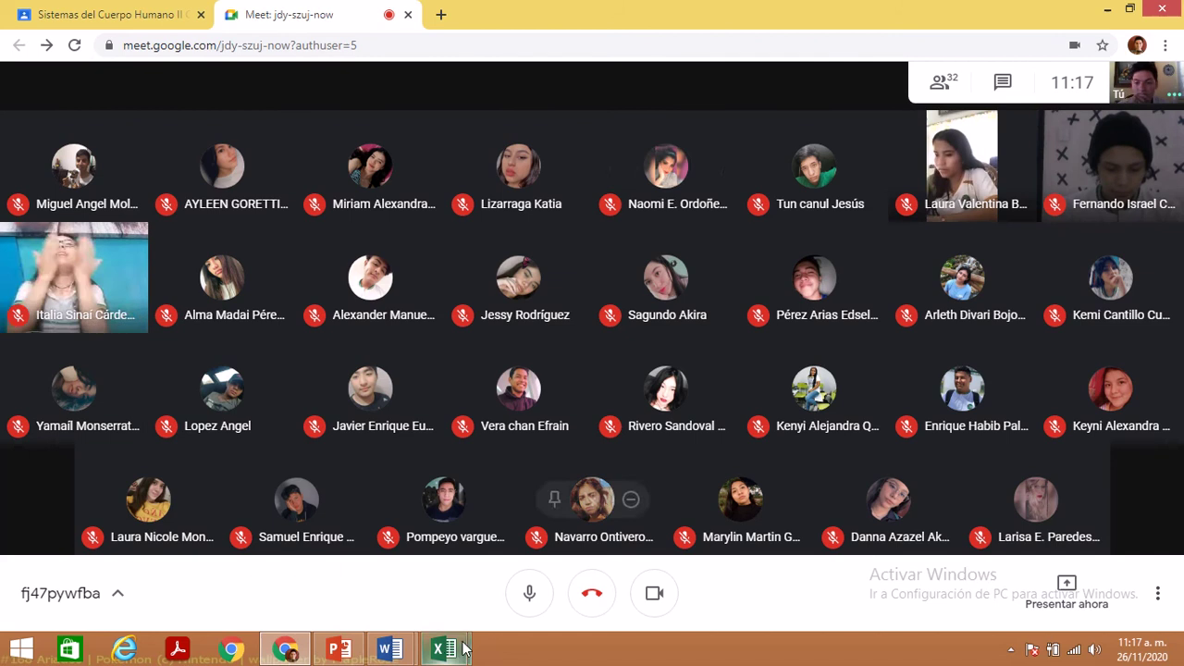
# - Admit the participant waiting to join the video call
pyautogui.moveTo(442, 647)
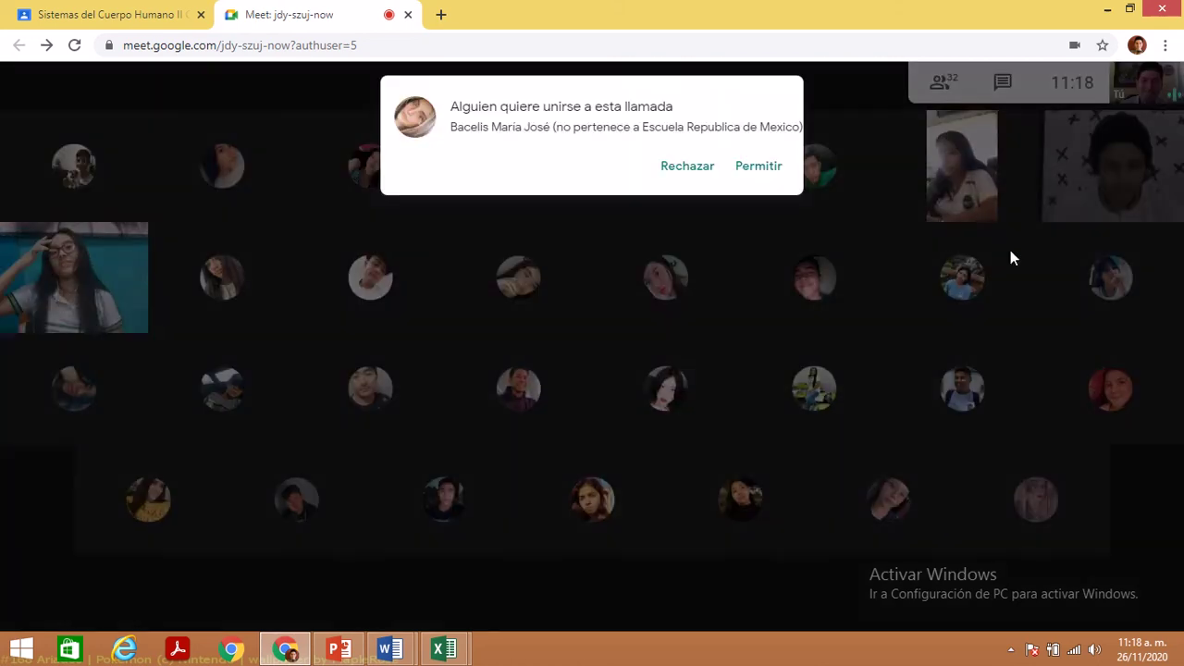
pyautogui.click(760, 167)
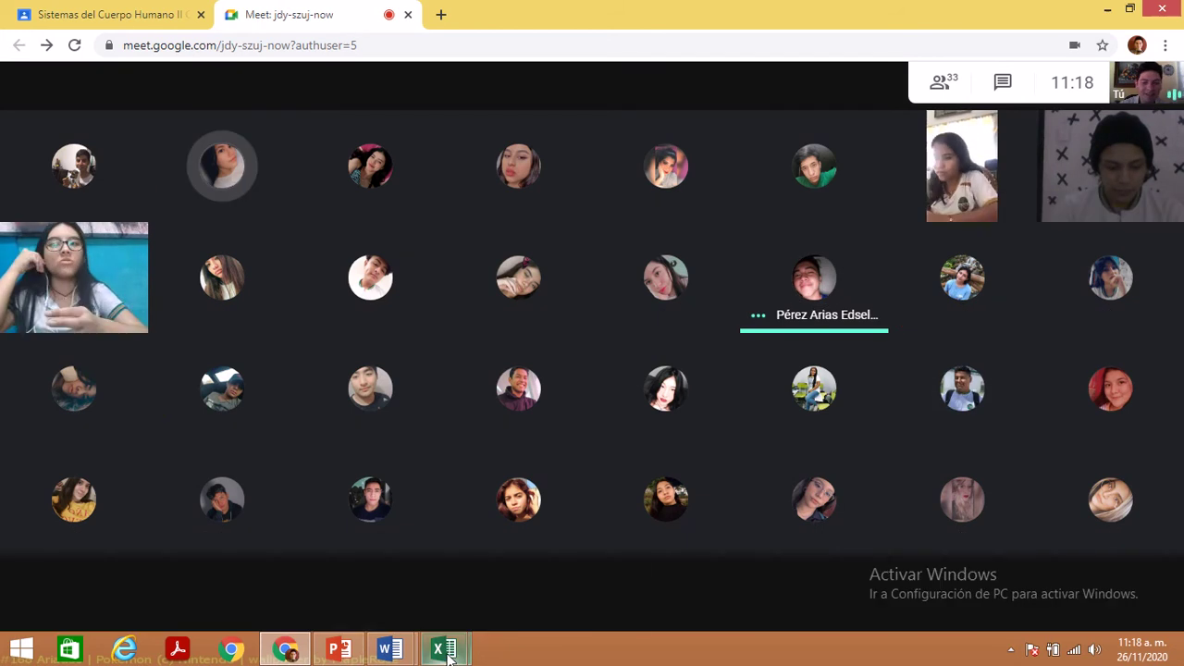
# - Switch to the "promo. de vida saludable" workbook in Excel and look through the test results of groups A to F
pyautogui.moveTo(514, 590)
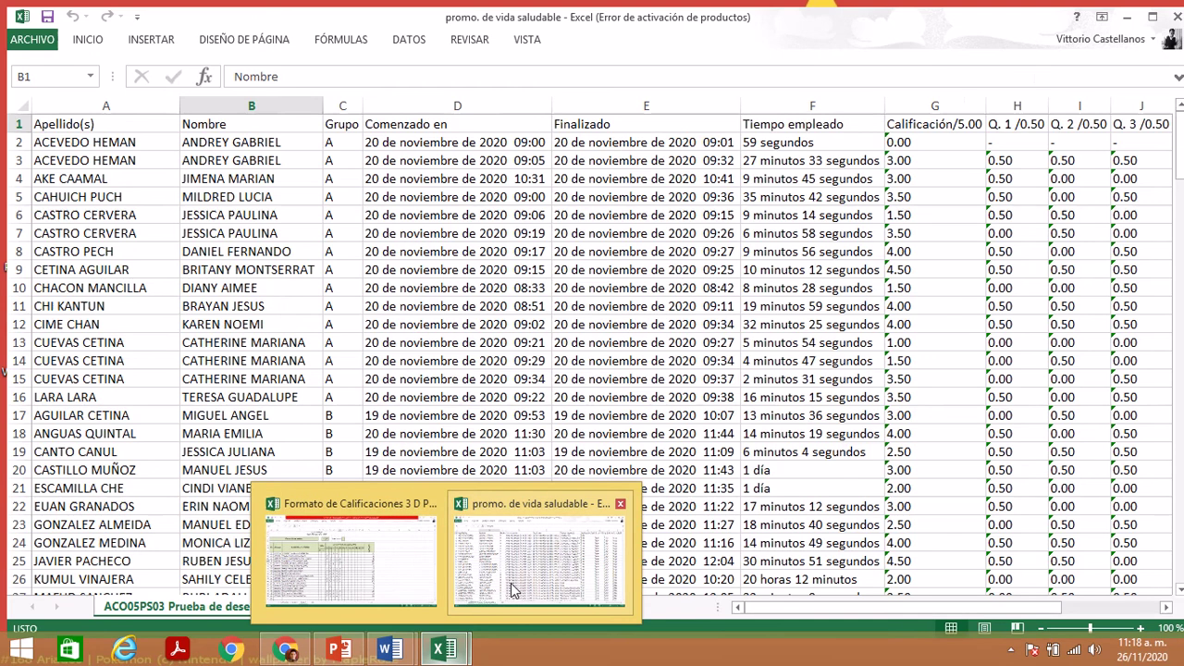
pyautogui.moveTo(388, 558)
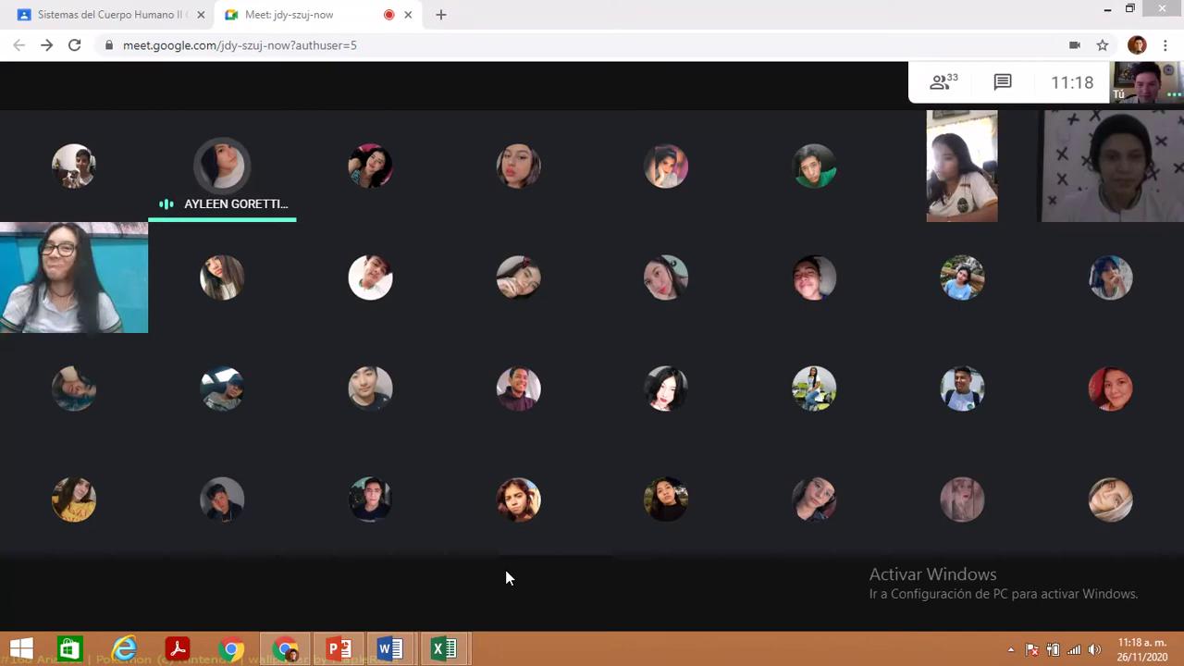
pyautogui.hotkey('alt', 'Tab')
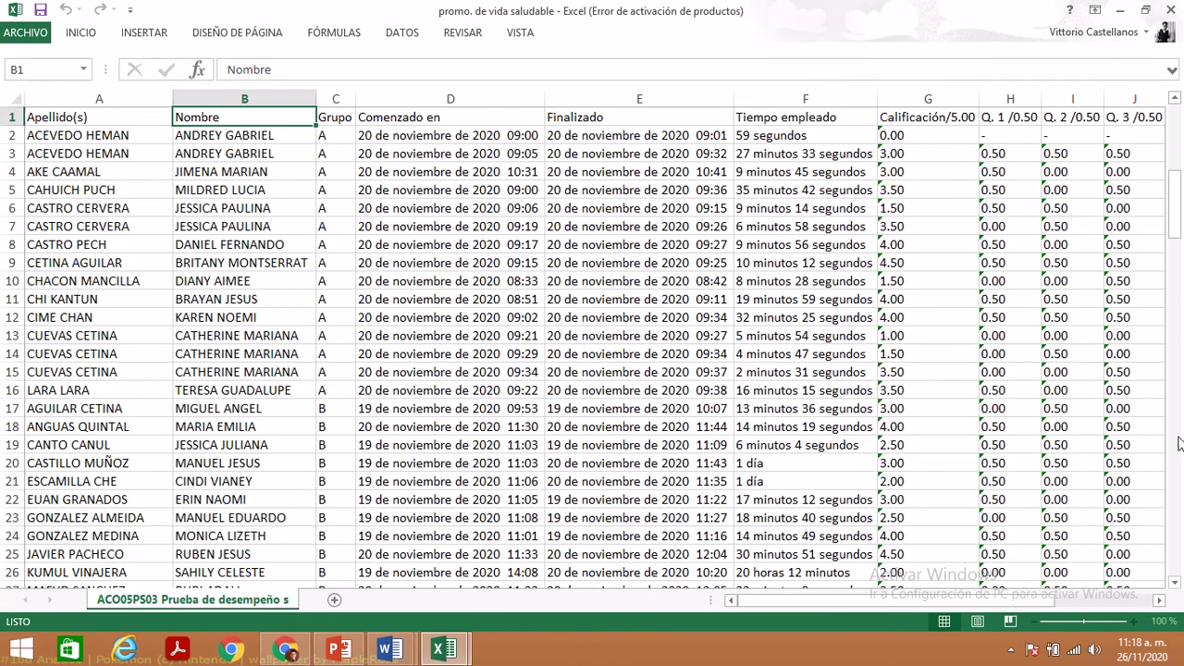
pyautogui.click(1179, 440)
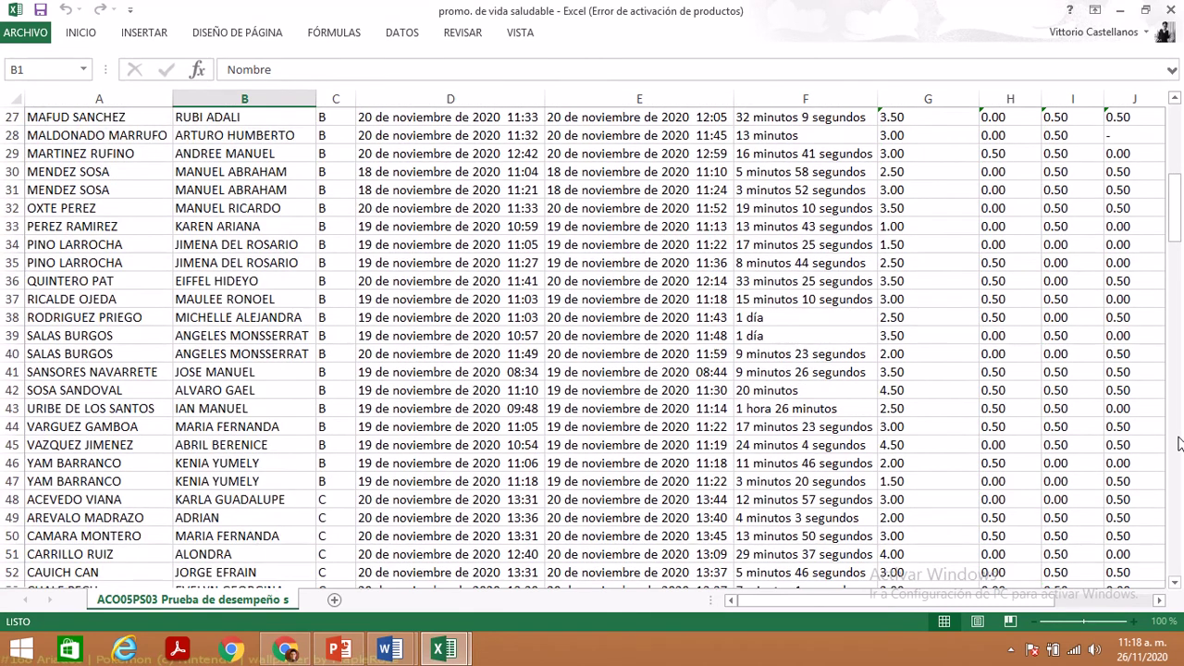
pyautogui.click(1178, 444)
pyautogui.click(1178, 444)
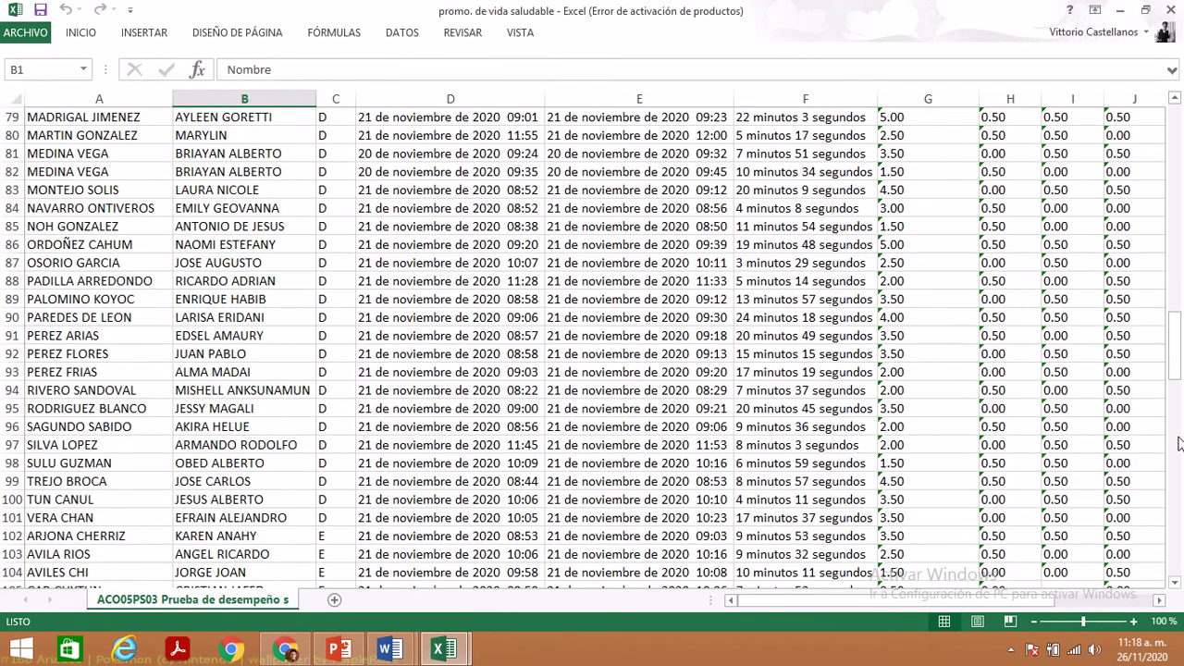
pyautogui.click(1179, 444)
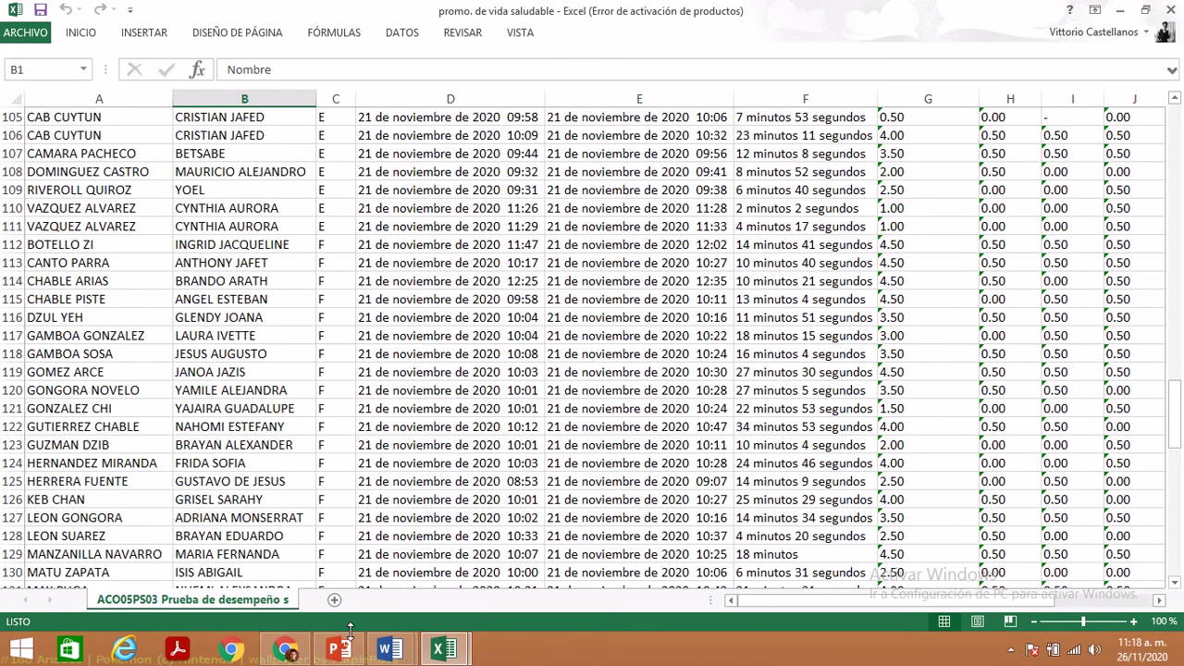
# - Switch back to the Google Meet call and admit the two participants asking to join
pyautogui.click(285, 652)
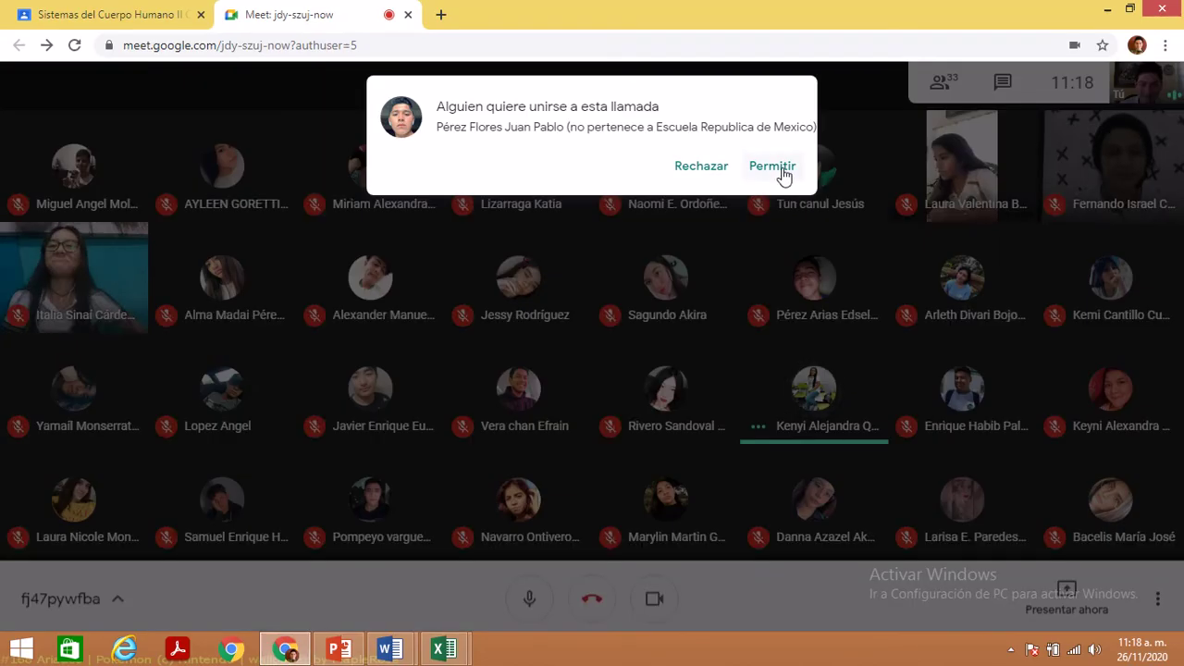
pyautogui.click(773, 166)
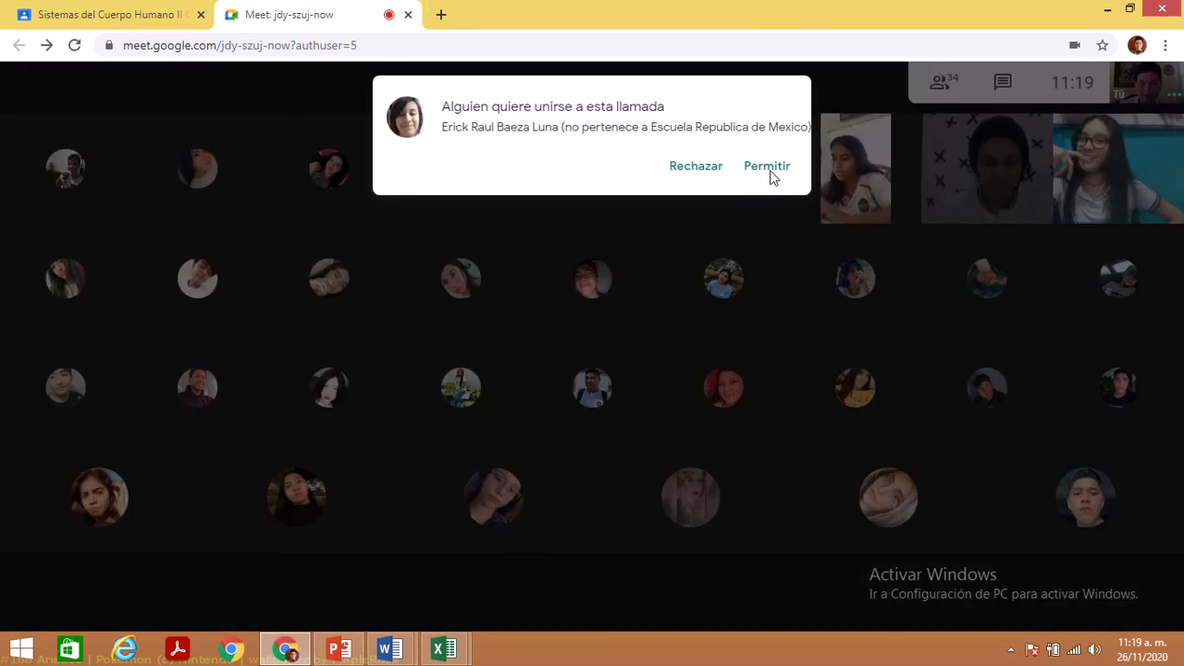
pyautogui.click(770, 172)
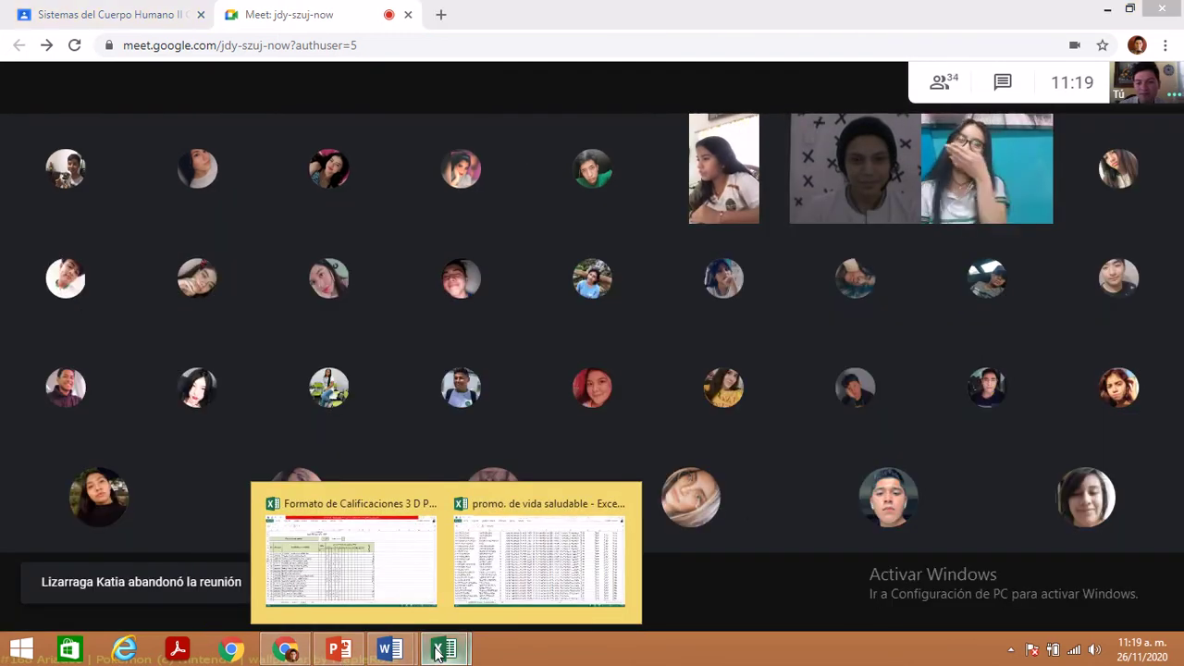
# - Return to the "promo. de vida saludable" workbook in Excel and examine group D's test results from the group's first student
pyautogui.click(472, 568)
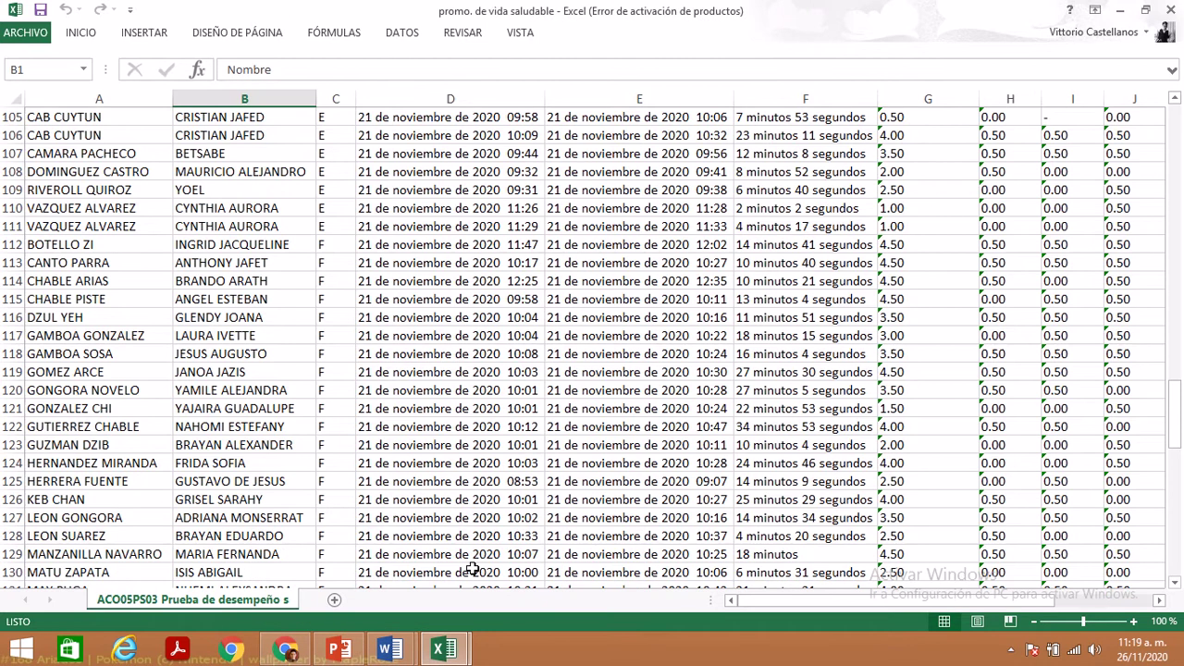
pyautogui.click(1178, 123)
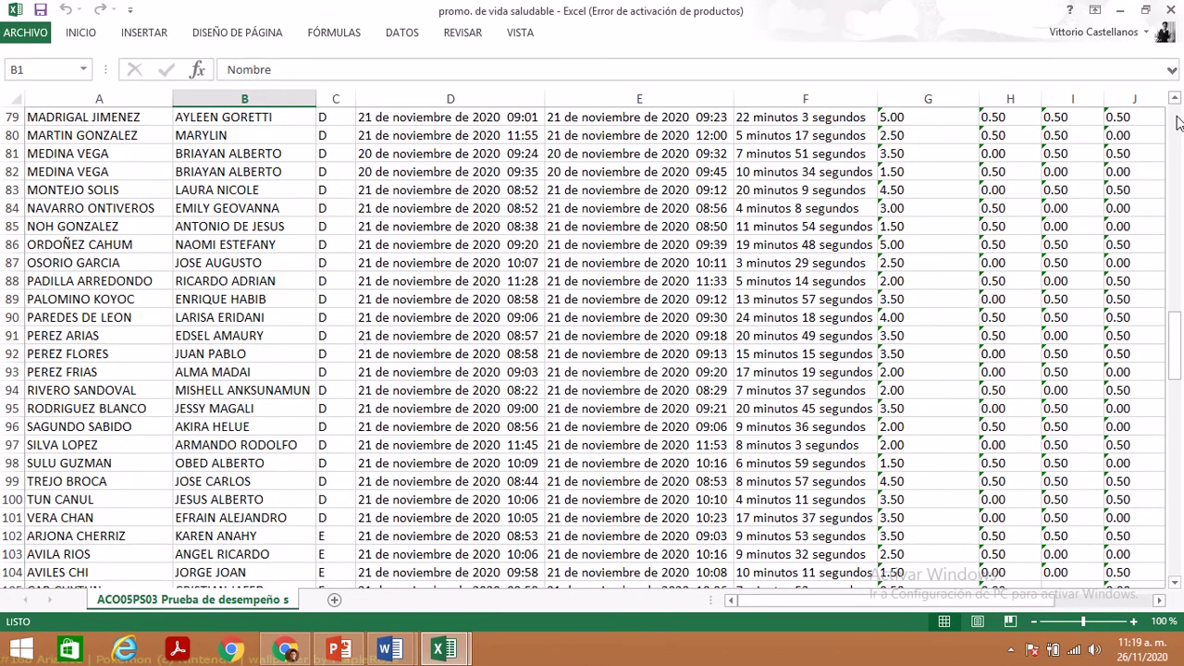
pyautogui.click(1175, 99)
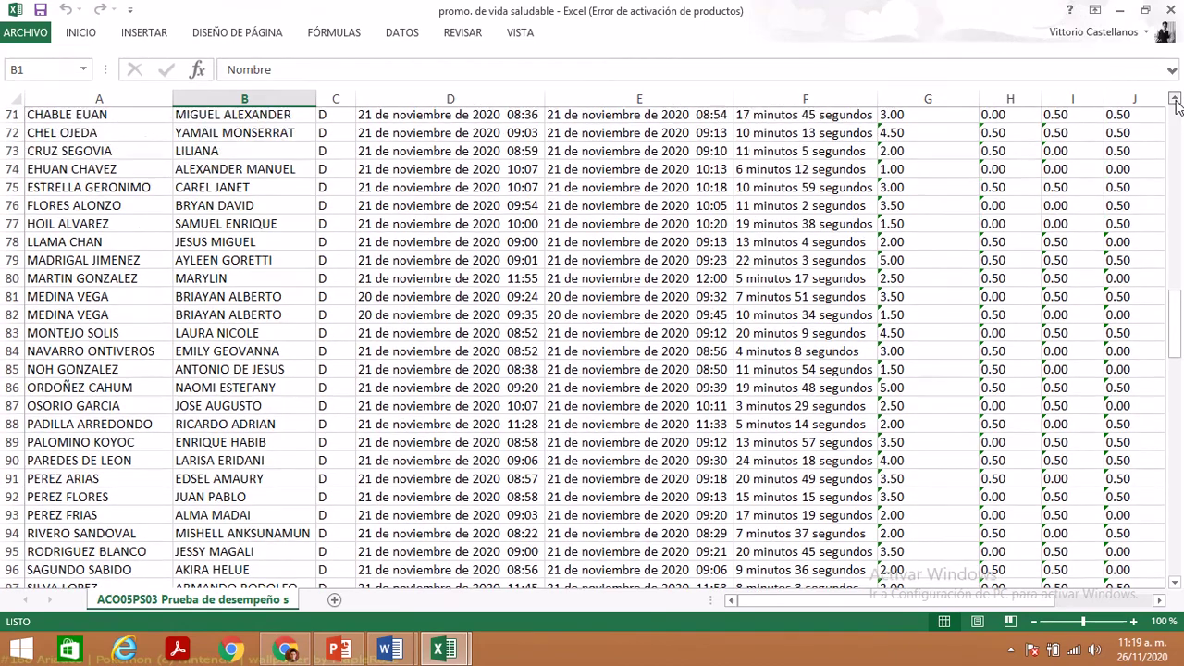
pyautogui.click(1175, 99)
pyautogui.click(1175, 99)
pyautogui.click(1175, 99)
pyautogui.click(1175, 99)
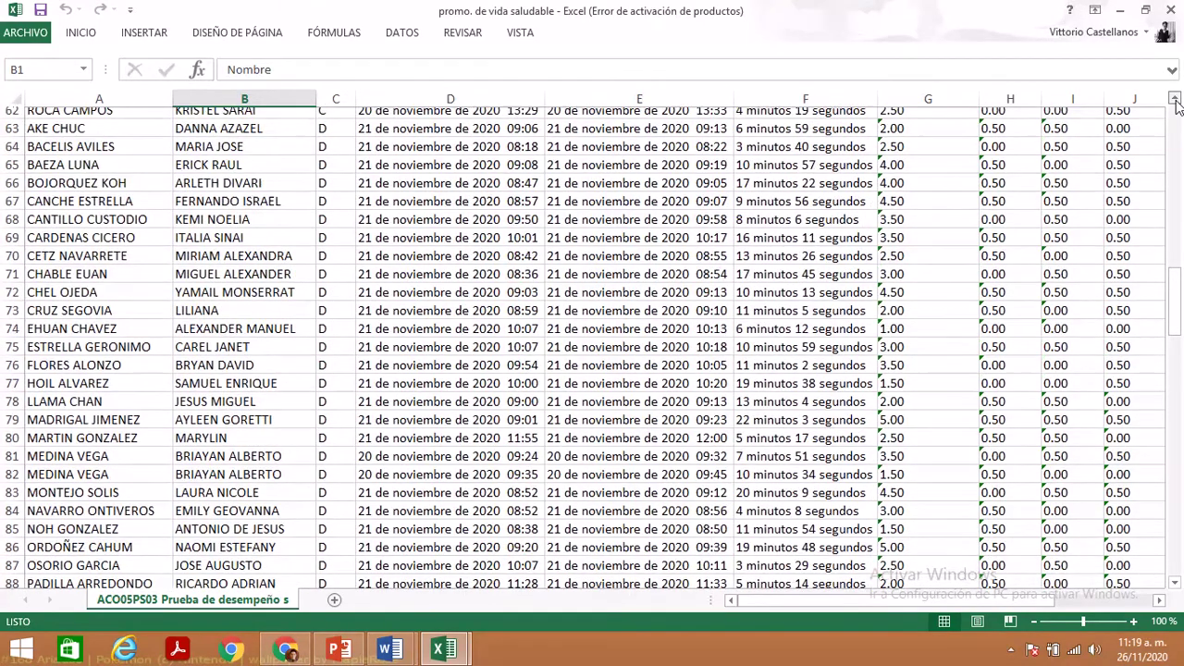
pyautogui.click(1175, 99)
pyautogui.click(1174, 99)
pyautogui.click(1174, 99)
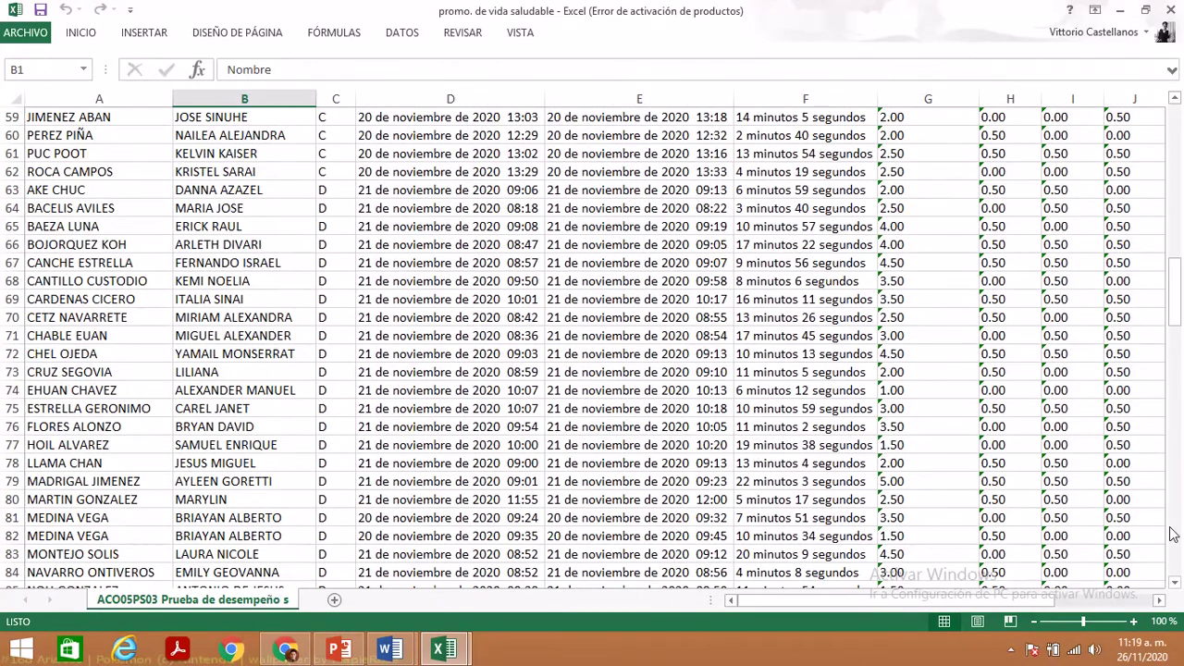
pyautogui.click(1175, 582)
pyautogui.click(1174, 583)
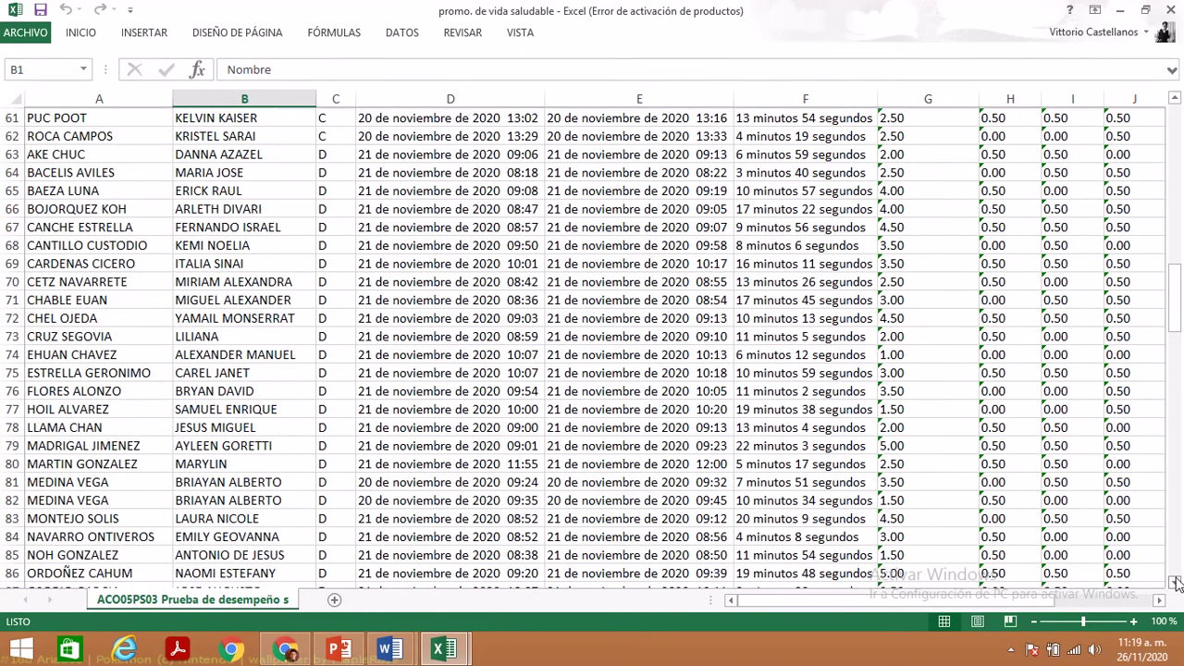
pyautogui.click(1175, 583)
pyautogui.click(1175, 583)
# - Return to the Google Meet call and admit the newly waiting participant
pyautogui.hotkey('alt', 'Tab')
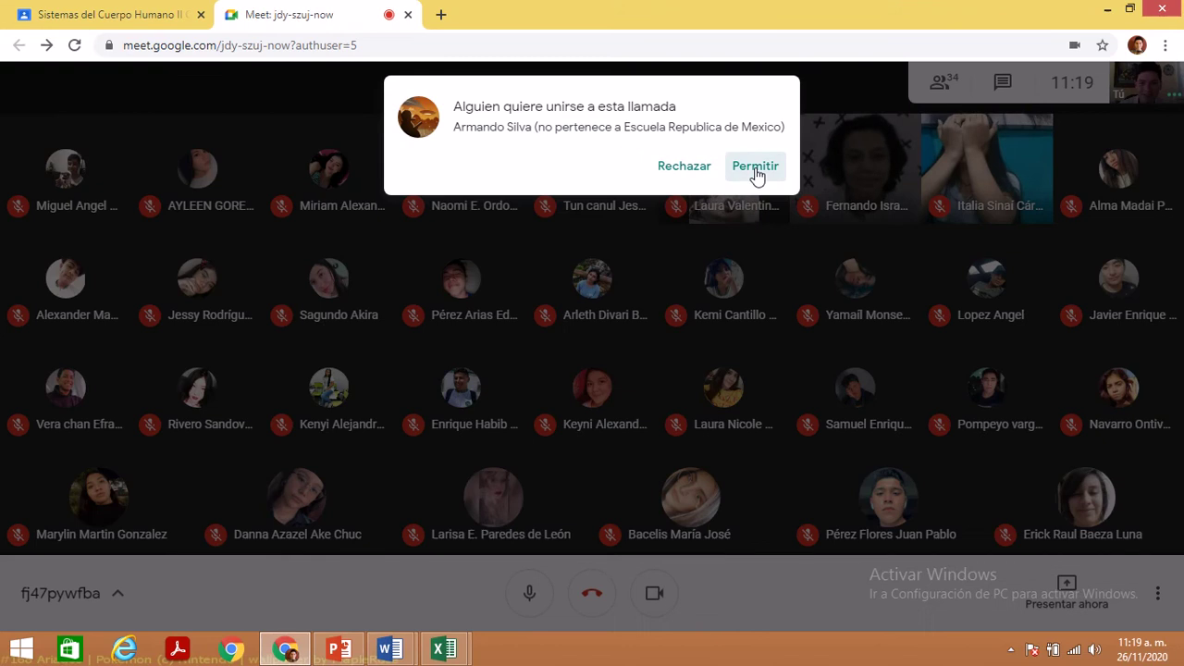
pyautogui.click(755, 168)
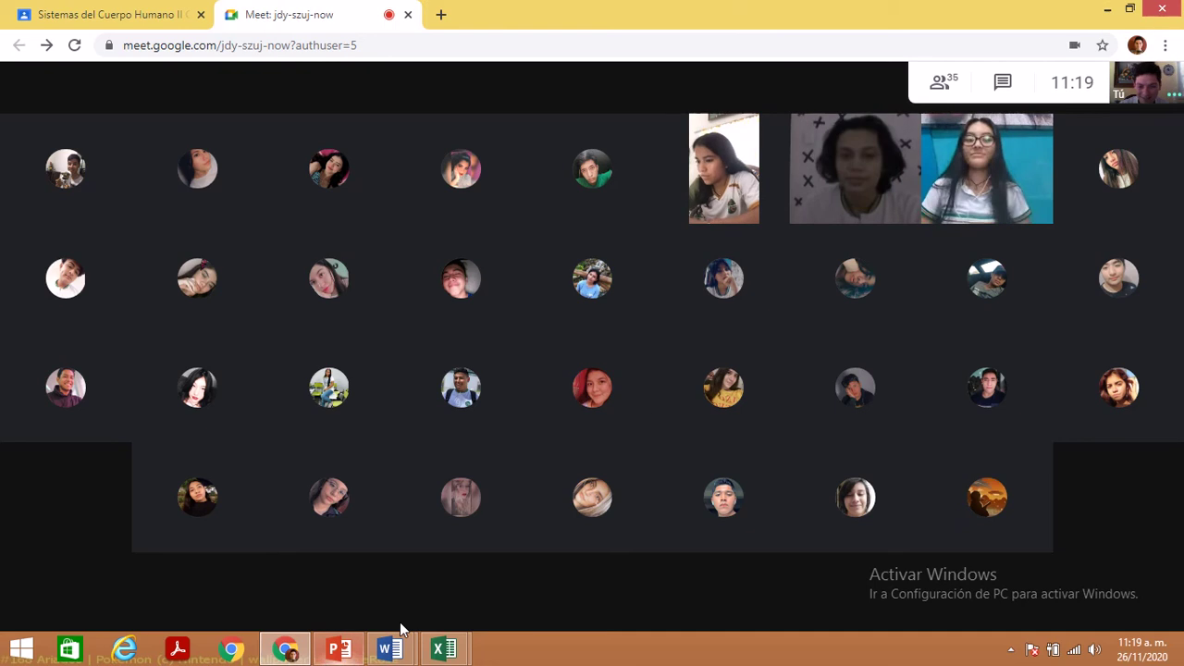
# - Switch to the "Formato de Calificaciones 3 D Promoción" workbook in Excel and show the start of the student list on the Corte 2 sheet
pyautogui.moveTo(442, 647)
pyautogui.click(541, 546)
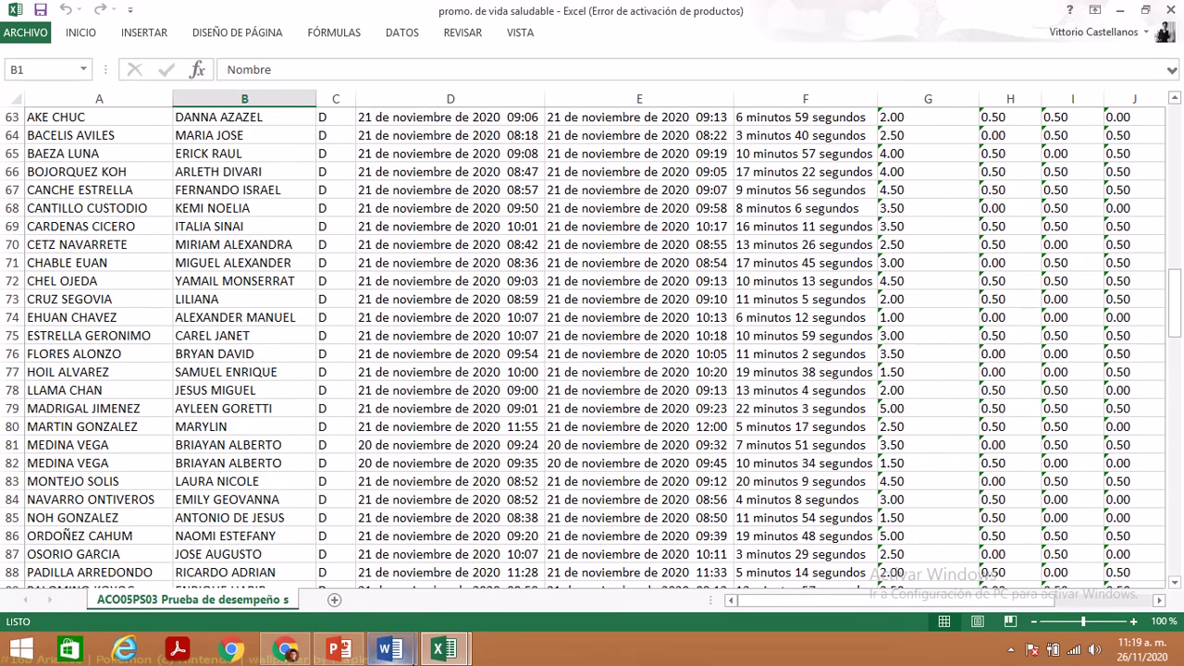
pyautogui.click(395, 653)
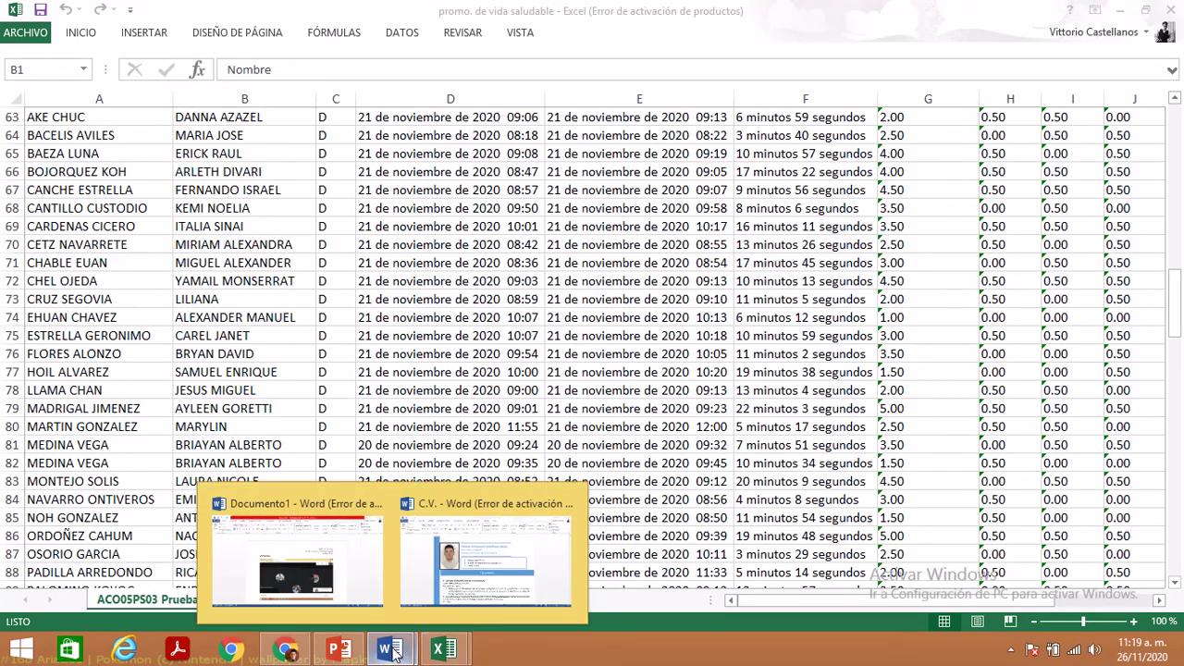
pyautogui.moveTo(444, 650)
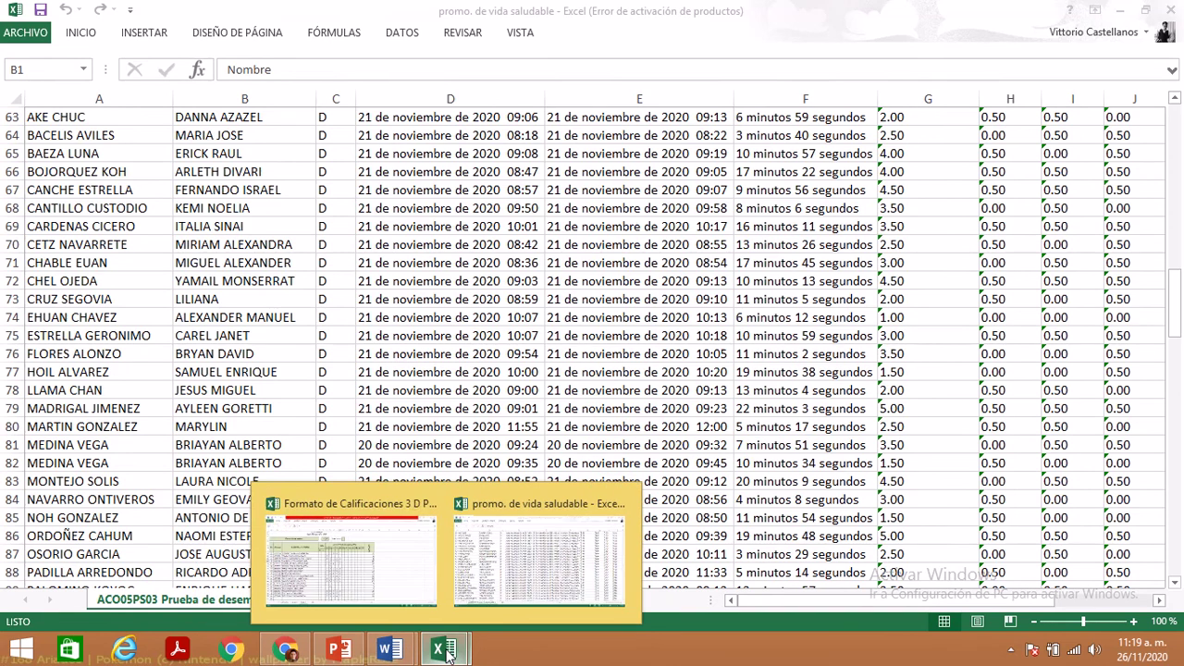
pyautogui.click(386, 566)
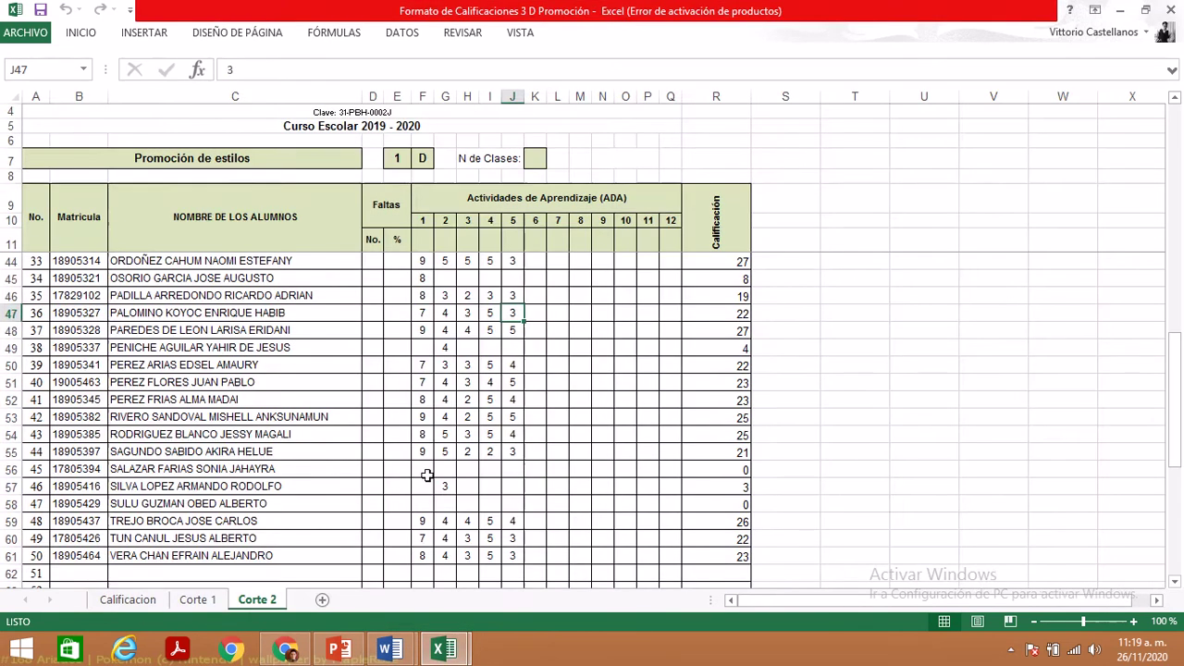
pyautogui.click(1178, 121)
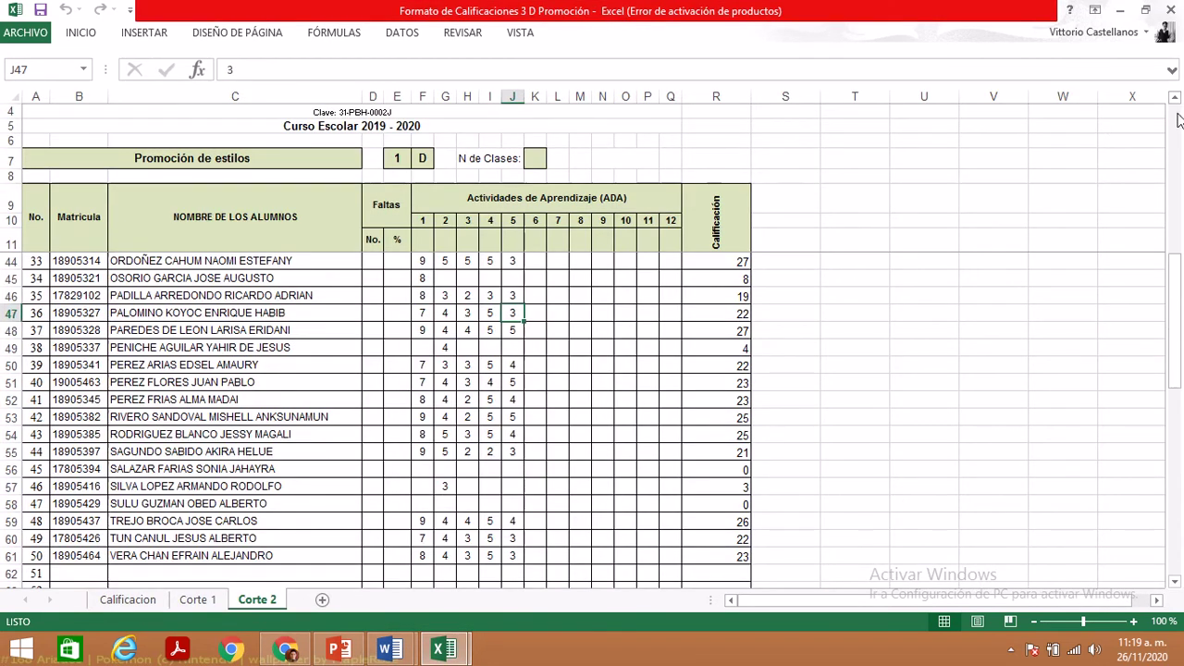
pyautogui.scroll(1, 1179, 120)
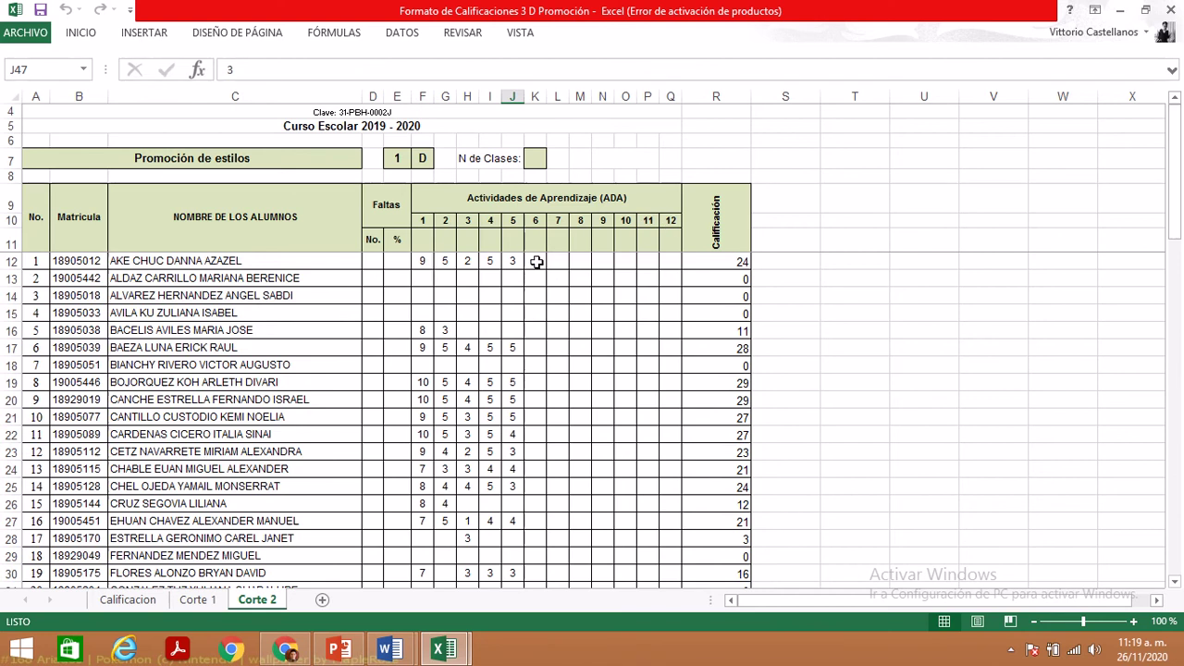
# - Go back to the Google Meet call and let in the participant requesting access
pyautogui.click(285, 649)
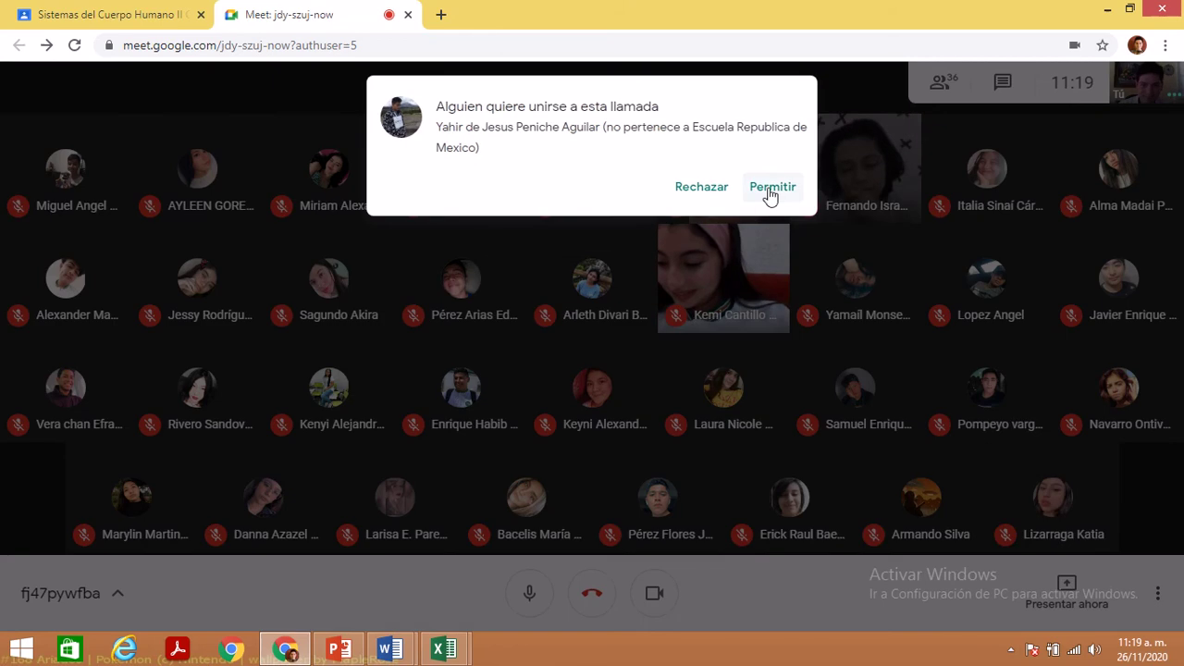
pyautogui.click(768, 189)
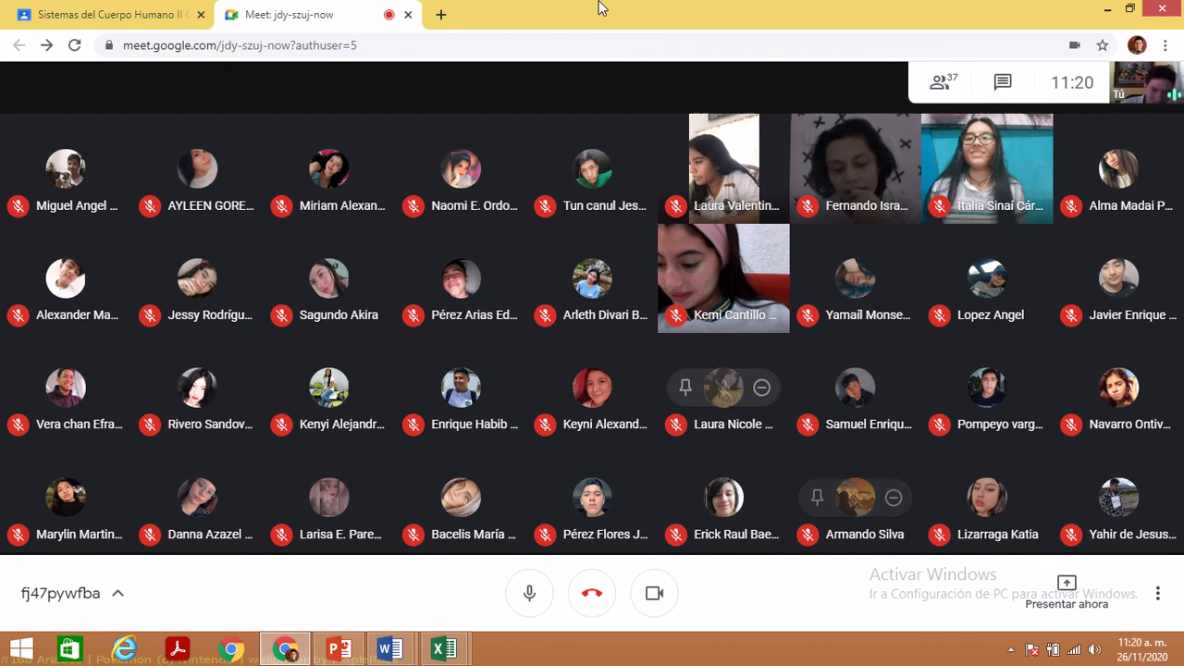
pyautogui.moveTo(595, 7)
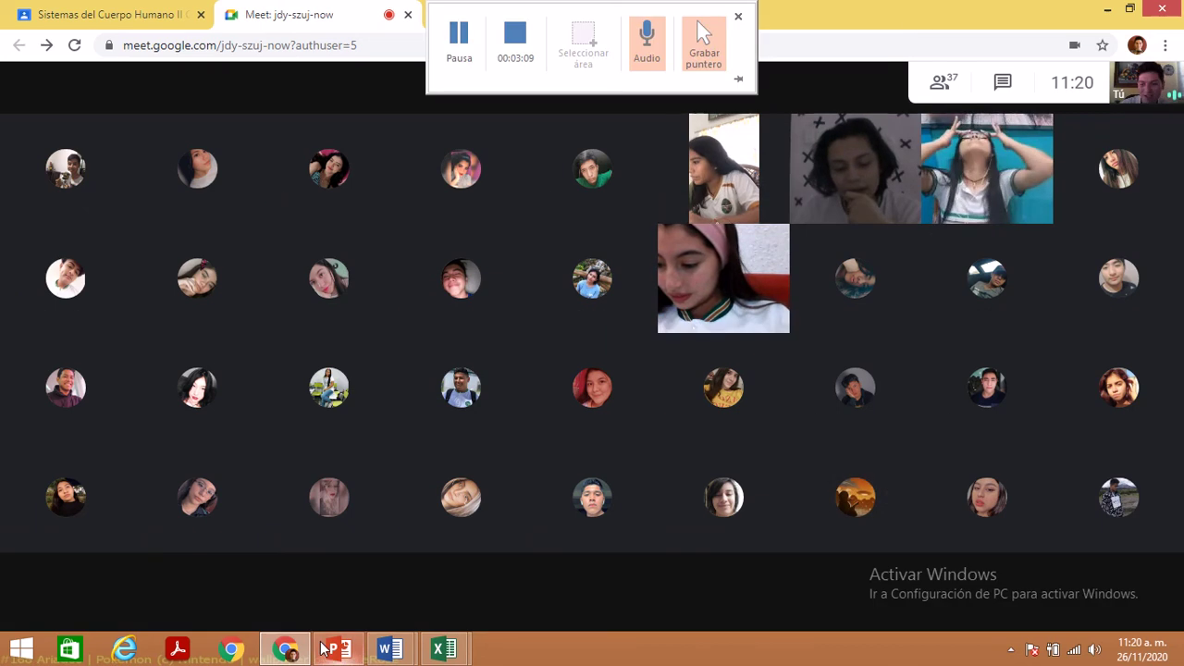
# - Return to the "Formato de Calificaciones 3 D Promoción" workbook in Excel and examine the first listed student's learning activity grades on Corte 2
pyautogui.click(287, 650)
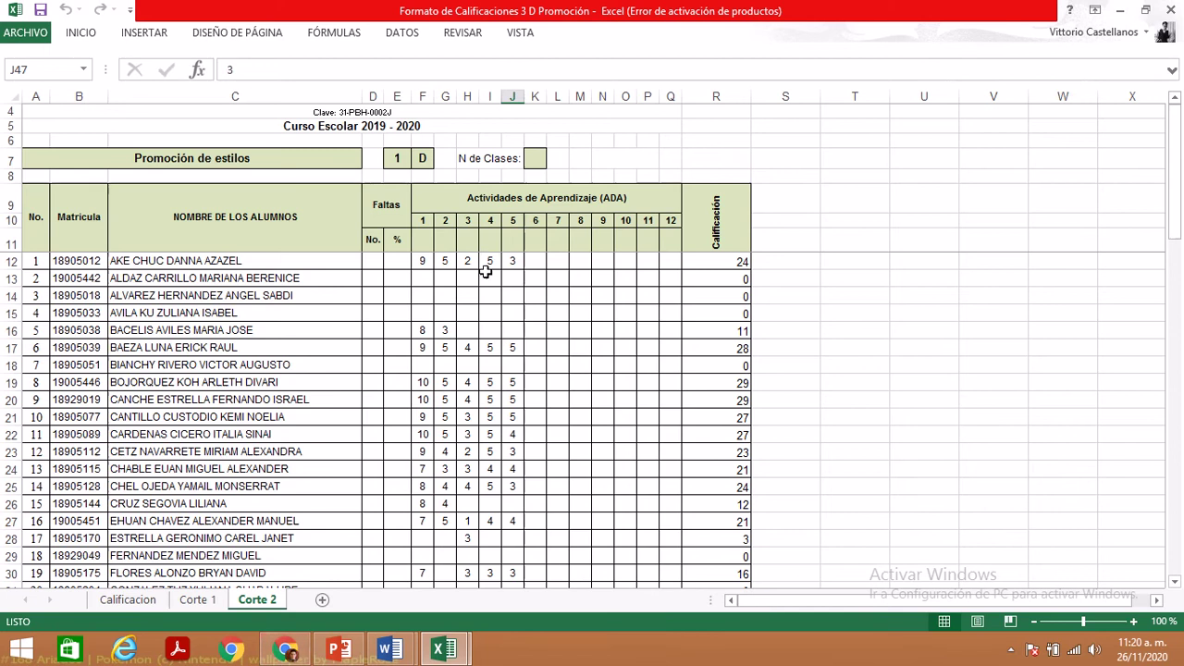
pyautogui.click(418, 263)
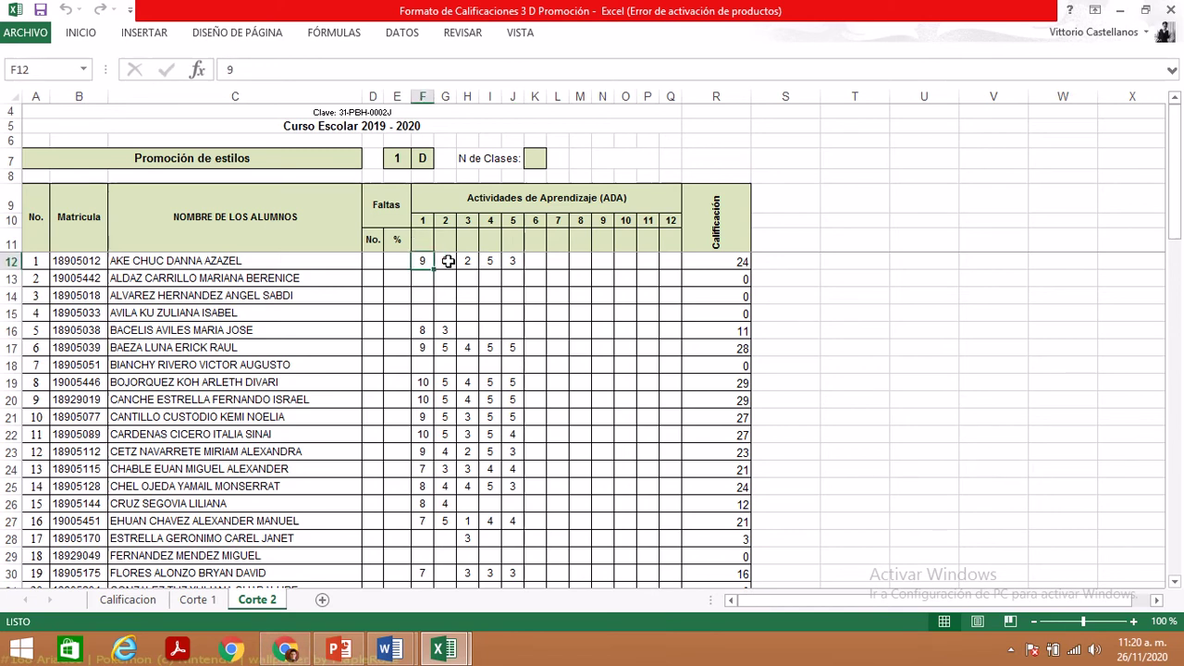
pyautogui.click(448, 262)
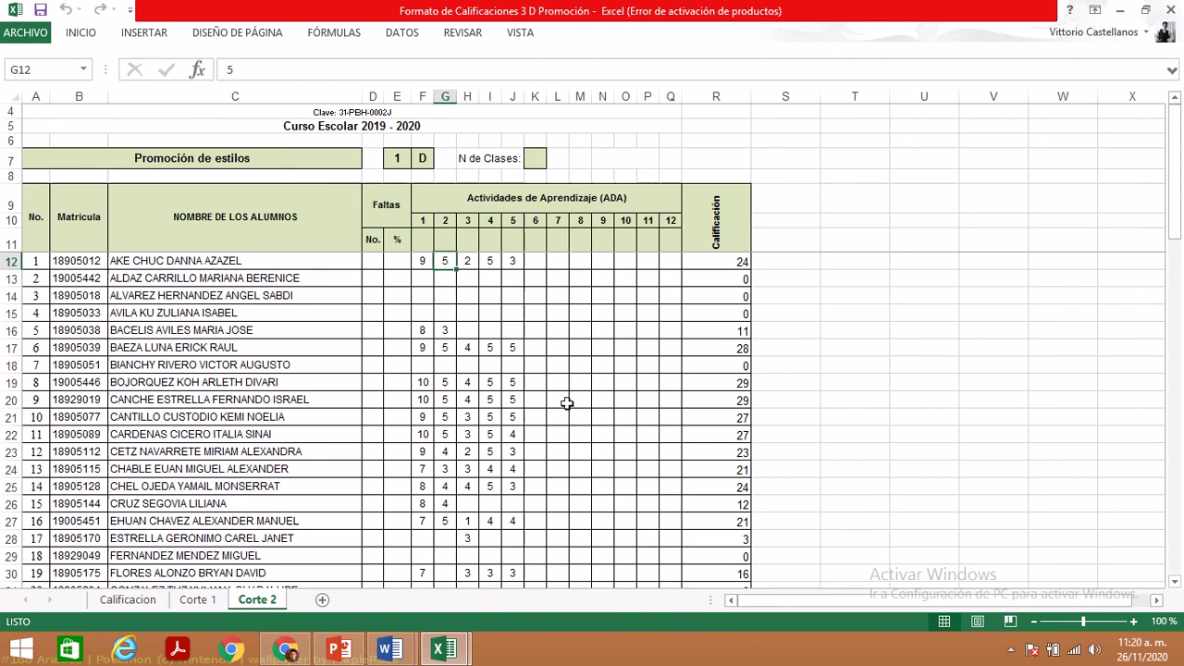
pyautogui.click(534, 263)
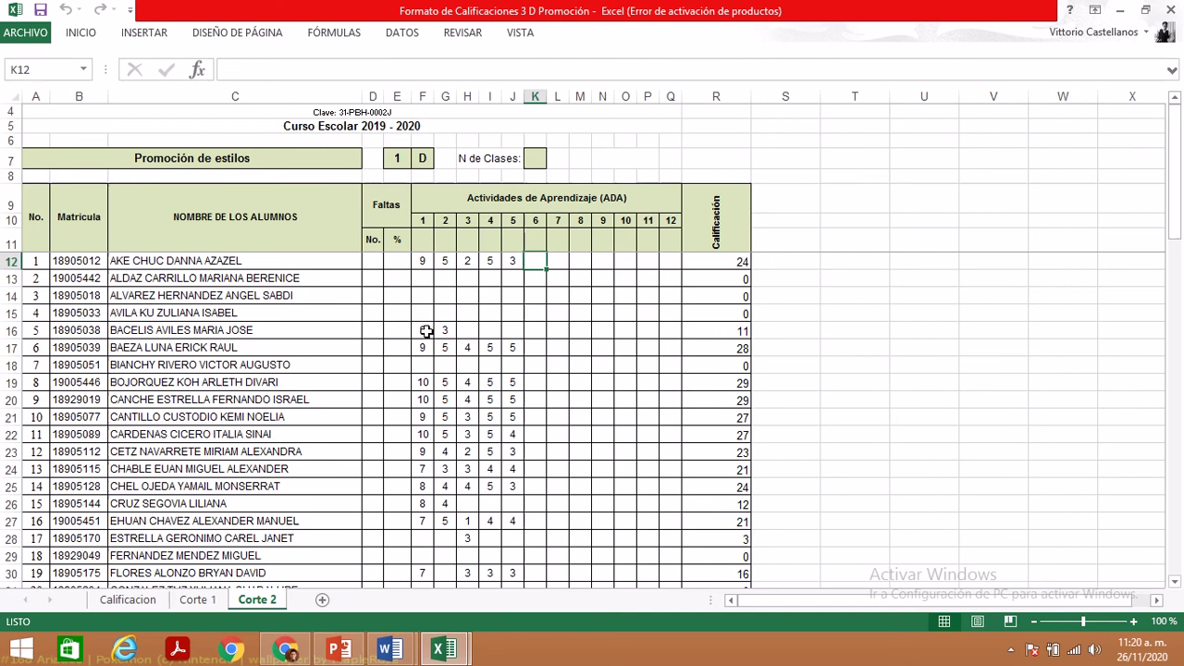
# - Go through student number 8's grades for learning activities 1 to 5, one activity at a time
pyautogui.click(427, 383)
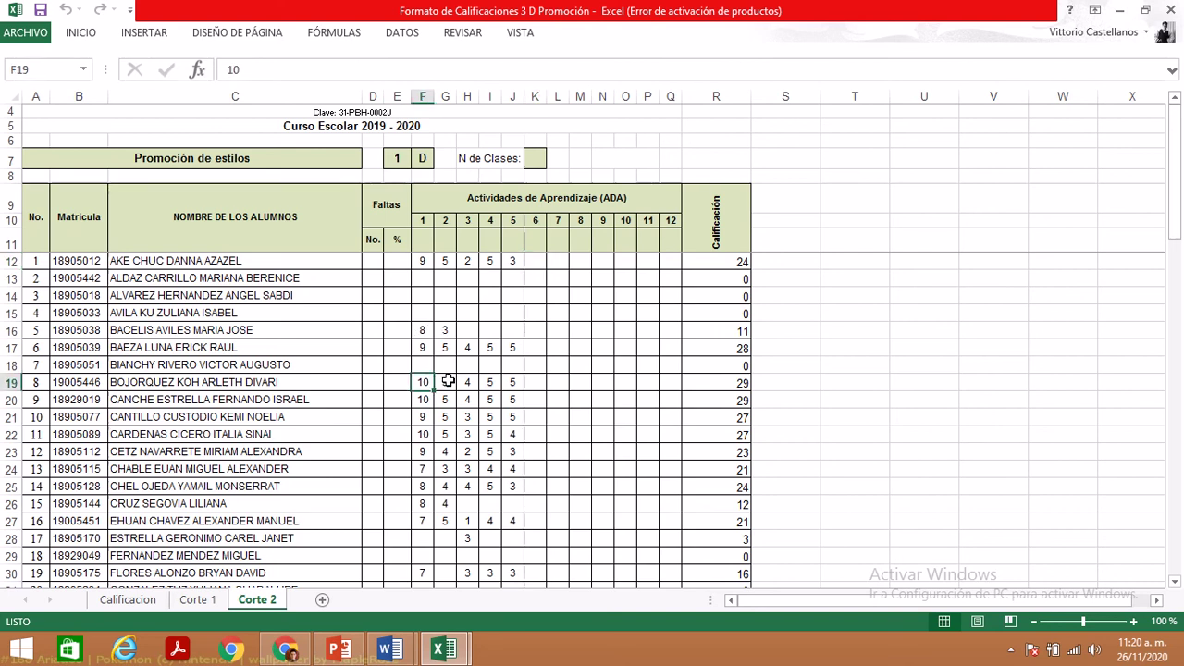
pyautogui.click(448, 383)
pyautogui.click(466, 381)
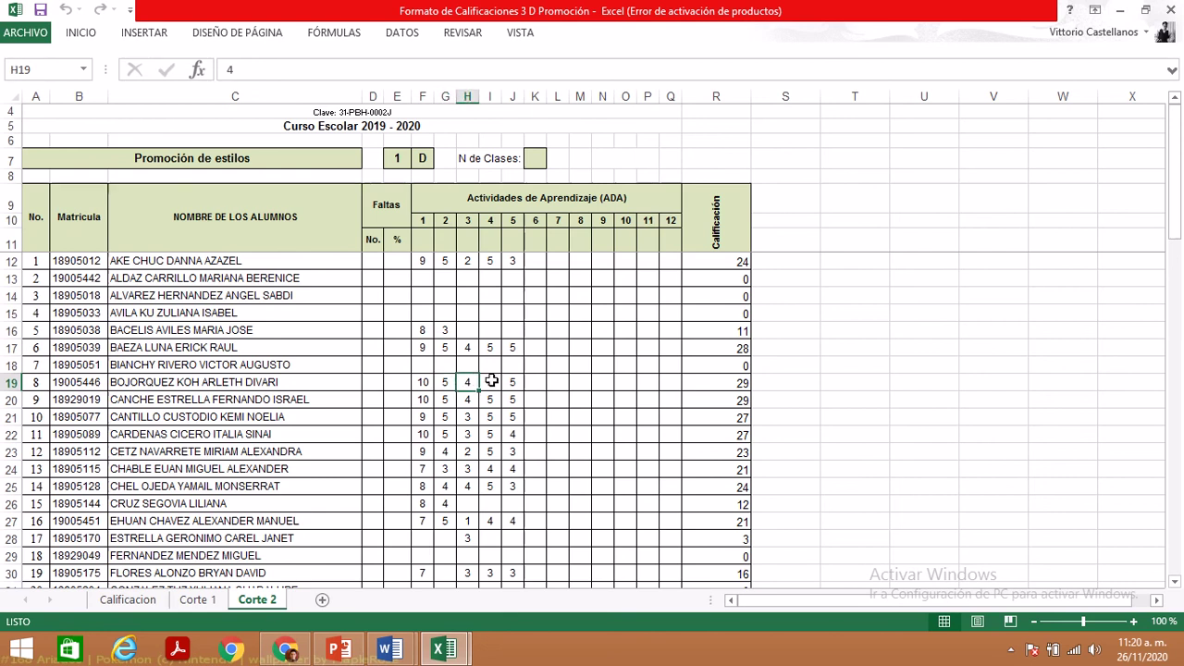
pyautogui.click(491, 382)
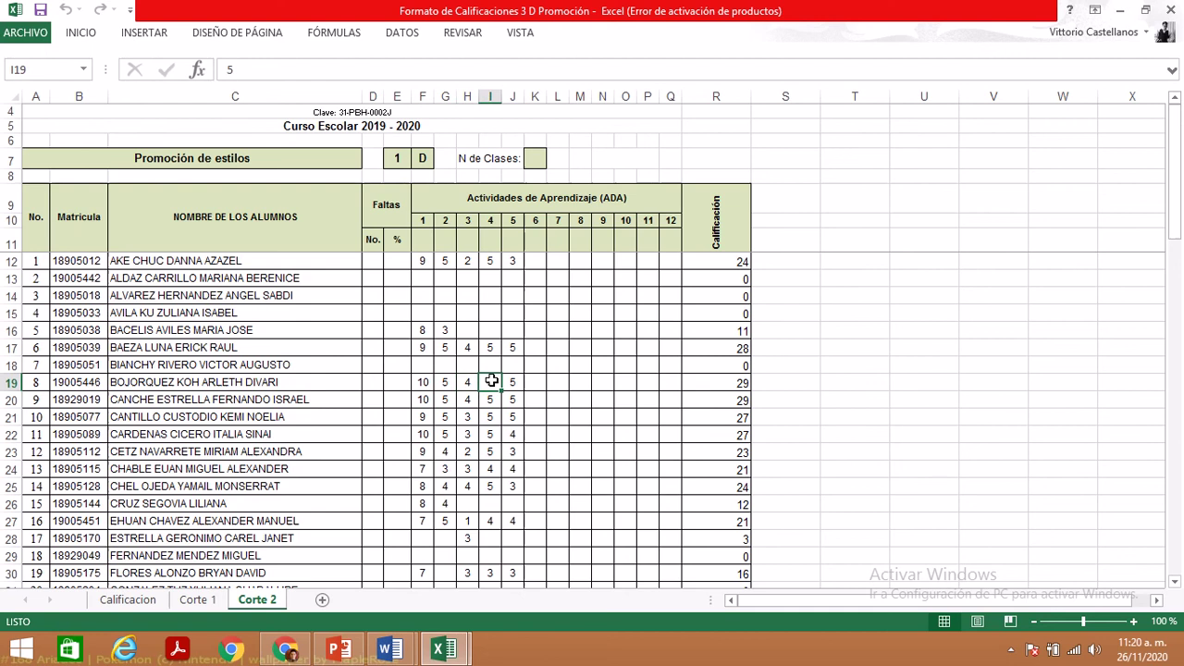
pyautogui.click(513, 379)
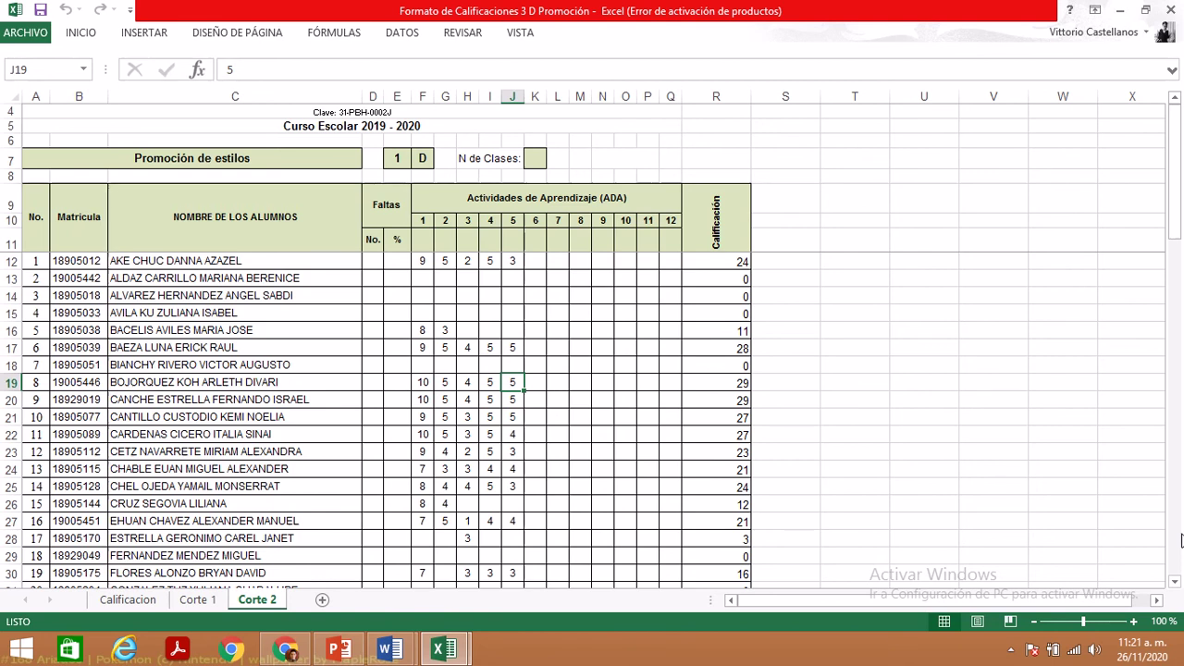
# - Admit the waiting participant in the Google Meet call and return to the "Formato de Calificaciones 3 D Promoción" workbook in Excel
pyautogui.click(285, 649)
pyautogui.click(773, 187)
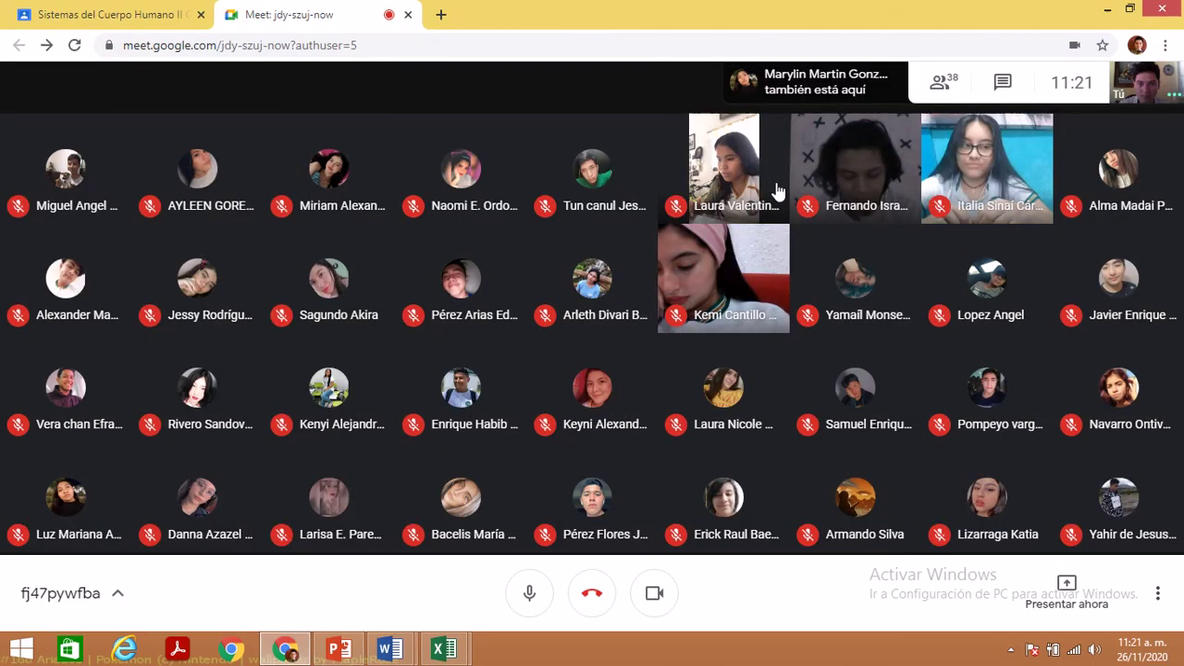
pyautogui.hotkey('alt', 'Tab')
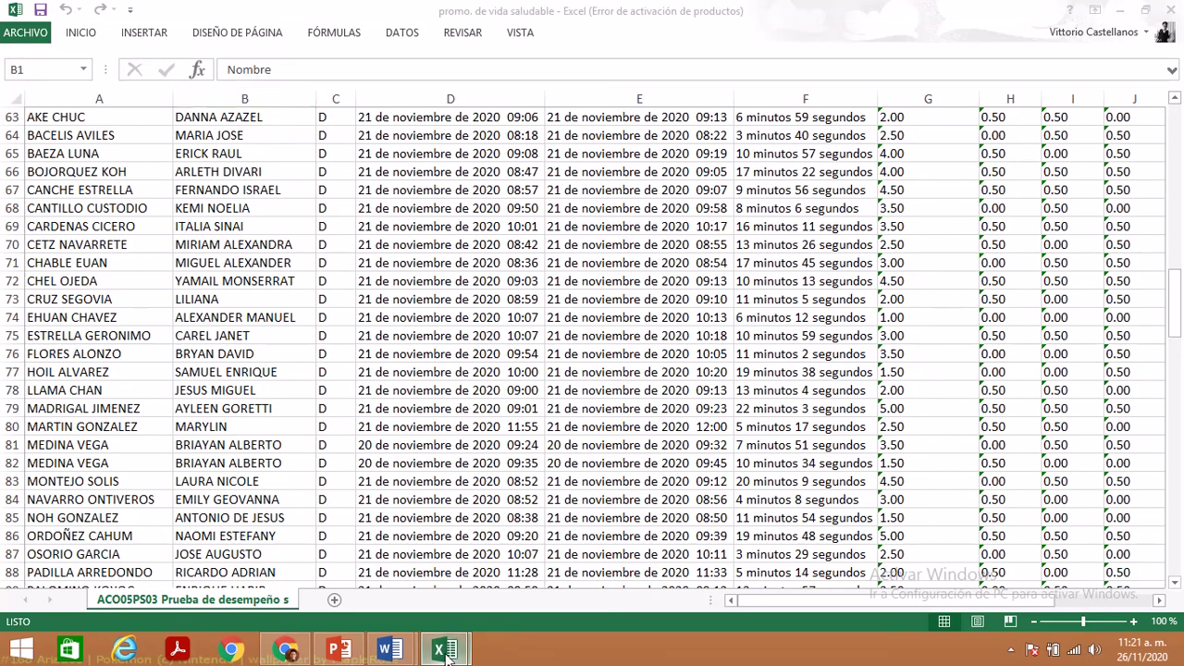
pyautogui.moveTo(444, 648)
pyautogui.click(387, 571)
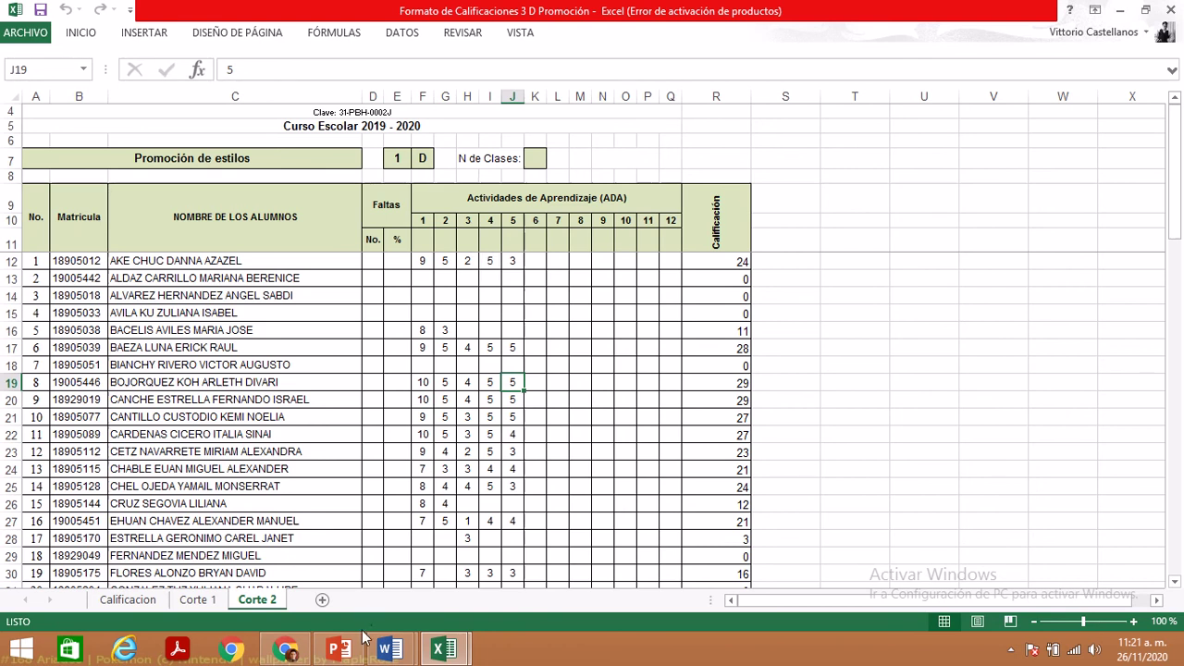
# - Switch to Google Classroom in Chrome and show the classwork list of the "Promoción de Una Vida Saludable" class
pyautogui.click(285, 650)
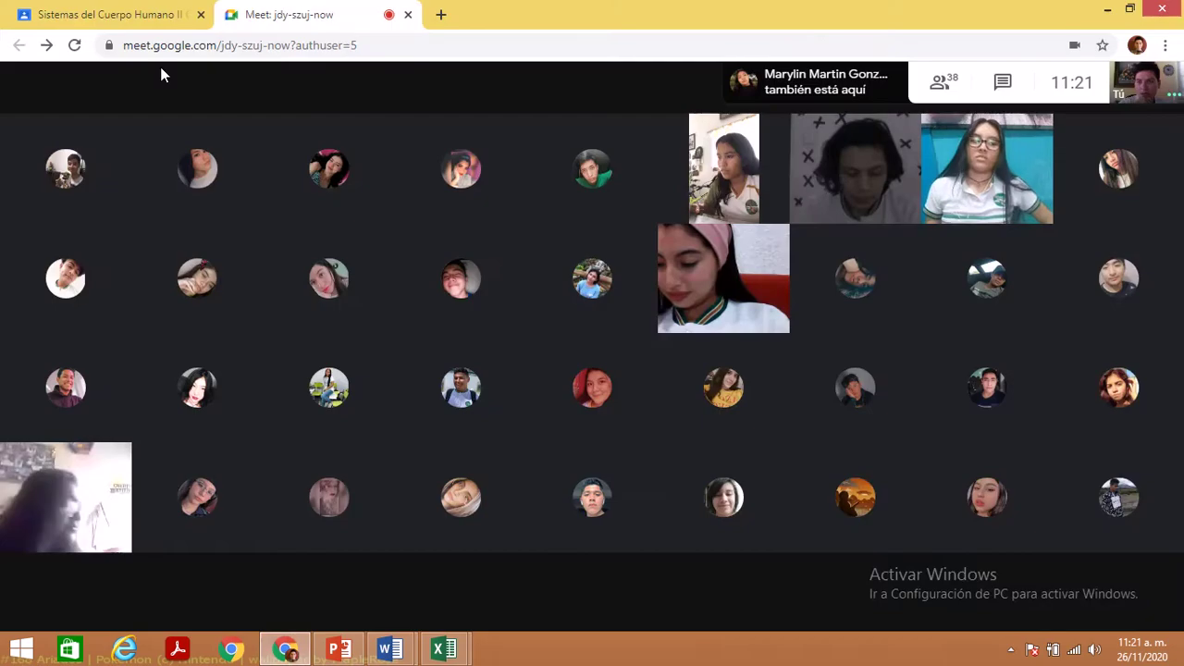
pyautogui.click(148, 15)
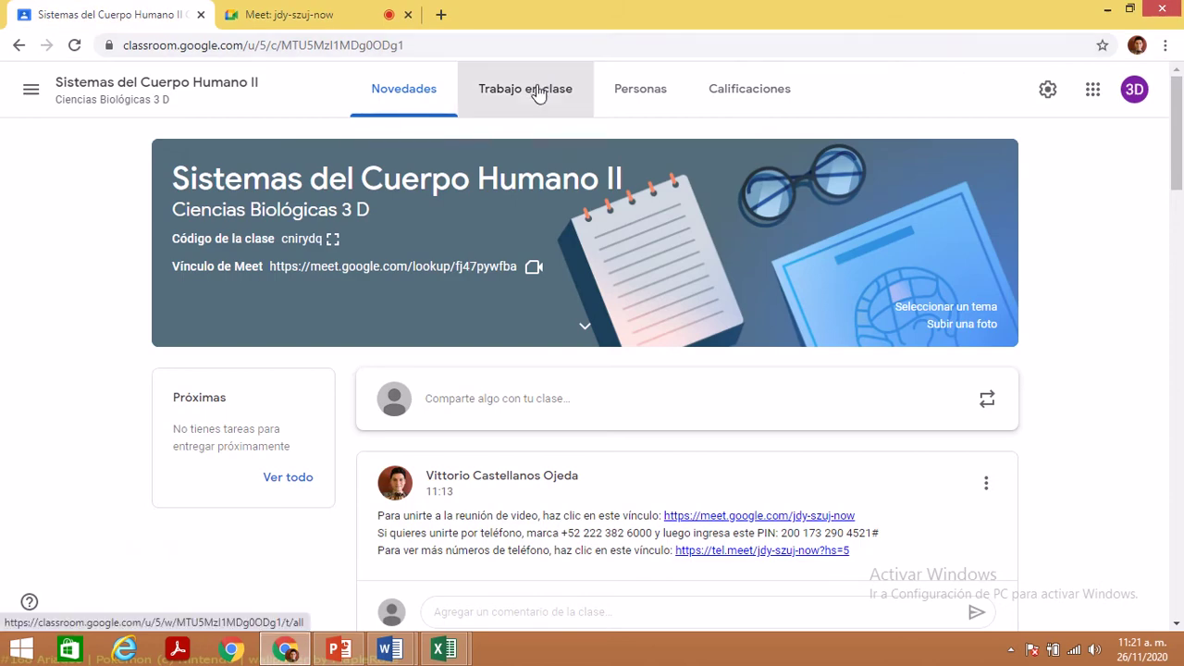
pyautogui.click(537, 94)
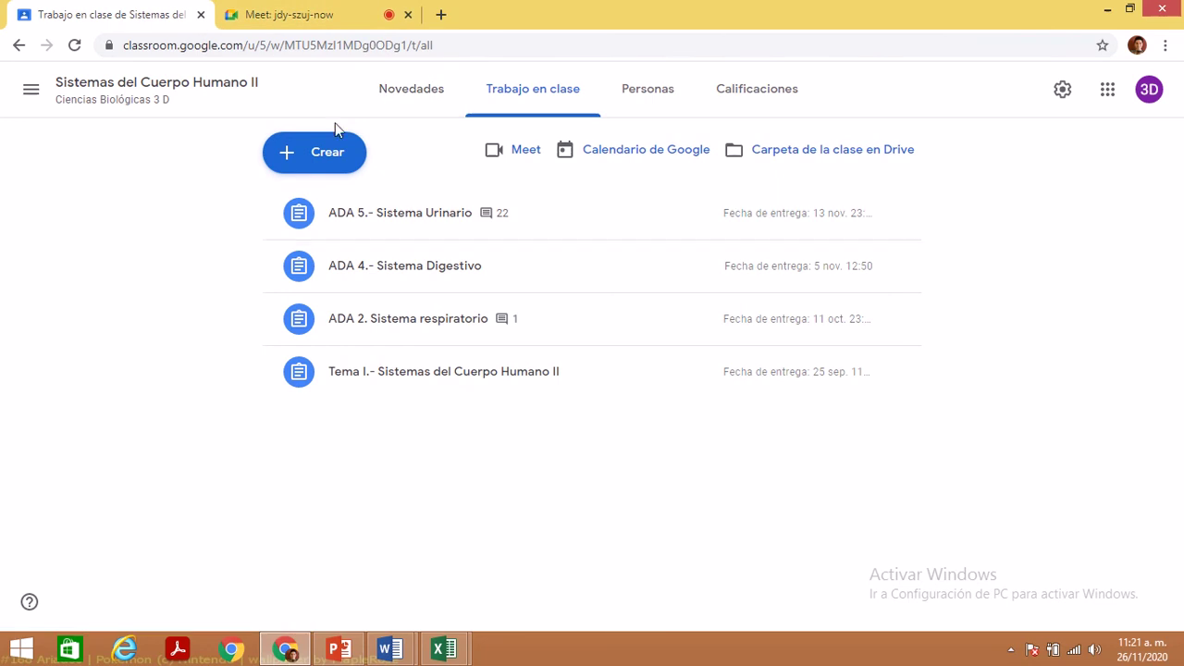
pyautogui.click(33, 96)
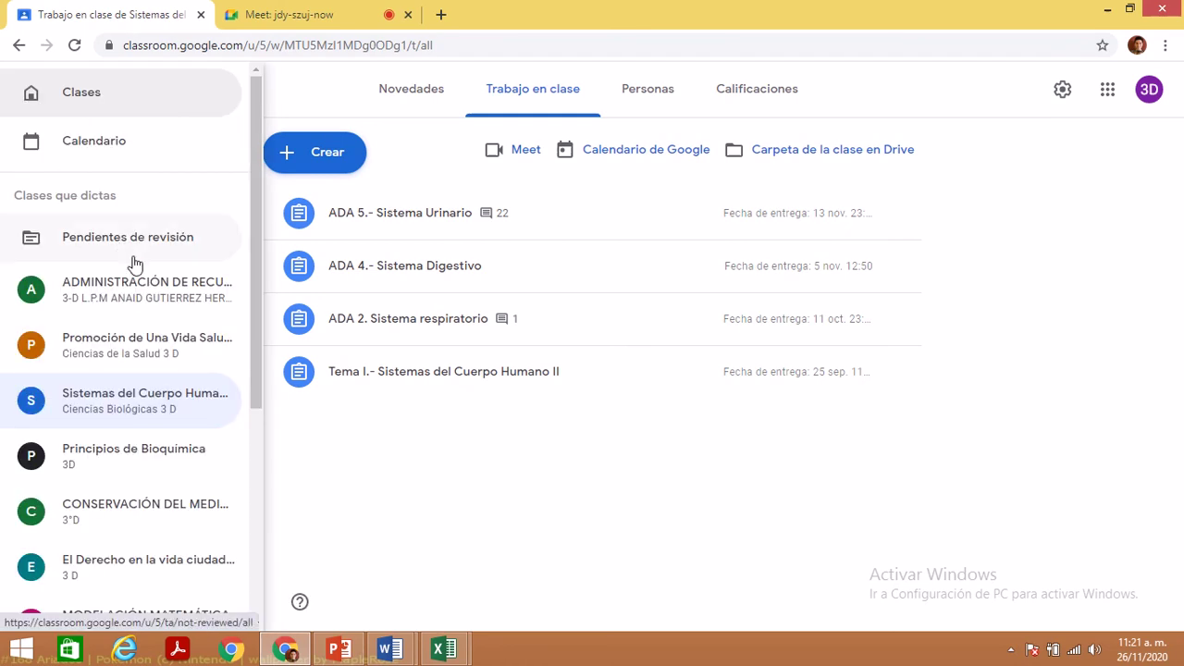
pyautogui.click(149, 342)
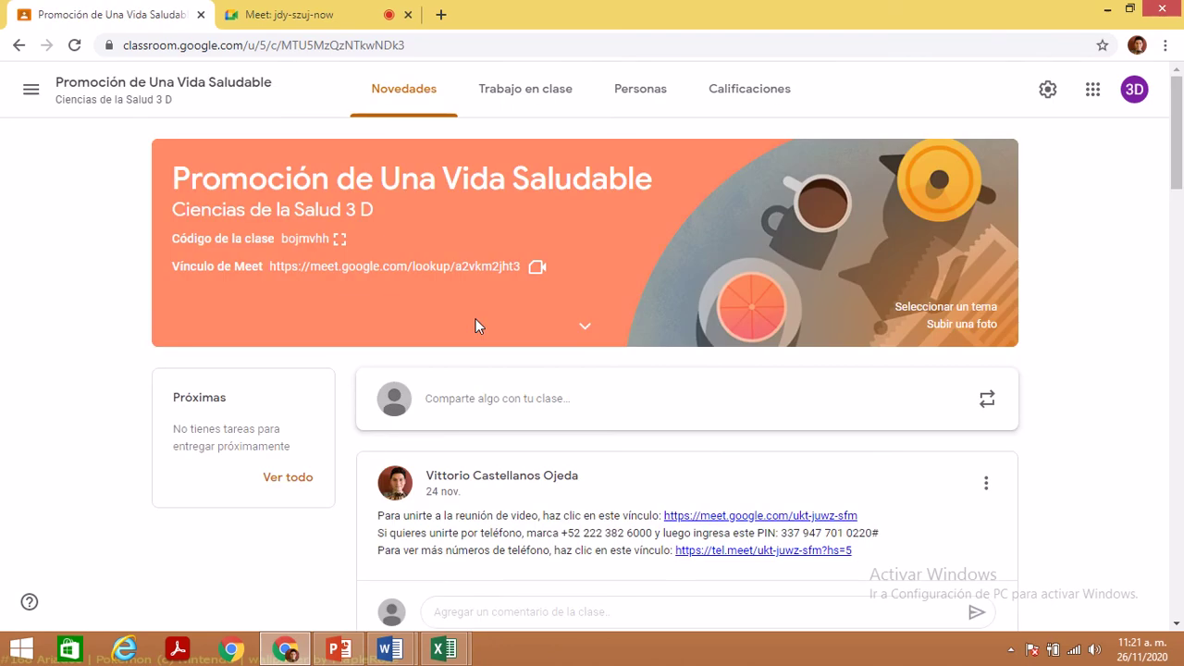
pyautogui.click(519, 102)
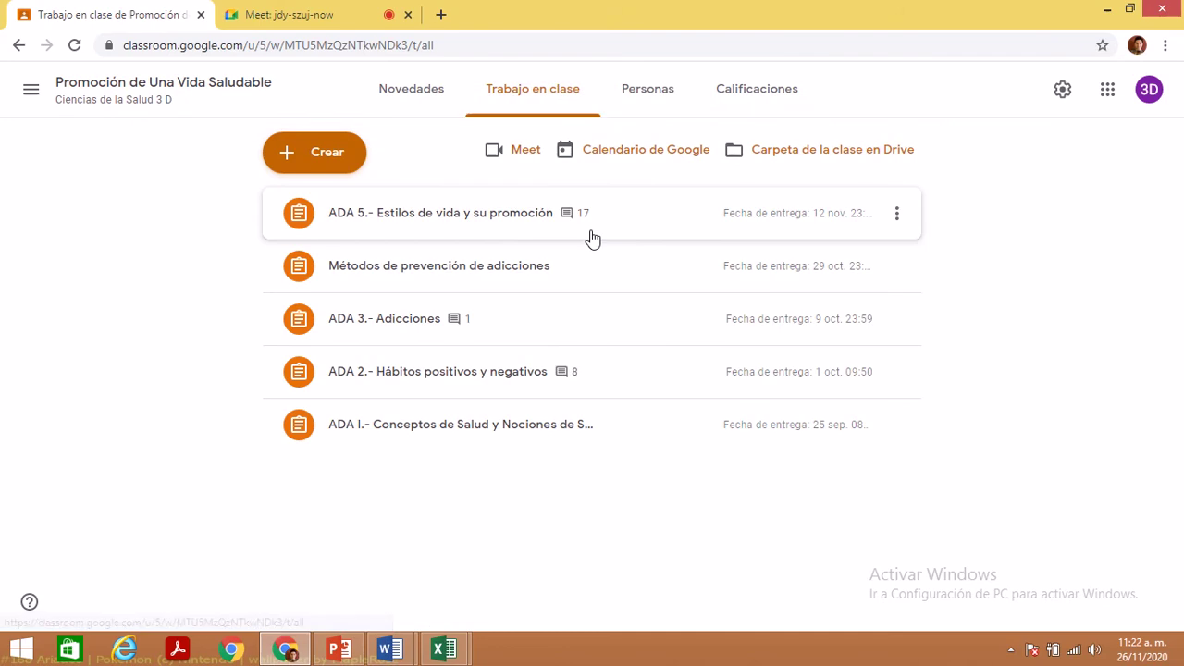
# - Look through the details of the "ADA 3.- Adicciones", "Métodos de prevención de adicciones" and "ADA 5.- Estilos de vida y su promoción" assignments
pyautogui.click(428, 322)
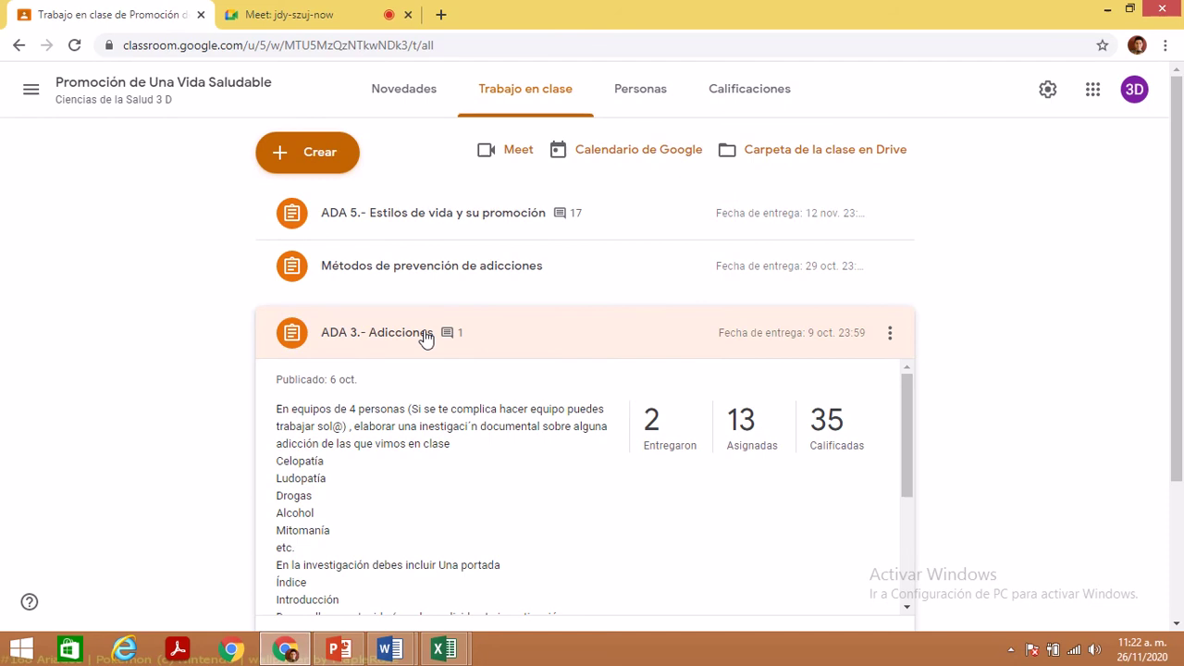
pyautogui.click(426, 338)
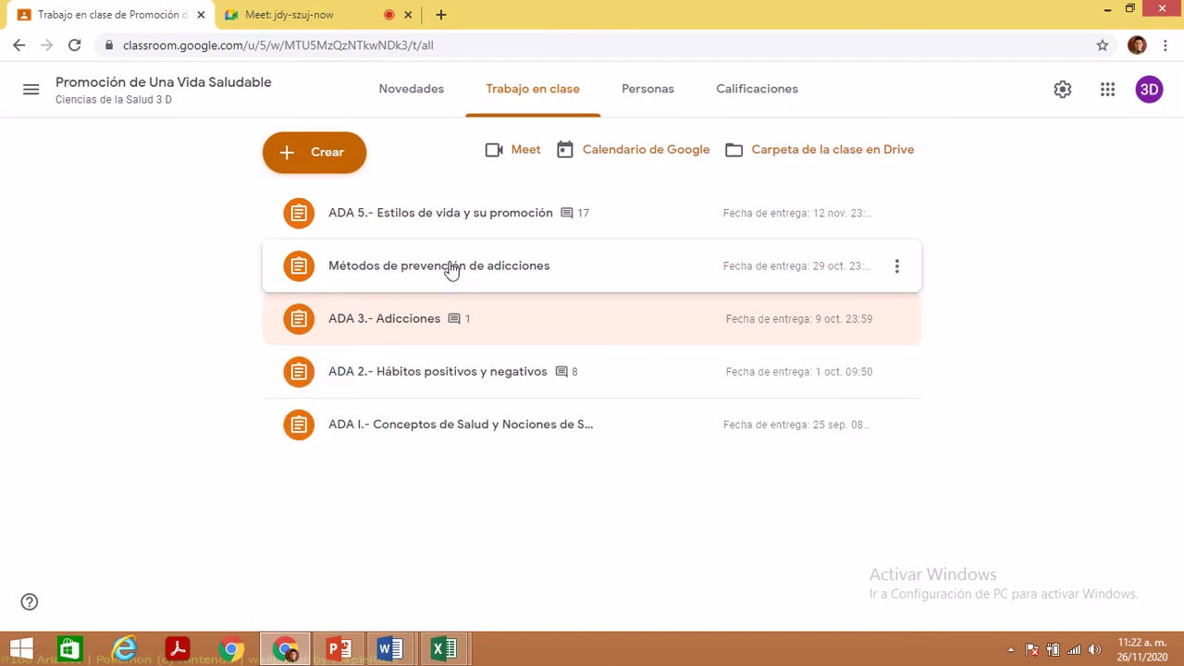
pyautogui.click(451, 268)
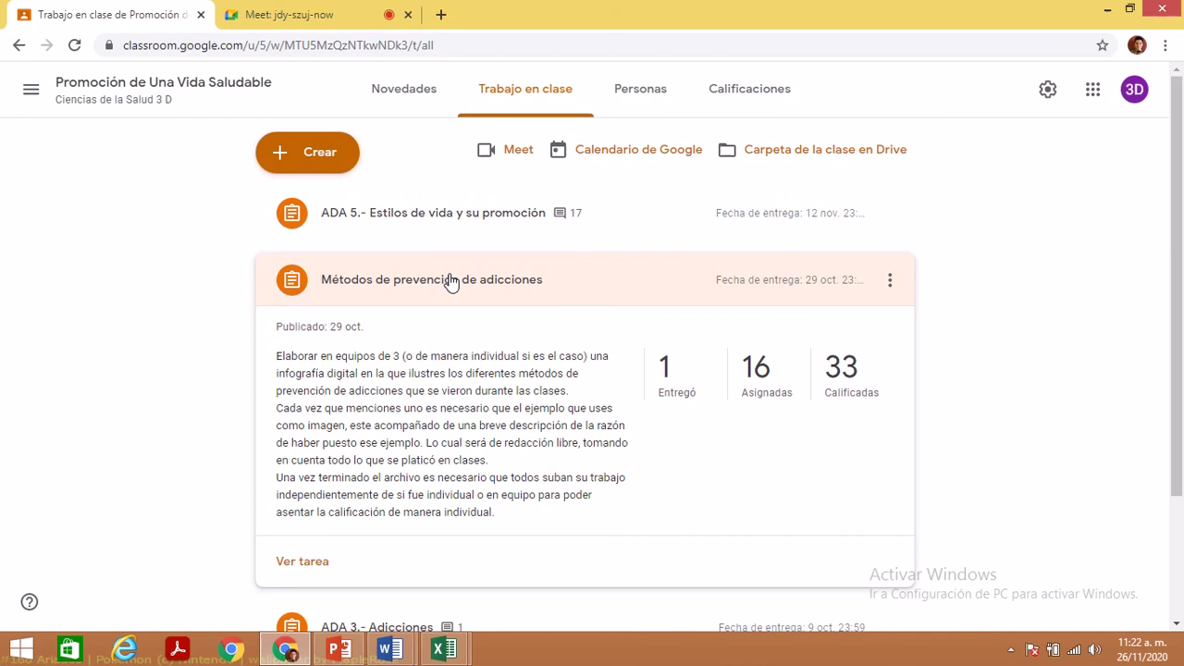
pyautogui.click(451, 282)
pyautogui.click(448, 215)
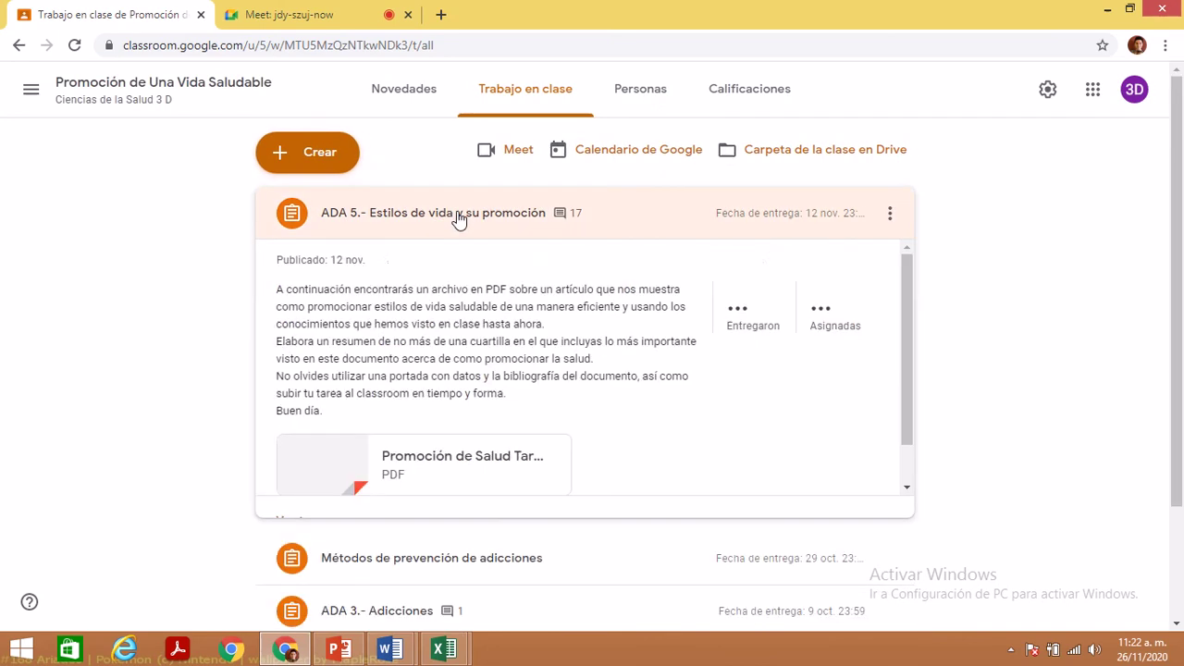
pyautogui.click(457, 219)
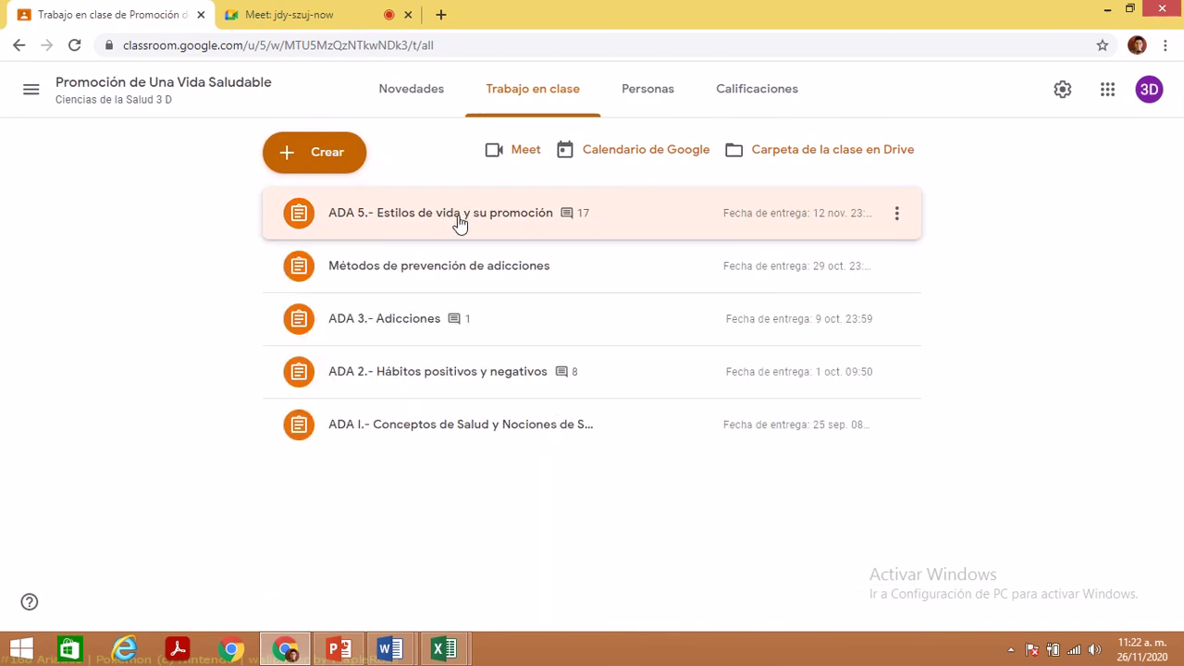
# - Compare the instructions and submission status of "Métodos de prevención de adicciones" with those of "ADA 3.- Adicciones"
pyautogui.click(467, 277)
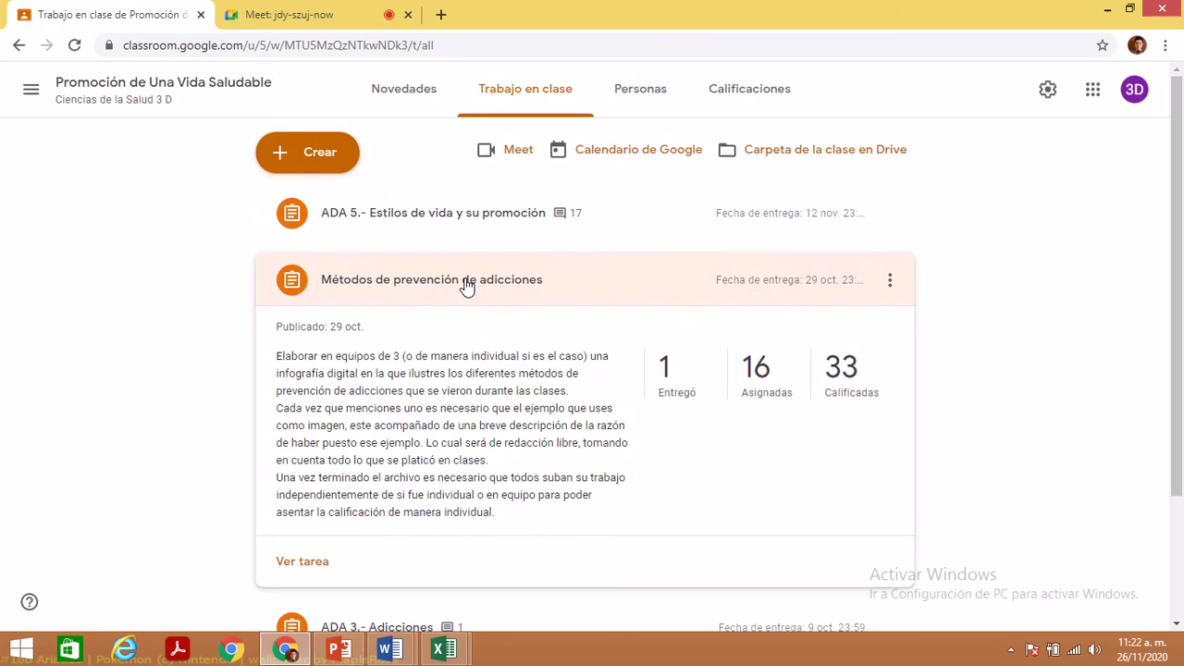
pyautogui.click(468, 285)
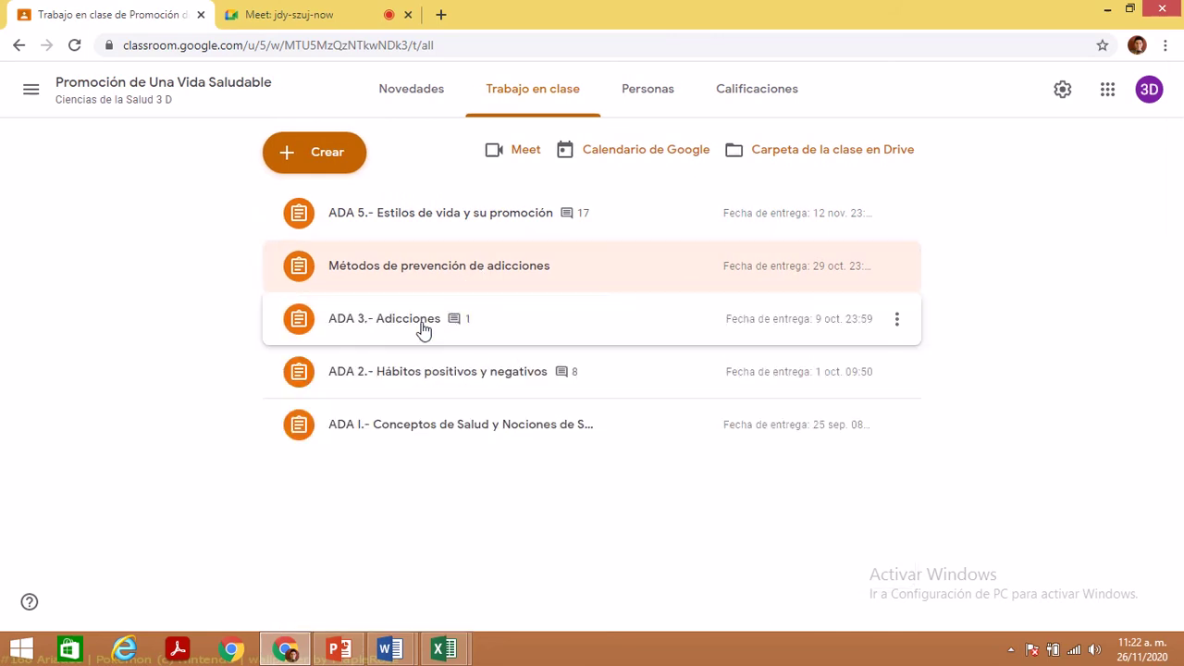
pyautogui.click(423, 330)
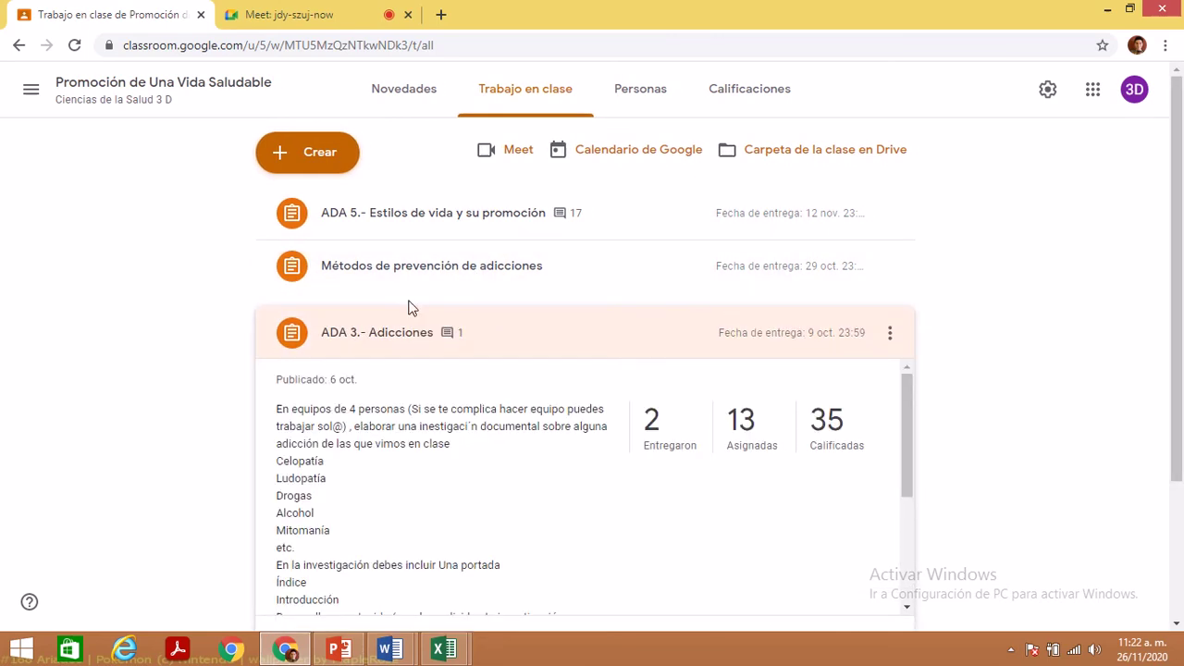
pyautogui.click(413, 338)
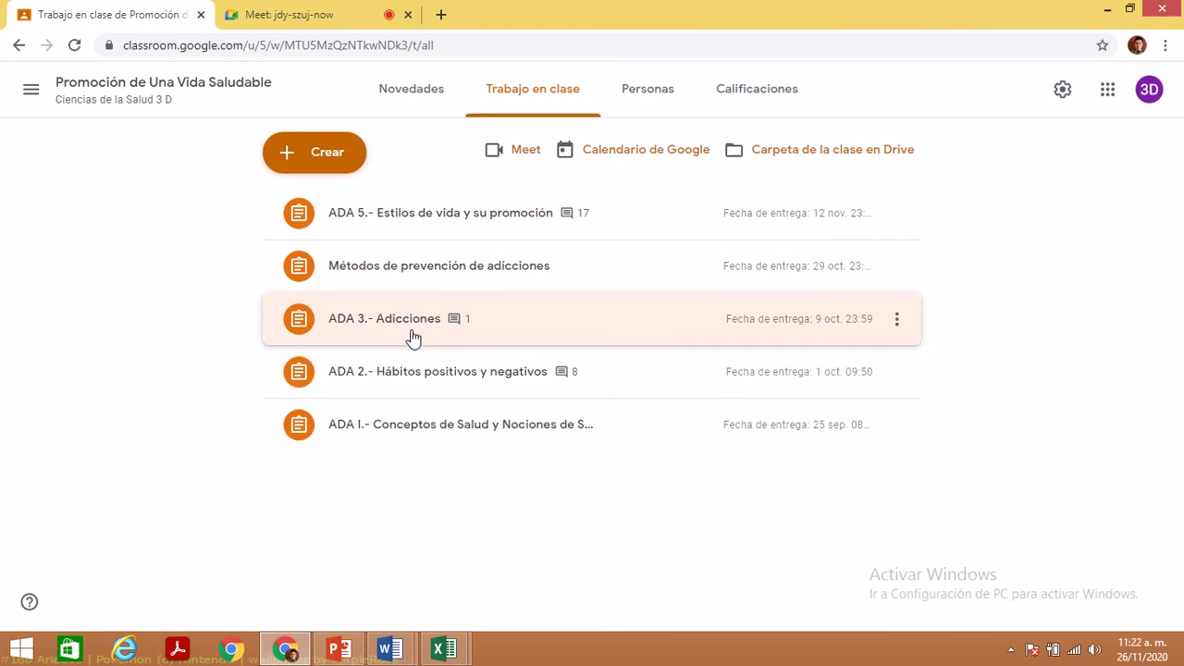
pyautogui.click(410, 324)
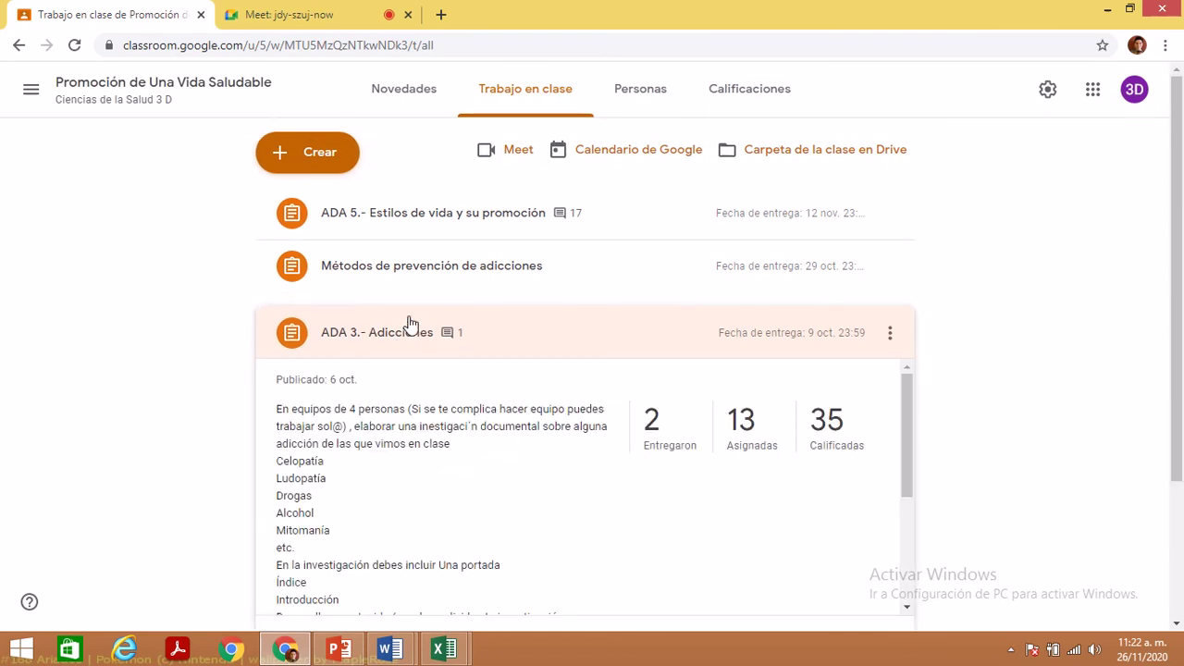
pyautogui.click(411, 325)
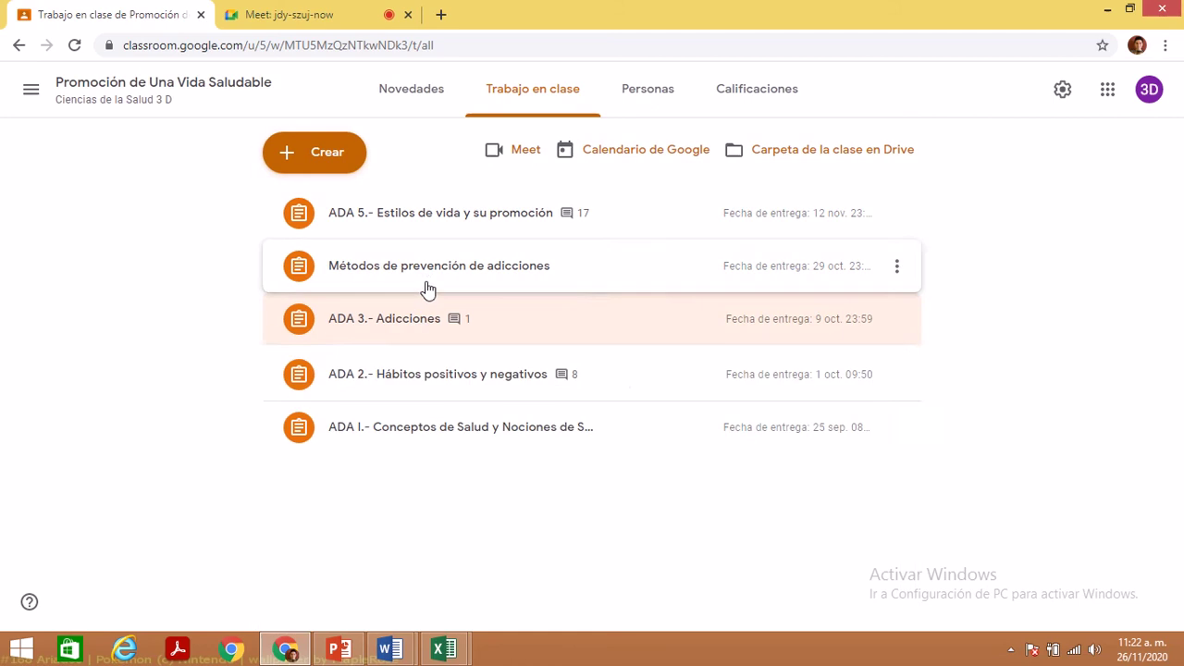
pyautogui.click(430, 284)
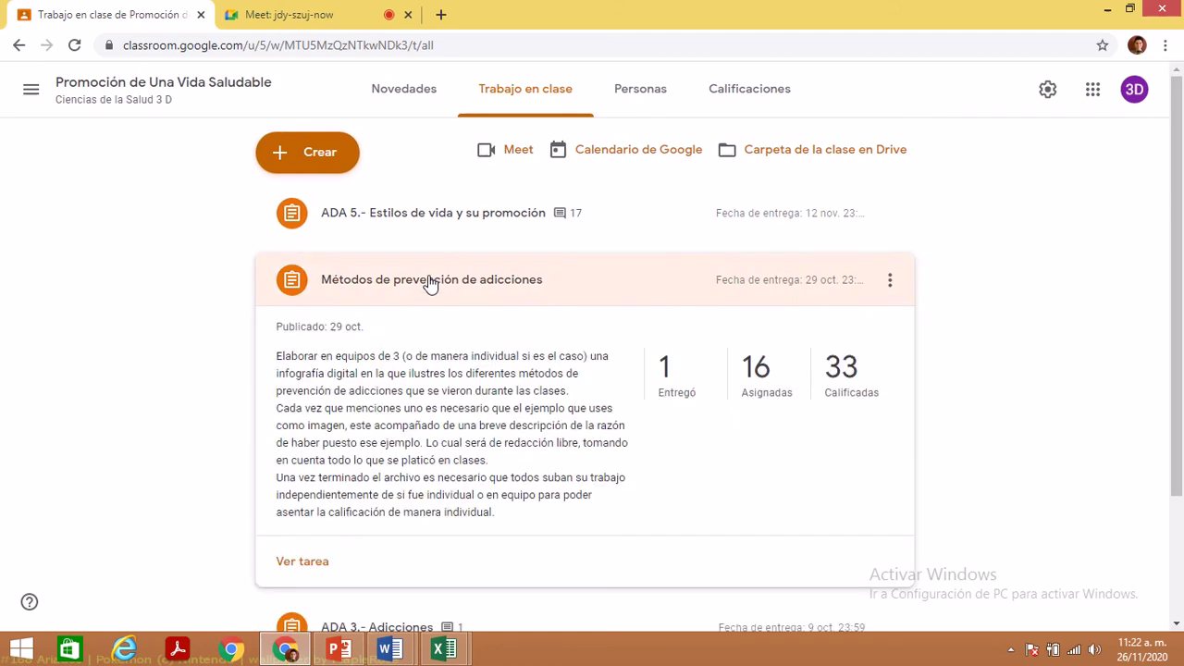
pyautogui.click(431, 284)
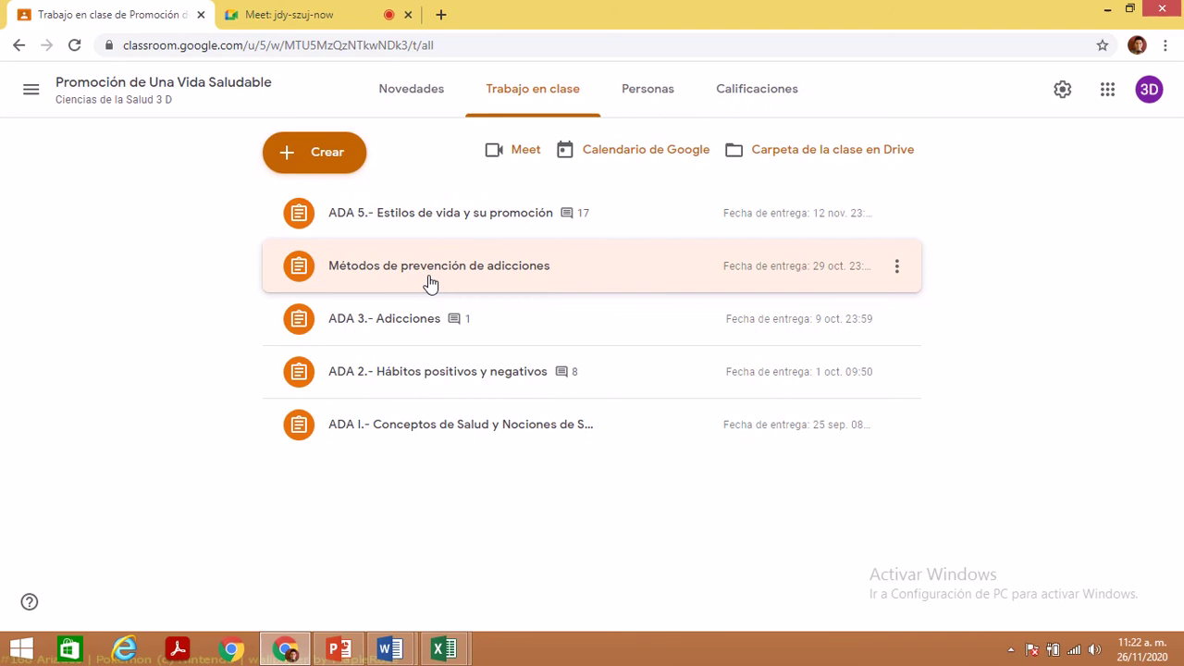
pyautogui.click(422, 324)
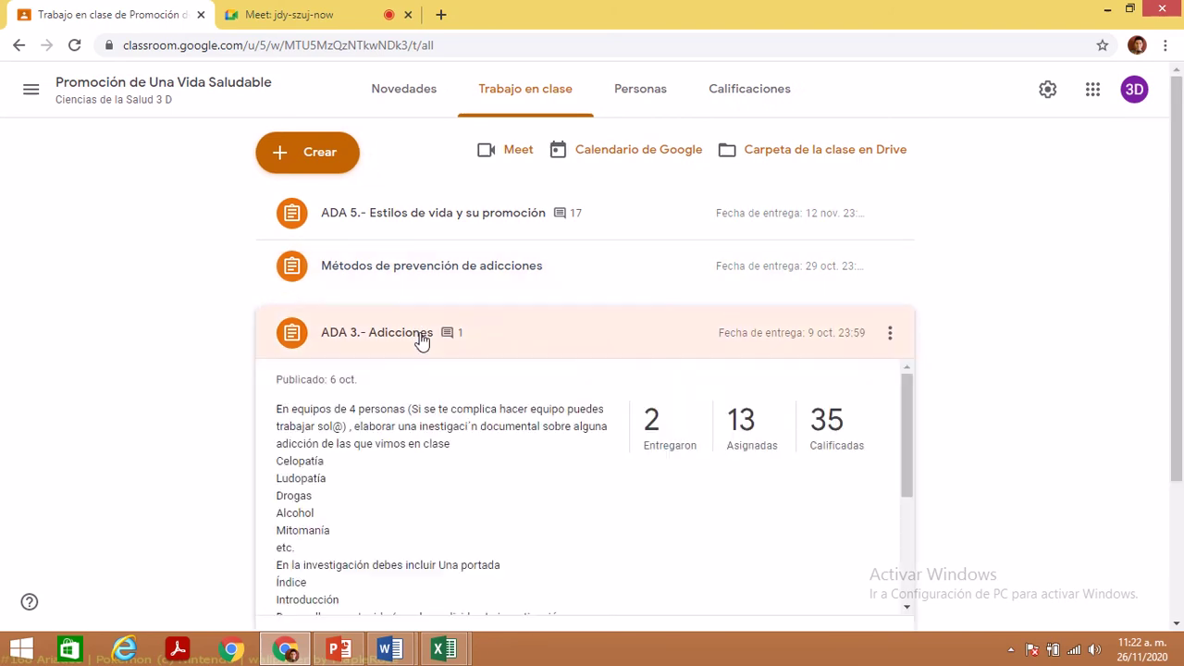
pyautogui.click(421, 338)
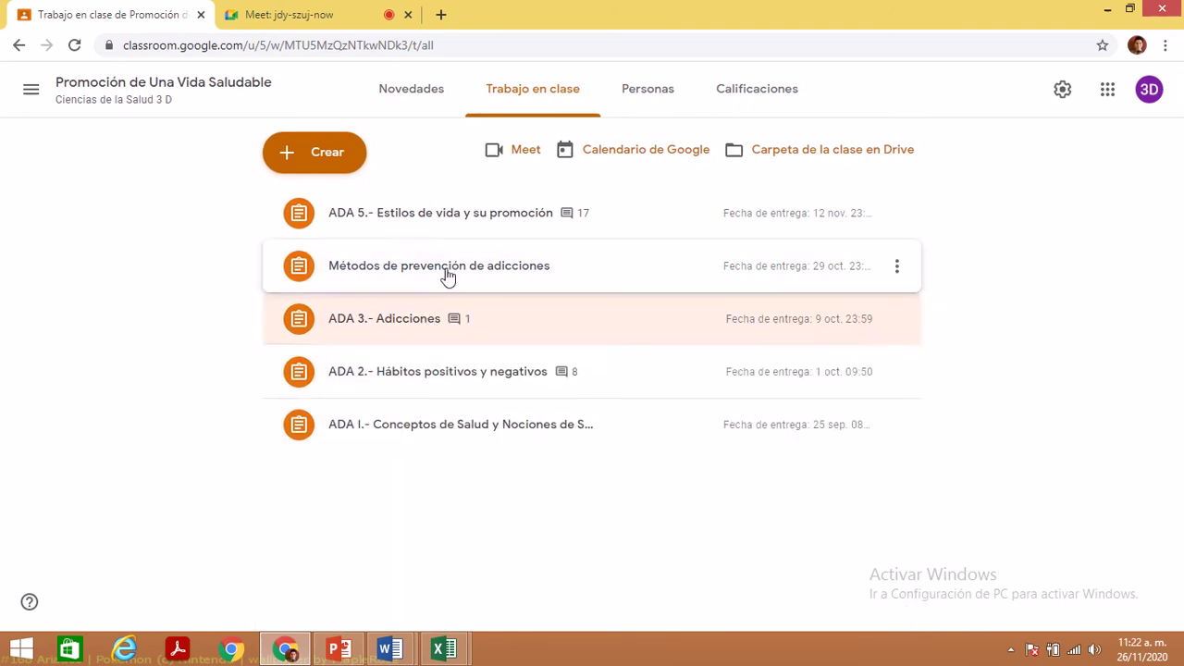
# - Review the "Métodos de prevención de adicciones" details again, followed by those of "ADA 5.- Estilos de vida y su promoción", and collapse both
pyautogui.click(448, 276)
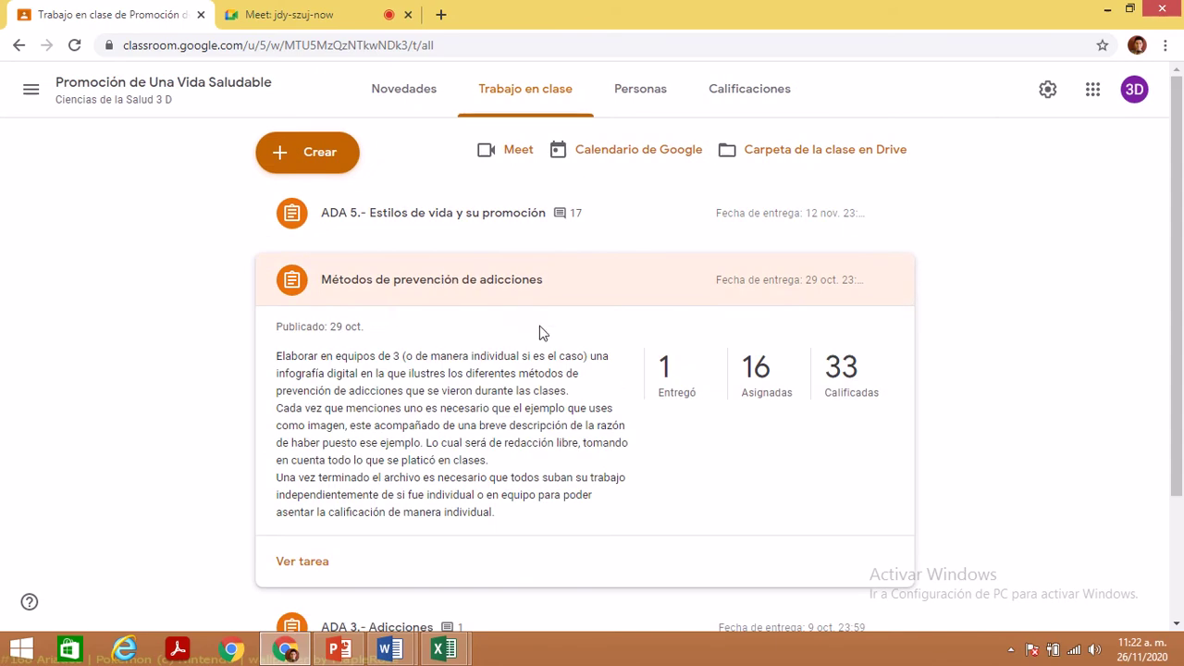
pyautogui.click(409, 276)
pyautogui.click(422, 214)
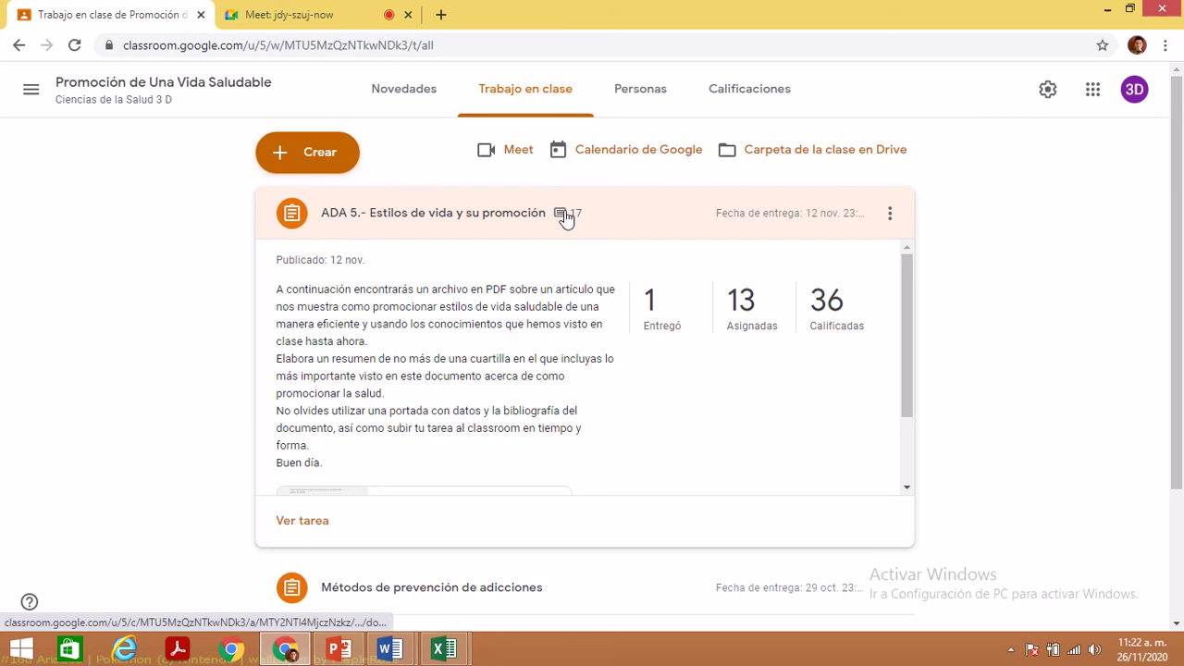
pyautogui.click(495, 214)
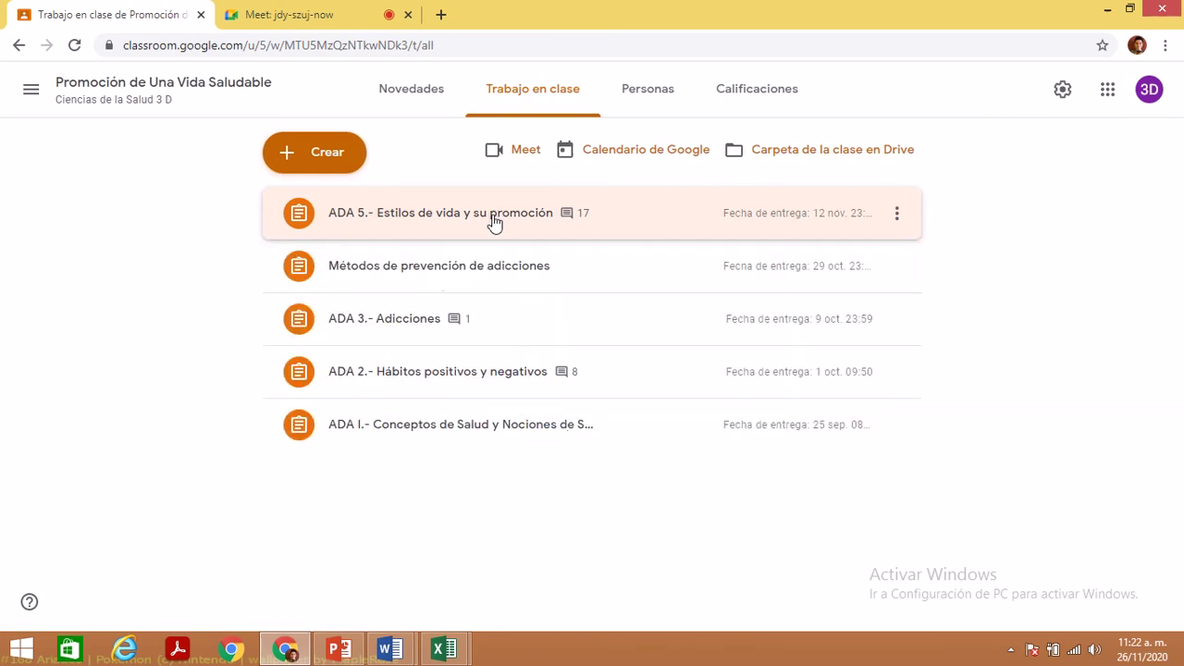
# - Check the instructions and submission status of "ADA 5.- Estilos de vida y su promoción" and "Métodos de prevención de adicciones" once more
pyautogui.click(481, 274)
pyautogui.click(481, 279)
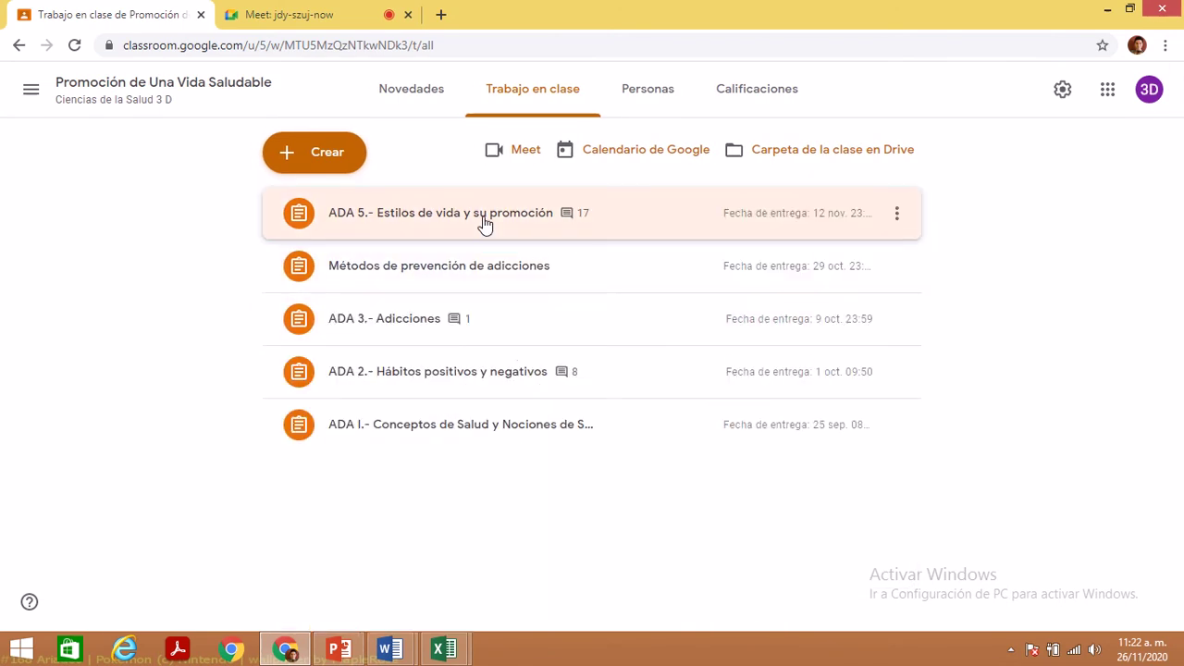
pyautogui.click(483, 222)
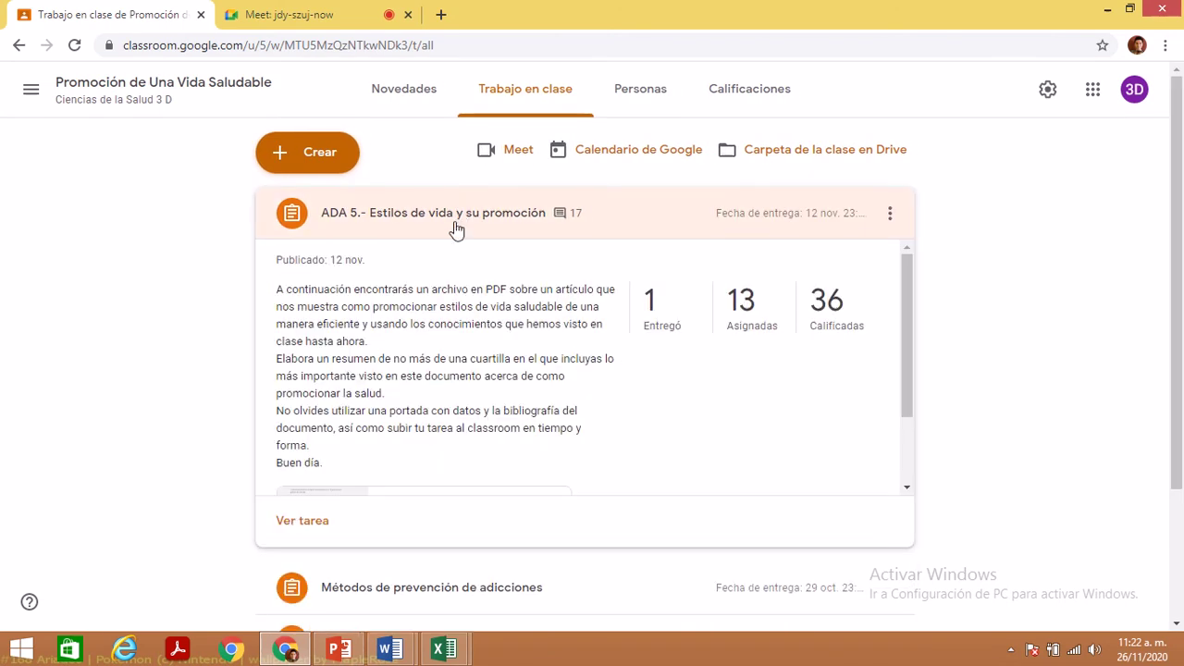
pyautogui.click(456, 226)
pyautogui.click(469, 275)
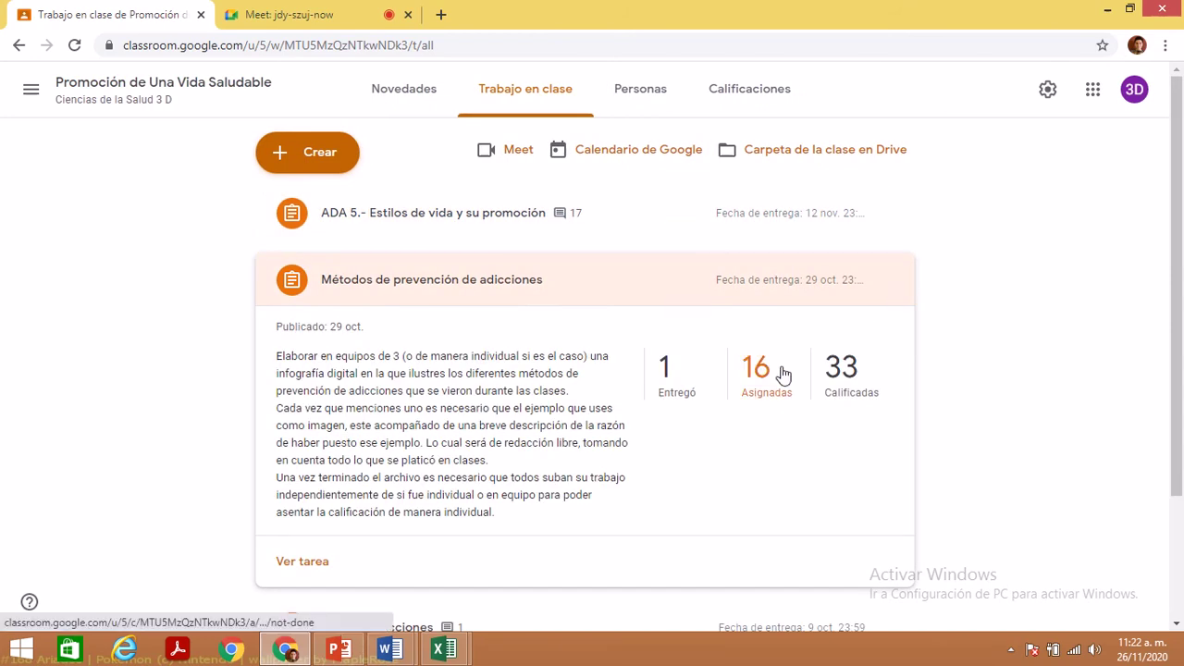
pyautogui.click(473, 214)
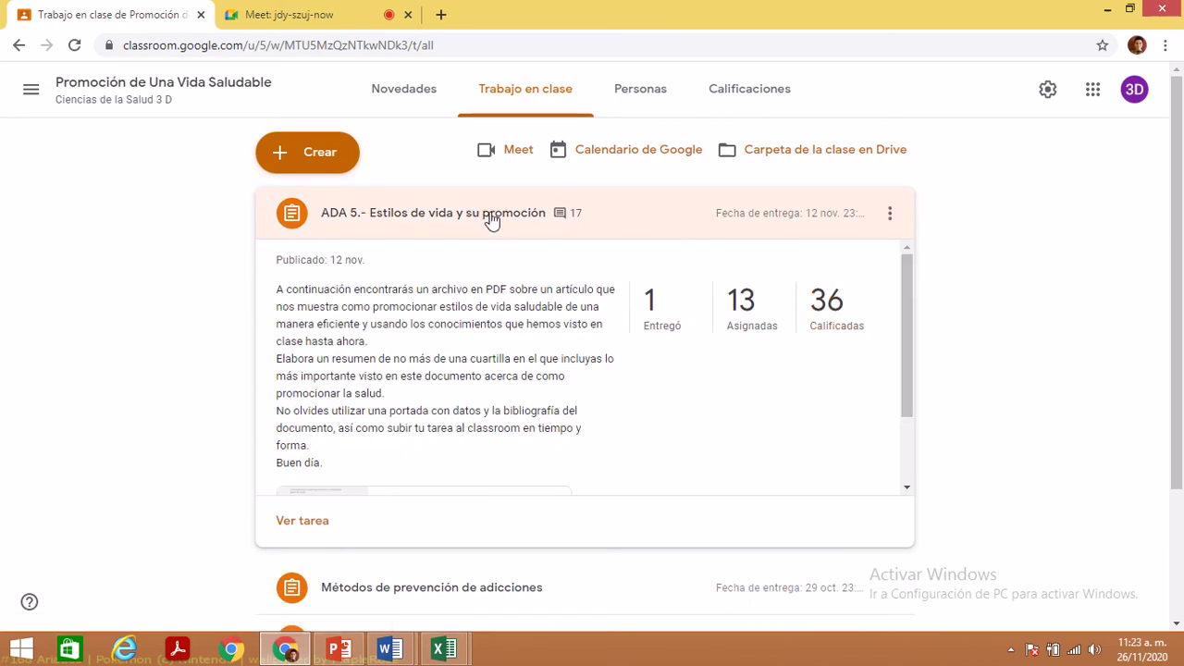
pyautogui.click(434, 222)
# - Switch to Excel and bring up the "Formato de Calificaciones 3 D Promoción" workbook
pyautogui.moveTo(454, 652)
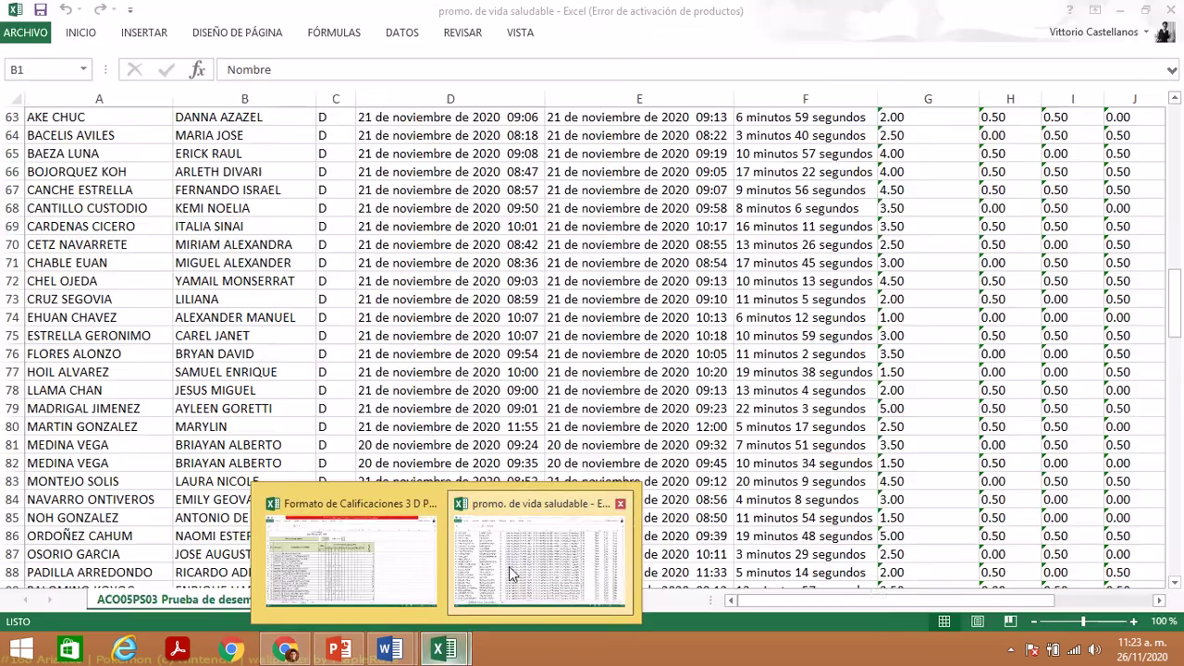
pyautogui.click(512, 574)
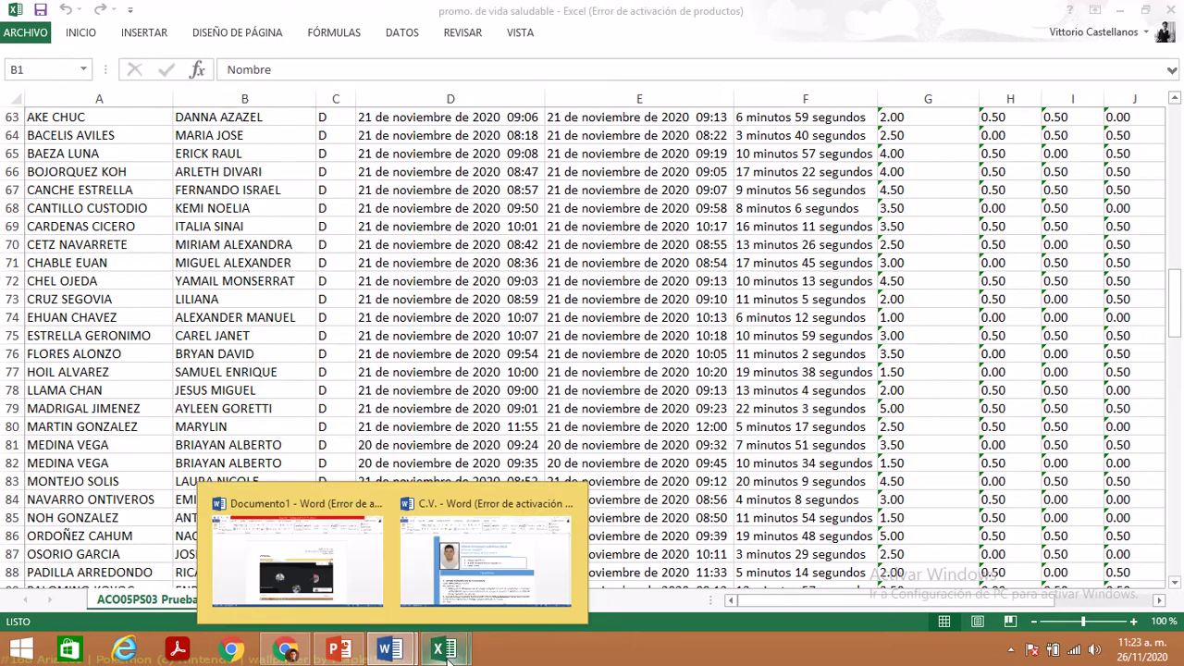
pyautogui.moveTo(444, 650)
pyautogui.click(378, 527)
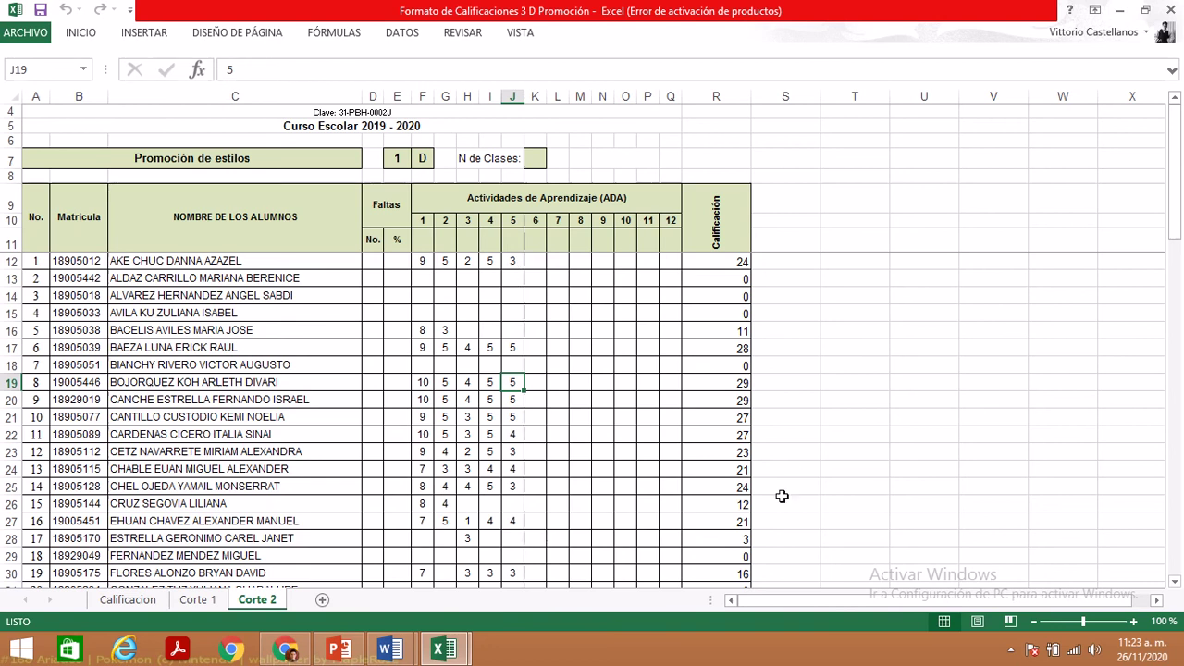
# - Review the learning activity grades of the whole student list on the Corte 2 sheet, returning to the first student
pyautogui.click(1178, 573)
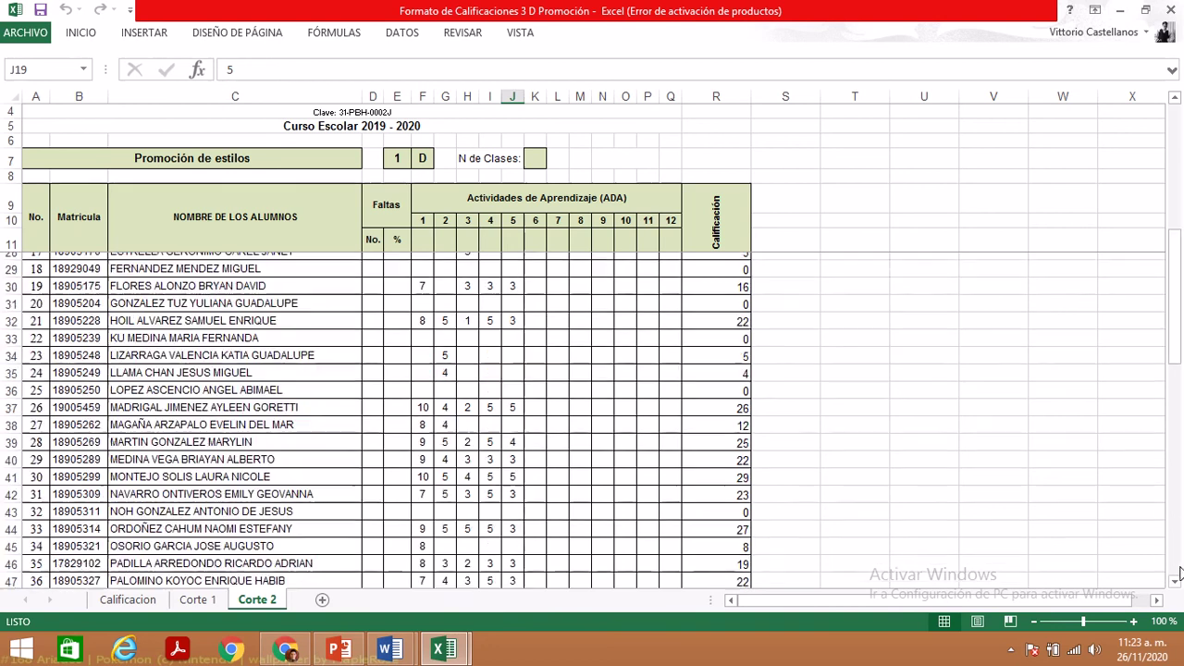
pyautogui.click(1179, 573)
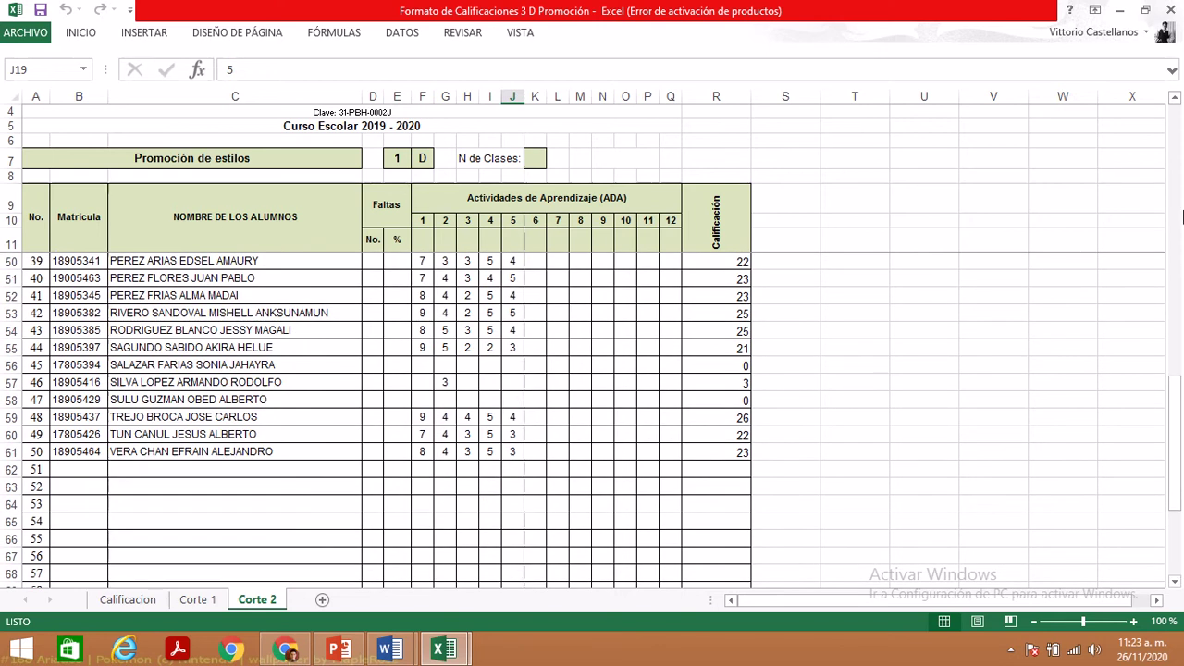
pyautogui.click(1179, 177)
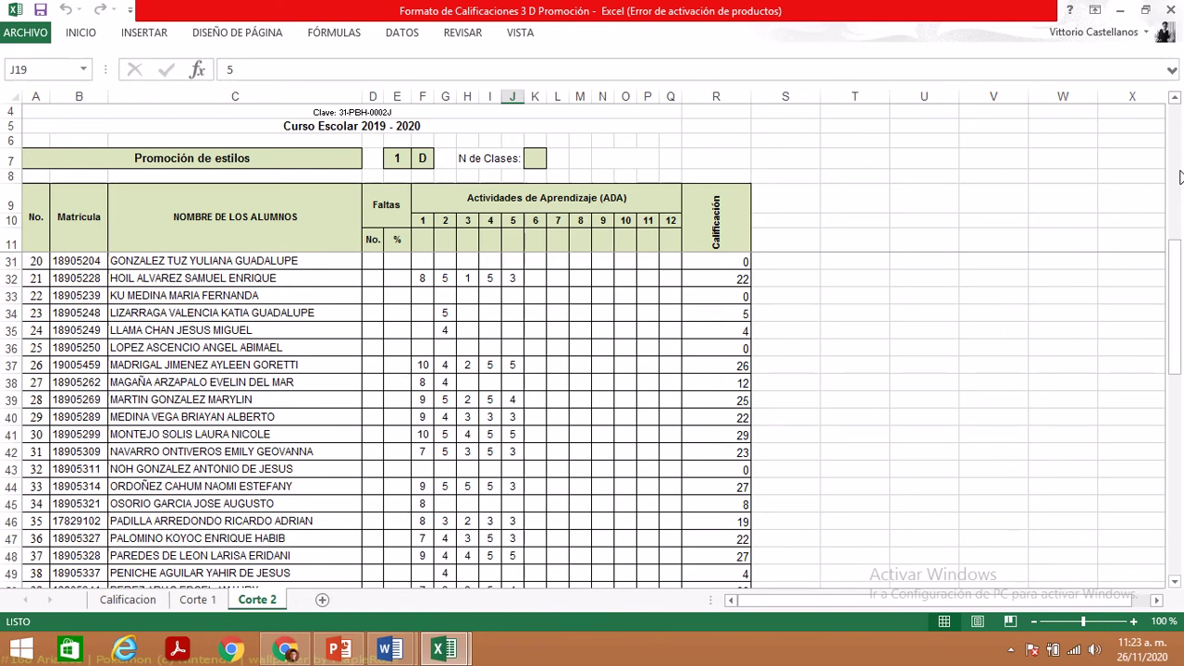
pyautogui.click(1180, 177)
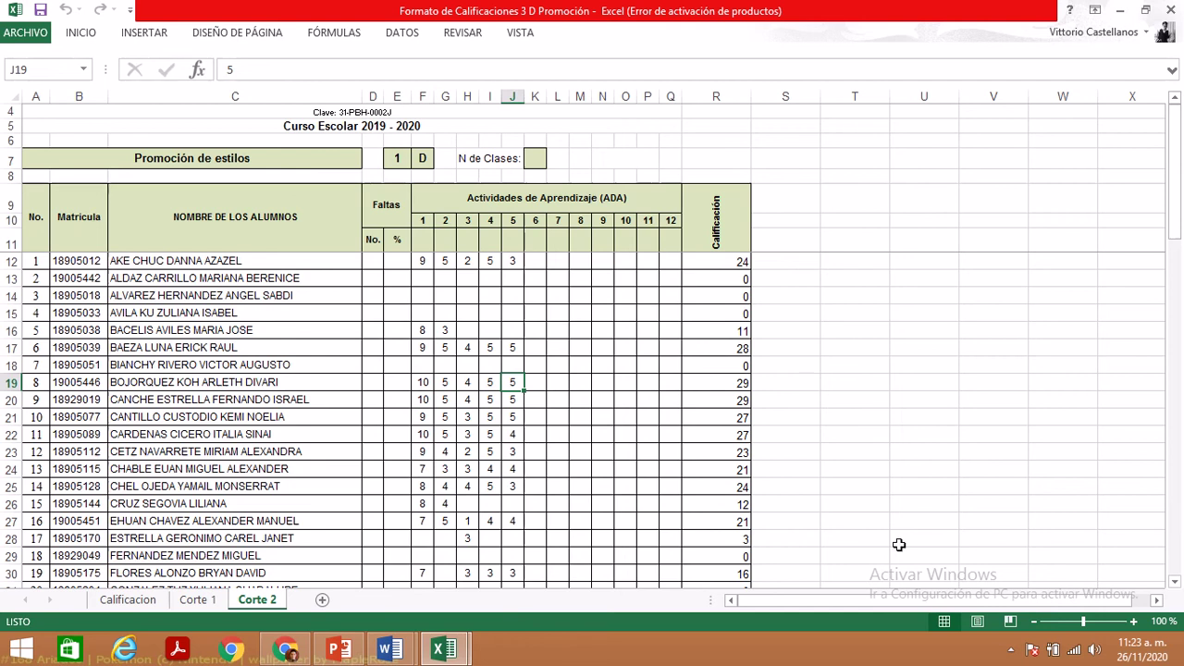
pyautogui.click(1178, 567)
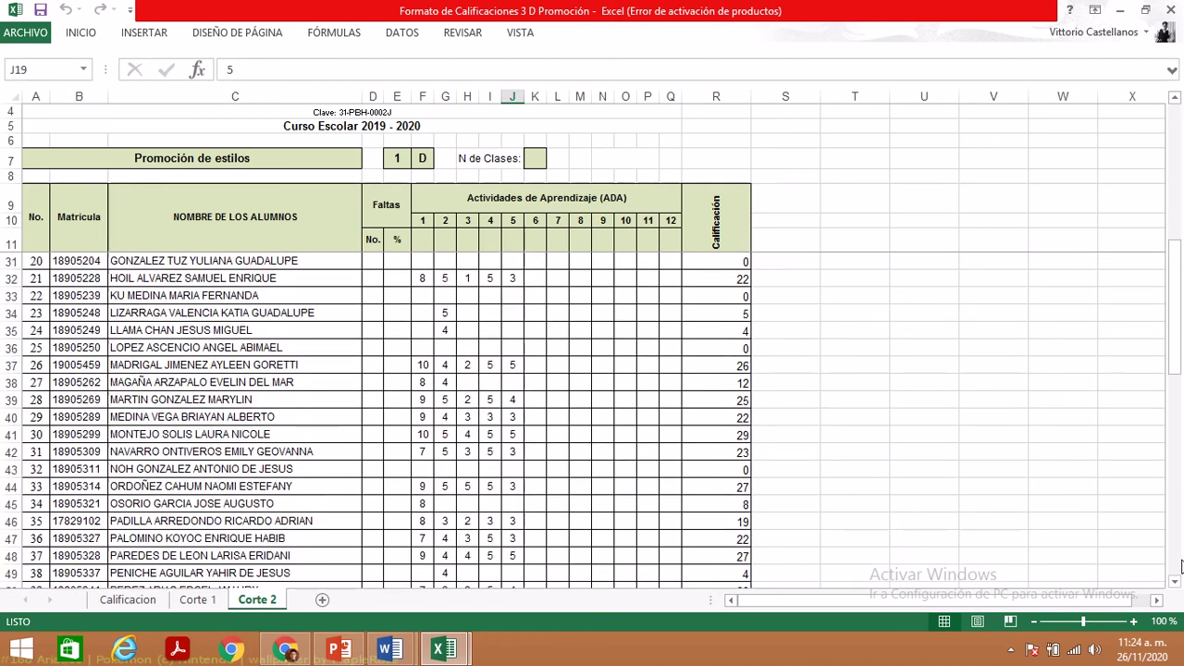
pyautogui.click(1178, 165)
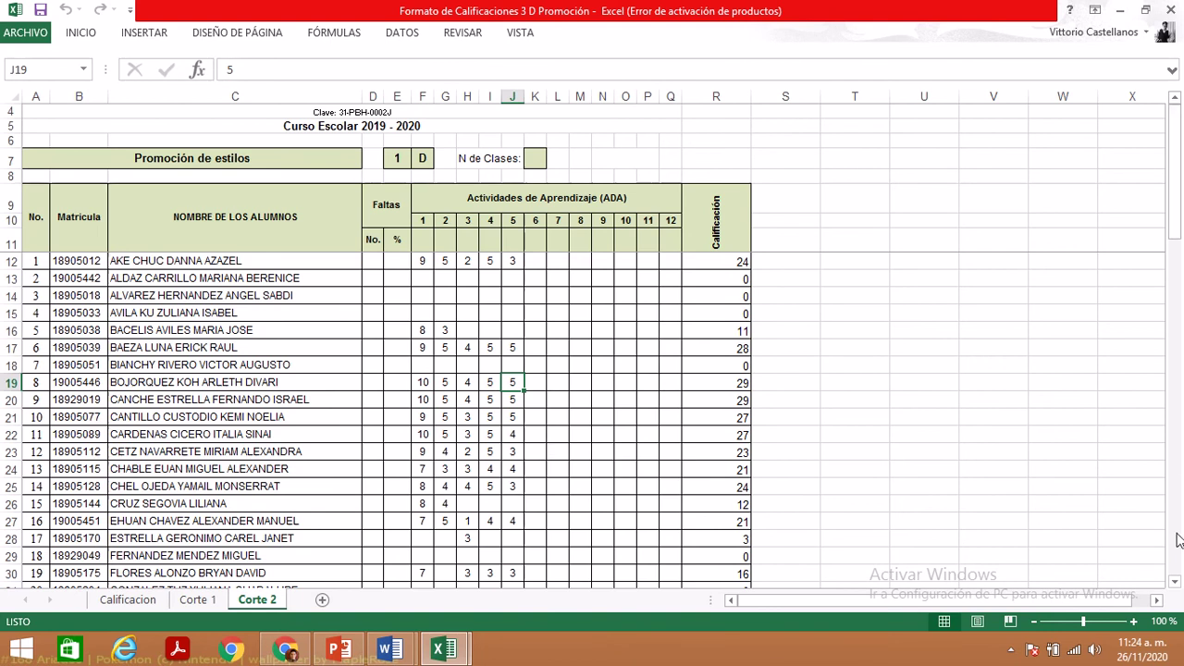
# - Go through the ADA 1 to ADA 5 grade cells of student No. 2 in row 13 on the Corte 2 sheet
pyautogui.click(422, 278)
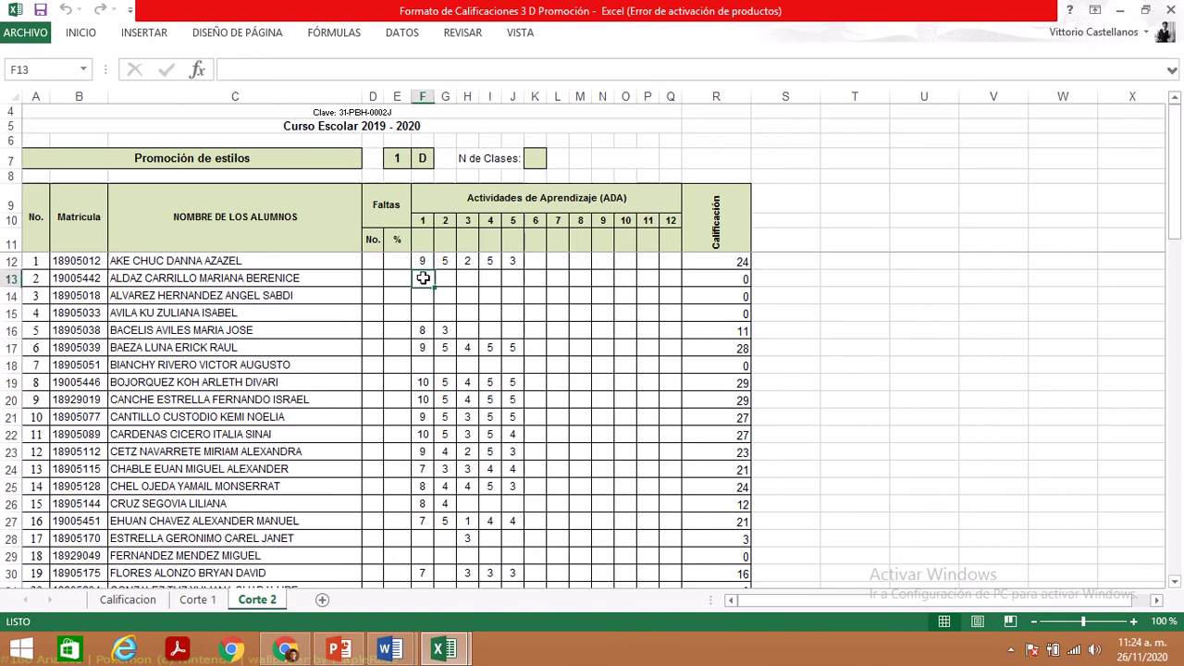
pyautogui.click(446, 281)
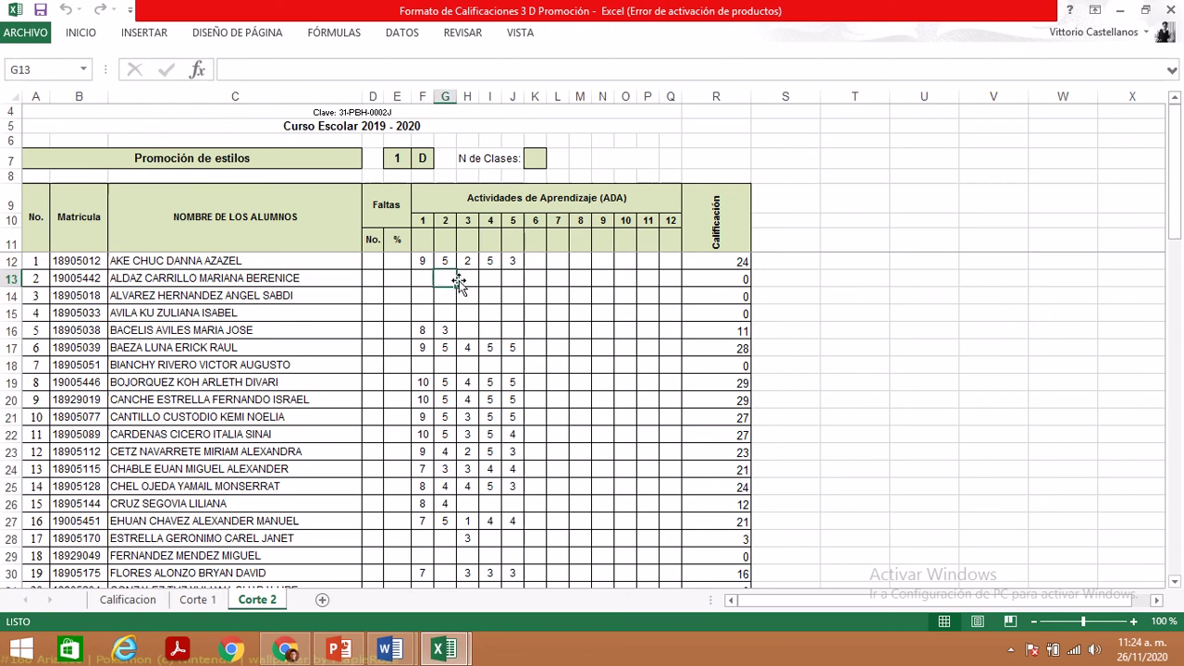
pyautogui.click(473, 282)
pyautogui.click(491, 286)
pyautogui.click(506, 281)
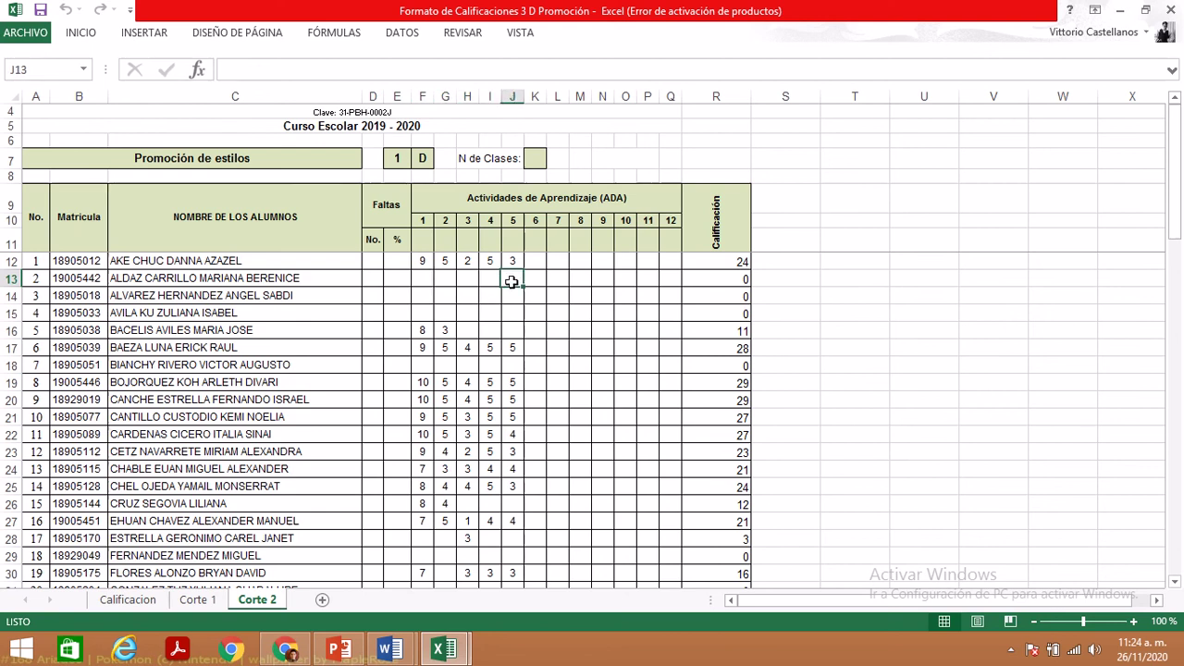
pyautogui.click(417, 277)
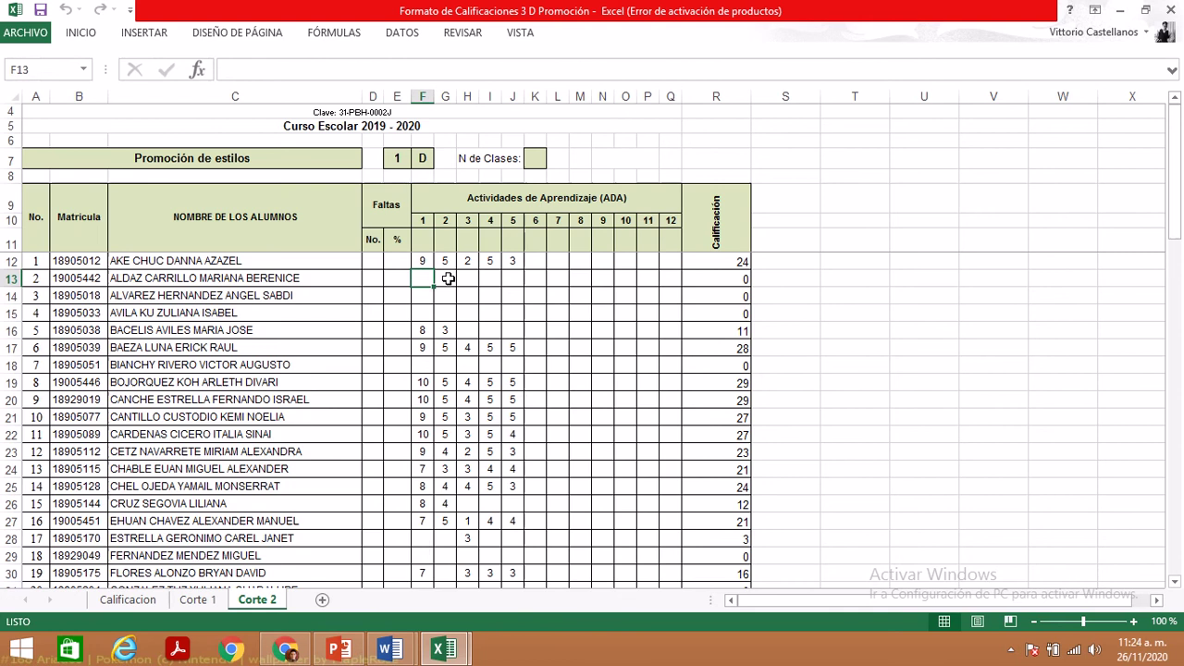
pyautogui.click(448, 278)
pyautogui.click(471, 281)
pyautogui.click(491, 278)
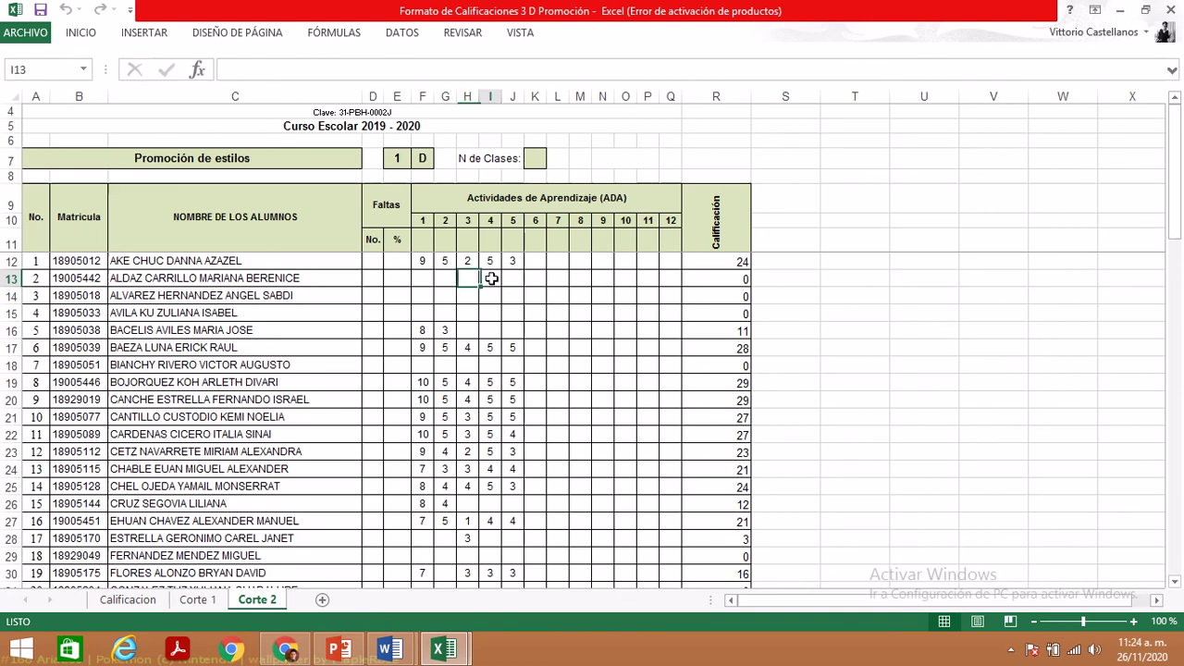
pyautogui.click(511, 279)
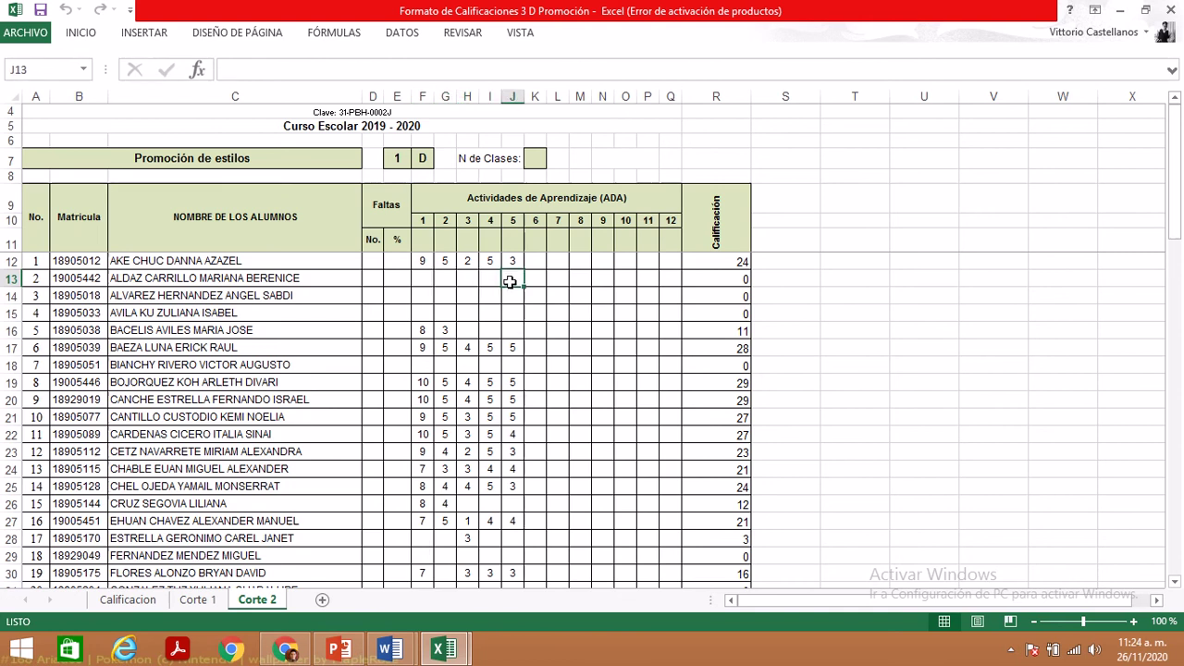
pyautogui.click(419, 277)
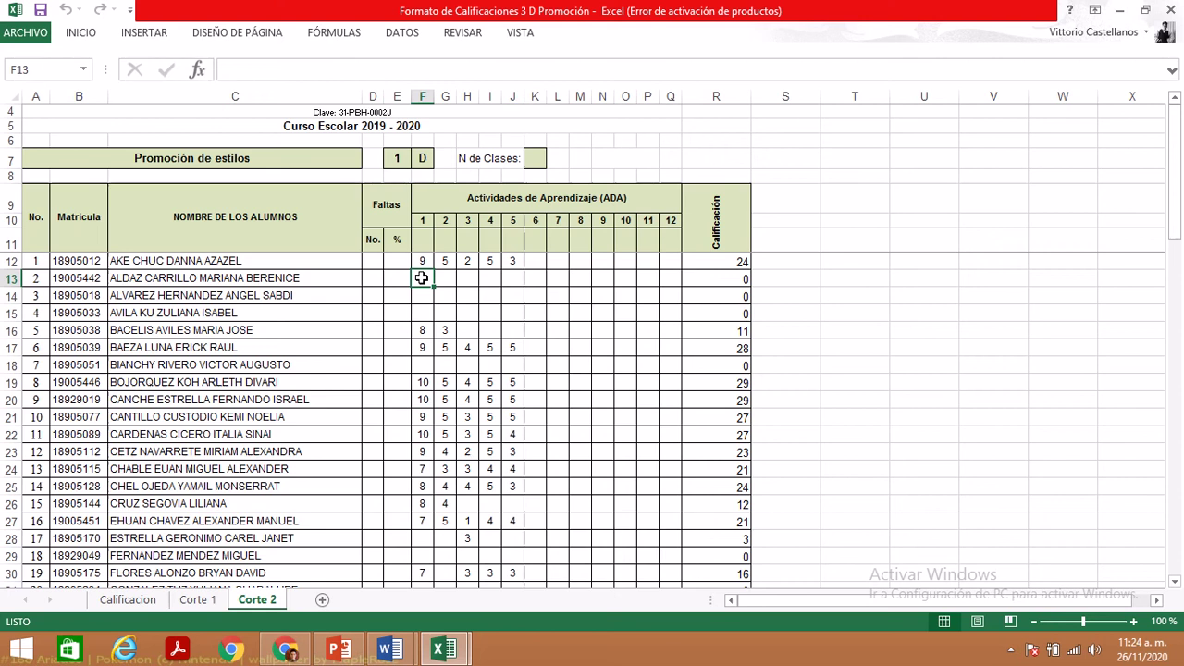
# - Enter the grades 4, 2 and 2 for ADA 3, 4 and 5 of student No. 5 in cells H16 to J16
pyautogui.click(467, 330)
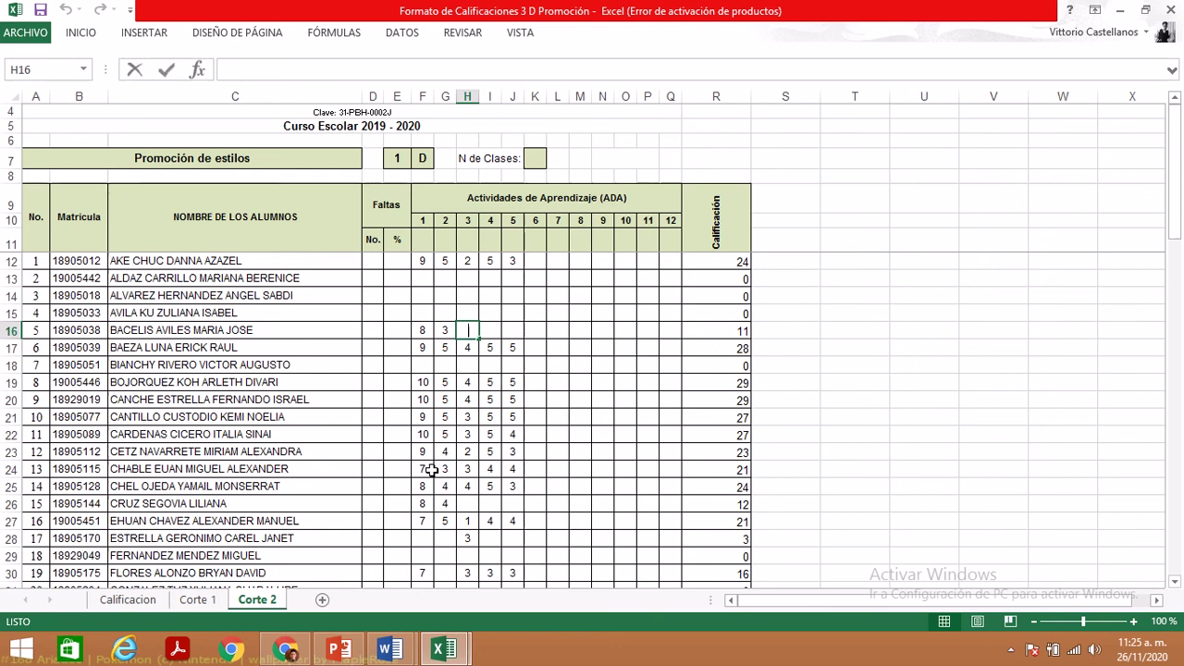
pyautogui.write('4')
pyautogui.press('Tab')
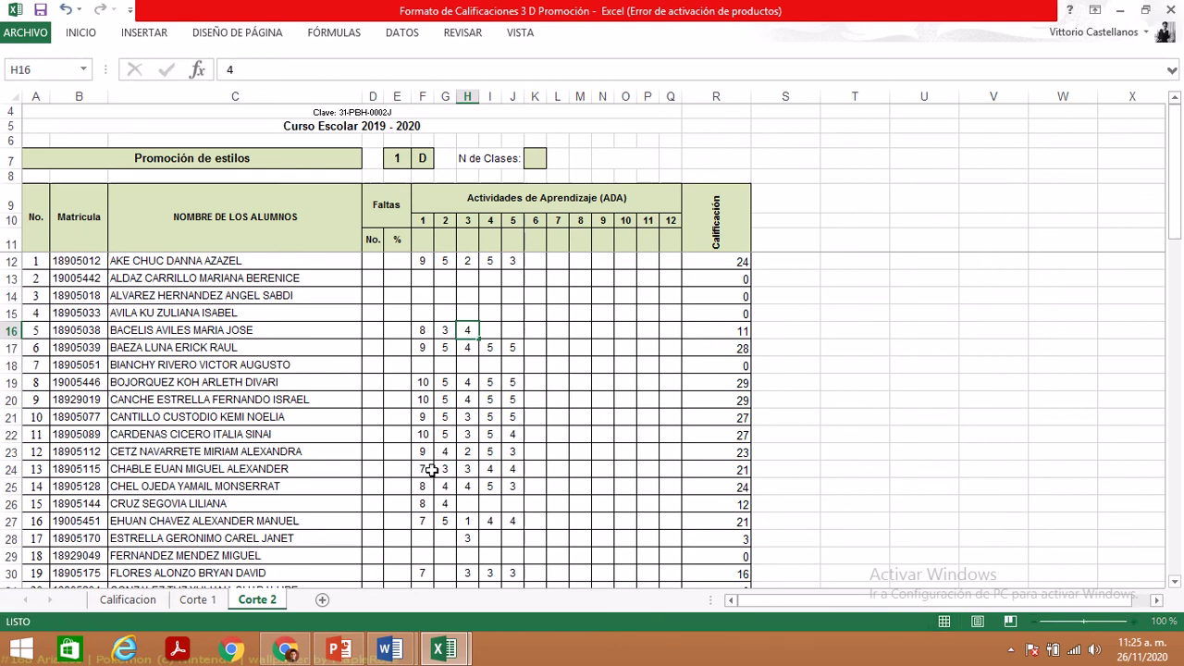
pyautogui.write('2')
pyautogui.press('Tab')
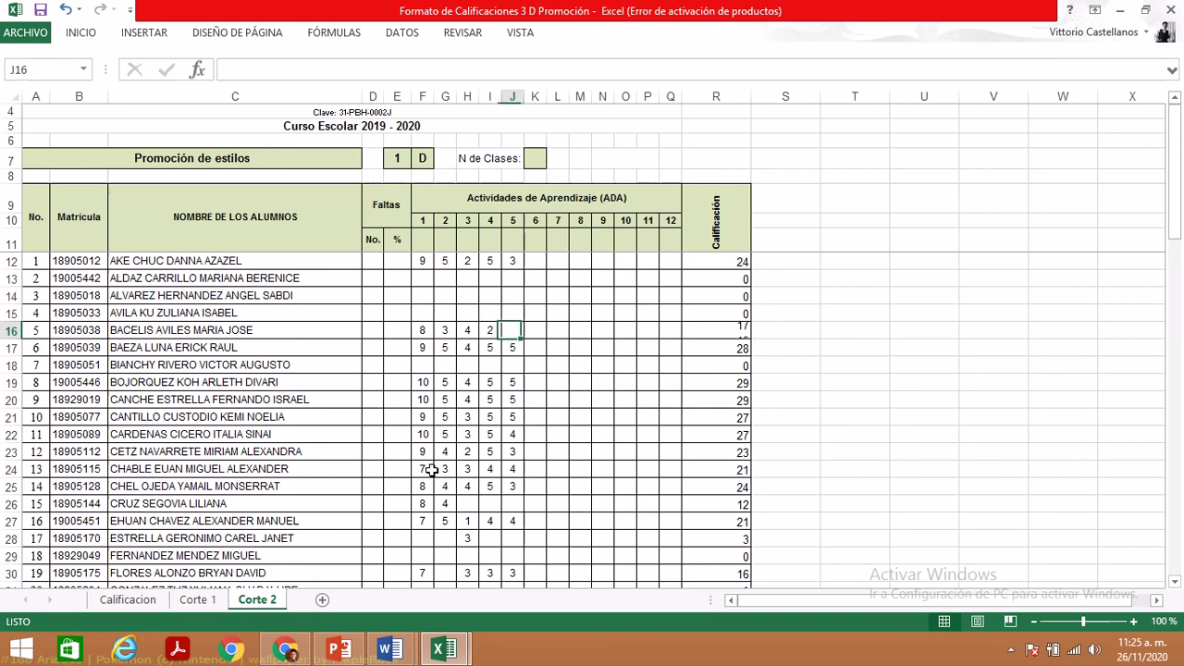
pyautogui.write('2')
pyautogui.press('Down')
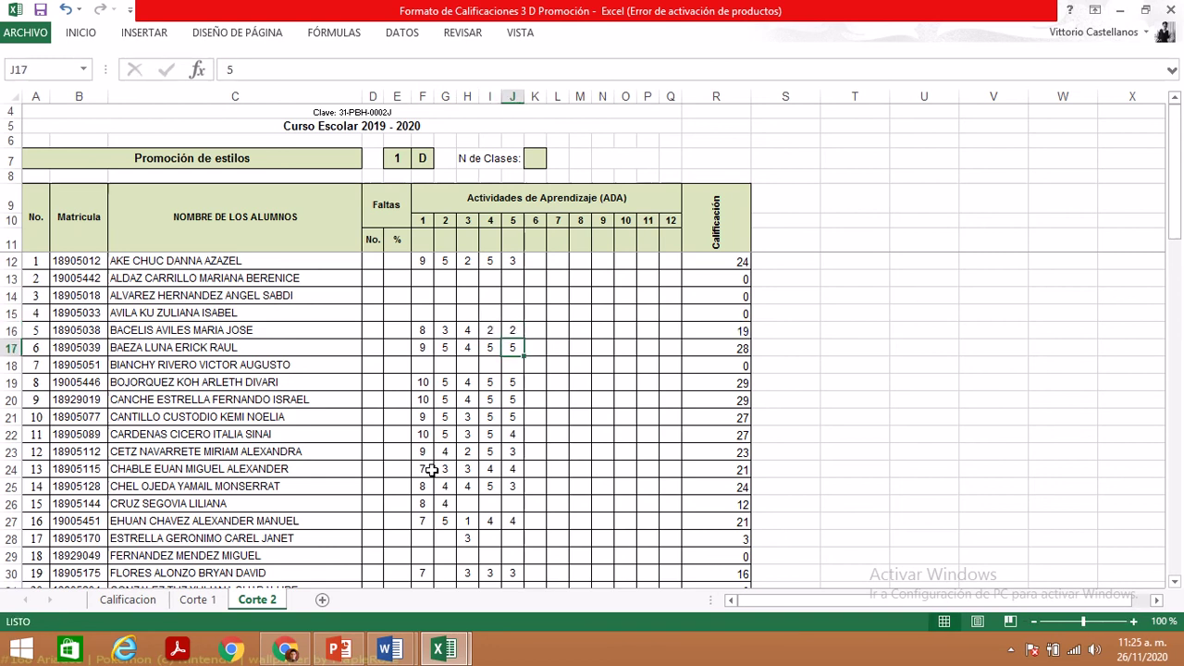
# - Change the ADA 5 grade of student No. 5 in cell J16 to 3
pyautogui.press('Up')
pyautogui.press('Left')
pyautogui.press('Left')
pyautogui.press('Right')
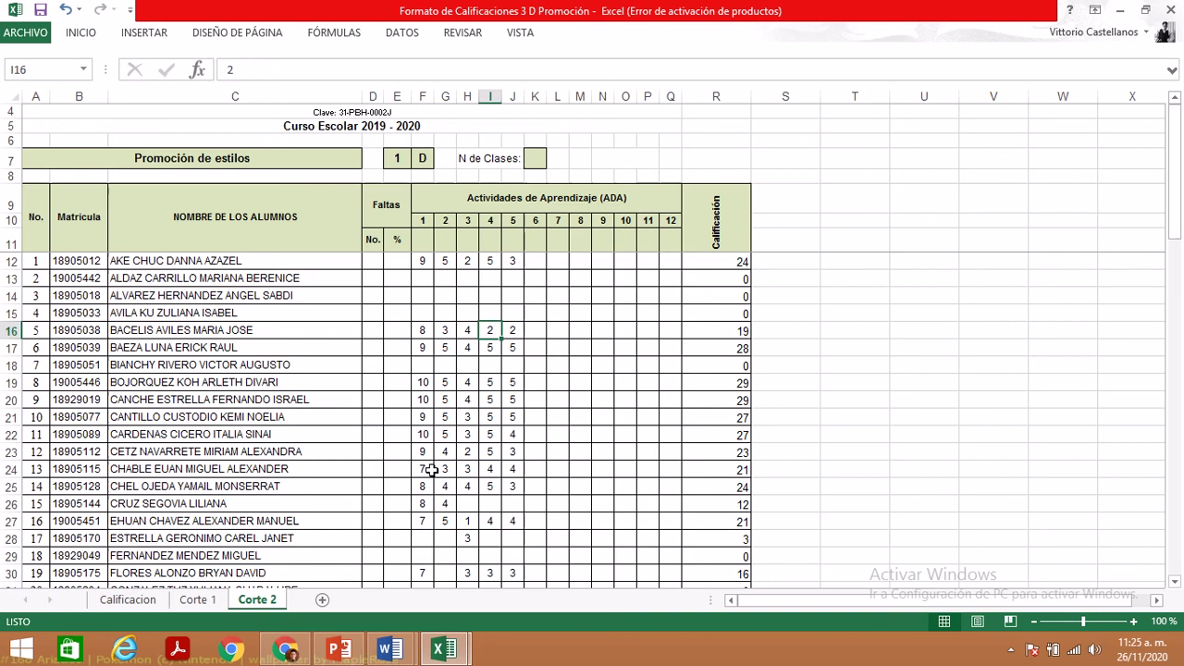
pyautogui.press('Right')
pyautogui.write('3')
pyautogui.press('Return')
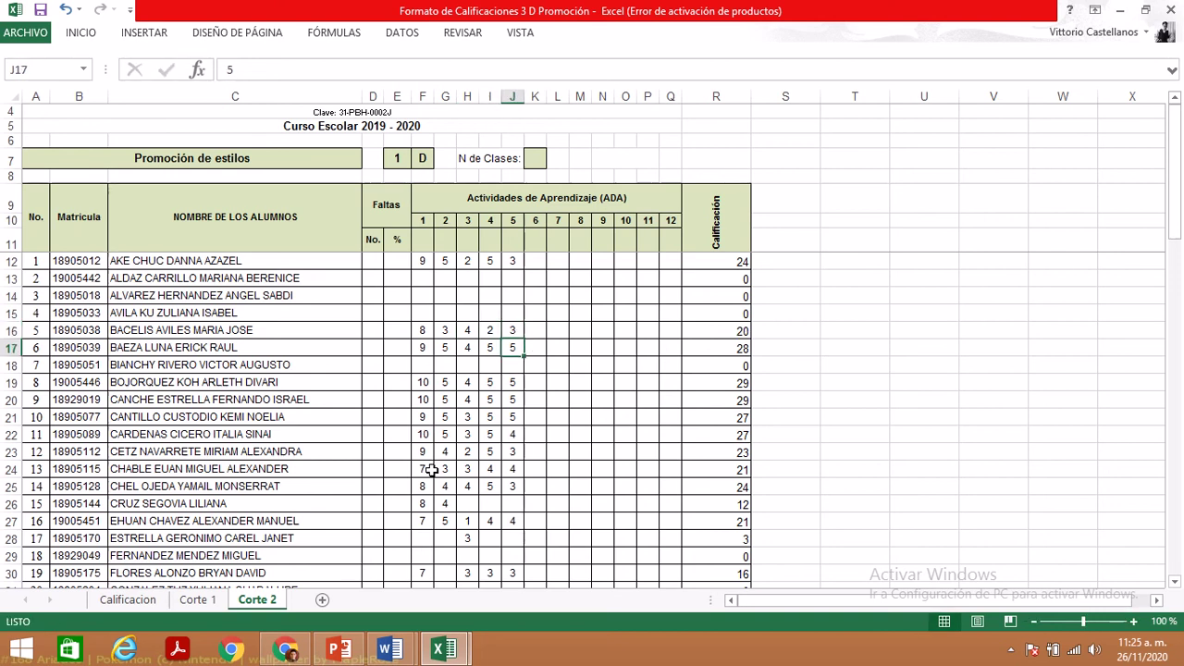
# - Enter 3 as the ADA 3 grade of student No. 15 in cell H26
pyautogui.press('Left')
pyautogui.press('Left')
pyautogui.press('Left')
pyautogui.press('Left')
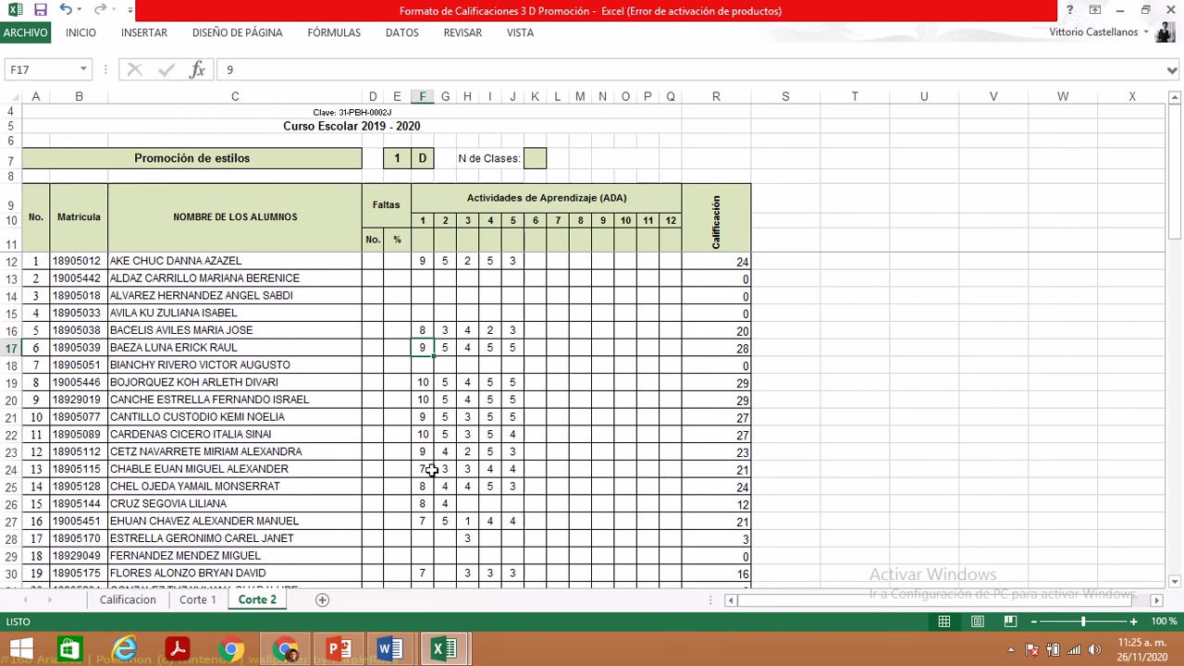
pyautogui.press('Down')
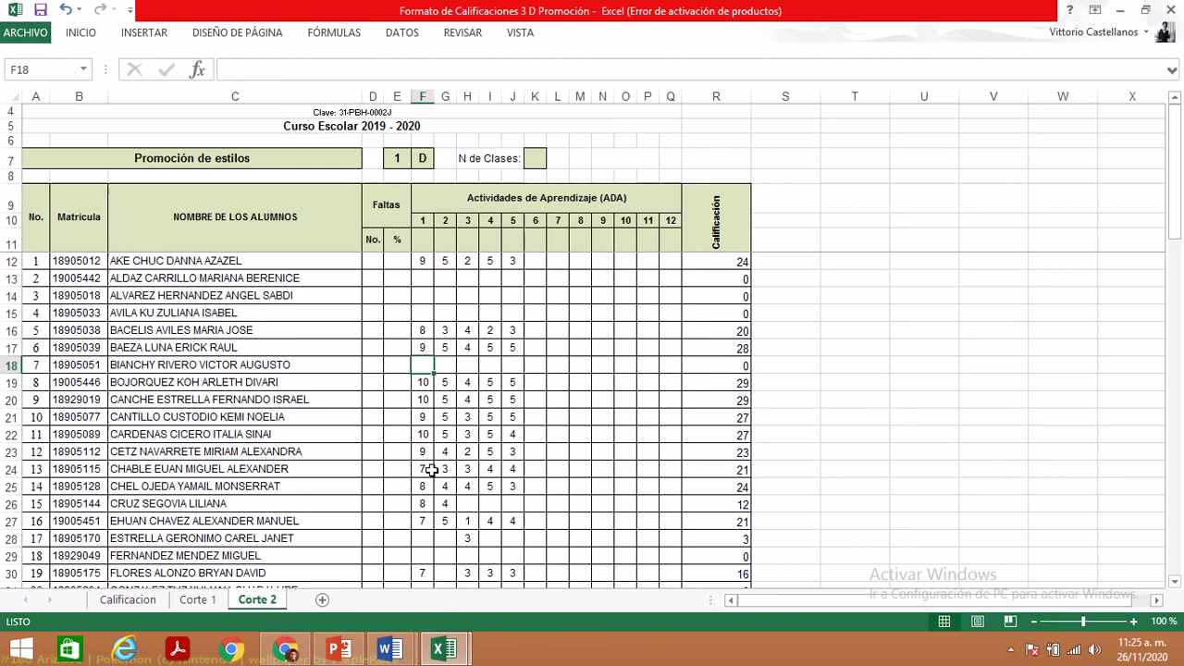
pyautogui.press('Down')
pyautogui.press('Down')
pyautogui.press('Down')
pyautogui.press('Down')
pyautogui.press('Down')
pyautogui.press('Down')
pyautogui.press('Down')
pyautogui.press('Down')
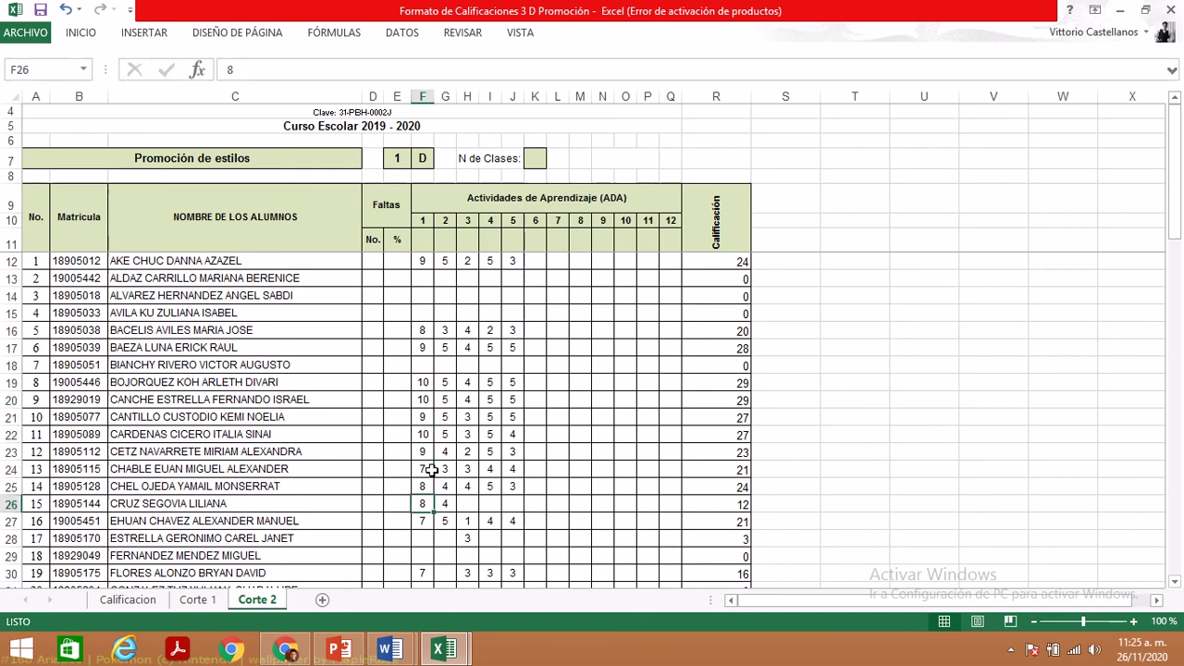
pyautogui.press('Right')
pyautogui.press('Right')
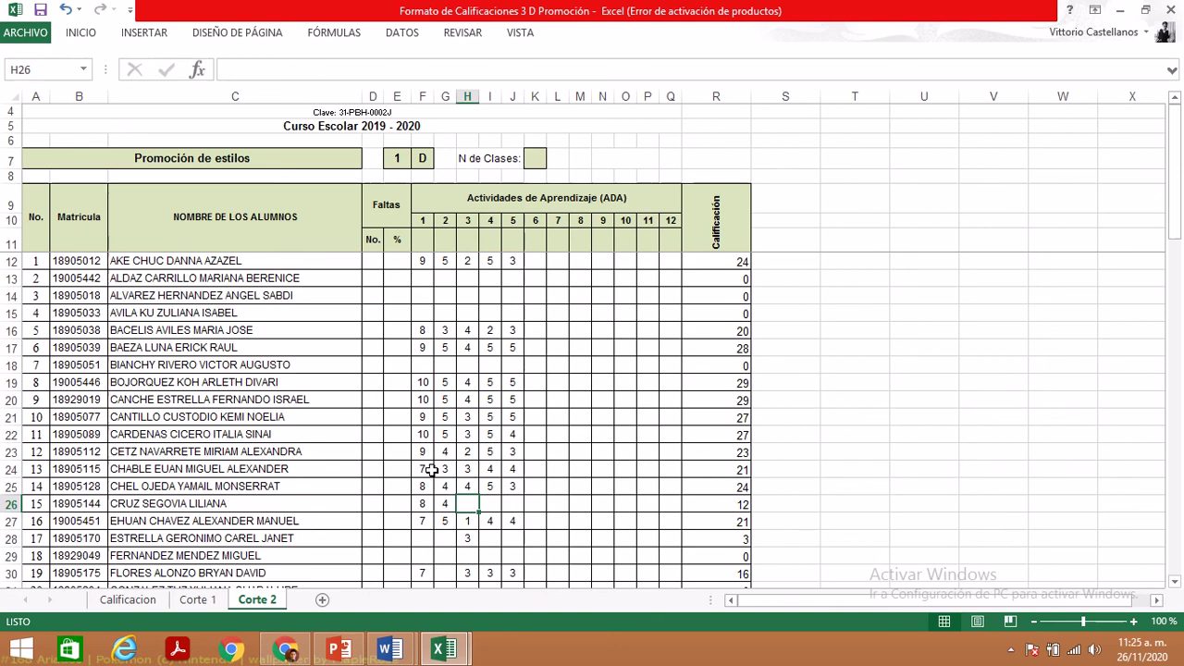
pyautogui.write('3')
pyautogui.press('Left')
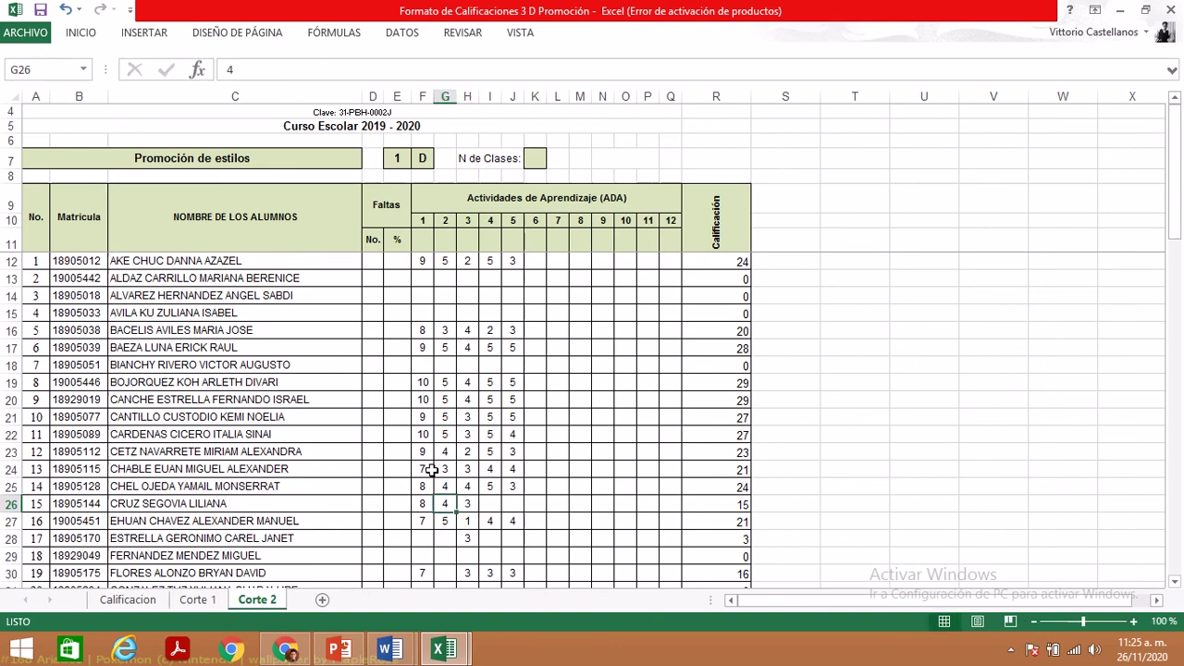
# - Re-enter 4 as the ADA 2 grade of student No. 15 in cell G26 and select the ADA 4 cell I26
pyautogui.write('4')
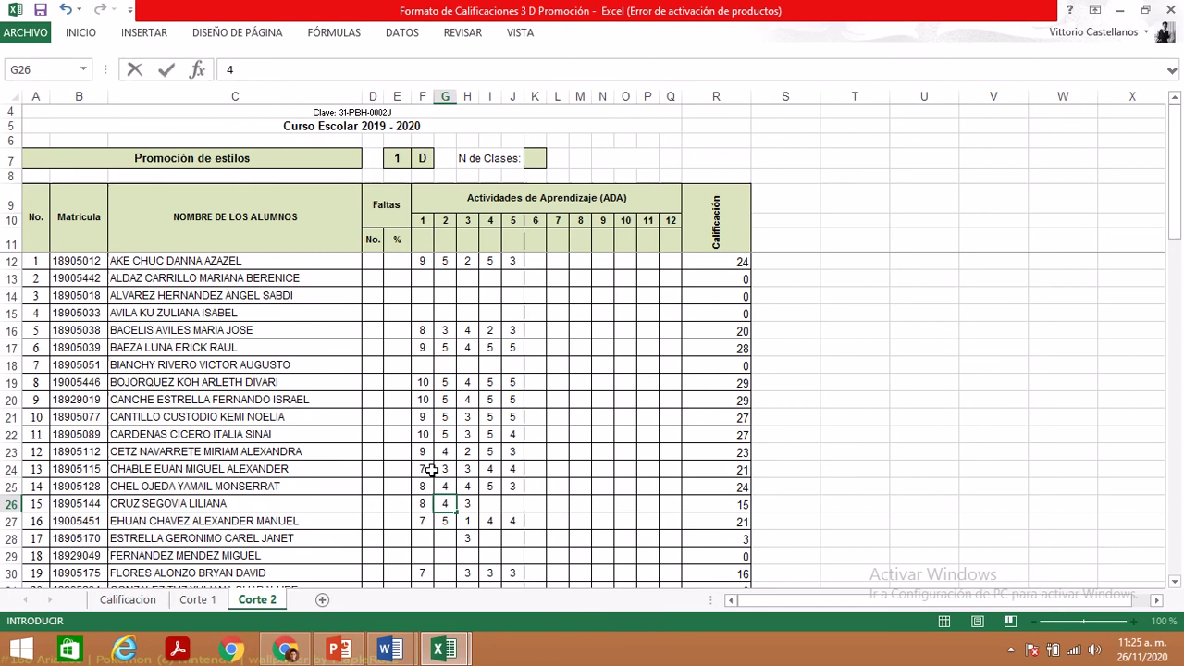
pyautogui.press('Right')
pyautogui.press('Right')
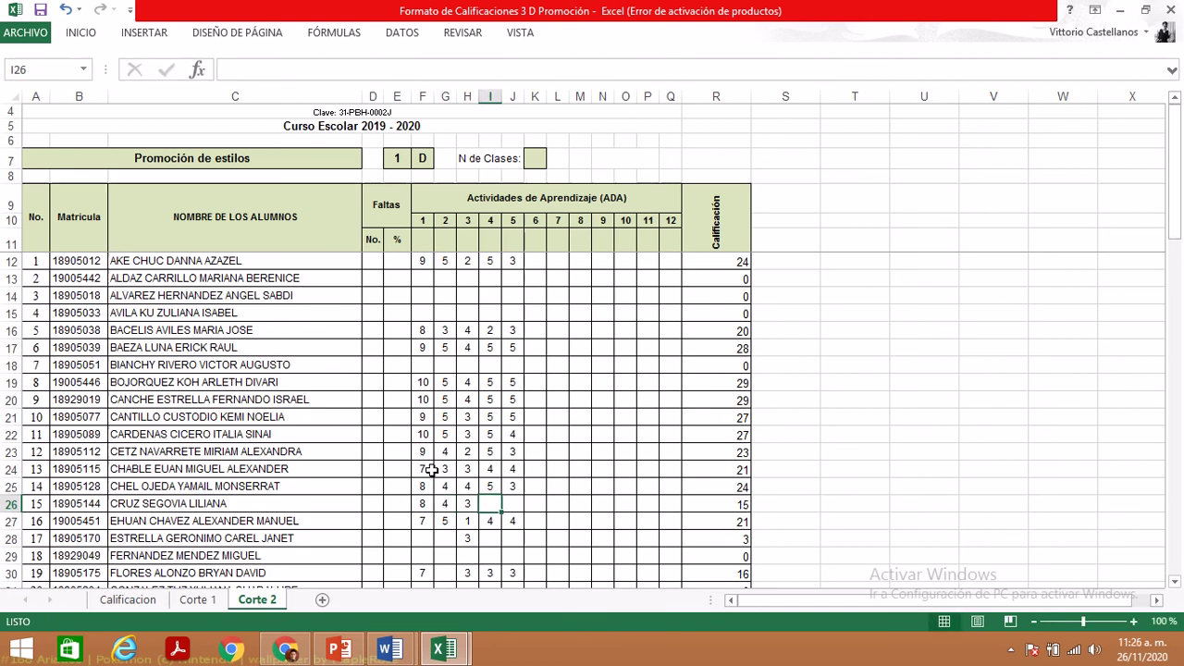
pyautogui.press('Left')
pyautogui.press('Left')
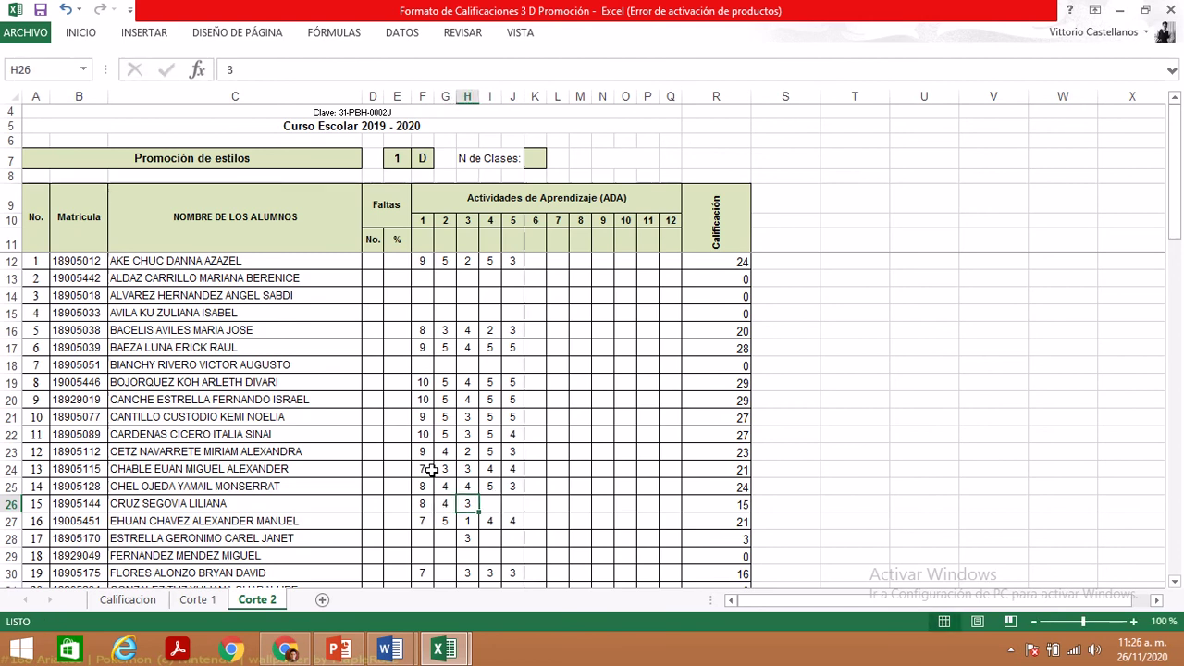
pyautogui.press('Right')
pyautogui.press('Right')
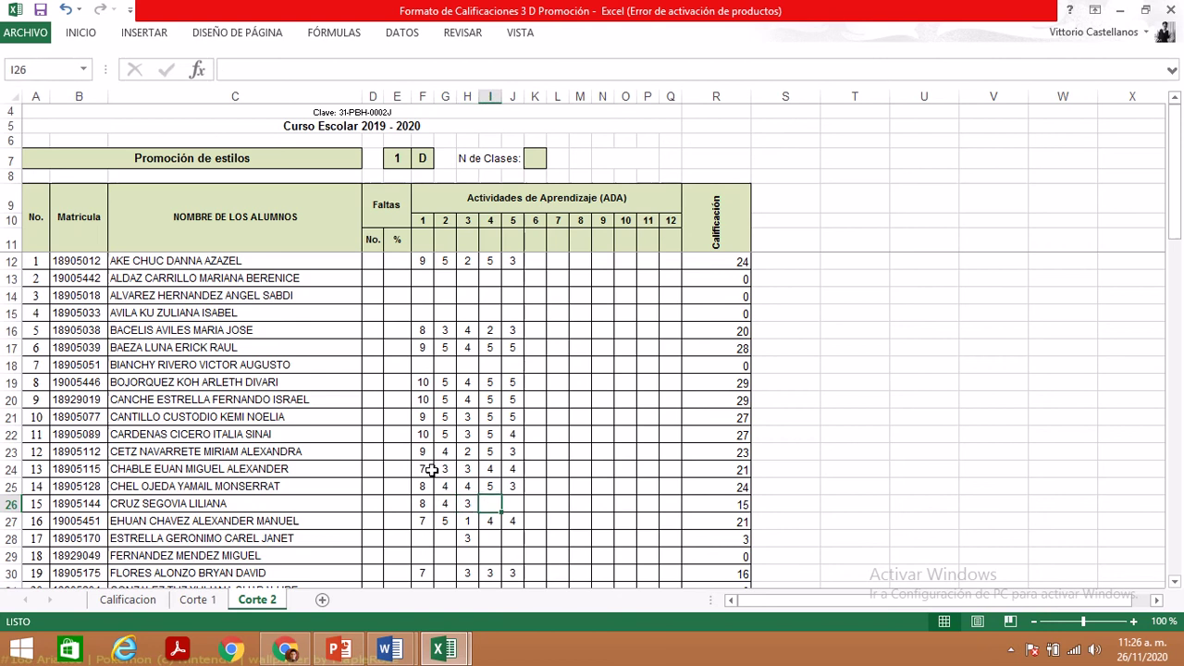
# - Enter 3 as both the ADA 4 and ADA 5 grades of student No. 15 in cells I26 and J26
pyautogui.write('3')
pyautogui.press('Tab')
pyautogui.write('3')
pyautogui.press('Return')
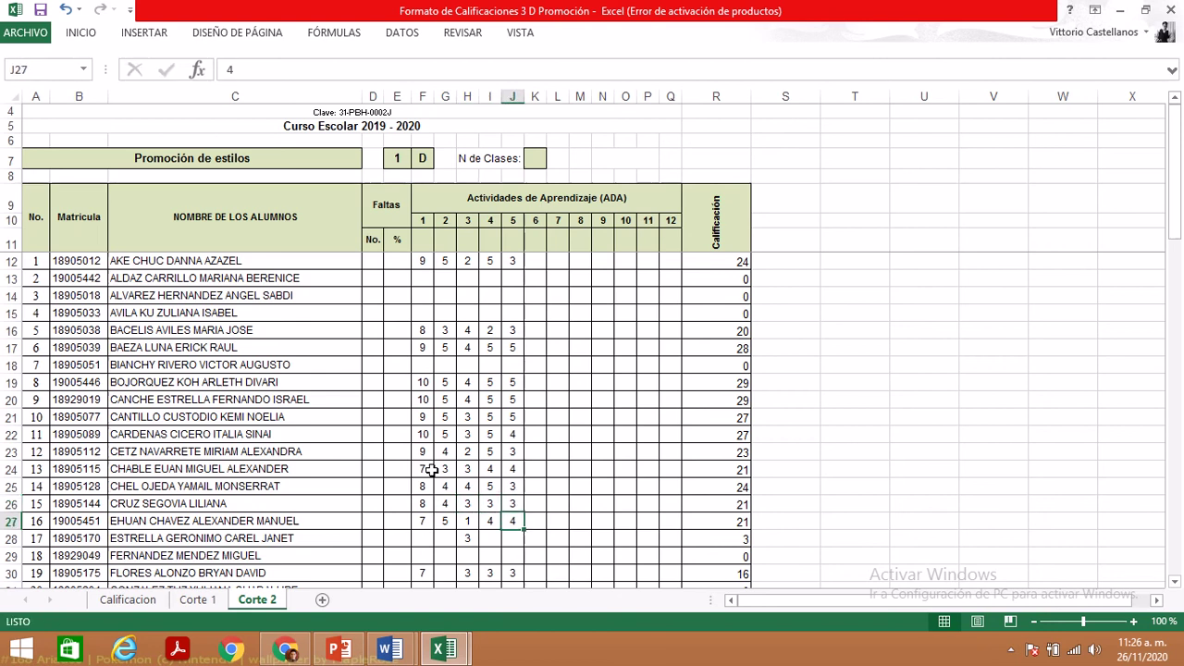
# - Check the ADA grade rows of students No. 17 to 19 for missing entries
pyautogui.press('Left')
pyautogui.press('Left')
pyautogui.press('Left')
pyautogui.press('Down')
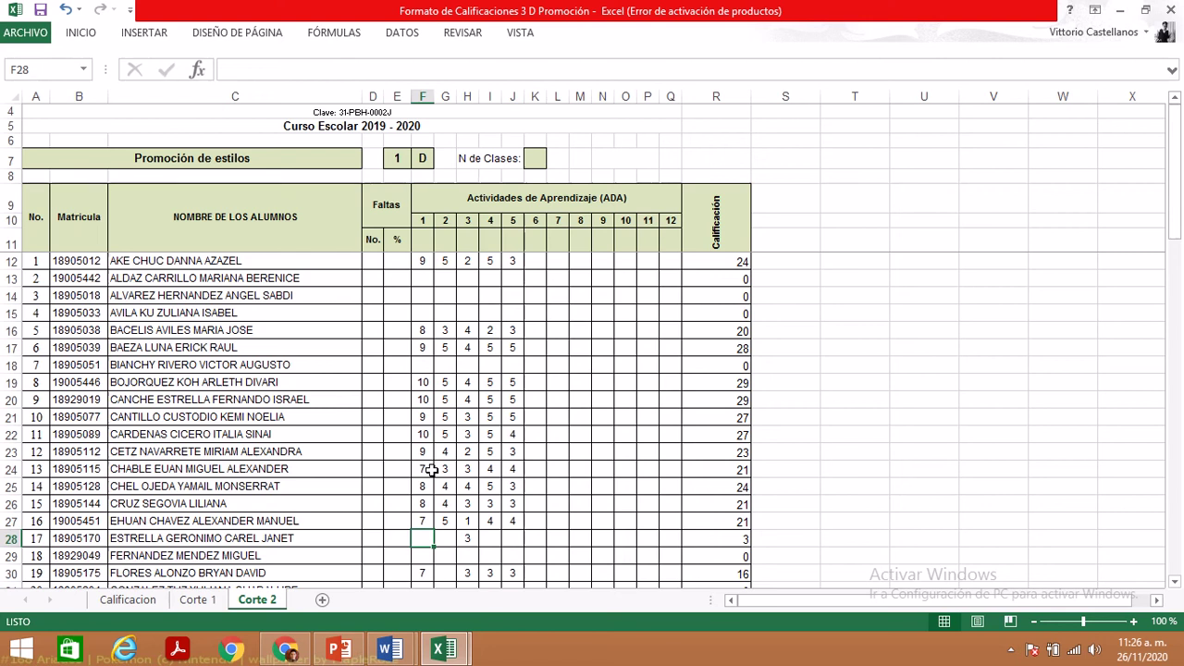
pyautogui.press('Down')
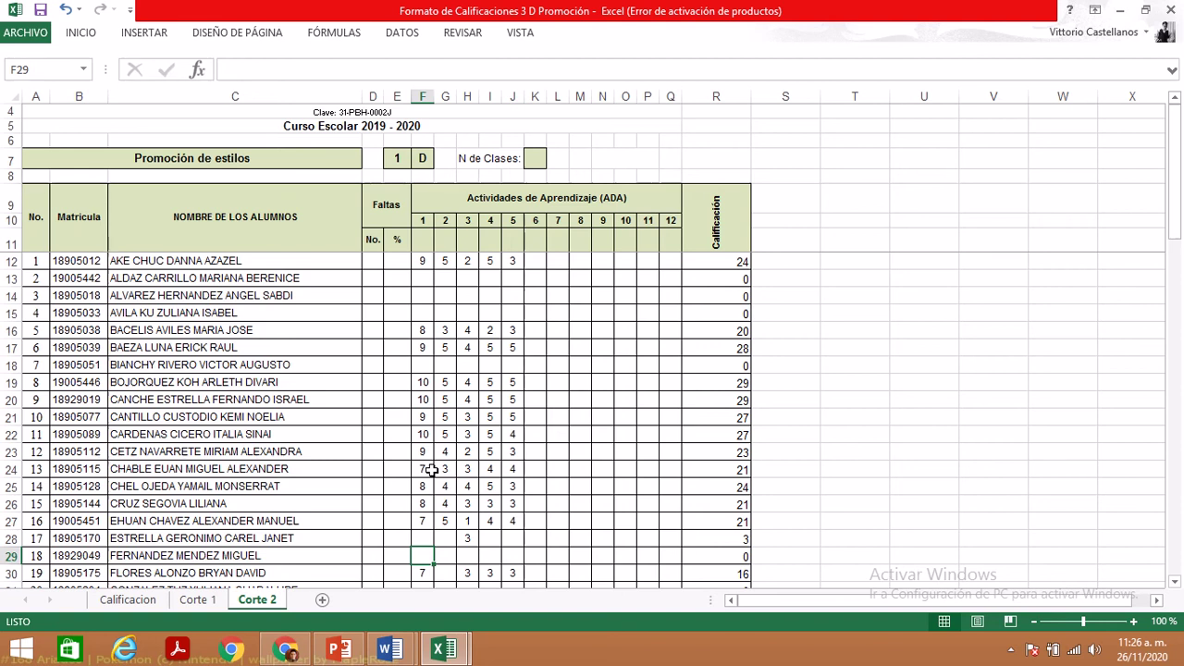
pyautogui.press('Down')
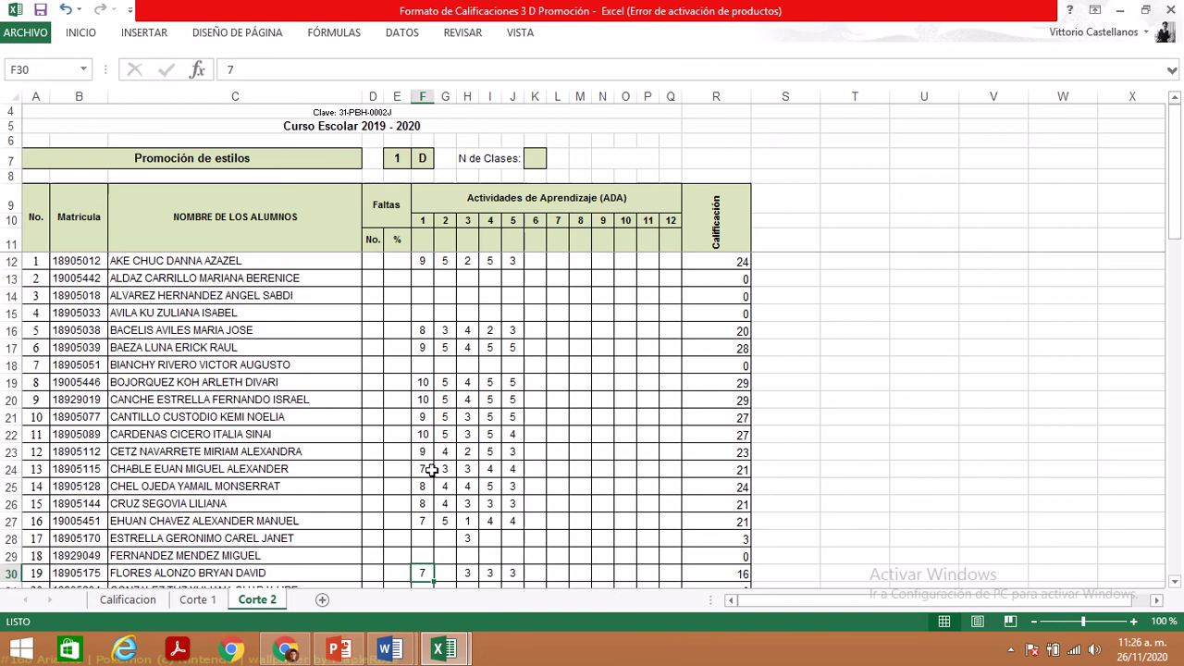
pyautogui.press('Right')
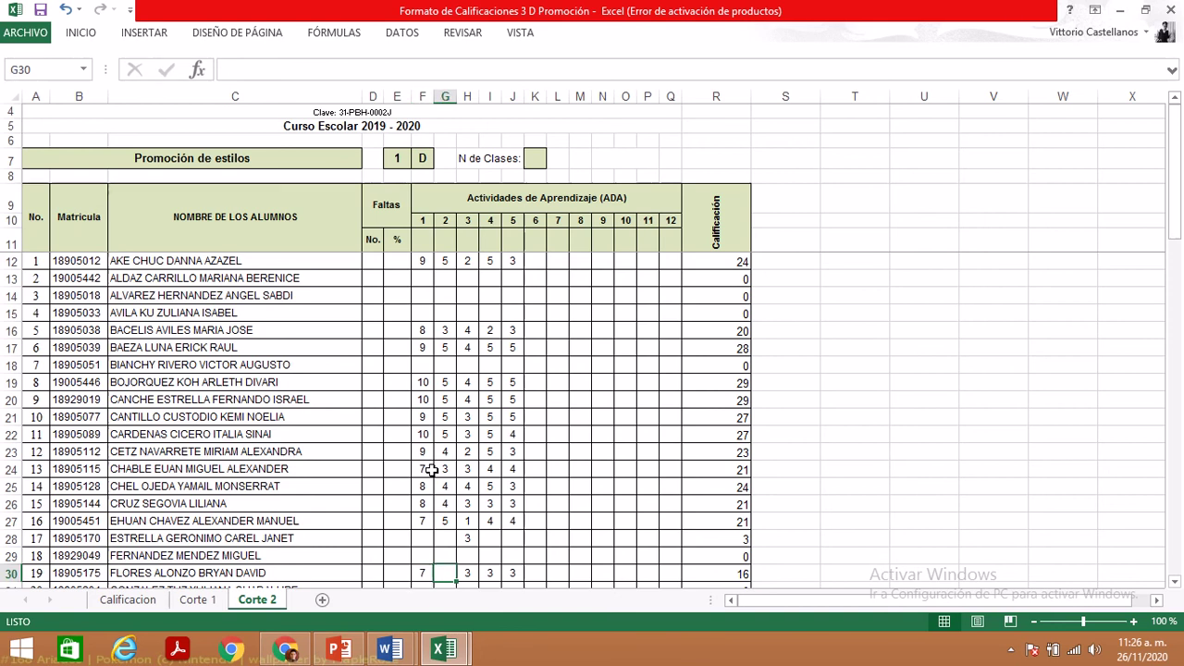
pyautogui.press('Down')
pyautogui.press('Down')
pyautogui.press('Up')
pyautogui.press('Up')
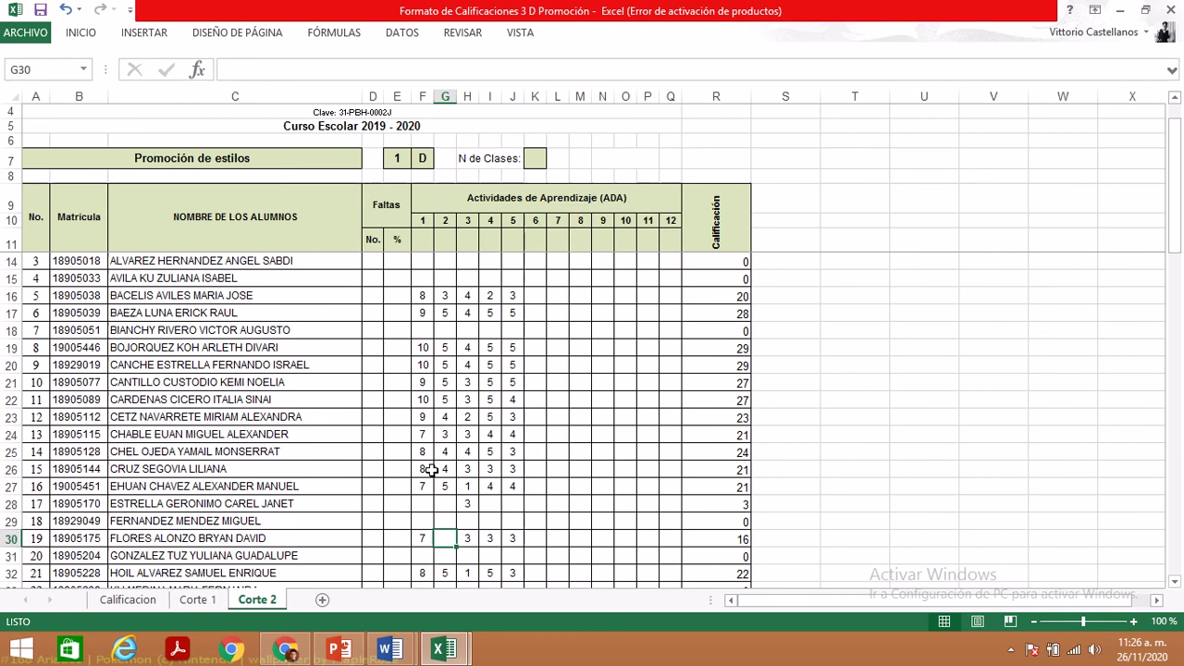
# - Go over the ADA grade rows of students No. 20 to 23 for missing entries
pyautogui.press('Down')
pyautogui.press('Up')
pyautogui.press('Down')
pyautogui.press('Left')
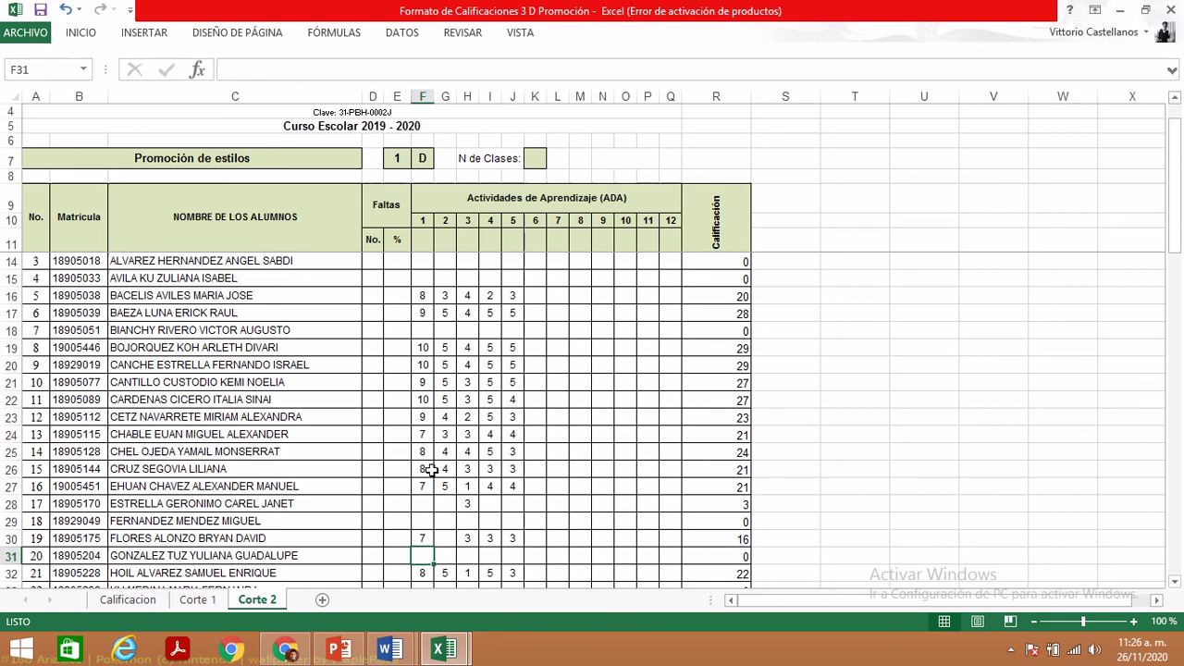
pyautogui.press('Down')
pyautogui.press('Down')
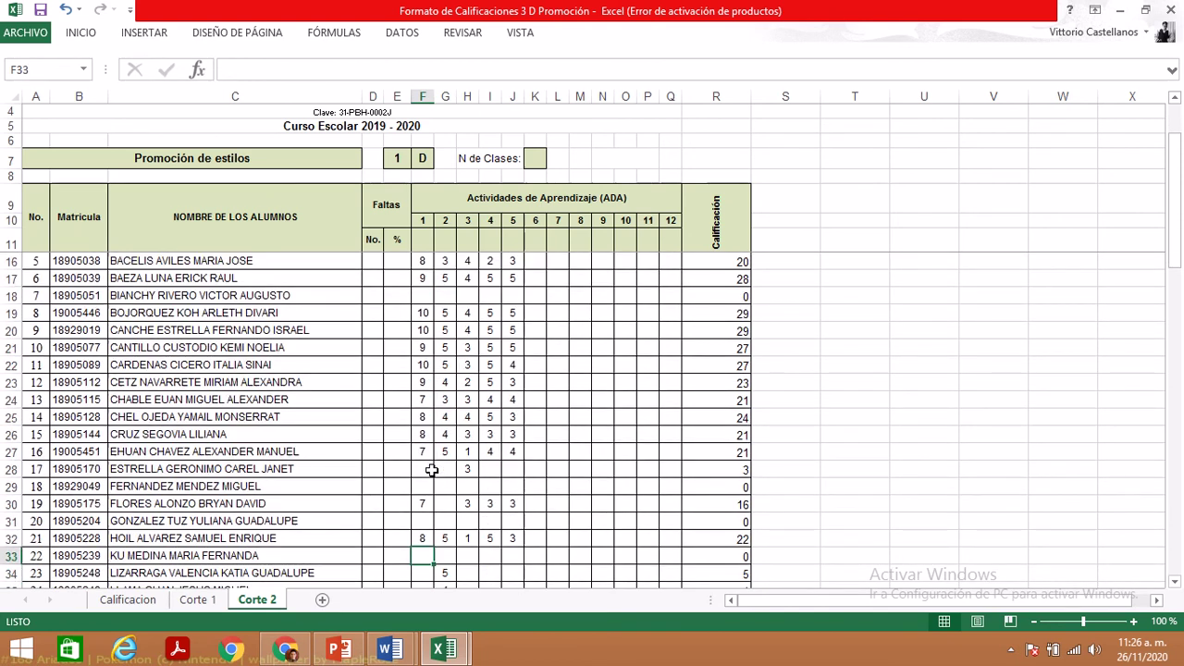
pyautogui.press('Down')
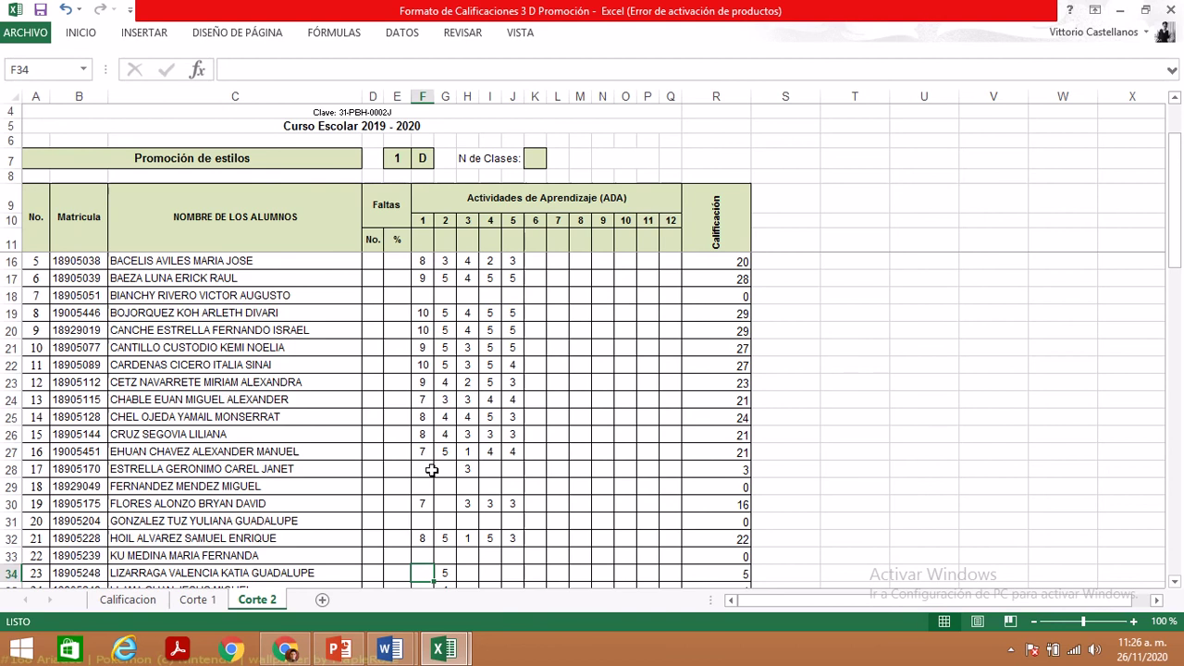
pyautogui.scroll(-2, 431, 470)
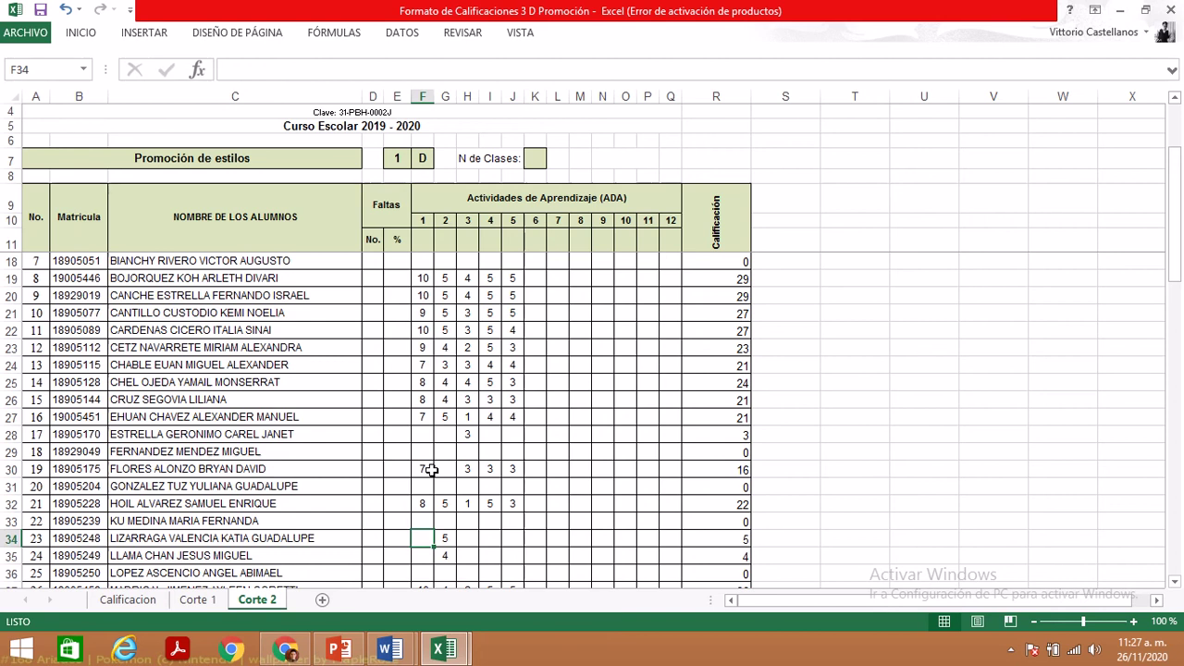
# - Switch to Classroom in Chrome and review who submitted, is missing or is graded in the Métodos de prevención de adicciones assignment
pyautogui.moveTo(313, 652)
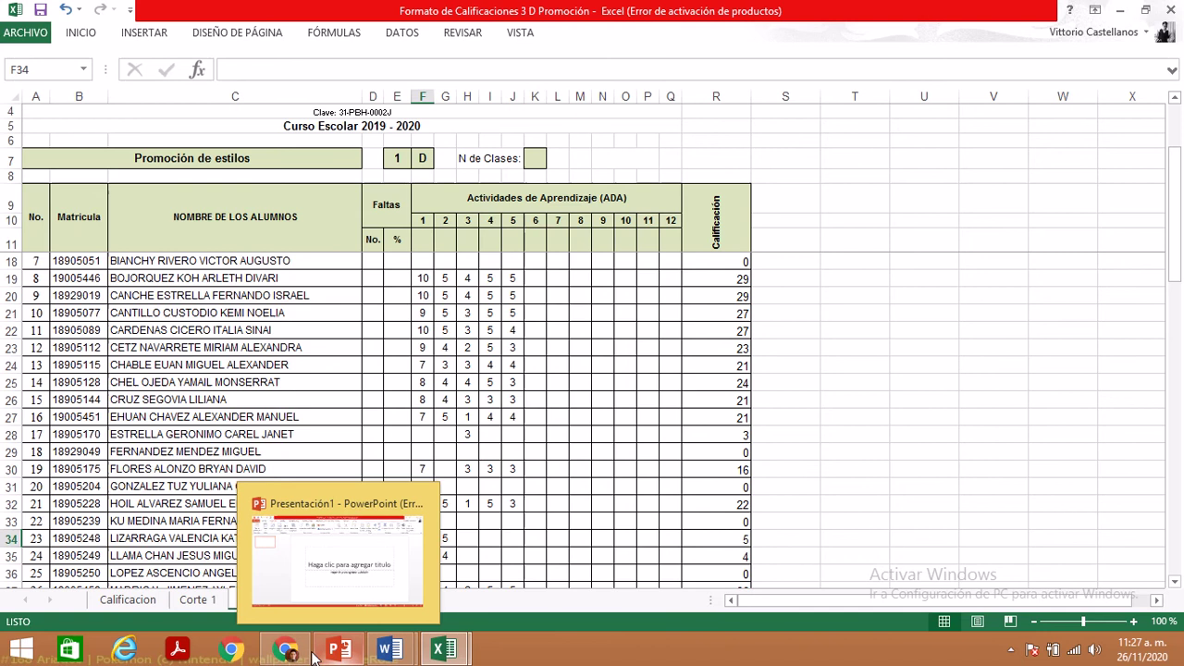
pyautogui.click(286, 650)
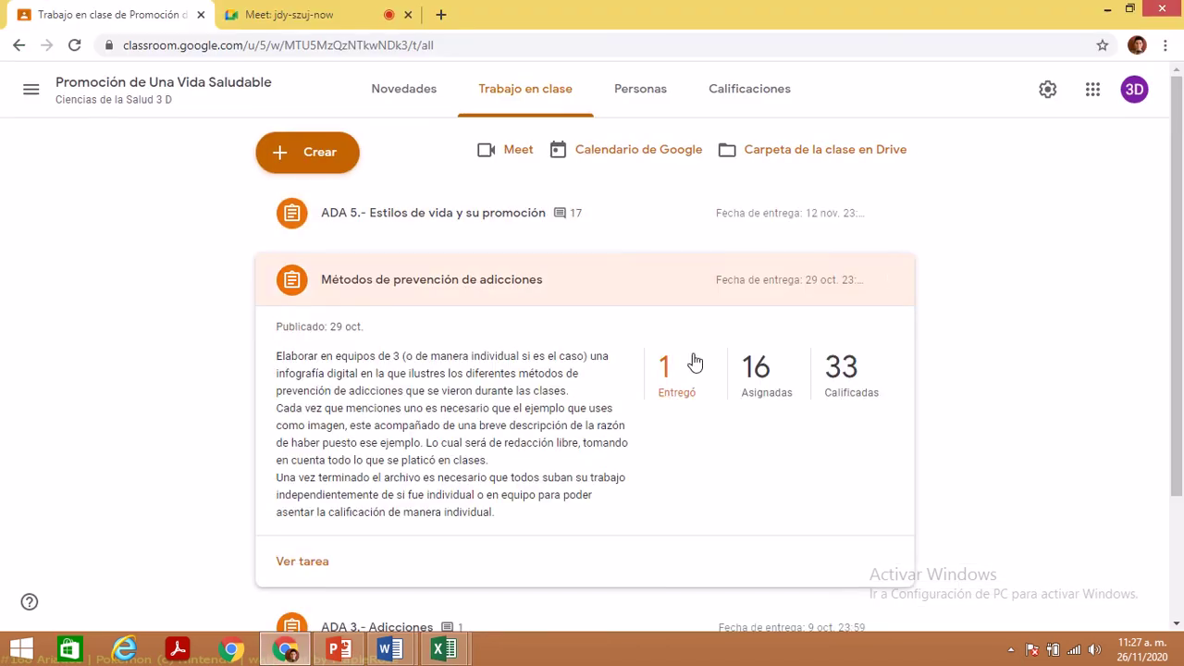
pyautogui.click(693, 367)
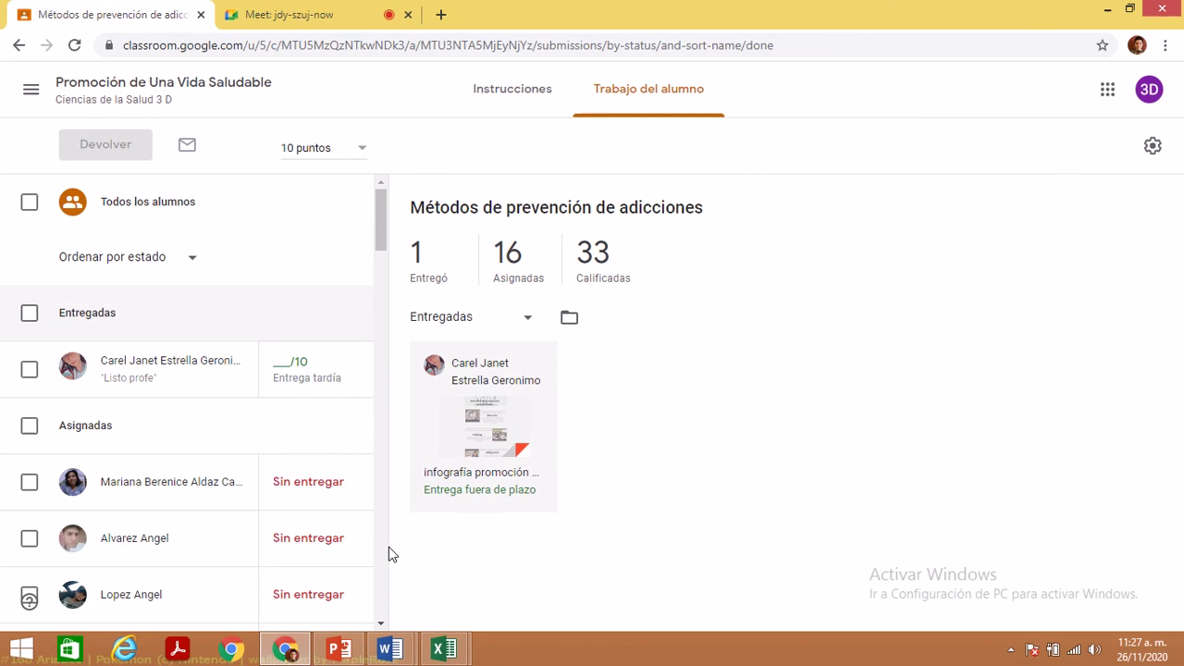
pyautogui.scroll(-4, 376, 548)
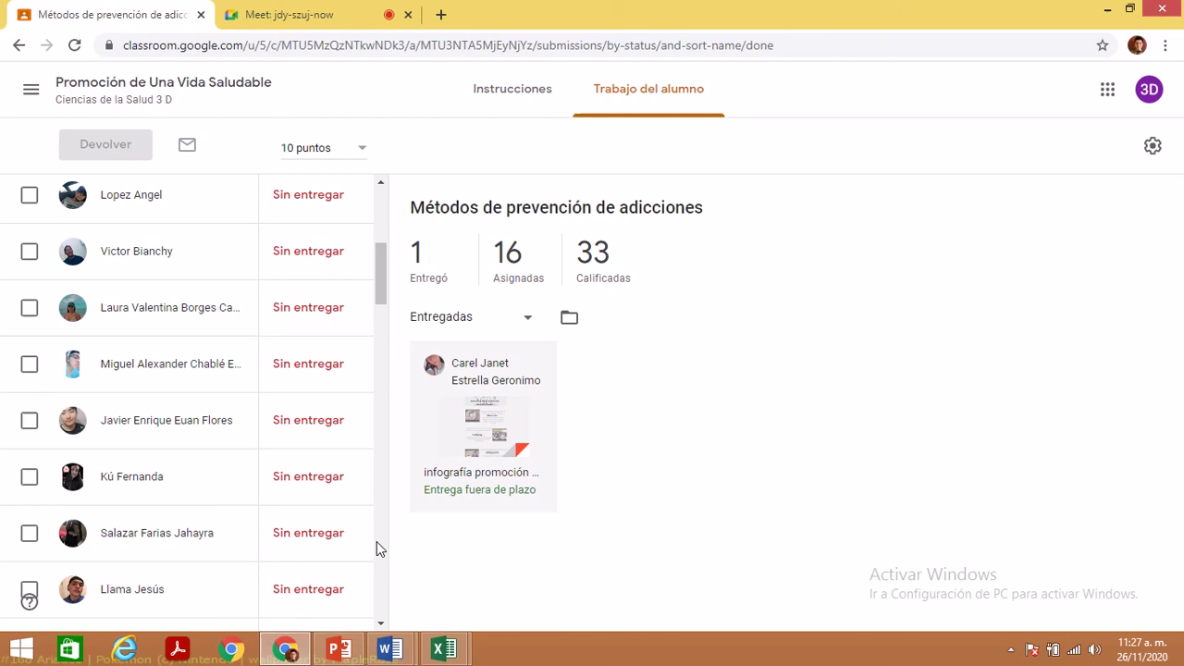
pyautogui.scroll(-4, 376, 543)
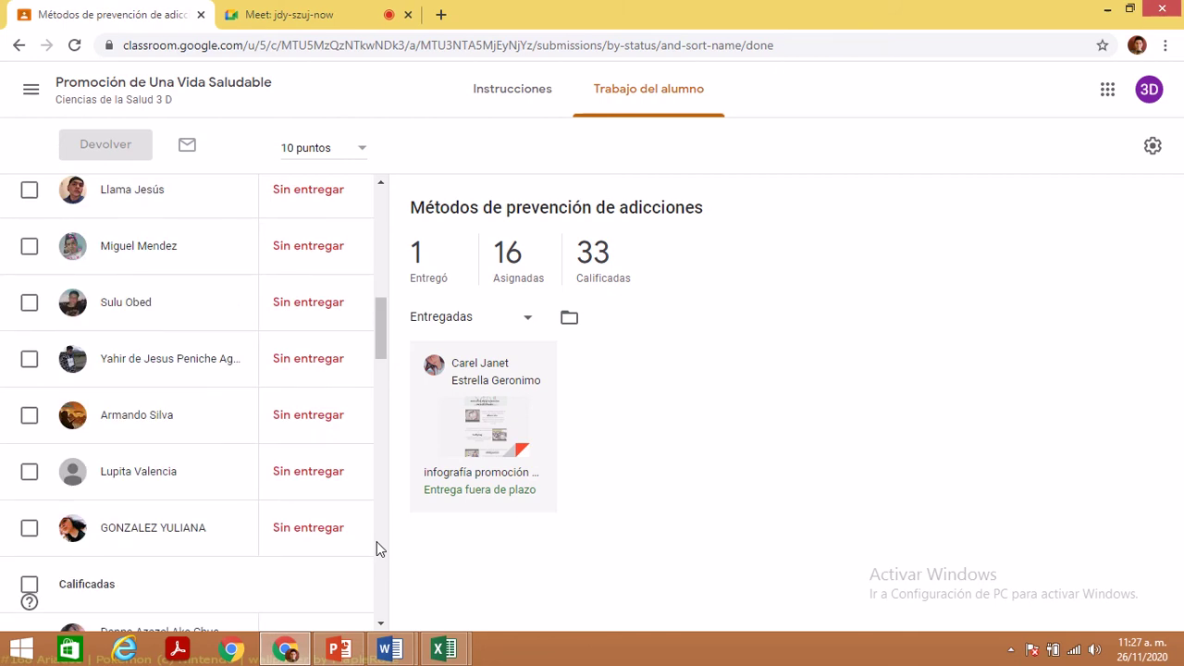
pyautogui.scroll(-4, 379, 548)
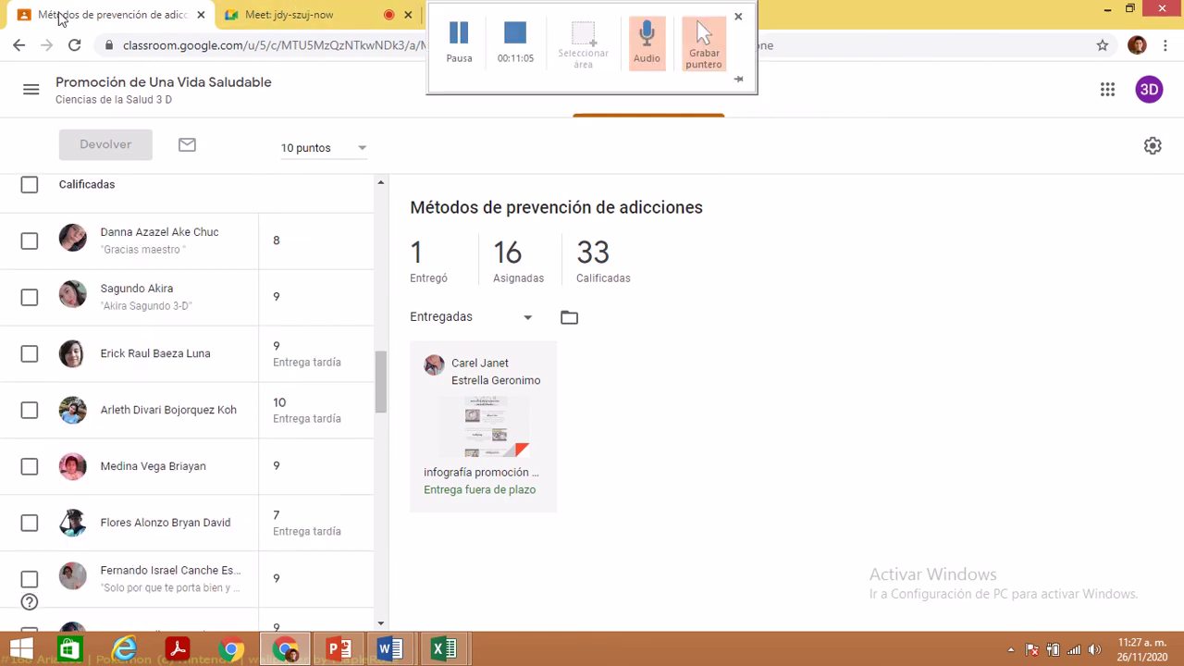
# - Return to the Formato de Calificaciones 3 D Promoción workbook in Excel and review the ADA grades of students No. 24 to 32
pyautogui.moveTo(428, 638)
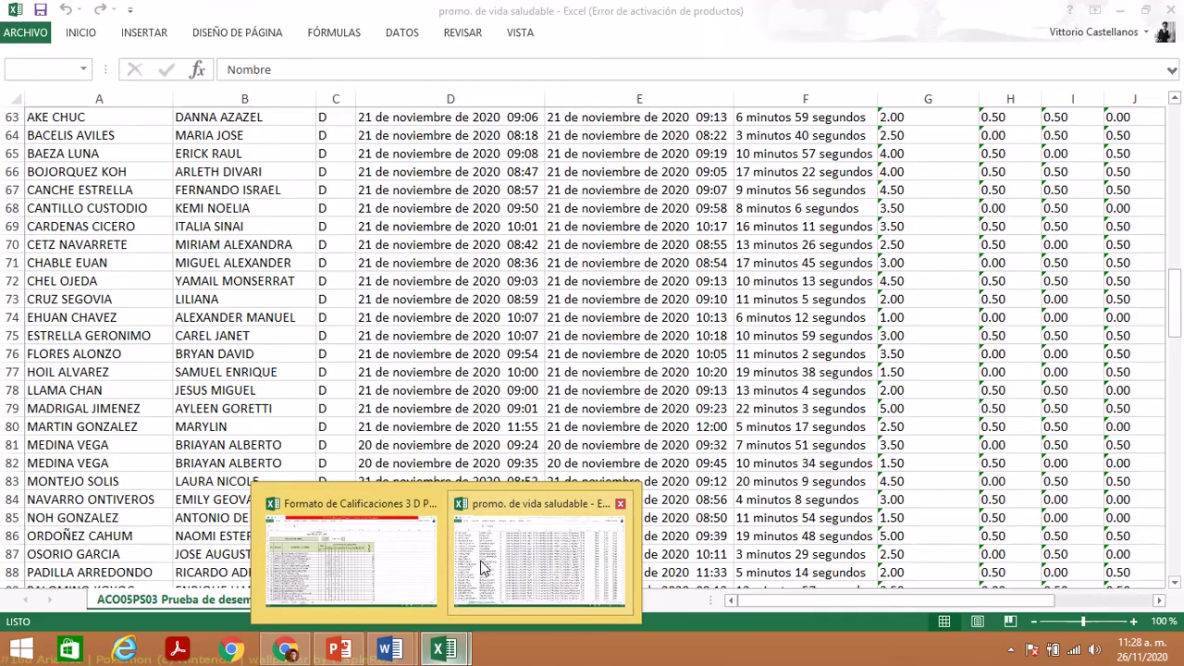
pyautogui.click(482, 566)
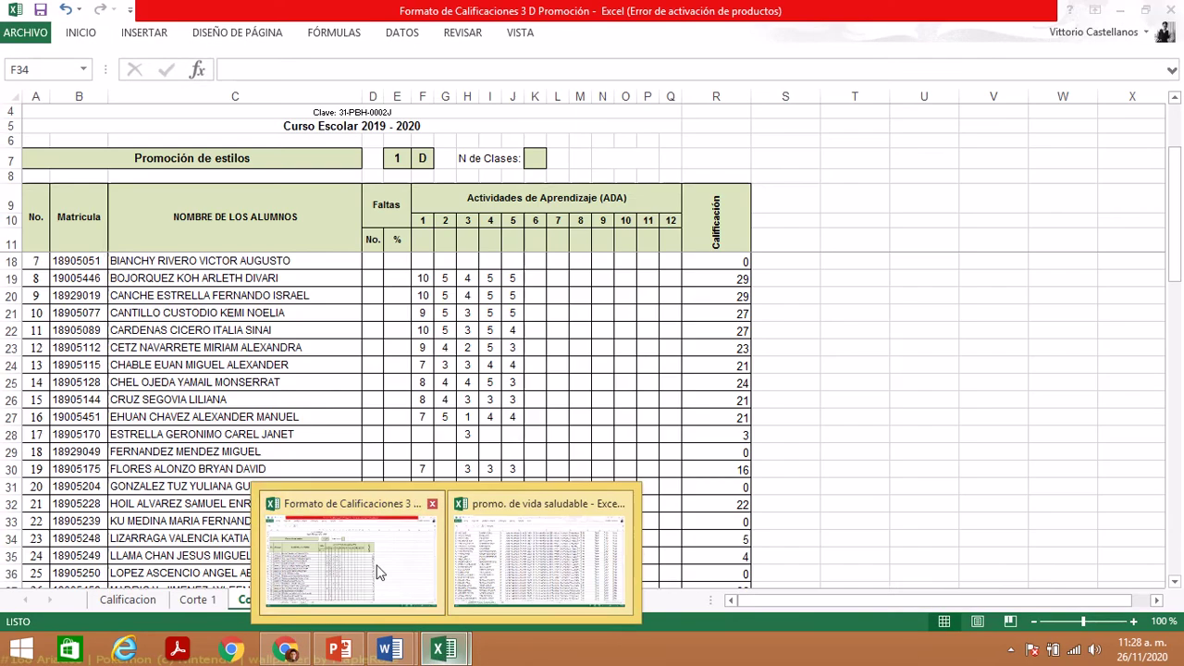
pyautogui.click(376, 572)
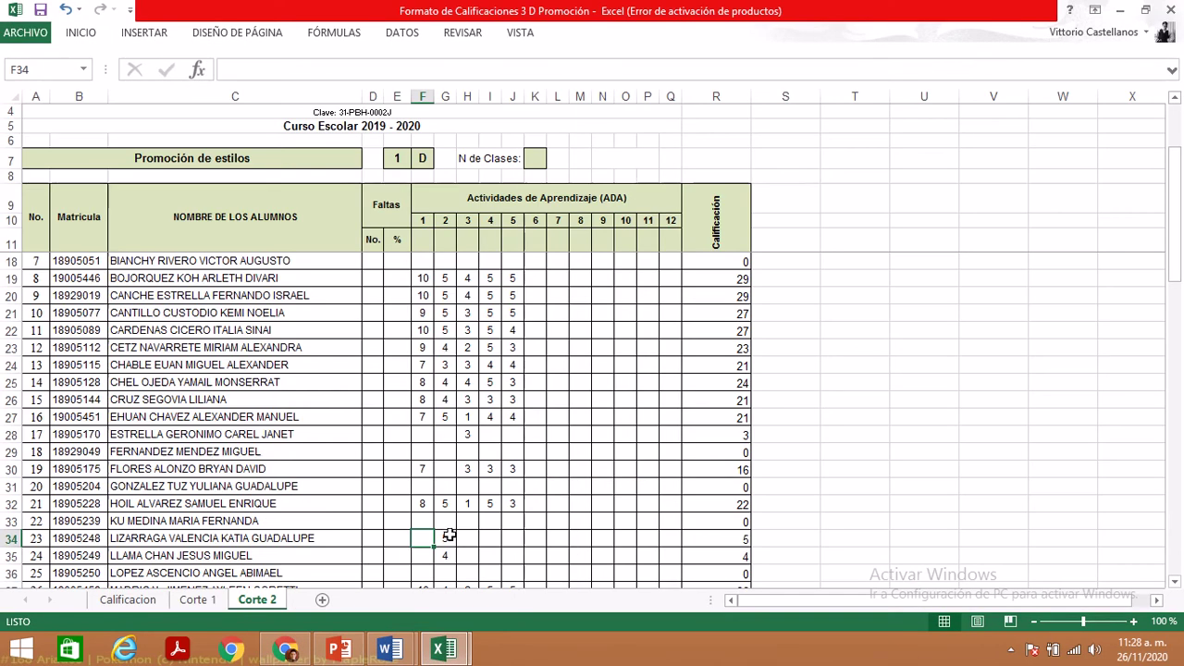
pyautogui.press('Return')
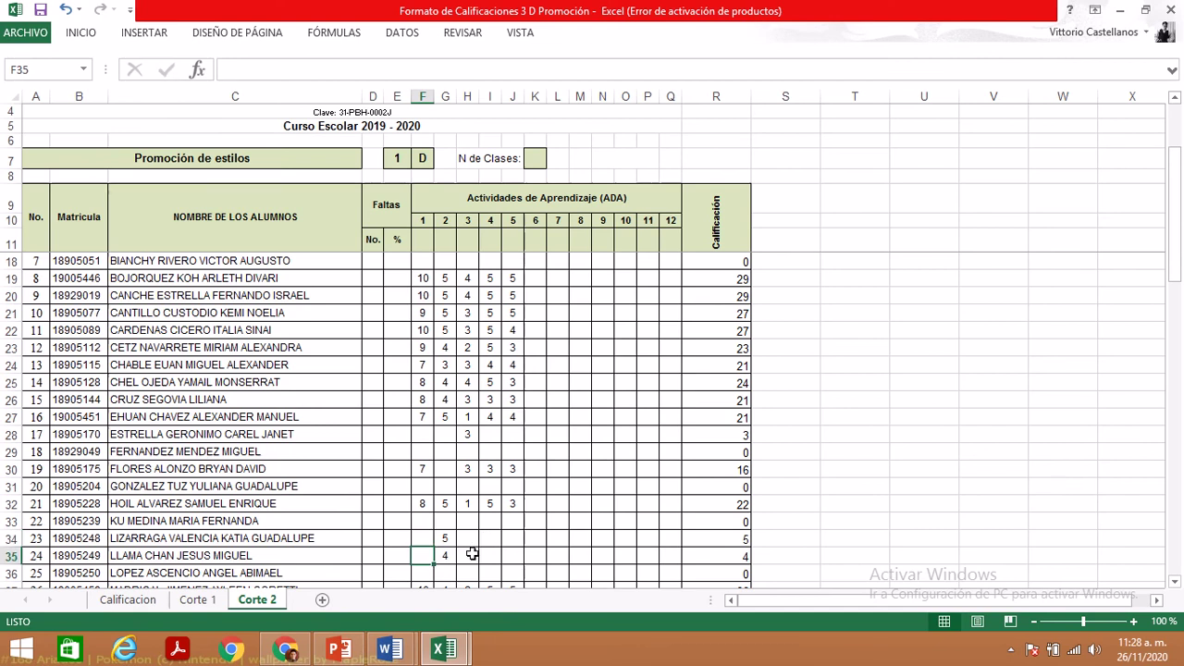
pyautogui.click(469, 553)
pyautogui.click(427, 553)
pyautogui.press('Return')
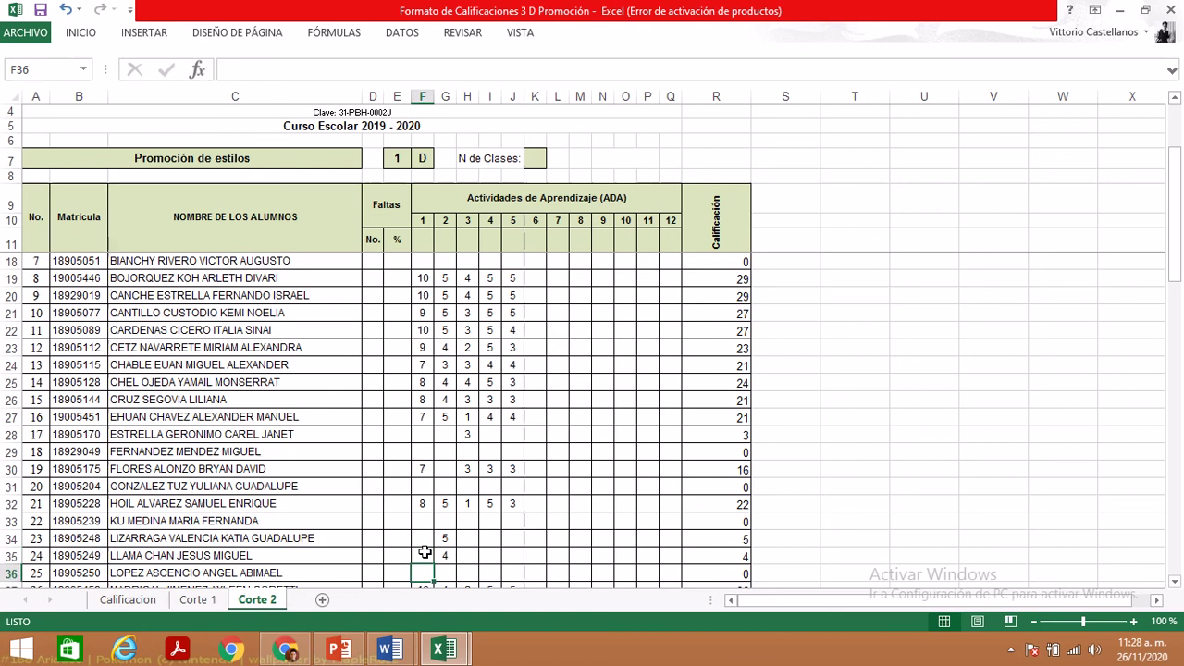
pyautogui.press('Return')
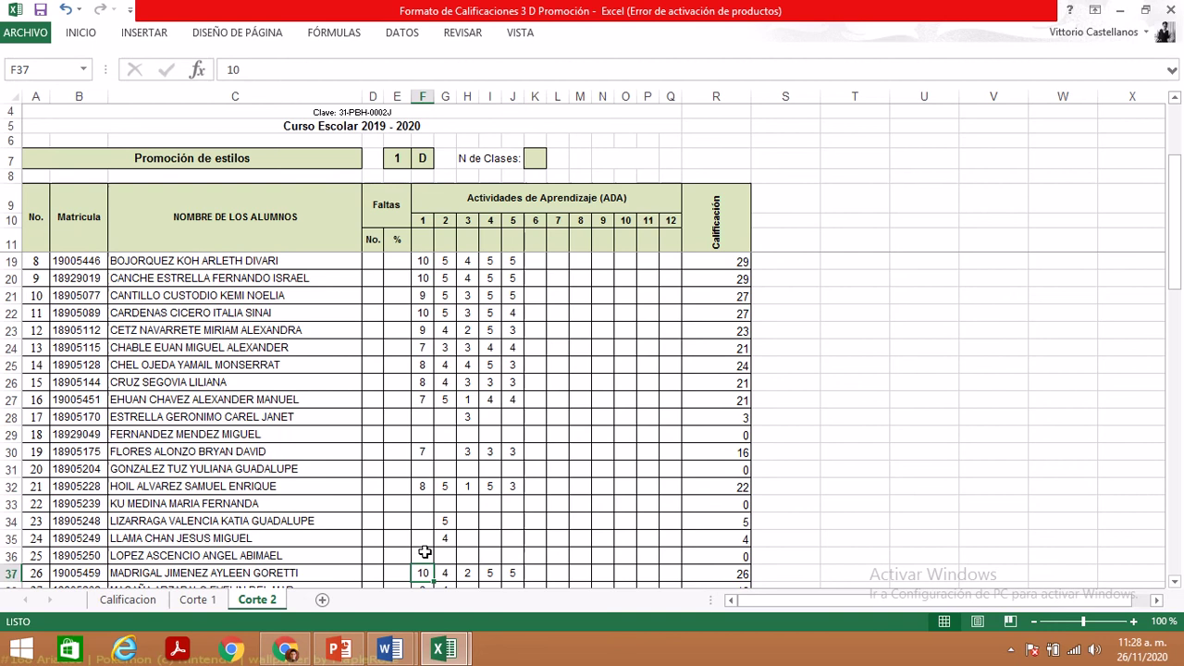
pyautogui.press('Return')
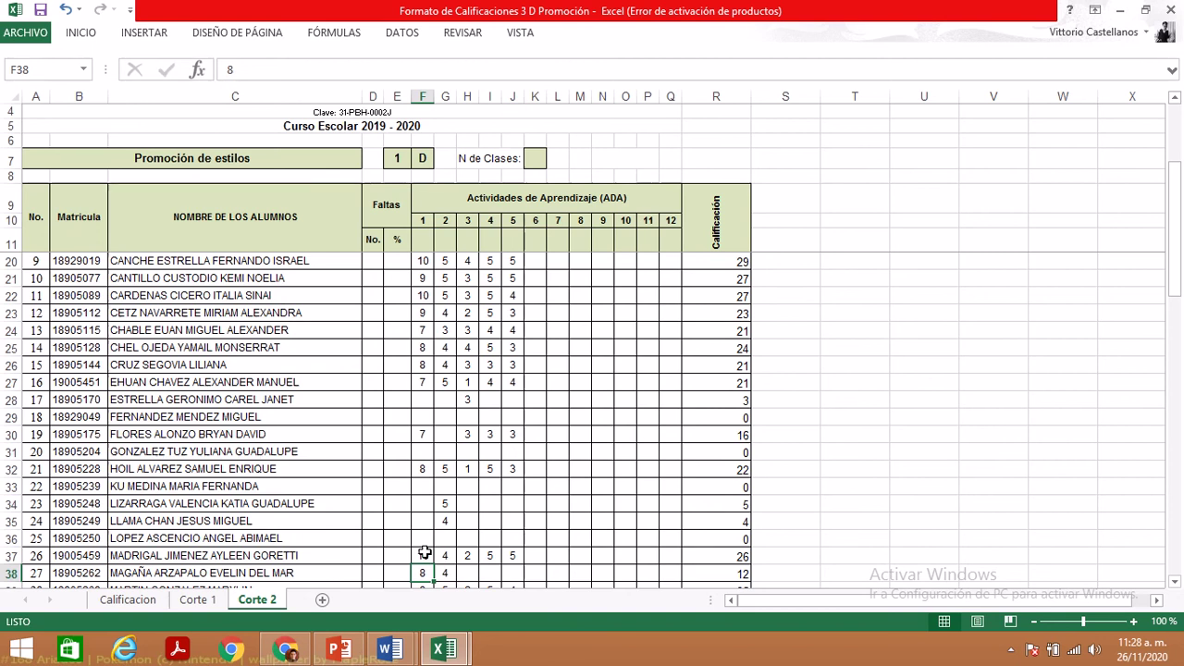
pyautogui.press('Down')
pyautogui.press('Down')
pyautogui.press('Down')
pyautogui.press('Down')
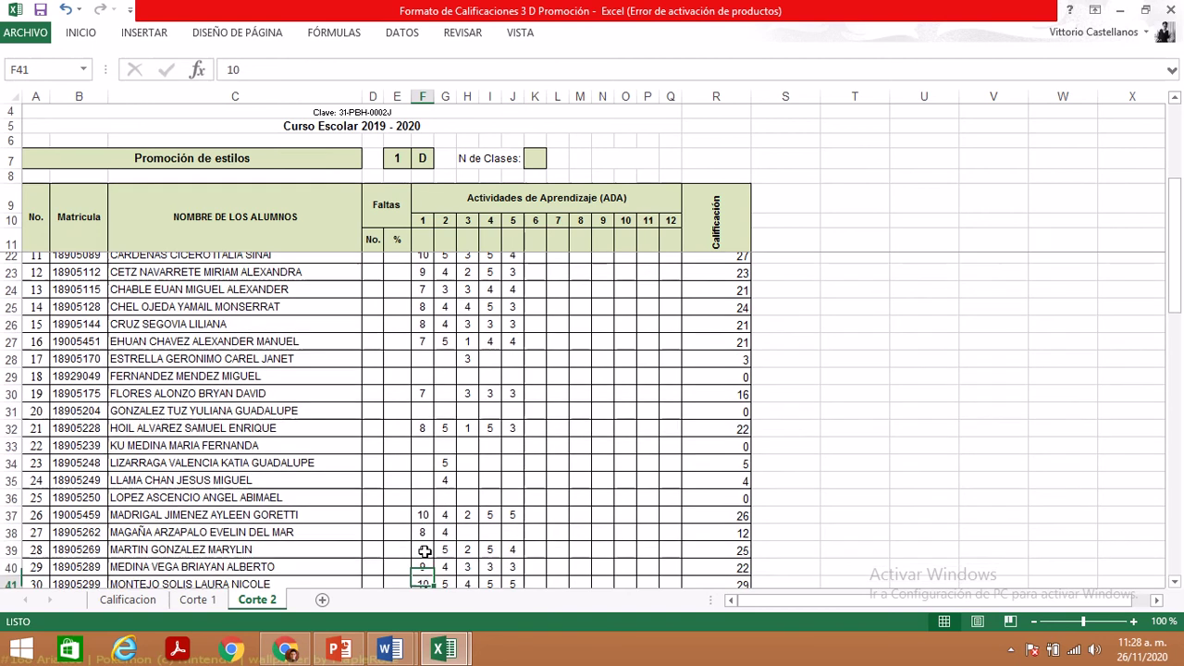
pyautogui.press('Down')
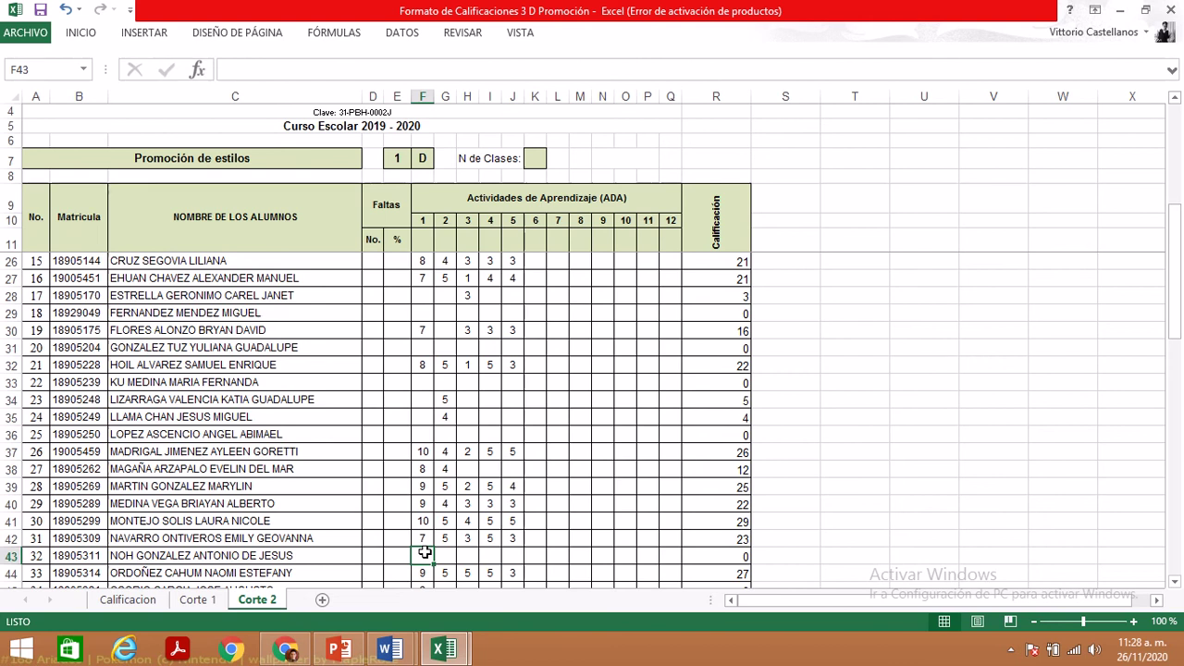
# - Examine the ADA 1 and ADA 2 grades of student No. 32 and the ADA 2 grades of students No. 33 to 35
pyautogui.press('Right')
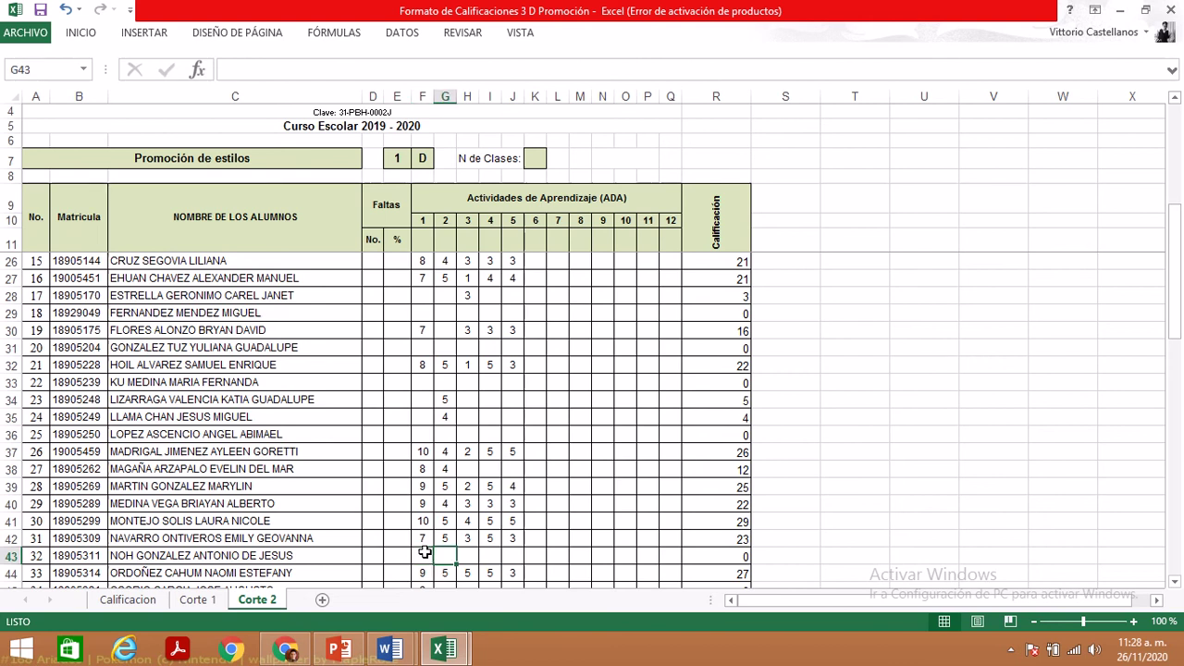
pyautogui.click(425, 552)
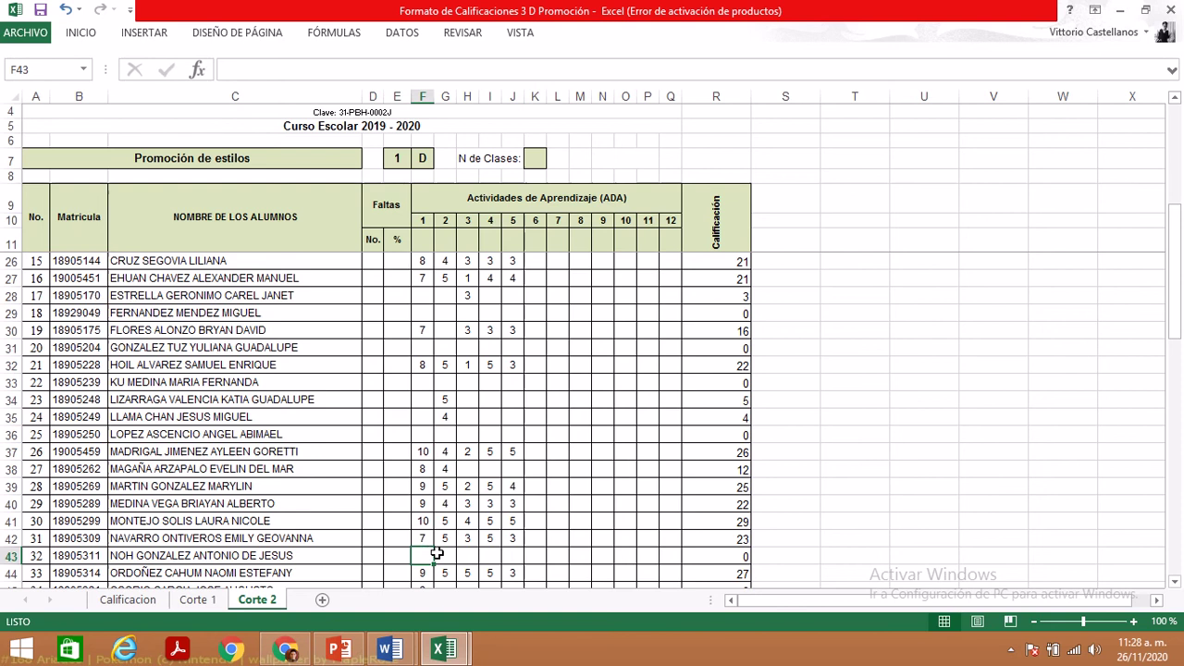
pyautogui.press('Right')
pyautogui.click(427, 556)
pyautogui.click(450, 556)
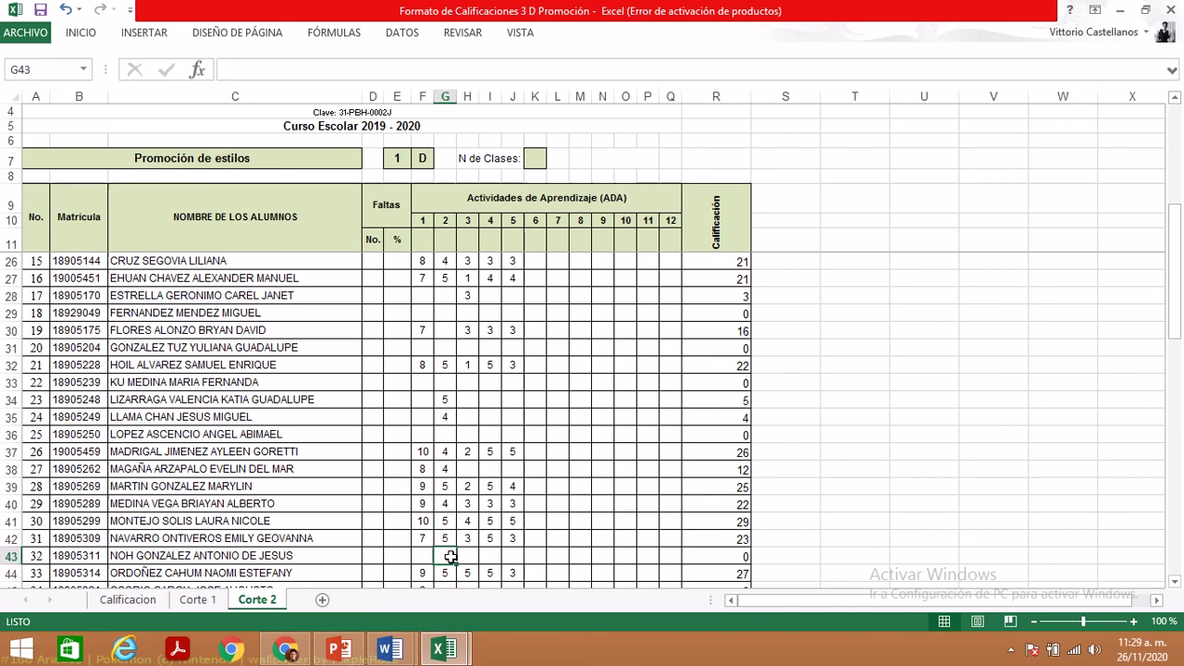
pyautogui.press('Down')
pyautogui.press('Down')
pyautogui.press('Down')
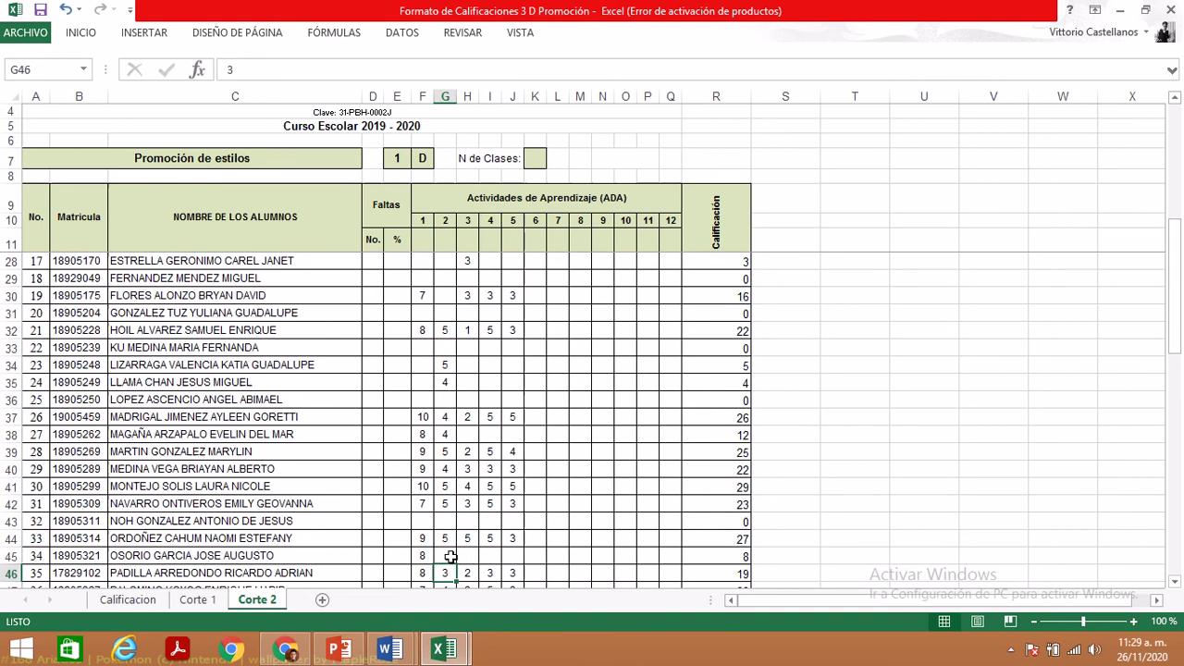
pyautogui.press('Up')
pyautogui.press('Up')
pyautogui.press('Up')
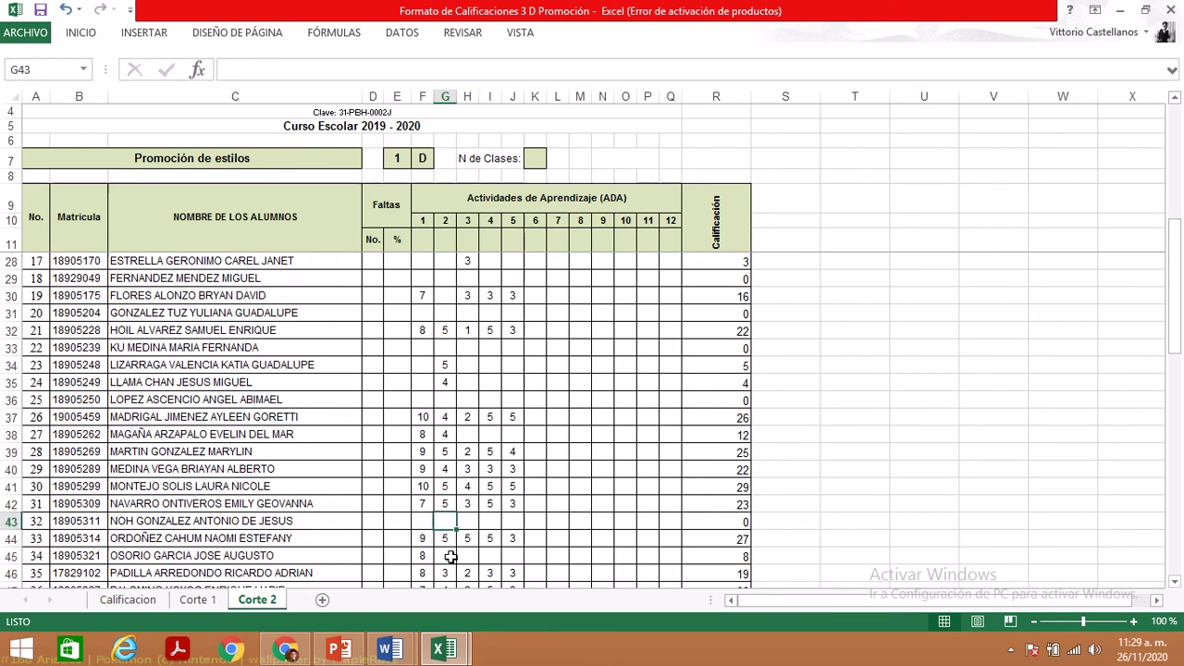
pyautogui.press('Down')
pyautogui.press('Down')
pyautogui.press('Up')
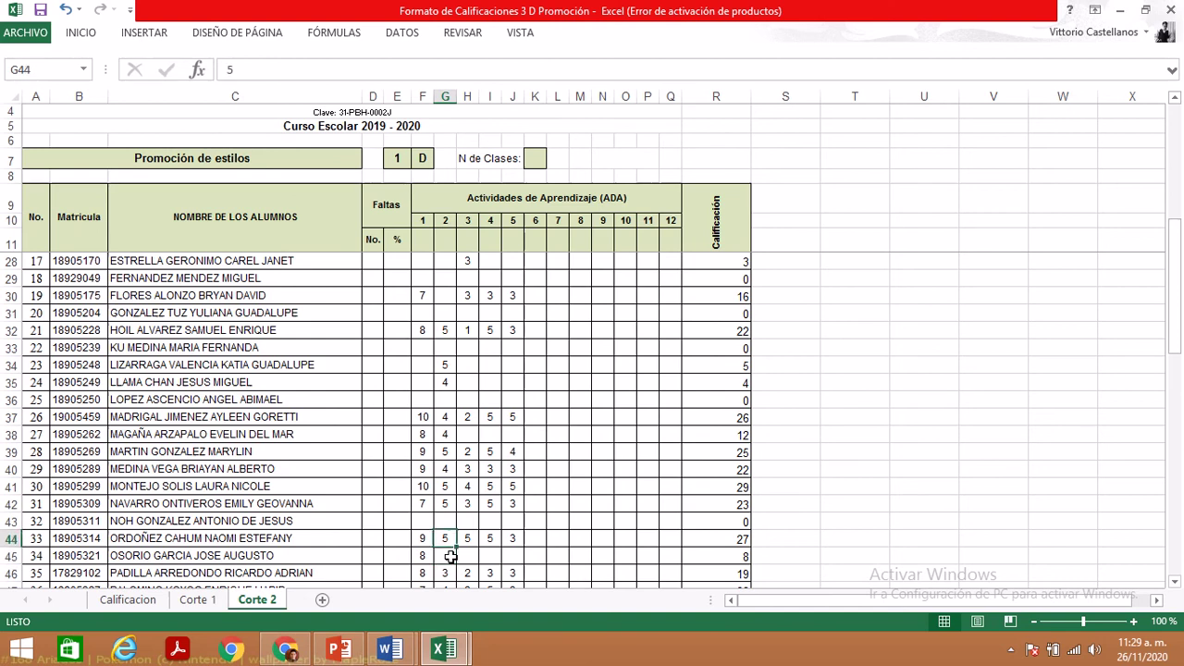
pyautogui.press('Up')
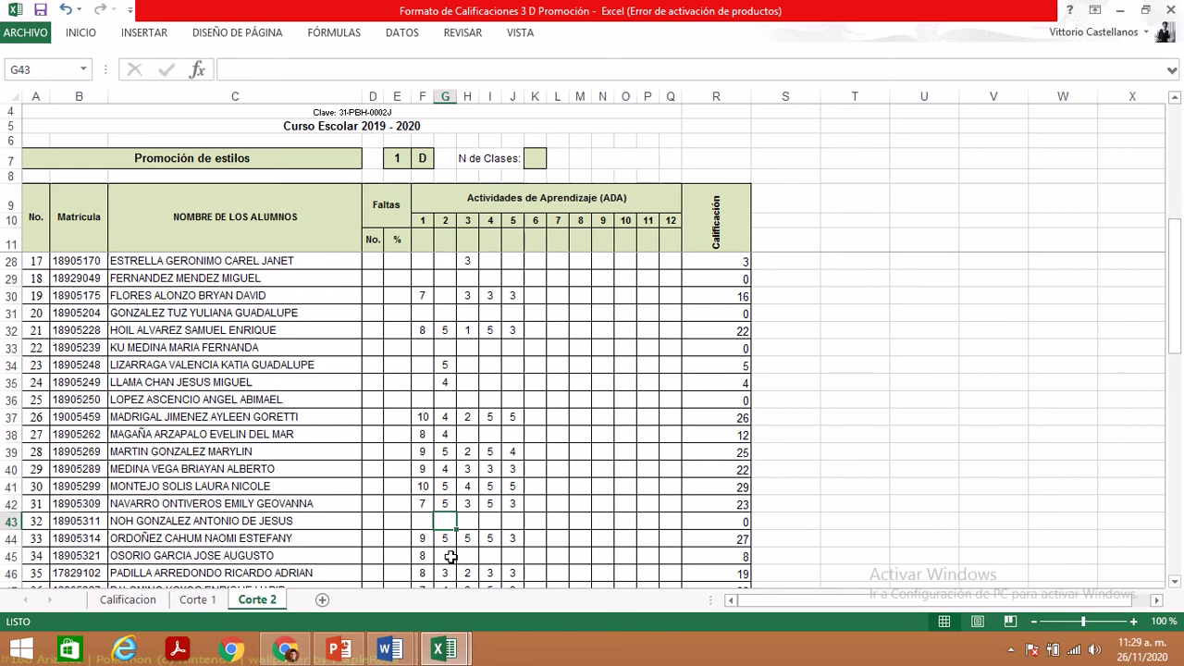
pyautogui.press('Left')
pyautogui.press('Right')
pyautogui.press('Down')
pyautogui.press('Down')
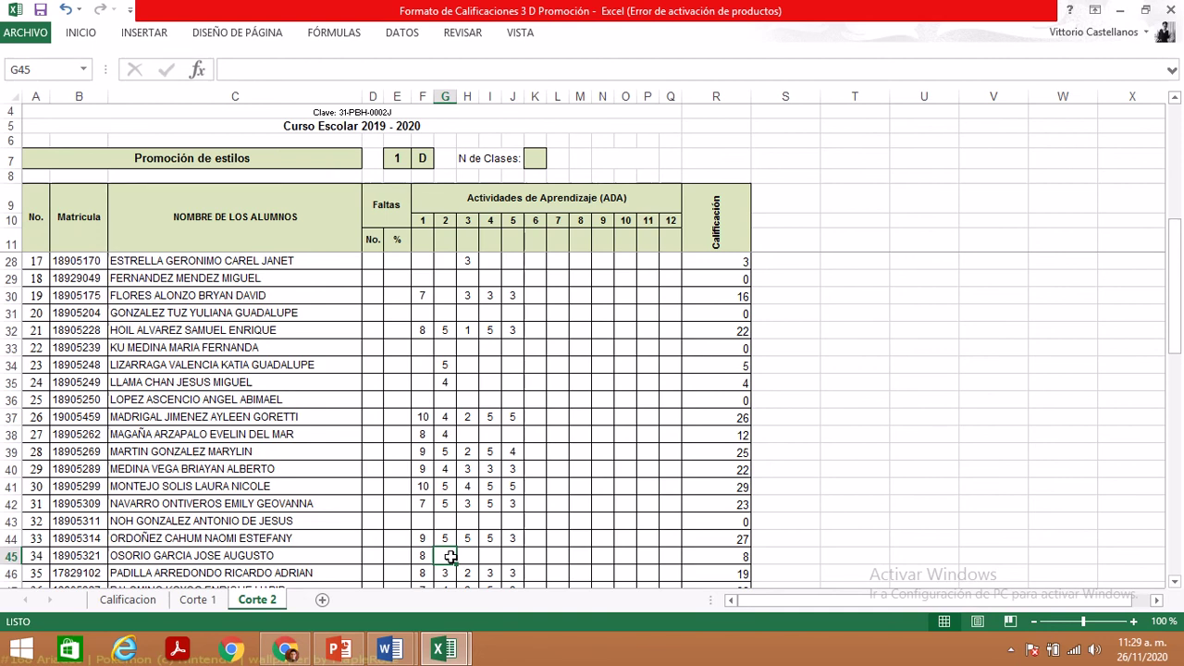
# - Go back up the ADA 2 column from student No. 34 to student No. 22, checking for missing grades
pyautogui.press('Up')
pyautogui.press('Up')
pyautogui.press('Up')
pyautogui.press('Up')
pyautogui.press('Up')
pyautogui.press('Up')
pyautogui.press('Up')
pyautogui.press('Up')
pyautogui.press('Up')
pyautogui.press('Up')
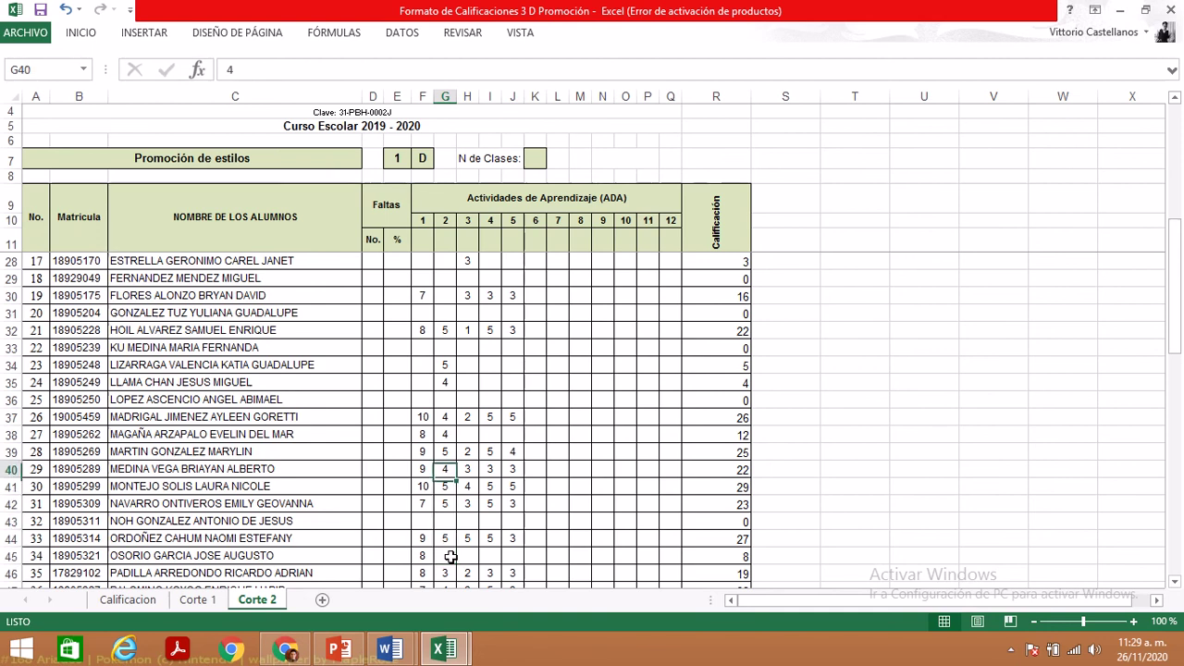
pyautogui.press('Up')
pyautogui.press('Up')
pyautogui.press('Up')
pyautogui.press('Up')
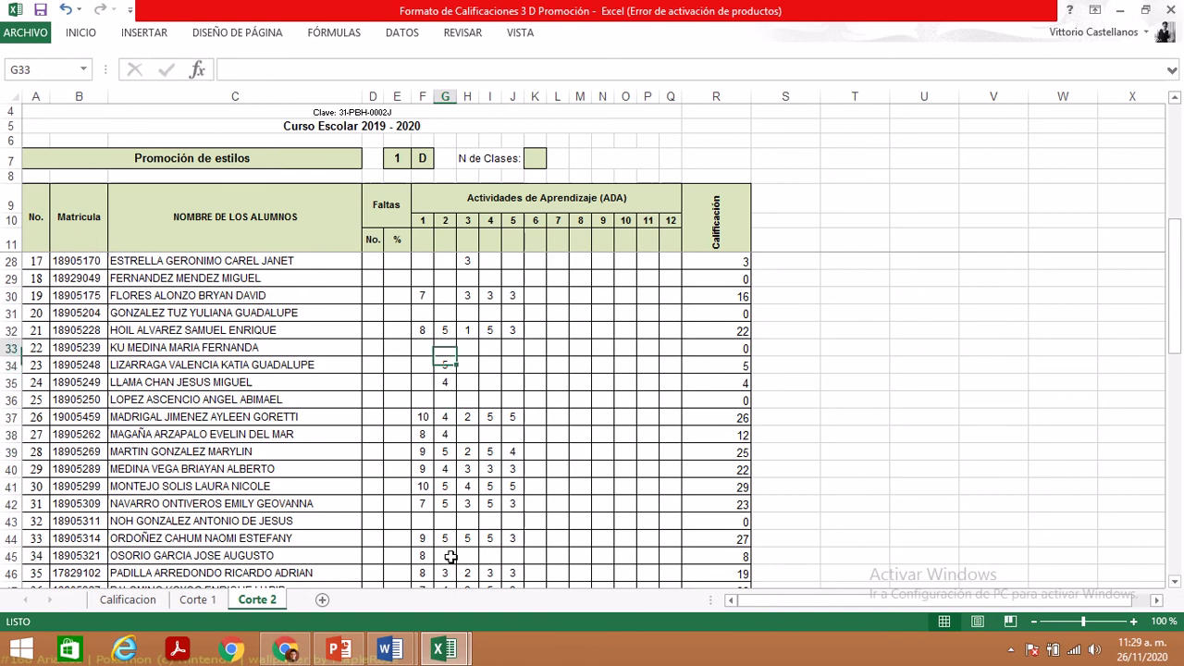
# - Check the ADA 2 grades of students No. 23 to 25 and the ADA 1 grade of student No. 25
pyautogui.press('Down')
pyautogui.press('Down')
pyautogui.press('Down')
pyautogui.press('Down')
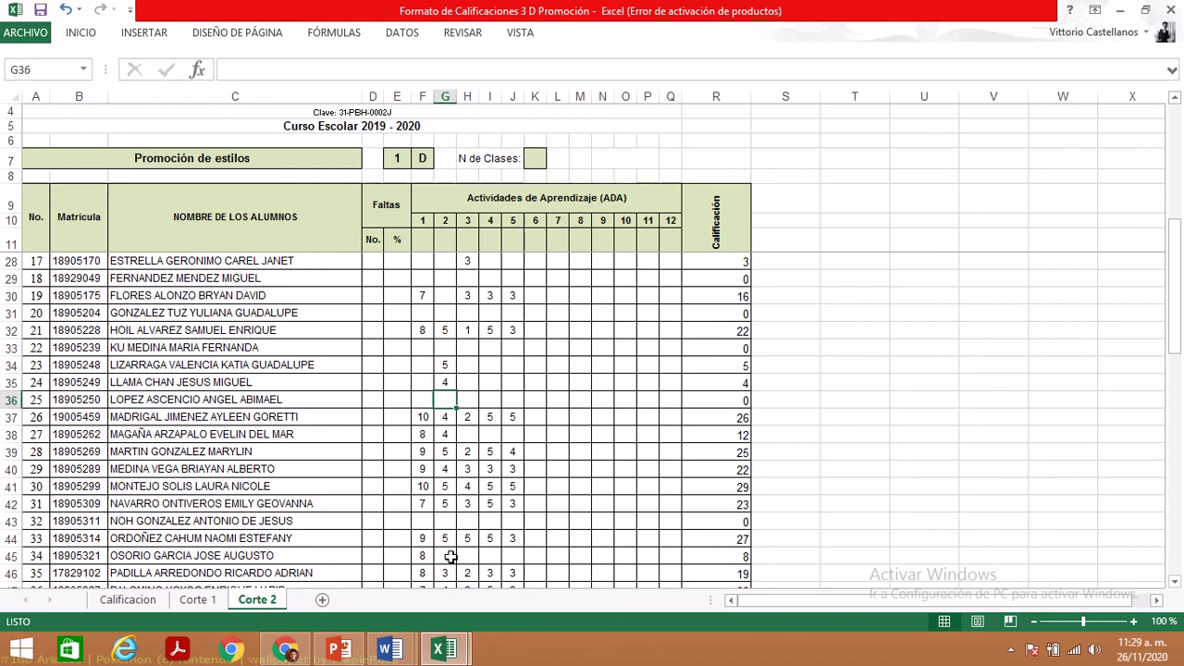
pyautogui.press('Down')
pyautogui.press('Left')
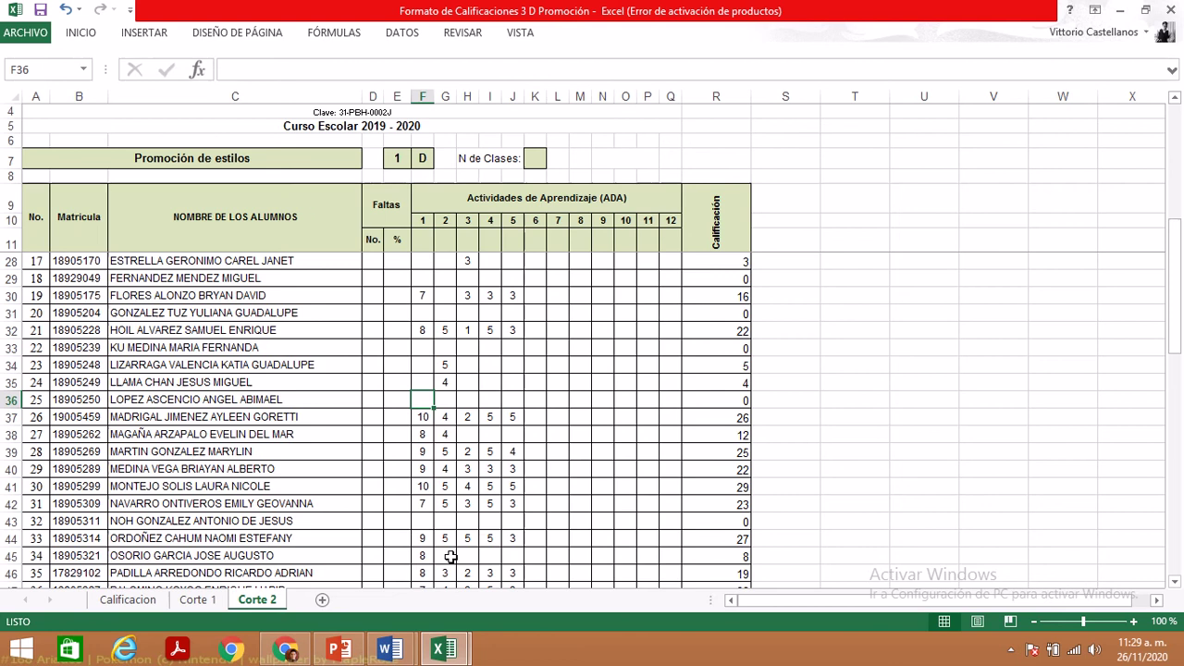
# - Switch to the Google Meet call in Chrome and admit the participant asking to join
pyautogui.click(285, 650)
pyautogui.moveTo(535, 10)
pyautogui.click(420, 18)
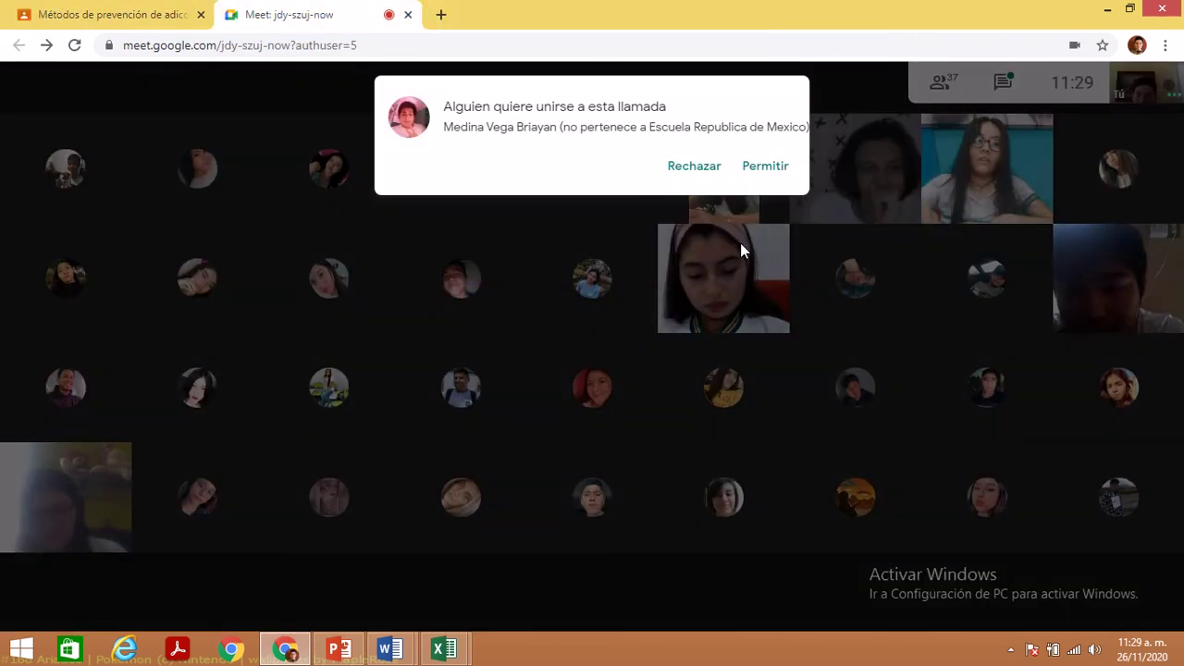
pyautogui.click(768, 169)
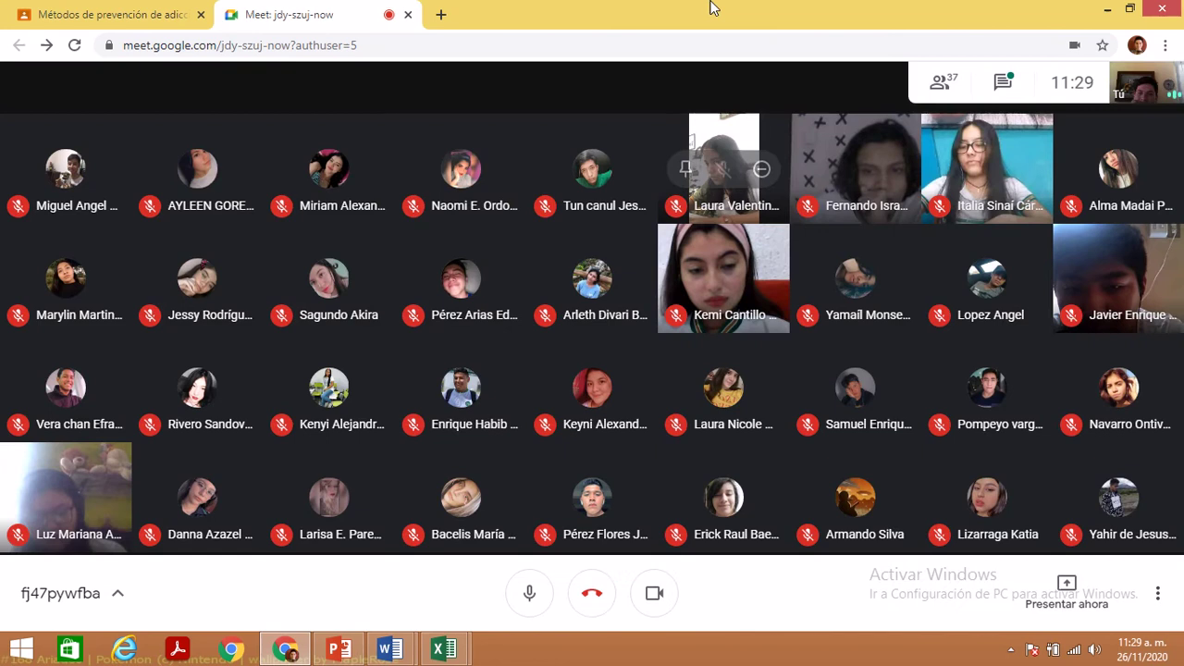
# - Return to the Formato de Calificaciones 3 D Promoción workbook in Excel and examine the ADA grades of students No. 32 and 34
pyautogui.moveTo(444, 649)
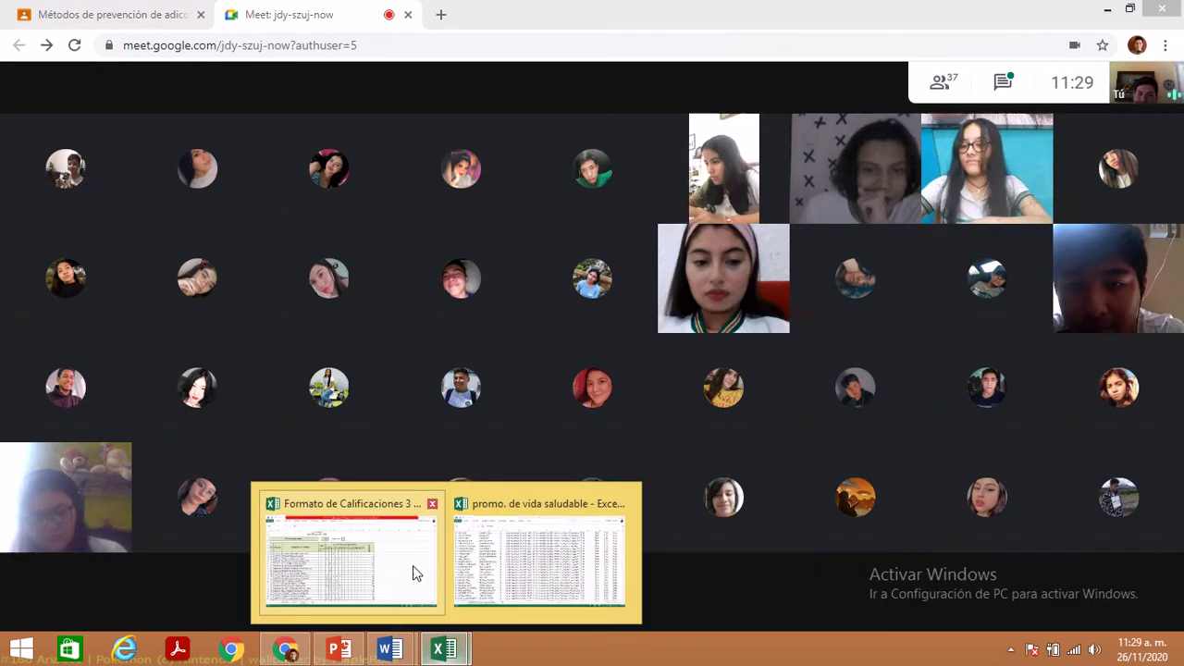
pyautogui.click(416, 571)
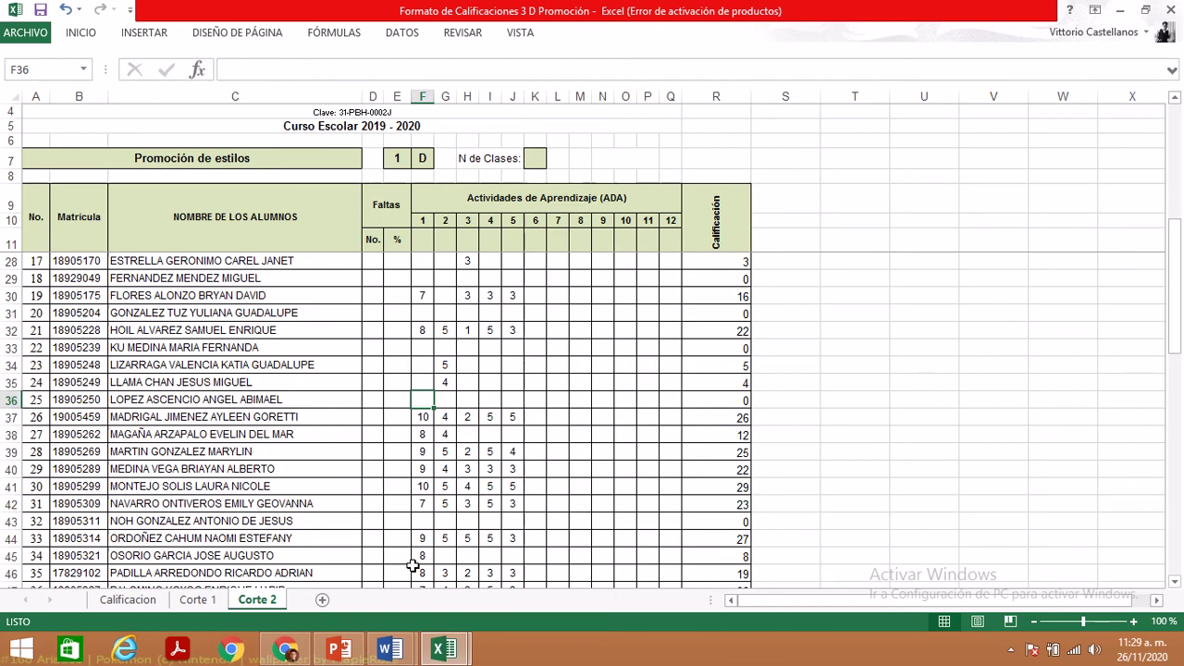
pyautogui.click(425, 520)
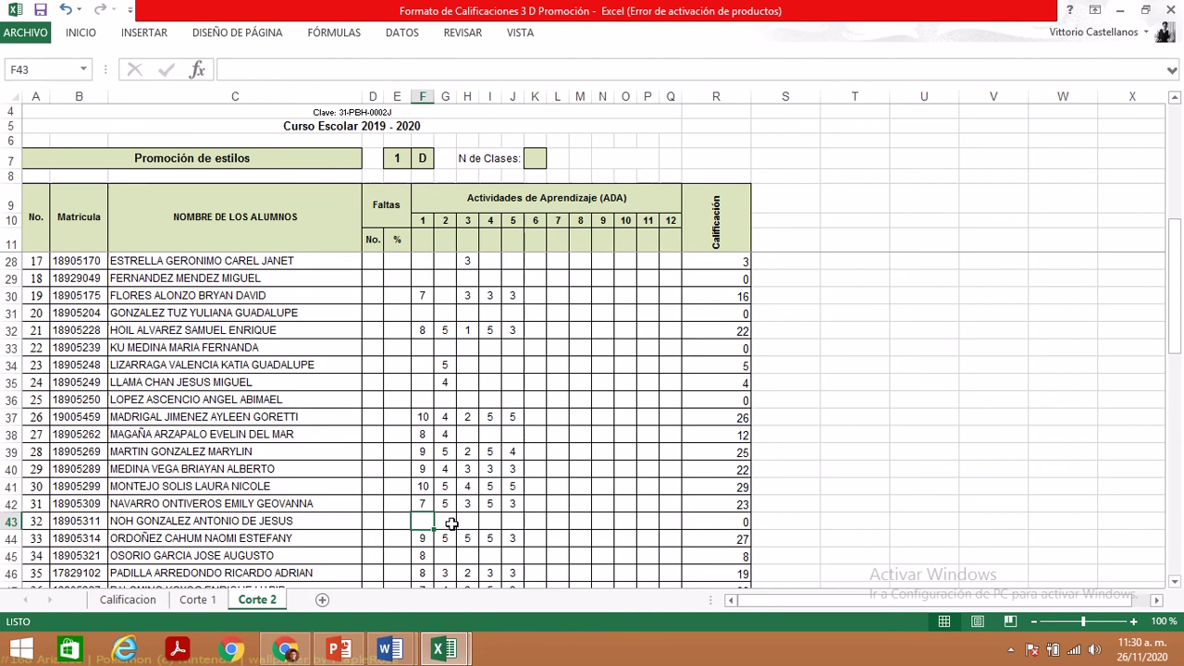
pyautogui.click(449, 523)
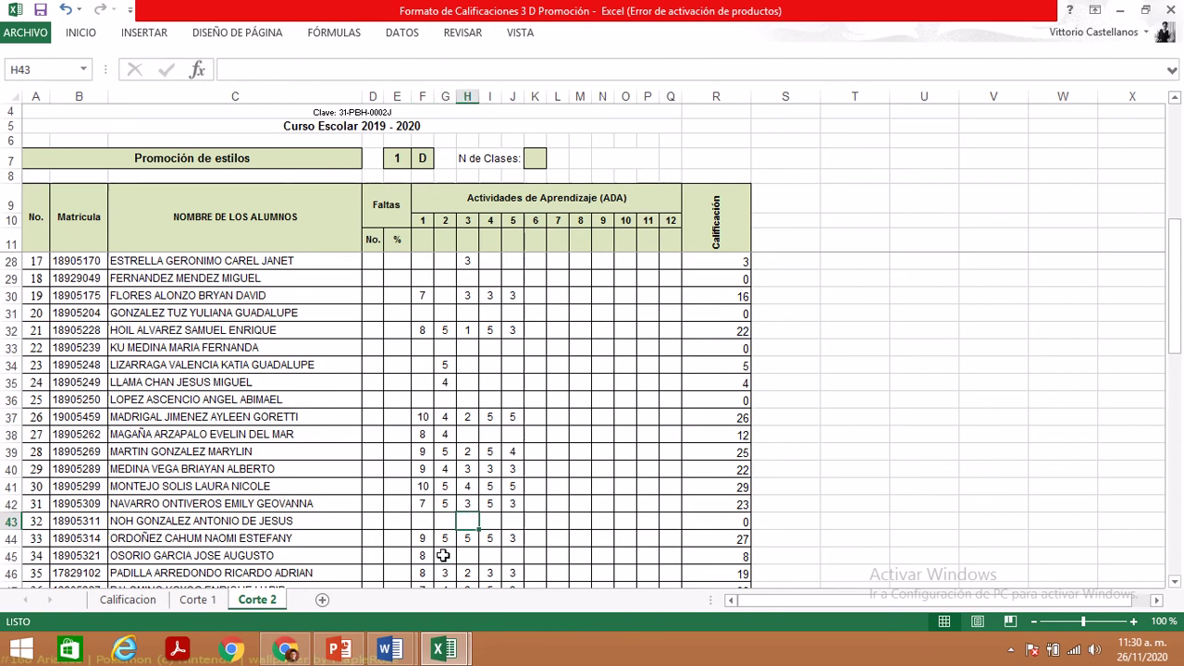
pyautogui.click(442, 555)
pyautogui.click(425, 520)
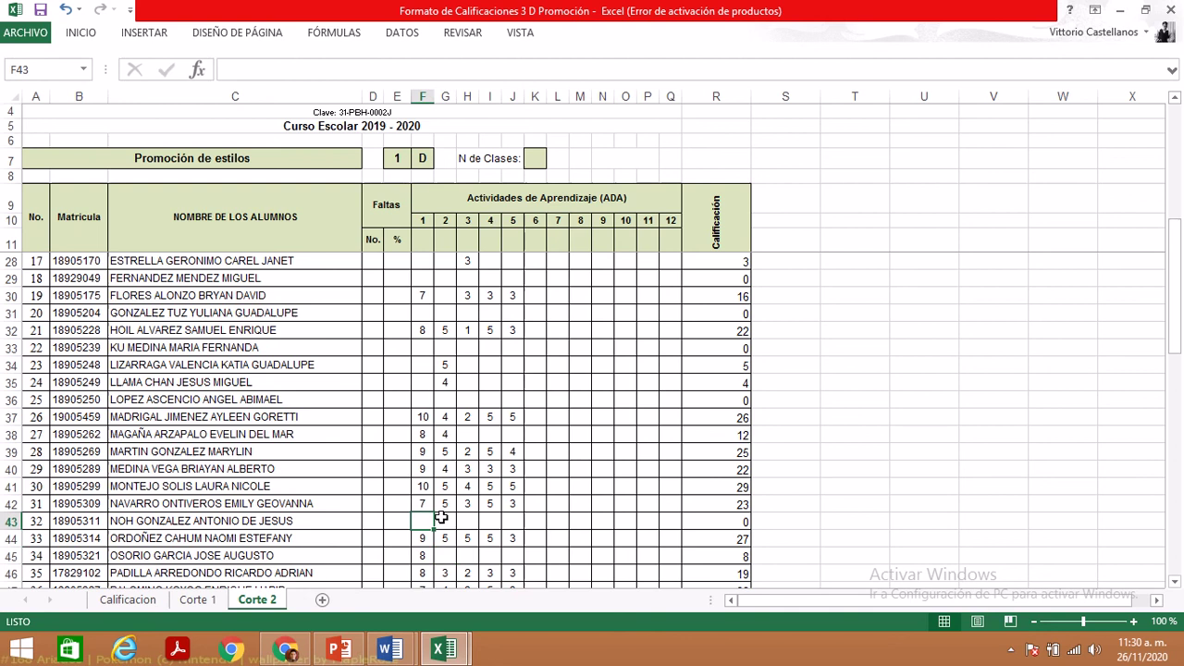
pyautogui.click(446, 520)
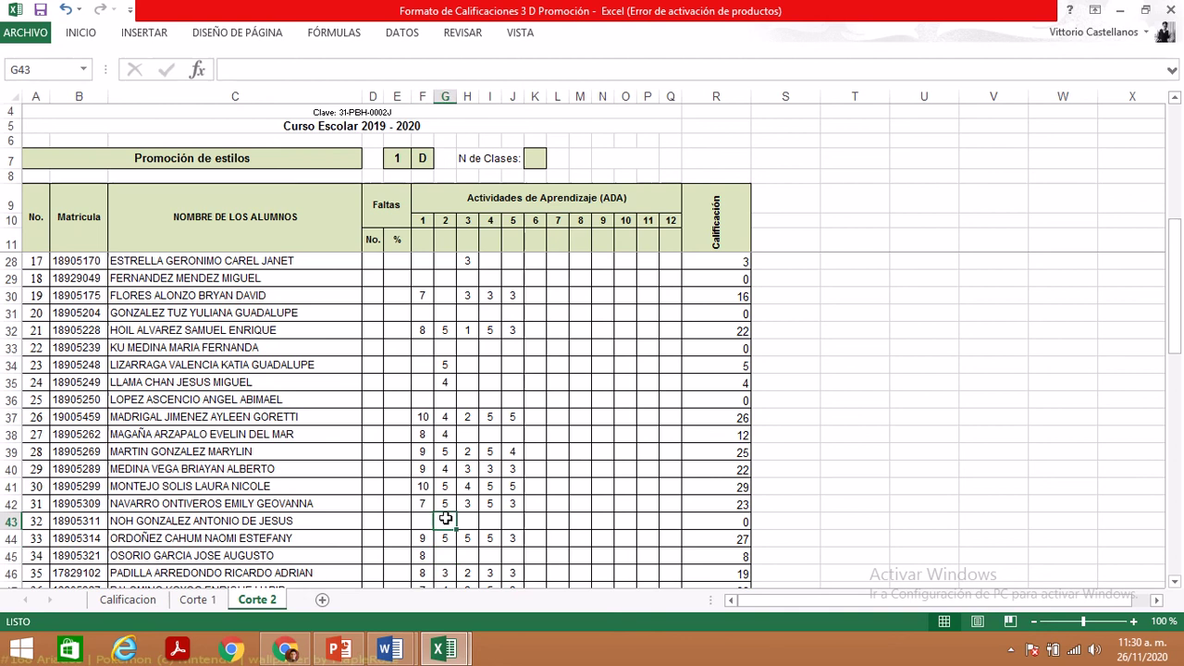
pyautogui.click(445, 555)
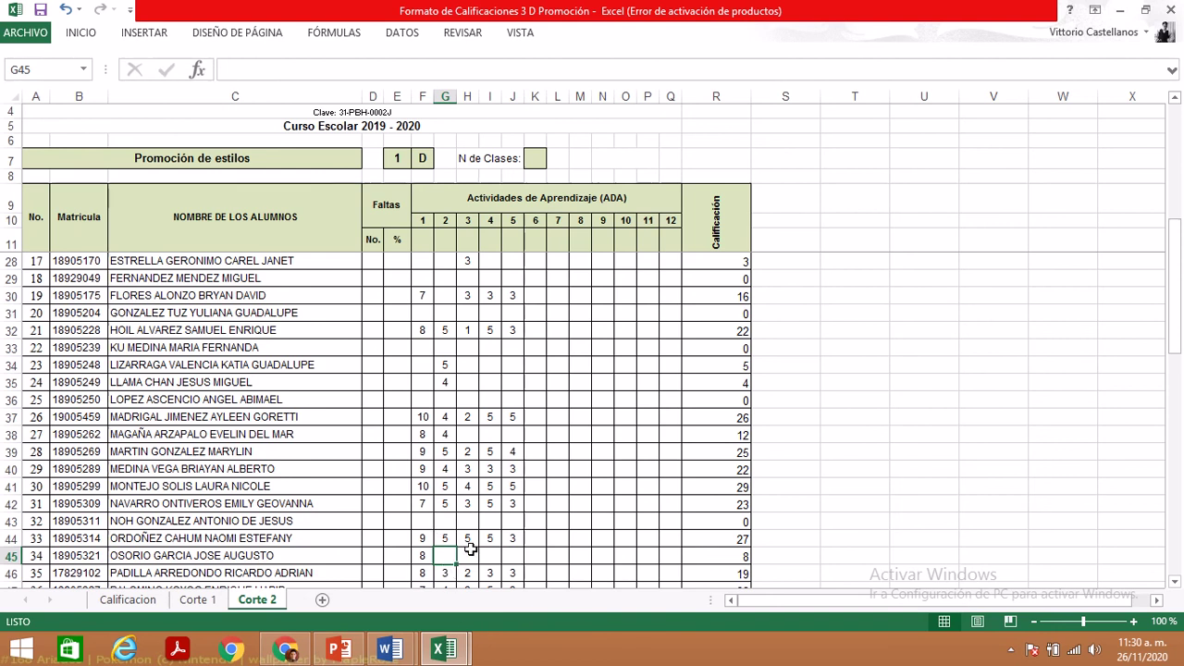
# - Examine the ADA 1, 3, 4 and 5 grades of student No. 38 for missing work
pyautogui.click(1175, 582)
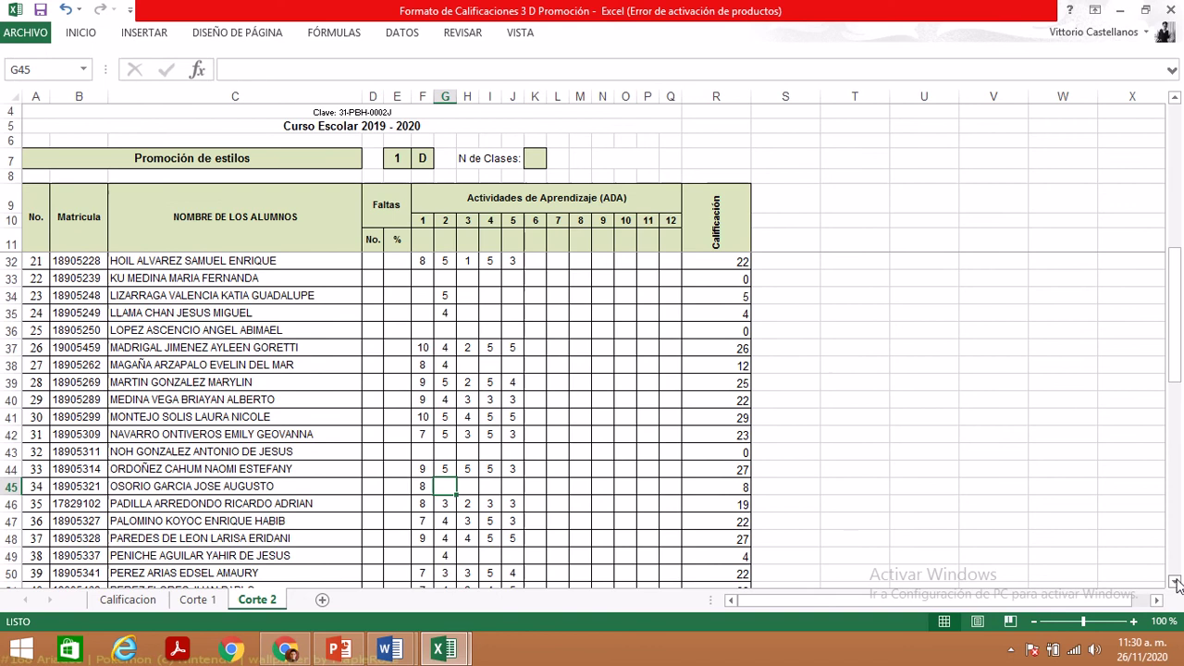
pyautogui.click(1174, 582)
pyautogui.click(1175, 582)
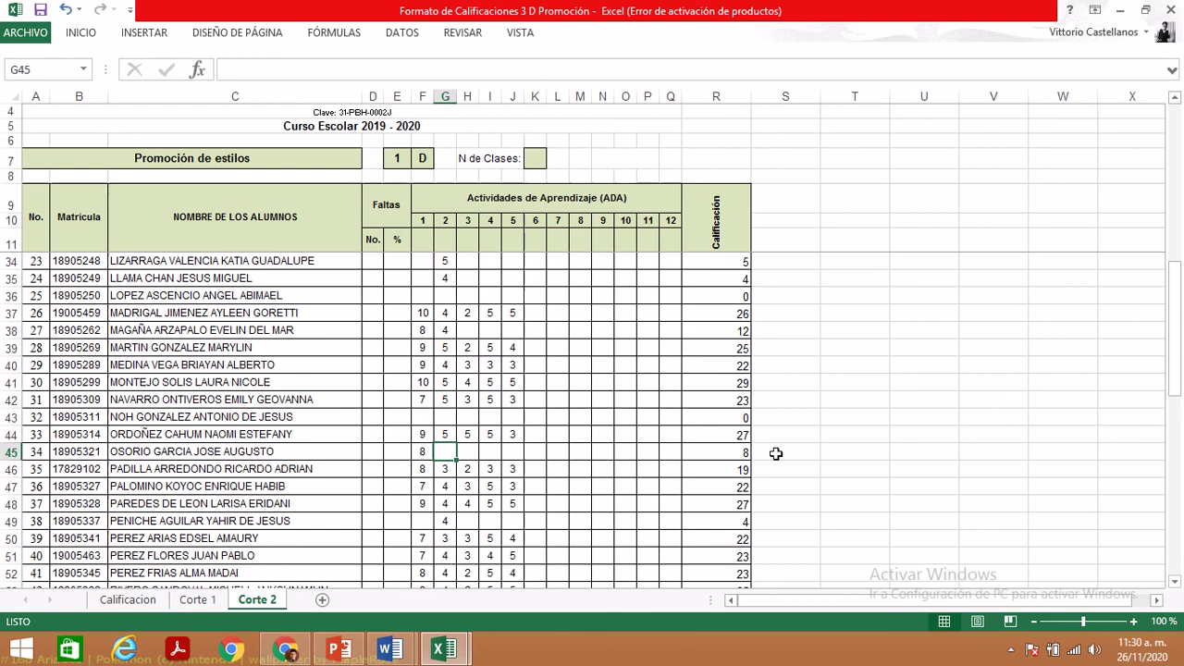
pyautogui.click(423, 522)
pyautogui.click(465, 518)
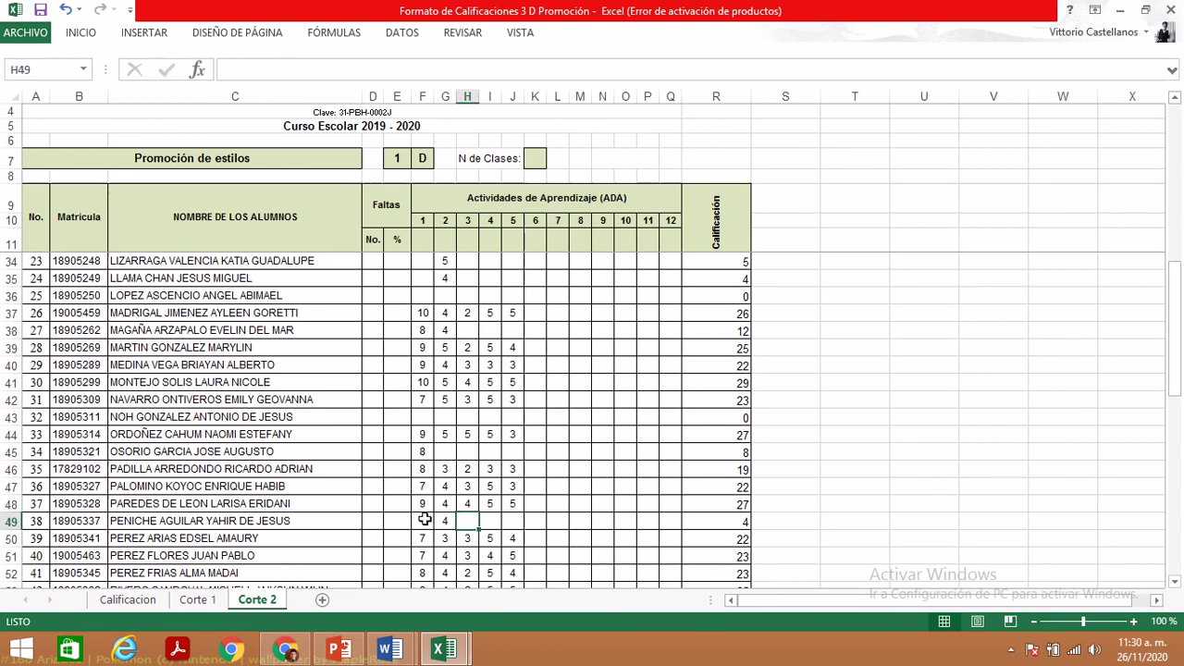
pyautogui.click(419, 520)
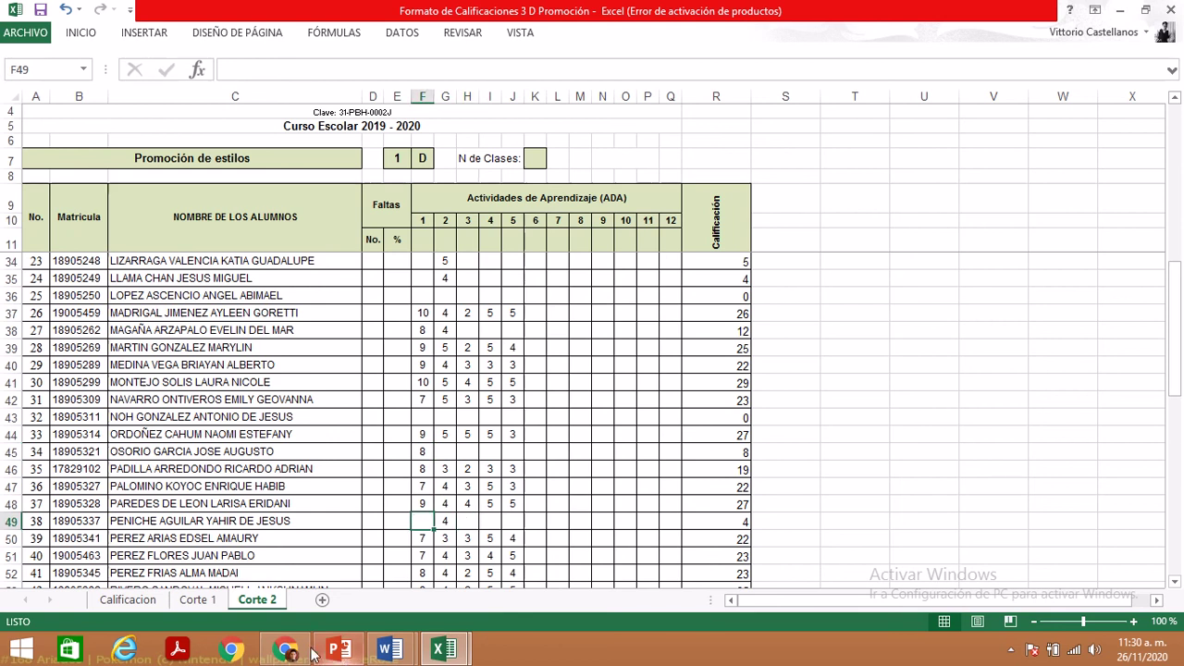
pyautogui.moveTo(344, 653)
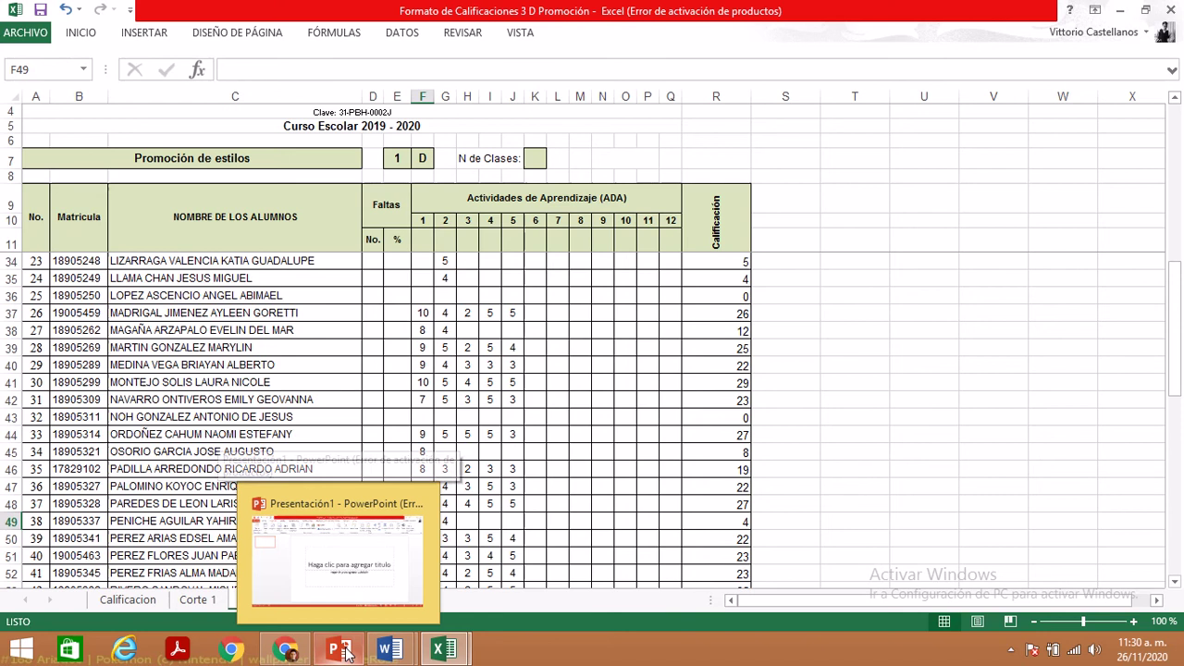
pyautogui.click(462, 521)
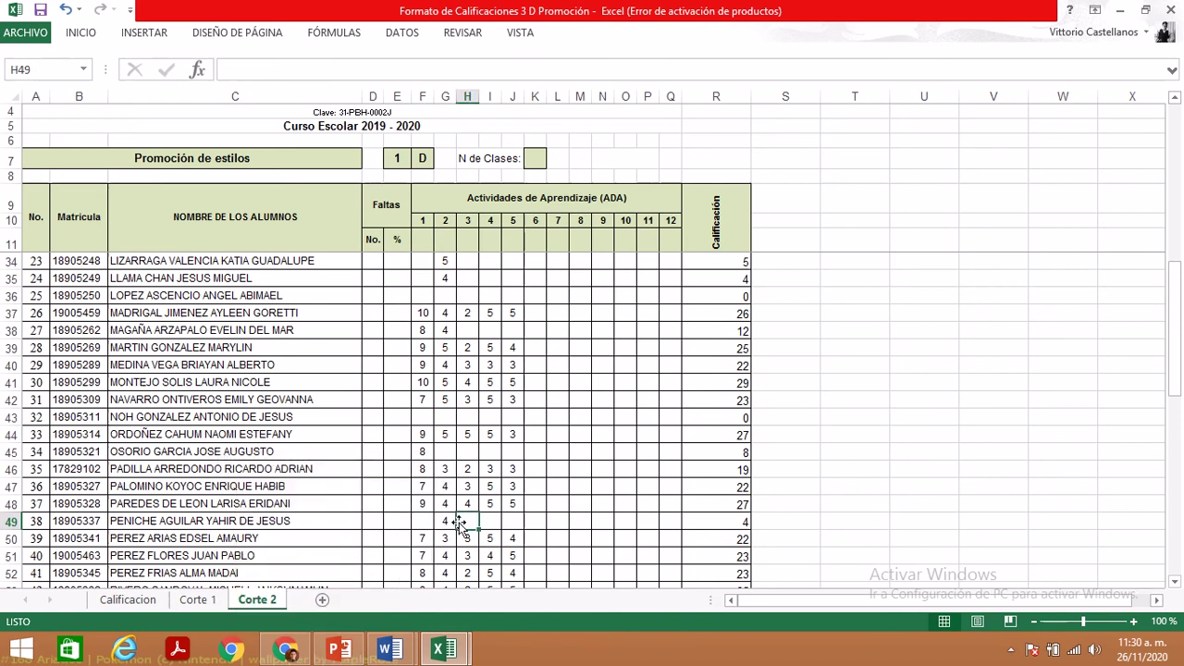
pyautogui.click(490, 522)
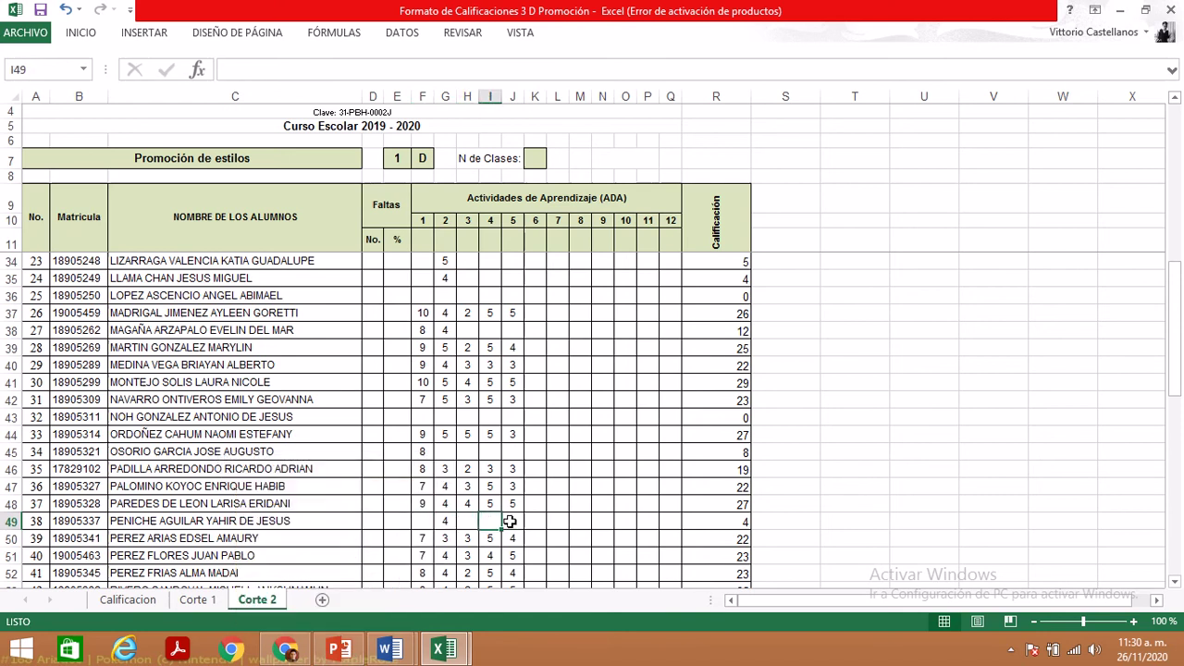
pyautogui.click(509, 521)
pyautogui.click(468, 522)
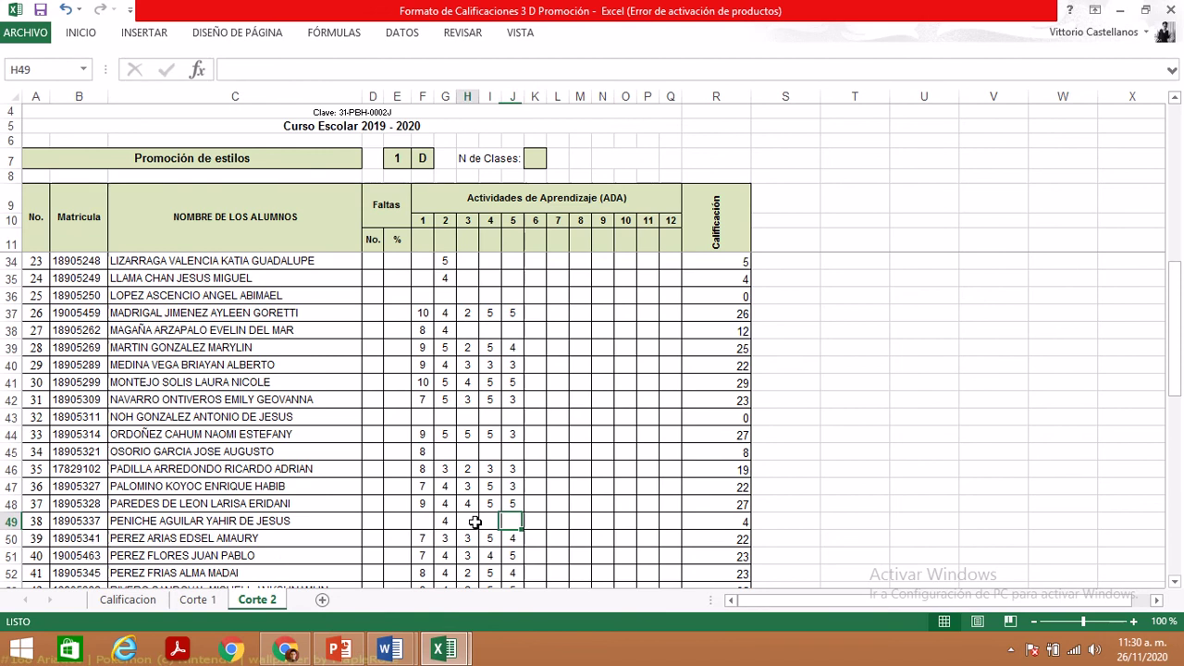
pyautogui.click(496, 523)
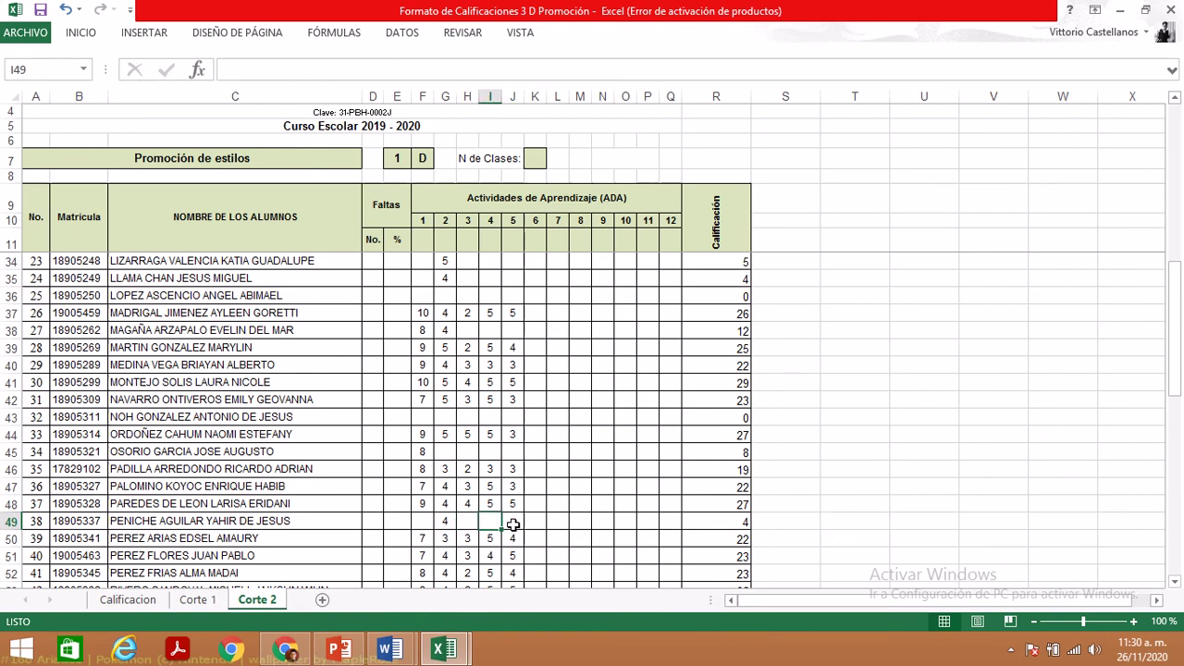
pyautogui.click(422, 520)
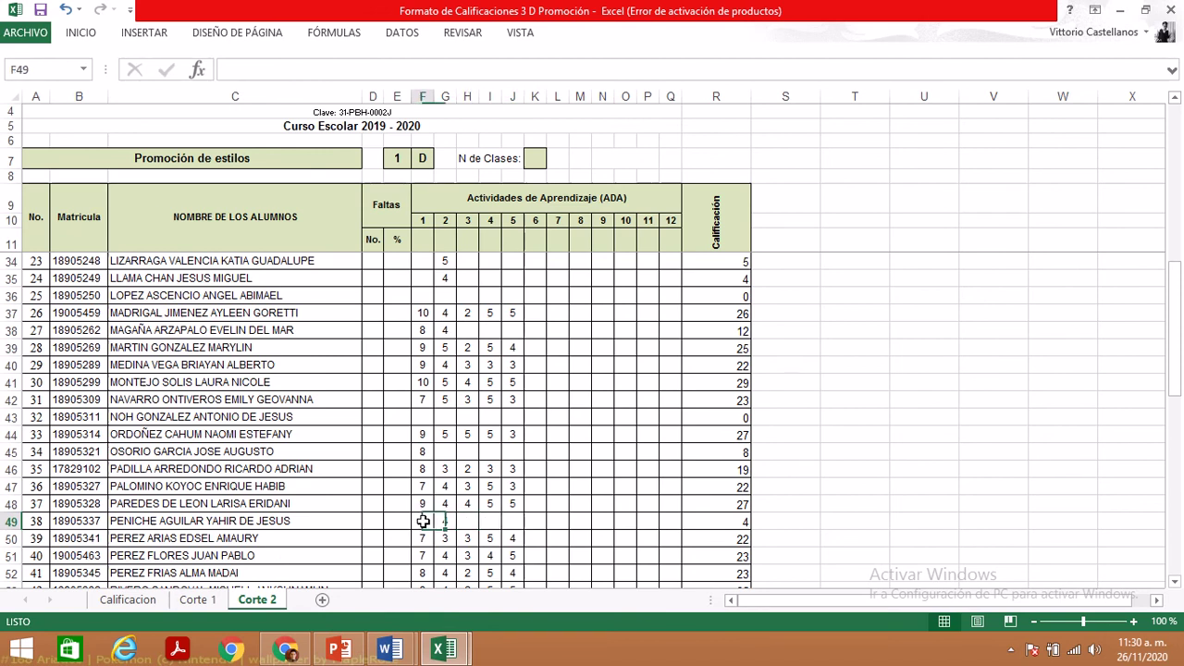
pyautogui.click(465, 521)
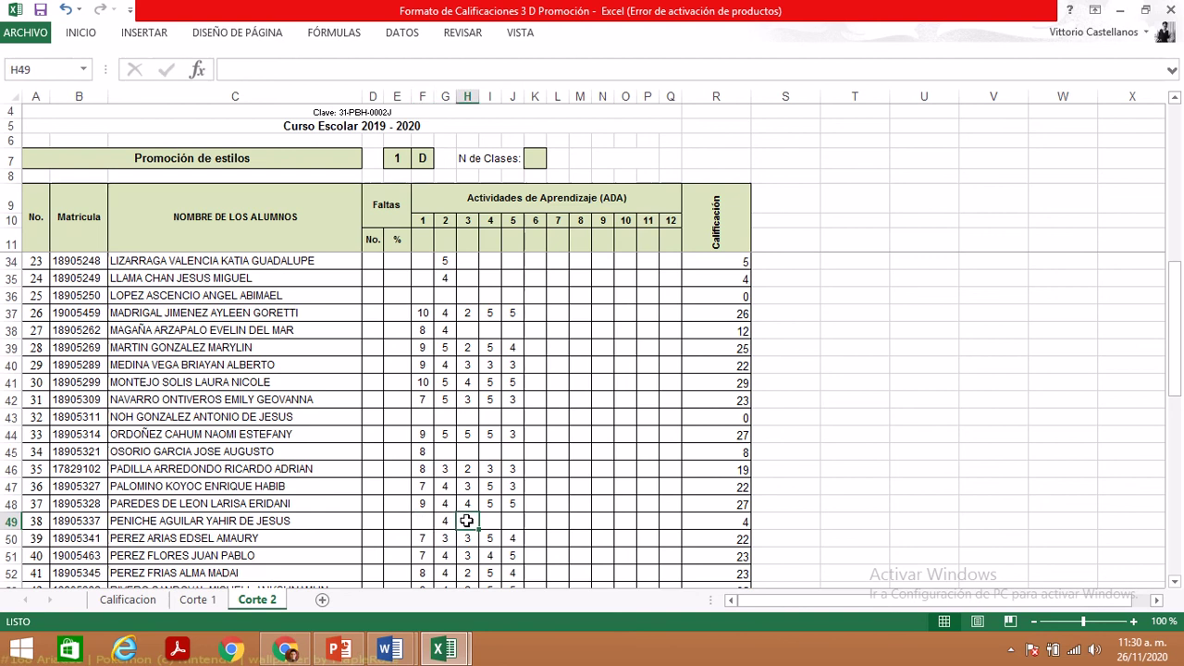
pyautogui.click(422, 520)
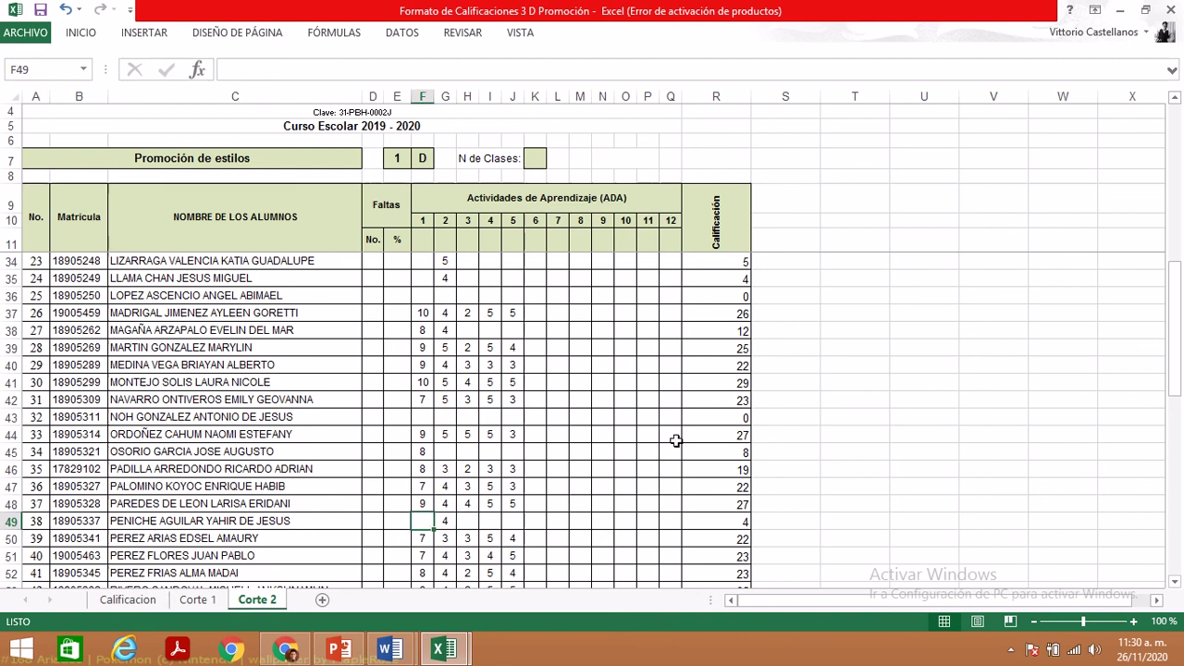
# - Examine the ADA 1 grades of students No. 45 to 47 near the end of the list
pyautogui.click(1174, 581)
pyautogui.click(1175, 582)
pyautogui.click(1175, 582)
pyautogui.click(1175, 581)
pyautogui.click(1174, 582)
pyautogui.click(1175, 581)
pyautogui.click(1174, 582)
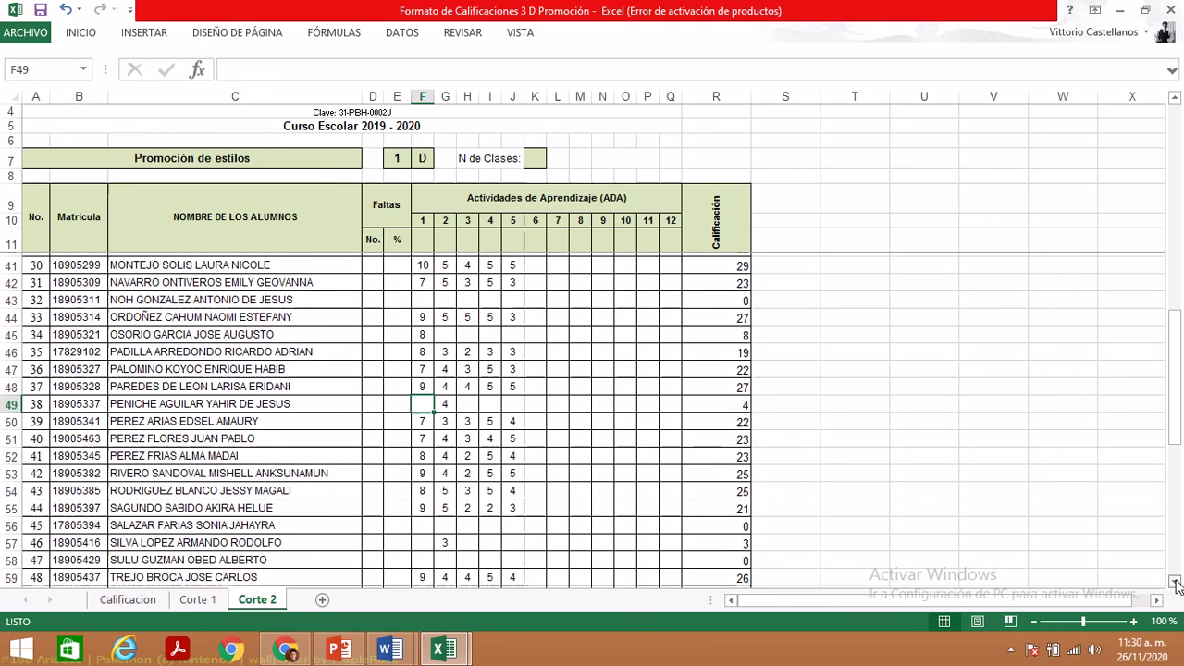
pyautogui.click(1174, 582)
pyautogui.click(1175, 582)
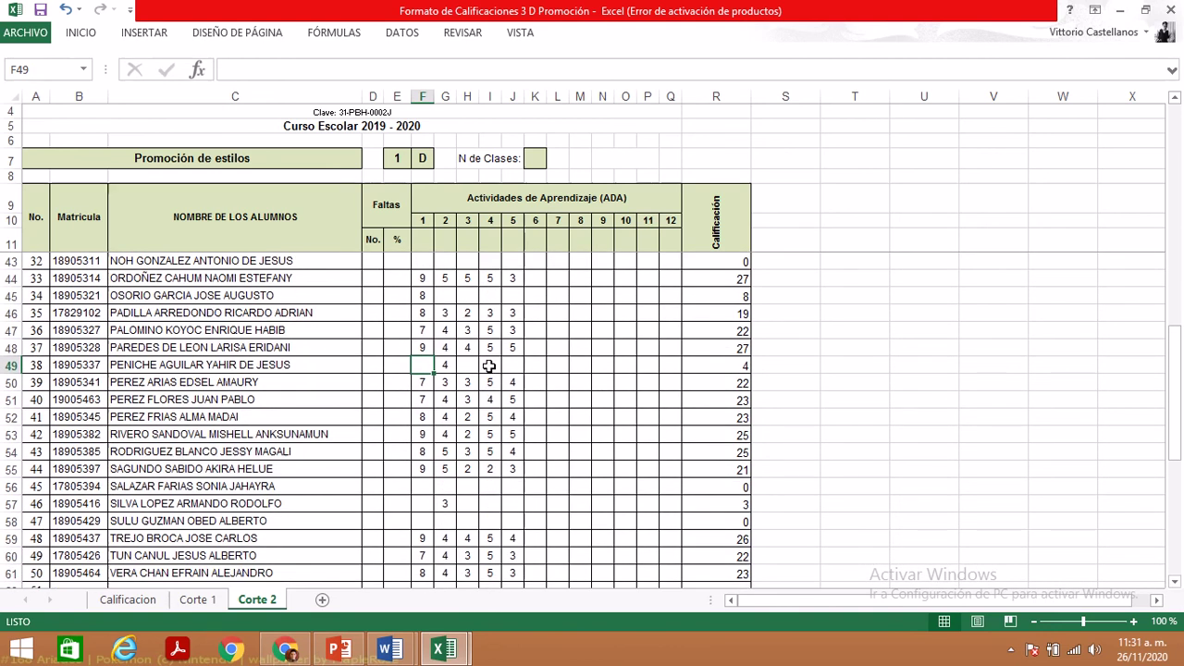
pyautogui.click(423, 486)
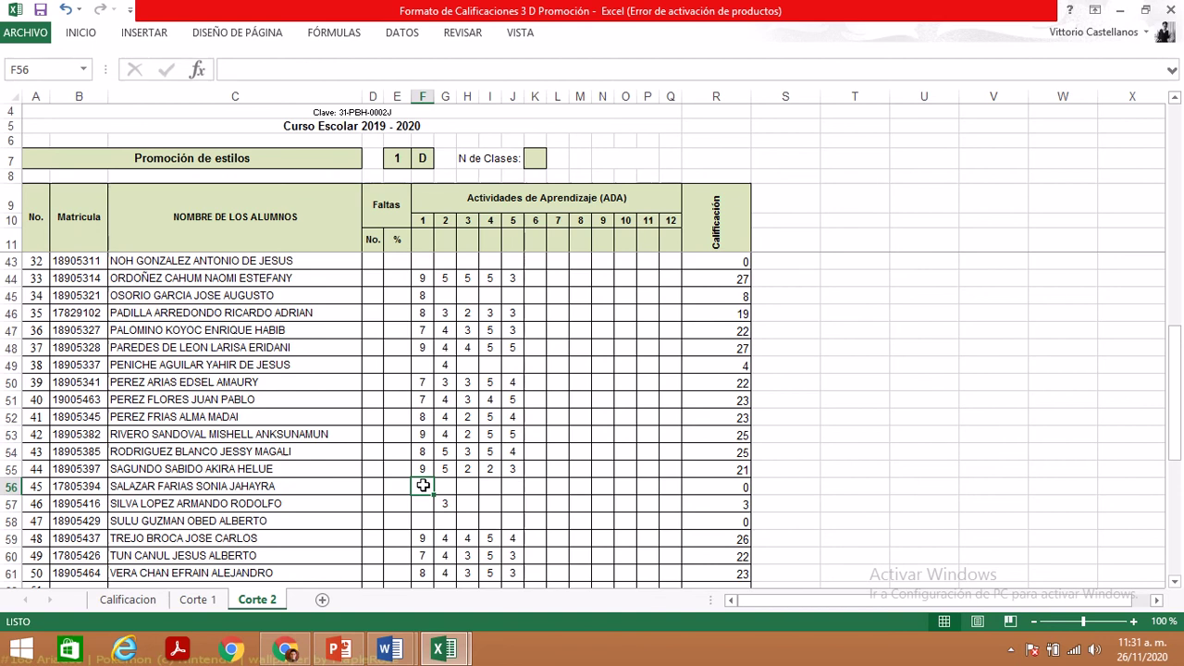
pyautogui.press('Return')
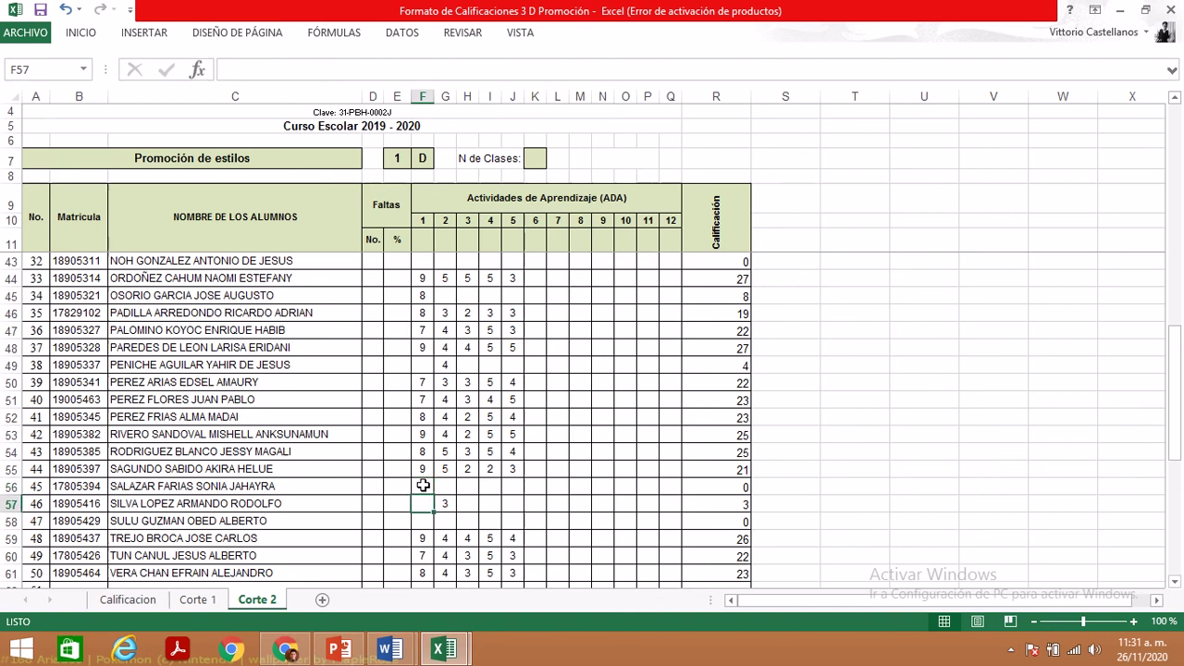
pyautogui.press('Return')
pyautogui.press('Up')
pyautogui.press('Return')
pyautogui.press('Up')
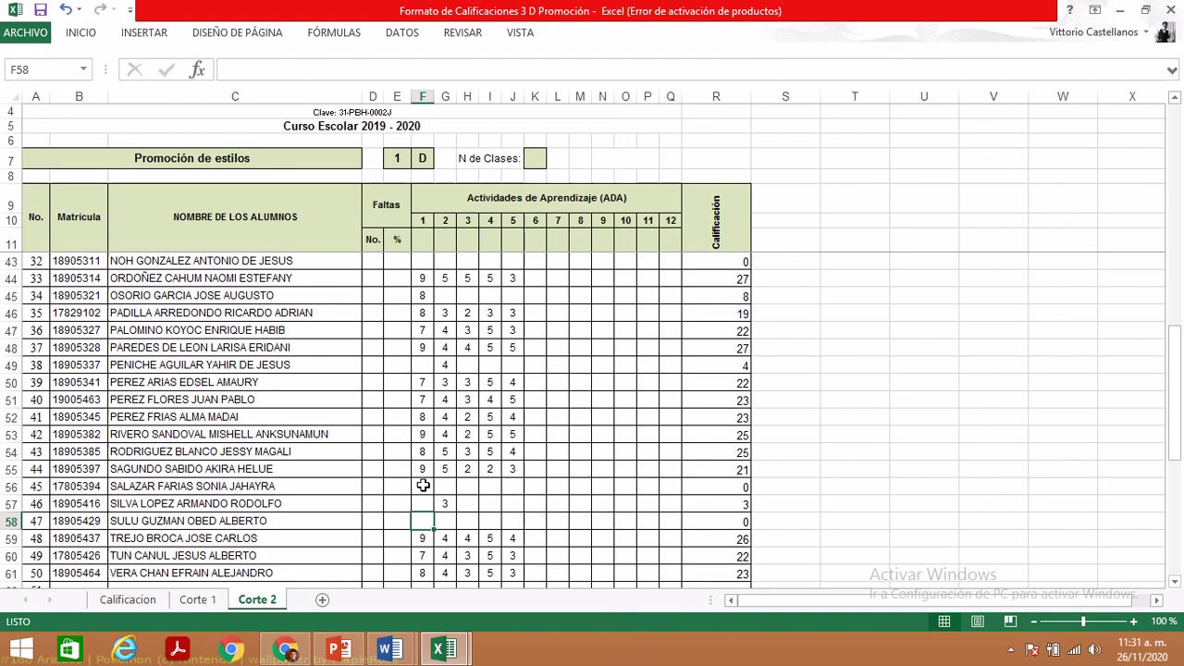
# - Continue down the ADA 1 column past student No. 50 to check the last students on the list
pyautogui.press('Down')
pyautogui.press('Down')
pyautogui.press('Down')
pyautogui.press('Down')
pyautogui.press('Down')
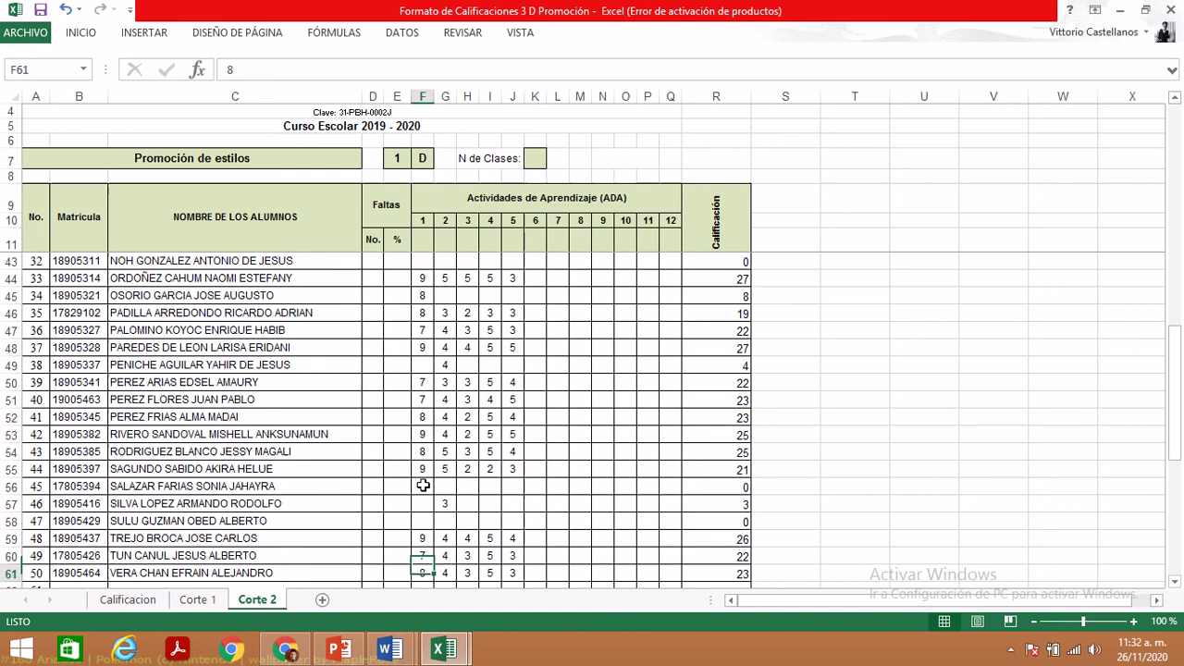
pyautogui.press('Down')
# - Go back up the ADA 1 column from the end of the list to student No. 29, reviewing the grades
pyautogui.press('Up')
pyautogui.press('Up')
pyautogui.press('Up')
pyautogui.press('Up')
pyautogui.press('Up')
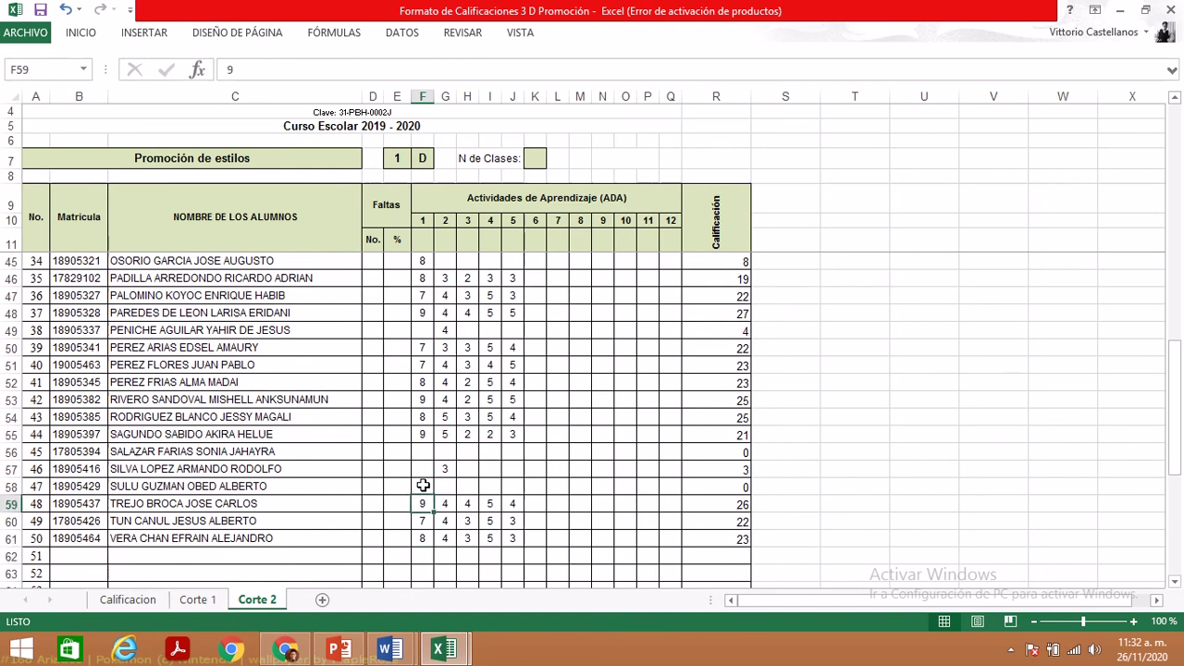
pyautogui.press('Up')
pyautogui.press('Up')
pyautogui.press('Up')
pyautogui.press('Up')
pyautogui.press('Up')
pyautogui.press('Up')
pyautogui.press('Up')
pyautogui.press('Up')
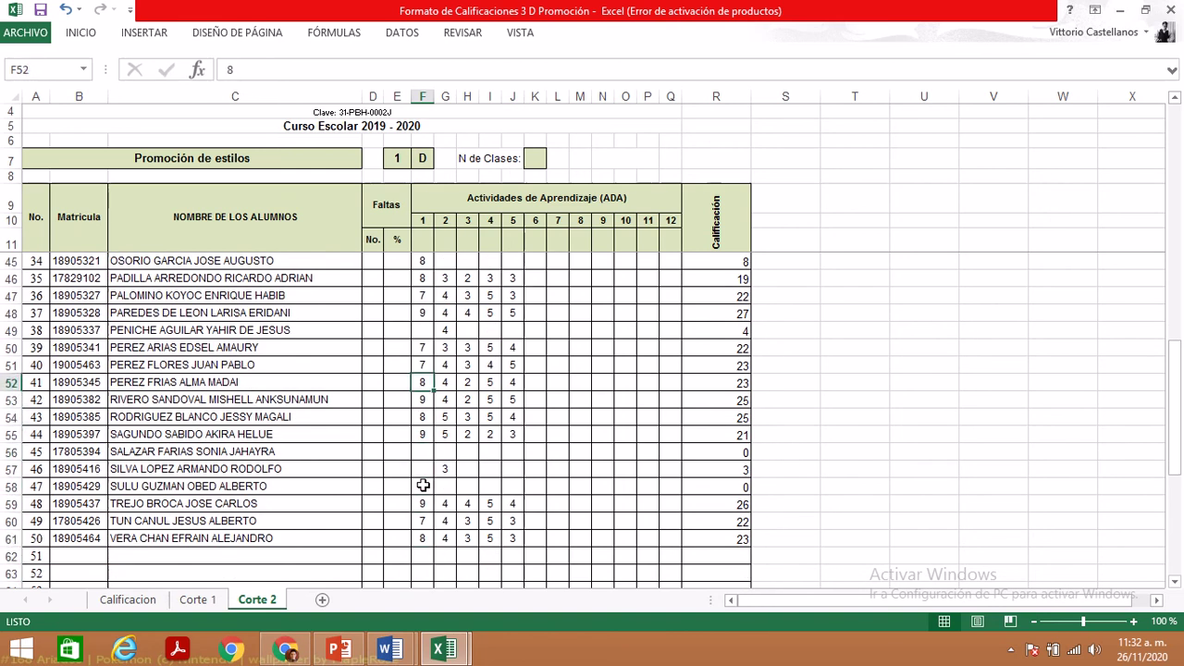
pyautogui.press('Up')
pyautogui.press('Up')
pyautogui.press('Up')
pyautogui.press('Up')
pyautogui.press('Up')
pyautogui.press('Up')
pyautogui.press('Up')
pyautogui.press('Up')
pyautogui.press('Up')
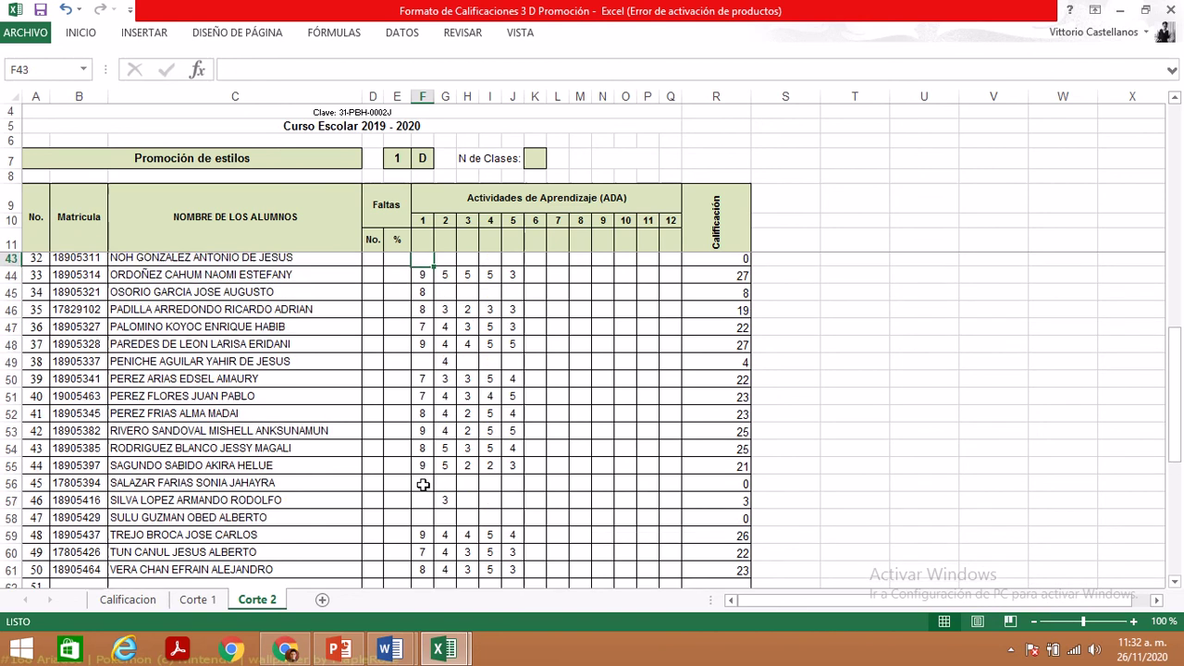
pyautogui.press('Up')
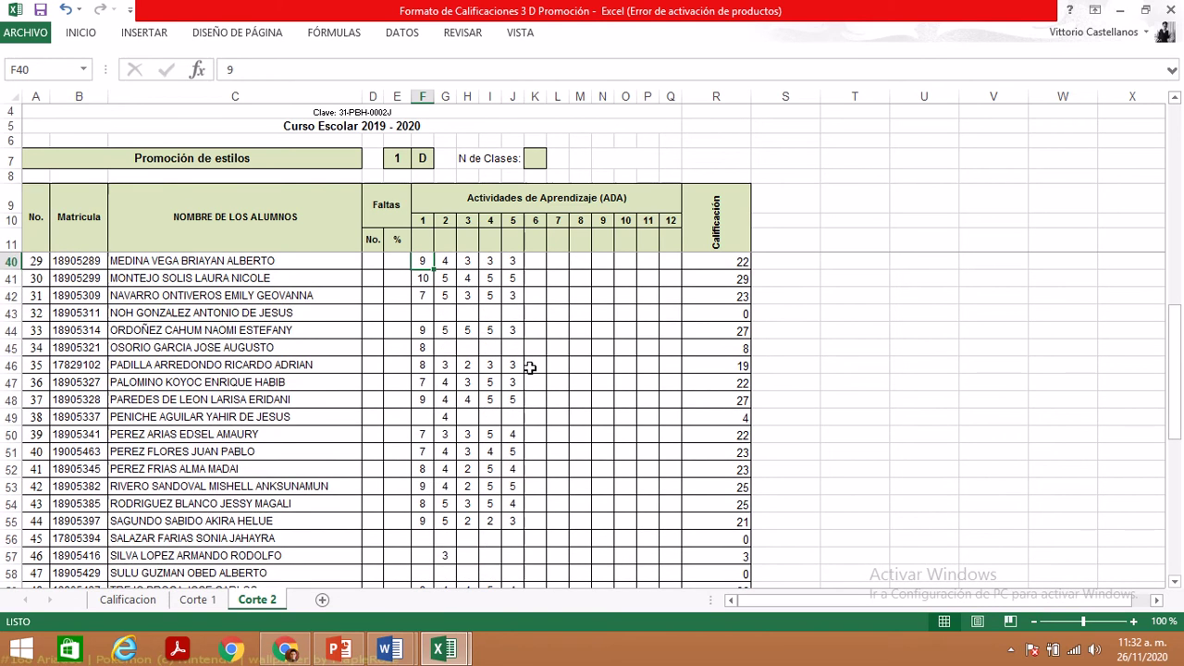
# - Minimize the gradebook and switch to the promo. de vida saludable workbook to view group D's test results
pyautogui.click(1119, 17)
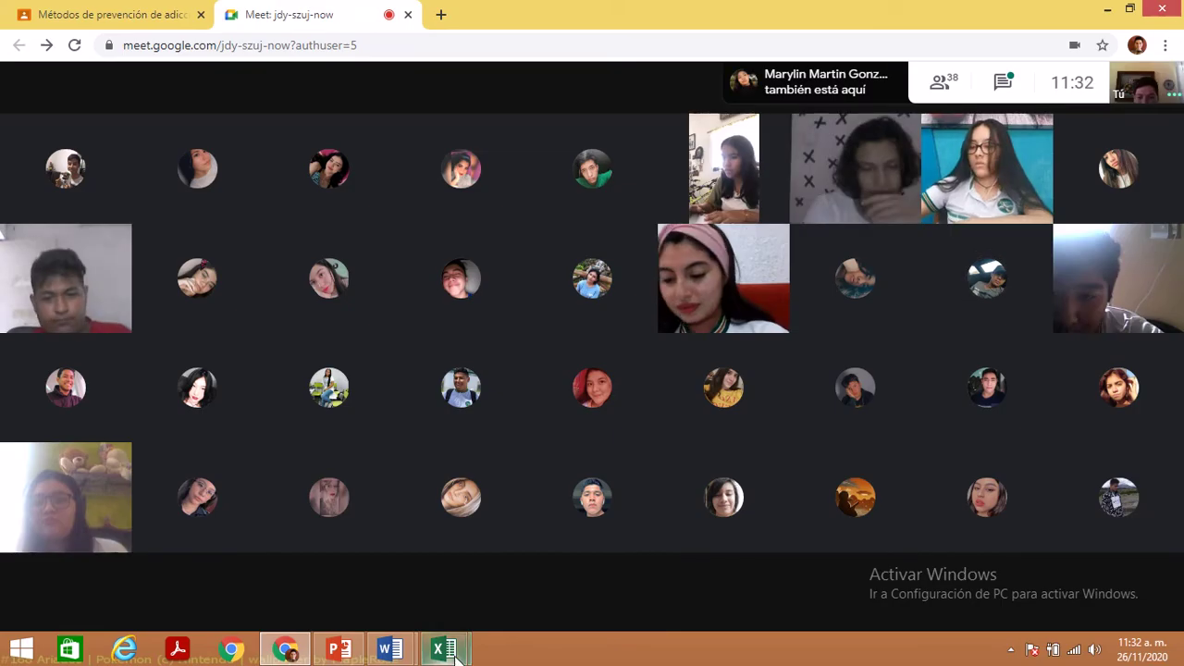
pyautogui.moveTo(456, 659)
pyautogui.click(541, 556)
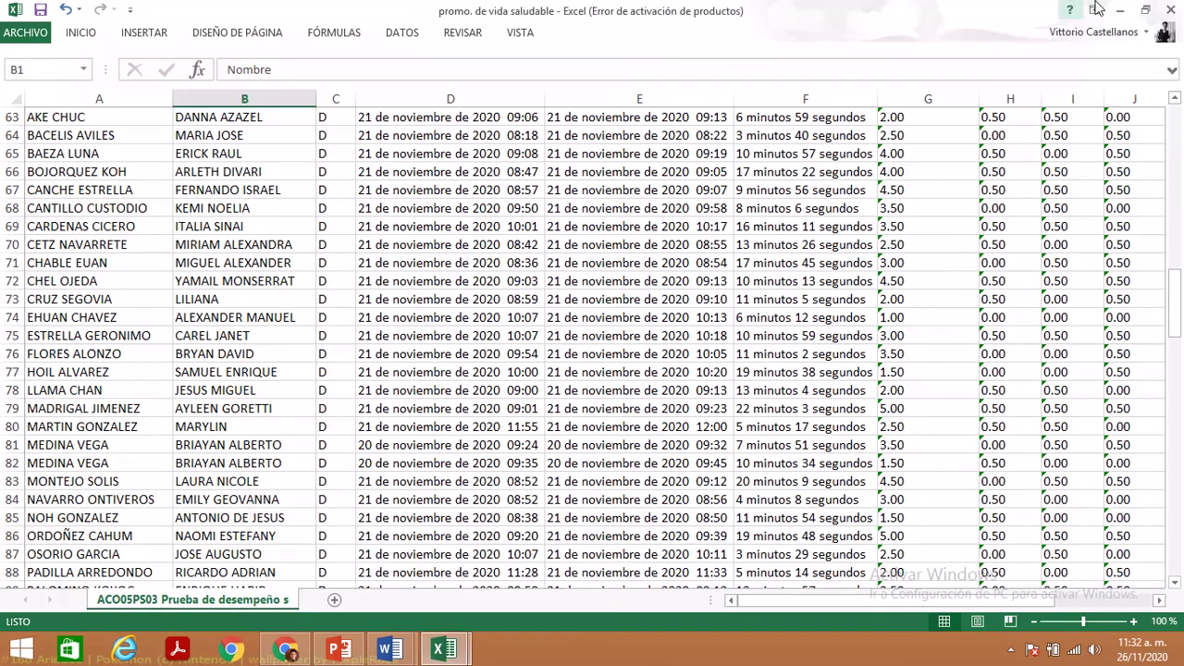
# - Open the recent workbook Formato de Calificaciones 3 D Sistemas del Cuerpo Humano II from the promotion gradebook
pyautogui.click(448, 651)
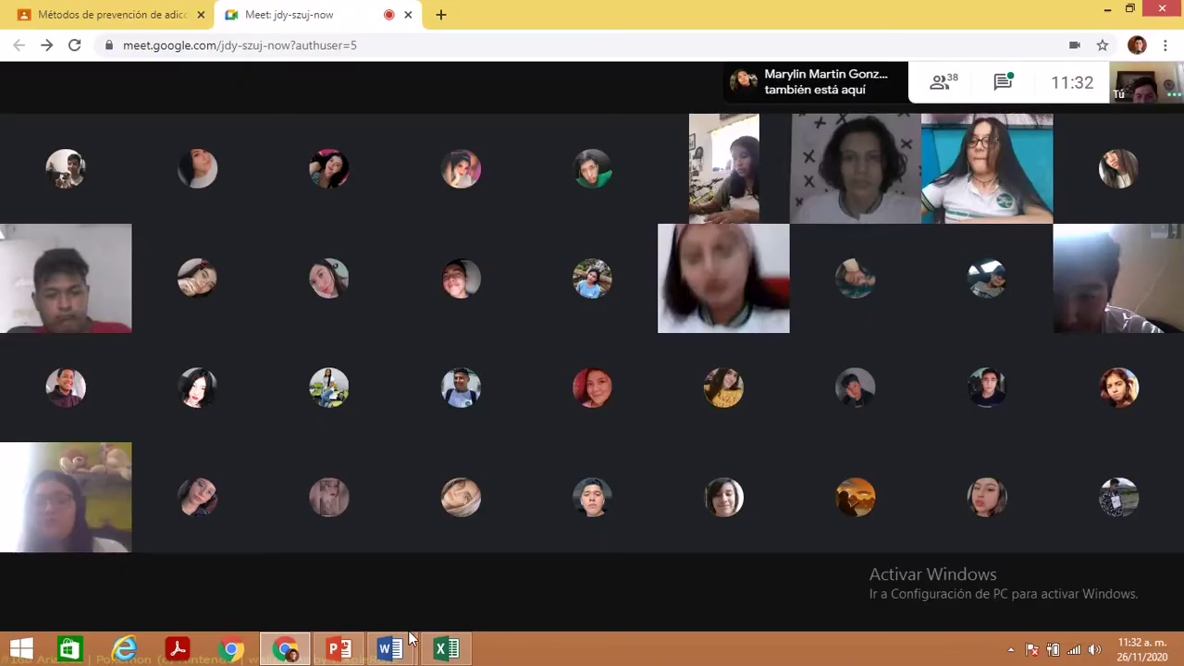
pyautogui.click(450, 652)
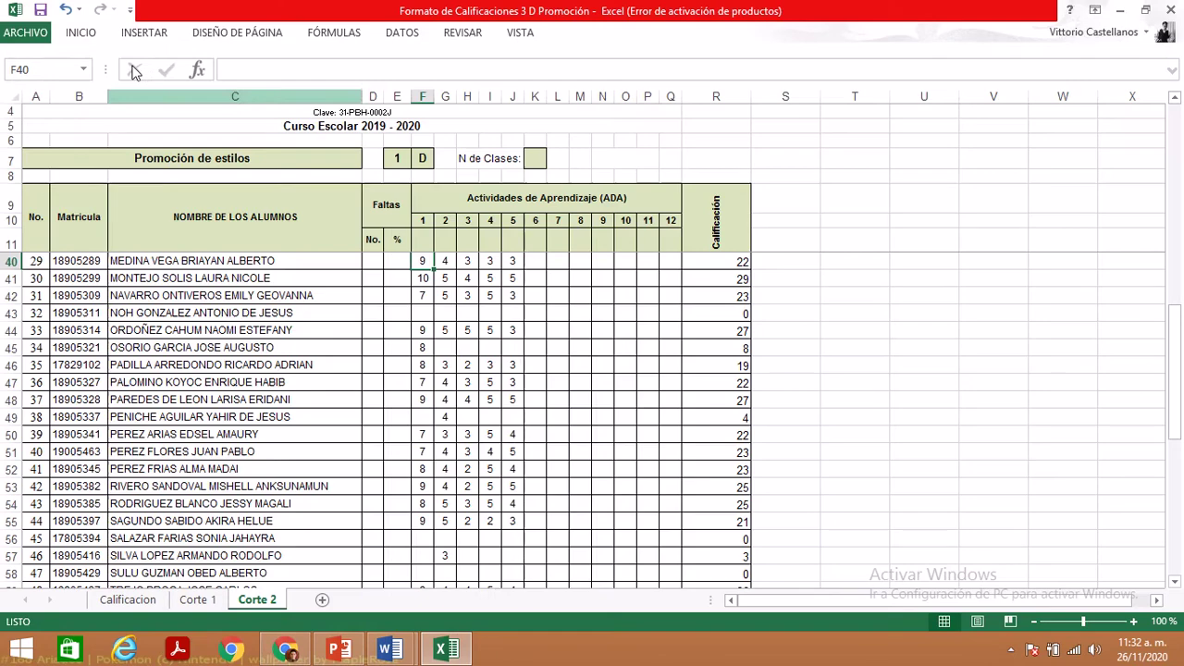
pyautogui.click(22, 33)
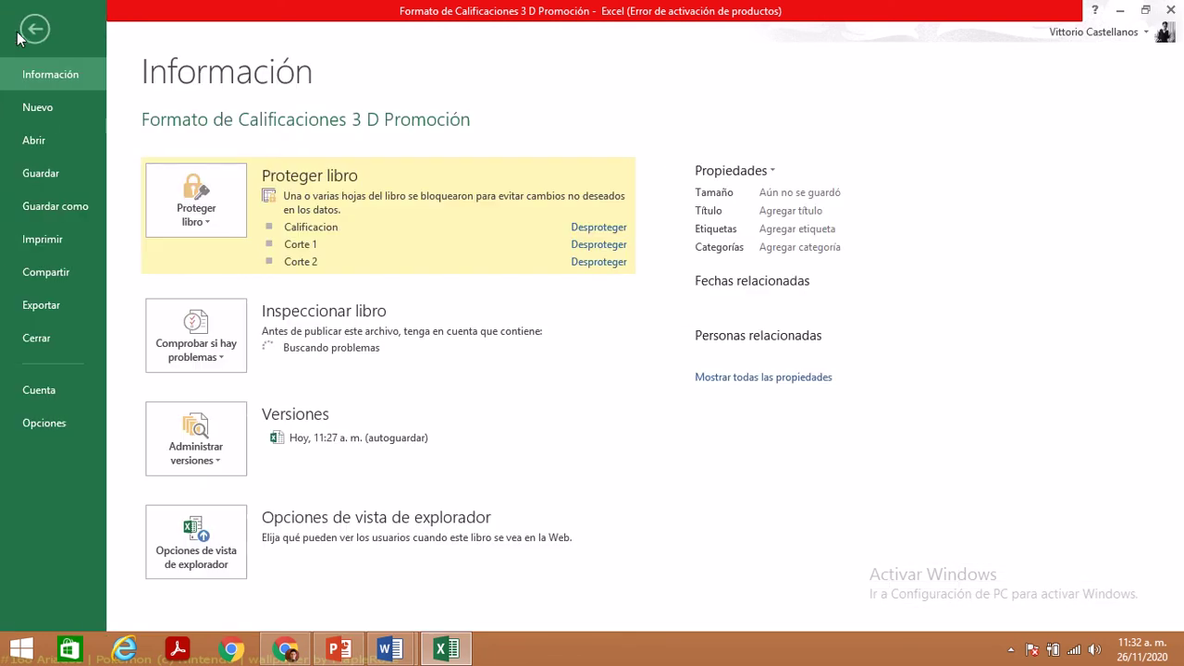
pyautogui.click(48, 134)
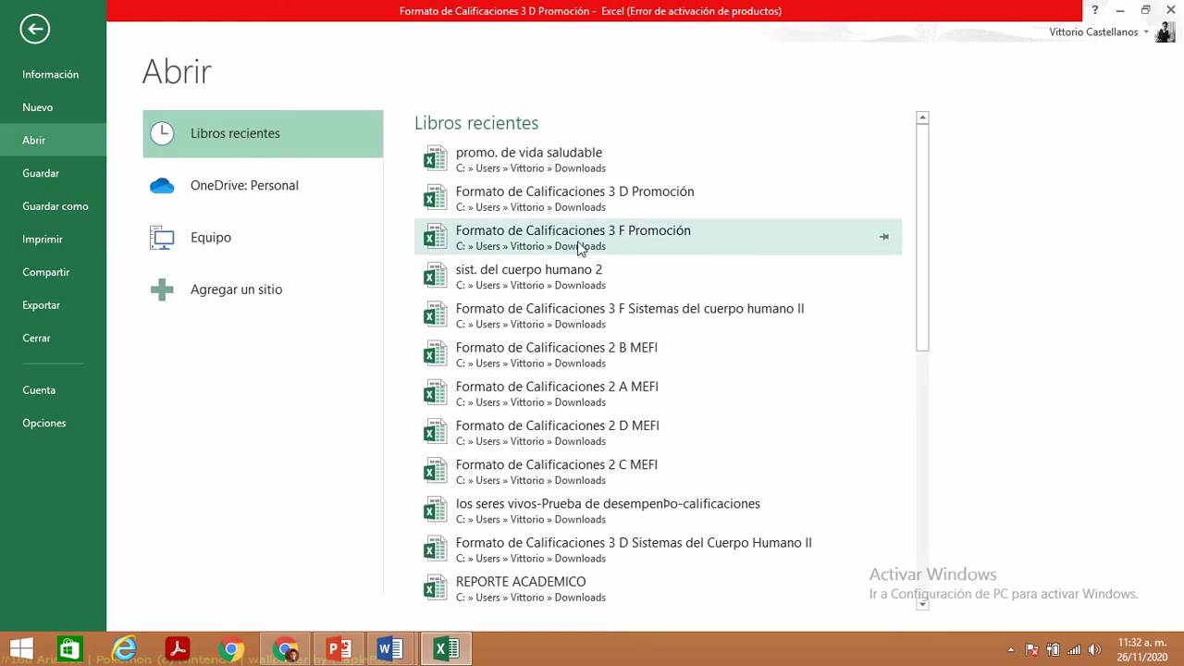
pyautogui.click(652, 544)
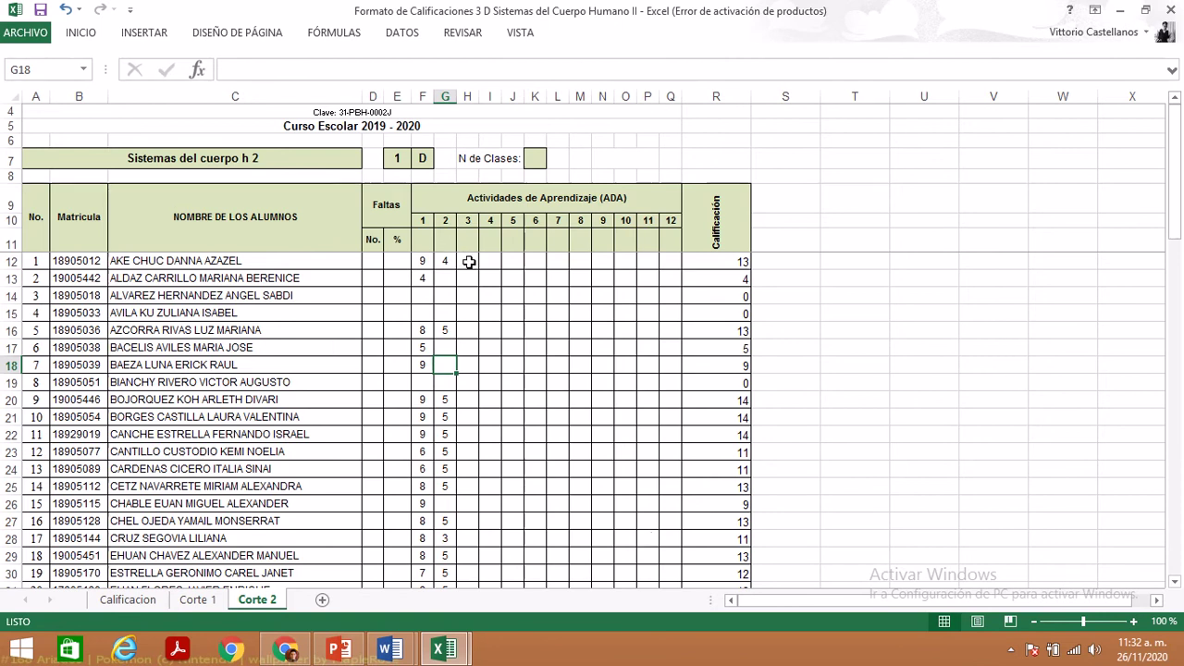
# - Bring the 3 D Sistemas del Cuerpo Humano II gradebook back to the front and select student No. 1's ADA 3 cell
pyautogui.click(1121, 10)
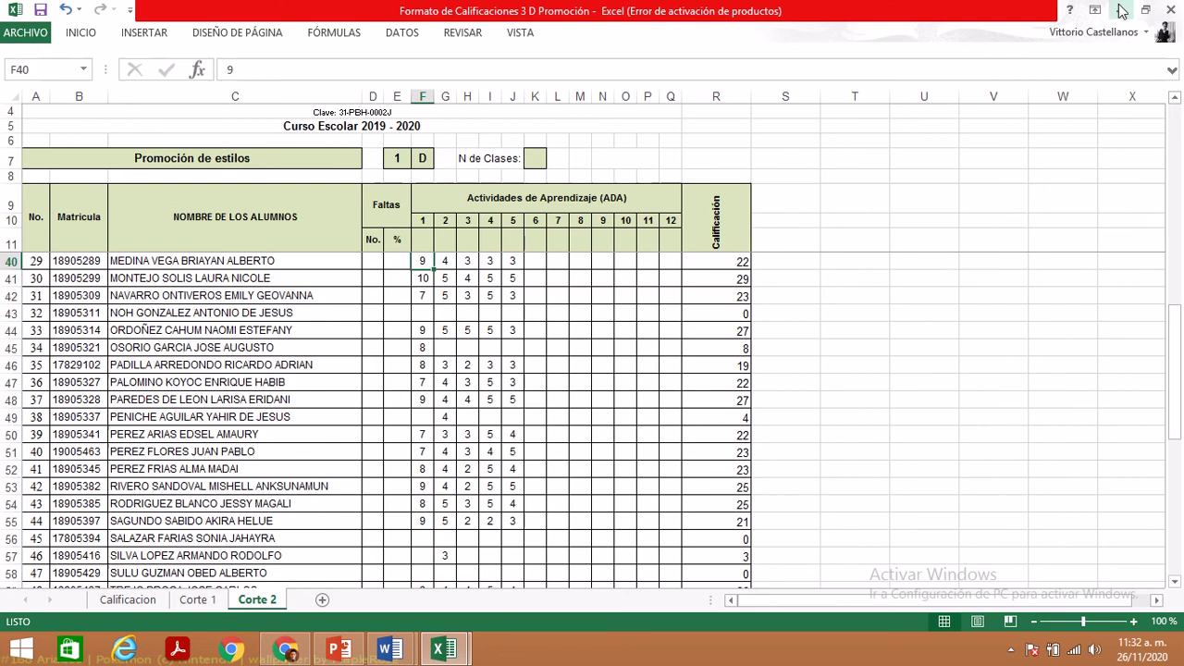
pyautogui.click(445, 651)
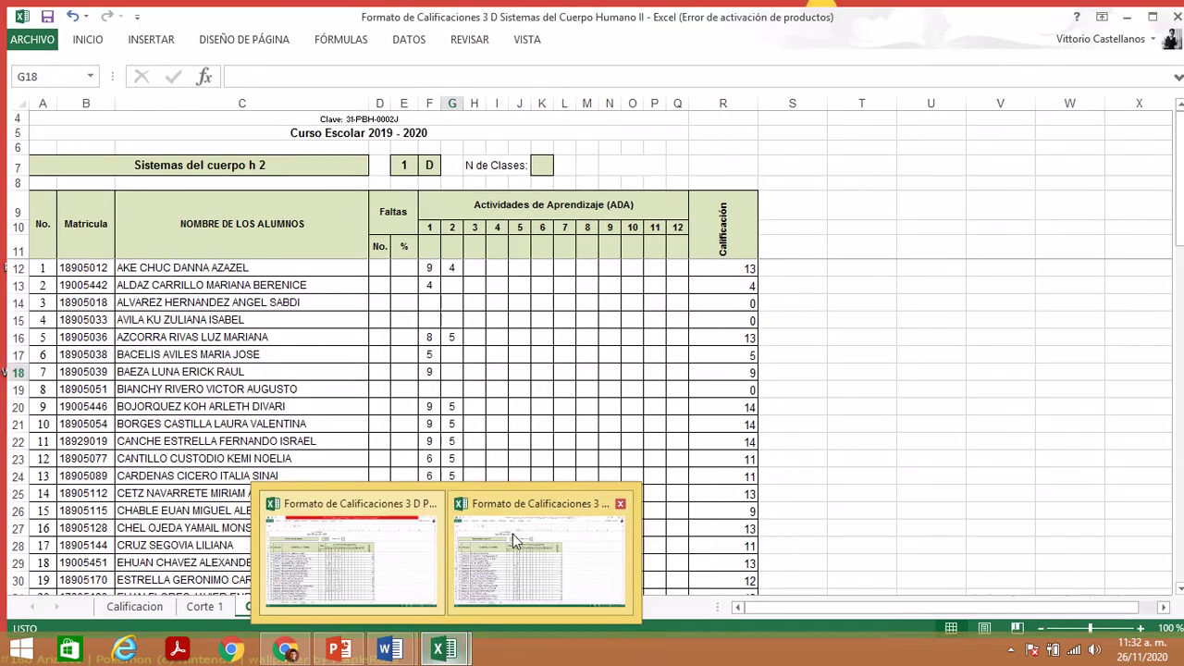
pyautogui.click(512, 534)
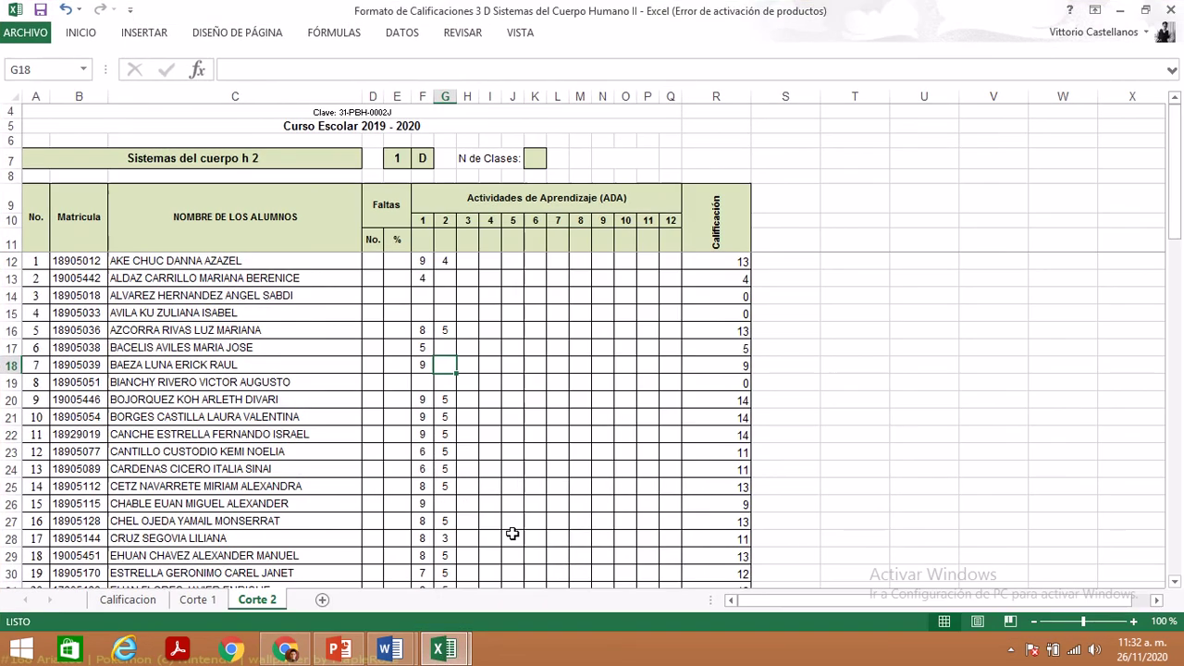
pyautogui.click(467, 262)
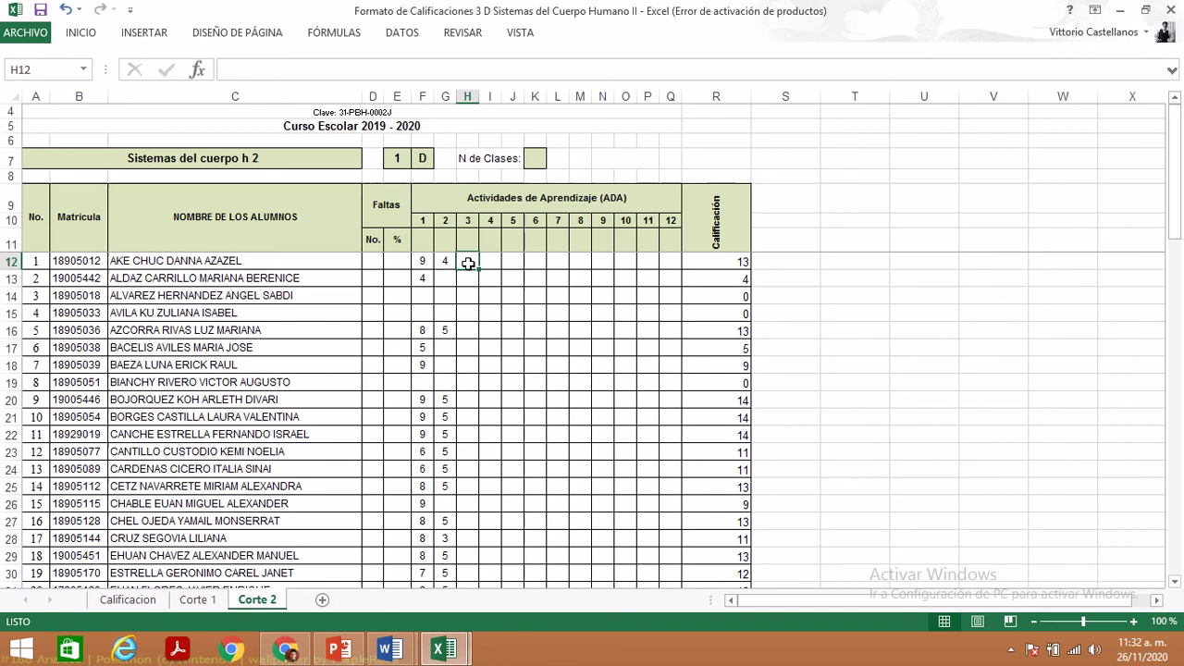
# - Open the recent workbook sist. del cuerpo humano 2 to view group D's test results
pyautogui.click(389, 650)
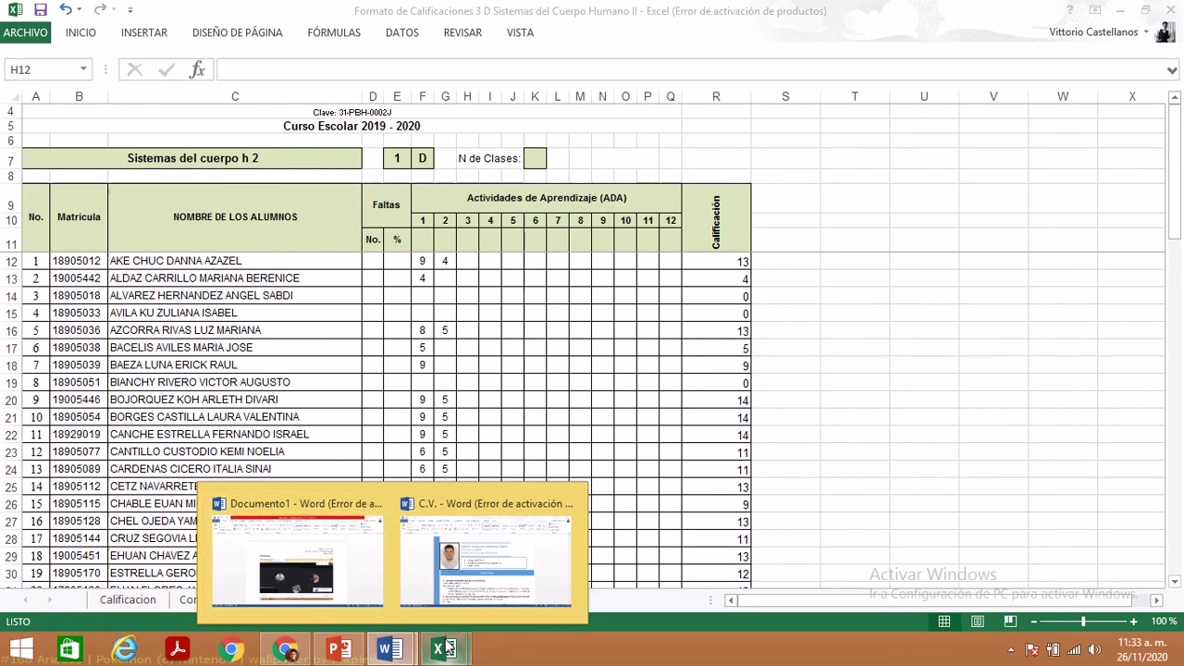
pyautogui.moveTo(441, 648)
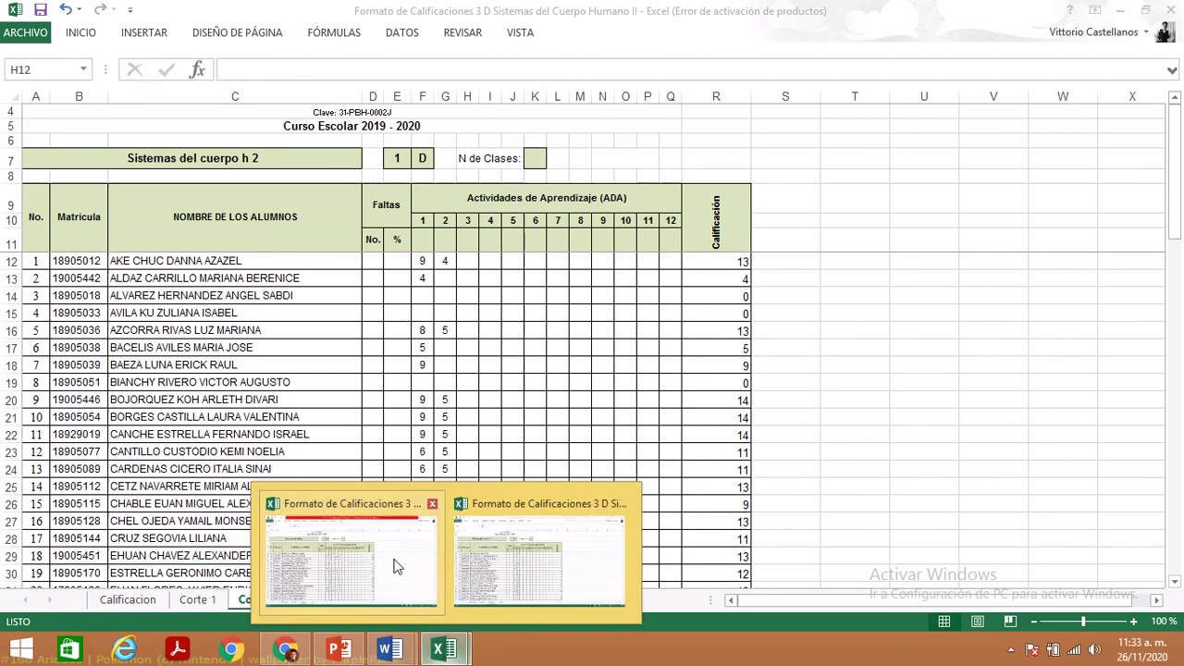
pyautogui.moveTo(422, 566)
pyautogui.click(467, 513)
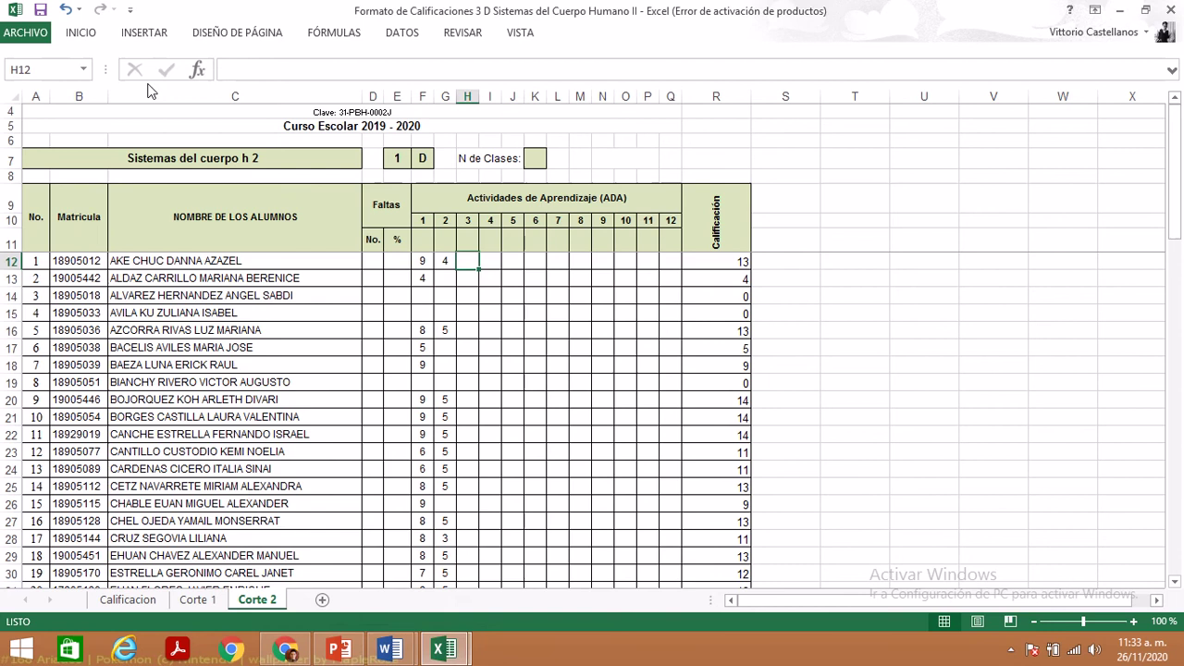
pyautogui.click(25, 32)
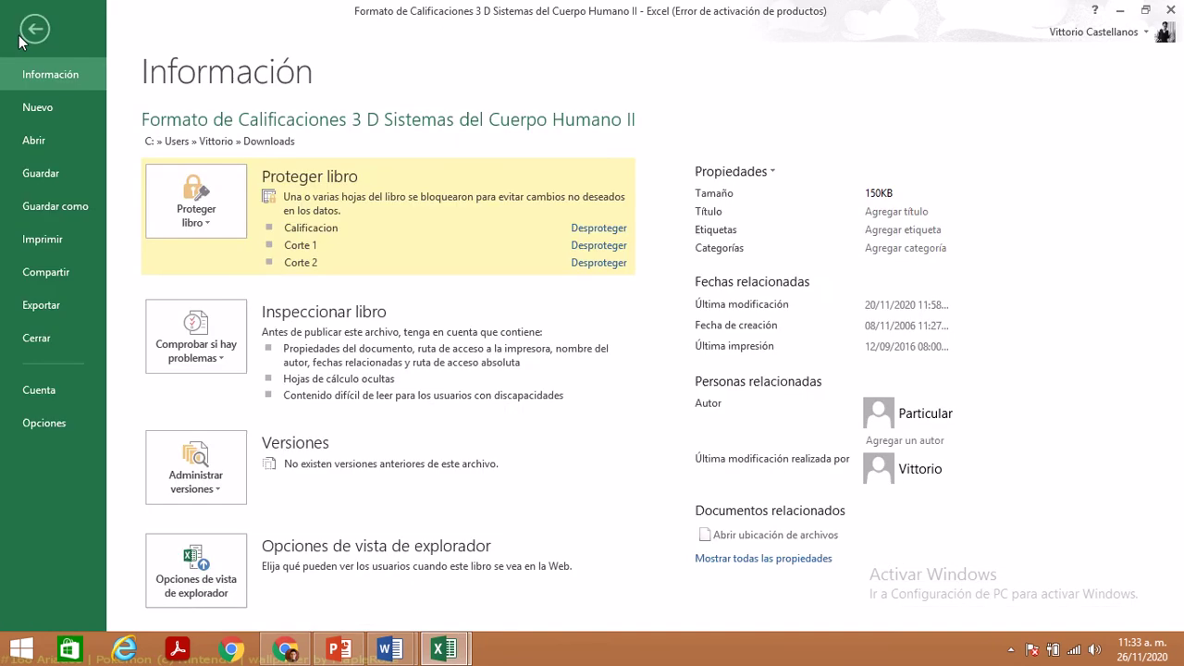
pyautogui.click(65, 136)
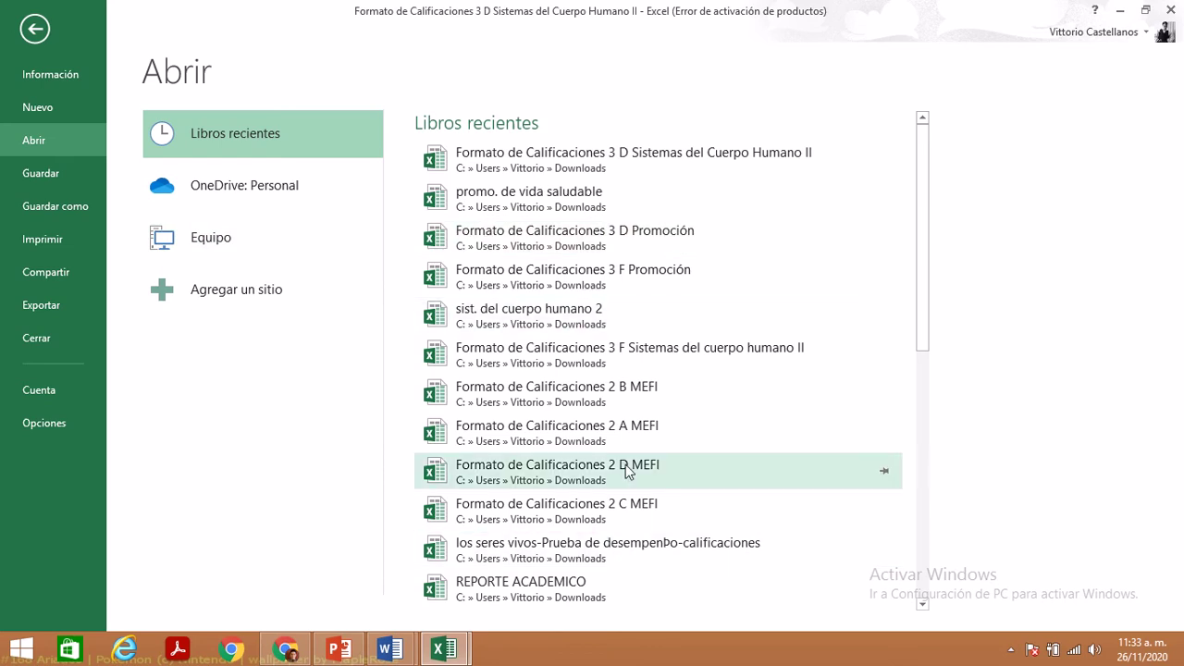
pyautogui.click(577, 315)
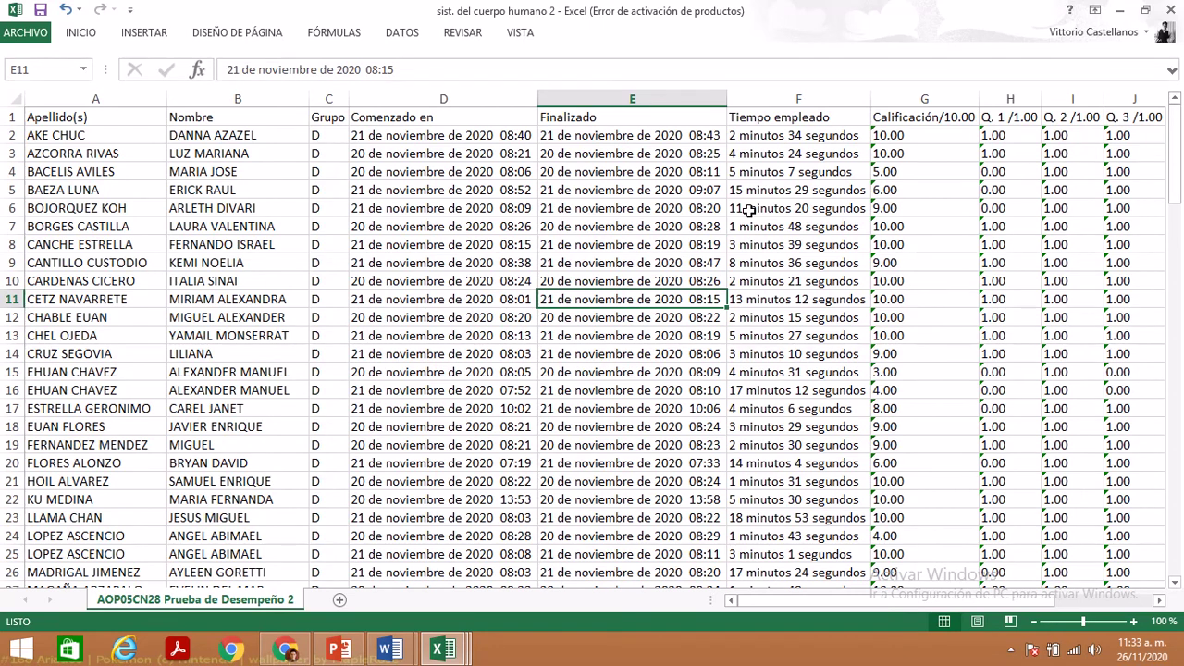
pyautogui.moveTo(445, 655)
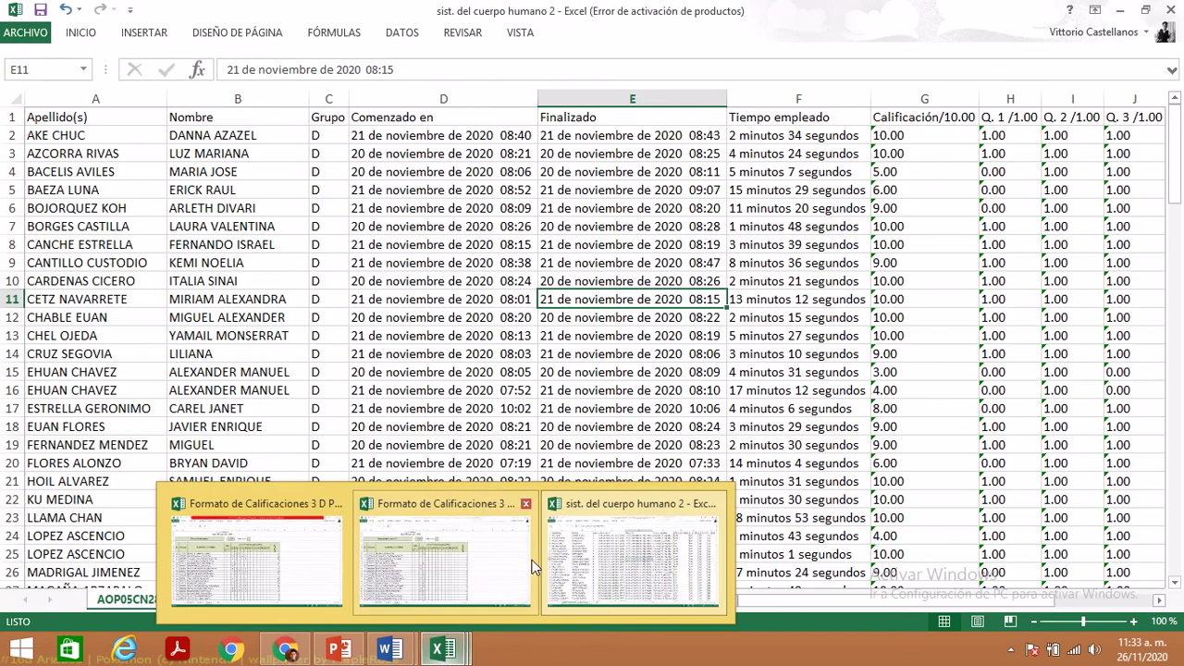
pyautogui.click(585, 556)
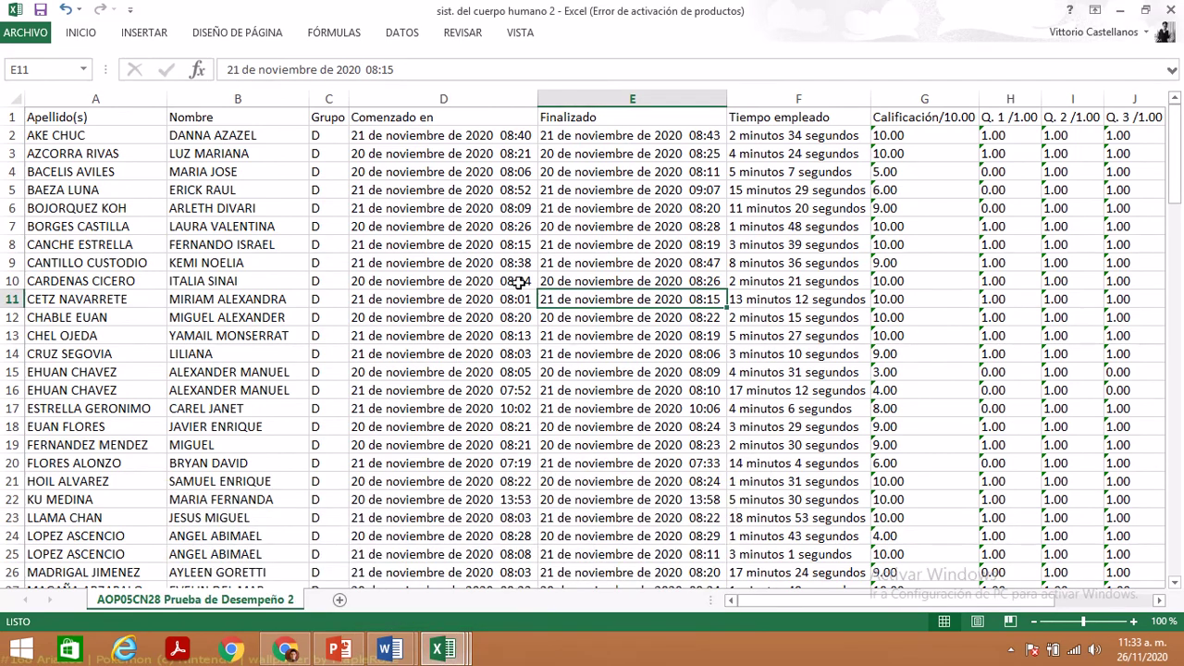
# - Return to the Sistemas del Cuerpo Humano II gradebook and enter 5, 5 and 3 as student No. 1's ADA 3, 4 and 5 grades
pyautogui.moveTo(455, 657)
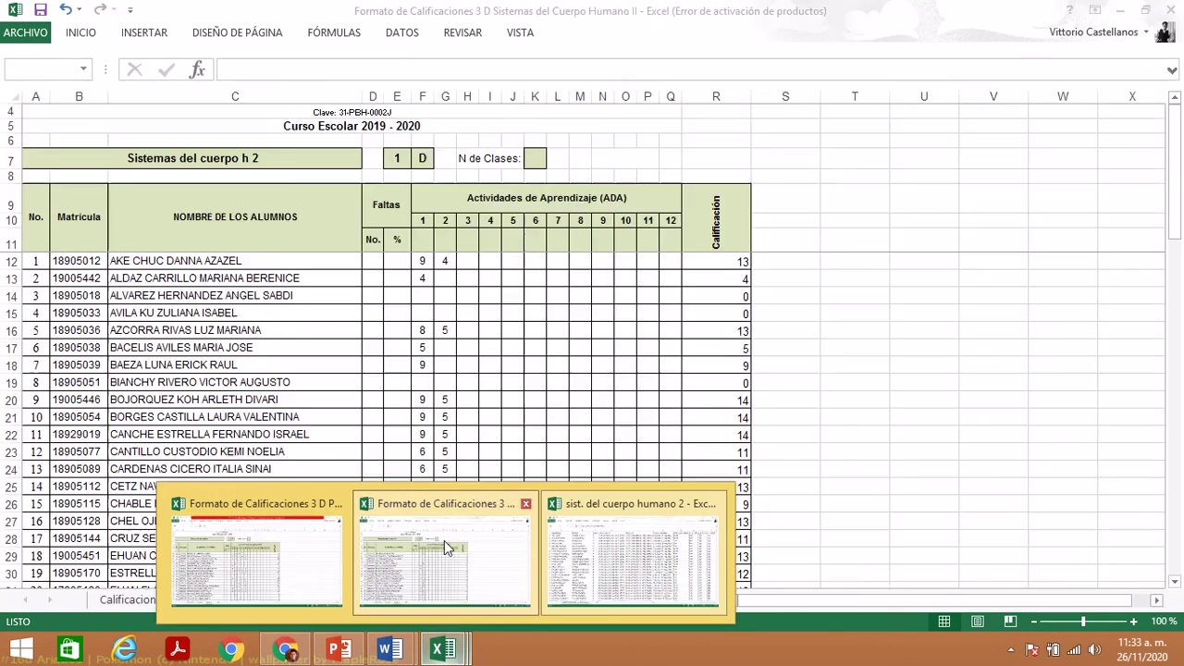
pyautogui.click(444, 540)
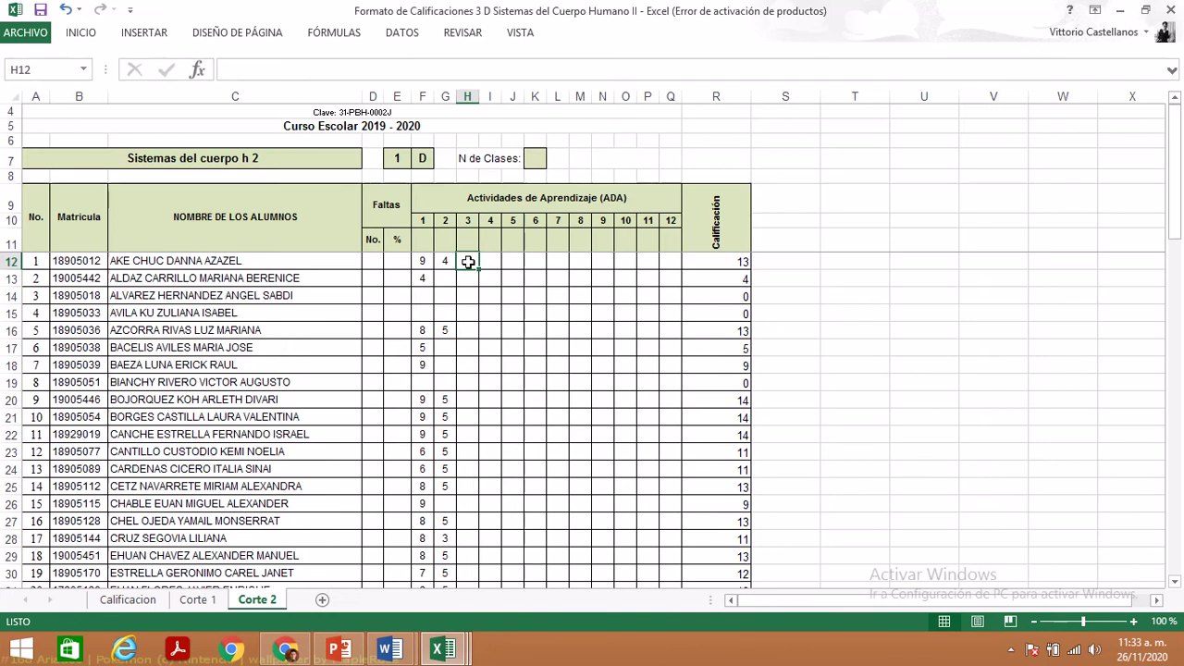
pyautogui.write('5')
pyautogui.press('Tab')
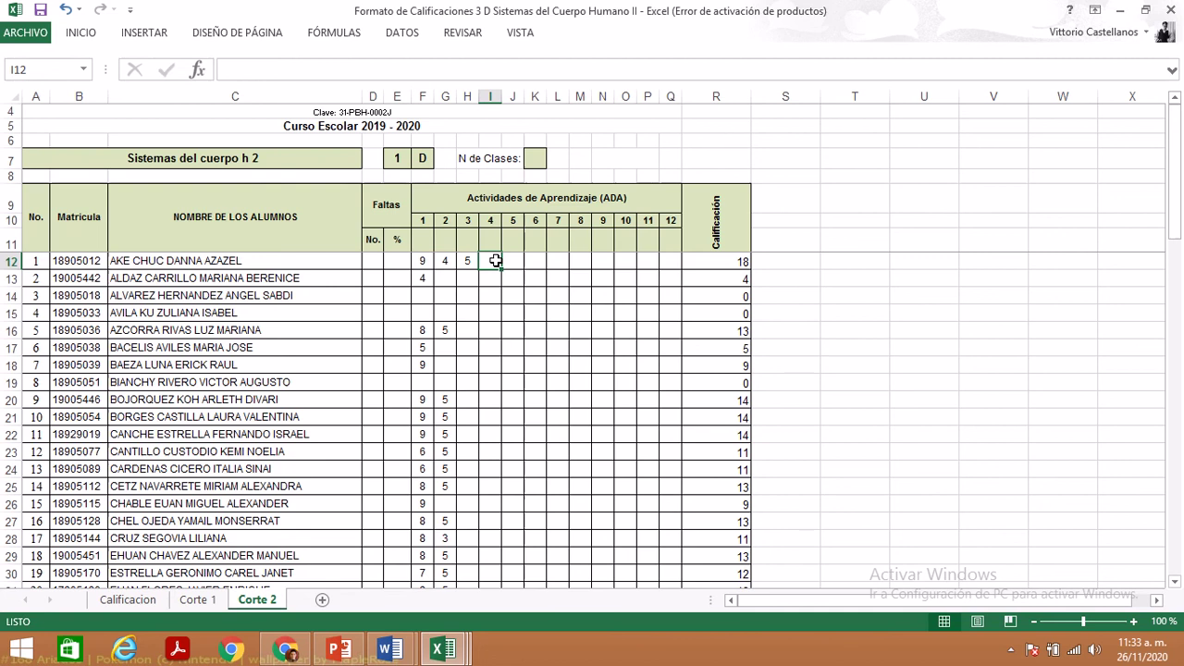
pyautogui.write('5')
pyautogui.press('Tab')
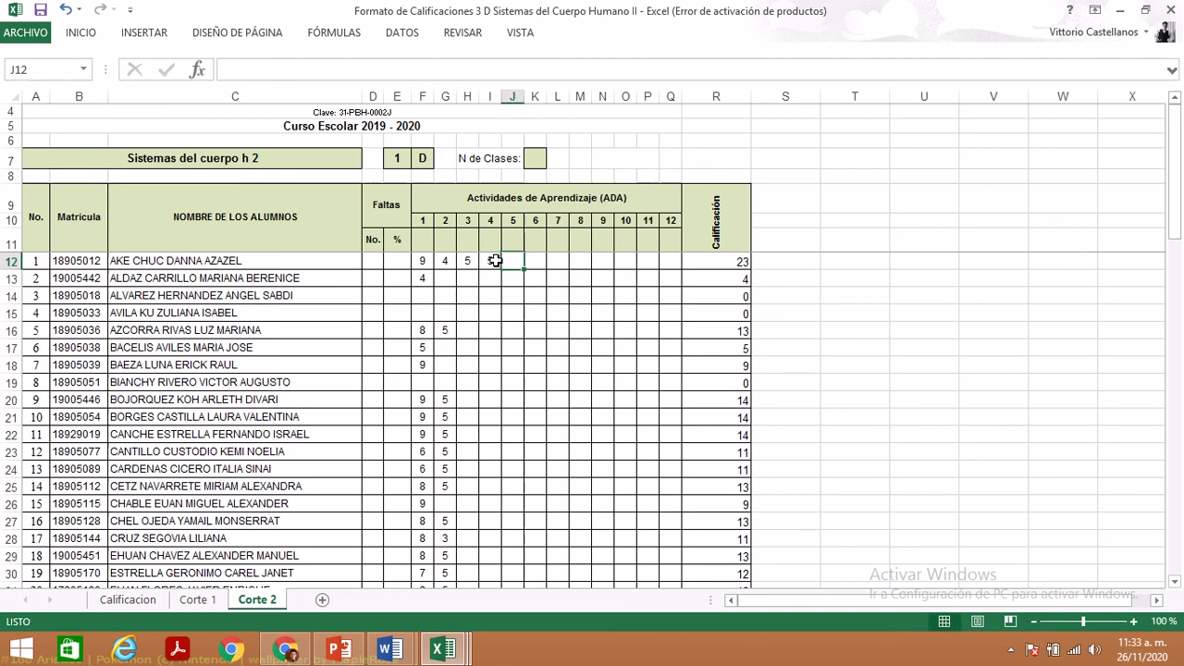
pyautogui.write('3')
pyautogui.press('Return')
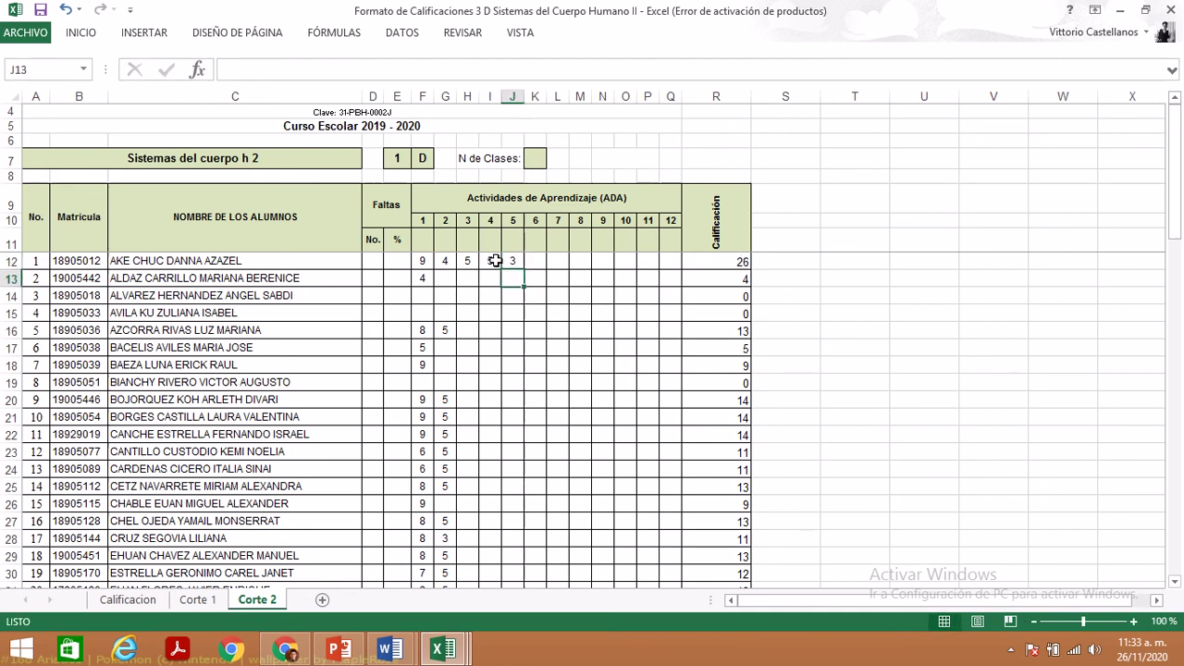
# - Review the ADA grades of students No. 1 and 2, and re-enter 3 as student No. 1's ADA 5 grade
pyautogui.press('Left')
pyautogui.press('Up')
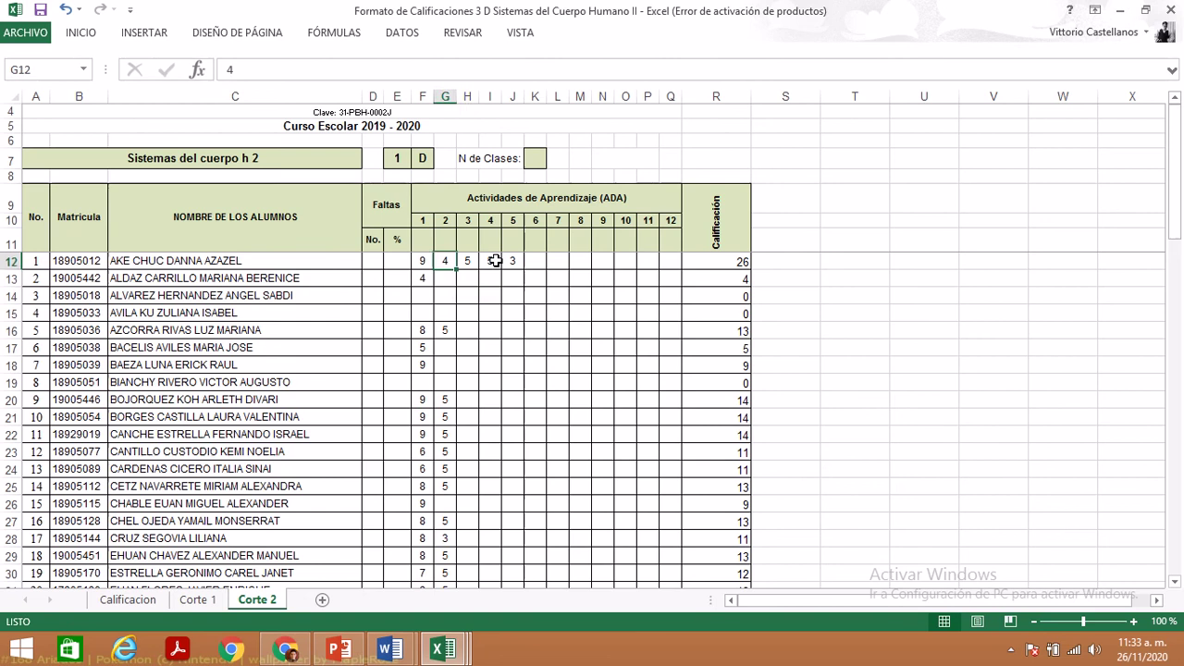
pyautogui.press('Right')
pyautogui.press('Right')
pyautogui.press('Right')
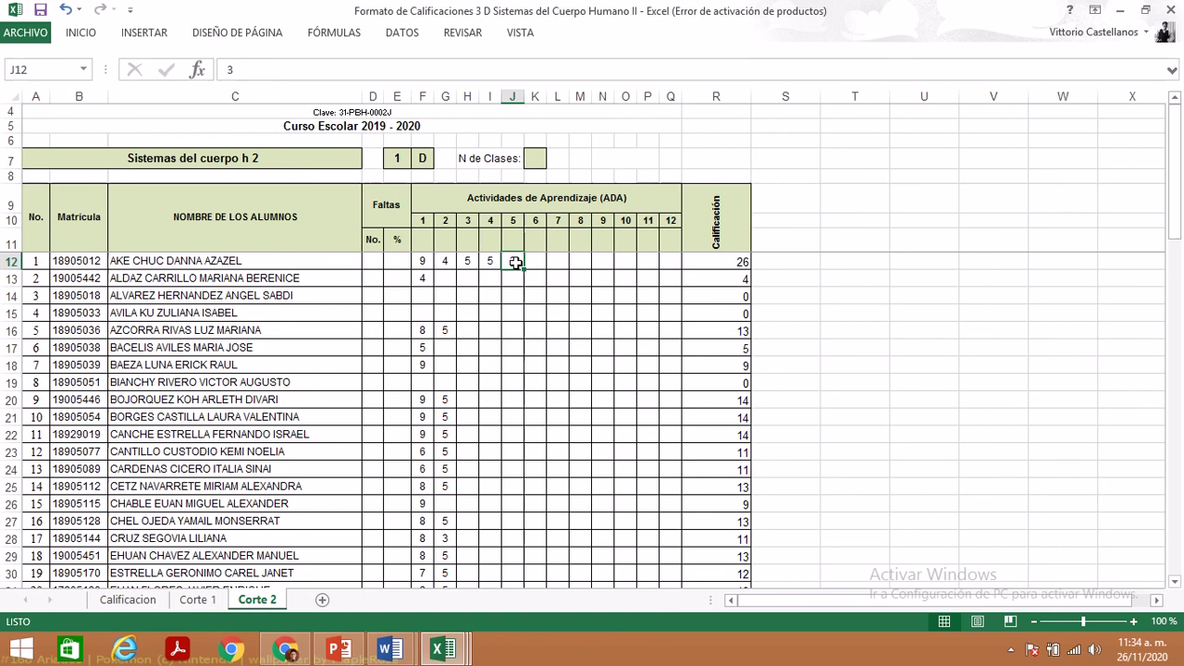
pyautogui.press('Down')
pyautogui.press('Left')
pyautogui.press('Left')
pyautogui.press('Left')
pyautogui.press('Left')
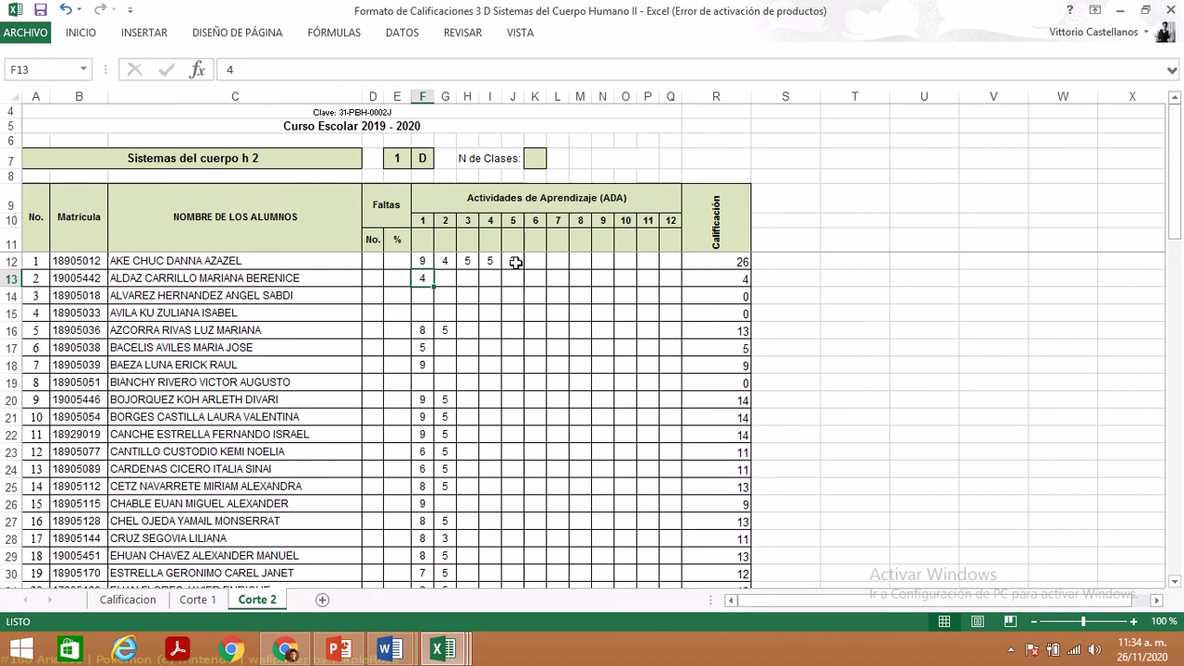
pyautogui.press('Up')
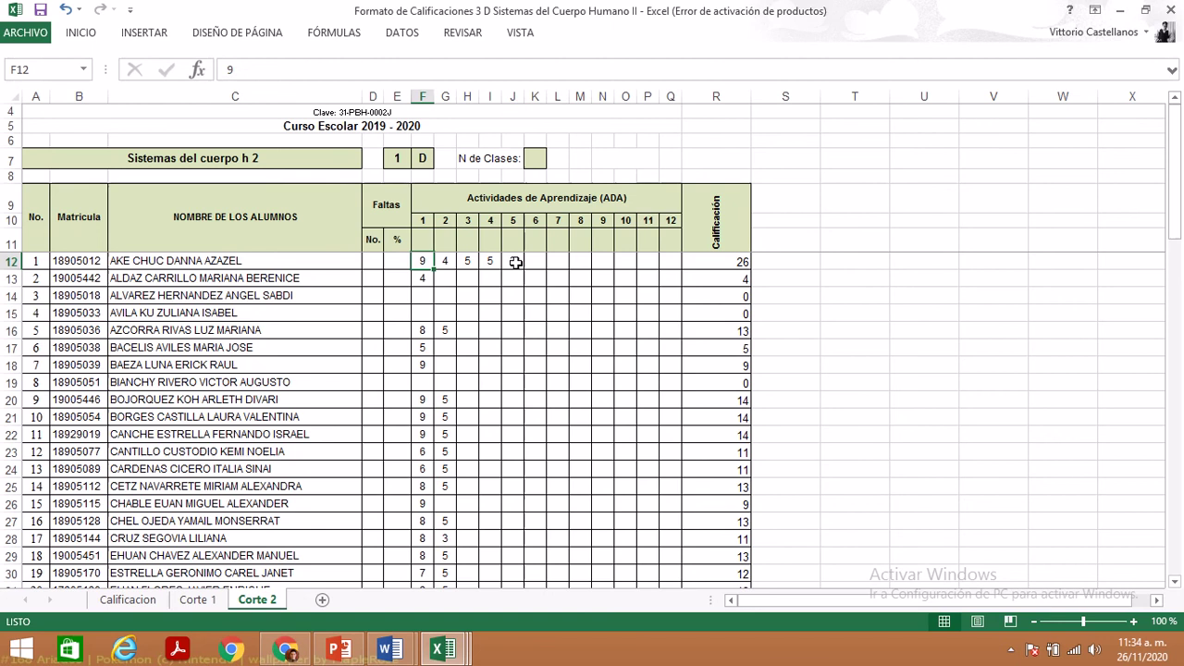
pyautogui.click(515, 263)
pyautogui.write('3')
# - Select student No. 5's ADA 3 cell, check the results in sist. del cuerpo humano 2, and return to the gradebook
pyautogui.click(468, 334)
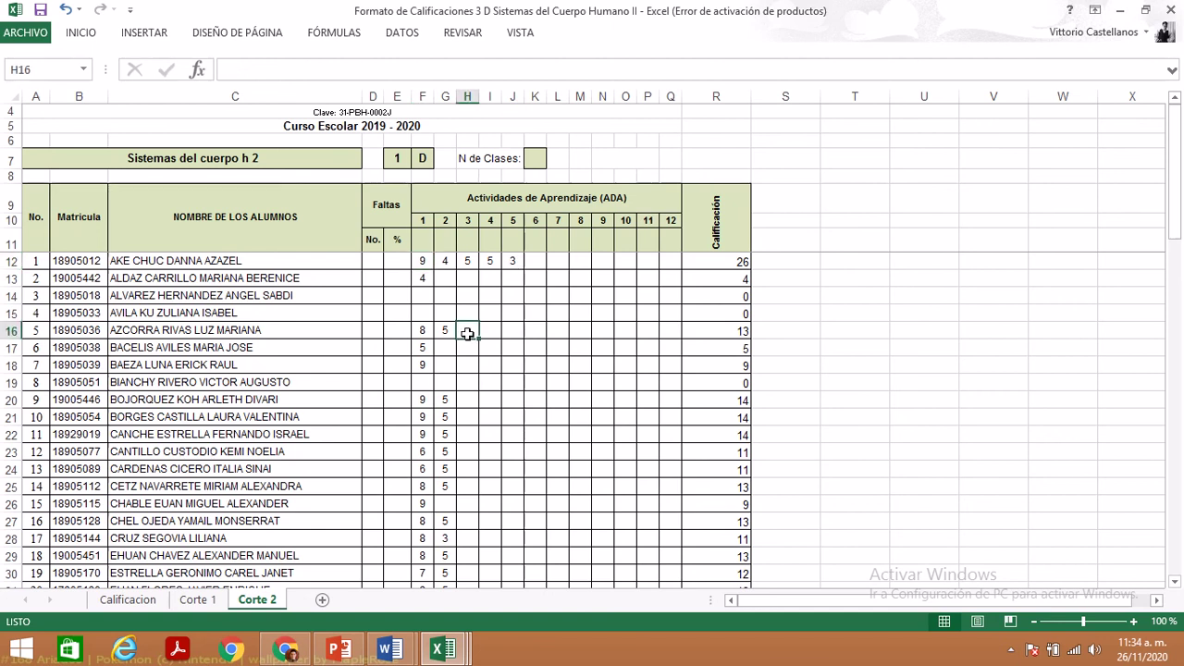
pyautogui.click(494, 330)
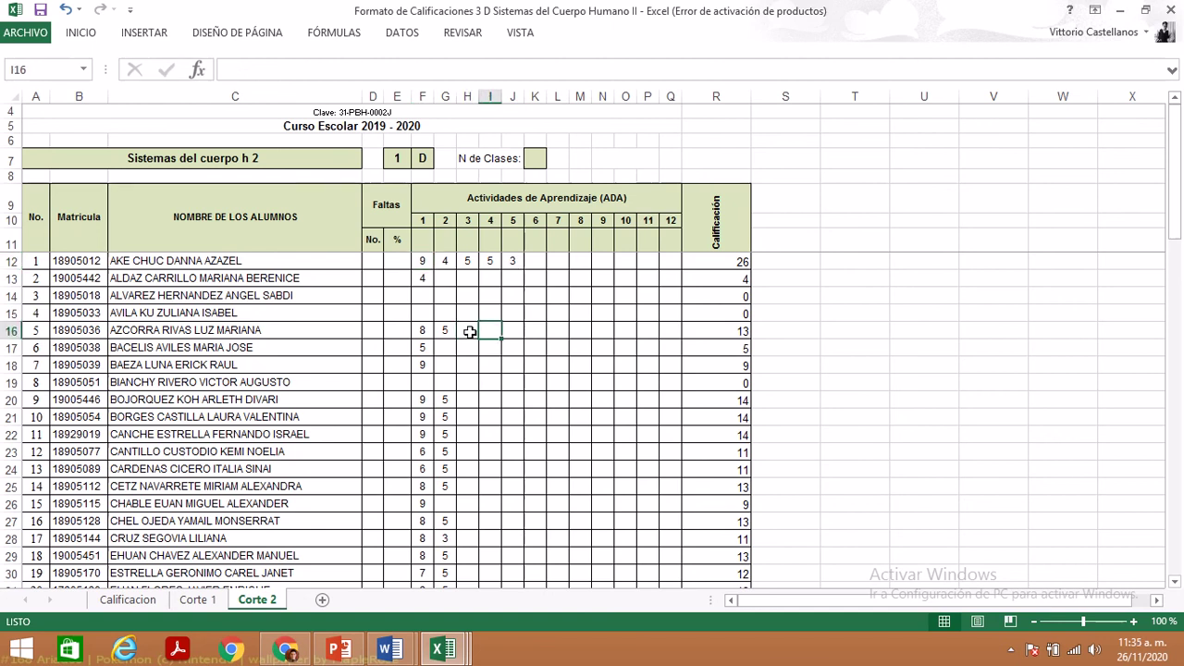
pyautogui.click(470, 333)
pyautogui.click(442, 650)
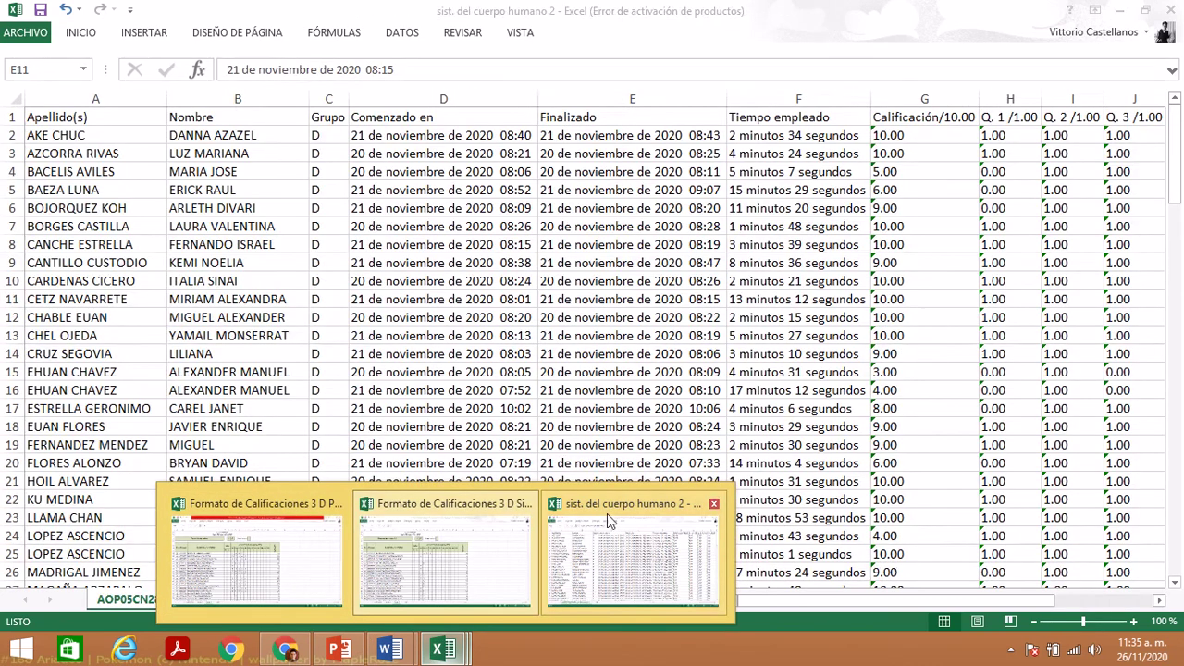
pyautogui.click(607, 513)
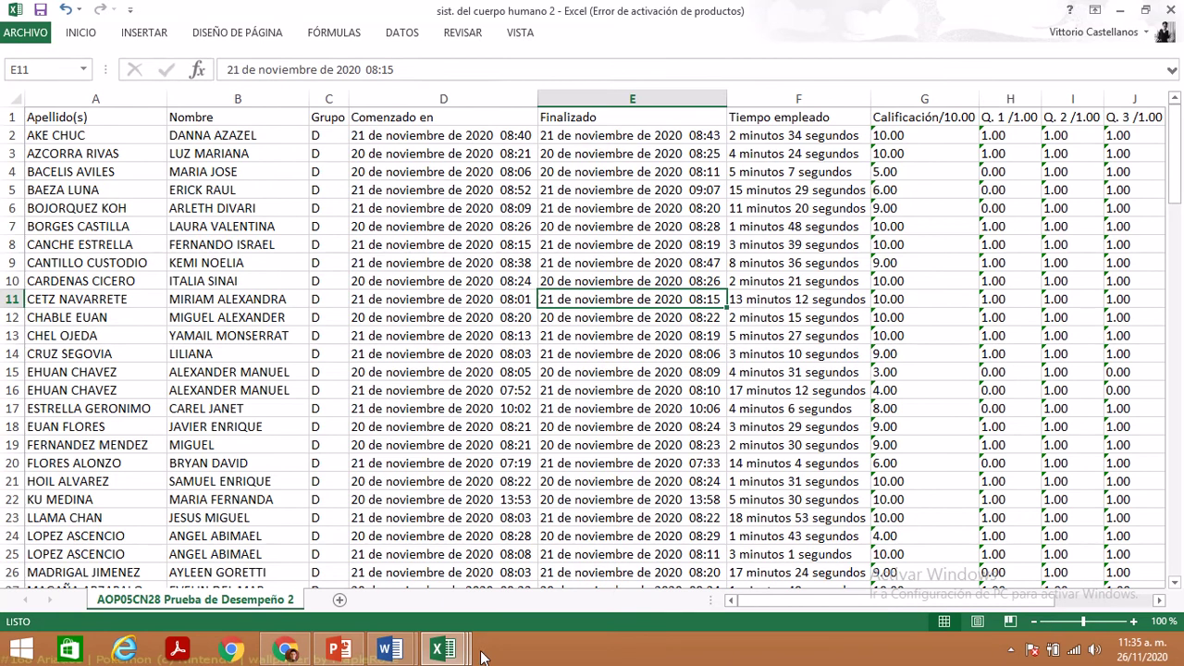
pyautogui.moveTo(465, 657)
pyautogui.click(481, 541)
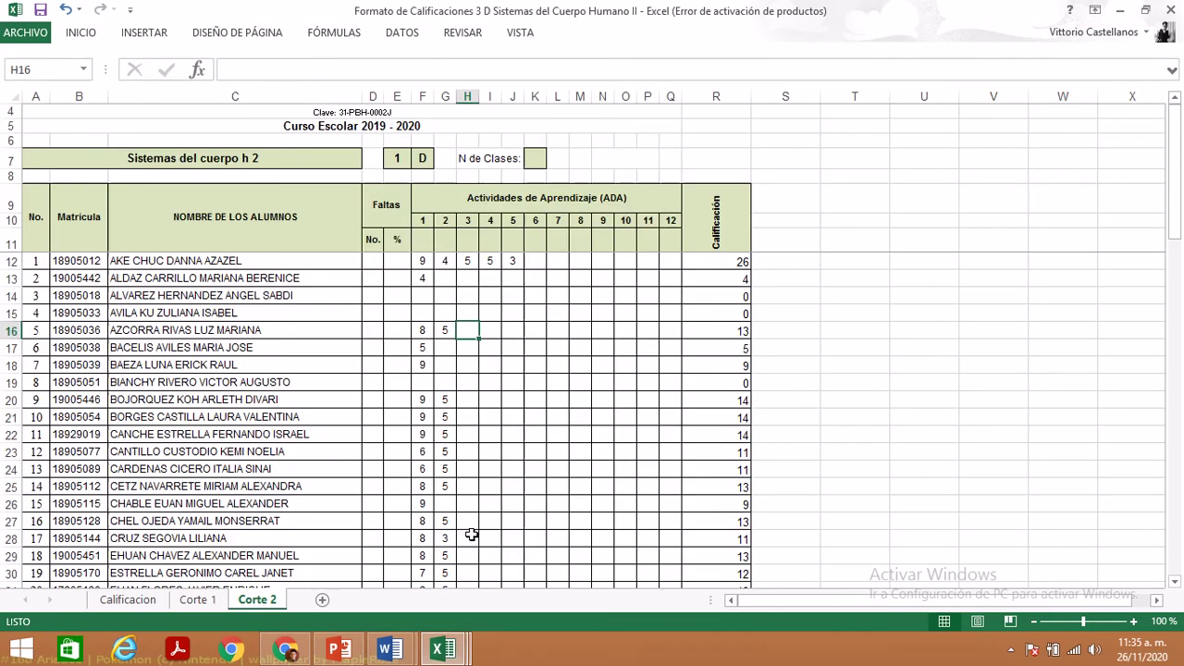
# - Enter 5 as student No. 5's grade in each of ADA 3, ADA 4 and ADA 5
pyautogui.write('5')
pyautogui.press('Tab')
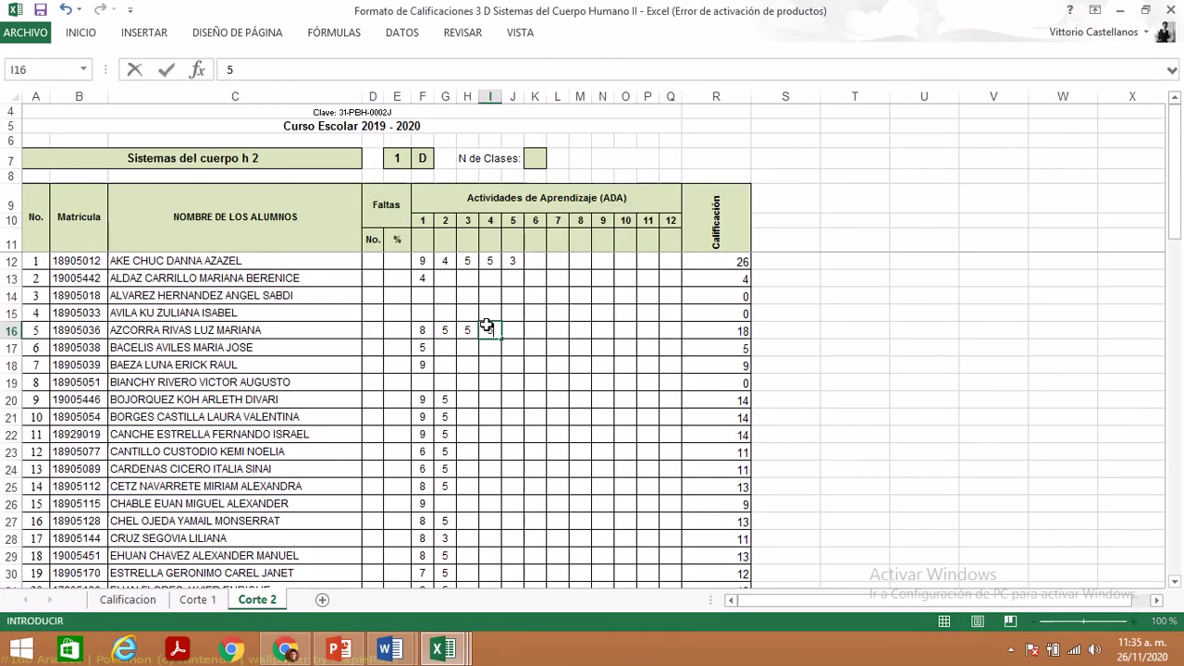
pyautogui.write('5')
pyautogui.press('Tab')
pyautogui.write('5')
pyautogui.press('Return')
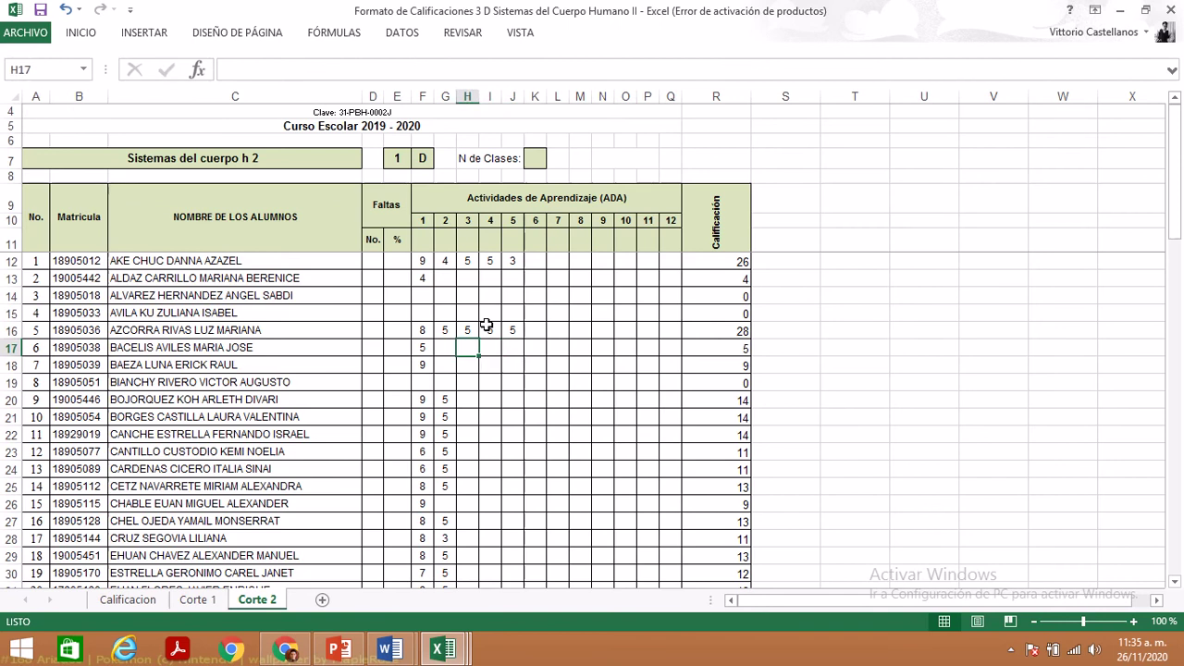
# - Check student No. 5's first ADA grades and go to student No. 6's empty ADA 2 cell
pyautogui.press('Up')
pyautogui.press('Left')
pyautogui.press('Left')
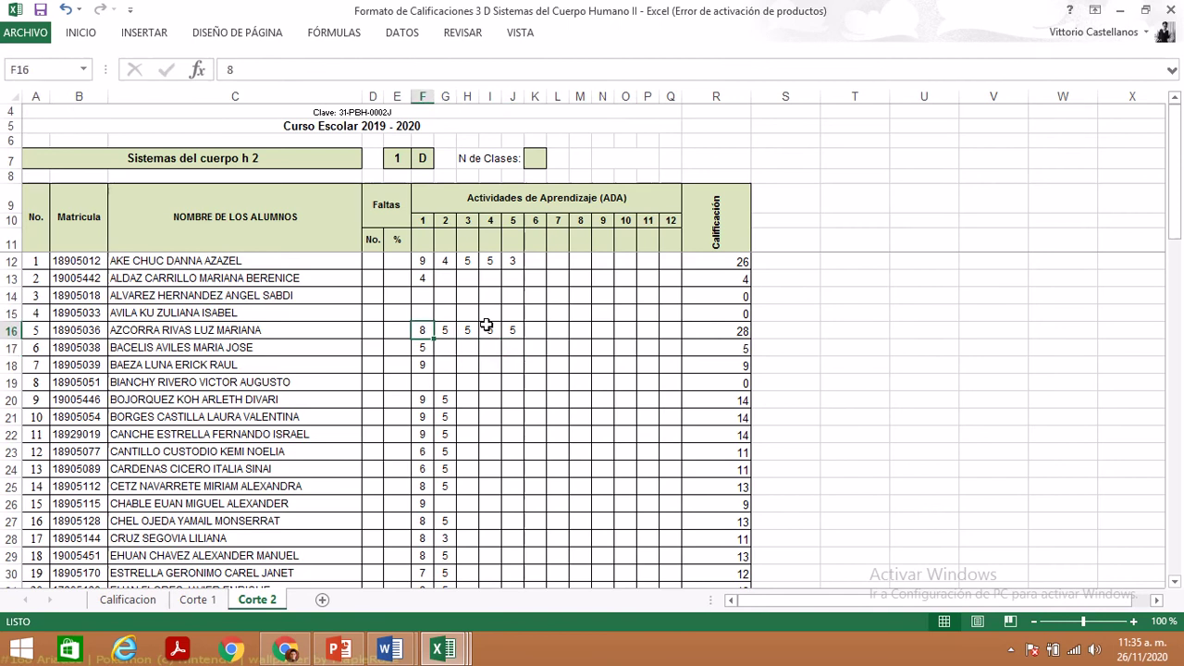
pyautogui.press('Right')
pyautogui.press('Down')
pyautogui.press('Right')
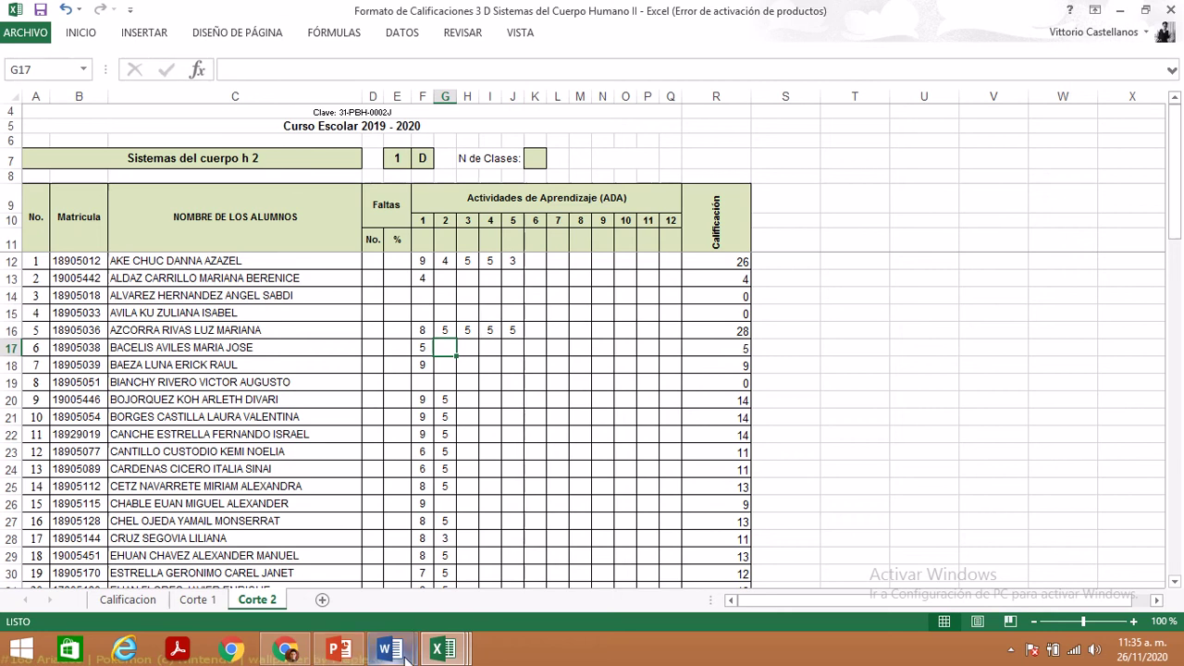
# - Switch to Google Classroom in the browser and open the Sistemas del Cuerpo Humano II class of group 3 D
pyautogui.moveTo(360, 637)
pyautogui.click(285, 647)
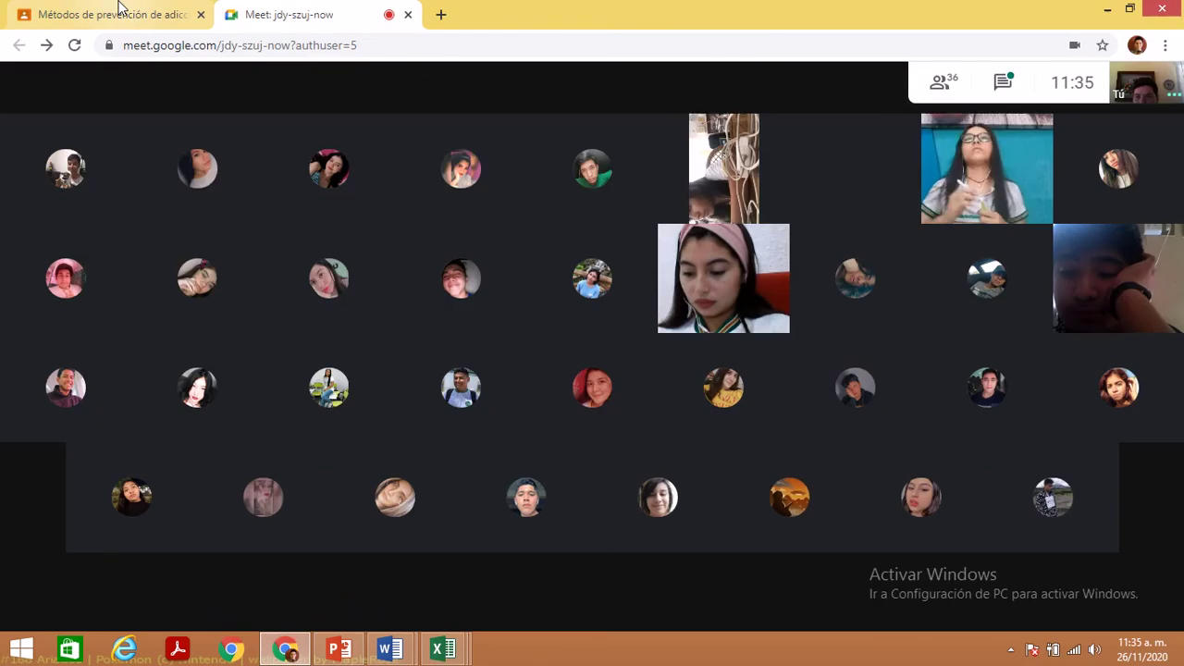
pyautogui.click(118, 11)
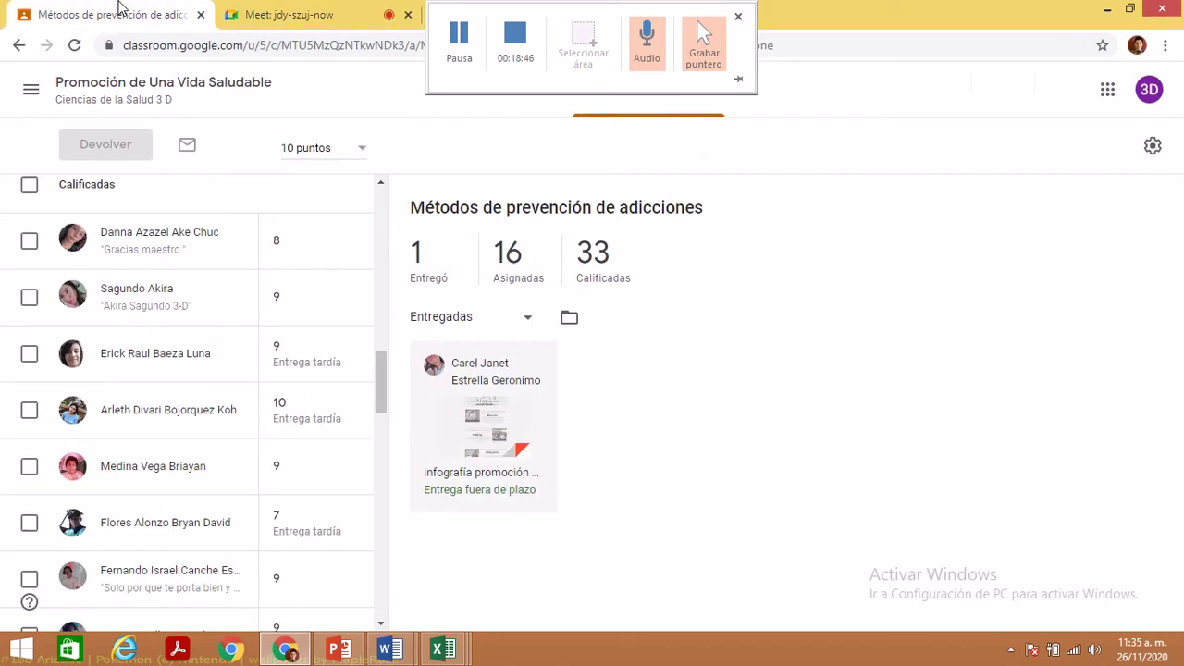
pyautogui.click(18, 45)
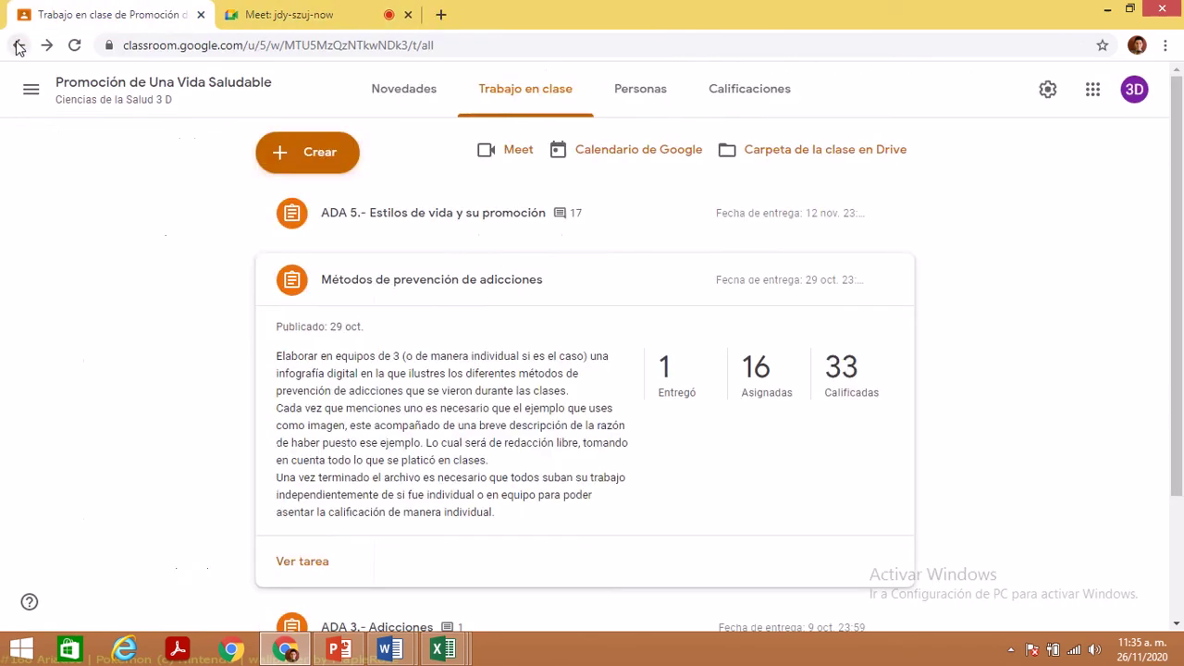
pyautogui.click(29, 91)
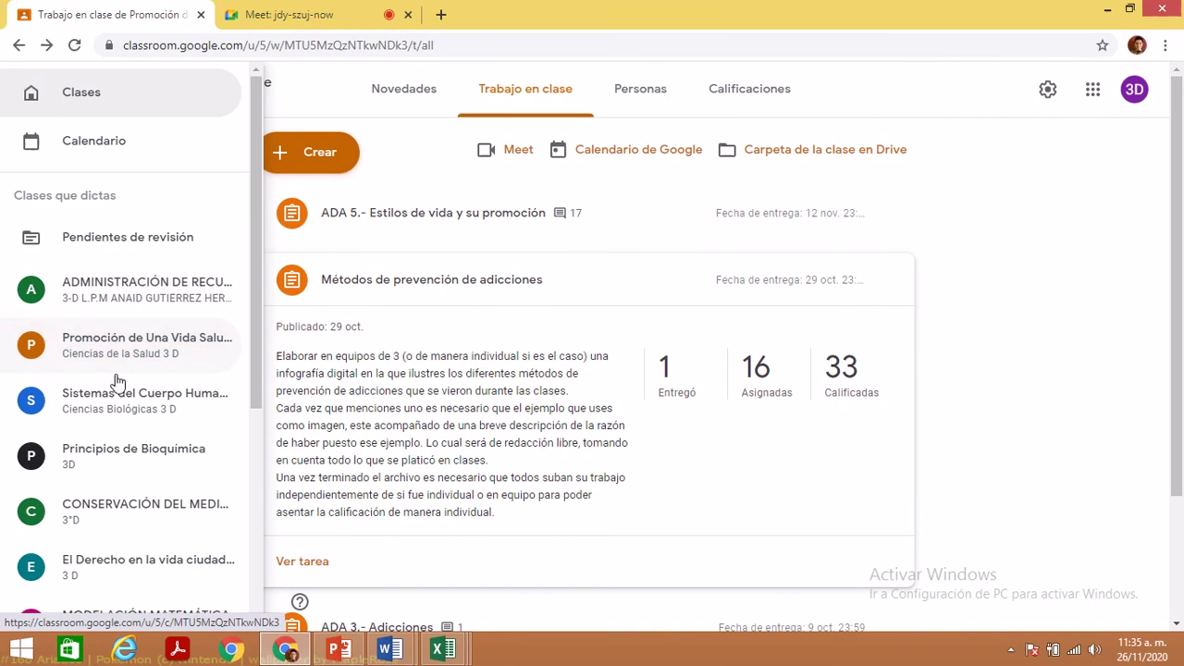
pyautogui.click(125, 404)
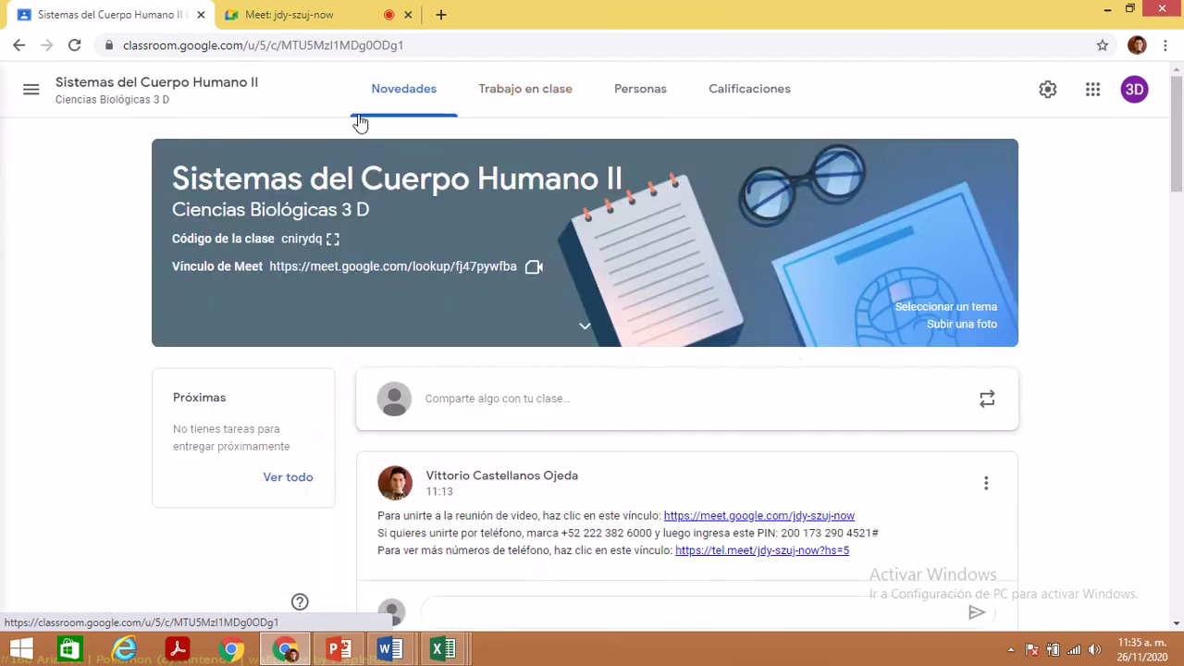
# - Open the submitted student work for the ADA 5.- Sistema Urinario assignment
pyautogui.click(507, 98)
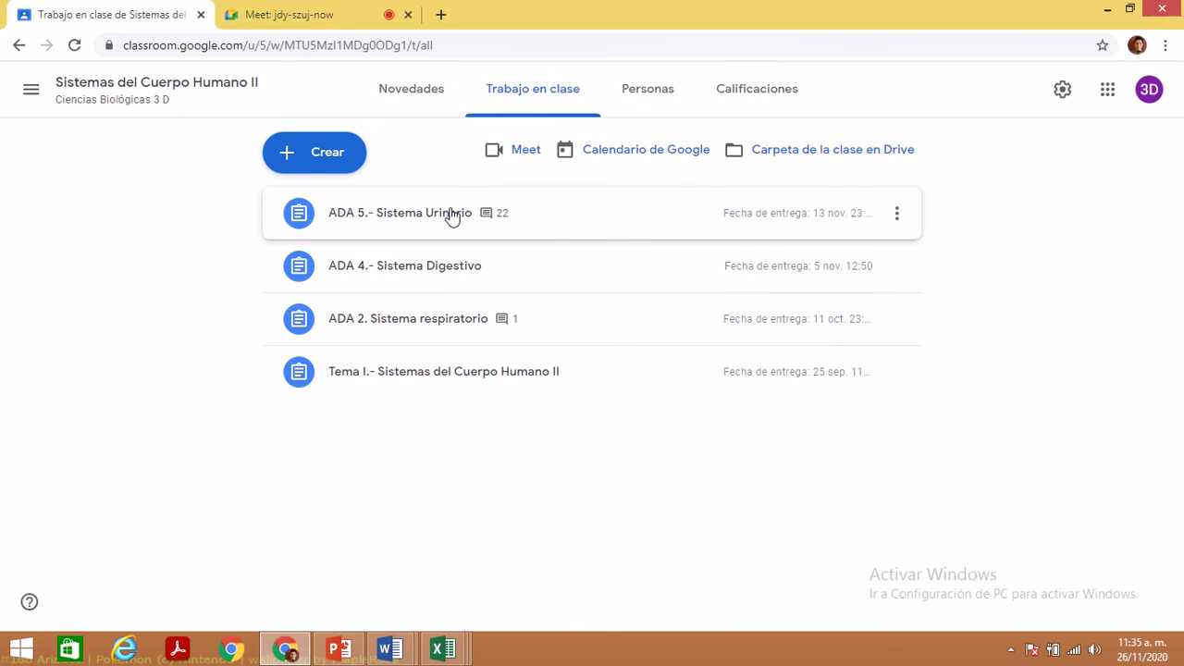
pyautogui.click(453, 215)
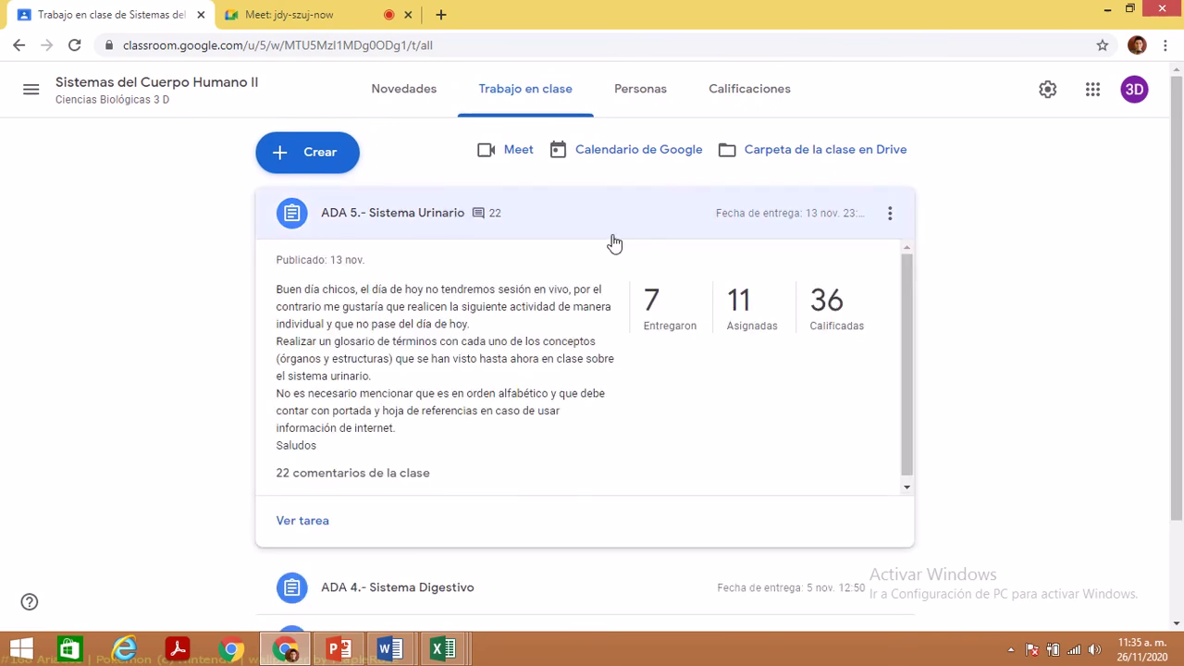
pyautogui.click(662, 294)
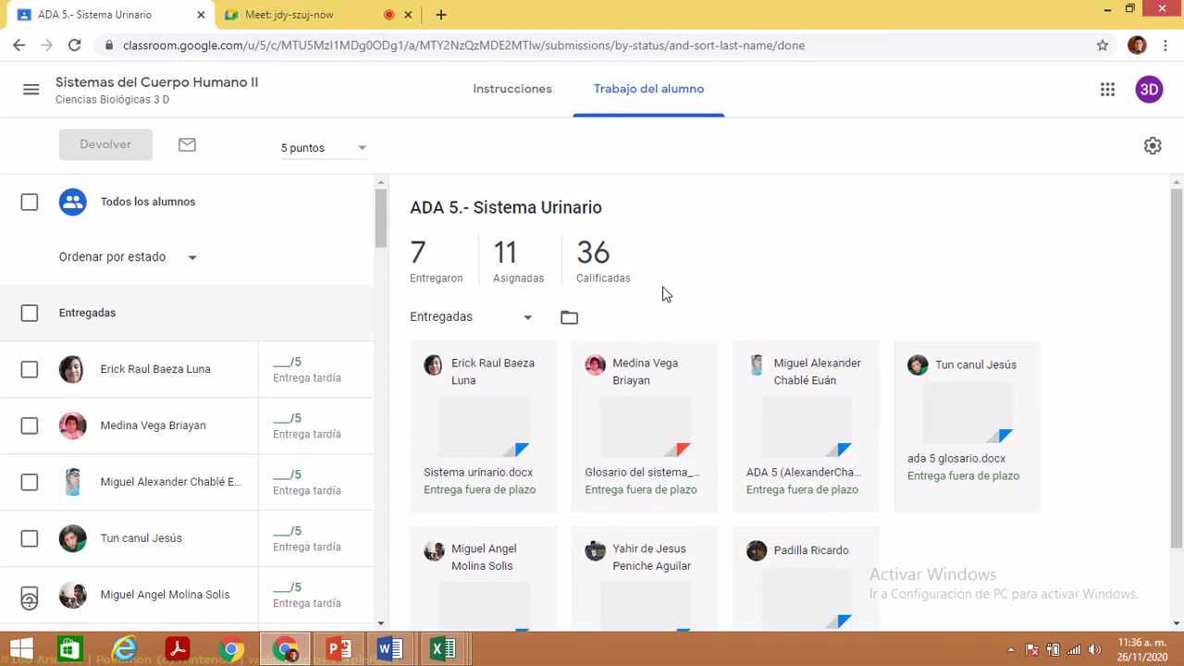
# - Select student No. 7's ADA 2 cell in the Excel gradebook and return to the ADA 5 submissions in Classroom
pyautogui.click(1107, 9)
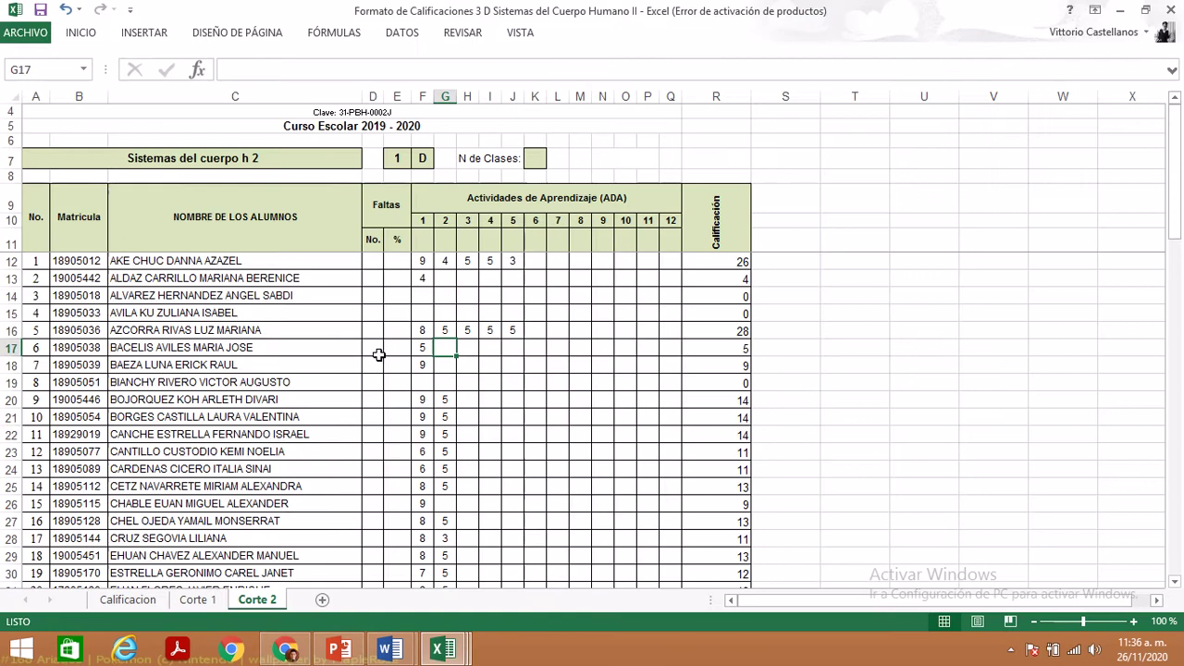
pyautogui.click(450, 365)
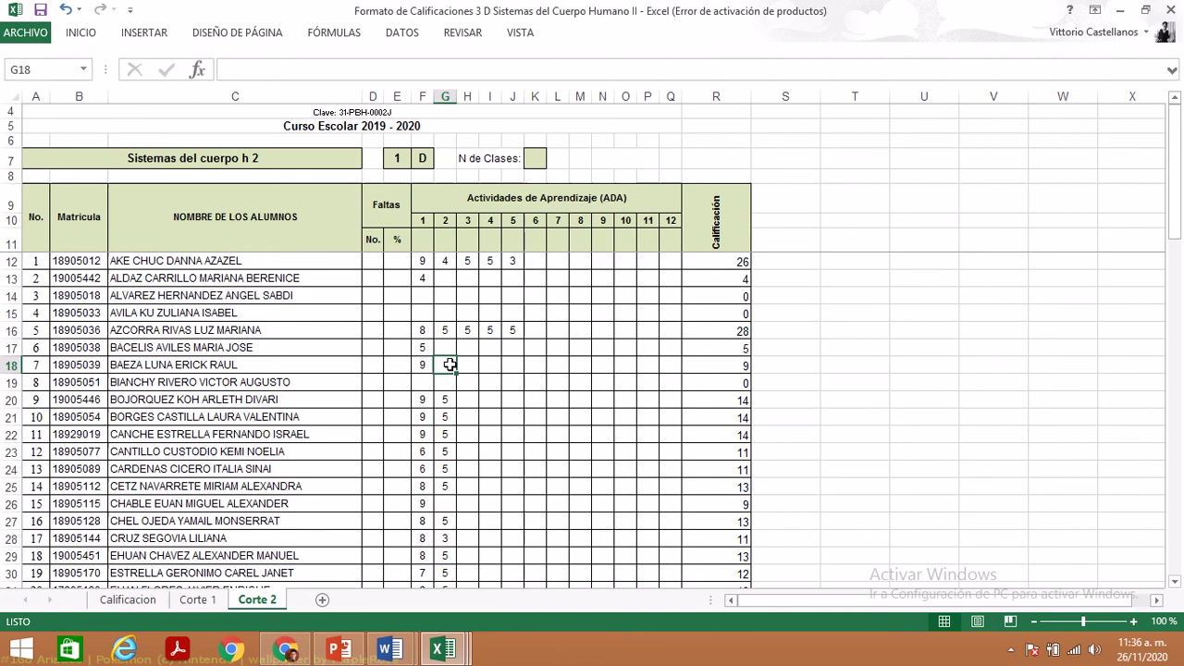
pyautogui.click(286, 648)
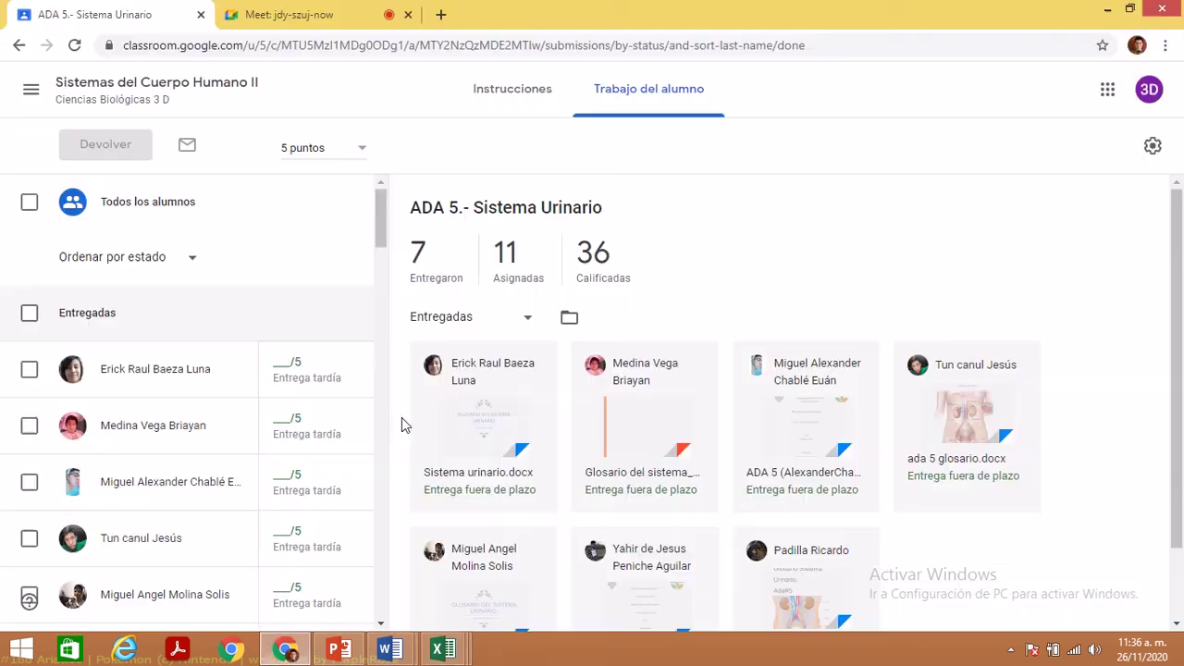
# - Open student No. 7's Sistema urinario.docx submission and read through its pages
pyautogui.click(485, 432)
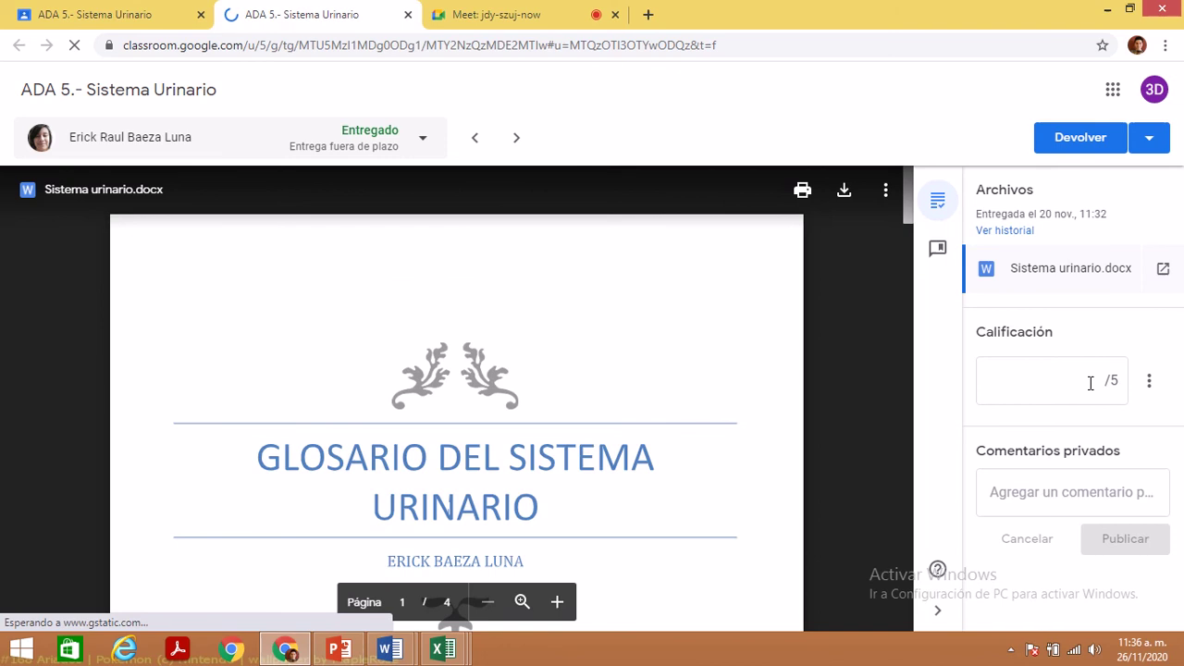
pyautogui.click(1091, 383)
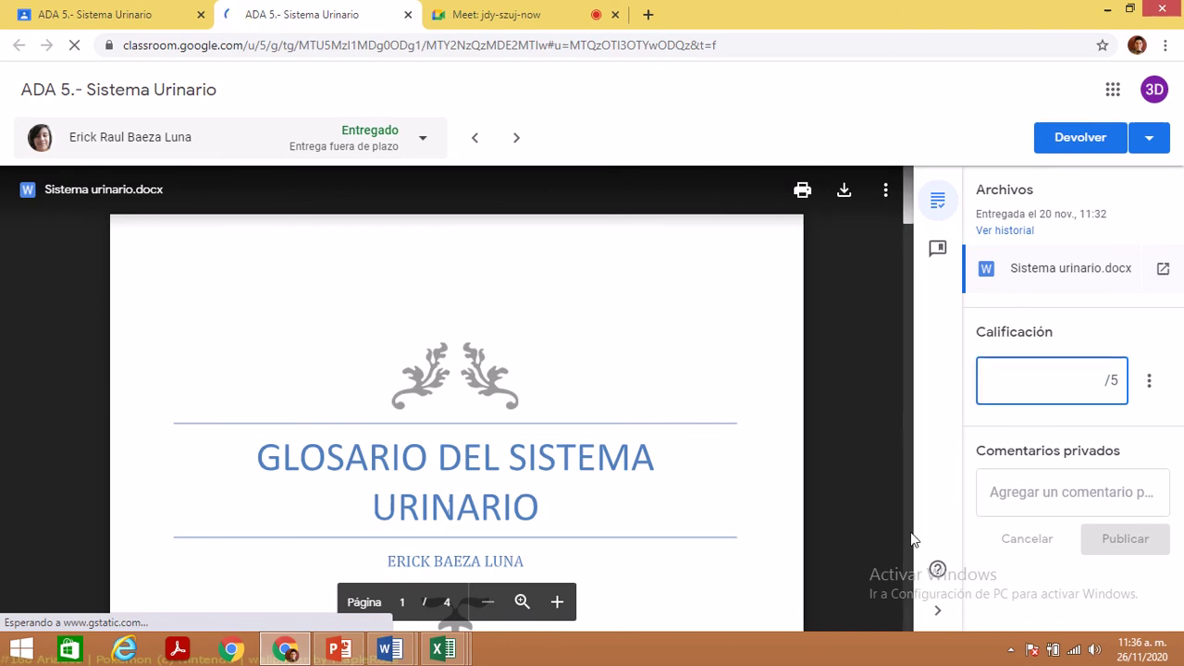
pyautogui.click(911, 540)
pyautogui.click(911, 539)
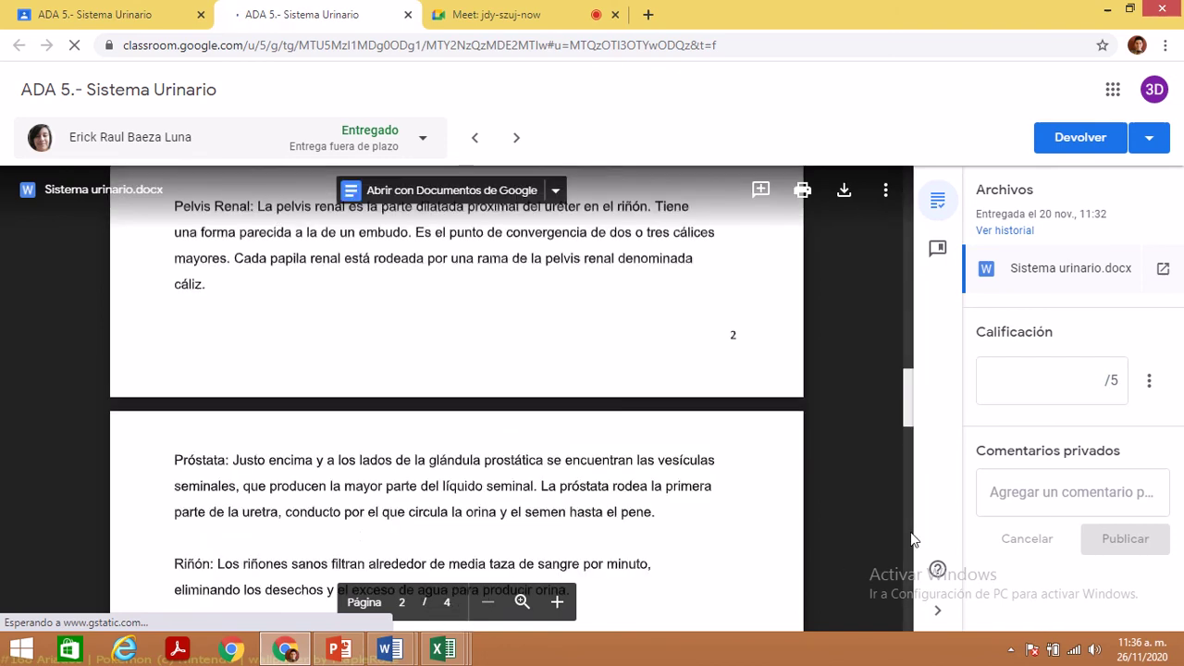
pyautogui.click(911, 539)
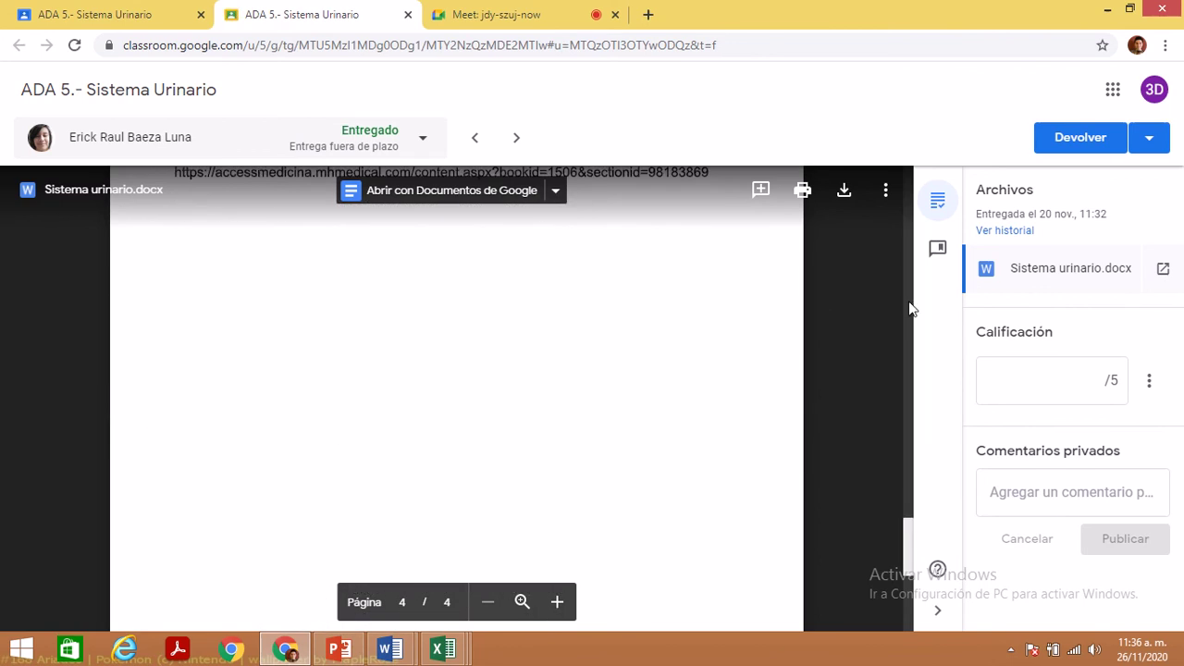
pyautogui.click(1096, 376)
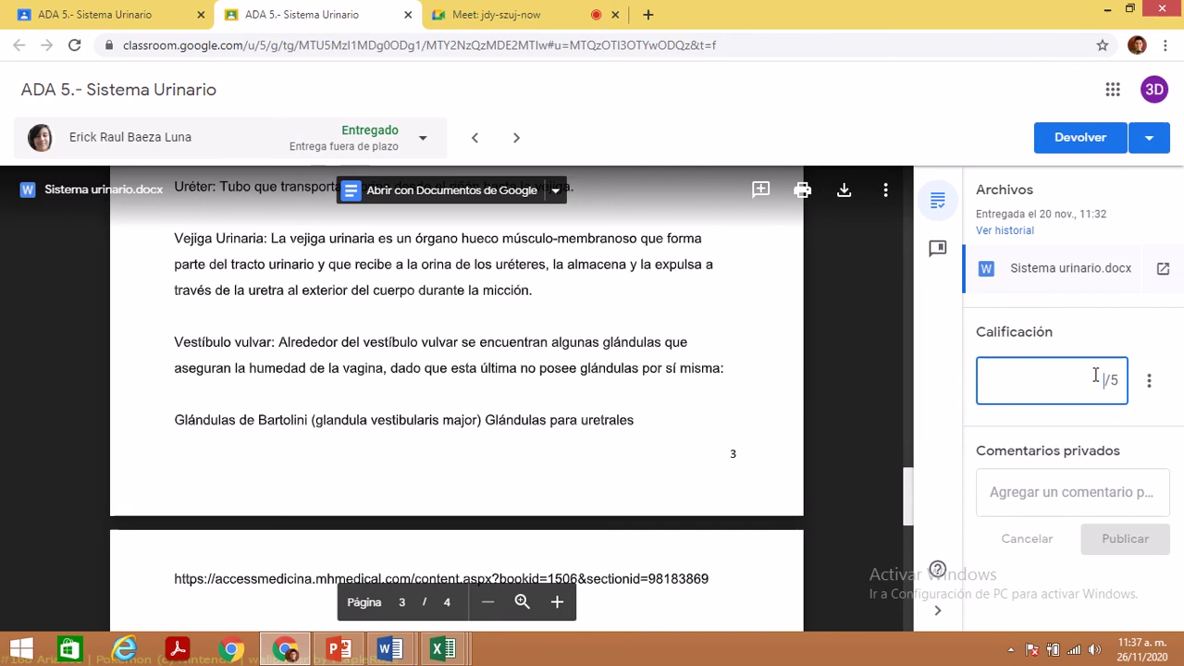
pyautogui.click(911, 220)
pyautogui.click(911, 220)
pyautogui.click(911, 221)
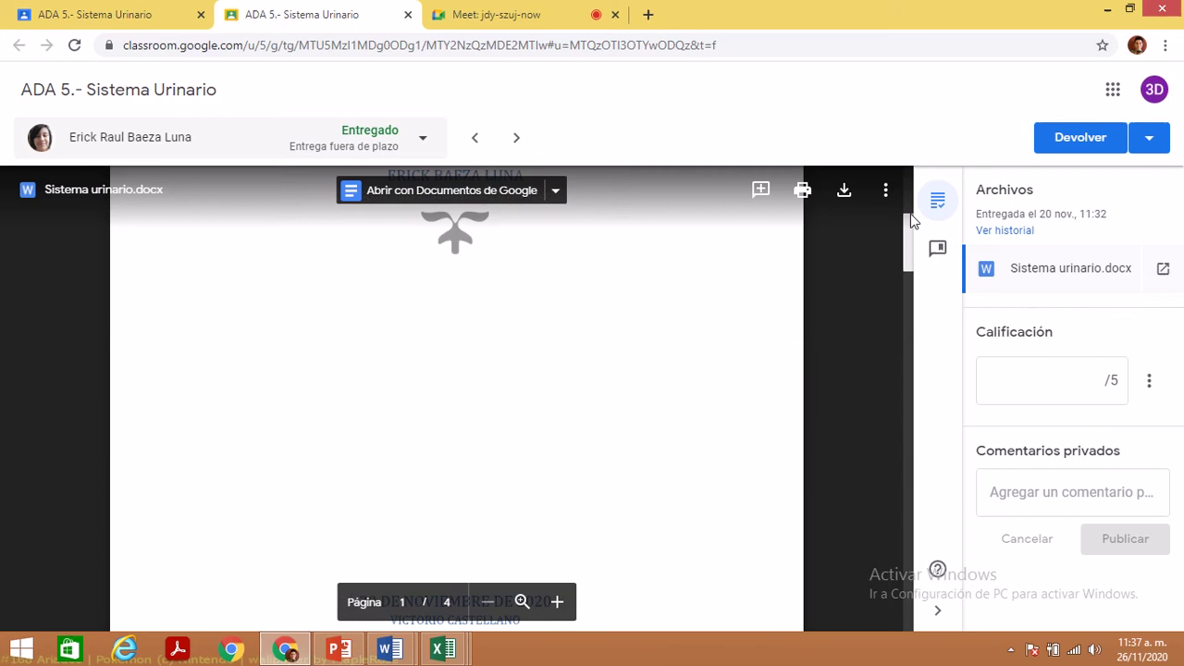
# - Grade student No. 7's Sistema urinario.docx with 5 out of 5, return it to the student and close the submission
pyautogui.click(1079, 376)
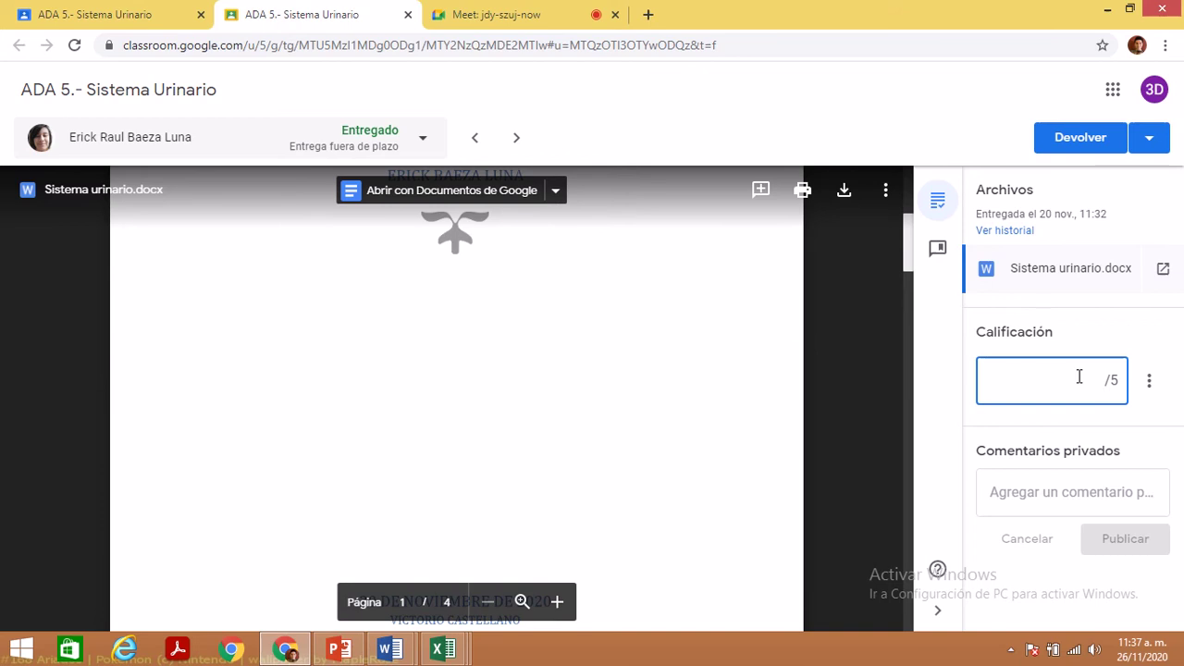
pyautogui.write('5')
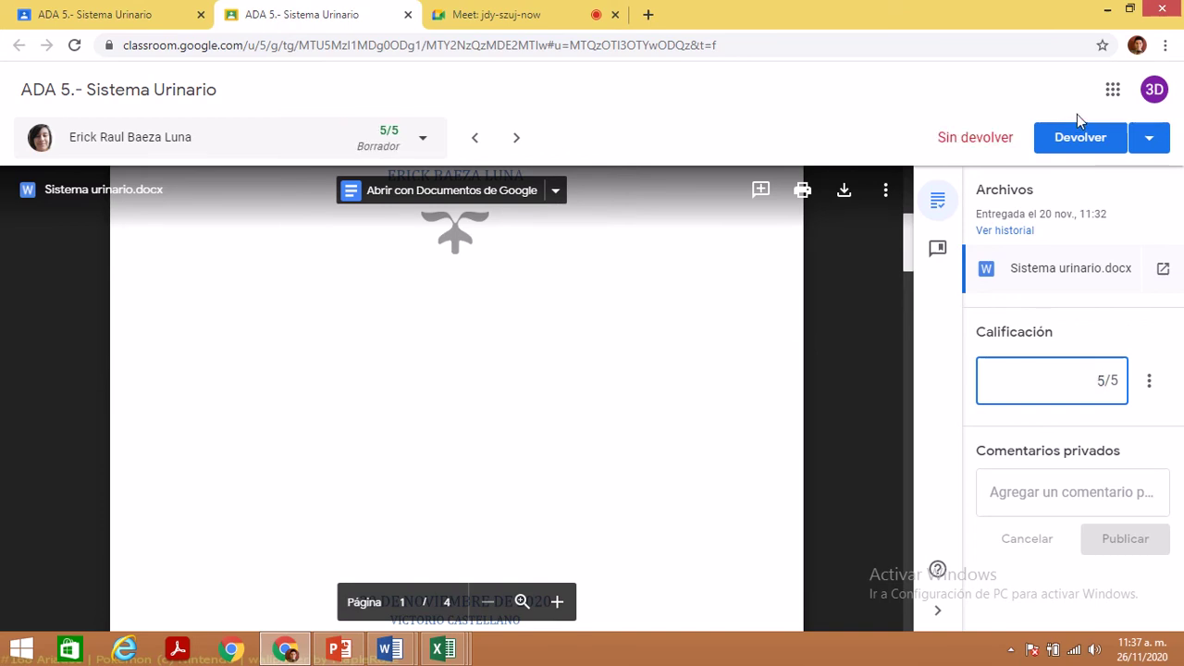
pyautogui.click(1073, 139)
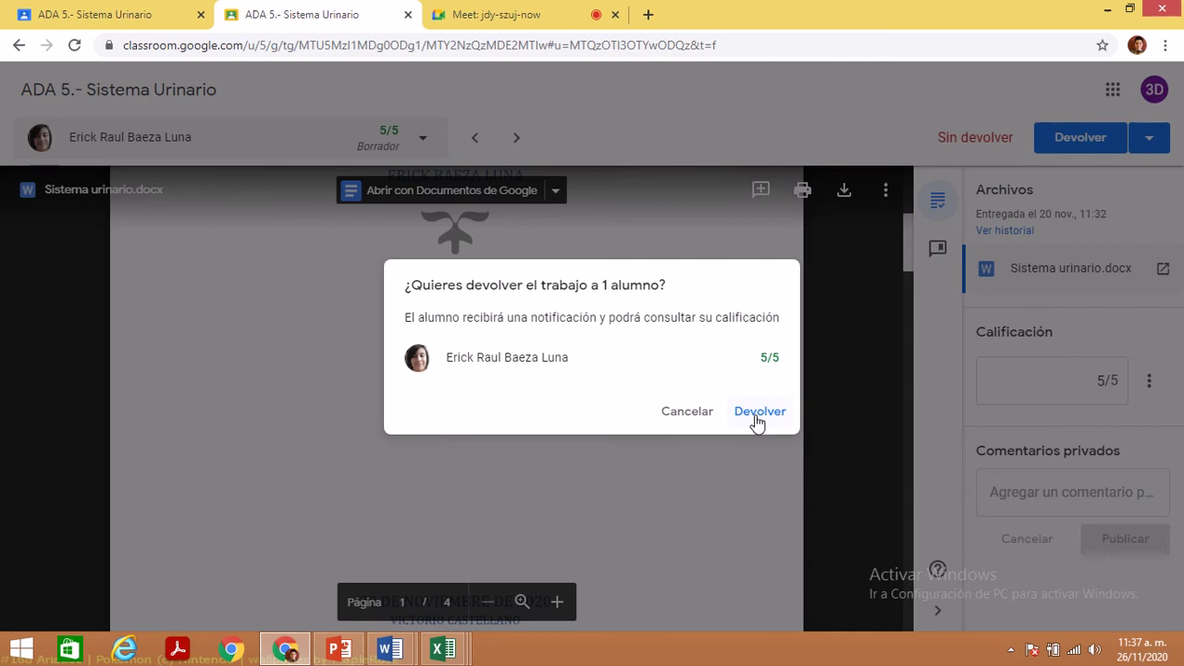
pyautogui.click(757, 415)
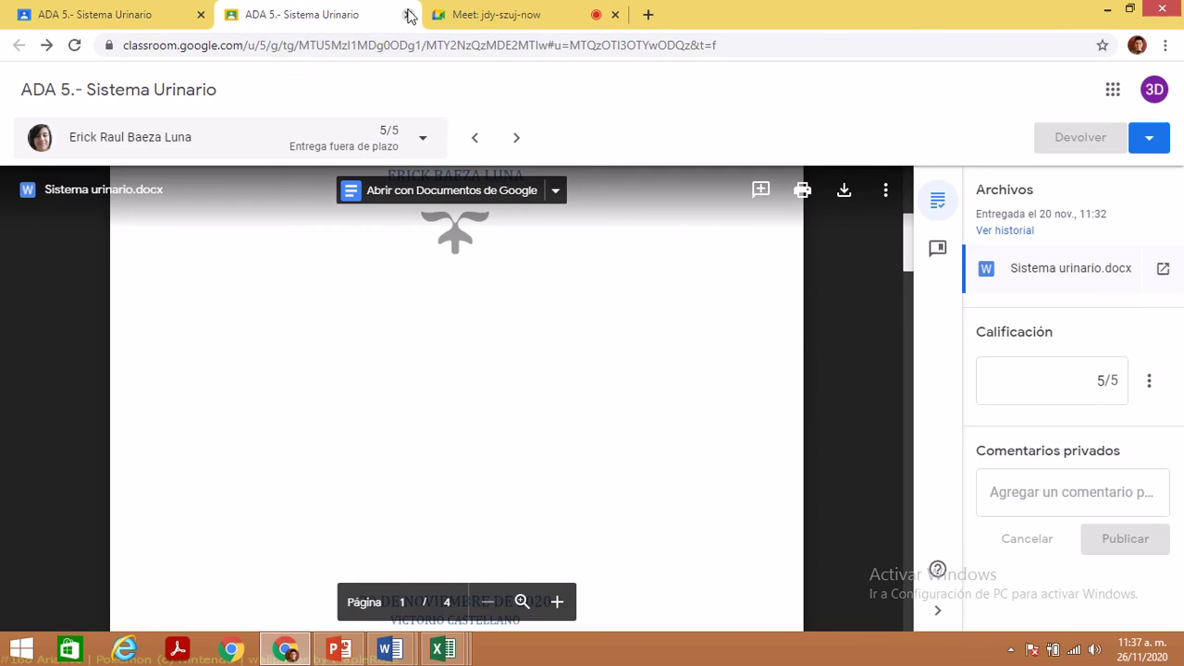
pyautogui.click(408, 15)
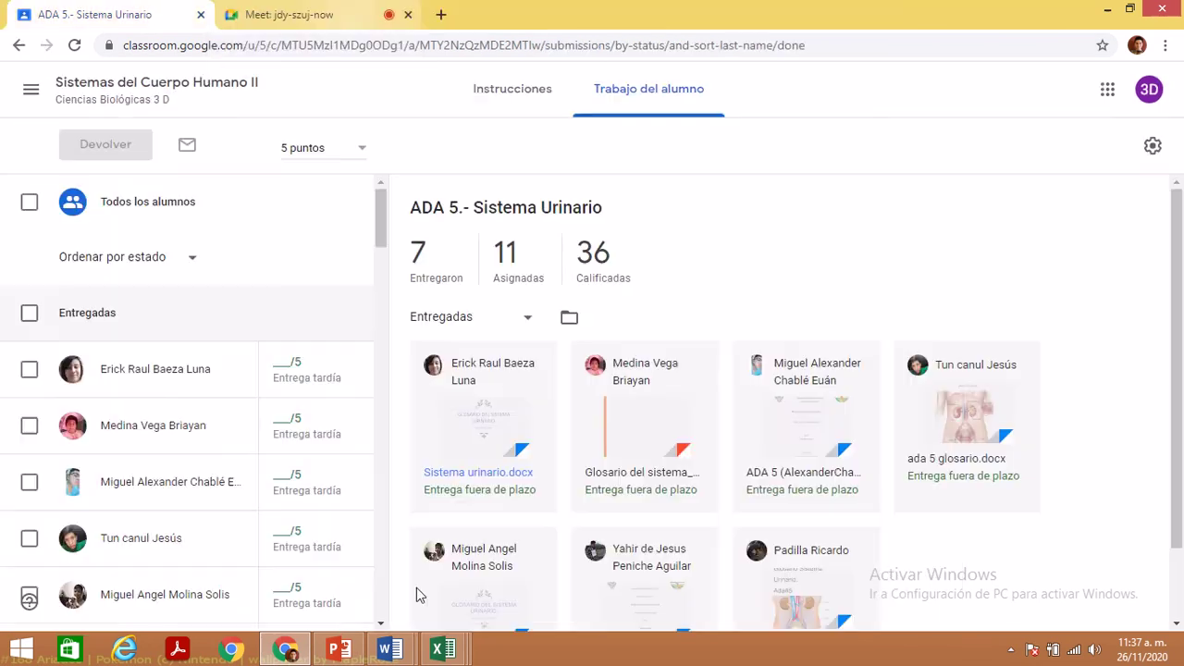
# - Switch to the Sistemas del Cuerpo Humano II gradebook in Excel and enter 5 for student No. 7 in each of ADA 2, 3 and 4
pyautogui.click(443, 650)
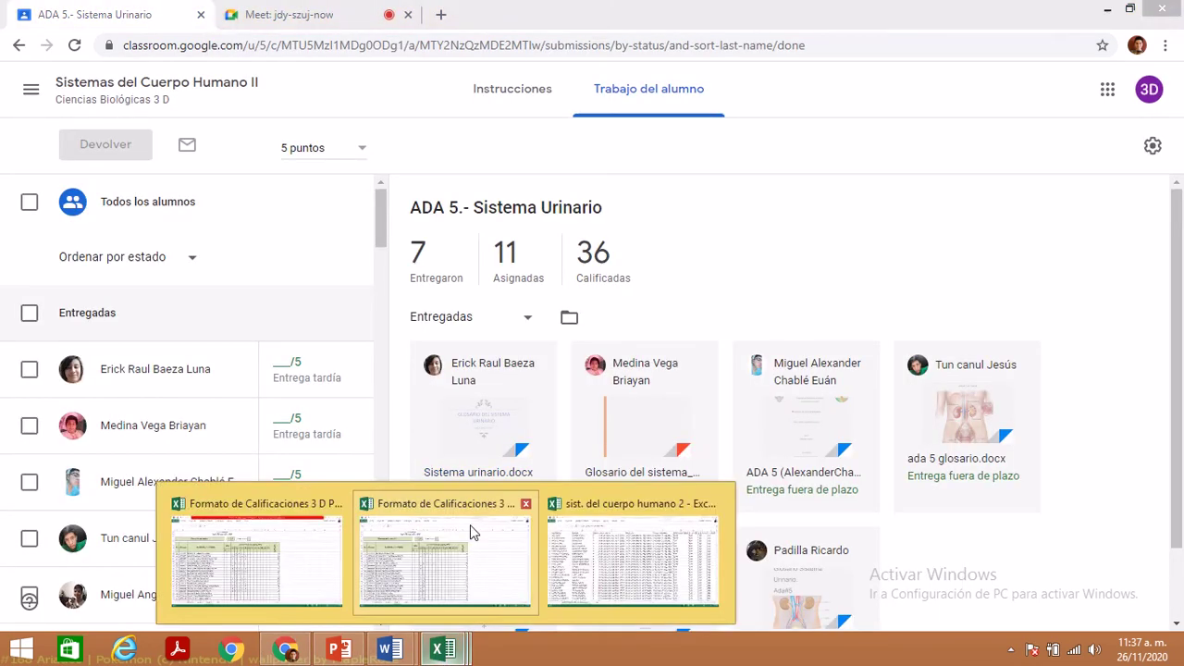
pyautogui.click(470, 524)
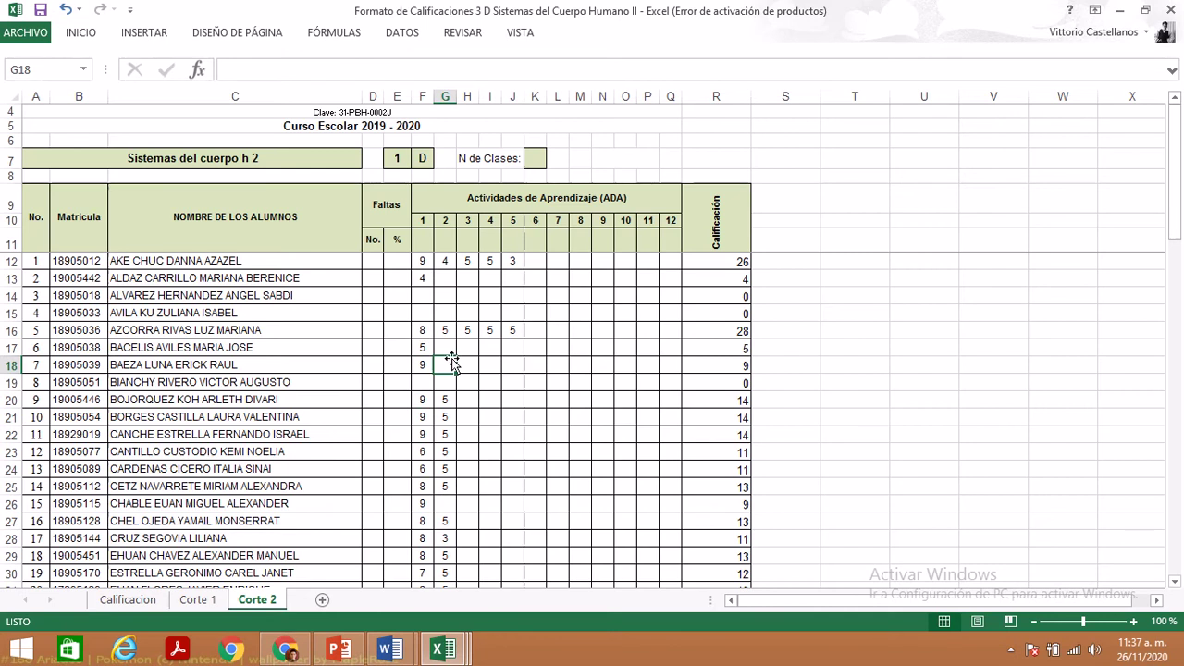
pyautogui.write('5')
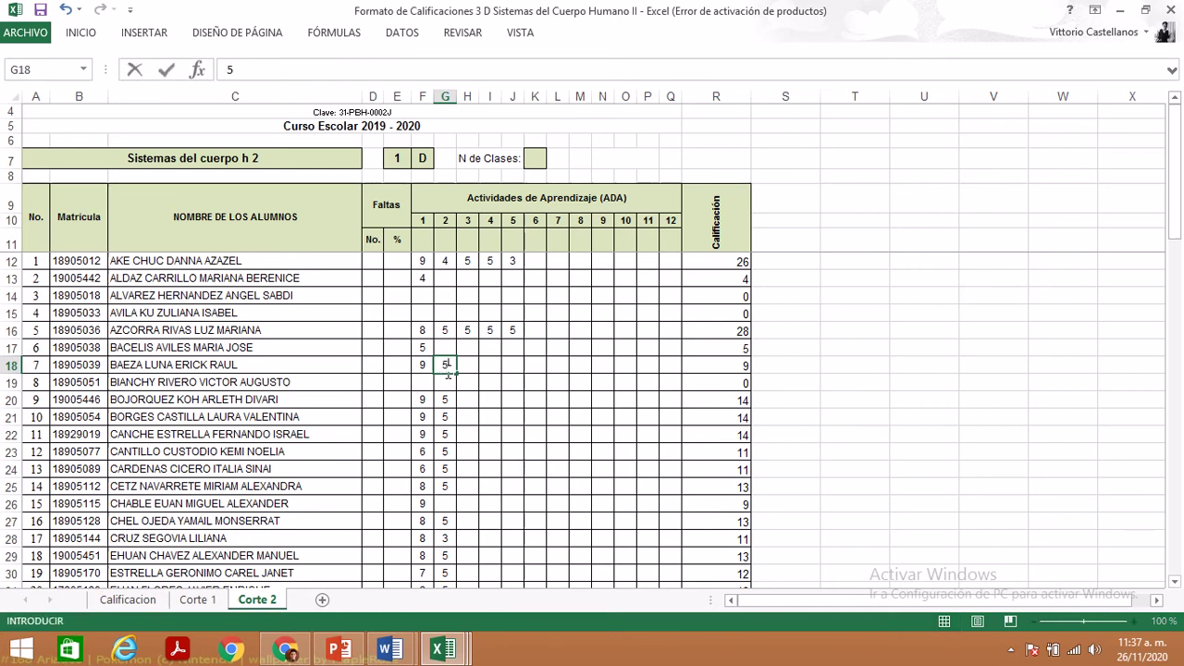
pyautogui.press('Tab')
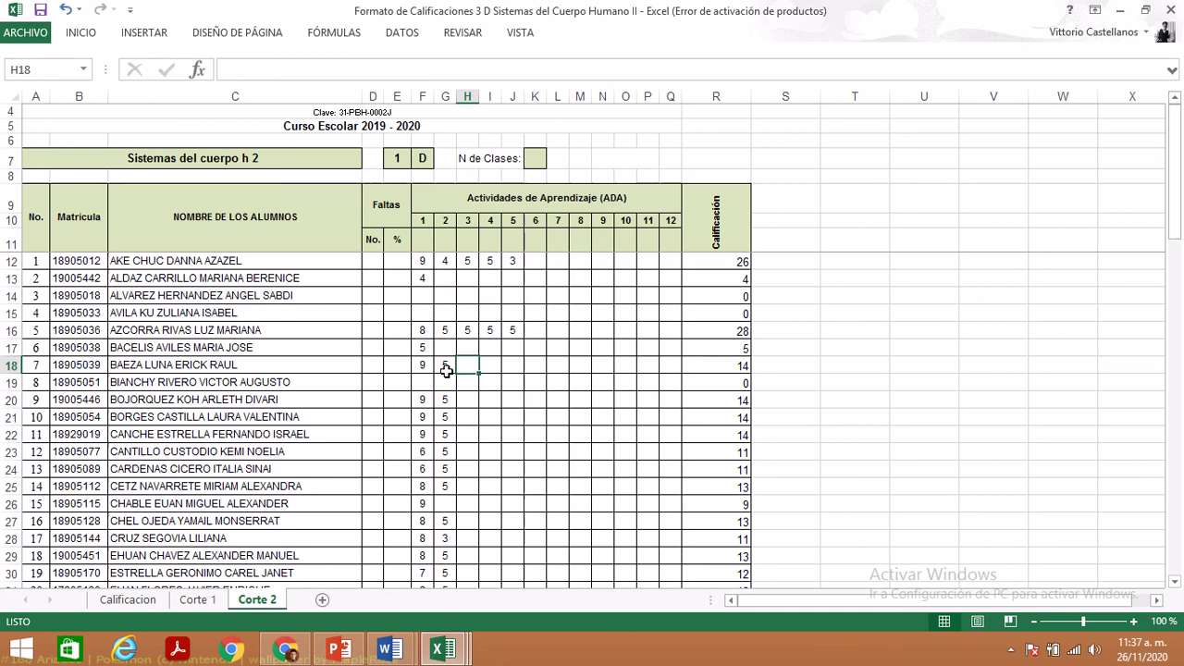
pyautogui.write('5')
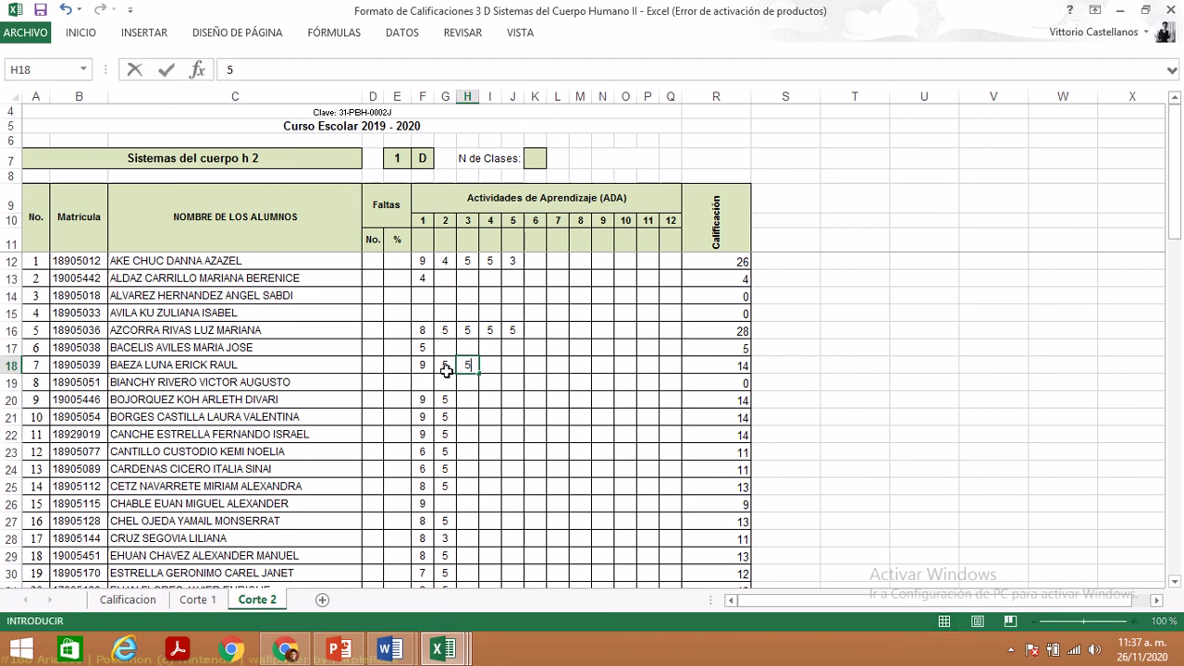
pyautogui.press('Tab')
pyautogui.write('5')
pyautogui.press('Tab')
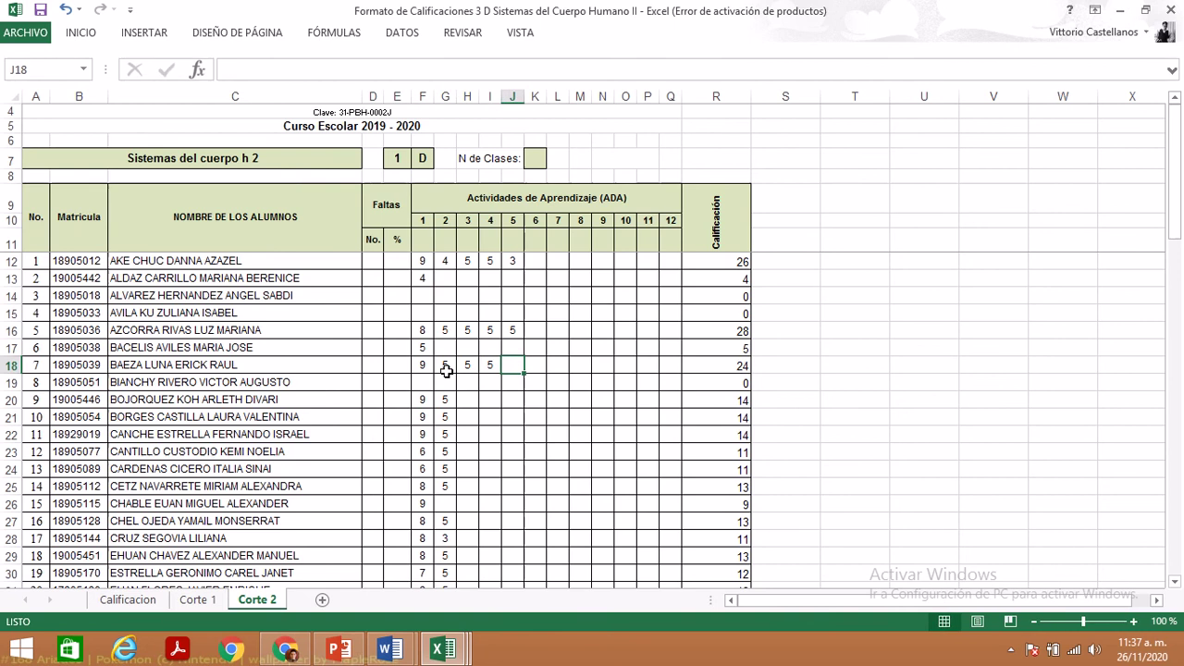
# - Enter 4 as student No. 7's ADA 5 grade
pyautogui.hotkey('shift', 'Tab')
pyautogui.press('Tab')
pyautogui.write('4')
pyautogui.press('Return')
pyautogui.press('Left')
pyautogui.press('Left')
pyautogui.press('Left')
pyautogui.press('Left')
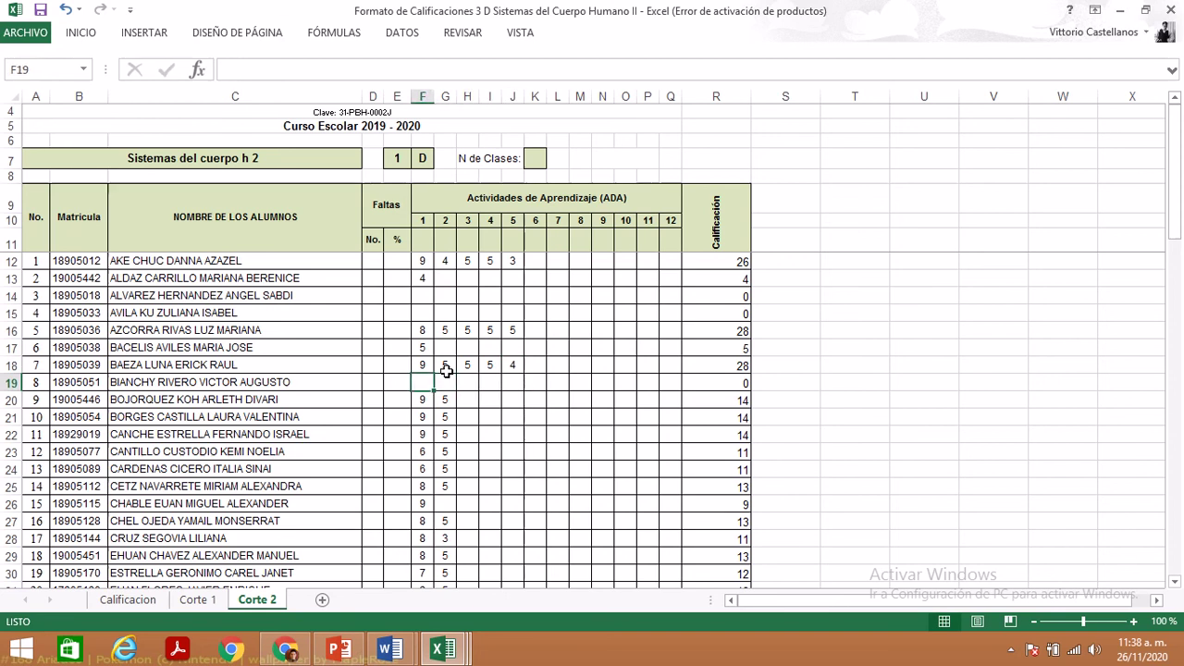
# - Change student No. 7's ADA 5 grade to 5
pyautogui.press('Up')
pyautogui.press('Right')
pyautogui.press('Right')
pyautogui.press('Right')
pyautogui.press('Right')
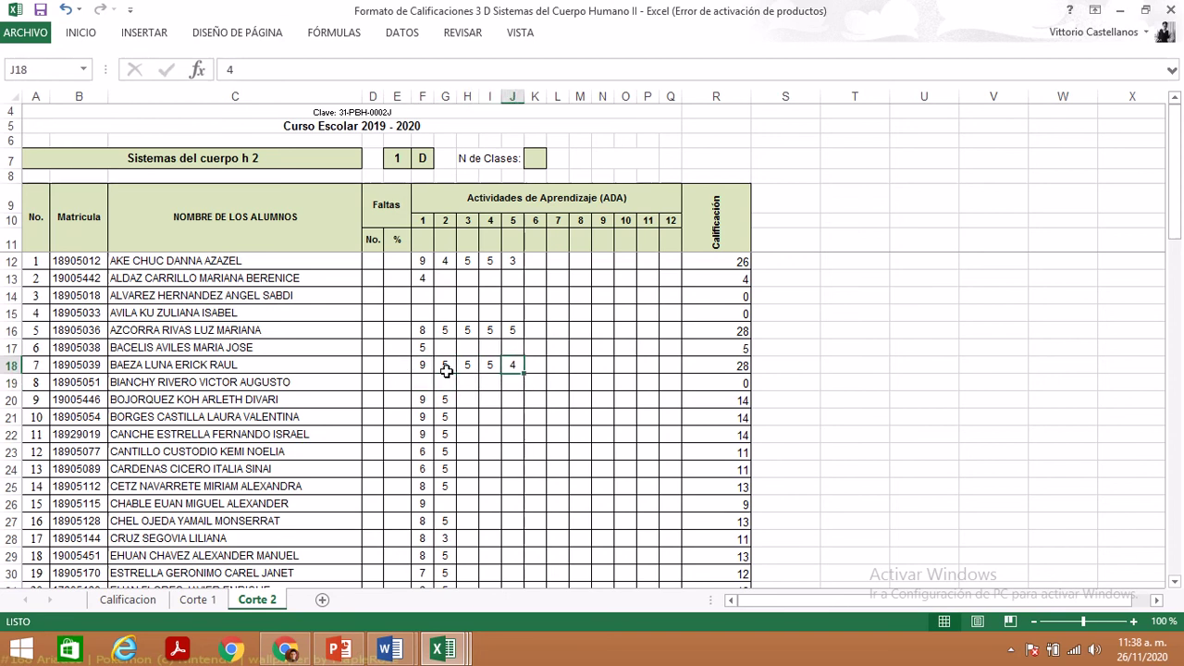
pyautogui.write('5')
pyautogui.press('Return')
pyautogui.press('Left')
pyautogui.press('Left')
pyautogui.press('Left')
pyautogui.press('Left')
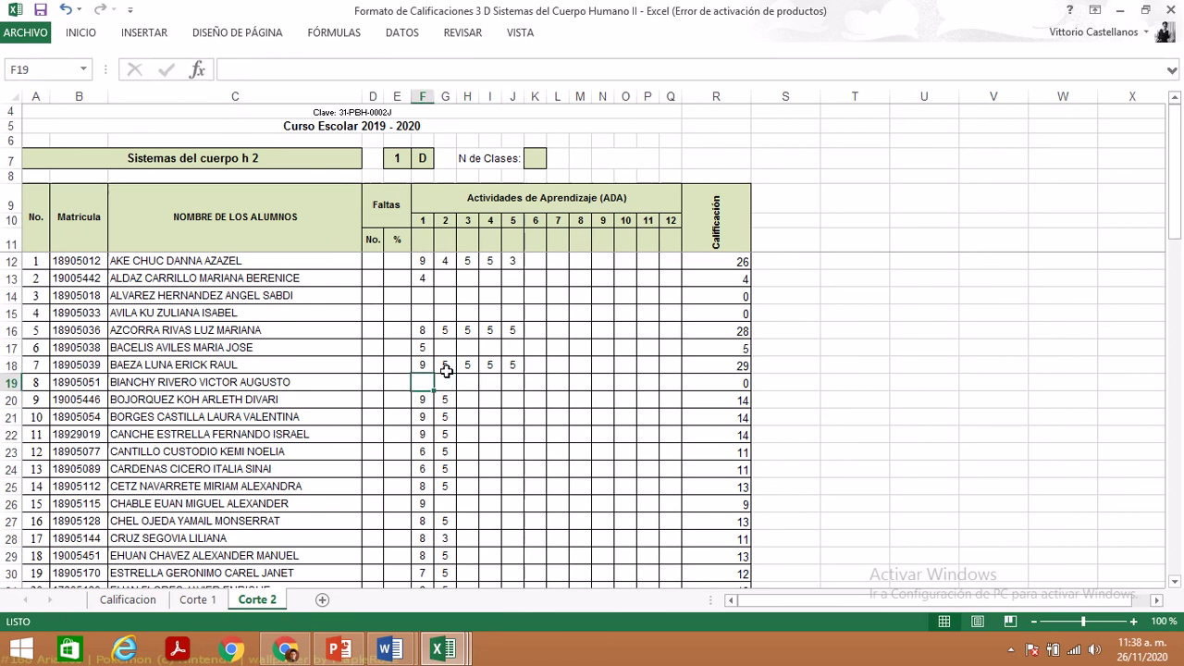
# - Select student No. 9's ADA 3 cell and check that student's test grade in the sist. del cuerpo humano 2 workbook
pyautogui.press('Down')
pyautogui.press('Right')
pyautogui.press('Right')
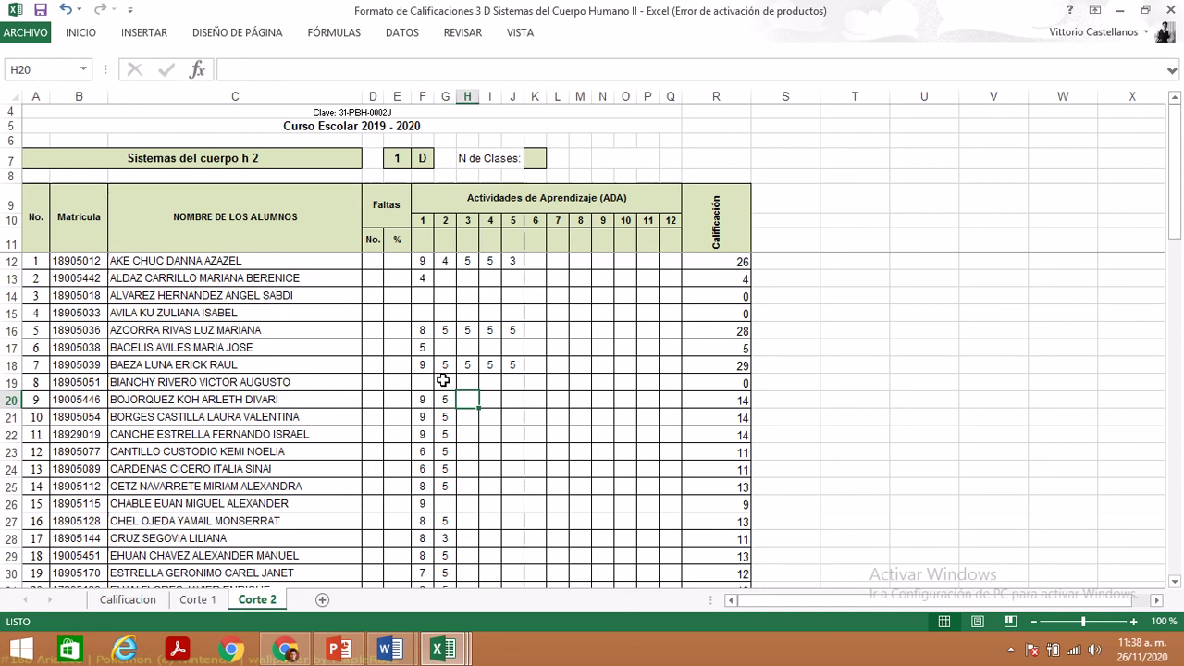
pyautogui.click(446, 648)
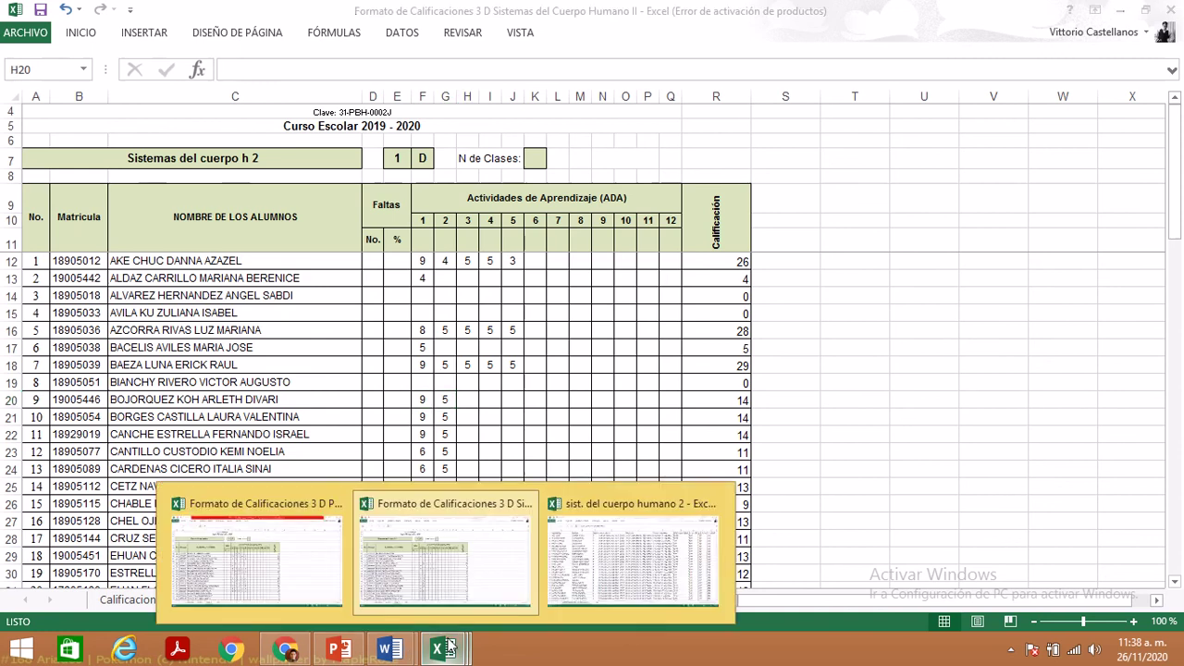
pyautogui.click(583, 539)
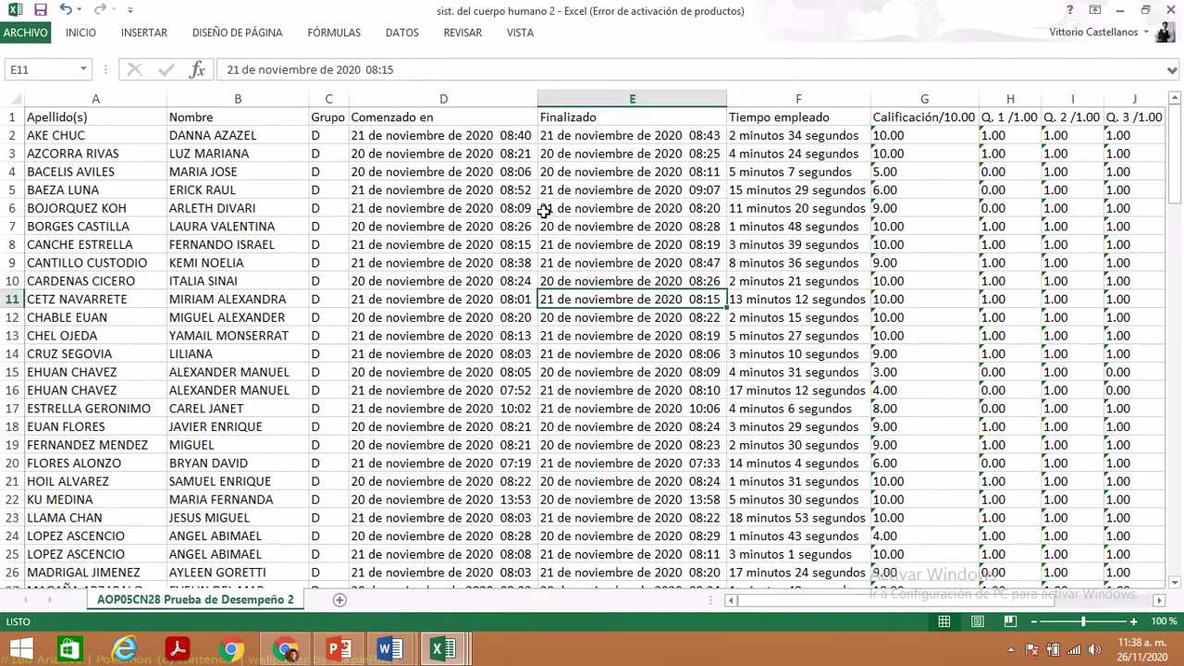
pyautogui.click(888, 207)
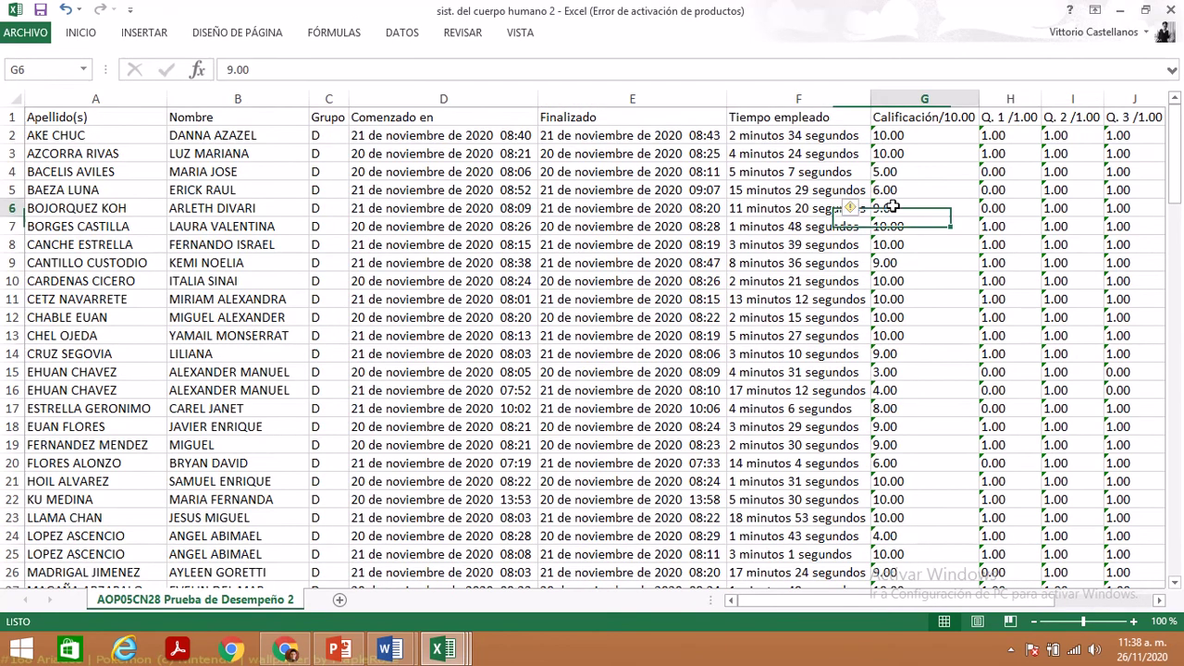
# - Return to the Sistemas del Cuerpo Humano II gradebook, enter 4 as student No. 9's ADA 3 grade, and recheck the test results workbook
pyautogui.click(444, 651)
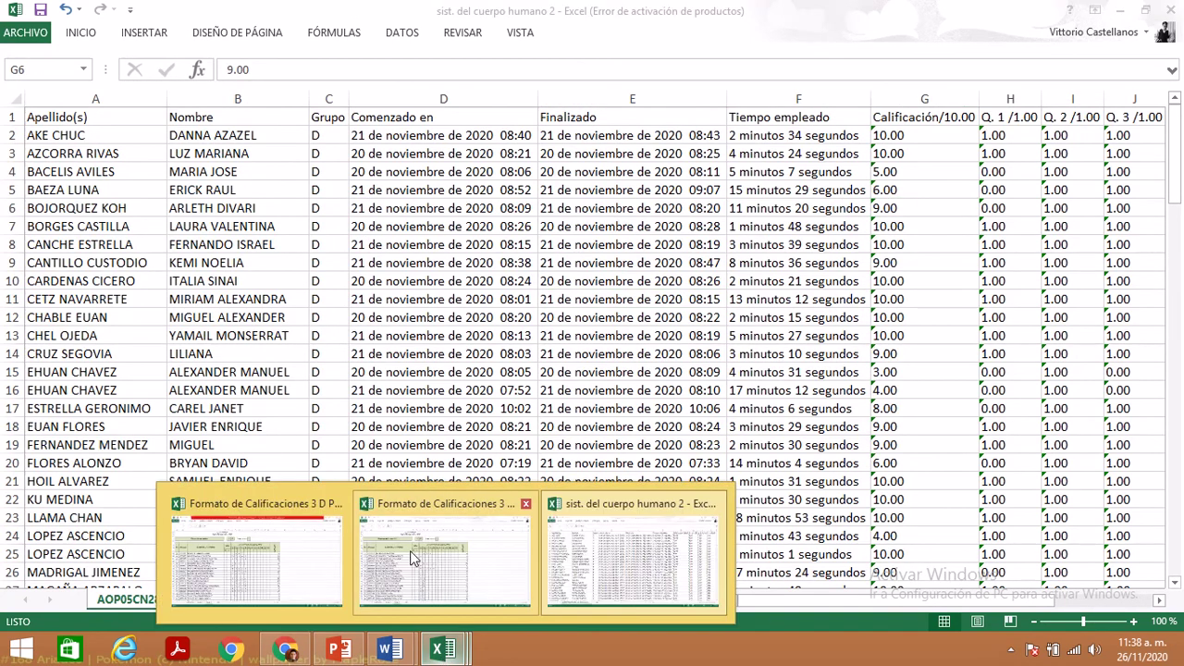
pyautogui.click(452, 553)
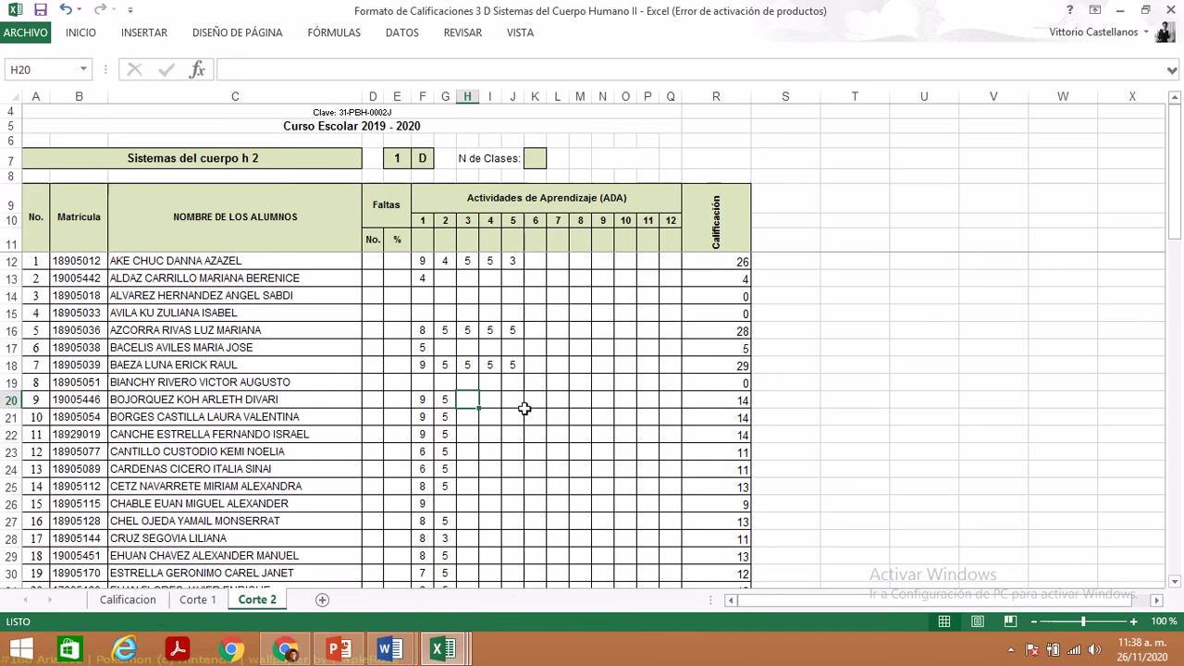
pyautogui.write('9')
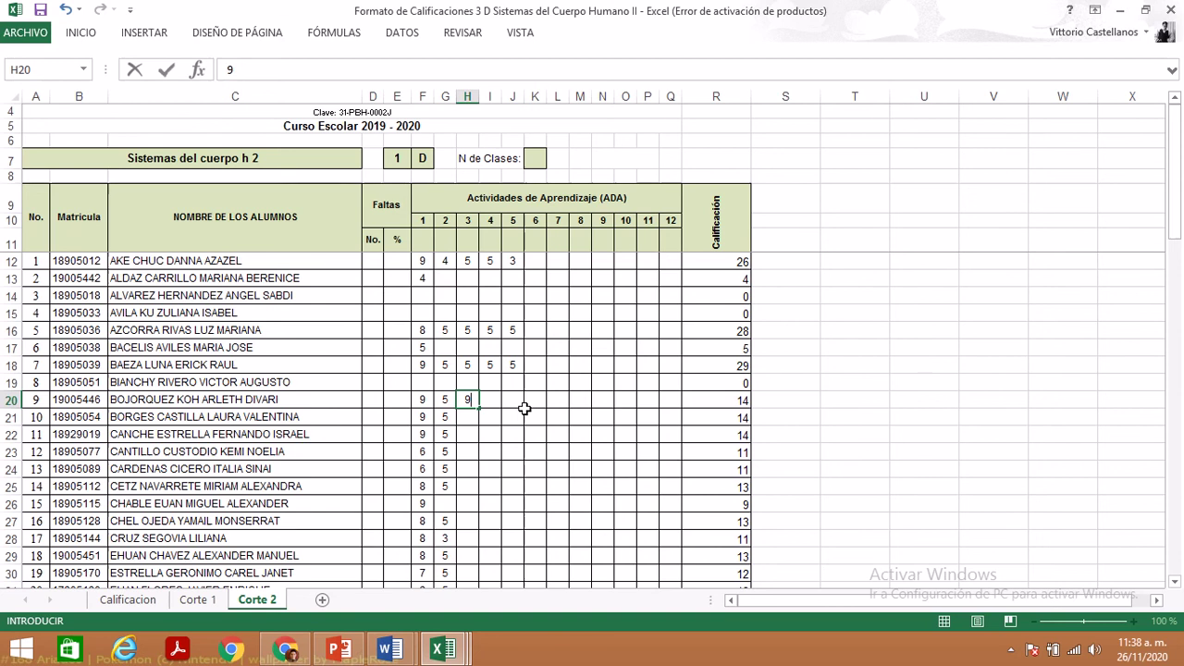
pyautogui.press('BackSpace')
pyautogui.write('5')
pyautogui.press('BackSpace')
pyautogui.write('4')
pyautogui.click(444, 649)
pyautogui.click(614, 577)
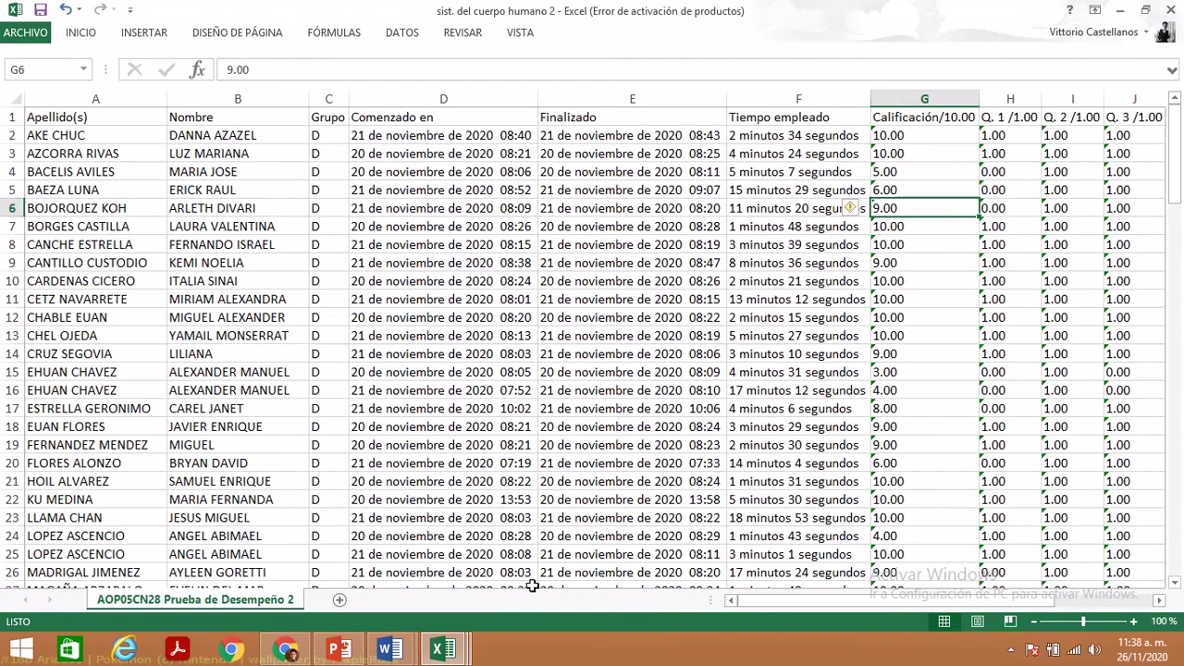
# - Switch back to the Sistemas del Cuerpo Humano II gradebook and enter 5 for student No. 9 in ADA 4 and ADA 5
pyautogui.click(443, 649)
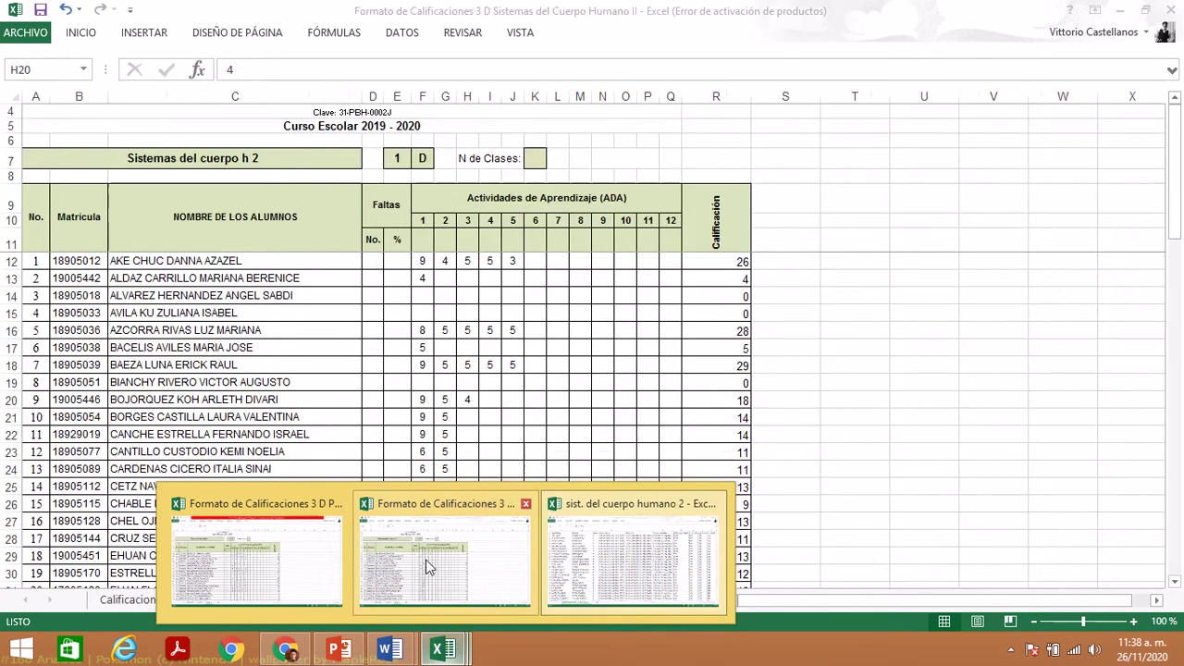
pyautogui.click(425, 560)
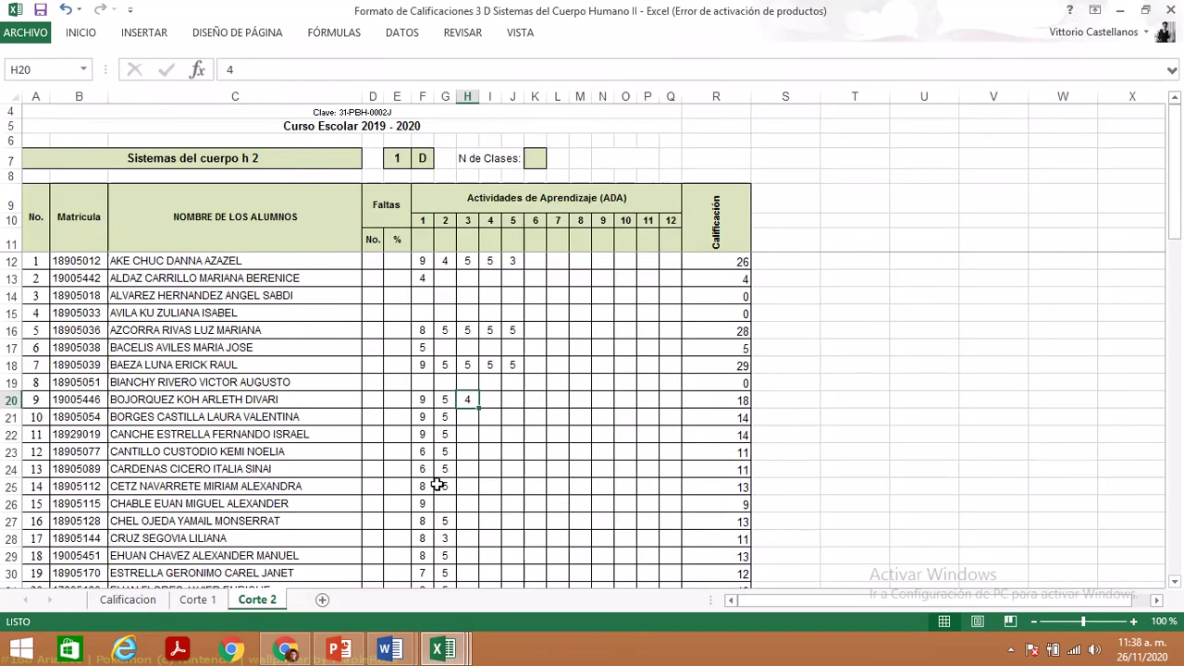
pyautogui.click(493, 399)
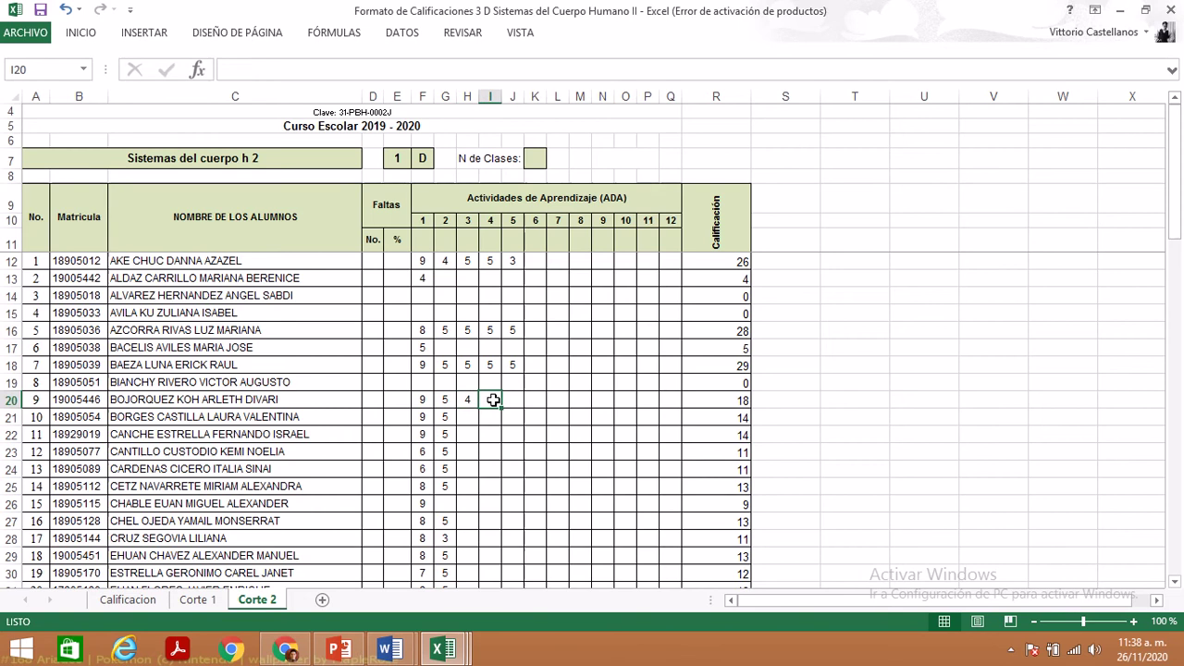
pyautogui.write('5')
pyautogui.press('Tab')
pyautogui.write('5')
pyautogui.press('Return')
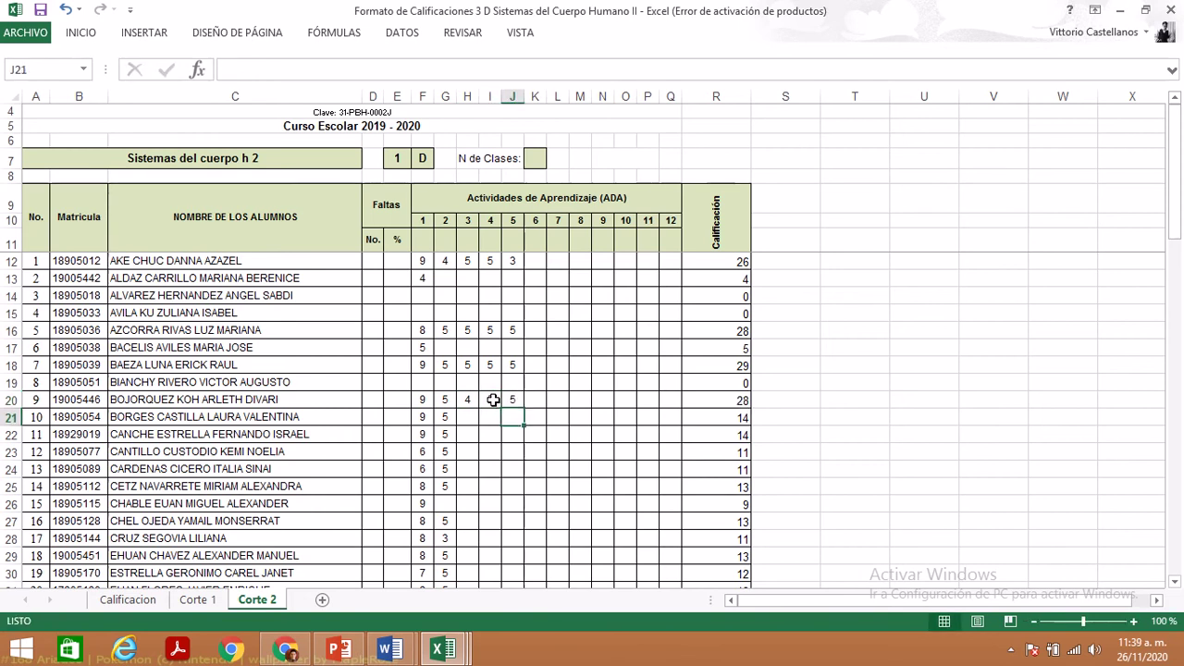
# - Change student No. 9's ADA 5 grade to 6
pyautogui.press('Left')
pyautogui.press('Left')
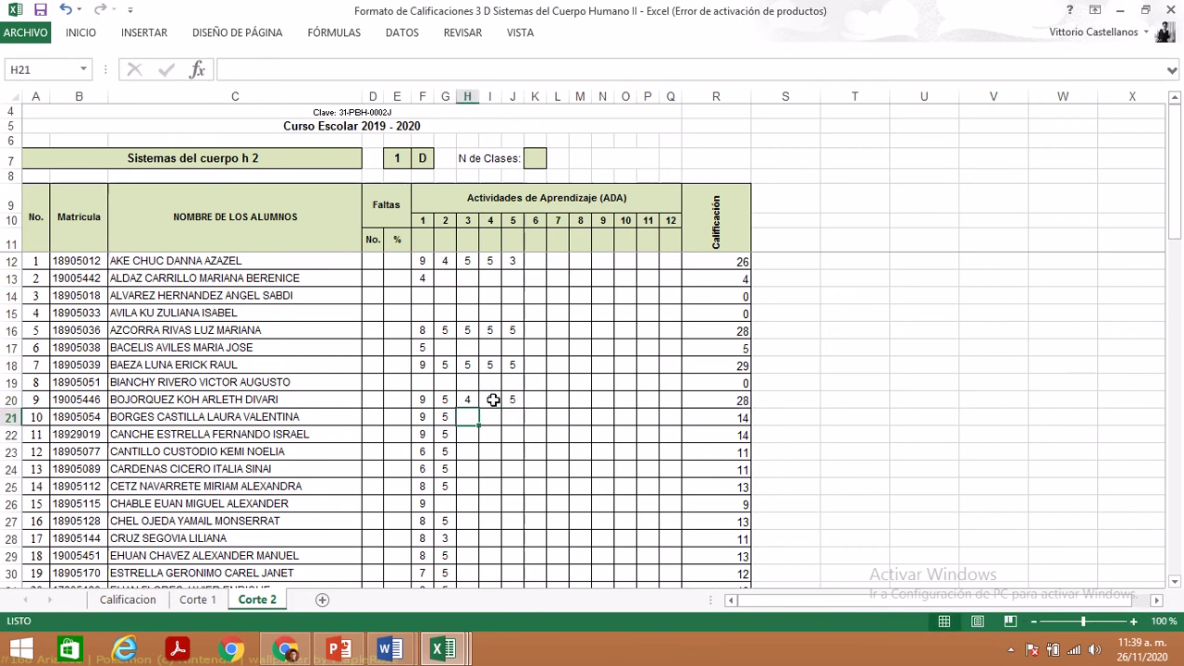
pyautogui.press('Up')
pyautogui.press('Right')
pyautogui.press('Right')
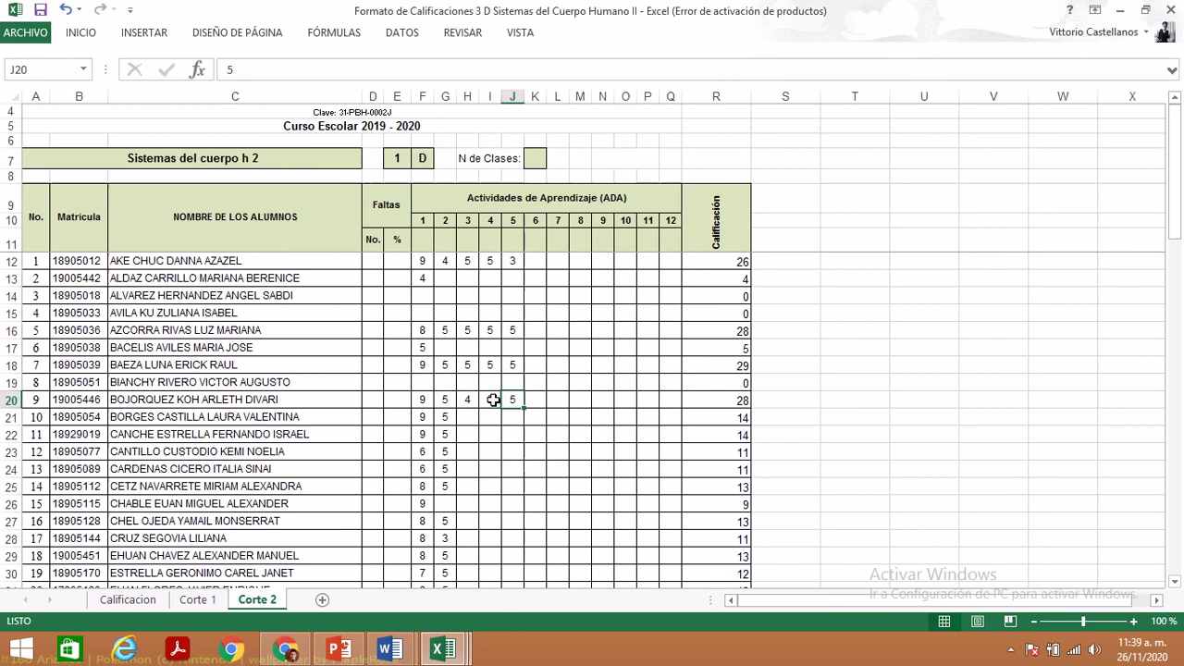
pyautogui.write('6')
pyautogui.press('Return')
pyautogui.press('Up')
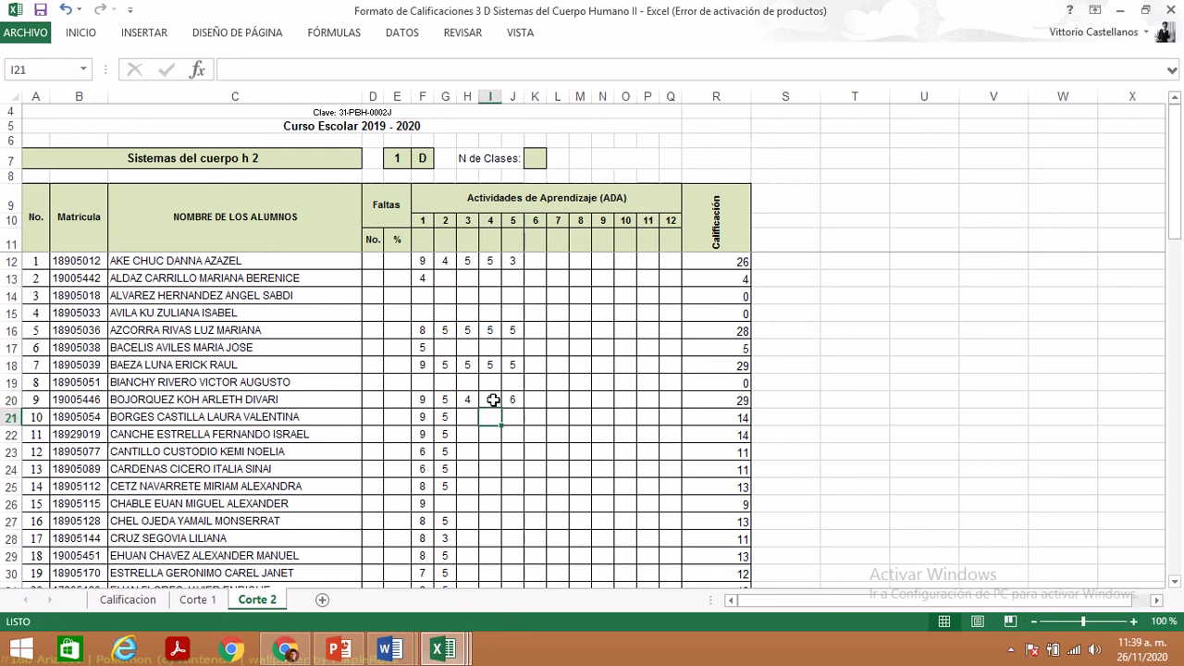
# - Set both the ADA 3 and ADA 5 grades of student No. 9 to 5
pyautogui.press('Left')
pyautogui.press('Left')
pyautogui.press('Left')
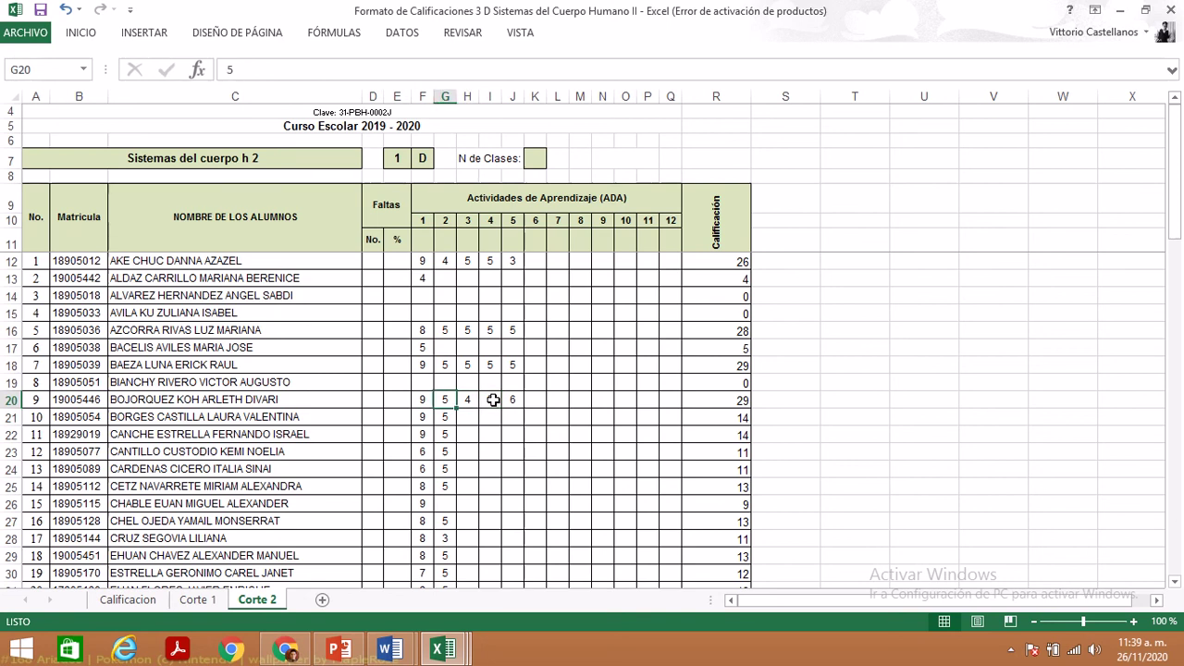
pyautogui.press('Right')
pyautogui.press('Right')
pyautogui.press('Right')
pyautogui.press('Left')
pyautogui.press('Left')
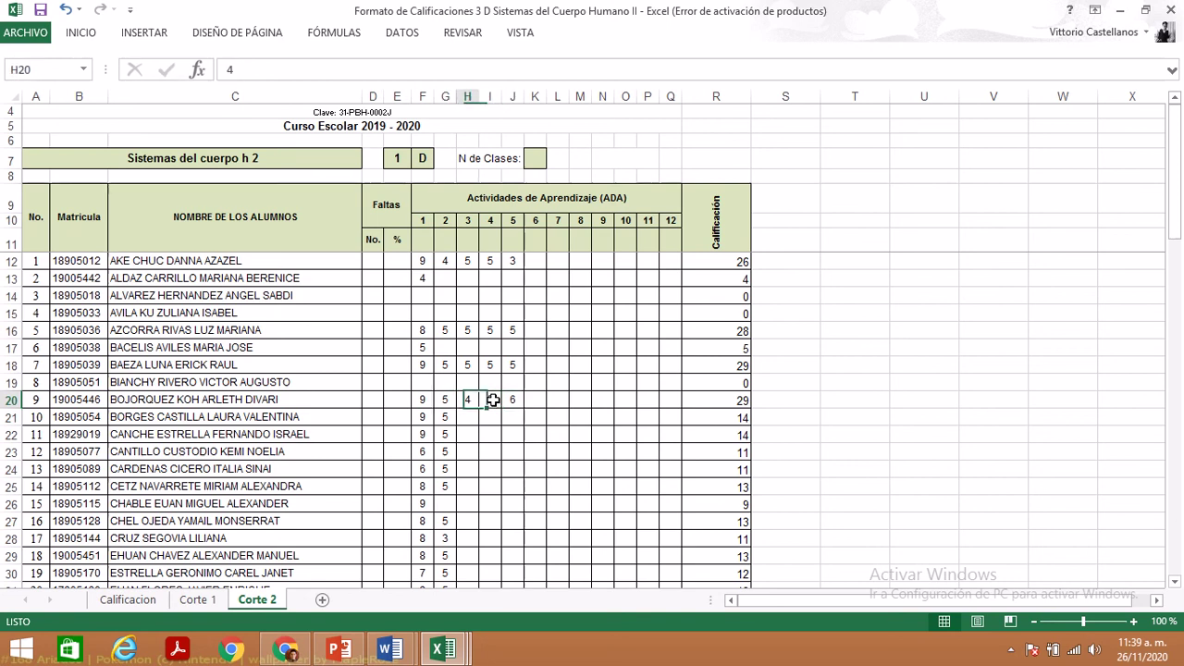
pyautogui.write('5')
pyautogui.press('Right')
pyautogui.press('Right')
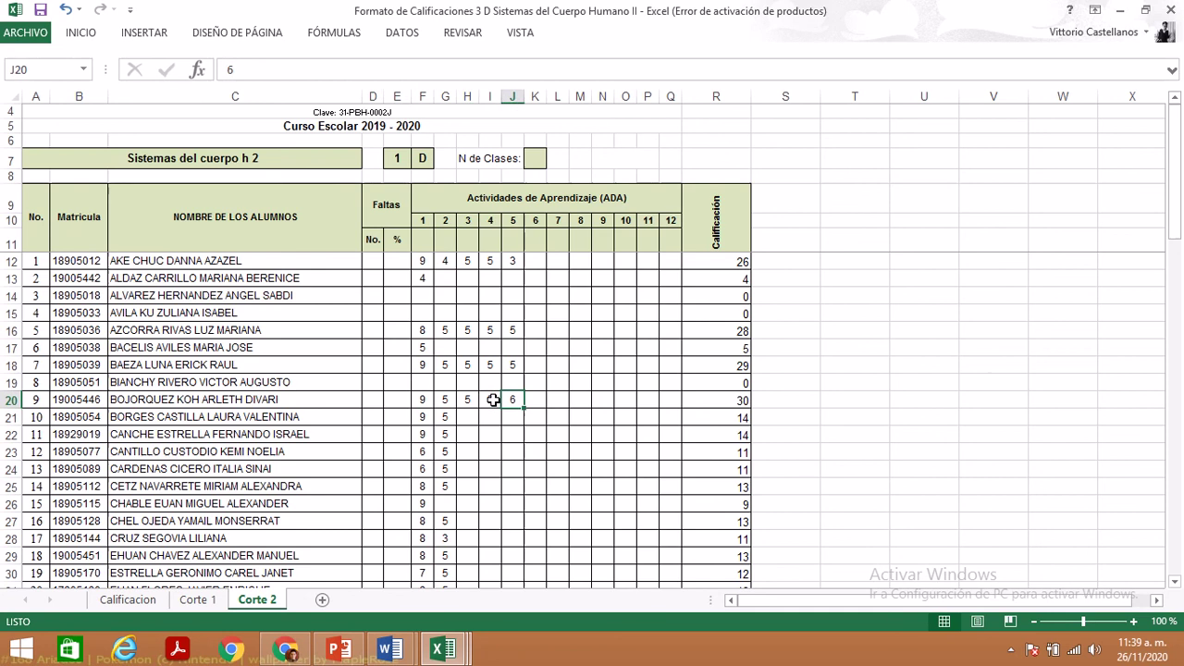
pyautogui.write('5')
pyautogui.press('Return')
# - Select student No. 10's ADA 3 cell and check that student's test grade in the sist. del cuerpo humano 2 workbook
pyautogui.press('Left')
pyautogui.press('Left')
pyautogui.press('Left')
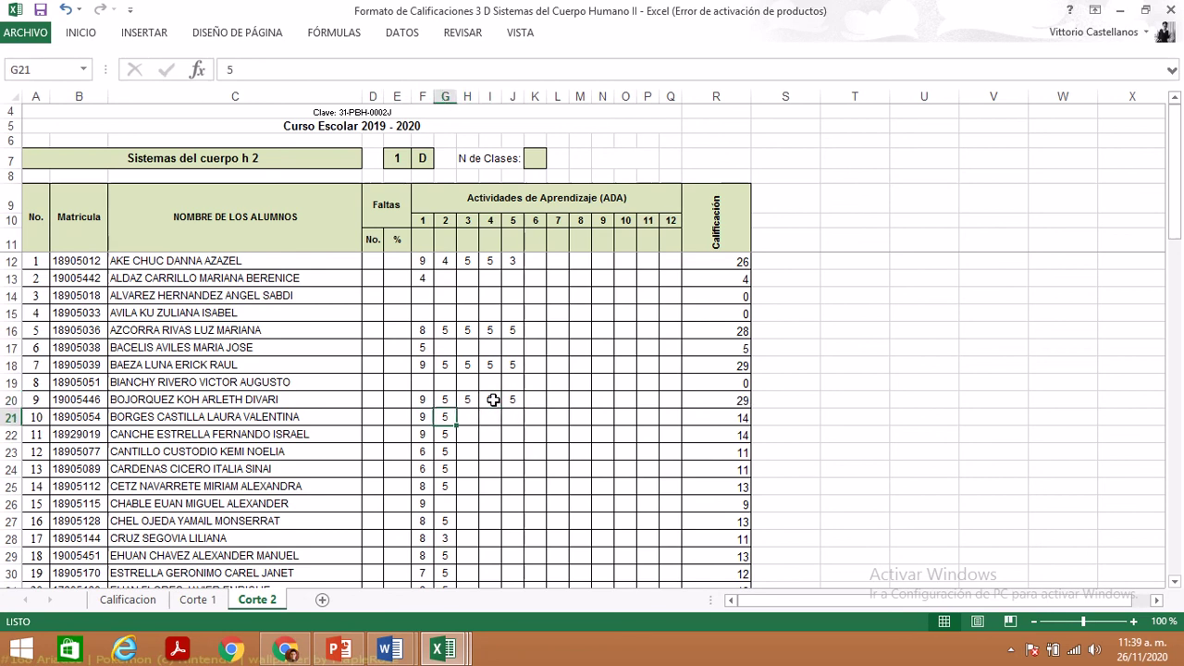
pyautogui.press('Right')
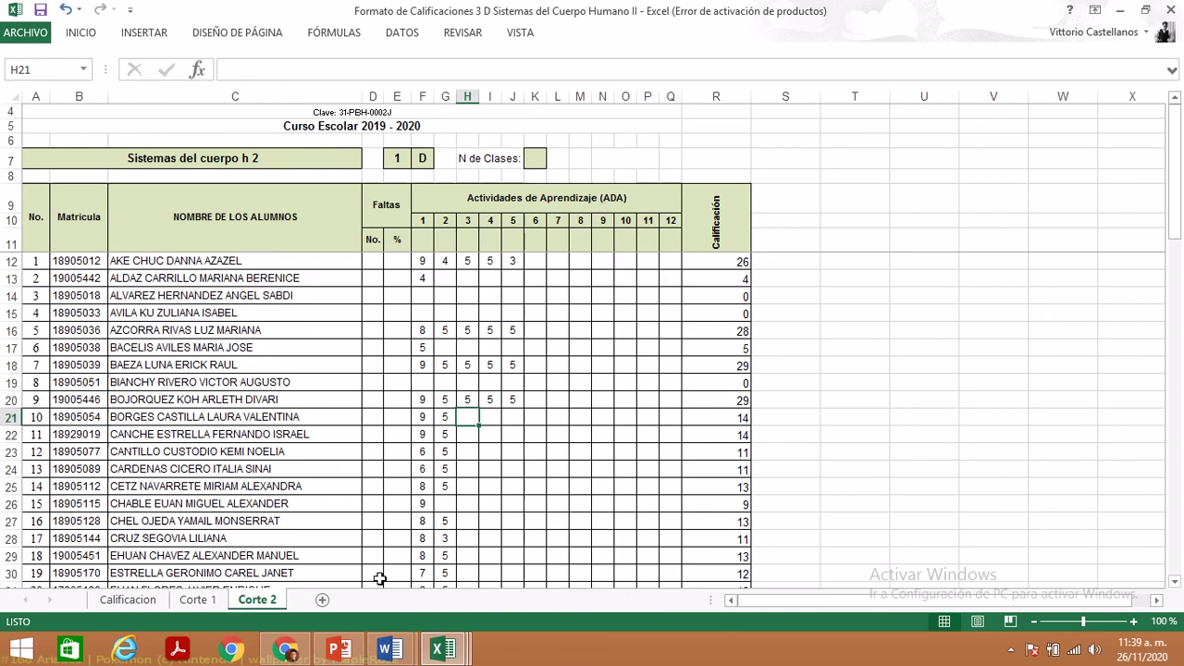
pyautogui.moveTo(442, 648)
pyautogui.click(619, 536)
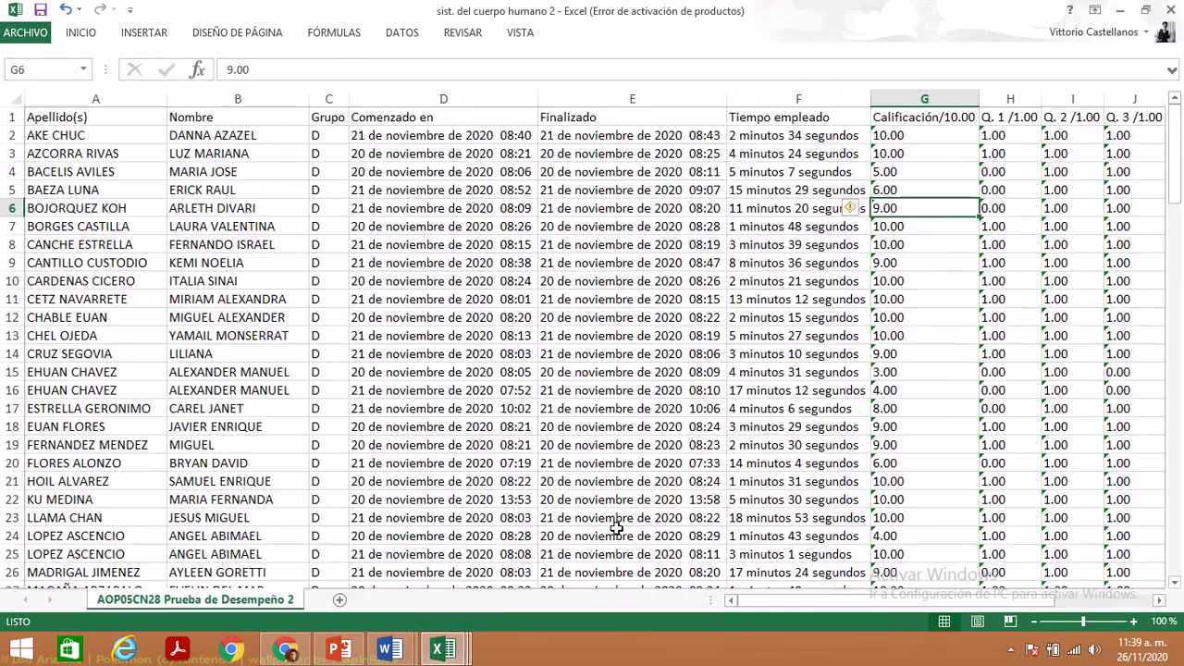
pyautogui.press('Down')
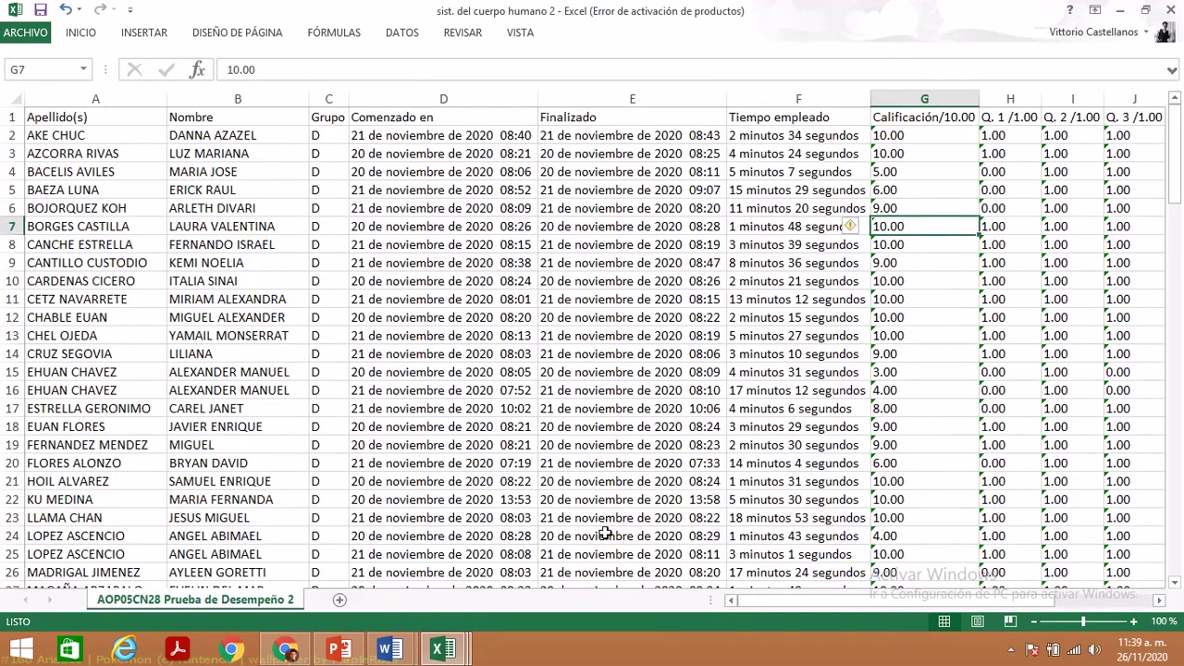
# - Return to the Sistemas del Cuerpo Humano II gradebook and enter 5 for student No. 10 in each of ADA 3, 4 and 5
pyautogui.moveTo(443, 649)
pyautogui.click(453, 581)
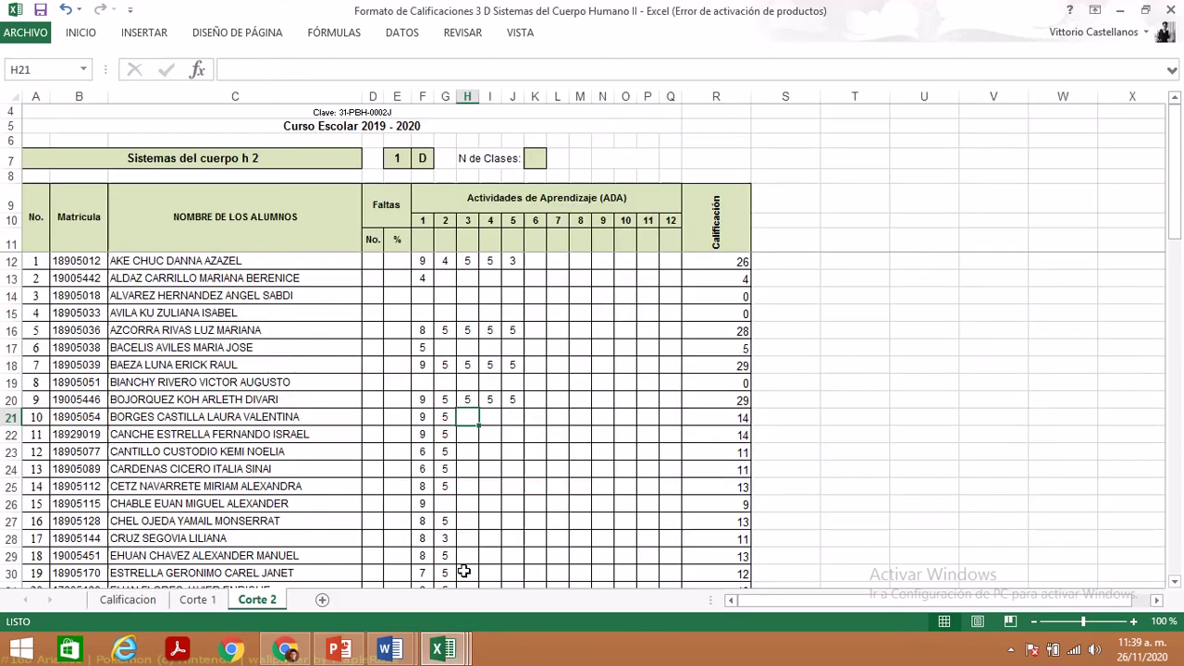
pyautogui.write('5')
pyautogui.press('Right')
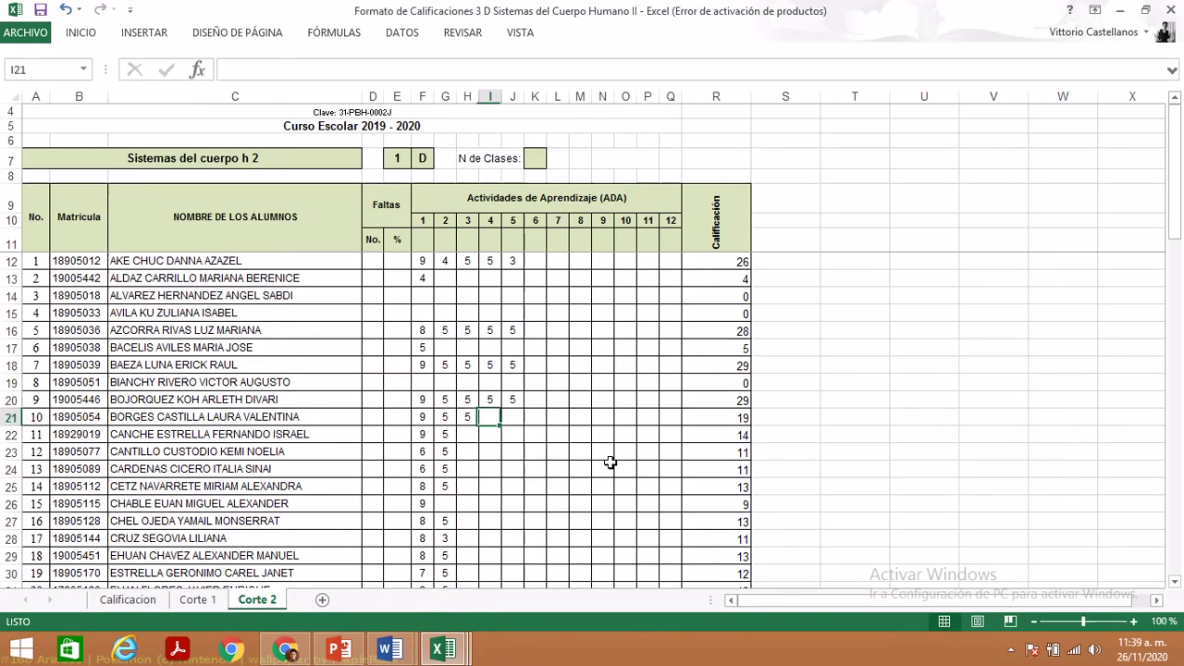
pyautogui.write('5')
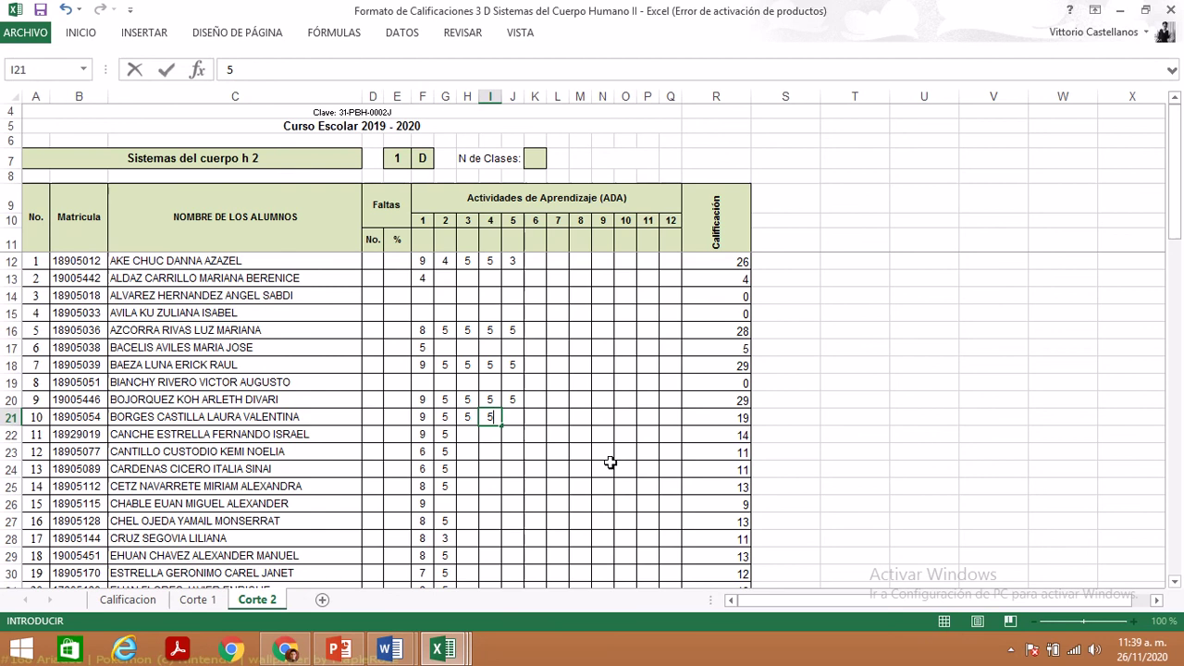
pyautogui.press('Right')
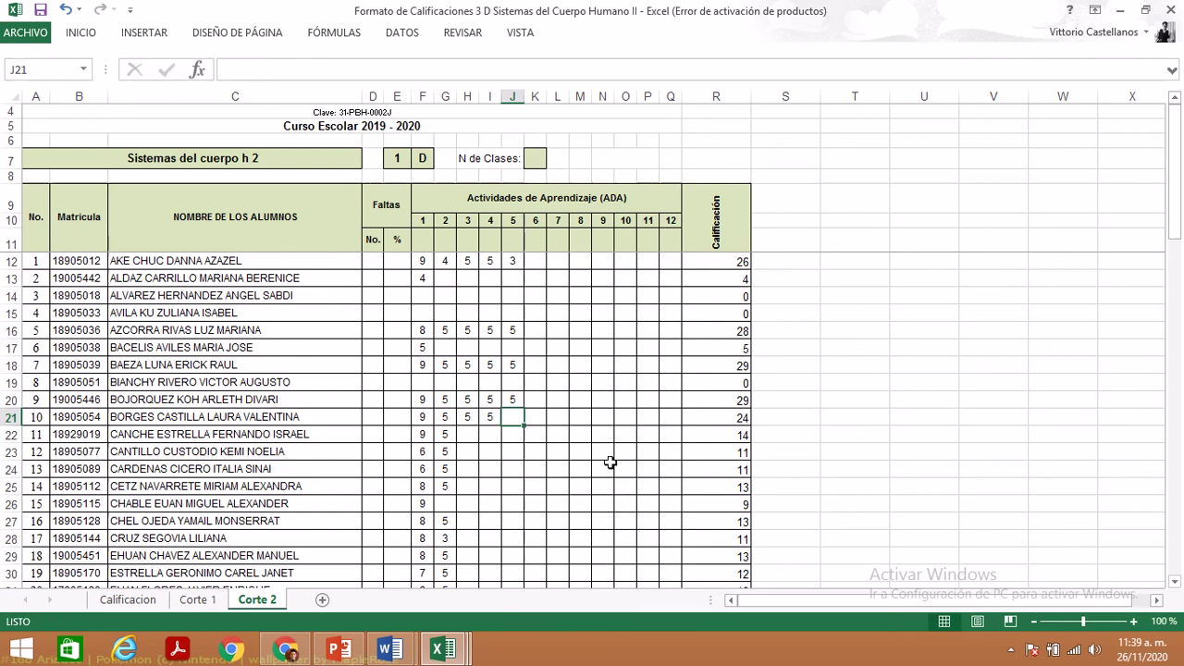
pyautogui.write('5')
pyautogui.press('Left')
pyautogui.press('Left')
pyautogui.press('Left')
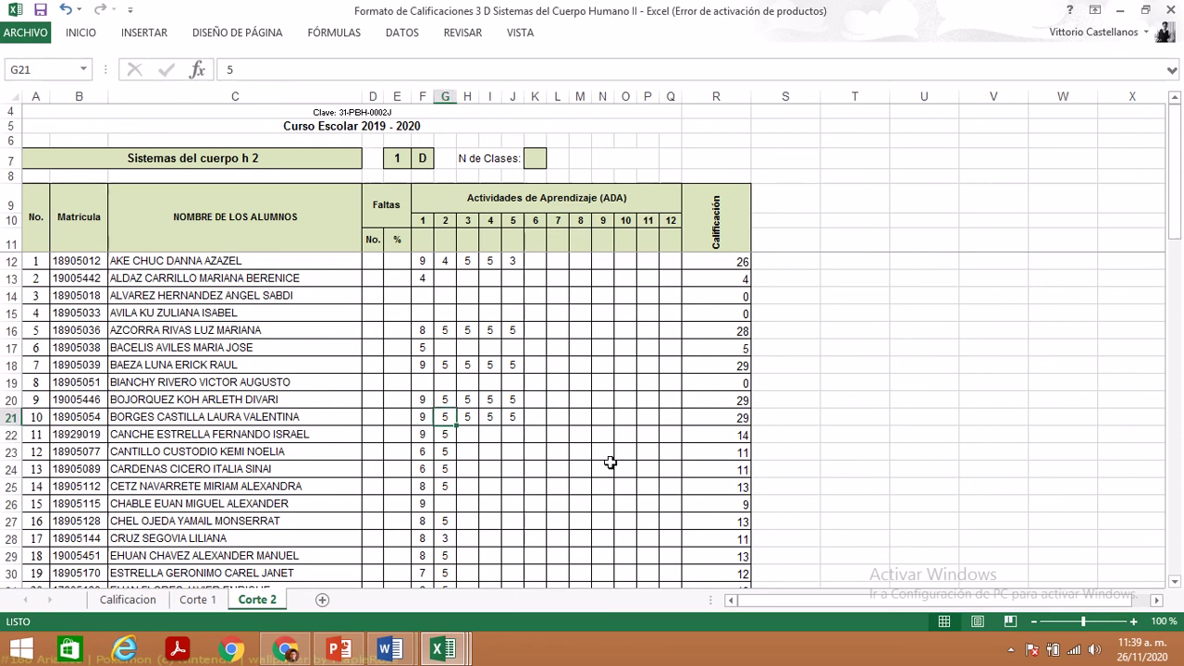
# - Select student No. 11's ADA 3 cell and look up that student's test grade in the sist. del cuerpo humano 2 workbook
pyautogui.click(467, 438)
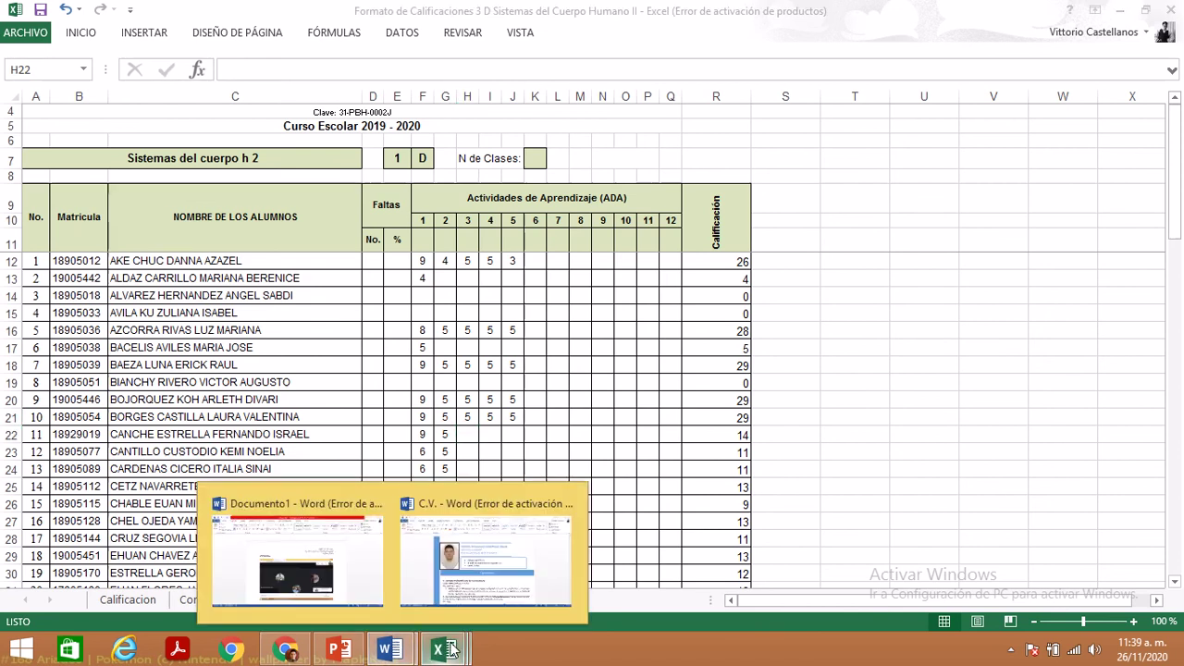
pyautogui.moveTo(443, 648)
pyautogui.click(507, 573)
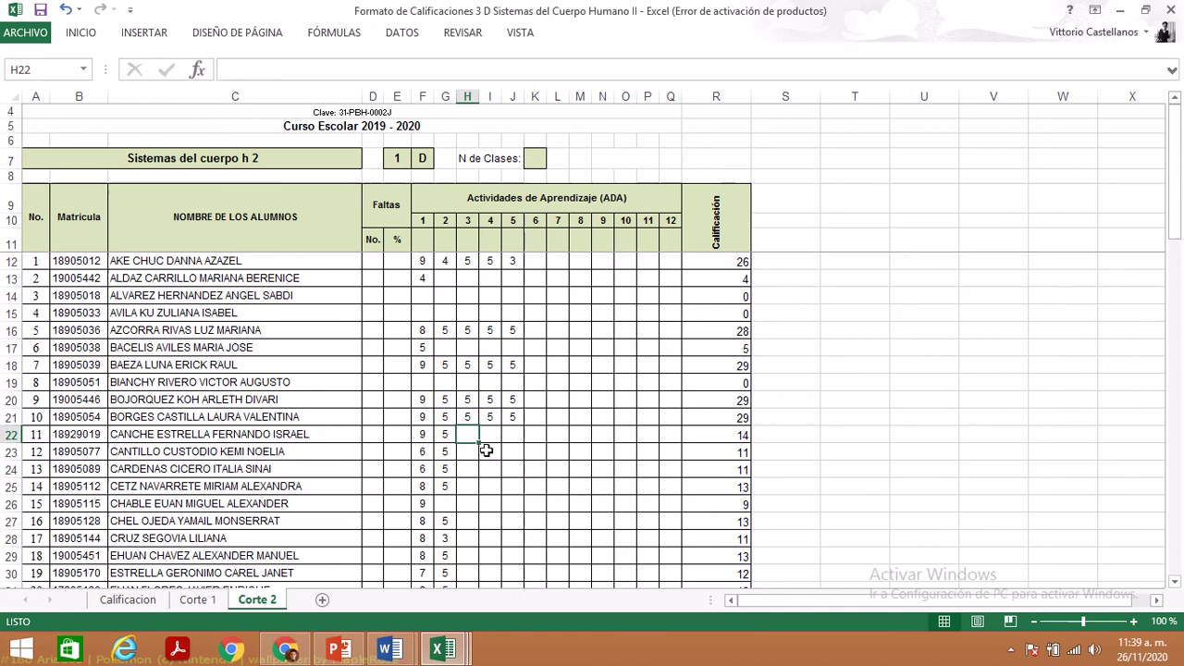
pyautogui.moveTo(443, 648)
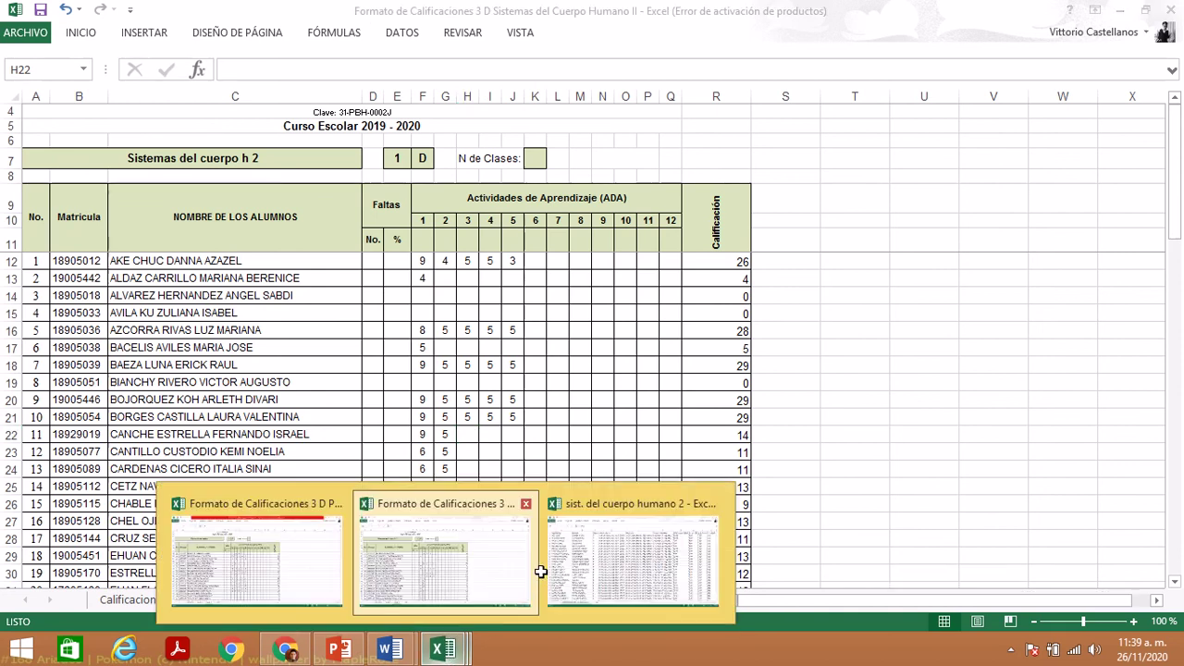
pyautogui.click(544, 571)
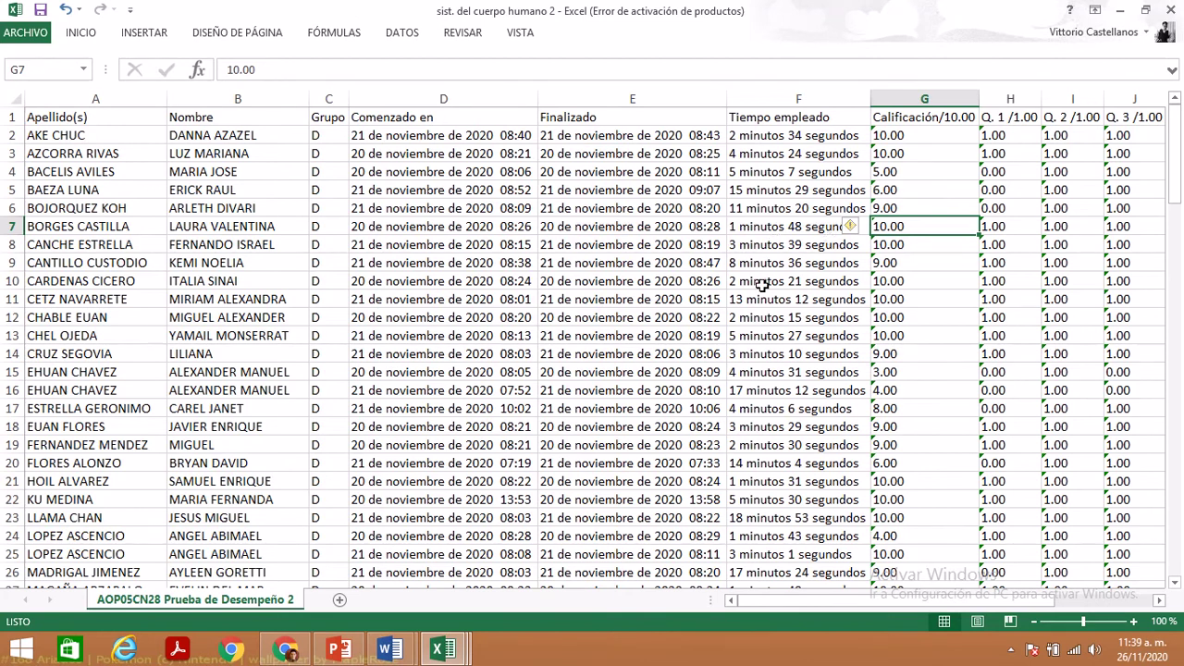
# - Return to the Sistemas del Cuerpo Humano II gradebook and enter 5 for student No. 11 in each of ADA 3, 4 and 5
pyautogui.moveTo(447, 651)
pyautogui.click(444, 555)
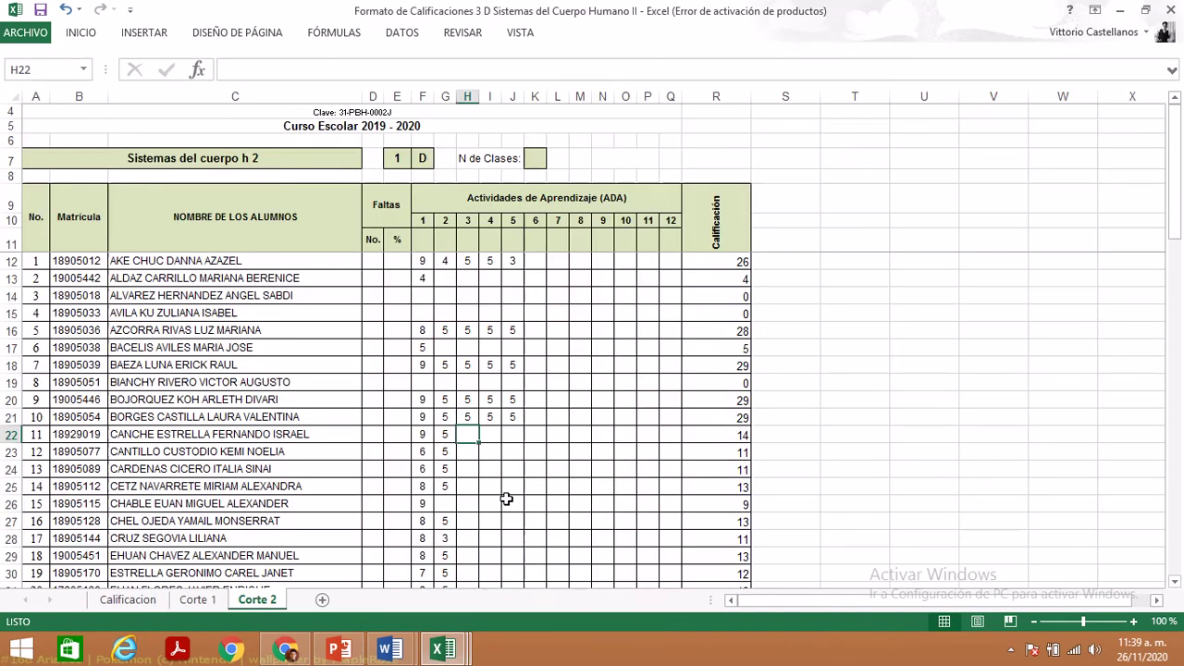
pyautogui.write('5')
pyautogui.press('Right')
pyautogui.write('5')
pyautogui.press('Right')
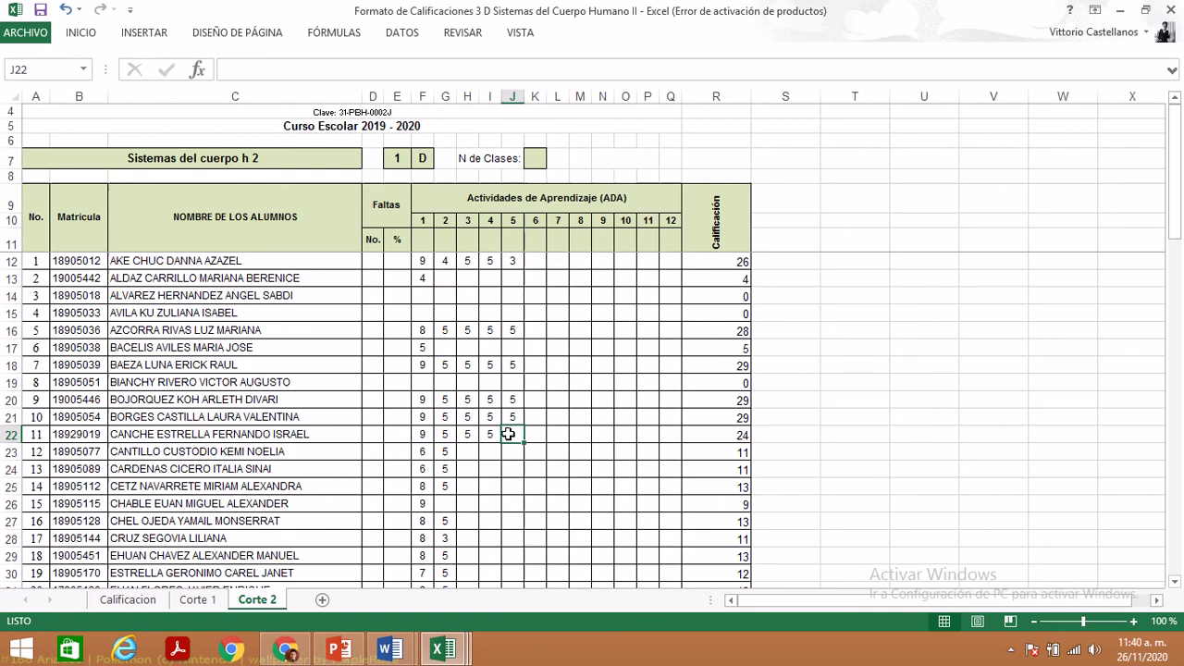
pyautogui.write('5')
pyautogui.press('Down')
# - Select student No. 12's ADA 3 cell and check that student's test grade in the sist. del cuerpo humano 2 workbook
pyautogui.press('Left')
pyautogui.press('Left')
pyautogui.press('Left')
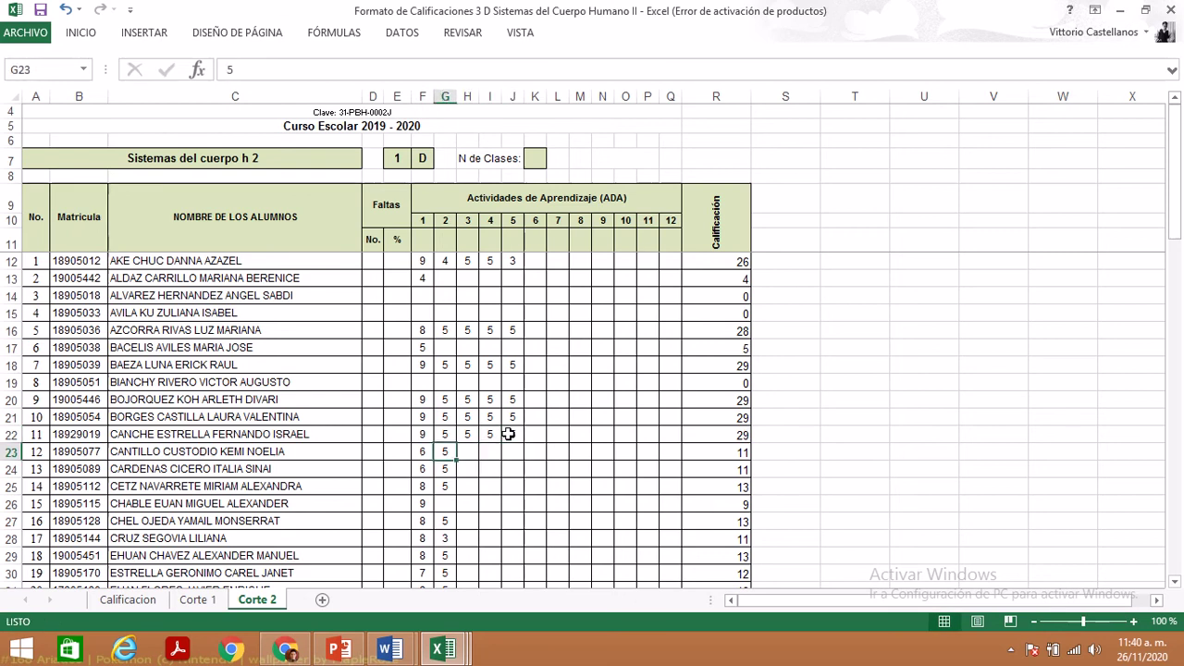
pyautogui.press('Right')
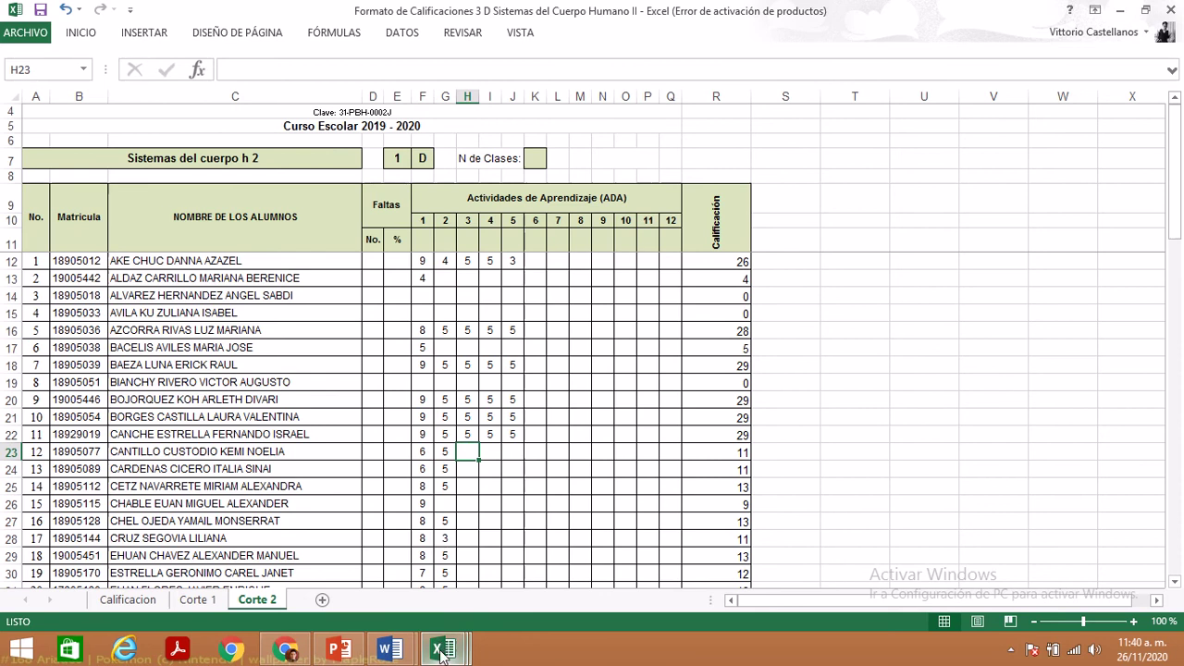
pyautogui.moveTo(445, 651)
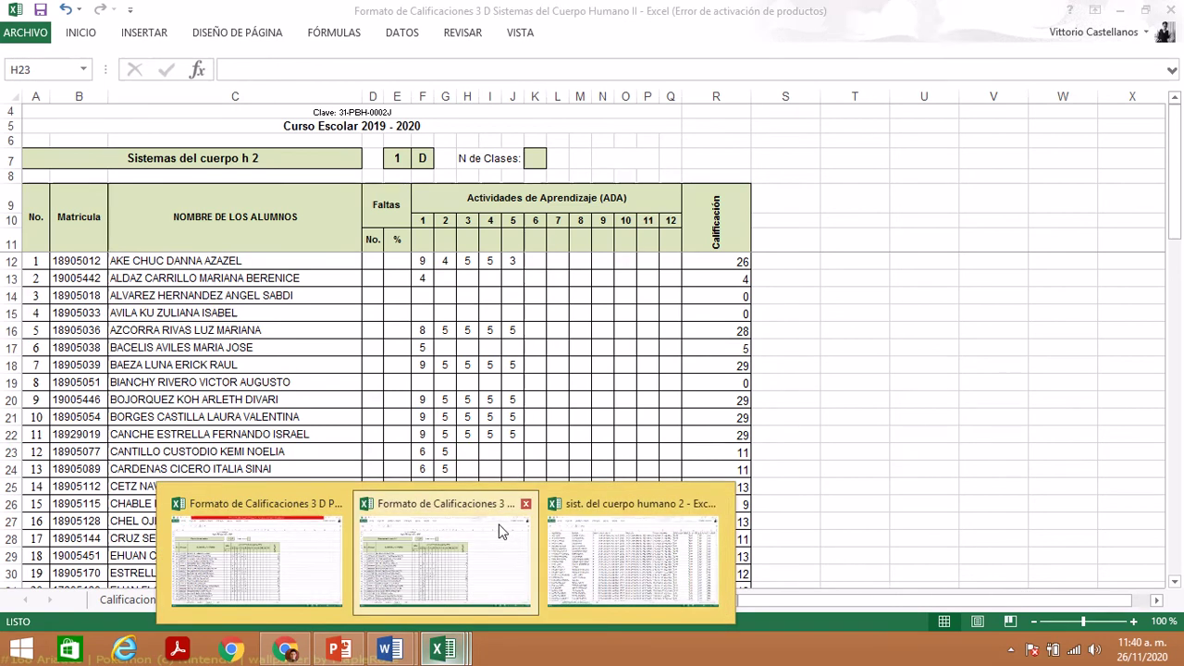
pyautogui.moveTo(634, 554)
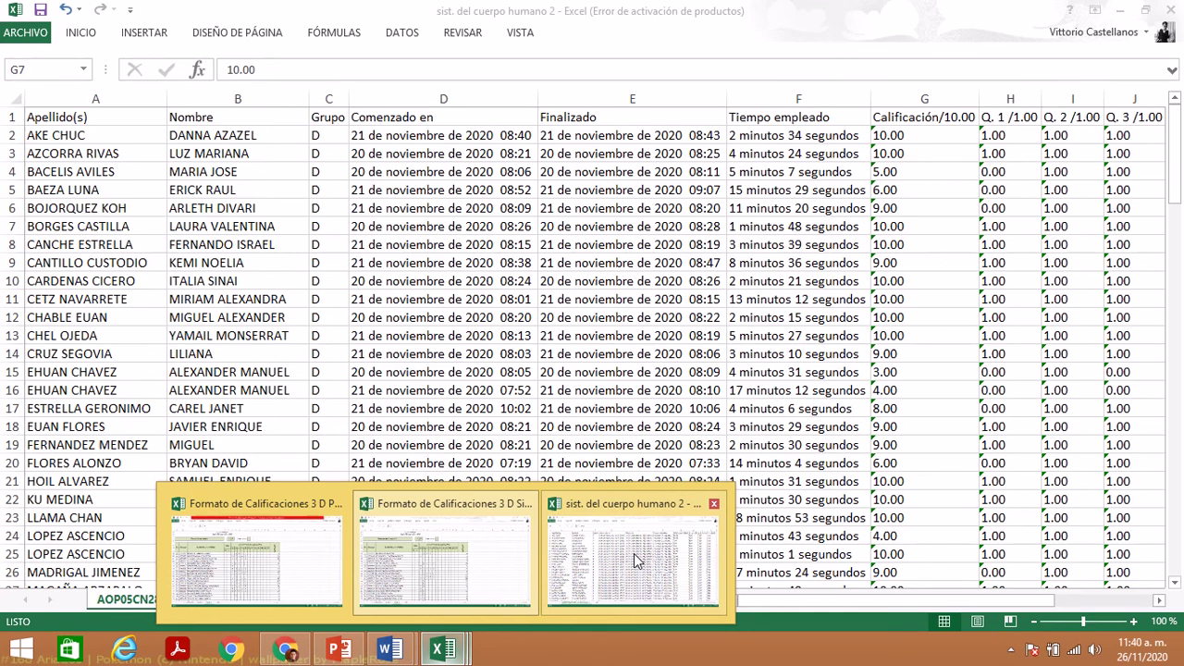
pyautogui.click(444, 555)
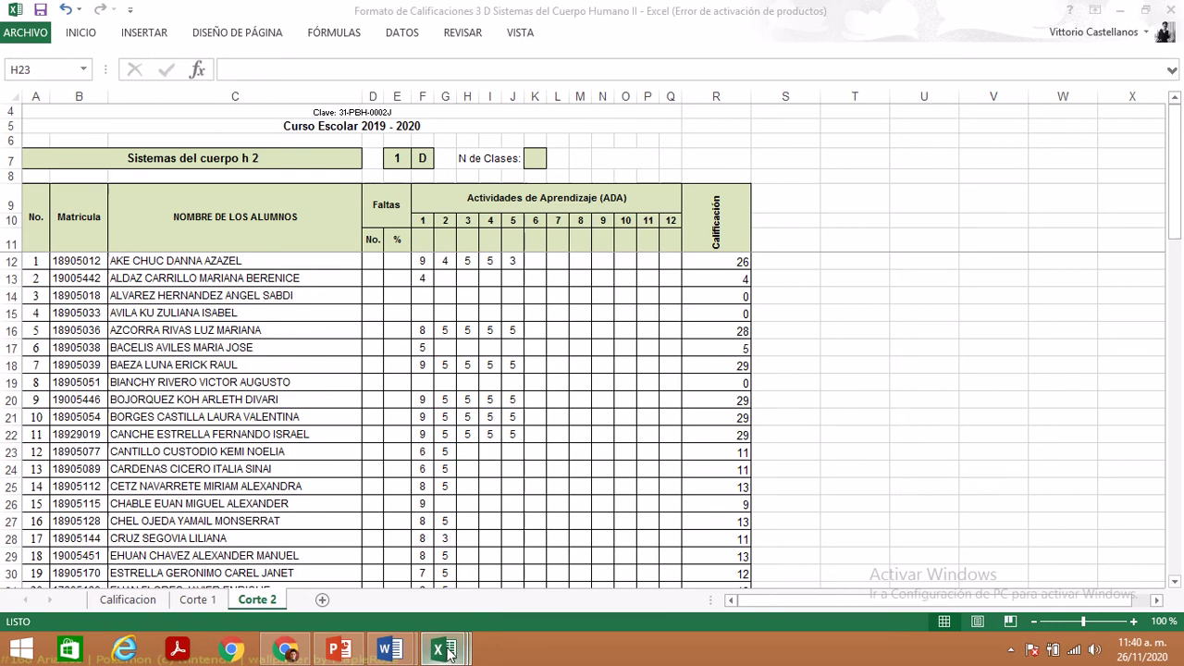
pyautogui.click(625, 538)
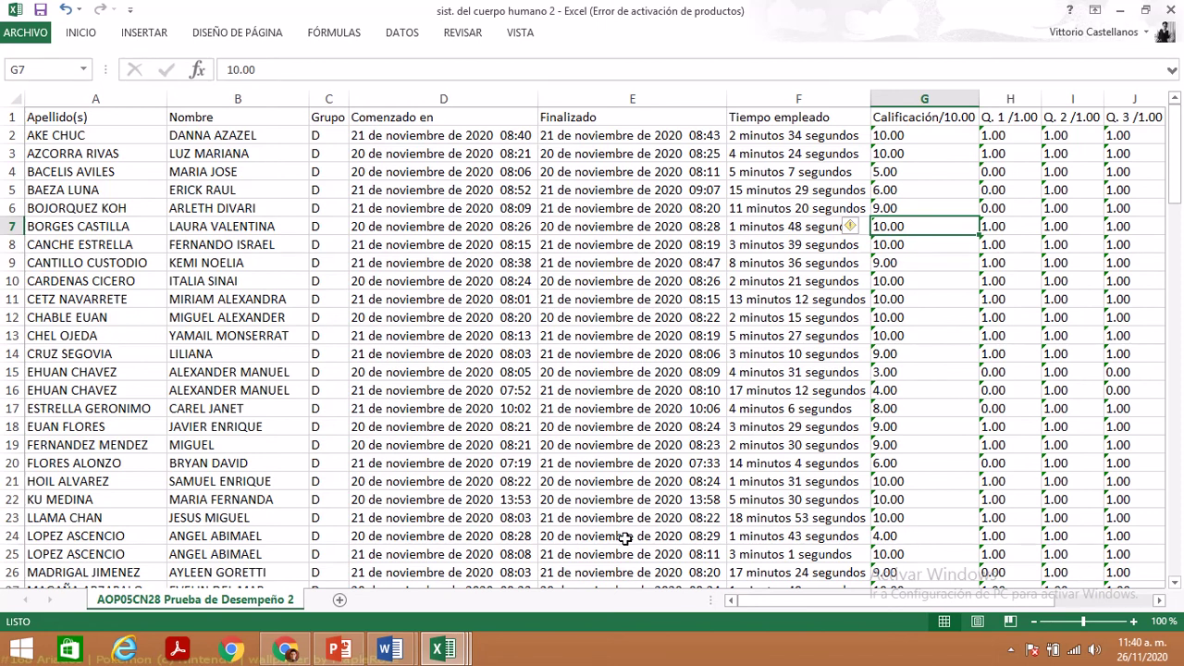
# - Cross-check student No. 12's row in the gradebook and select that student's test grade in the sist. del cuerpo humano 2 workbook
pyautogui.press('Down')
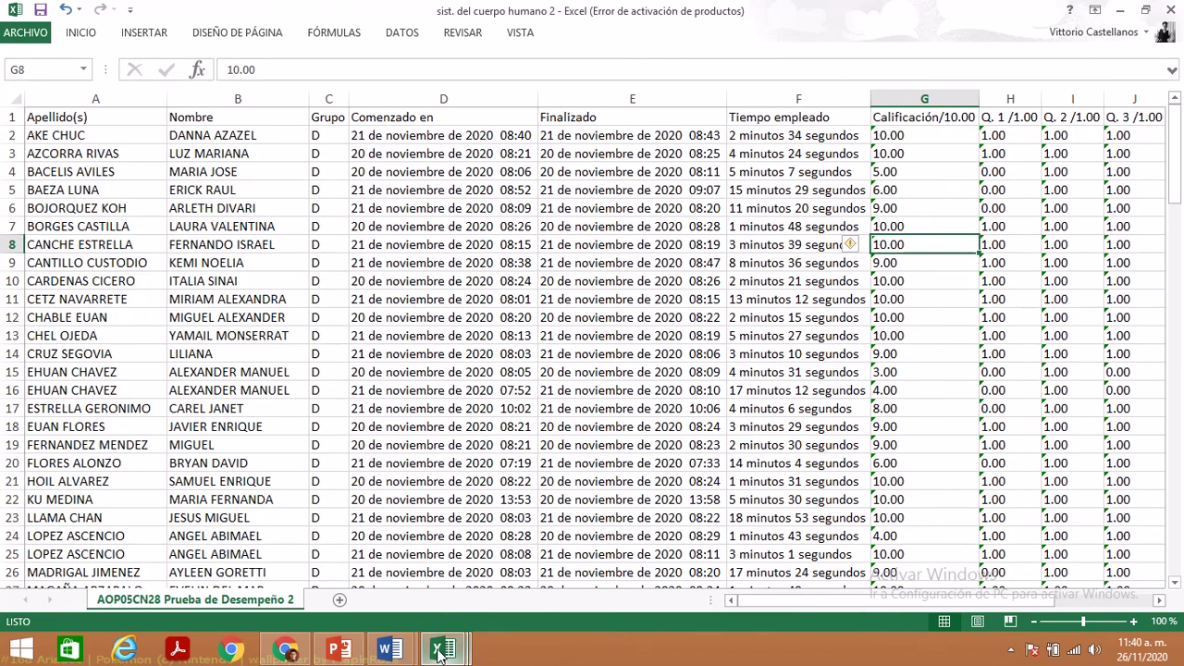
pyautogui.moveTo(440, 650)
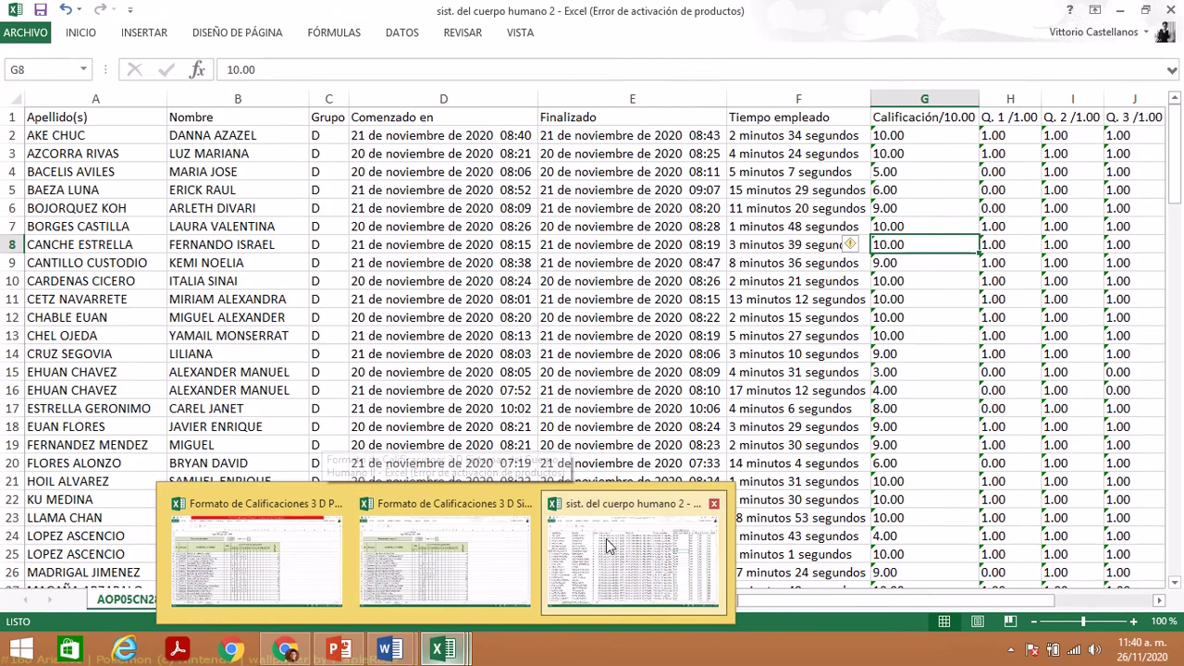
pyautogui.click(485, 556)
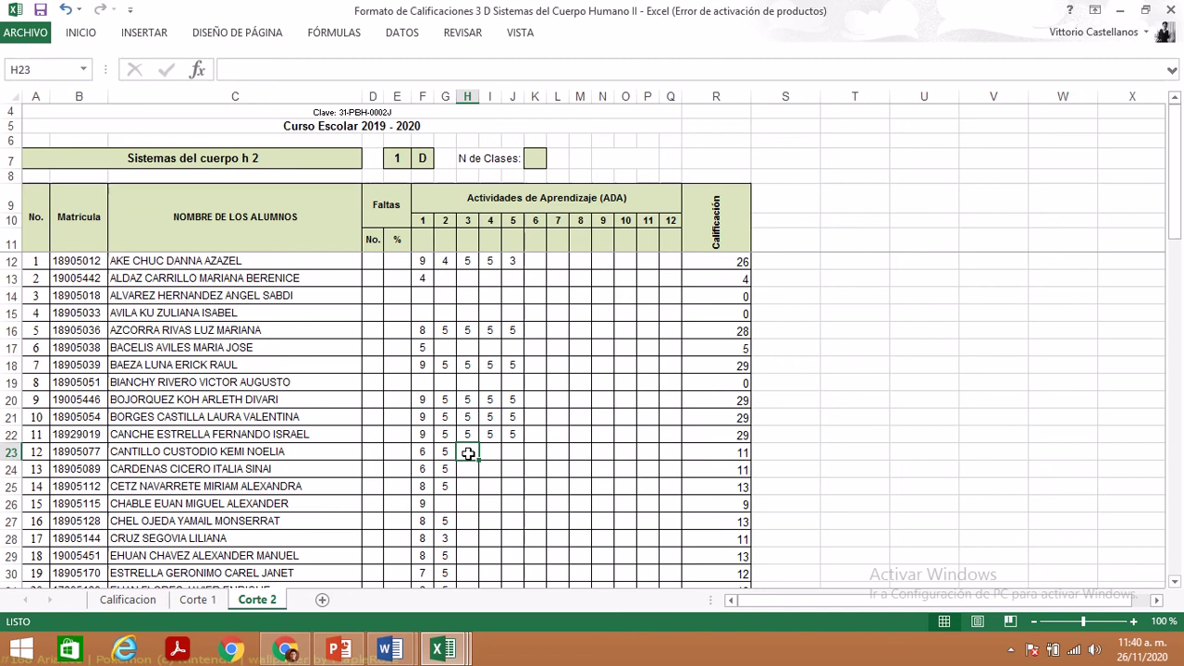
pyautogui.click(443, 649)
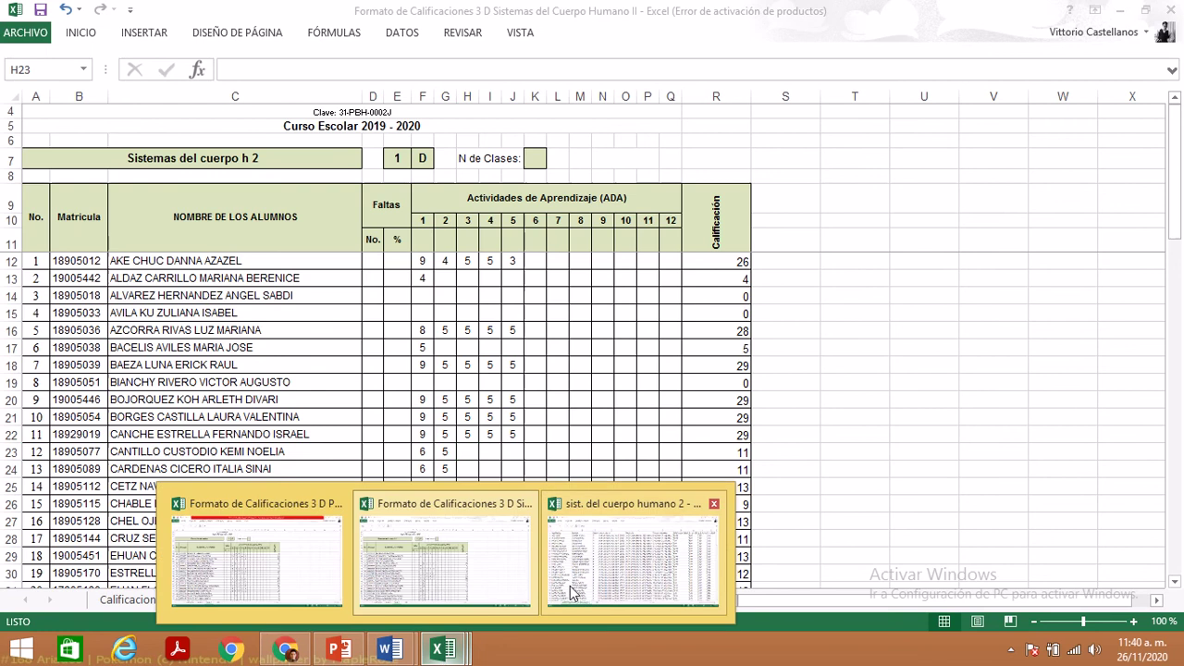
pyautogui.click(579, 584)
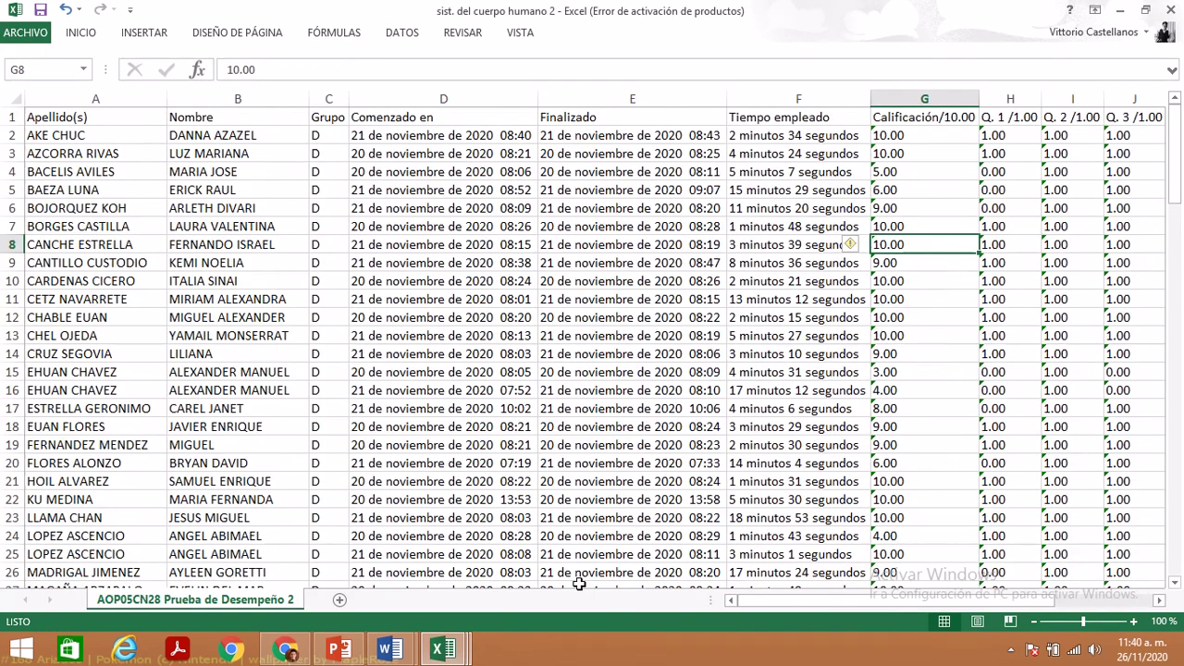
pyautogui.press('Down')
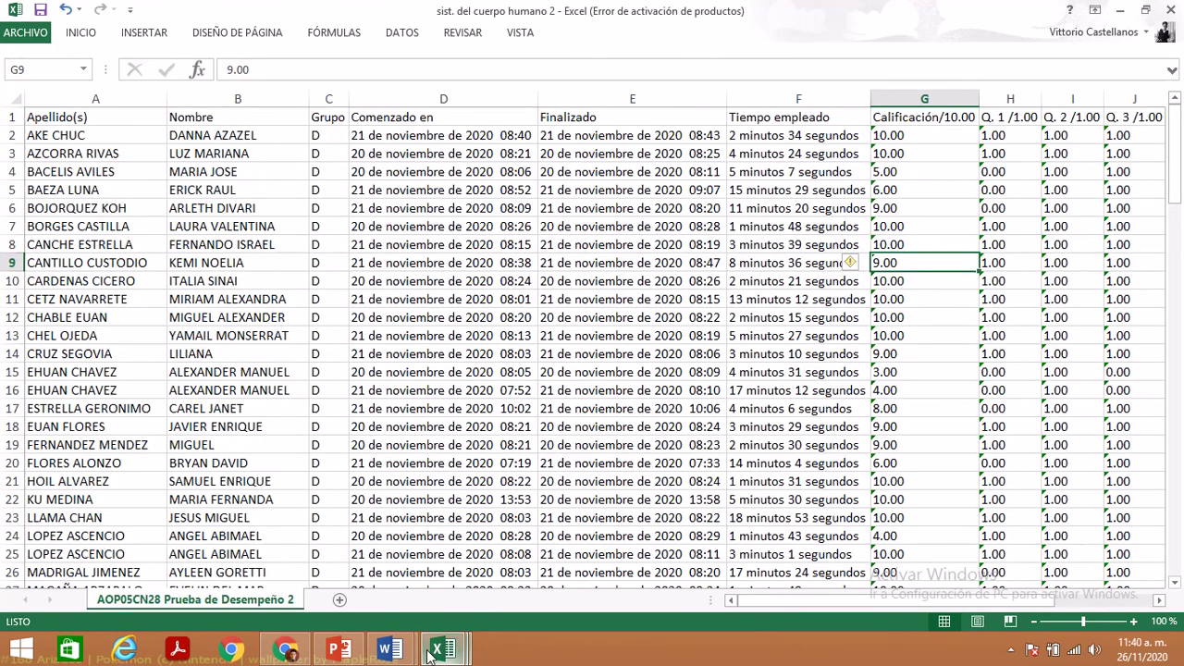
# - Return to the Sistemas del Cuerpo Humano II gradebook and enter 5 for student No. 12 in each of ADA 3, 4 and 5
pyautogui.click(430, 652)
pyautogui.click(449, 569)
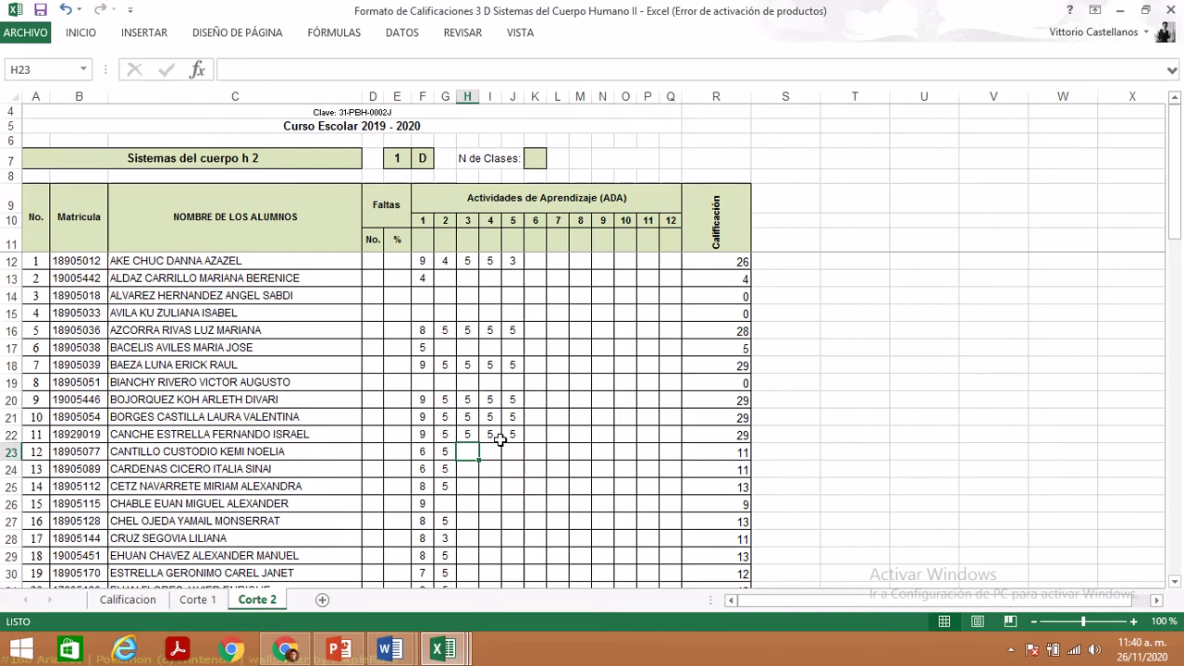
pyautogui.press('Tab')
pyautogui.write('5')
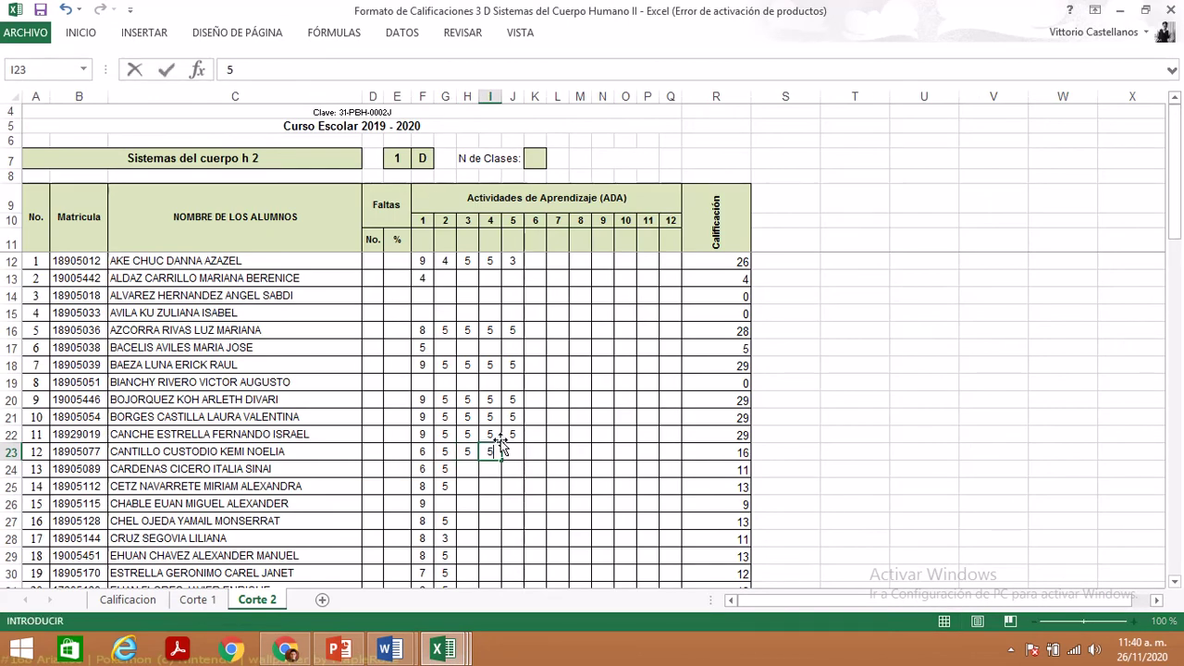
pyautogui.press('Tab')
pyautogui.write('5')
pyautogui.press('Down')
# - Select student No. 13's ADA 3 cell and look up that student's test grade in the sist. del cuerpo humano 2 workbook
pyautogui.press('Left')
pyautogui.press('Left')
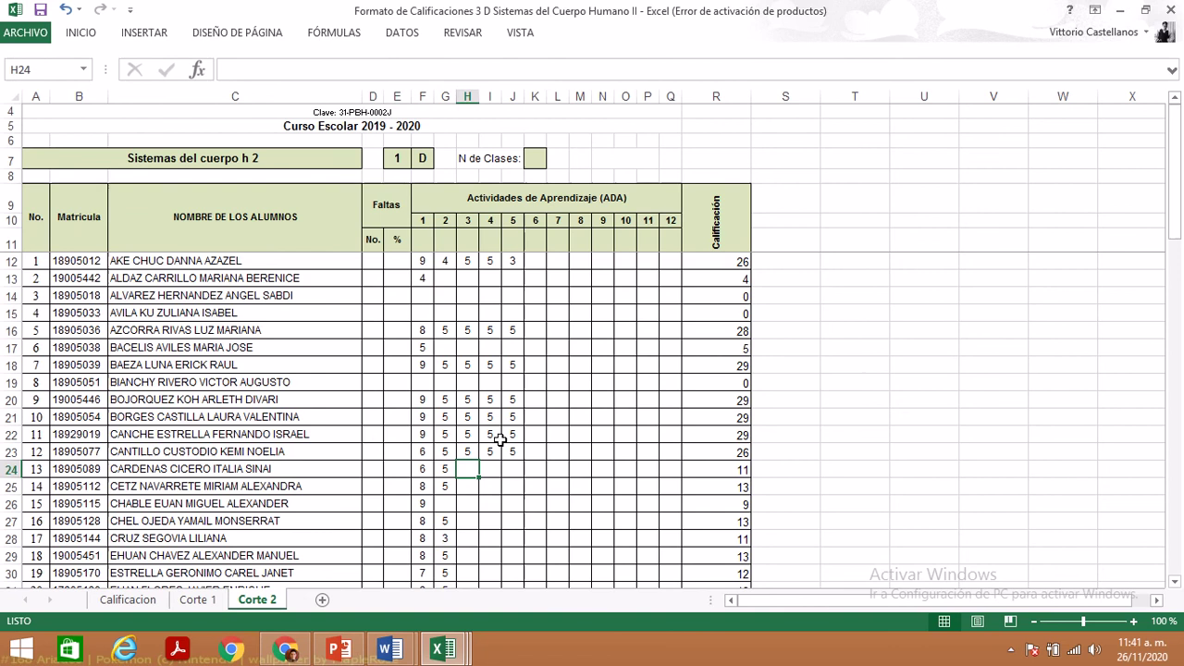
pyautogui.moveTo(437, 650)
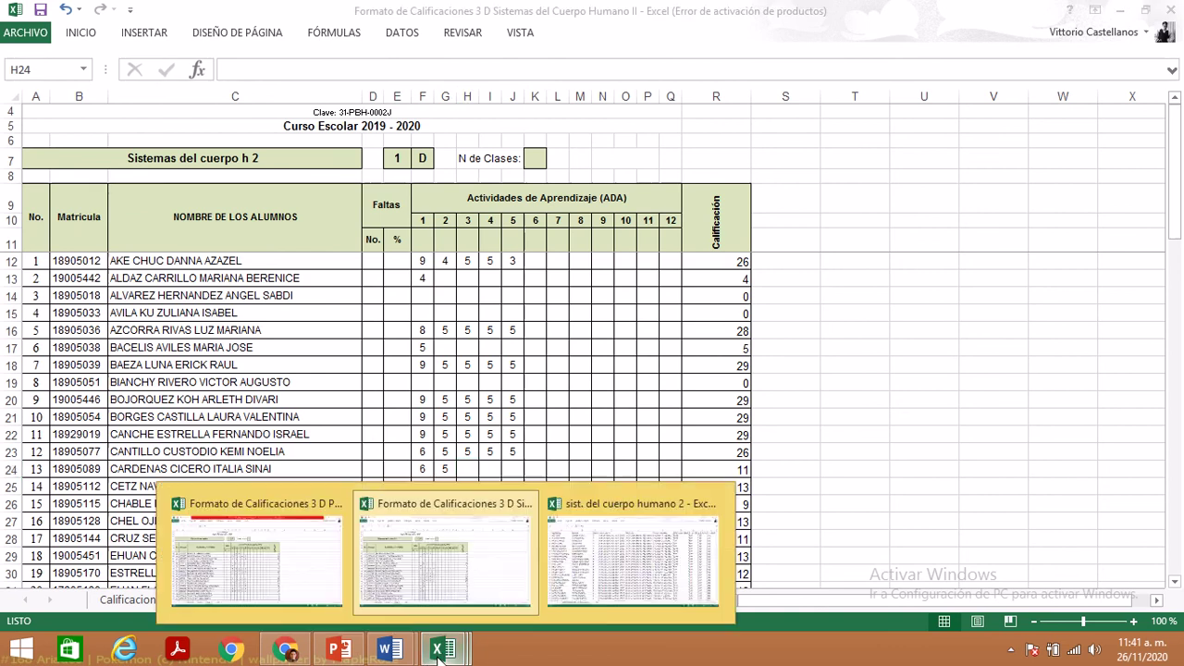
pyautogui.click(568, 576)
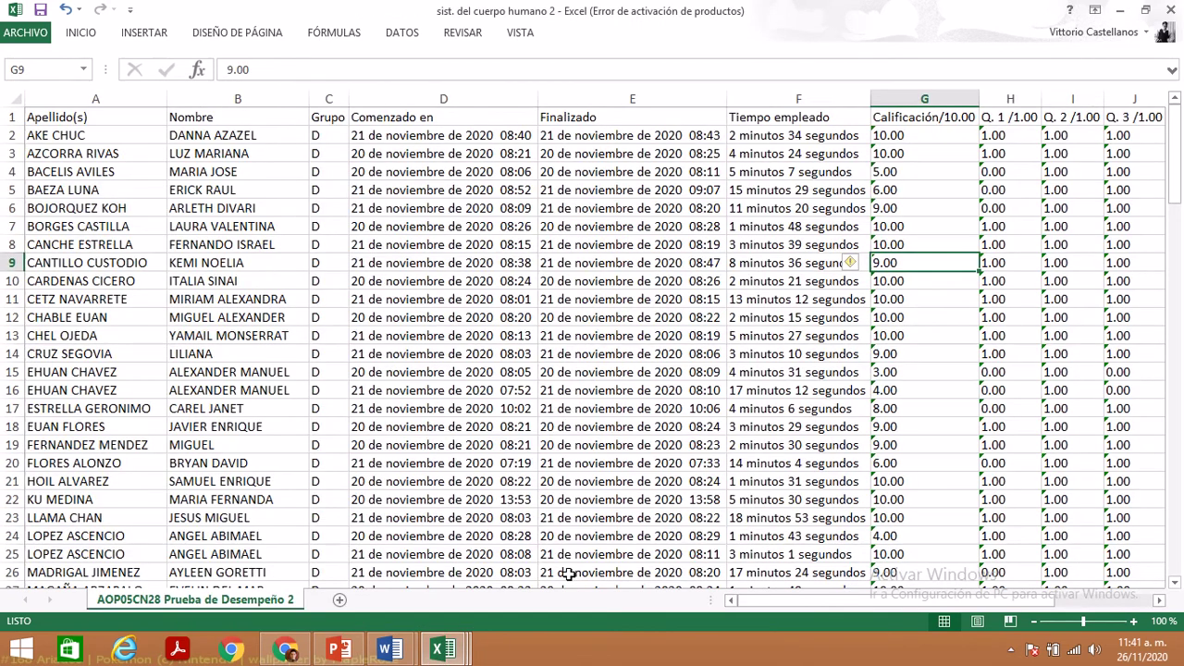
pyautogui.press('Down')
# - Return to the Sistemas del Cuerpo Humano II gradebook and enter 5 for student No. 13 in each of ADA 3, 4 and 5
pyautogui.moveTo(440, 650)
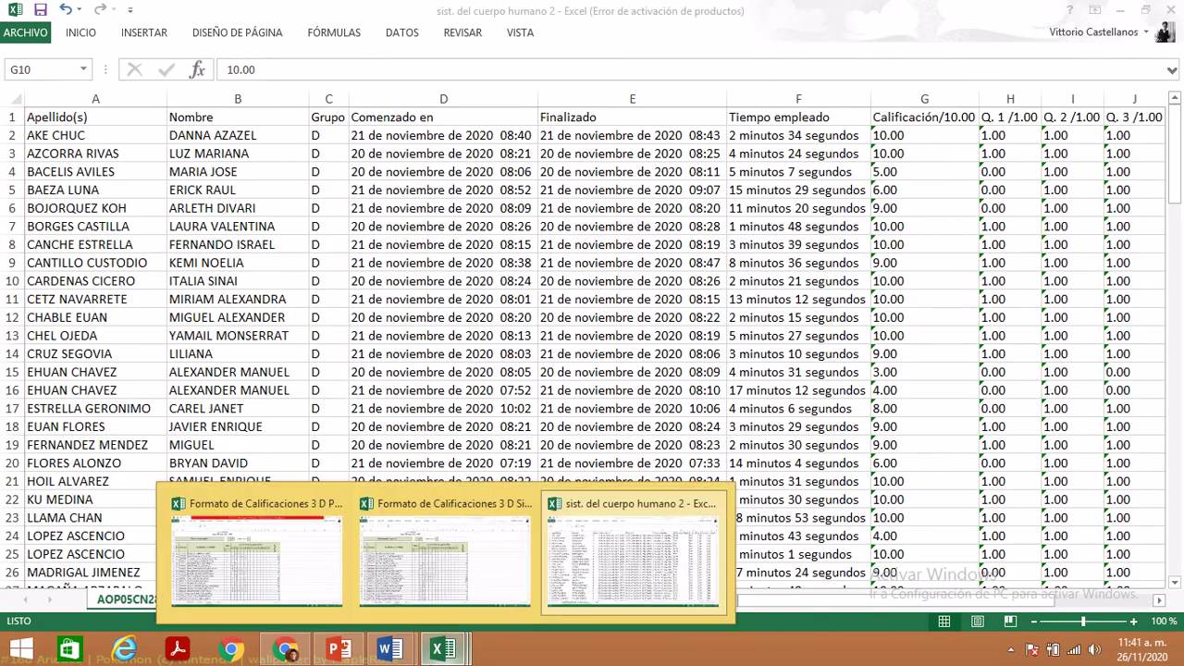
pyautogui.click(492, 512)
pyautogui.write('5')
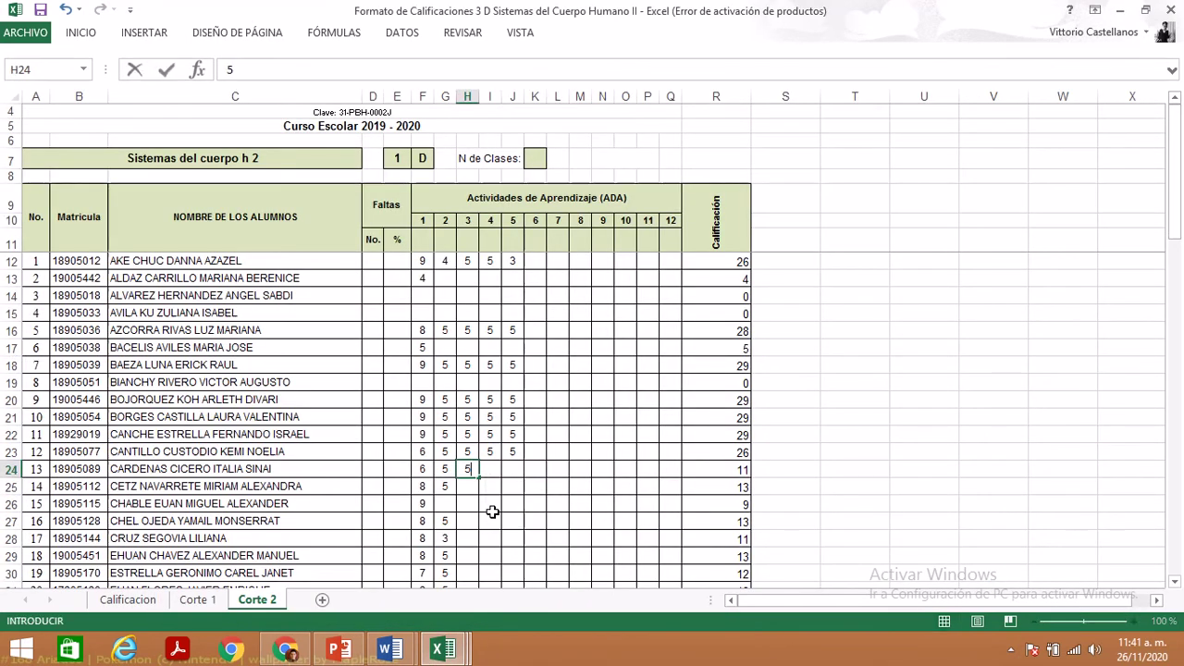
pyautogui.press('Right')
pyautogui.write('5')
pyautogui.press('Right')
pyautogui.write('5')
pyautogui.press('Return')
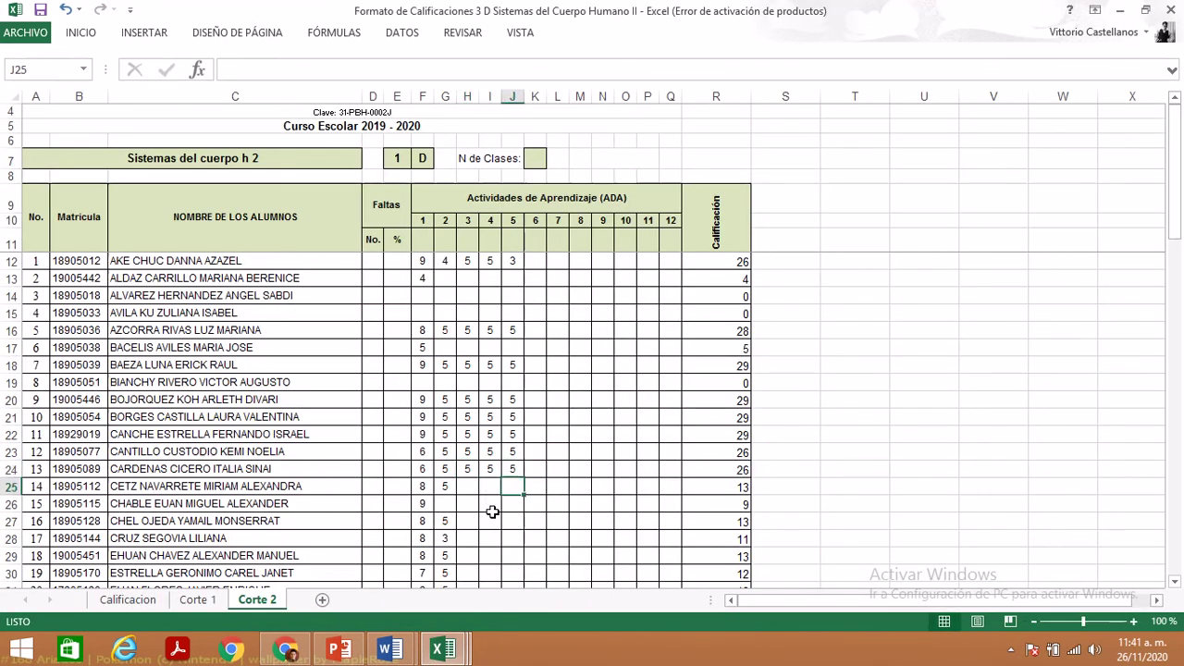
# - Select student No. 14's ADA 3 cell and look up that student's test grade in the sist. del cuerpo humano 2 workbook
pyautogui.press('Left')
pyautogui.press('Left')
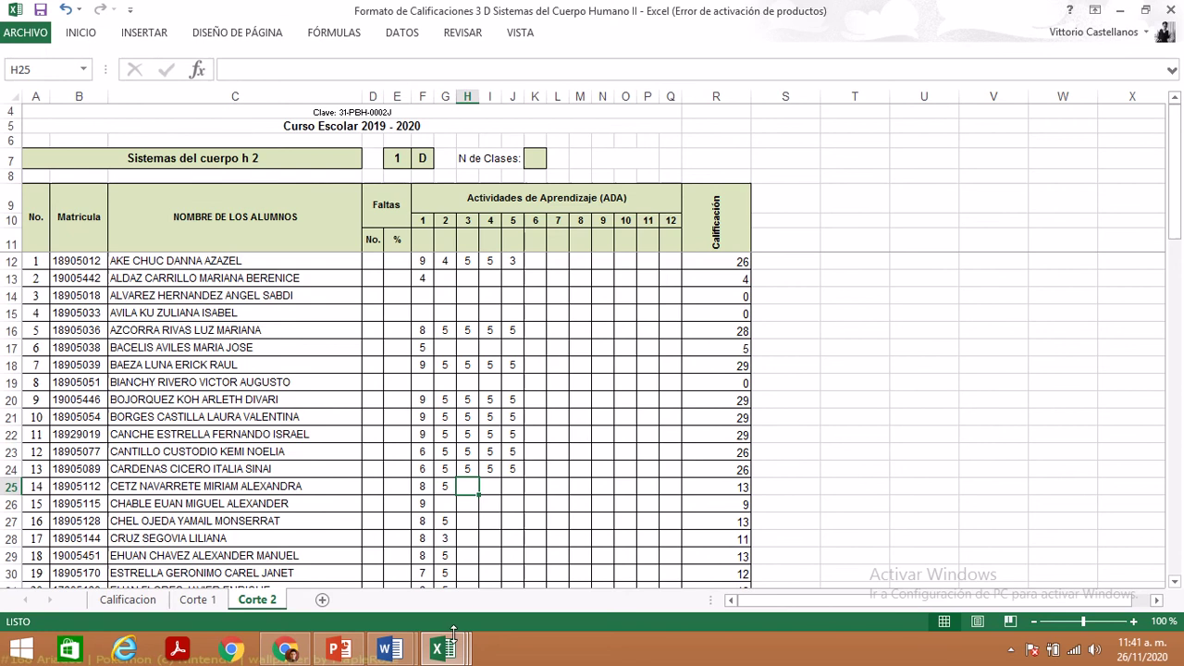
pyautogui.moveTo(442, 649)
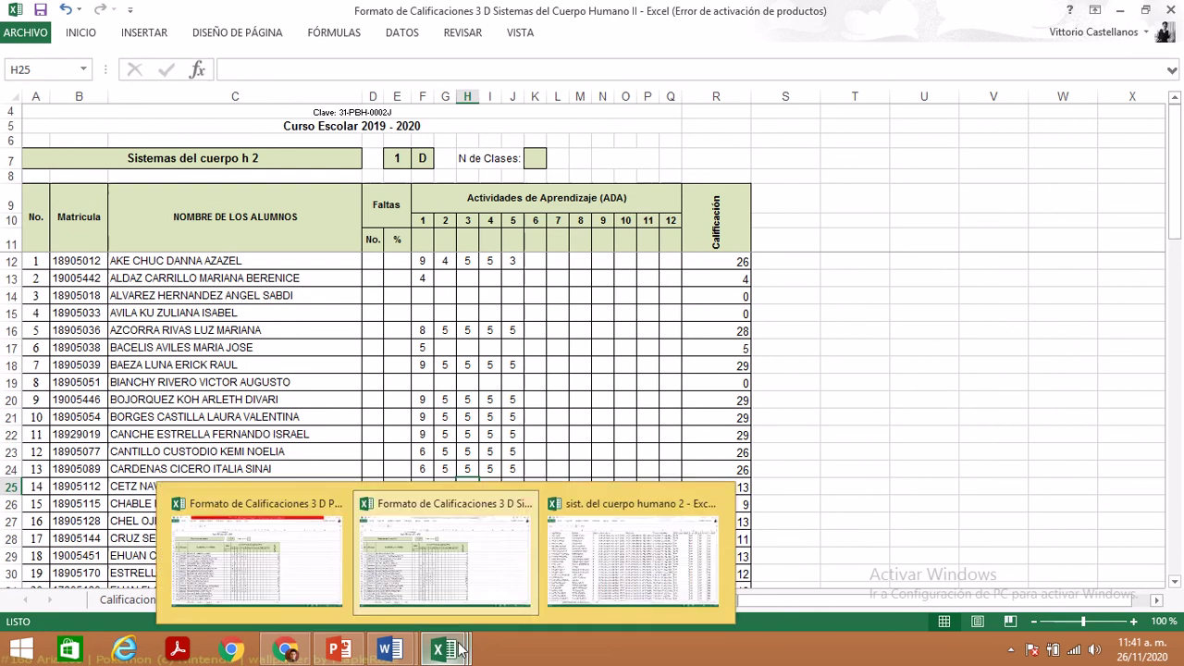
pyautogui.click(578, 554)
pyautogui.press('Down')
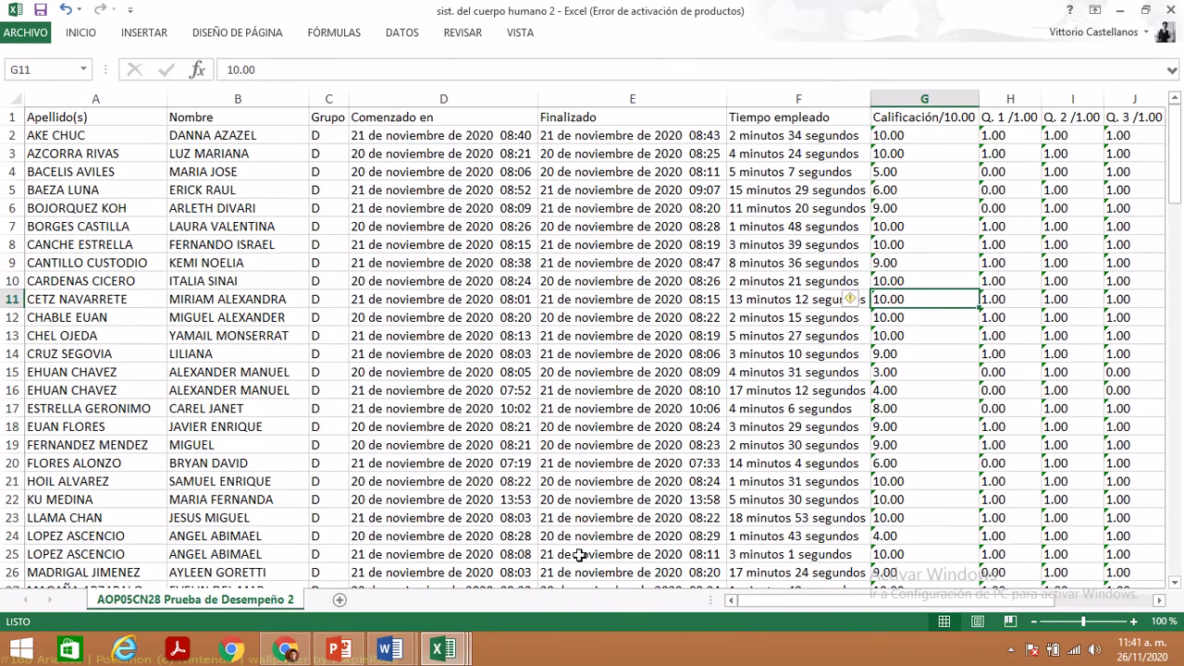
# - Return to the Sistemas del Cuerpo Humano II gradebook and enter 5 for student No. 14 in each of ADA 3, 4 and 5
pyautogui.moveTo(443, 649)
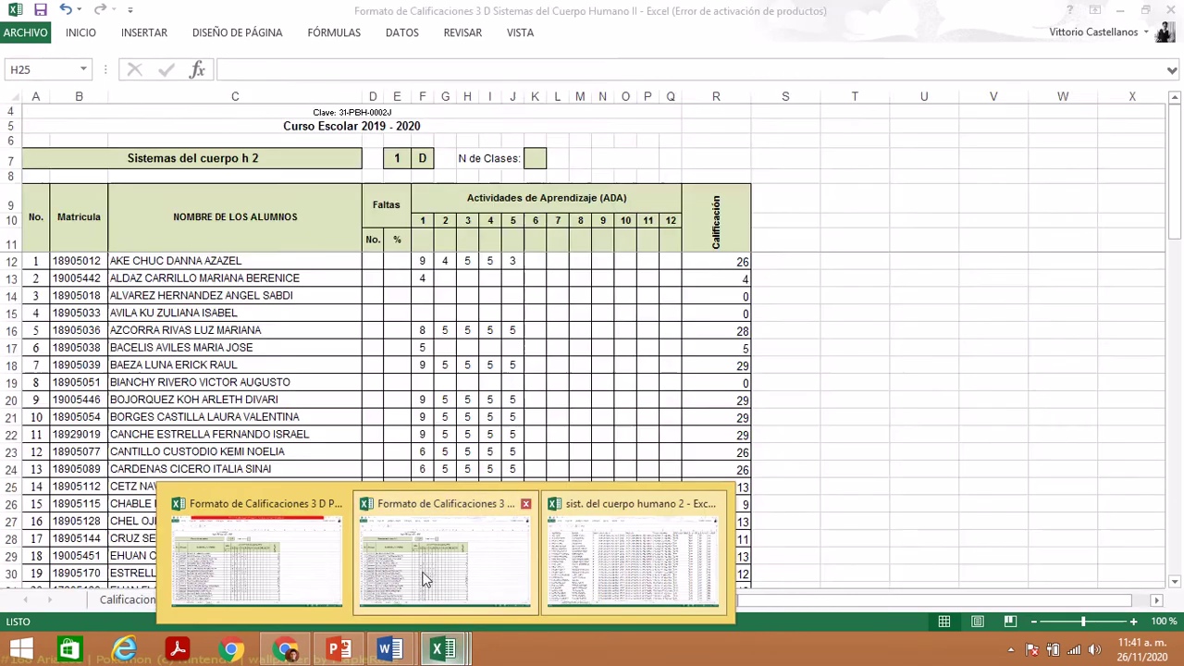
pyautogui.click(435, 557)
pyautogui.write('5')
pyautogui.press('Tab')
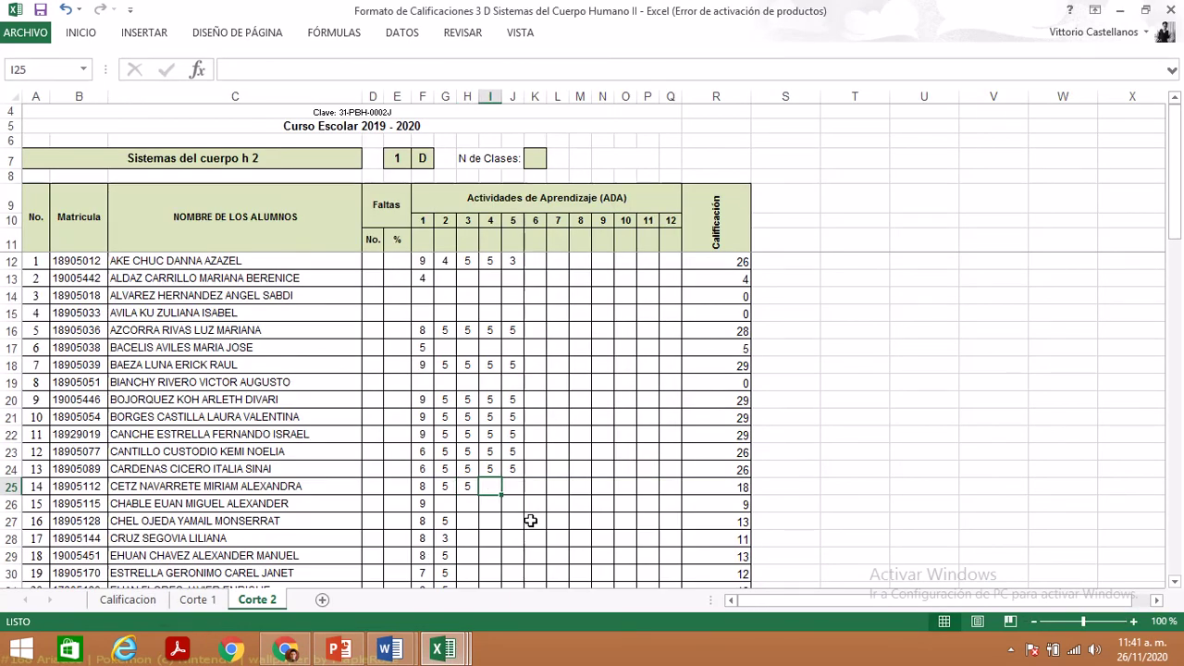
pyautogui.write('5')
pyautogui.press('Tab')
pyautogui.write('5')
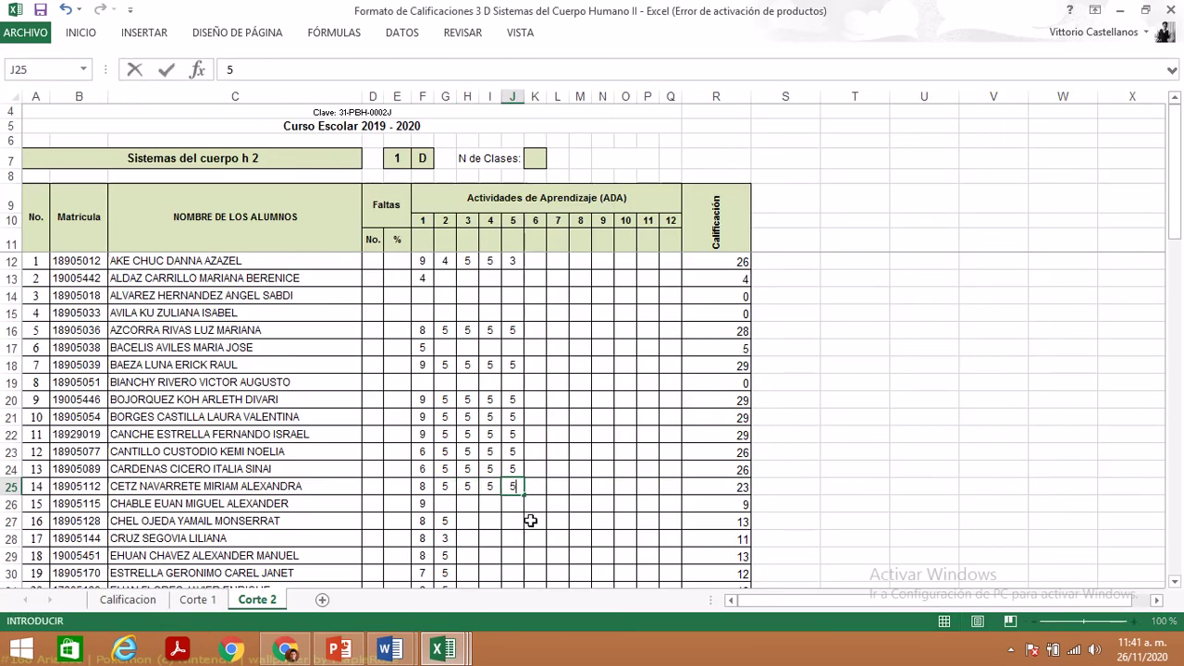
# - Change student No. 14's ADA 4 and ADA 5 grades to 4 each
pyautogui.press('Left')
pyautogui.press('Left')
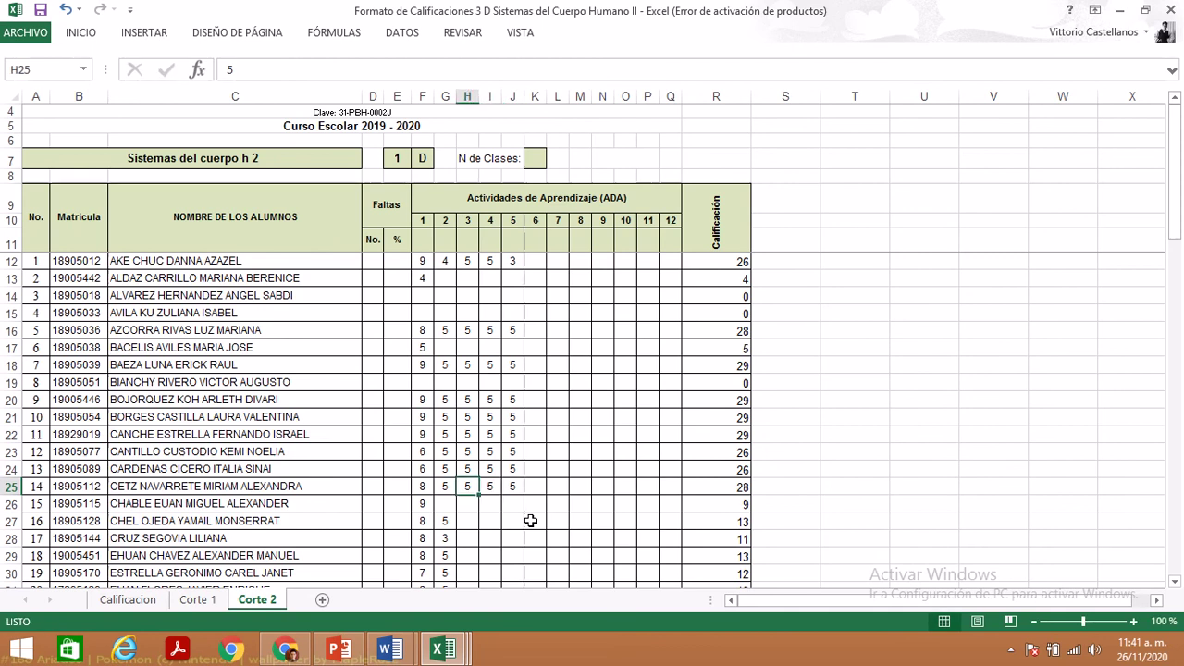
pyautogui.press('Right')
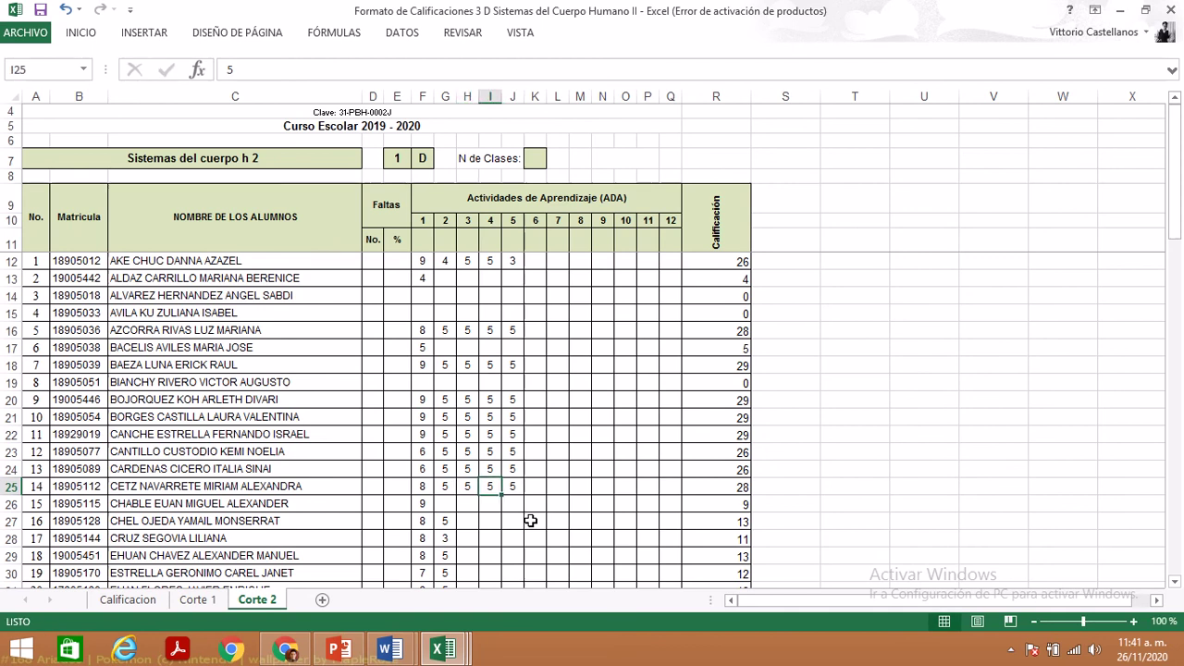
pyautogui.write('4')
pyautogui.press('Return')
pyautogui.press('Right')
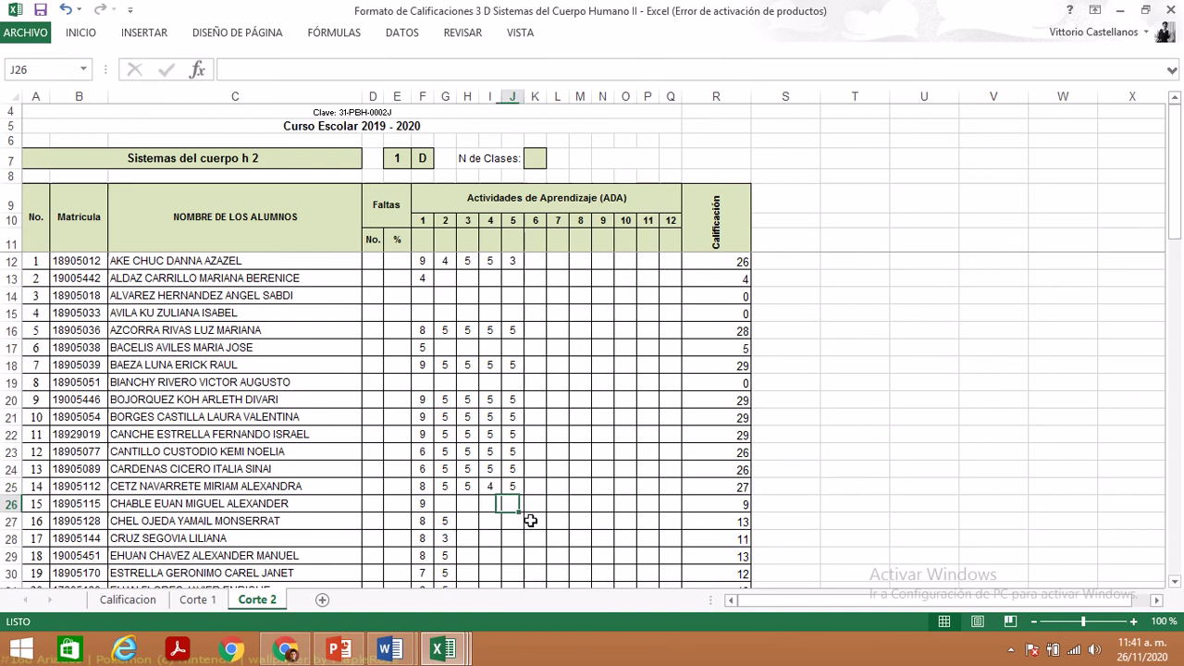
pyautogui.press('Up')
pyautogui.write('4')
pyautogui.press('Return')
pyautogui.press('Left')
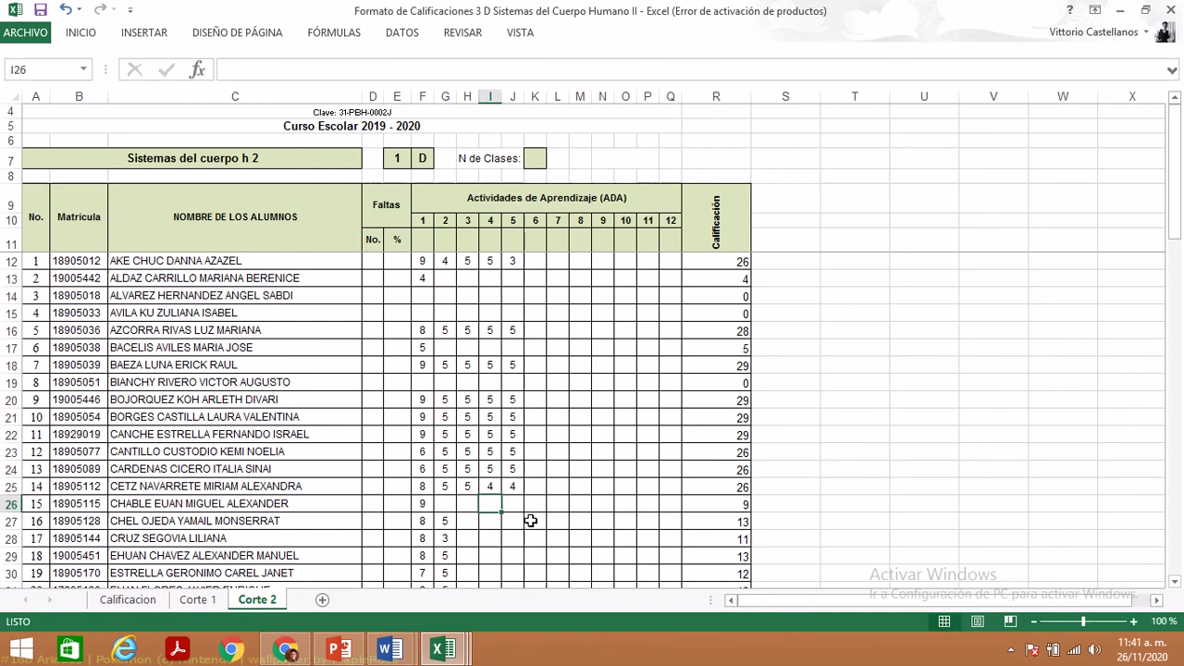
pyautogui.press('Left')
pyautogui.press('Up')
pyautogui.press('Right')
pyautogui.press('Down')
pyautogui.press('Left')
pyautogui.press('Left')
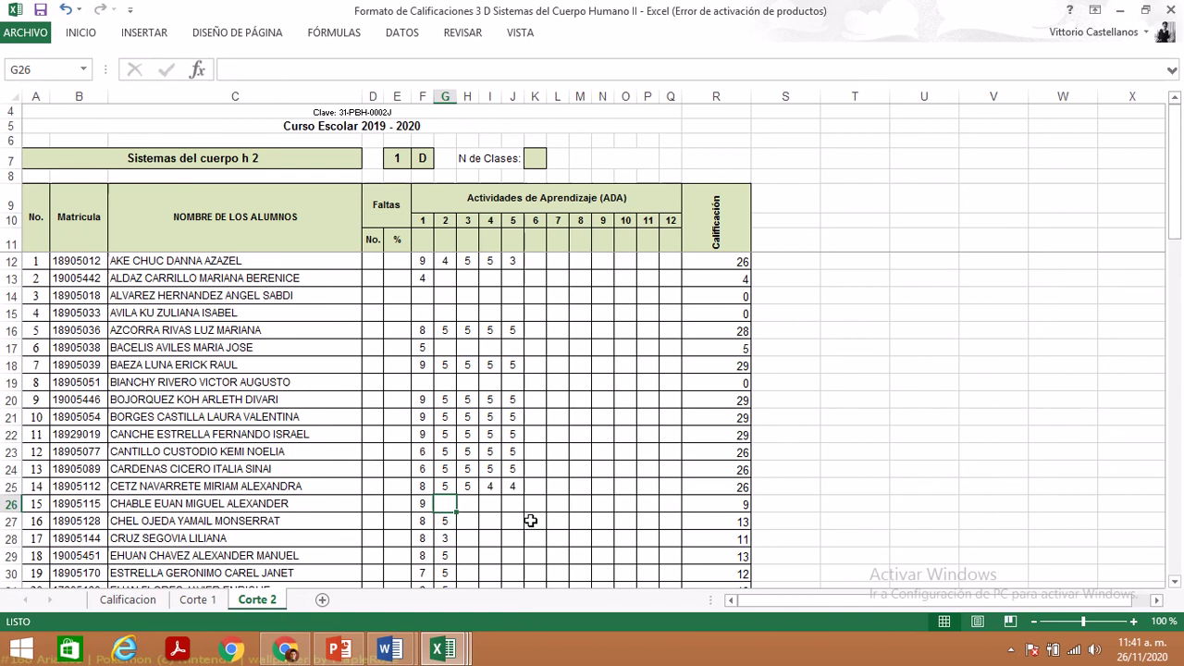
# - Review student No. 13's grades one by one across ADA 1 to ADA 5 in the Corte 2 sheet
pyautogui.moveTo(443, 647)
pyautogui.click(442, 468)
pyautogui.click(425, 469)
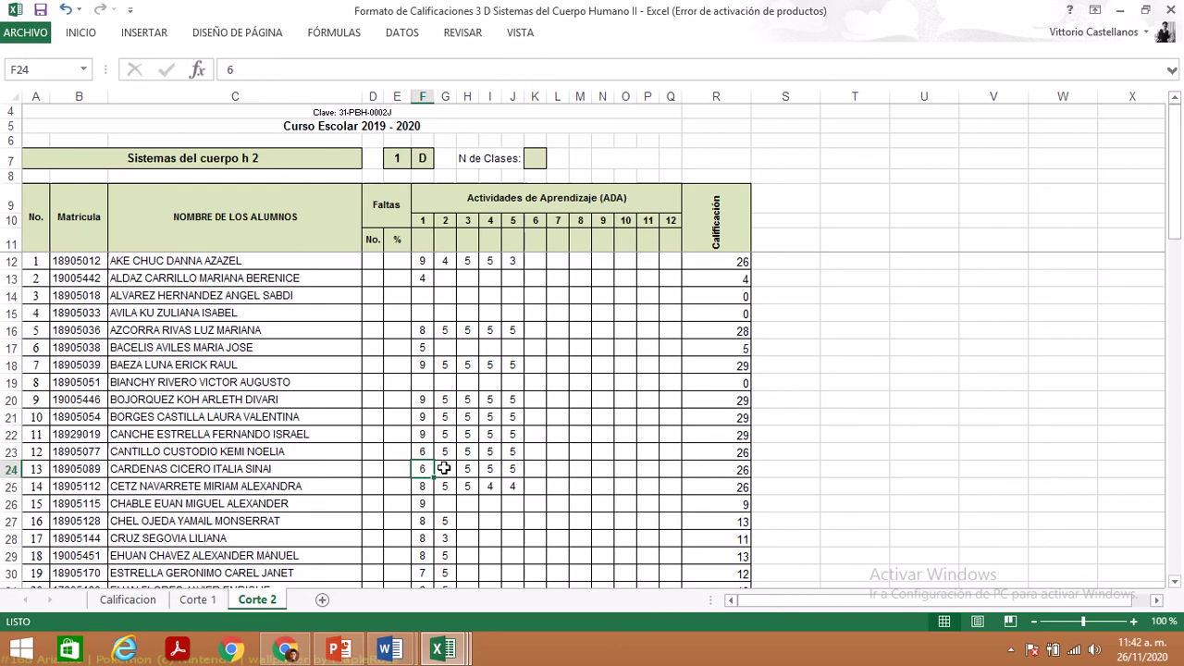
pyautogui.click(447, 469)
pyautogui.click(469, 468)
pyautogui.click(491, 469)
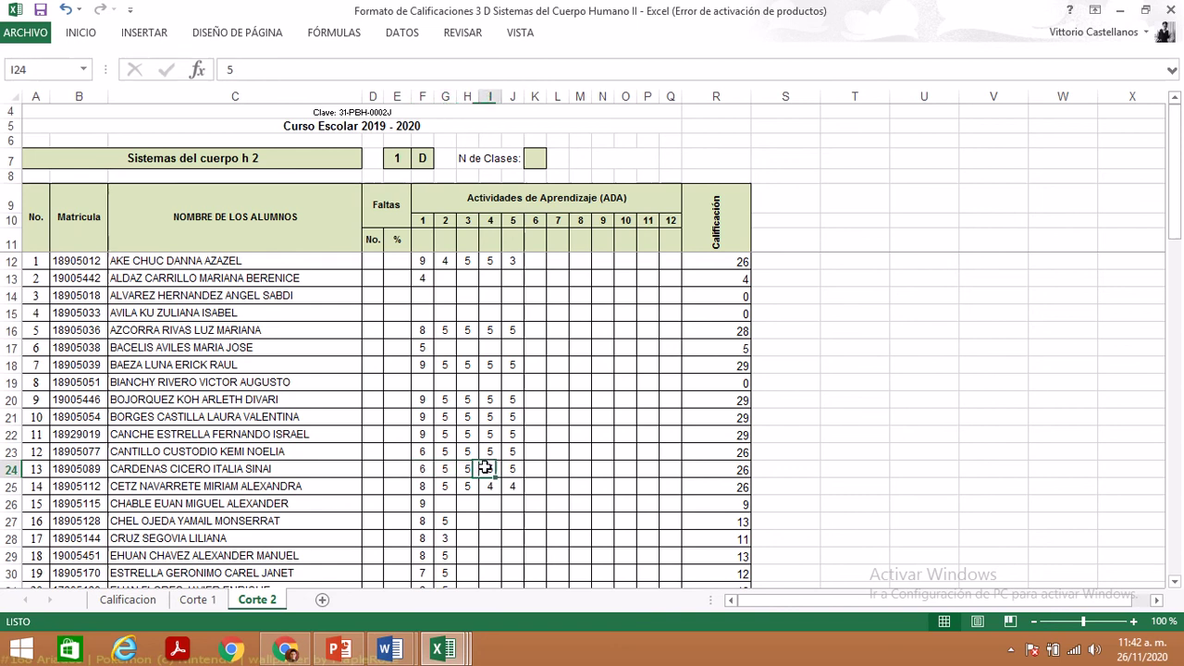
pyautogui.click(515, 470)
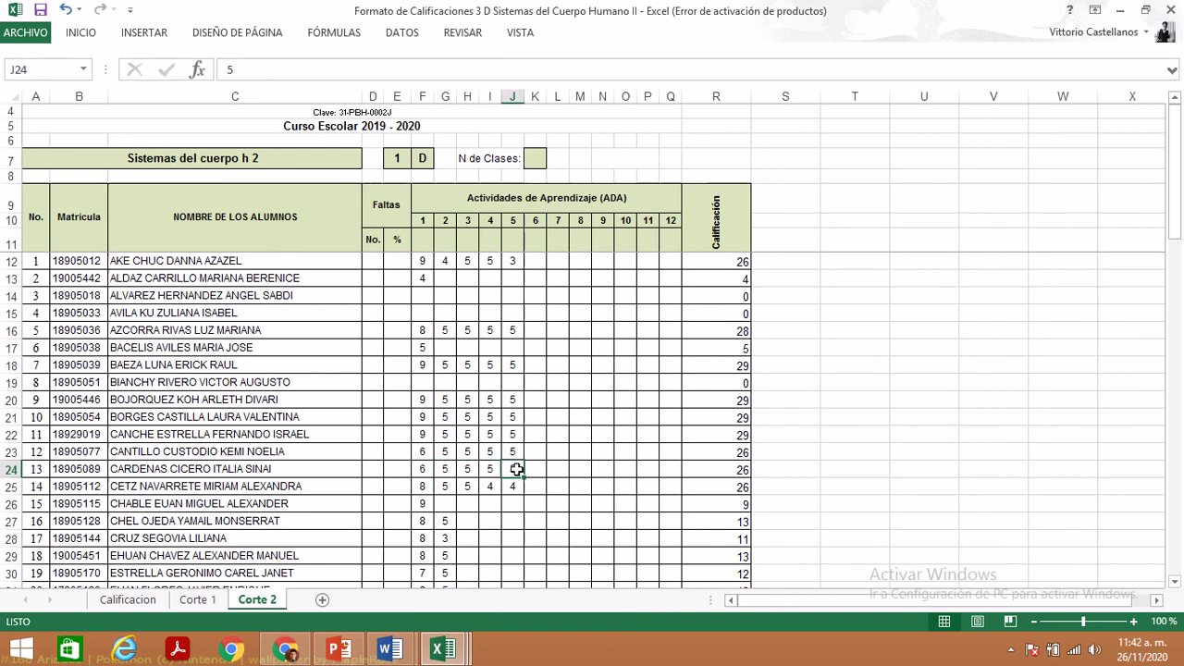
pyautogui.click(469, 469)
pyautogui.click(448, 469)
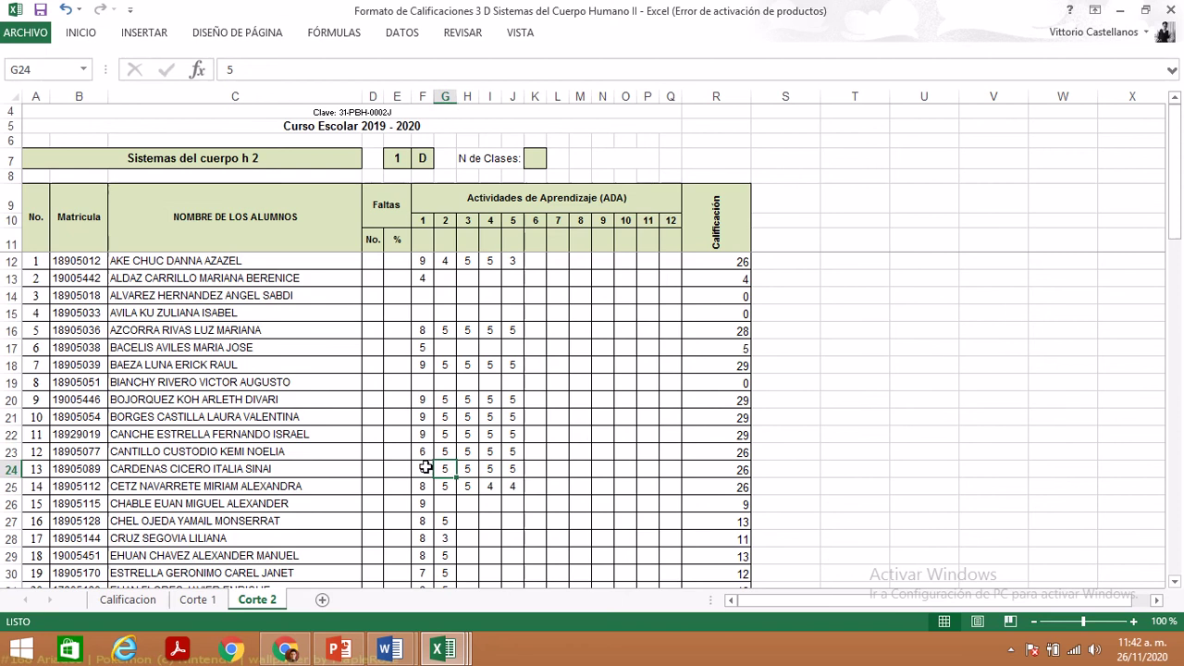
pyautogui.click(423, 469)
pyautogui.click(446, 469)
pyautogui.click(468, 469)
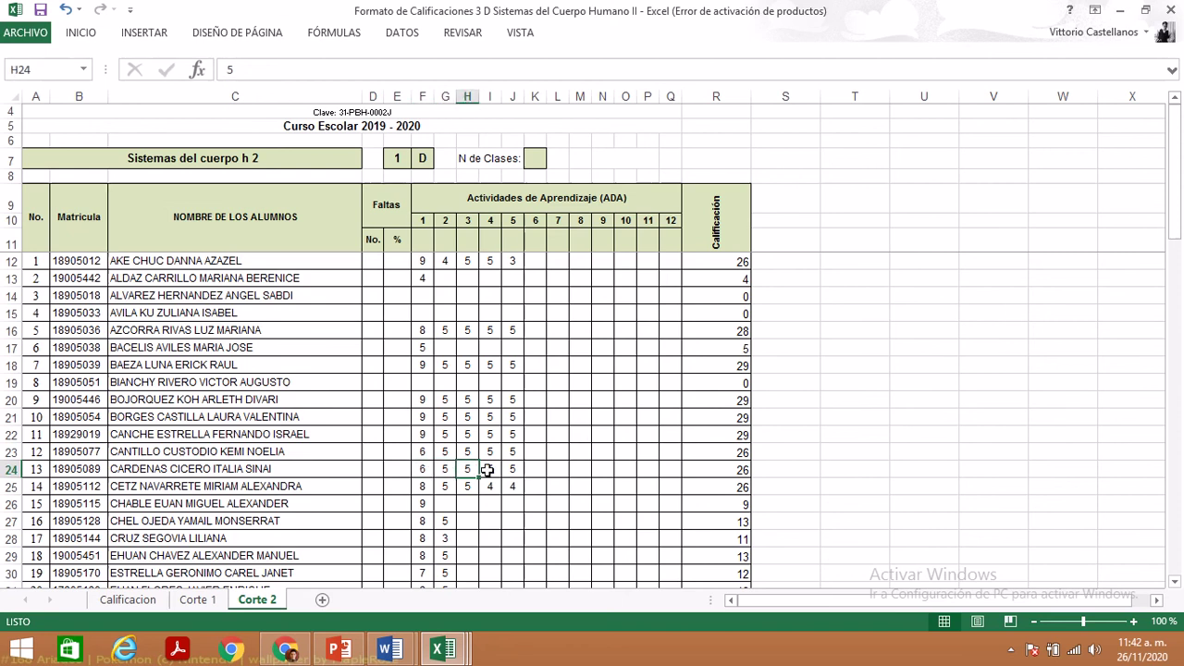
pyautogui.click(490, 469)
pyautogui.click(515, 469)
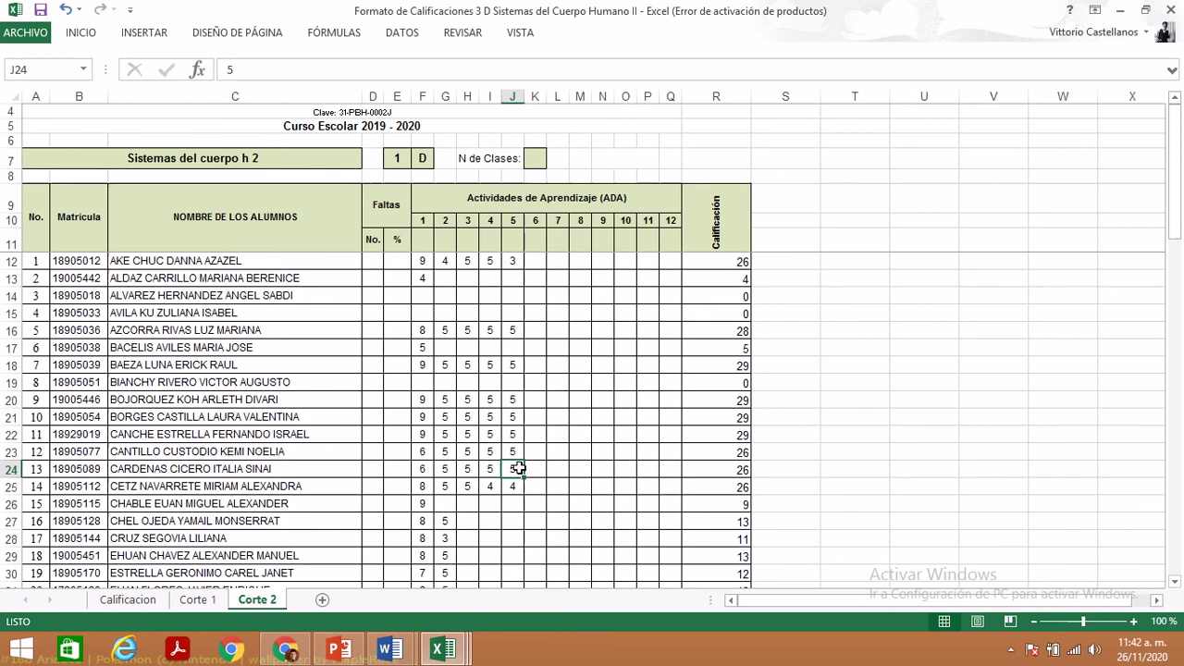
pyautogui.click(445, 470)
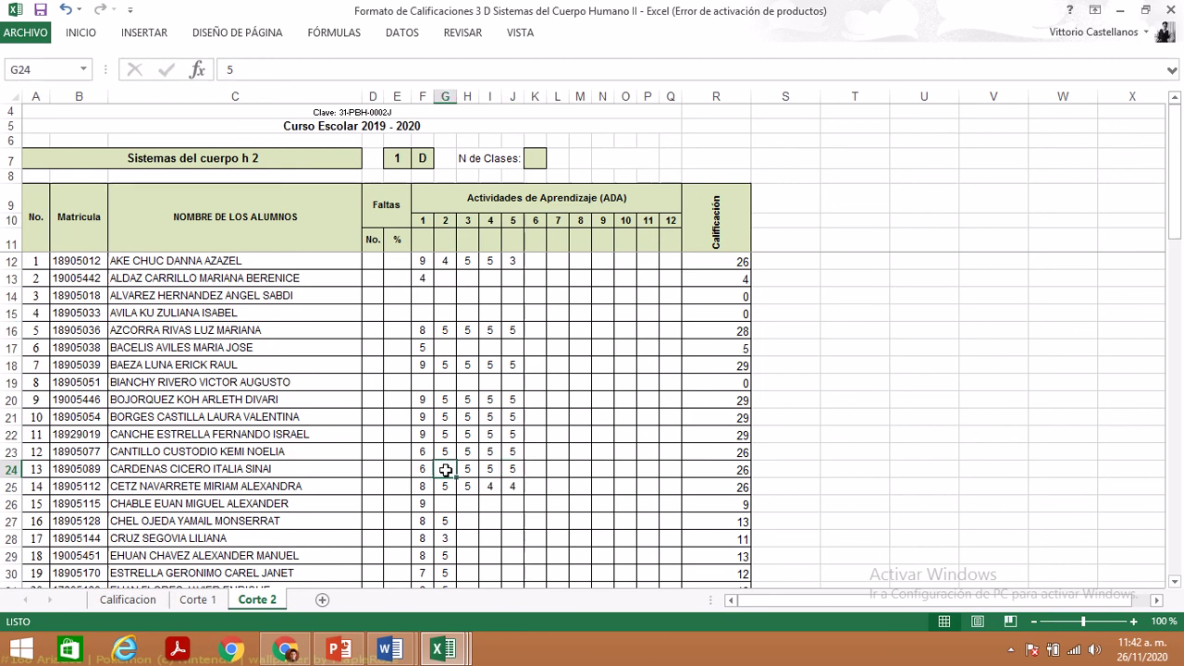
pyautogui.click(424, 470)
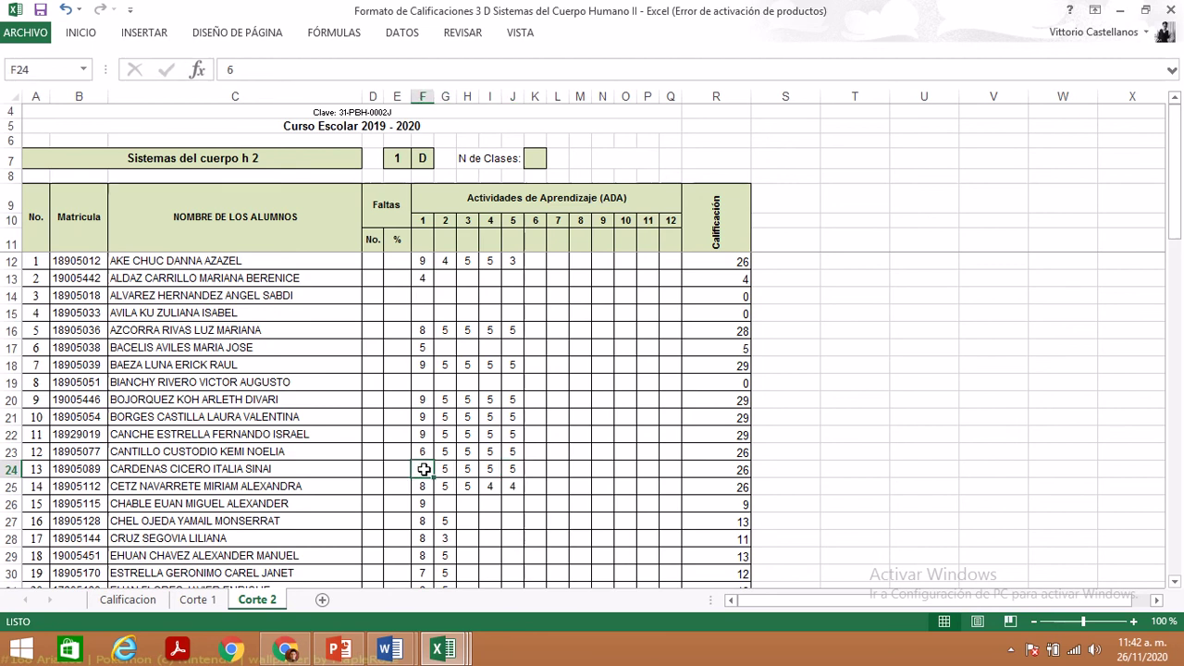
pyautogui.click(447, 467)
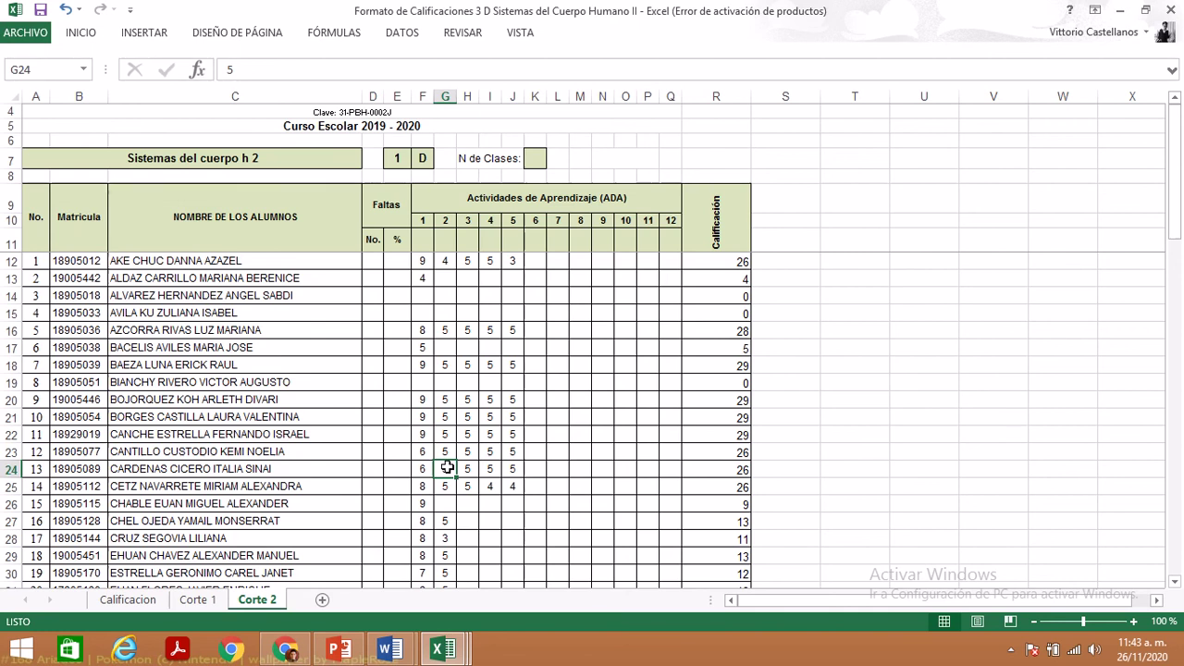
pyautogui.press('Left')
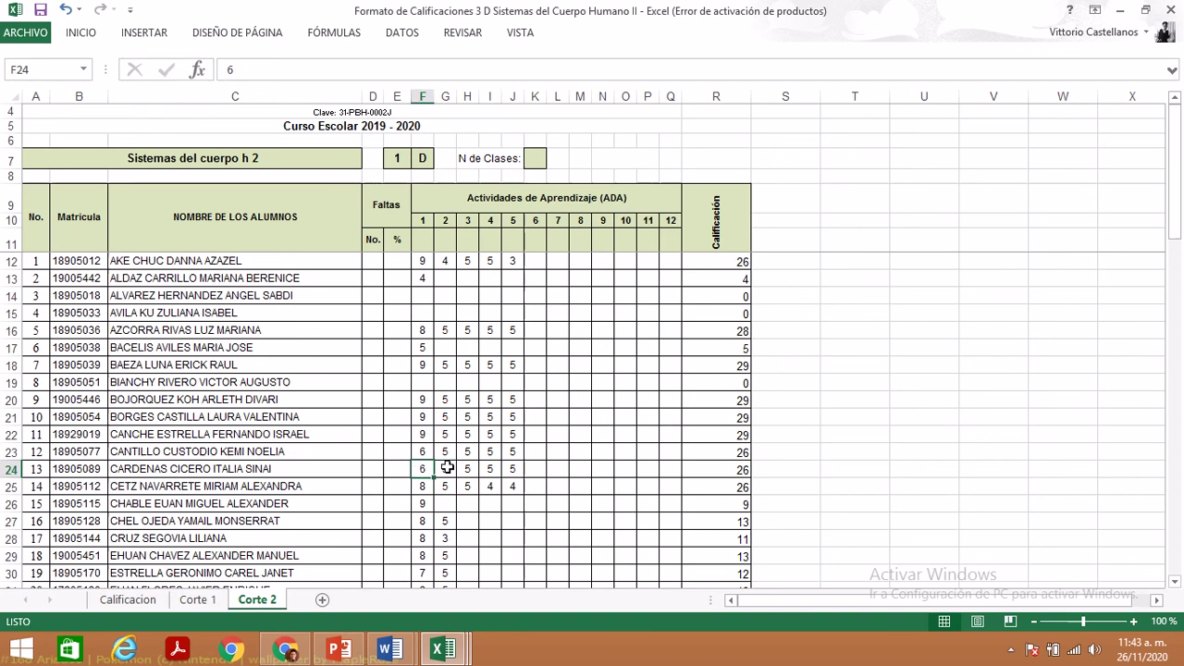
# - Change student No. 13's ADA 1 grade to 7 in the Corte 2 sheet
pyautogui.write('7')
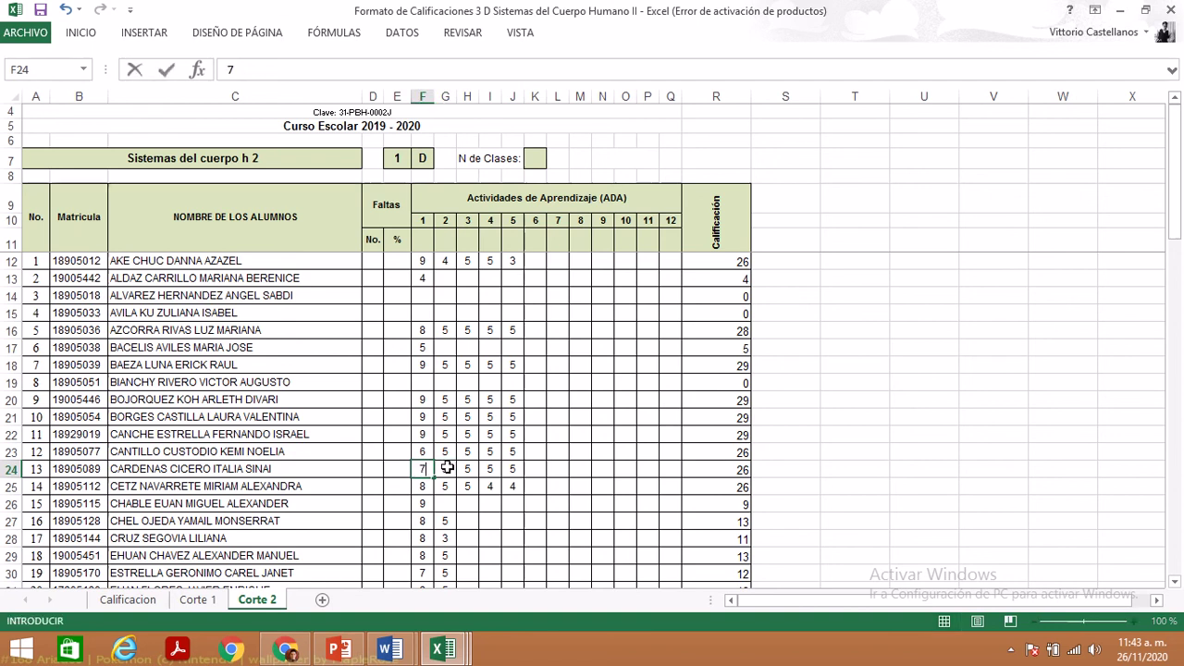
pyautogui.press('Return')
pyautogui.press('Down')
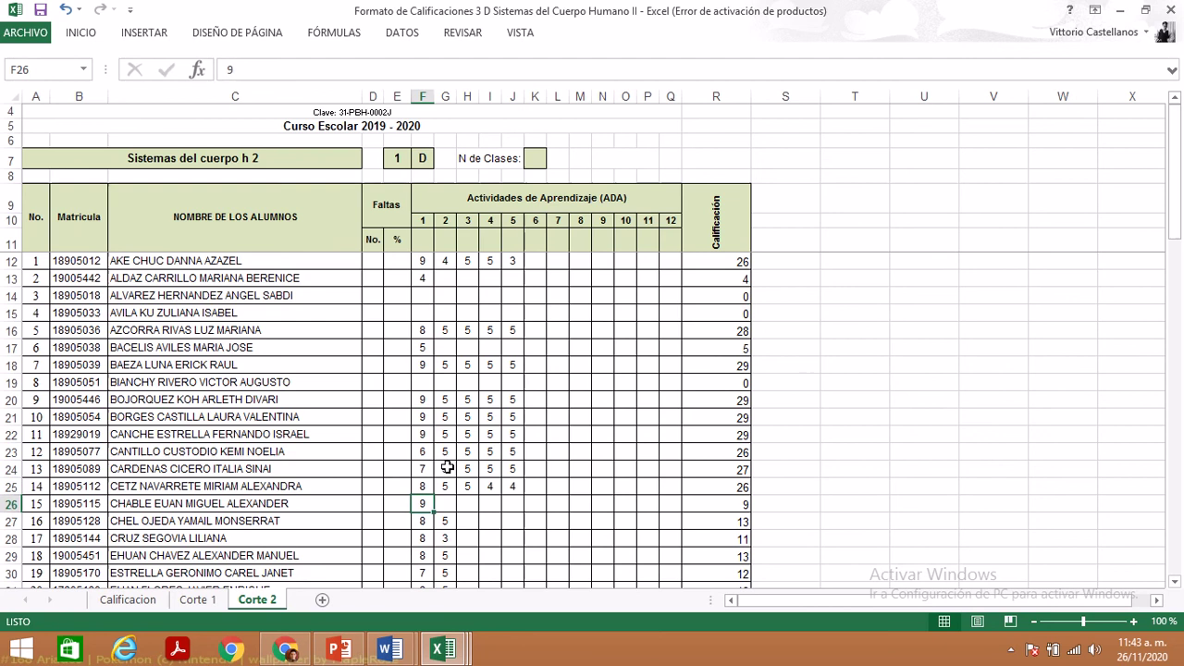
# - Check student No. 15's test grade in the sist. del cuerpo humano 2 workbook and the ADA 5 submissions in Classroom, and return to the gradebook
pyautogui.press('Right')
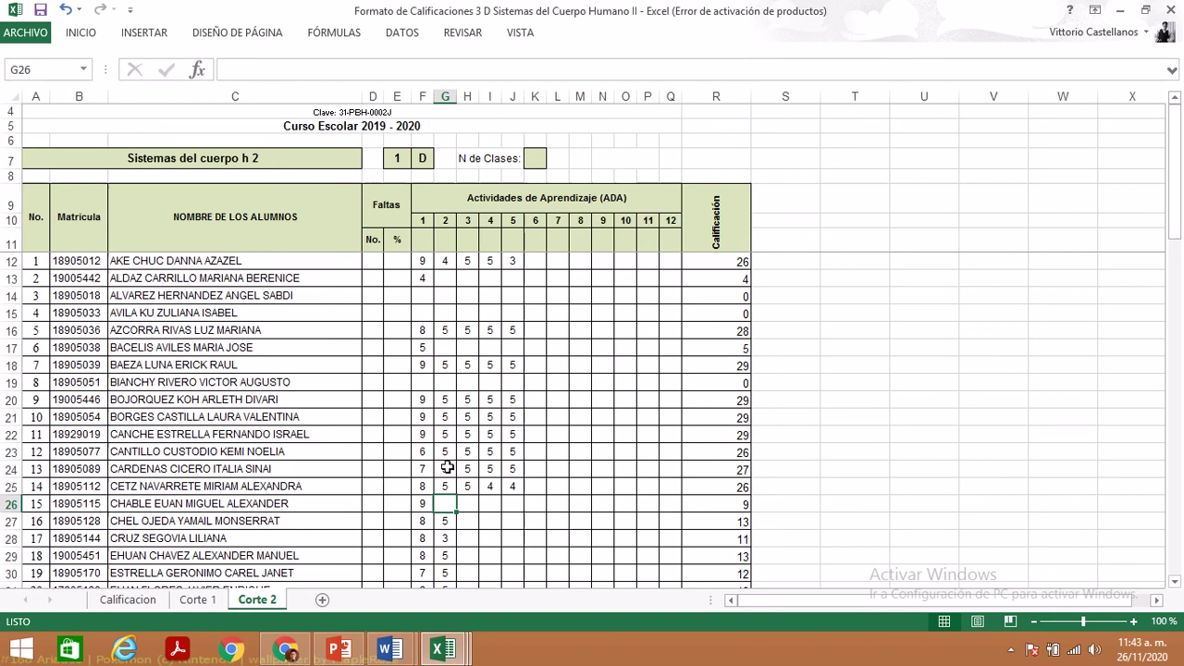
pyautogui.press('Down')
pyautogui.press('Up')
pyautogui.moveTo(444, 653)
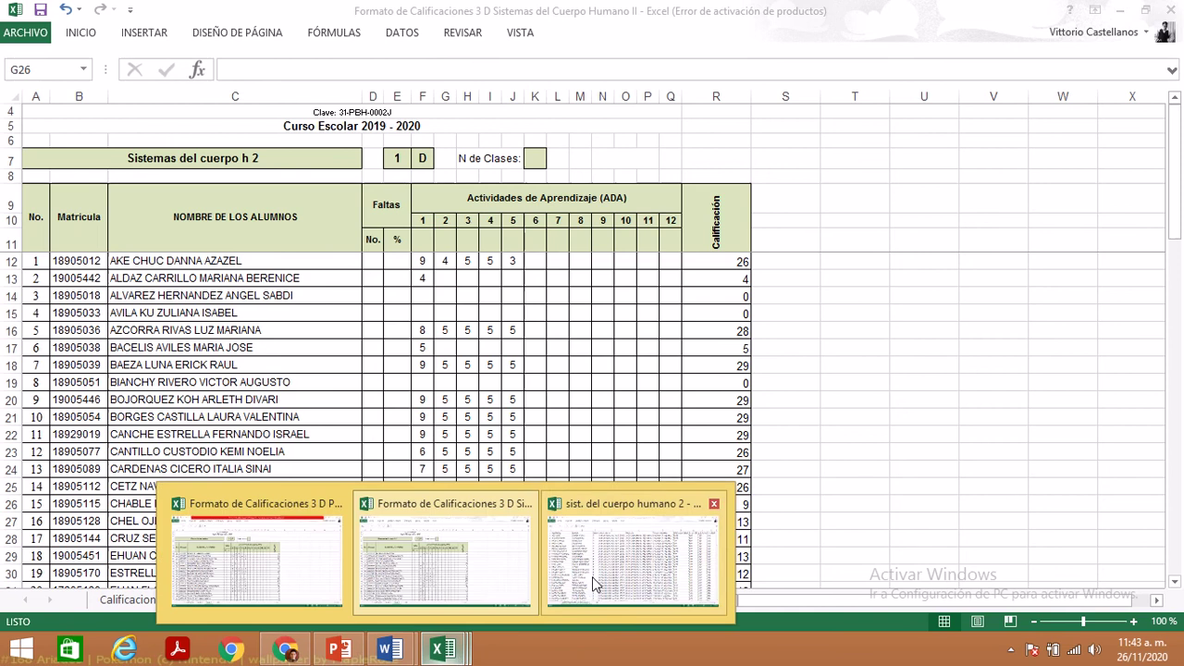
pyautogui.click(606, 569)
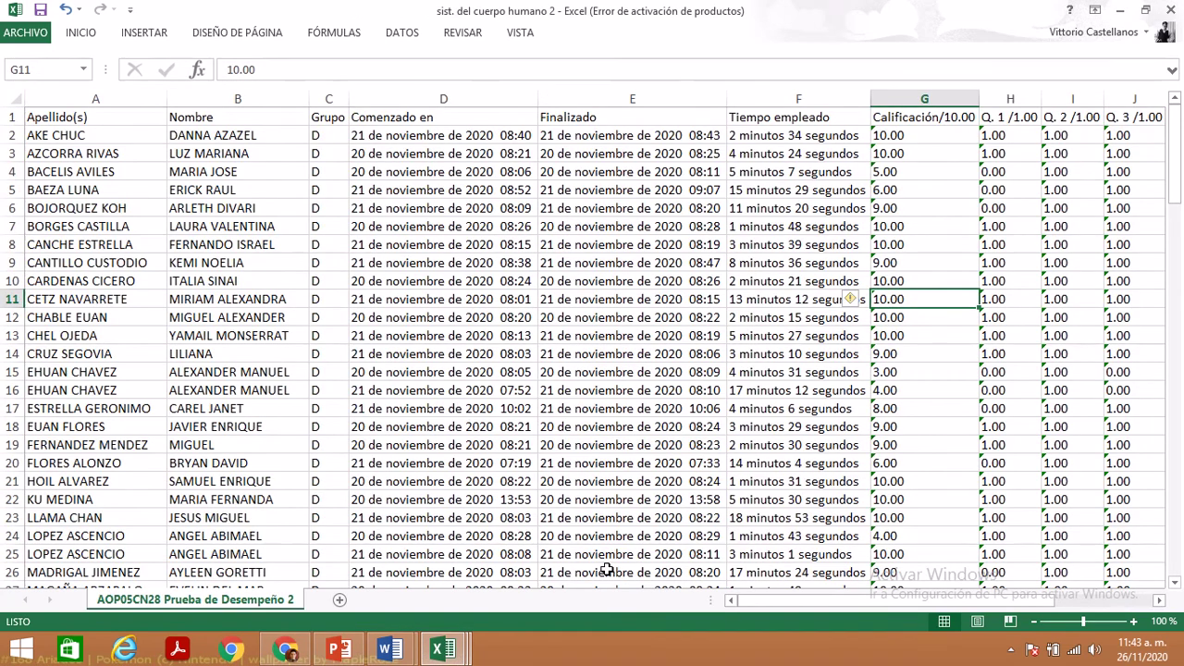
pyautogui.click(286, 651)
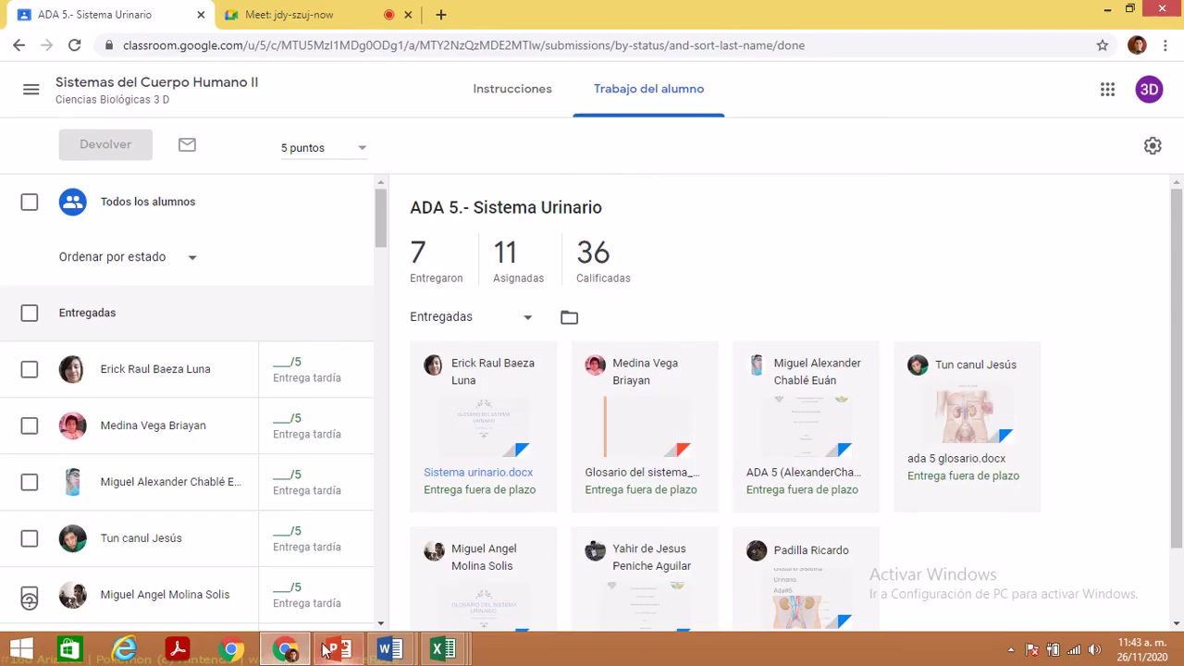
pyautogui.moveTo(444, 650)
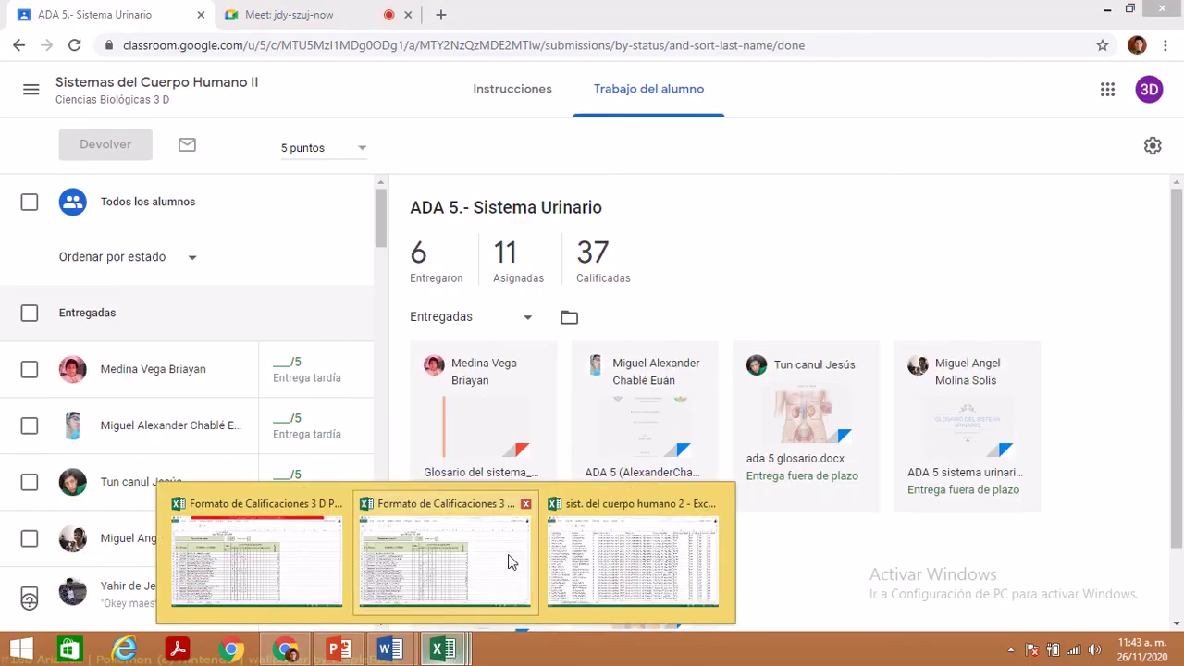
pyautogui.moveTo(559, 566)
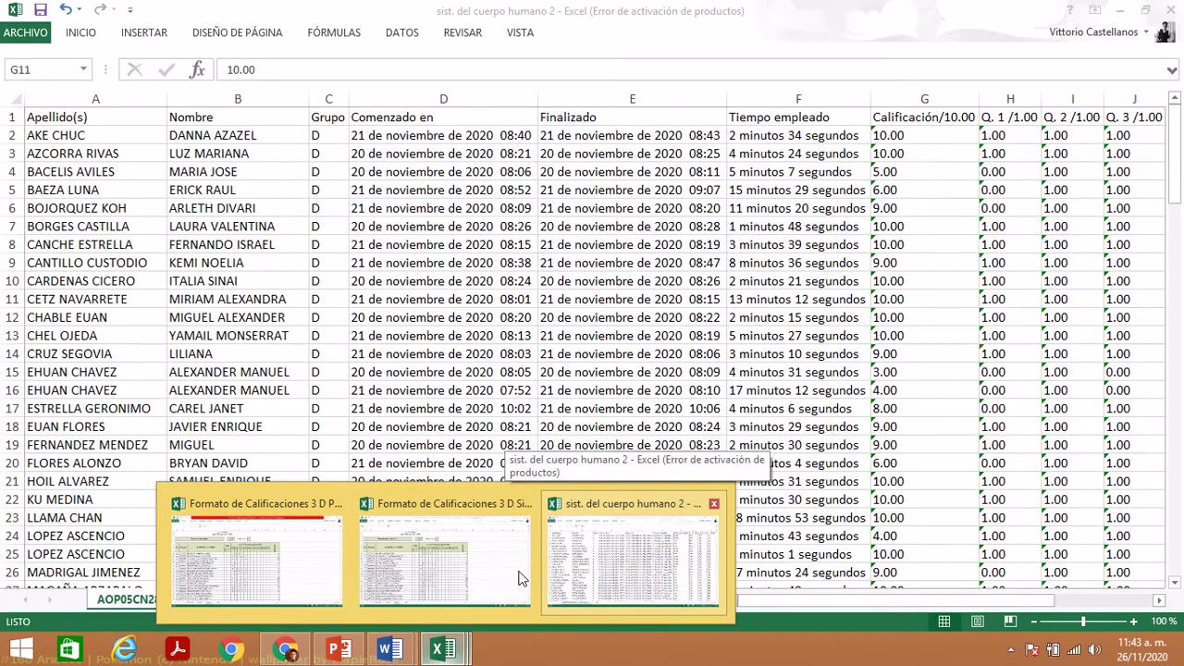
pyautogui.moveTo(498, 583)
pyautogui.moveTo(603, 542)
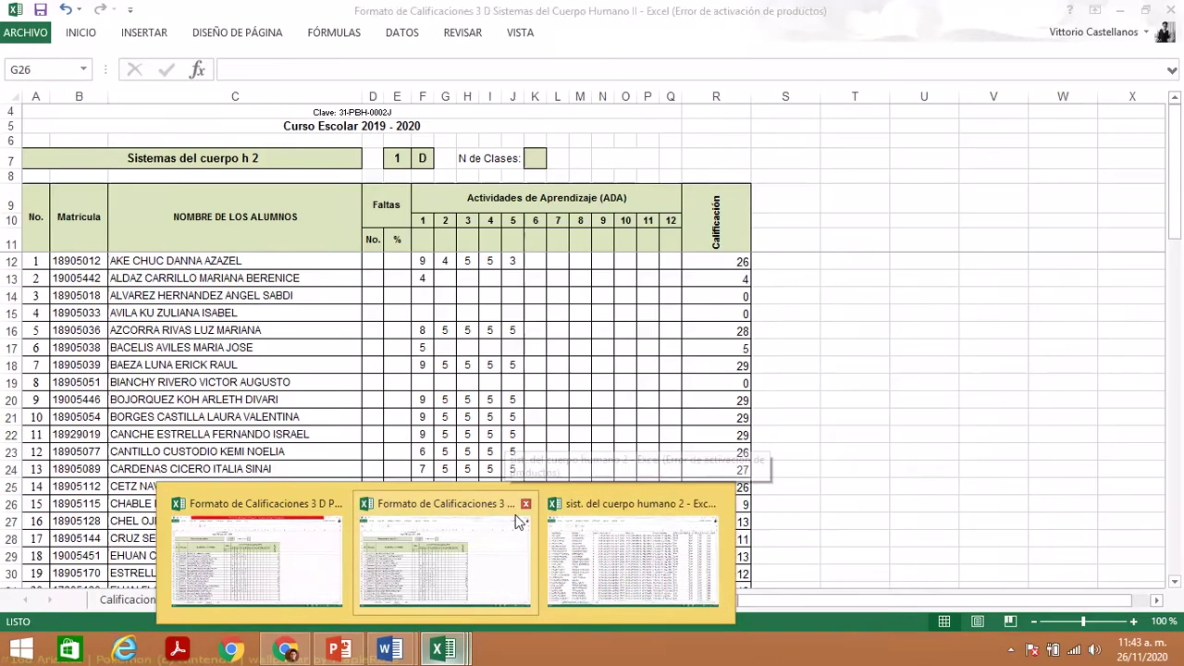
pyautogui.click(513, 516)
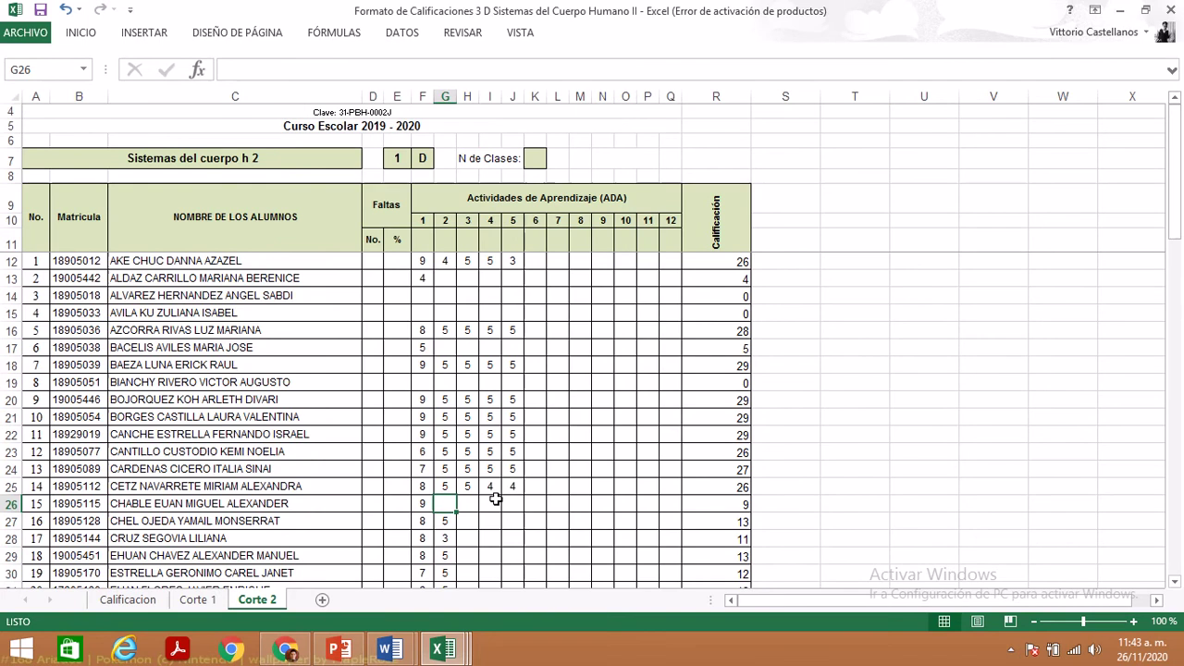
# - Go over student No. 15's ADA cells and compare them with student No. 16's first grades
pyautogui.press('Right')
pyautogui.press('Right')
pyautogui.press('Right')
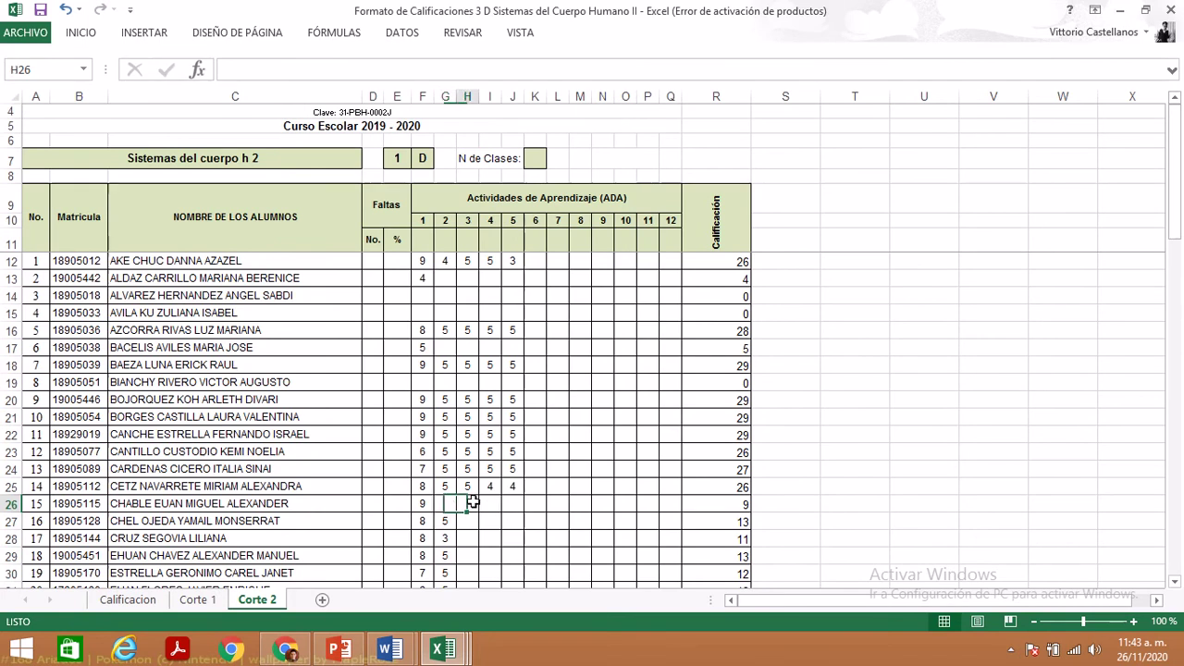
pyautogui.press('Left')
pyautogui.press('Left')
pyautogui.press('Left')
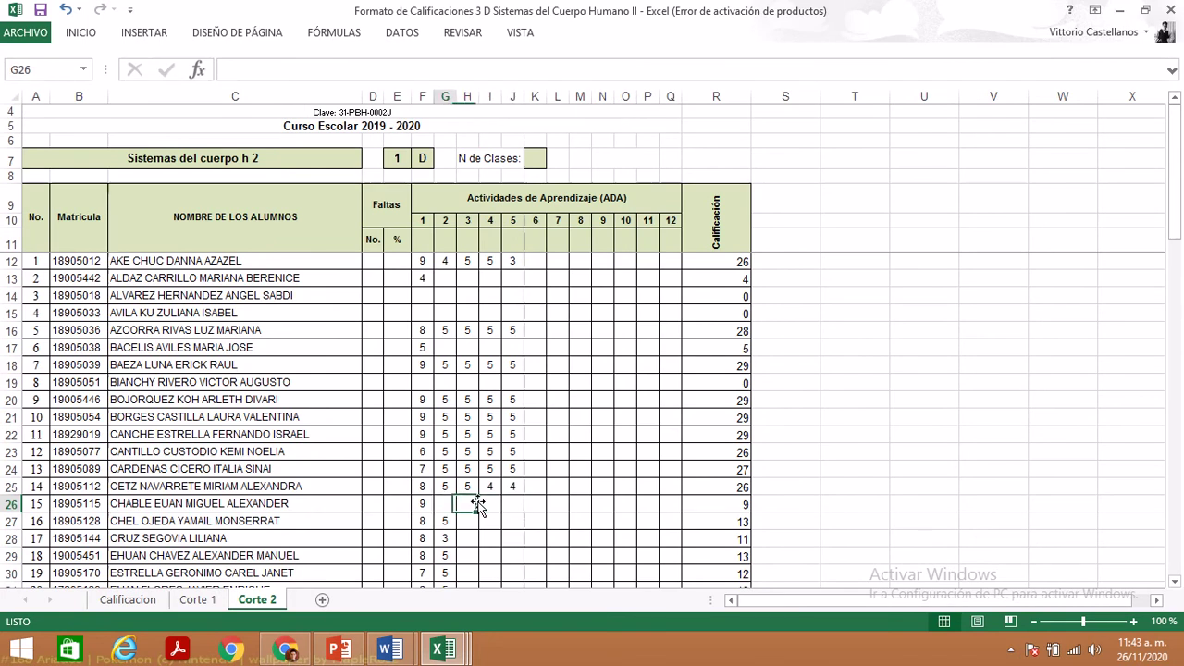
pyautogui.press('Down')
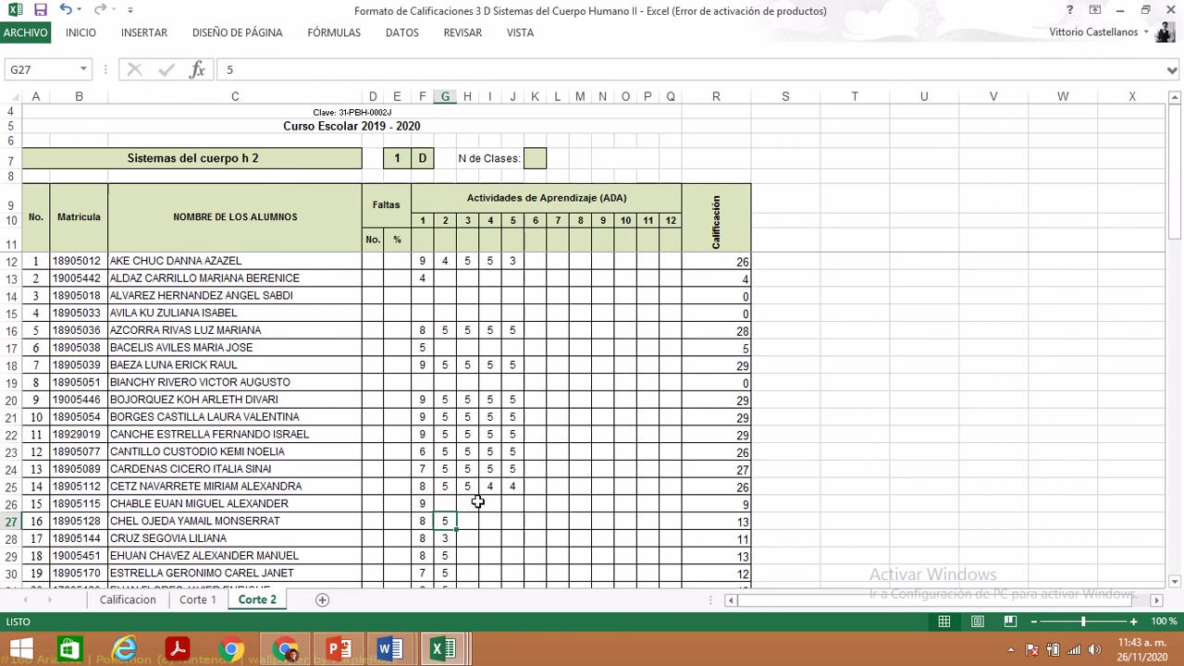
pyautogui.press('Left')
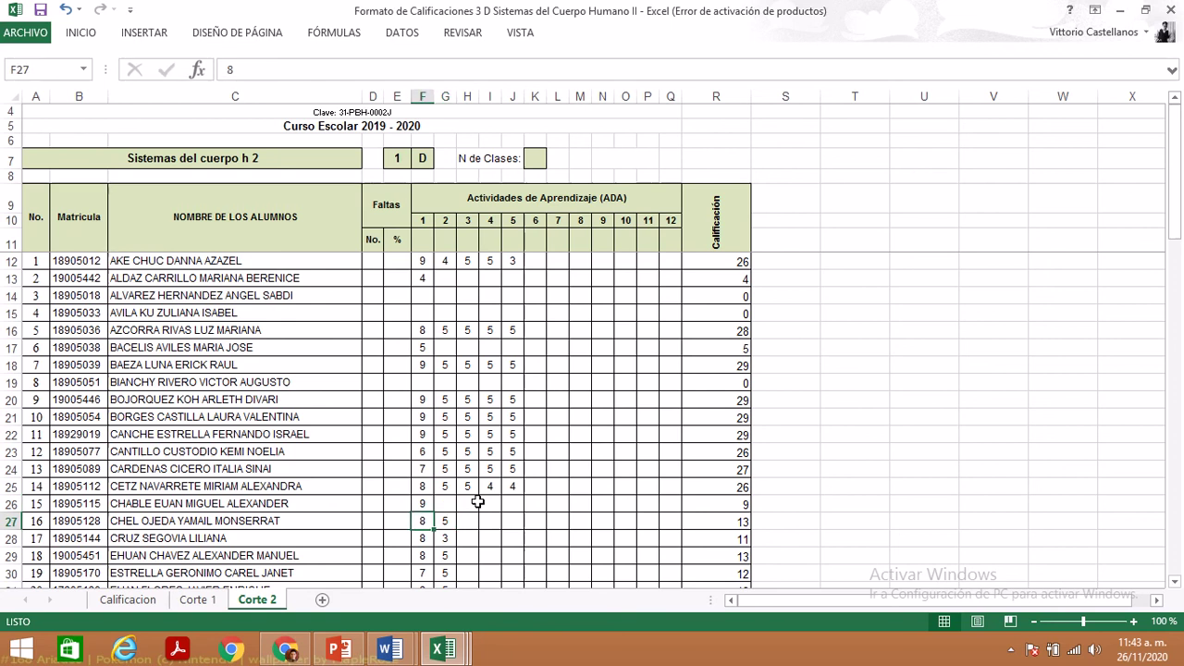
pyautogui.press('Up')
pyautogui.press('Right')
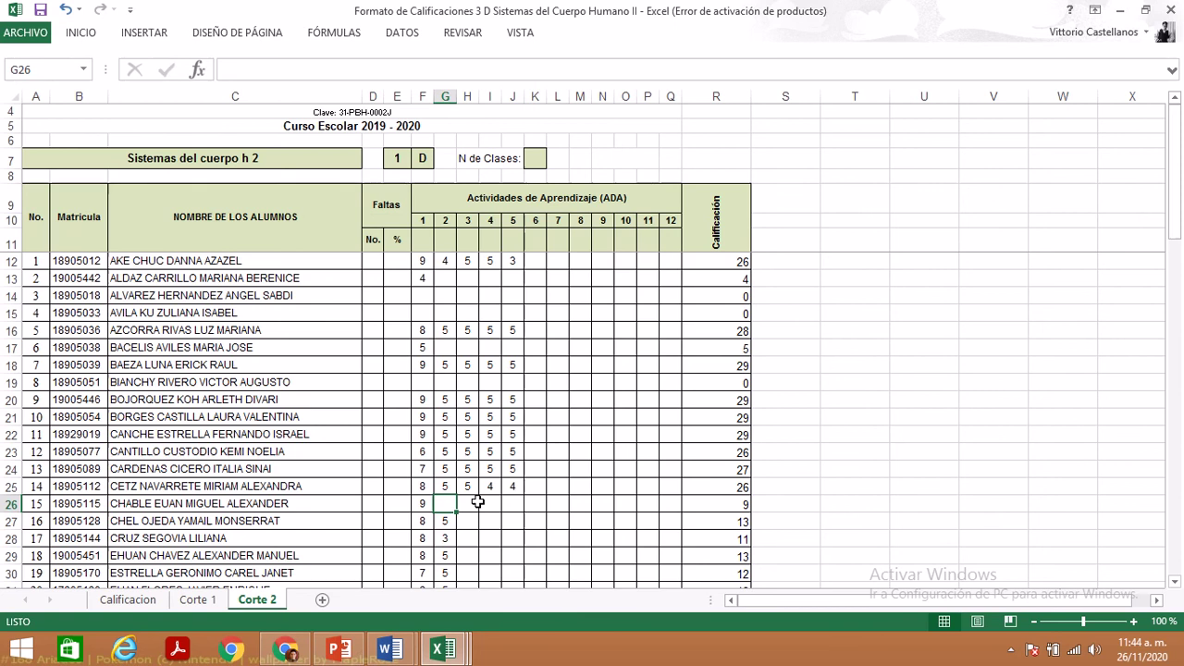
# - Select student No. 16's ADA 3 cell and look up that student's test grade in the sist. del cuerpo humano 2 workbook
pyautogui.press('Return')
pyautogui.press('Tab')
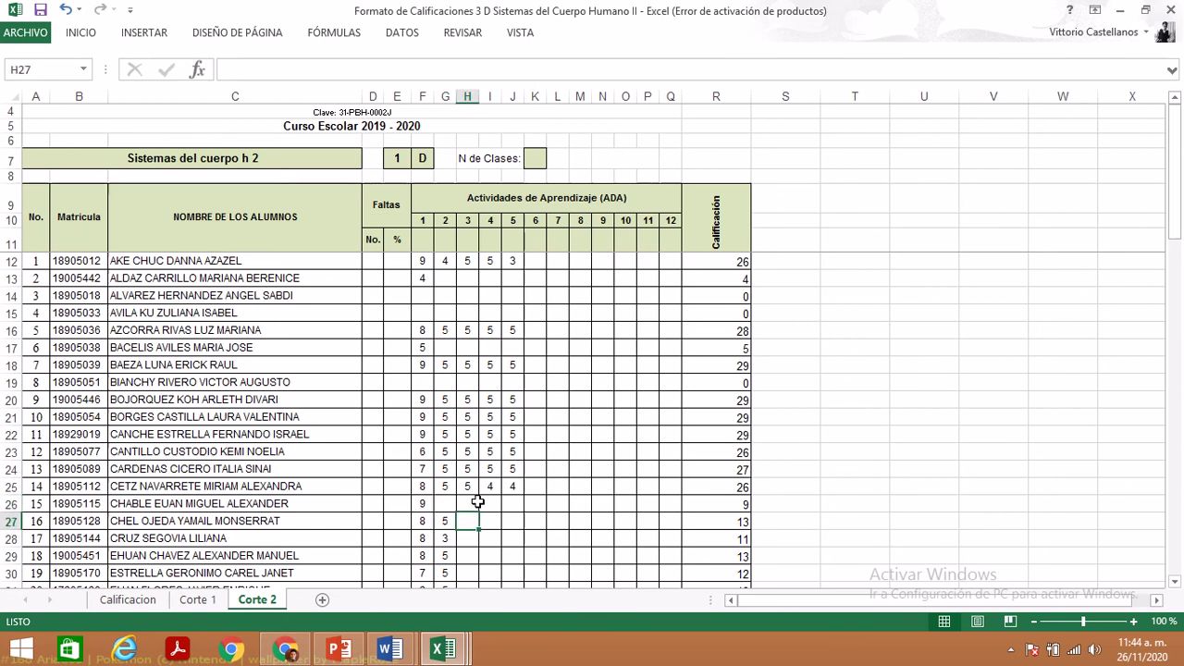
pyautogui.click(448, 650)
pyautogui.click(630, 538)
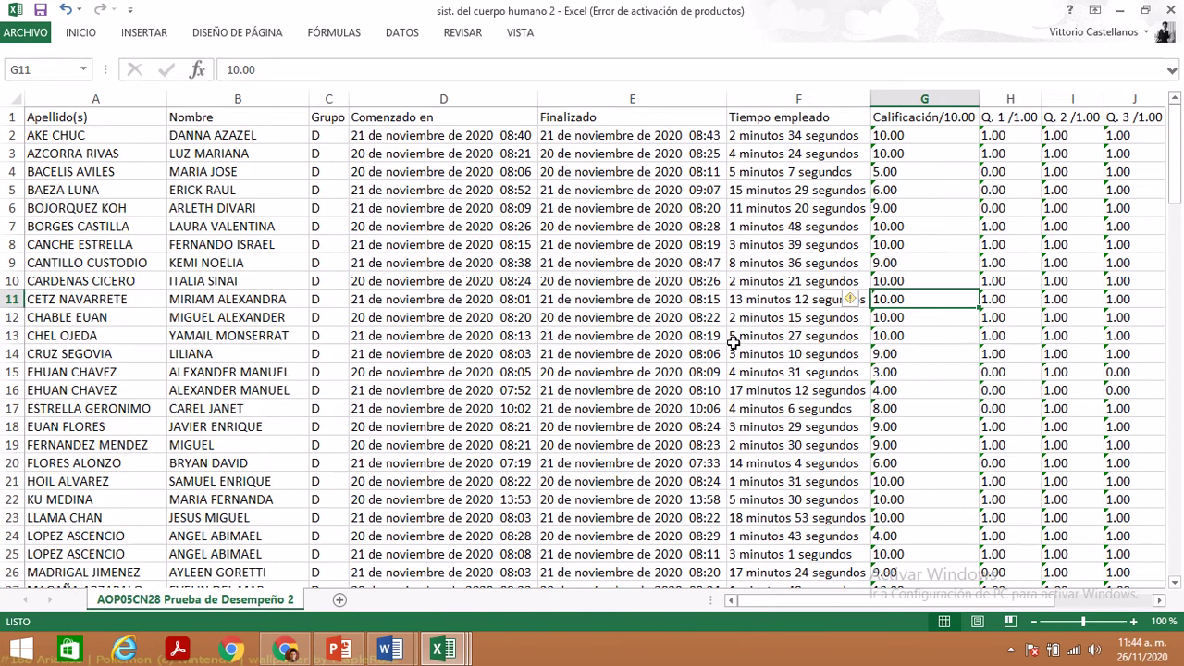
pyautogui.press('Down')
pyautogui.press('Down')
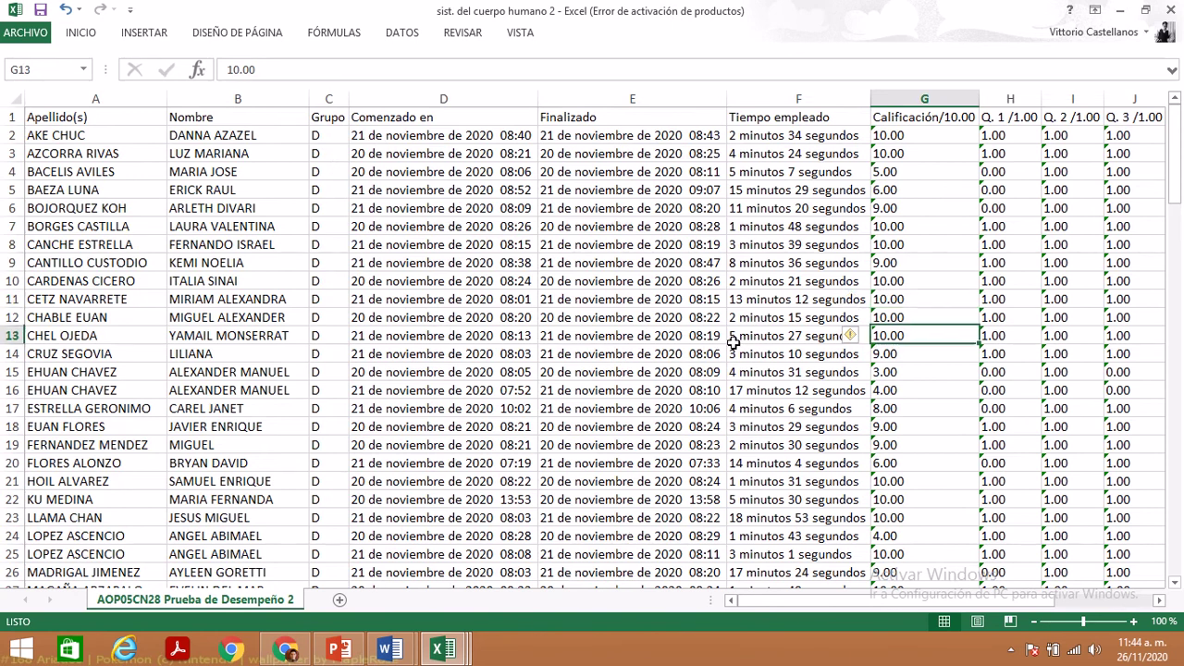
# - Return to the Sistemas del Cuerpo Humano II gradebook and enter 5 for student No. 16 in each of ADA 3, 4 and 5
pyautogui.click(453, 657)
pyautogui.click(256, 529)
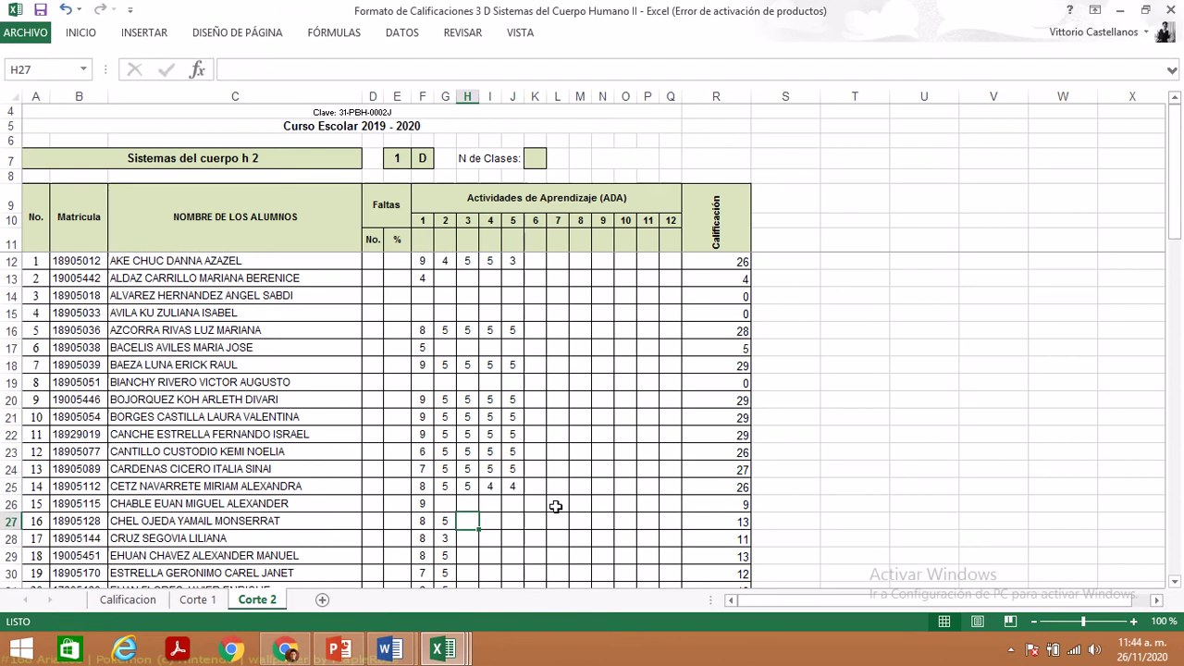
pyautogui.write('5')
pyautogui.press('Tab')
pyautogui.write('5')
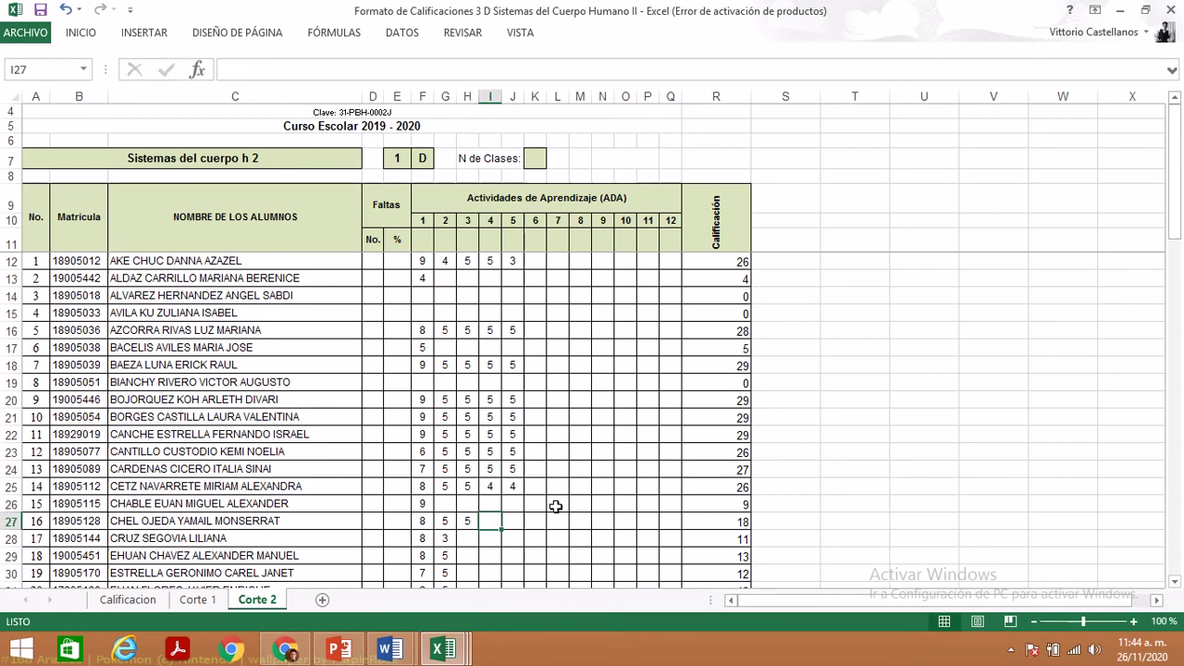
pyautogui.press('Tab')
pyautogui.write('5')
pyautogui.press('Return')
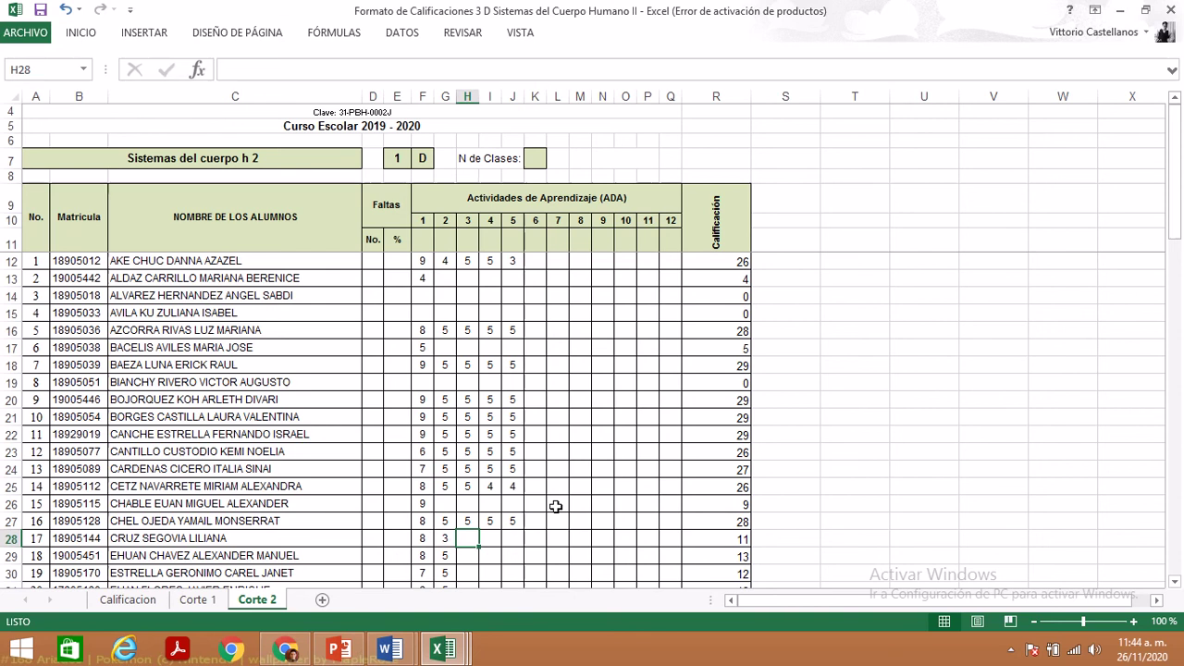
# - Review student No. 16's grades from ADA 2 to ADA 5 and select student No. 17's ADA 3 cell
pyautogui.press('Left')
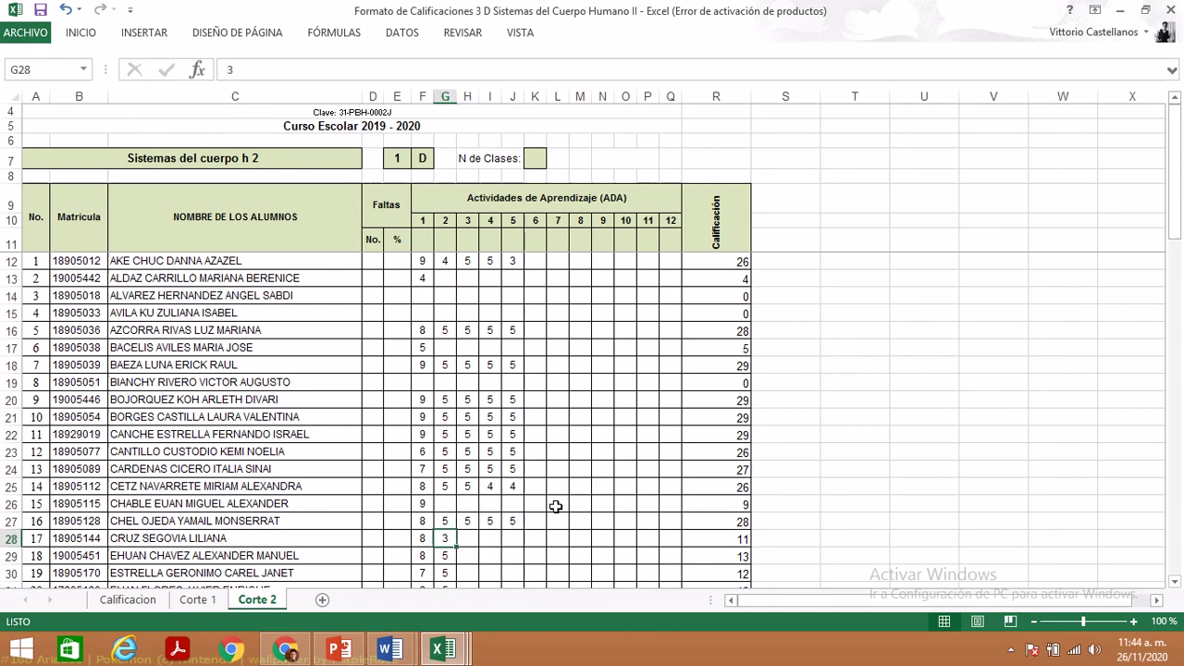
pyautogui.press('Up')
pyautogui.press('Right')
pyautogui.press('Right')
pyautogui.press('Right')
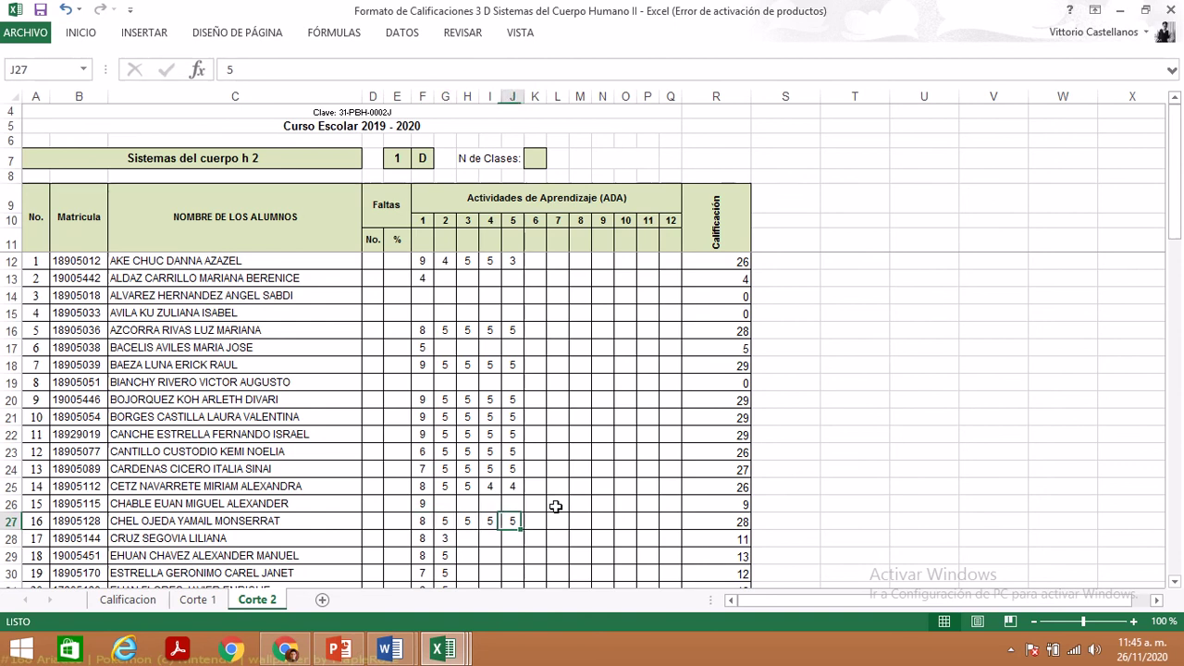
pyautogui.press('Down')
pyautogui.press('Left')
pyautogui.press('Left')
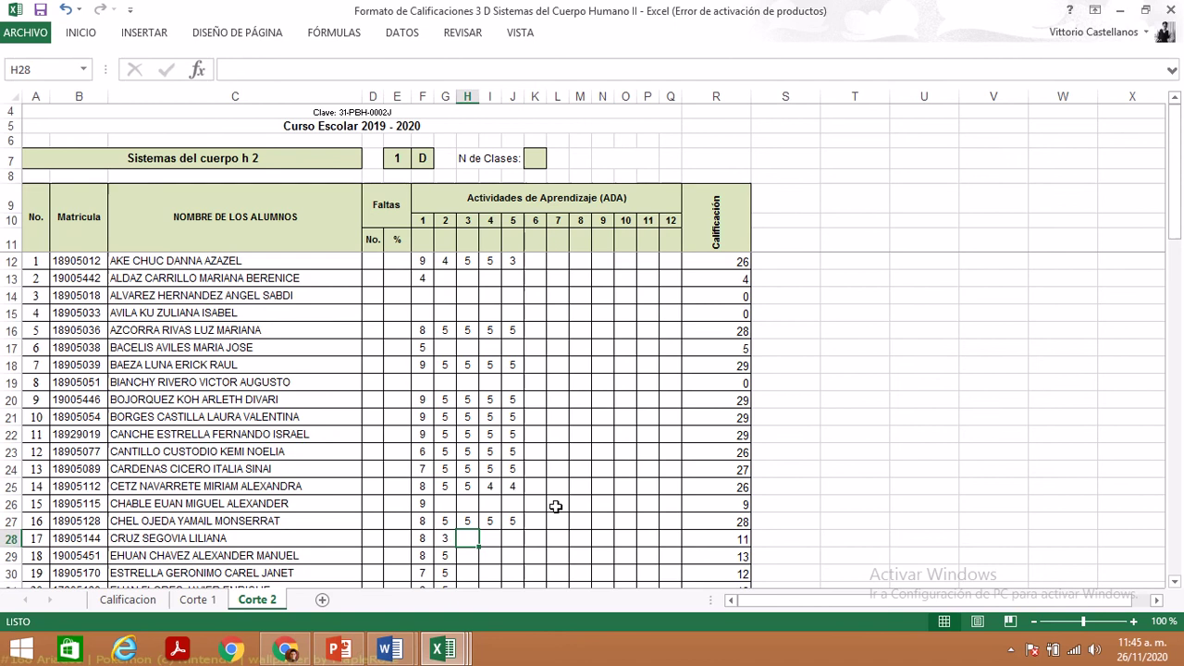
# - Look up student No. 17's test grade in the sist. del cuerpo humano 2 workbook
pyautogui.moveTo(444, 647)
pyautogui.press('Down')
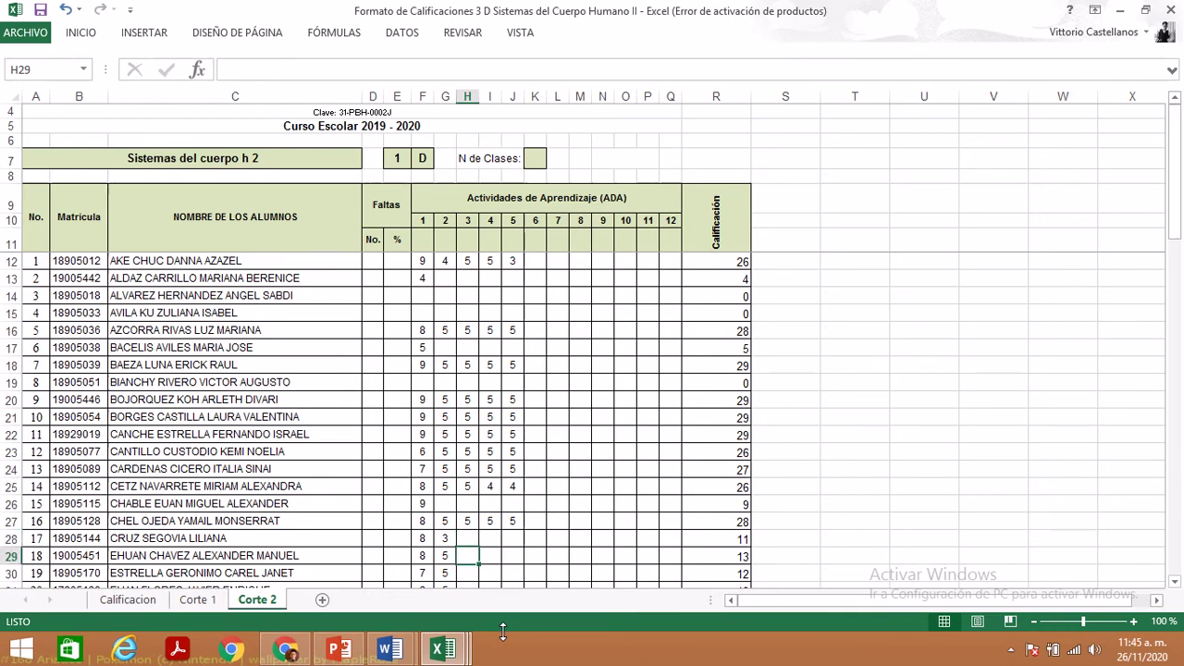
pyautogui.press('Up')
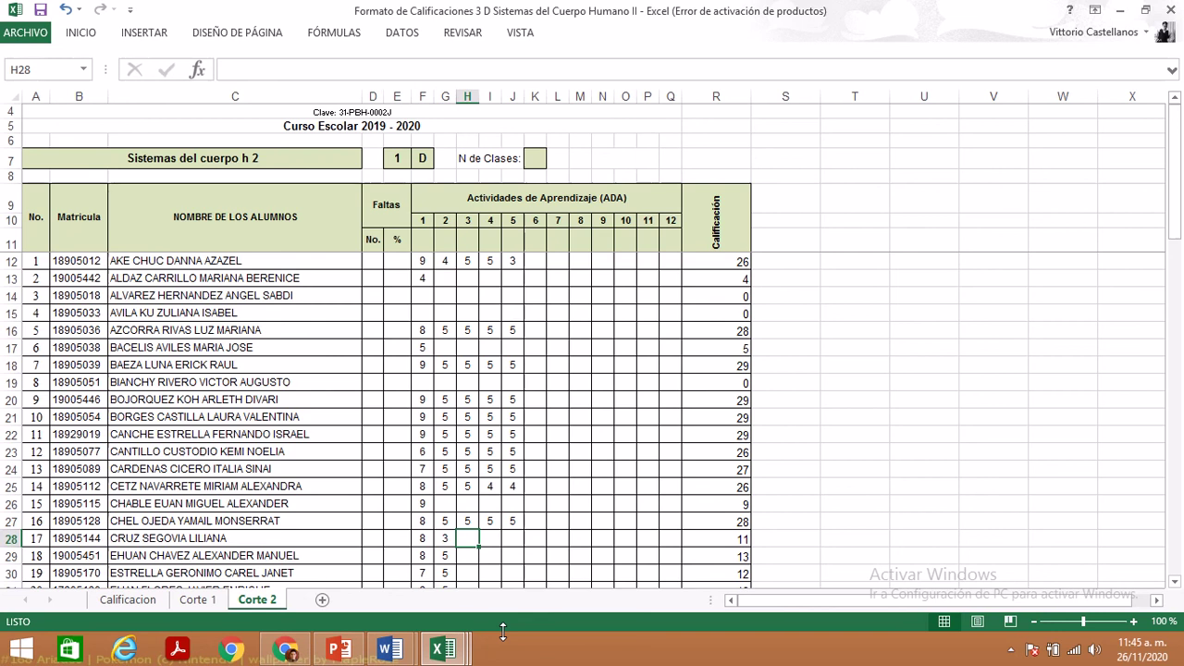
pyautogui.click(461, 650)
pyautogui.click(564, 559)
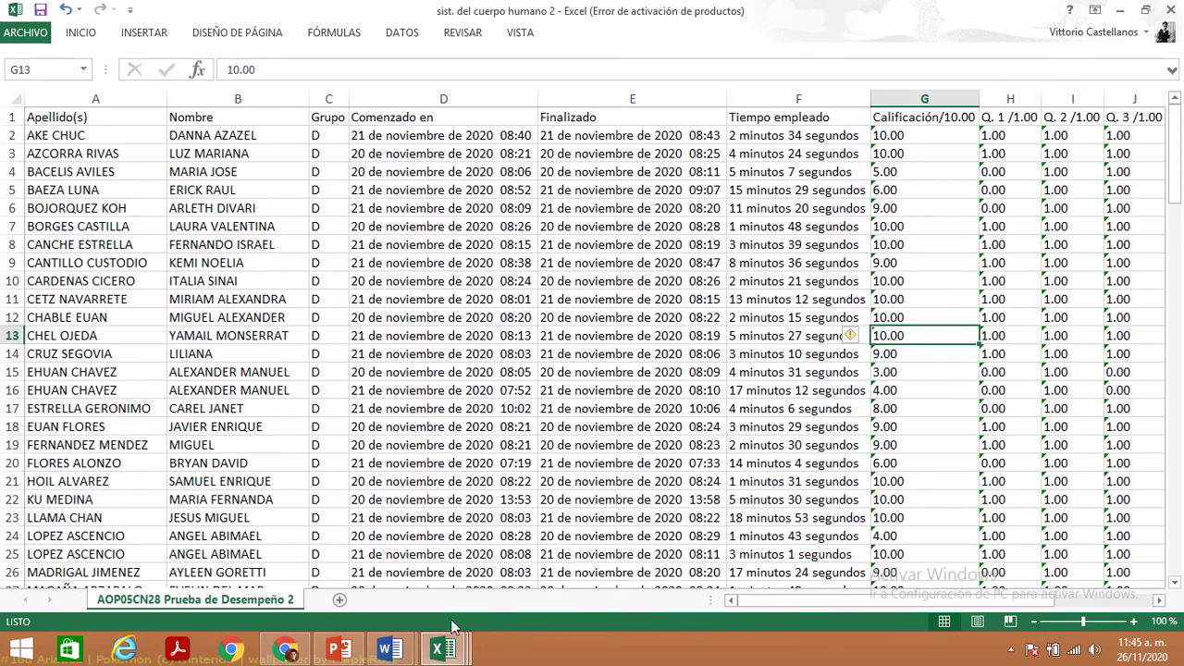
# - Return to the Sistemas del Cuerpo Humano II gradebook and enter 4 for student No. 17 in each of ADA 3, 4 and 5
pyautogui.click(453, 648)
pyautogui.click(389, 597)
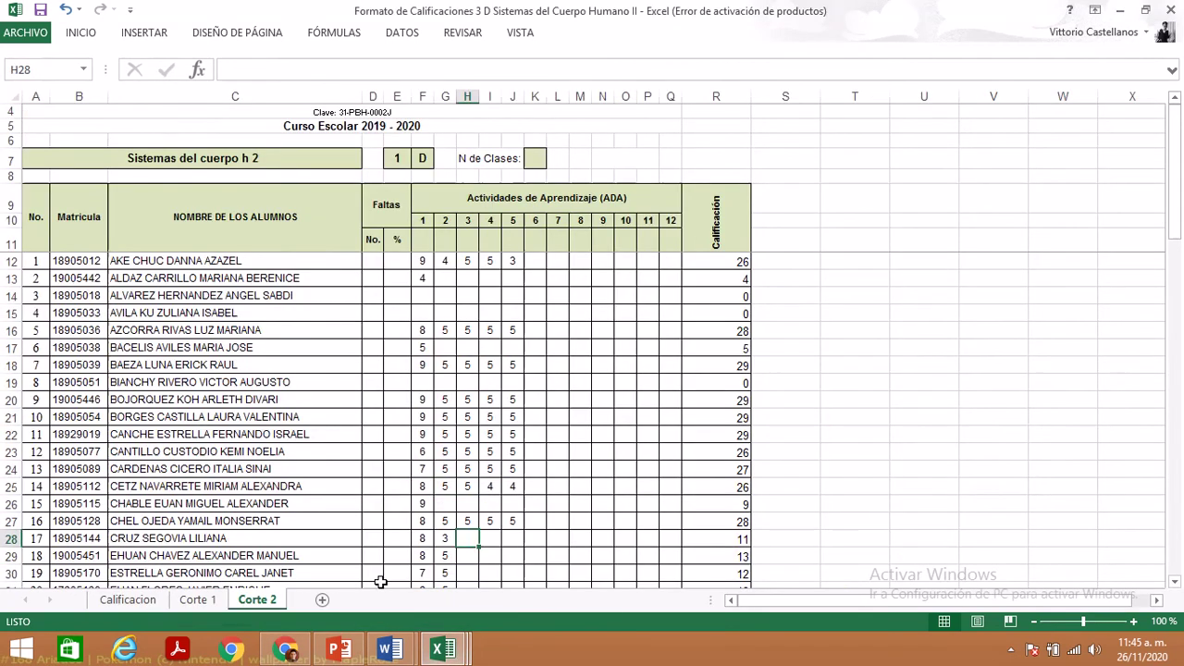
pyautogui.write('4')
pyautogui.press('Tab')
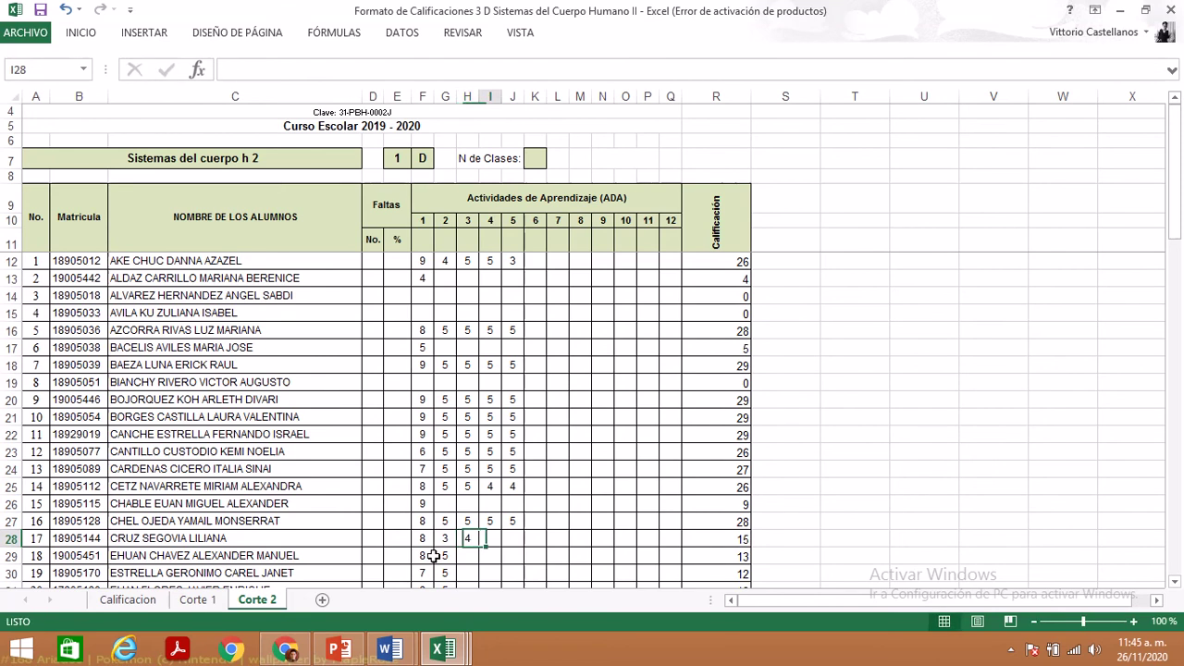
pyautogui.write('4')
pyautogui.press('Tab')
pyautogui.write('4')
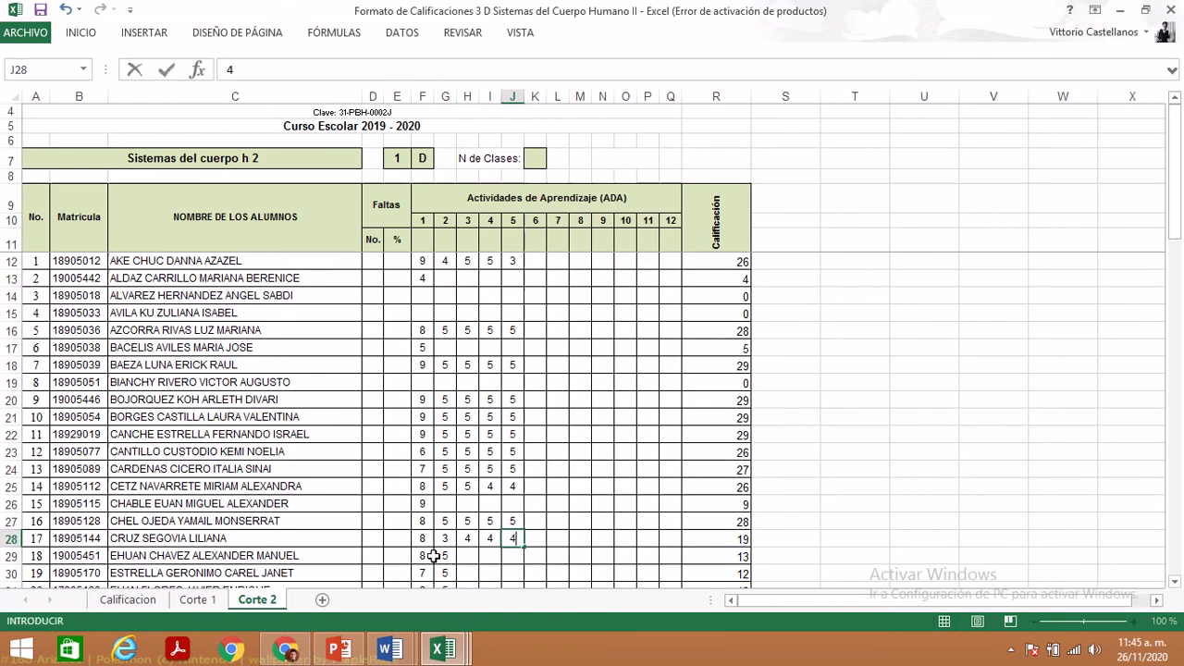
pyautogui.press('Down')
pyautogui.press('Left')
pyautogui.press('Left')
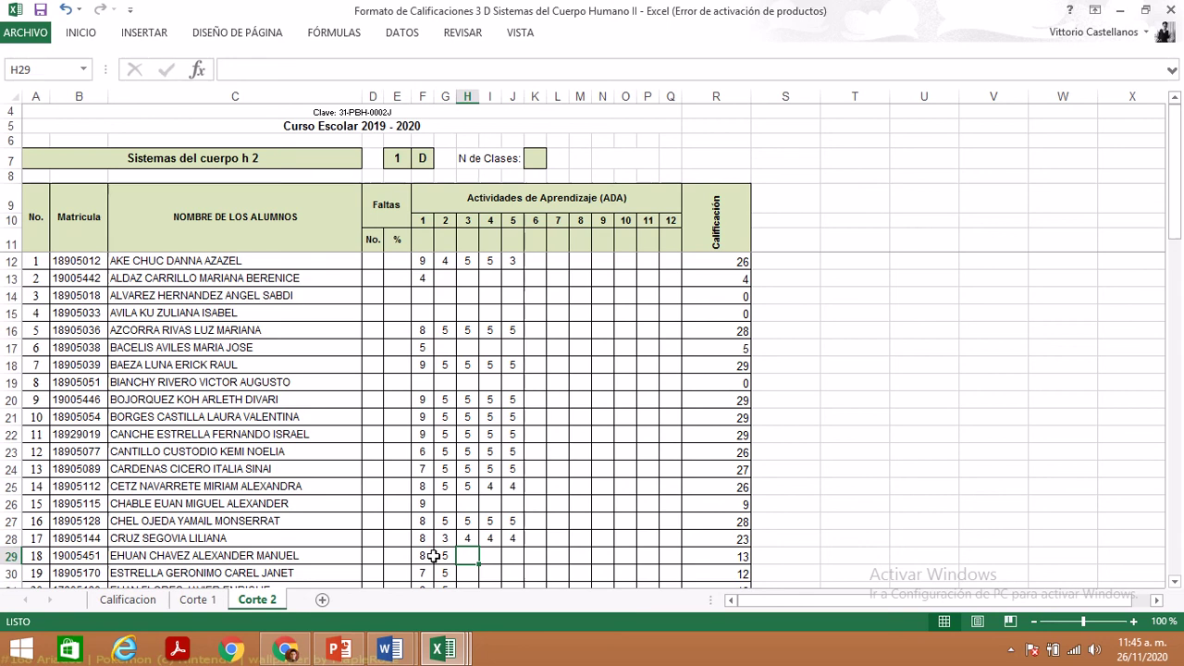
# - Review student No. 17's grades one by one across the ADA columns in the Corte 2 sheet
pyautogui.press('Up')
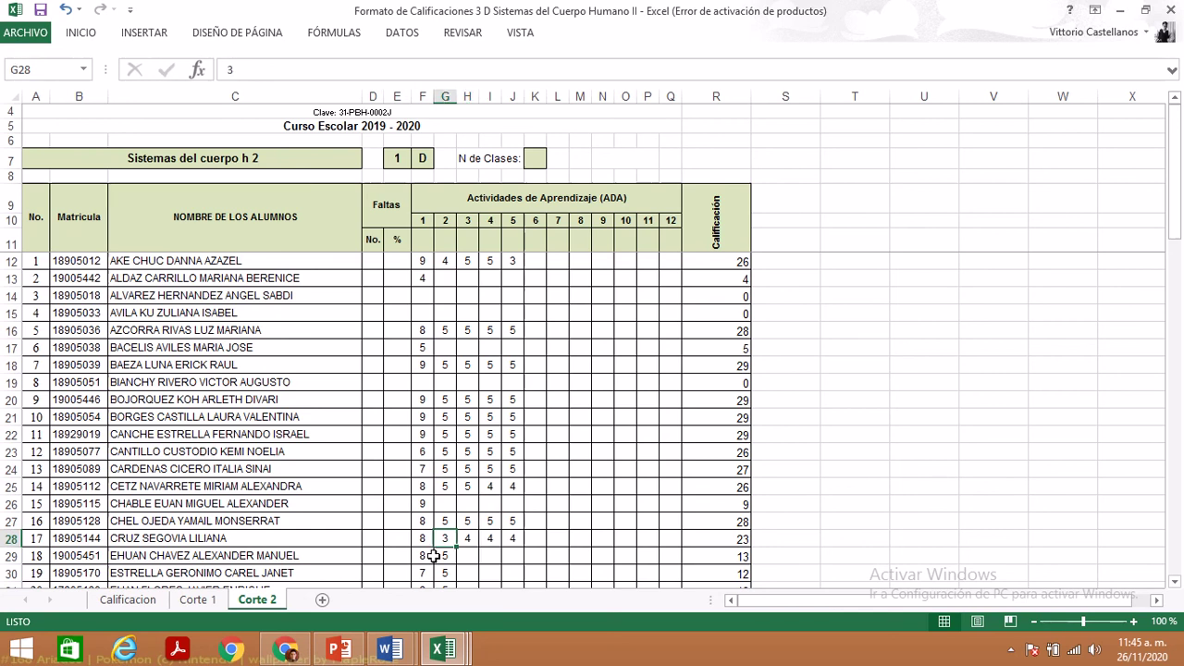
pyautogui.press('Right')
pyautogui.press('Right')
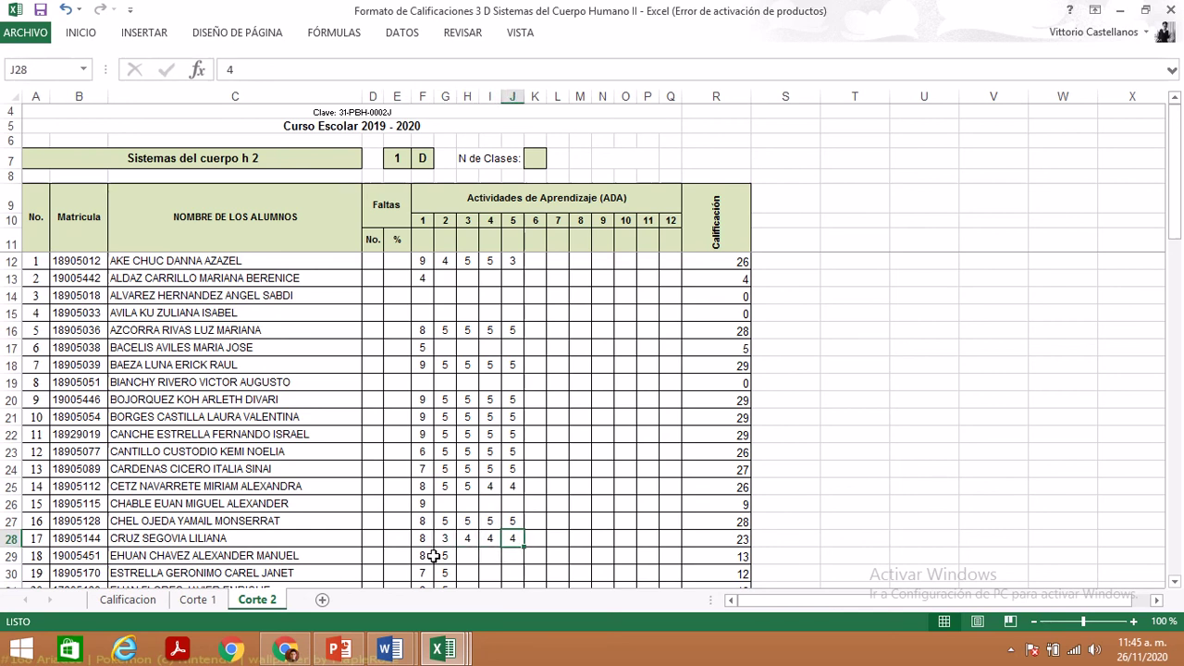
pyautogui.press('Left')
pyautogui.press('Left')
pyautogui.press('Left')
pyautogui.press('Left')
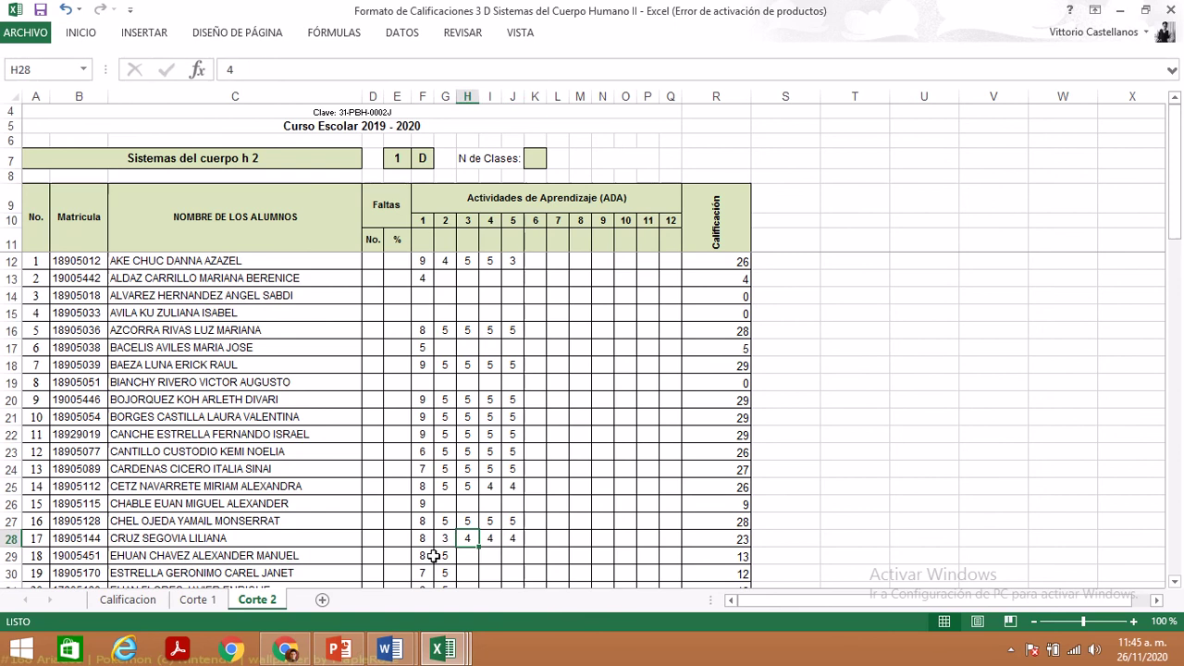
pyautogui.press('Right')
pyautogui.press('Right')
pyautogui.press('Right')
pyautogui.press('Right')
pyautogui.press('Right')
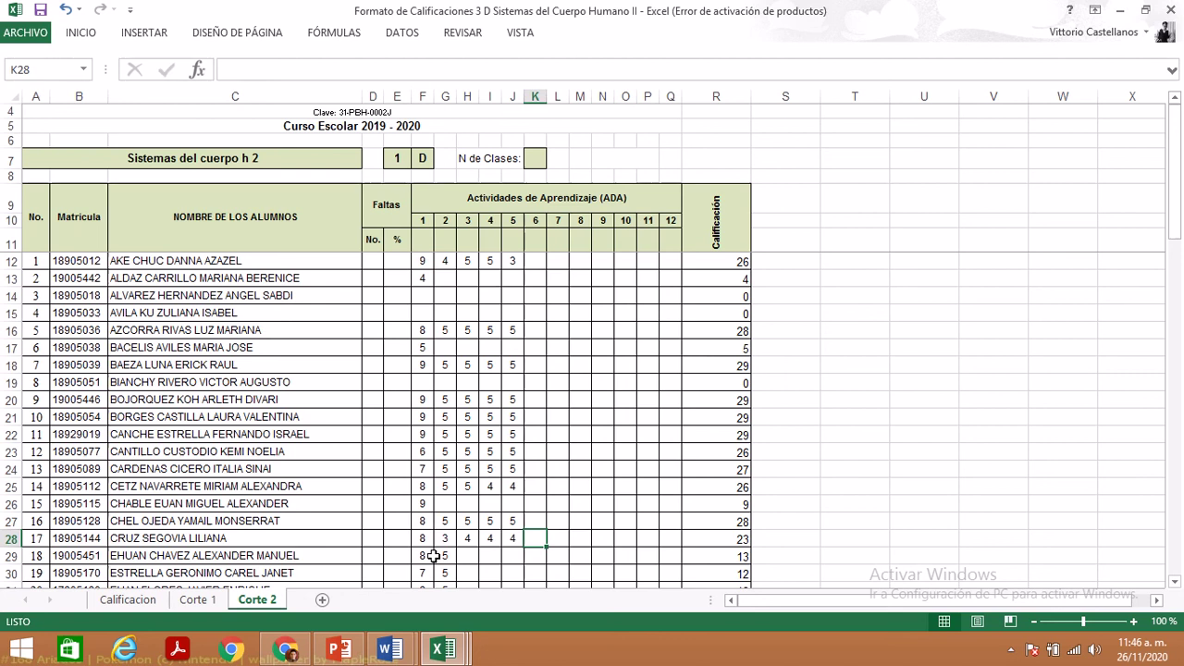
# - Enter 2 as the ADA 6 grade of student No. 1 in the Corte 2 sheet
pyautogui.press('Up')
pyautogui.press('Up')
pyautogui.press('Up')
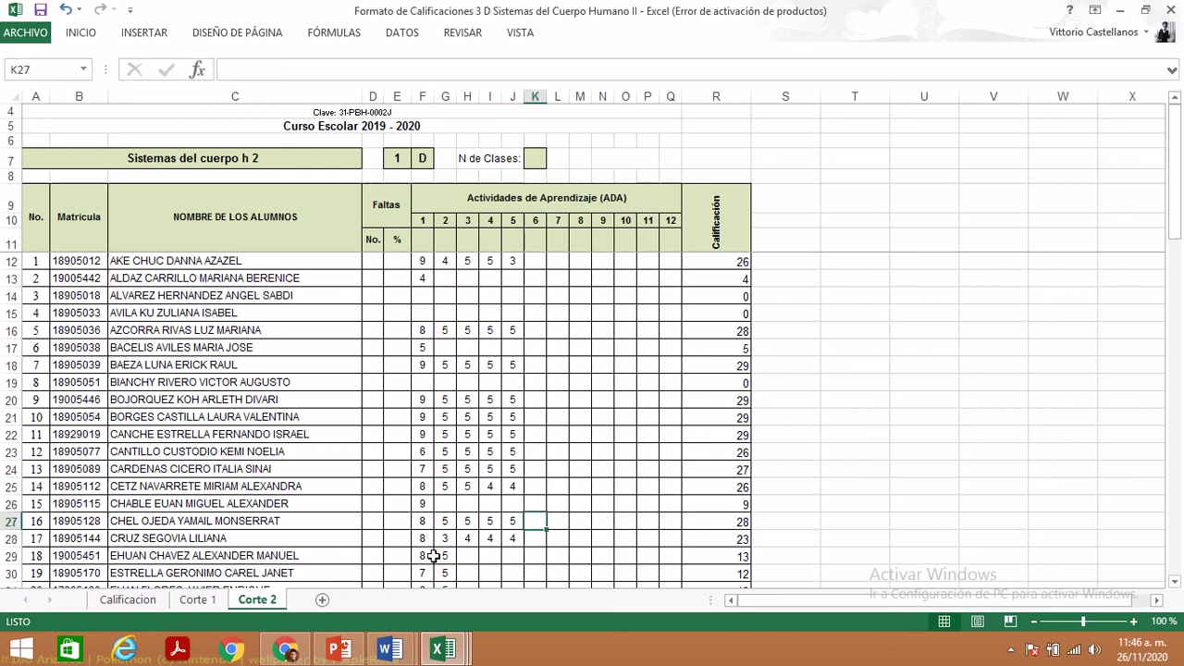
pyautogui.press('Up')
pyautogui.press('Up')
pyautogui.press('Up')
pyautogui.press('Up')
pyautogui.press('Up')
pyautogui.press('Up')
pyautogui.press('Up')
pyautogui.press('Up')
pyautogui.press('Up')
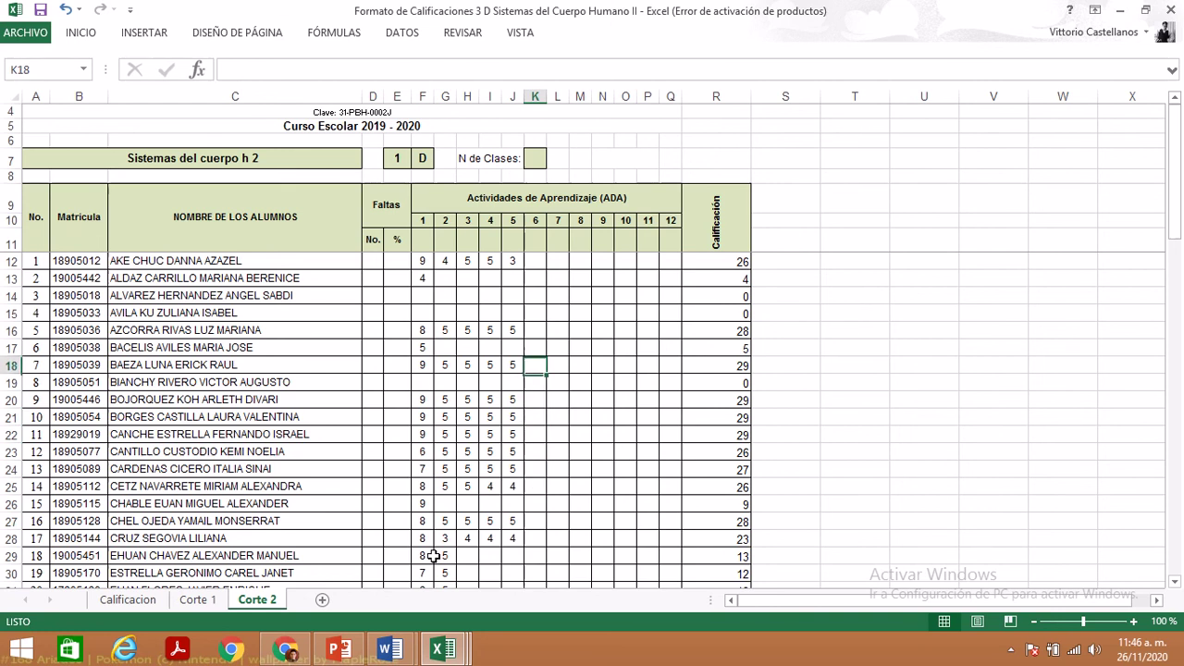
pyautogui.press('Up')
pyautogui.press('Up')
pyautogui.press('Up')
pyautogui.press('Up')
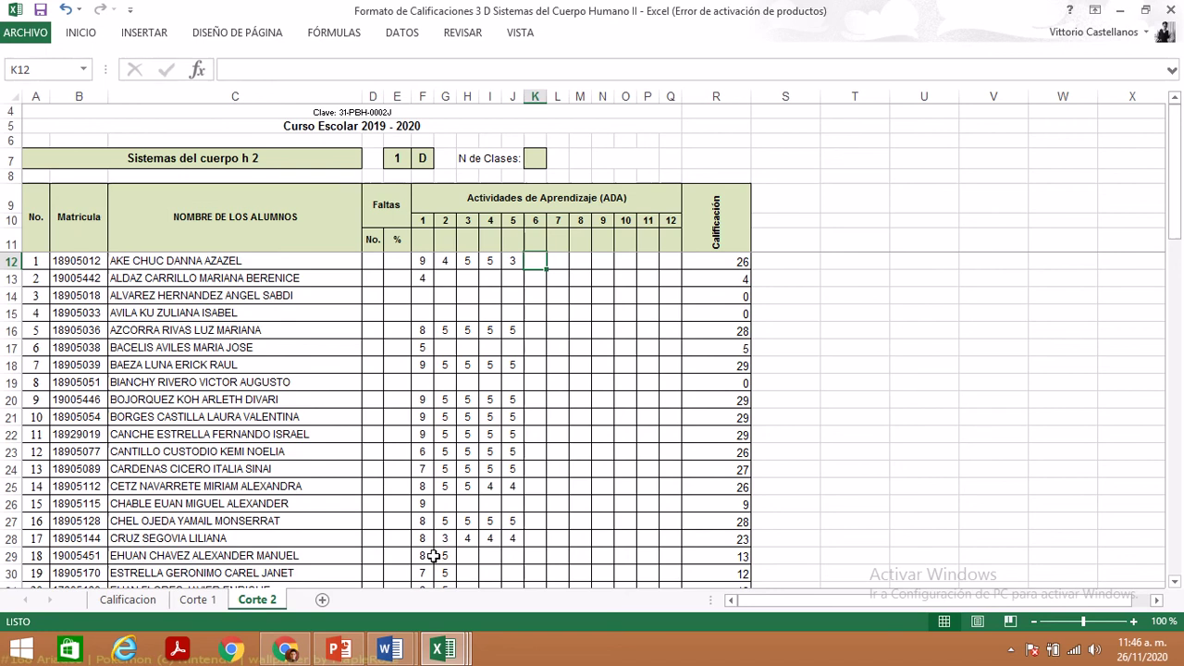
pyautogui.press('Down')
pyautogui.press('Up')
pyautogui.write('2')
pyautogui.press('Return')
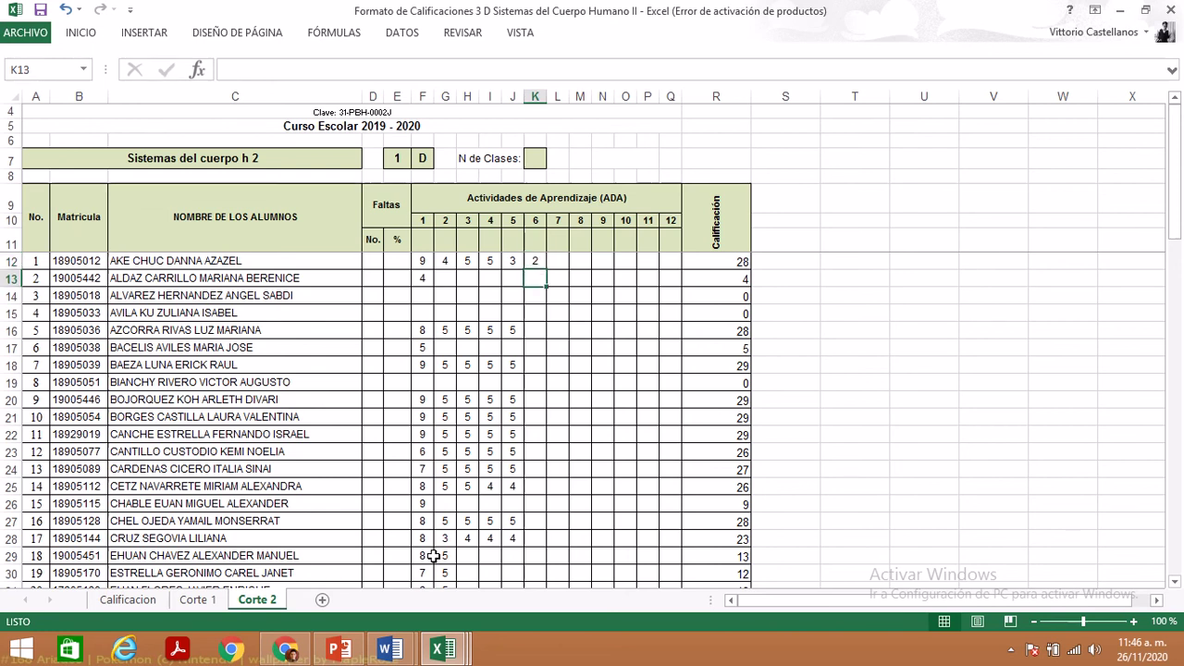
# - Enter 3 in the ADA 6 column for students No. 5 and No. 7
pyautogui.press('Down')
pyautogui.press('Down')
pyautogui.press('Down')
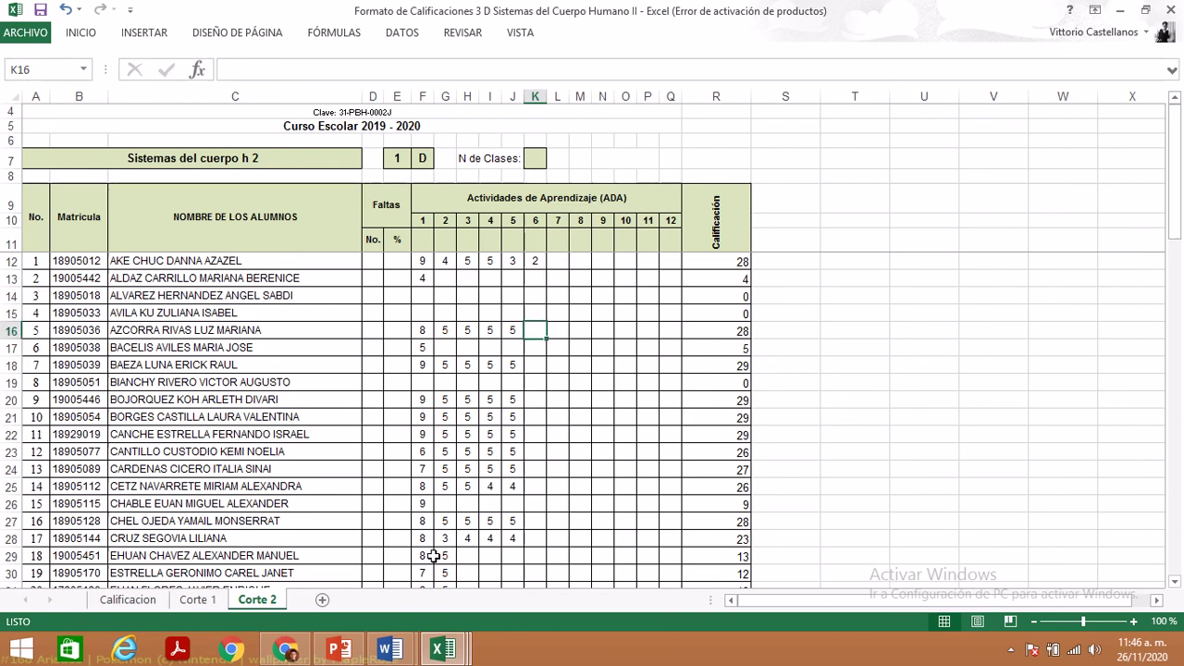
pyautogui.write('3')
pyautogui.press('Return')
pyautogui.press('Down')
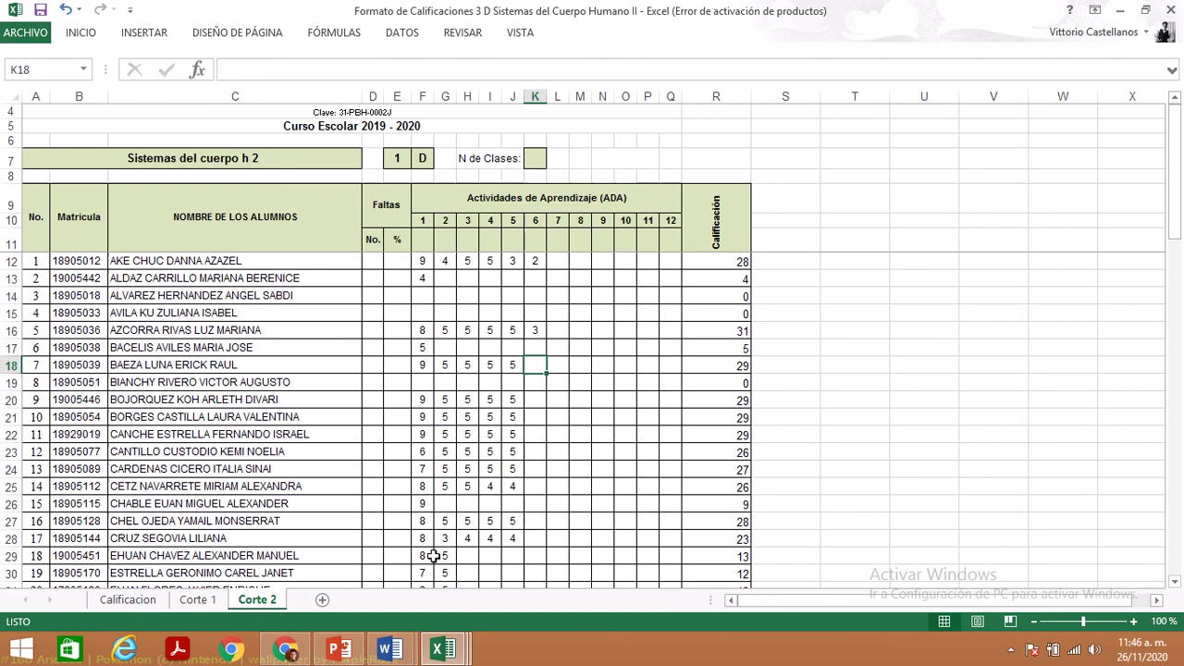
pyautogui.write('3')
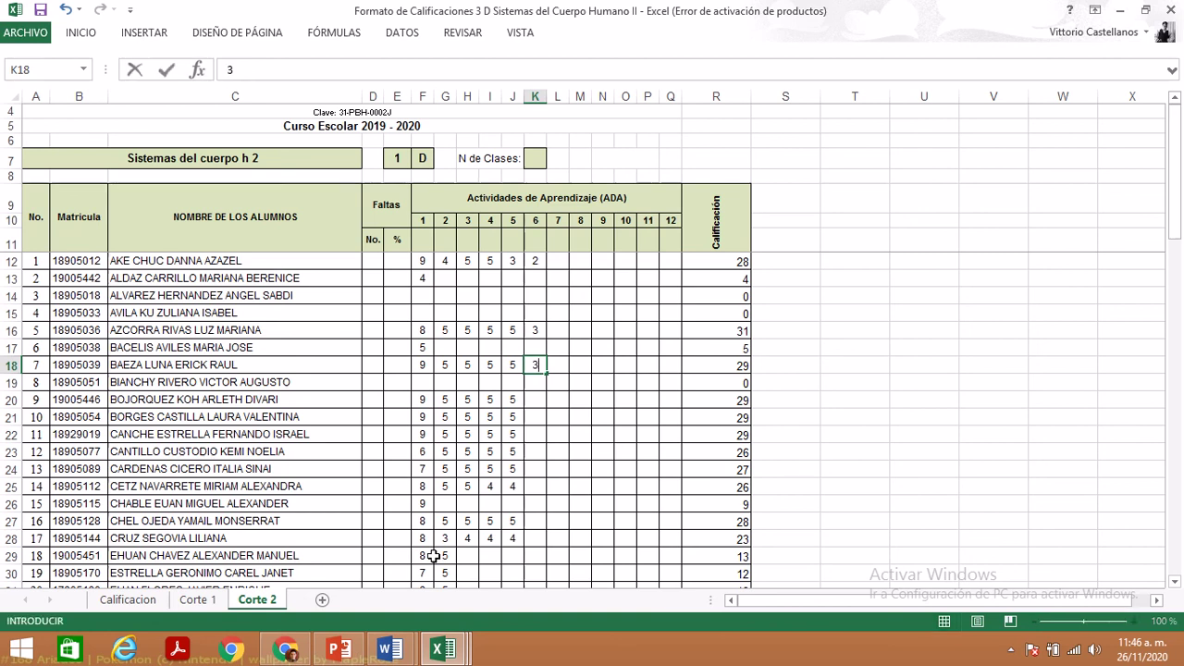
pyautogui.press('Return')
# - Fill in ADA 6 for students No. 9, 10 and 11 with the grades 3, 2 and 3
pyautogui.press('Down')
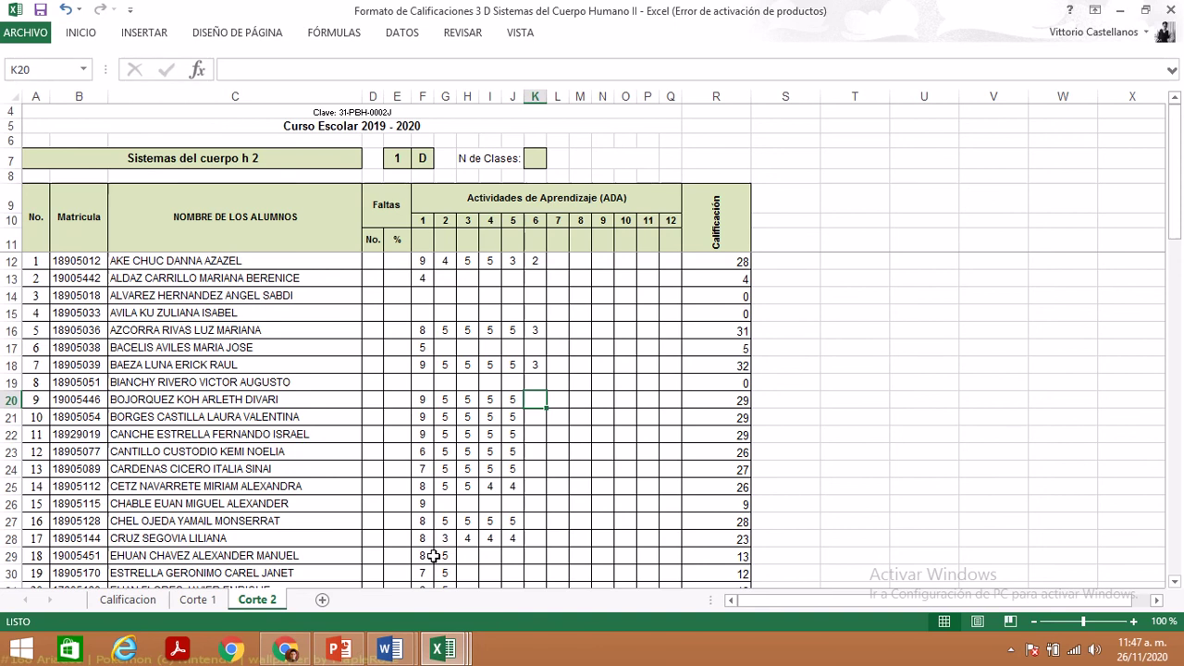
pyautogui.write('3')
pyautogui.press('Return')
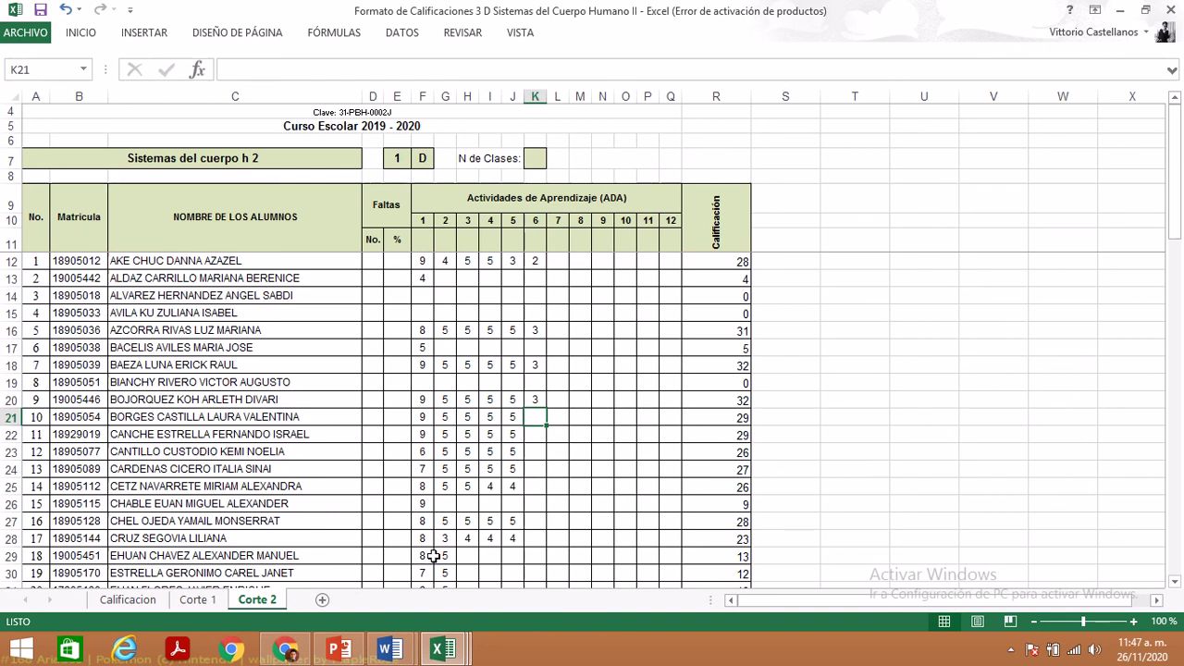
pyautogui.write('2')
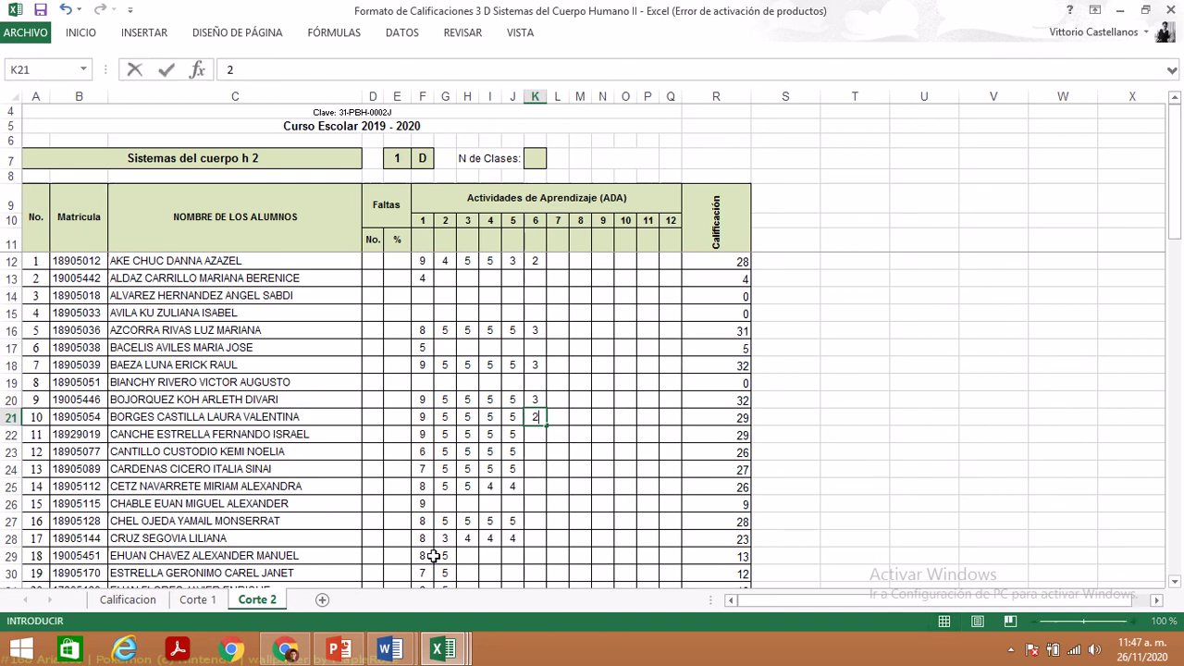
pyautogui.press('Return')
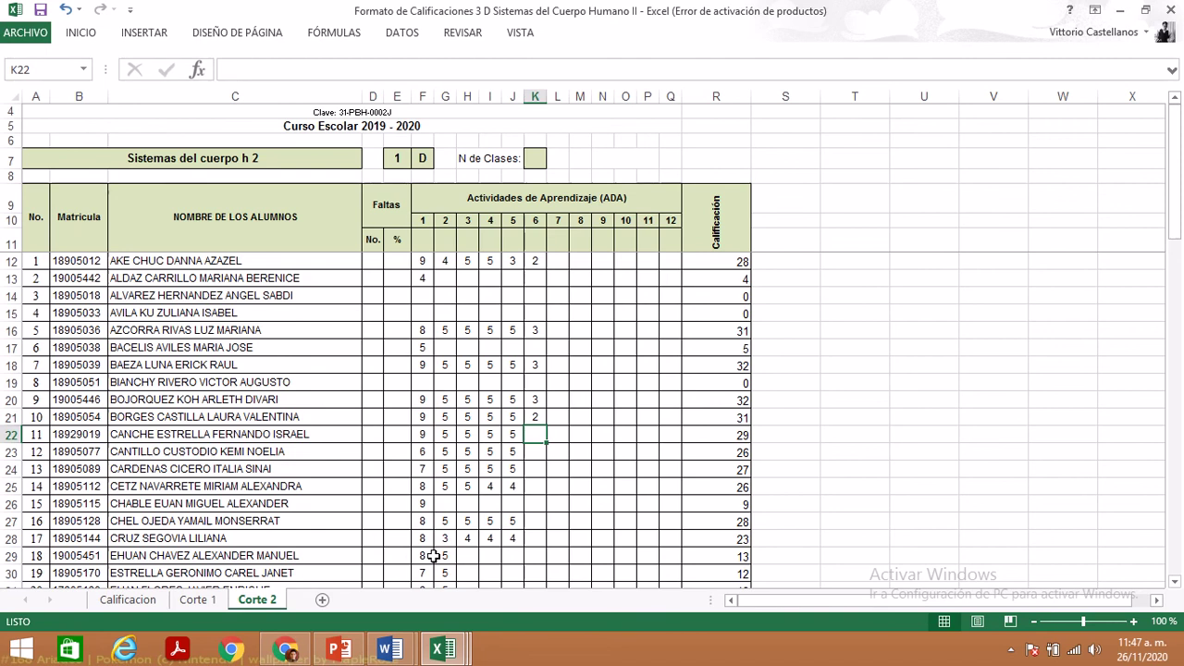
pyautogui.write('3')
pyautogui.press('Return')
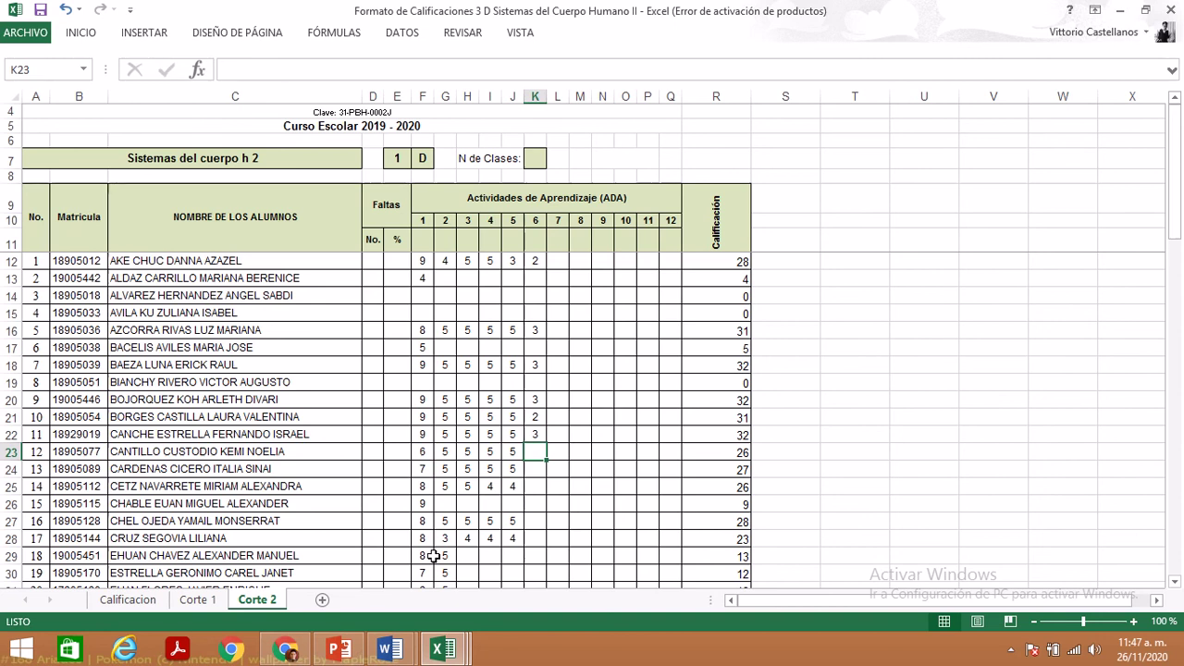
# - Recheck the ADA 6 grades of students No. 9 to 11 and enter 2 for student No. 12
pyautogui.press('Up')
pyautogui.press('Up')
pyautogui.press('Up')
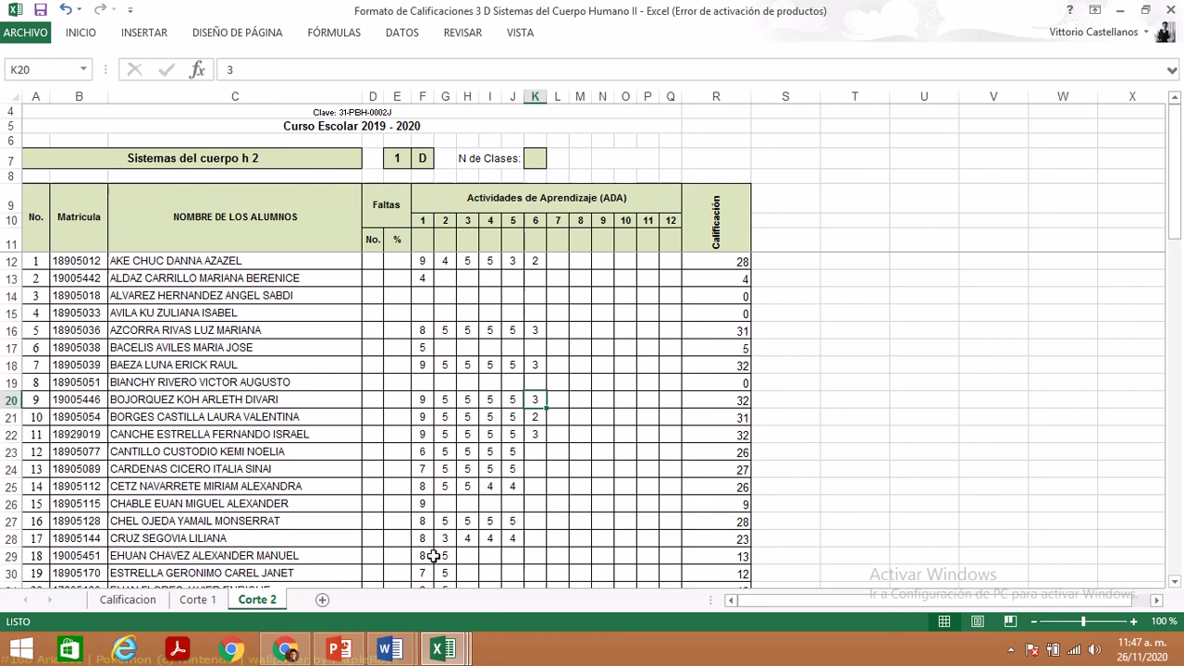
pyautogui.press('Down')
pyautogui.press('Down')
pyautogui.press('Down')
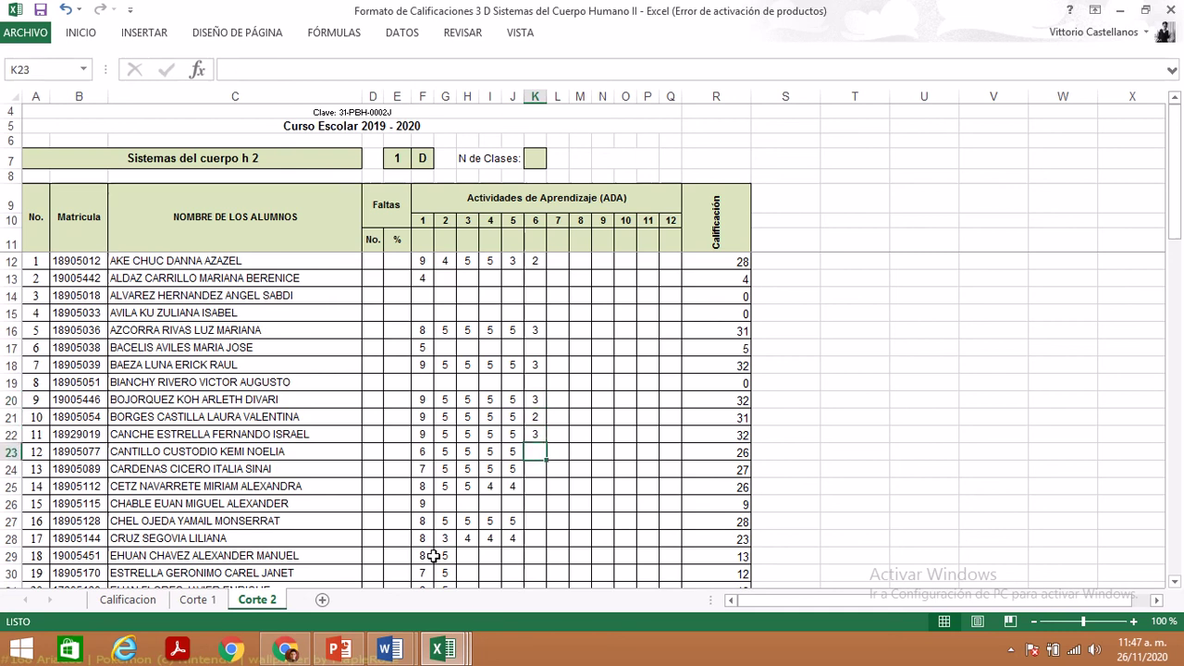
pyautogui.write('2')
pyautogui.press('Return')
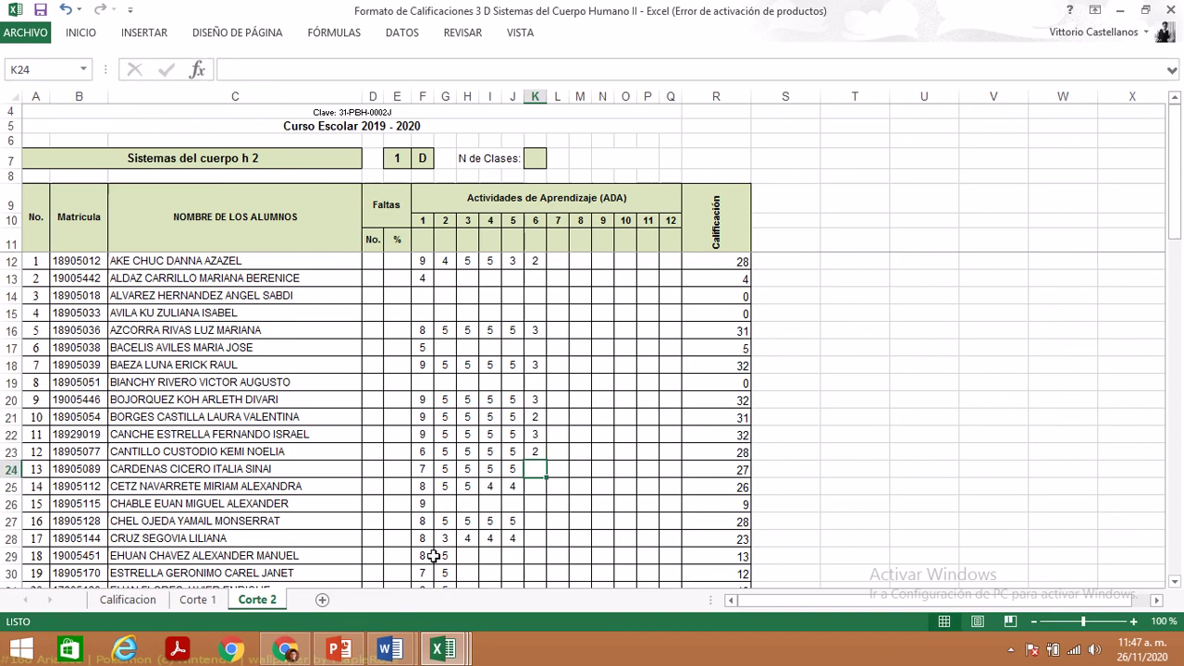
# - Check student No. 12's ADA 5 and ADA 6 grades and enter 2 in ADA 6 for student No. 13
pyautogui.press('Up')
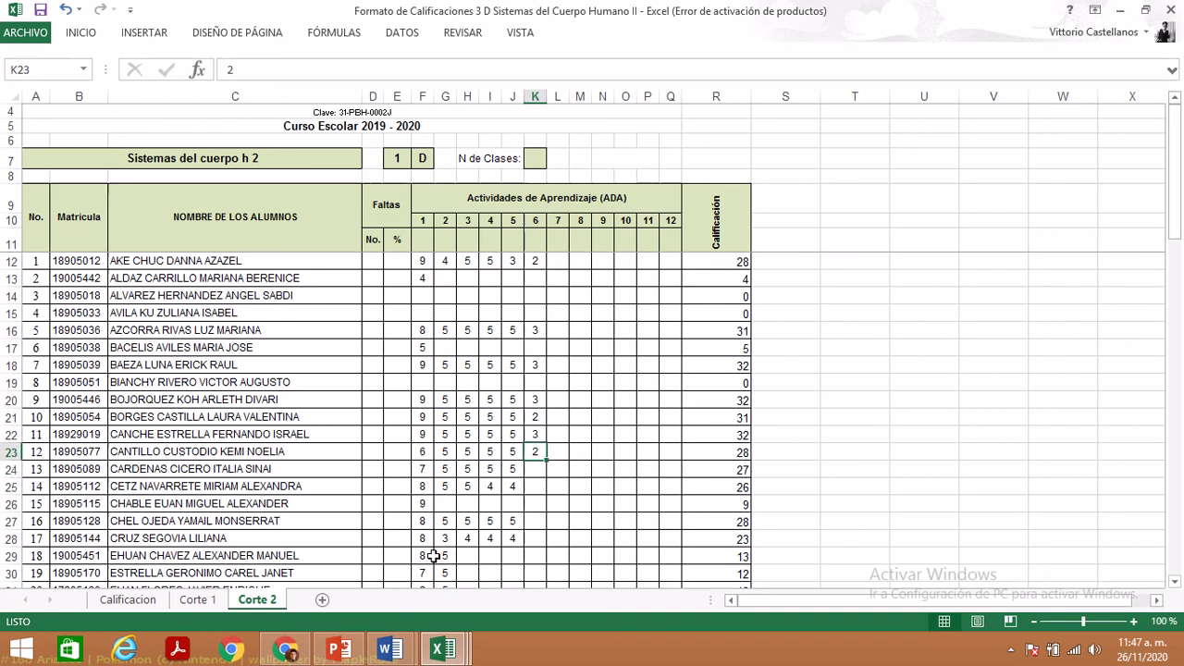
pyautogui.press('Left')
pyautogui.press('Right')
pyautogui.press('Down')
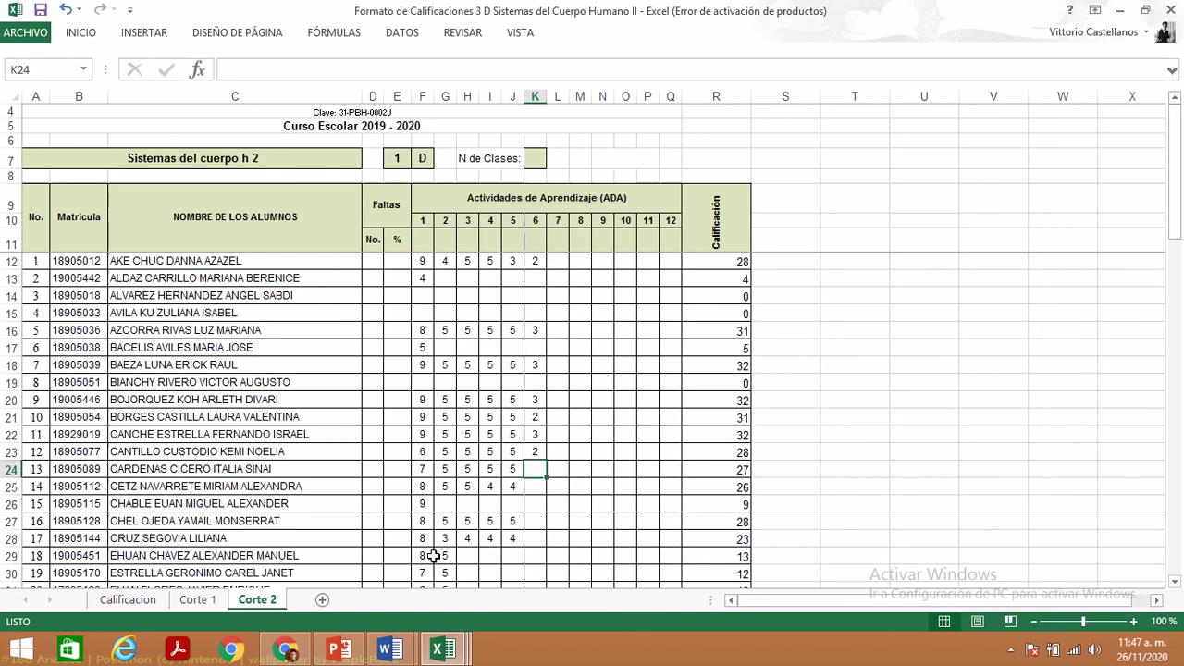
pyautogui.write('2')
pyautogui.press('Return')
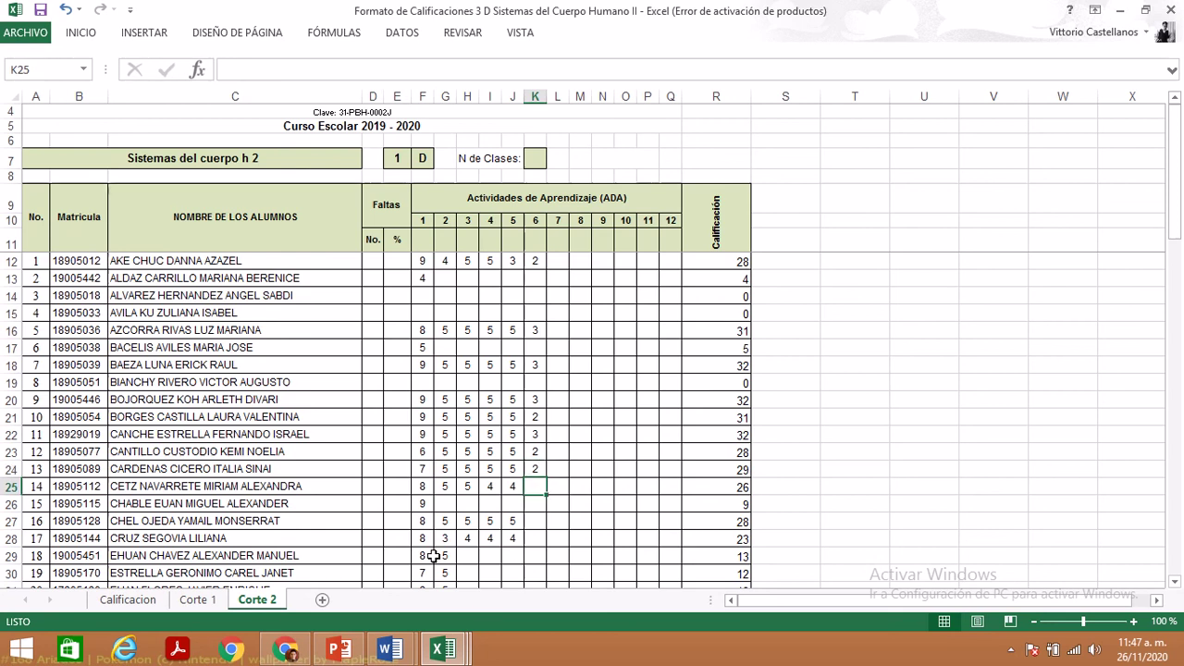
# - Enter the activity 6 scores 2, 3 and 2 for students No. 14, 16 and 17 in cells K25, K27 and K28
pyautogui.write('2')
pyautogui.press('Return')
pyautogui.press('Return')
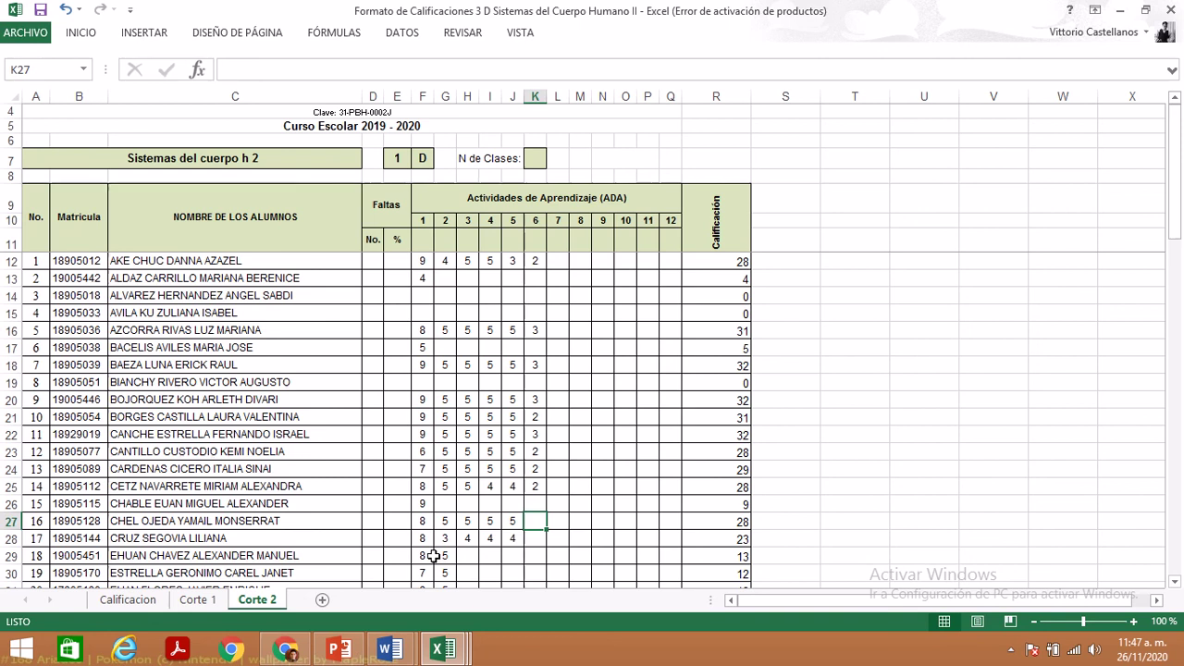
pyautogui.write('3')
pyautogui.press('Return')
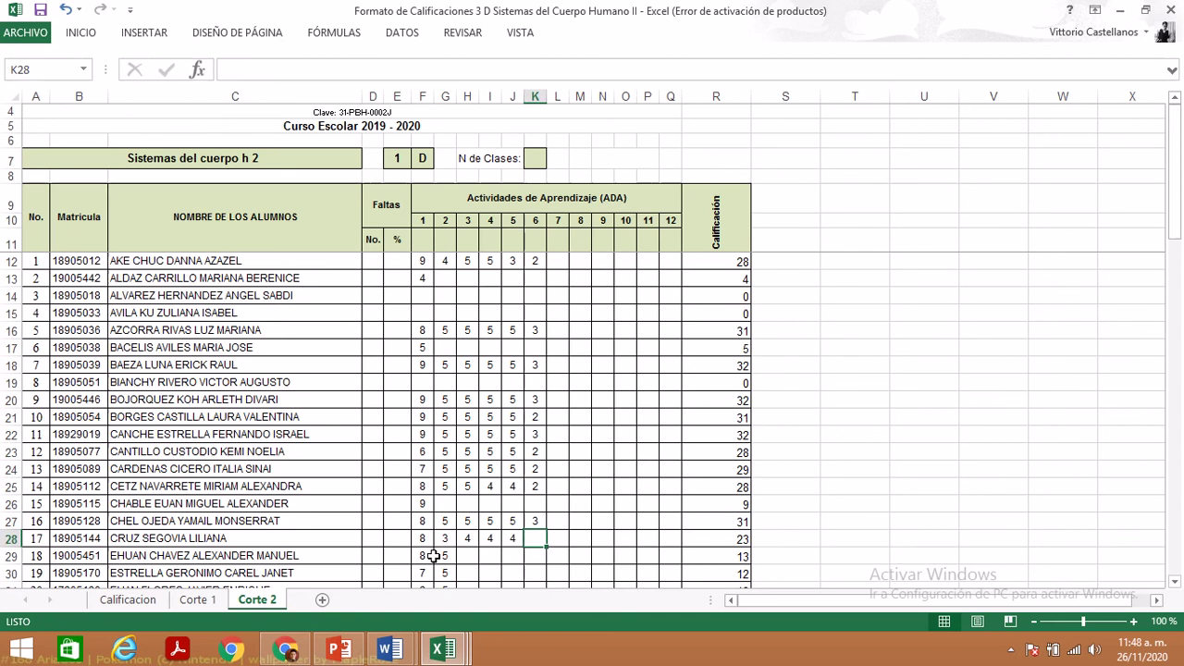
pyautogui.write('2')
pyautogui.press('Return')
# - Go to student No. 18's empty activity 3 cell and check that student's results in the sist. del cuerpo humano 2 workbook
pyautogui.press('Left')
pyautogui.press('Left')
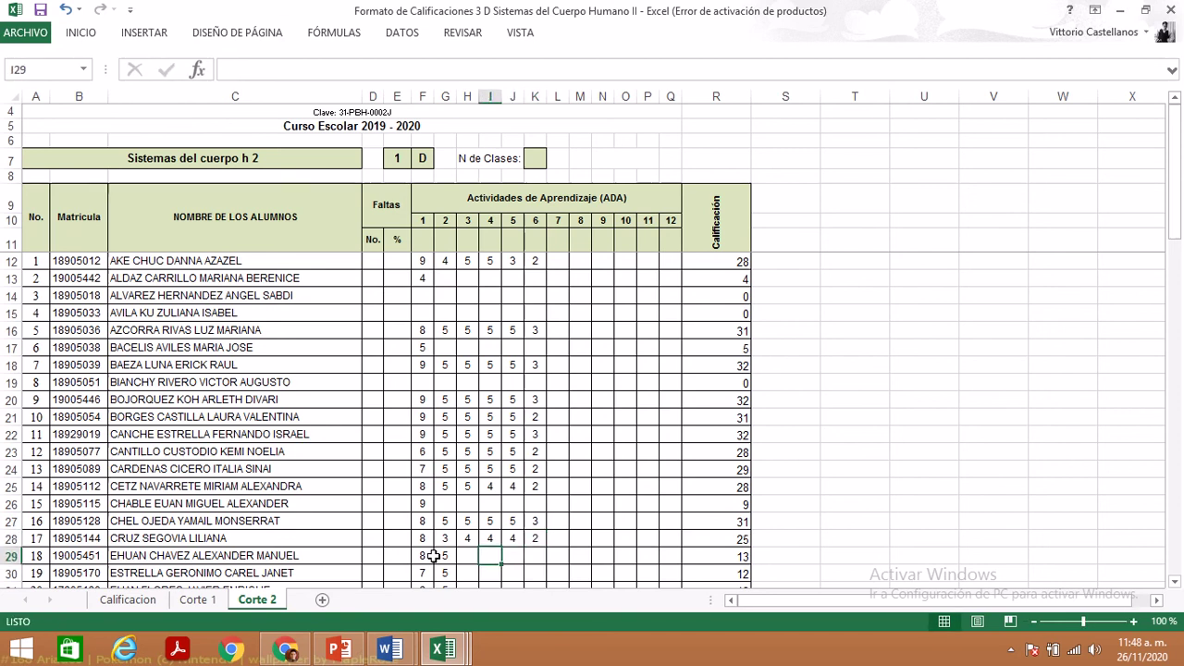
pyautogui.press('Right')
pyautogui.press('Right')
pyautogui.press('Right')
pyautogui.press('Left')
pyautogui.press('Left')
pyautogui.press('Left')
pyautogui.press('Left')
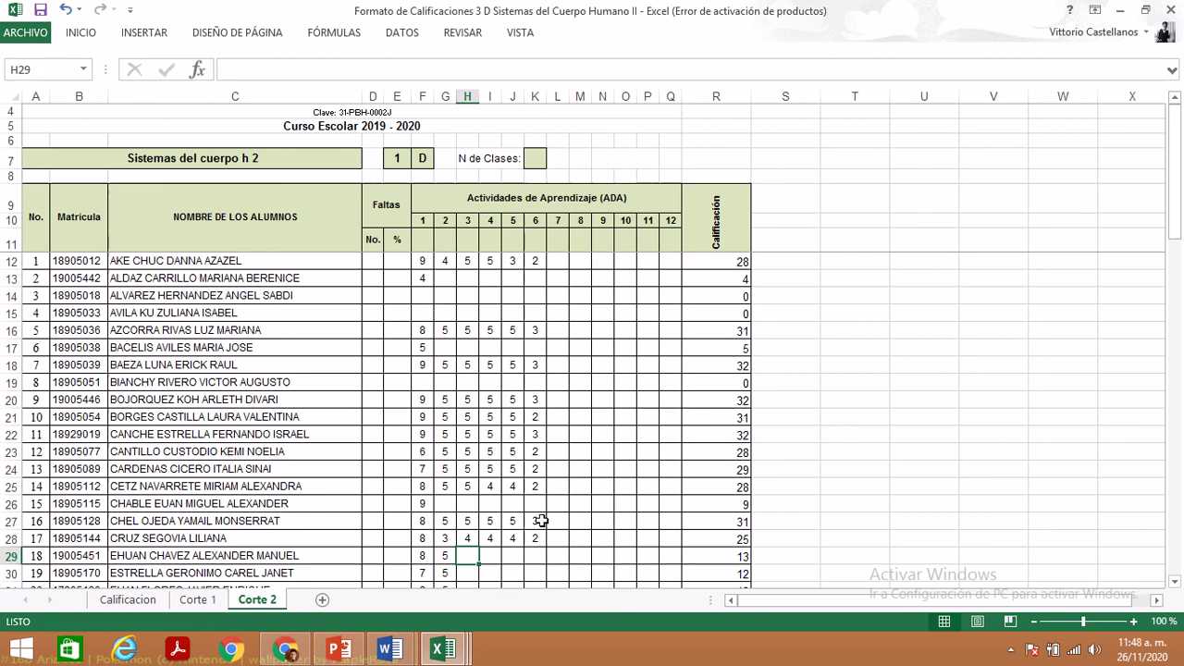
pyautogui.moveTo(442, 649)
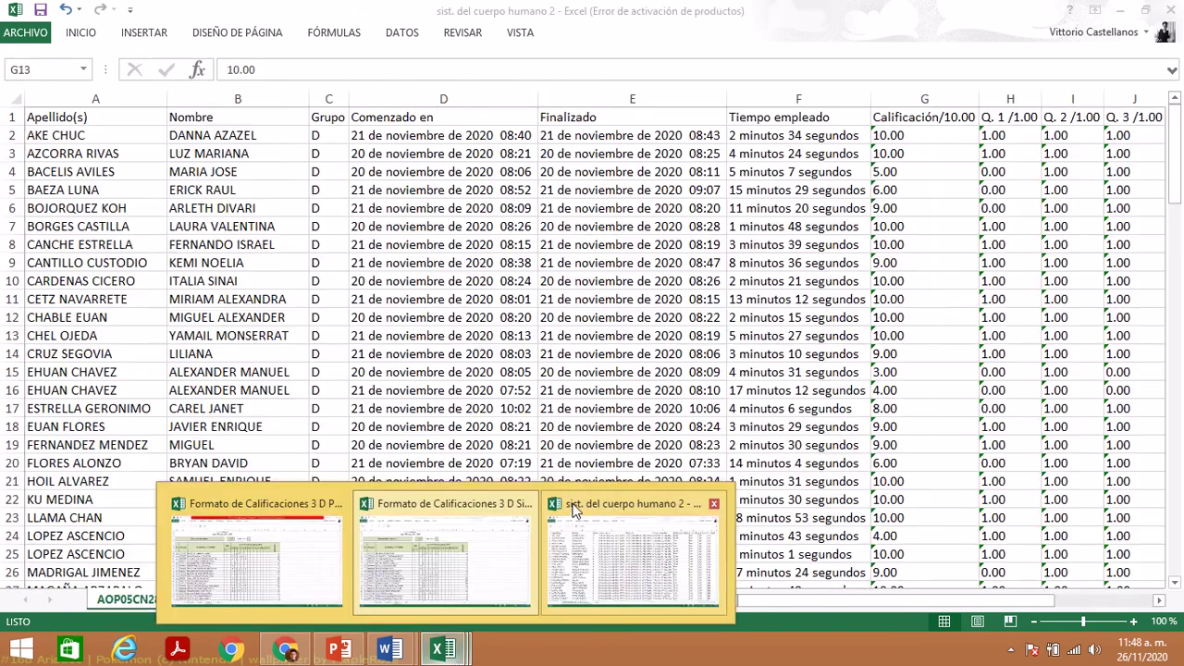
pyautogui.click(591, 512)
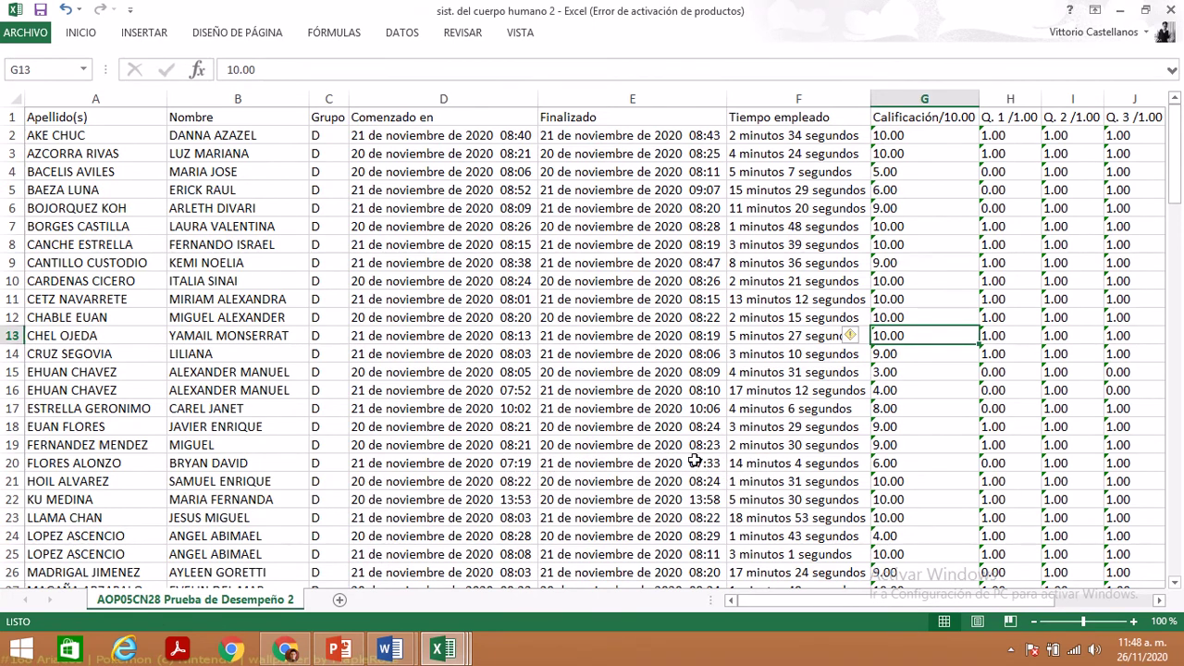
pyautogui.moveTo(441, 651)
pyautogui.click(415, 608)
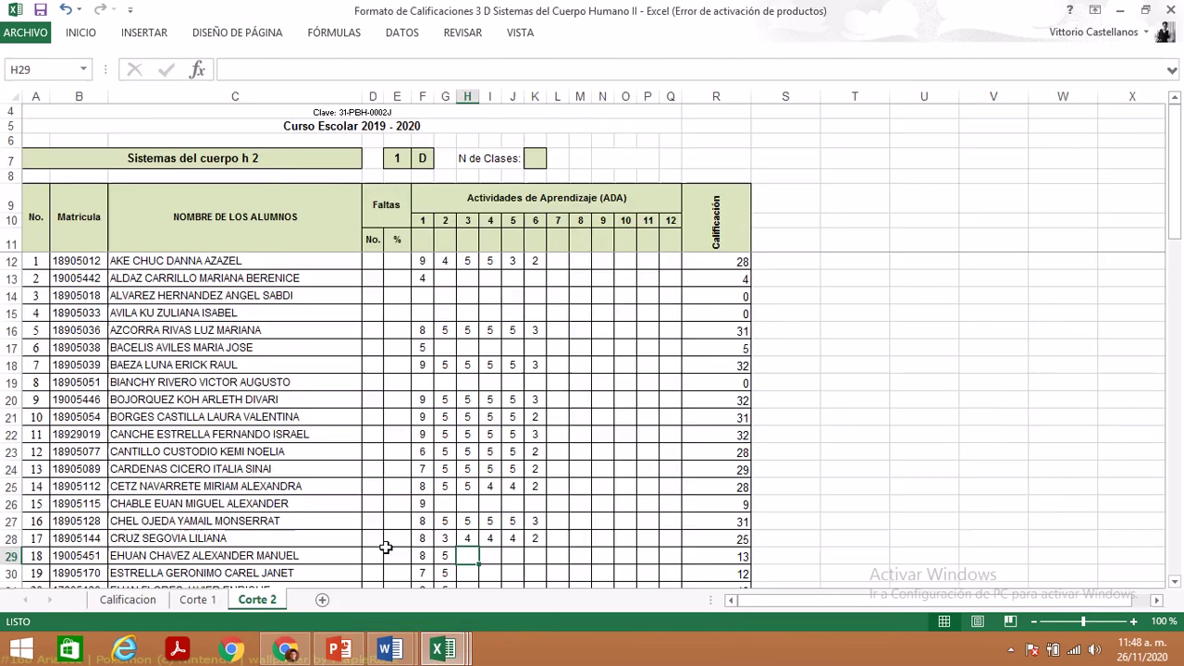
# - Enter the scores 4, 3, 4 and 3 for activities 3 to 6 of student No. 18 in row 29
pyautogui.write('4')
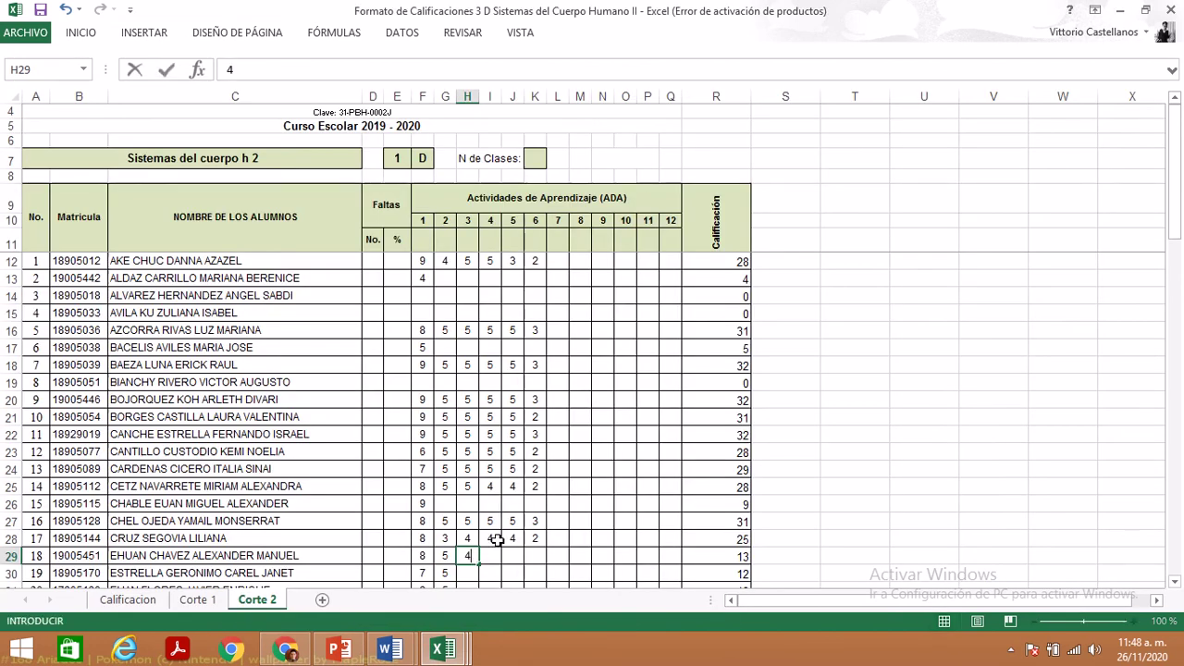
pyautogui.press('Tab')
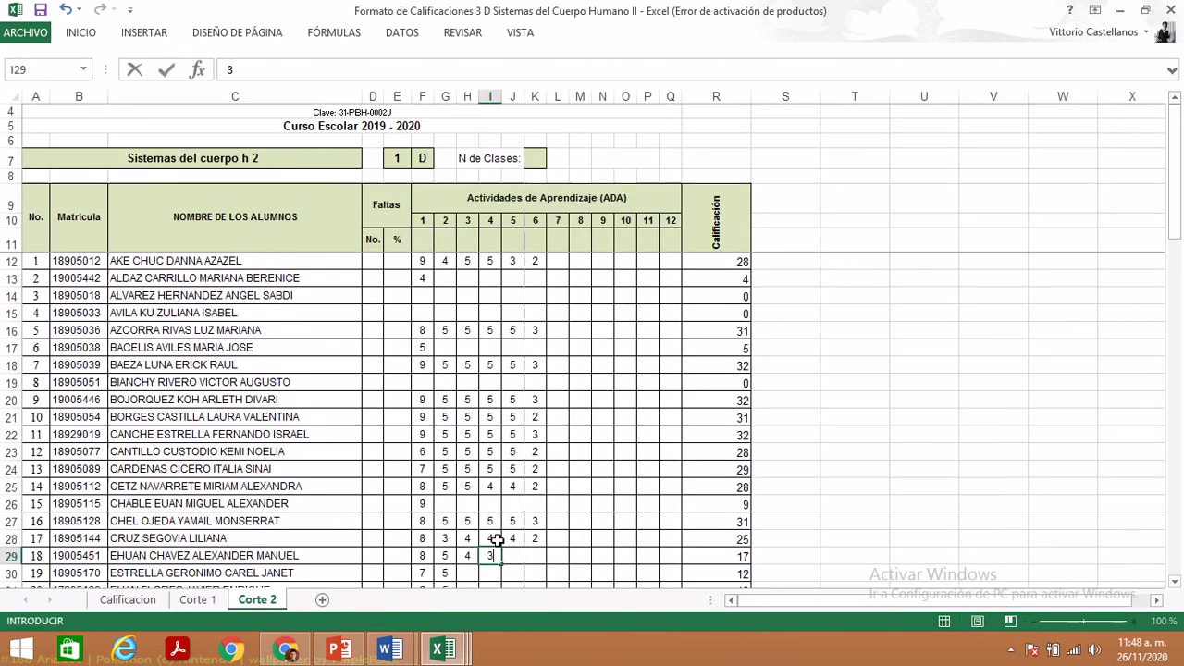
pyautogui.write('3')
pyautogui.press('Tab')
pyautogui.write('4')
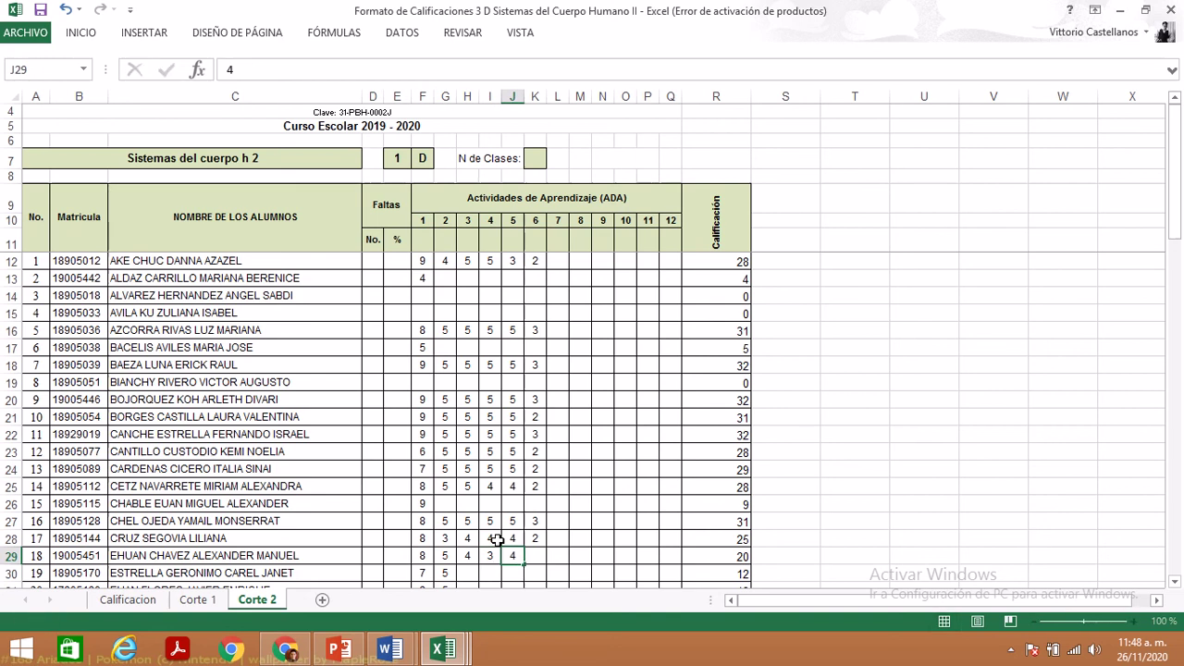
pyautogui.press('Tab')
pyautogui.write('3')
pyautogui.press('Return')
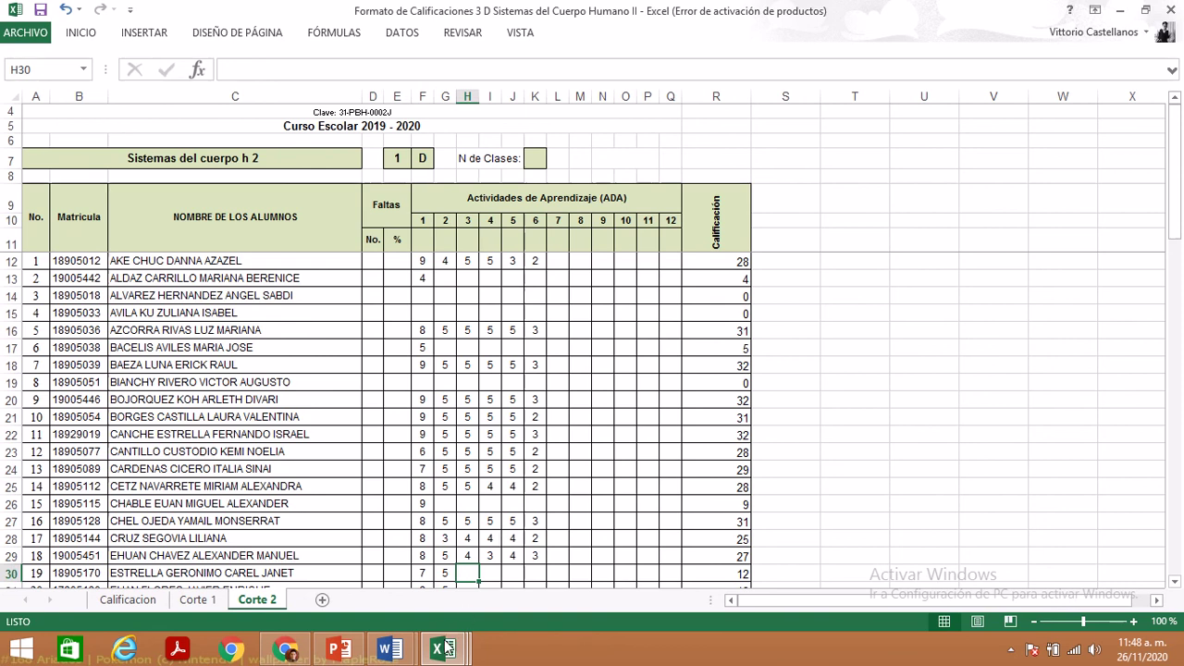
# - Consult the sist. del cuerpo humano 2 workbook for the results of student No. 19, returning to the Corte 2 sheet
pyautogui.click(443, 649)
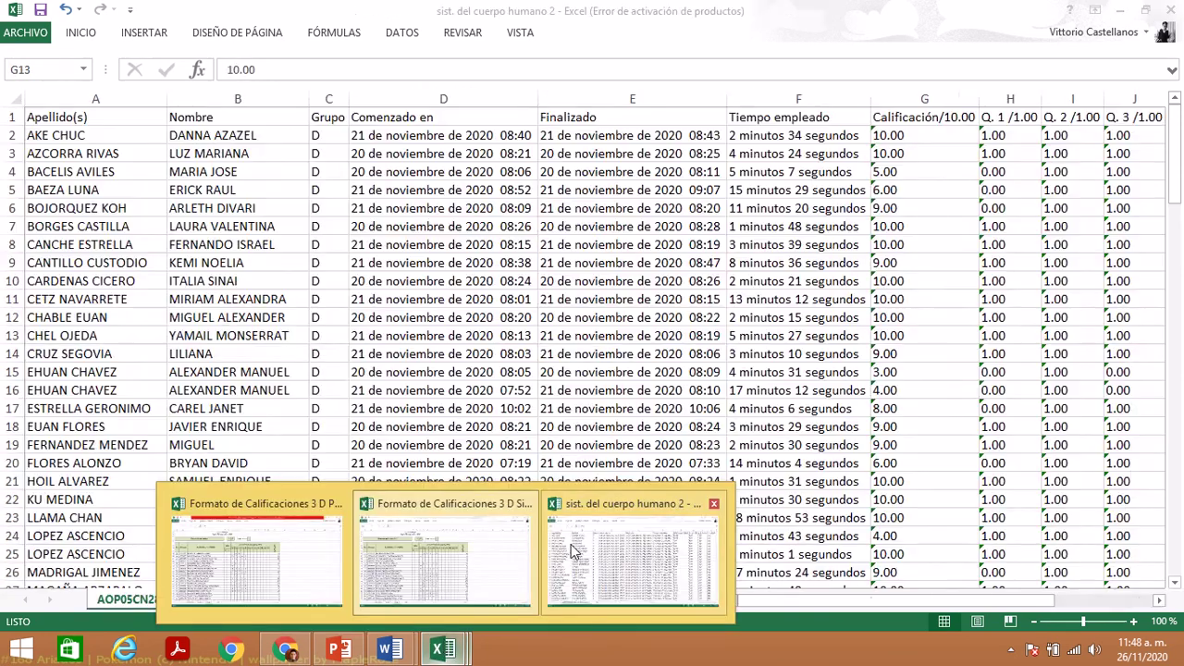
pyautogui.click(574, 552)
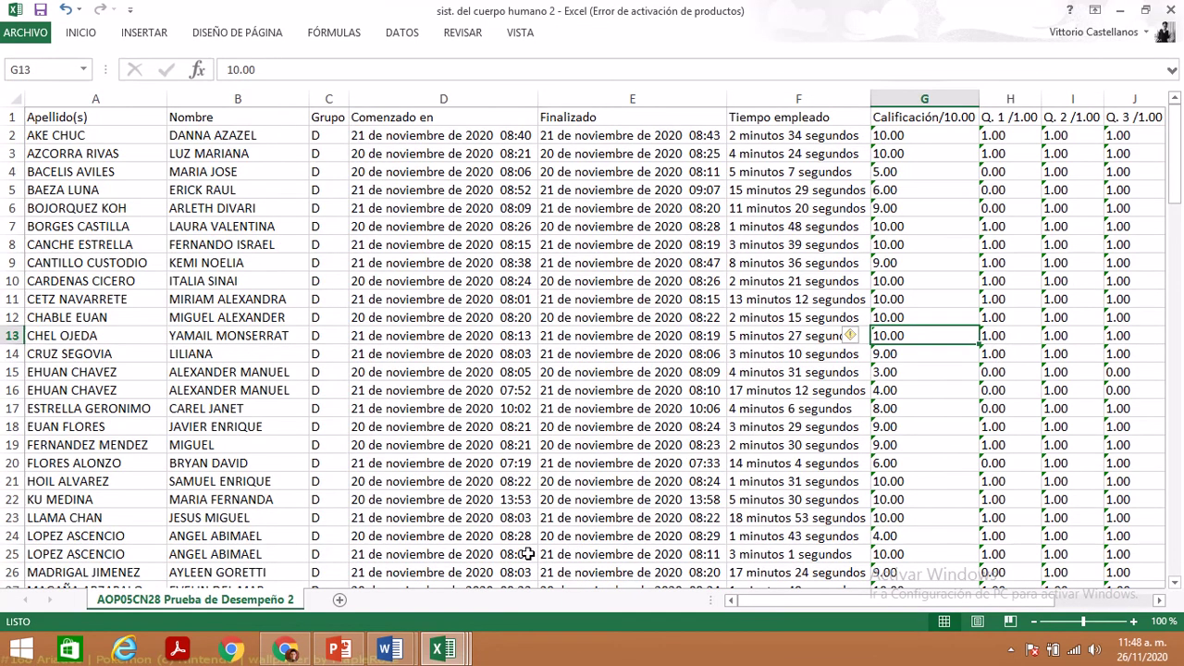
pyautogui.click(444, 647)
pyautogui.click(417, 575)
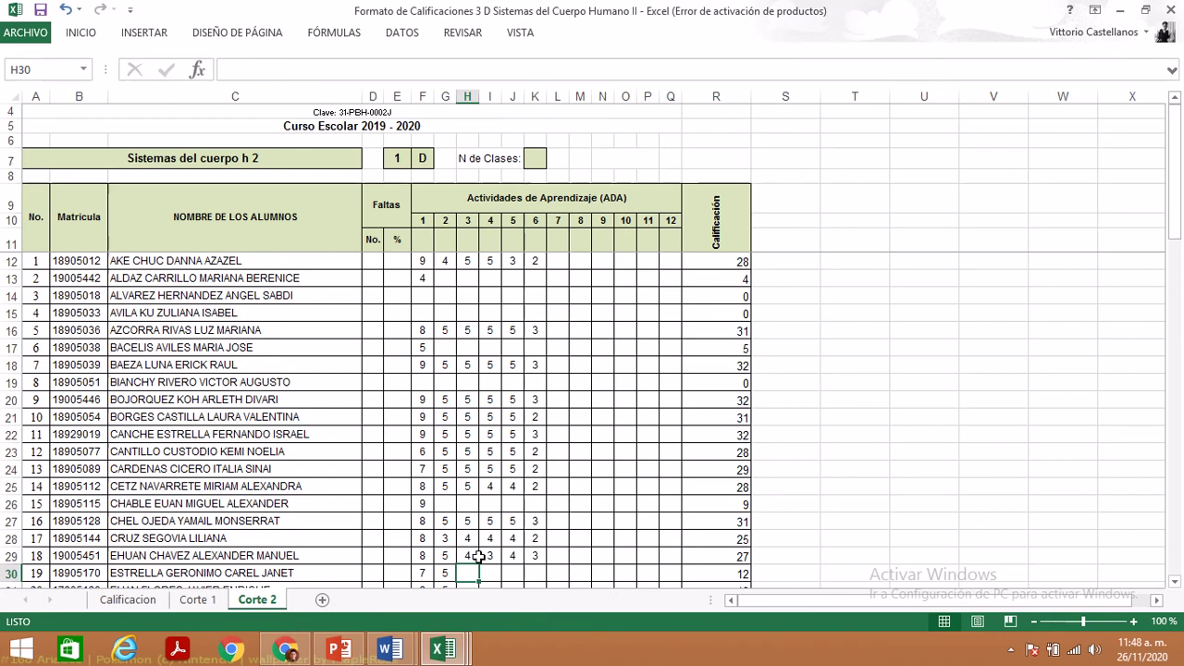
# - Fill in activities 3 to 6 of student No. 19 in row 30 with the scores 3, 4, 3 and 3
pyautogui.write('3')
pyautogui.press('Tab')
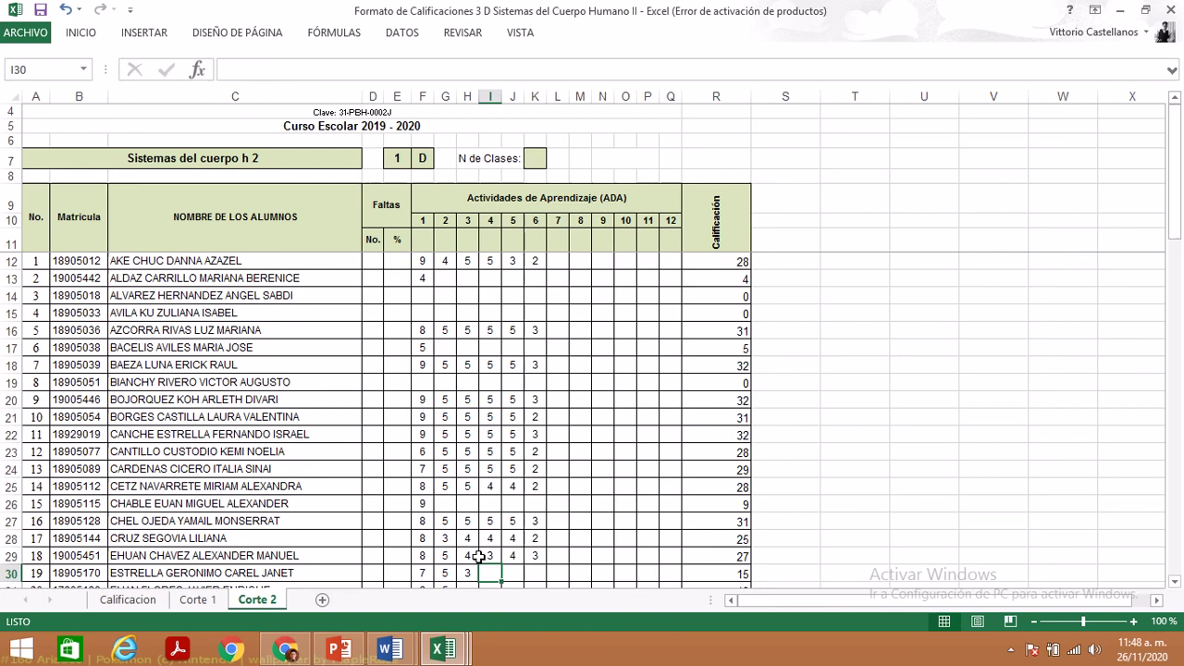
pyautogui.write('4')
pyautogui.press('Tab')
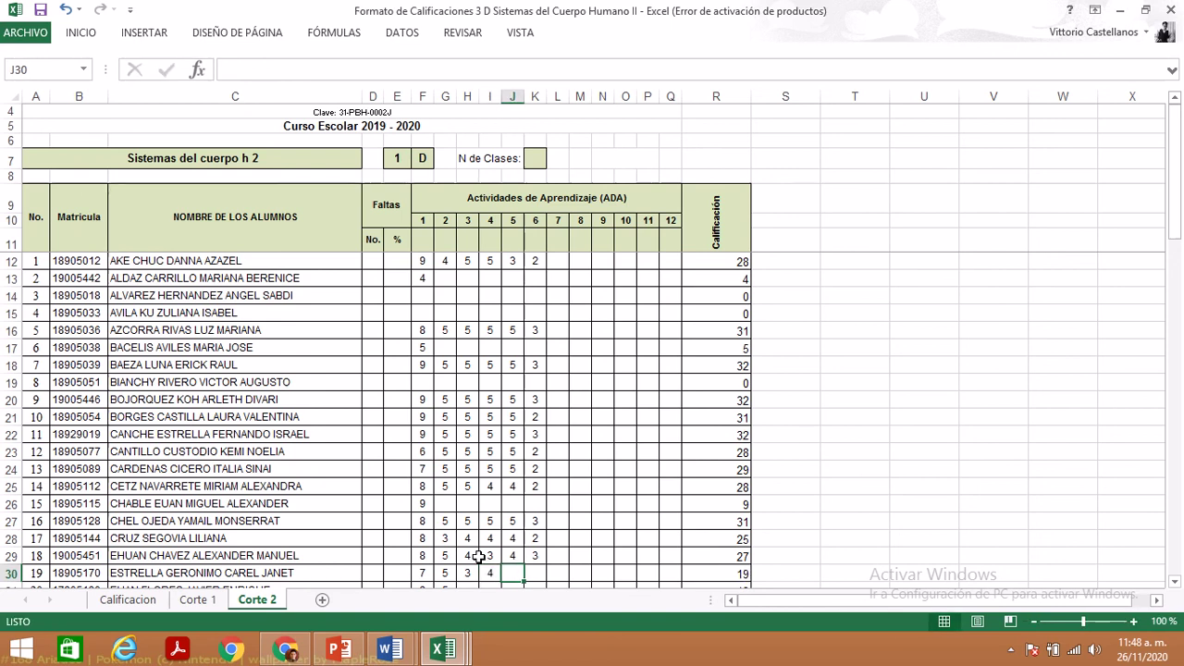
pyautogui.write('3')
pyautogui.press('Tab')
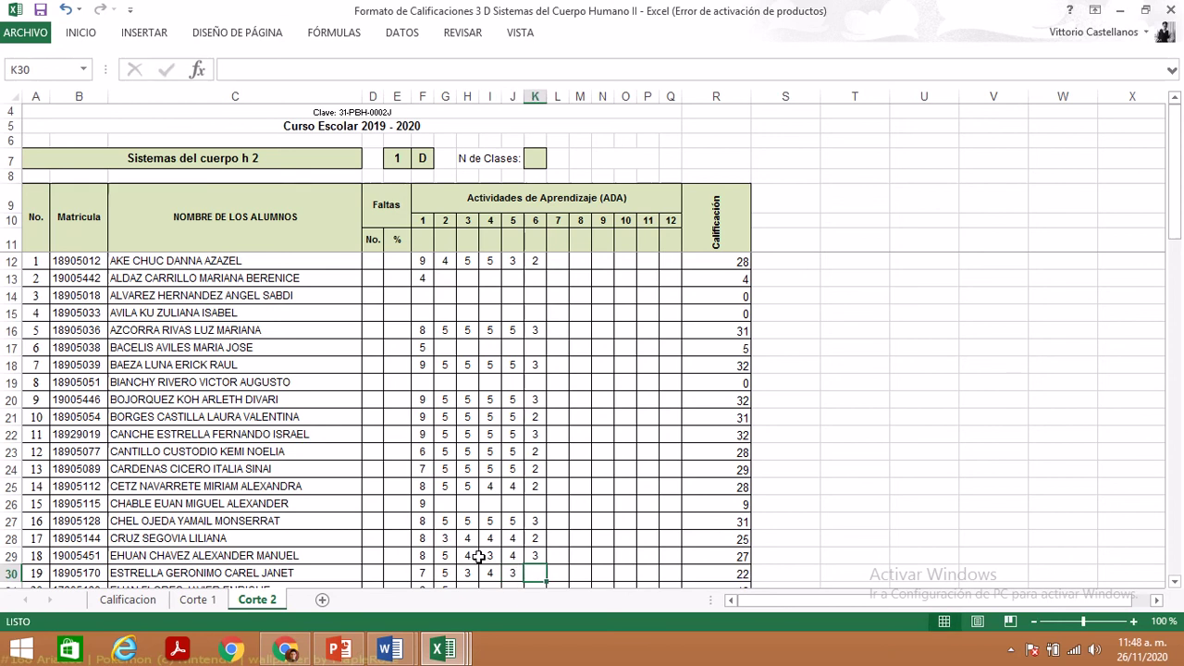
pyautogui.write('3')
pyautogui.press('Return')
pyautogui.press('Left')
pyautogui.press('Left')
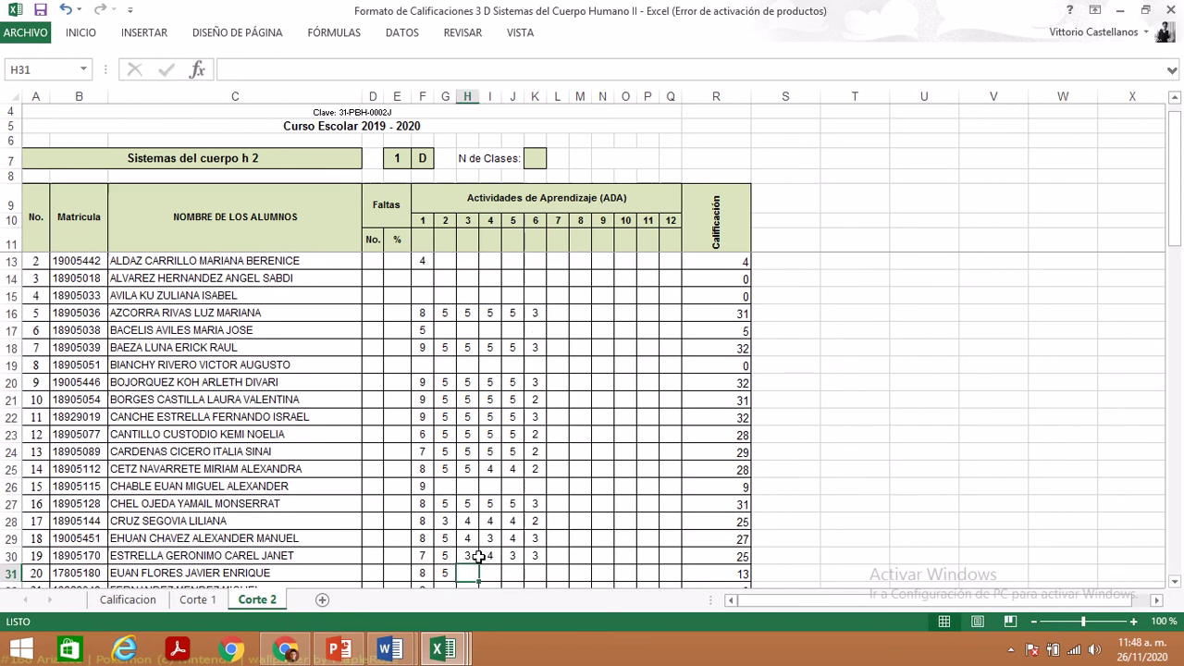
# - Set student No. 19's activity 4 score in cell I30 to 3
pyautogui.click(479, 556)
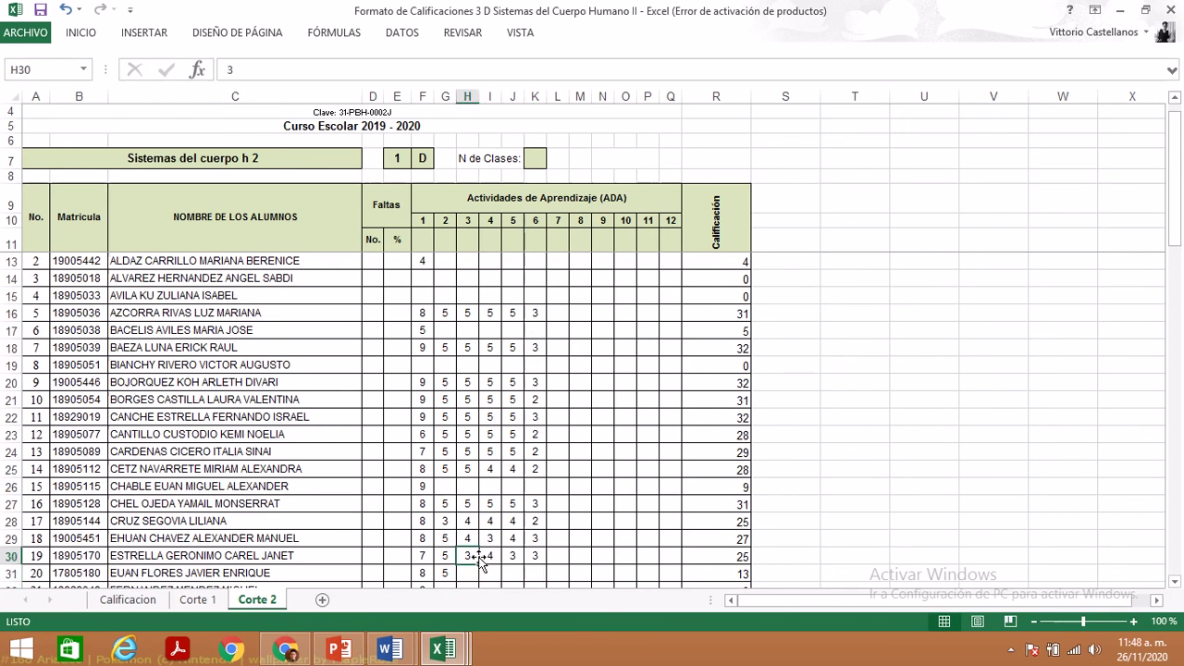
pyautogui.click(487, 556)
pyautogui.write('3')
pyautogui.press('Return')
pyautogui.press('Left')
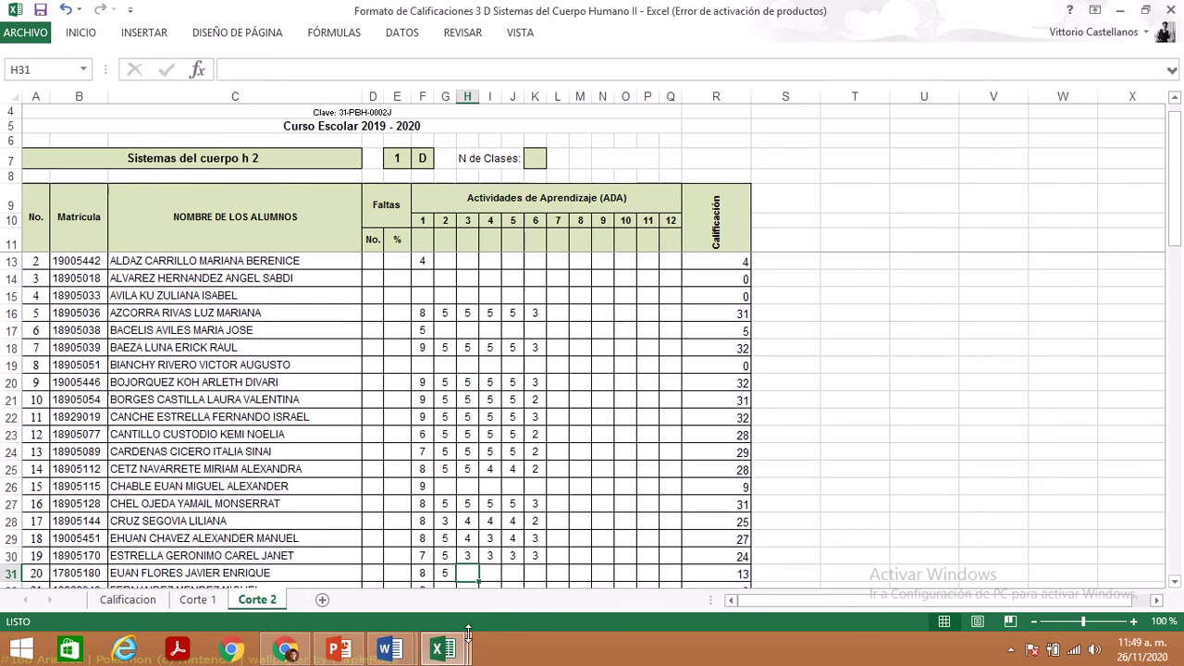
# - Look up the grade of student No. 20 in the sist. del cuerpo humano 2 workbook and return to the Corte 2 sheet
pyautogui.moveTo(462, 655)
pyautogui.click(557, 599)
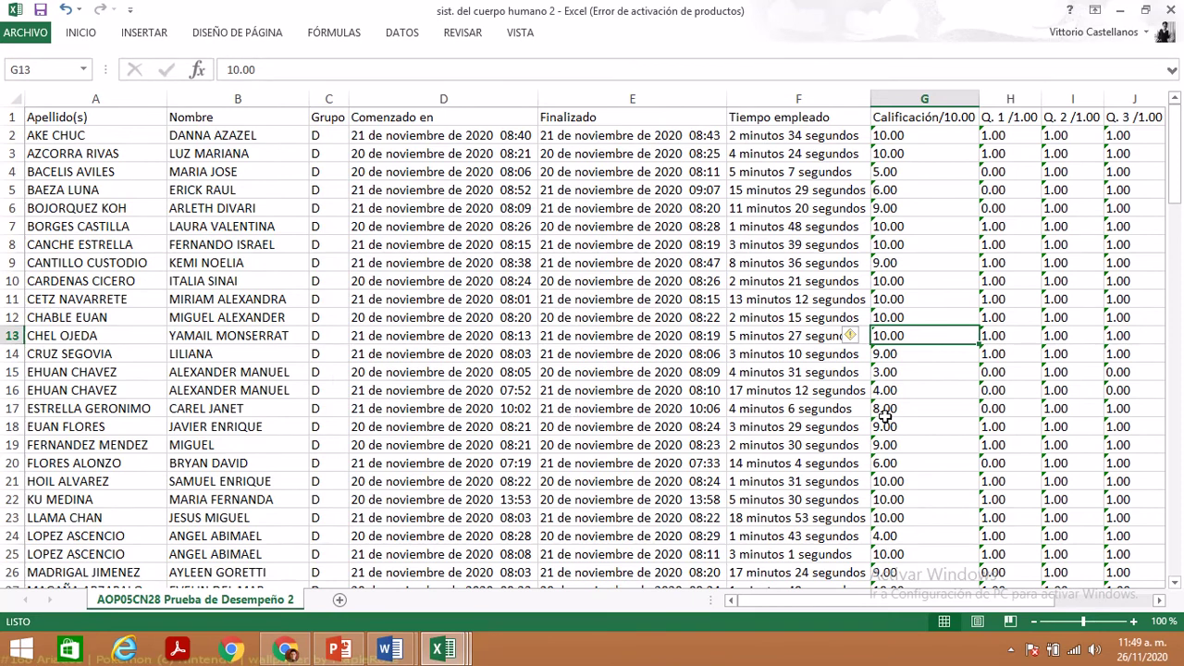
pyautogui.moveTo(443, 651)
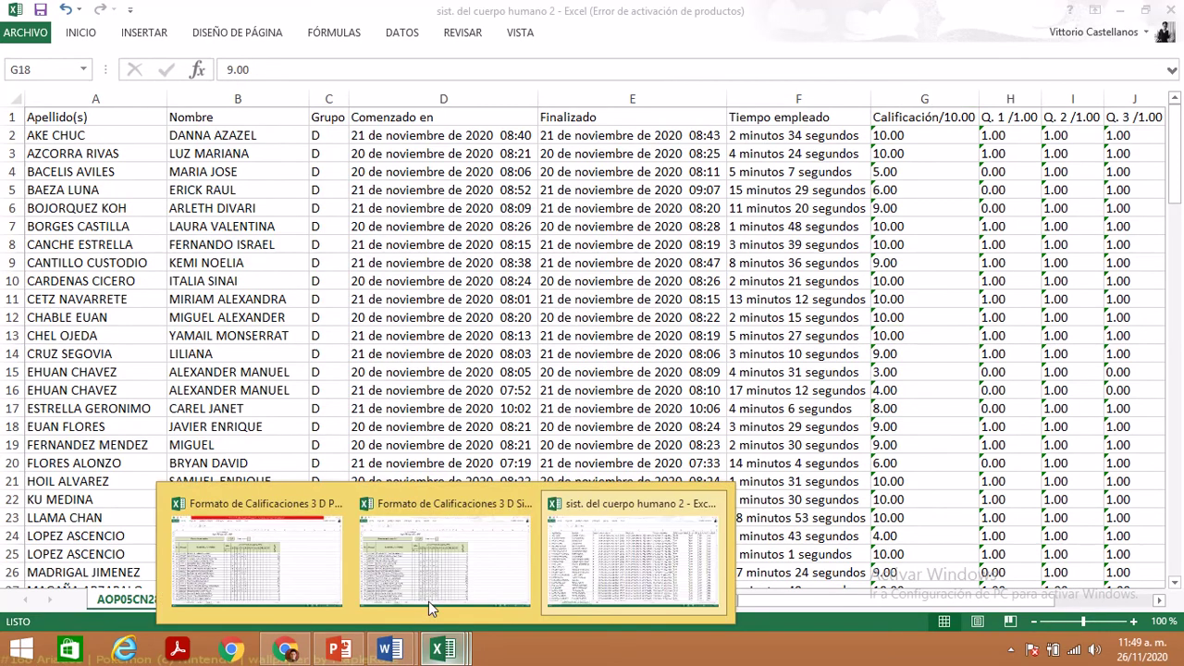
pyautogui.click(423, 582)
# - Enter the scores 4, 5, 3 and 5 for activities 3 to 6 of student No. 20 in row 31
pyautogui.write('4')
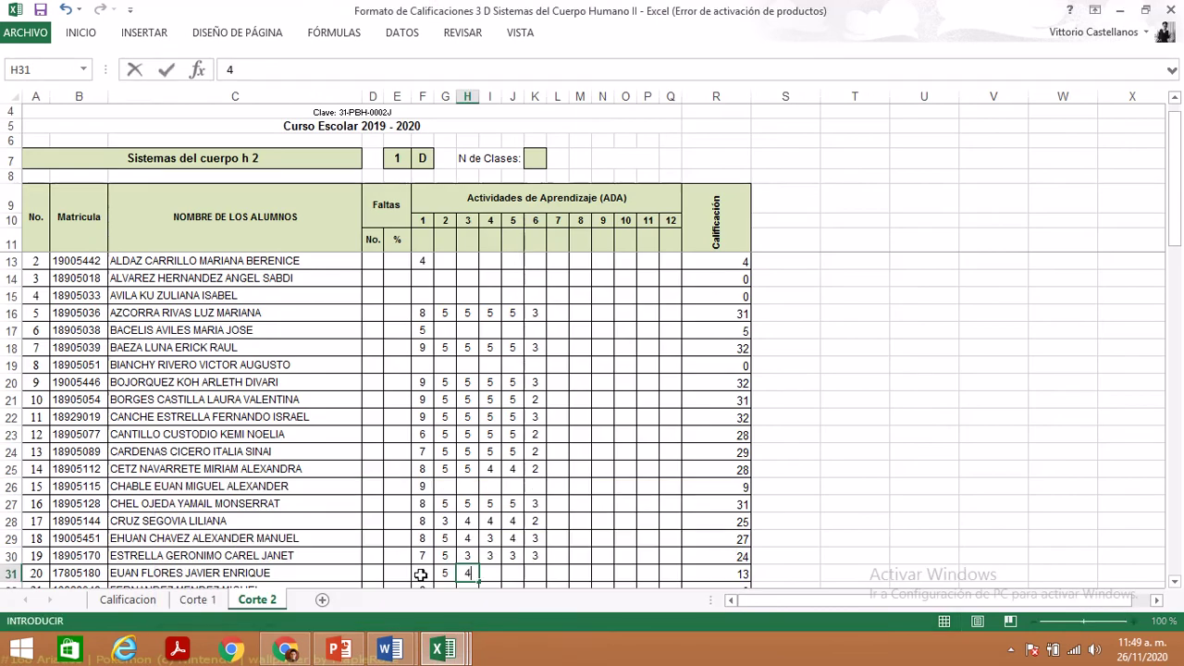
pyautogui.press('Right')
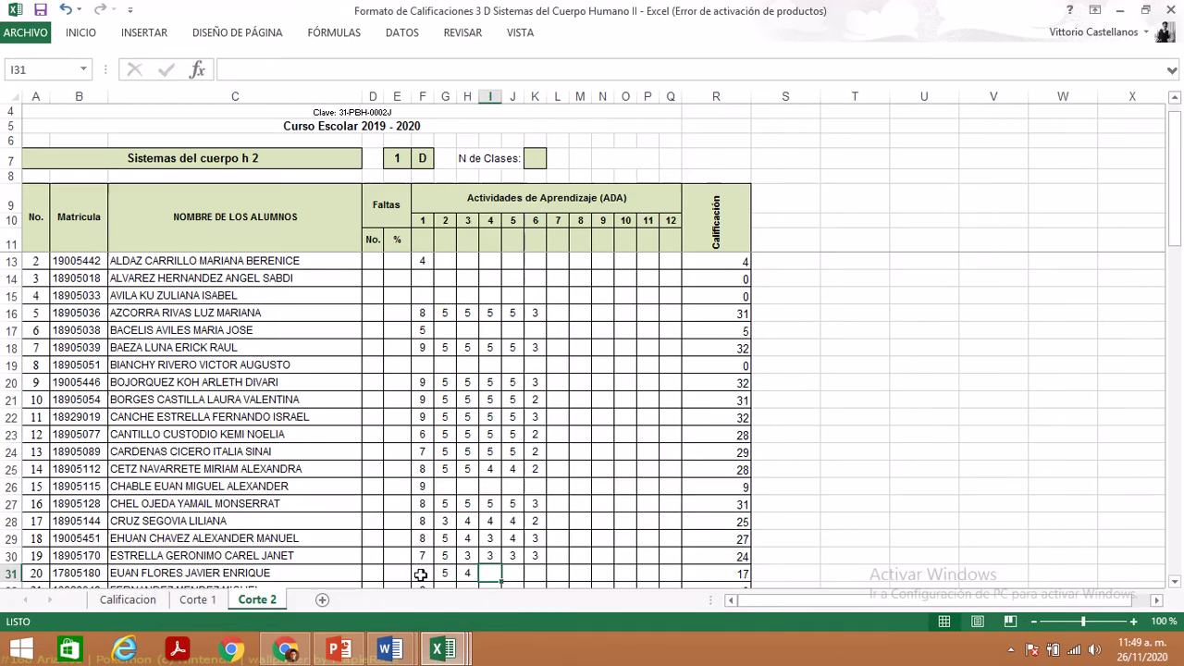
pyautogui.write('5')
pyautogui.press('Right')
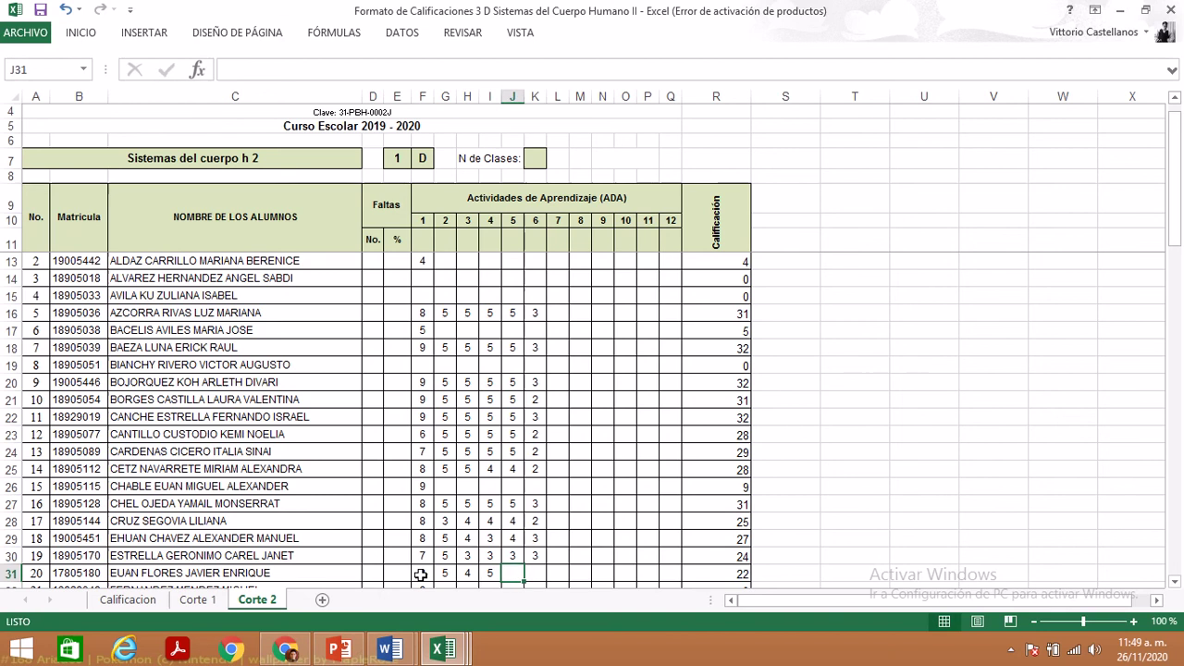
pyautogui.write('3')
pyautogui.press('Right')
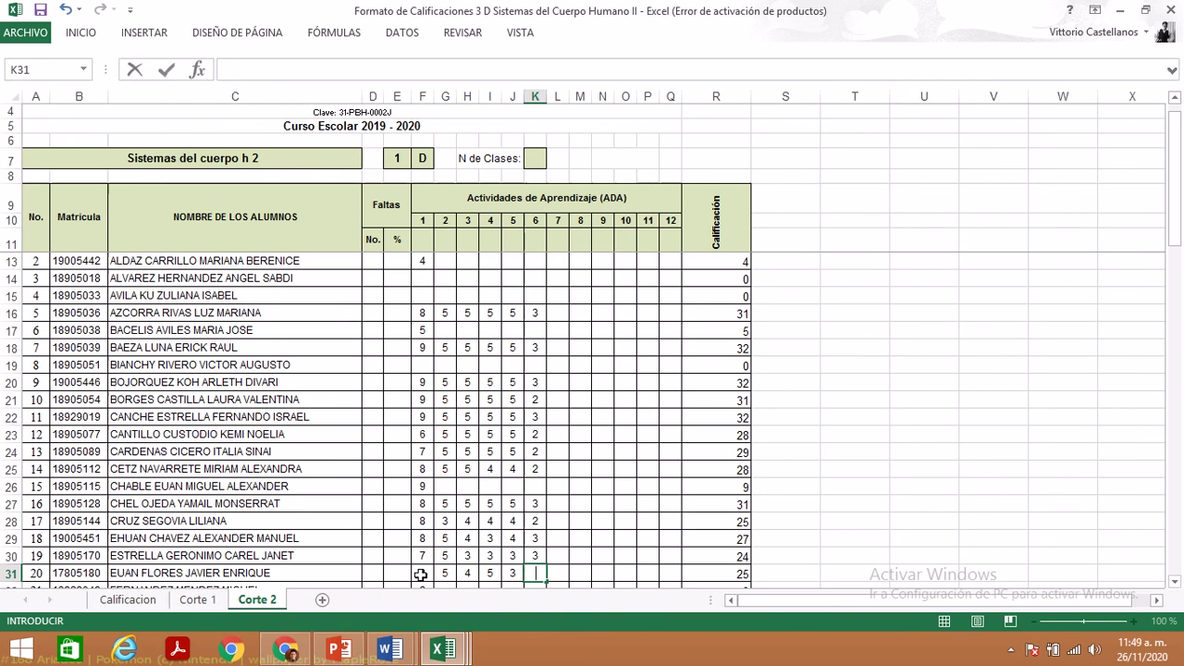
pyautogui.write('5')
pyautogui.press('Return')
# - Review the recorded and missing activity scores of students No. 21 to 24 in rows 32 to 35
pyautogui.press('Down')
pyautogui.press('Left')
pyautogui.press('Left')
pyautogui.press('Left')
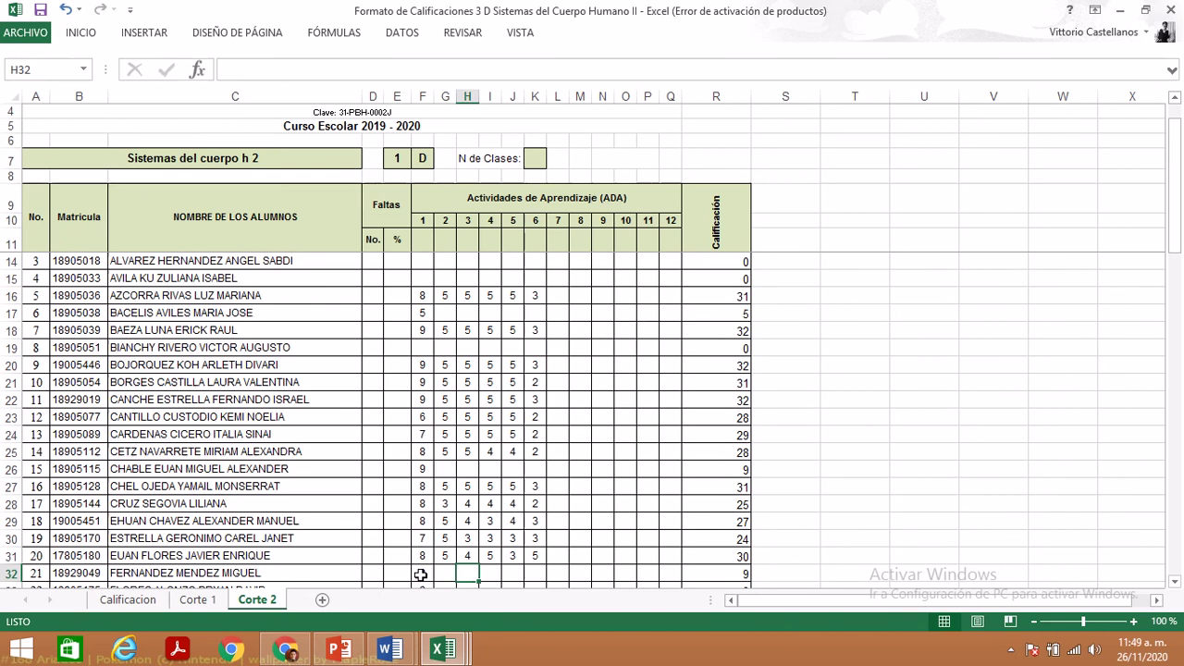
pyautogui.press('Left')
pyautogui.press('Left')
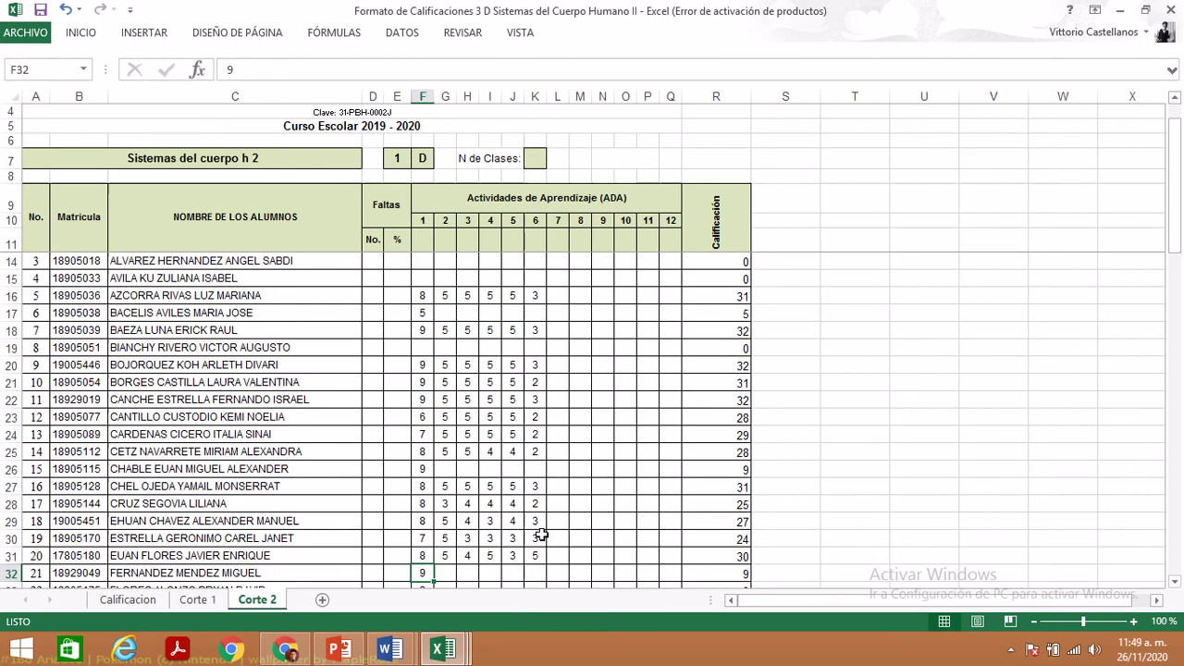
pyautogui.click(538, 401)
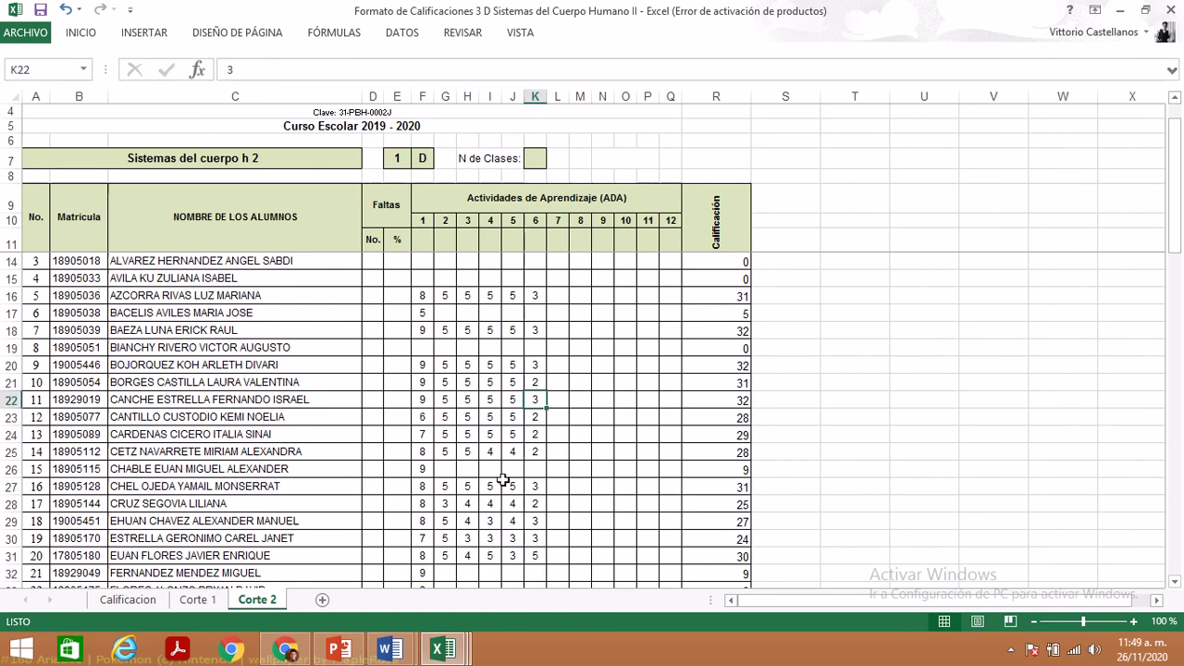
pyautogui.click(444, 575)
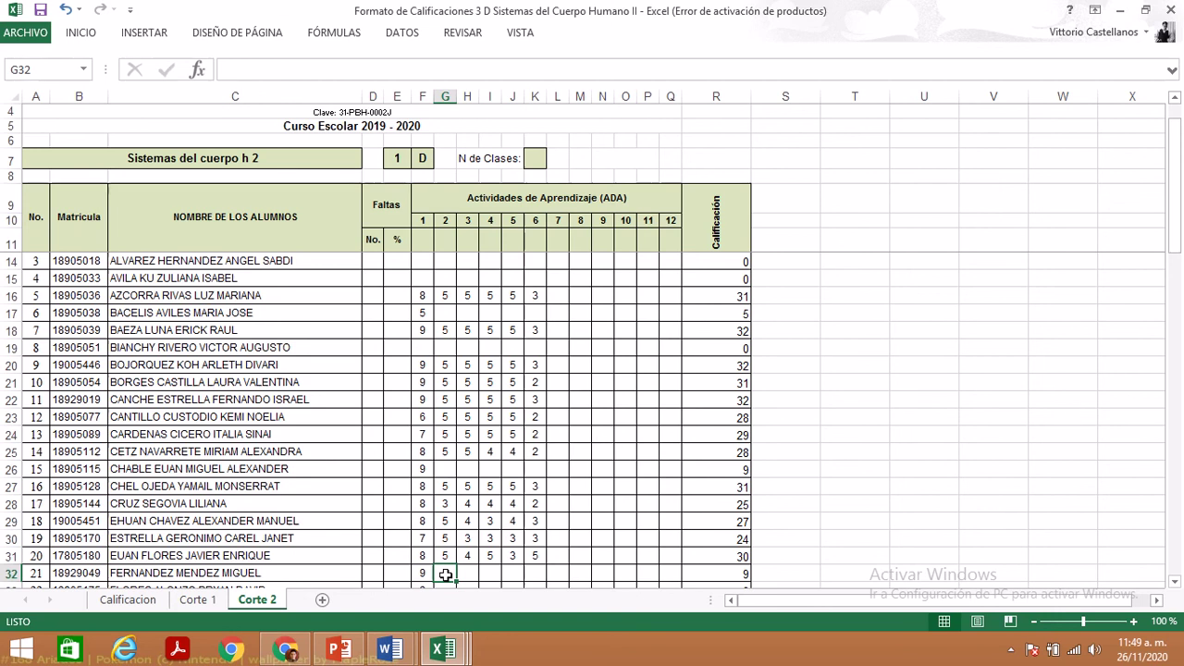
pyautogui.press('Down')
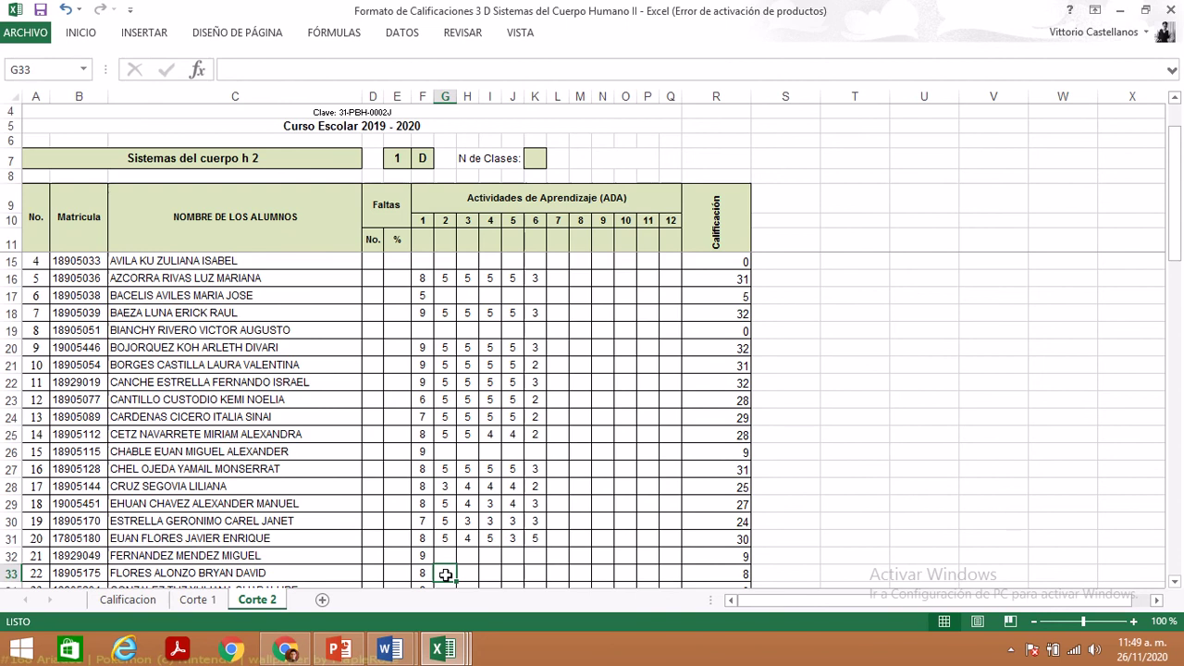
pyautogui.press('Down')
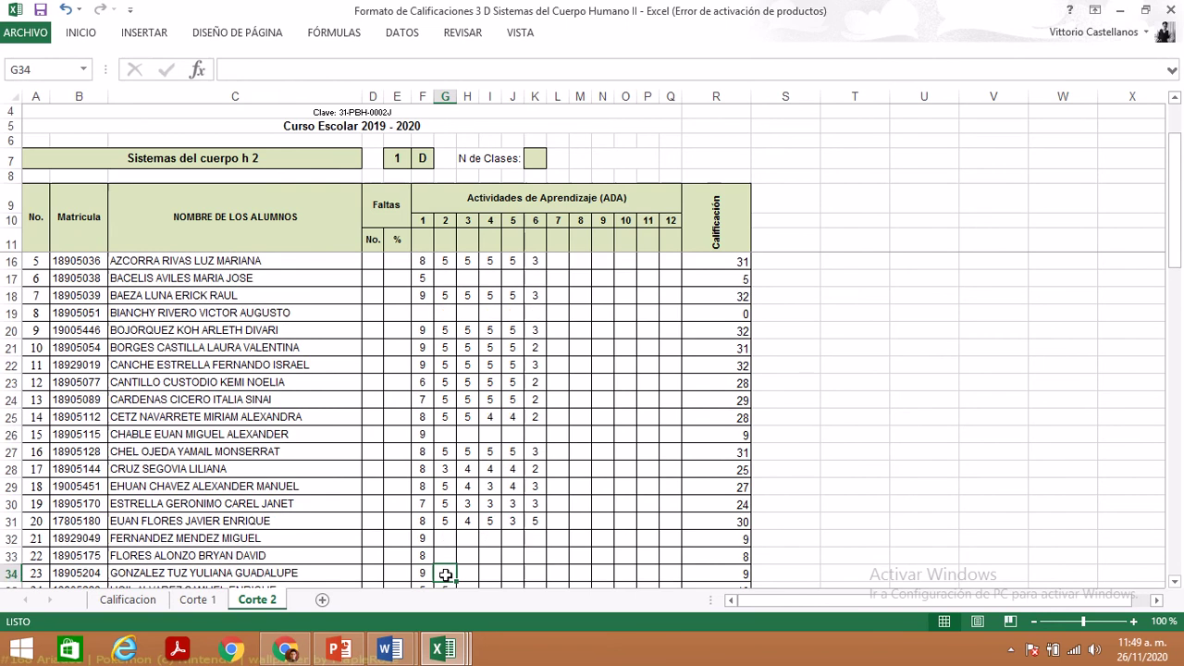
pyautogui.press('Down')
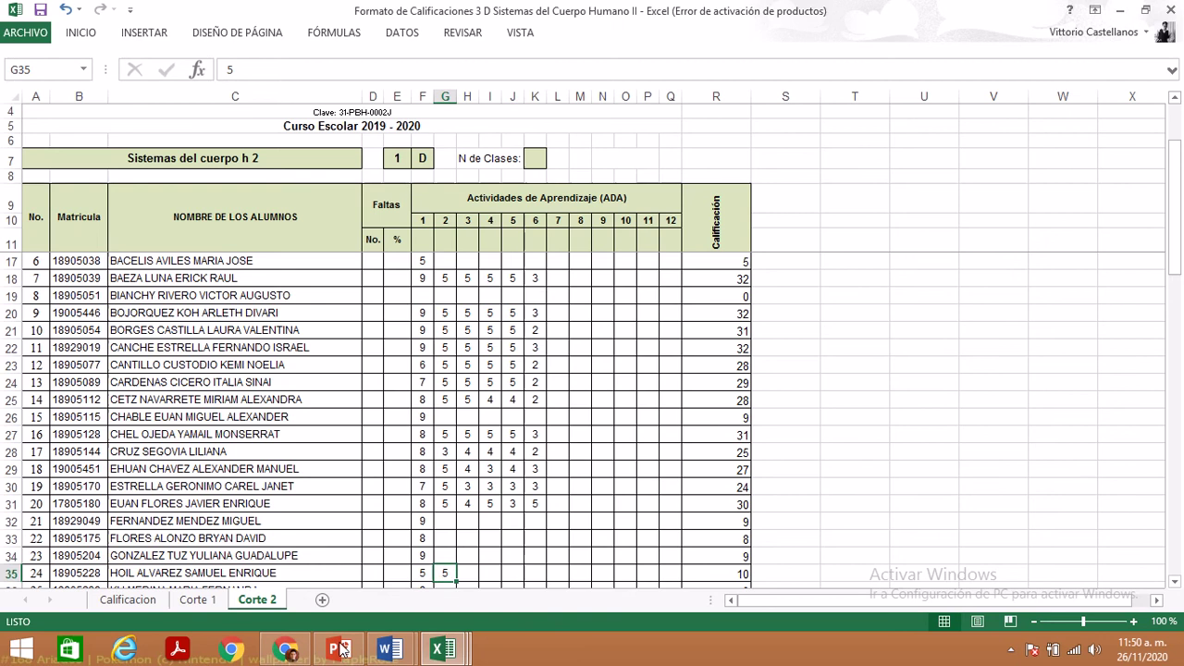
# - Switch to Google Classroom and review the students' submission statuses and grades for ADA 5.- Sistema Urinario
pyautogui.click(285, 651)
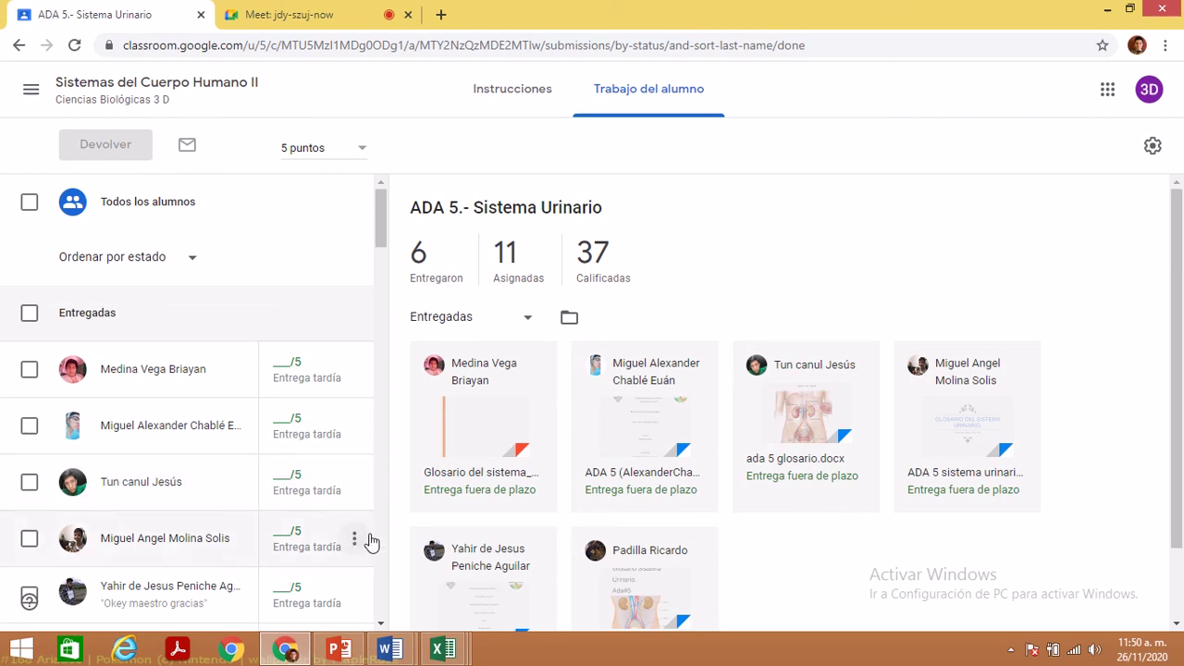
pyautogui.scroll(-4, 379, 543)
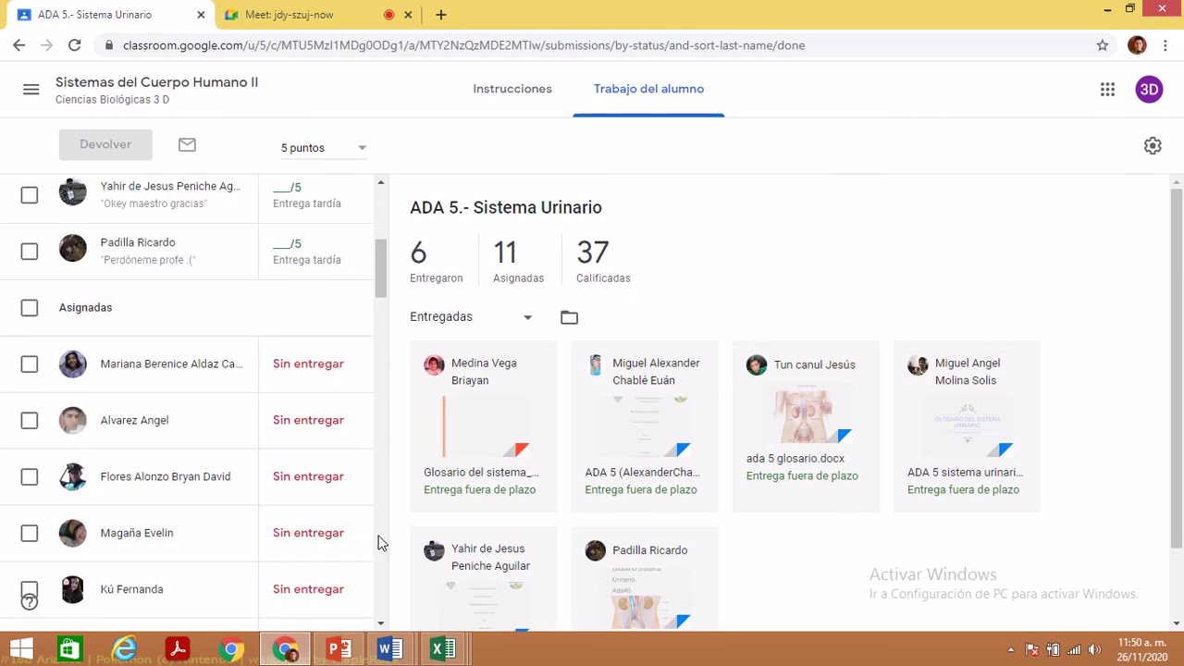
pyautogui.scroll(-4, 378, 543)
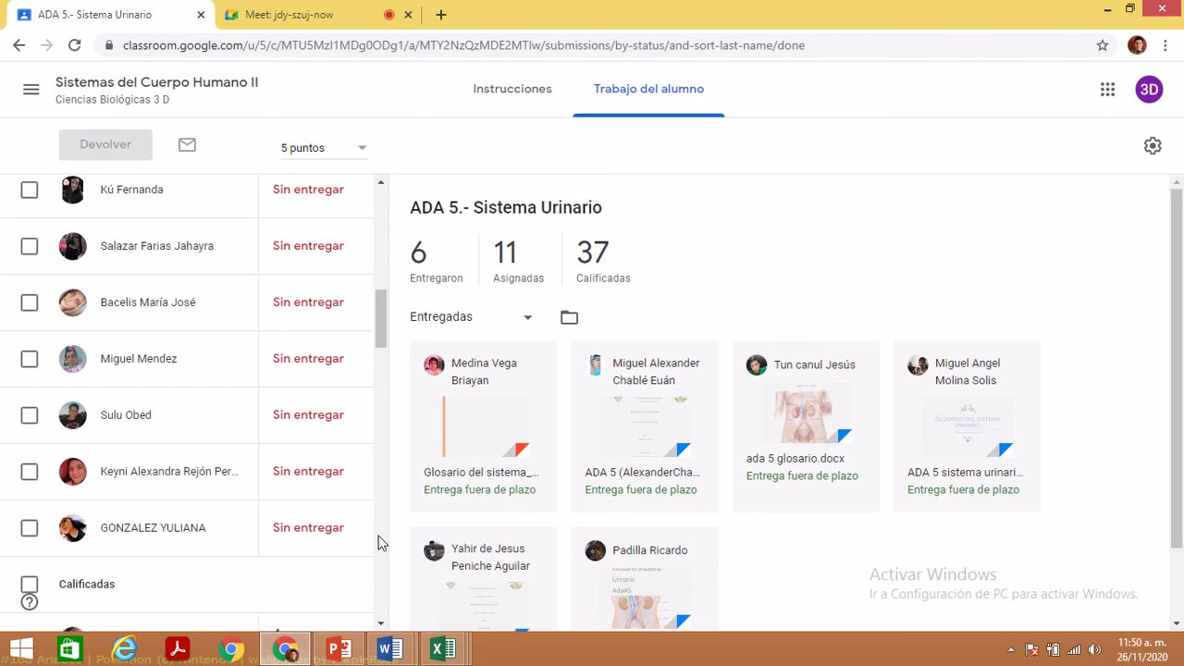
pyautogui.scroll(-4, 379, 543)
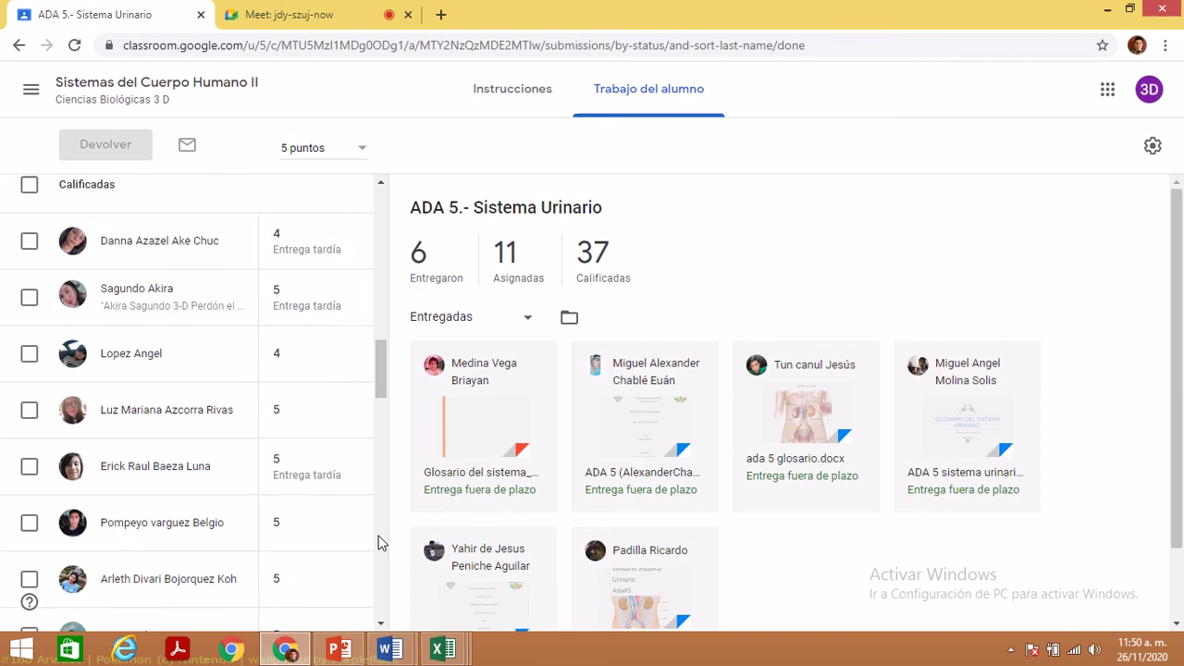
pyautogui.scroll(-4, 379, 543)
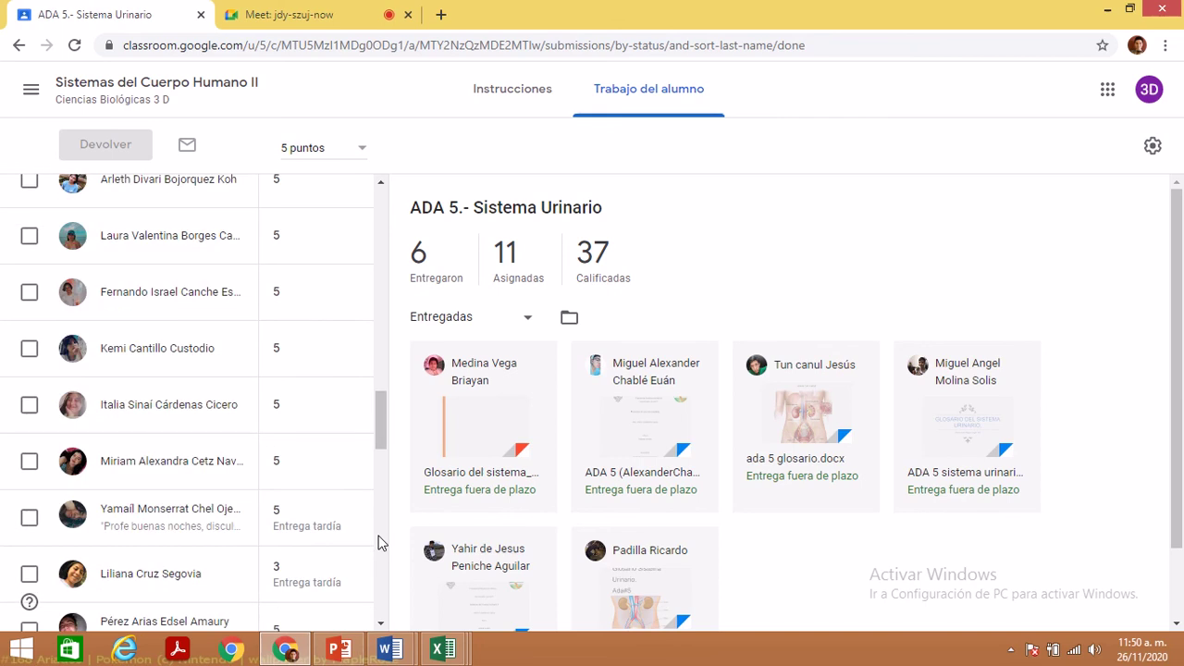
pyautogui.scroll(-4, 379, 543)
pyautogui.scroll(-4, 378, 543)
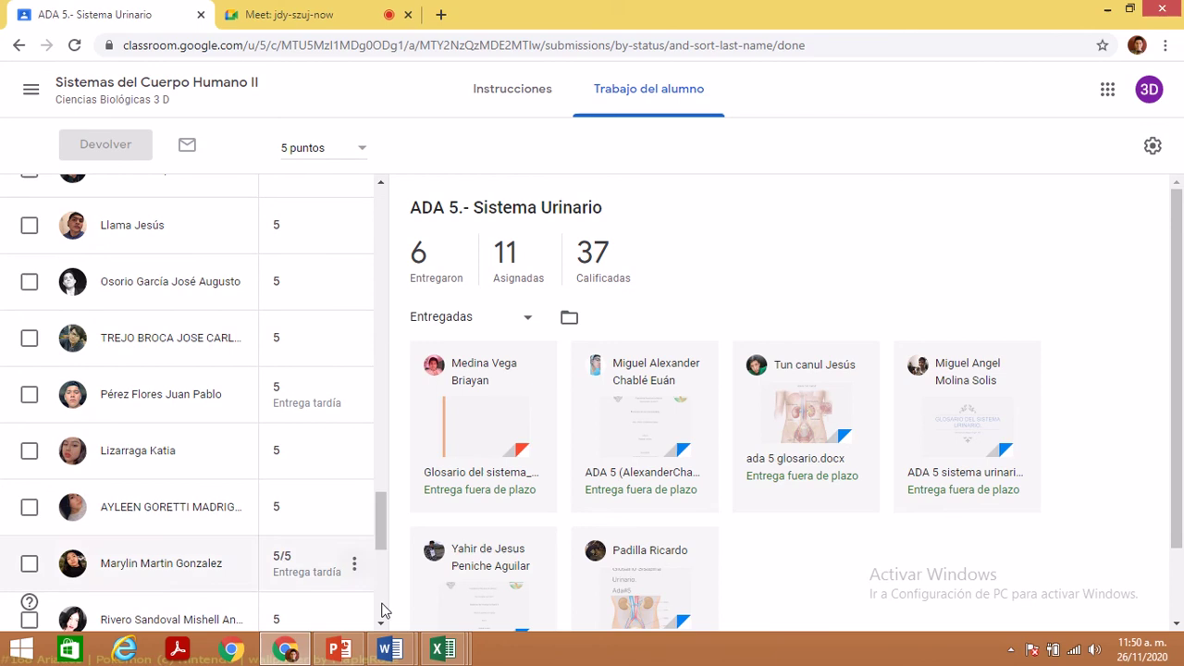
pyautogui.scroll(-4, 382, 609)
pyautogui.scroll(-2, 383, 609)
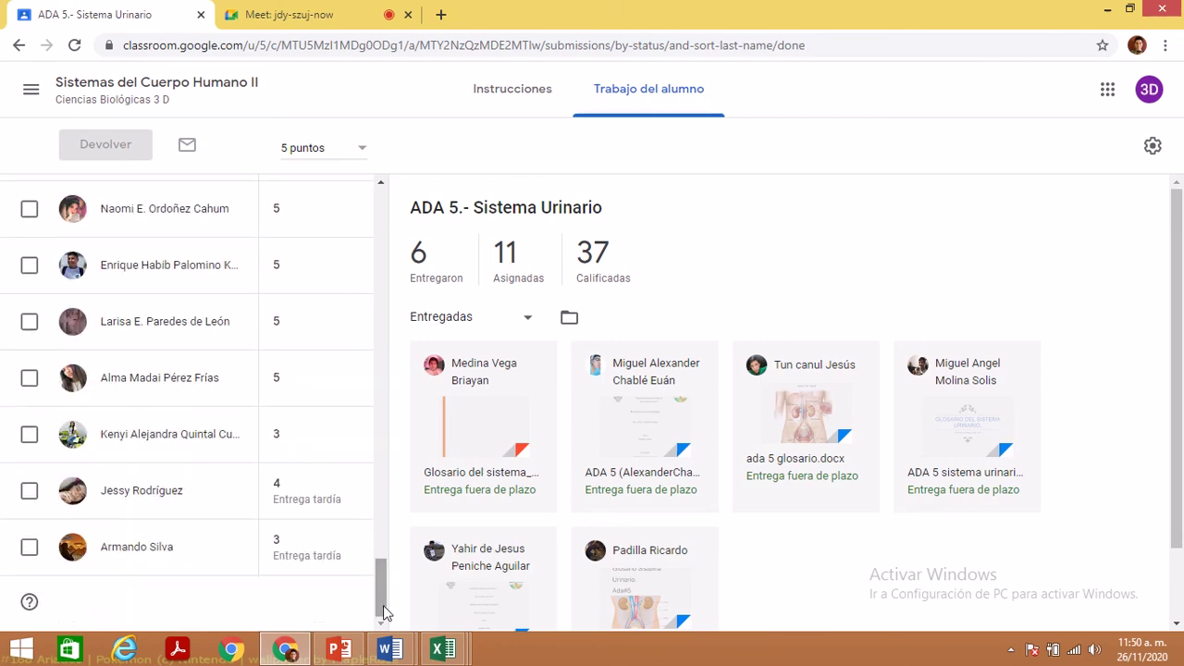
# - Check student No. 24's grade among the graded ADA 5 submissions and return to the Corte 2 sheet
pyautogui.click(377, 293)
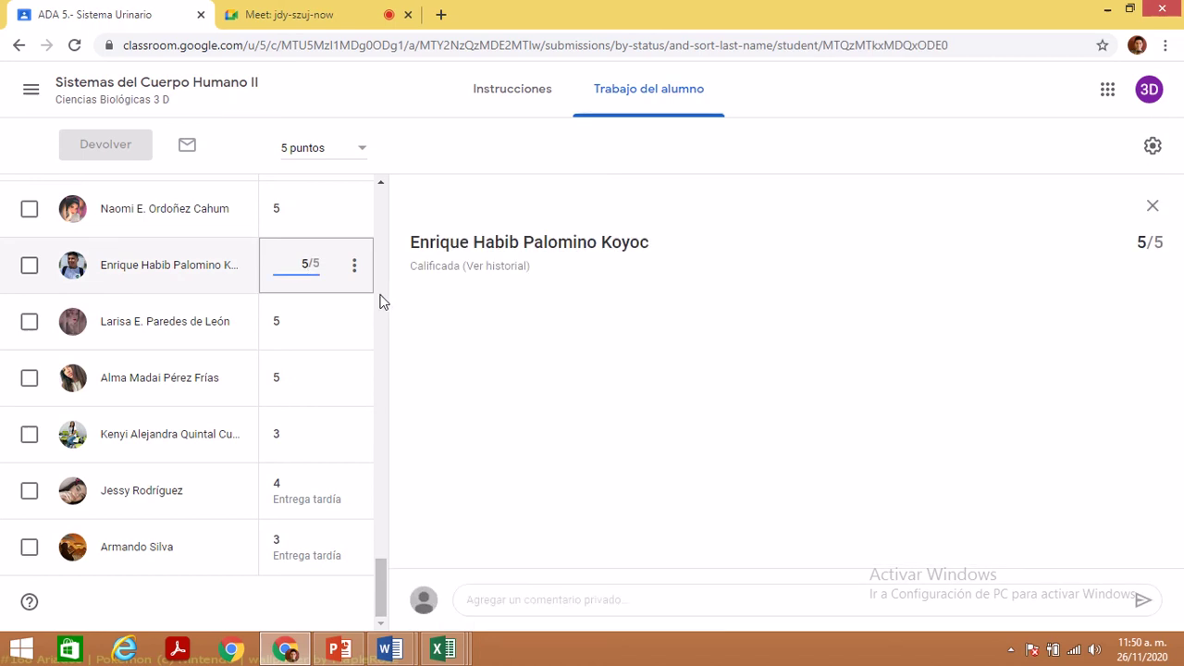
pyautogui.scroll(4, 374, 285)
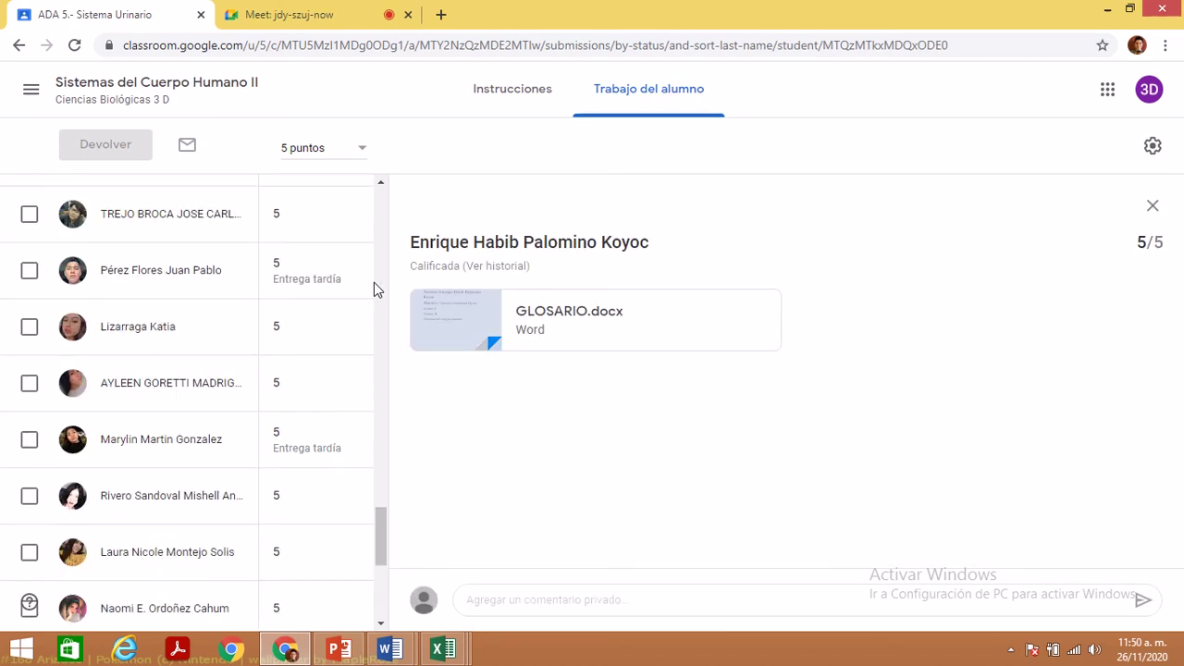
pyautogui.scroll(12, 374, 282)
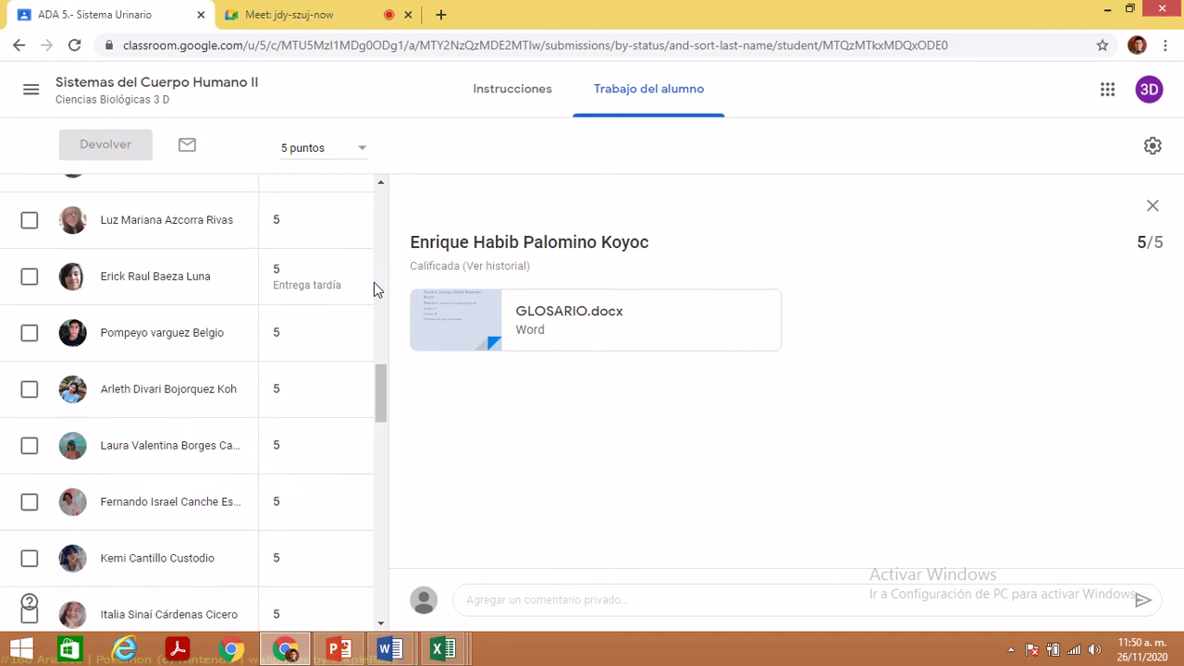
pyautogui.scroll(5, 374, 283)
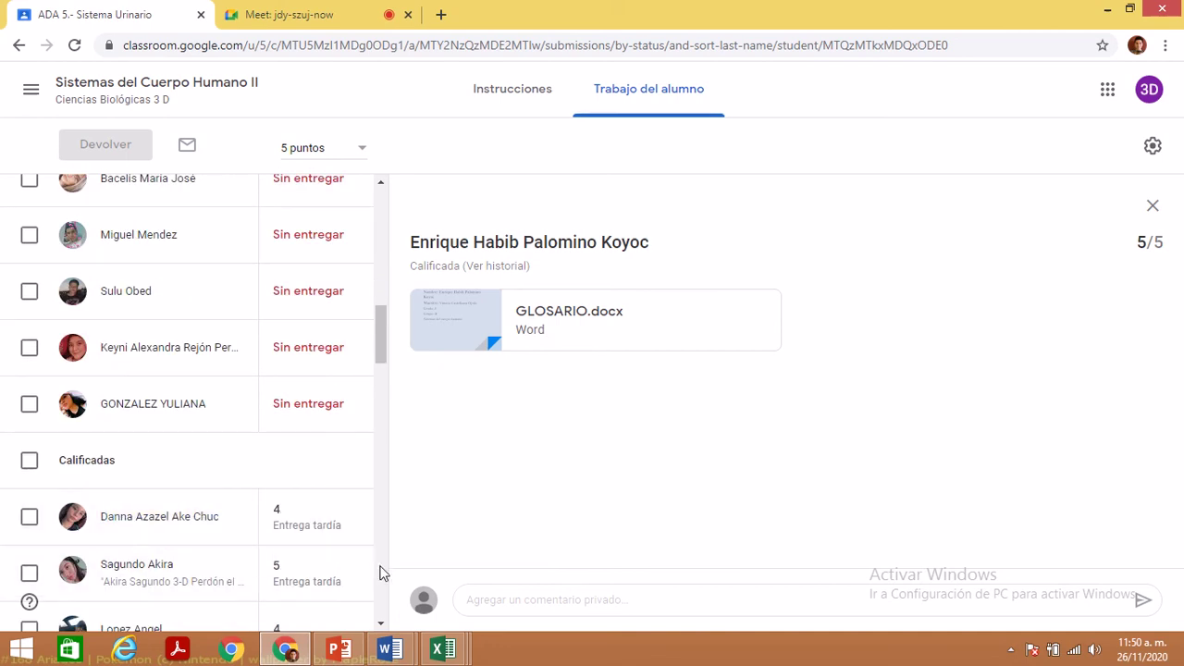
pyautogui.scroll(-4, 378, 561)
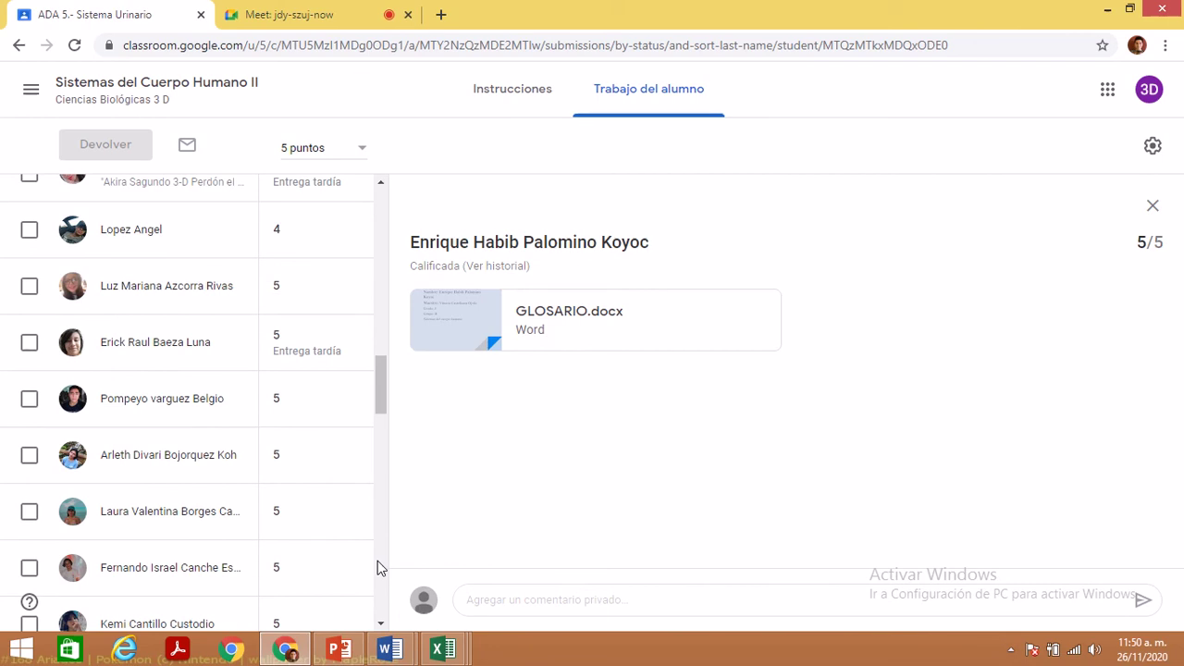
pyautogui.scroll(-4, 377, 560)
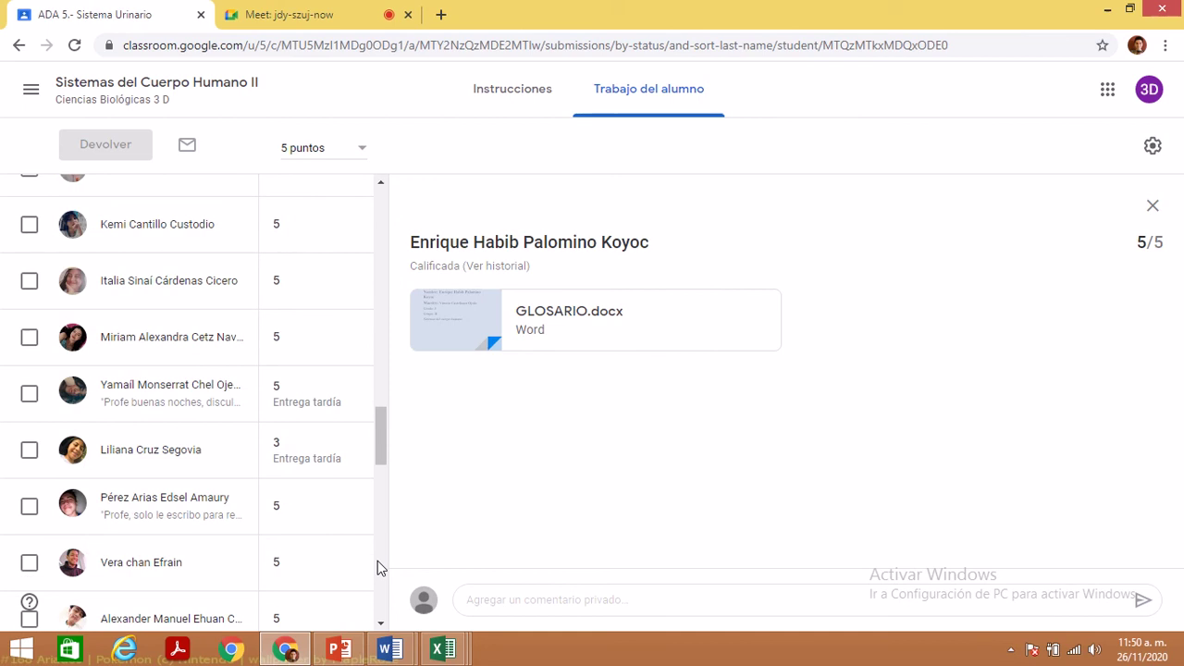
pyautogui.scroll(-4, 377, 561)
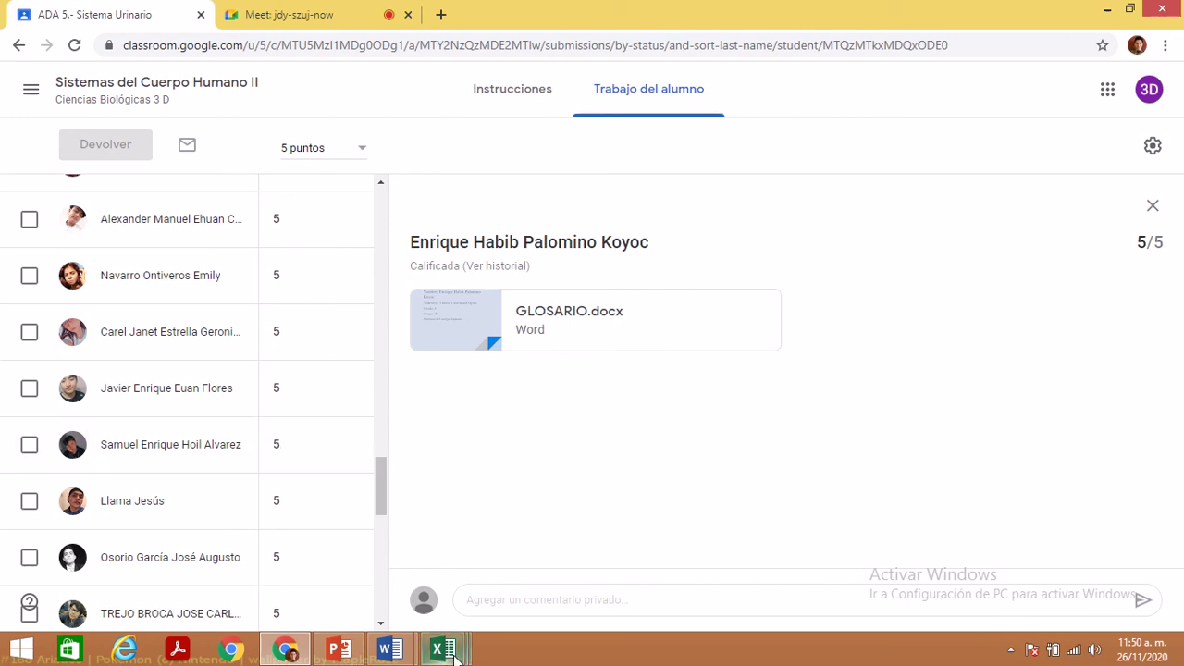
pyautogui.moveTo(456, 657)
pyautogui.click(454, 538)
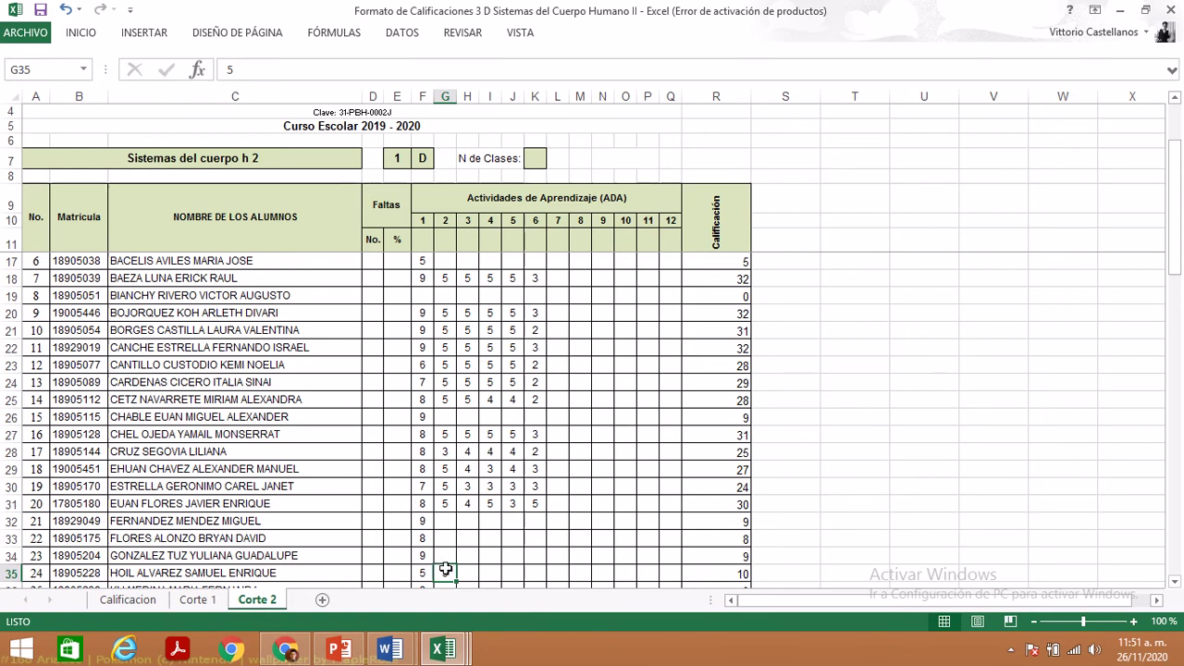
# - Look up student No. 24's grade in the sist. del cuerpo humano 2 workbook and return to cell H35 of Corte 2
pyautogui.press('Right')
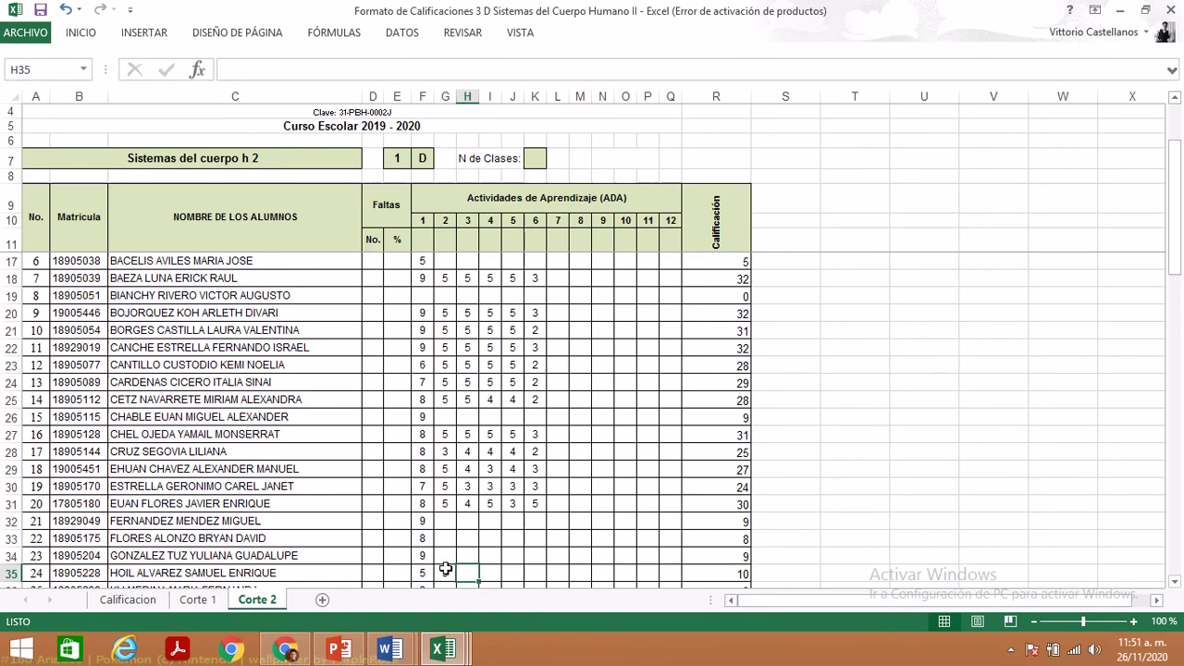
pyautogui.moveTo(443, 649)
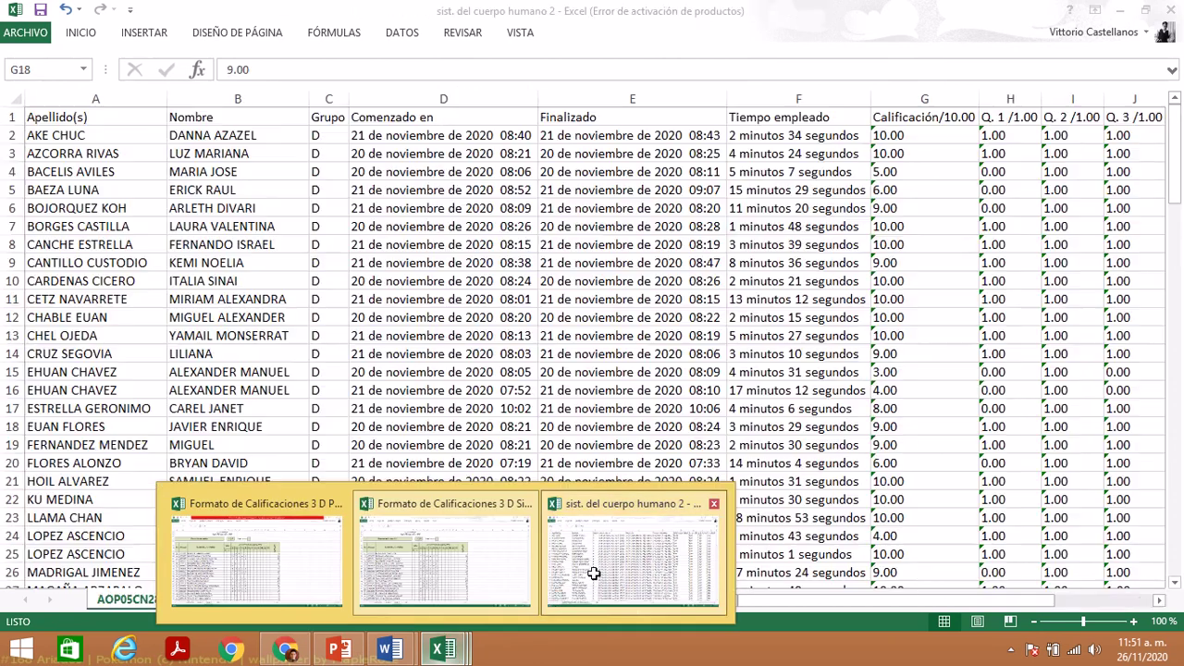
pyautogui.click(593, 574)
pyautogui.press('Down')
pyautogui.press('Down')
pyautogui.press('Down')
pyautogui.press('Down')
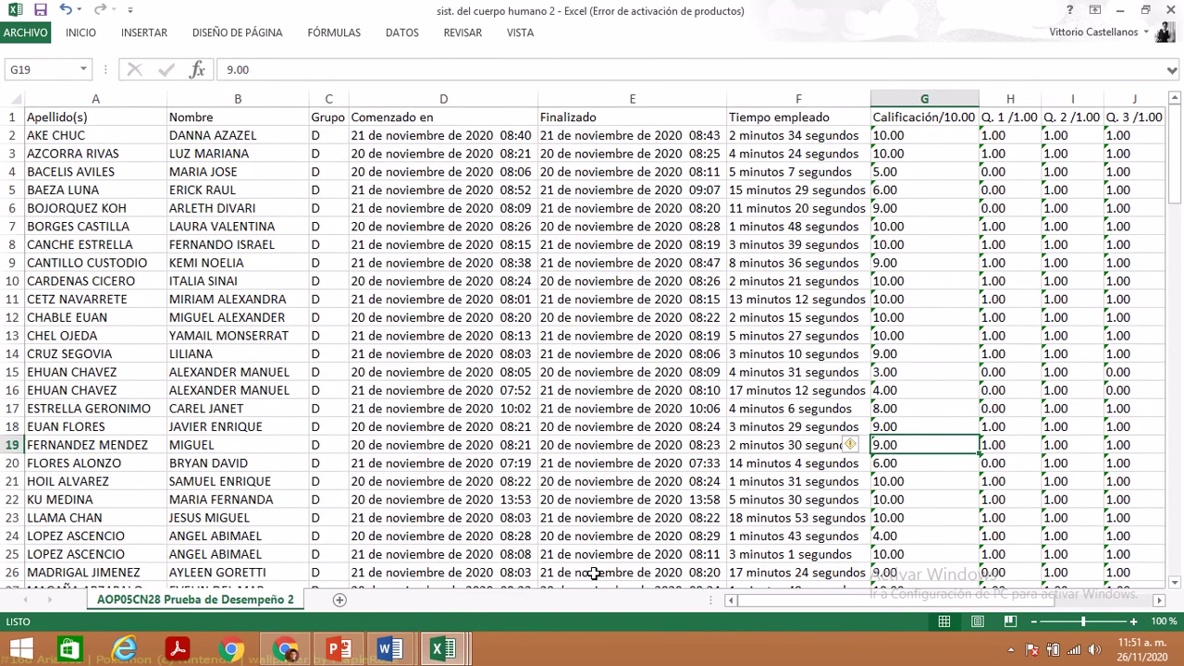
pyautogui.press('Down')
pyautogui.press('Down')
pyautogui.press('Down')
pyautogui.press('Down')
pyautogui.press('Down')
pyautogui.press('Down')
pyautogui.press('Down')
pyautogui.press('Down')
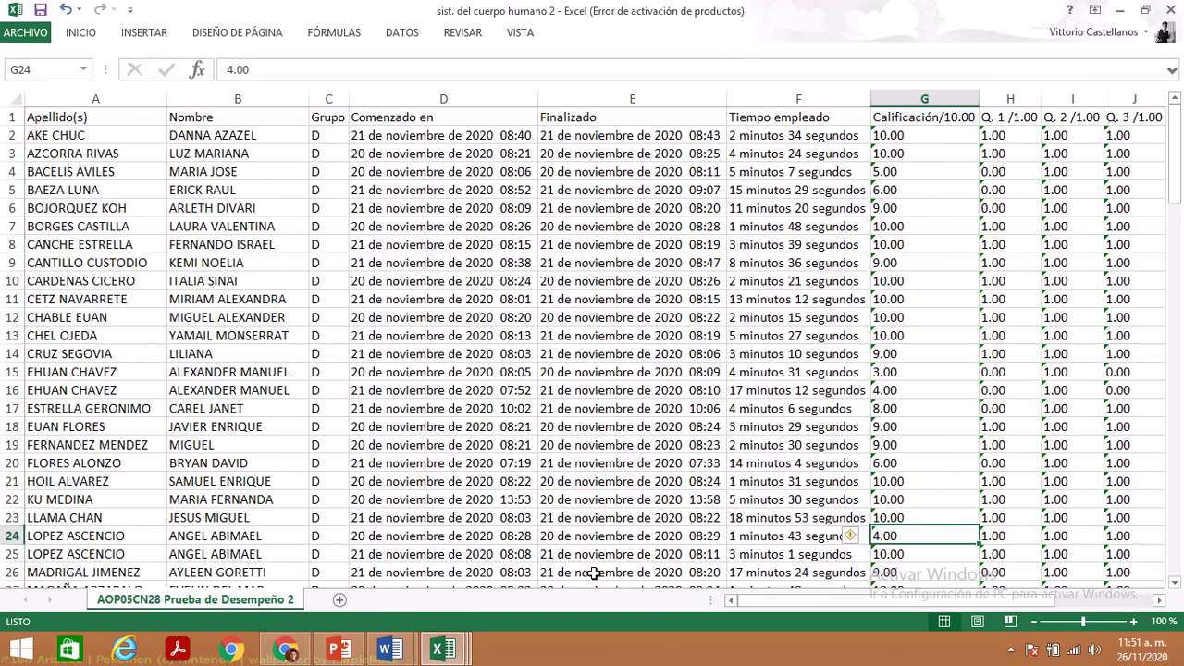
pyautogui.press('Up')
pyautogui.press('Up')
pyautogui.press('Up')
pyautogui.press('Up')
pyautogui.press('Up')
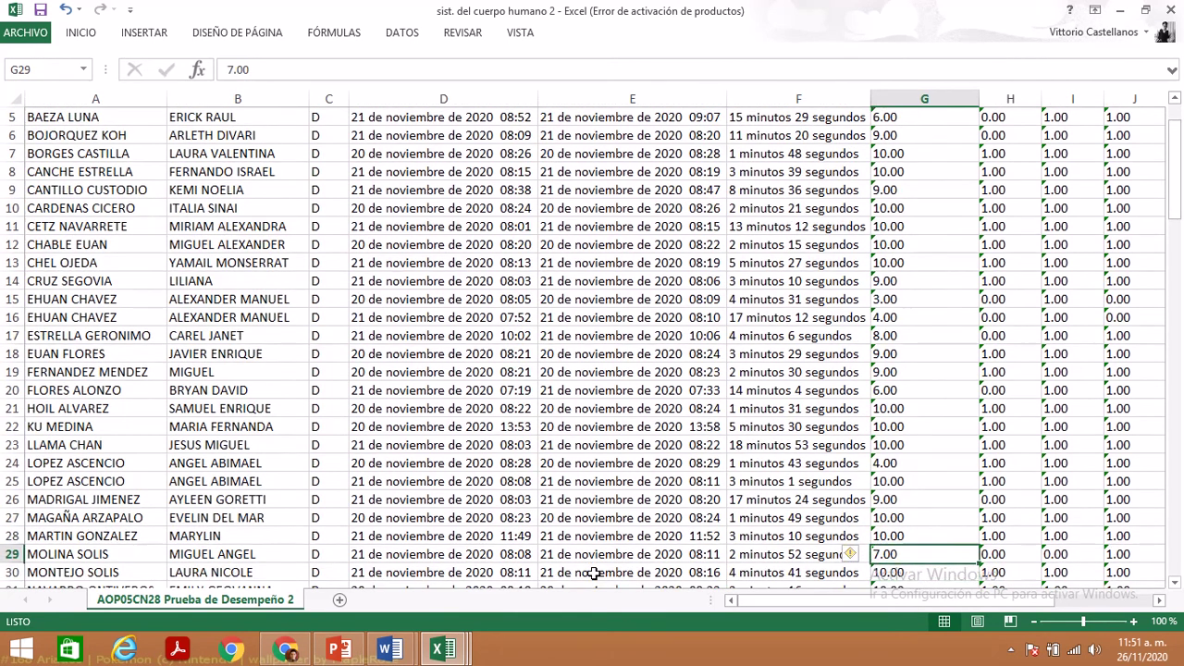
pyautogui.press('Up')
pyautogui.press('Up')
pyautogui.press('Up')
pyautogui.press('Up')
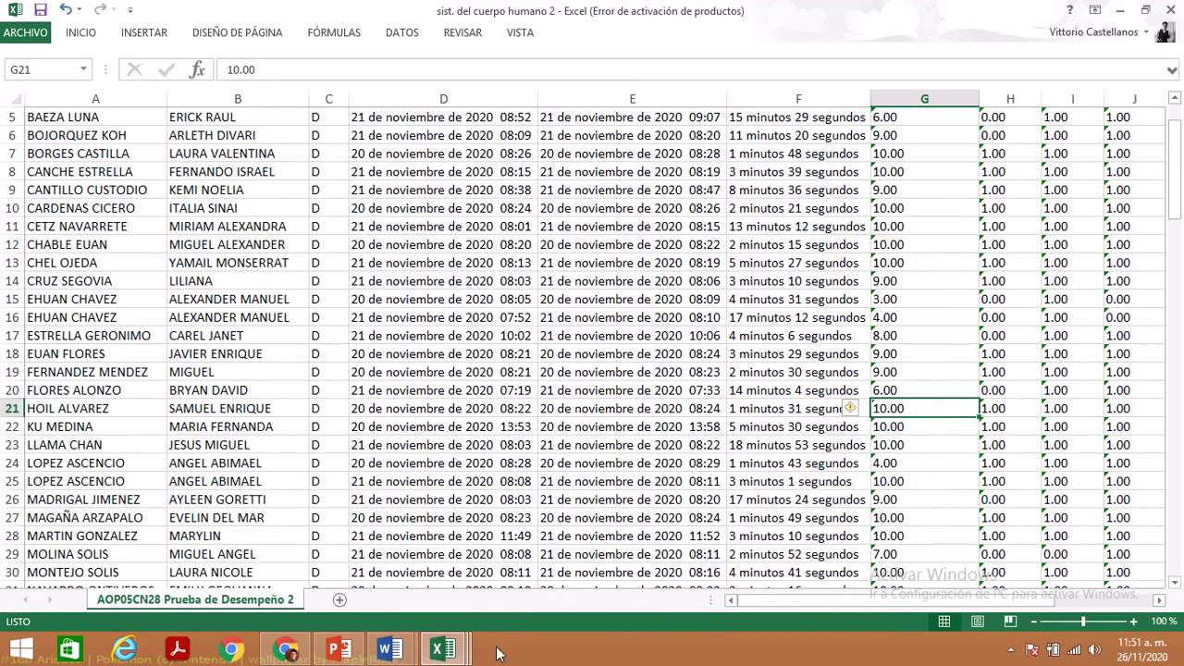
pyautogui.moveTo(442, 650)
pyautogui.click(430, 533)
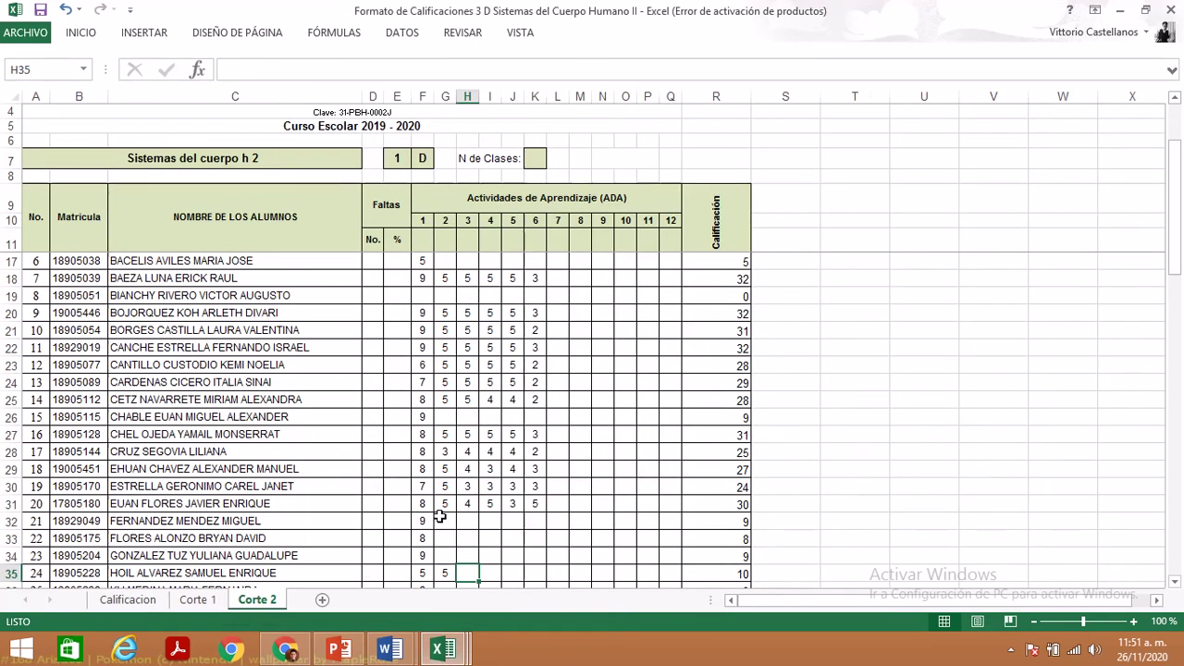
# - Enter the scores 5, 5, 4 and 3 for activities 3 to 6 of student No. 24 in row 35
pyautogui.write('5')
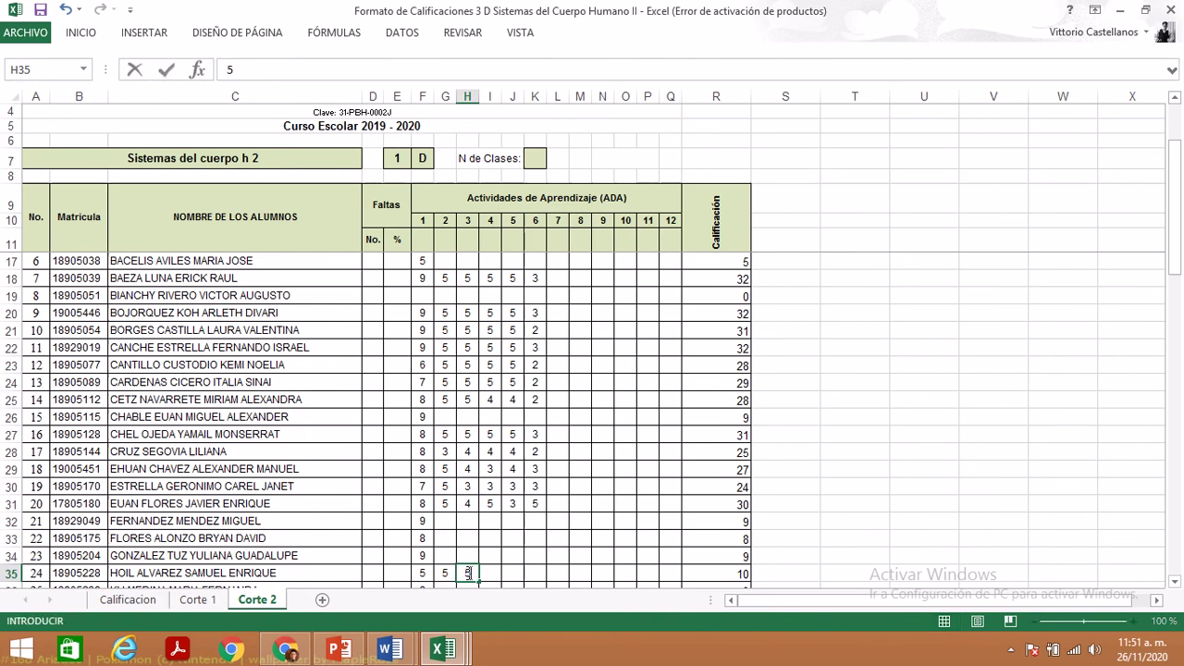
pyautogui.press('Tab')
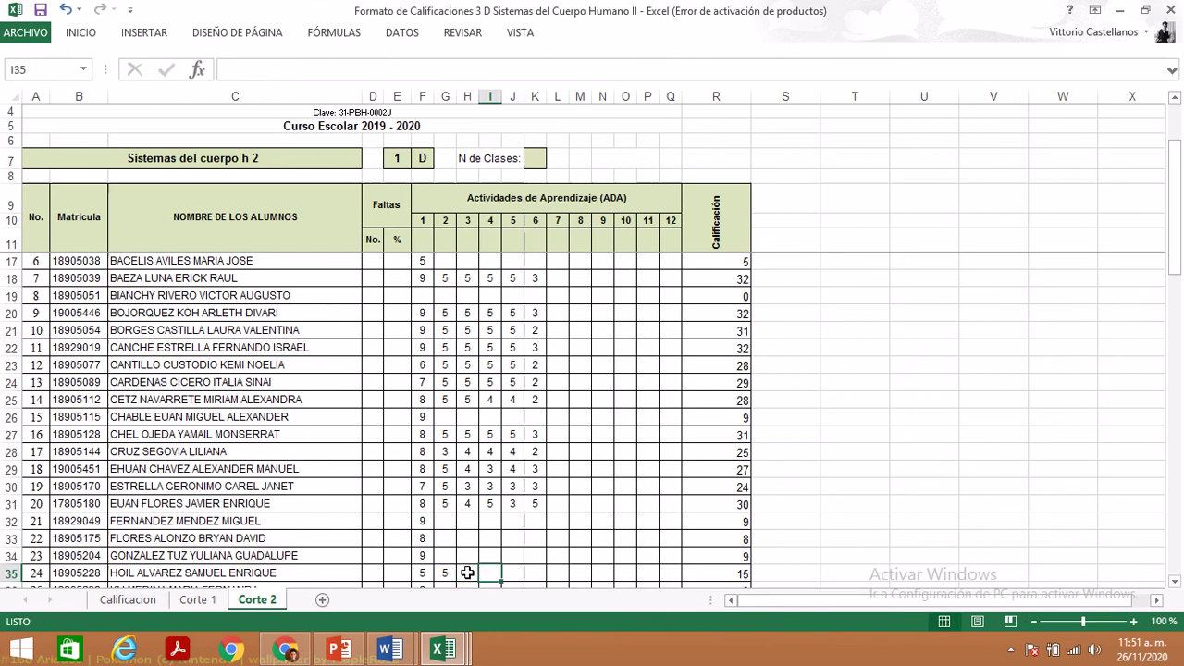
pyautogui.write('5')
pyautogui.press('Tab')
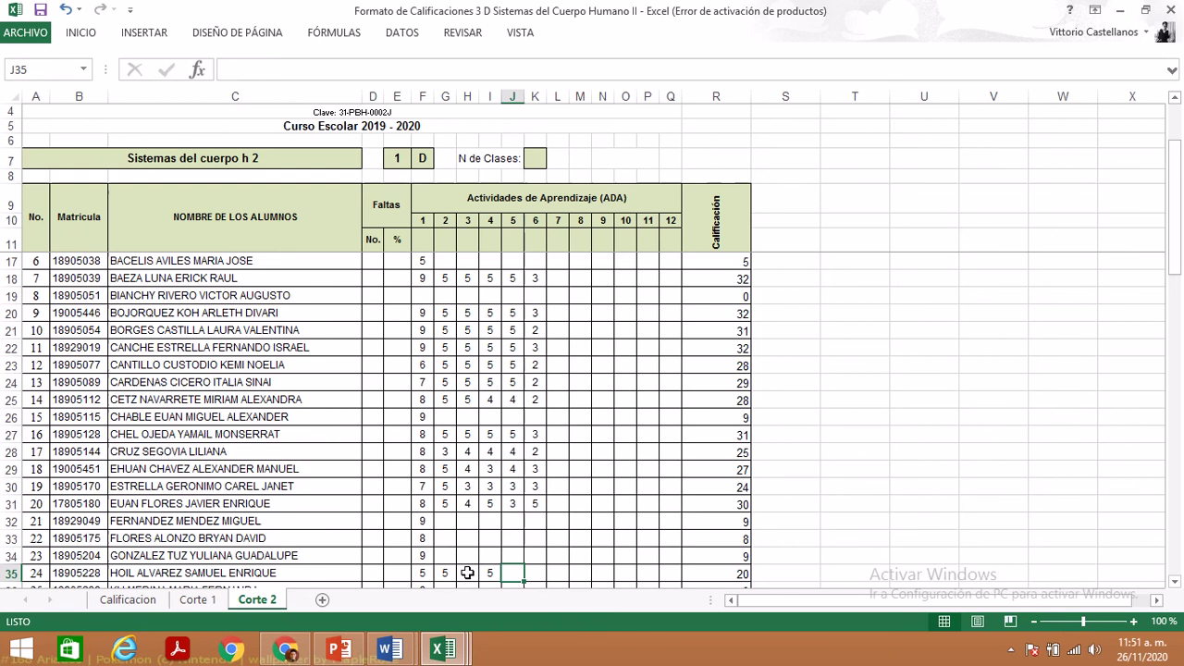
pyautogui.write('4')
pyautogui.press('Tab')
pyautogui.write('3')
pyautogui.press('Down')
pyautogui.press('Left')
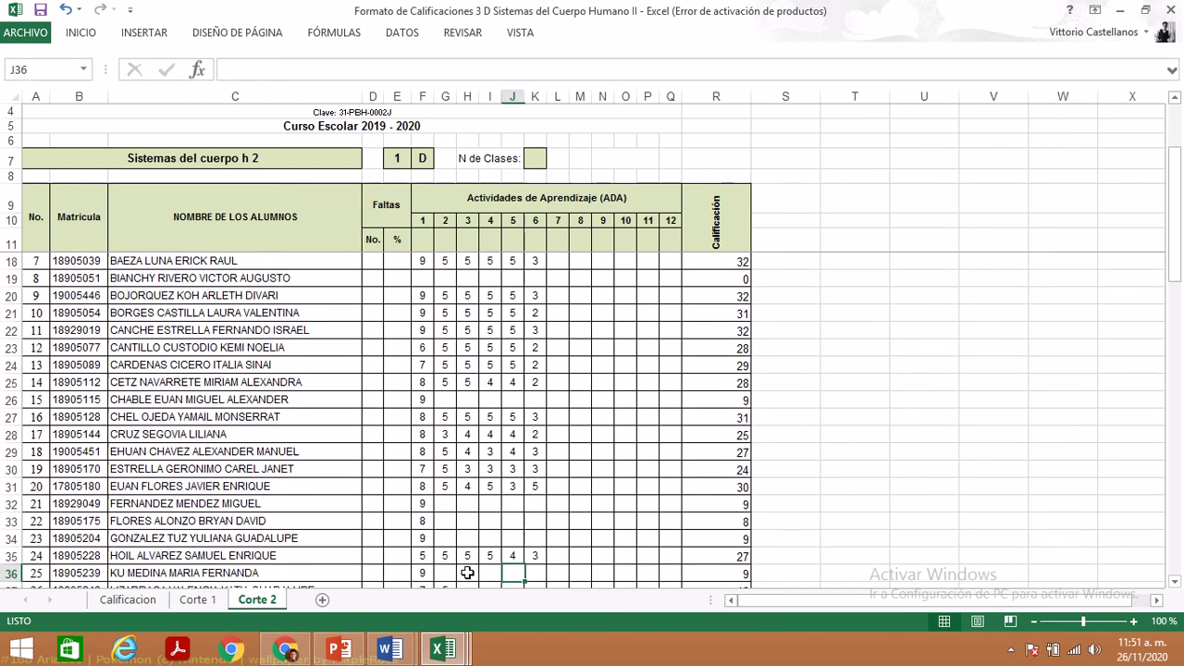
# - Recheck student No. 24's row and set the activity 6 score in cell K35 to 4
pyautogui.press('Up')
pyautogui.press('Left')
pyautogui.press('Left')
pyautogui.press('Left')
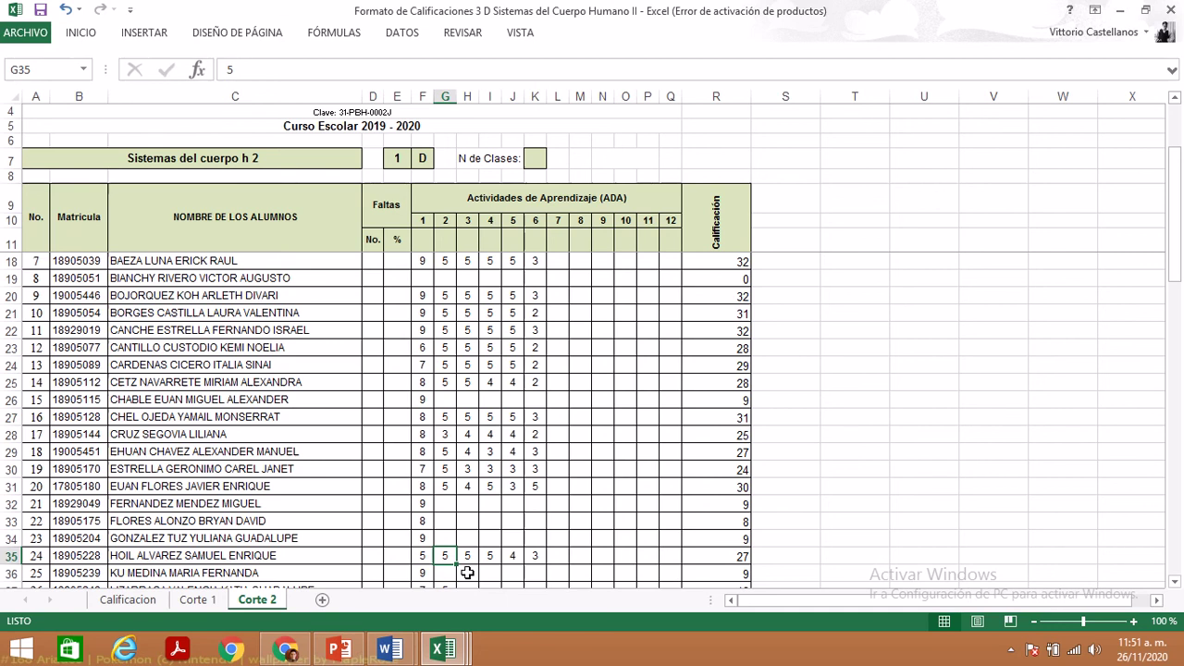
pyautogui.press('Up')
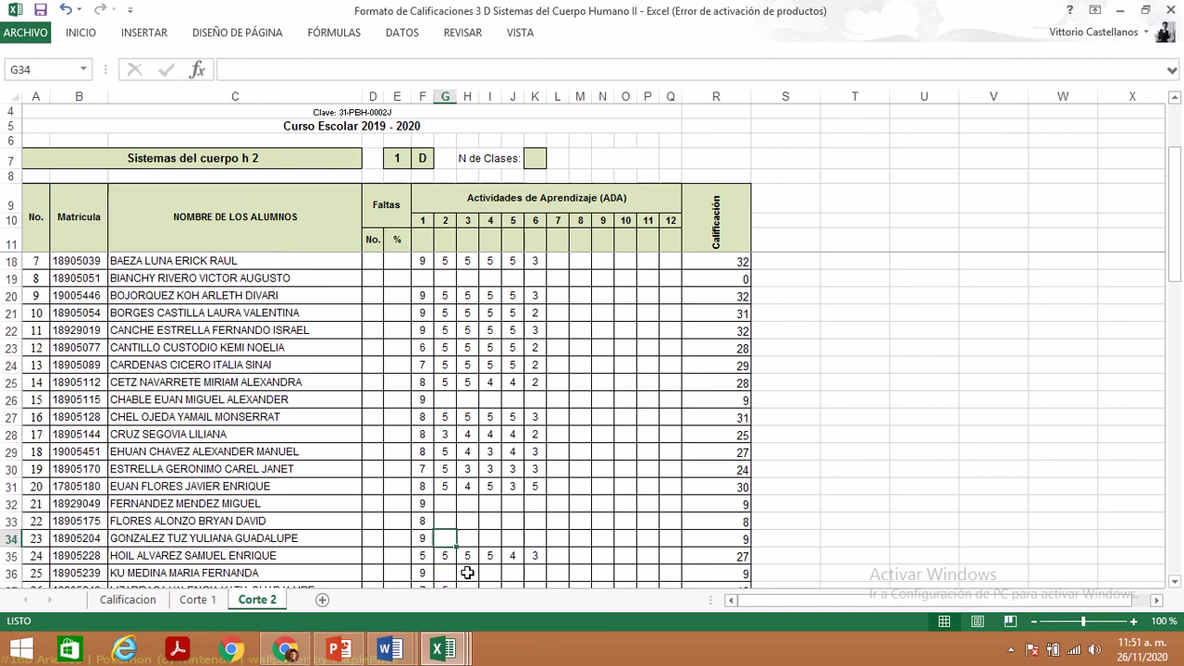
pyautogui.press('Right')
pyautogui.press('Right')
pyautogui.press('Right')
pyautogui.press('Down')
pyautogui.press('Right')
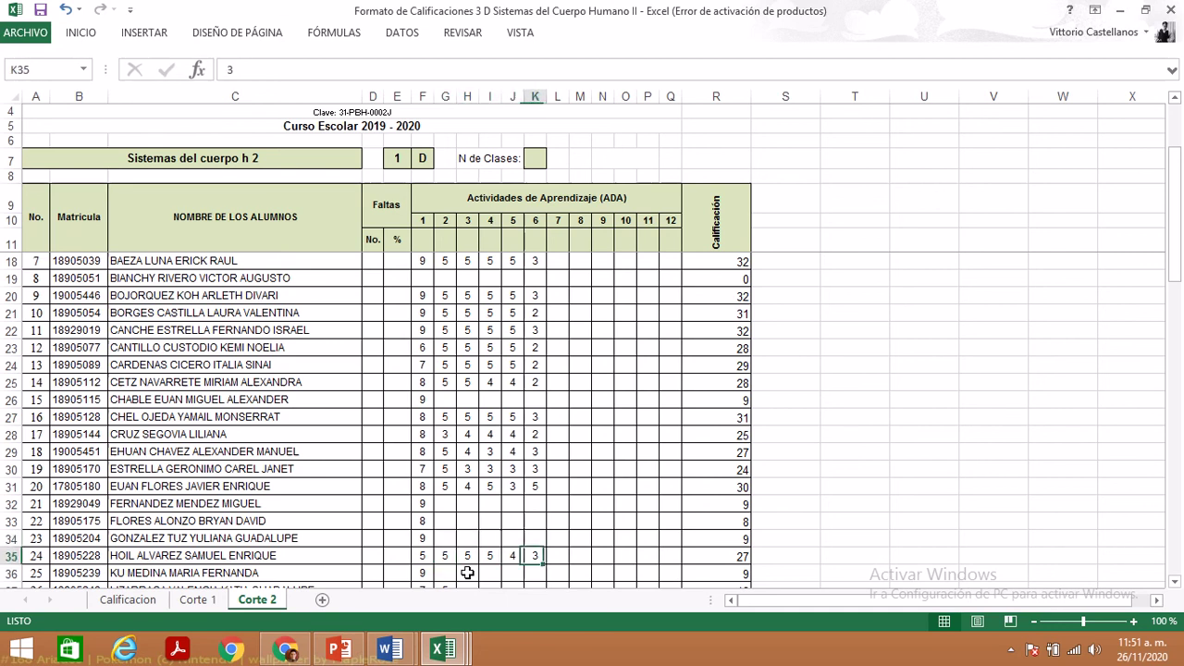
pyautogui.write('4')
pyautogui.press('Return')
# - Move to student No. 26's activity 2 score in cell G37 and search for that student's grade in the sist. del cuerpo humano 2 workbook
pyautogui.press('Left')
pyautogui.press('Left')
pyautogui.press('Left')
pyautogui.press('Left')
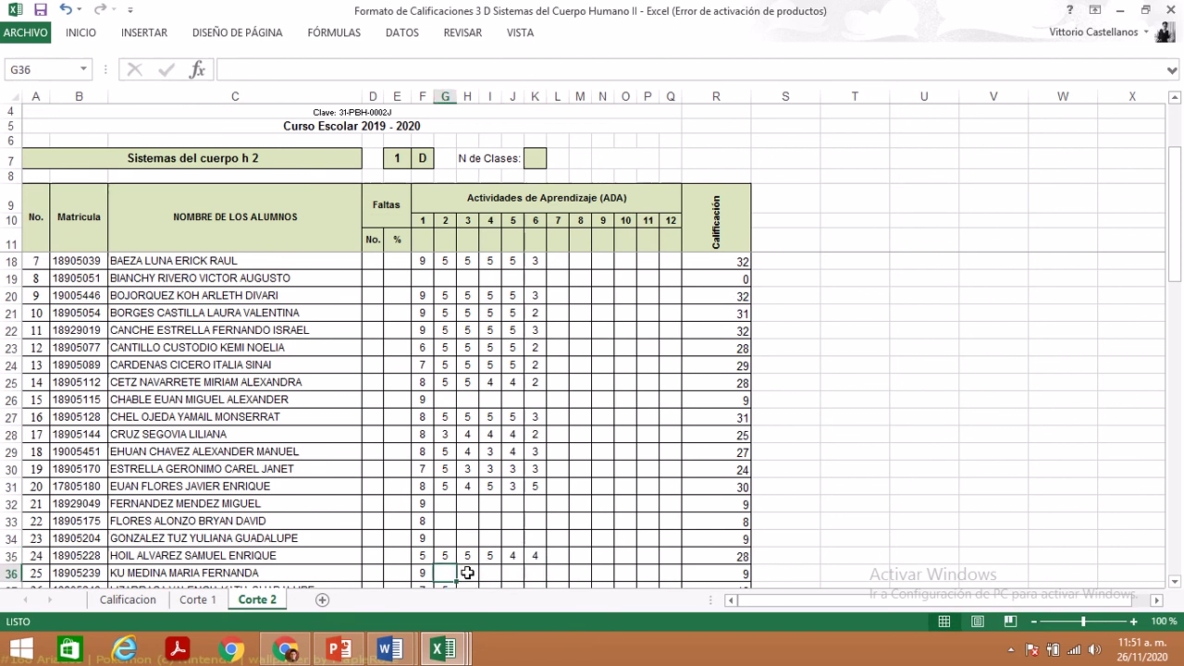
pyautogui.press('Down')
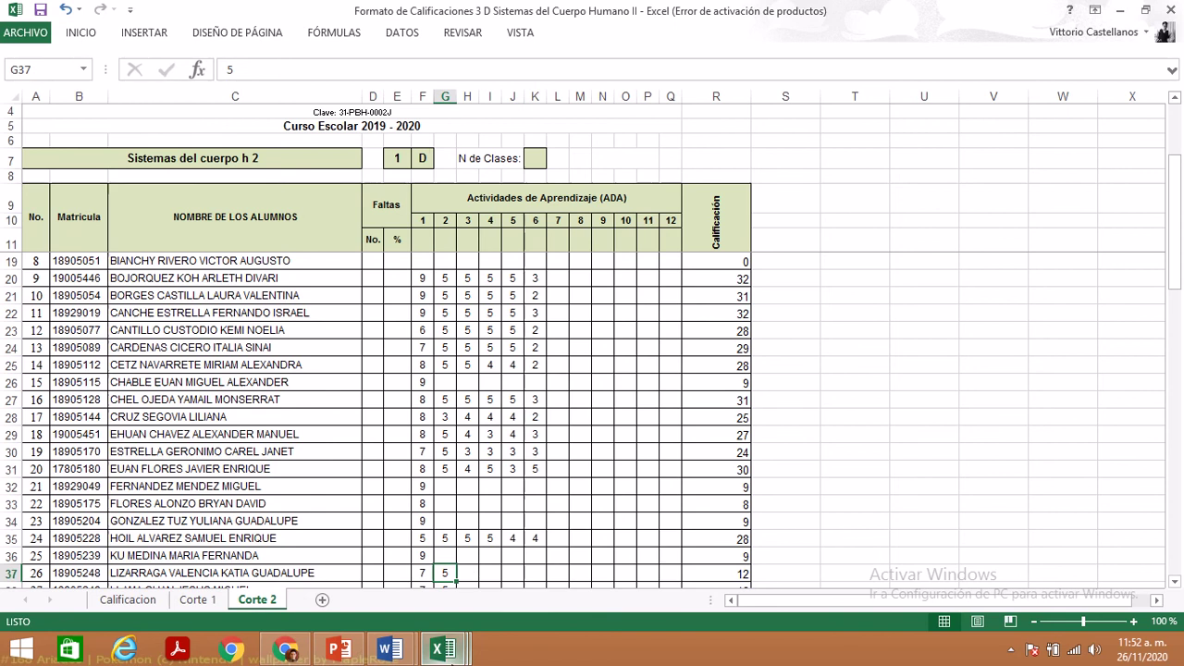
pyautogui.moveTo(445, 648)
pyautogui.click(577, 566)
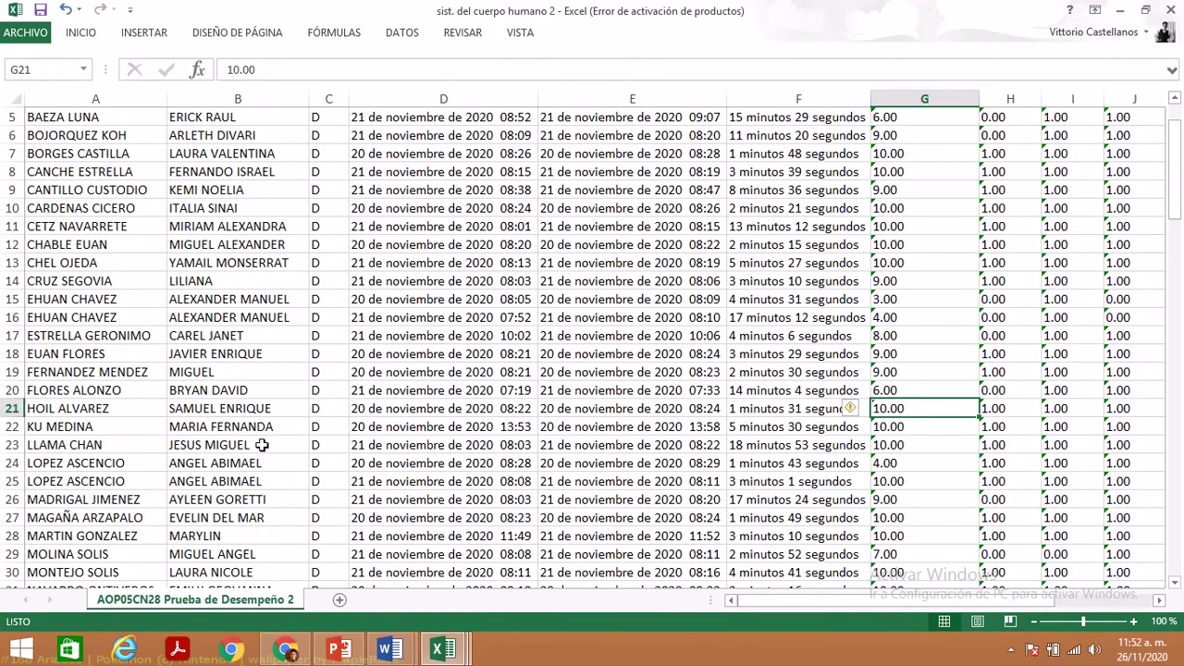
pyautogui.press('Down')
pyautogui.press('Down')
pyautogui.press('Down')
pyautogui.press('Down')
pyautogui.press('Down')
pyautogui.press('Down')
pyautogui.press('Down')
pyautogui.press('Down')
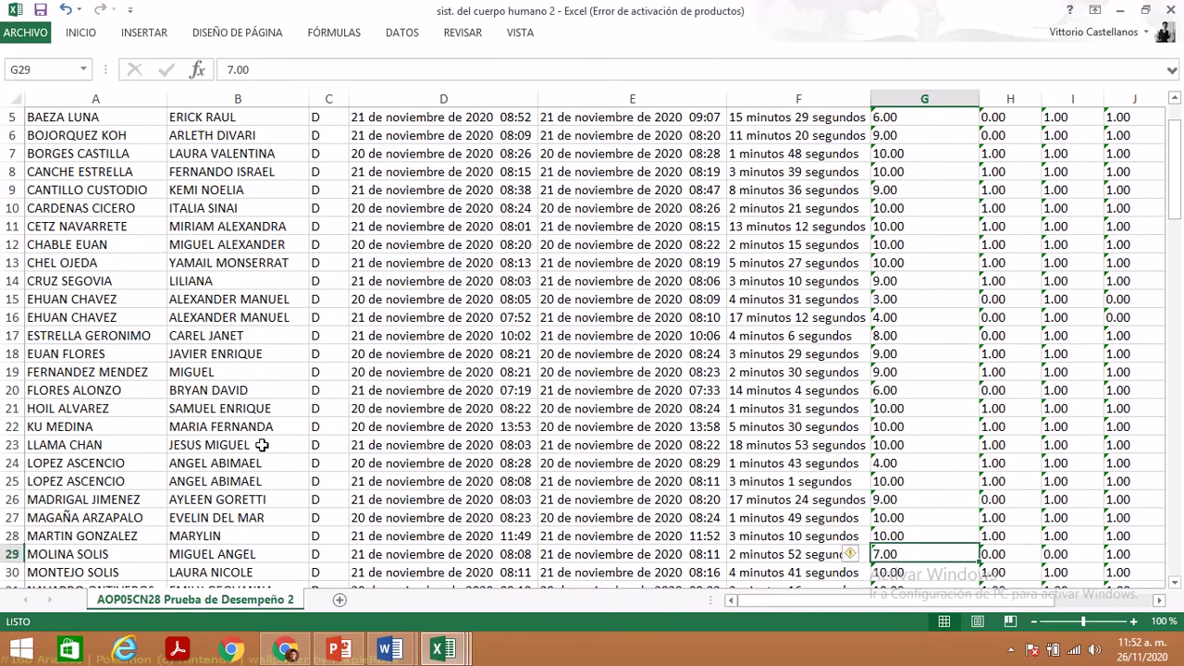
pyautogui.press('Down')
pyautogui.press('Down')
pyautogui.press('Down')
pyautogui.press('Down')
pyautogui.press('Down')
pyautogui.press('Up')
pyautogui.press('Up')
pyautogui.press('Up')
pyautogui.press('Up')
pyautogui.press('Up')
pyautogui.press('Up')
pyautogui.press('Up')
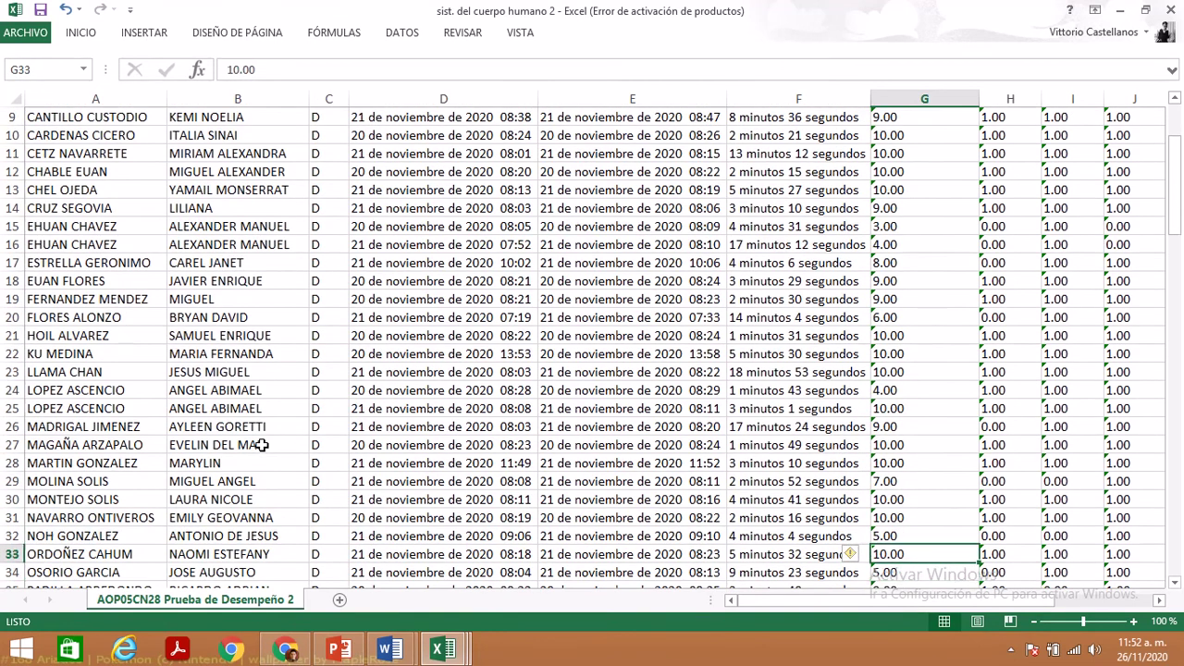
pyautogui.press('Up')
pyautogui.press('Up')
pyautogui.press('Up')
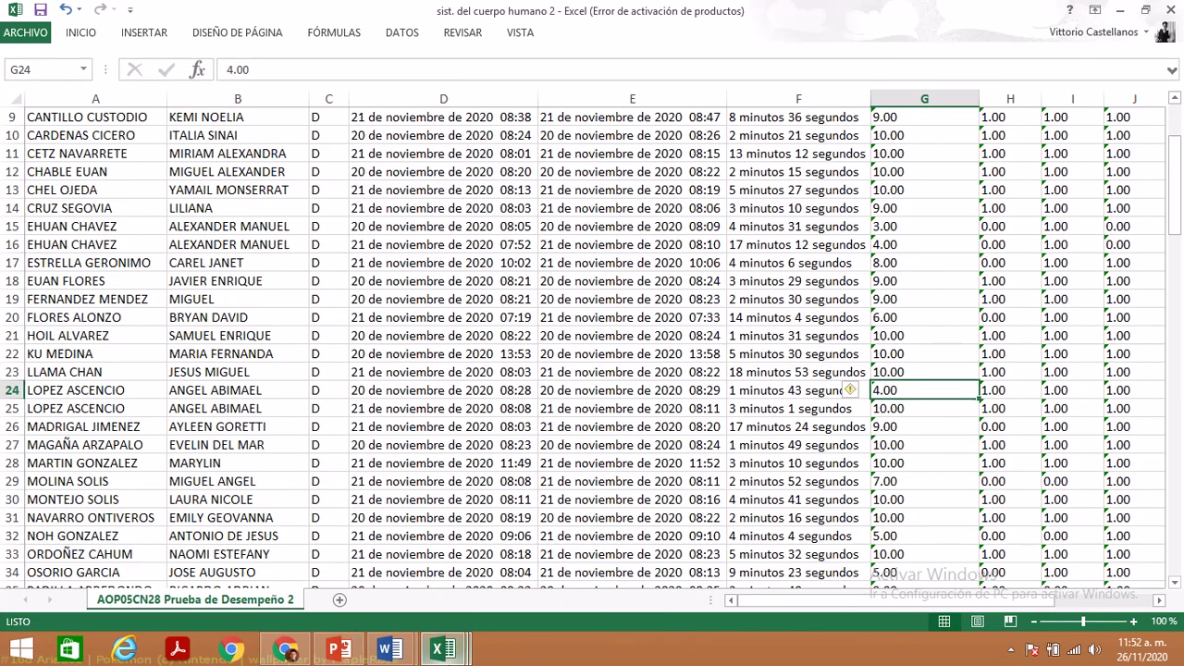
# - Return to the gradebook's Corte 2 sheet and enter the scores 5, 5, 3 and 4 for activities 3 to 6 of student No. 26 in row 37
pyautogui.moveTo(443, 650)
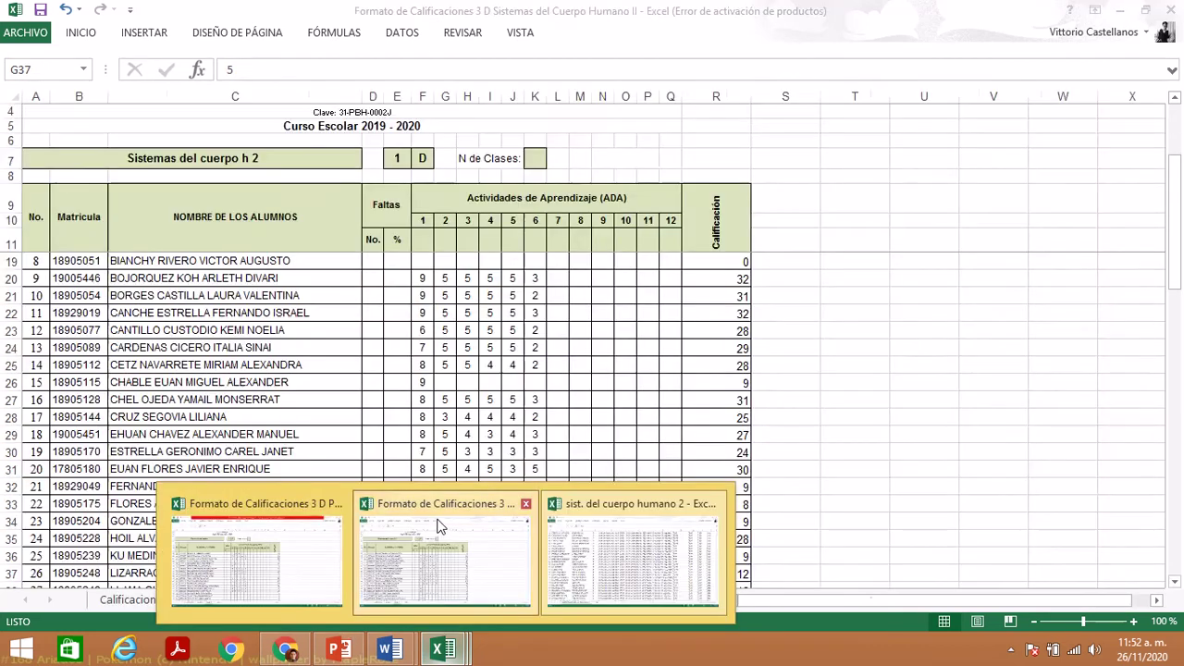
pyautogui.click(440, 525)
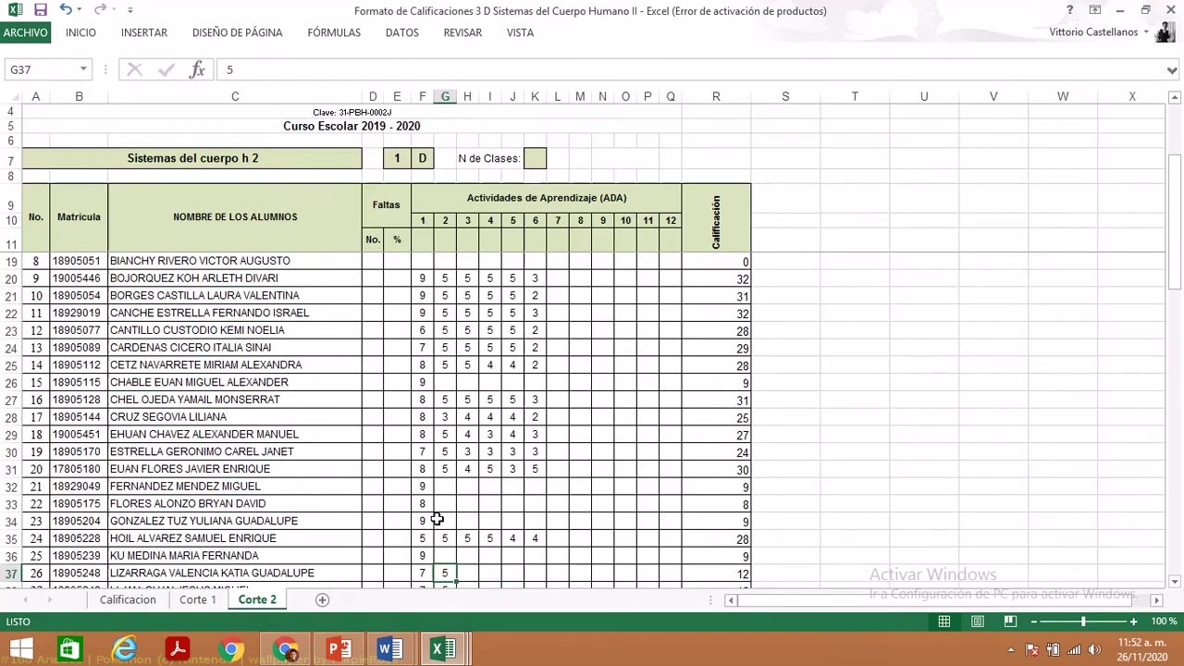
pyautogui.click(472, 573)
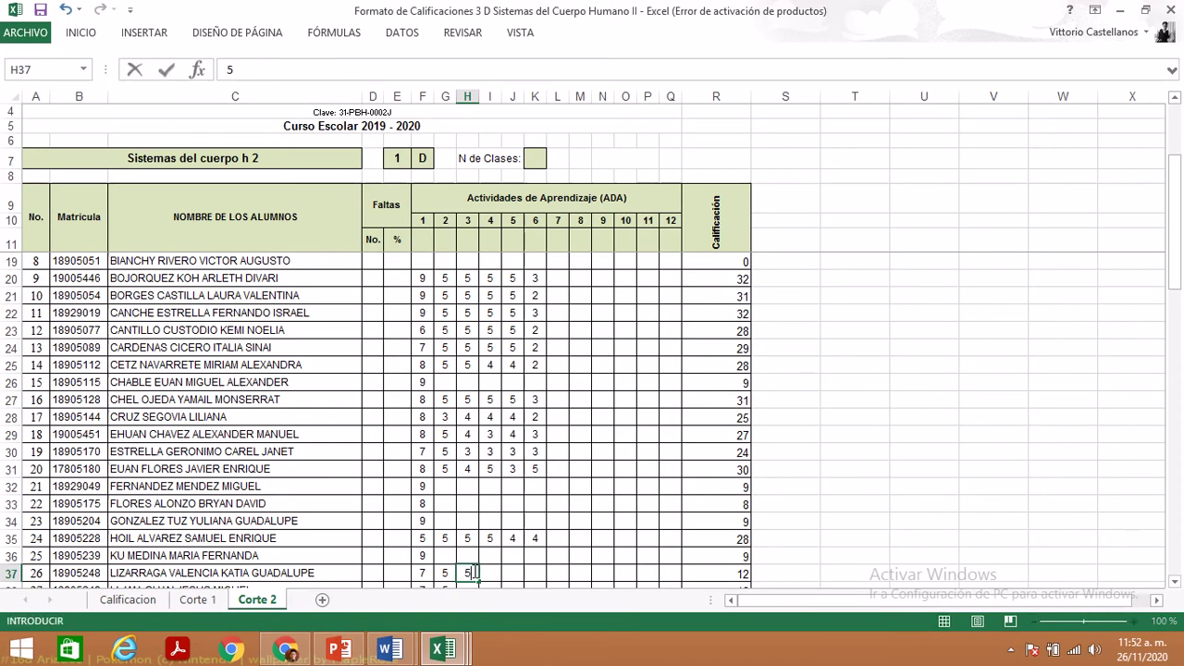
pyautogui.write('5')
pyautogui.press('Tab')
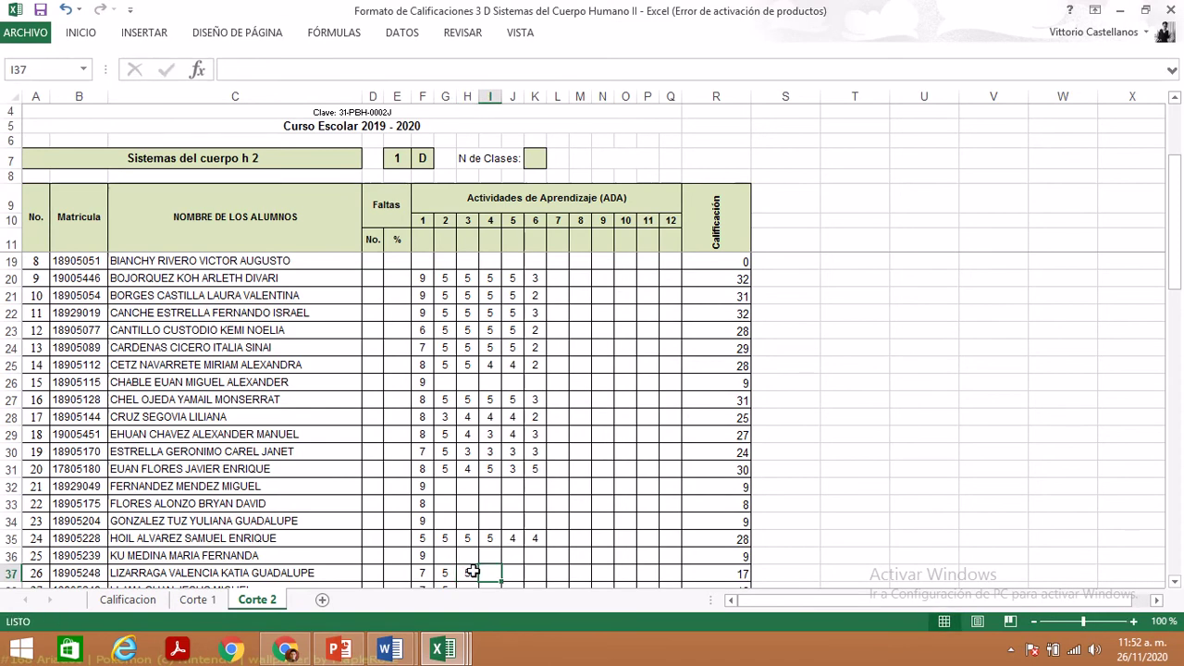
pyautogui.write('5')
pyautogui.press('Tab')
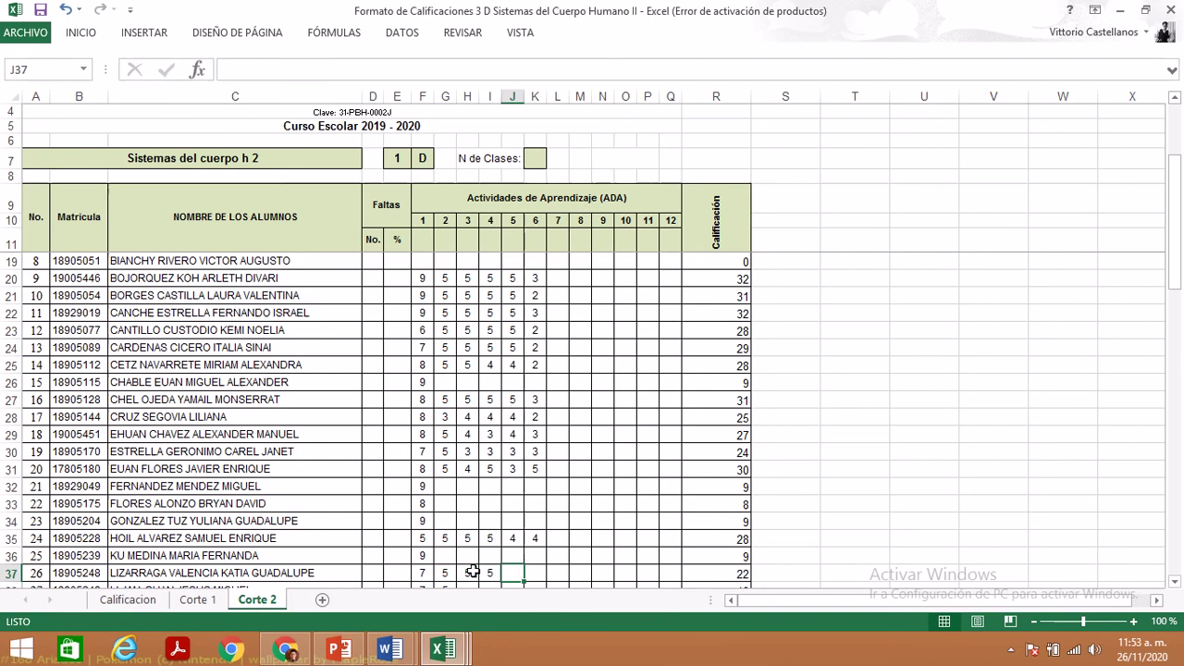
pyautogui.write('3')
pyautogui.press('Tab')
pyautogui.write('4')
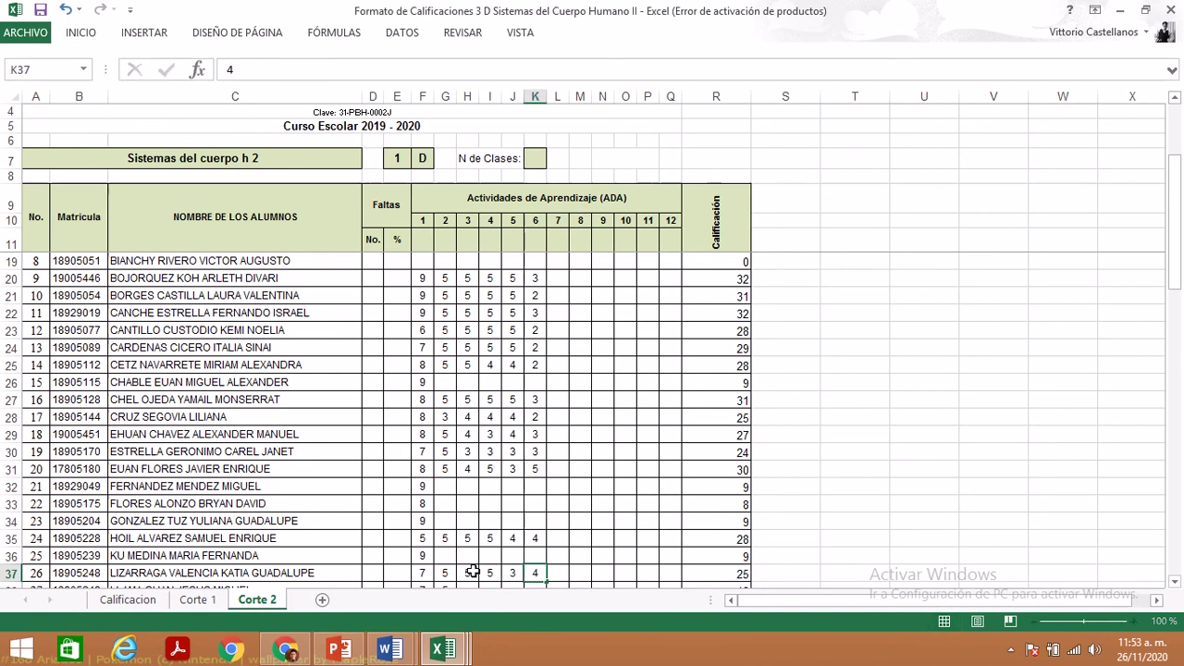
pyautogui.press('Return')
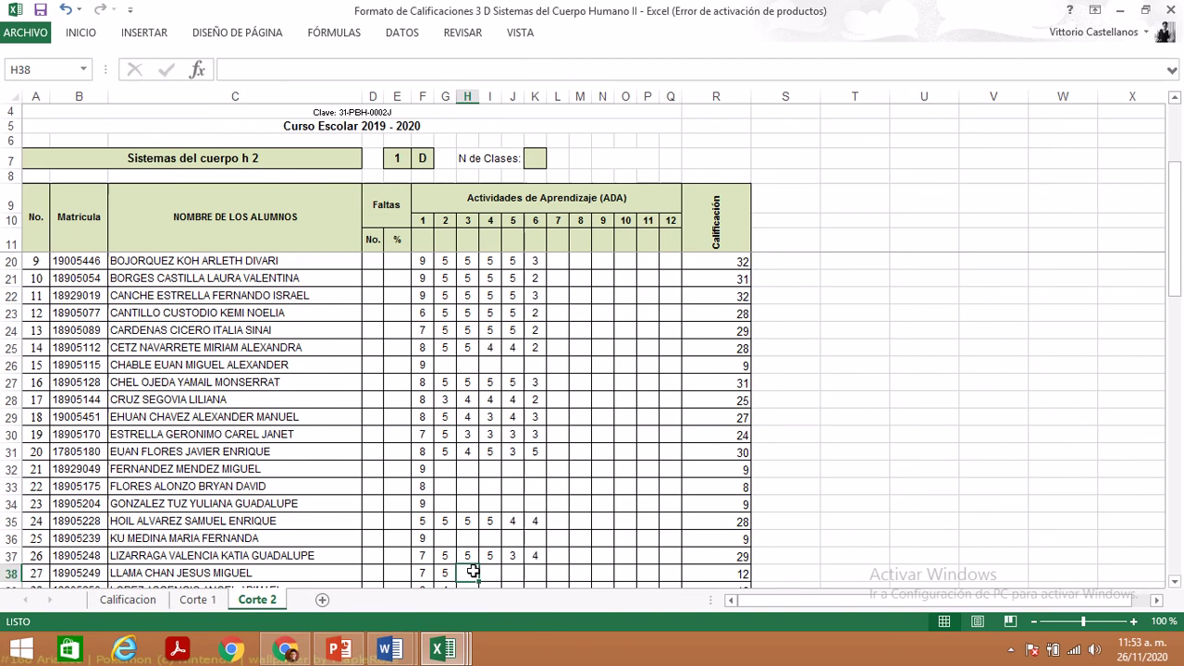
# - Move to student No. 28's activity 3 score in cell H39 and look up that student's grade in the sist. del cuerpo humano 2 workbook
pyautogui.press('Up')
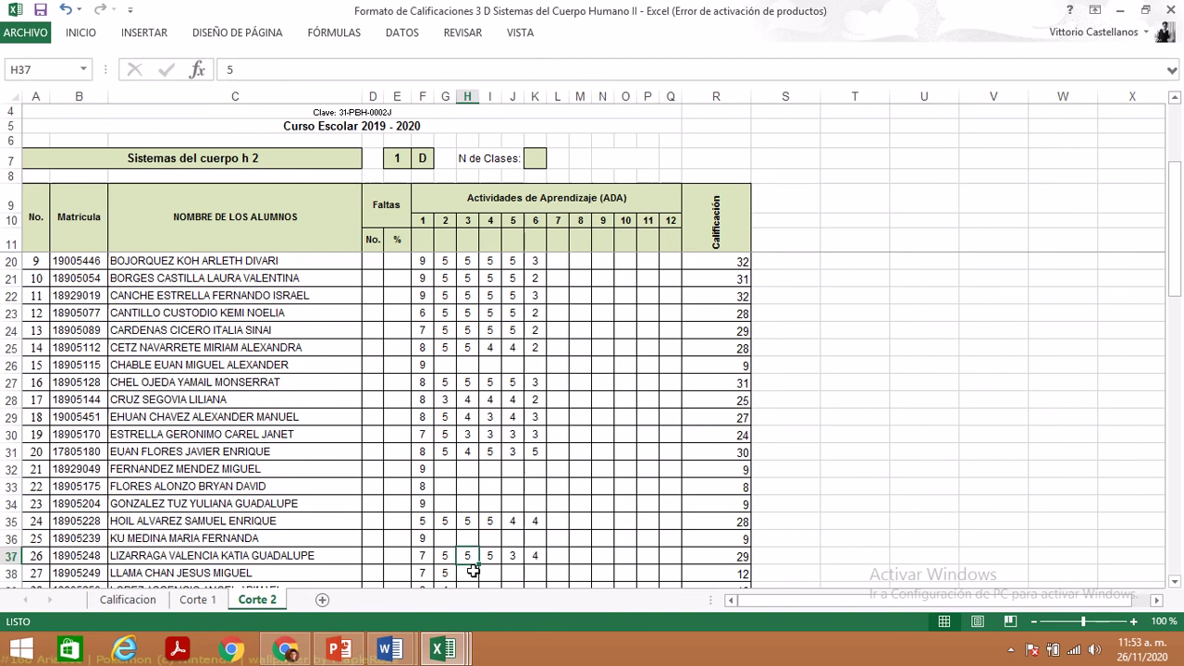
pyautogui.click(473, 570)
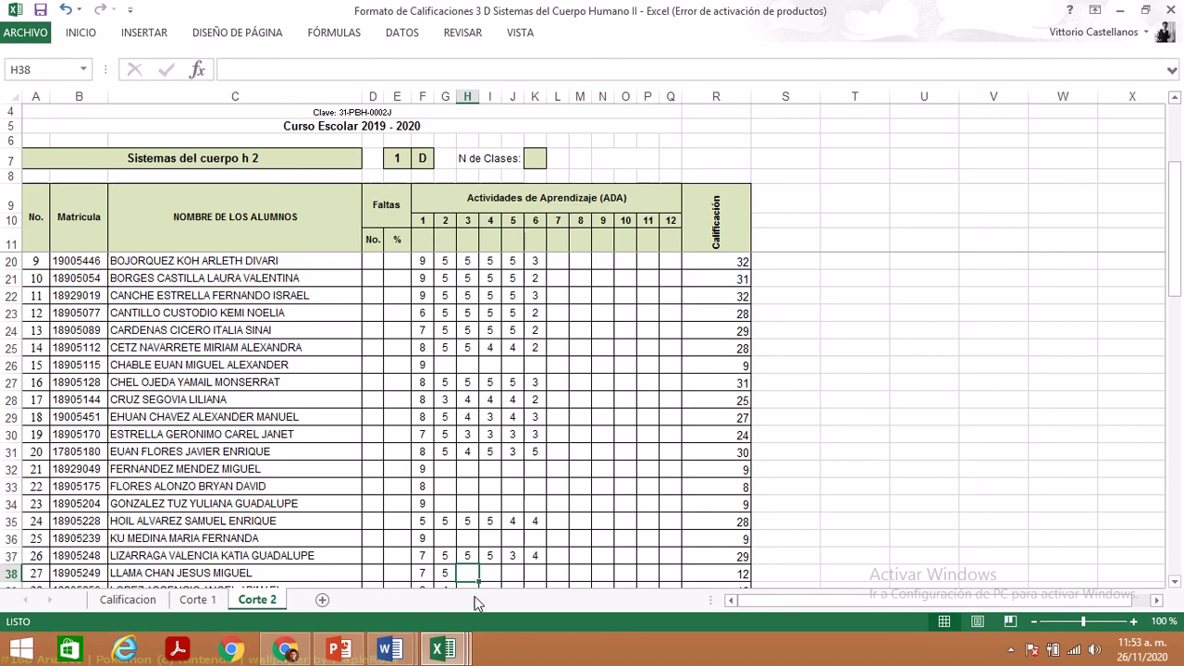
pyautogui.press('Down')
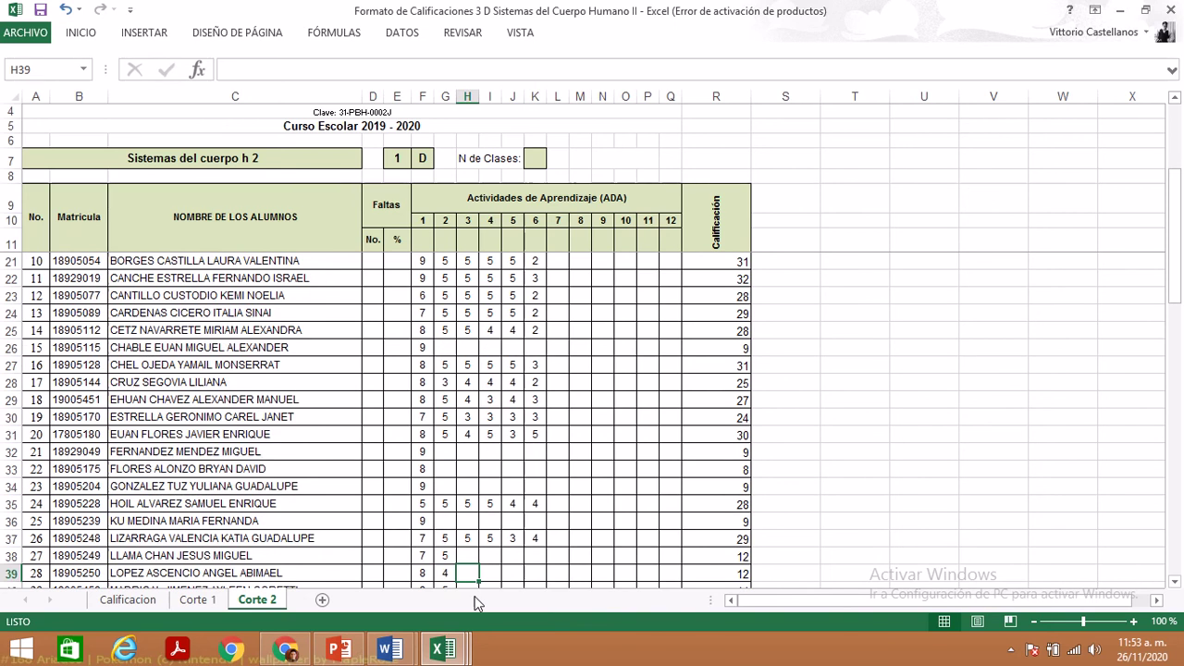
pyautogui.moveTo(444, 647)
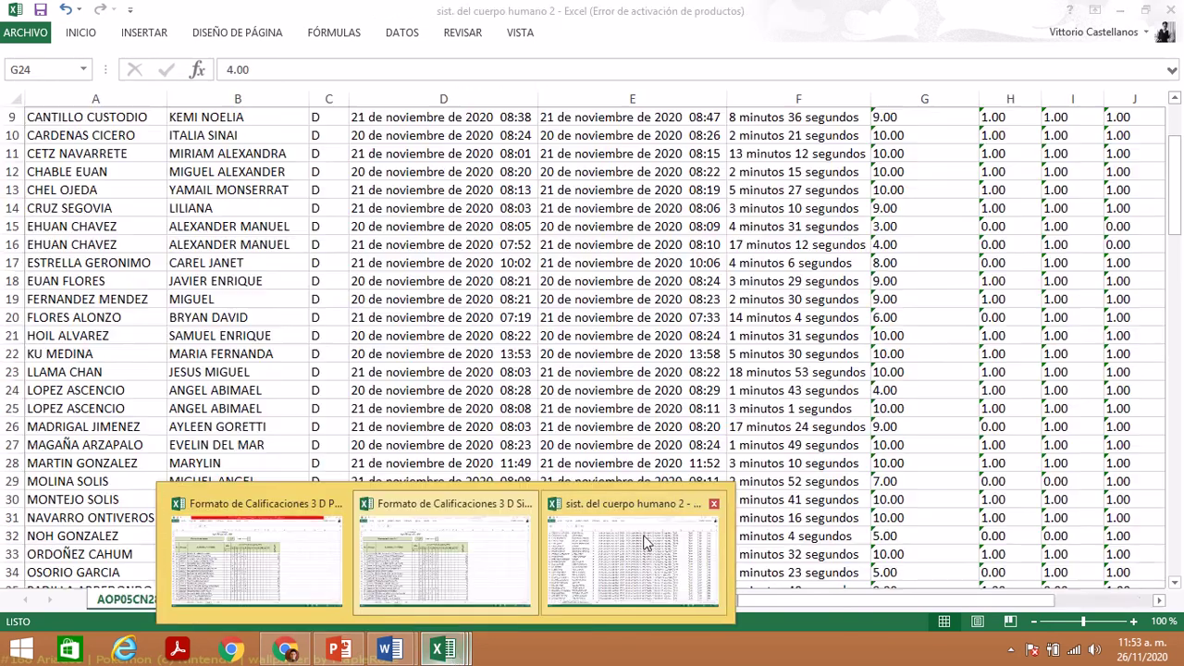
pyautogui.click(645, 543)
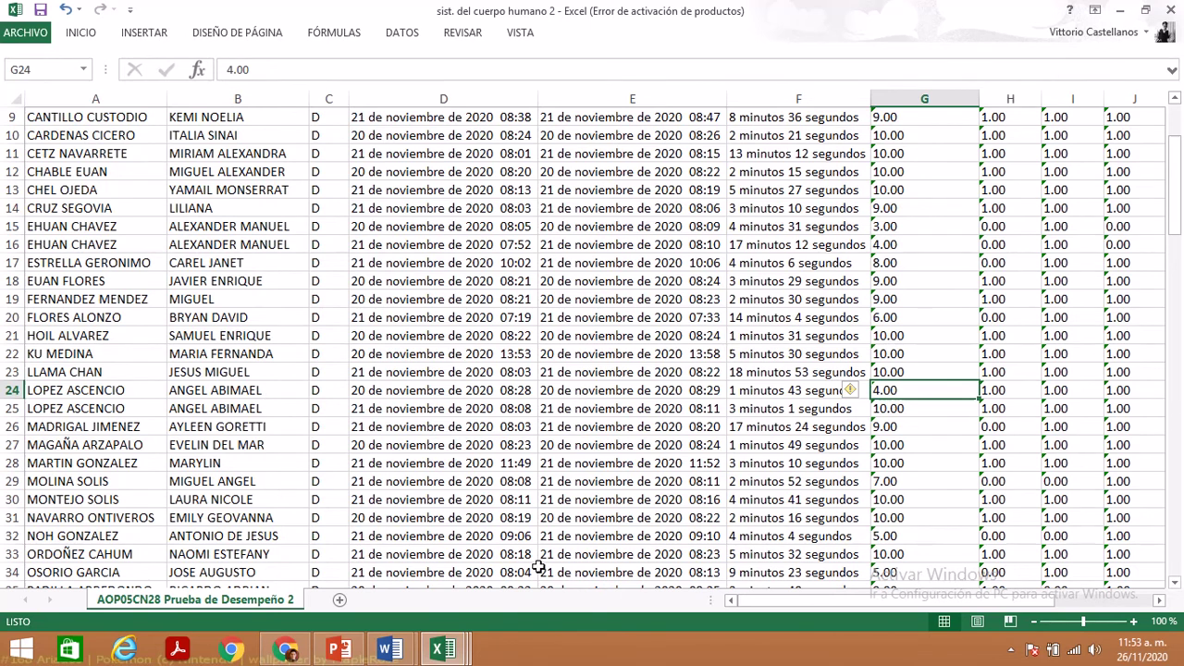
pyautogui.moveTo(444, 647)
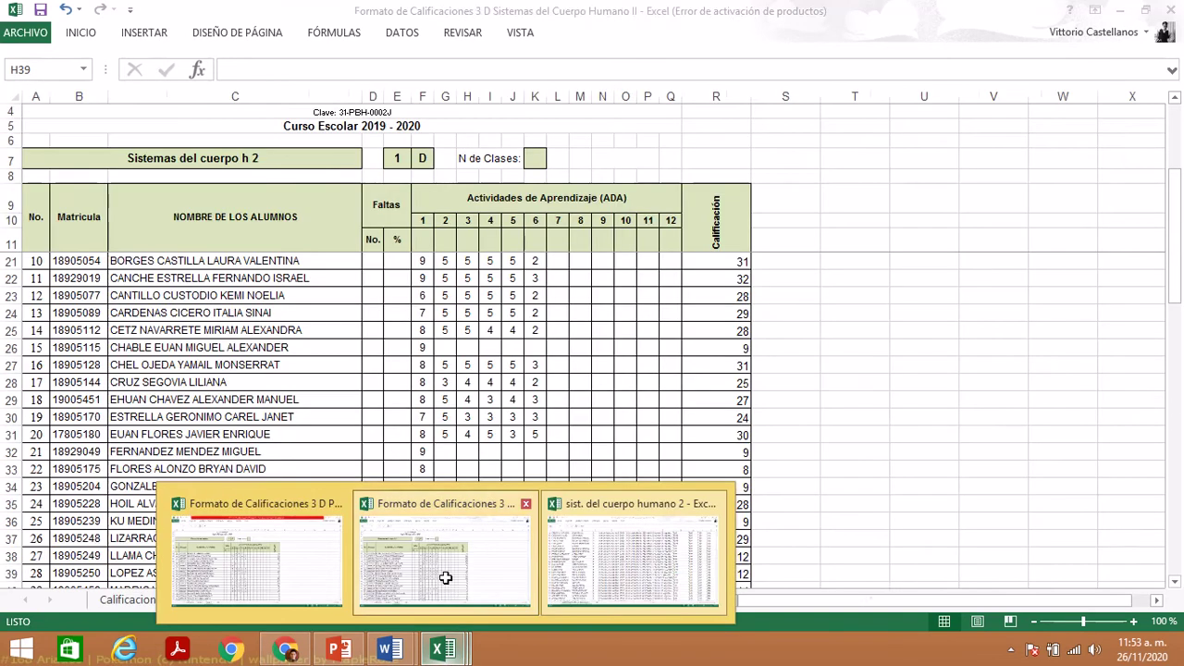
# - Return to Corte 2 and enter the scores 4, 5, 3, 3 and 3 for activities 2 to 6 of student No. 28 in row 39
pyautogui.click(446, 581)
pyautogui.click(446, 575)
pyautogui.write('4')
pyautogui.press('Tab')
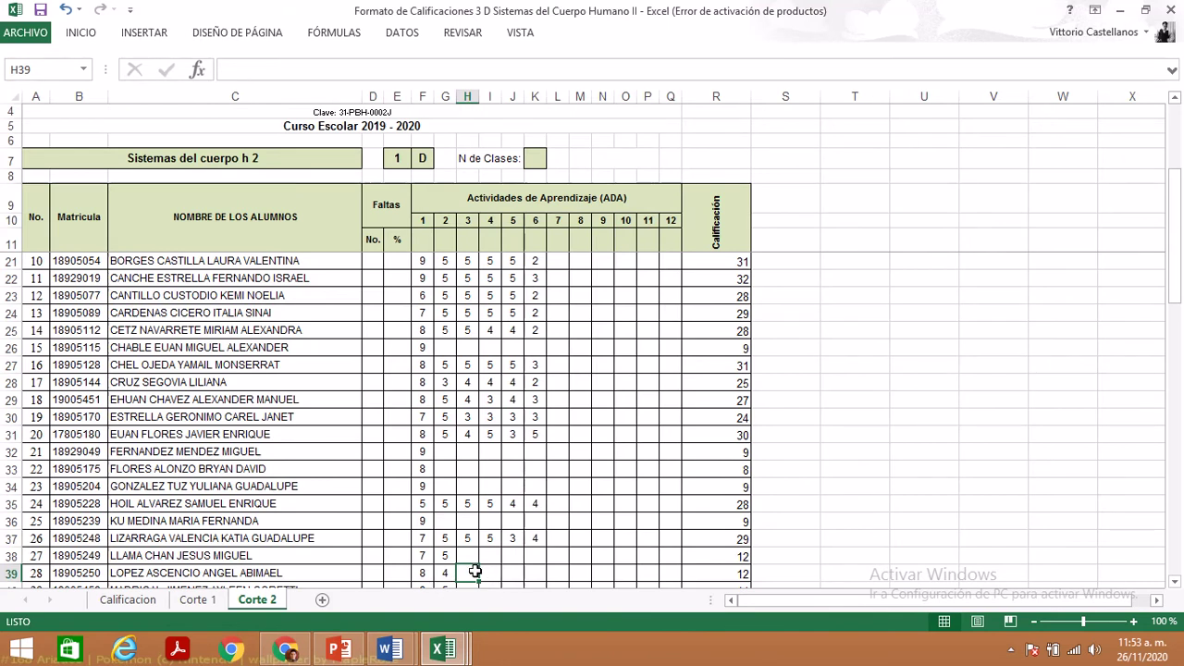
pyautogui.write('5')
pyautogui.press('Tab')
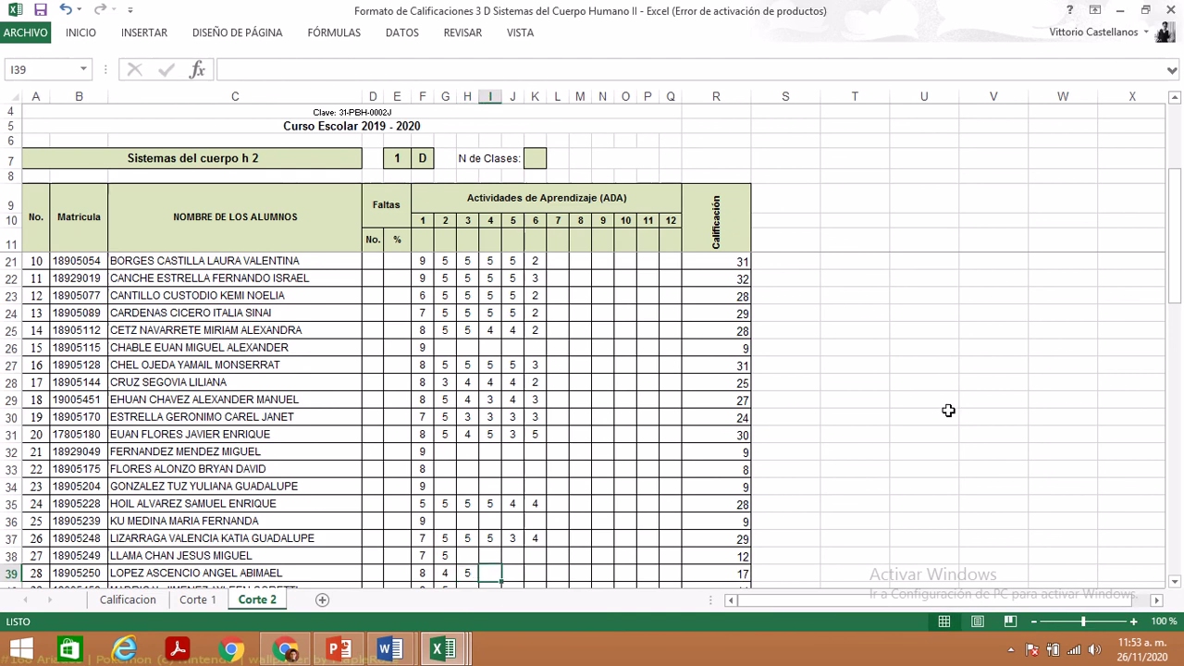
pyautogui.write('3')
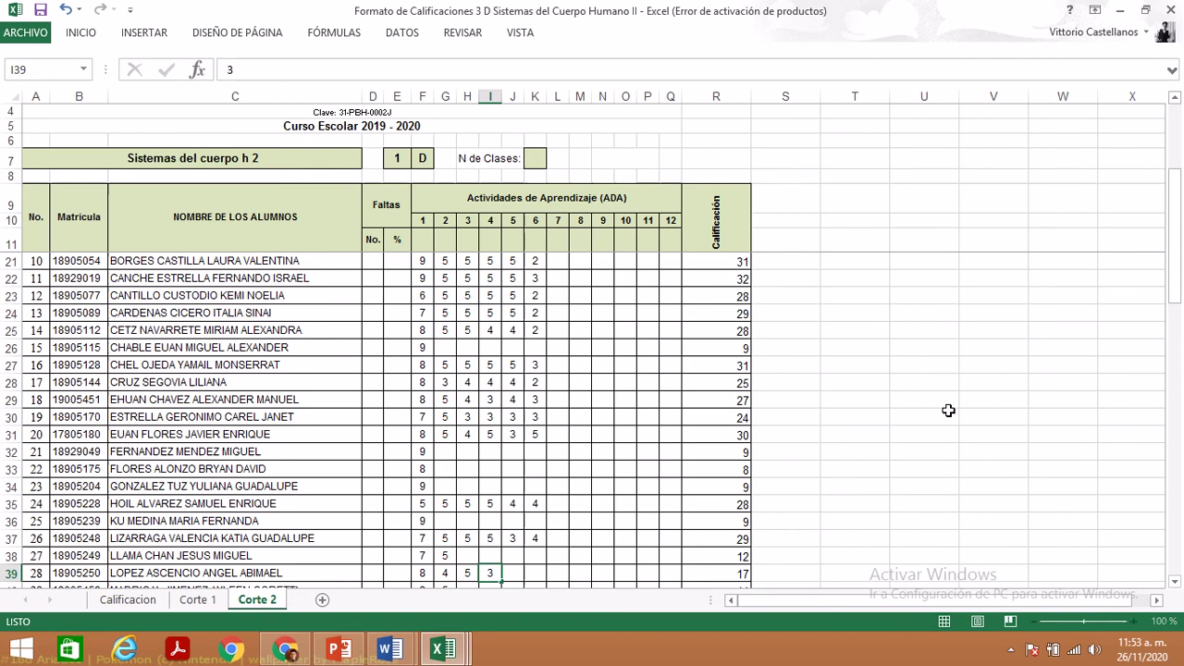
pyautogui.press('Tab')
pyautogui.write('3')
pyautogui.press('Tab')
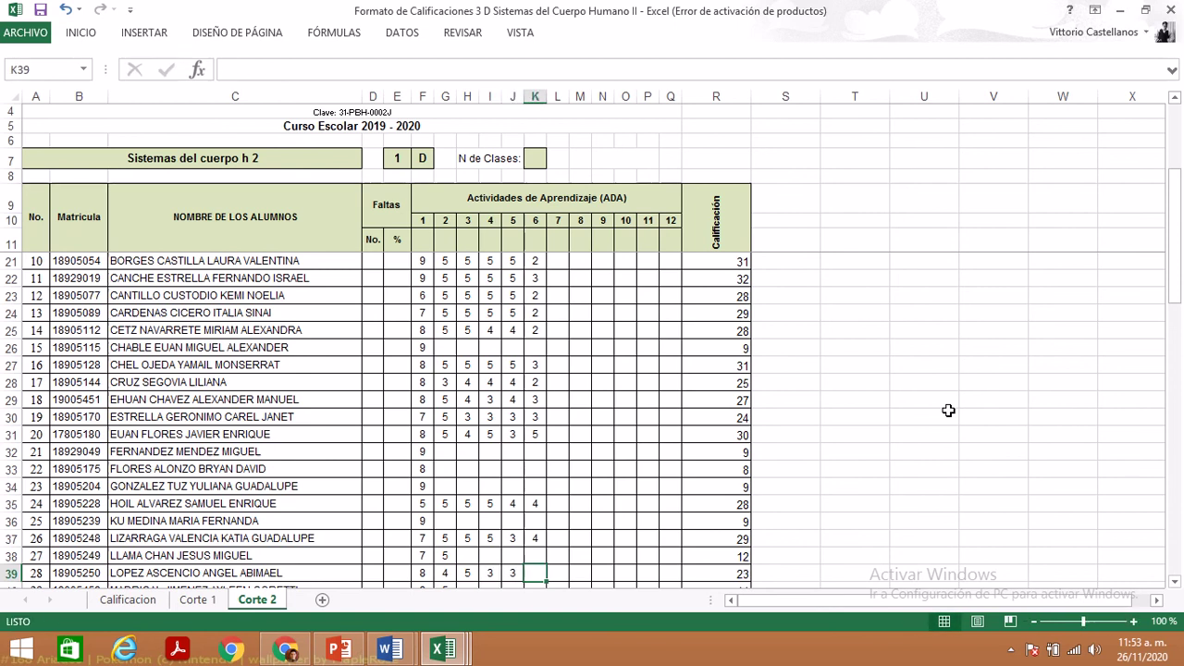
pyautogui.write('3')
# - Move to student No. 29's activity 3 score in cell H40 and look up that student's grade in cell G26 of the sist. del cuerpo humano 2 workbook
pyautogui.press('Down')
pyautogui.press('Left')
pyautogui.press('Left')
pyautogui.press('Left')
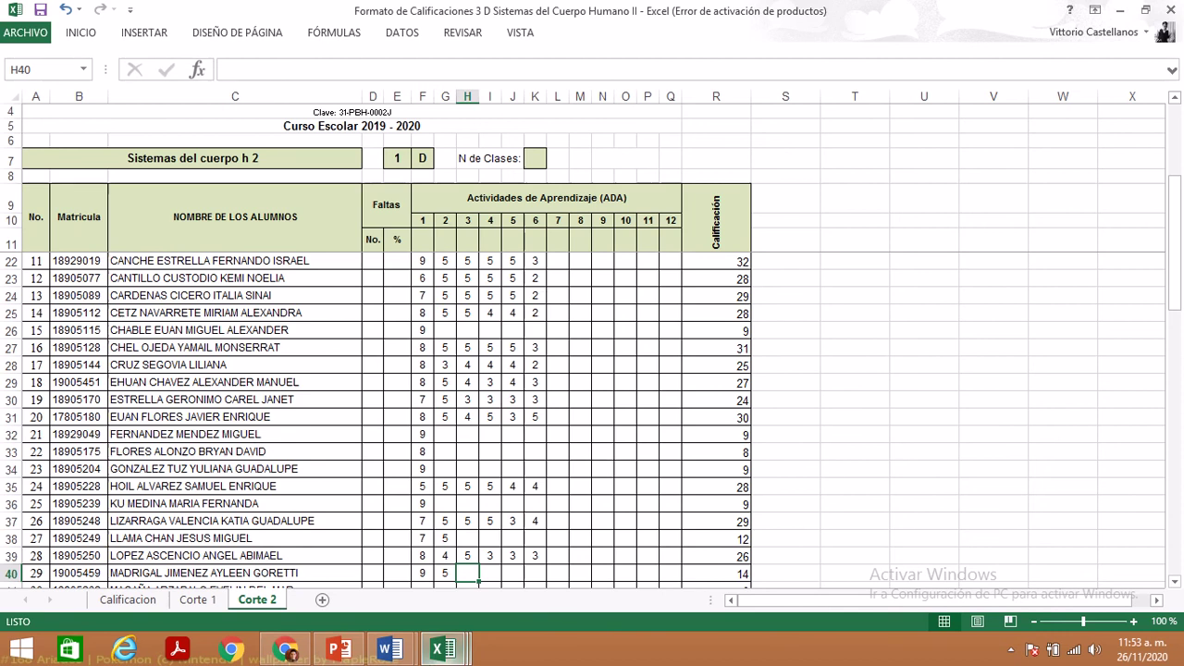
pyautogui.moveTo(424, 657)
pyautogui.moveTo(567, 584)
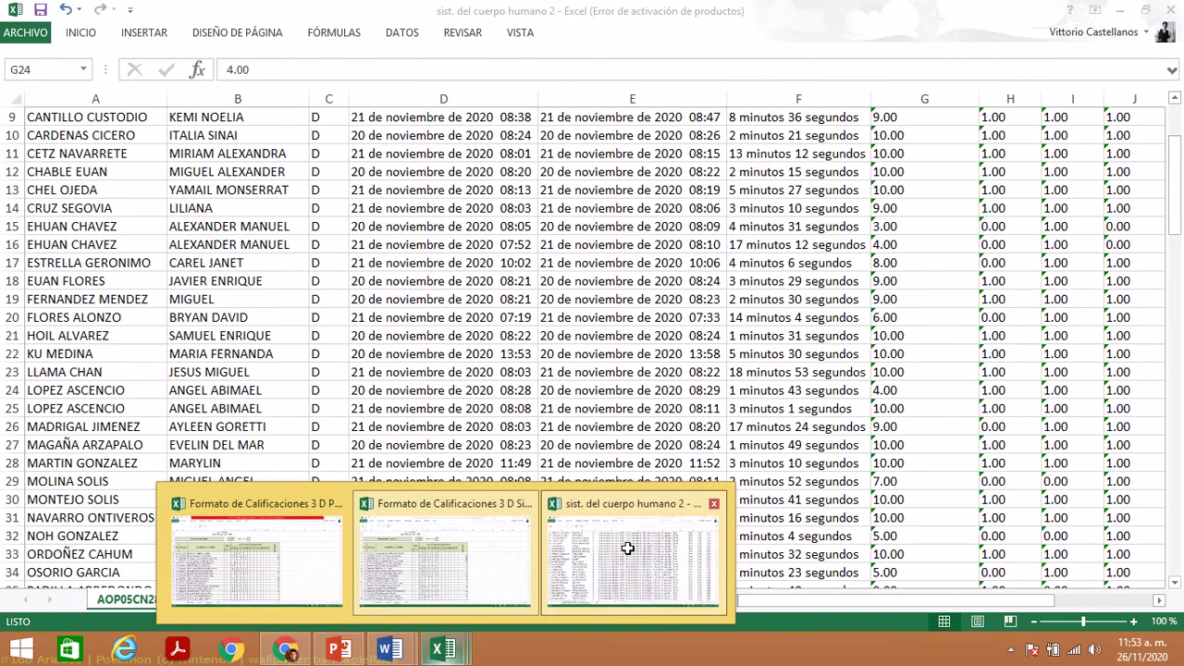
pyautogui.click(629, 549)
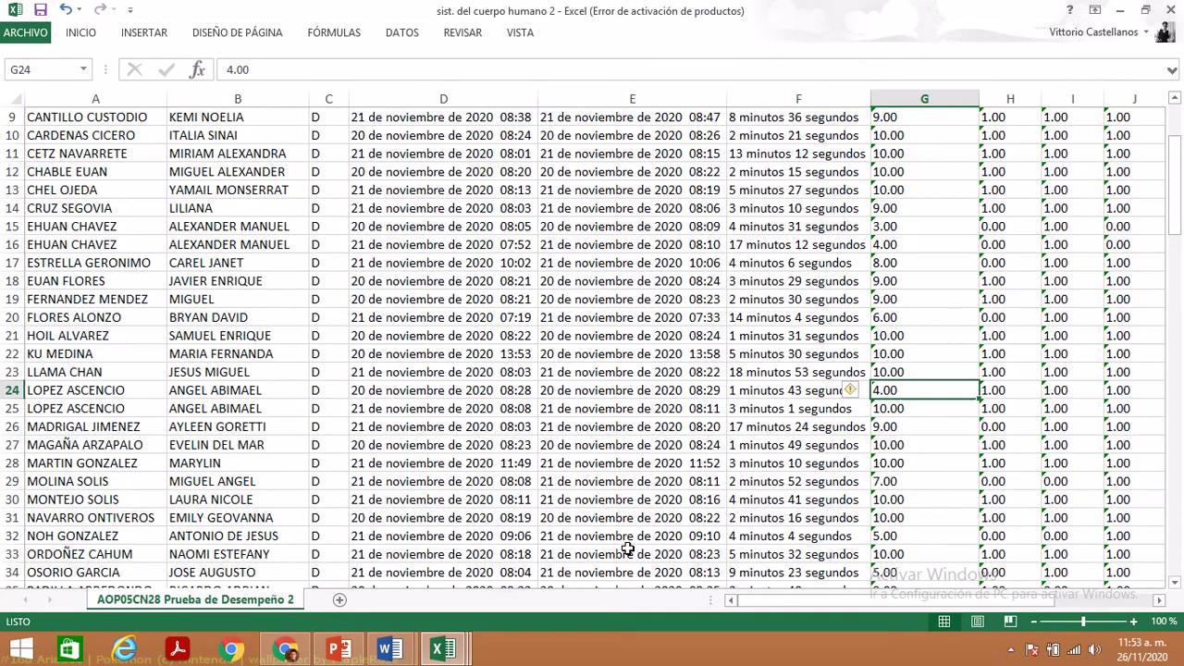
pyautogui.press('Down')
pyautogui.press('Down')
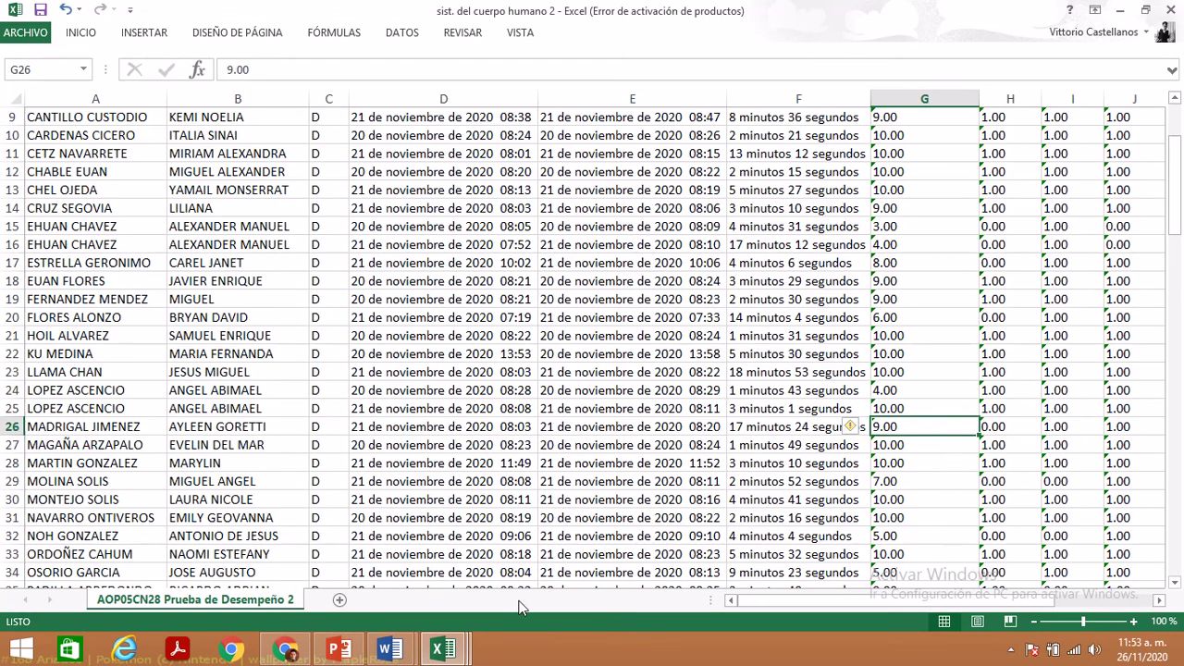
# - Return to Corte 2 and enter the scores 4, 5, 5 and 5 for activities 3 to 6 of student No. 29 in row 40
pyautogui.moveTo(451, 653)
pyautogui.click(456, 561)
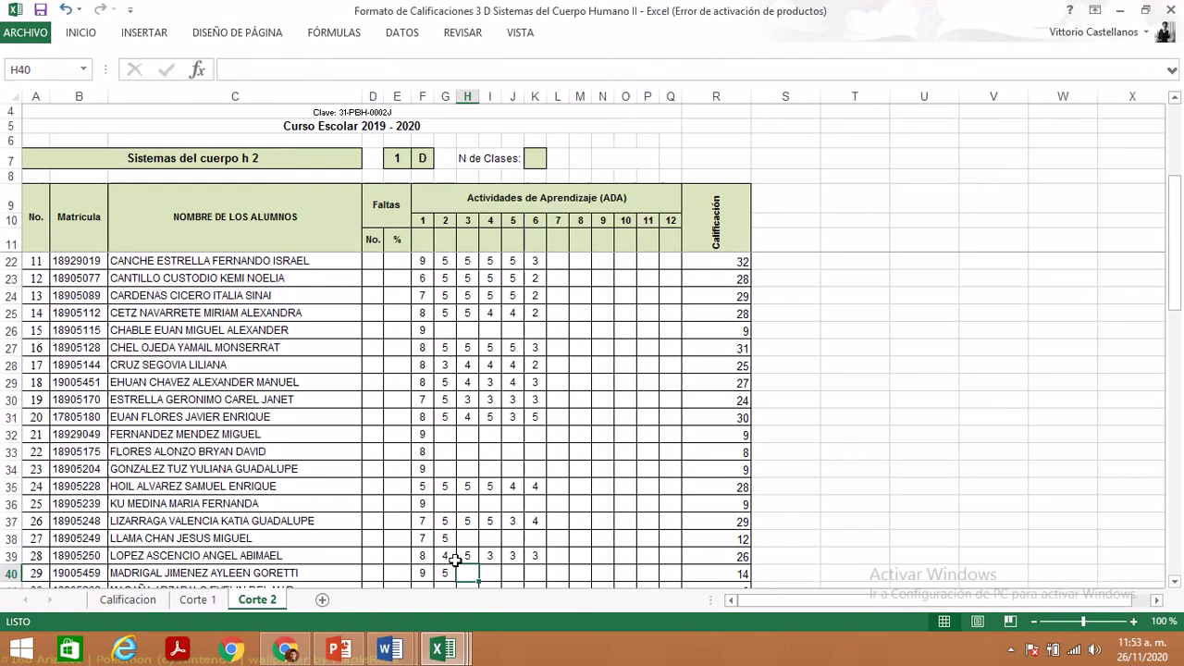
pyautogui.write('4')
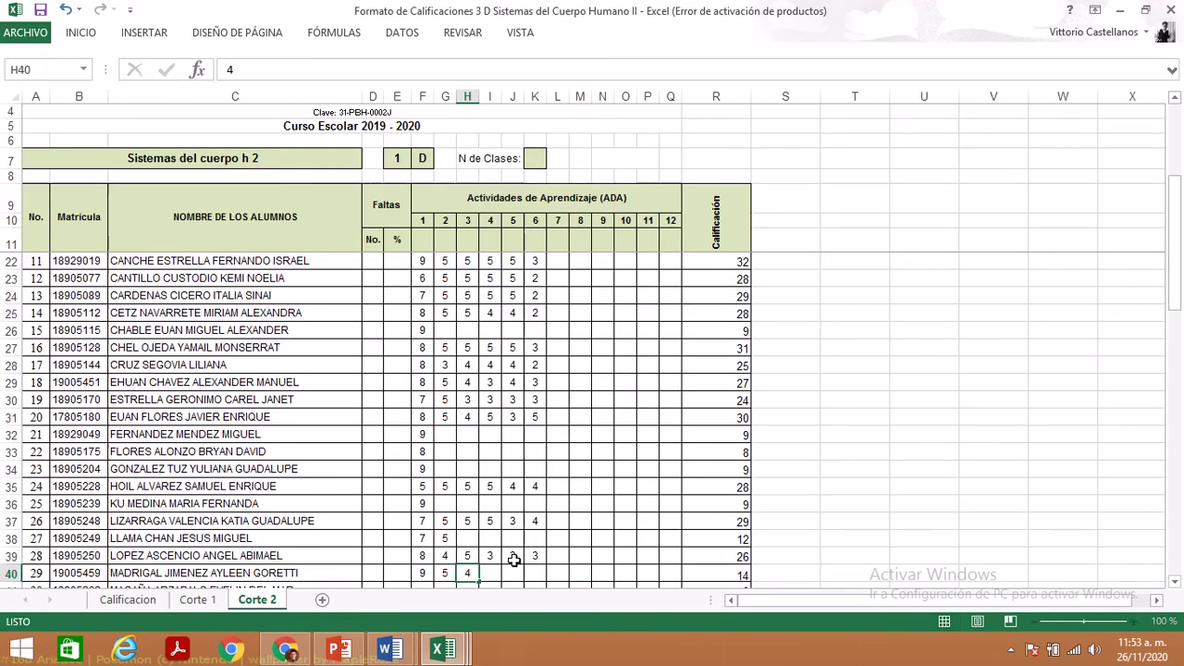
pyautogui.press('Right')
pyautogui.write('5')
pyautogui.press('Right')
pyautogui.write('5')
pyautogui.press('Right')
pyautogui.write('5')
pyautogui.press('Return')
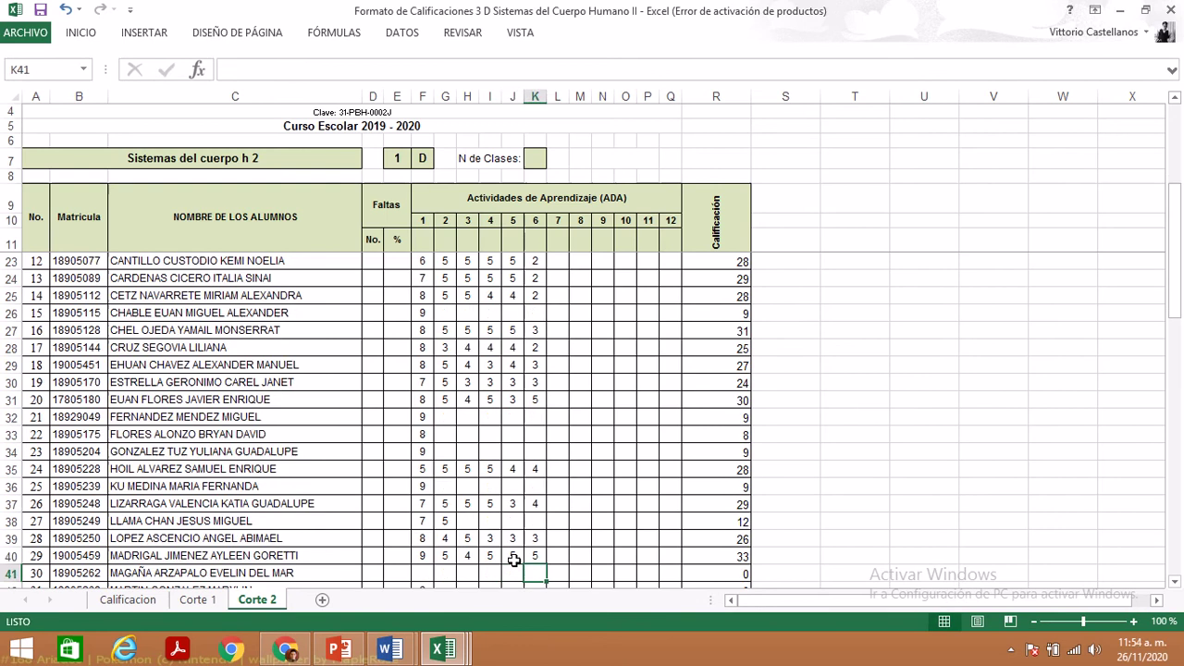
# - Review the Corte 2 list from the first student onward for missing scores, ending on student No. 31's activity 2 score in cell G42
pyautogui.press('Left')
pyautogui.press('Left')
pyautogui.press('Left')
pyautogui.press('Left')
pyautogui.press('Left')
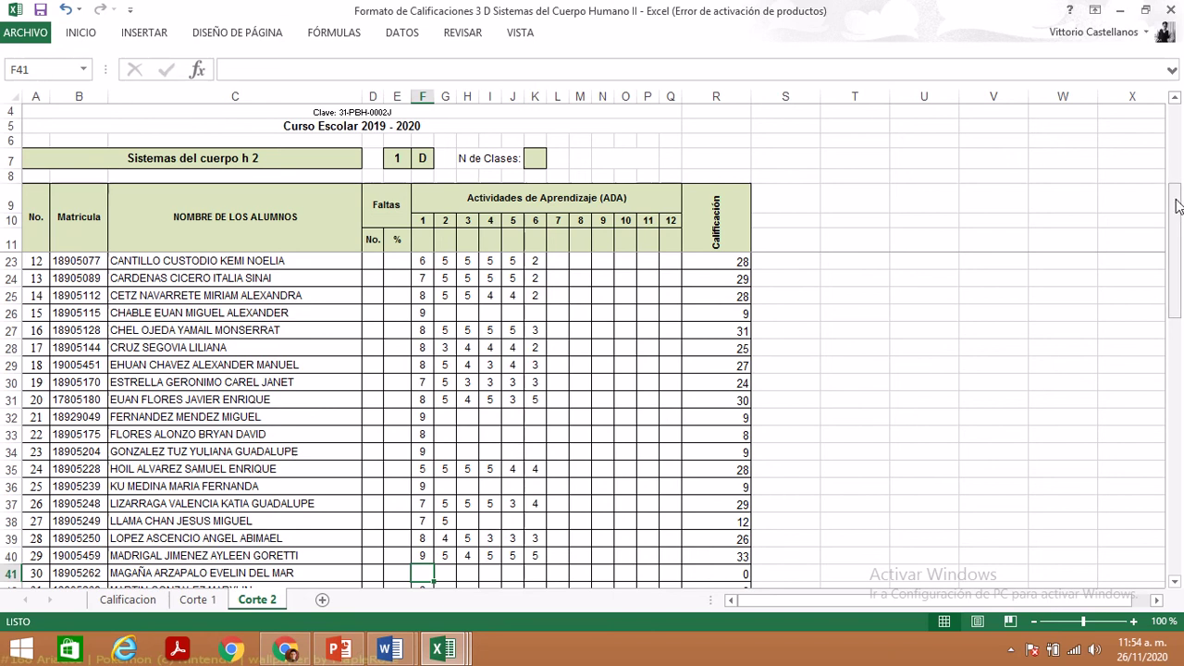
pyautogui.moveTo(1174, 189)
pyautogui.mouseDown()
pyautogui.moveTo(1179, 116)
pyautogui.moveTo(1178, 141)
pyautogui.mouseUp()
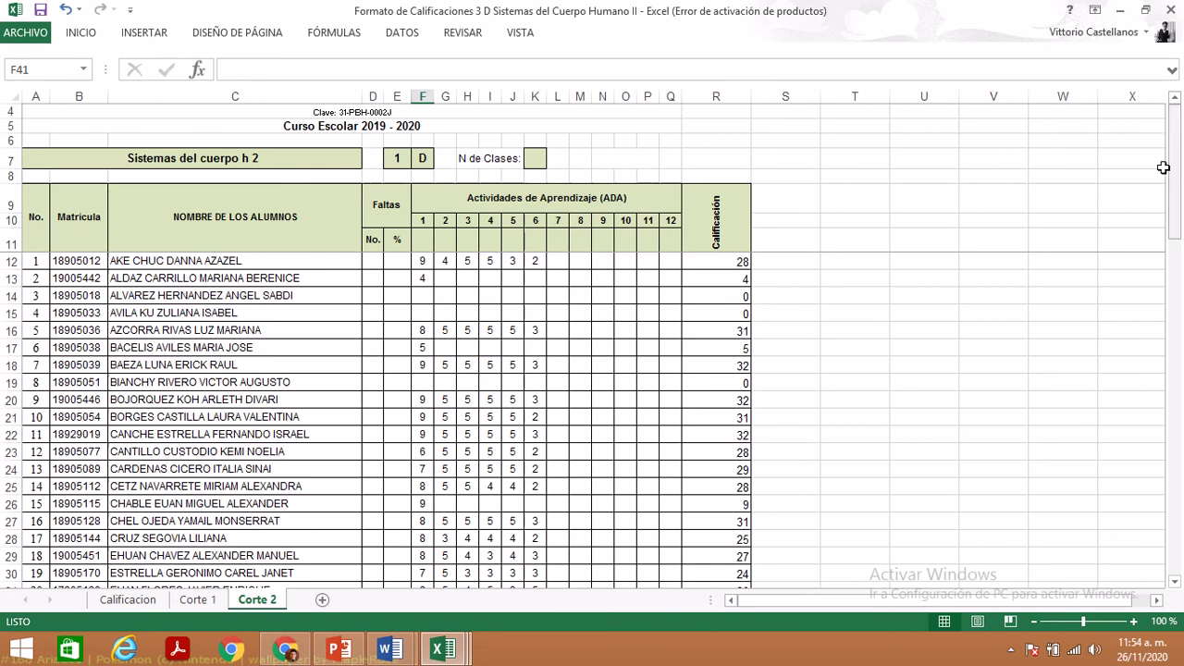
pyautogui.click(1179, 561)
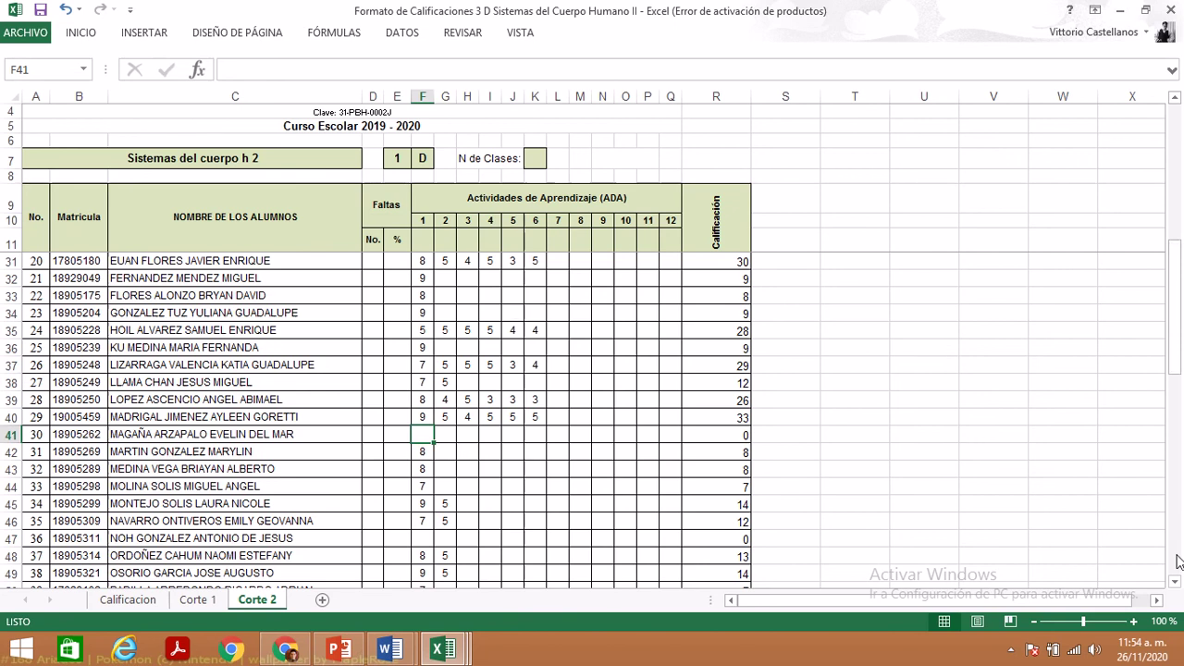
pyautogui.click(1178, 120)
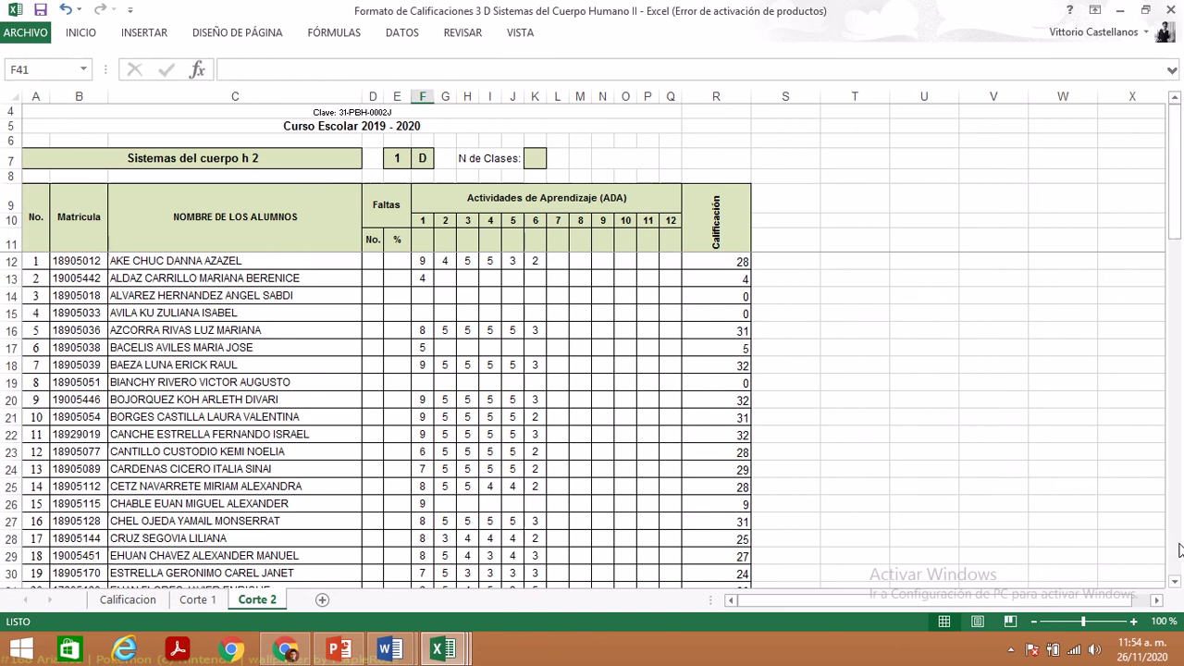
pyautogui.scroll(-3, 1179, 551)
pyautogui.scroll(-3, 1179, 551)
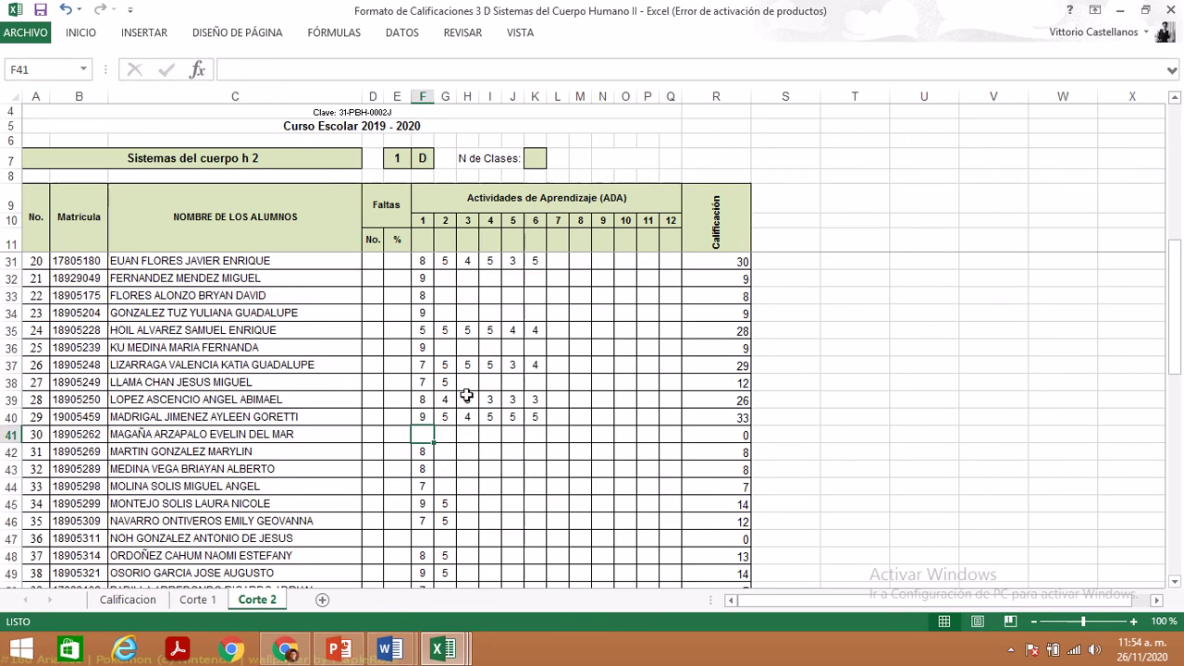
pyautogui.click(442, 451)
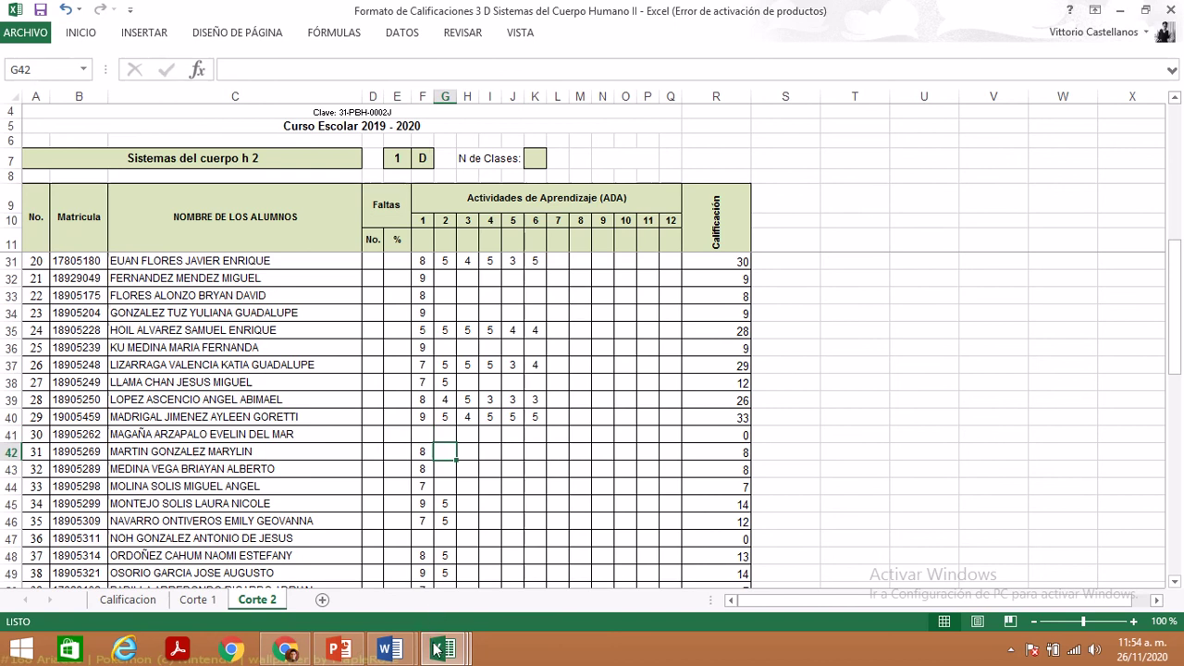
# - Look through the Classroom ADA 5.- Sistema Urinario submission list for student No. 31's grade
pyautogui.click(295, 651)
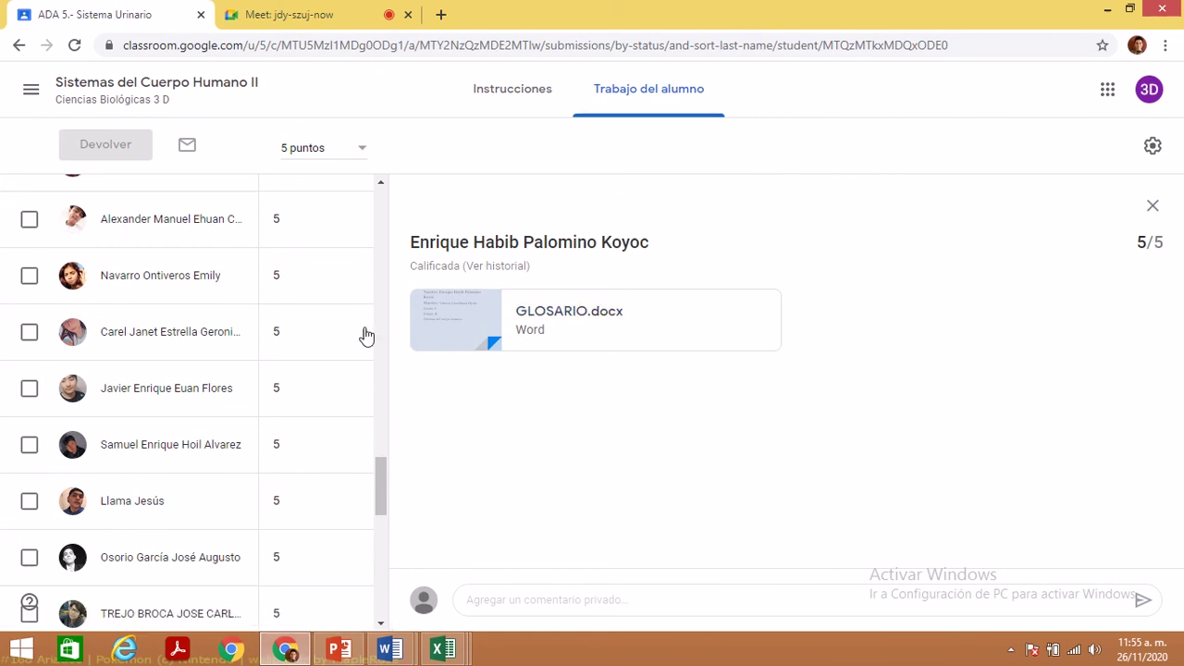
pyautogui.scroll(8, 386, 220)
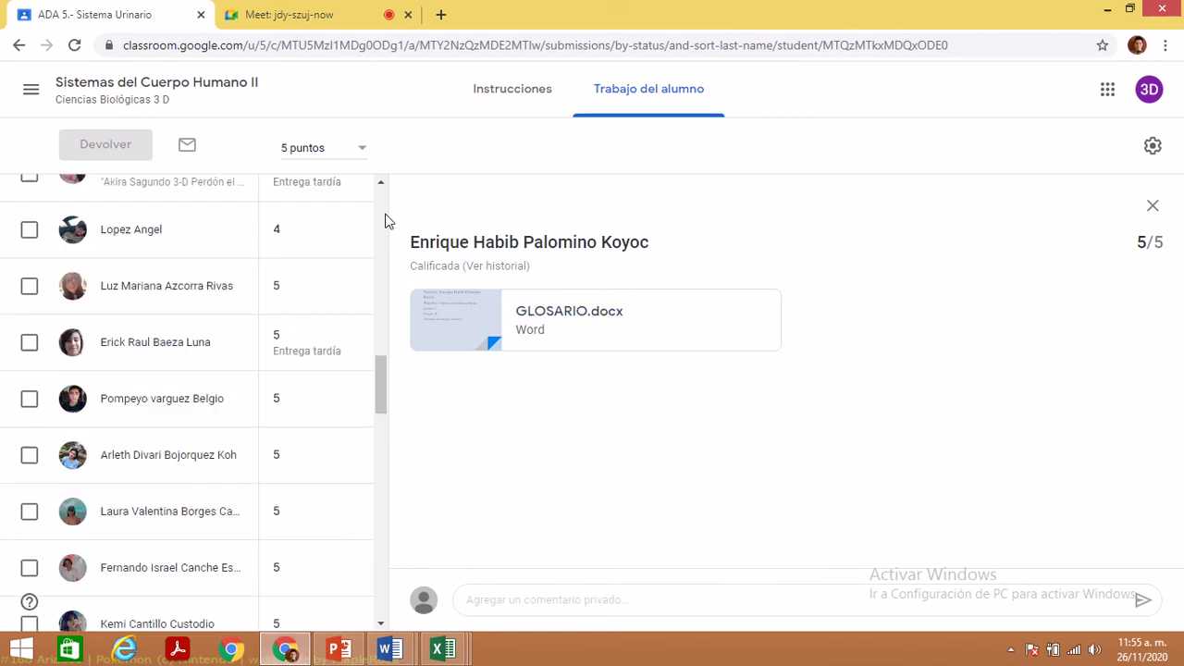
pyautogui.scroll(4, 387, 220)
pyautogui.scroll(4, 387, 220)
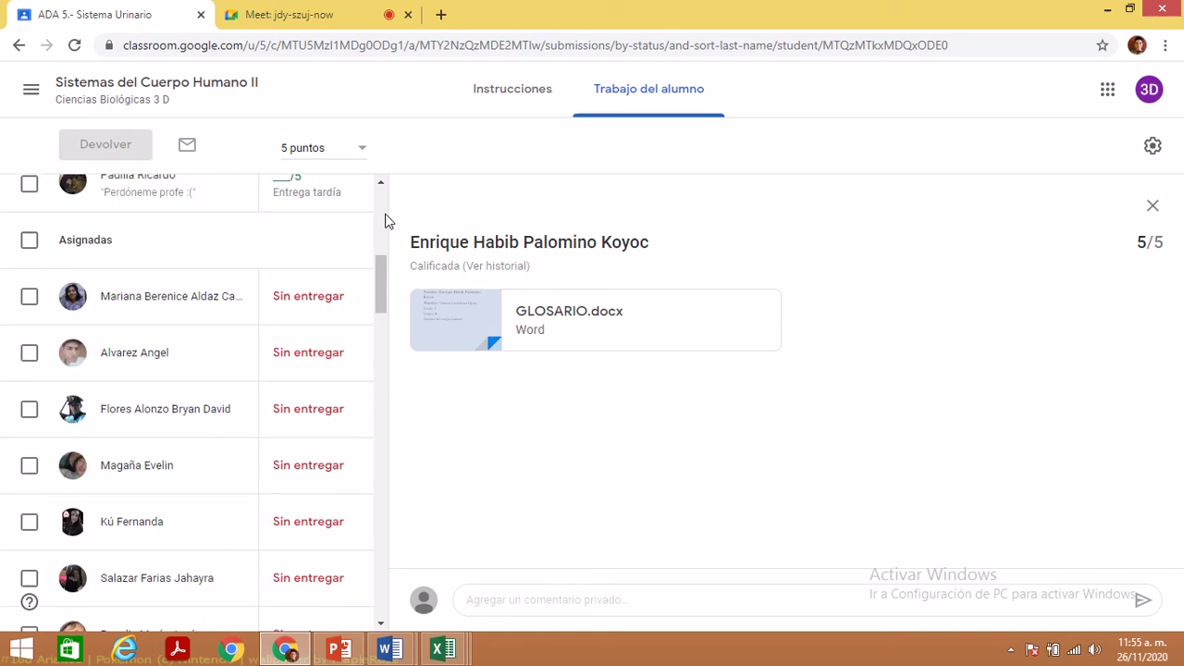
pyautogui.scroll(4, 386, 220)
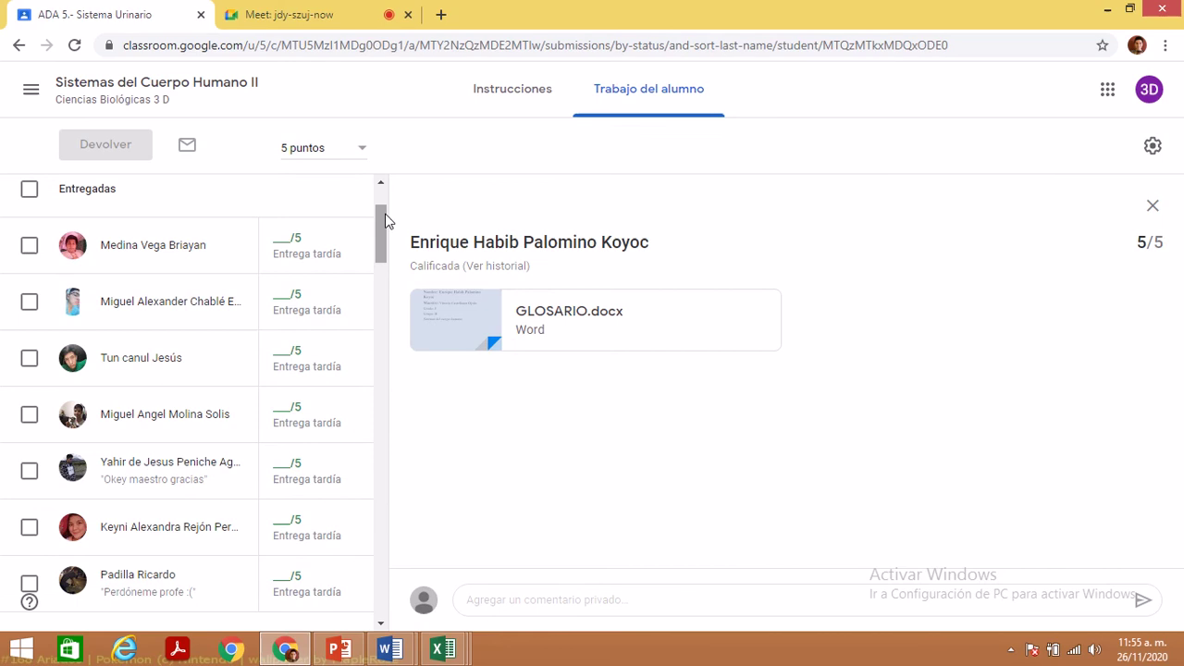
pyautogui.click(381, 524)
pyautogui.click(381, 523)
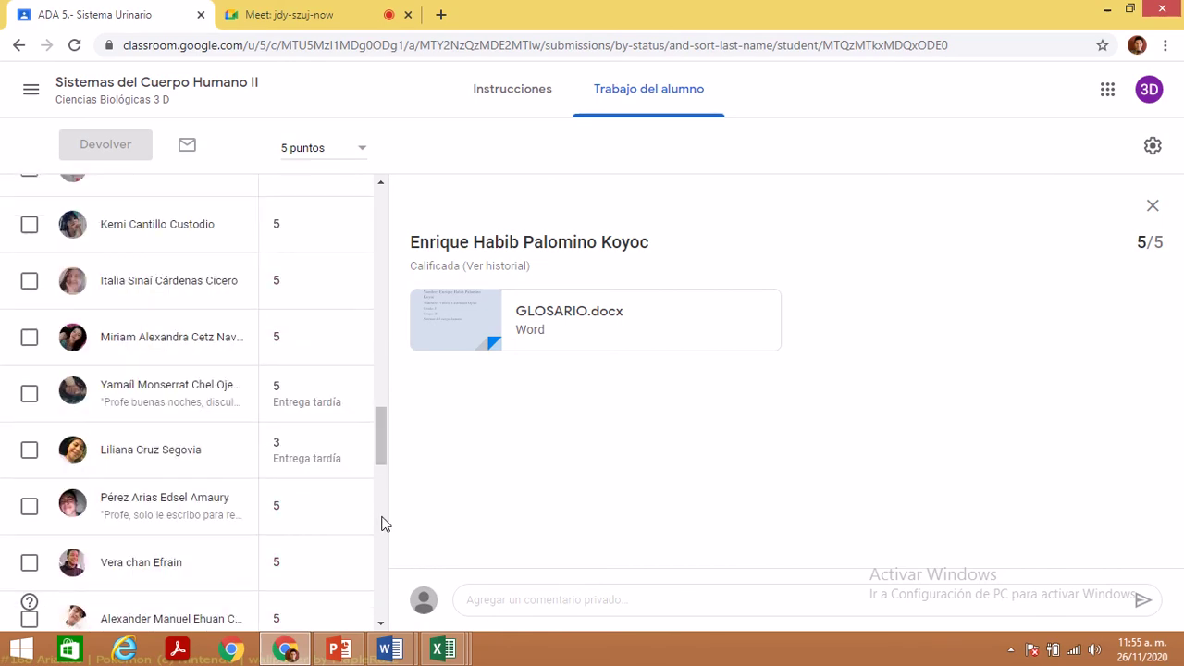
pyautogui.click(381, 523)
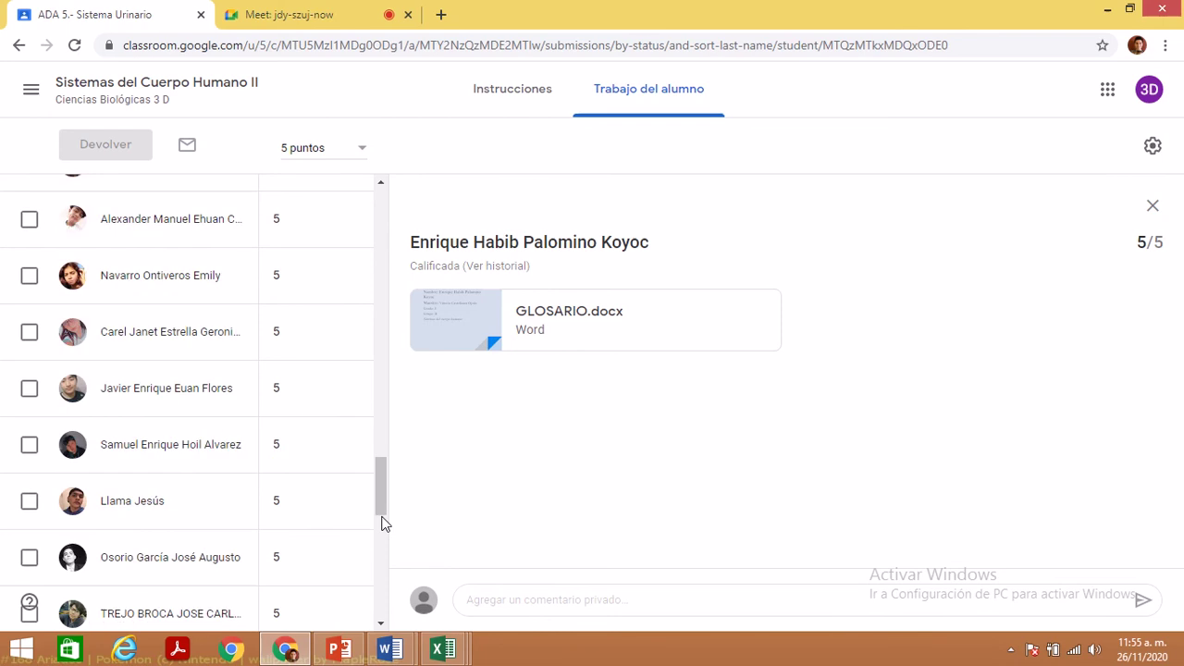
pyautogui.click(381, 524)
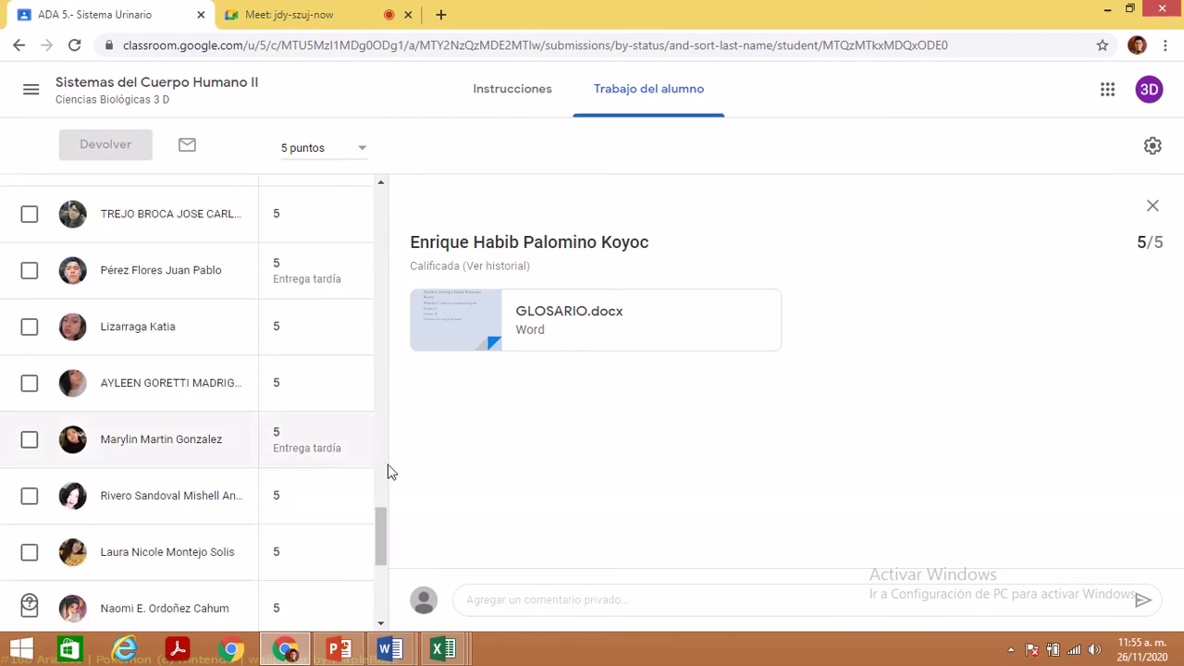
# - Return to the Sistemas del Cuerpo Humano II gradebook and enter 5 for student No. 31's activity 2 in cell G42
pyautogui.moveTo(443, 649)
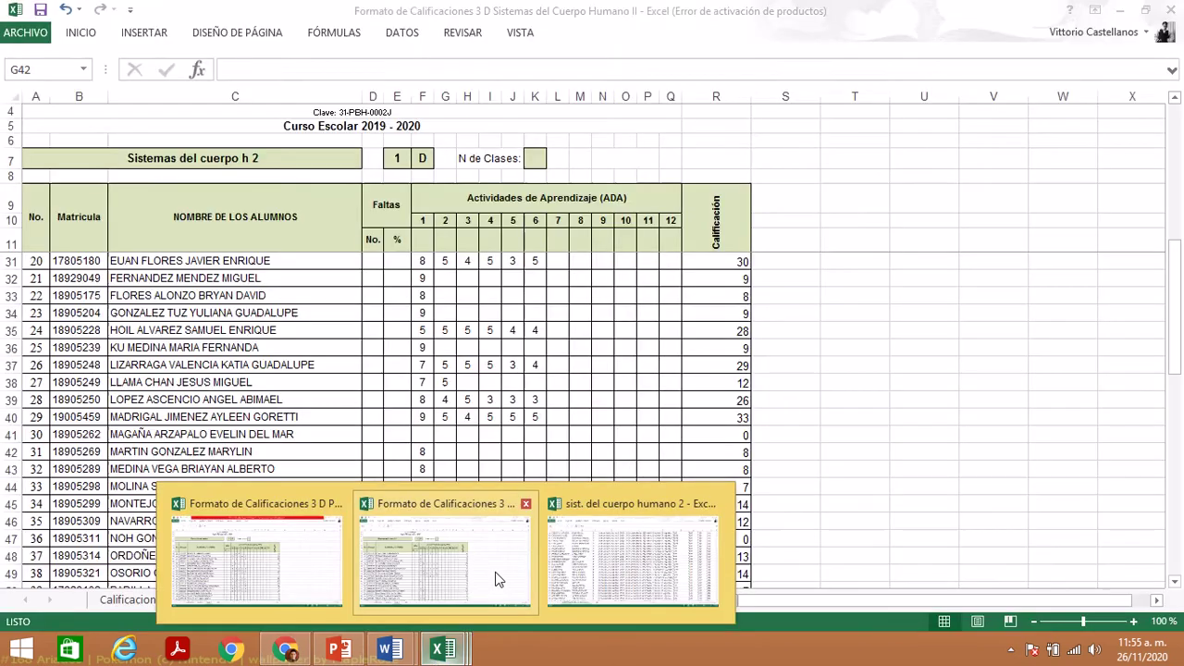
pyautogui.click(494, 579)
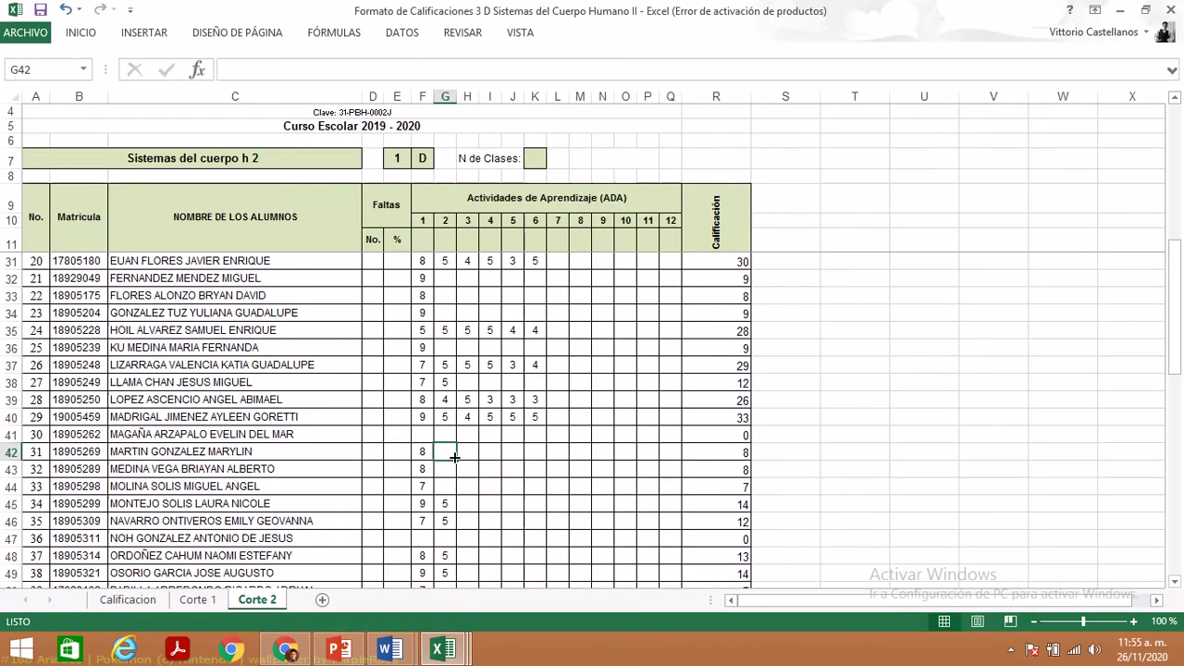
pyautogui.write('5')
pyautogui.press('Tab')
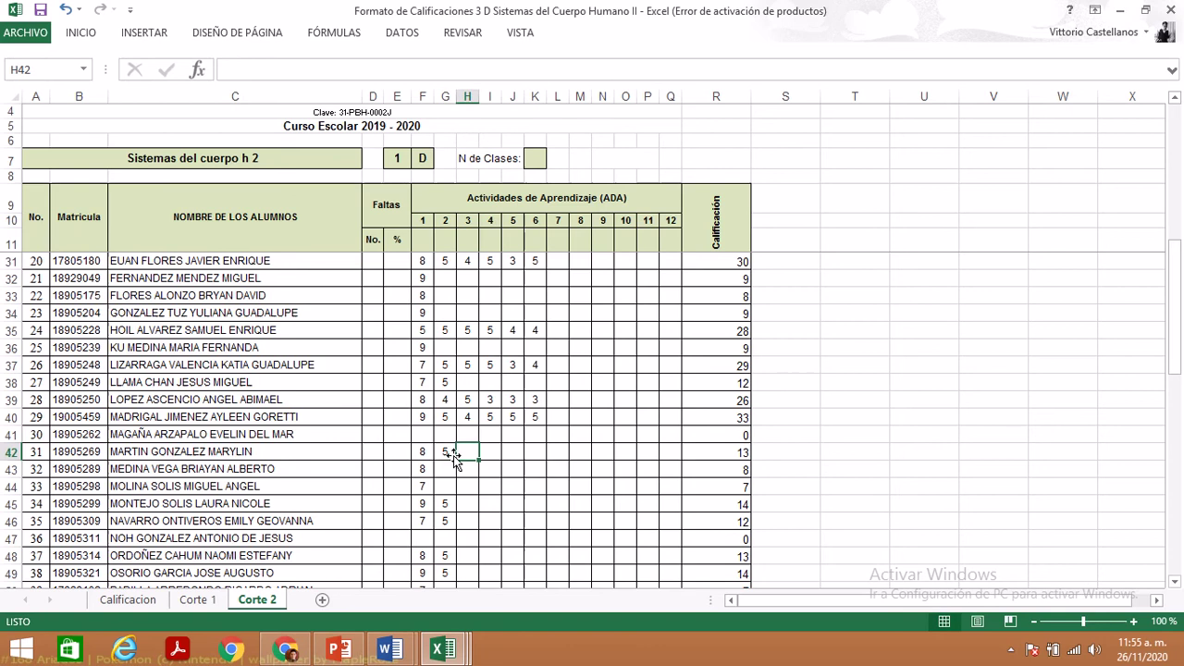
# - Check student No. 31's grade in the sist. del cuerpo humano 2 workbook and enter 5, 5, 4 and 4 for activities 3 to 6 in row 42
pyautogui.moveTo(445, 659)
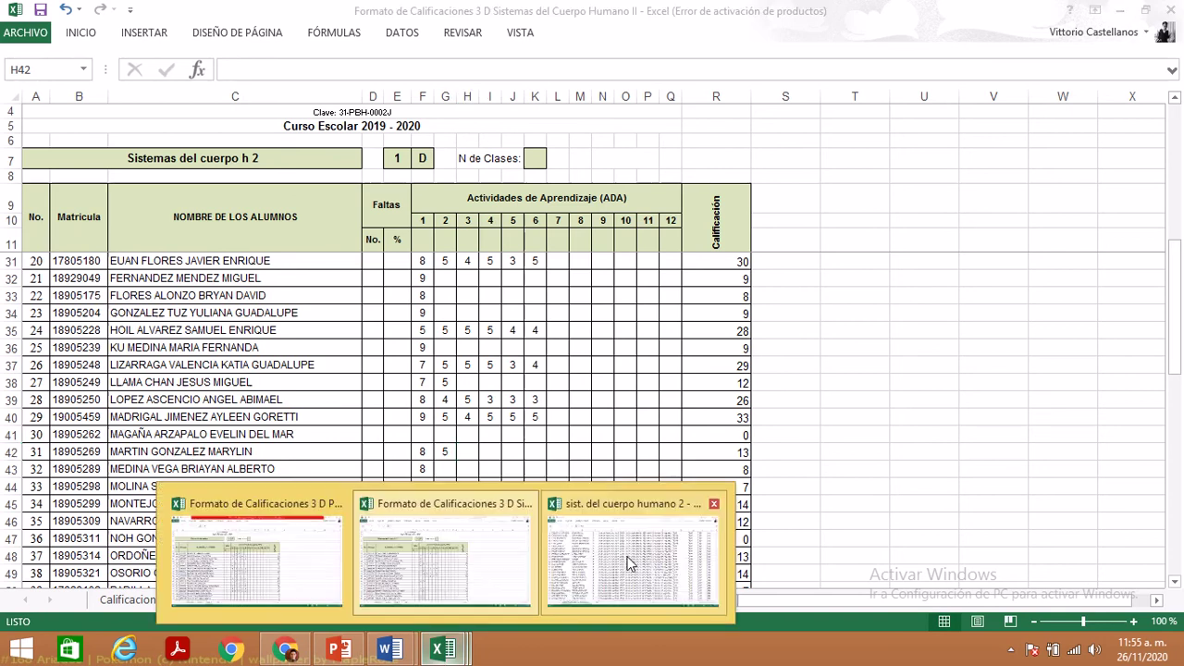
pyautogui.click(627, 555)
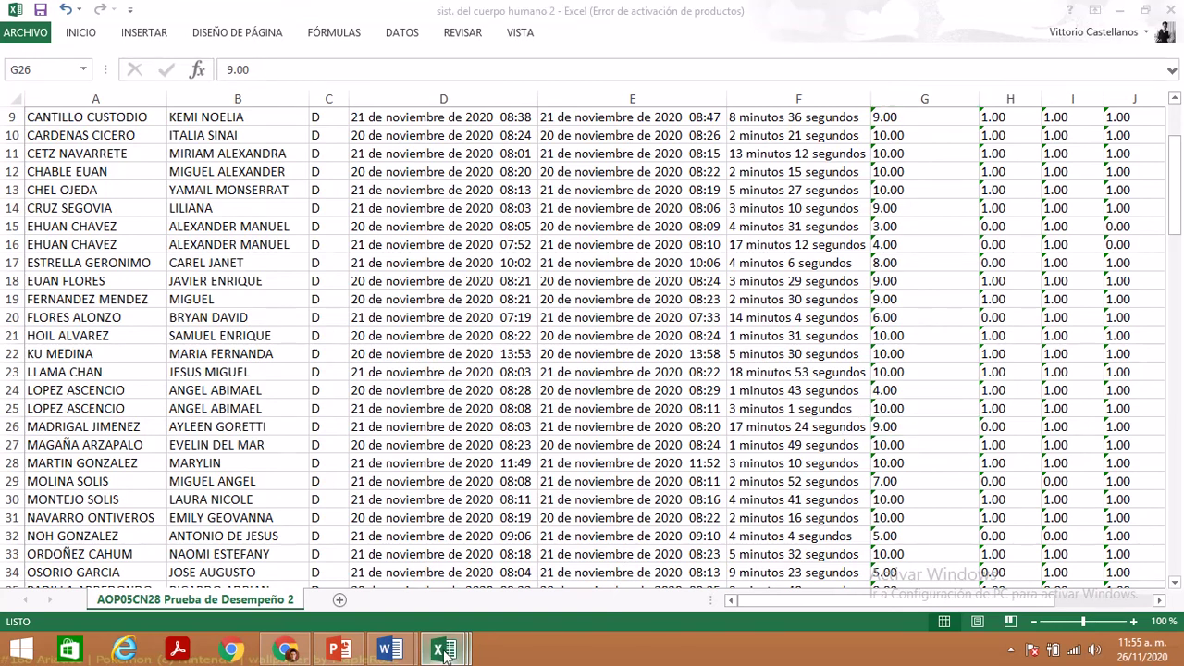
pyautogui.moveTo(443, 650)
pyautogui.click(433, 572)
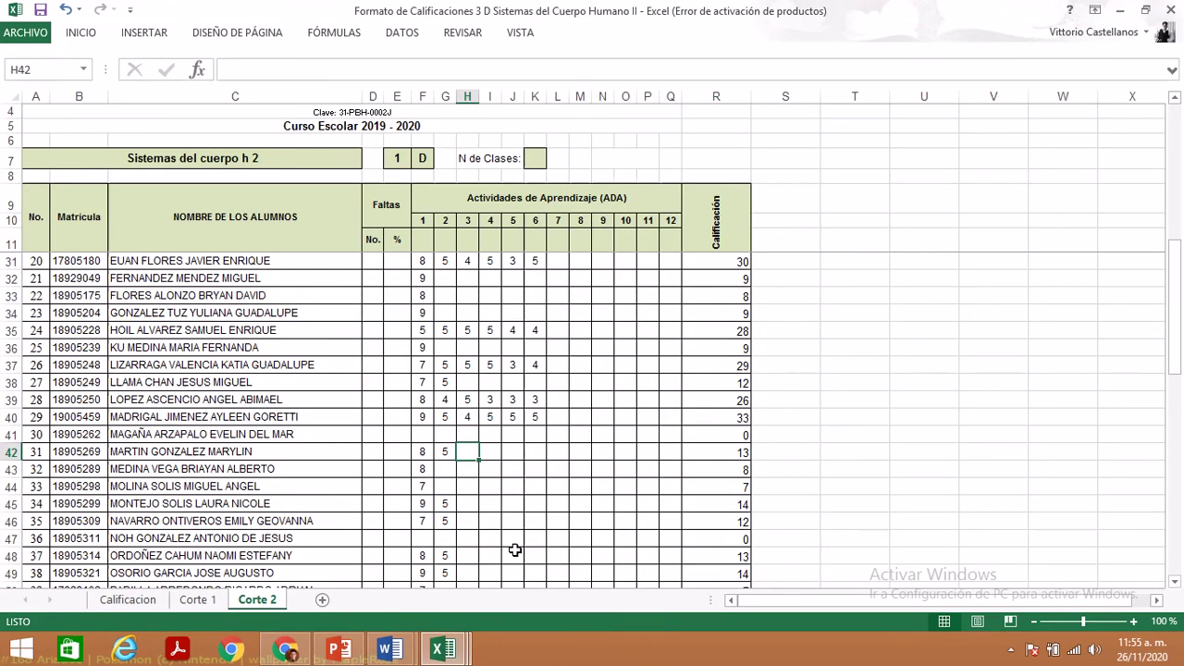
pyautogui.write('5')
pyautogui.press('Tab')
pyautogui.write('5')
pyautogui.press('Tab')
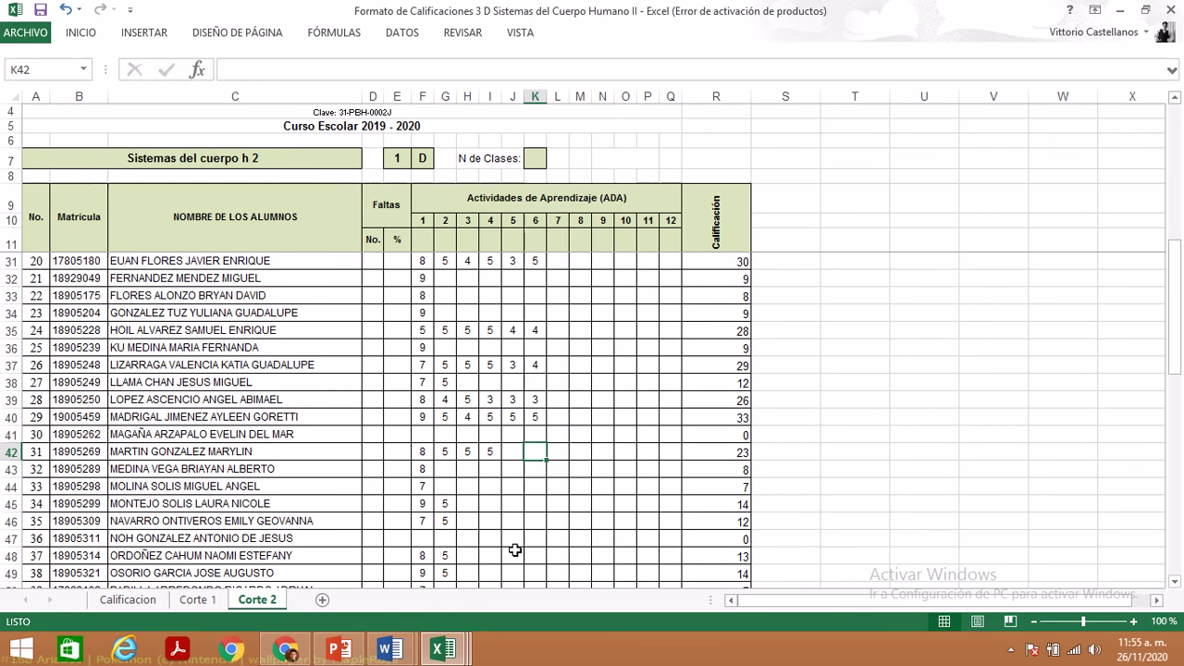
pyautogui.write('4')
pyautogui.press('Tab')
pyautogui.write('4')
pyautogui.press('Down')
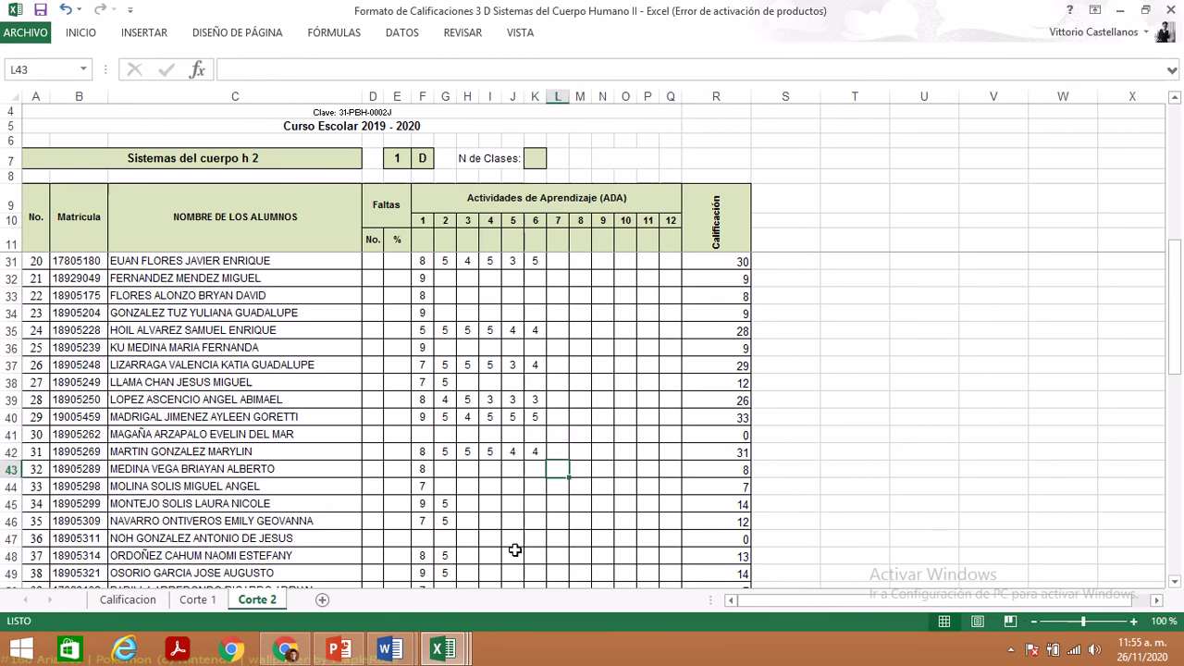
# - Move to student No. 32's activity 2 score in cell G43 and find that student's ADA 5 submission in Classroom
pyautogui.press('Left')
pyautogui.press('Left')
pyautogui.press('Left')
pyautogui.press('Left')
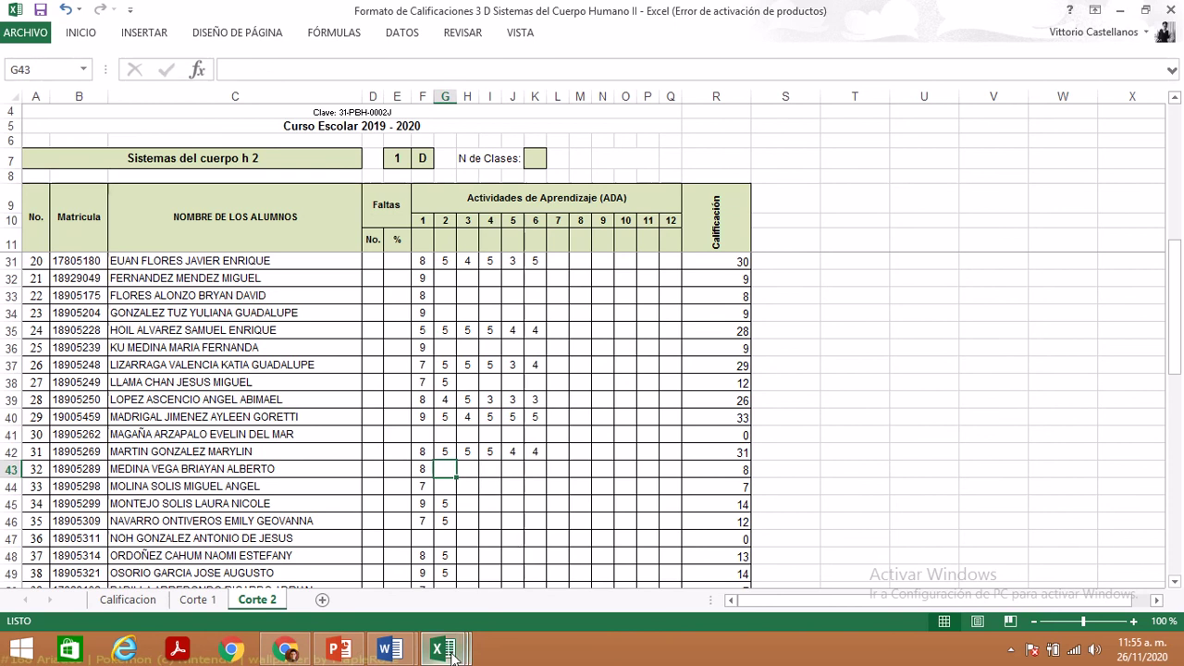
pyautogui.moveTo(443, 650)
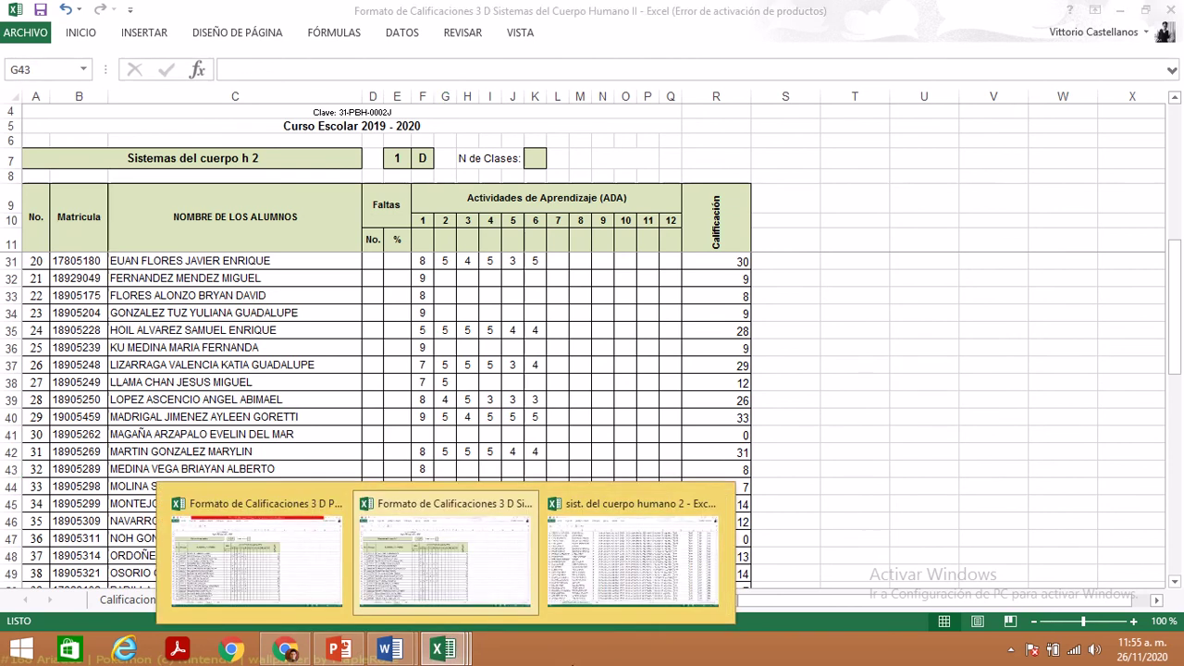
pyautogui.click(298, 653)
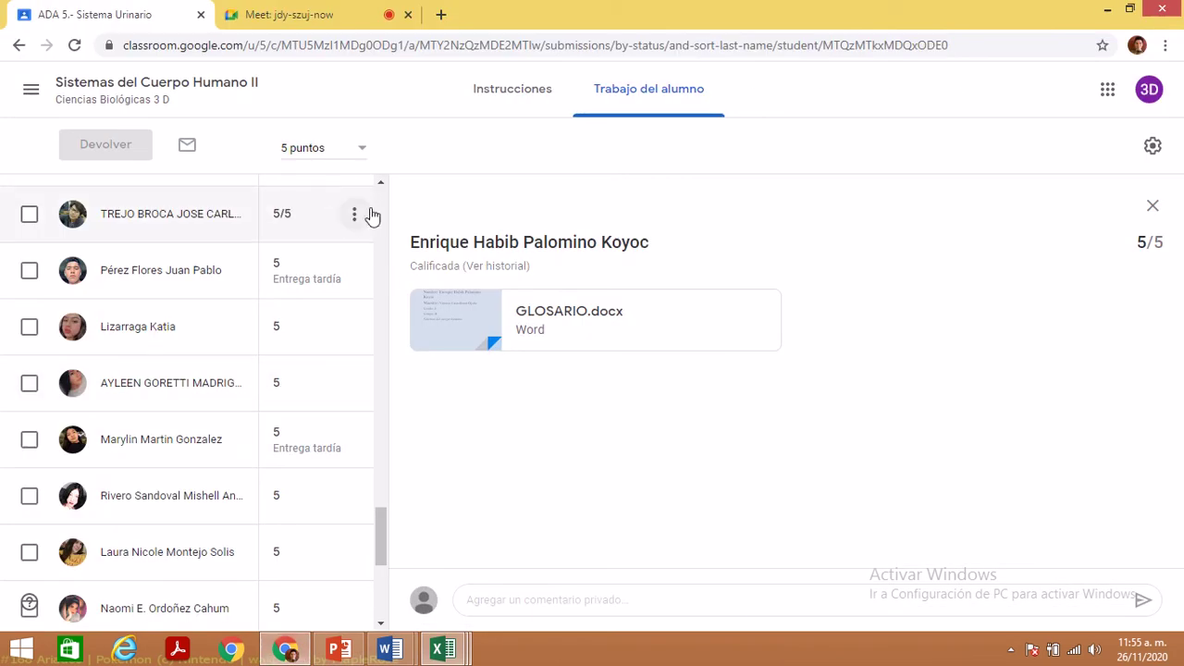
pyautogui.scroll(15, 386, 198)
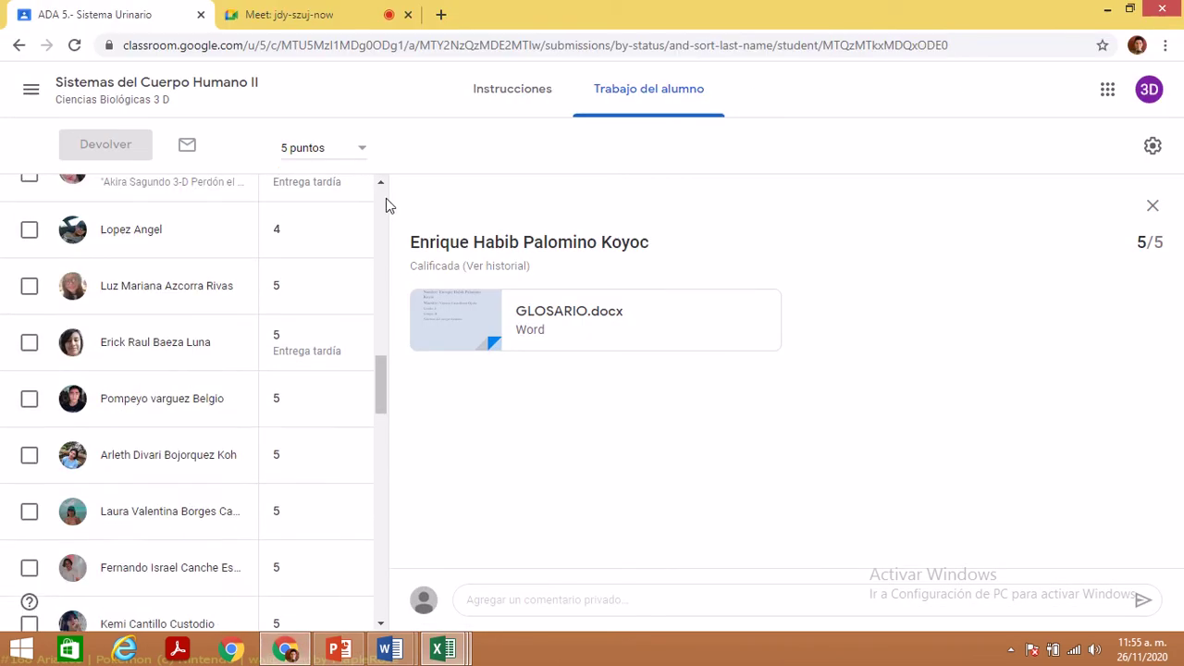
pyautogui.scroll(10, 385, 198)
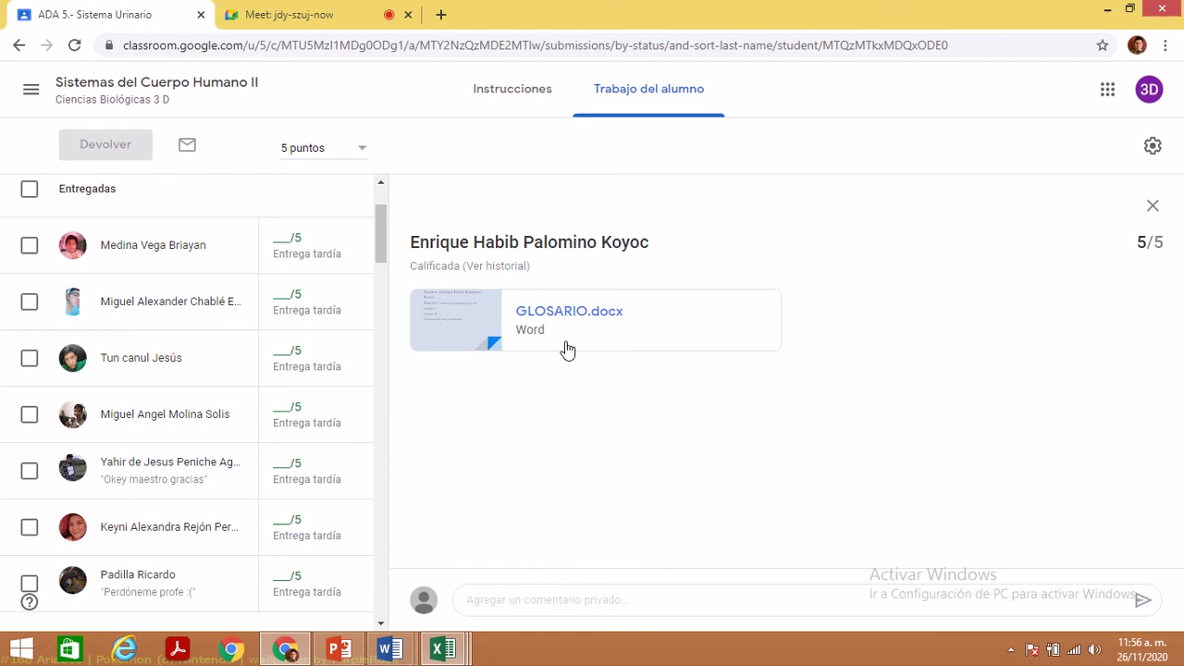
# - Open student No. 32's late ADA 5 glossary PDF, grade it 4 out of 5, return it to the student and close the document
pyautogui.click(152, 245)
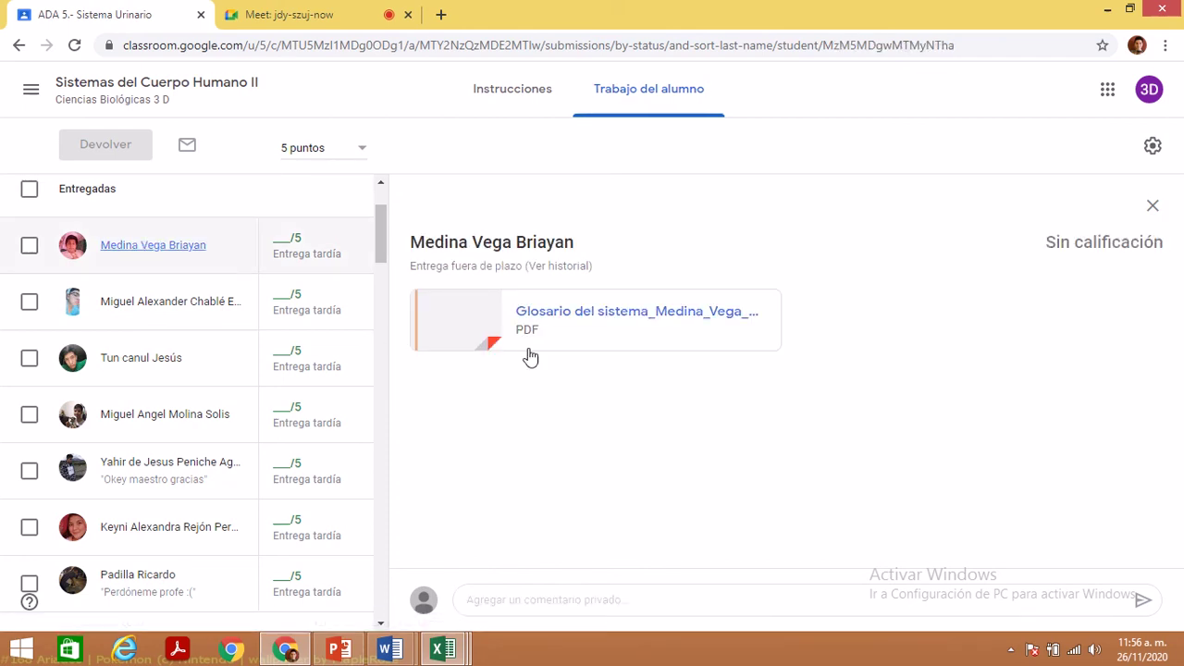
pyautogui.click(494, 343)
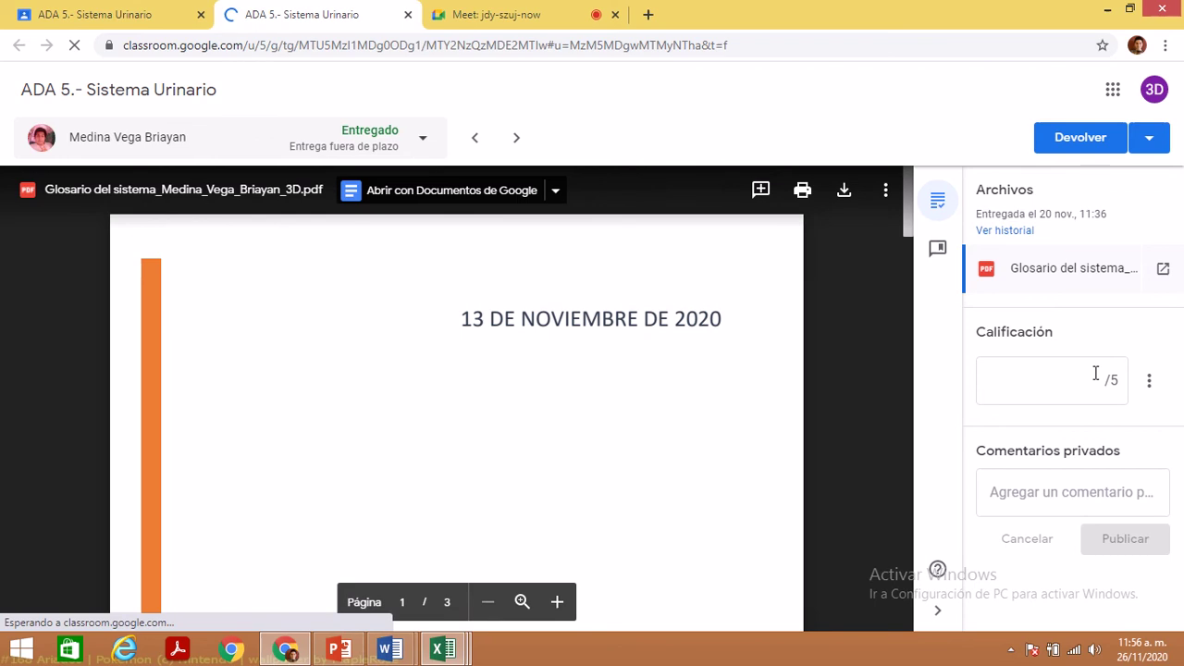
pyautogui.click(1093, 377)
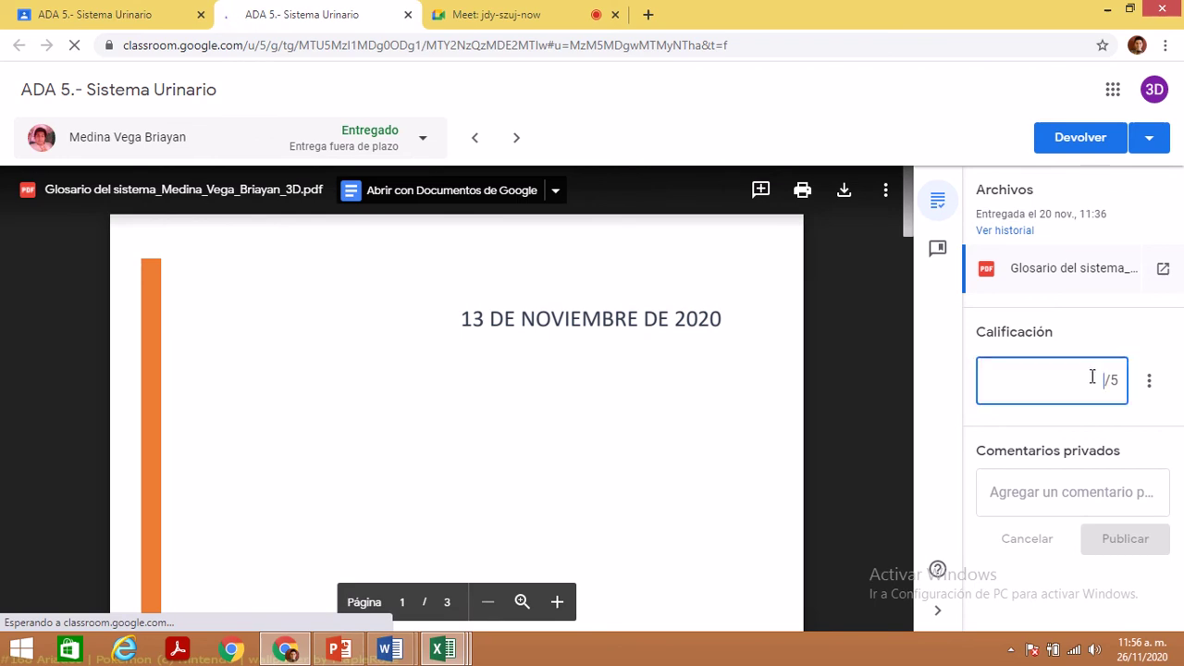
pyautogui.click(1070, 138)
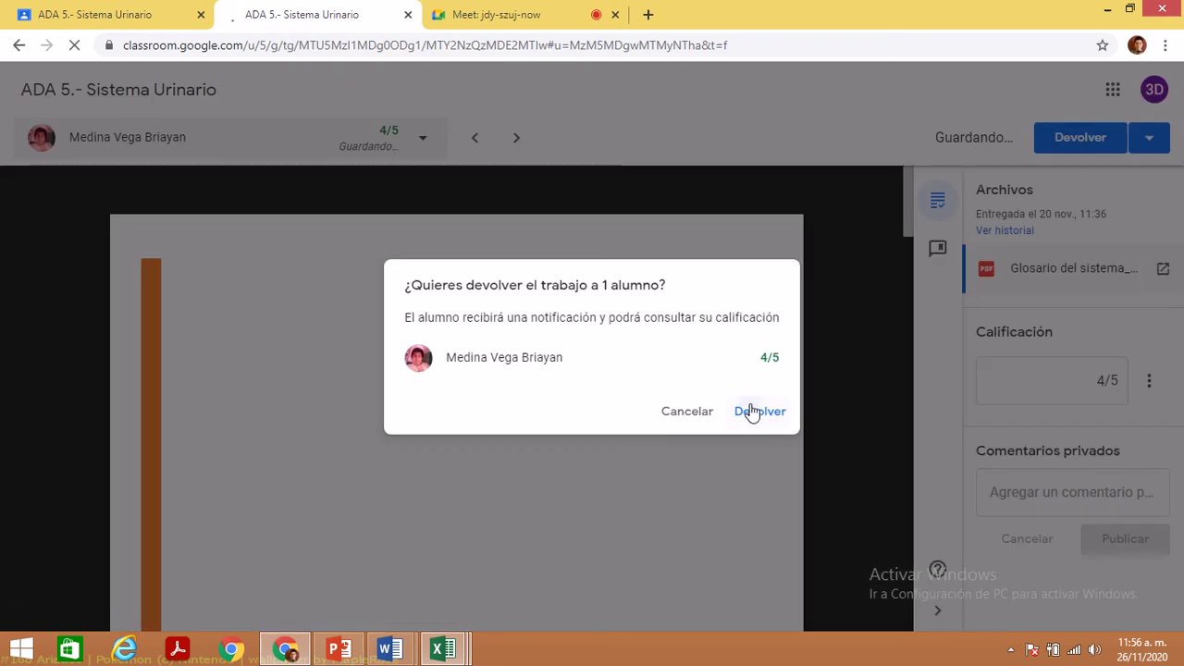
pyautogui.click(755, 411)
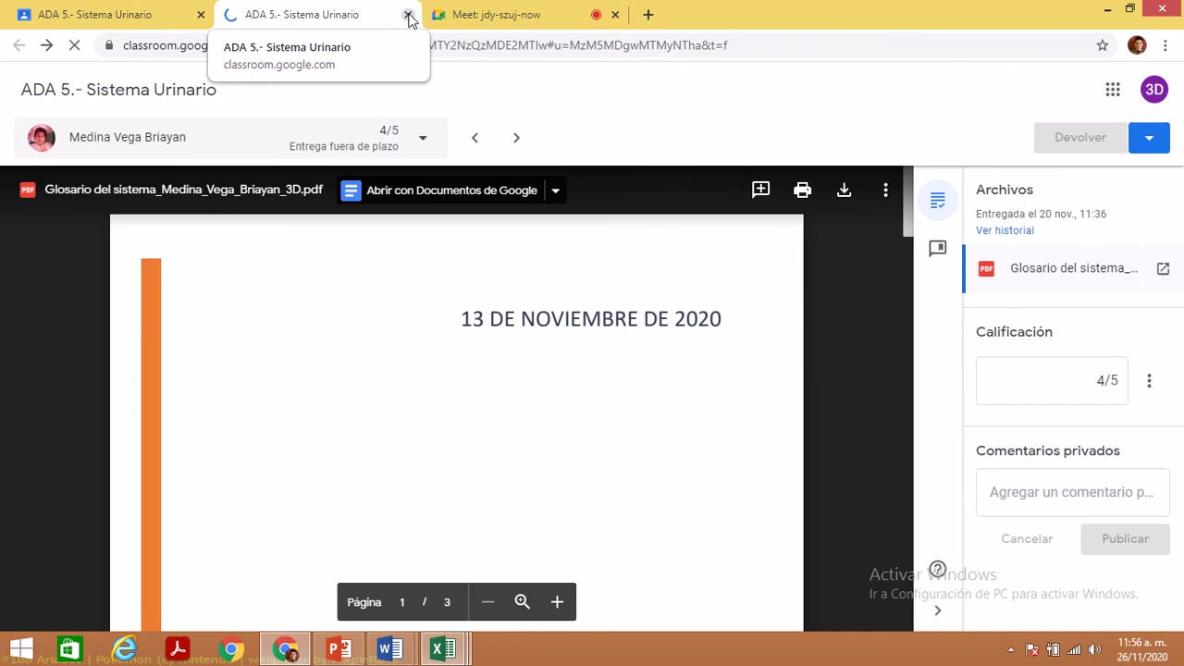
pyautogui.click(408, 15)
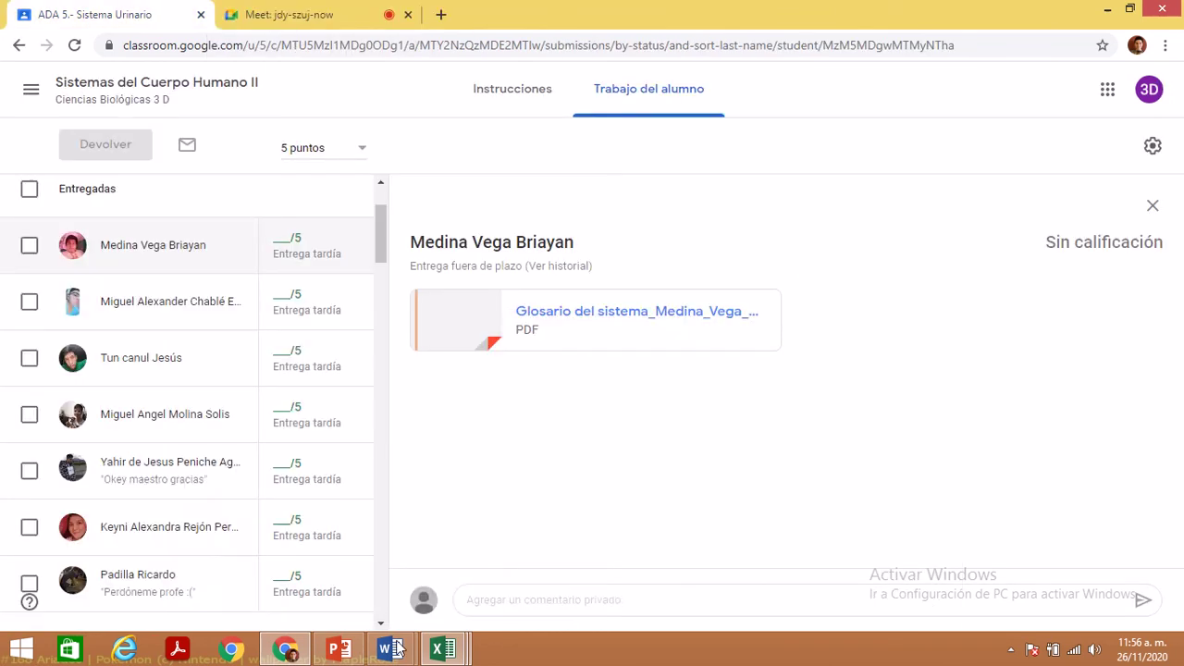
# - Check student No. 32 in the sist. del cuerpo humano 2 workbook and the 3 D Promoción gradebook, ending in the Sistemas del Cuerpo Humano II gradebook
pyautogui.moveTo(442, 647)
pyautogui.click(601, 603)
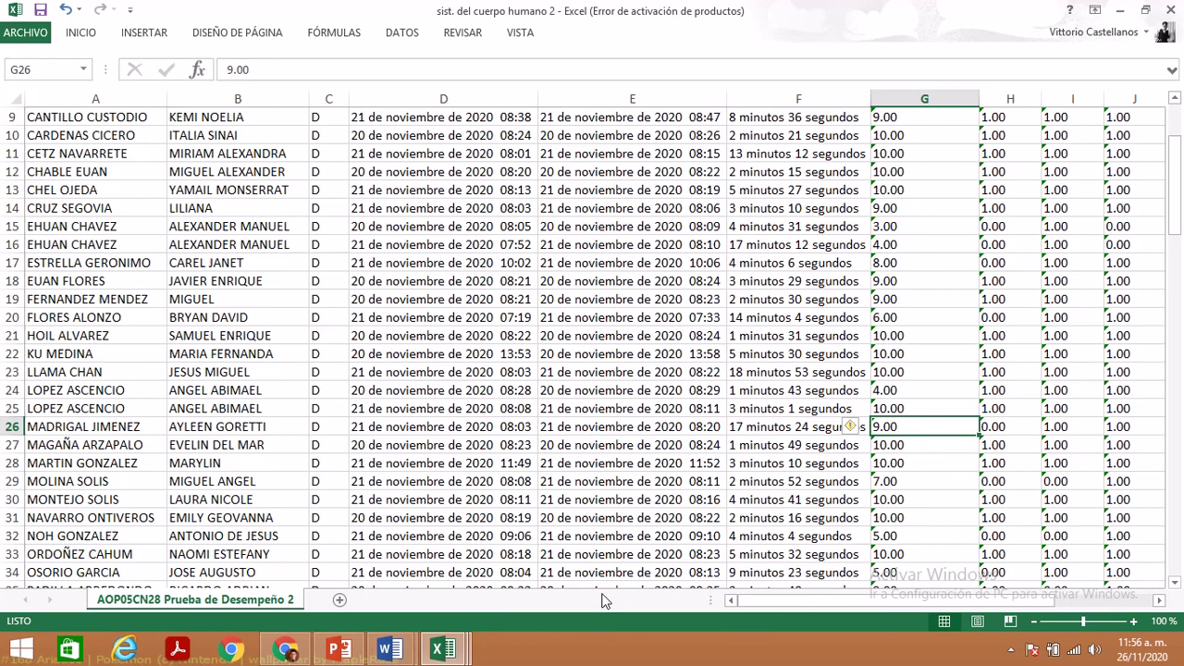
pyautogui.click(462, 653)
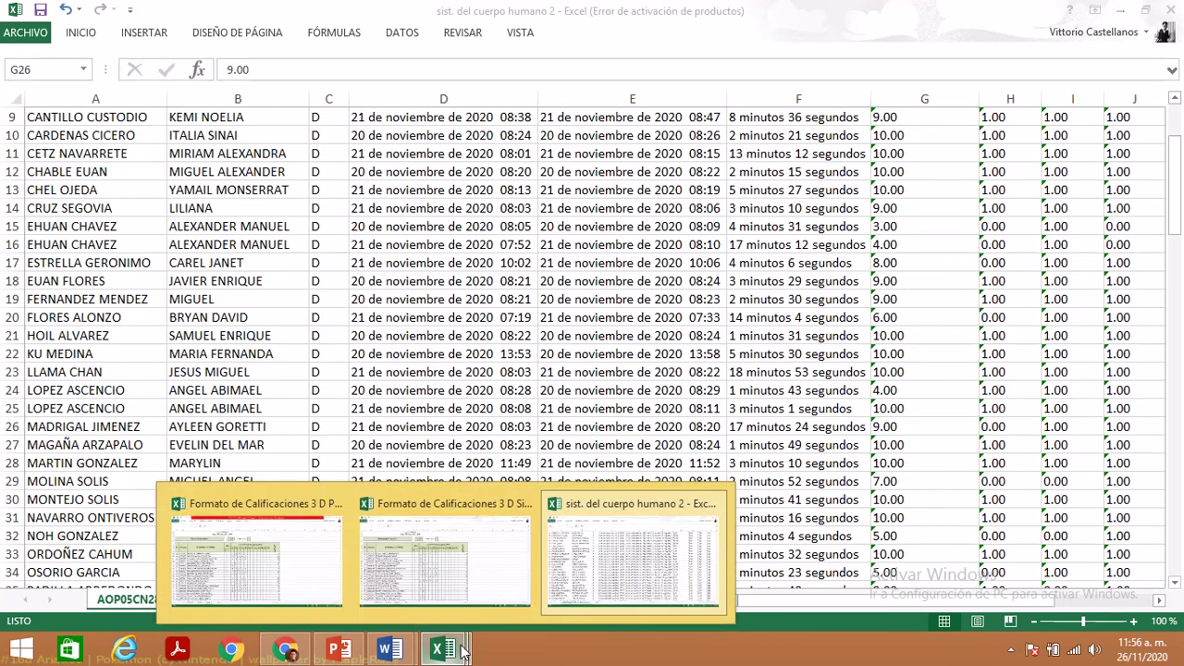
pyautogui.click(315, 529)
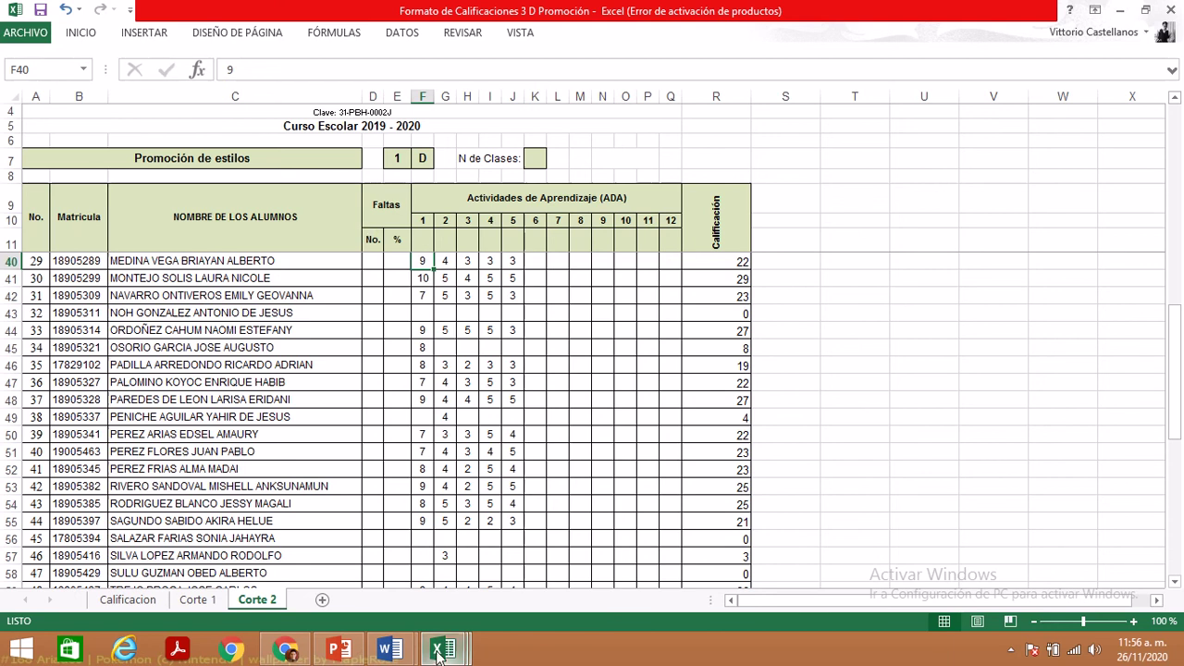
pyautogui.moveTo(444, 649)
pyautogui.click(479, 604)
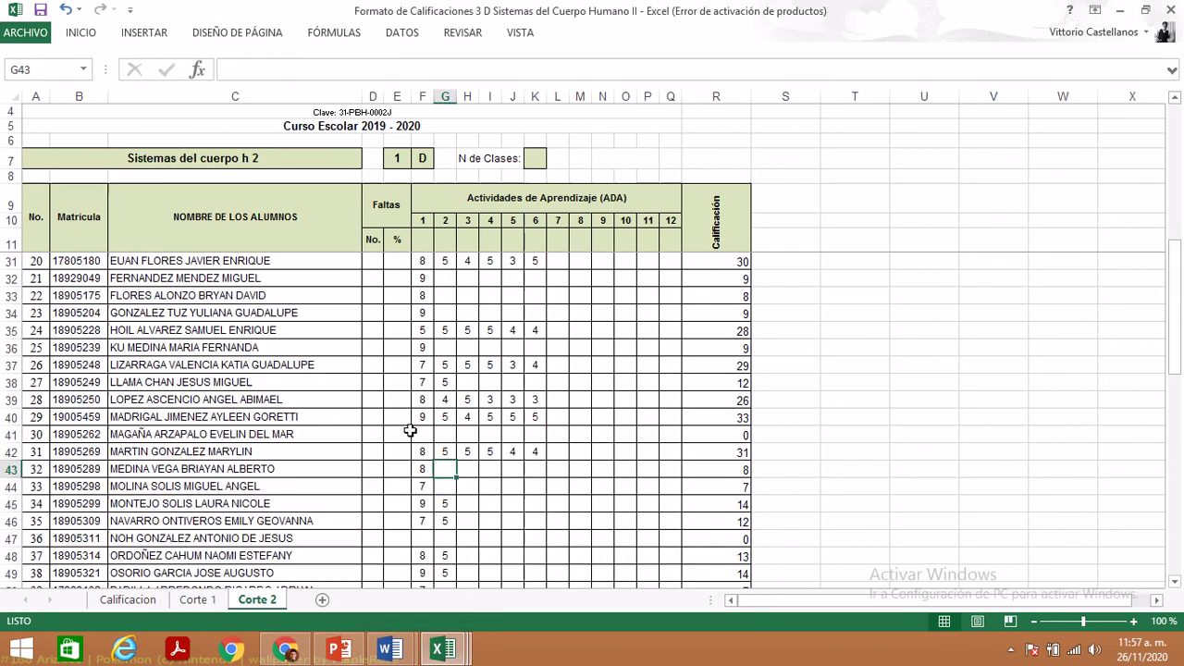
# - Enter the scores 4, 3, 3, 3 and 3 for activities 2 to 6 of student No. 32 in row 43
pyautogui.click(445, 470)
pyautogui.write('4')
pyautogui.press('Tab')
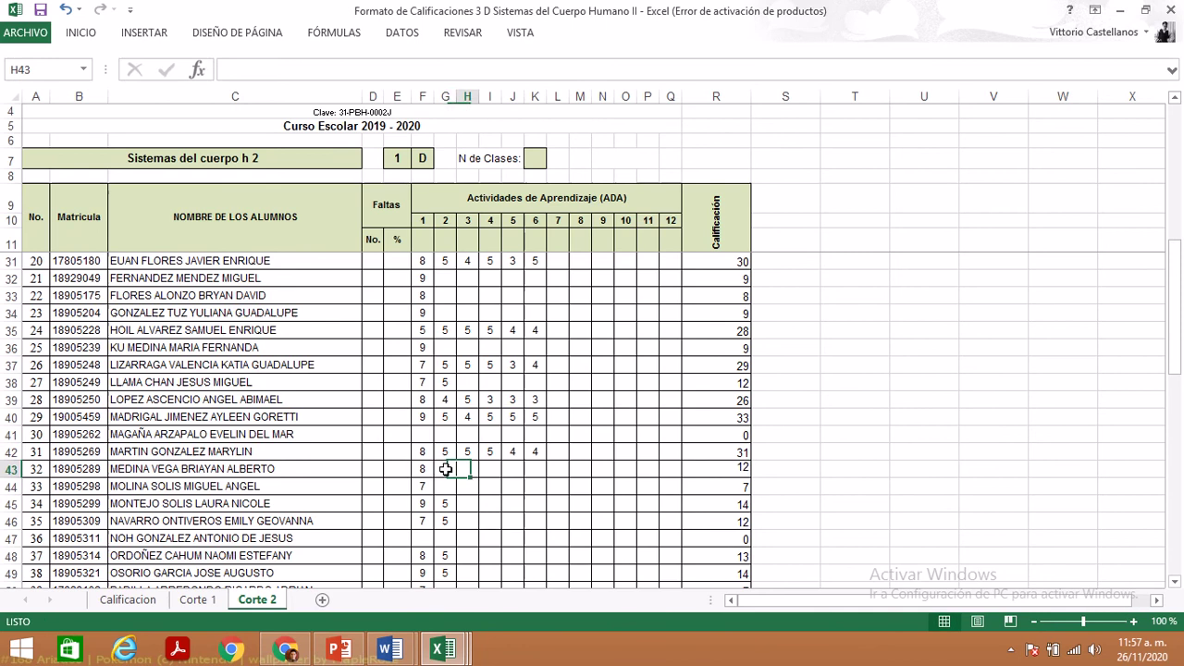
pyautogui.write('3')
pyautogui.press('Tab')
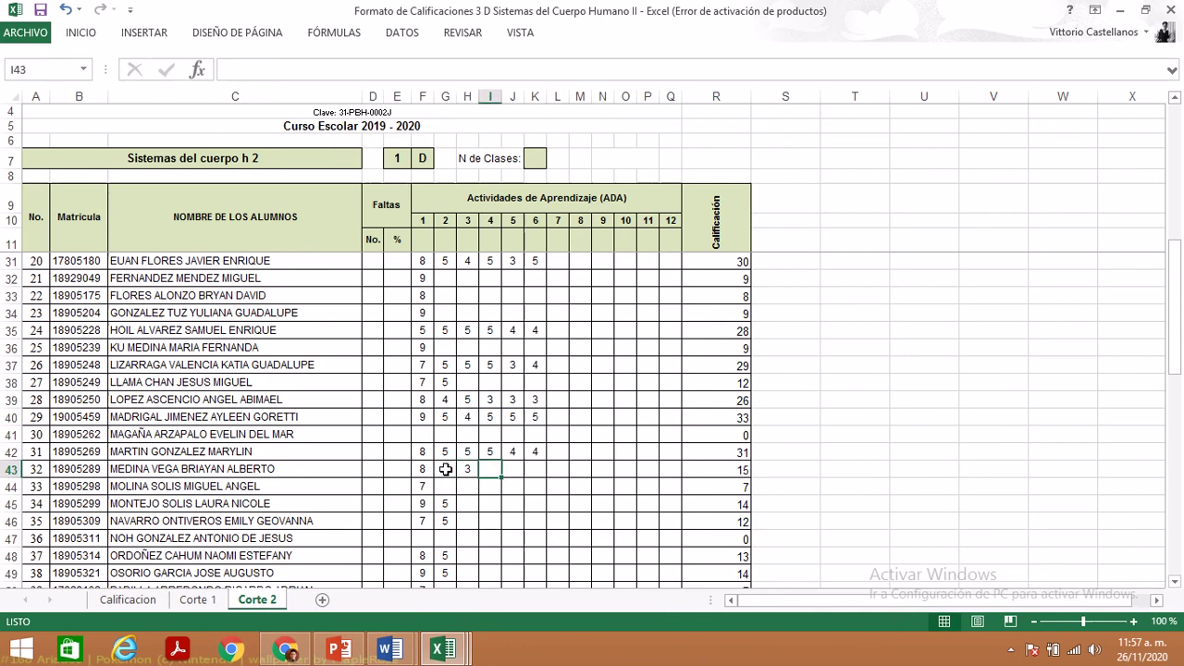
pyautogui.write('3')
pyautogui.press('Tab')
pyautogui.write('3')
pyautogui.press('Tab')
pyautogui.write('3')
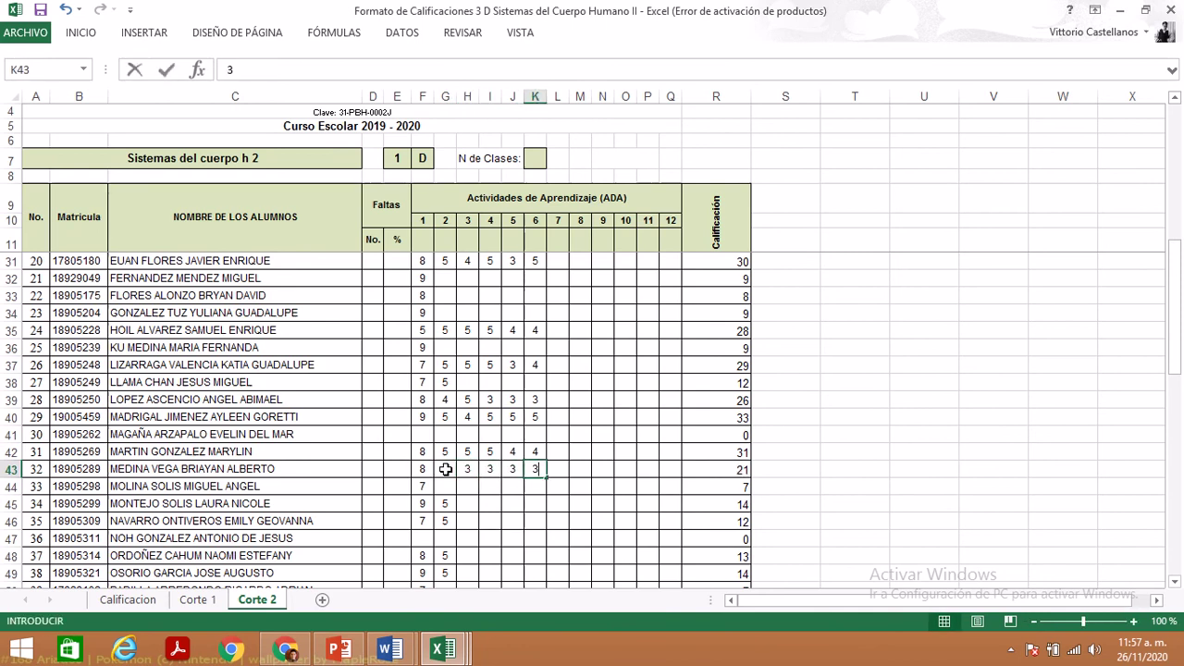
pyautogui.press('Return')
# - Change student No. 32's activity 5 score in cell J43 to 4 and move to student No. 33's activity 2 score in cell G44
pyautogui.press('Left')
pyautogui.press('Up')
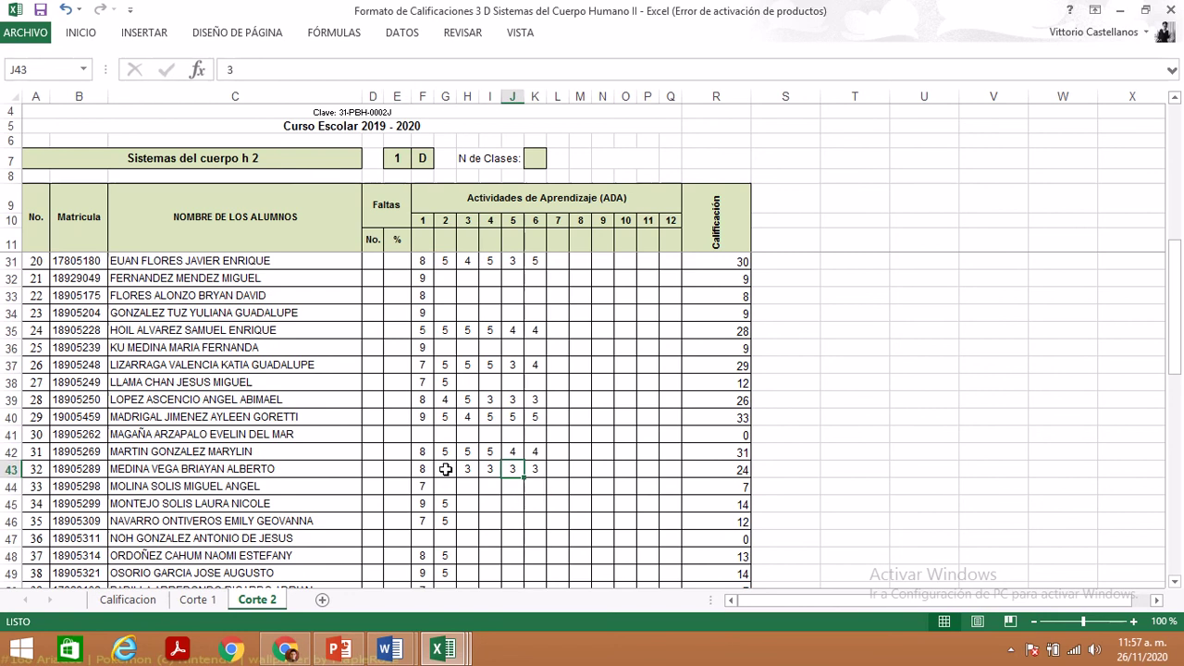
pyautogui.write('4')
pyautogui.press('Return')
pyautogui.press('Left')
pyautogui.press('Left')
pyautogui.press('Left')
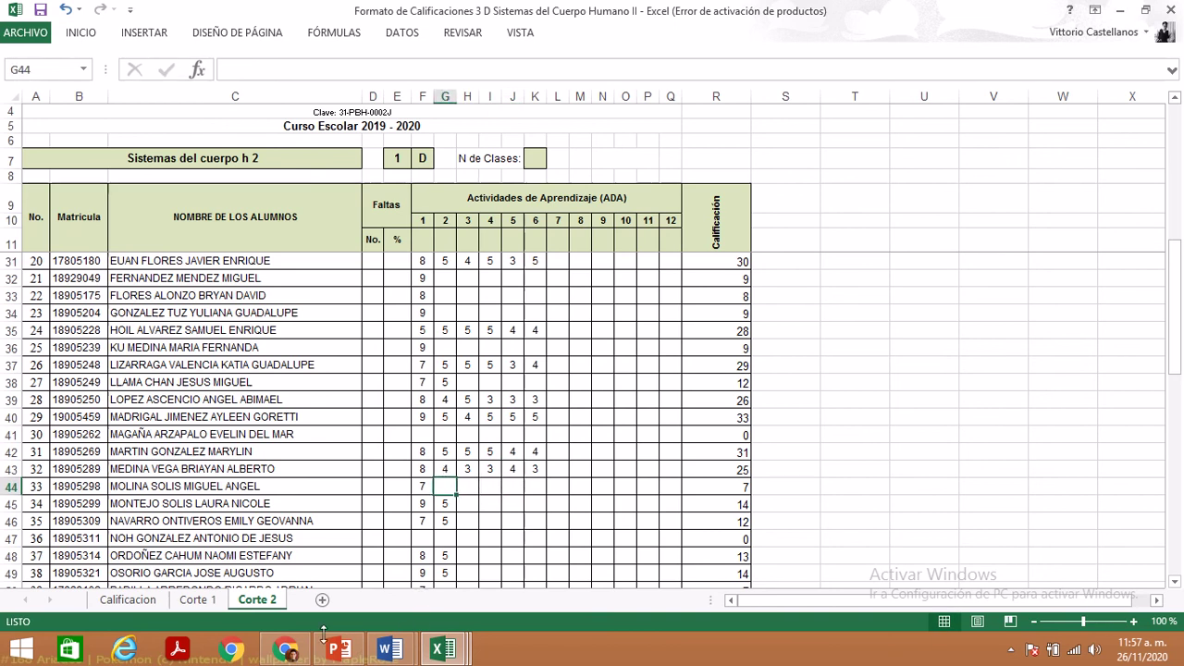
# - Switch to the Google Meet call, admit the participant waiting to join and check the meeting chat
pyautogui.click(285, 649)
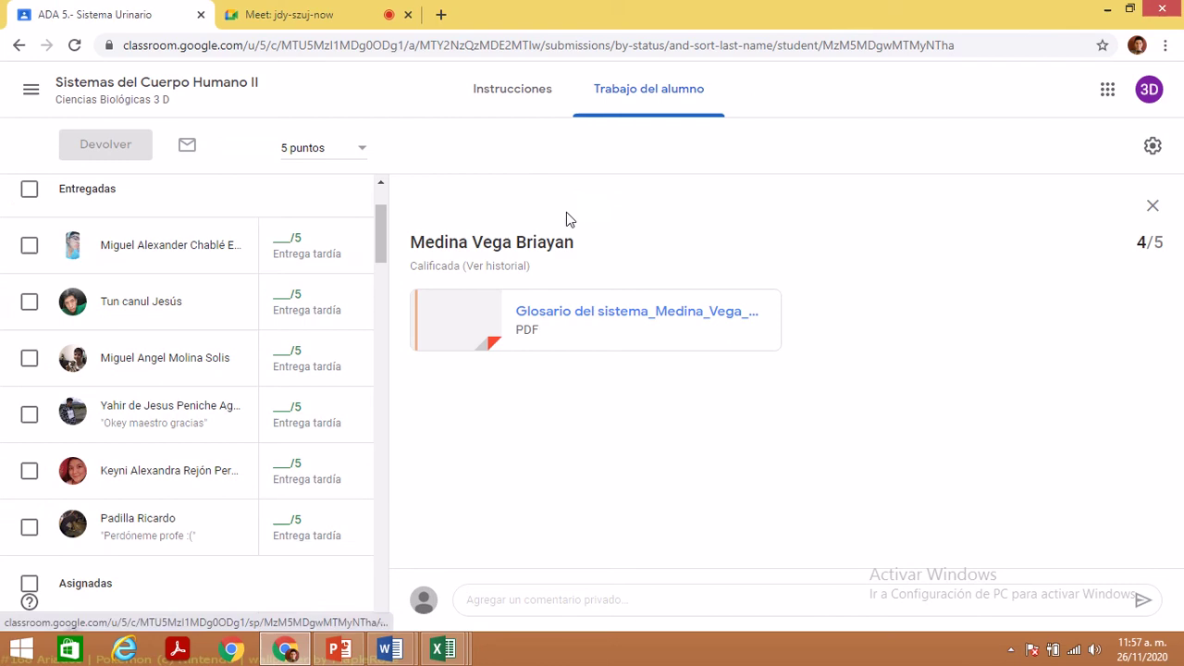
pyautogui.click(305, 12)
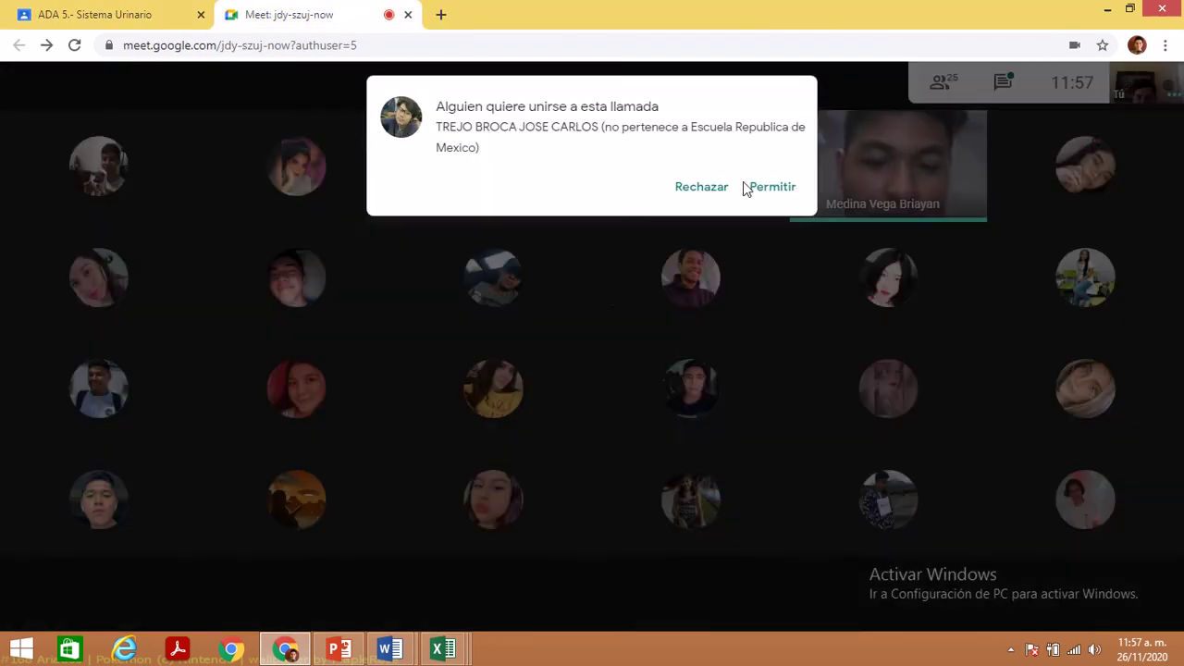
pyautogui.click(773, 187)
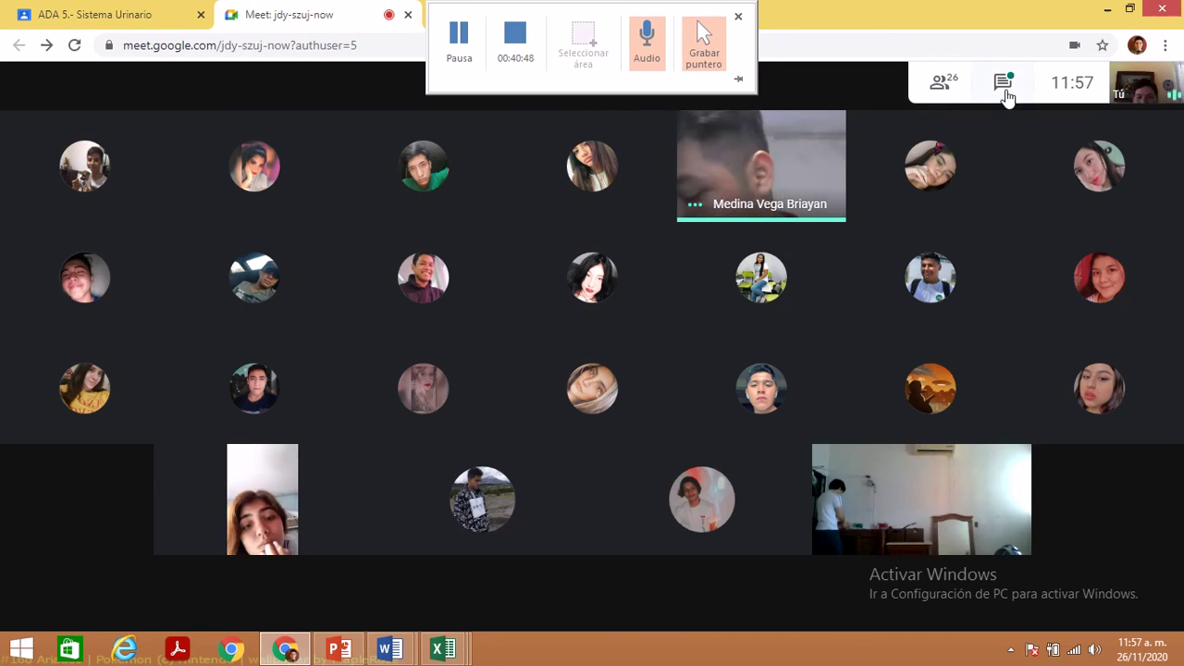
pyautogui.click(1005, 85)
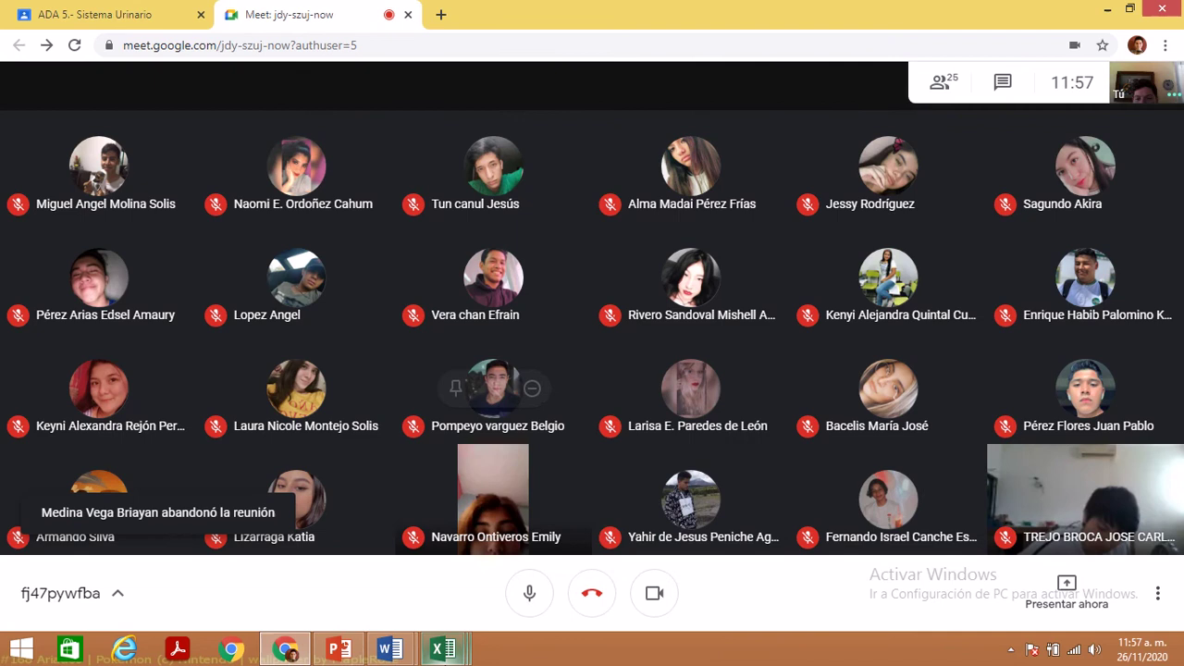
# - Check student No. 33's row in the Sistemas del Cuerpo Humano II gradebook and return to the Meet call
pyautogui.moveTo(444, 650)
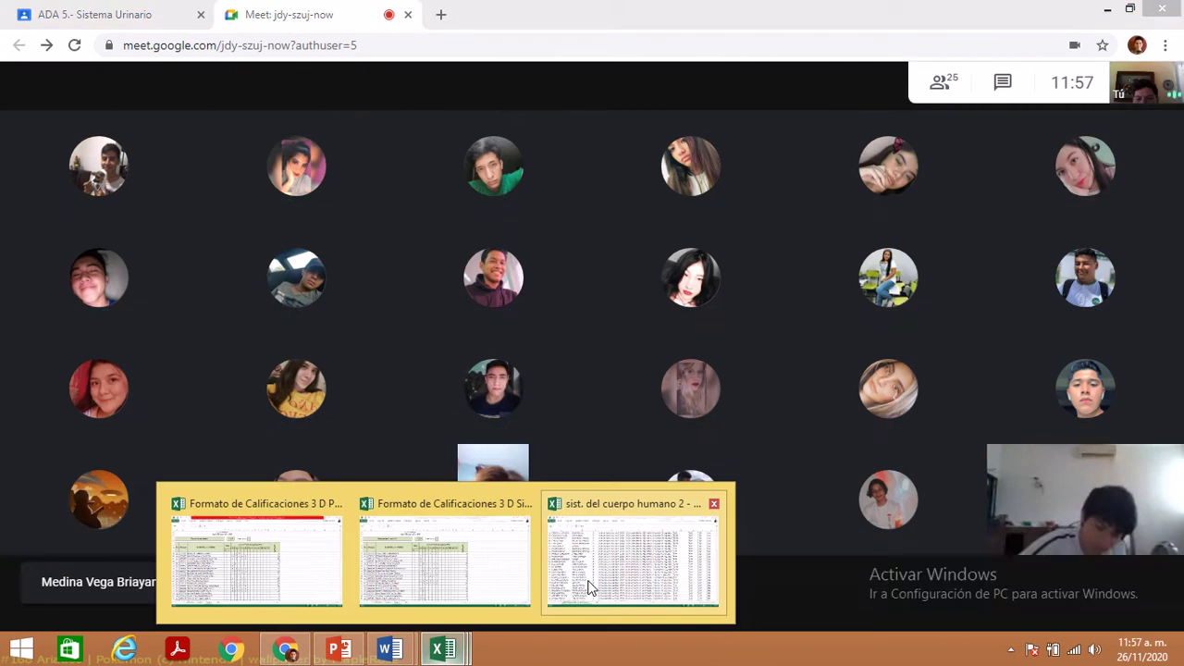
pyautogui.moveTo(592, 586)
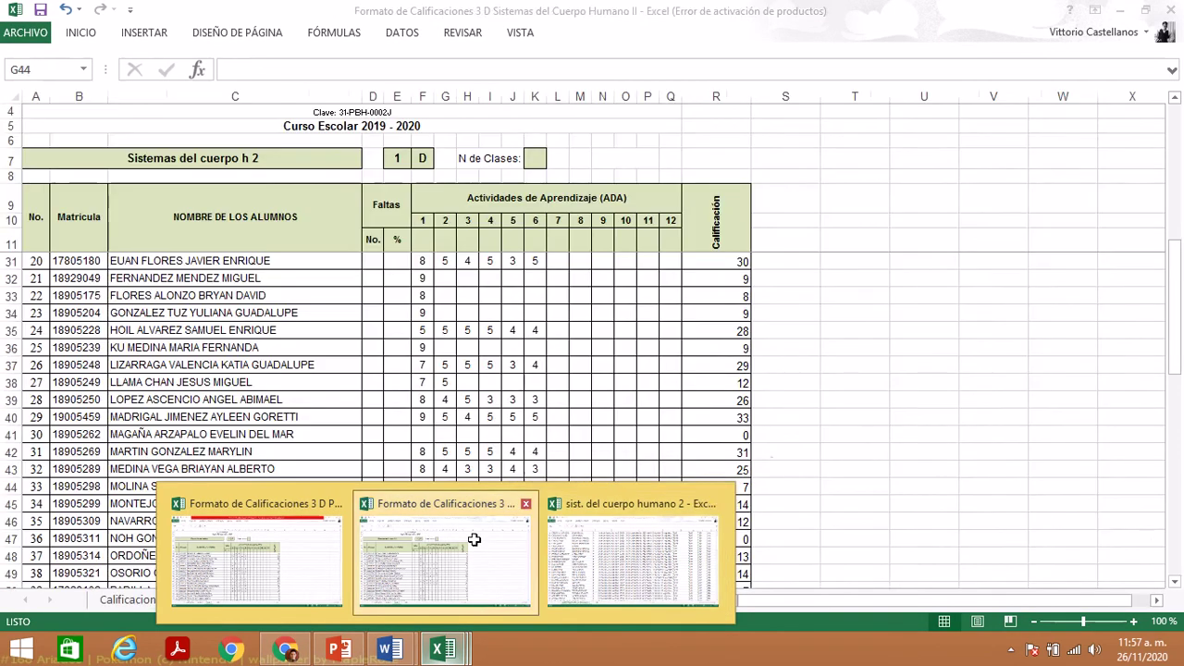
pyautogui.click(475, 538)
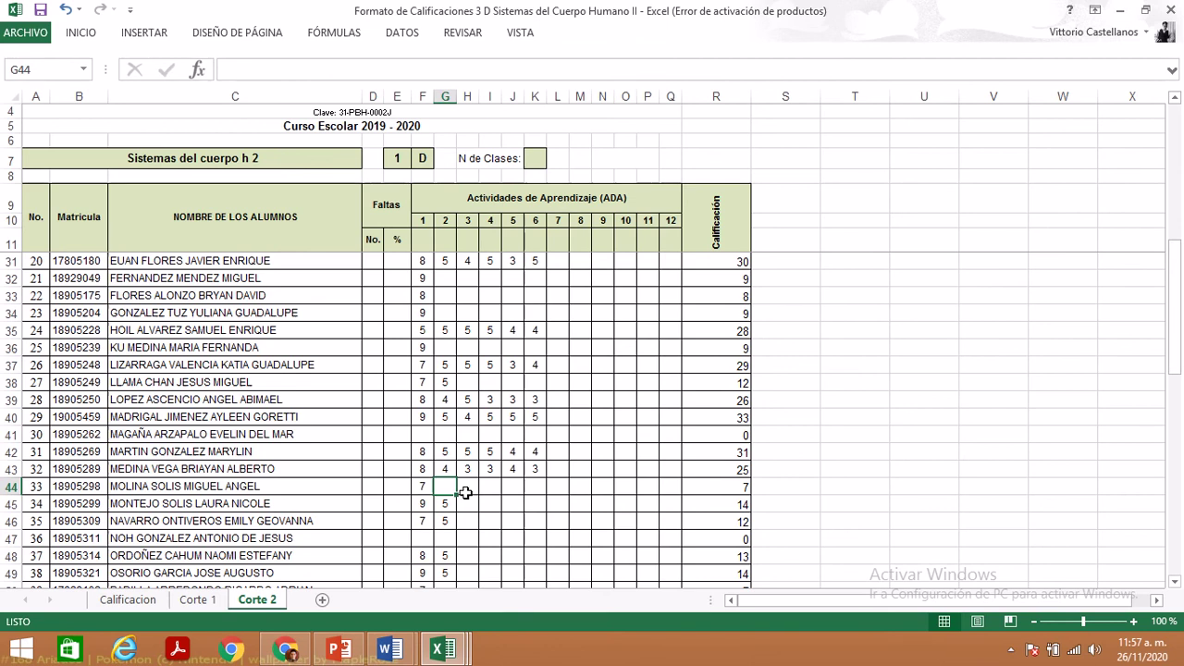
pyautogui.click(295, 653)
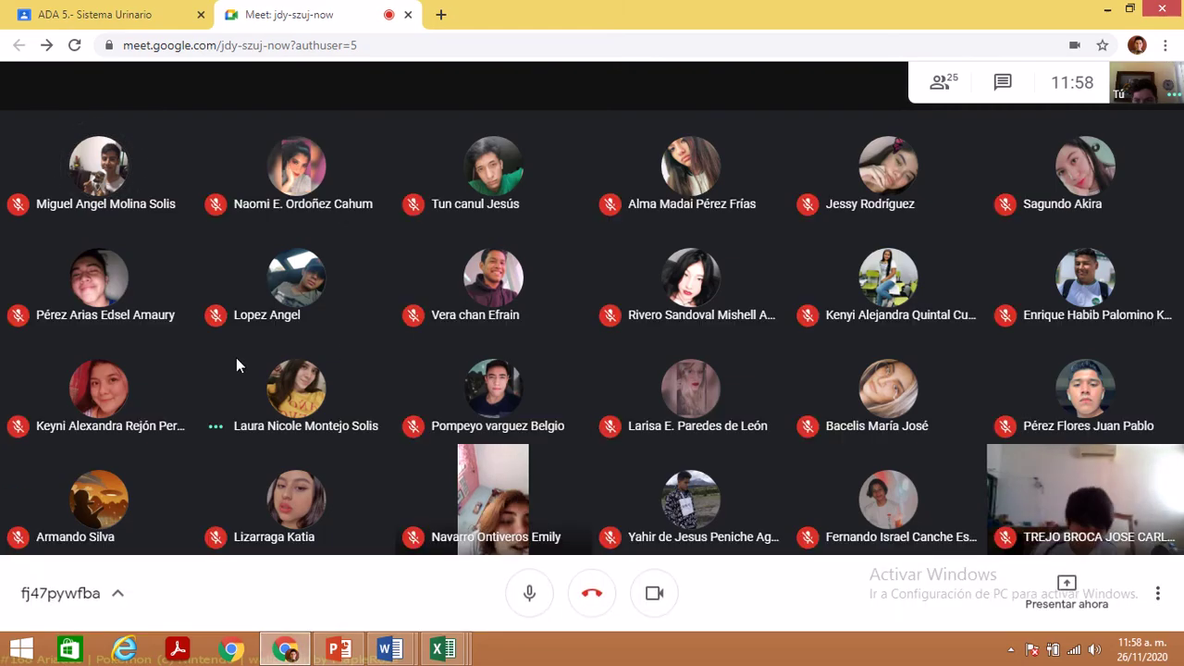
pyautogui.moveTo(389, 651)
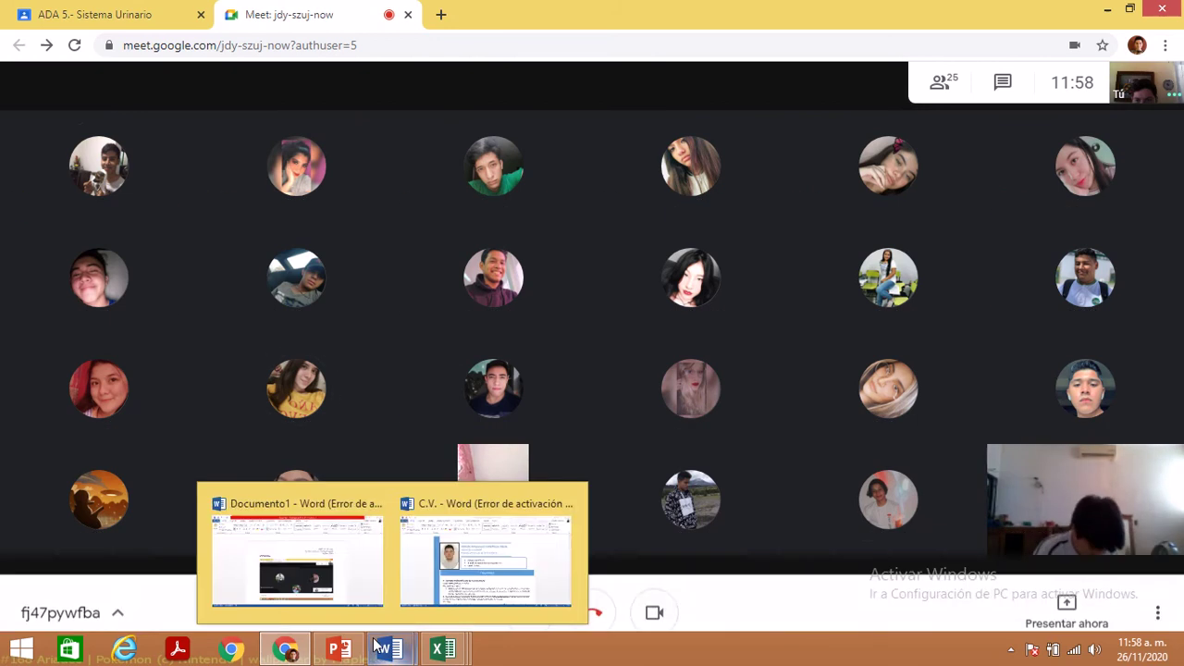
pyautogui.moveTo(440, 654)
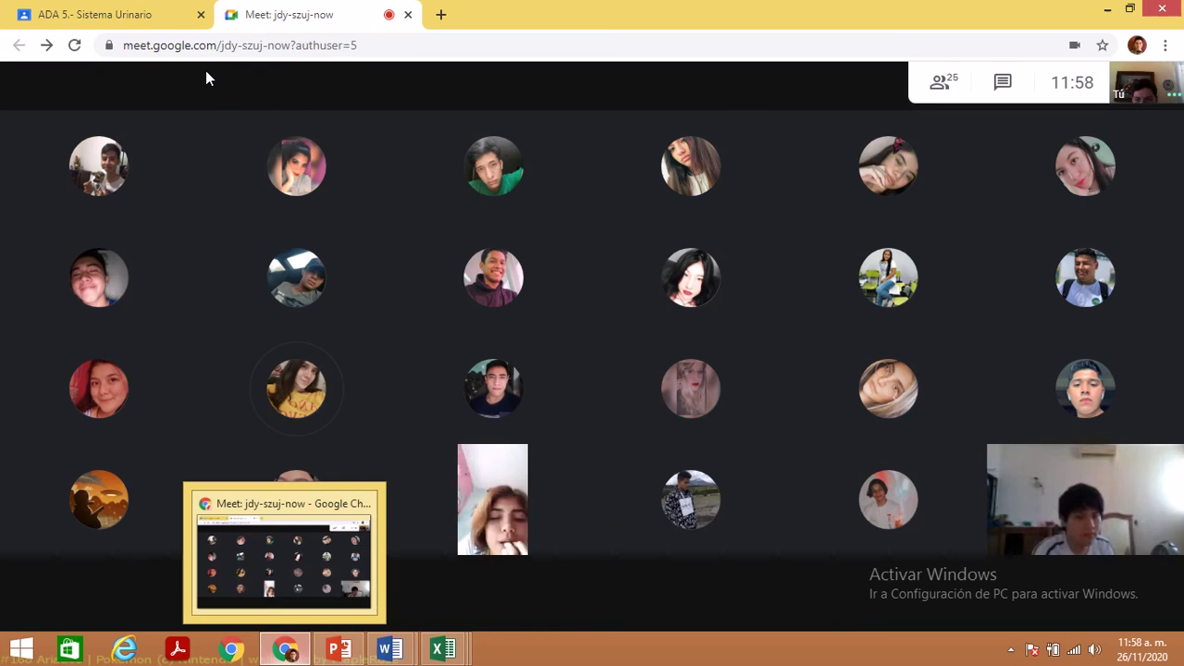
# - Open student No. 33's late ADA 5 Word glossary in Classroom, grade it 4 out of 5, return it to the student and close the document
pyautogui.click(150, 13)
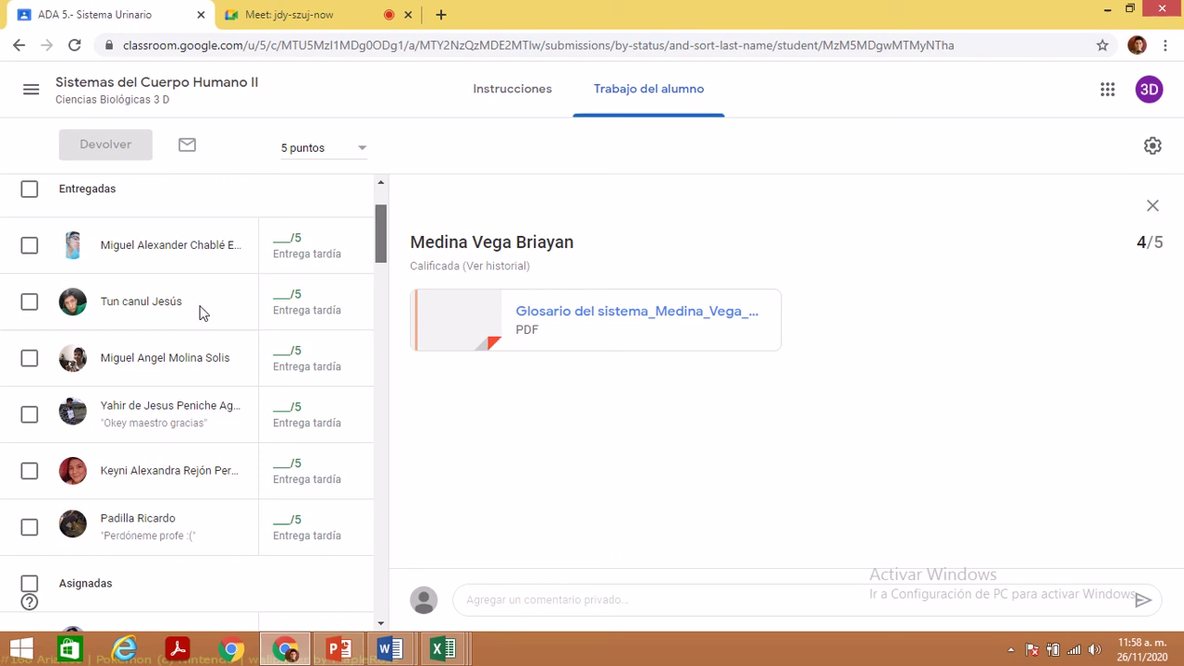
pyautogui.scroll(2, 314, 269)
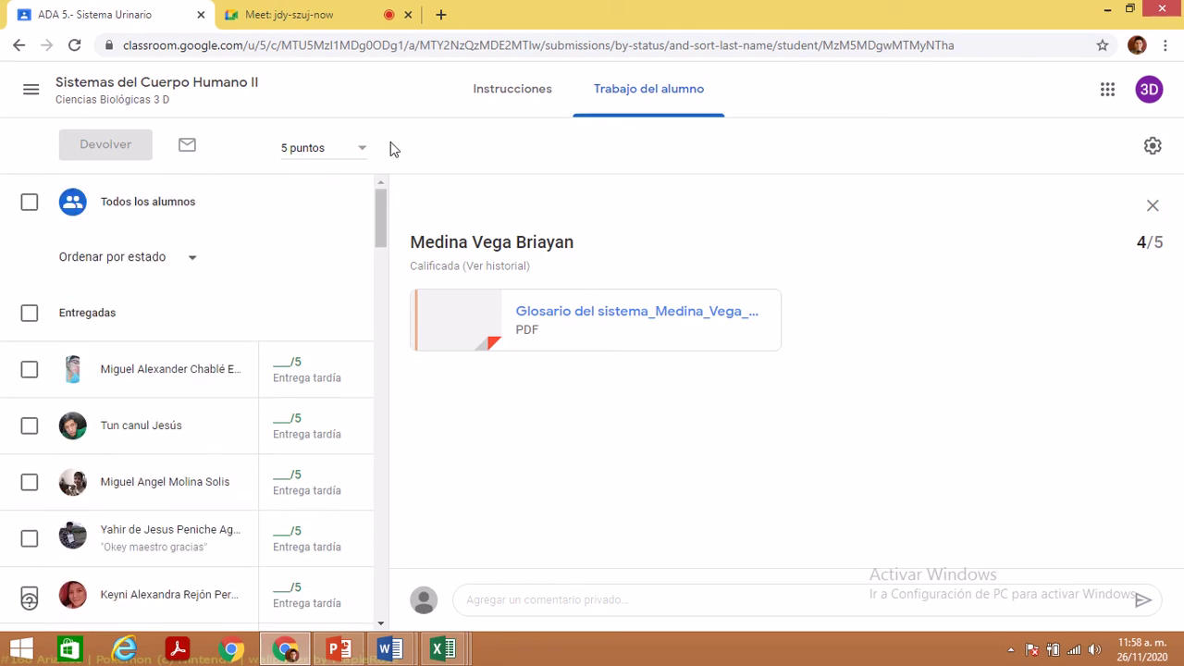
pyautogui.click(153, 482)
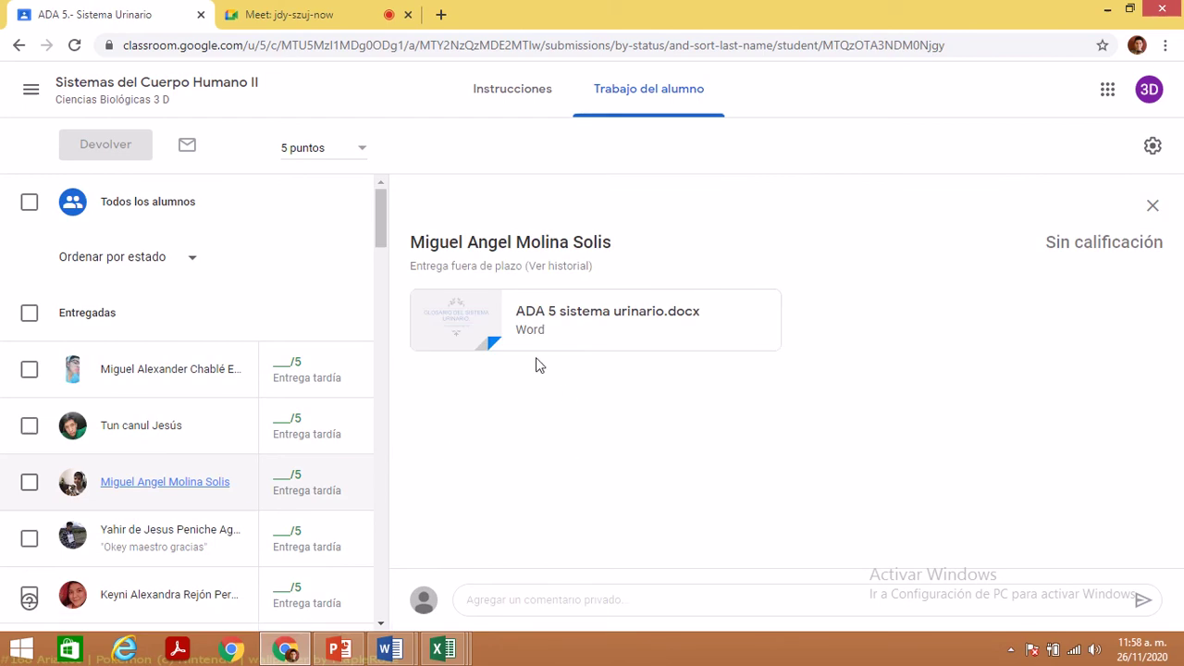
pyautogui.click(494, 337)
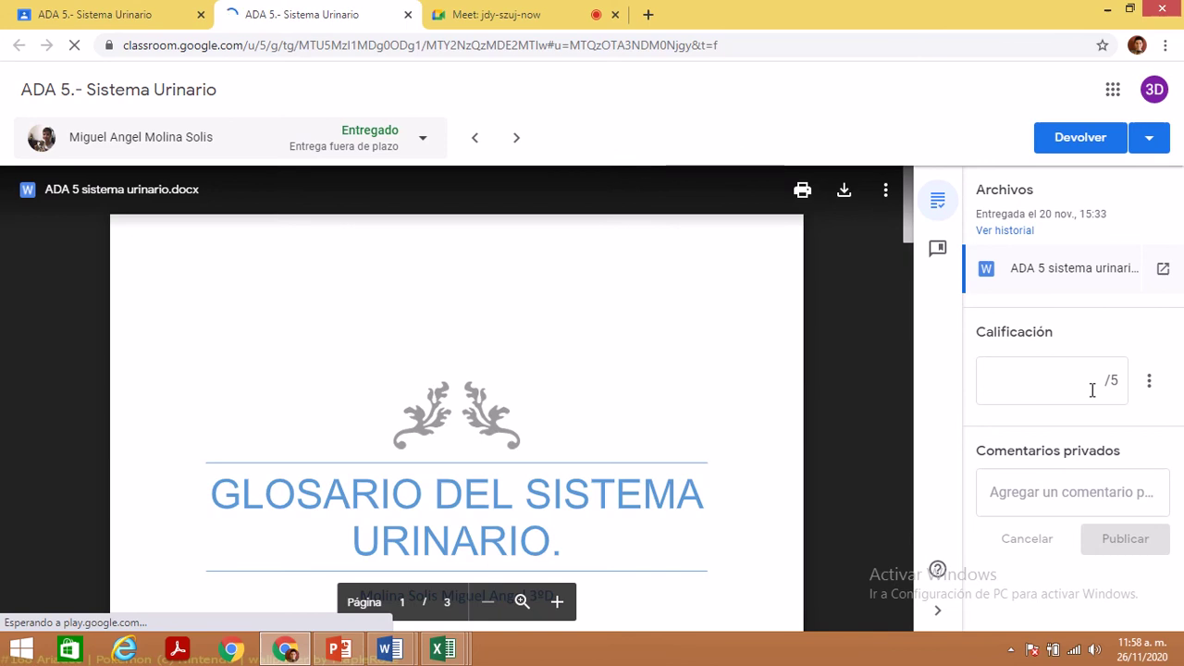
pyautogui.click(1092, 389)
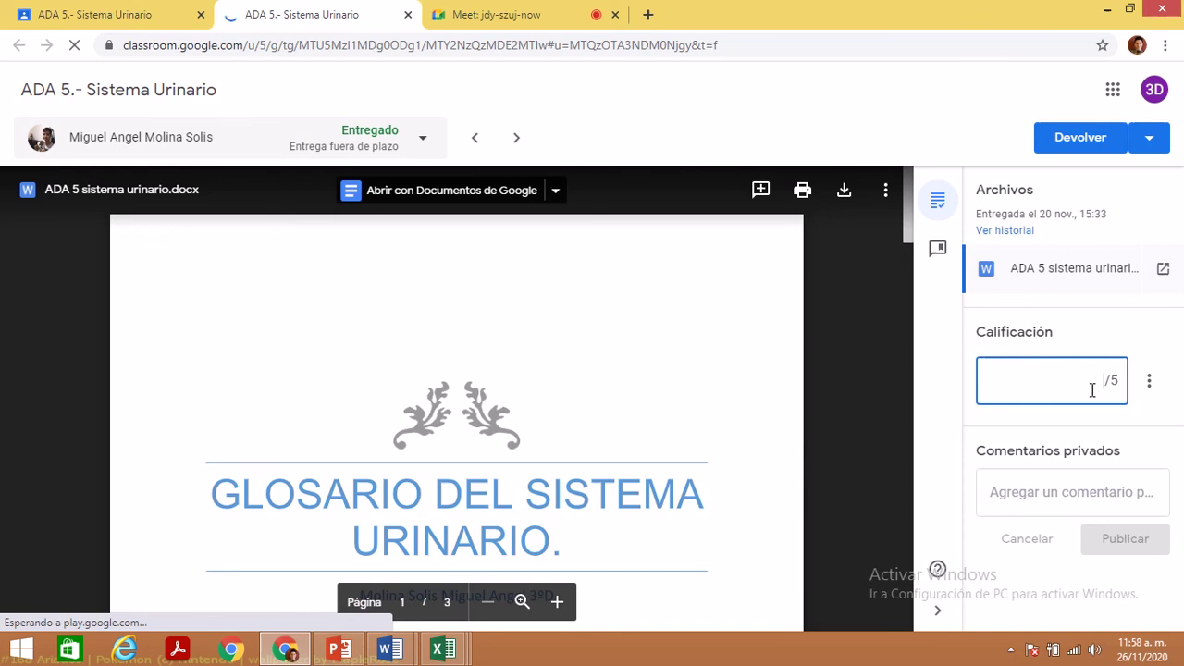
pyautogui.write('4')
pyautogui.click(1081, 137)
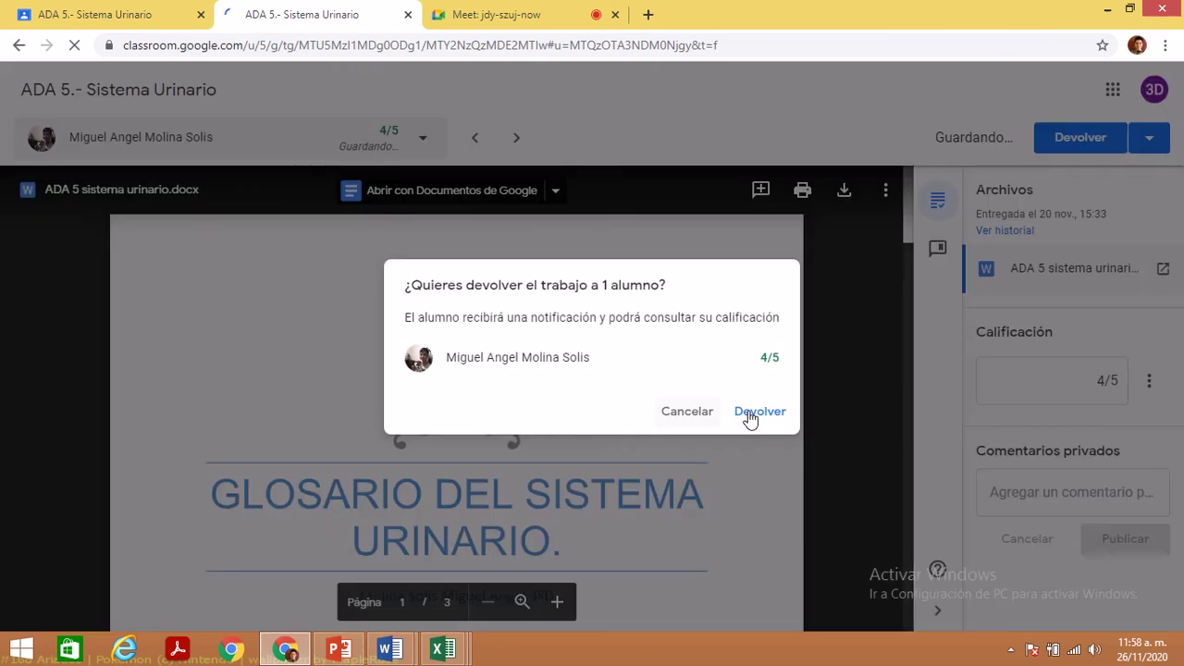
pyautogui.click(749, 415)
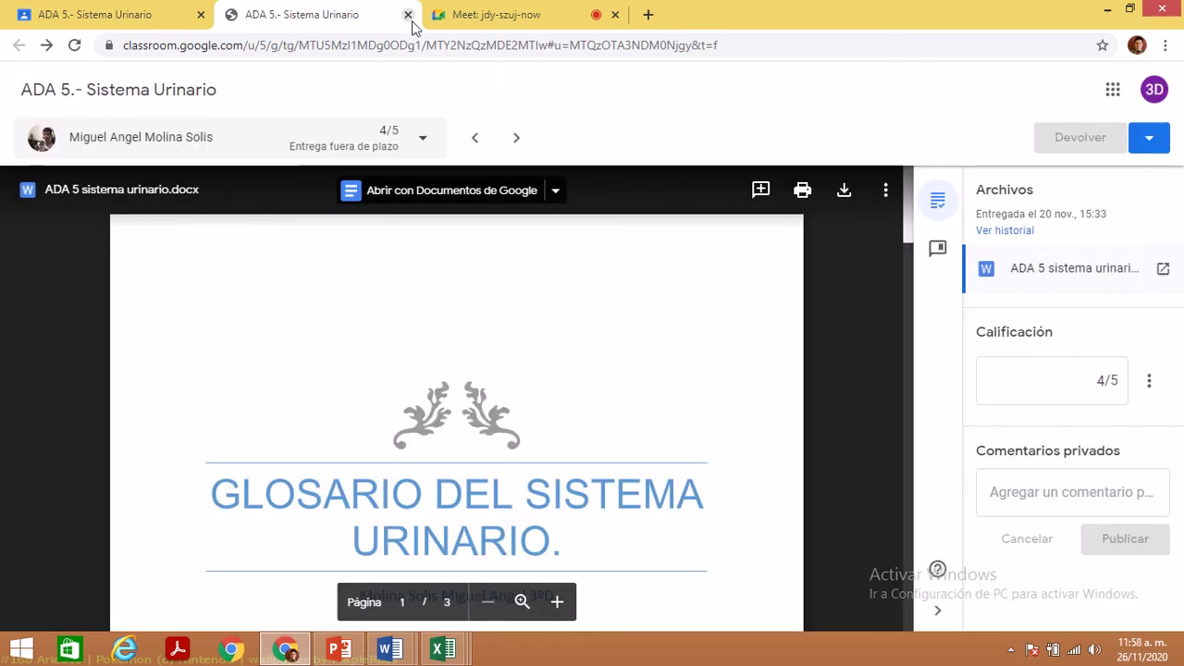
pyautogui.click(408, 15)
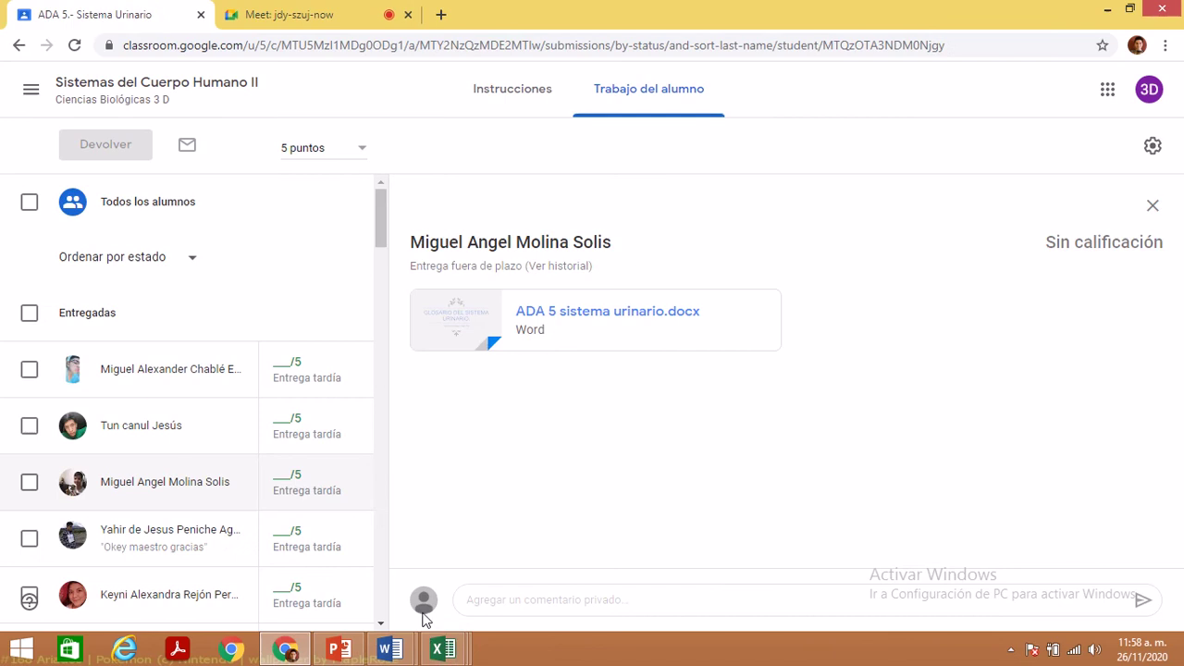
# - Check student No. 33 in the sist. del cuerpo humano 2 workbook and return to the Sistemas del Cuerpo Humano II gradebook
pyautogui.moveTo(443, 649)
pyautogui.click(571, 586)
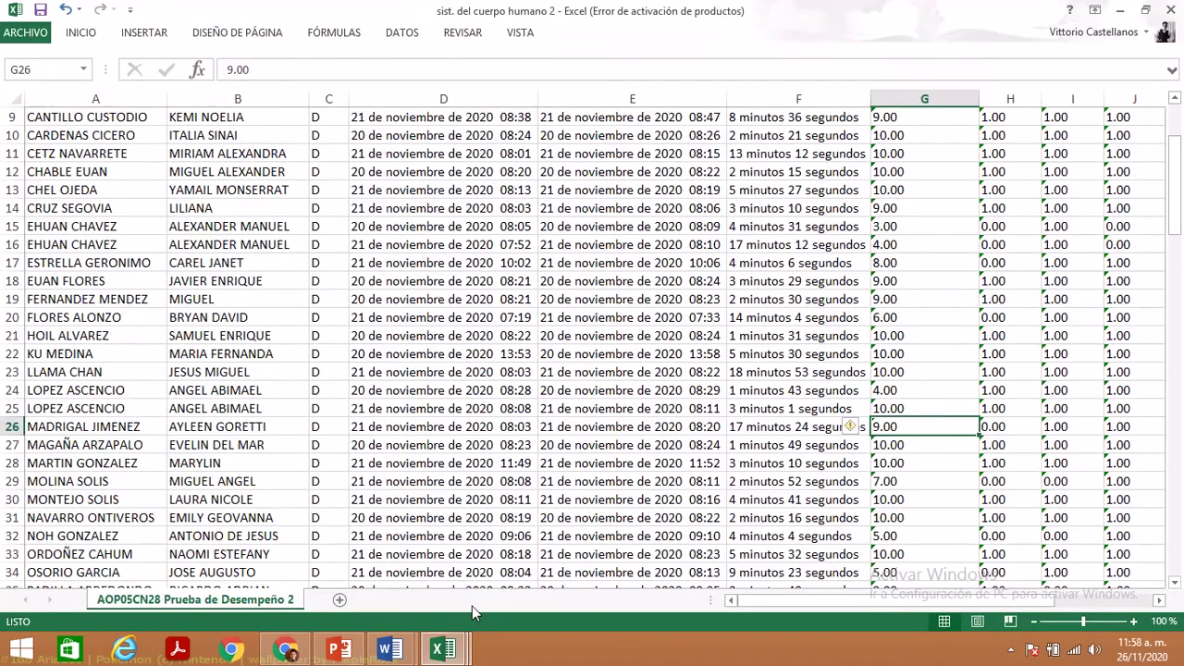
pyautogui.click(393, 648)
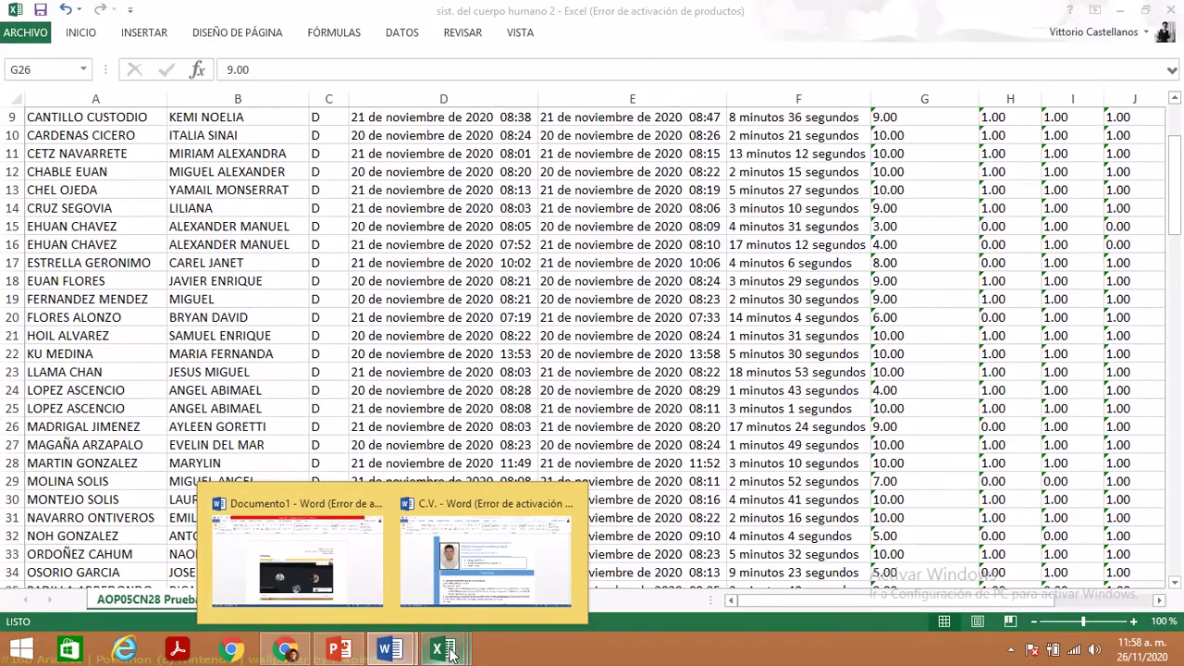
pyautogui.moveTo(449, 653)
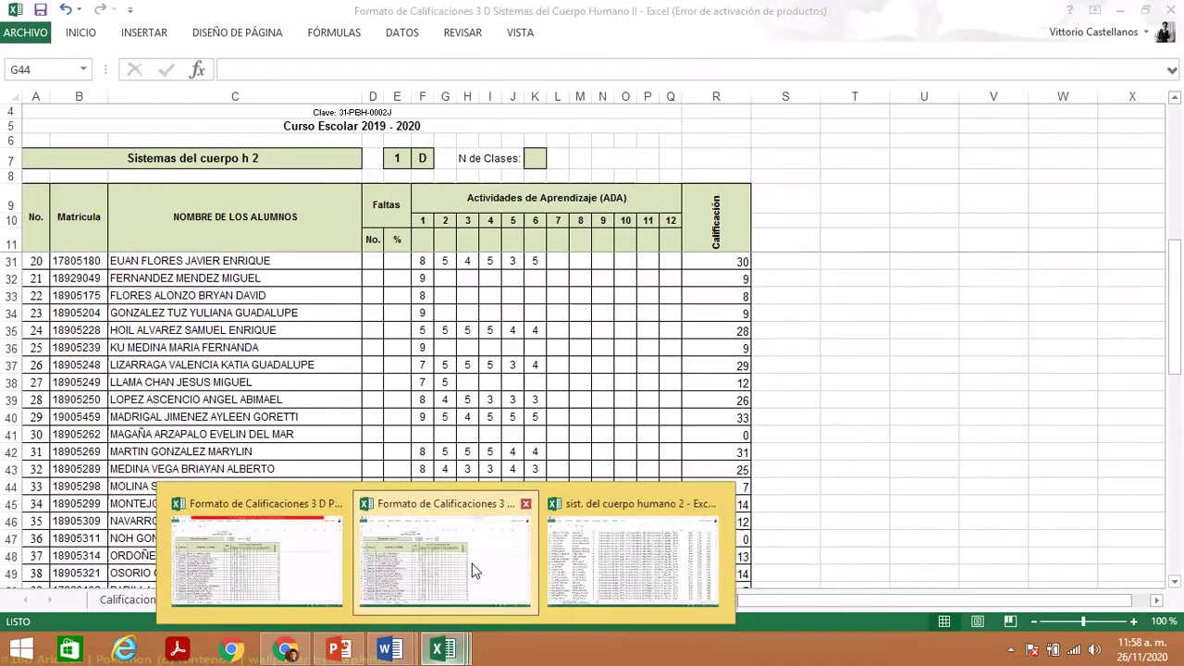
pyautogui.click(471, 564)
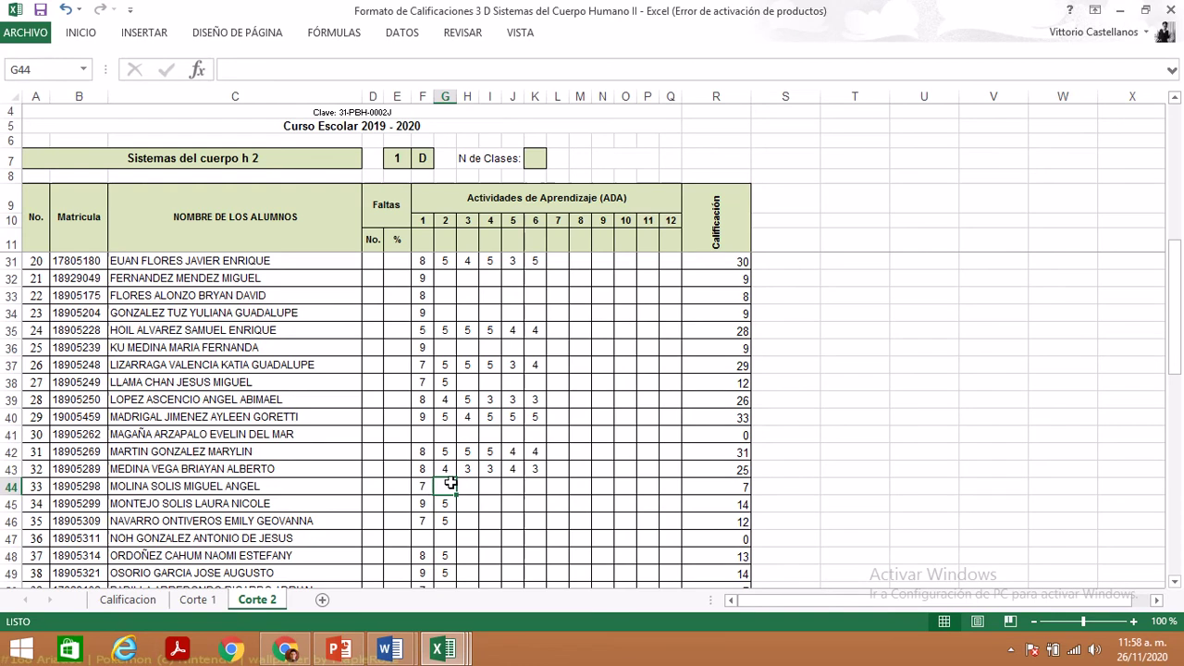
# - Enter the scores 4, 3, 3, 4 and 3 for activities 2 to 6 of student No. 33 in row 44, ending at cell H45
pyautogui.write('4')
pyautogui.press('Tab')
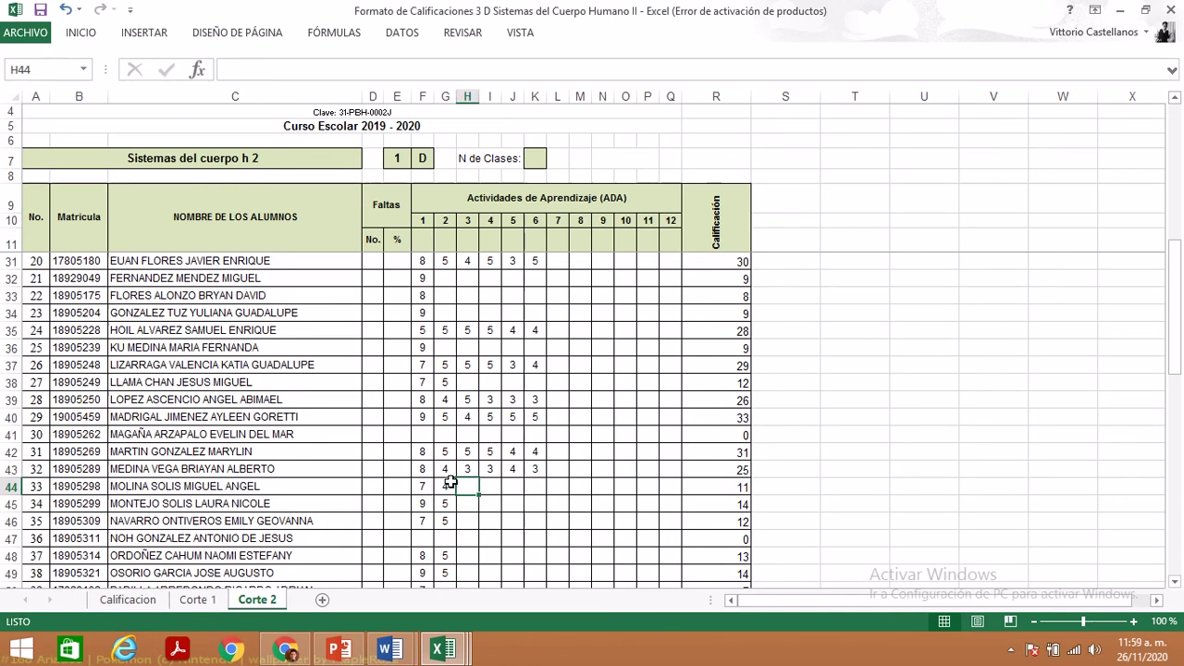
pyautogui.write('3')
pyautogui.press('Tab')
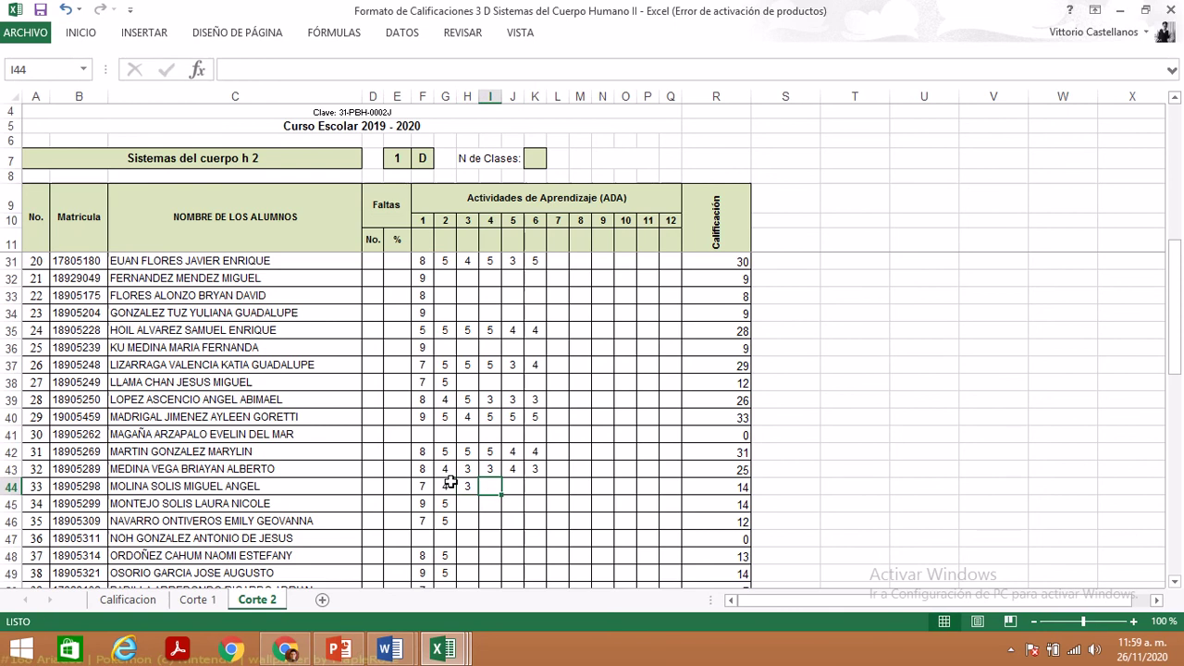
pyautogui.write('3')
pyautogui.press('Tab')
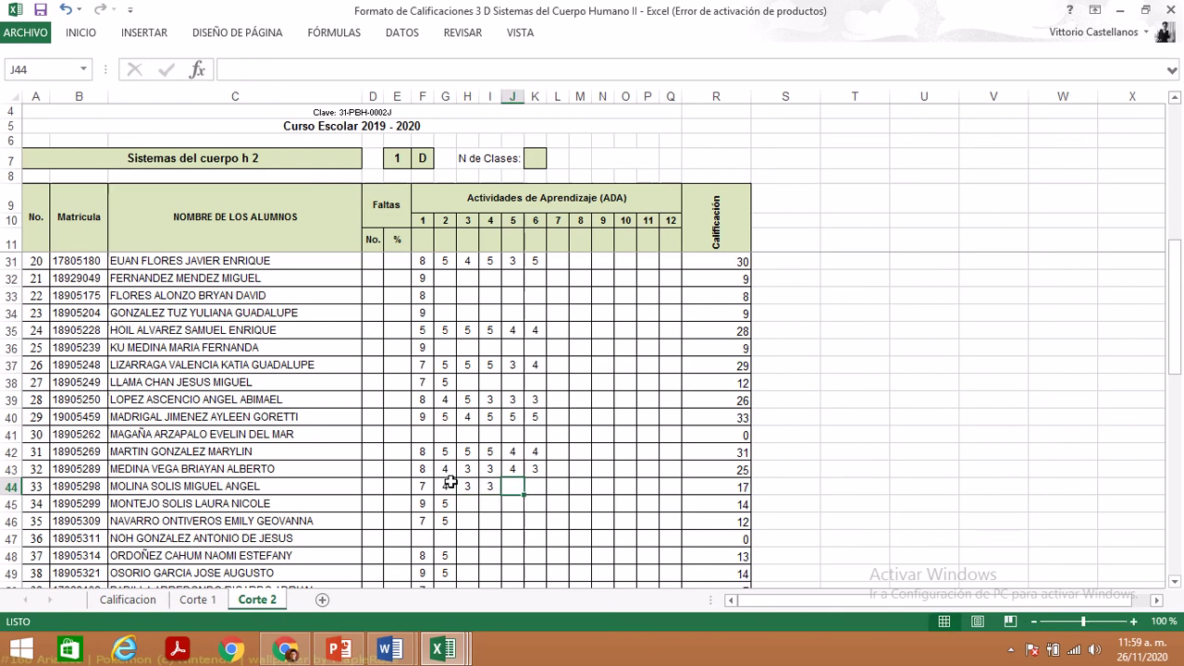
pyautogui.write('4')
pyautogui.press('Tab')
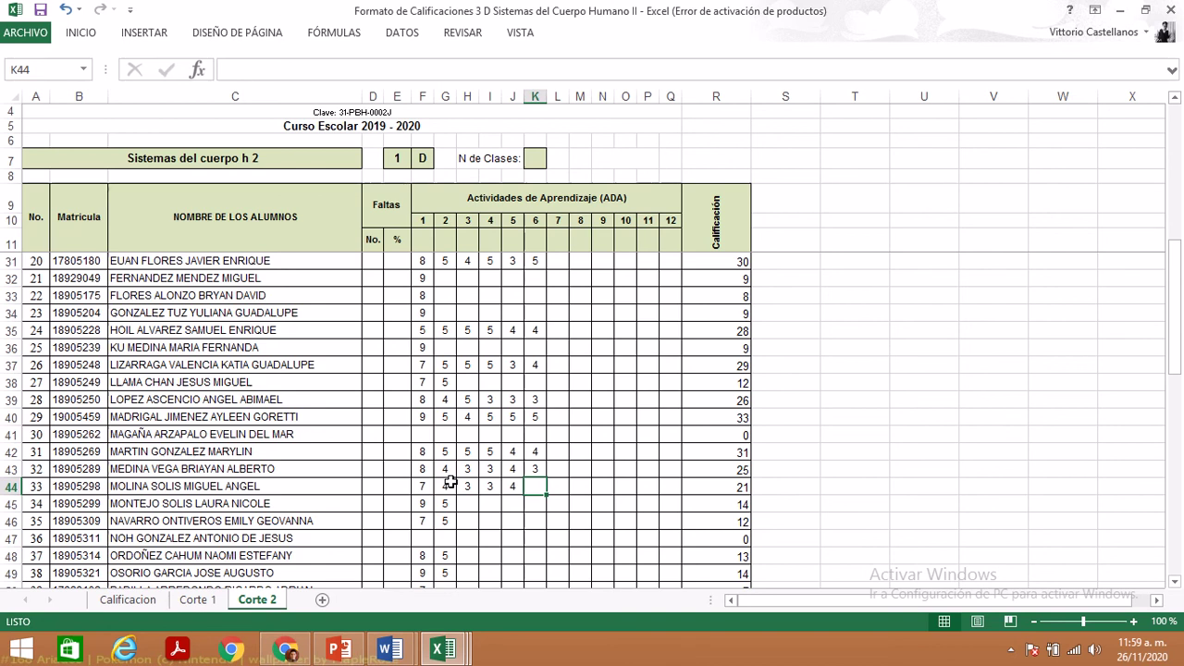
pyautogui.write('3')
pyautogui.press('Return')
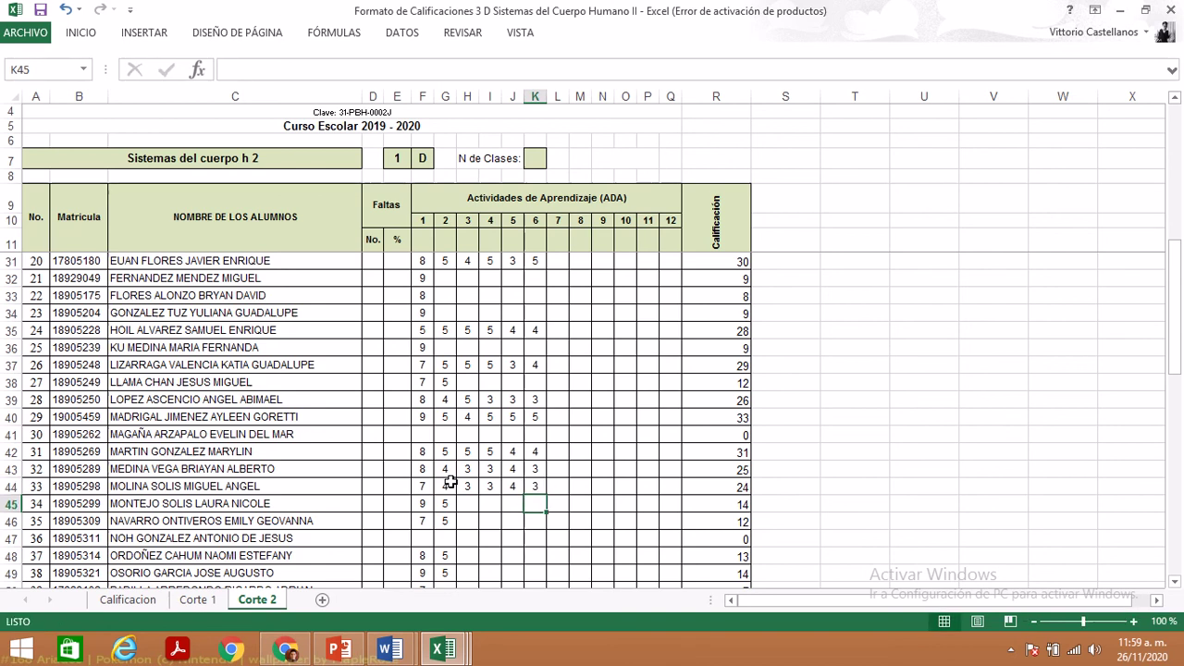
pyautogui.press('Up')
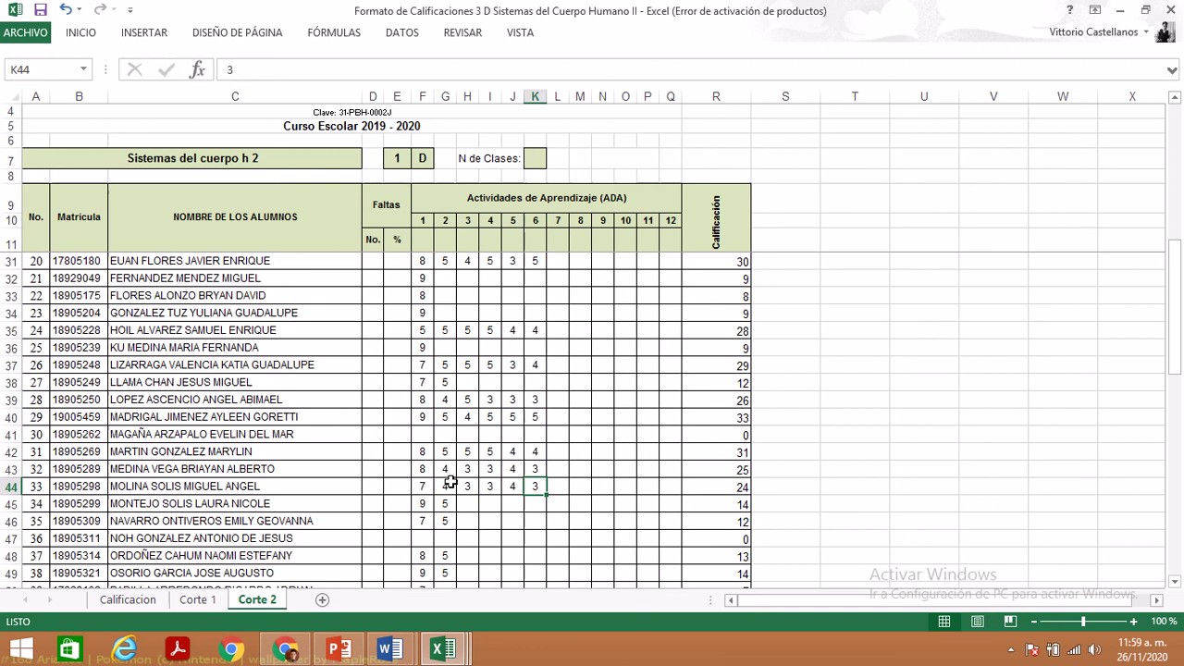
pyautogui.press('Down')
pyautogui.press('Left')
pyautogui.press('Left')
pyautogui.press('Left')
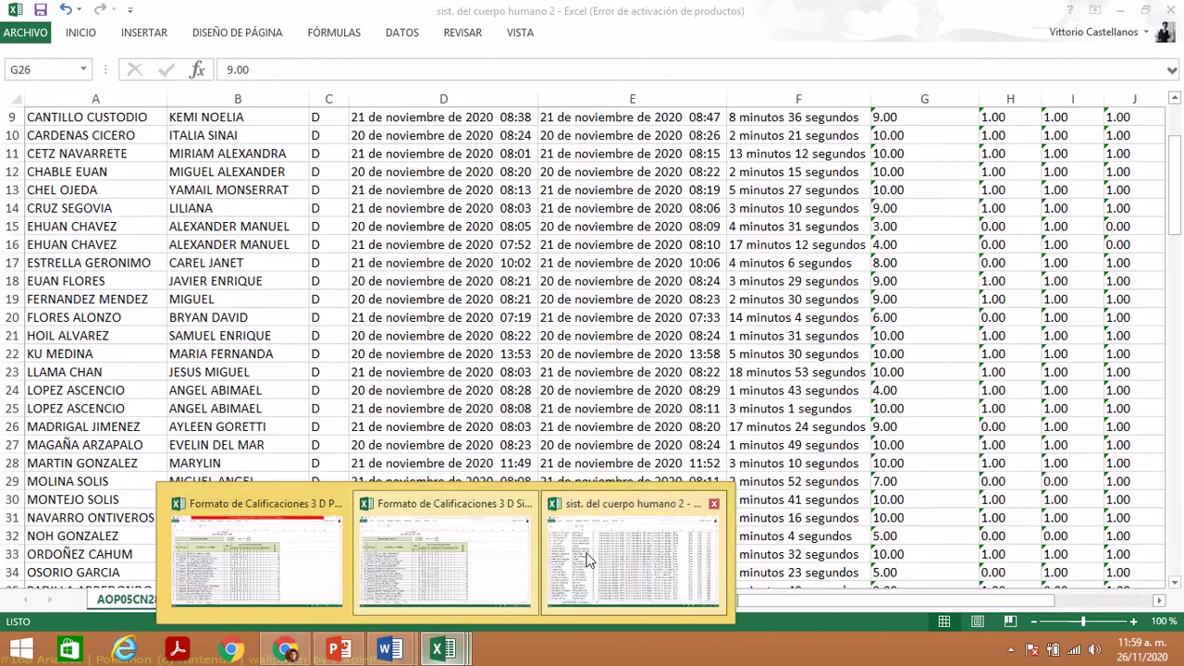
# - Look up student No. 33's test score in cell G29 of the sist. del cuerpo humano 2 workbook, then return to the Sistemas del Cuerpo Humano II gradebook
pyautogui.click(585, 553)
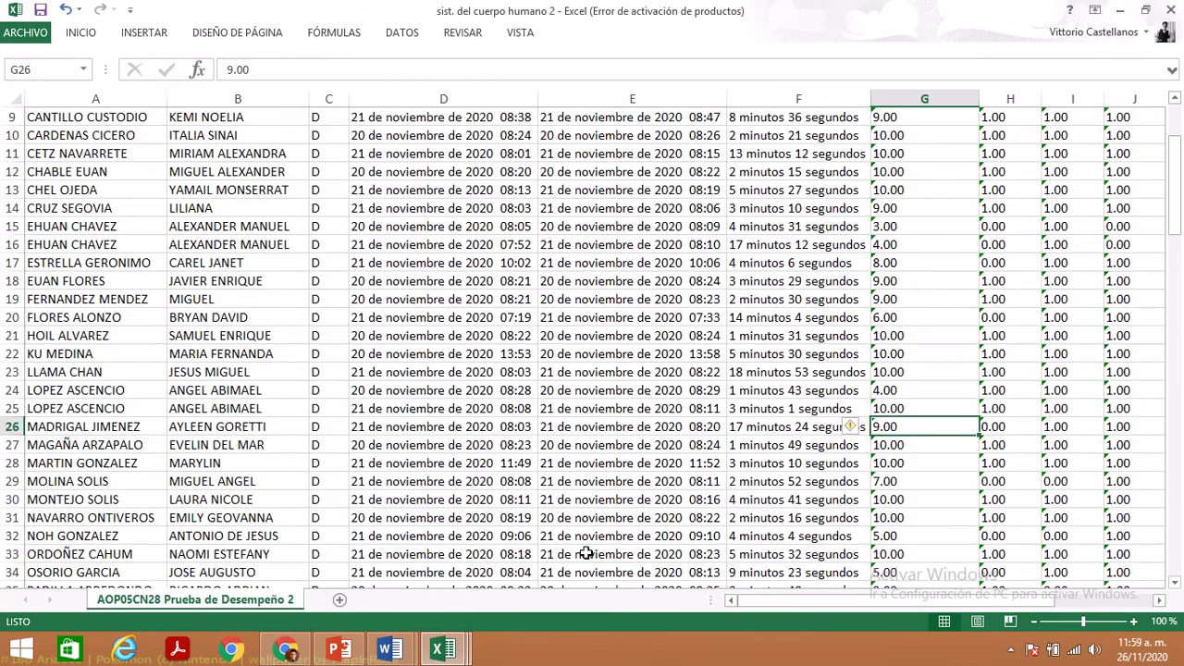
pyautogui.press('Down')
pyautogui.press('Down')
pyautogui.press('Down')
pyautogui.press('Down')
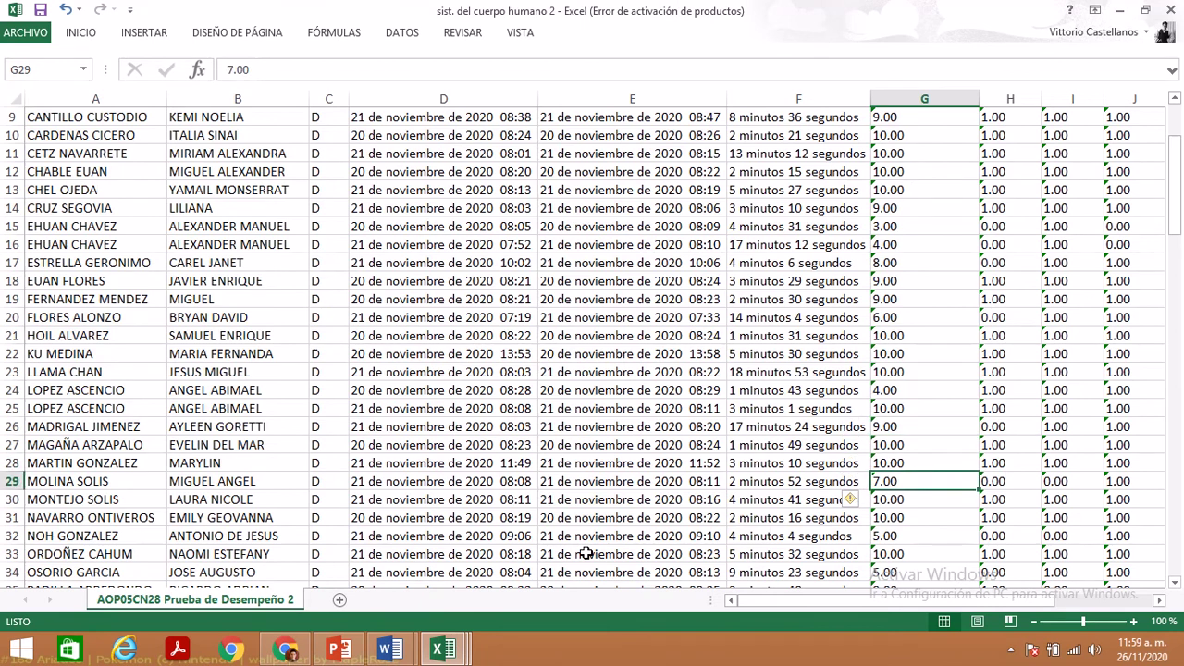
pyautogui.moveTo(468, 652)
pyautogui.click(488, 585)
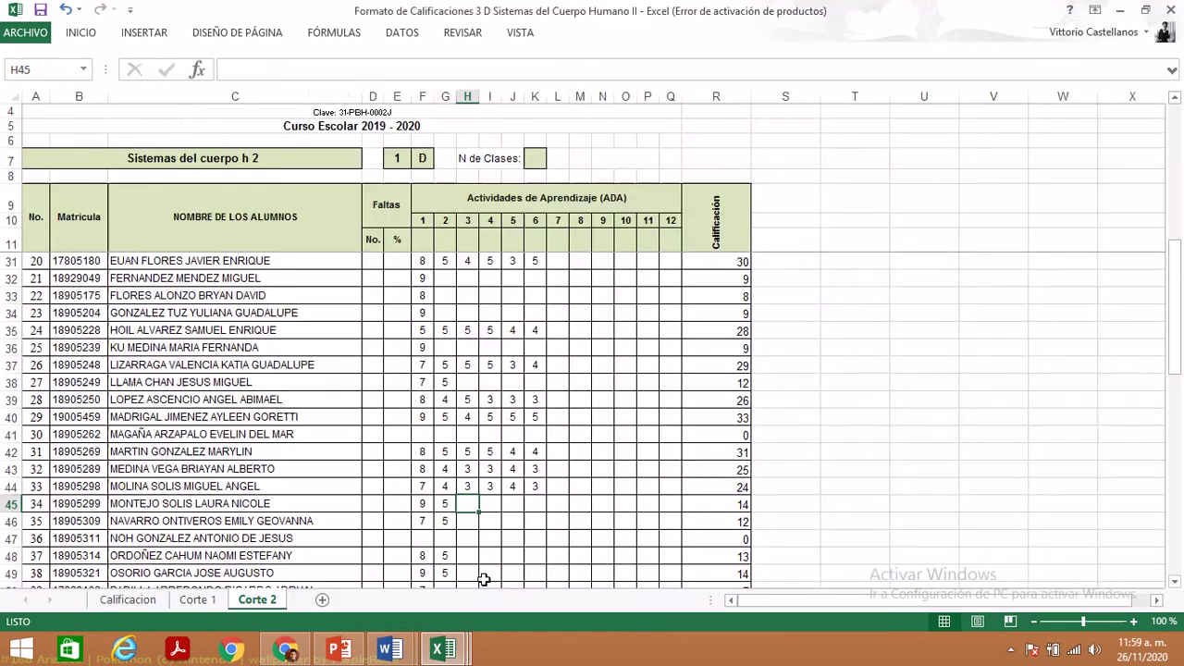
# - Enter the scores 5, 5, 4 and 4 for activities 3 to 6 of student No. 34 in row 45, ending at cell H46
pyautogui.write('5')
pyautogui.press('Tab')
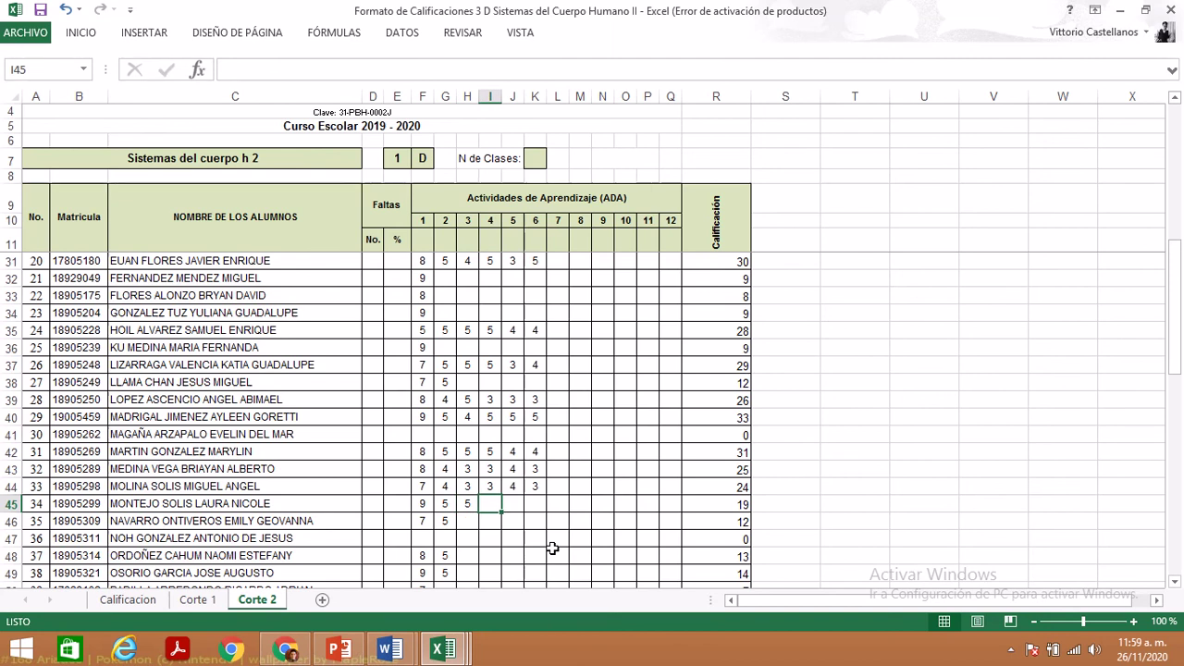
pyautogui.write('5')
pyautogui.press('Tab')
pyautogui.write('4')
pyautogui.press('Tab')
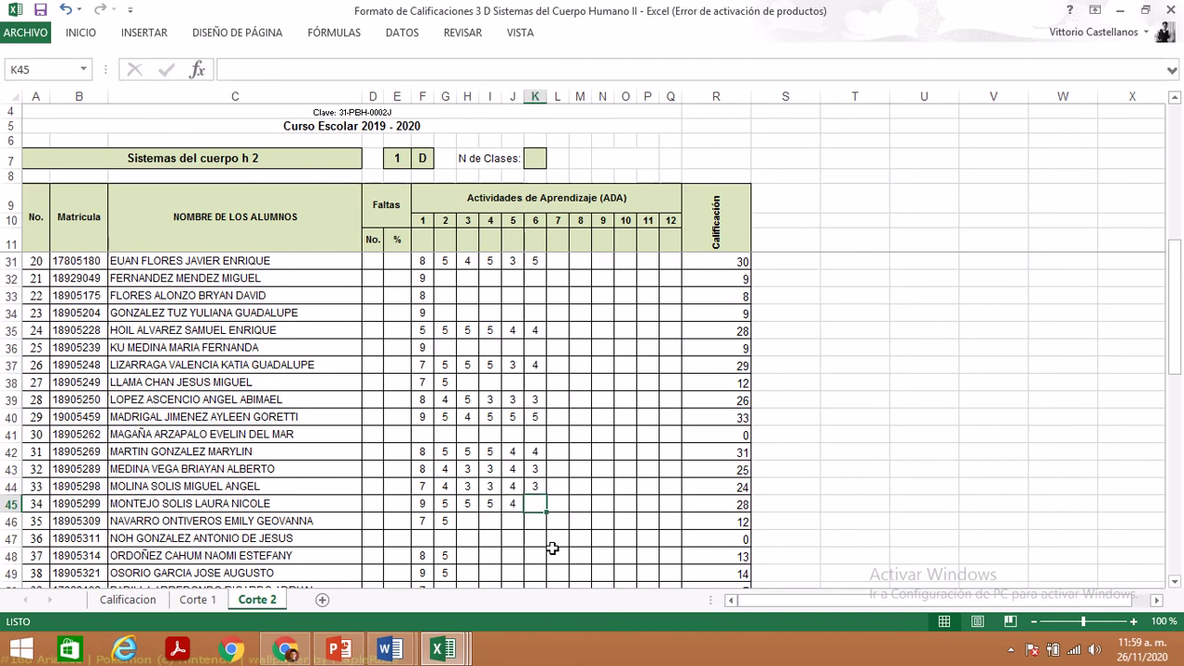
pyautogui.write('4')
pyautogui.press('Down')
pyautogui.press('Left')
pyautogui.press('Left')
pyautogui.press('Left')
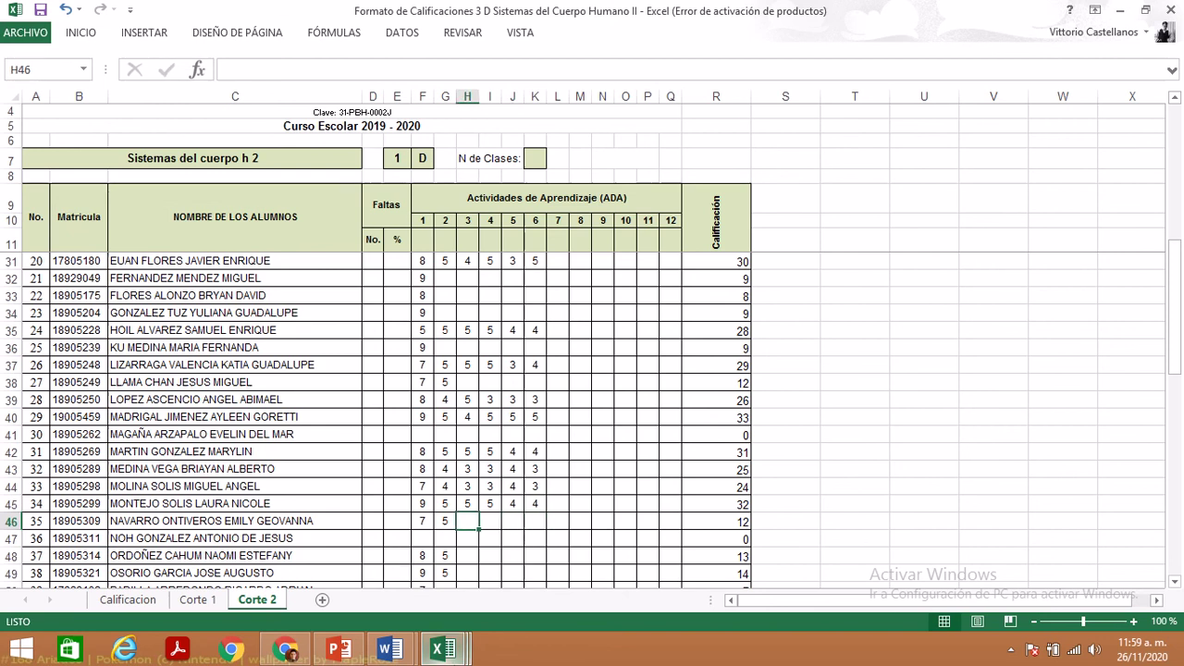
# - Look up student No. 35's test dates and score in row 31 of the sist. del cuerpo humano 2 workbook, then return to the Sistemas del Cuerpo Humano II gradebook
pyautogui.moveTo(442, 649)
pyautogui.click(617, 571)
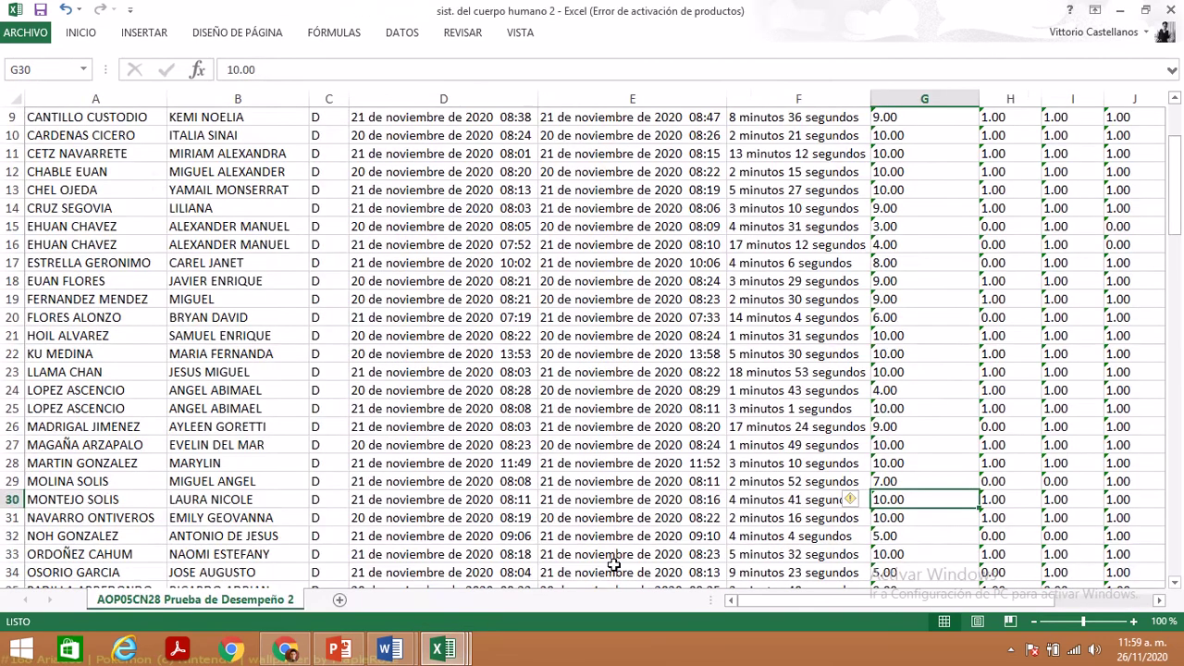
pyautogui.press('Down')
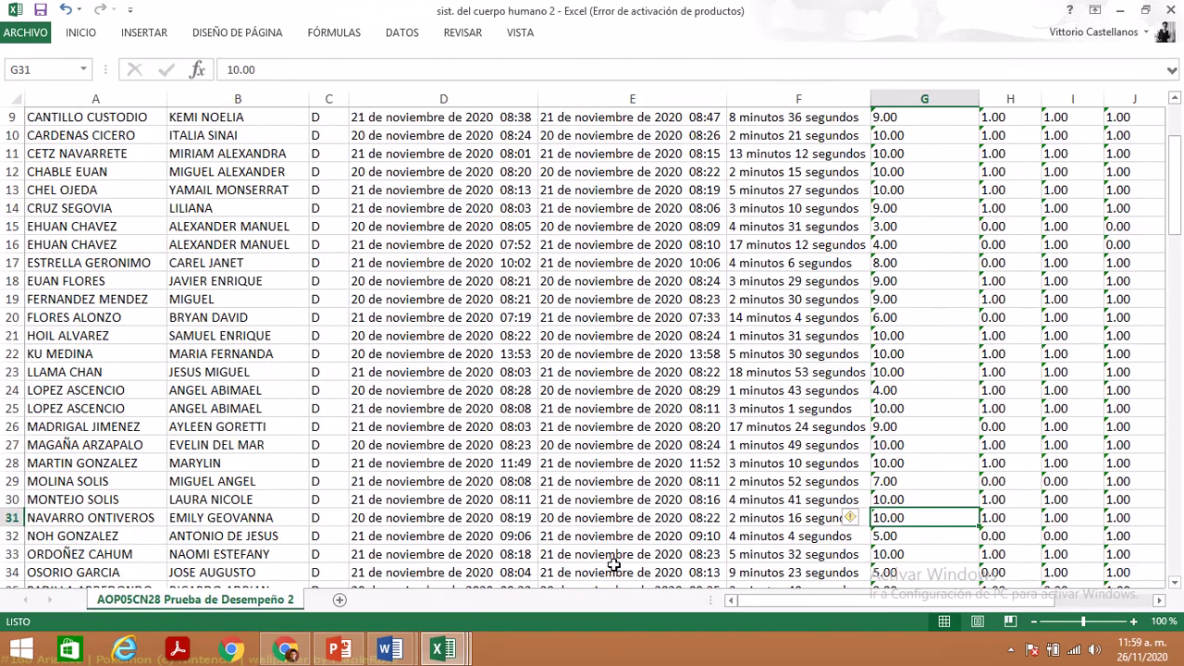
pyautogui.press('Left')
pyautogui.press('Left')
pyautogui.press('Left')
pyautogui.press('Left')
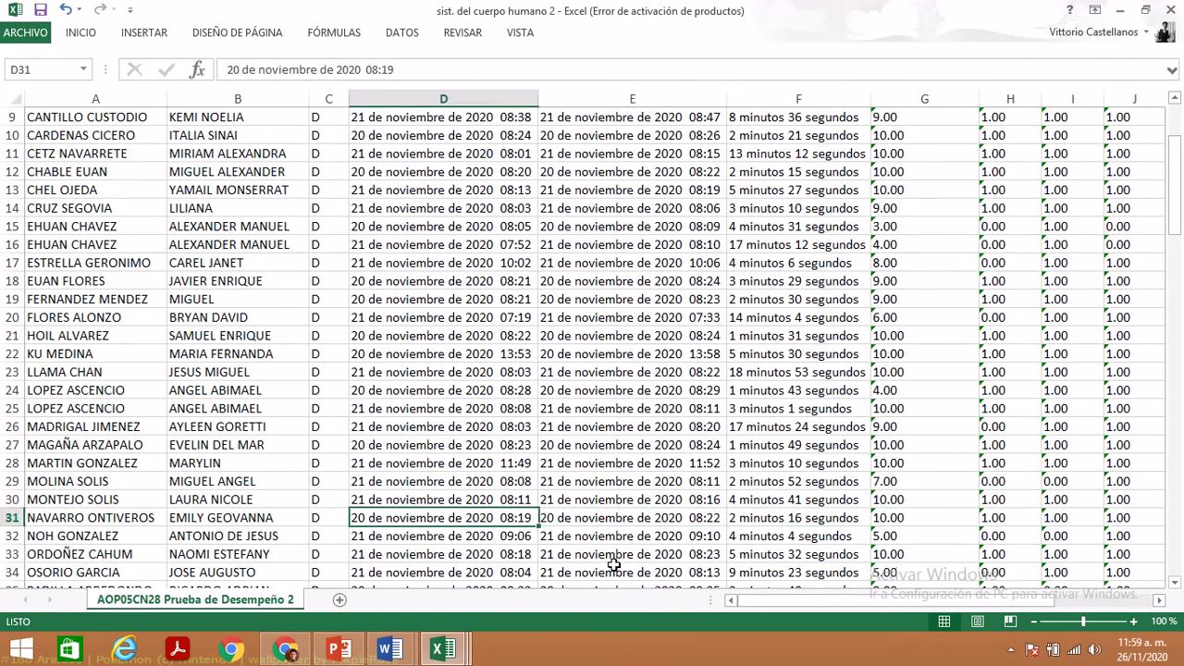
pyautogui.press('Right')
pyautogui.press('Right')
pyautogui.press('Right')
pyautogui.press('Right')
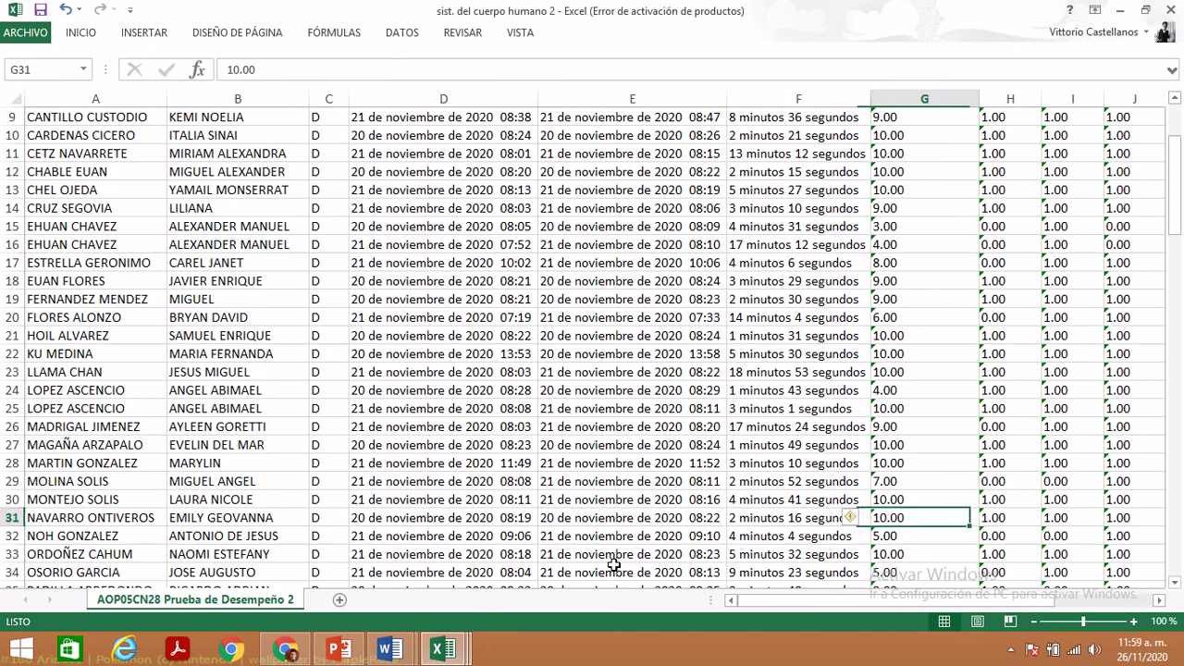
pyautogui.click(442, 648)
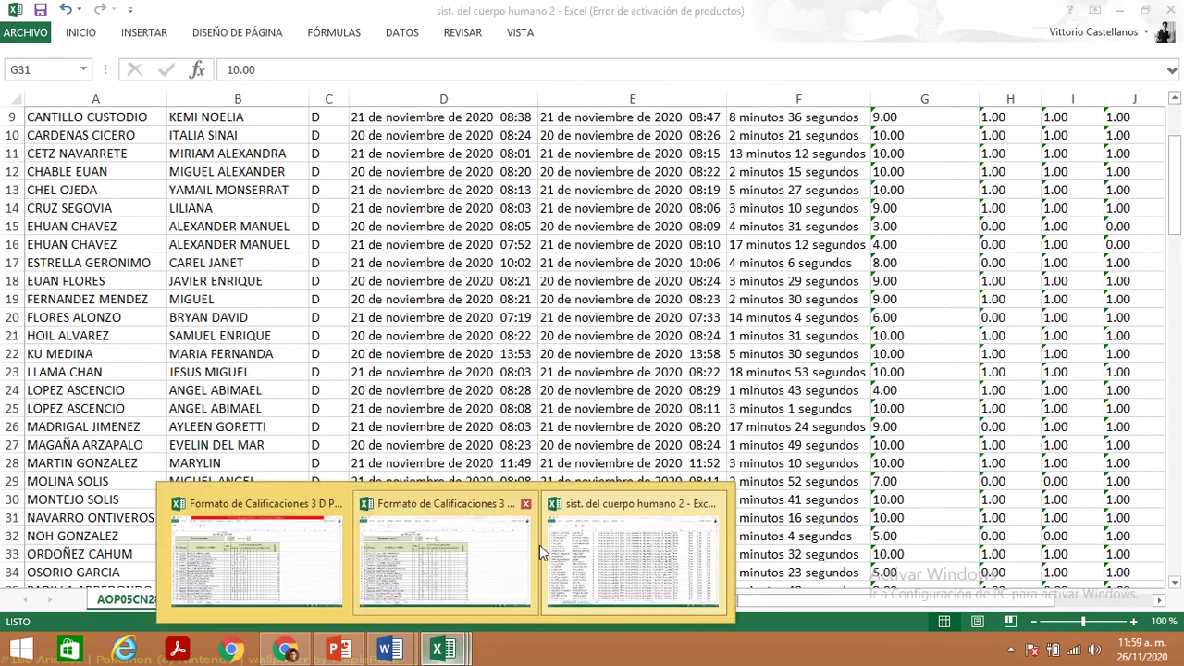
pyautogui.moveTo(497, 546)
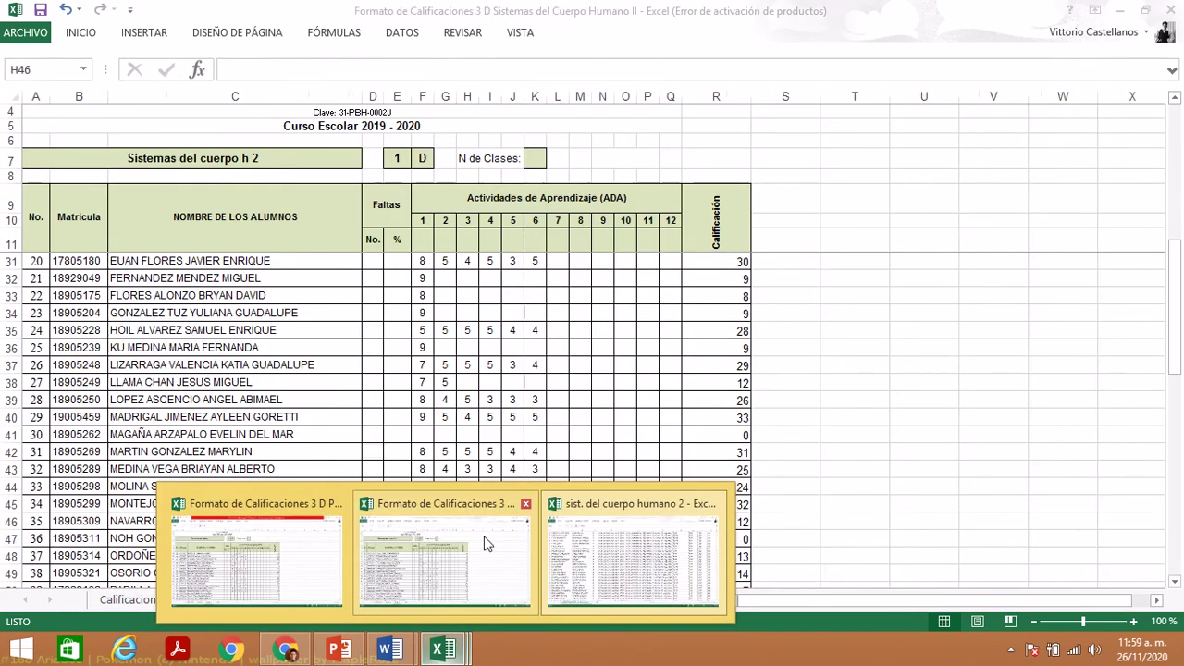
pyautogui.click(486, 544)
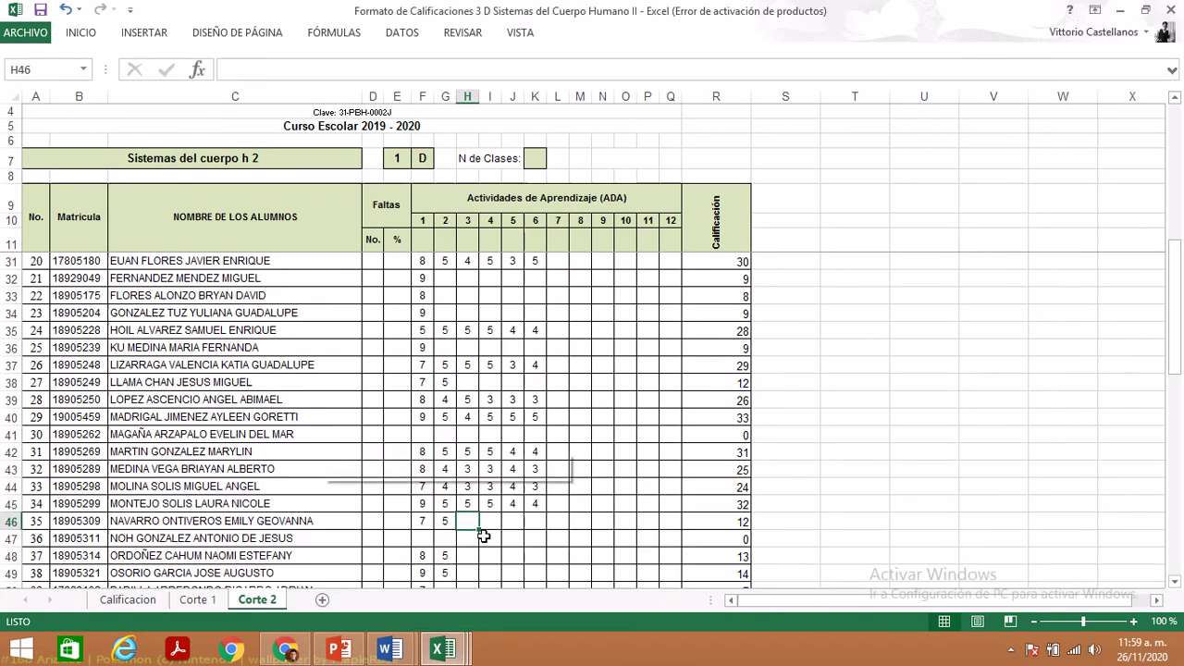
# - Change student No. 34's activity 5 score in cell J45 to 5, then select cell H46
pyautogui.click(534, 503)
pyautogui.click(512, 501)
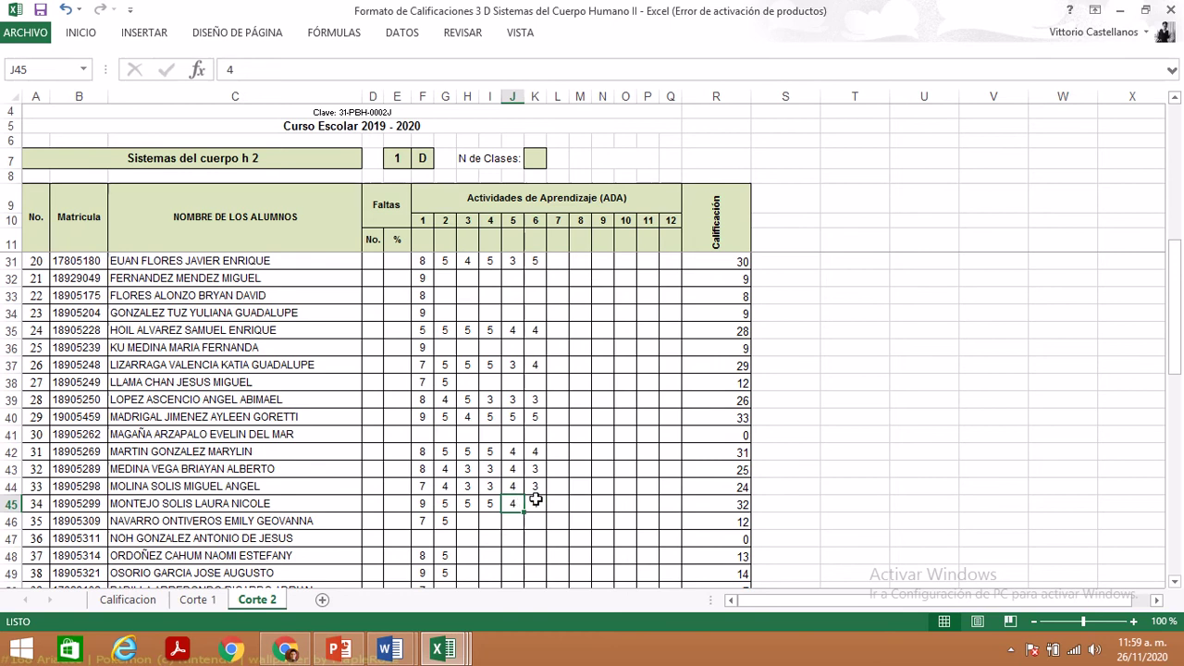
pyautogui.click(535, 500)
pyautogui.click(520, 502)
pyautogui.click(539, 504)
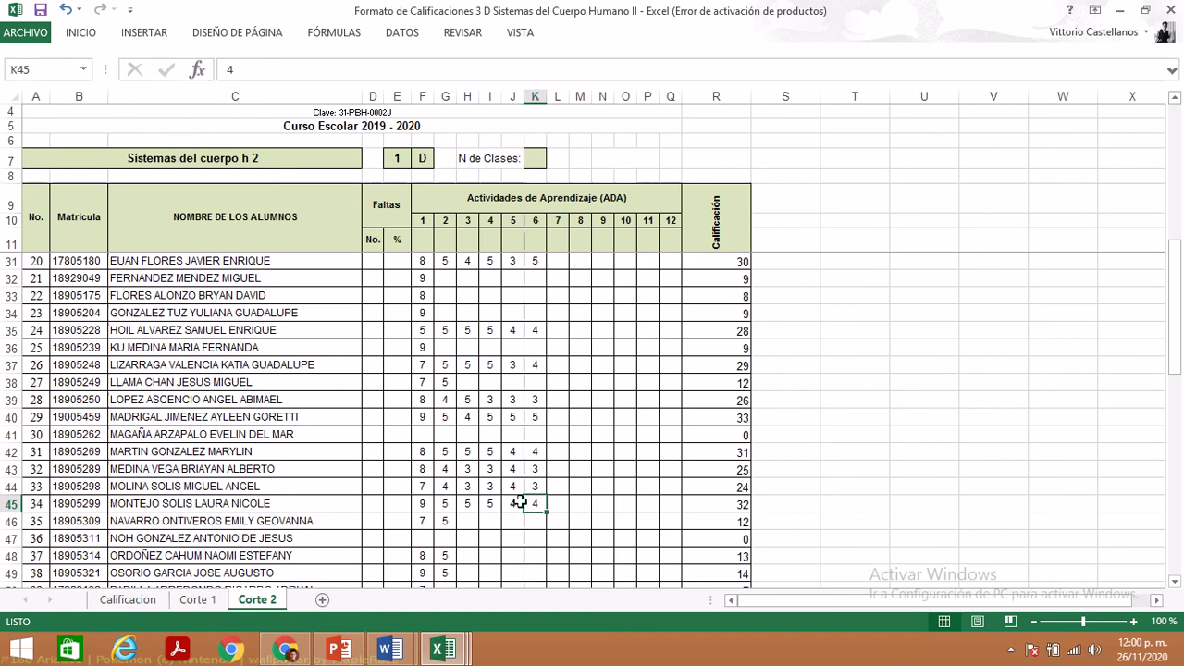
pyautogui.click(515, 502)
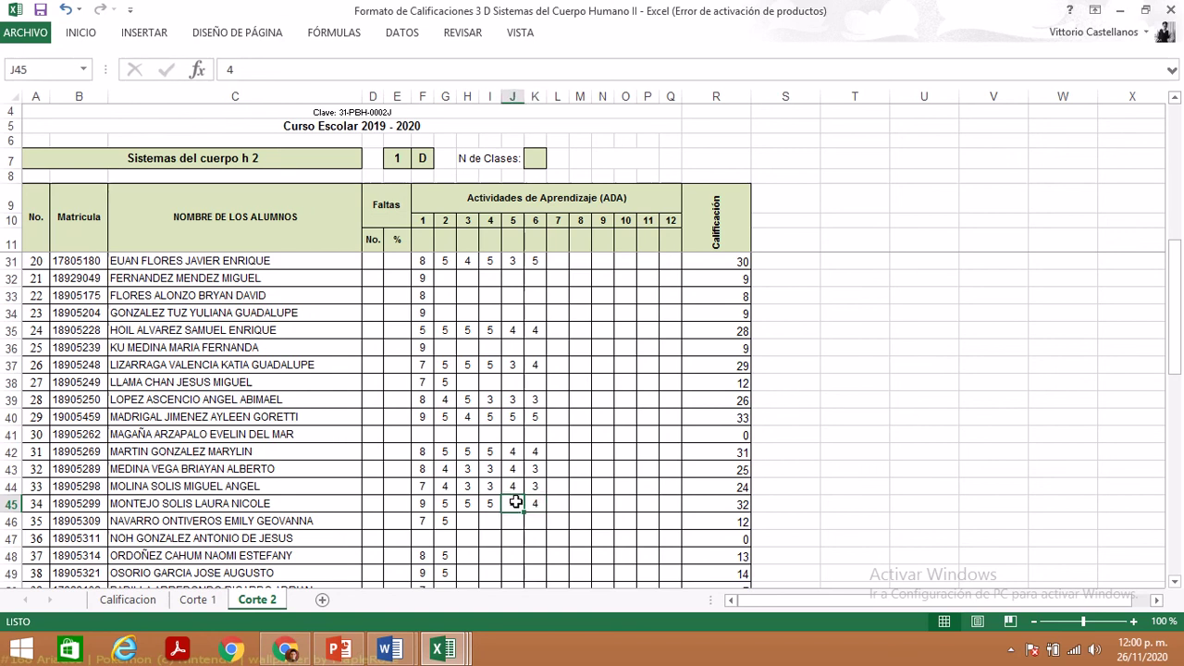
pyautogui.write('5')
pyautogui.press('Return')
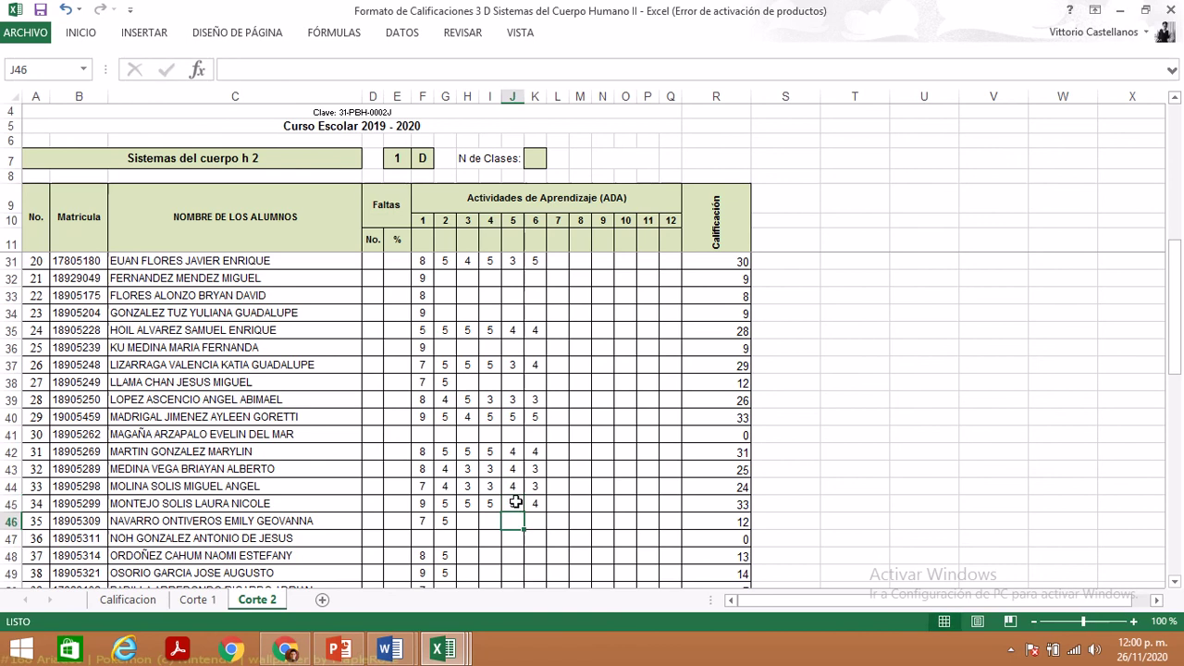
pyautogui.click(516, 502)
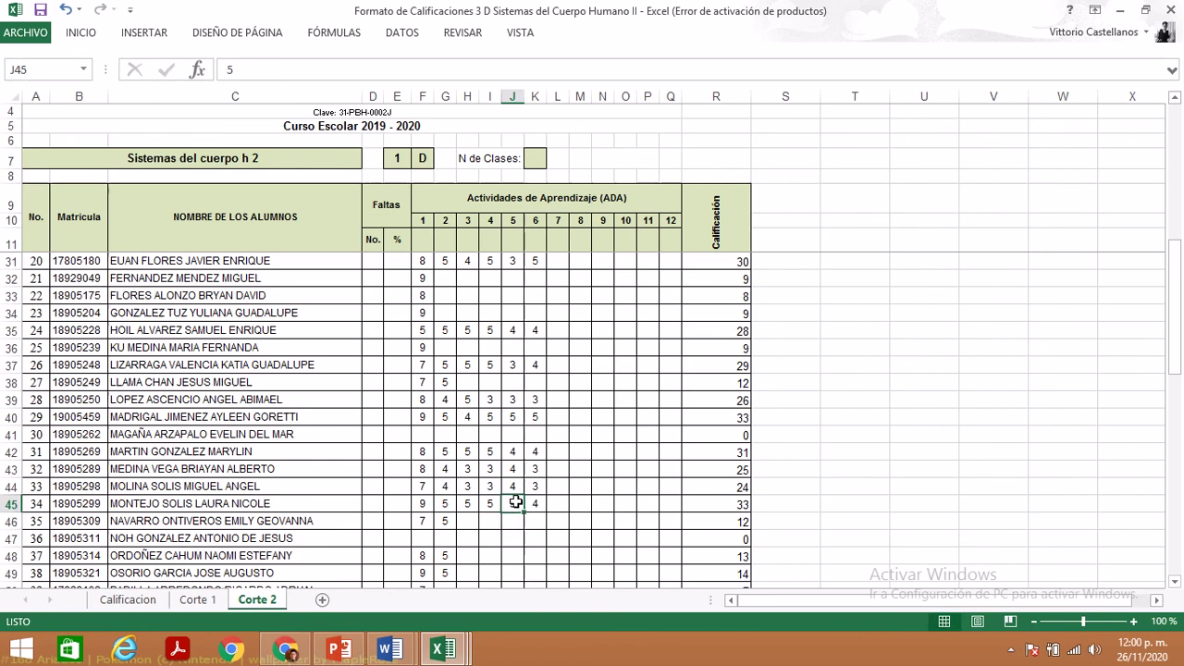
pyautogui.press('Down')
pyautogui.press('Left')
pyautogui.press('Left')
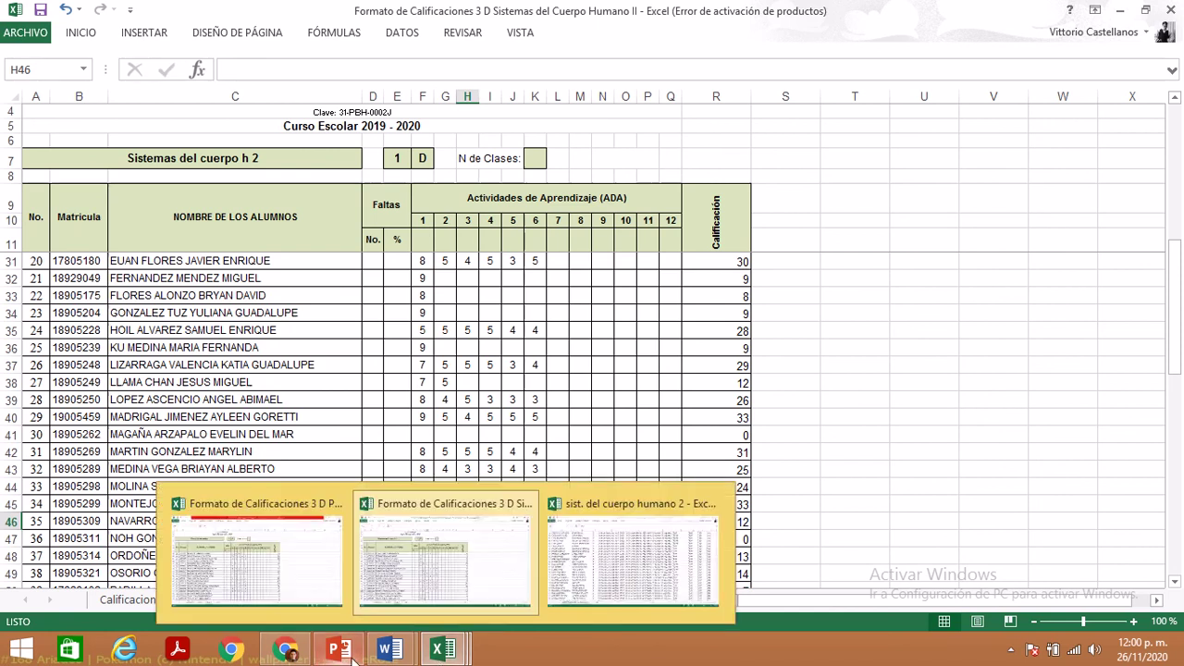
# - Switch to the Google Meet call in Chrome and admit the participant asking to join
pyautogui.moveTo(335, 653)
pyautogui.moveTo(462, 653)
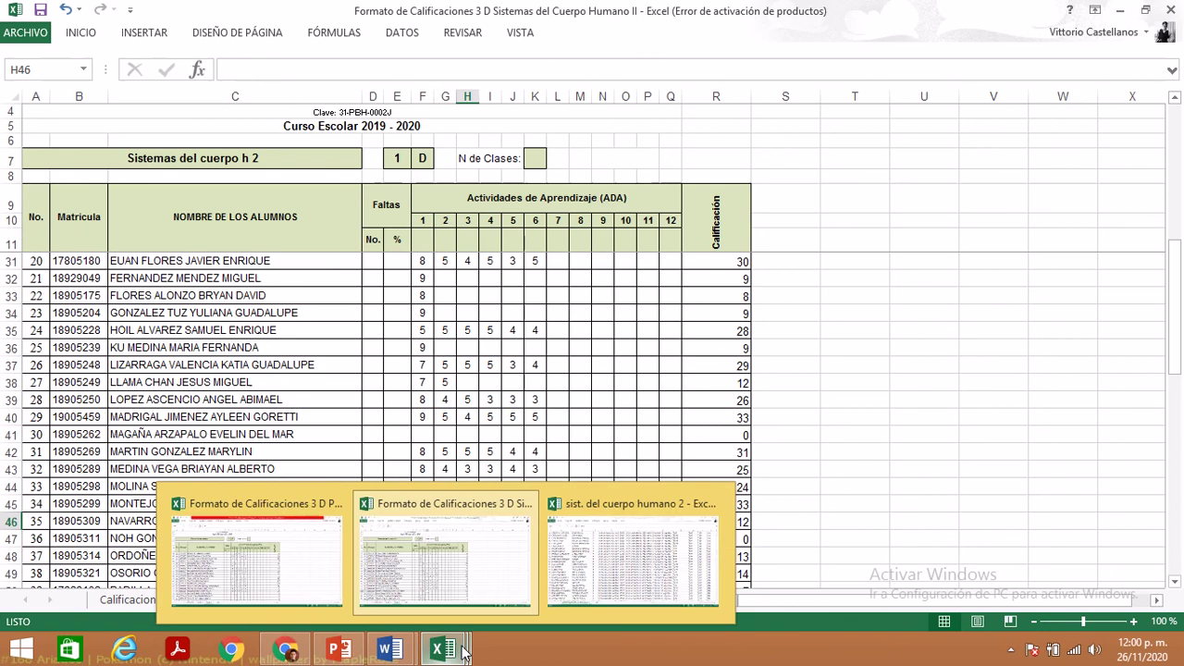
pyautogui.click(284, 650)
pyautogui.click(349, 10)
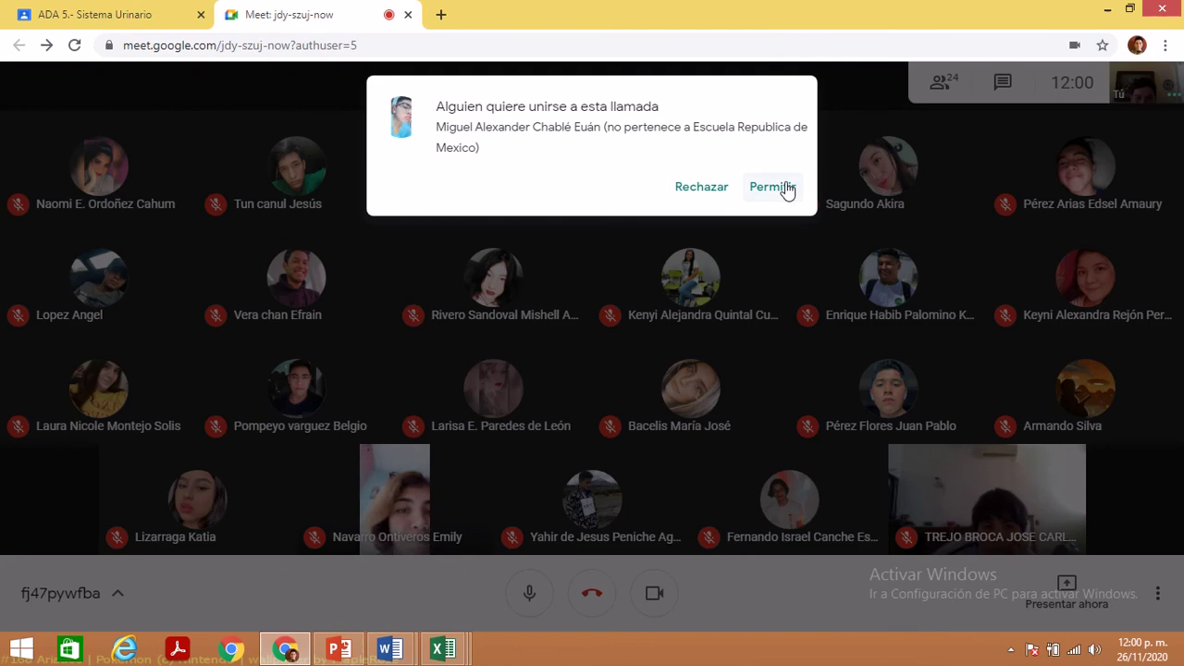
pyautogui.click(774, 187)
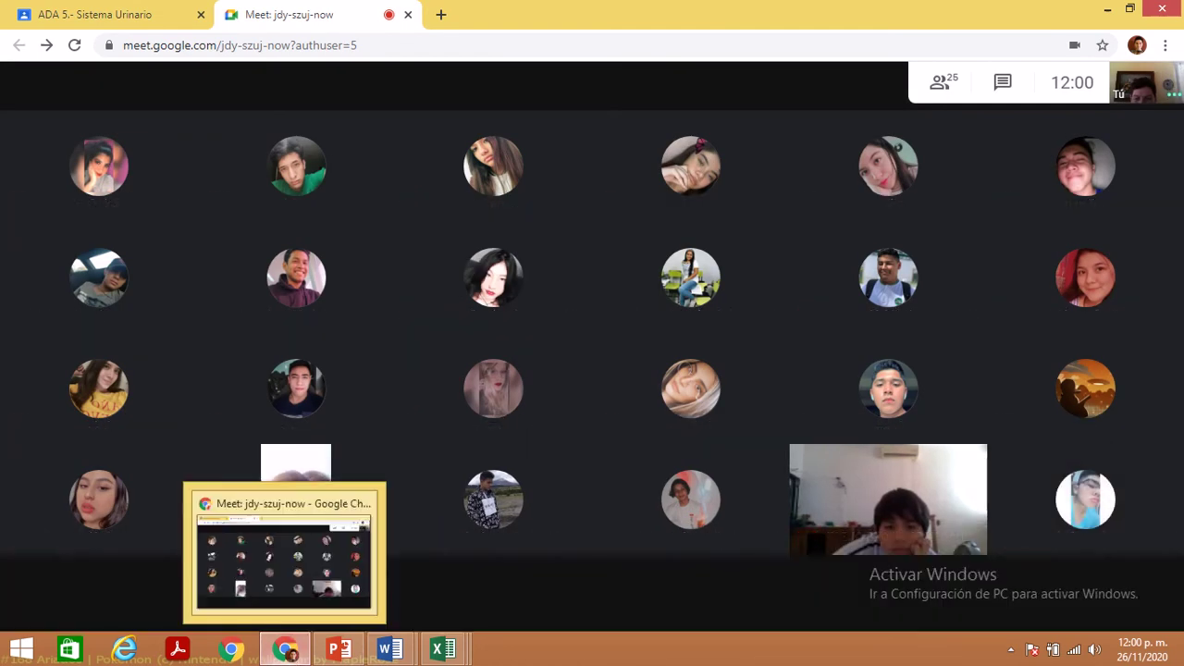
# - Recheck student No. 35's test score in cell G31 of the sist. del cuerpo humano 2 workbook and return to the gradebook
pyautogui.moveTo(442, 648)
pyautogui.click(585, 600)
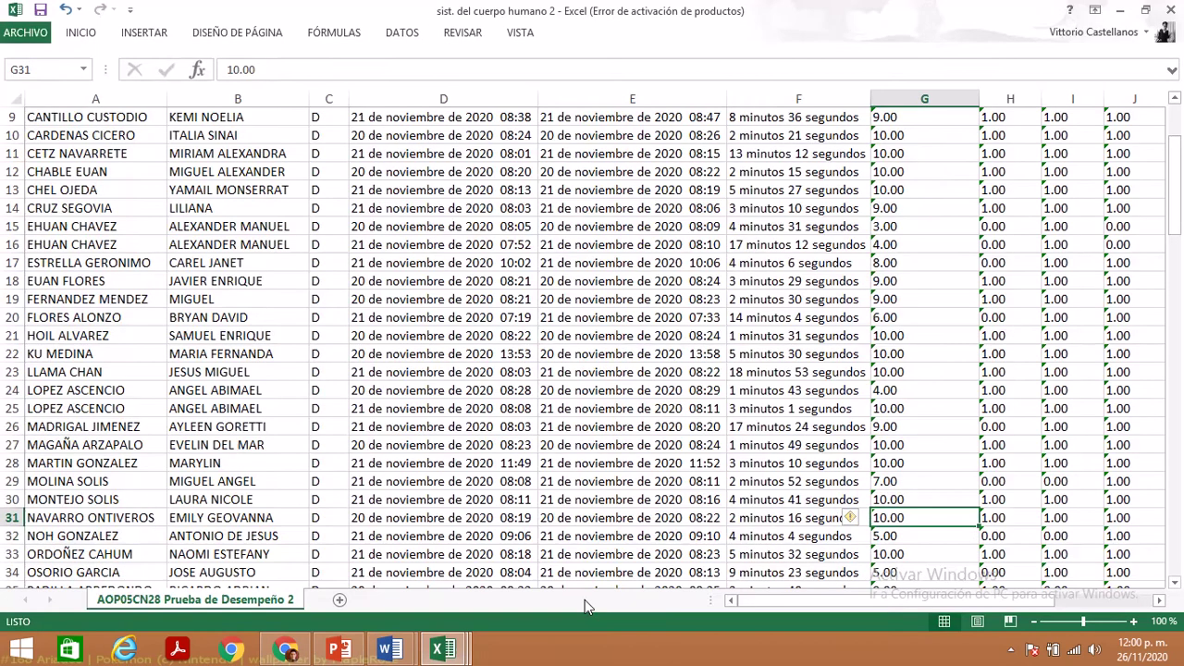
pyautogui.press('Down')
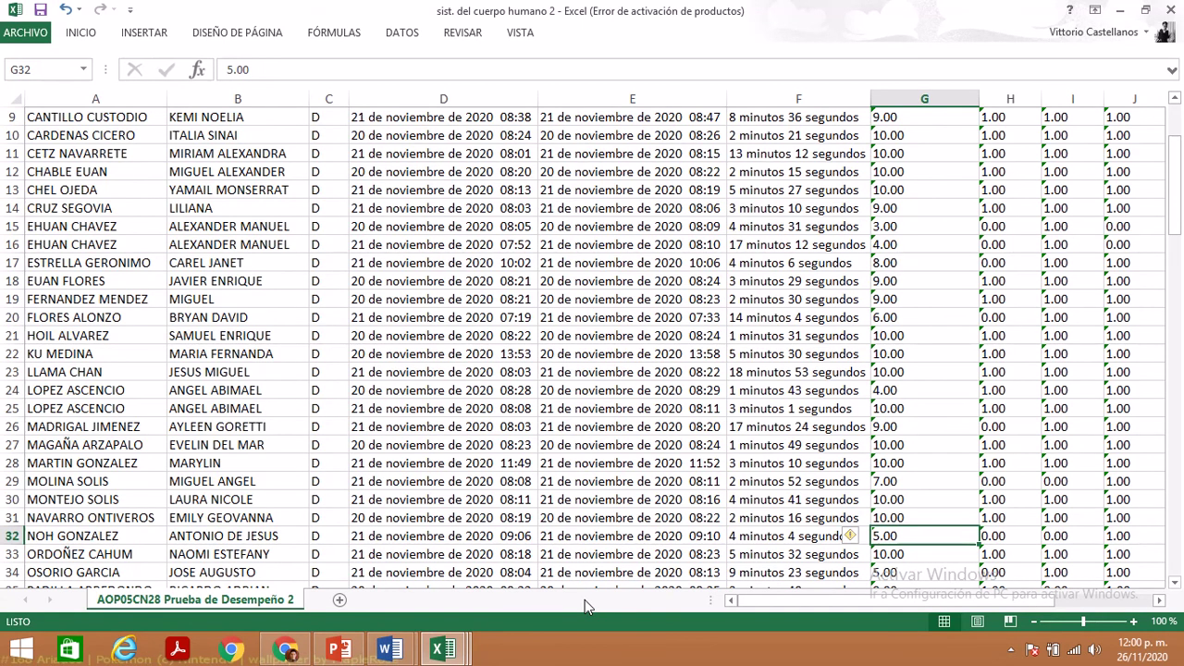
pyautogui.press('Up')
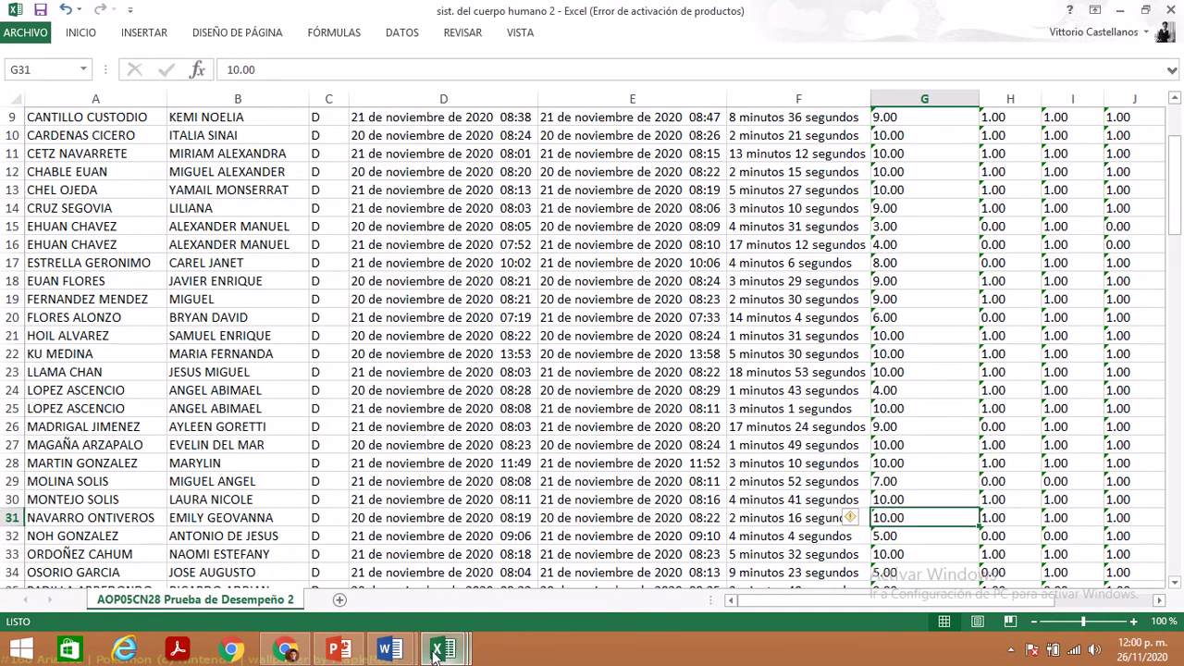
pyautogui.moveTo(442, 647)
pyautogui.click(426, 592)
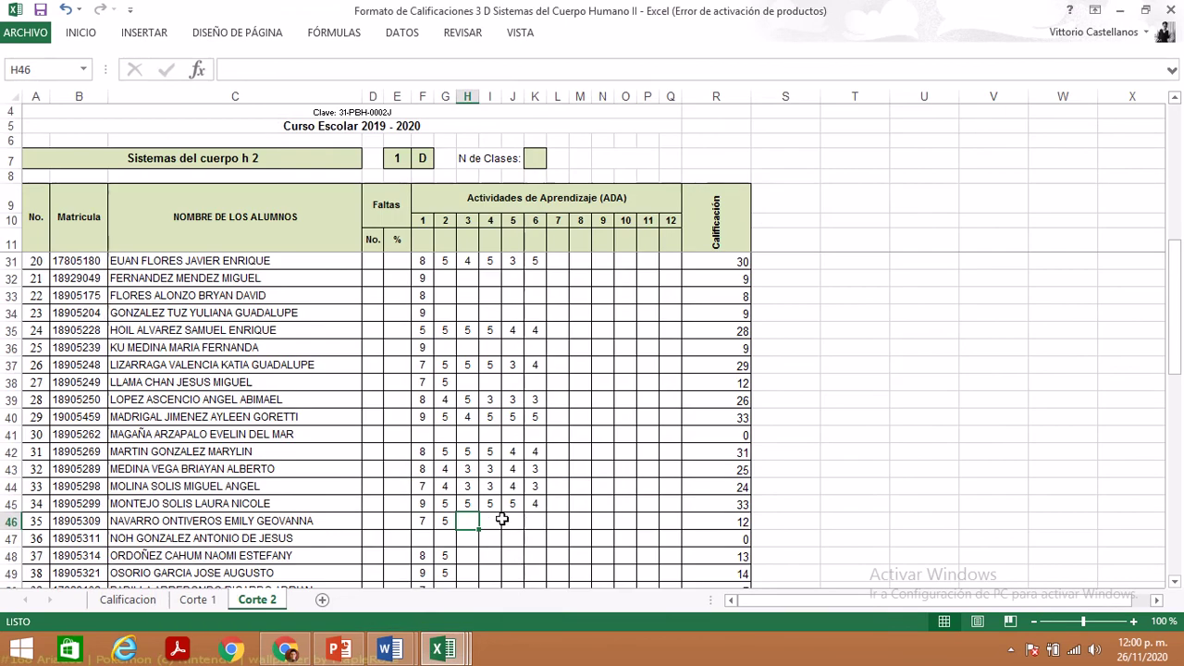
# - Enter the scores 5, 5, 4 and 3 for activities 3 to 6 of student No. 35 in row 46, ending at cell F47
pyautogui.write('5')
pyautogui.click(500, 521)
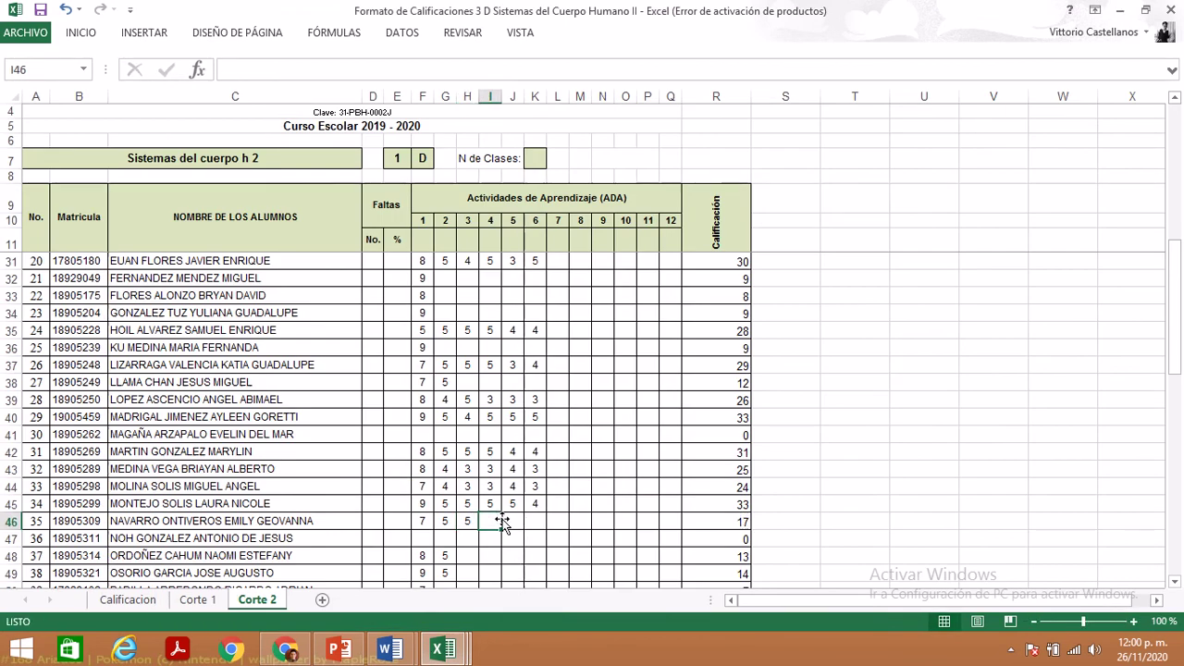
pyautogui.write('5')
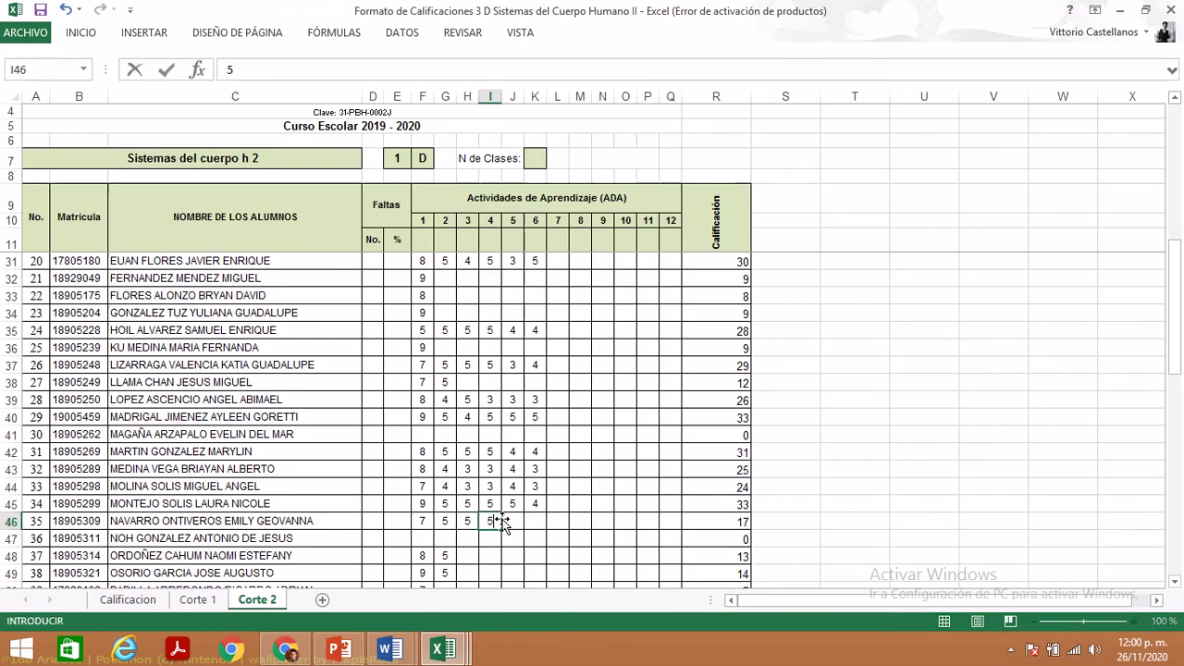
pyautogui.press('Tab')
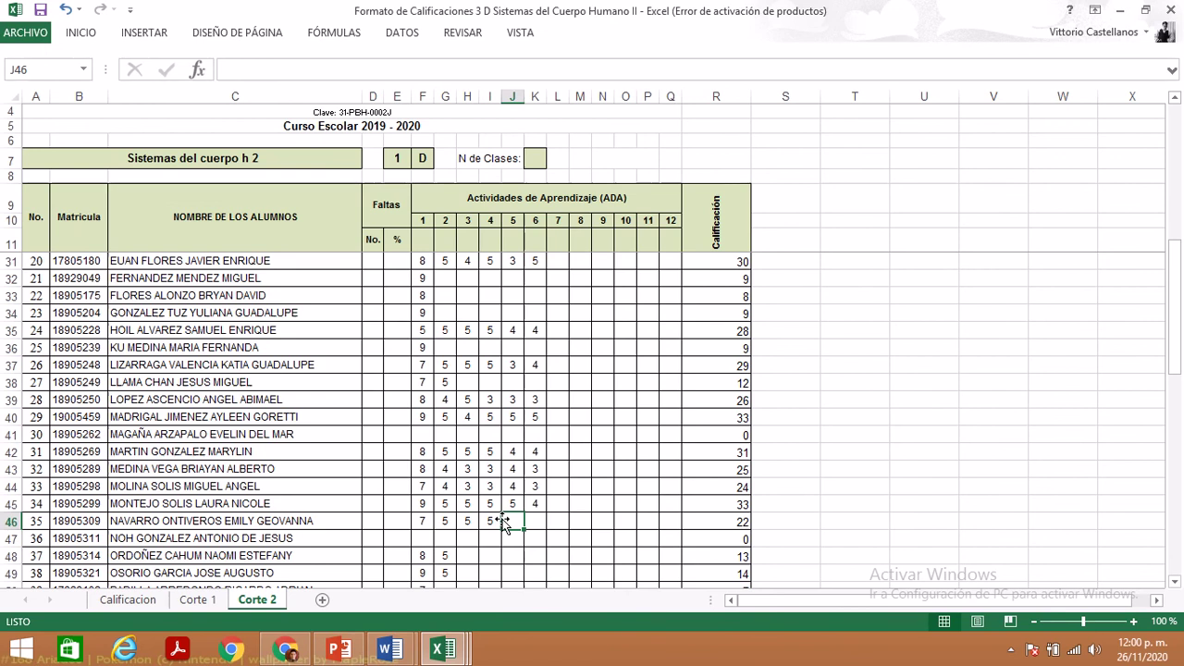
pyautogui.write('4')
pyautogui.press('Tab')
pyautogui.write('3')
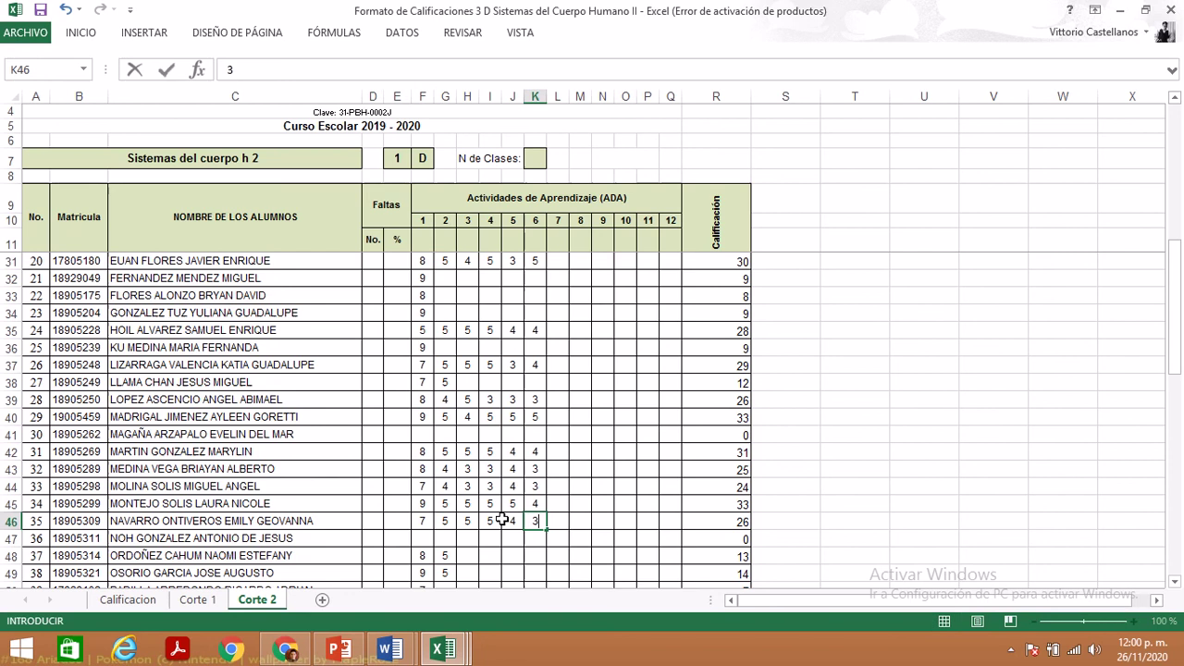
pyautogui.press('Return')
pyautogui.press('Left')
pyautogui.press('Left')
pyautogui.press('Left')
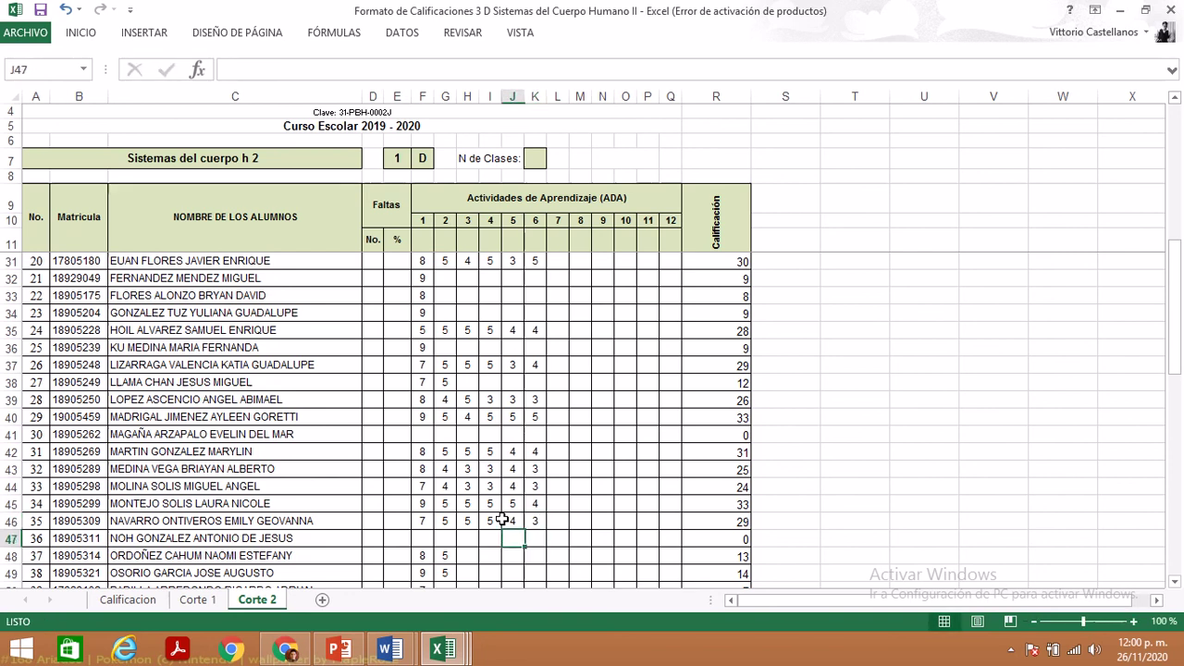
pyautogui.press('Left')
pyautogui.press('Left')
pyautogui.press('Left')
pyautogui.press('Right')
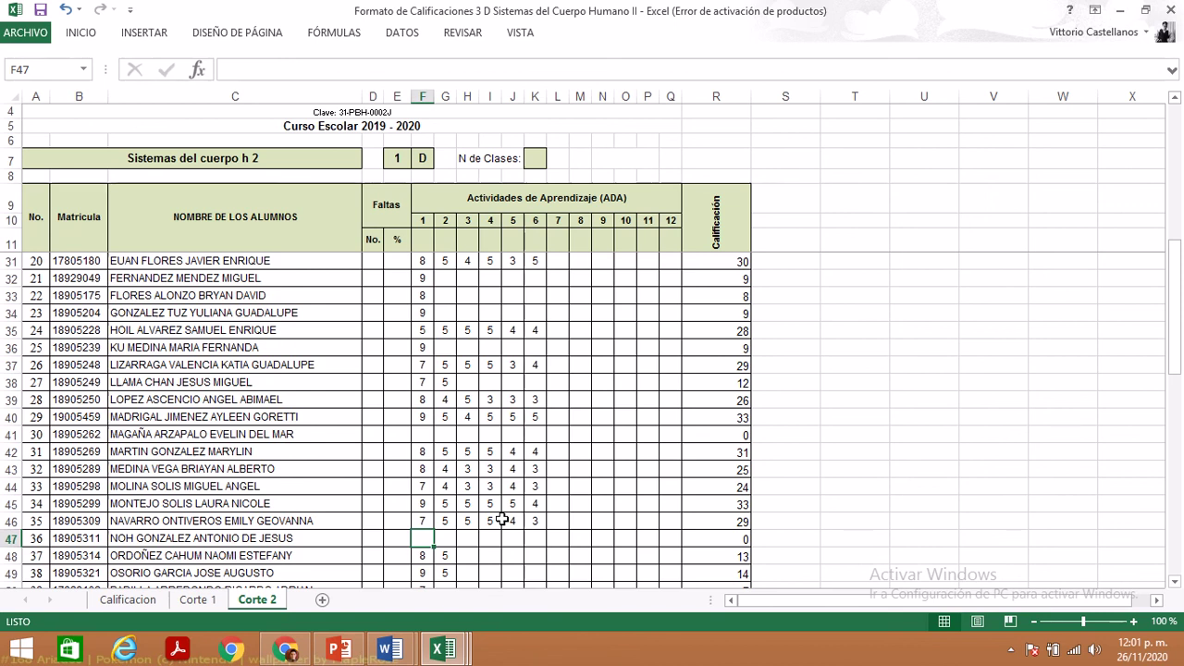
# - Select cell H48 for student No. 37, look up the test score in G33 of the sist. del cuerpo humano 2 workbook, and return to the gradebook
pyautogui.press('Down')
pyautogui.press('Right')
pyautogui.press('Right')
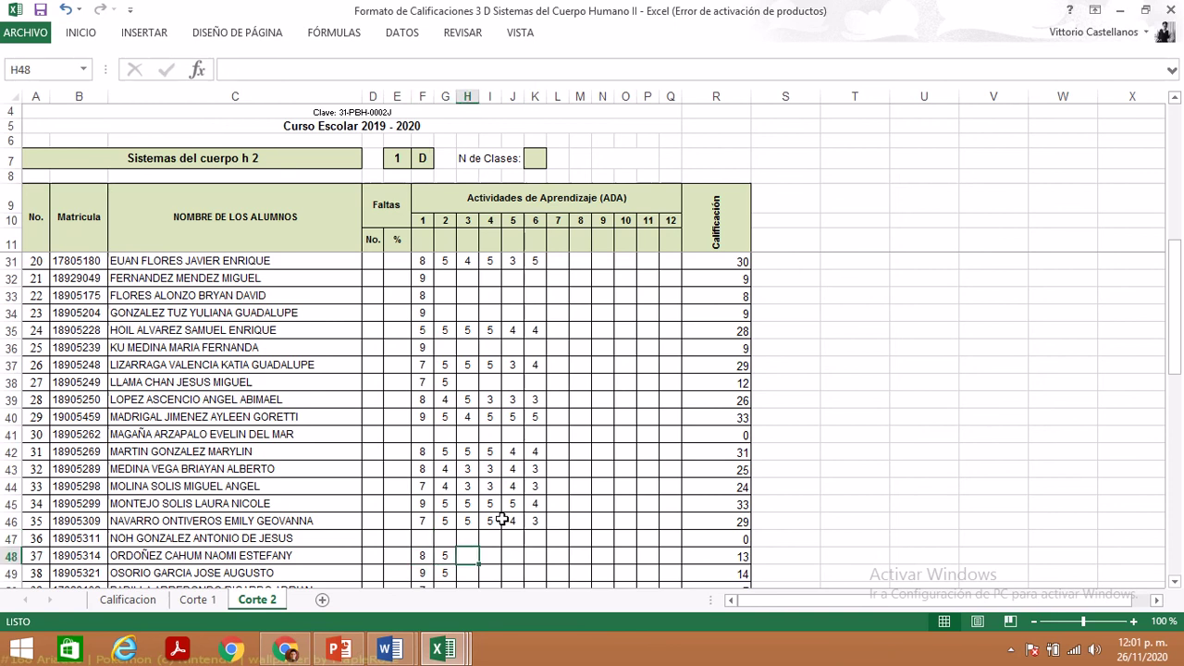
pyautogui.moveTo(444, 650)
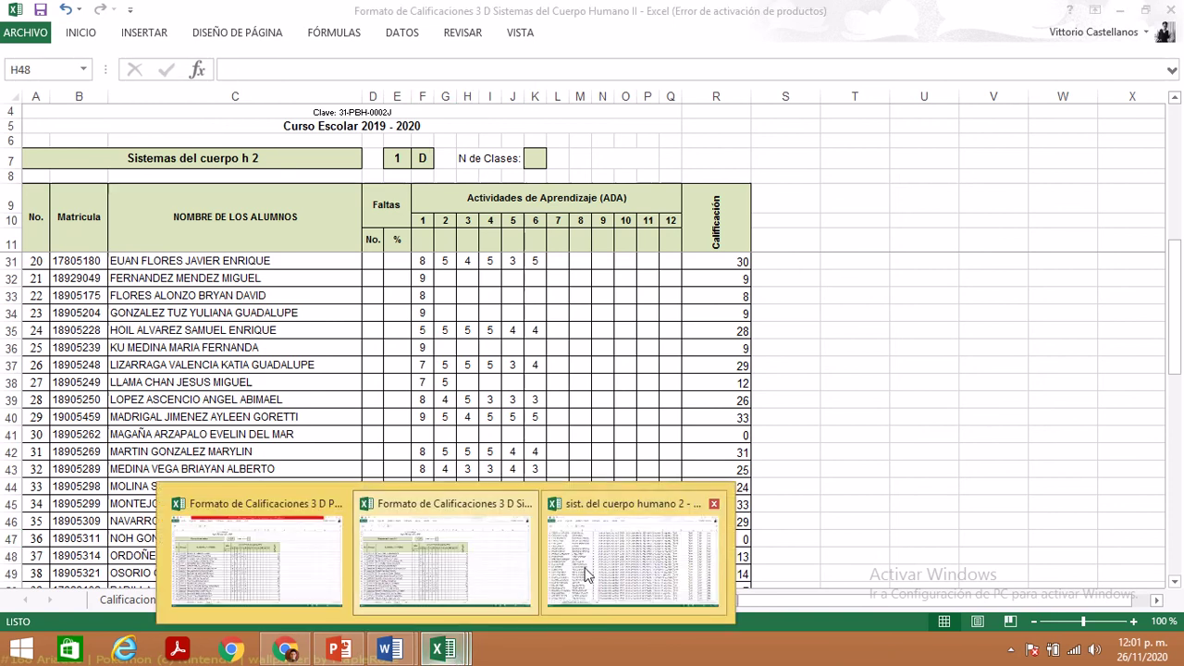
pyautogui.click(585, 567)
pyautogui.press('Down')
pyautogui.press('Down')
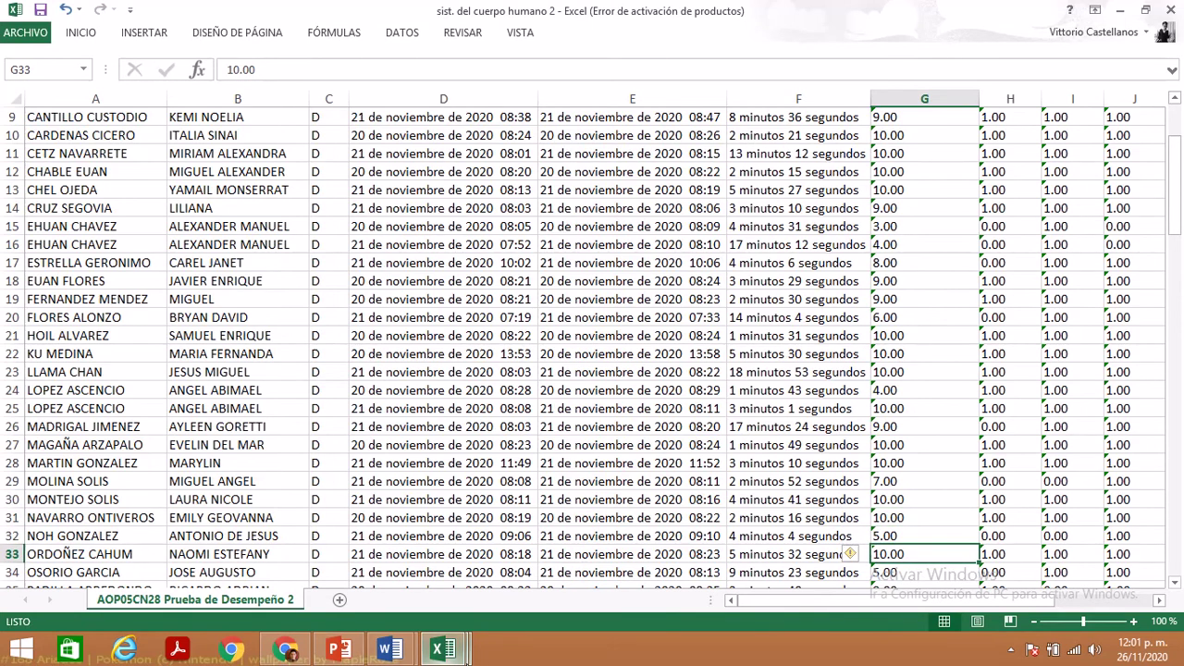
pyautogui.moveTo(443, 650)
pyautogui.click(444, 555)
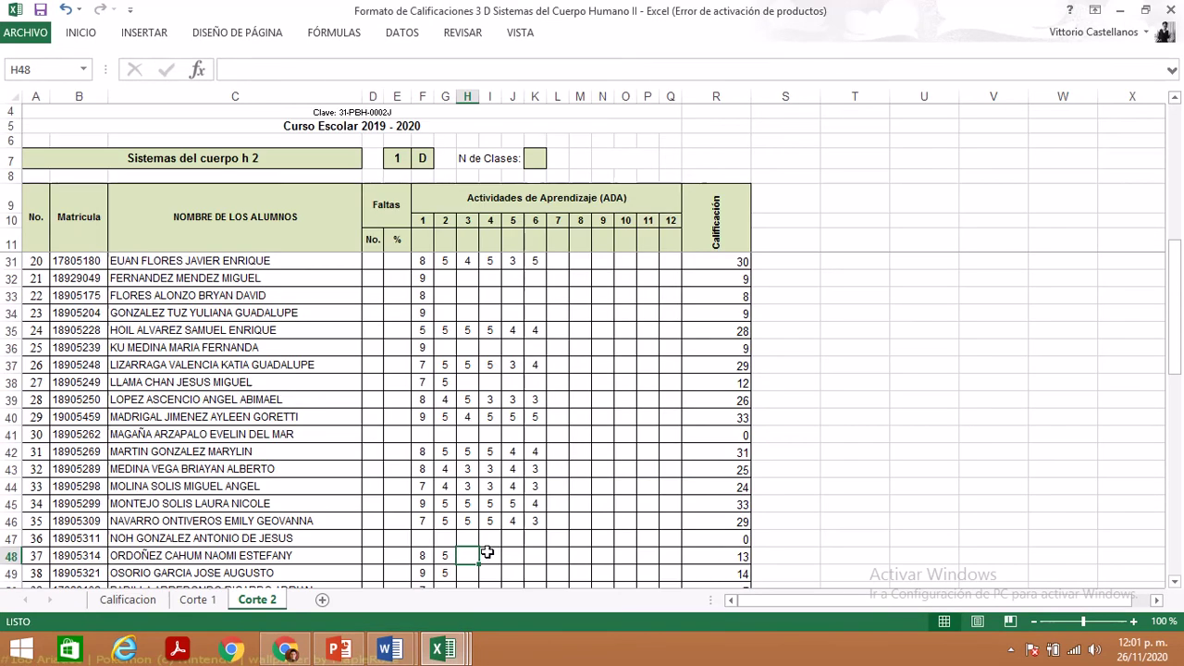
# - Enter the scores 5, 4, 5 and 3 for activities 3 to 6 of student No. 37 in row 48, then reselect cell K48
pyautogui.write('5')
pyautogui.press('Tab')
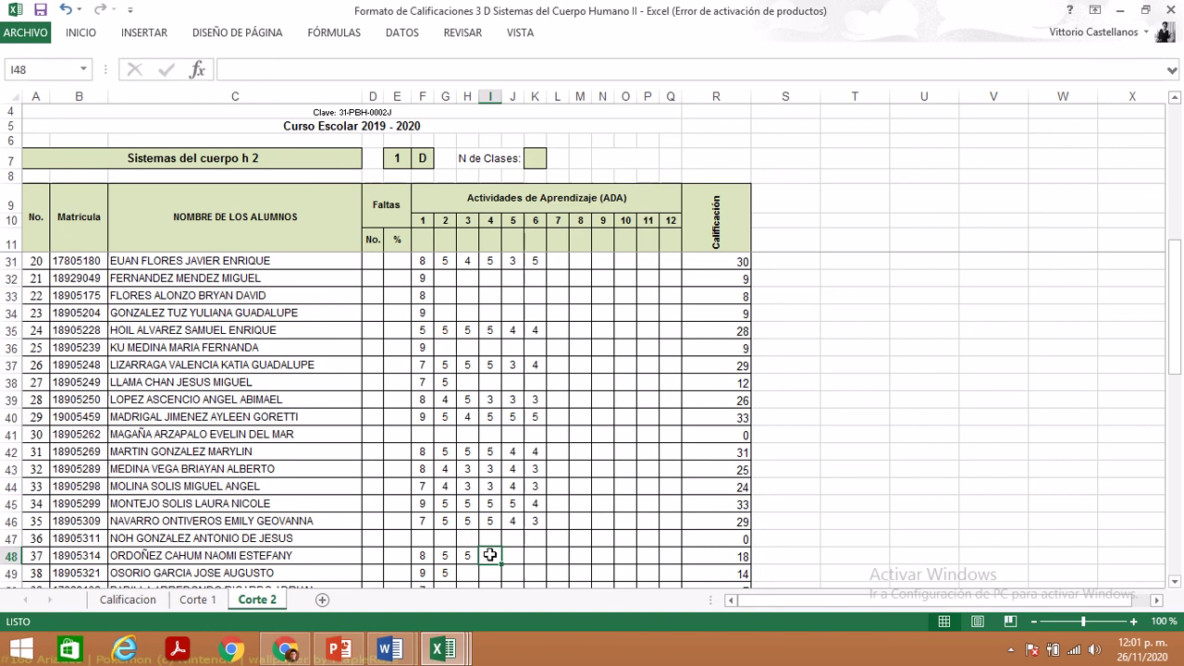
pyautogui.write('4')
pyautogui.press('Tab')
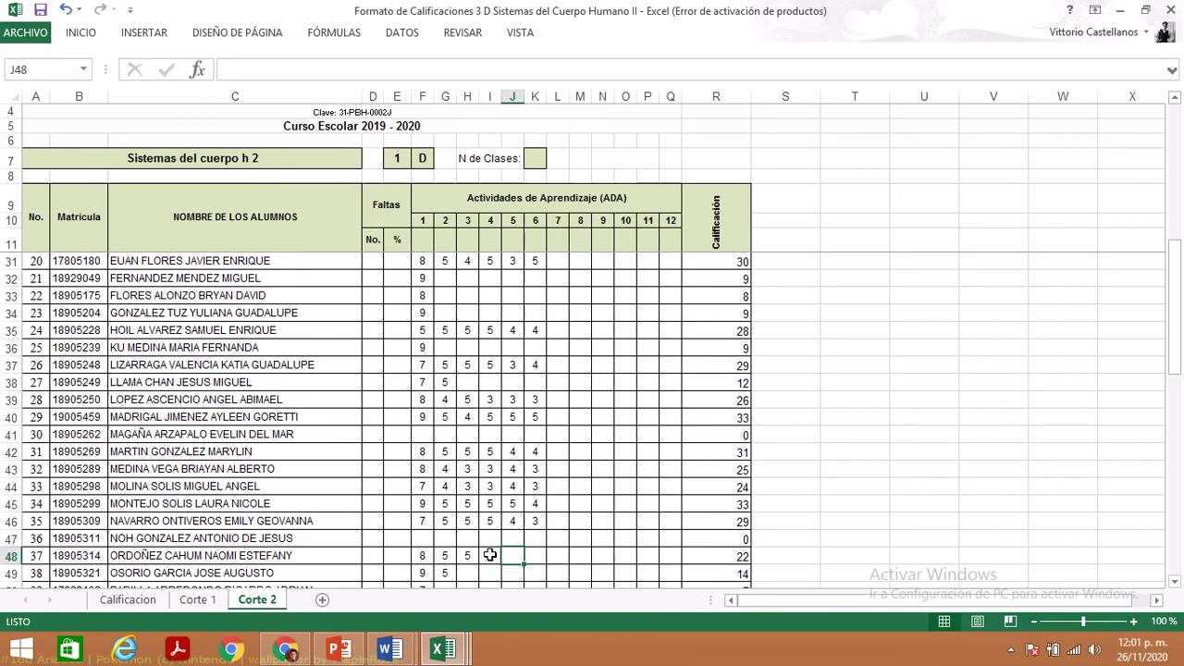
pyautogui.write('5')
pyautogui.press('Tab')
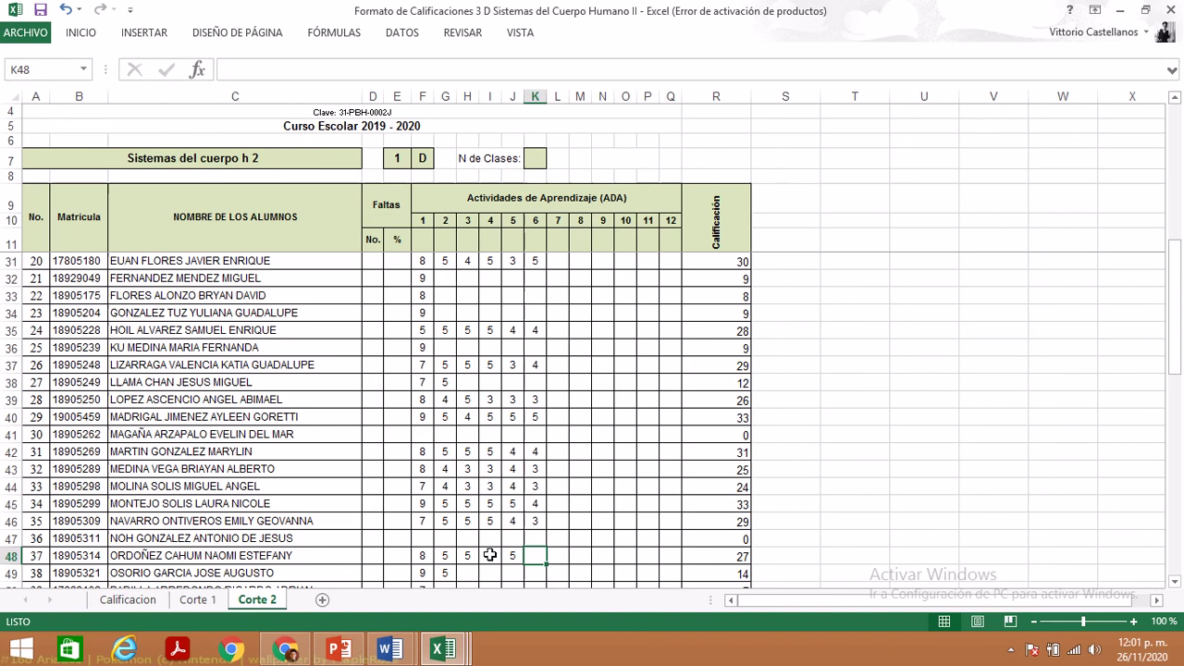
pyautogui.write('3')
pyautogui.press('Return')
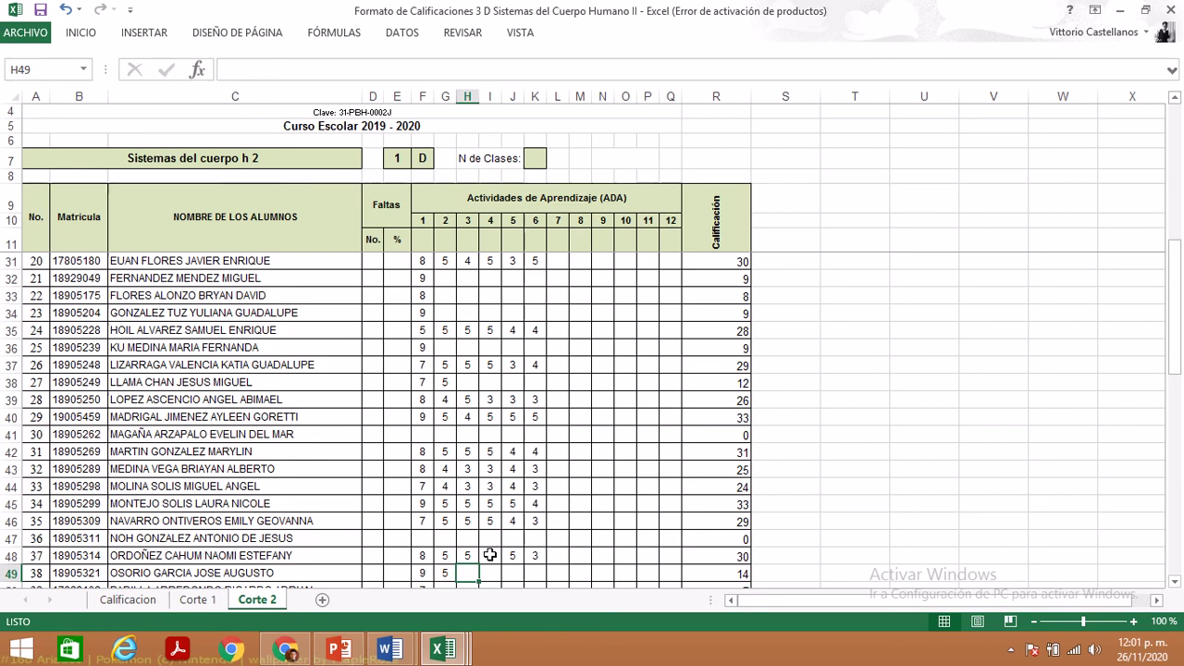
pyautogui.click(539, 554)
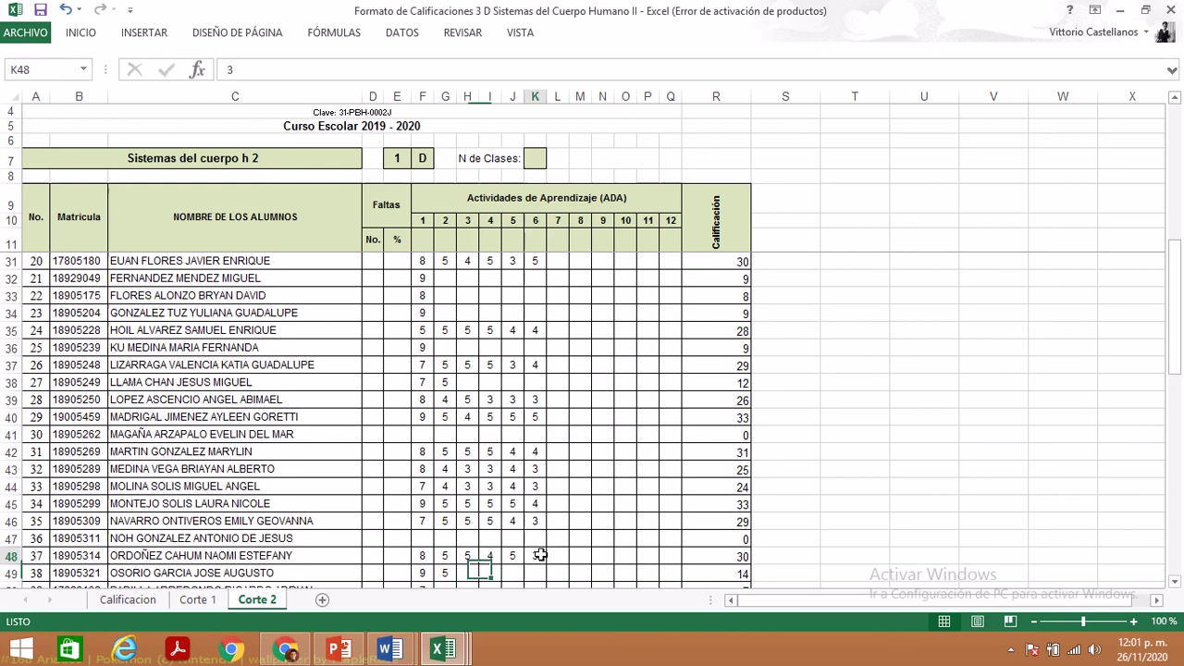
# - Dismiss the antivirus licence notification and select cell H49 for student No. 38
pyautogui.click(465, 572)
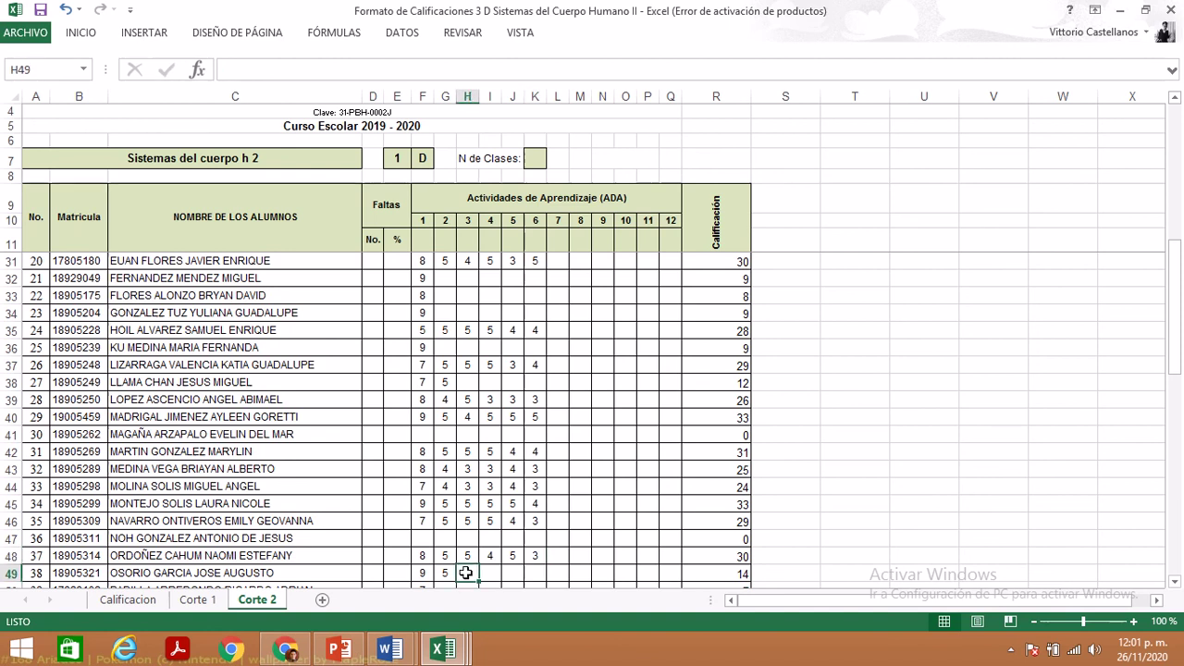
pyautogui.click(1175, 582)
pyautogui.click(1175, 582)
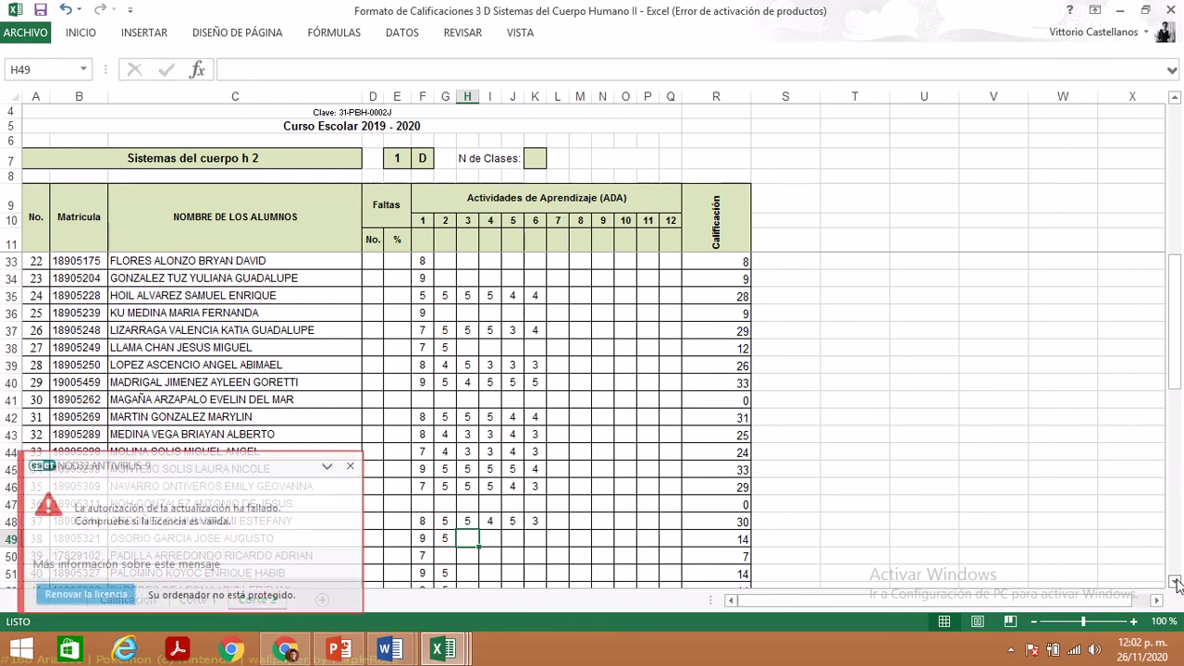
pyautogui.click(351, 465)
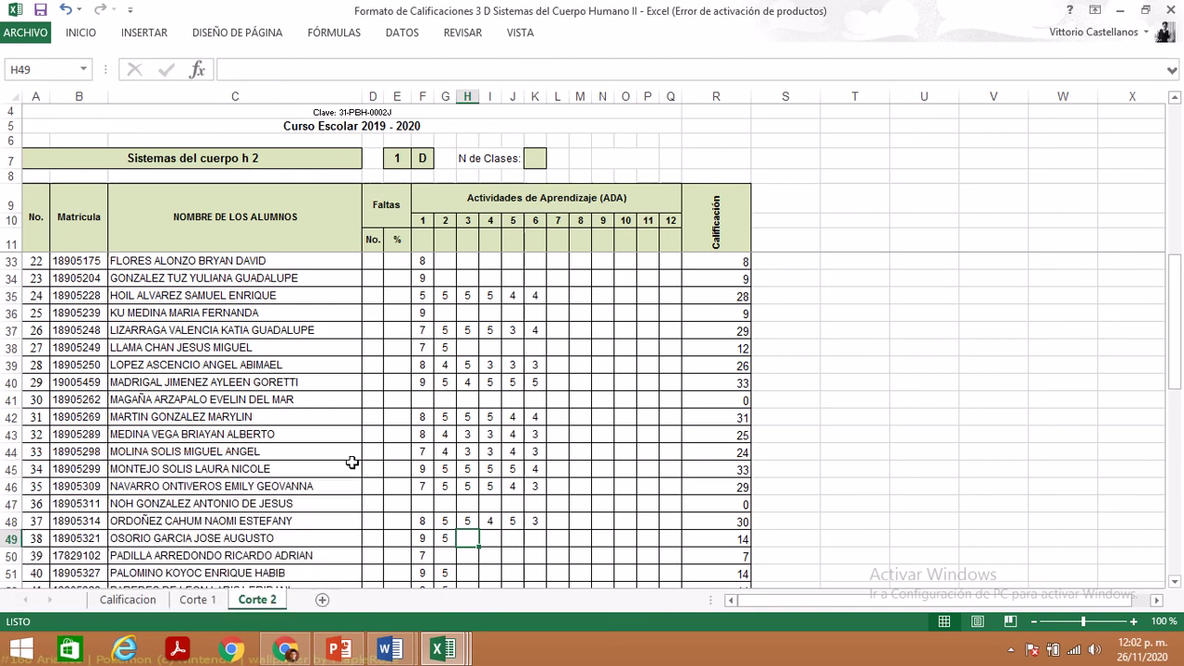
pyautogui.click(534, 519)
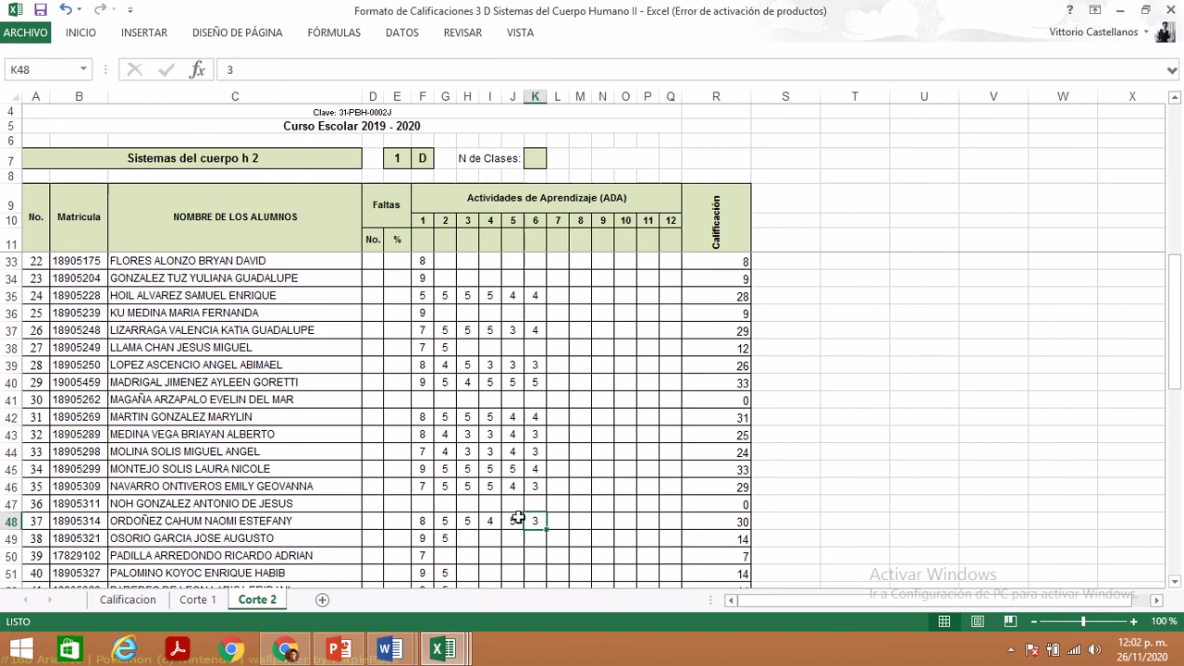
pyautogui.click(468, 540)
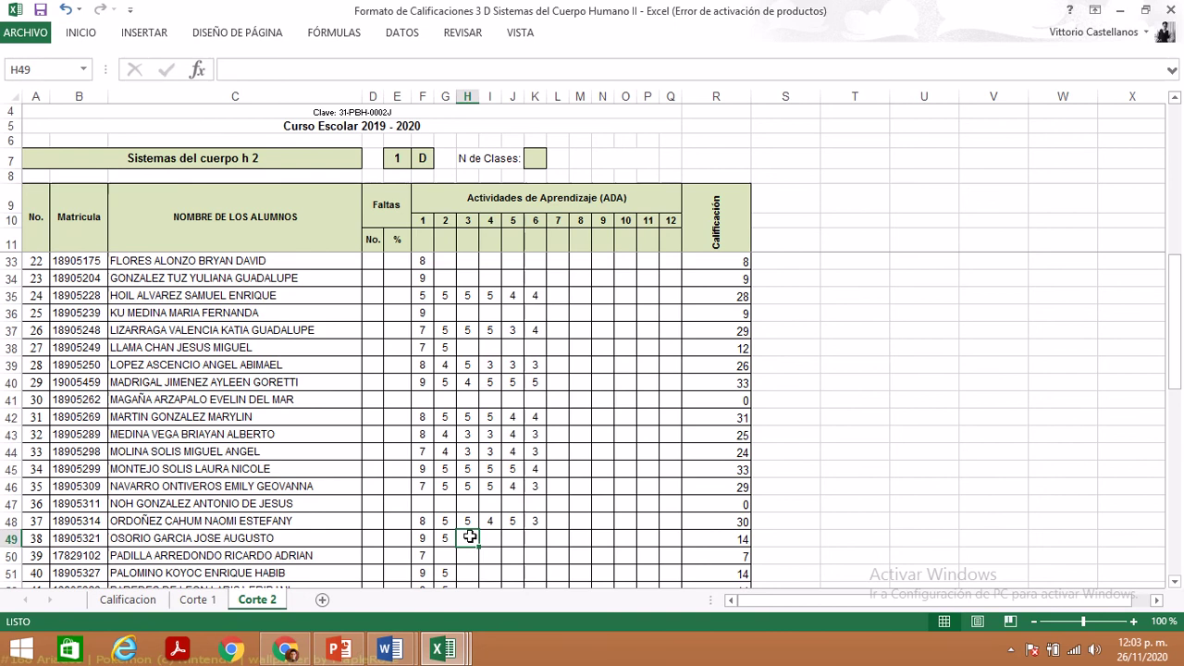
# - Skip students No. 38 and 39 and select cell H51 for activity 3 of student No. 40
pyautogui.moveTo(350, 645)
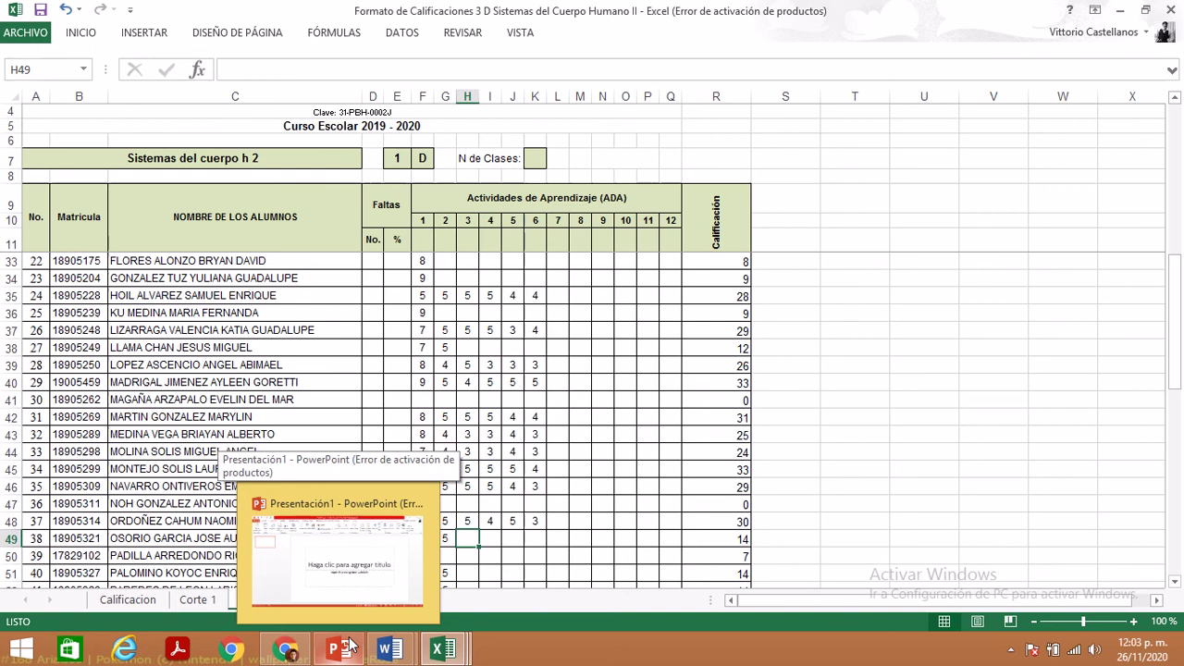
pyautogui.click(467, 555)
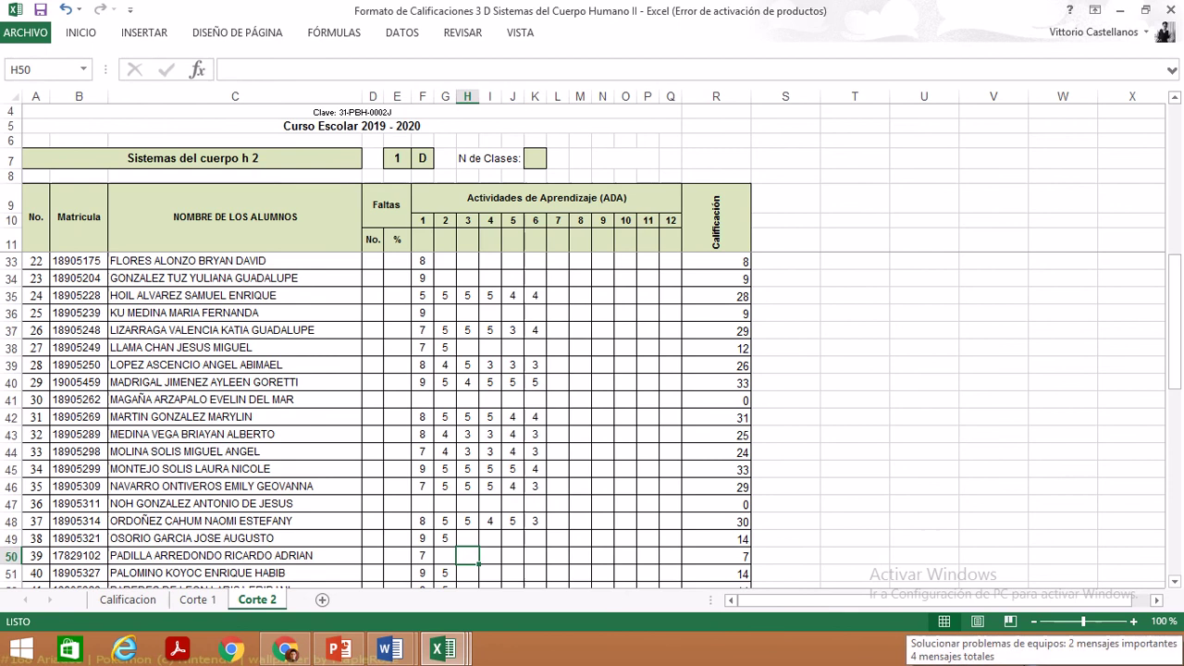
pyautogui.click(445, 555)
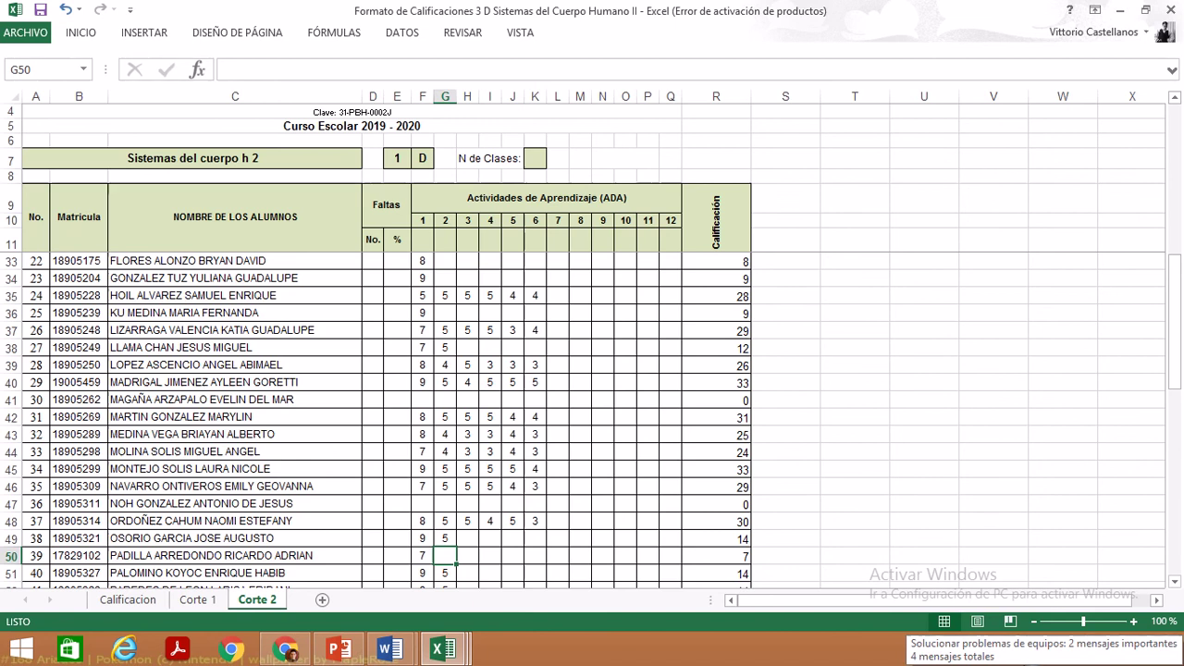
pyautogui.click(445, 573)
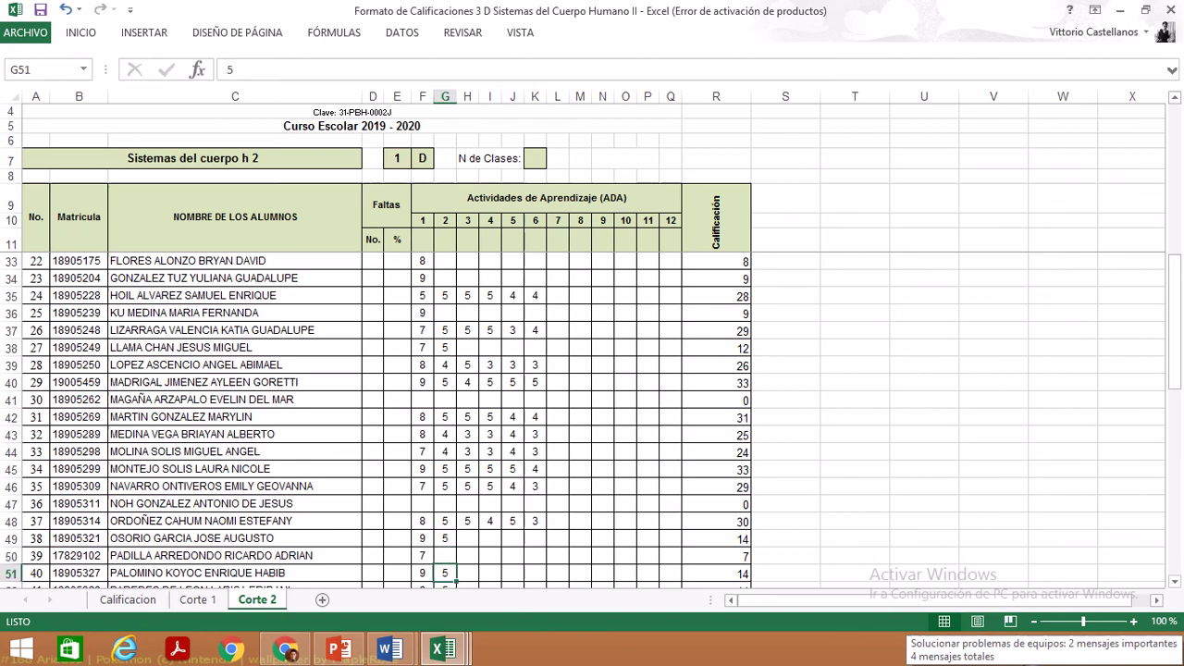
pyautogui.scroll(-1, 377, 416)
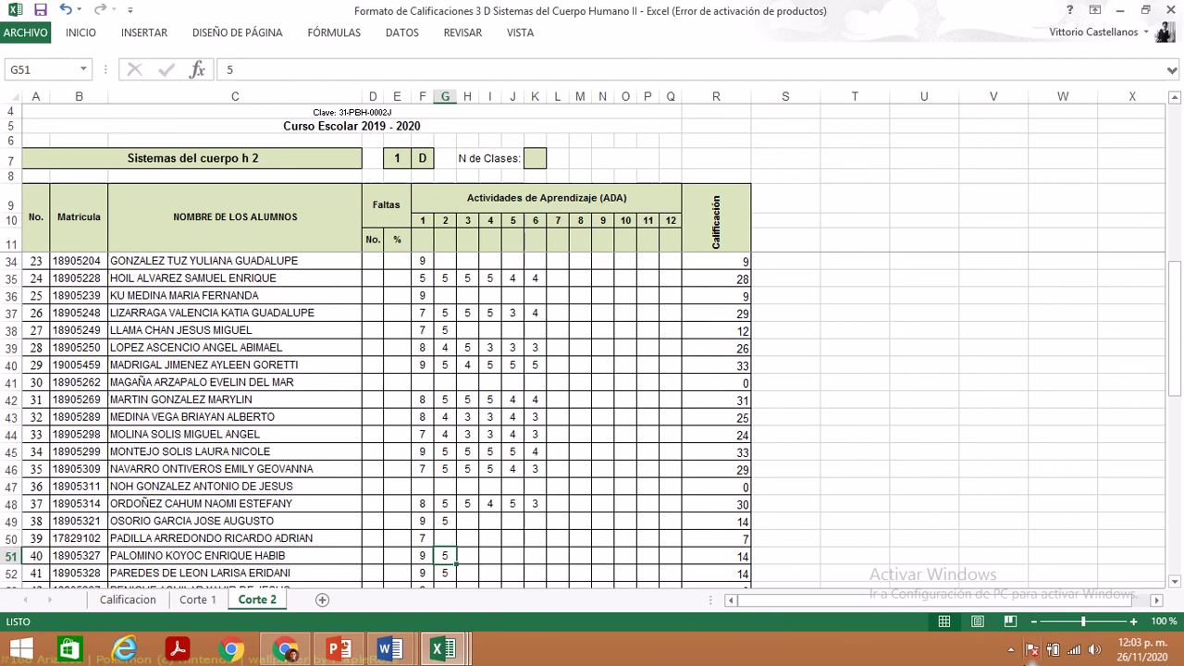
pyautogui.press('Right')
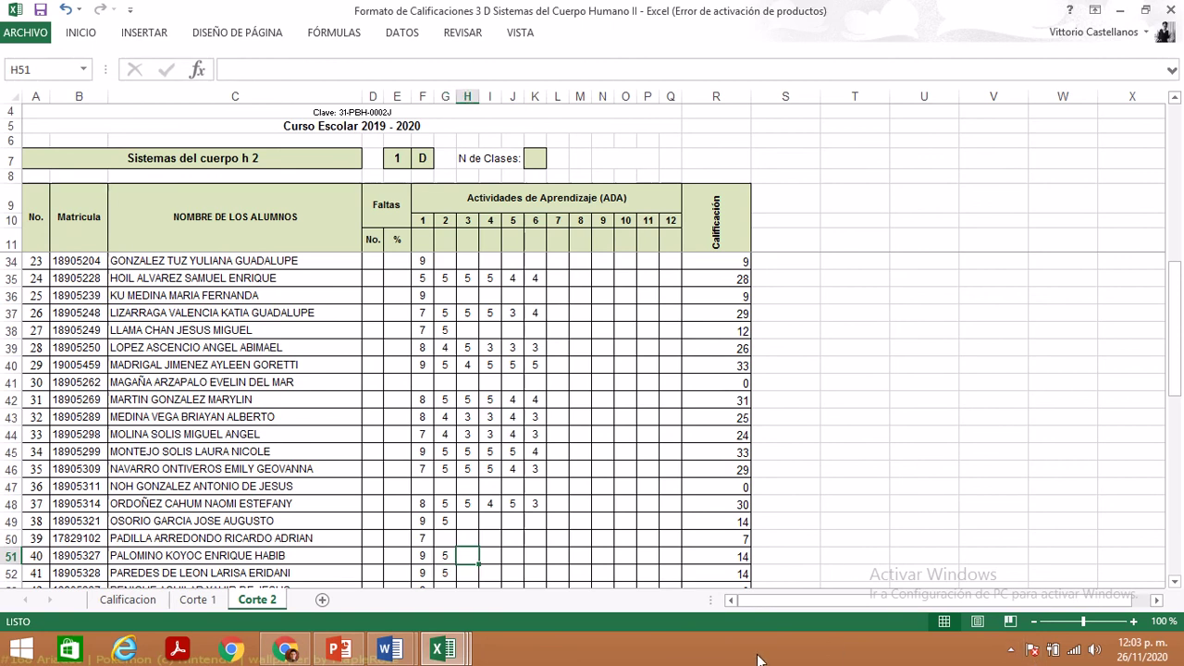
# - Look up student No. 40's test score in G36 of the sist. del cuerpo humano 2 workbook and return to the gradebook
pyautogui.click(443, 650)
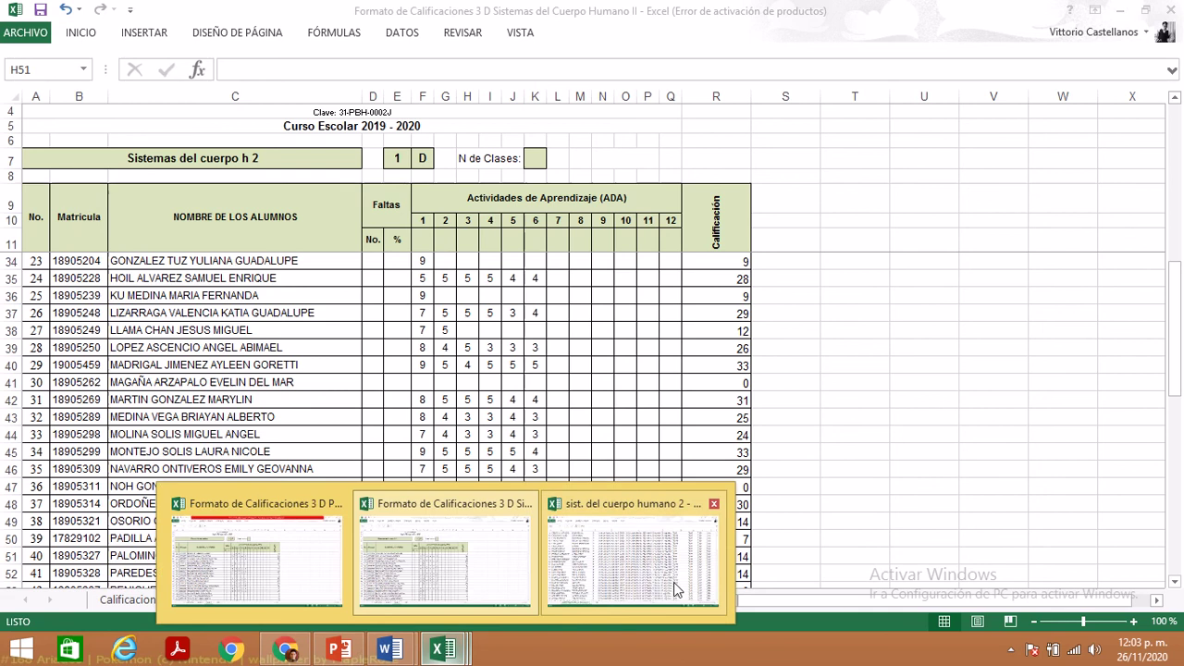
pyautogui.click(675, 589)
pyautogui.press('Down')
pyautogui.press('Down')
pyautogui.press('Down')
pyautogui.press('Down')
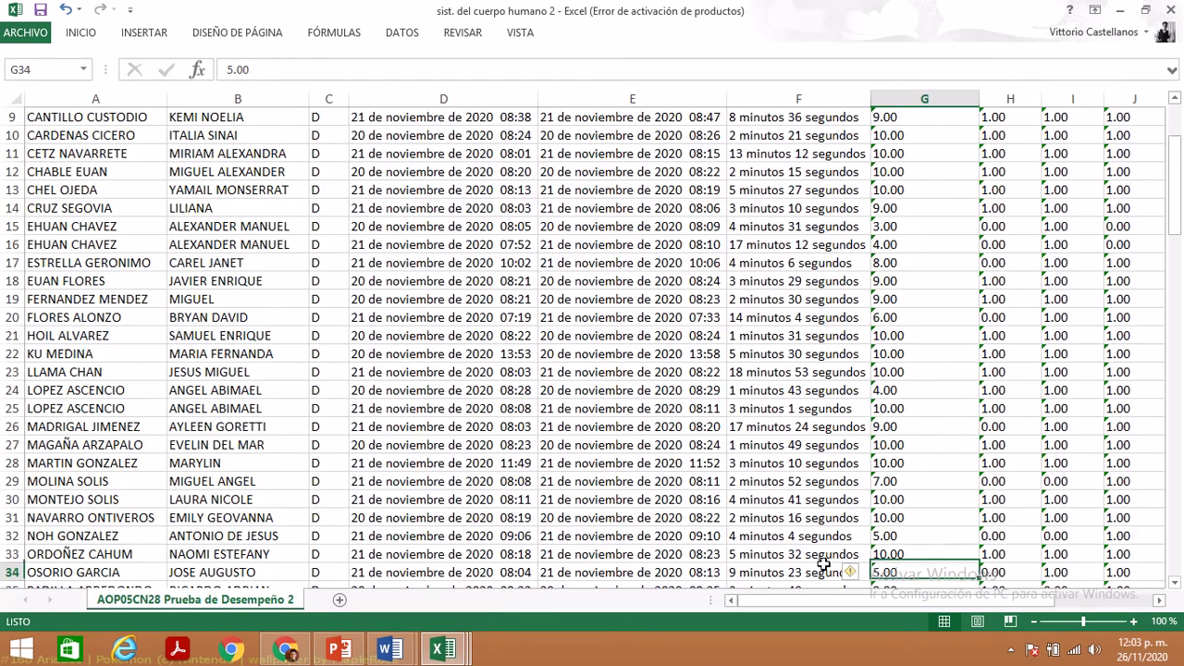
pyautogui.press('Up')
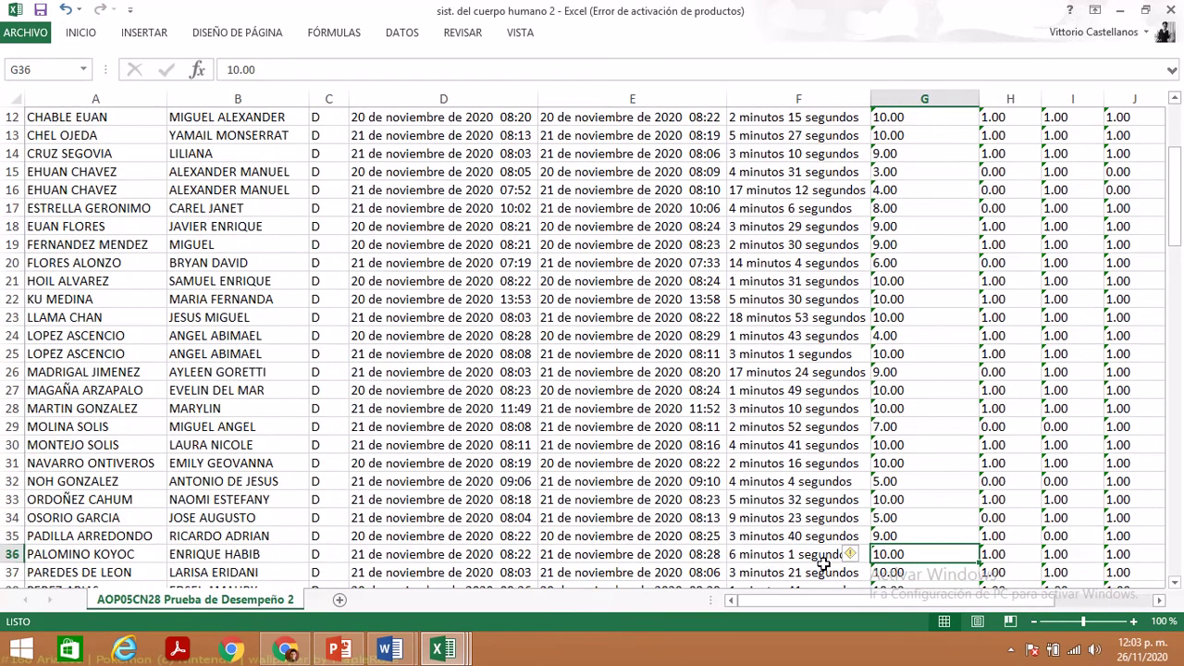
pyautogui.click(452, 656)
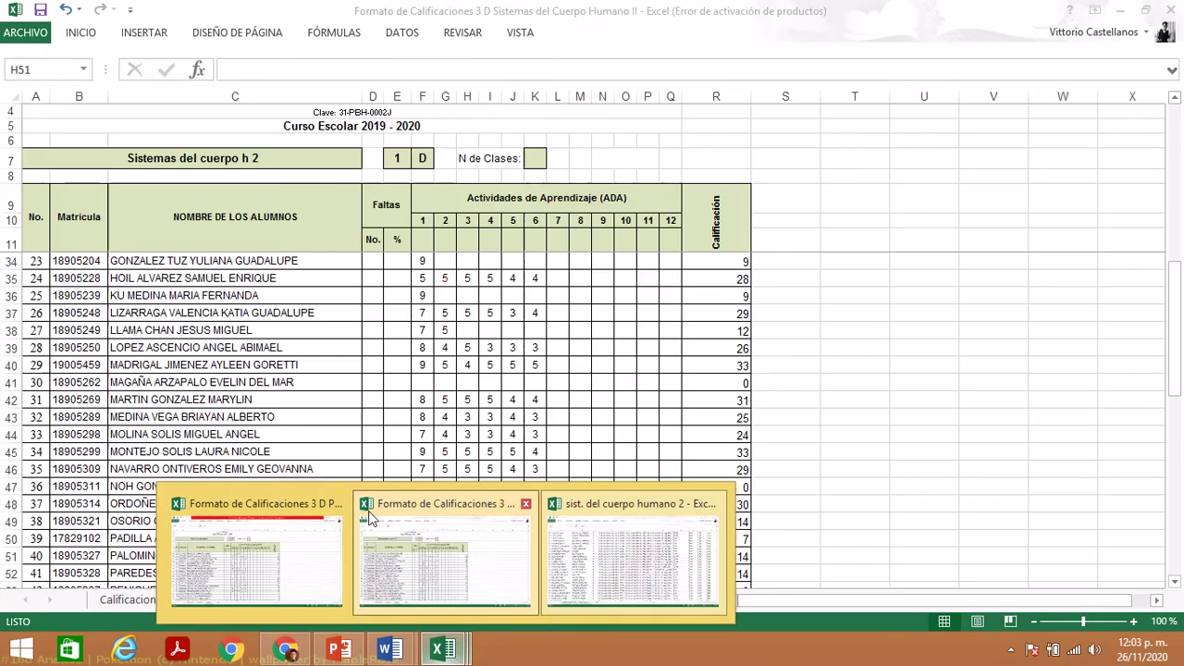
pyautogui.click(367, 511)
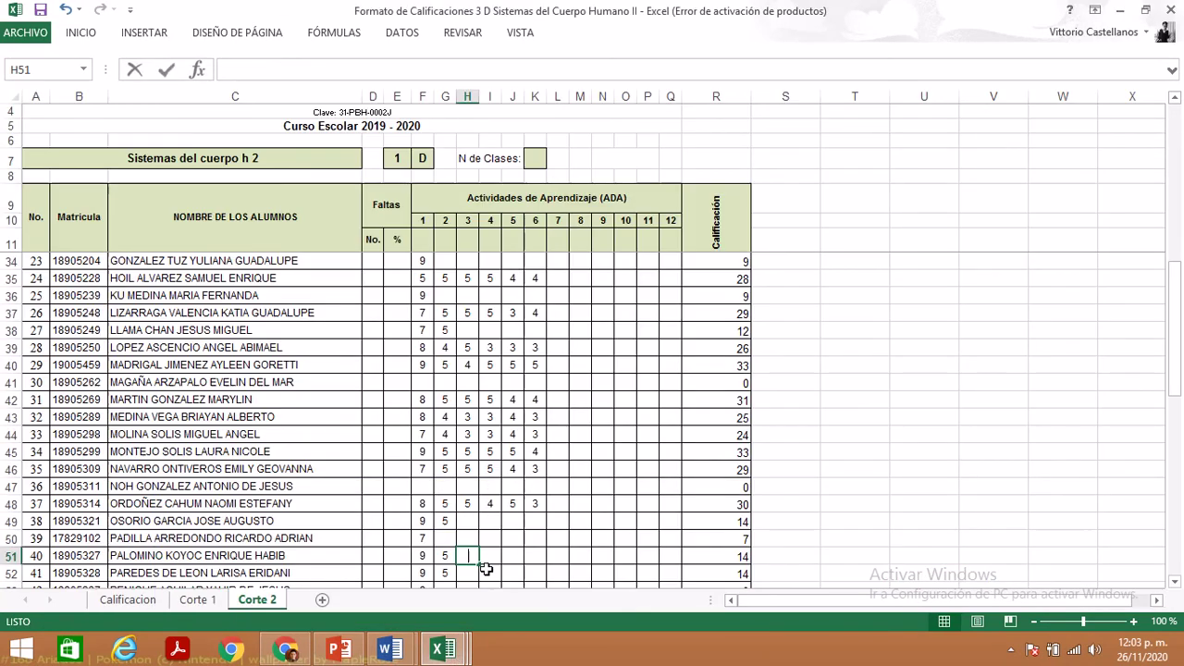
# - Enter the scores 5, 5, 4 and 4 for activities 3 to 6 of student No. 40 in row 51
pyautogui.write('5')
pyautogui.press('Right')
pyautogui.write('5')
pyautogui.press('Right')
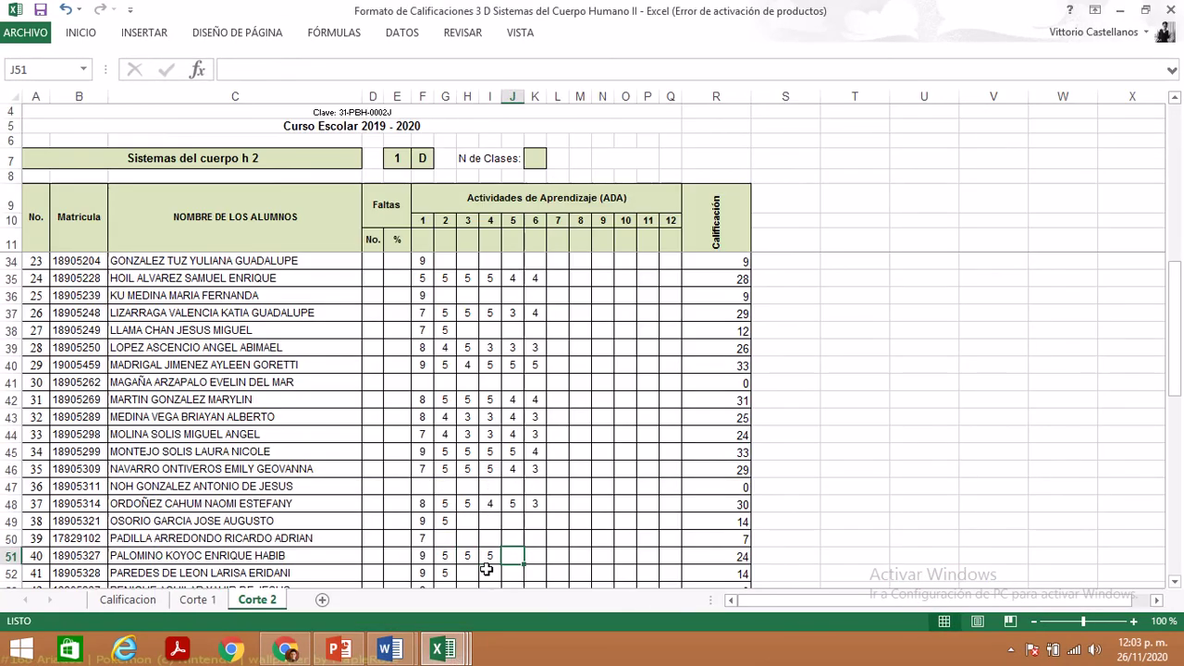
pyautogui.write('4')
pyautogui.press('Right')
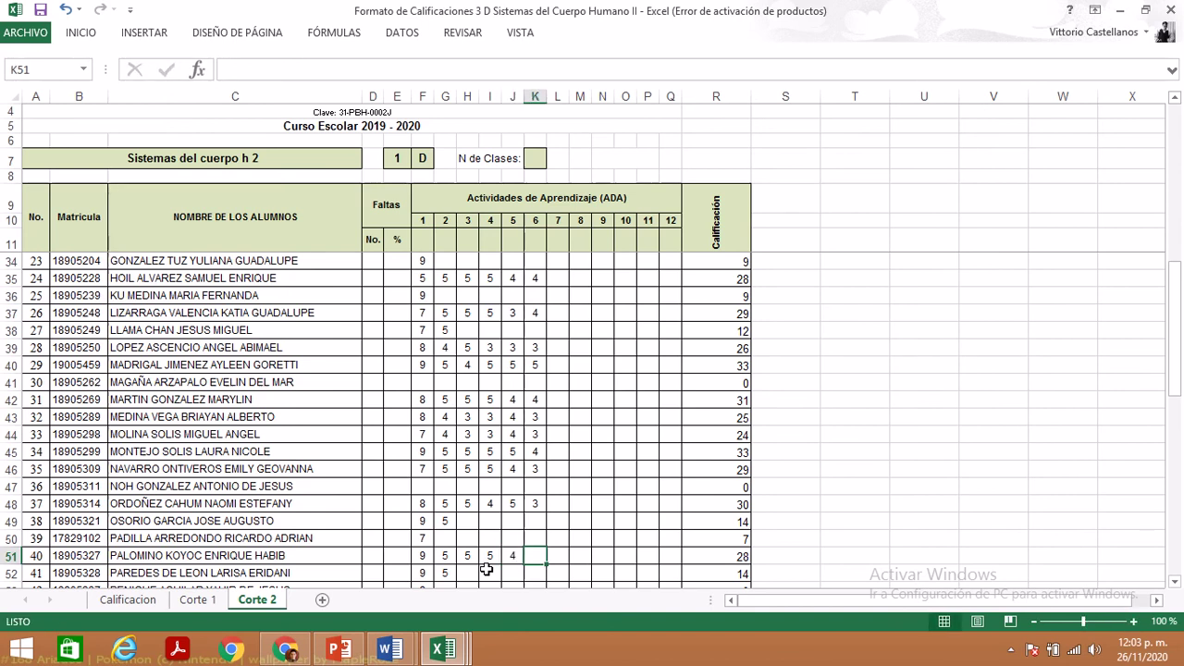
pyautogui.write('4')
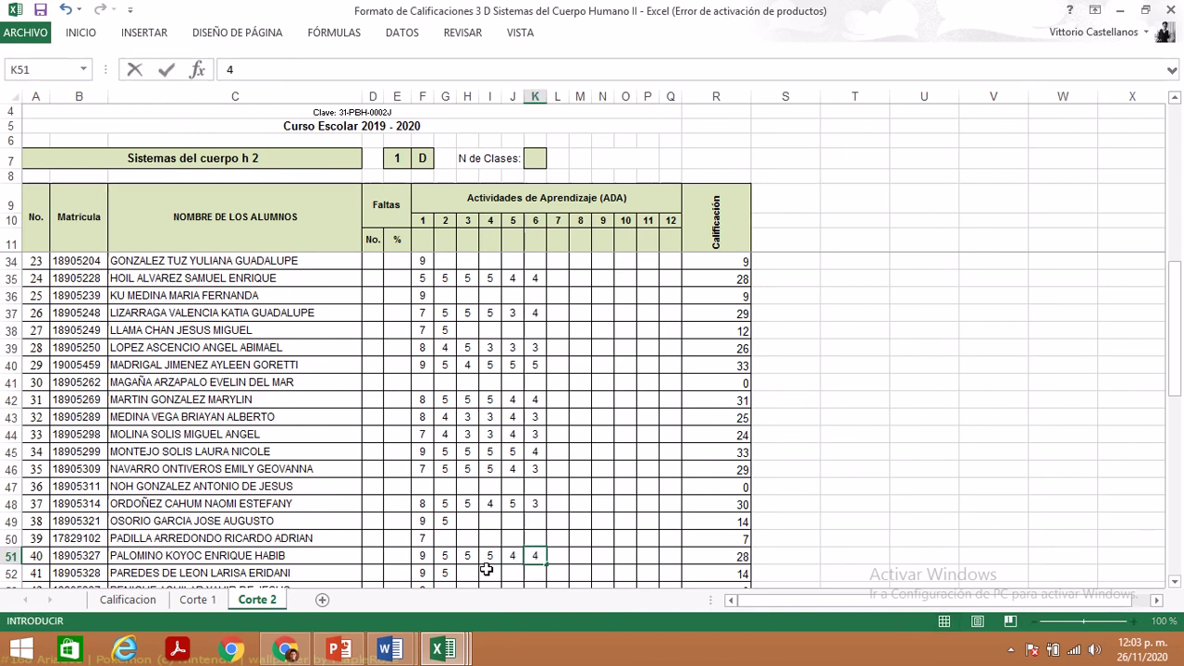
pyautogui.press('Return')
# - Change student No. 40's activity 5 score in cell J51 to 3
pyautogui.press('Left')
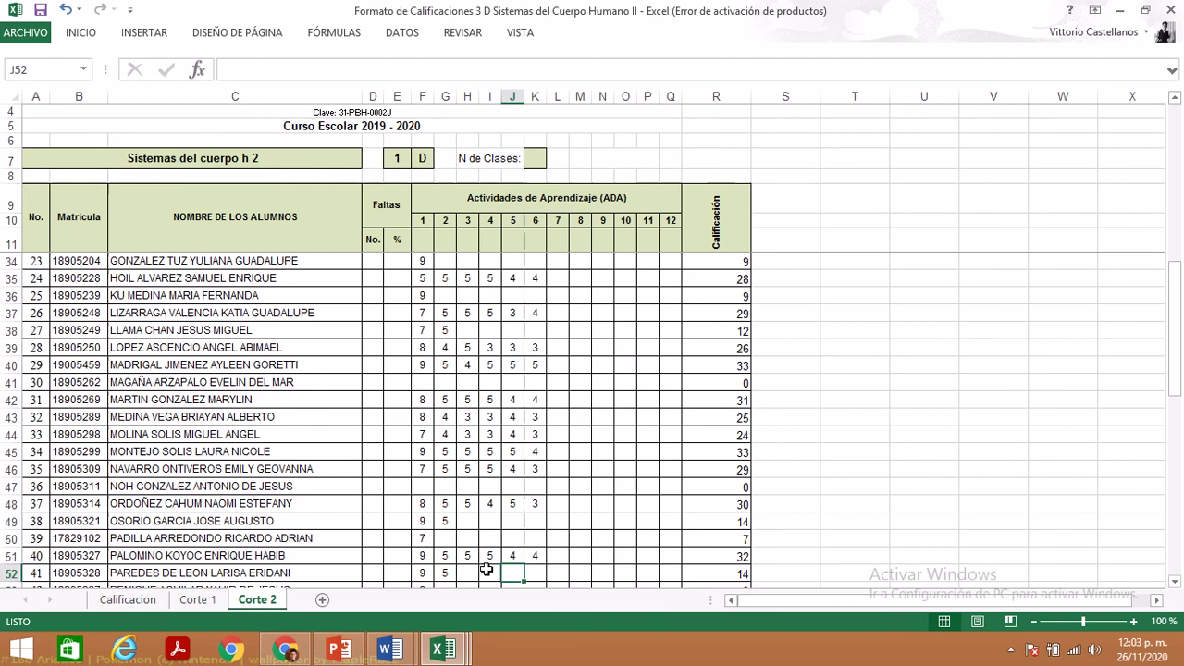
pyautogui.press('Up')
pyautogui.write('3')
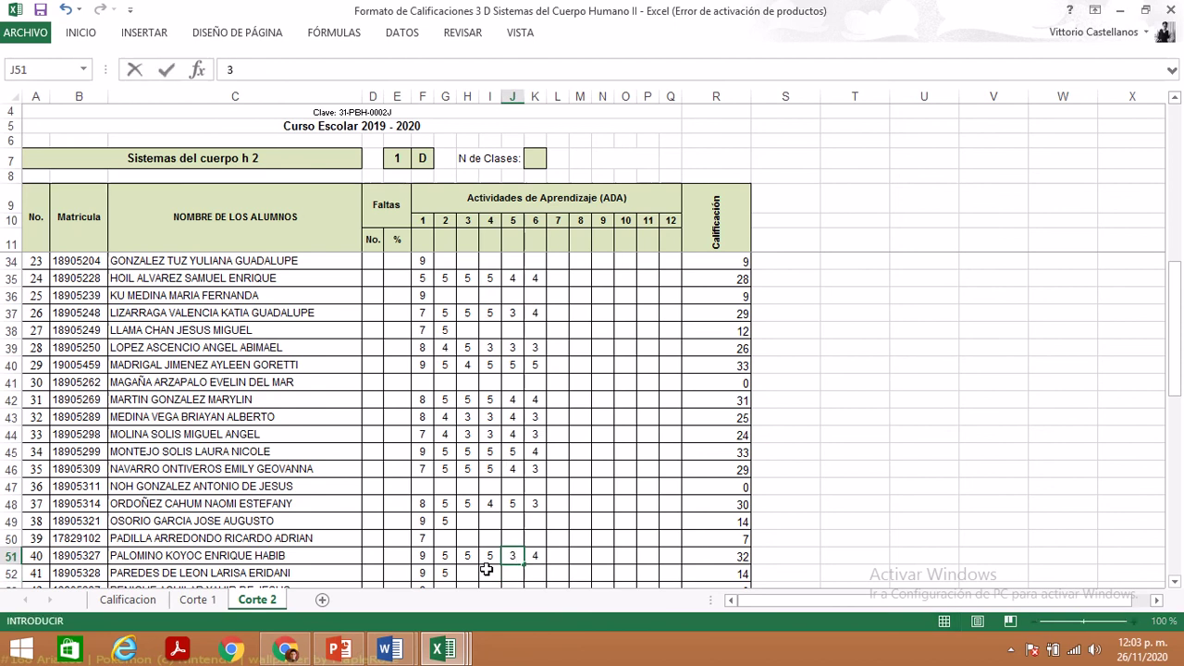
pyautogui.press('Return')
# - Select cell H52 for student No. 41, look up the test score in G37 of the sist. del cuerpo humano 2 workbook, and return to the gradebook
pyautogui.press('Left')
pyautogui.press('Left')
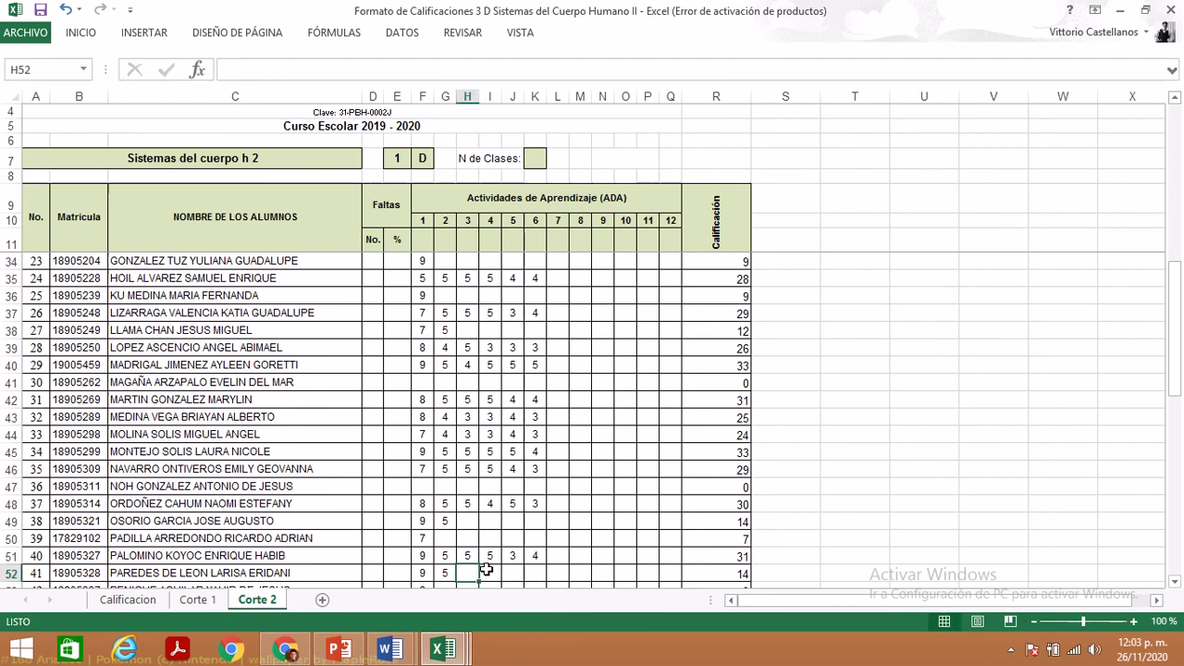
pyautogui.scroll(-1, 486, 571)
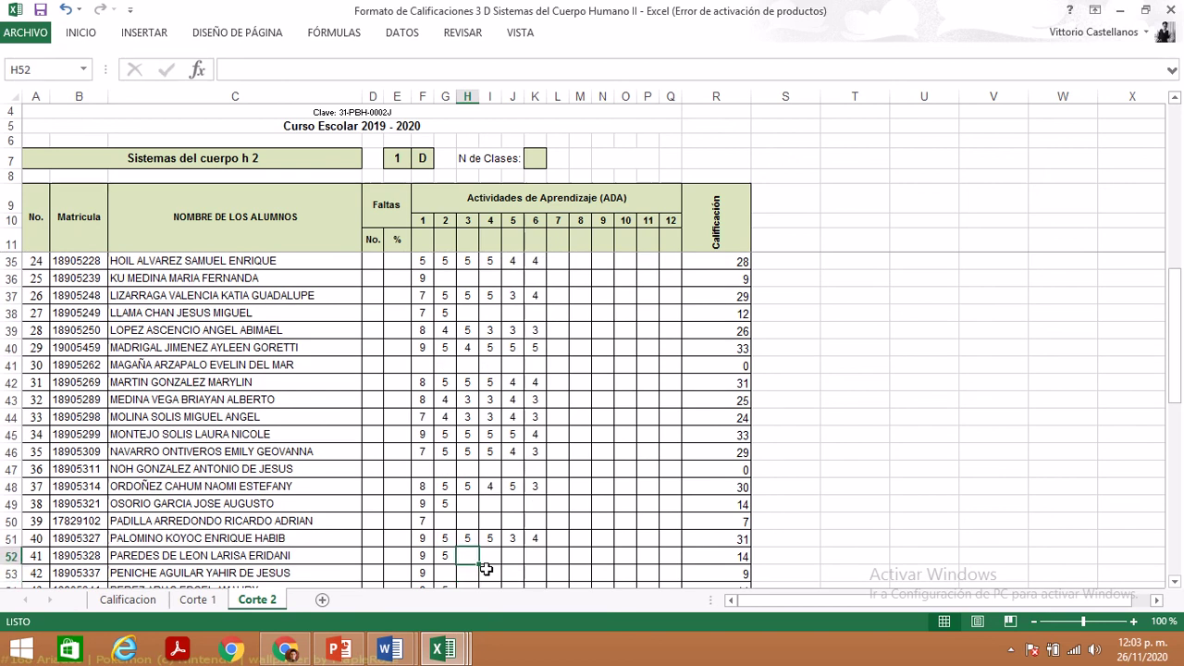
pyautogui.moveTo(442, 649)
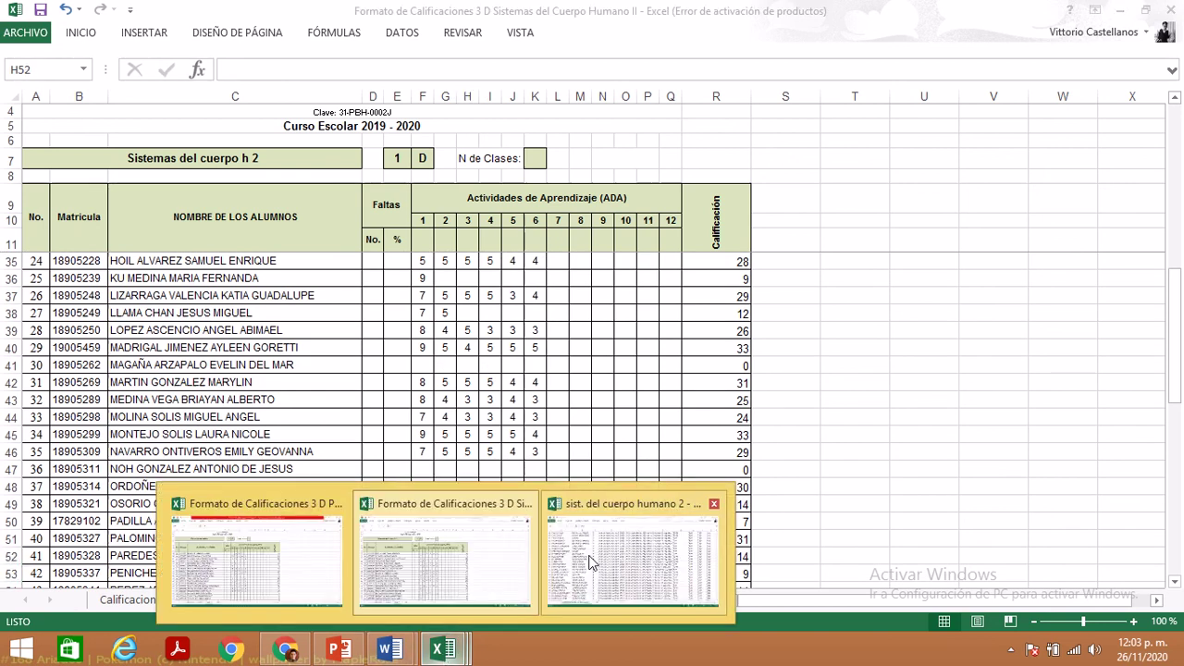
pyautogui.click(590, 559)
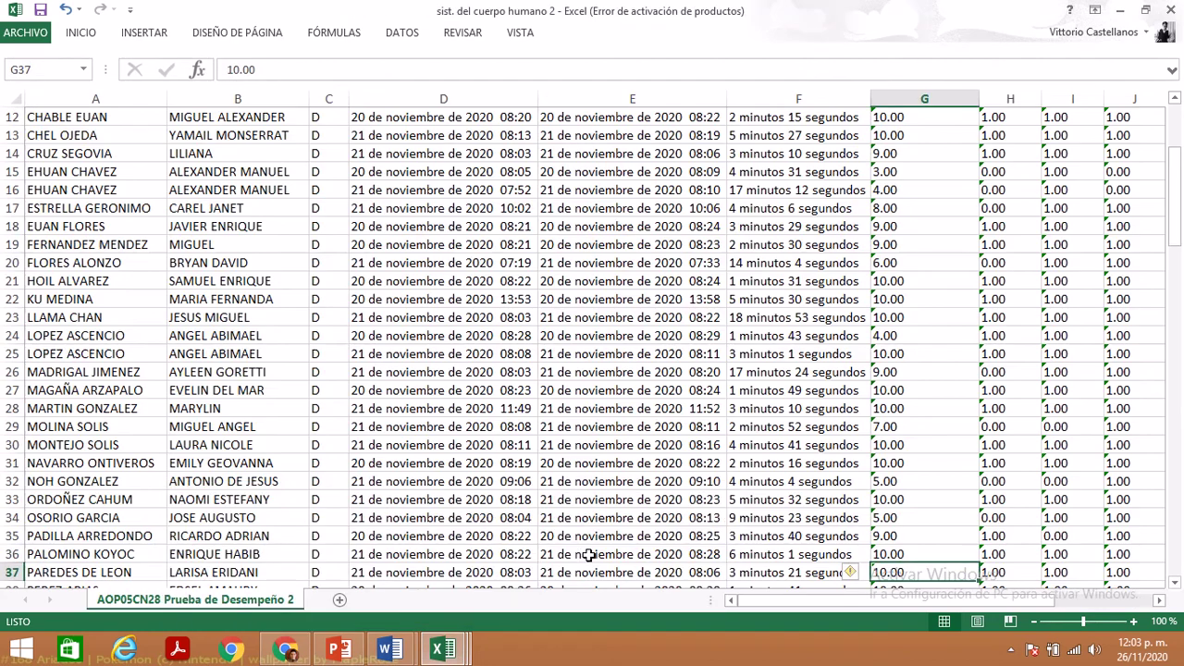
pyautogui.moveTo(442, 649)
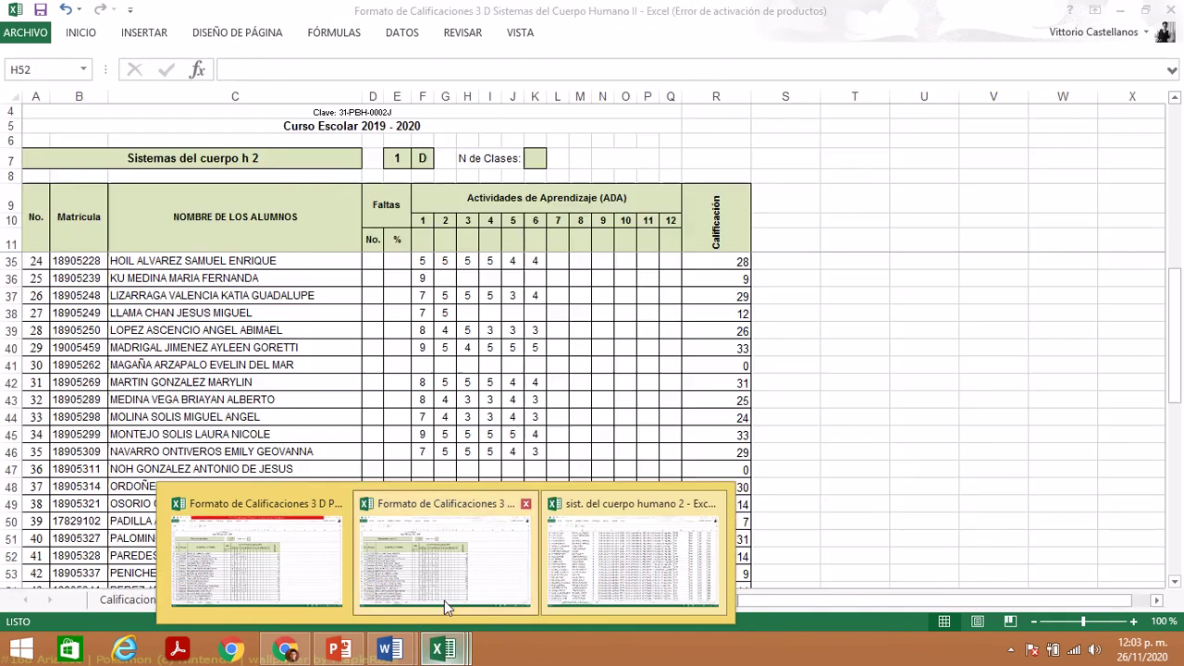
pyautogui.click(444, 600)
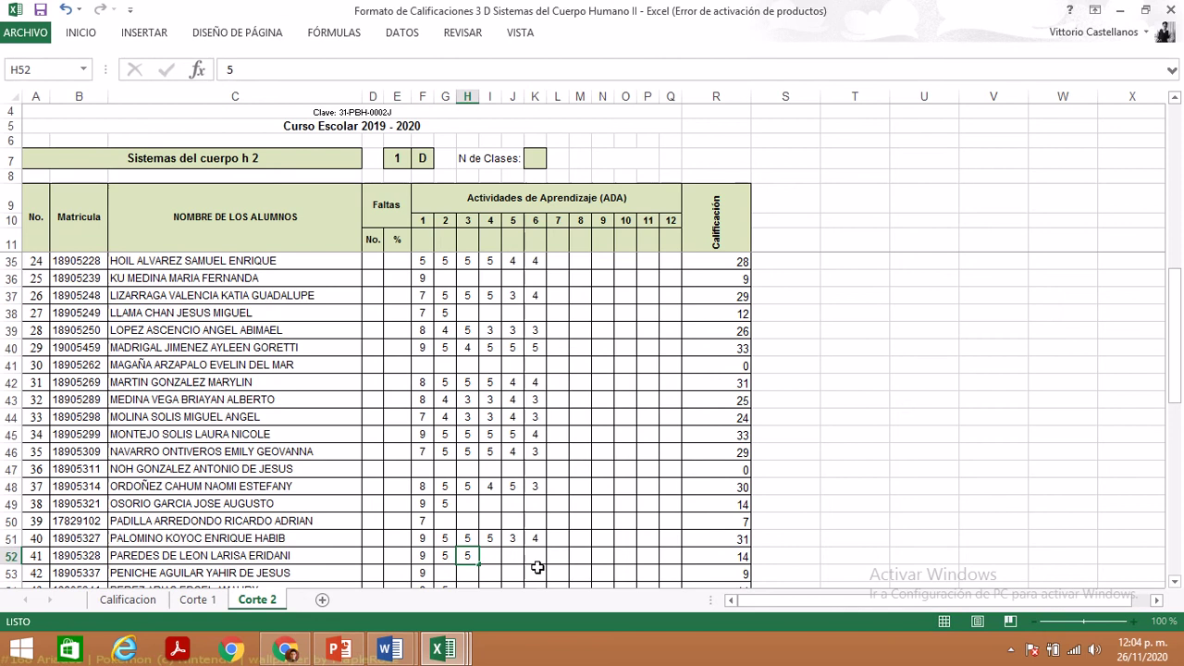
# - Enter a score of 5 for each of activities 3 to 6 of student No. 41 in row 52
pyautogui.press('Tab')
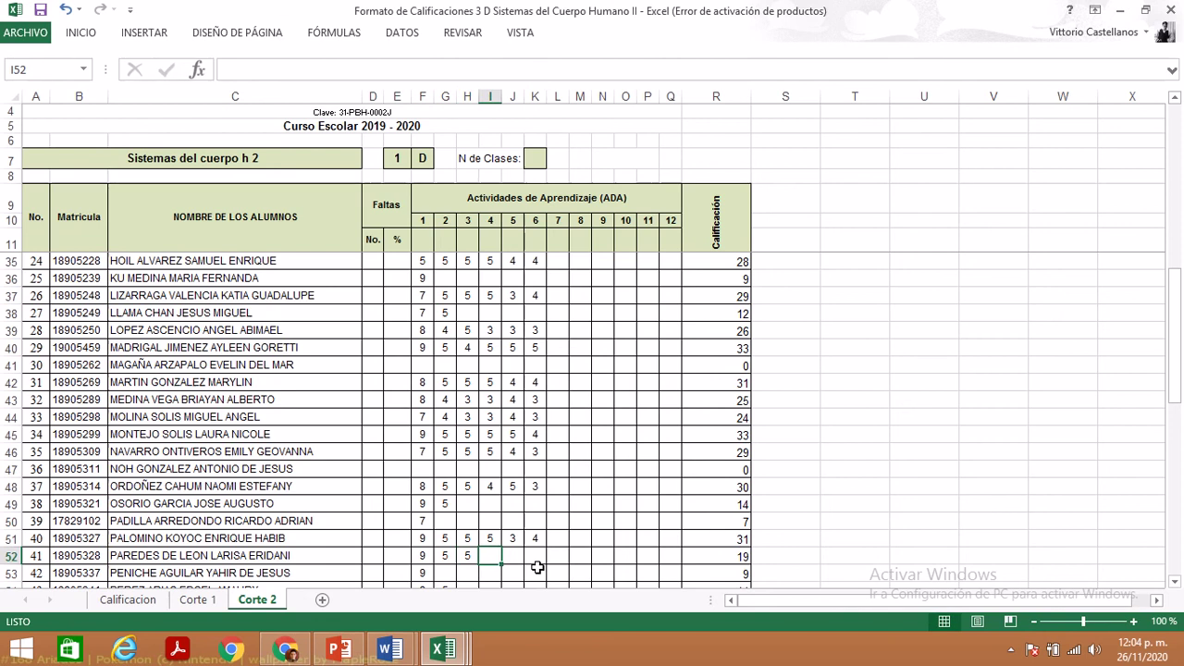
pyautogui.press('Tab')
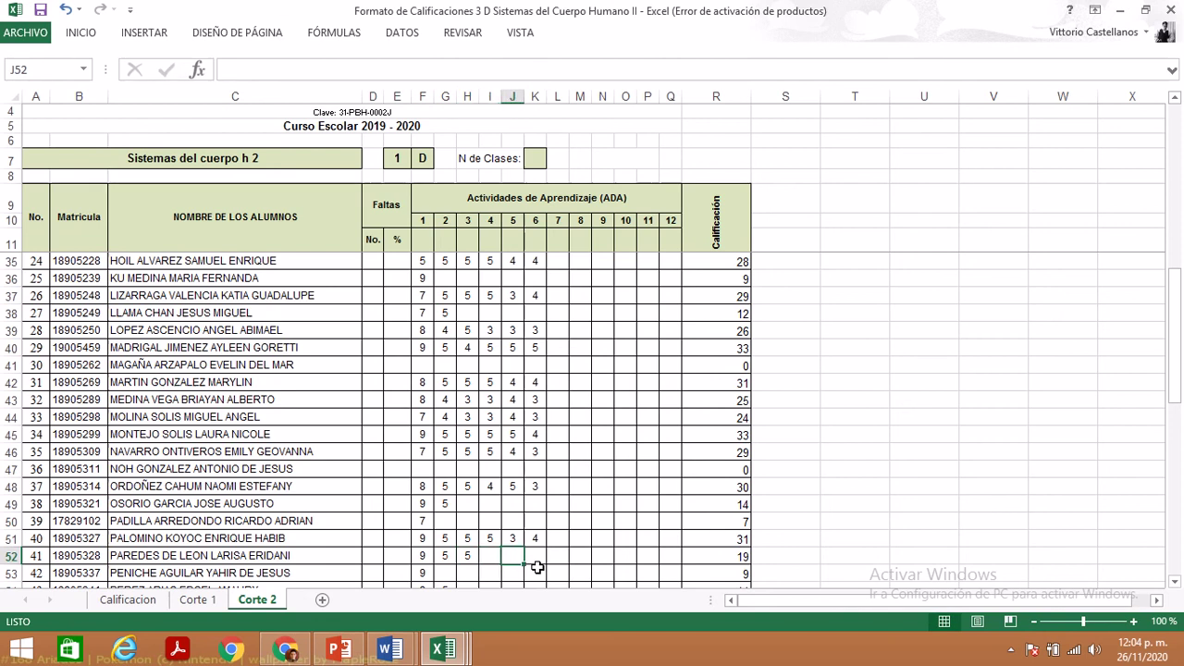
pyautogui.hotkey('shift', 'Tab')
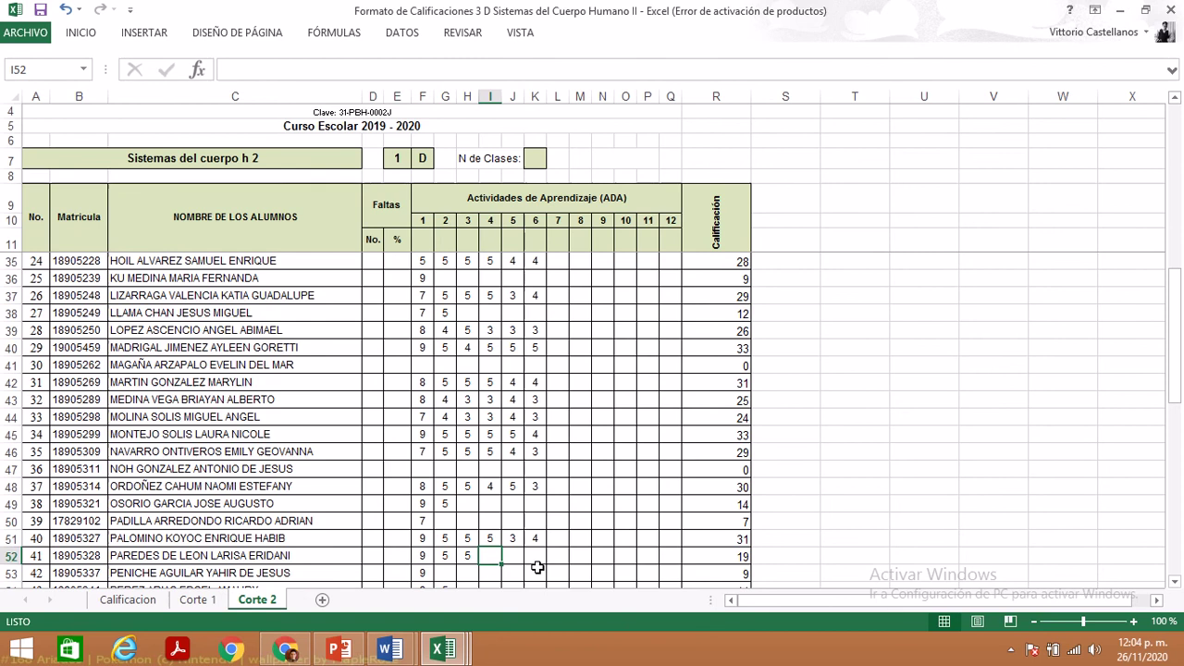
pyautogui.hotkey('shift', 'Tab')
pyautogui.press('Tab')
pyautogui.write('5')
pyautogui.press('Tab')
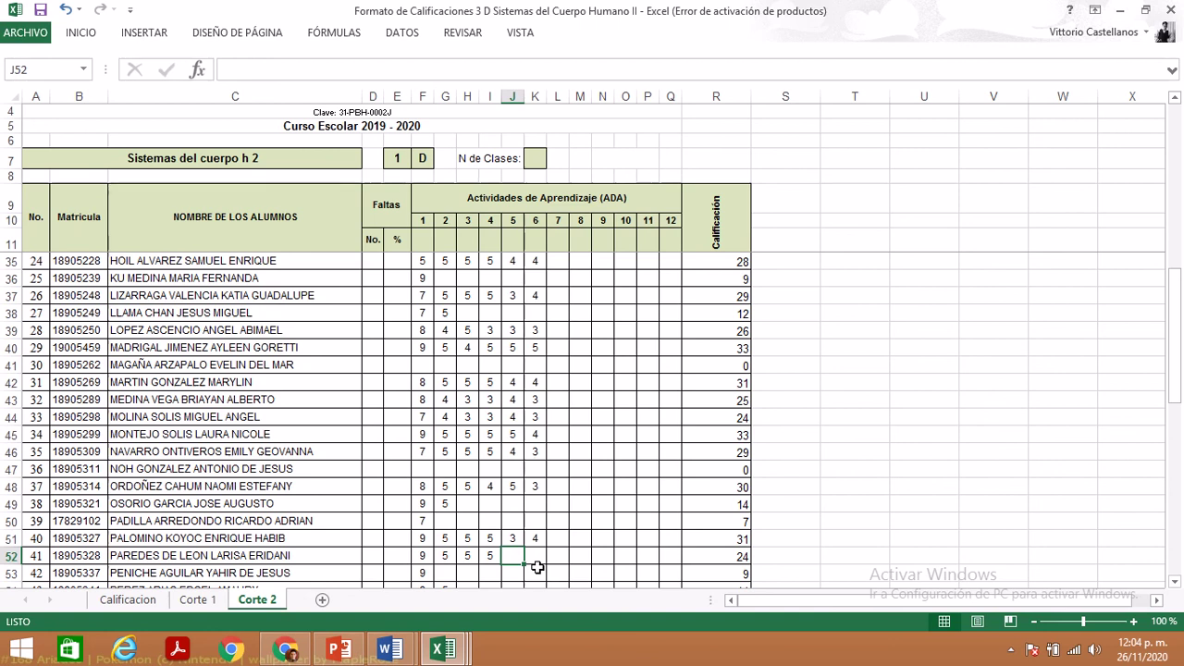
pyautogui.write('4')
pyautogui.press('BackSpace')
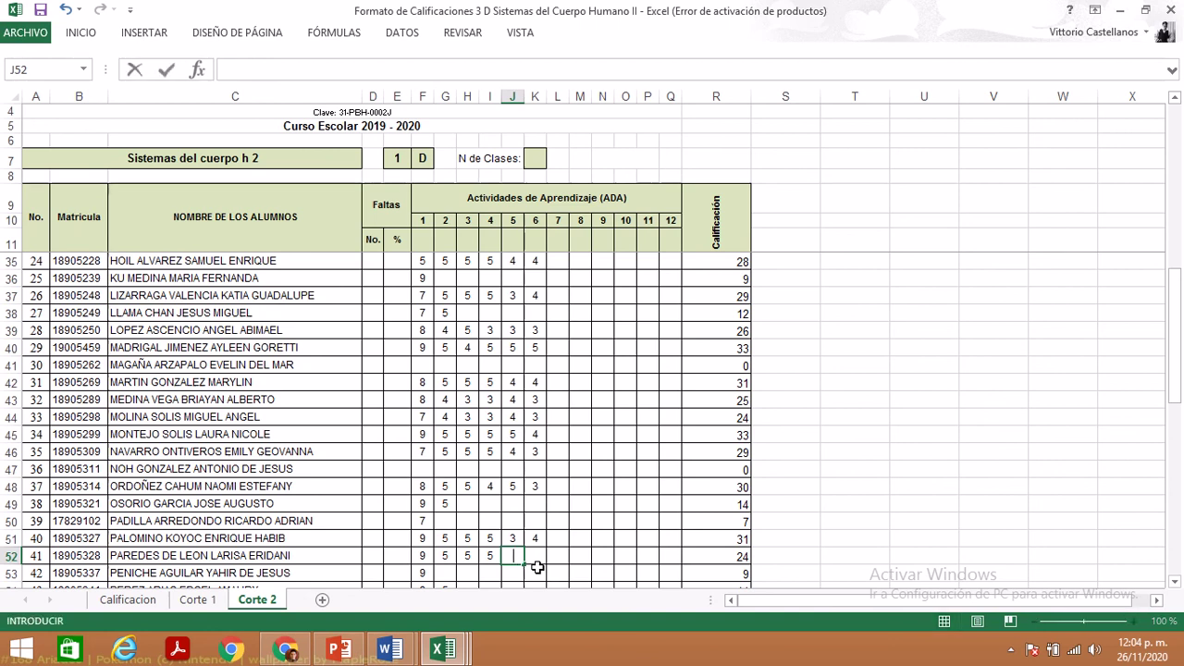
pyautogui.write('5')
pyautogui.press('Tab')
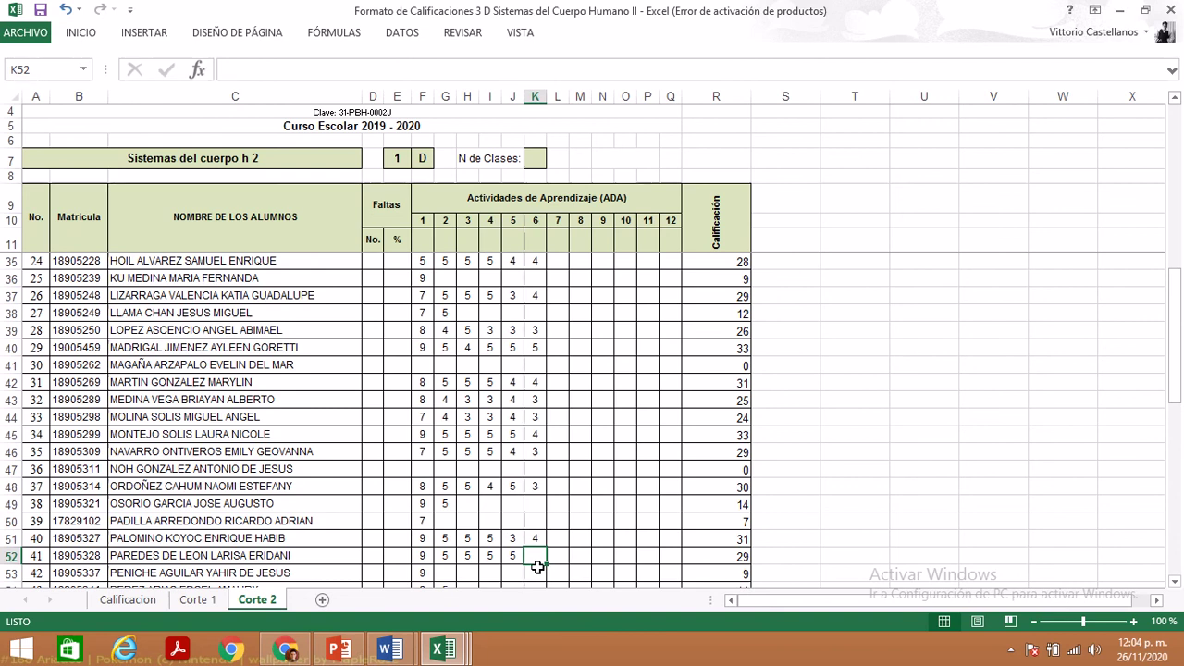
pyautogui.write('5')
pyautogui.press('Return')
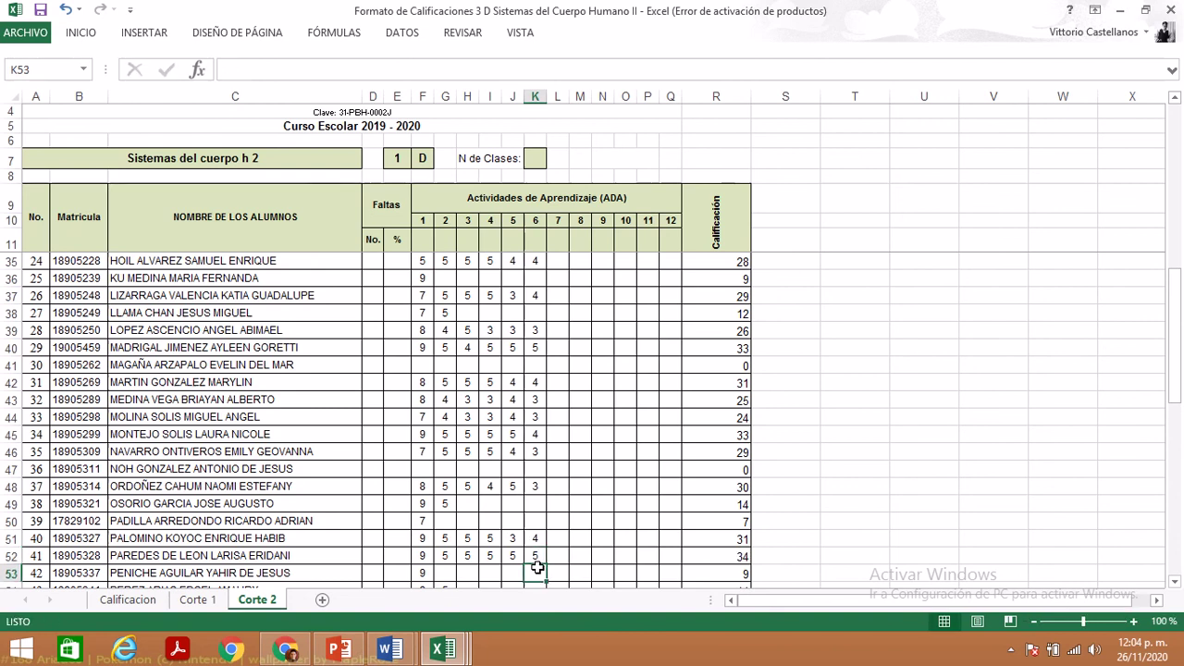
# - Skip student No. 42 and select cell G54 in student No. 43's row
pyautogui.press('Left')
pyautogui.press('Left')
pyautogui.press('Left')
pyautogui.press('Down')
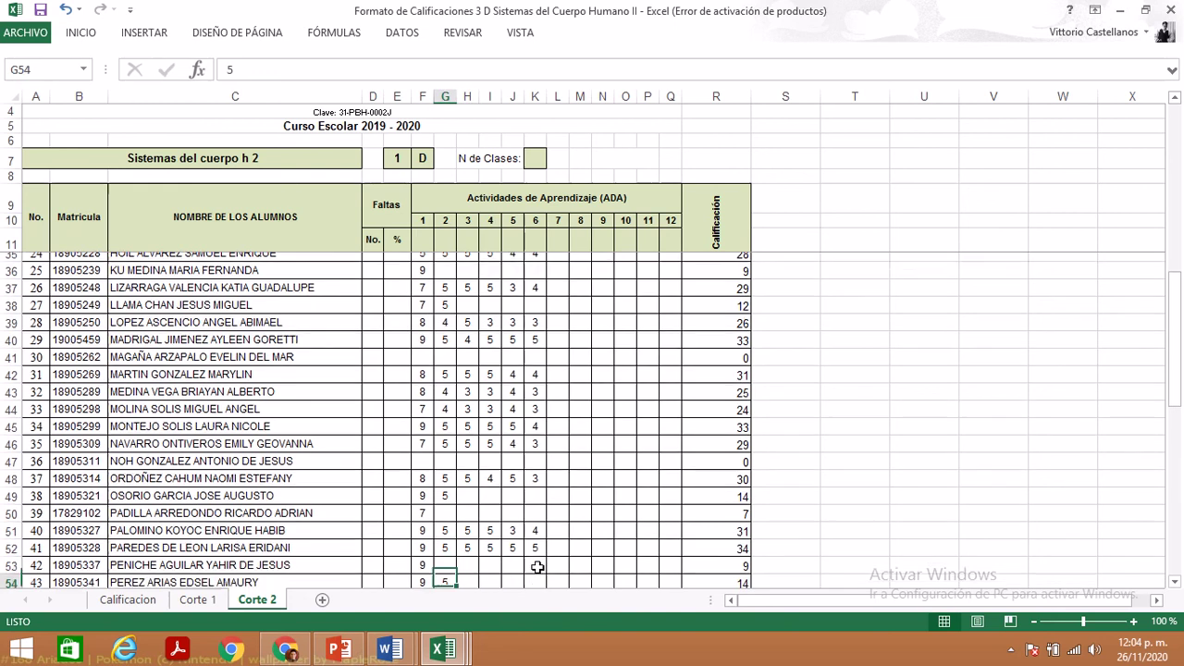
# - Look up the test score in G38 of the sist. del cuerpo humano 2 workbook and return to the Sistemas del Cuerpo Humano II gradebook
pyautogui.press('Up')
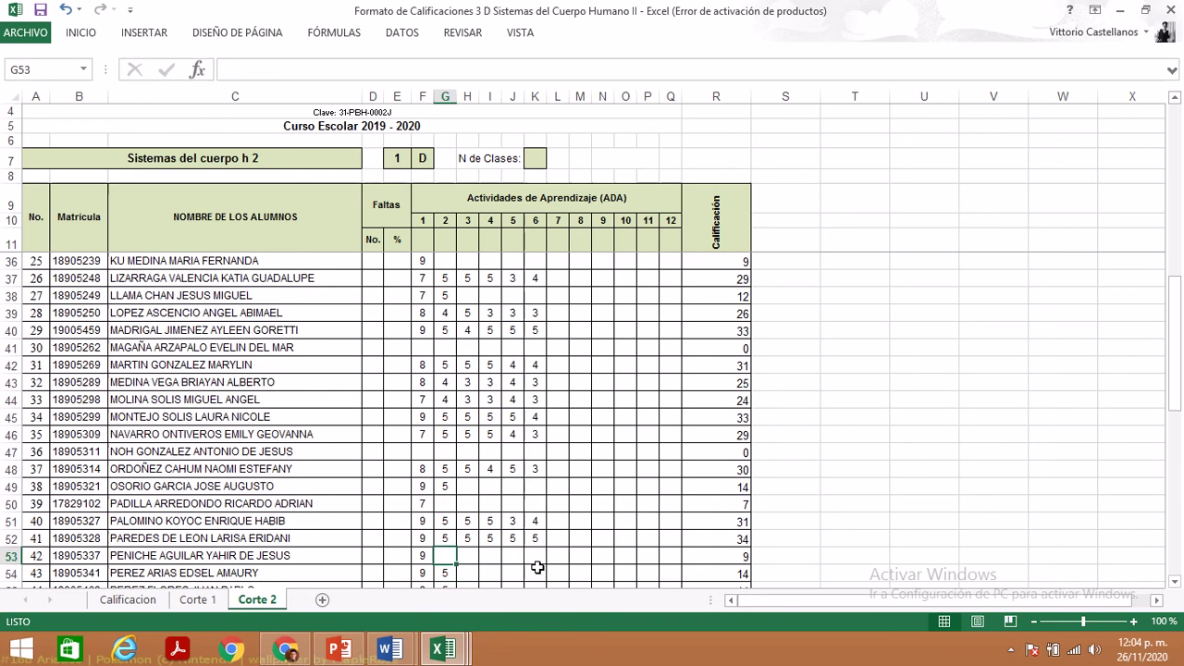
pyautogui.click(450, 655)
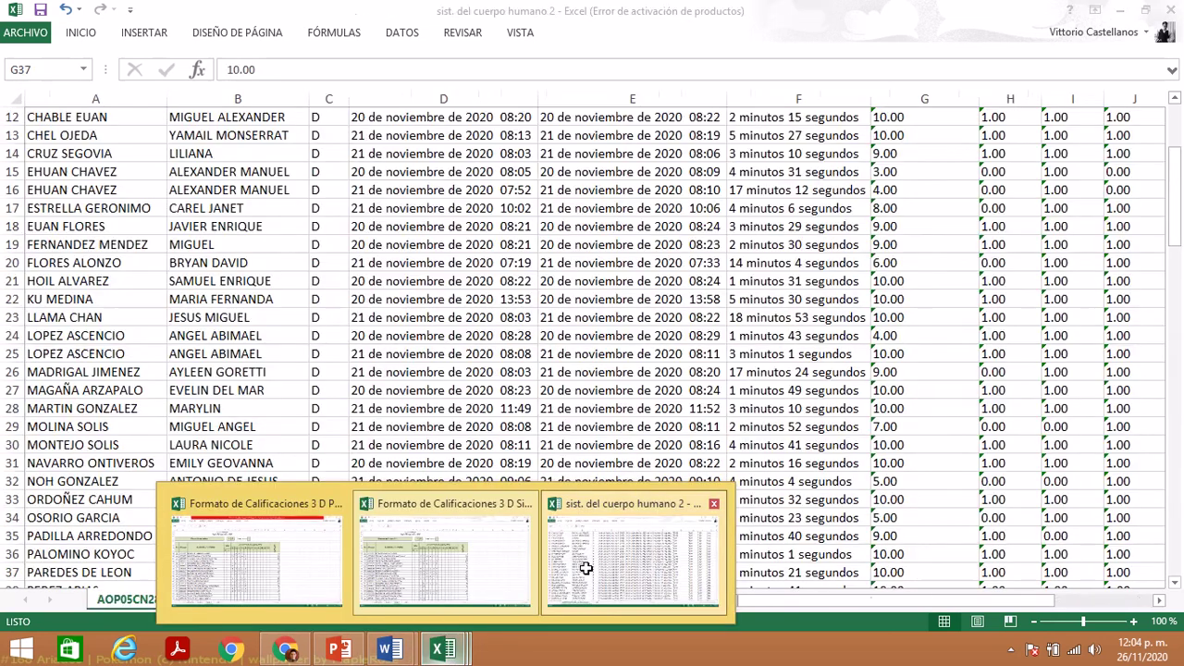
pyautogui.click(588, 570)
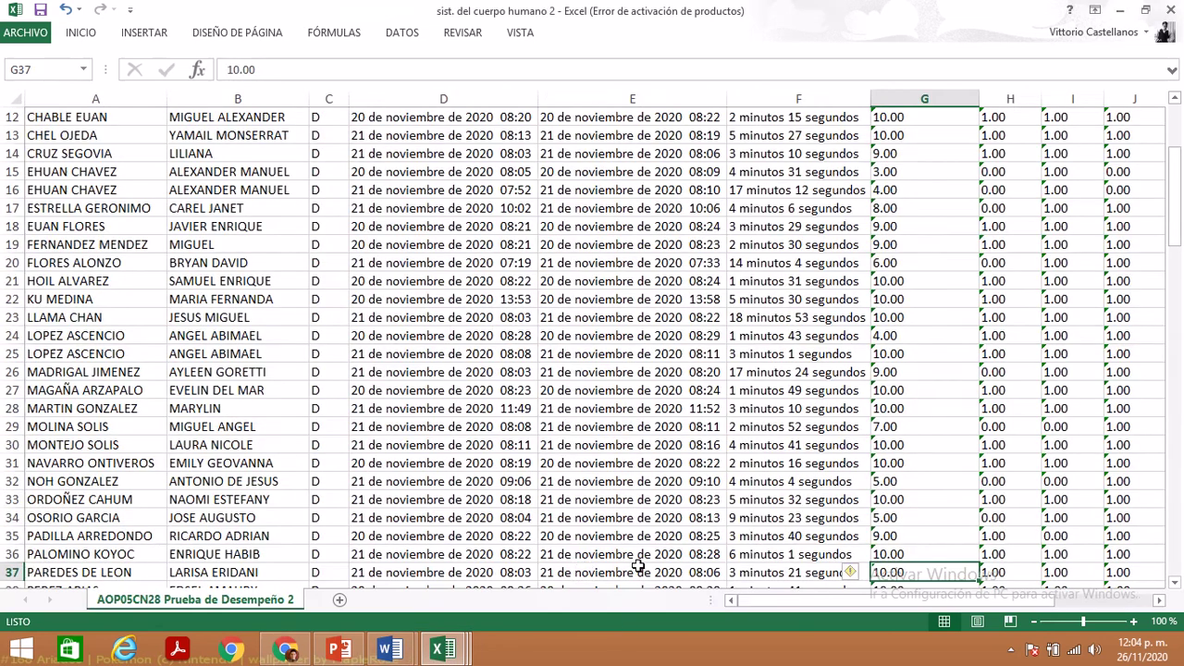
pyautogui.press('Down')
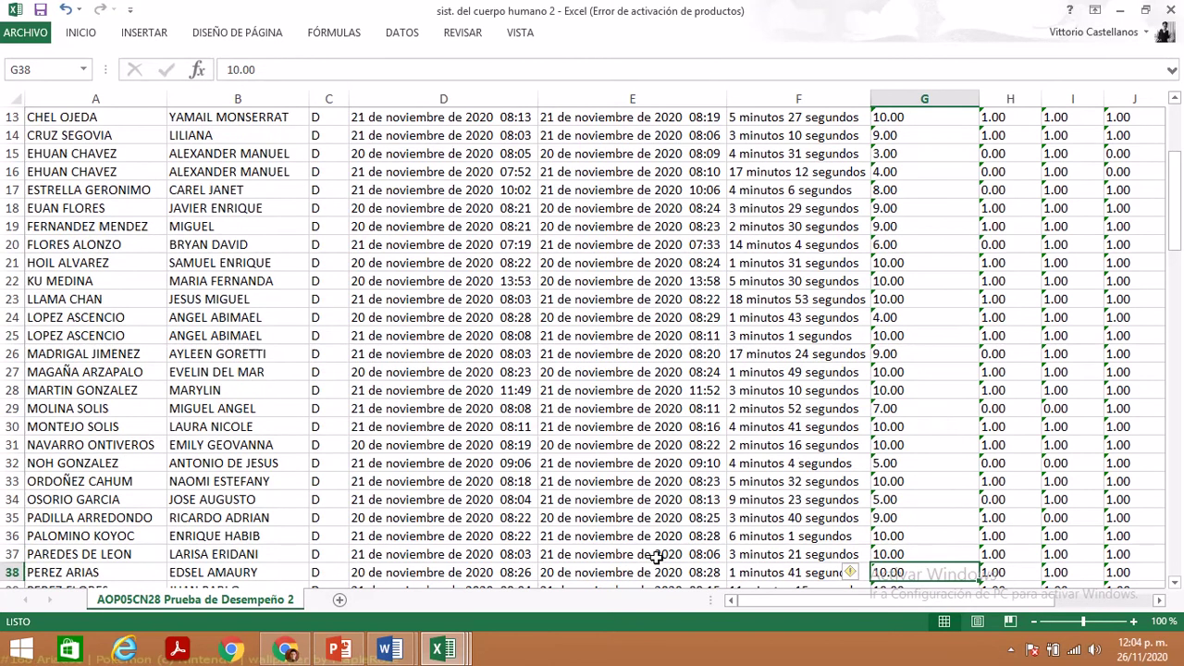
pyautogui.click(442, 650)
pyautogui.click(431, 550)
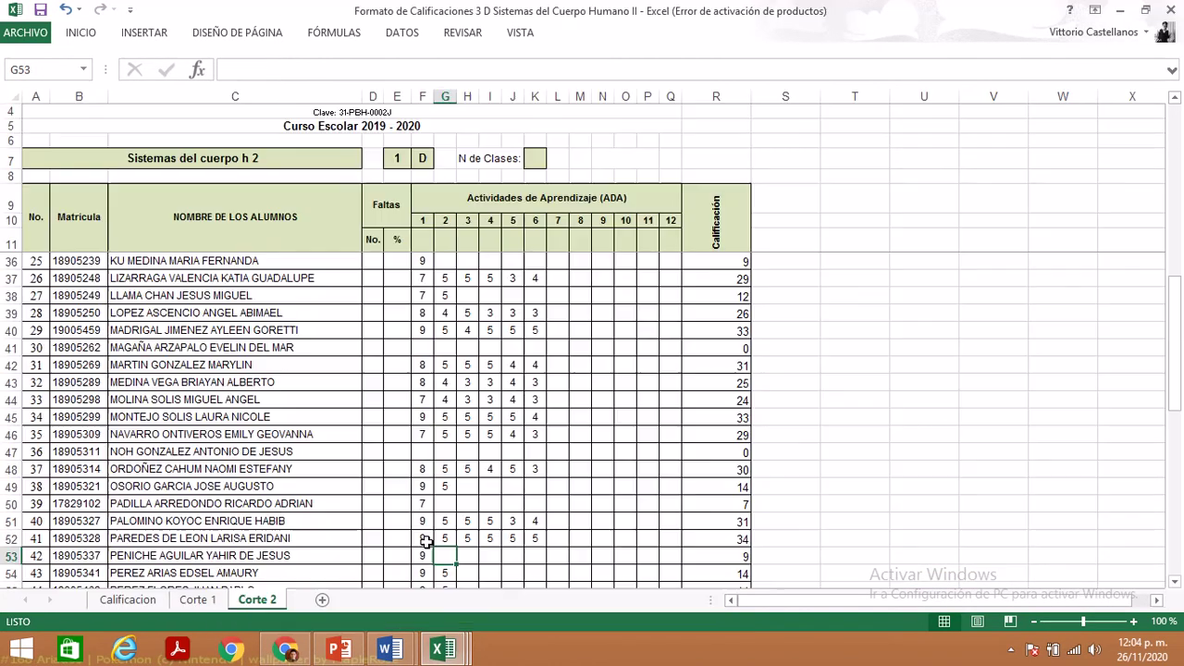
# - Enter scores of 5, 5, 4 and 3 for activities 3 to 6 of student No. 43 in row 54
pyautogui.press('Right')
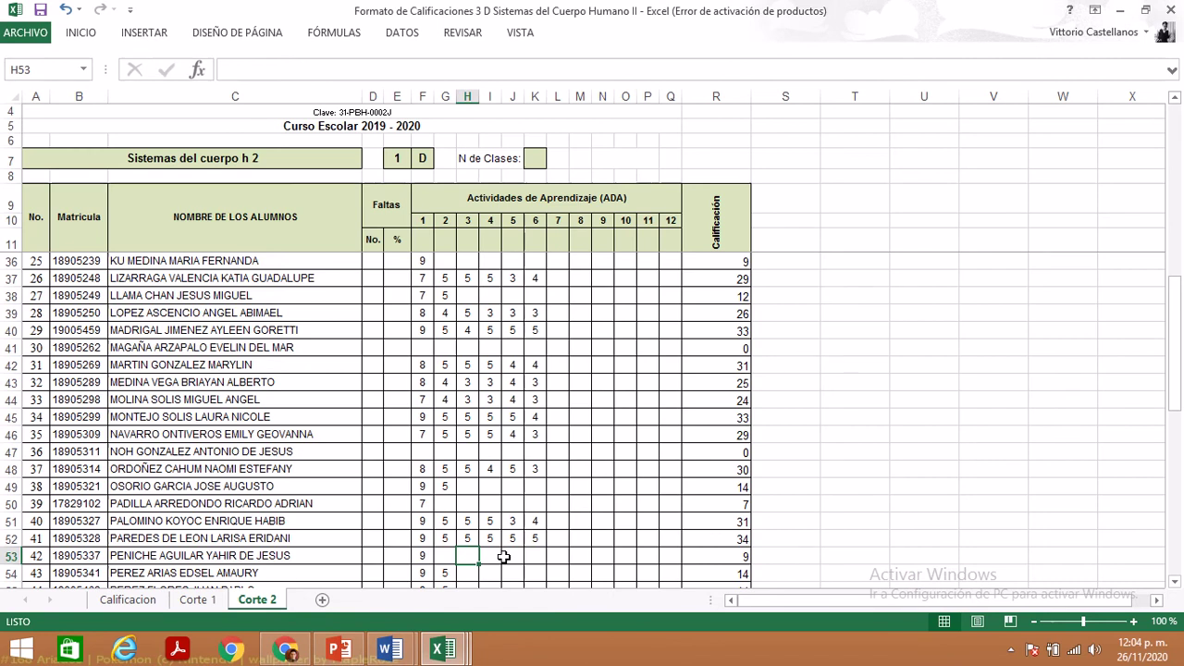
pyautogui.press('Down')
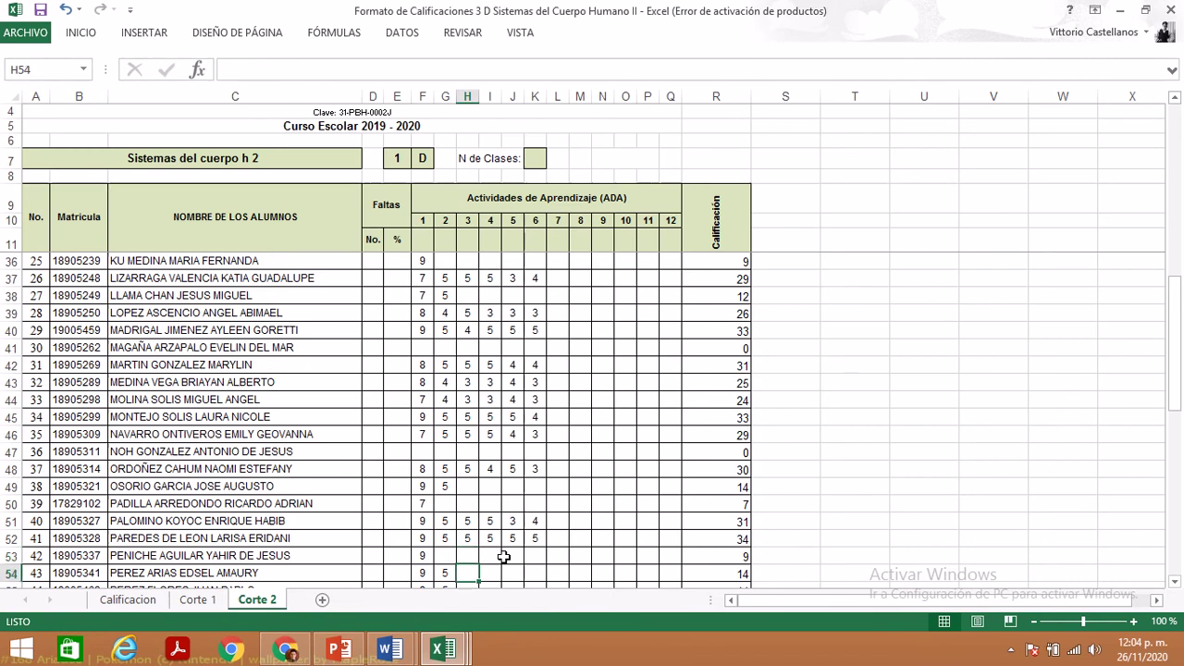
pyautogui.write('5')
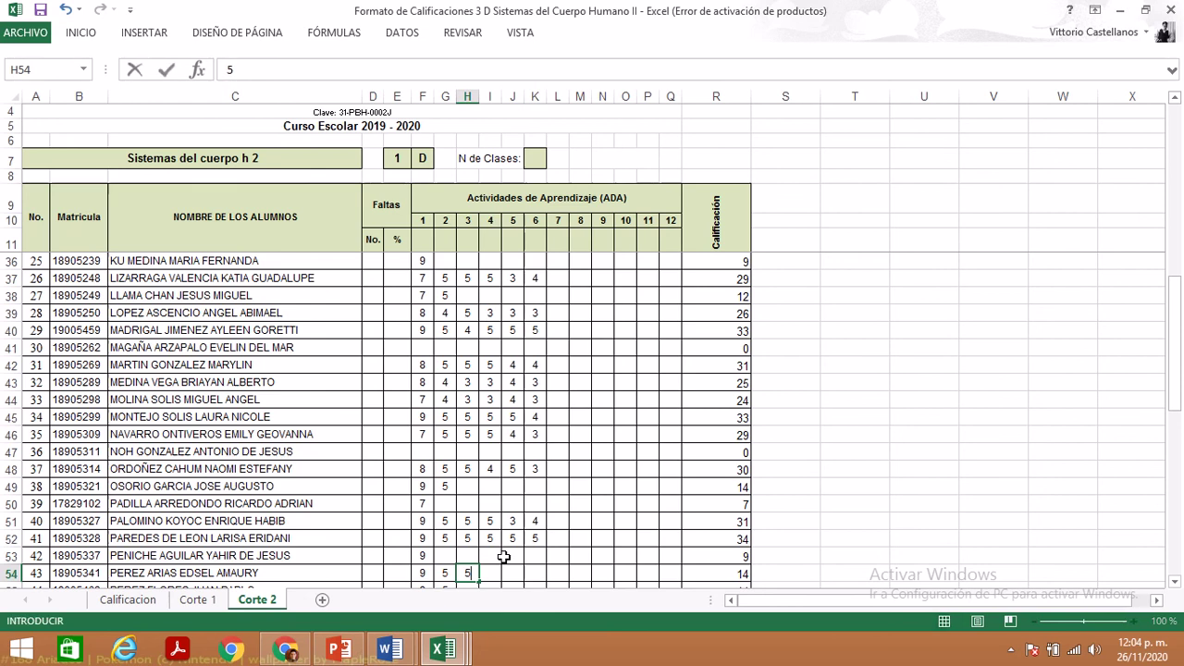
pyautogui.press('Right')
pyautogui.write('5')
pyautogui.press('Right')
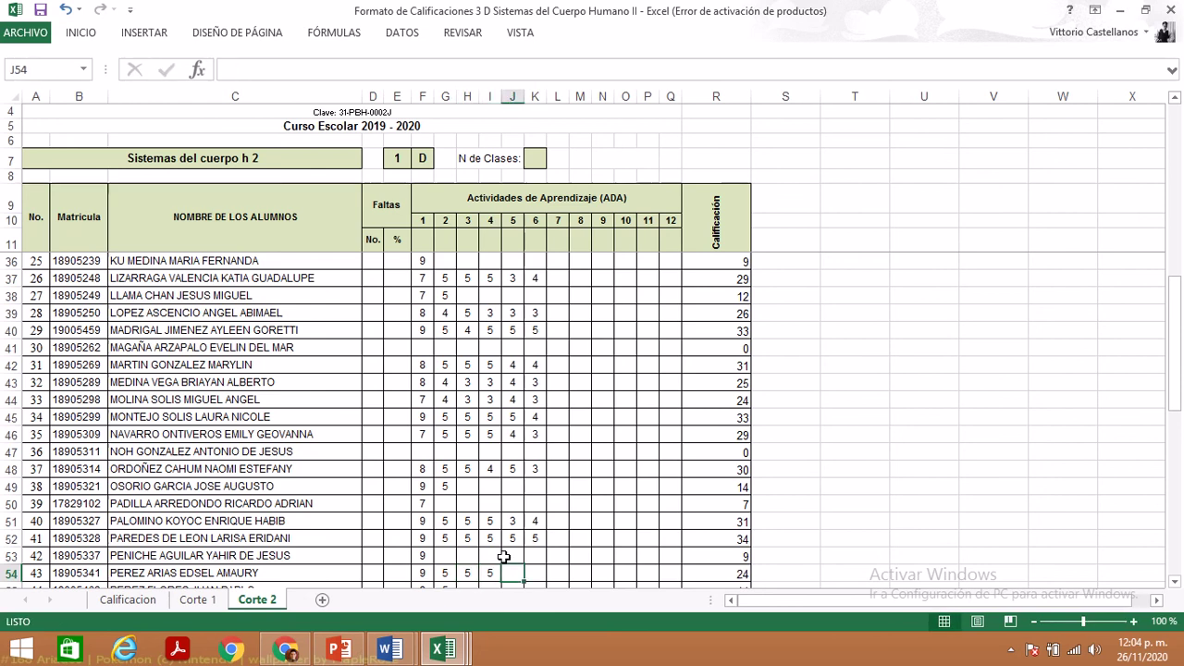
pyautogui.write('4')
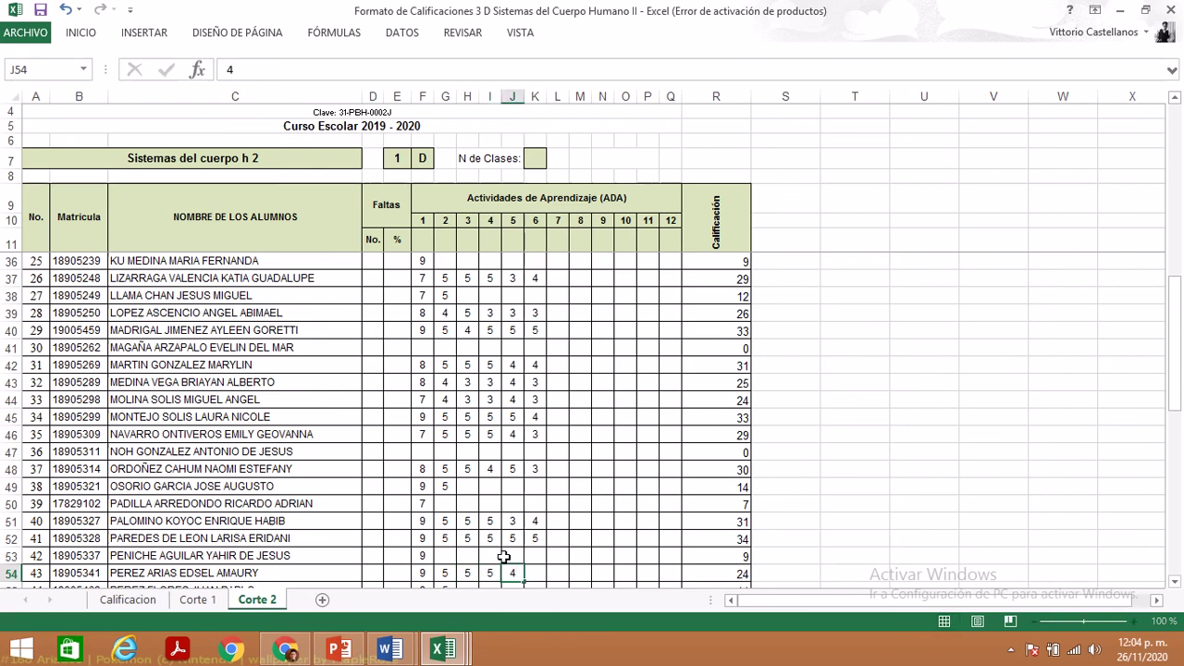
pyautogui.press('Right')
pyautogui.write('3')
pyautogui.press('Return')
# - Select cell H55 for student No. 44, look up the test score in G39 of the sist. del cuerpo humano 2 workbook, and return to the gradebook
pyautogui.press('Left')
pyautogui.press('Left')
pyautogui.press('Left')
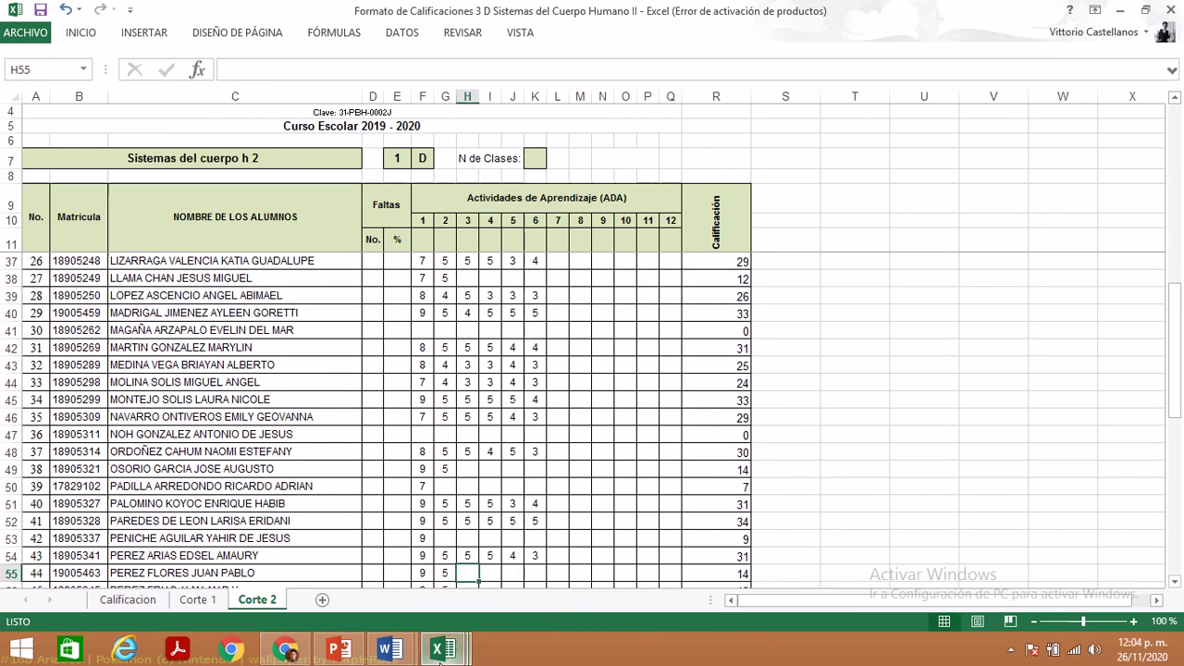
pyautogui.moveTo(390, 653)
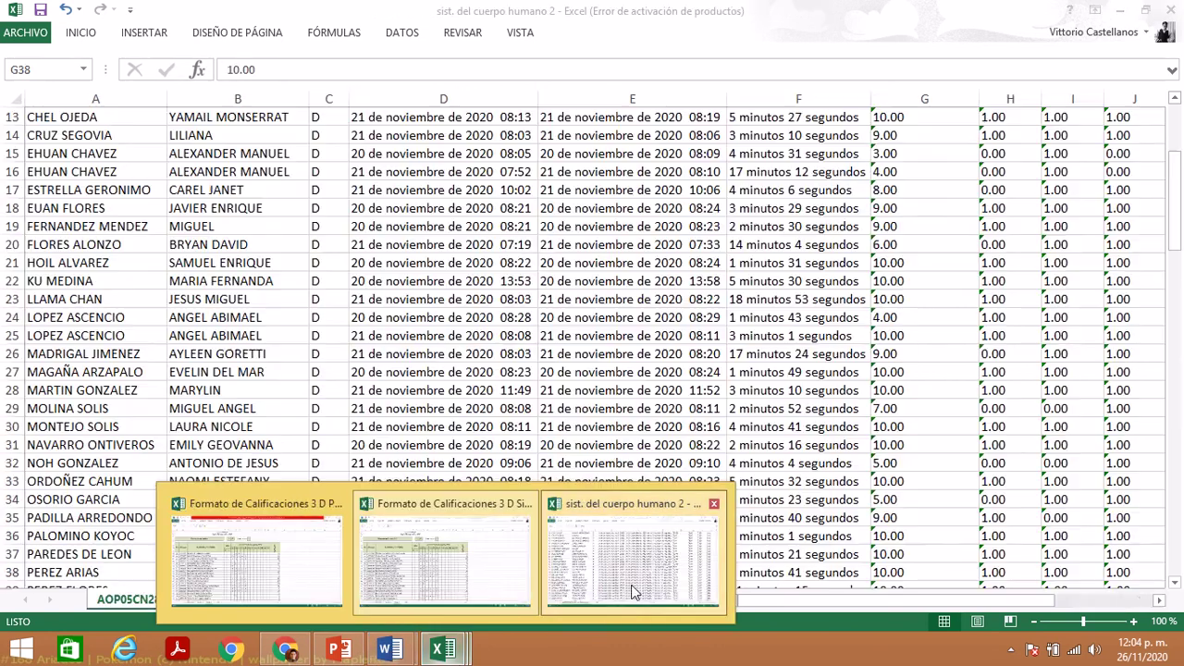
pyautogui.click(626, 588)
pyautogui.press('Down')
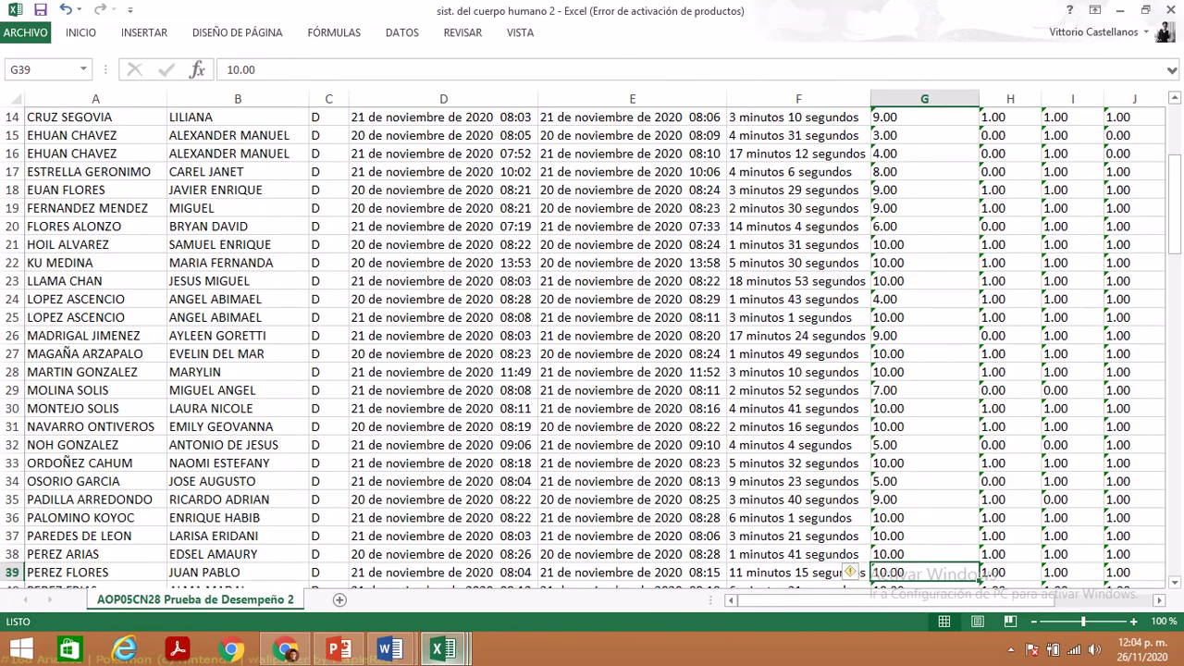
pyautogui.moveTo(443, 650)
pyautogui.click(396, 562)
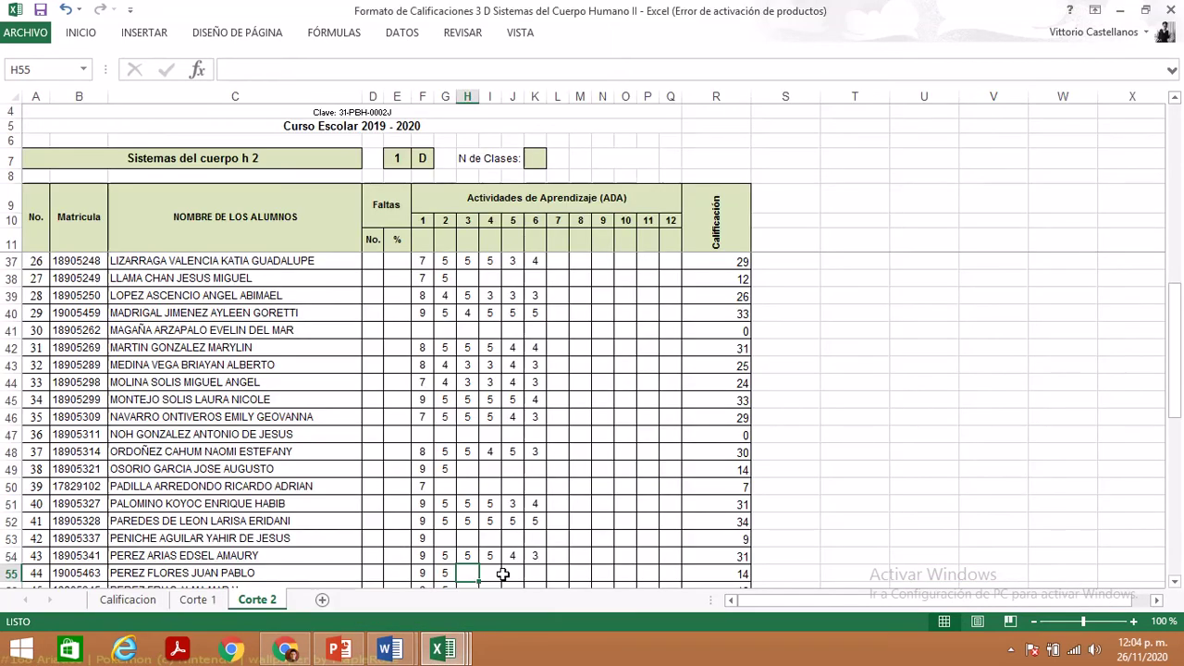
# - Enter scores of 5, 5, 3 and 3 for activities 3 to 6 of student No. 44 in row 55
pyautogui.write('5')
pyautogui.hotkey('ctrl', 'Return')
pyautogui.press('Right')
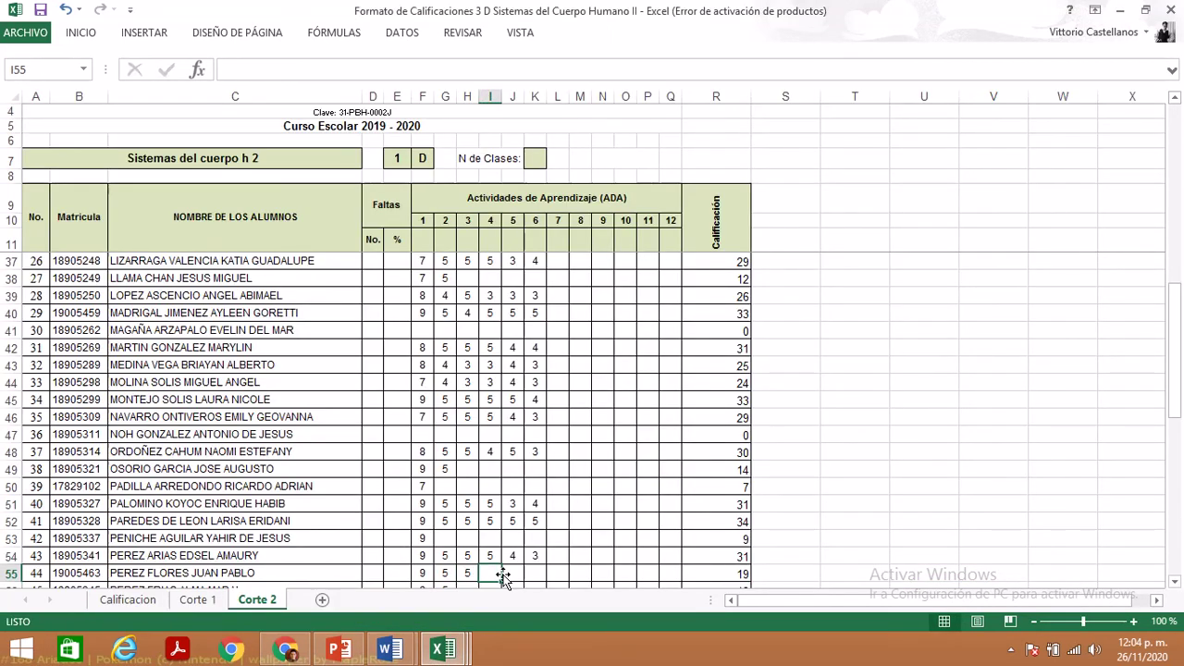
pyautogui.write('5')
pyautogui.press('Right')
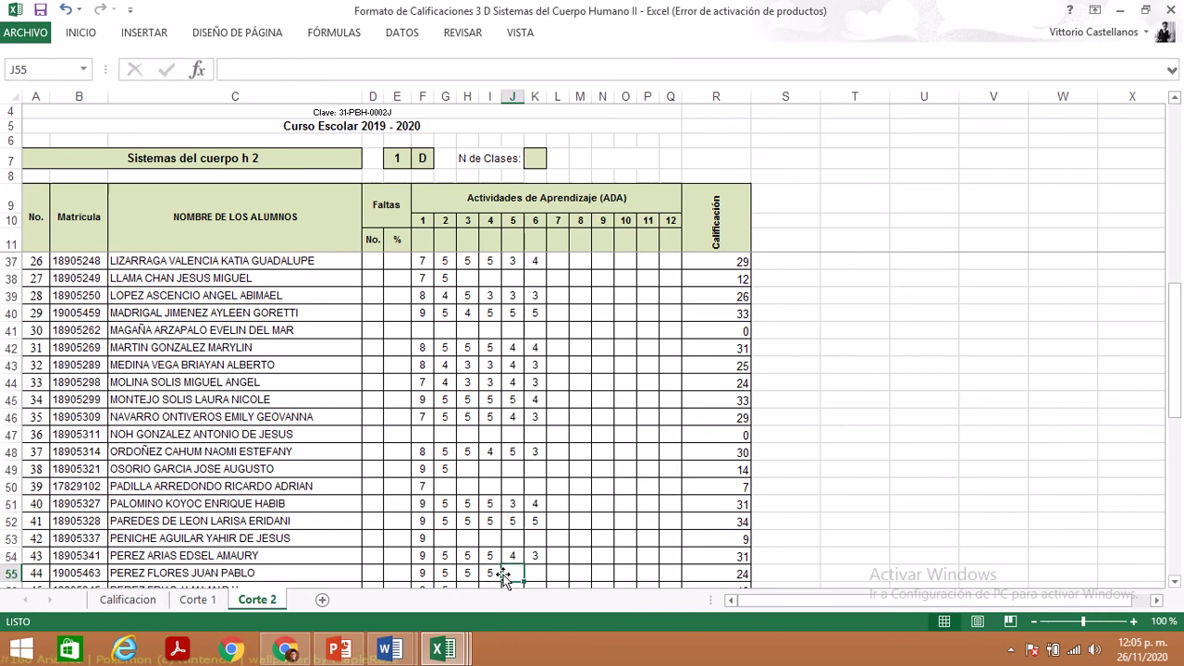
pyautogui.write('3')
pyautogui.press('Right')
pyautogui.write('3')
pyautogui.press('Return')
# - Select cell H56 for student No. 45, look up the test score in G40 of the sist. del cuerpo humano 2 workbook, and return to the gradebook
pyautogui.press('Left')
pyautogui.press('Left')
pyautogui.press('Left')
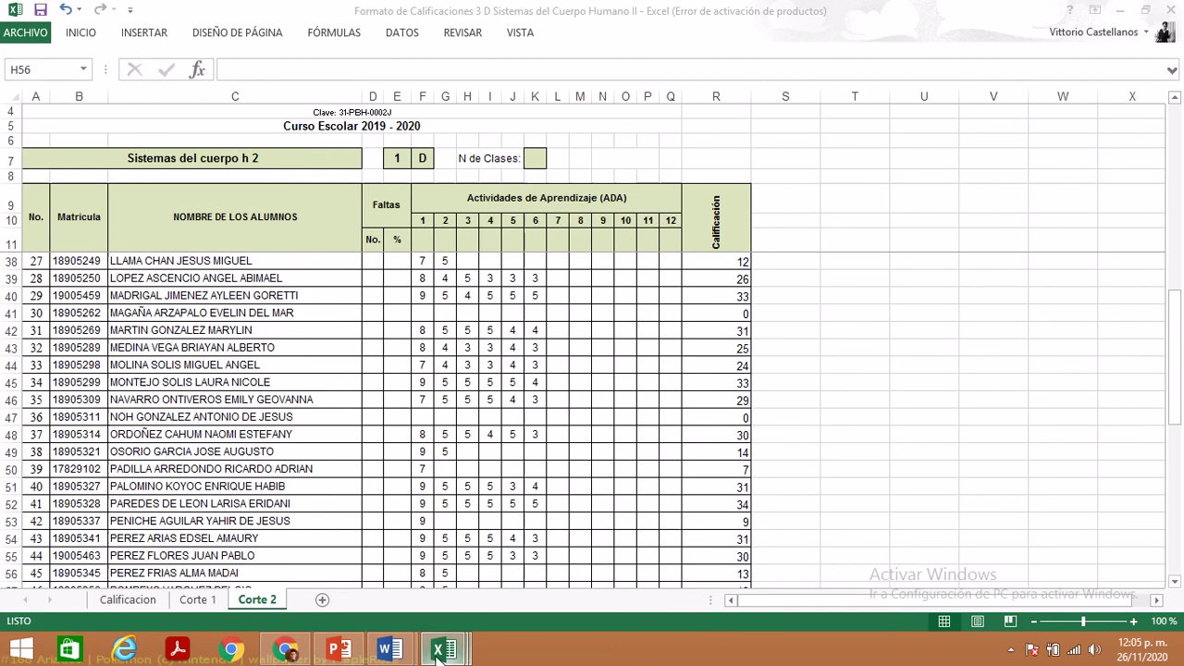
pyautogui.moveTo(441, 651)
pyautogui.click(593, 582)
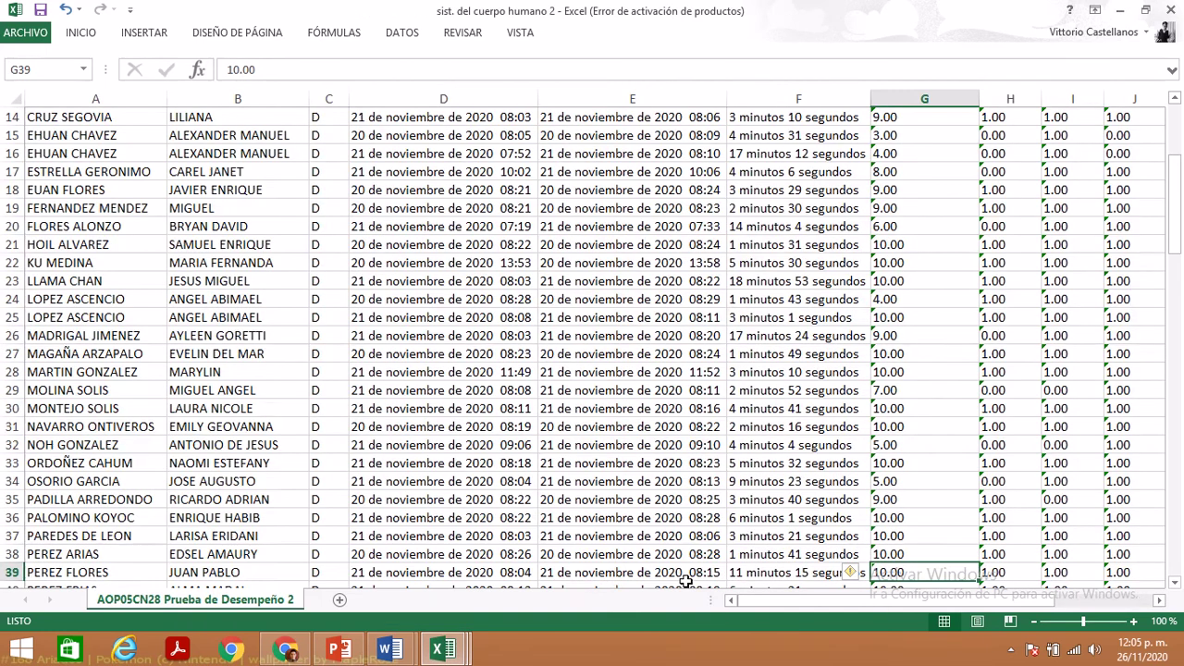
pyautogui.press('Down')
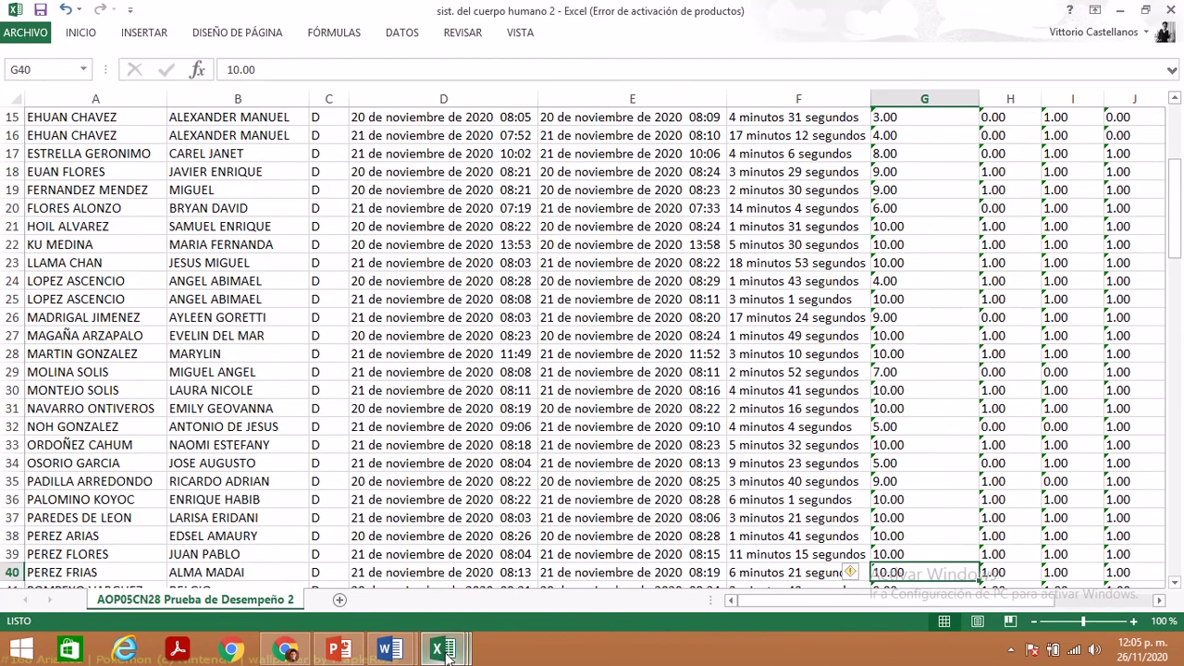
pyautogui.moveTo(444, 639)
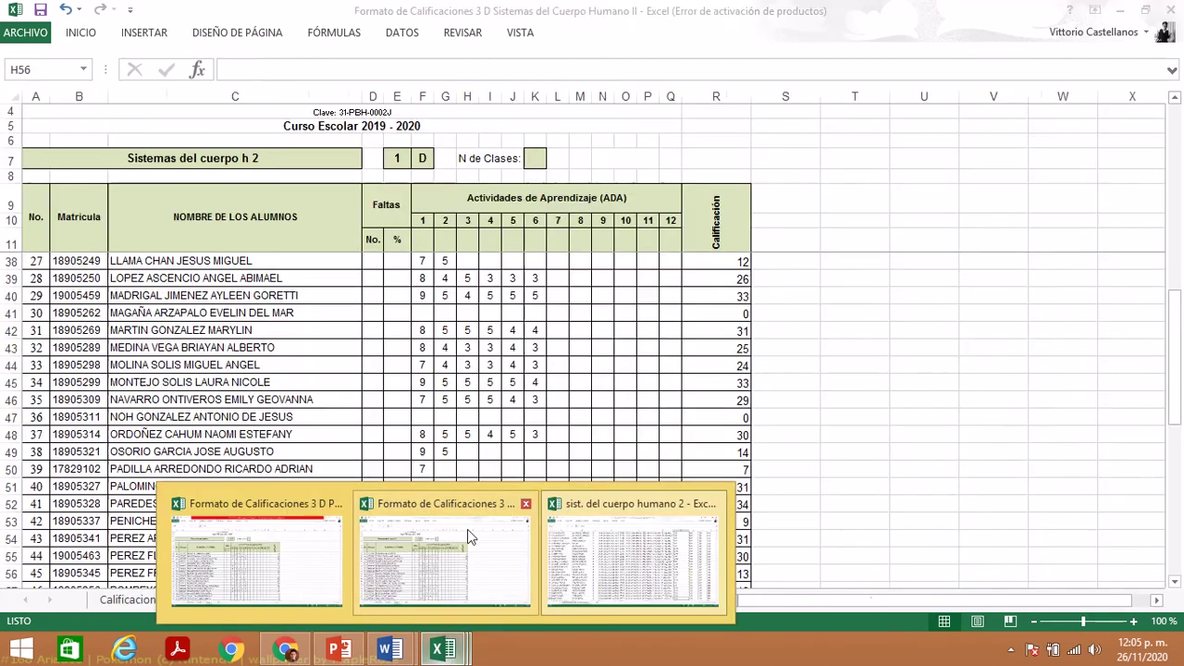
pyautogui.click(467, 535)
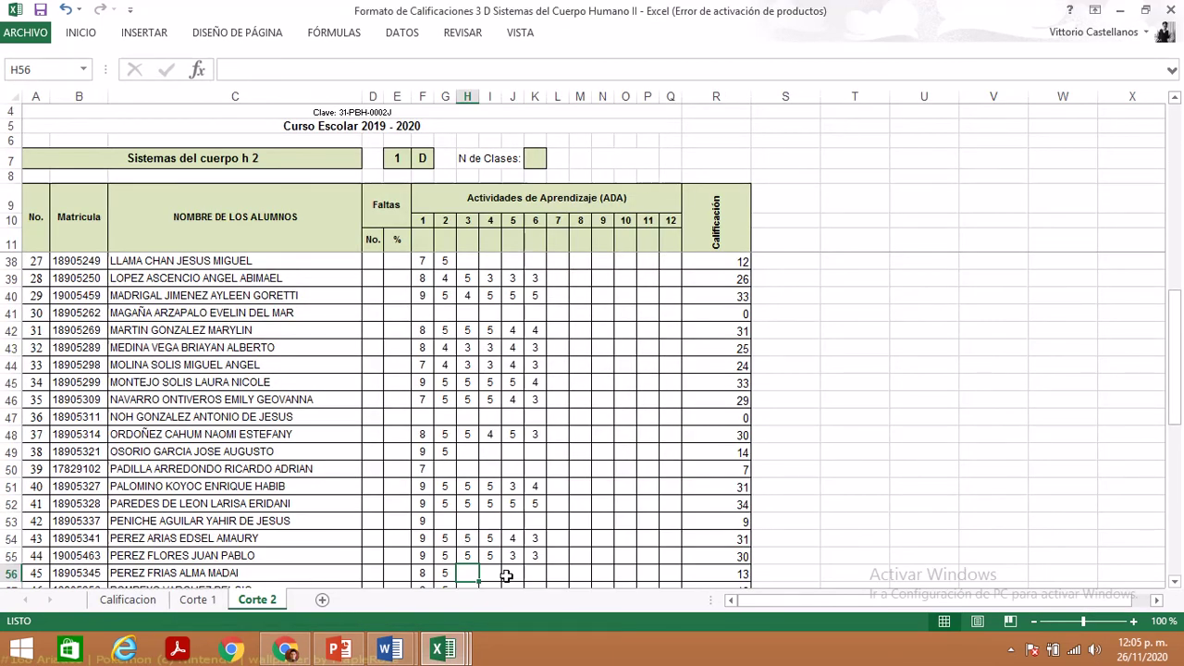
# - Switch to the Google Meet call in Chrome and admit the participant asking to join
pyautogui.moveTo(444, 648)
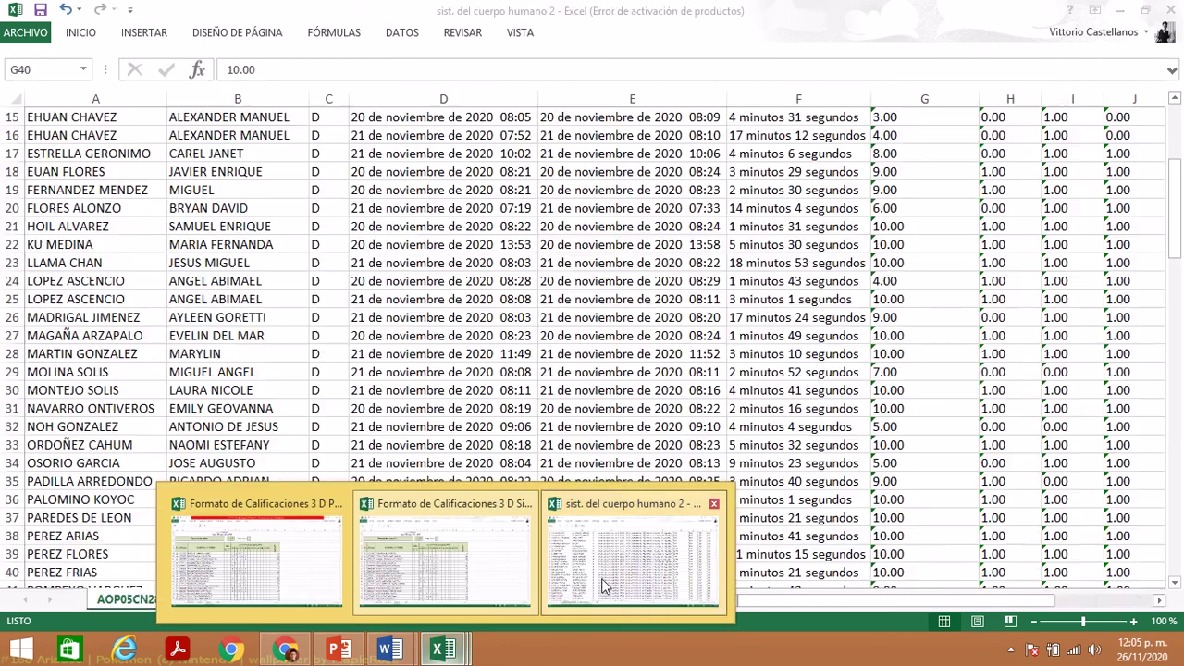
pyautogui.click(602, 585)
pyautogui.click(287, 648)
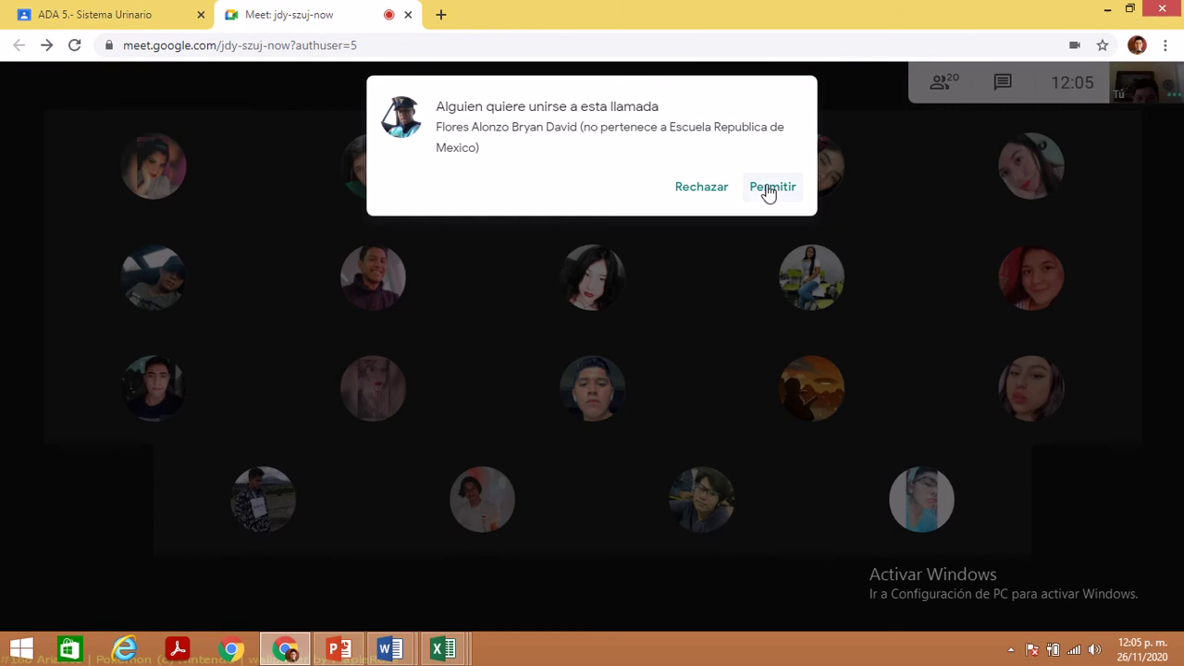
pyautogui.click(769, 189)
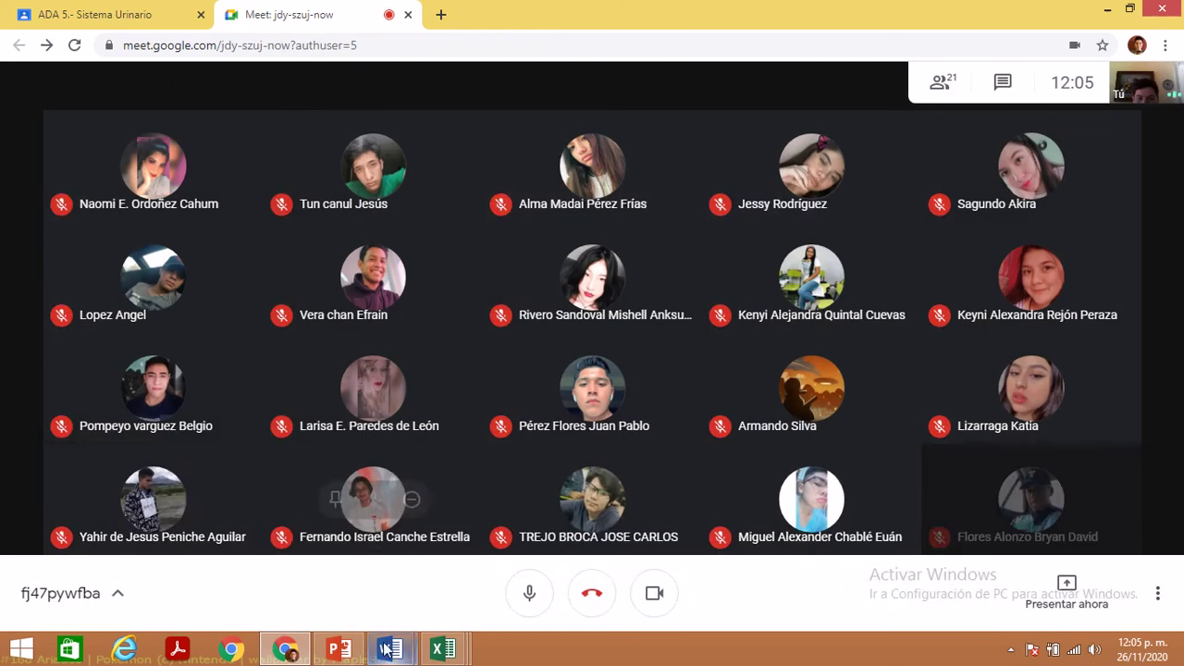
# - Recheck student No. 45's test score in G40 of the sist. del cuerpo humano 2 workbook in Excel, and return to the gradebook
pyautogui.moveTo(444, 648)
pyautogui.click(571, 587)
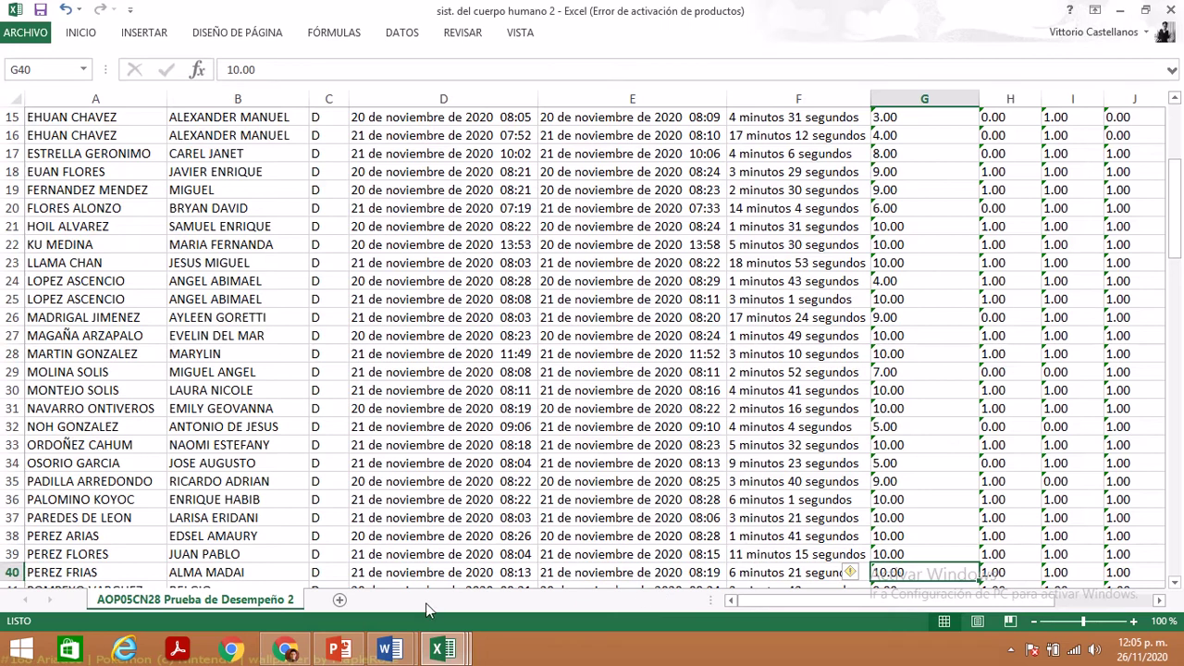
pyautogui.moveTo(443, 648)
pyautogui.click(423, 559)
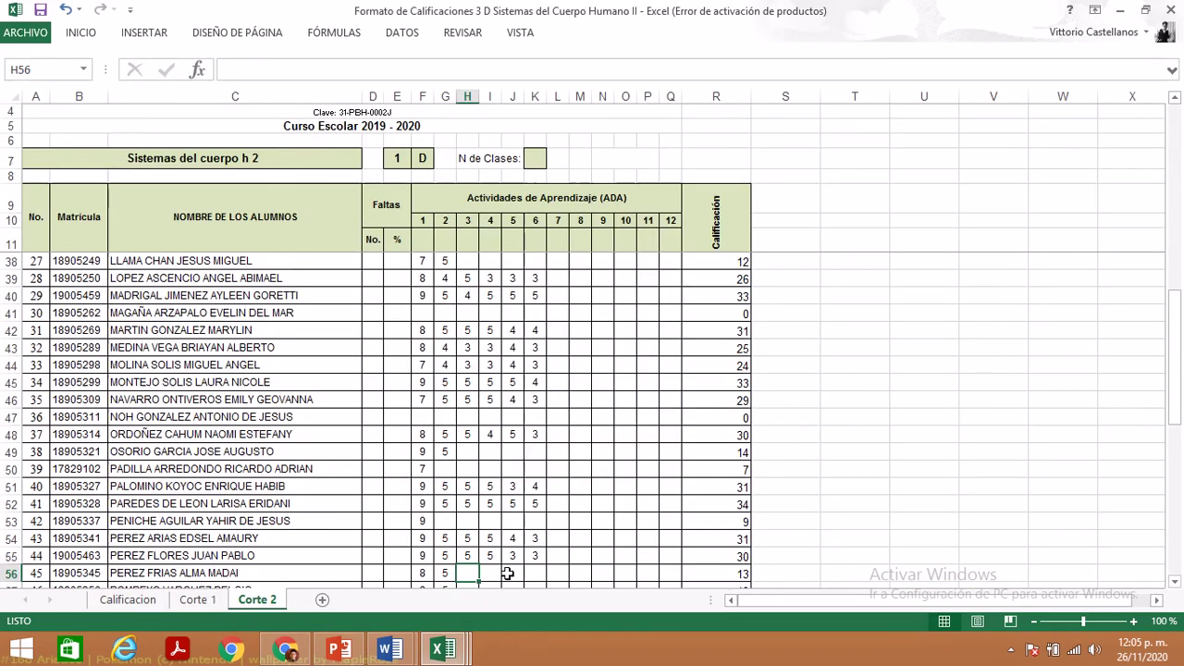
# - Enter scores of 5, 5, 4 and 3 for activities 3 to 6 of student No. 45 in row 56
pyautogui.write('5')
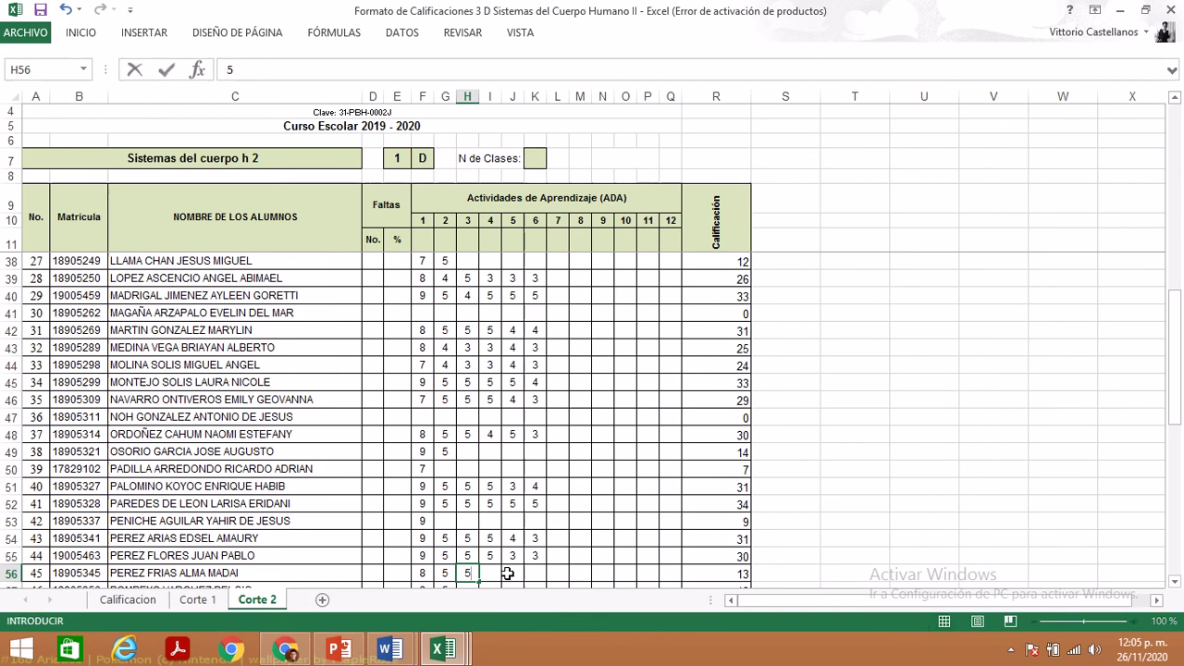
pyautogui.press('Tab')
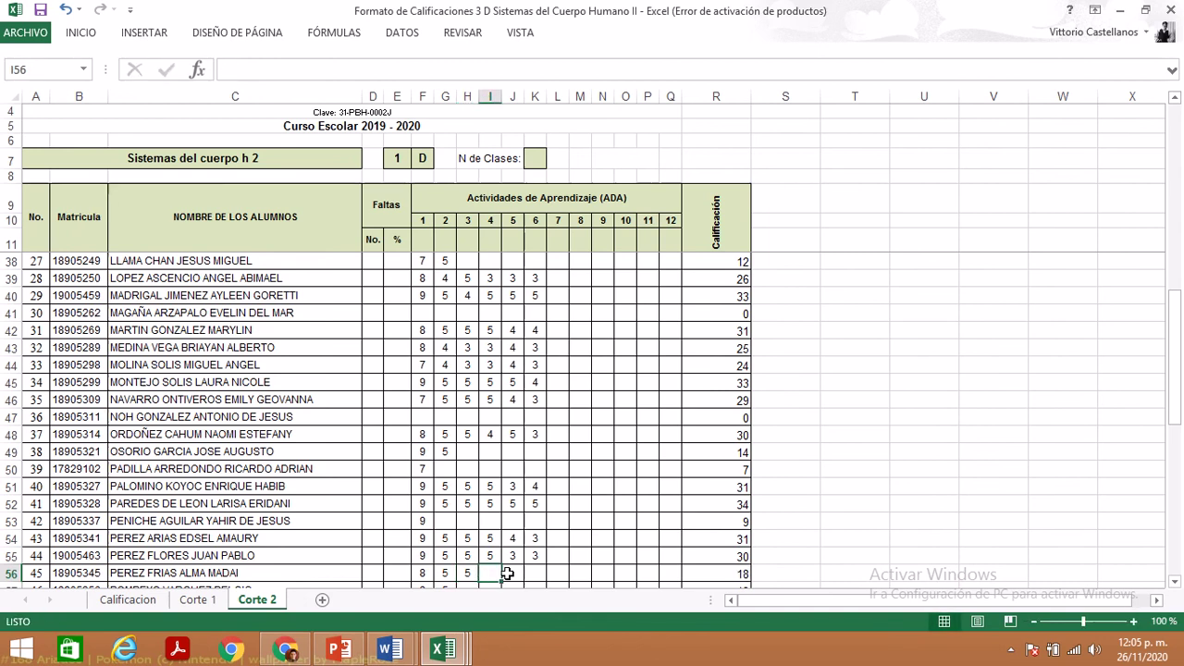
pyautogui.write('5')
pyautogui.press('Tab')
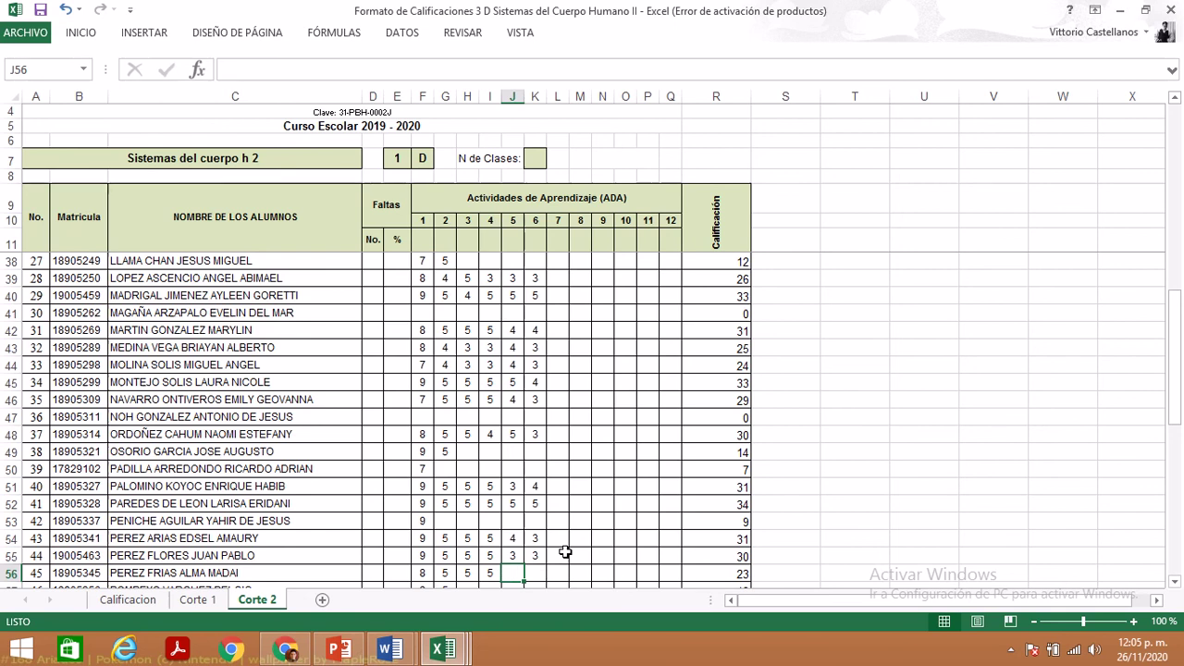
pyautogui.write('4')
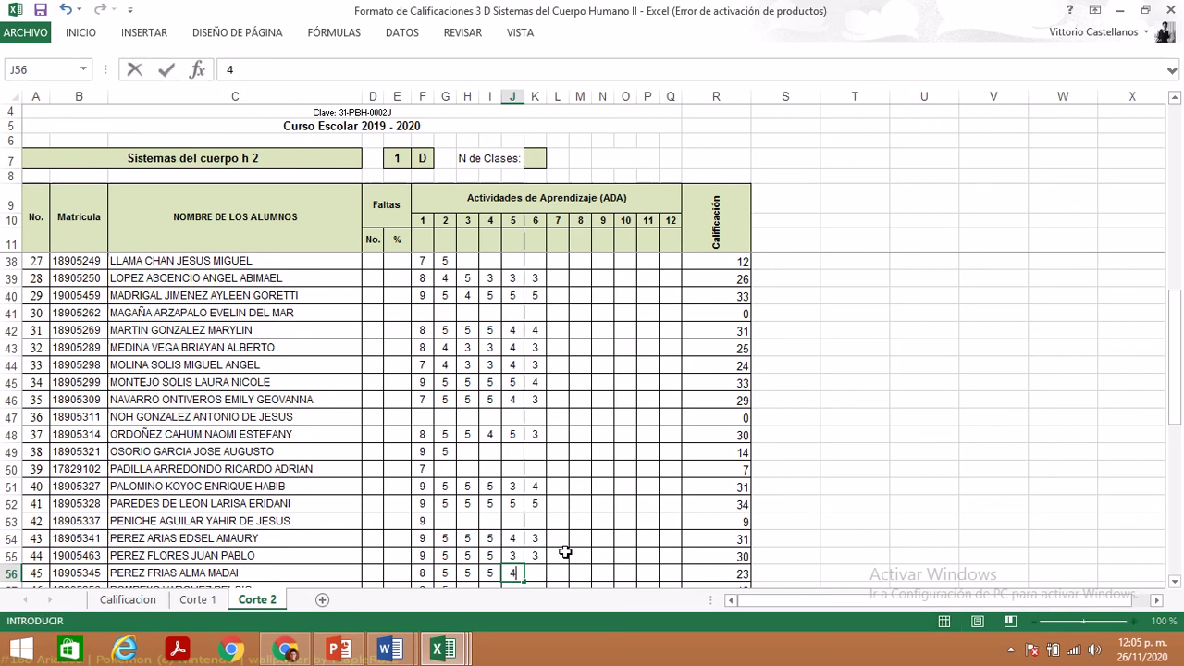
pyautogui.hotkey('ctrl', 'Return')
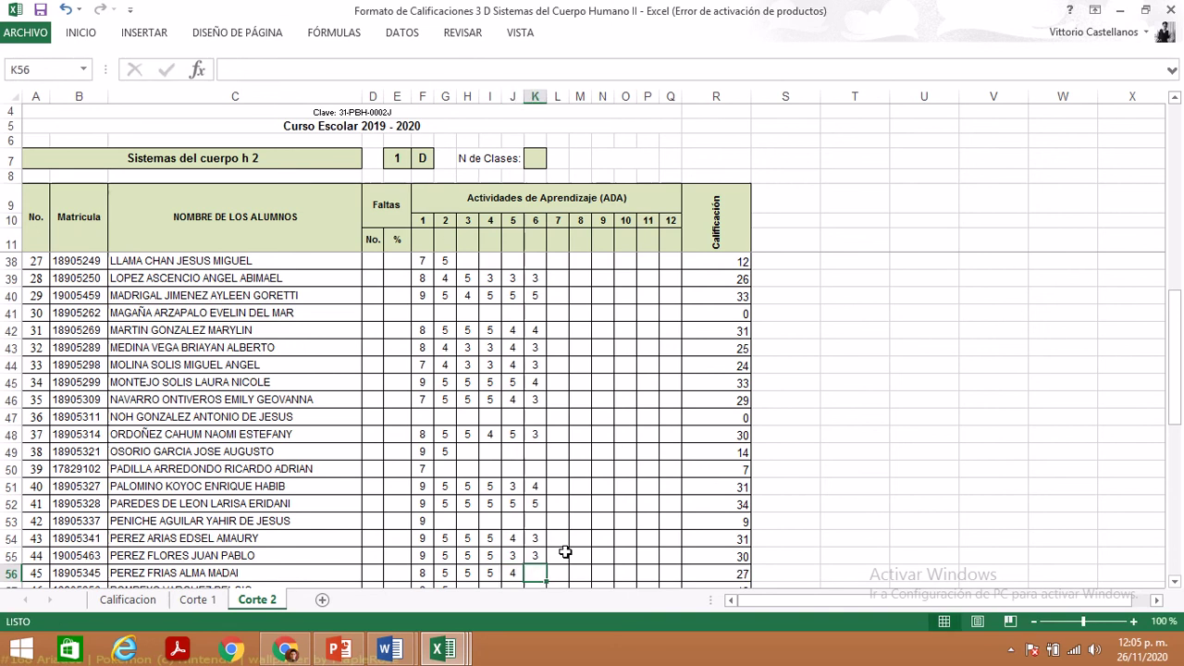
pyautogui.scroll(-1, 565, 552)
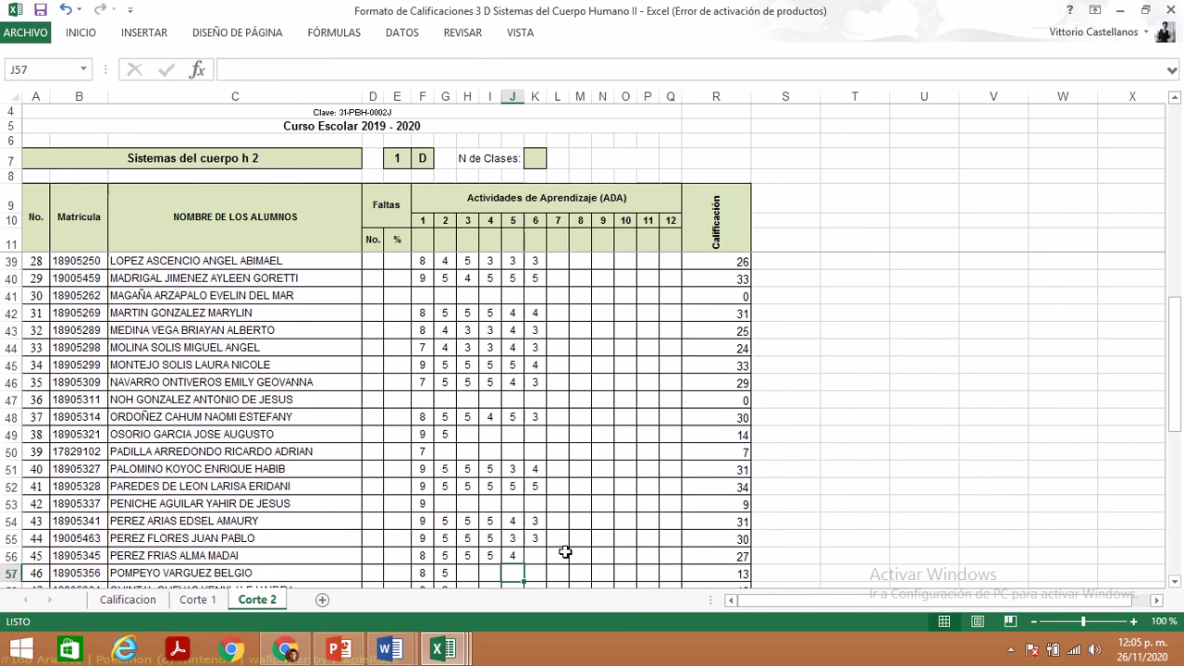
pyautogui.press('Right')
pyautogui.write('3')
pyautogui.press('Return')
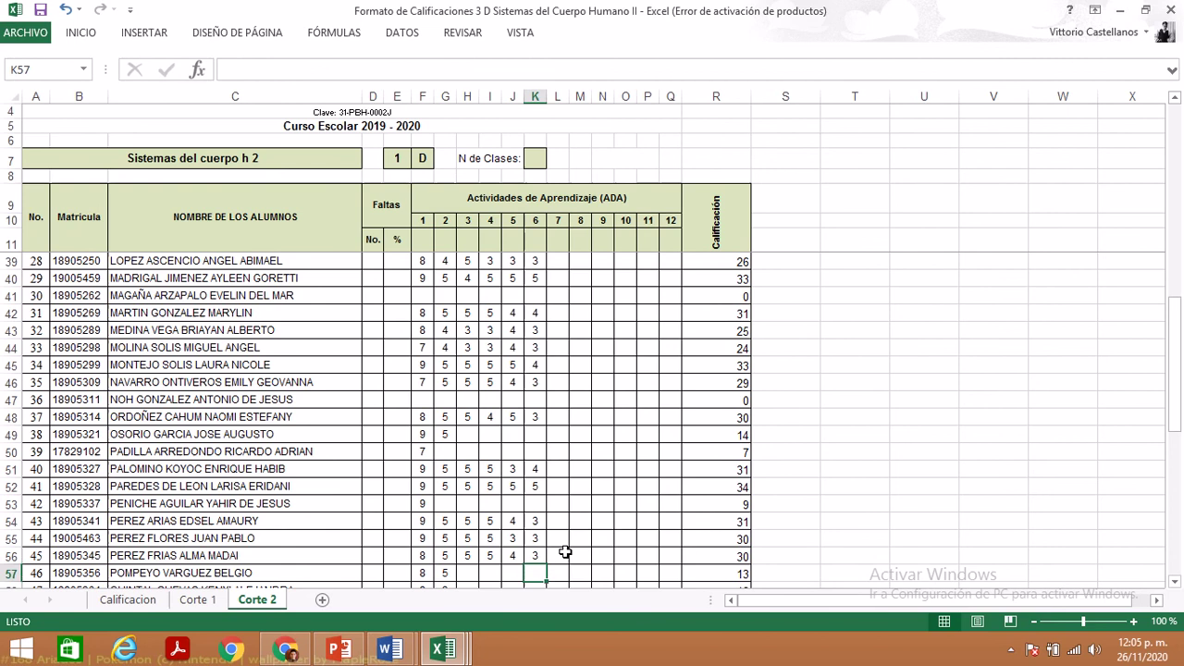
# - Select cell H57 for student No. 46, look up the test score in G41 of the sist. del cuerpo humano 2 workbook, and return to the gradebook
pyautogui.press('Left')
pyautogui.press('Left')
pyautogui.press('Left')
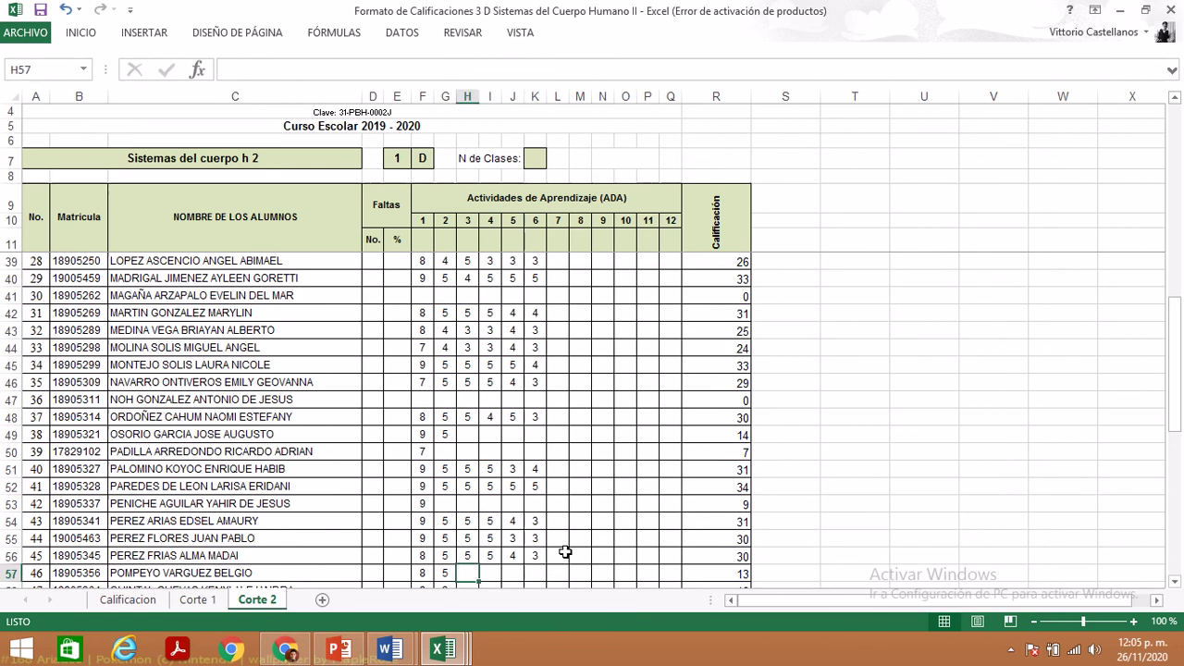
pyautogui.press('Up')
pyautogui.press('Down')
pyautogui.moveTo(442, 647)
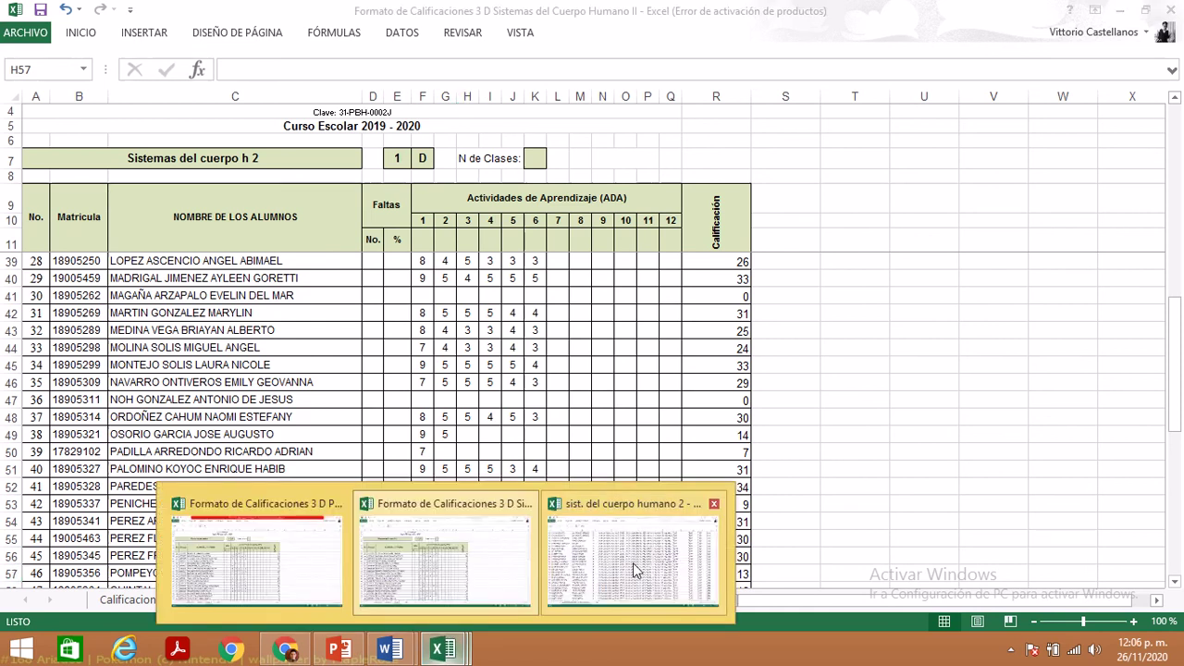
pyautogui.click(632, 563)
pyautogui.press('Down')
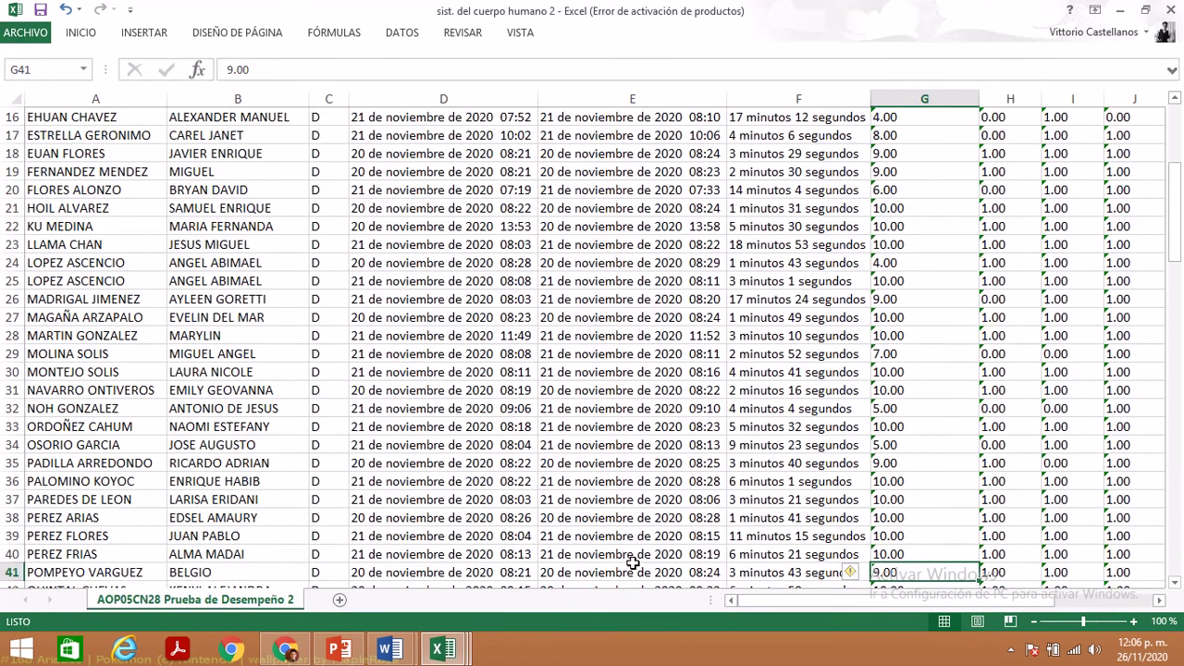
pyautogui.moveTo(442, 648)
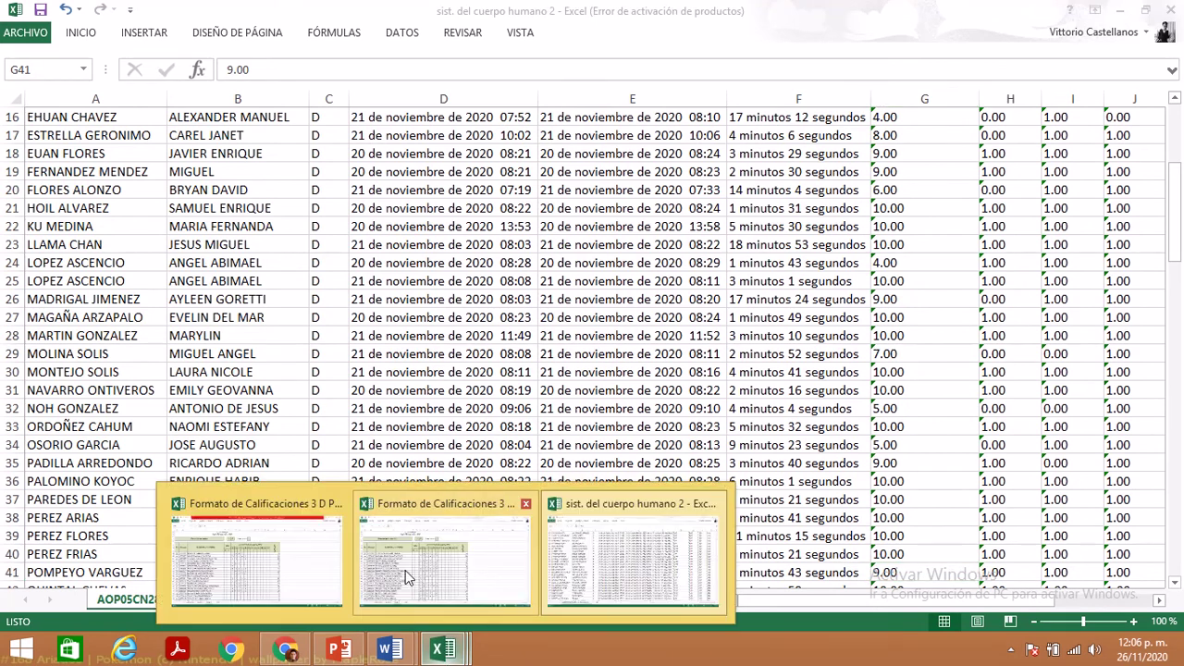
pyautogui.click(404, 571)
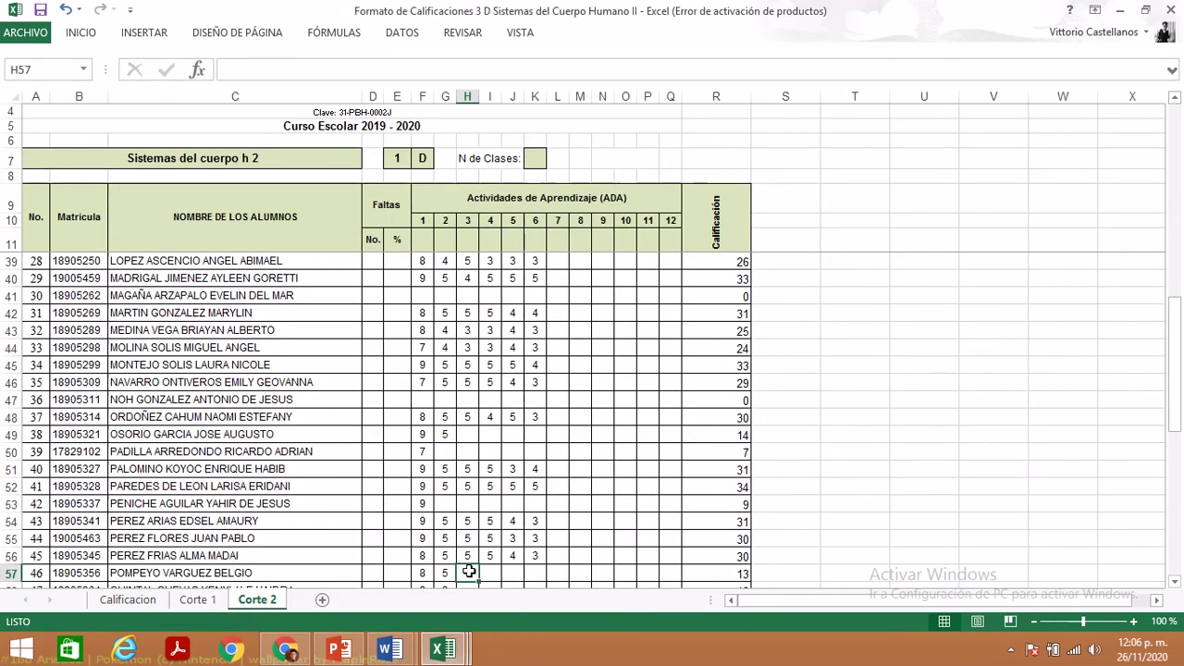
# - Enter scores of 4, 5, 4 and 3 for activities 3 to 6 of student No. 46 in row 57
pyautogui.write('4')
pyautogui.press('Tab')
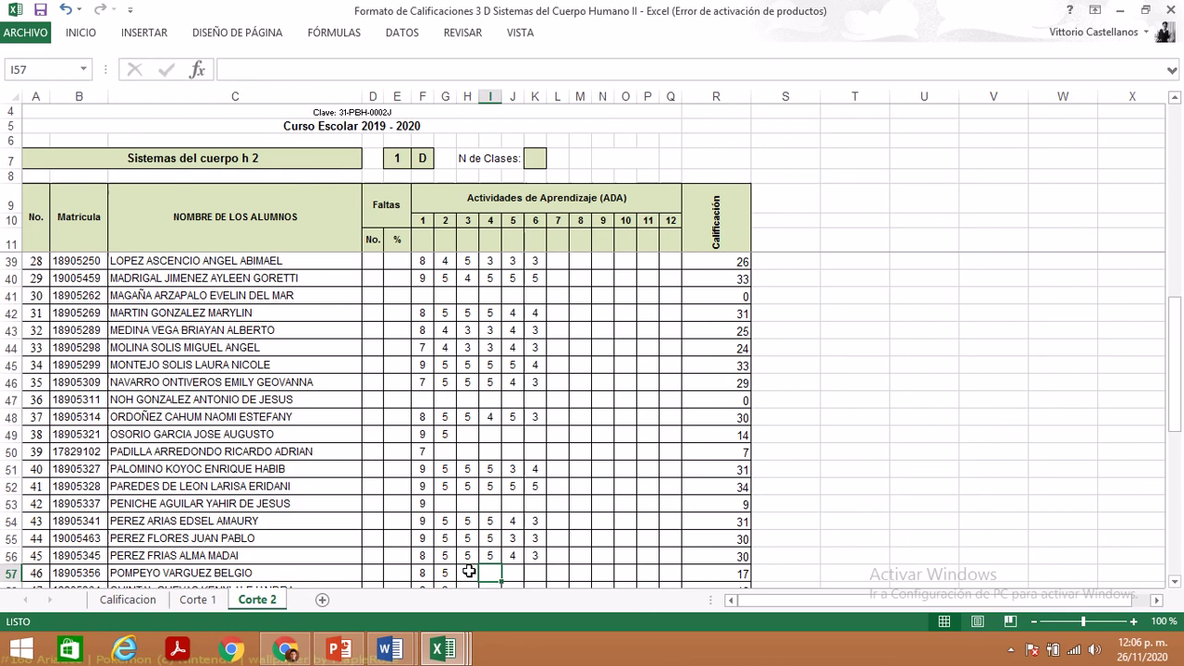
pyautogui.write('5')
pyautogui.press('Tab')
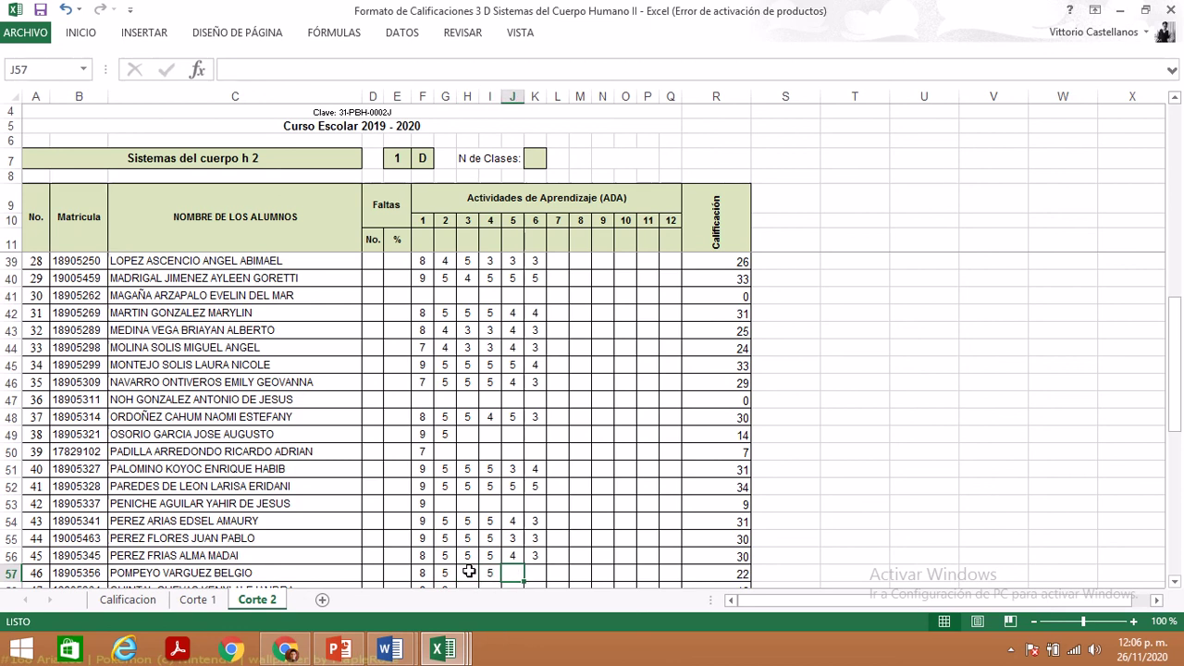
pyautogui.write('4')
pyautogui.press('Tab')
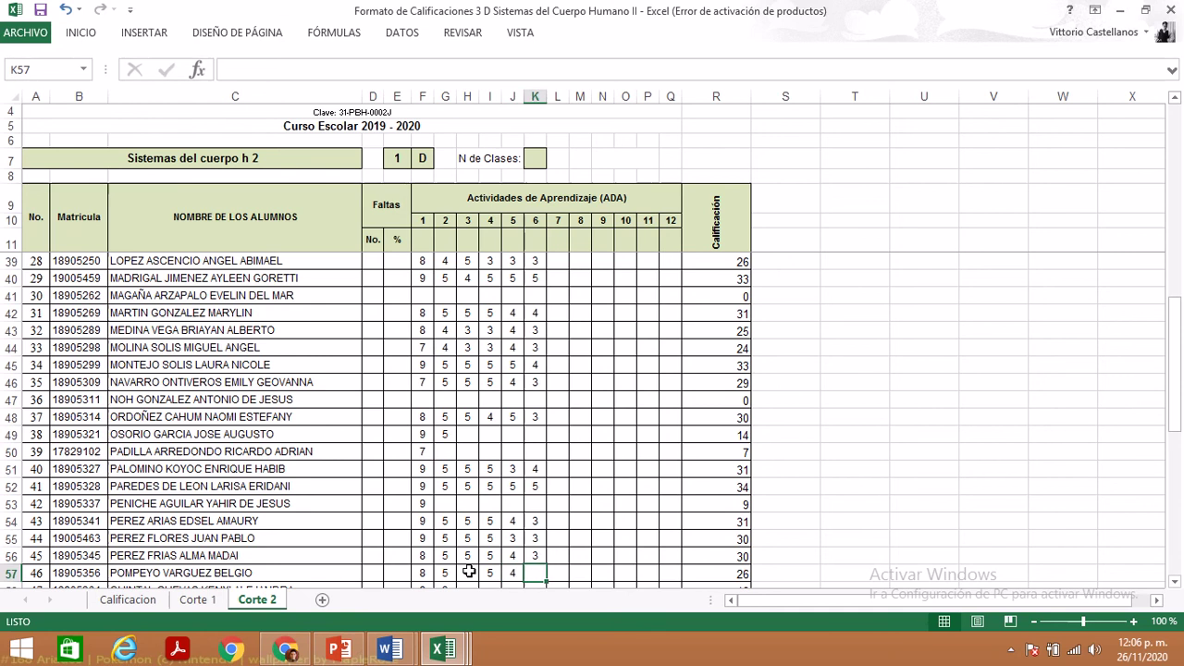
pyautogui.write('3')
pyautogui.press('Down')
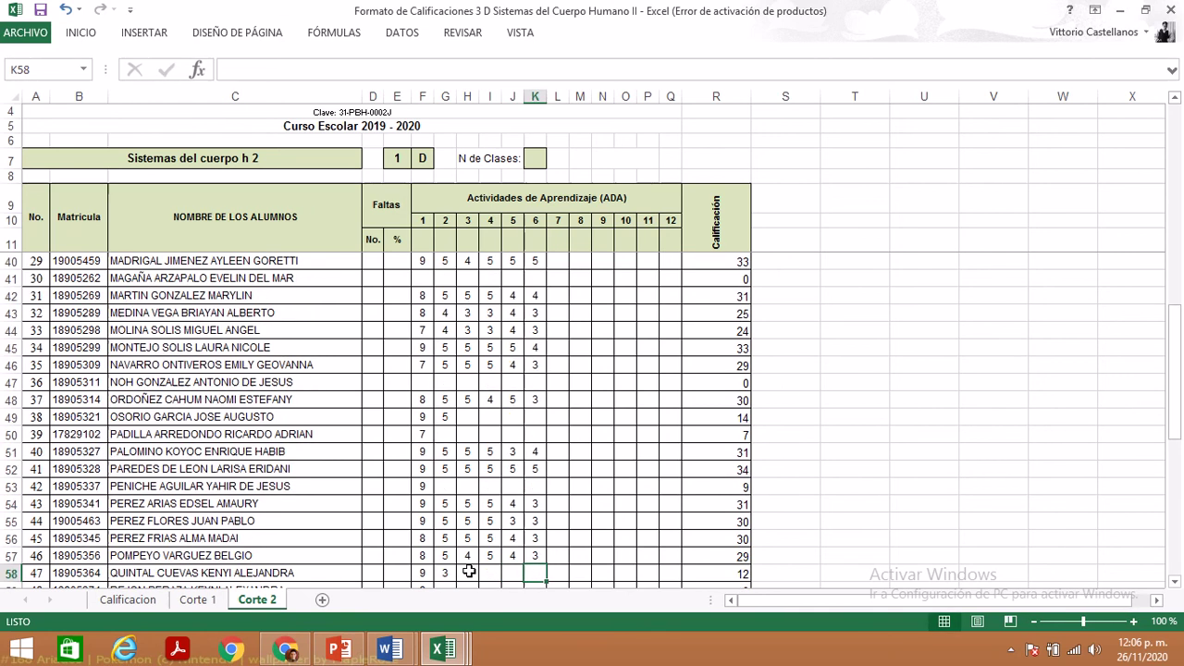
# - Select cell H58 for student No. 47, look up the test score in G42 of the sist. del cuerpo humano 2 workbook, and return to the gradebook
pyautogui.press('Left')
pyautogui.press('Left')
pyautogui.press('Left')
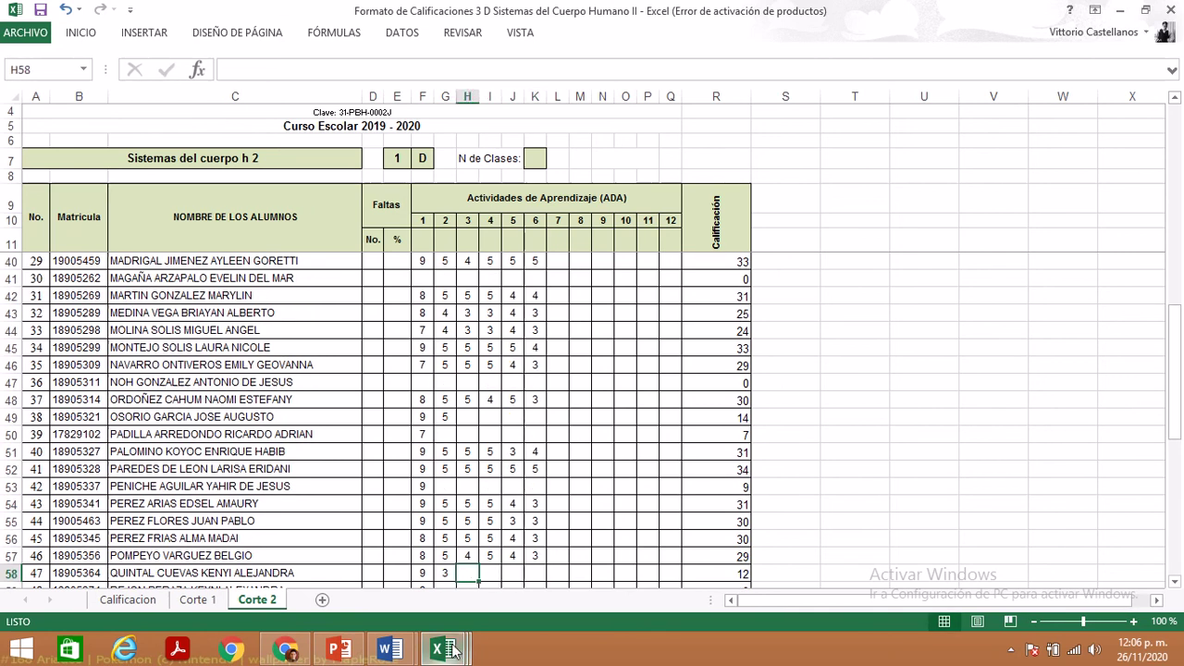
pyautogui.moveTo(444, 650)
pyautogui.click(619, 589)
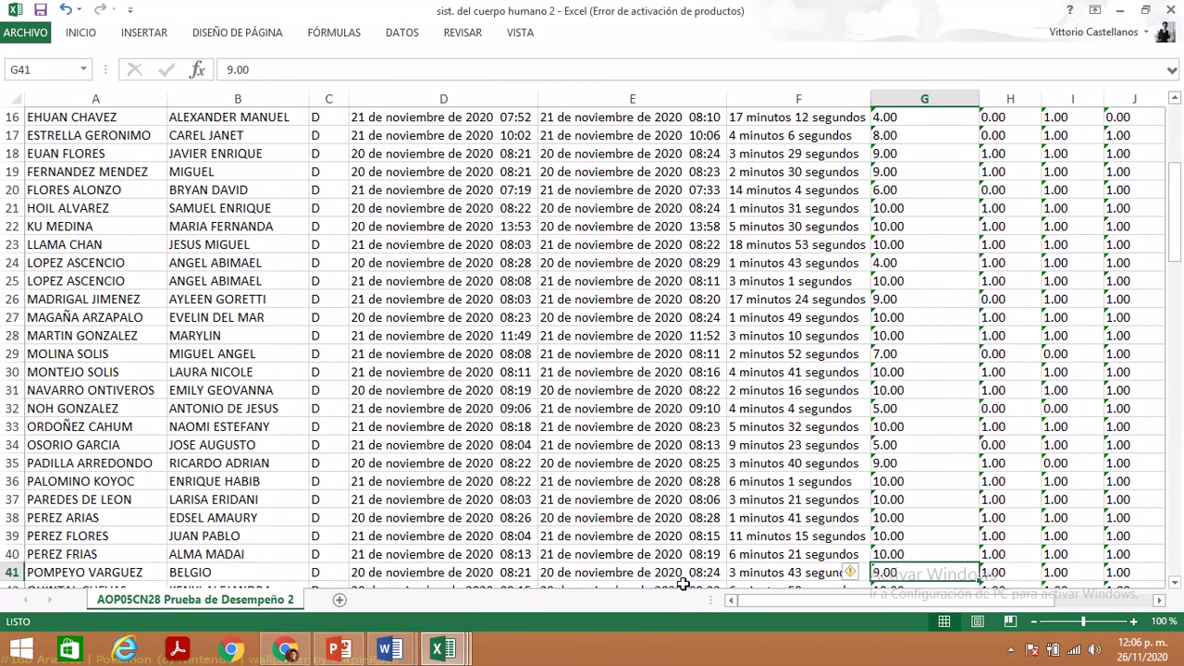
pyautogui.press('Down')
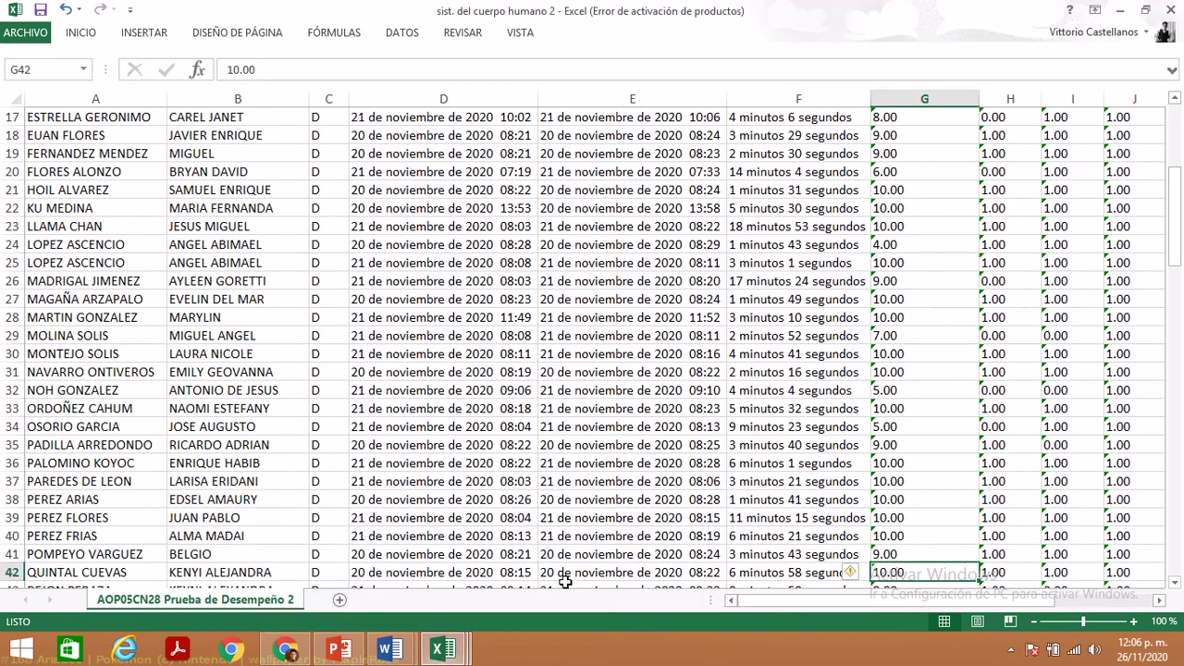
pyautogui.moveTo(444, 652)
pyautogui.click(470, 538)
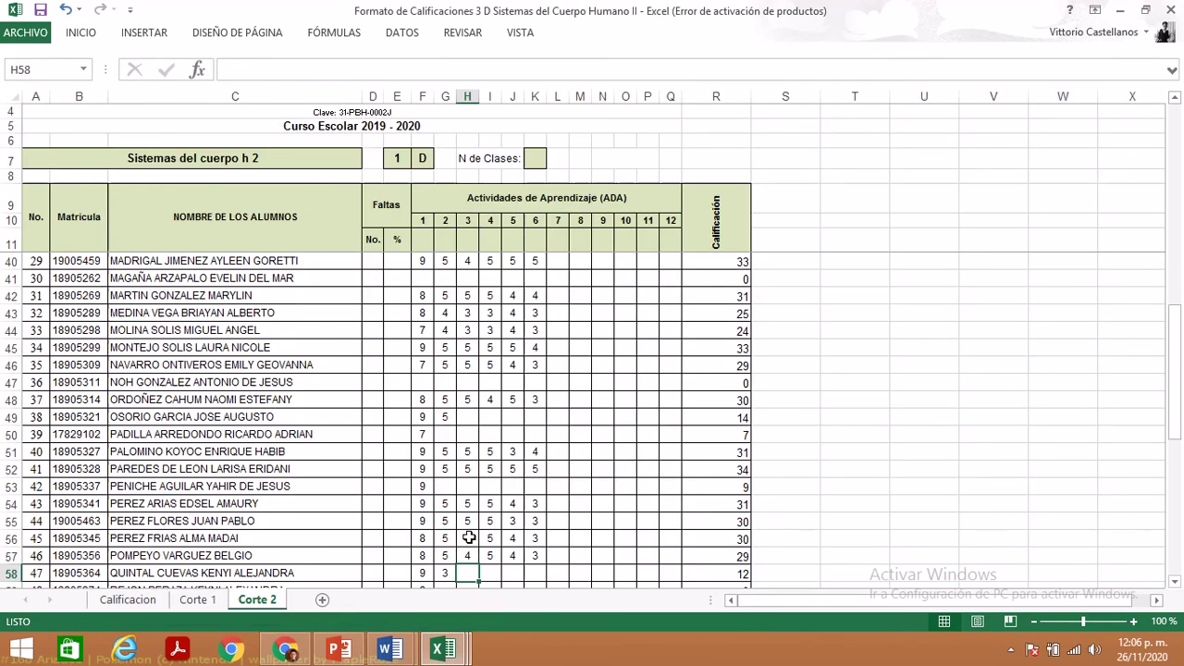
# - Change the activity 6 score of student No. 1 in cell K12 to 3
pyautogui.hotkey('ctrl', 'Up')
pyautogui.hotkey('ctrl', 'Up')
pyautogui.hotkey('ctrl', 'Up')
pyautogui.hotkey('ctrl', 'Up')
pyautogui.hotkey('ctrl', 'Up')
pyautogui.hotkey('ctrl', 'Up')
pyautogui.hotkey('ctrl', 'Up')
pyautogui.hotkey('ctrl', 'Up')
pyautogui.hotkey('ctrl', 'Up')
pyautogui.hotkey('ctrl', 'Up')
pyautogui.hotkey('ctrl', 'Up')
pyautogui.hotkey('ctrl', 'Up')
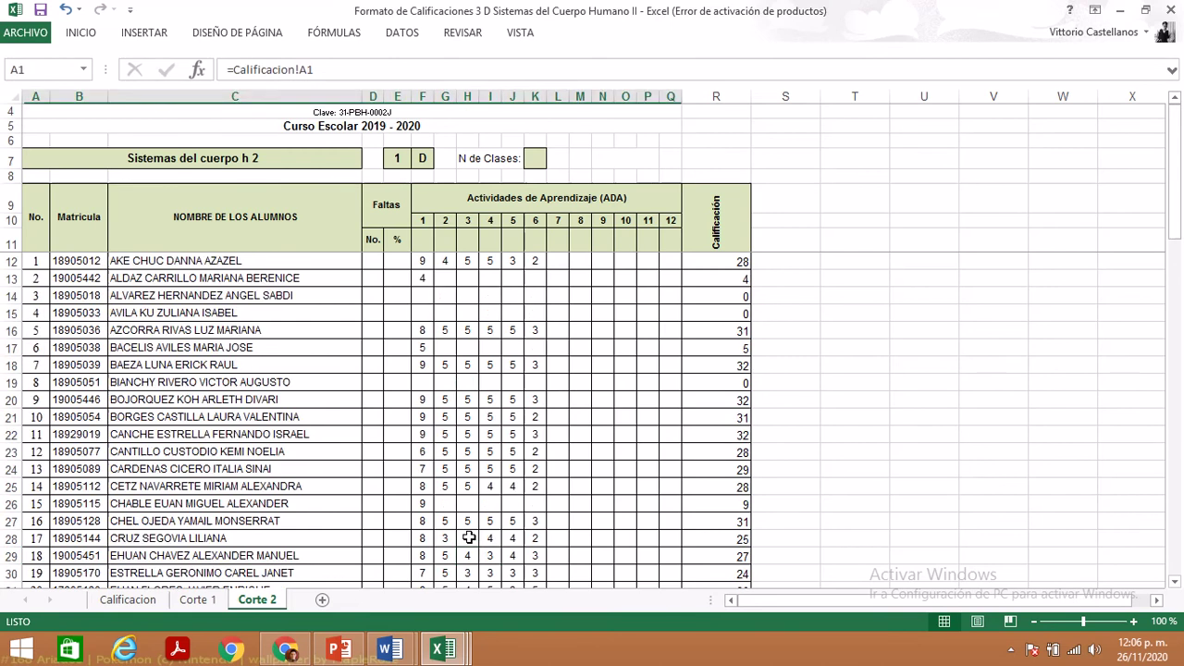
pyautogui.press('Down')
pyautogui.press('Down')
pyautogui.press('Down')
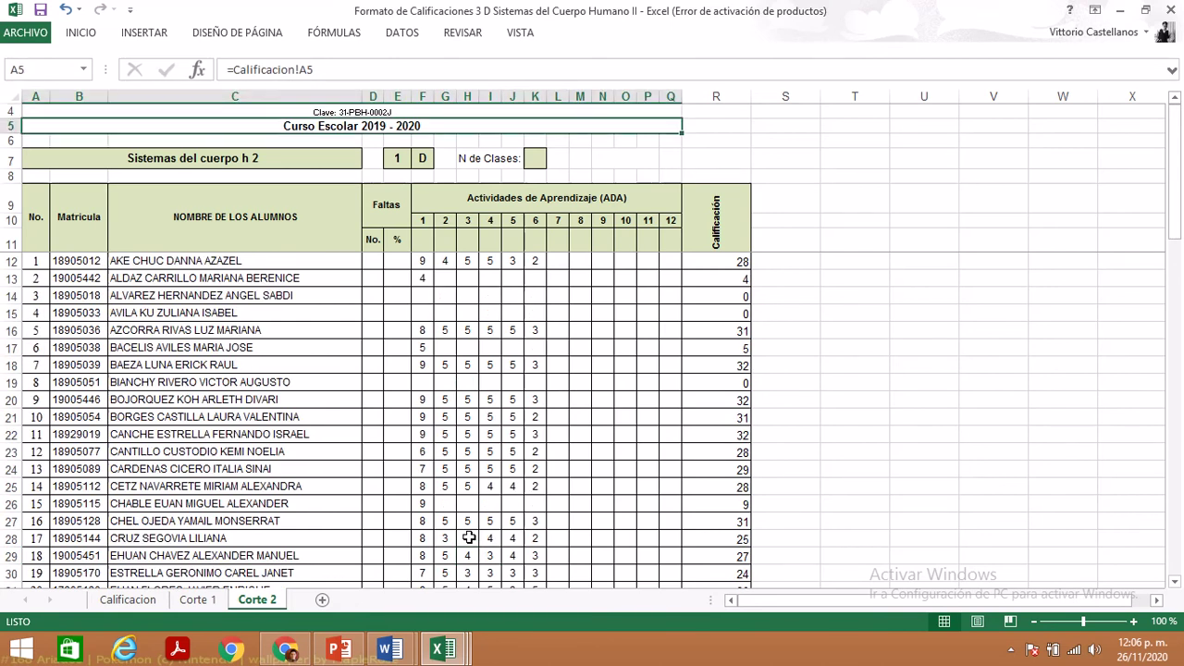
pyautogui.press('Down')
pyautogui.press('Down')
pyautogui.press('Down')
pyautogui.press('Down')
pyautogui.press('Down')
pyautogui.press('Right')
pyautogui.press('Right')
pyautogui.press('Right')
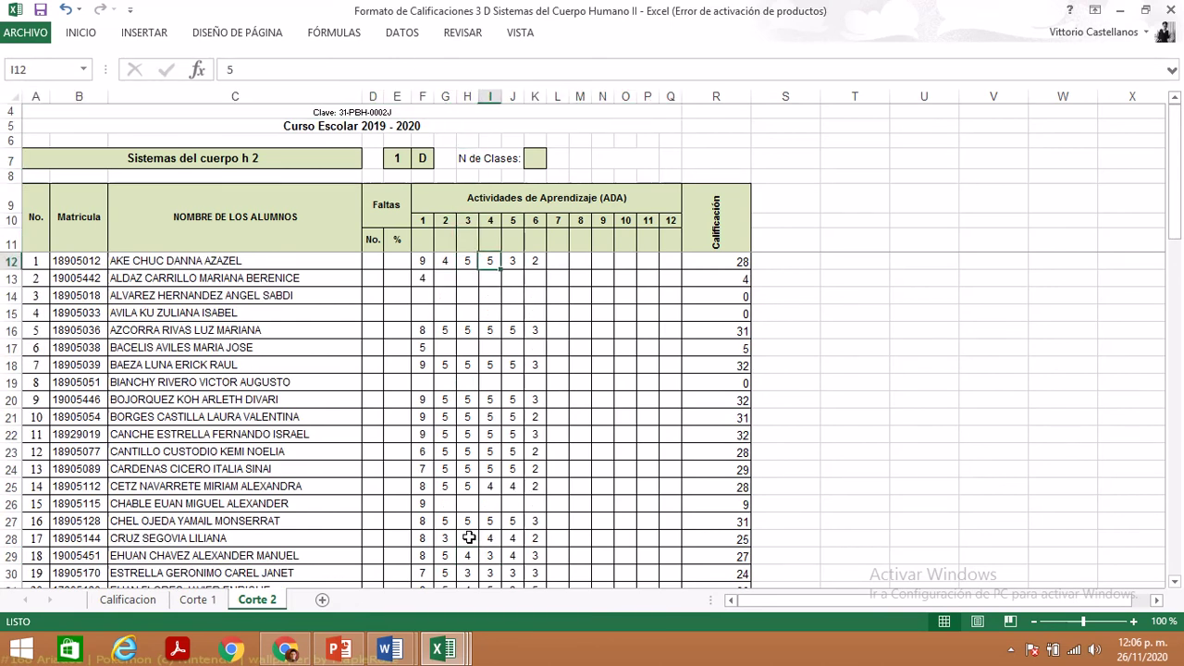
pyautogui.write('3')
pyautogui.press('Return')
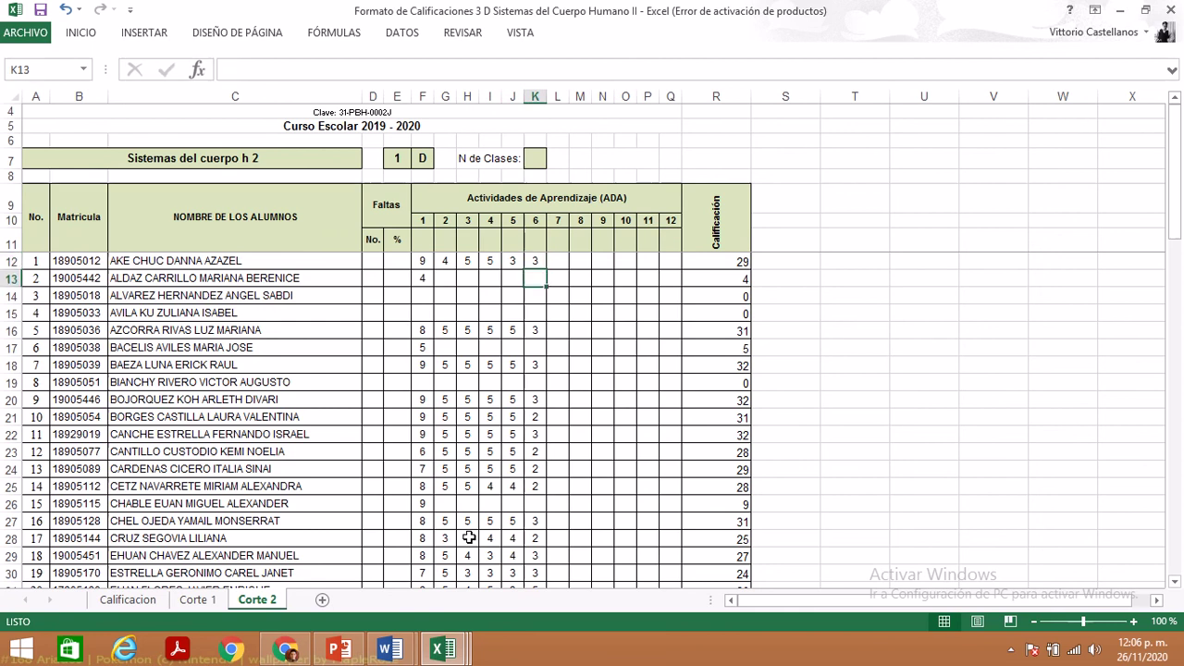
# - Look through the activity scores of the Corte 2 sheet from student No. 2 down to student No. 56
pyautogui.press('Down')
pyautogui.press('Down')
pyautogui.press('Down')
pyautogui.press('Down')
pyautogui.press('Down')
pyautogui.press('Down')
pyautogui.press('Down')
pyautogui.press('Down')
pyautogui.press('Down')
pyautogui.press('Down')
pyautogui.press('Down')
pyautogui.press('Down')
pyautogui.press('Down')
pyautogui.press('Down')
pyautogui.press('Down')
pyautogui.press('Down')
pyautogui.press('Down')
pyautogui.press('Down')
pyautogui.press('Down')
pyautogui.press('Down')
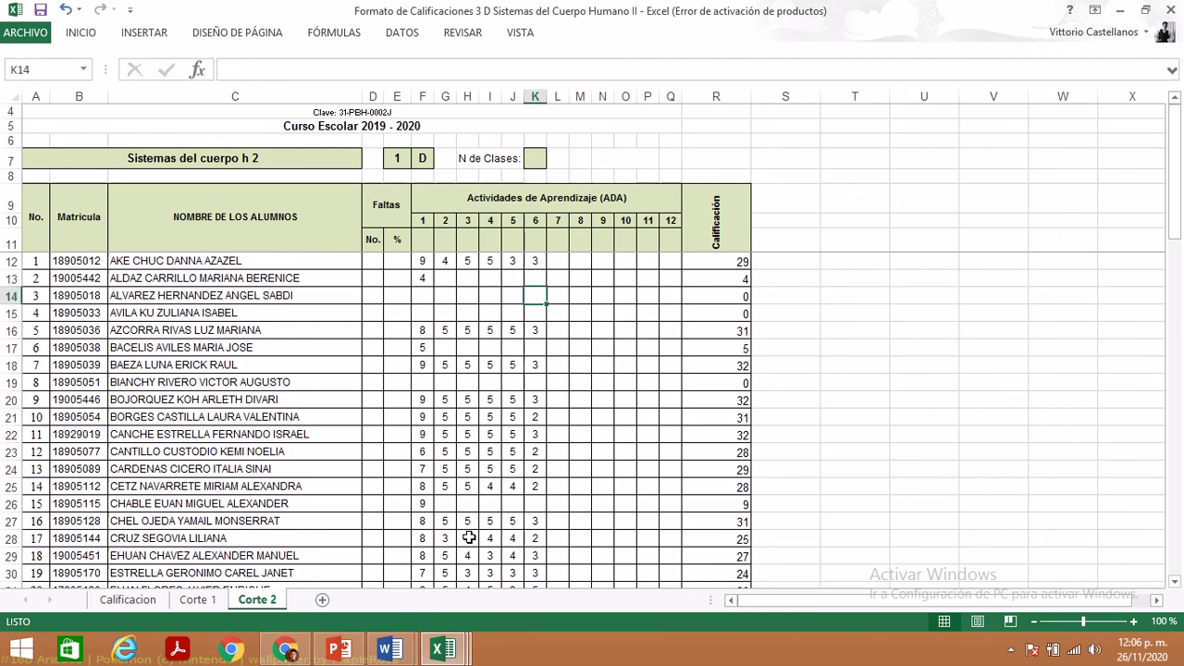
pyautogui.press('Down')
pyautogui.press('Down')
pyautogui.press('Down')
pyautogui.press('Down')
pyautogui.press('Down')
pyautogui.press('Down')
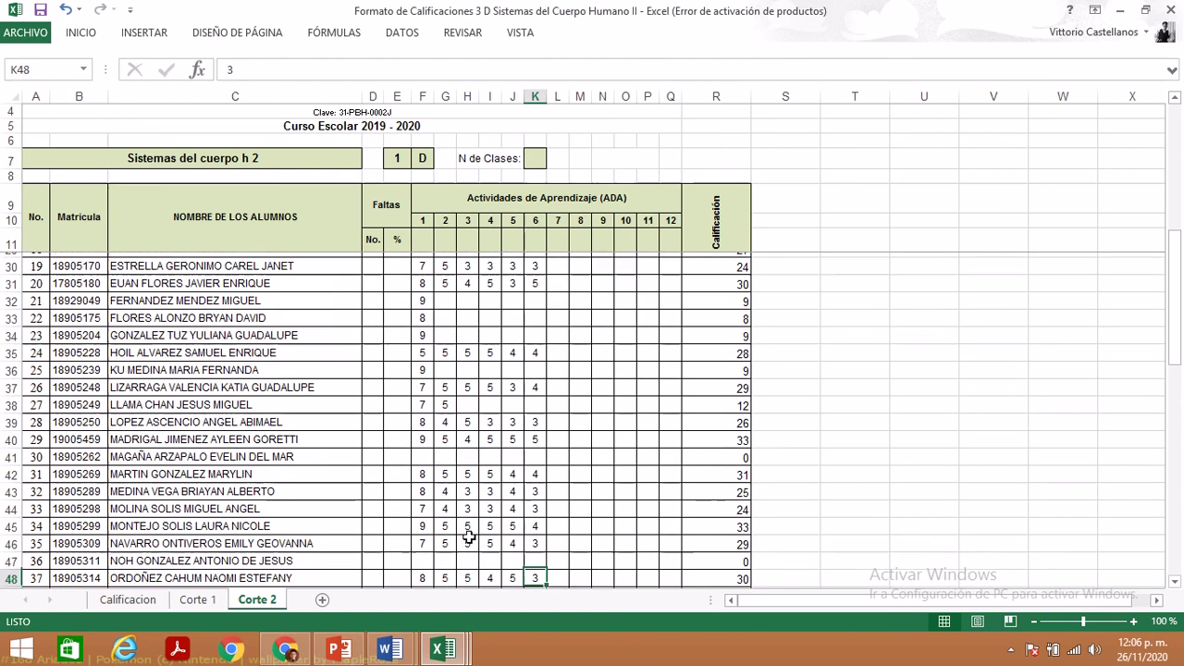
pyautogui.press('Up')
pyautogui.press('Left')
pyautogui.press('Left')
pyautogui.press('Left')
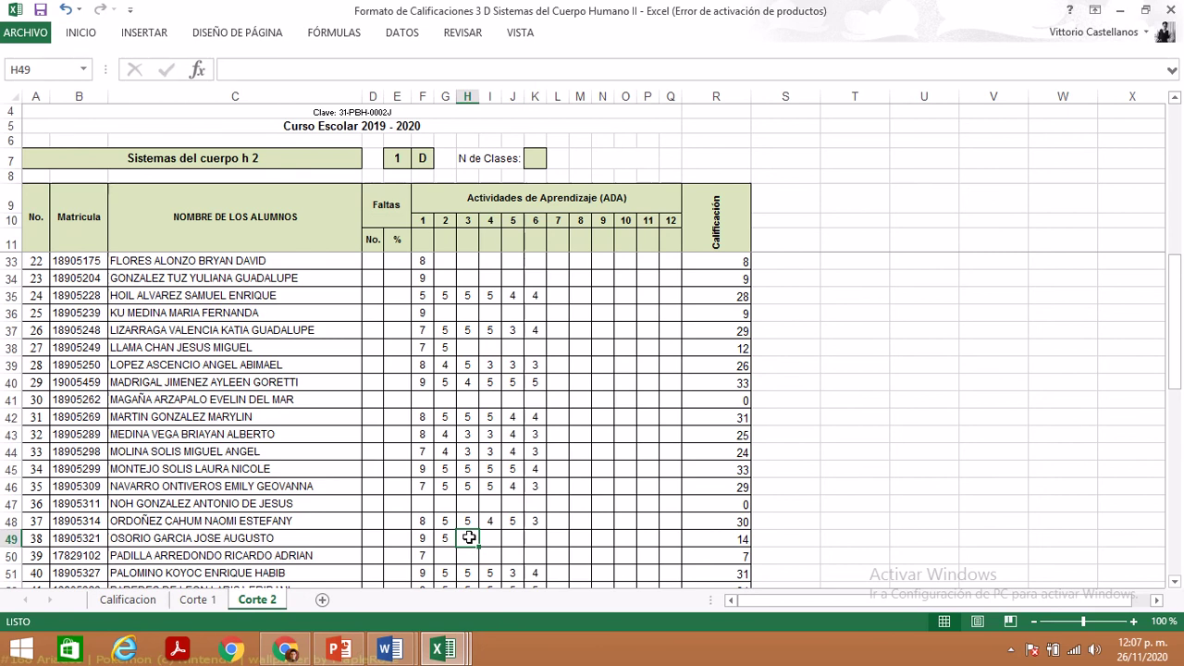
pyautogui.press('Down')
pyautogui.press('Down')
pyautogui.press('Down')
pyautogui.press('Down')
pyautogui.press('Down')
pyautogui.press('Down')
pyautogui.press('Down')
pyautogui.press('Down')
pyautogui.press('Down')
pyautogui.press('Down')
pyautogui.press('Down')
pyautogui.press('Down')
pyautogui.press('Down')
pyautogui.press('Down')
pyautogui.press('Down')
pyautogui.press('Down')
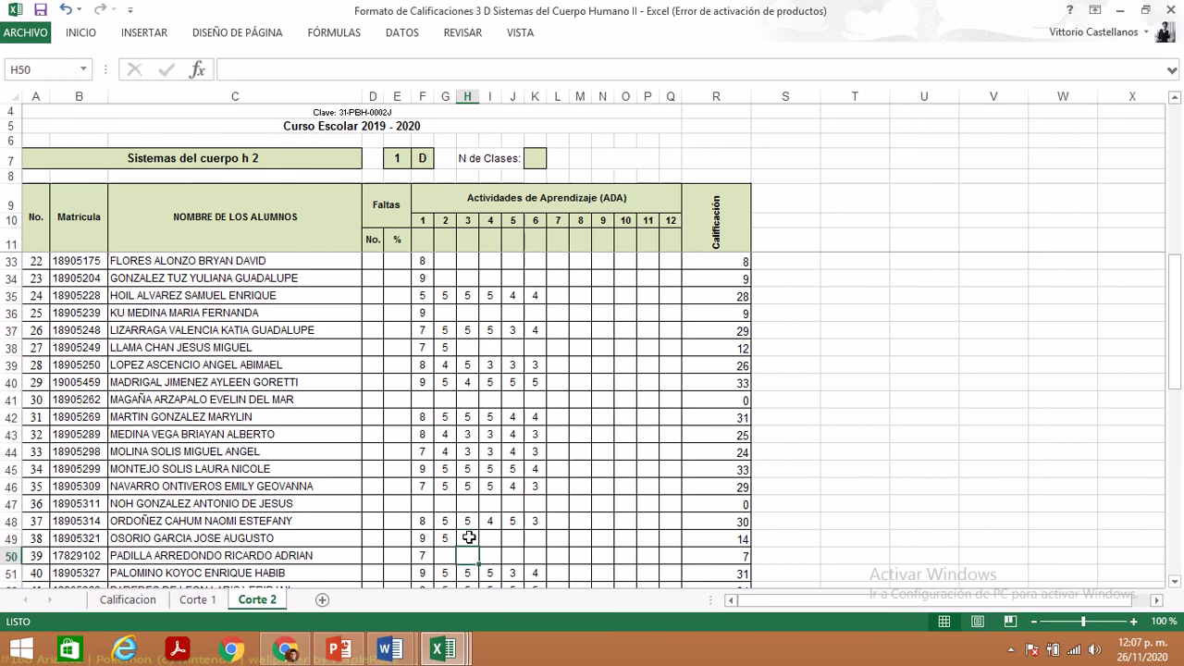
pyautogui.press('Down')
pyautogui.press('Down')
pyautogui.press('Down')
pyautogui.press('Down')
pyautogui.press('Down')
pyautogui.press('Down')
pyautogui.press('Down')
pyautogui.press('Down')
pyautogui.press('Down')
pyautogui.press('Down')
pyautogui.press('Down')
pyautogui.press('Down')
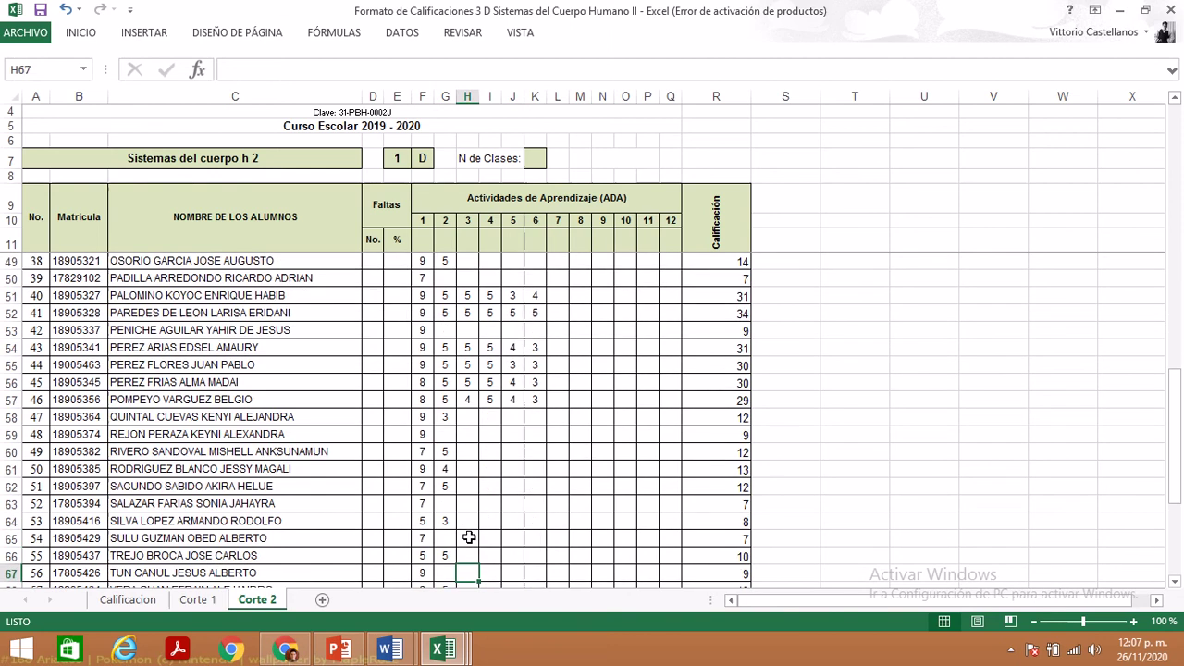
# - Review the activity scores back up to student No. 37, and return to the activity 3 cell of student No. 47
pyautogui.press('Up')
pyautogui.press('Up')
pyautogui.press('Up')
pyautogui.press('Up')
pyautogui.press('Up')
pyautogui.press('Up')
pyautogui.press('Up')
pyautogui.press('Up')
pyautogui.press('Up')
pyautogui.press('Up')
pyautogui.press('Up')
pyautogui.press('Up')
pyautogui.press('Up')
pyautogui.press('Up')
pyautogui.press('Up')
pyautogui.press('Up')
pyautogui.press('Up')
pyautogui.press('Up')
pyautogui.press('Up')
pyautogui.press('Up')
pyautogui.press('Up')
pyautogui.press('Up')
pyautogui.press('Up')
pyautogui.press('Up')
pyautogui.press('Up')
pyautogui.press('Up')
pyautogui.press('Up')
pyautogui.press('Up')
pyautogui.press('Up')
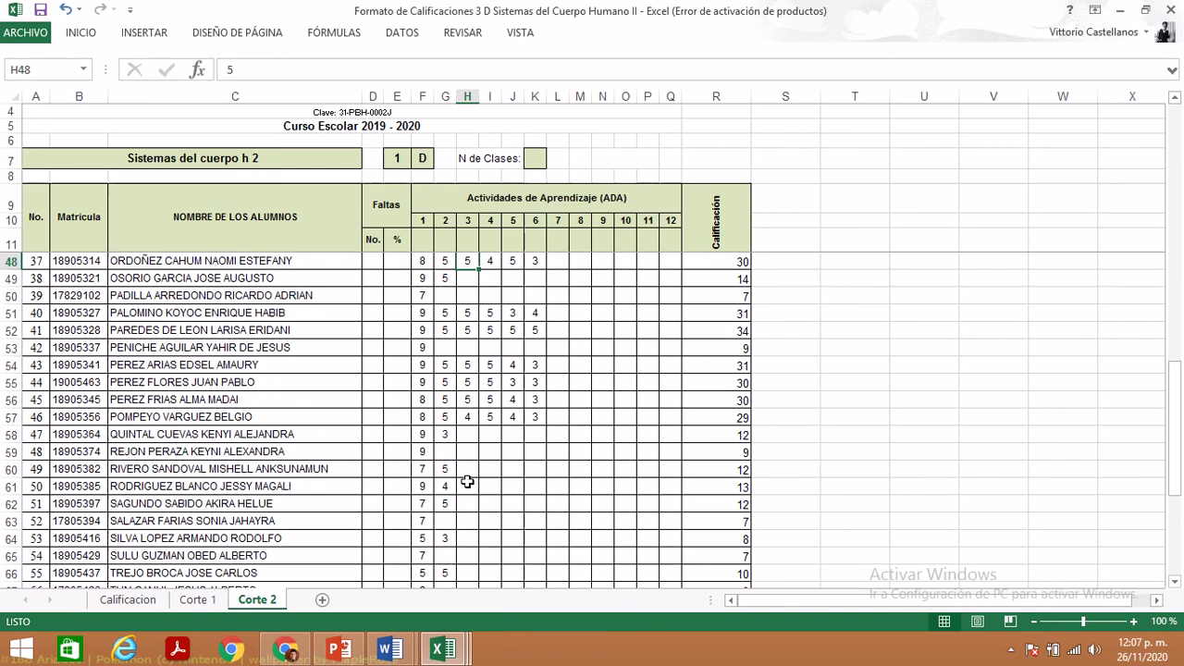
pyautogui.press('Down')
pyautogui.press('Down')
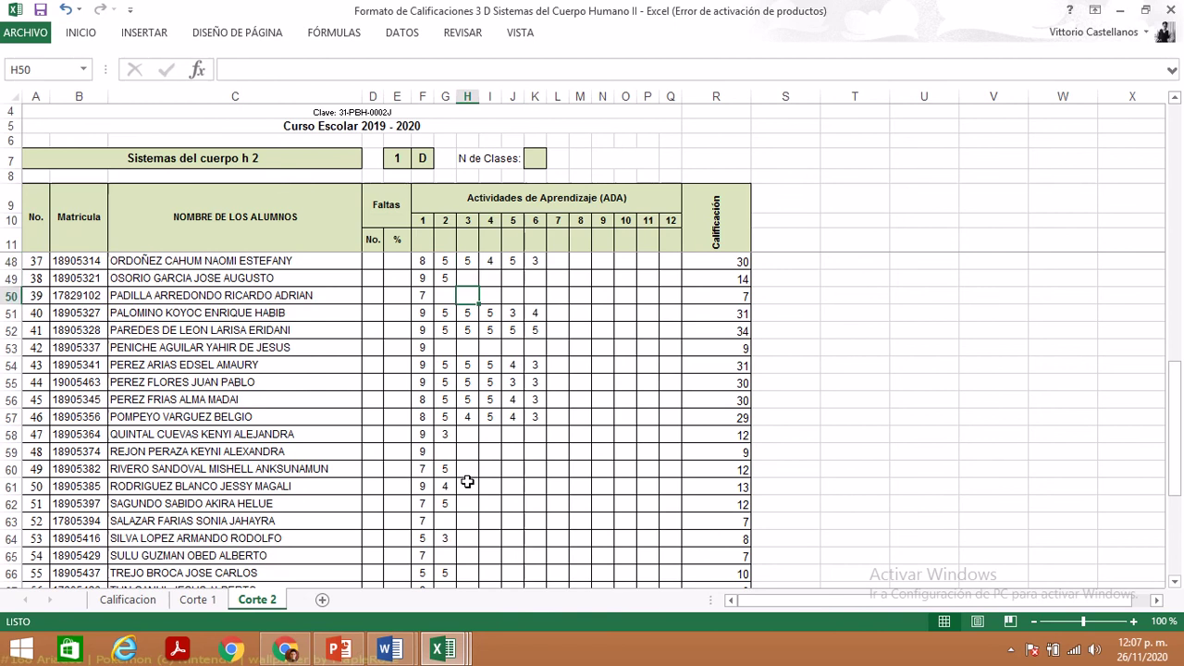
pyautogui.press('Down')
pyautogui.press('Down')
pyautogui.press('Down')
pyautogui.press('Down')
pyautogui.press('Down')
pyautogui.press('Down')
pyautogui.press('Down')
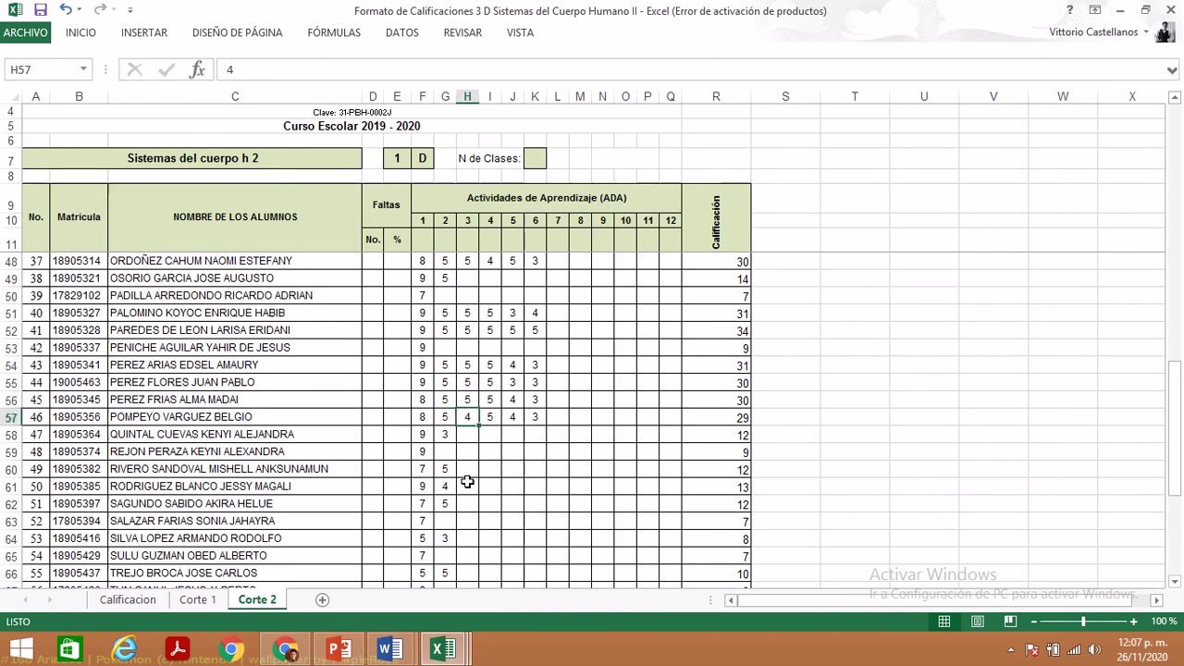
# - Recheck student No. 47's test score in G42 of the sist. del cuerpo humano 2 workbook, and return to the gradebook
pyautogui.moveTo(442, 650)
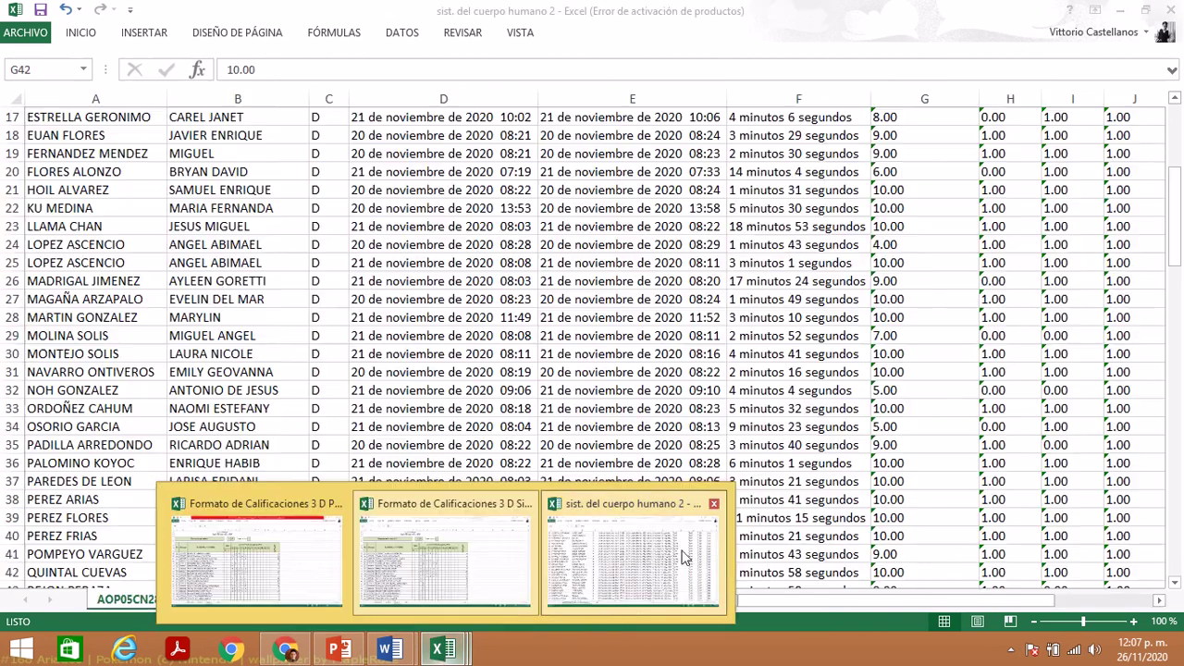
pyautogui.click(683, 556)
pyautogui.press('Down')
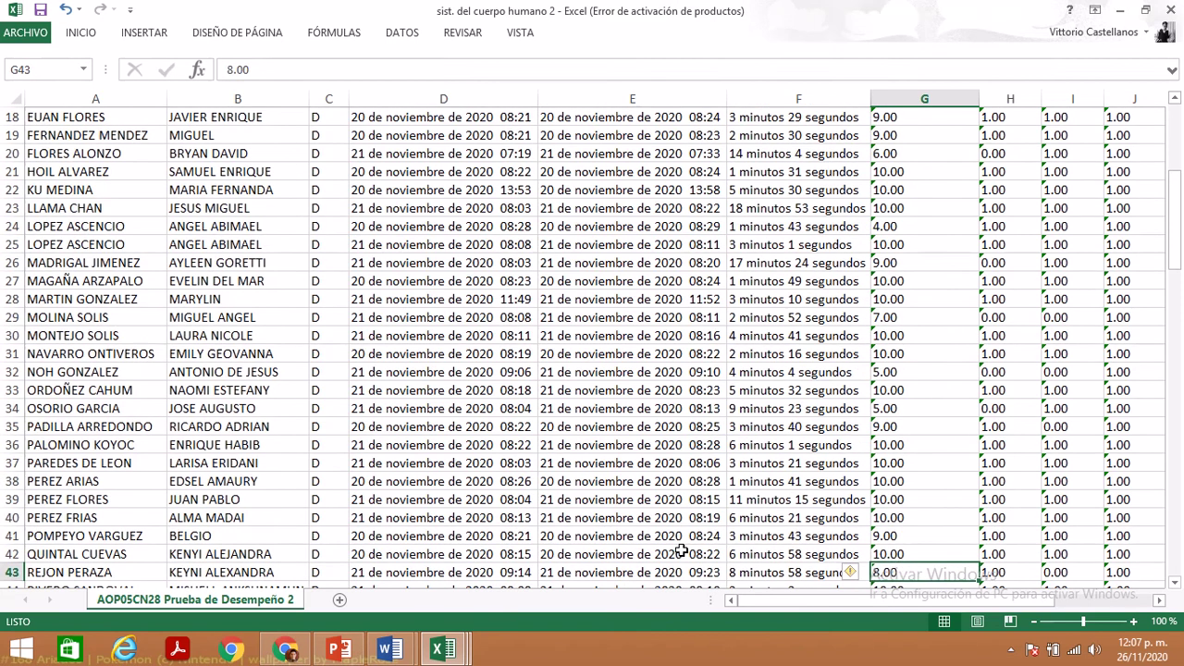
pyautogui.press('Up')
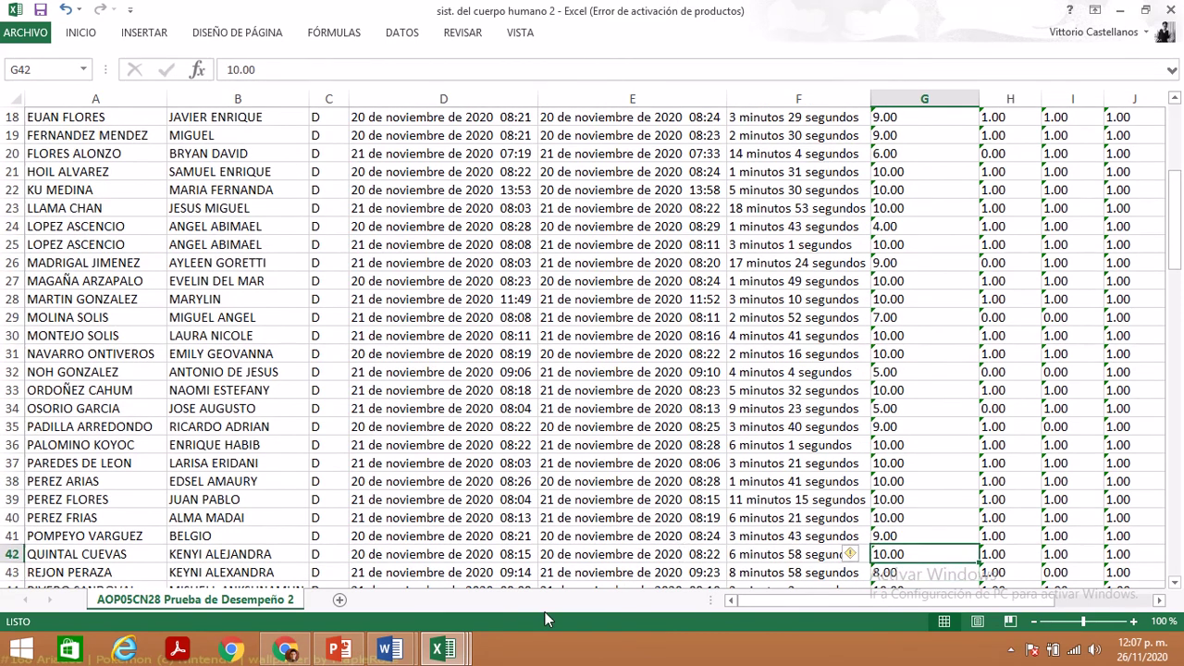
pyautogui.click(442, 650)
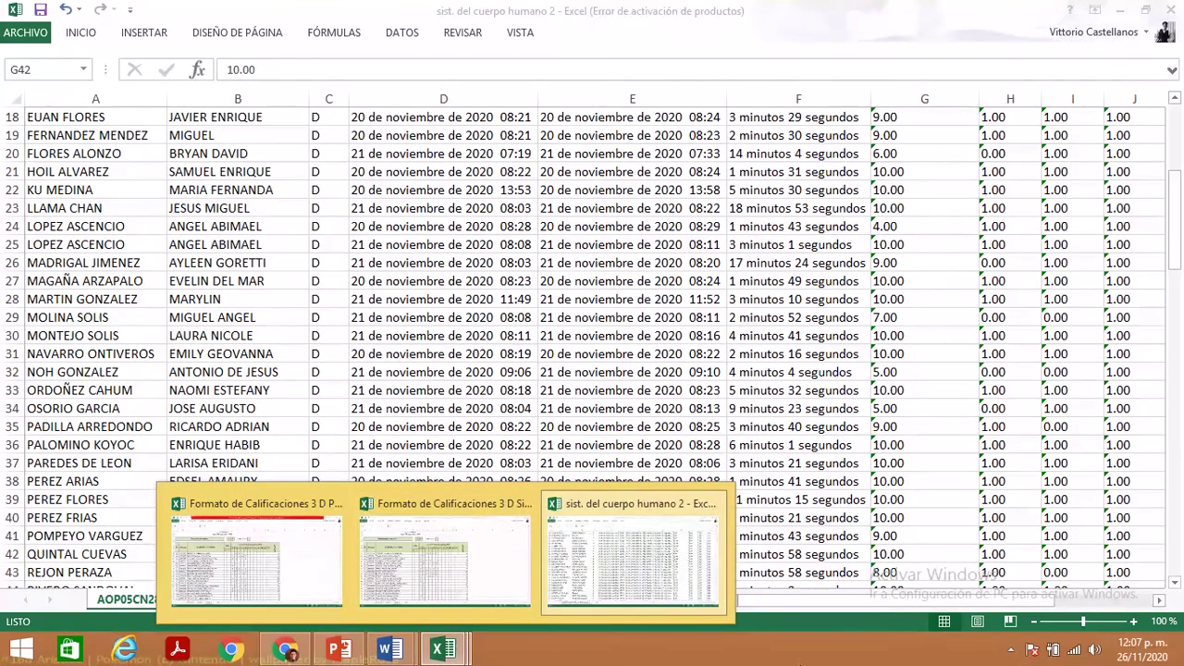
pyautogui.click(612, 563)
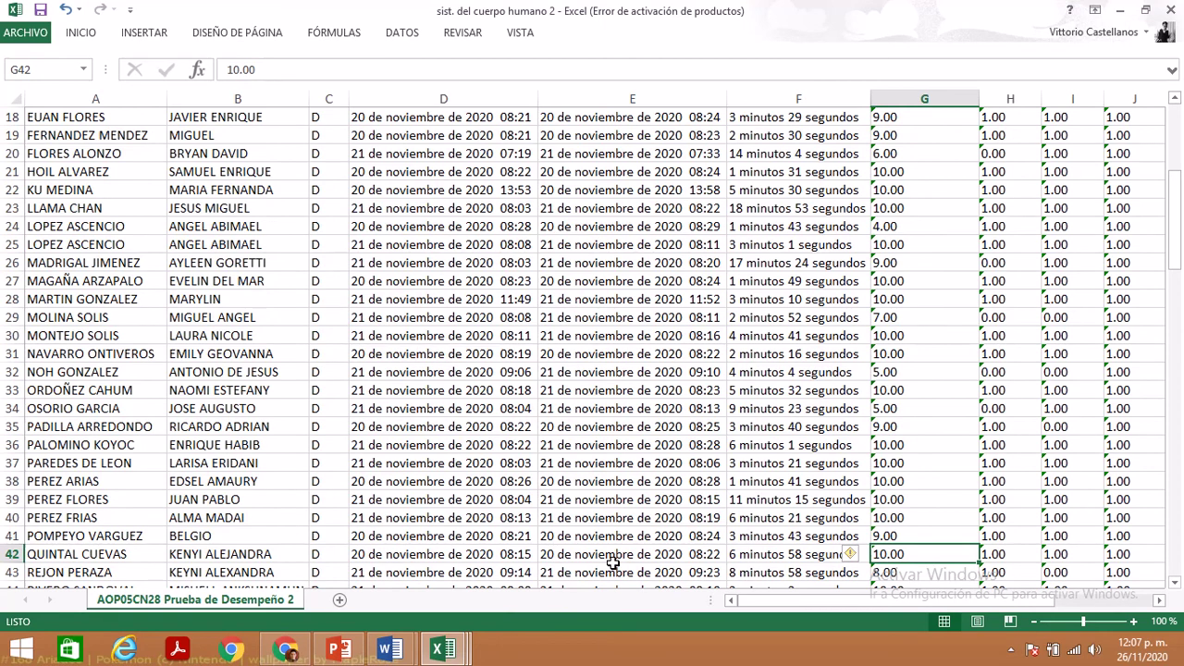
pyautogui.moveTo(442, 647)
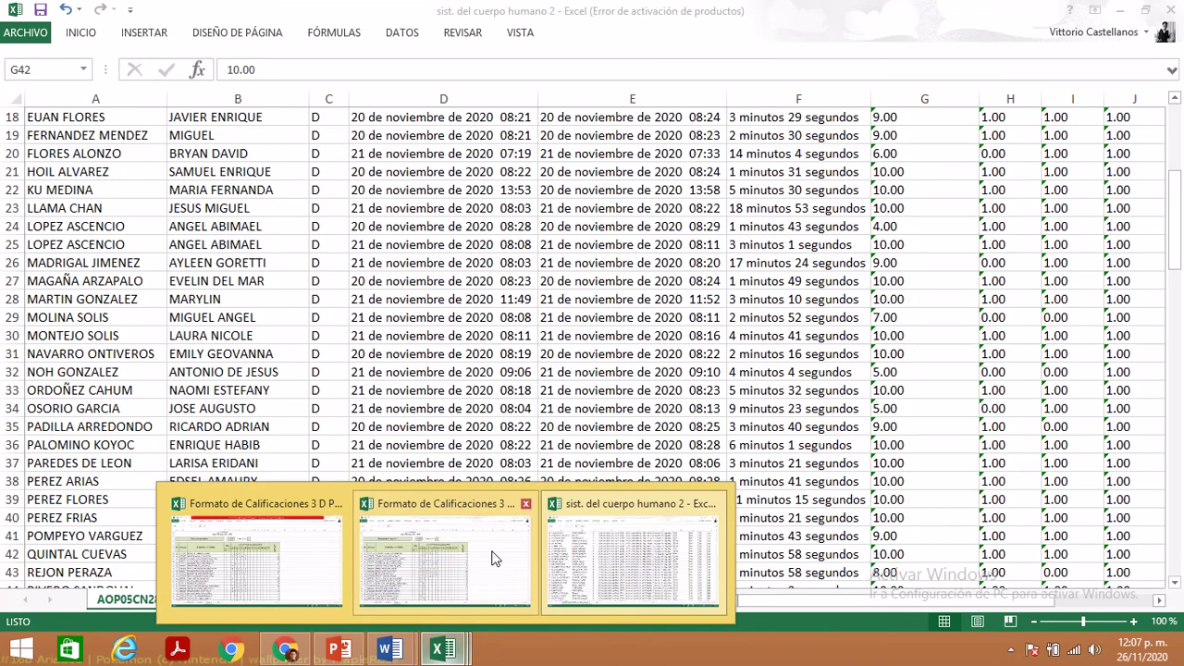
pyautogui.click(491, 550)
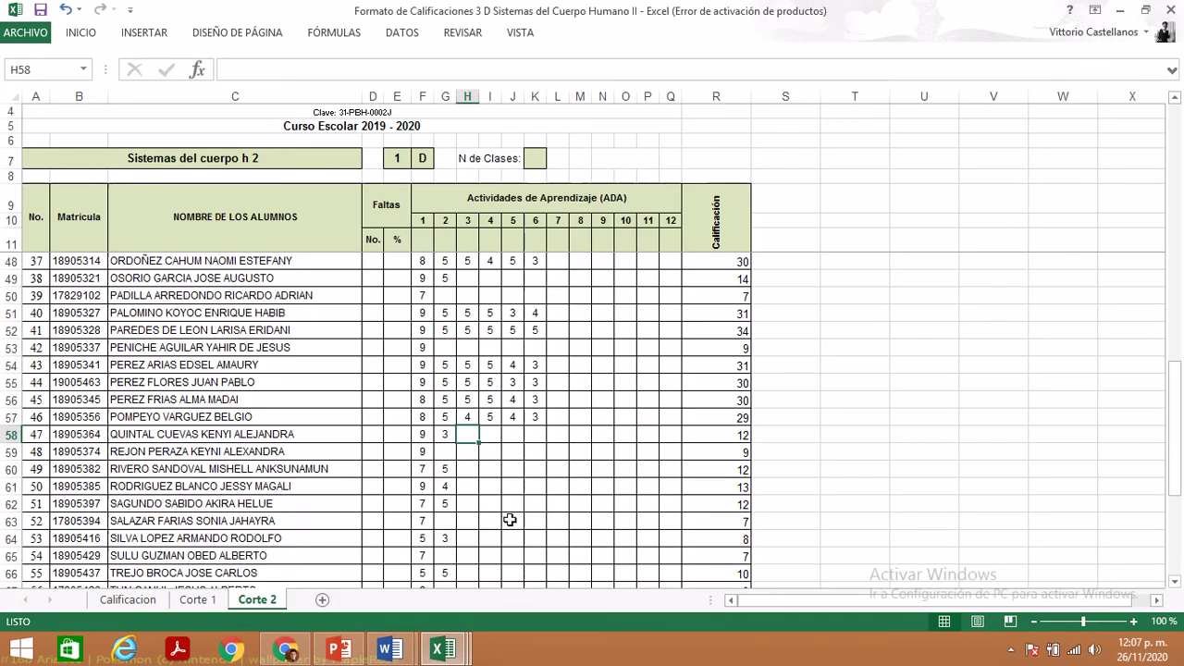
# - Enter student No. 47's scores for activities 3 to 6 in row 58 as 5, 4, 3 and 4
pyautogui.write('5')
pyautogui.press('Tab')
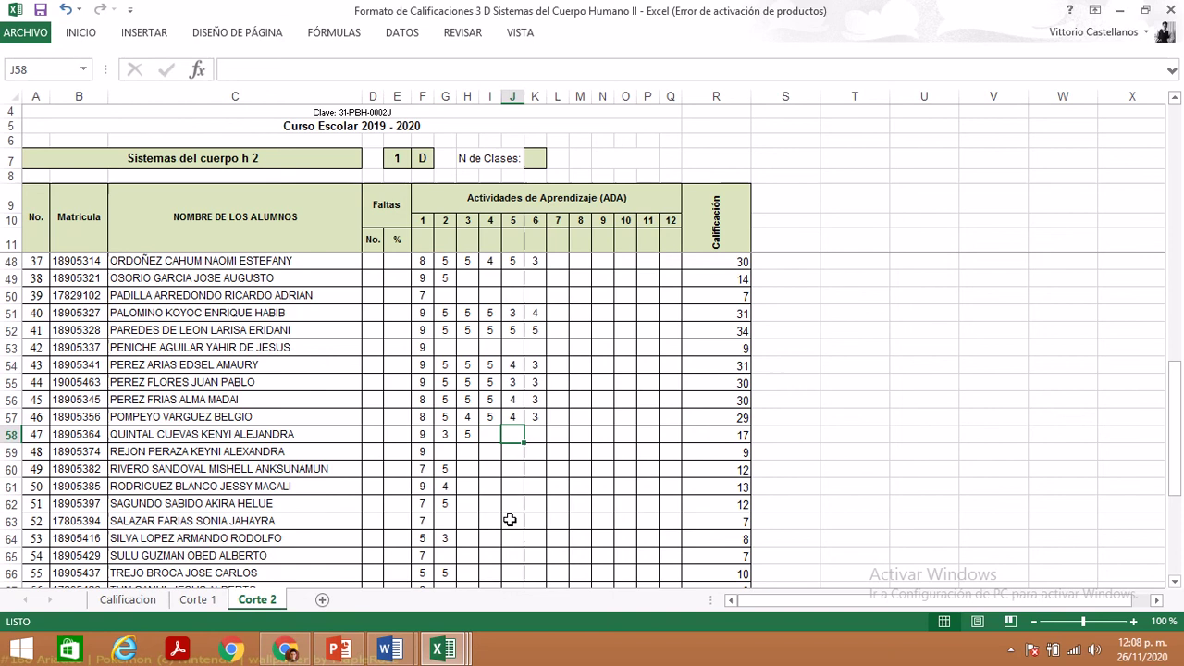
pyautogui.write('4')
pyautogui.press('Tab')
pyautogui.write('3')
pyautogui.press('Tab')
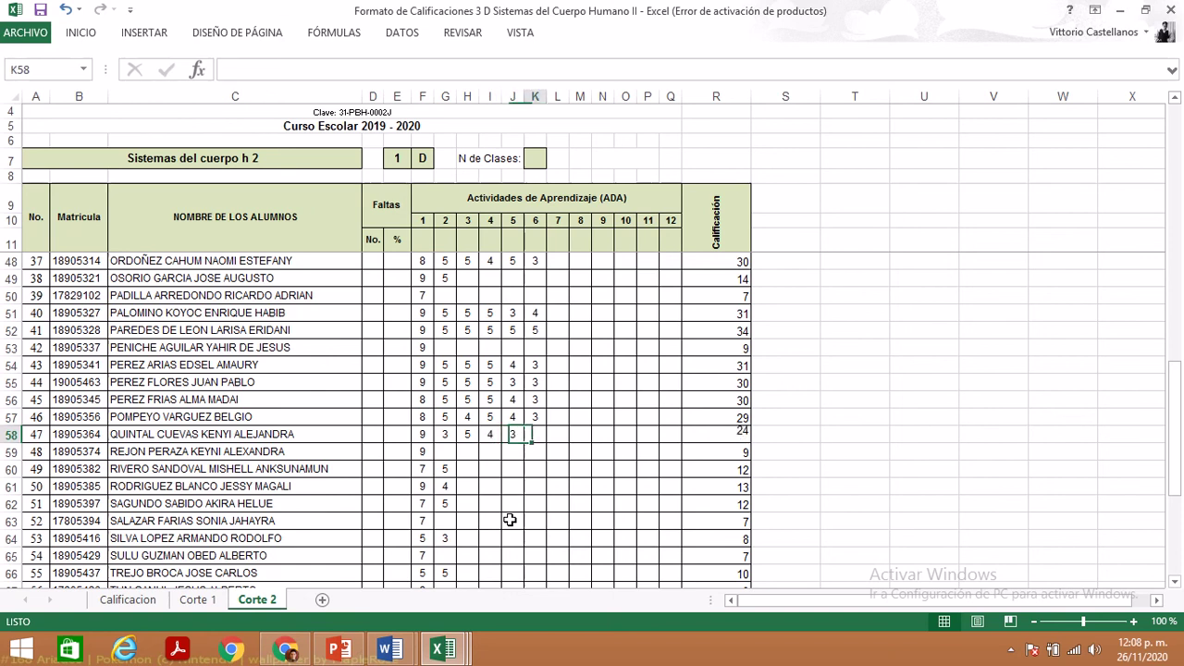
pyautogui.write('4')
pyautogui.press('Return')
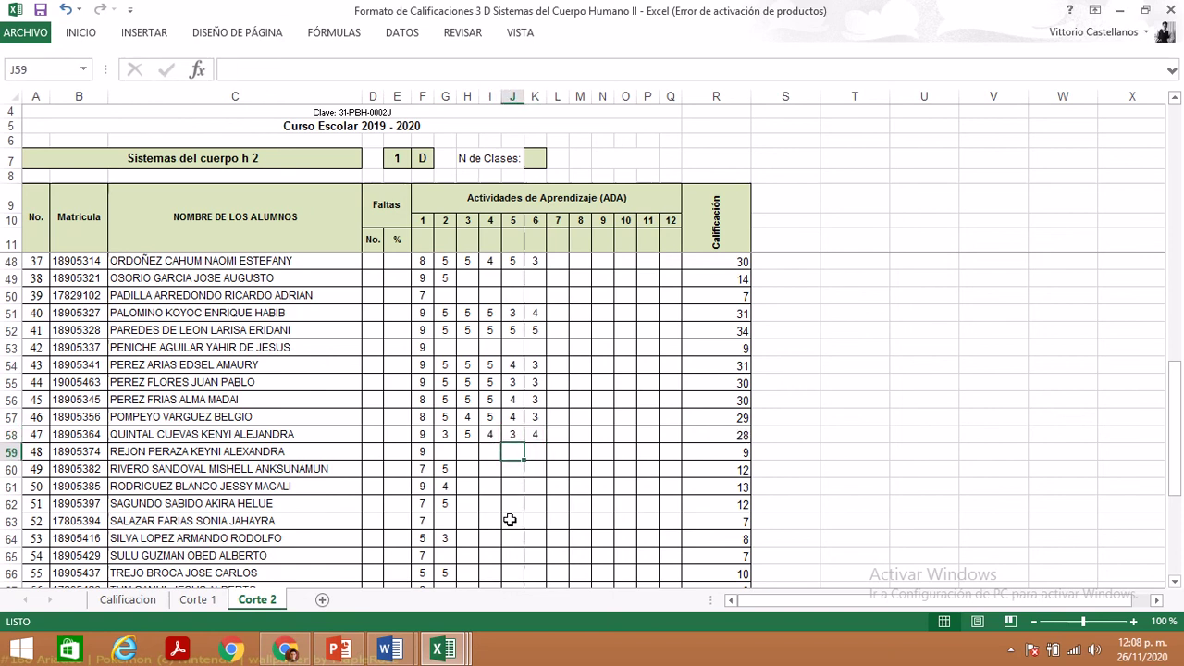
# - Switch to Classroom in Chrome, open student No. 48's ADA 5.- Sistema Urinario document and read it through to the end
pyautogui.press('Left')
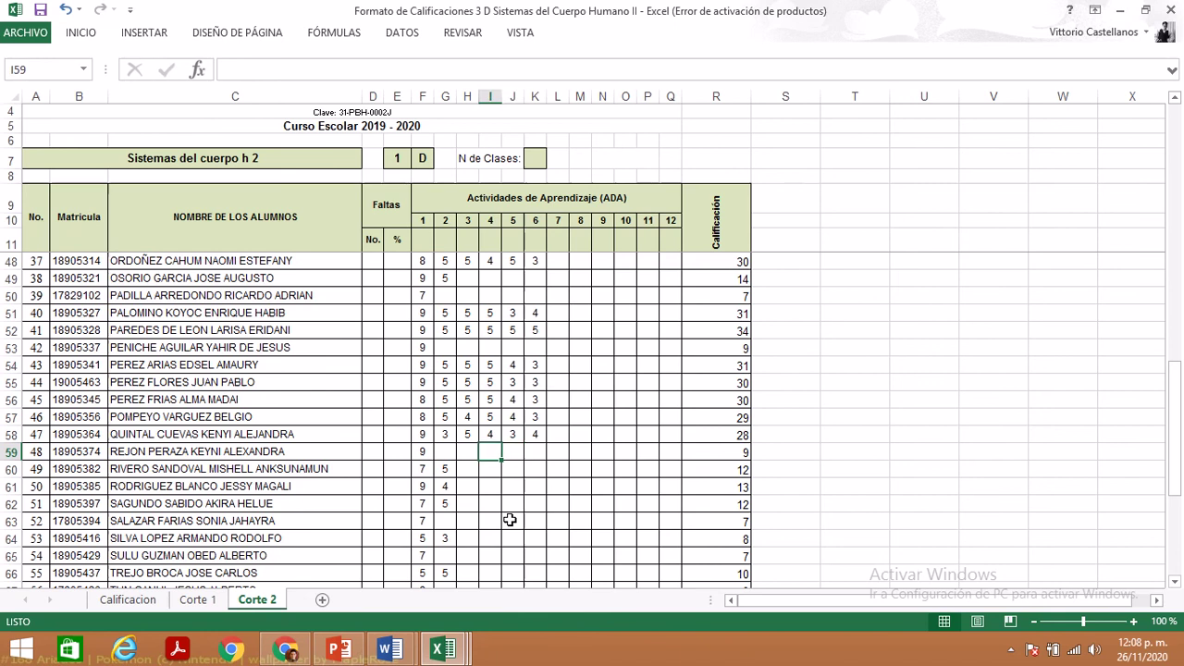
pyautogui.press('Left')
pyautogui.press('Left')
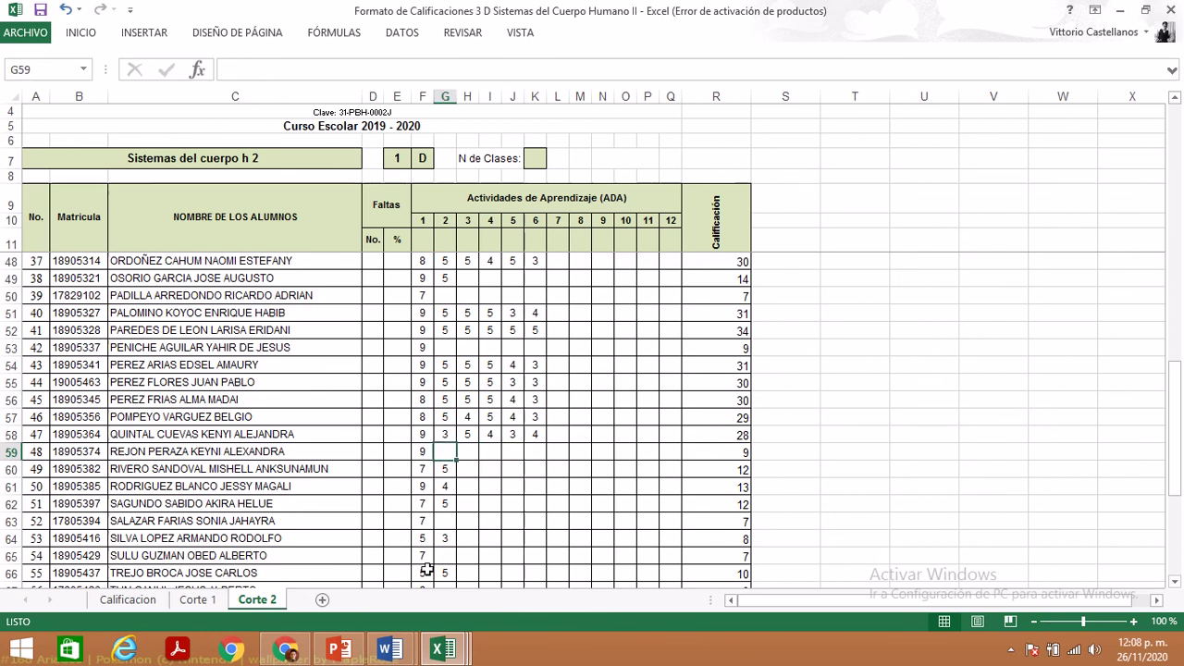
pyautogui.click(285, 650)
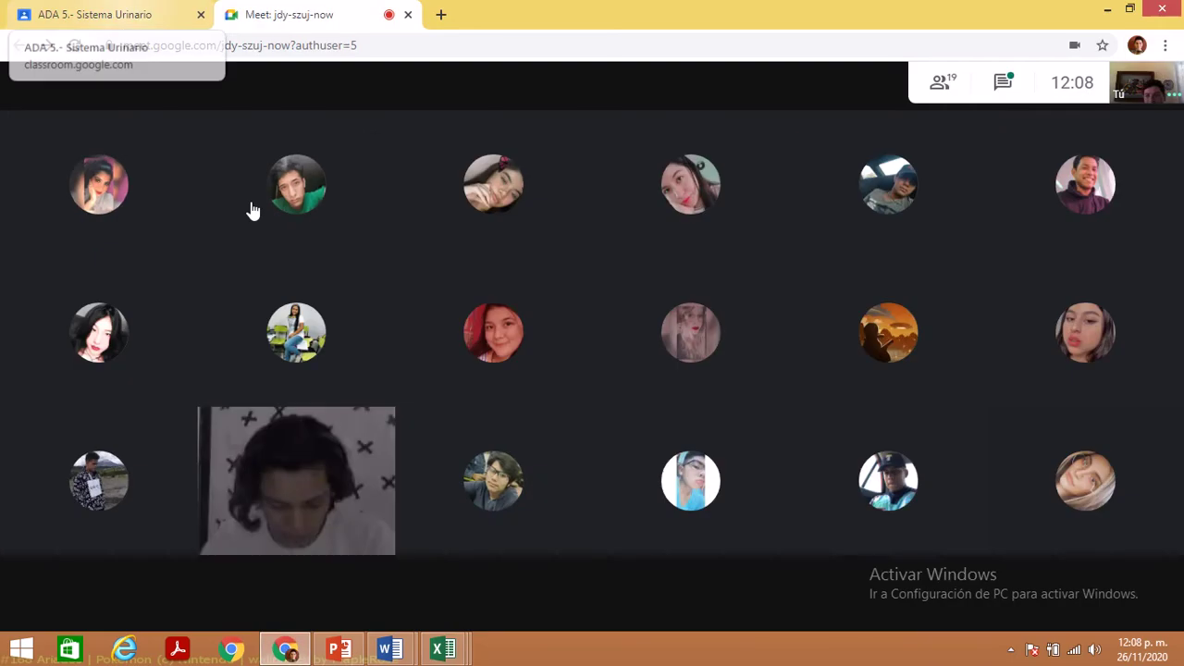
pyautogui.hotkey('ctrl', 'Tab')
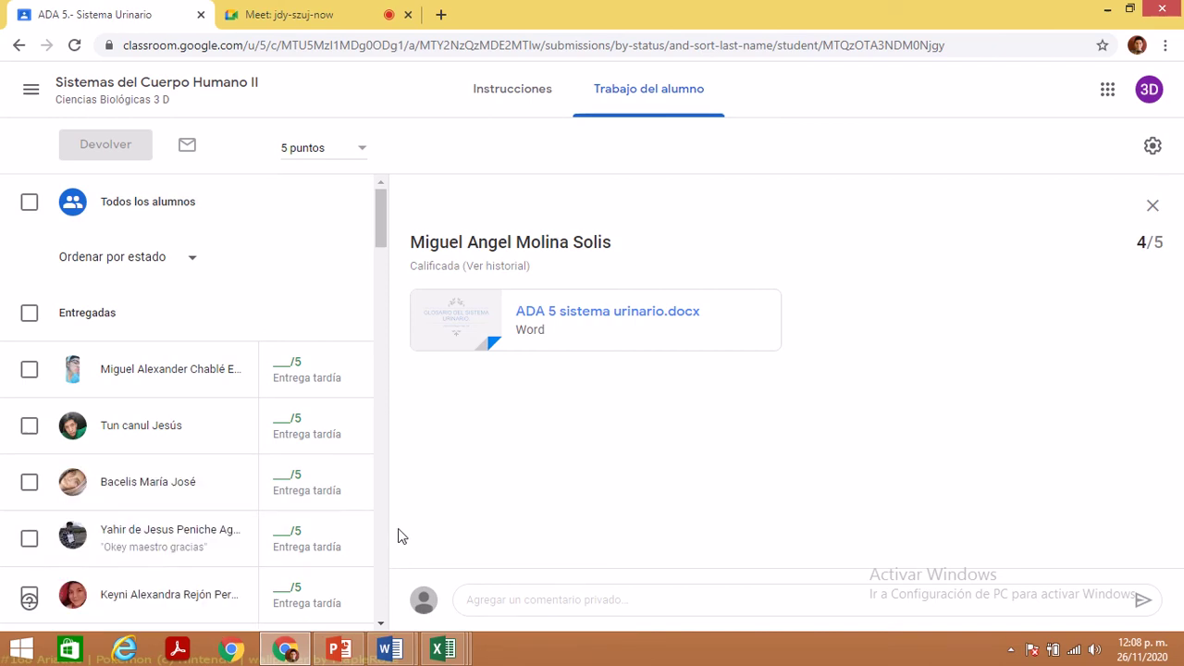
pyautogui.click(198, 593)
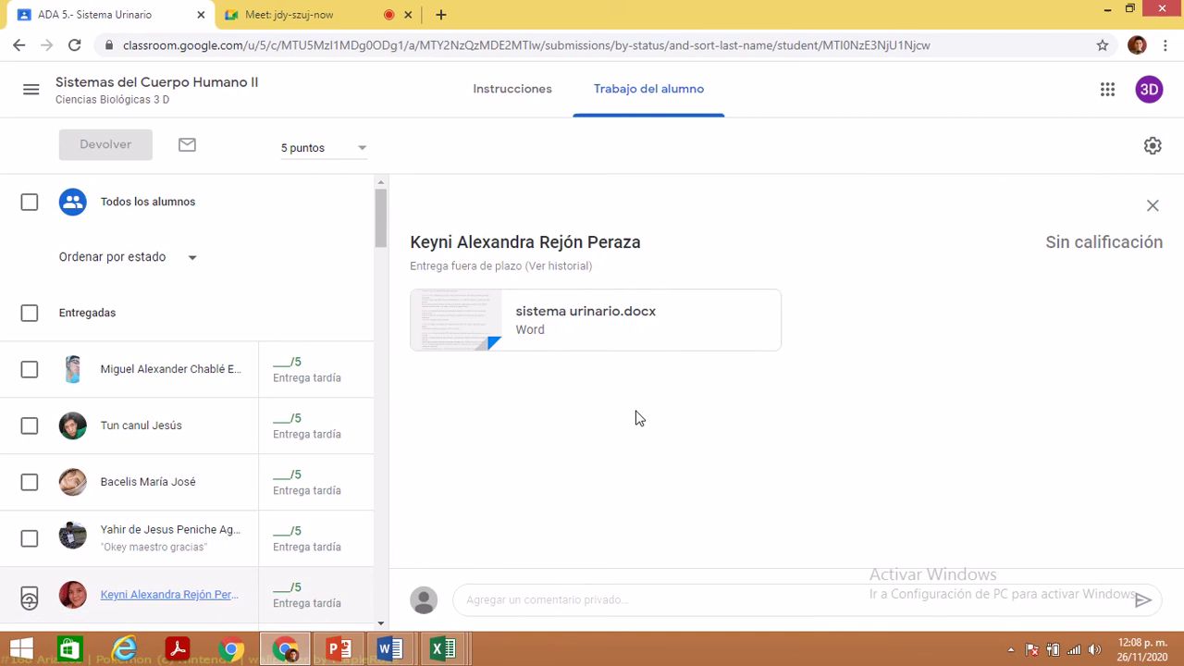
pyautogui.click(481, 333)
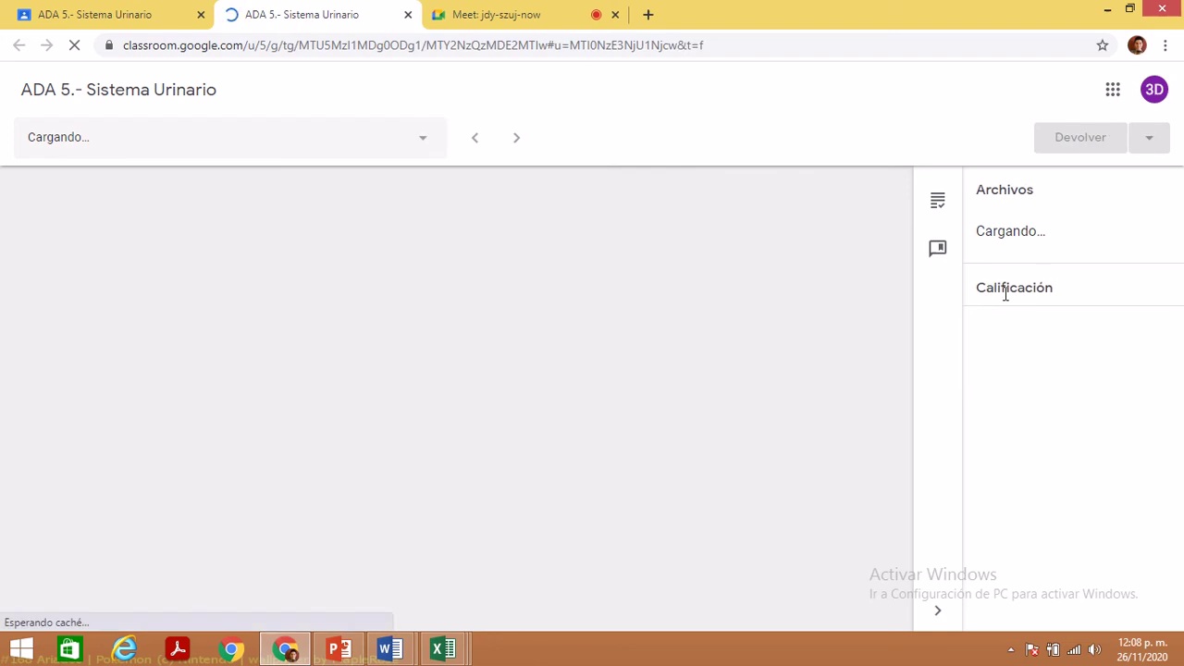
pyautogui.click(1053, 369)
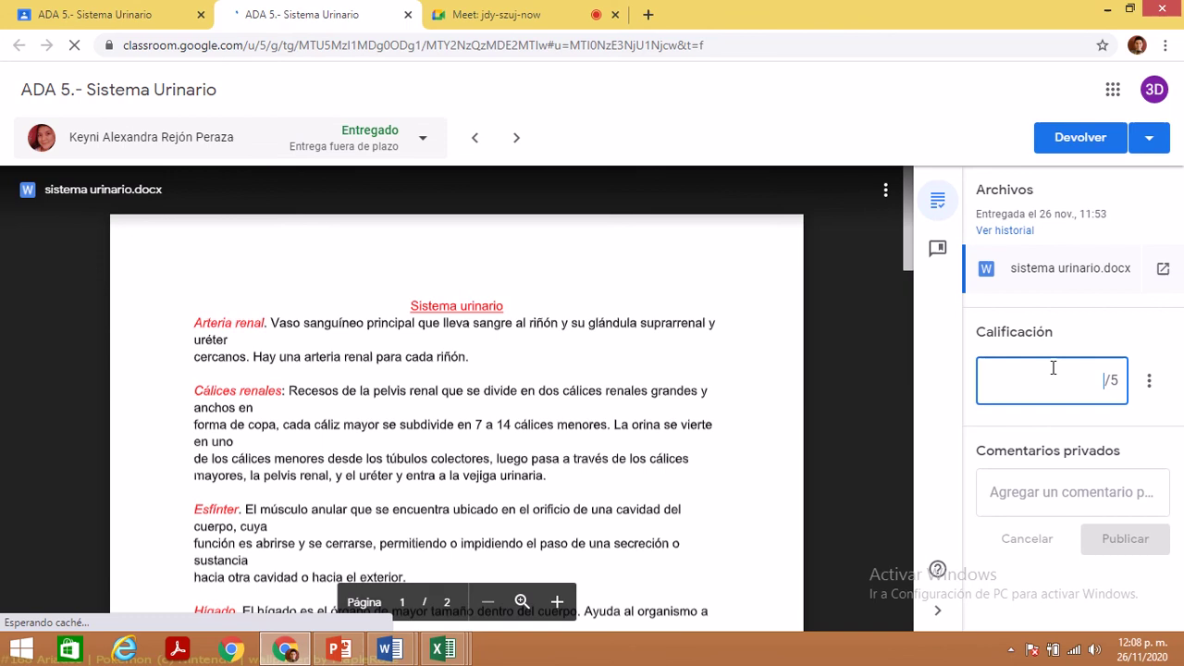
pyautogui.click(910, 485)
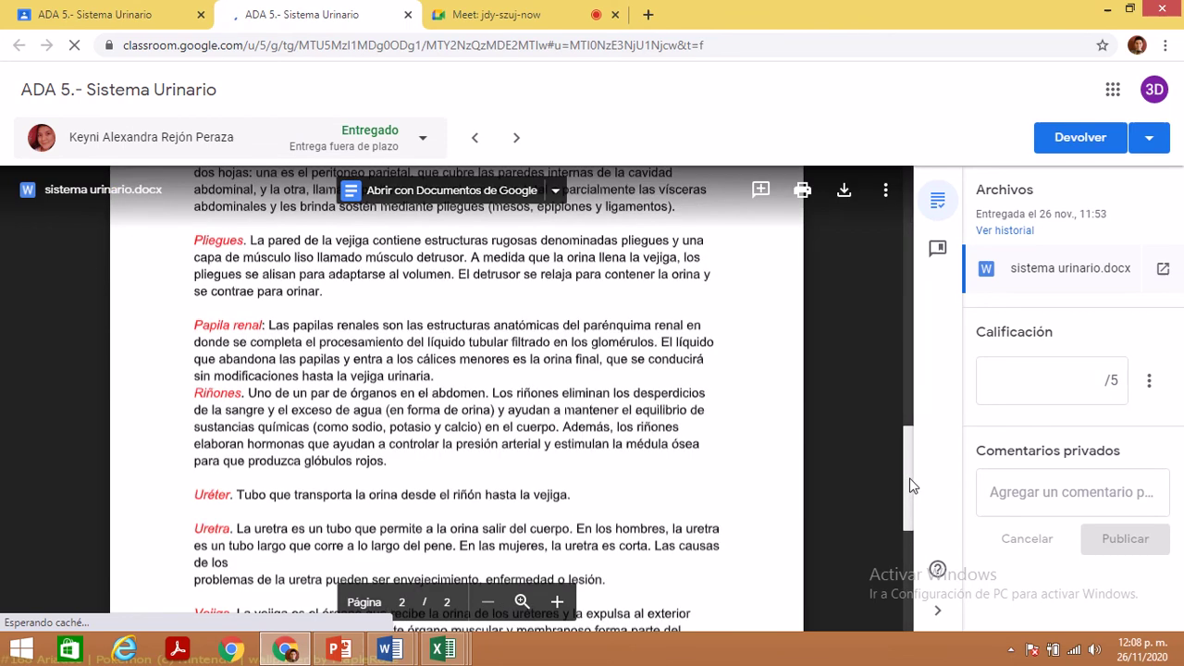
pyautogui.click(907, 626)
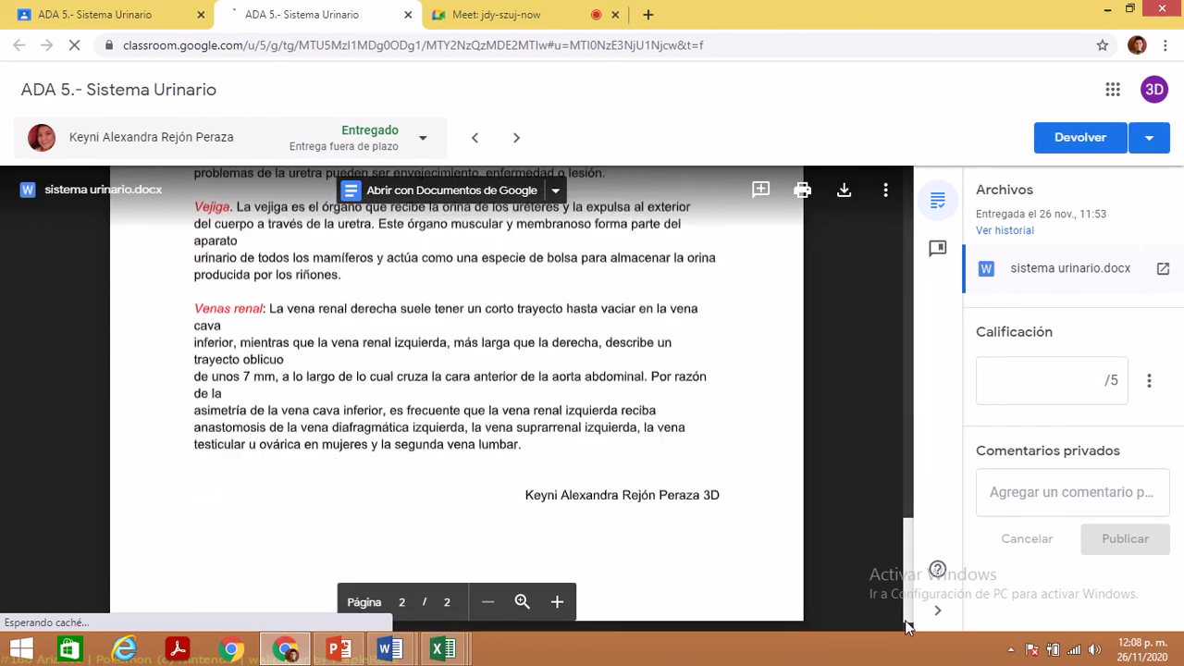
# - Grade student No. 48's ADA 5 submission 4 out of 5, return it to the student and close the submission
pyautogui.click(1078, 378)
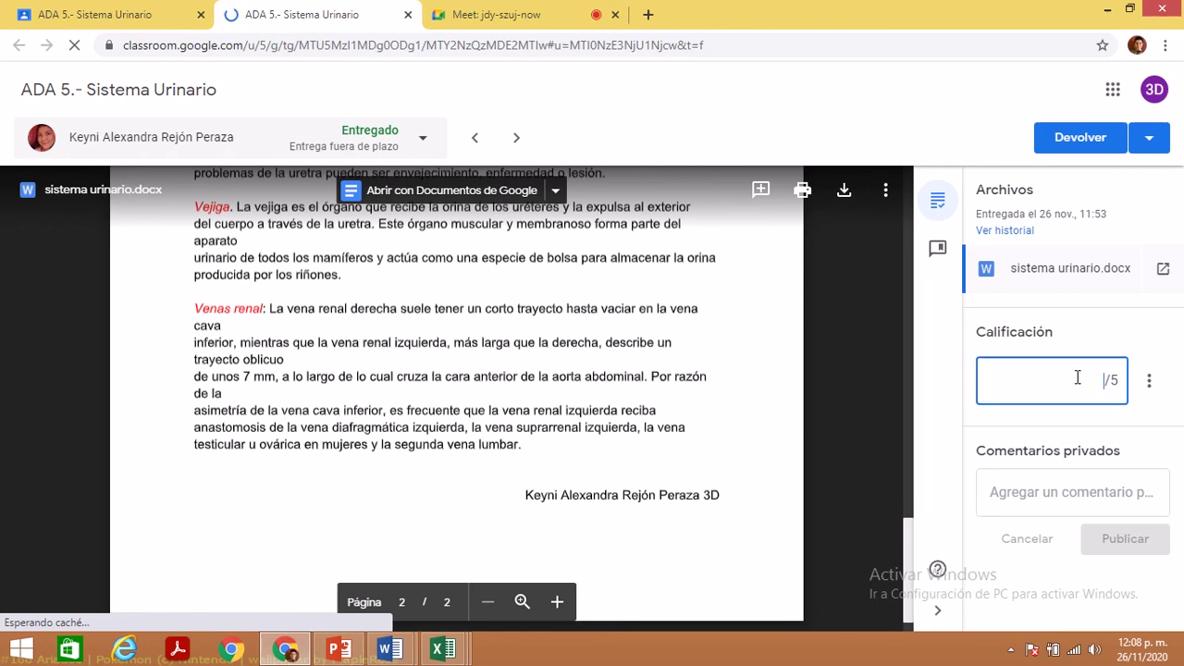
pyautogui.write('4')
pyautogui.click(1097, 142)
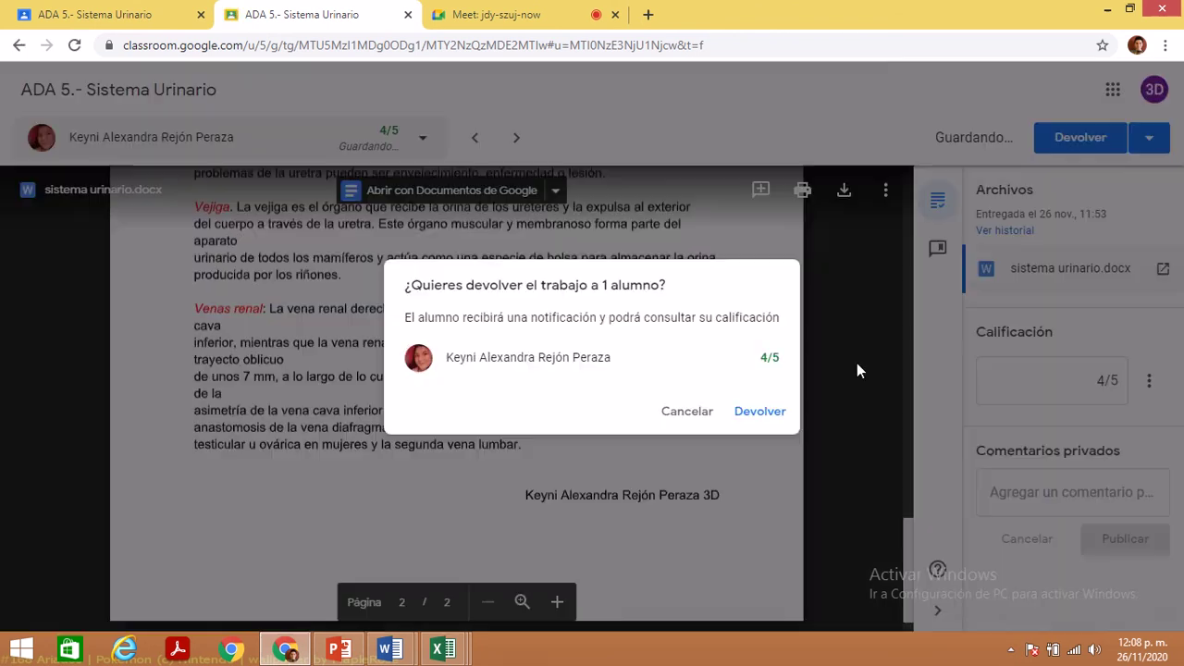
pyautogui.click(751, 424)
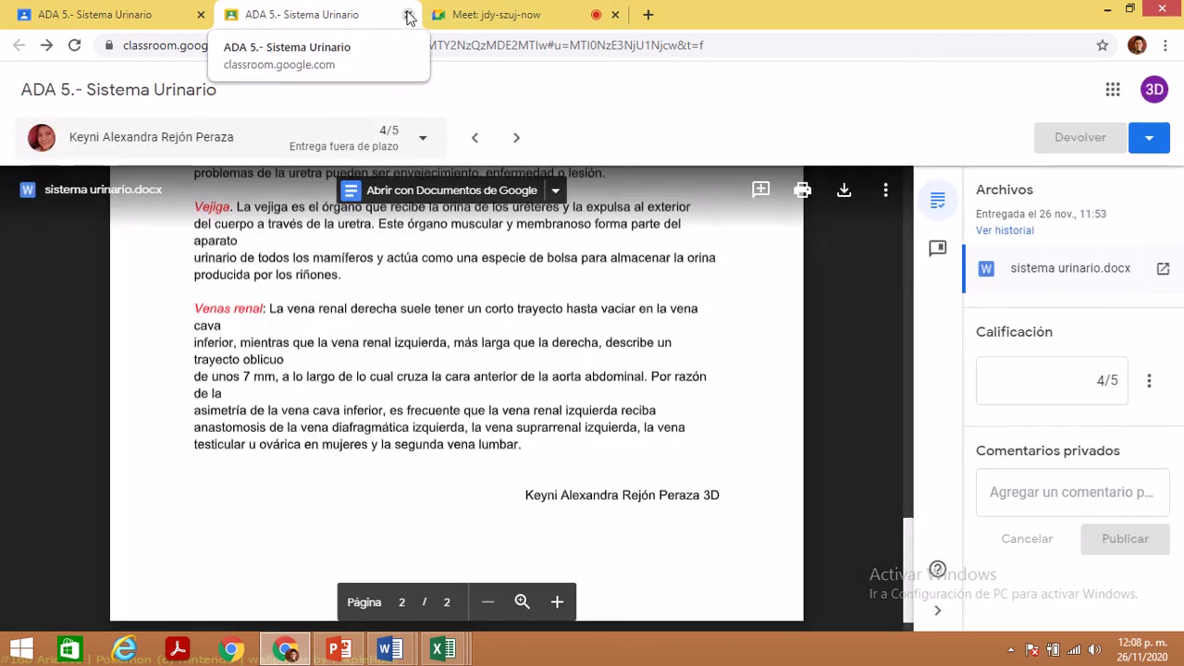
pyautogui.click(408, 14)
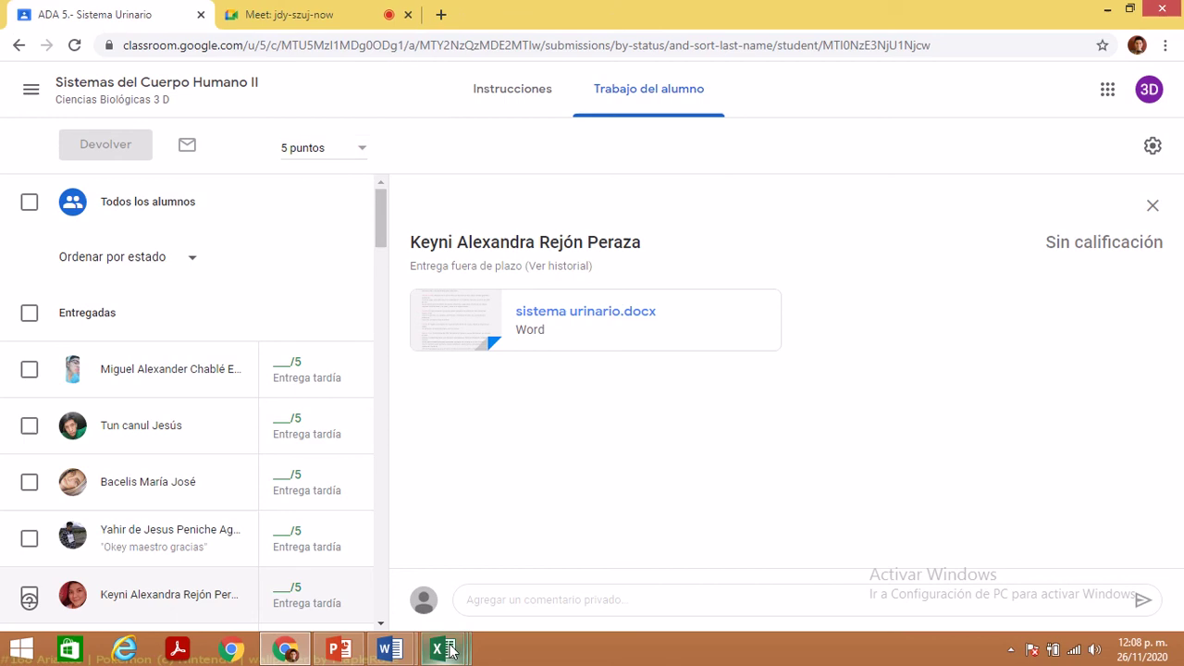
# - Switch back to the Sistemas del Cuerpo Humano II gradebook in Excel and enter 4 as student No. 48's activity 2 score in G59
pyautogui.moveTo(445, 649)
pyautogui.click(504, 569)
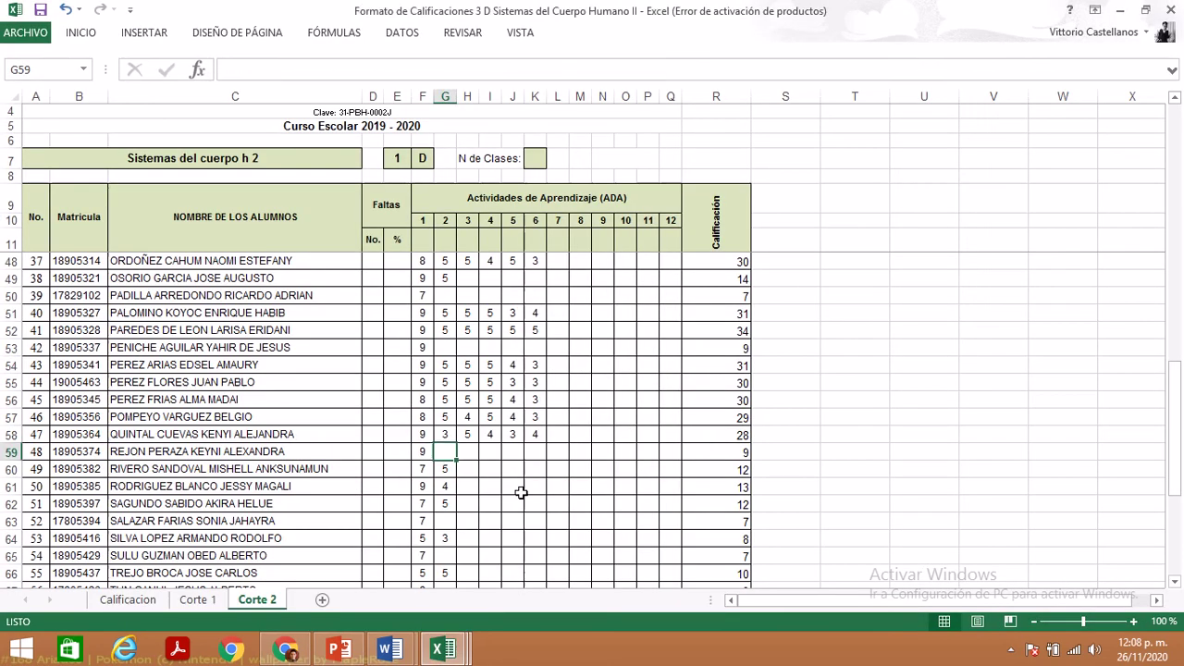
pyautogui.write('4')
pyautogui.press('Tab')
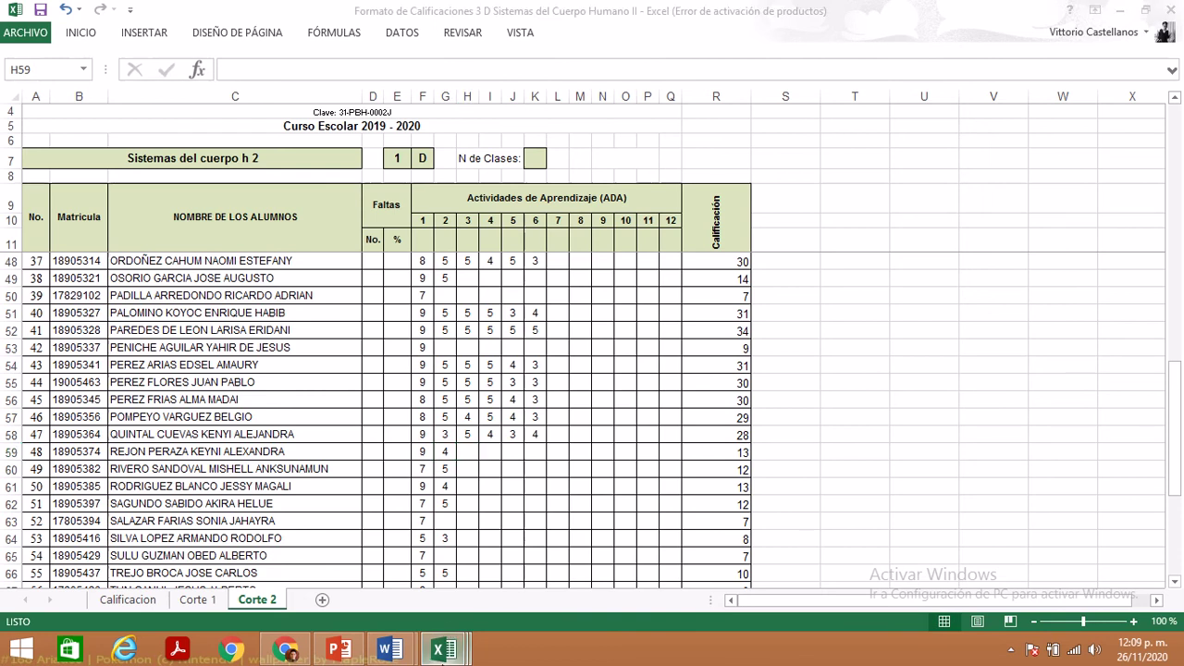
# - Check student No. 48's test score in G43 of the sist. del cuerpo humano 2 workbook and enter 2 as the gradebook's activity 3 score in H59
pyautogui.moveTo(445, 647)
pyautogui.click(603, 546)
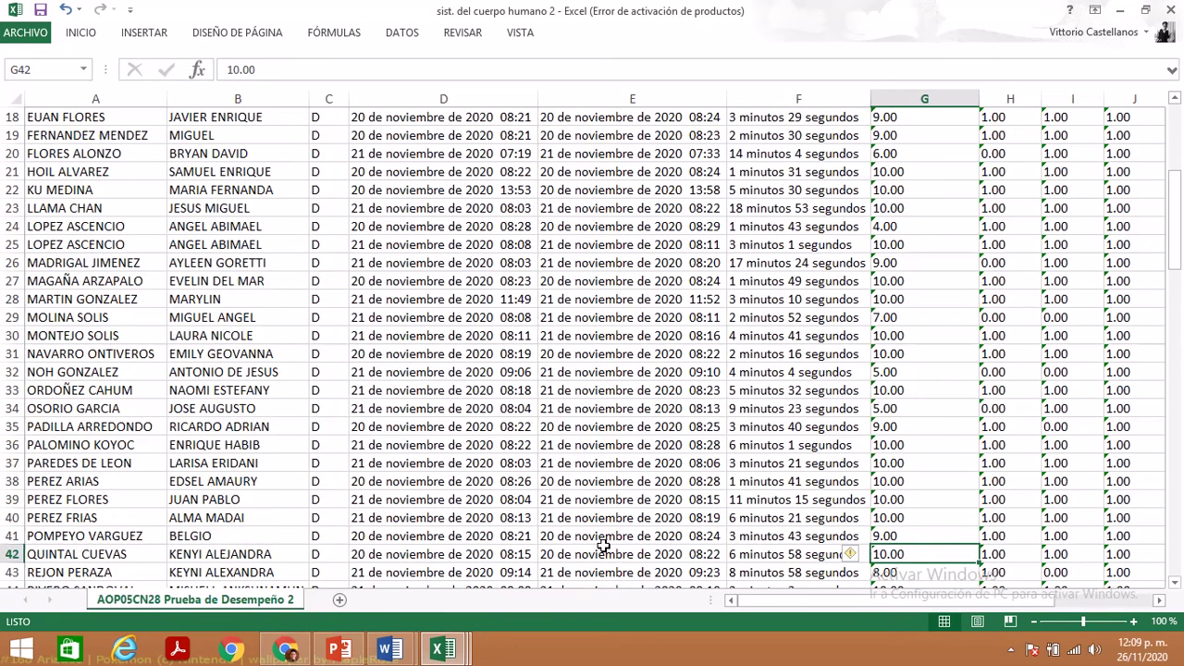
pyautogui.press('Down')
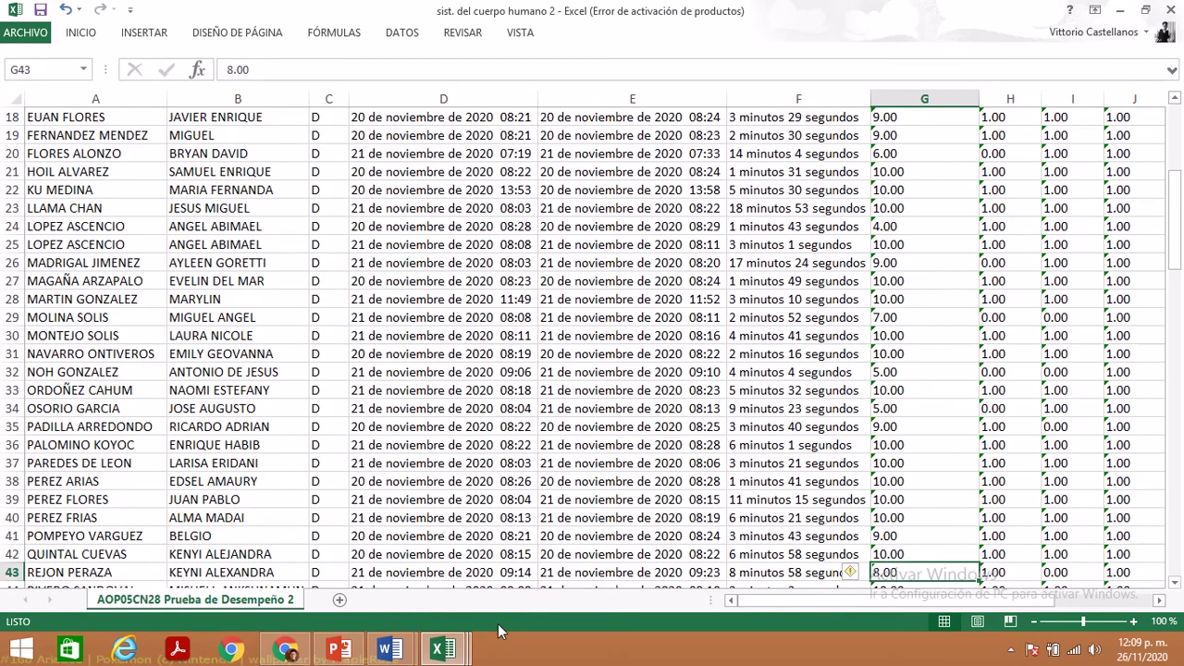
pyautogui.click(445, 648)
pyautogui.click(422, 565)
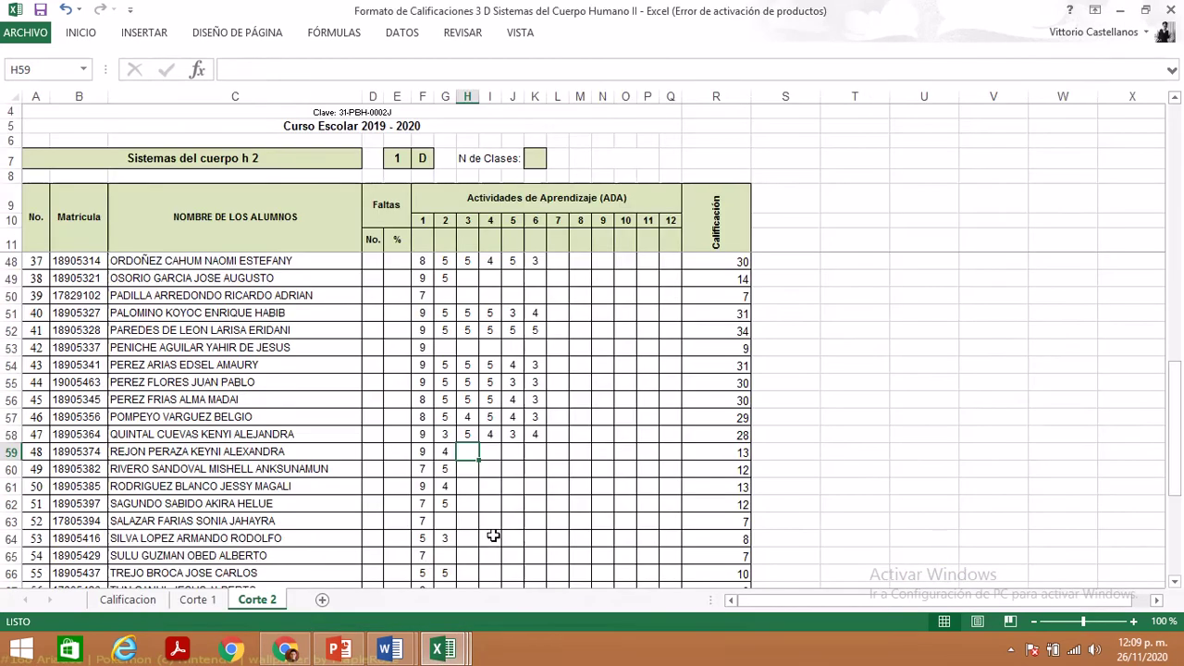
pyautogui.write('2')
pyautogui.press('Tab')
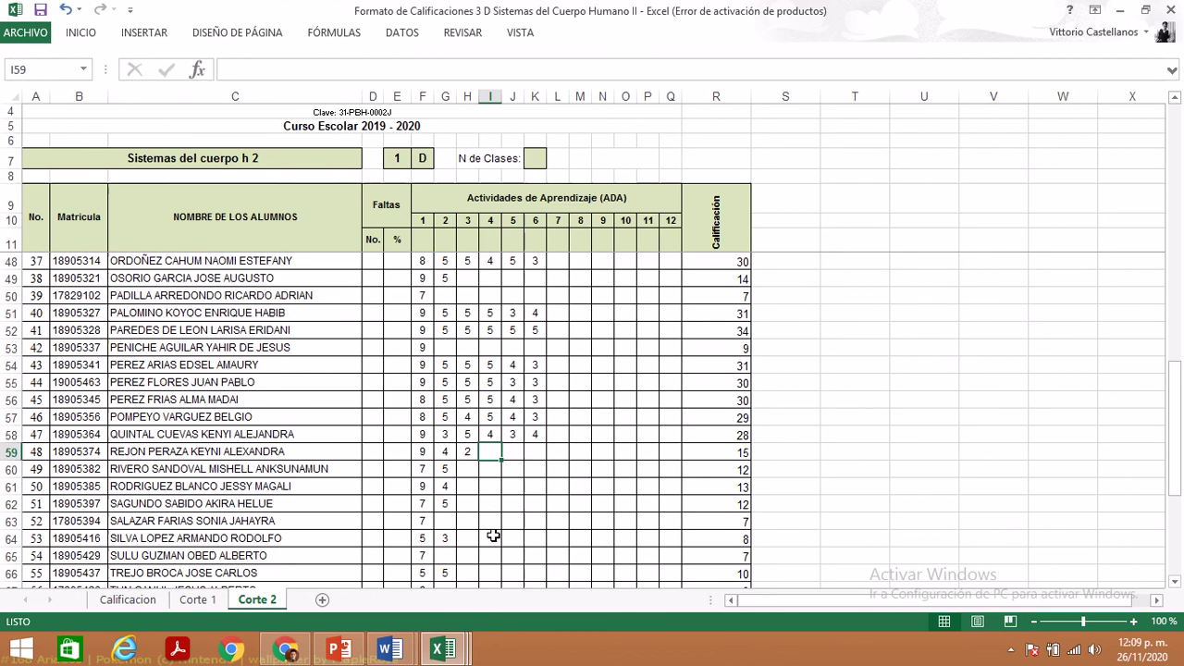
# - Enter student No. 48's scores for activities 4, 5 and 6 in row 59 as 4, 4 and 5
pyautogui.write('5')
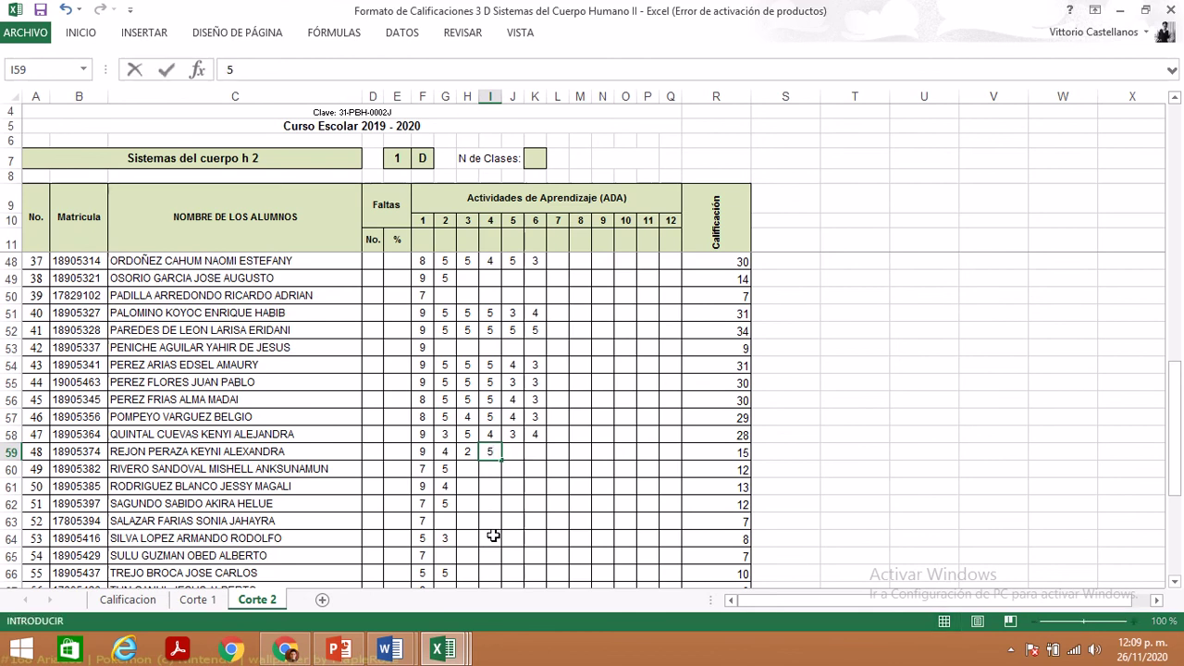
pyautogui.press('Left')
pyautogui.press('Right')
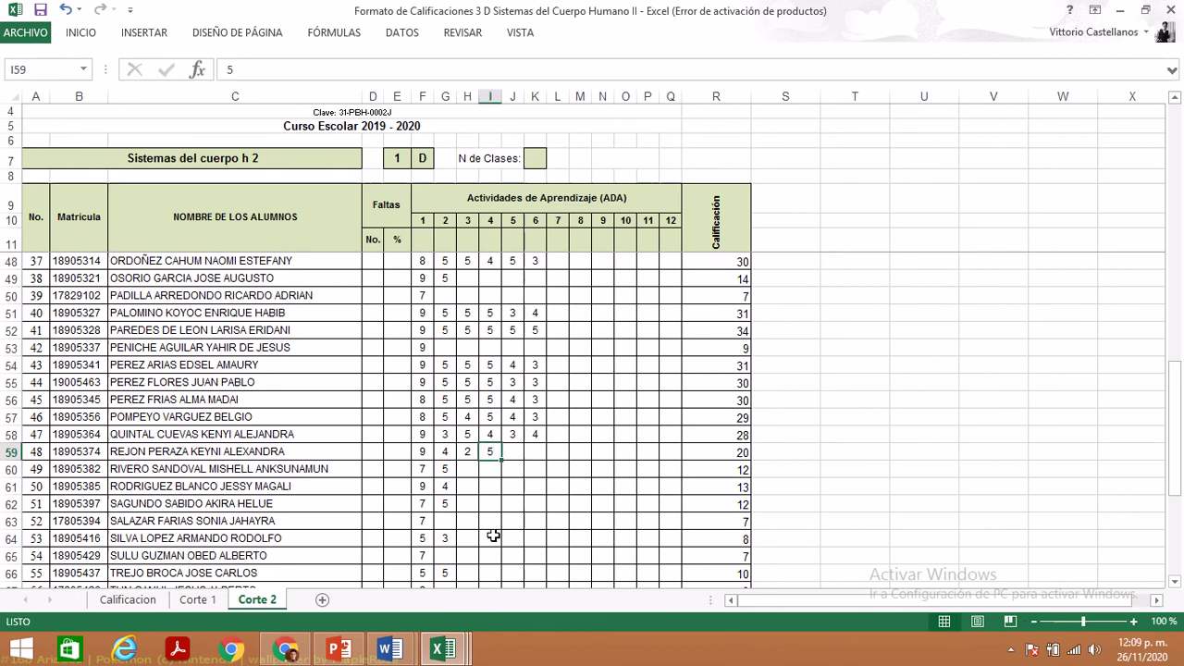
pyautogui.write('4')
pyautogui.press('Right')
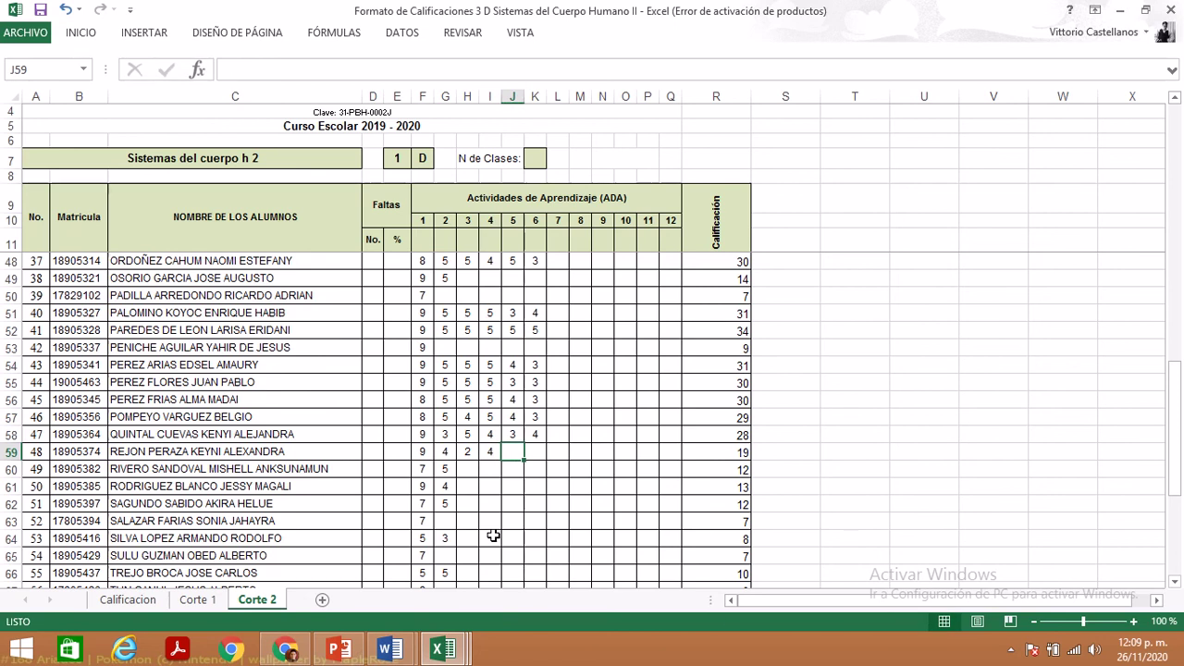
pyautogui.write('4')
pyautogui.press('Right')
pyautogui.write('4')
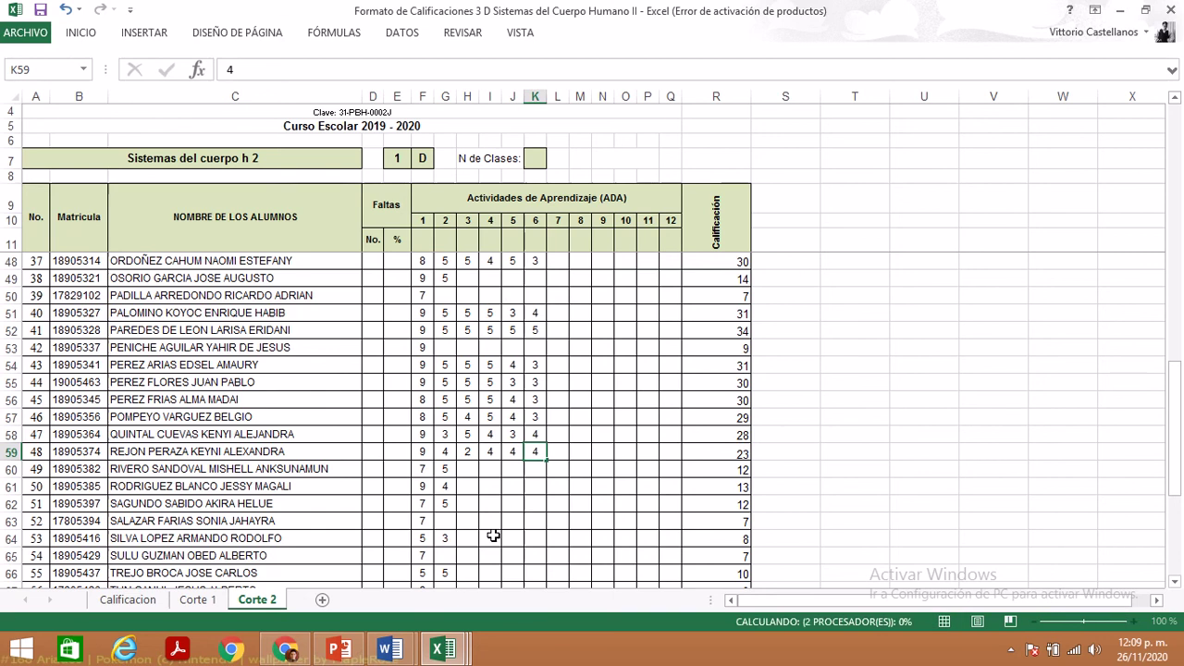
pyautogui.press('Return')
pyautogui.press('Up')
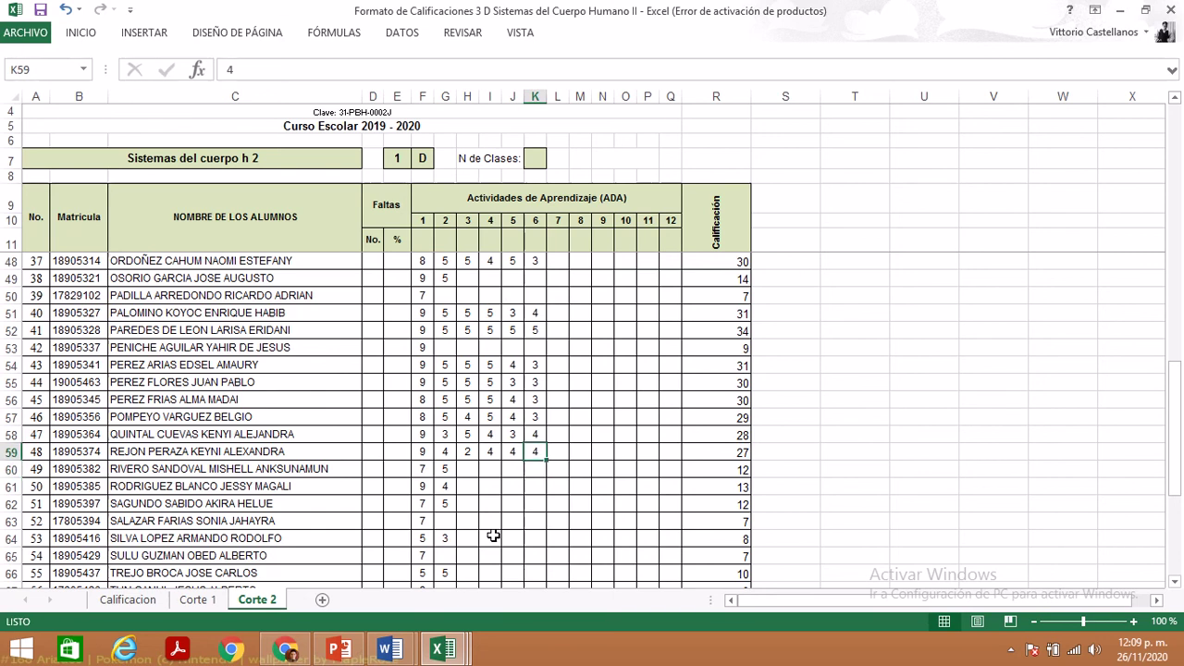
pyautogui.write('5')
pyautogui.press('Return')
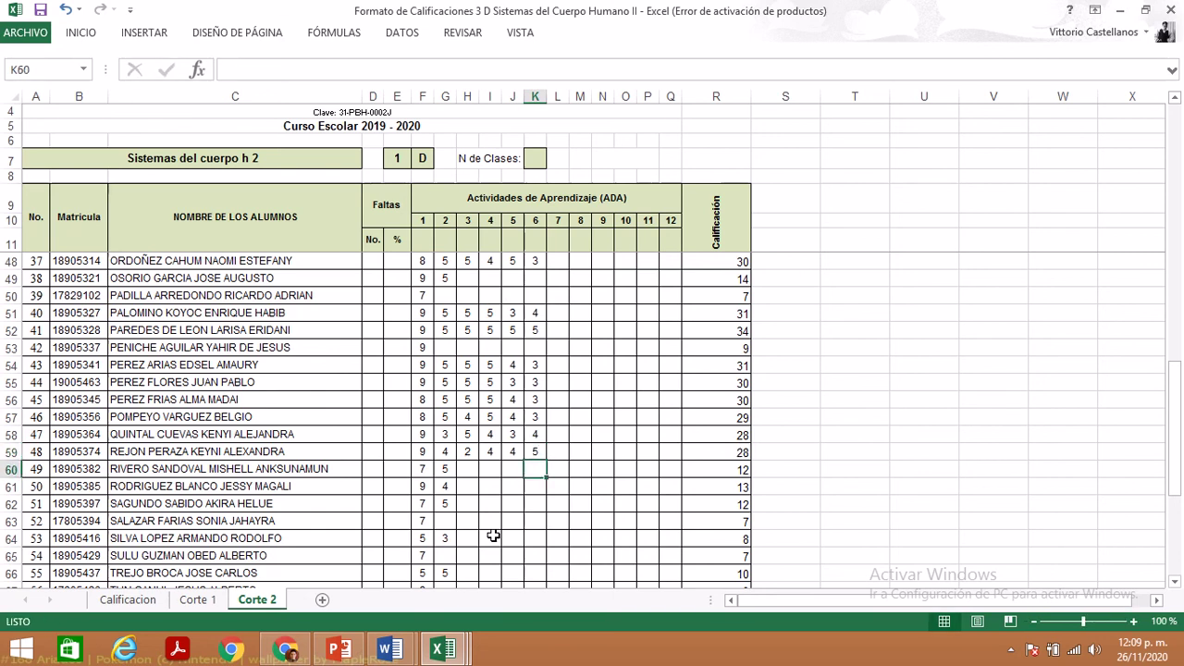
# - Check student No. 49's test score in G44 of the sist. del cuerpo humano 2 workbook and enter 5 as the gradebook's activity 3 score in H60
pyautogui.press('Left')
pyautogui.press('Up')
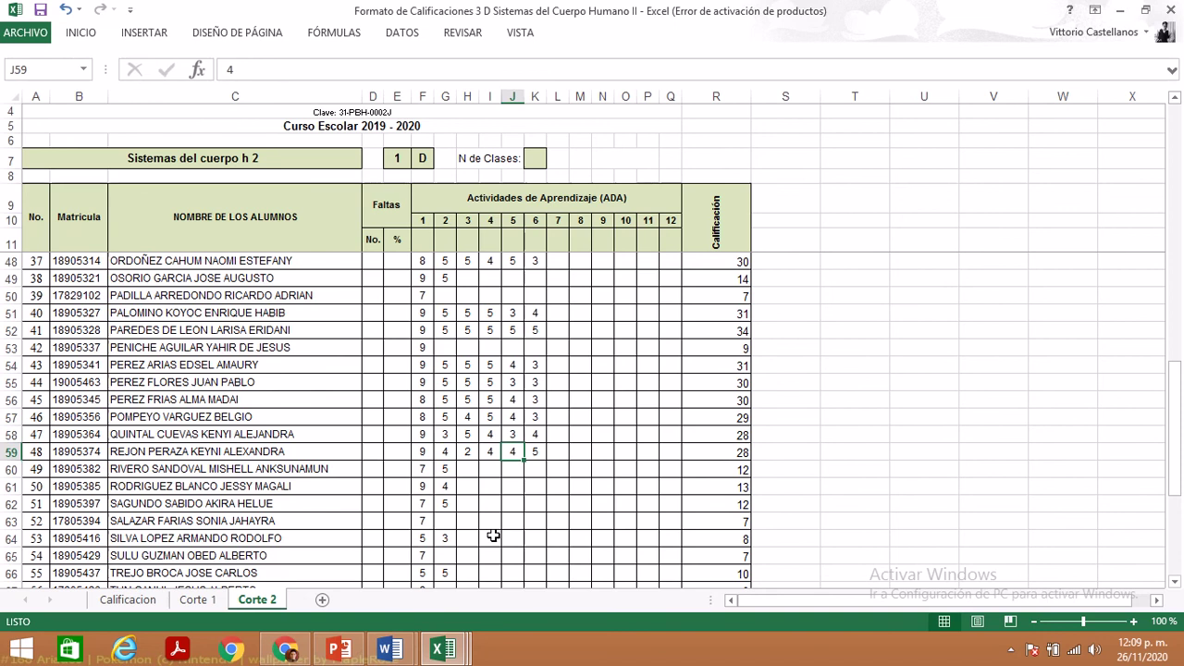
pyautogui.press('Left')
pyautogui.press('Left')
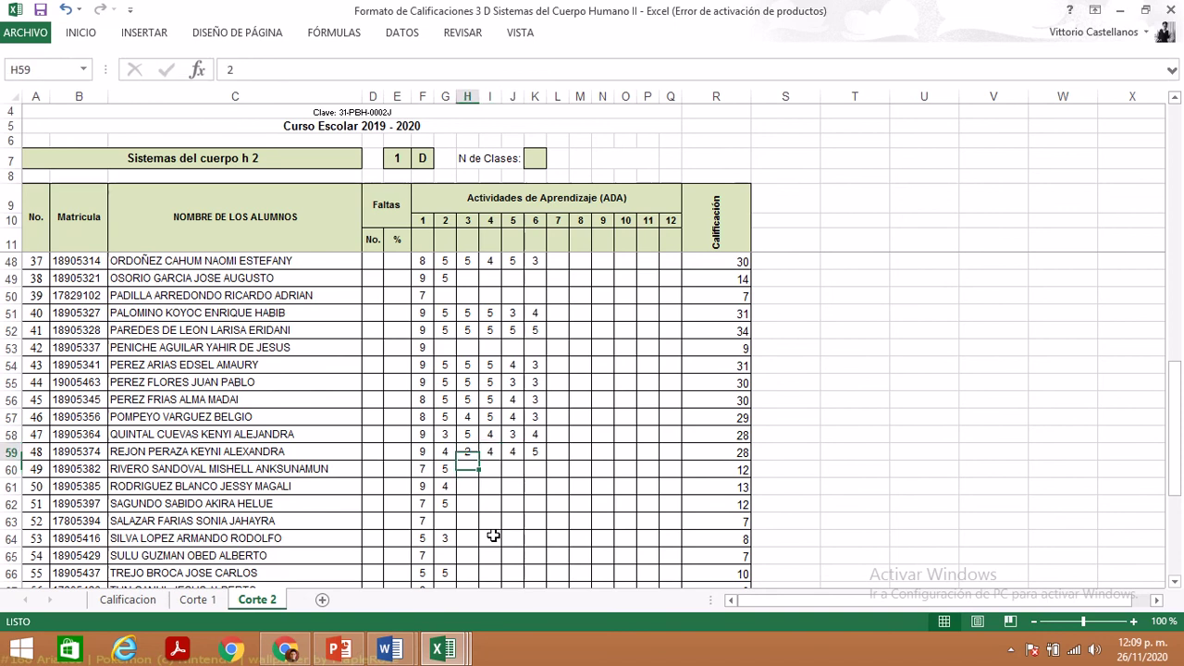
pyautogui.press('Down')
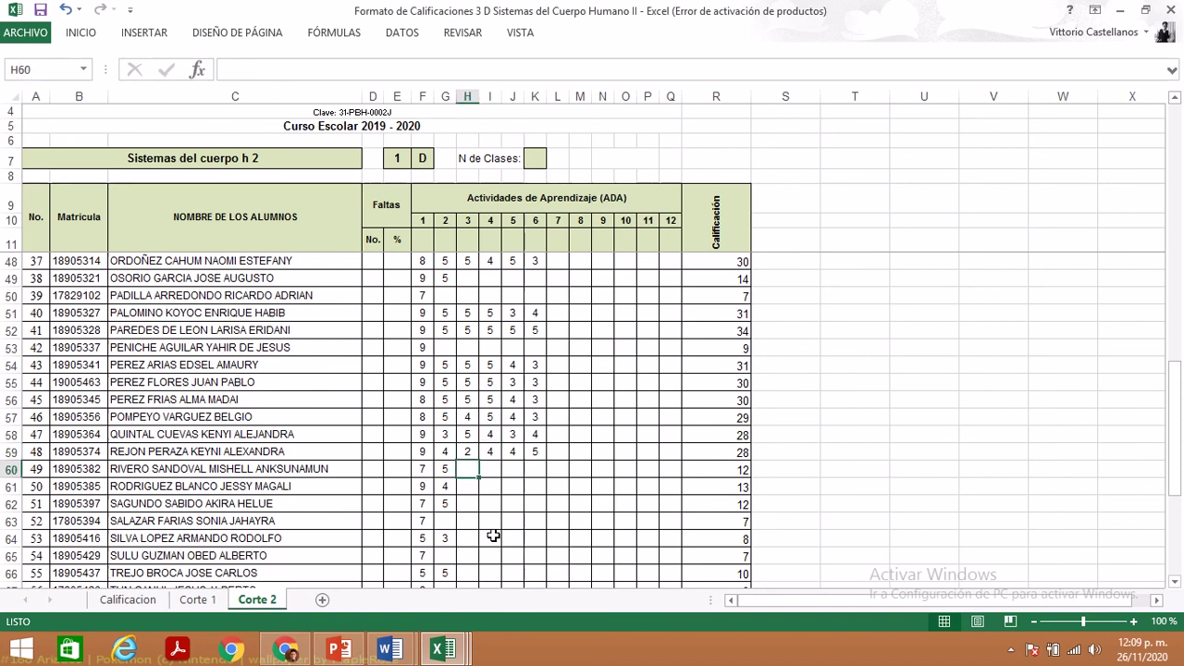
pyautogui.moveTo(445, 650)
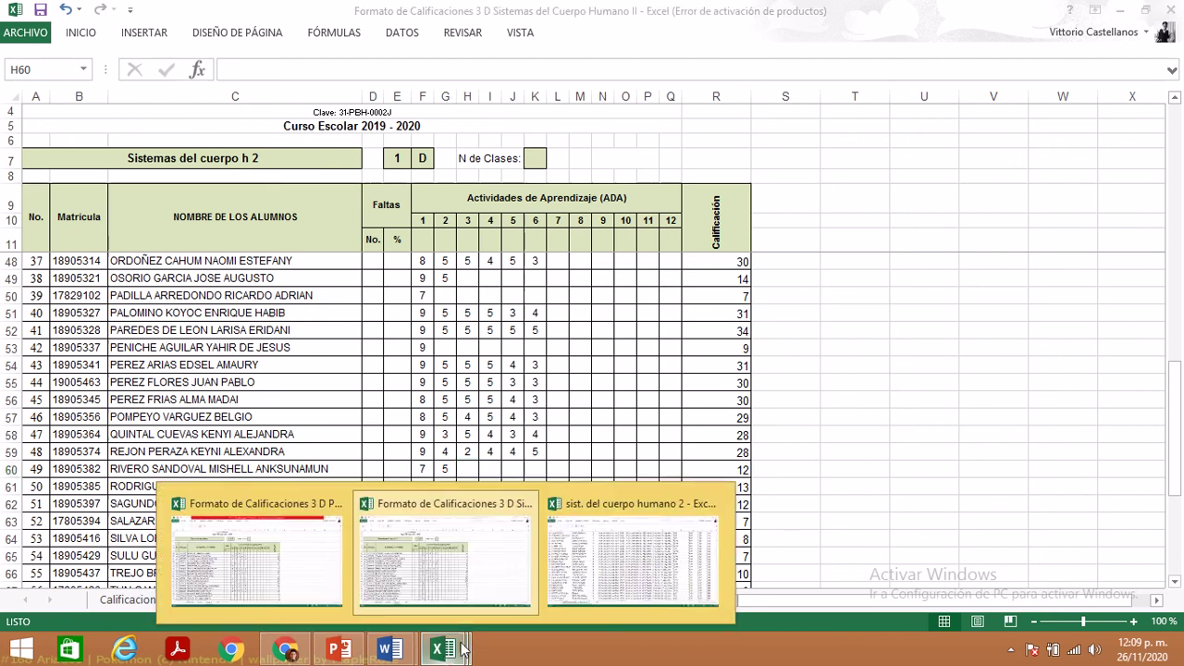
pyautogui.click(651, 575)
pyautogui.press('Down')
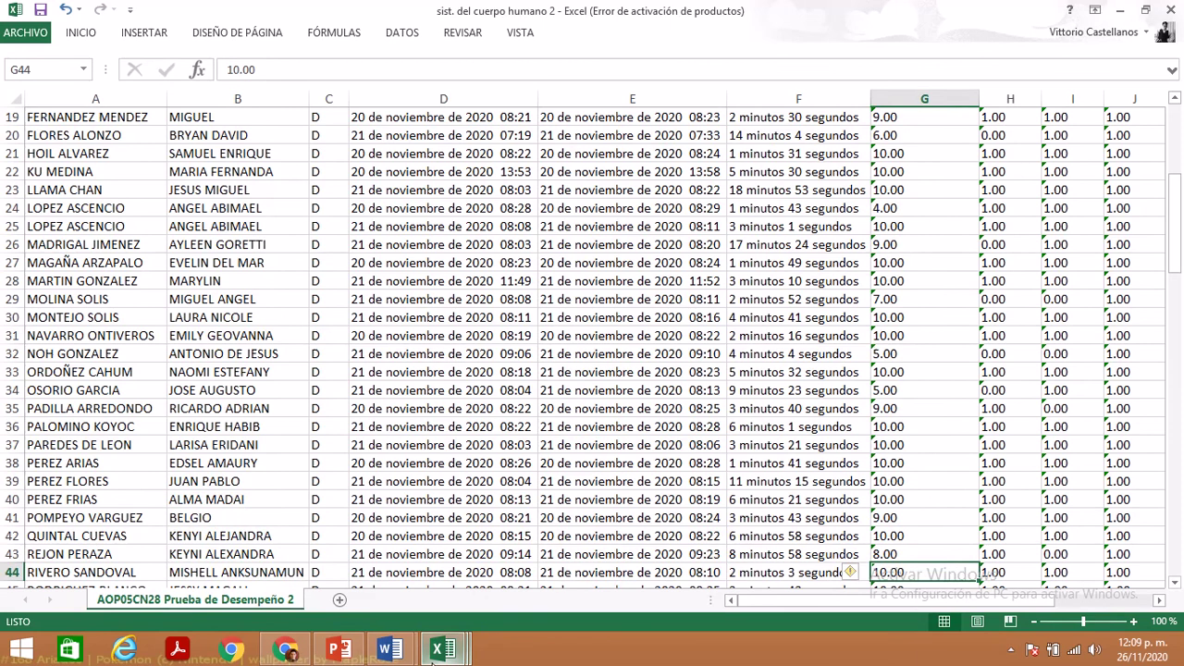
pyautogui.moveTo(443, 650)
pyautogui.click(444, 554)
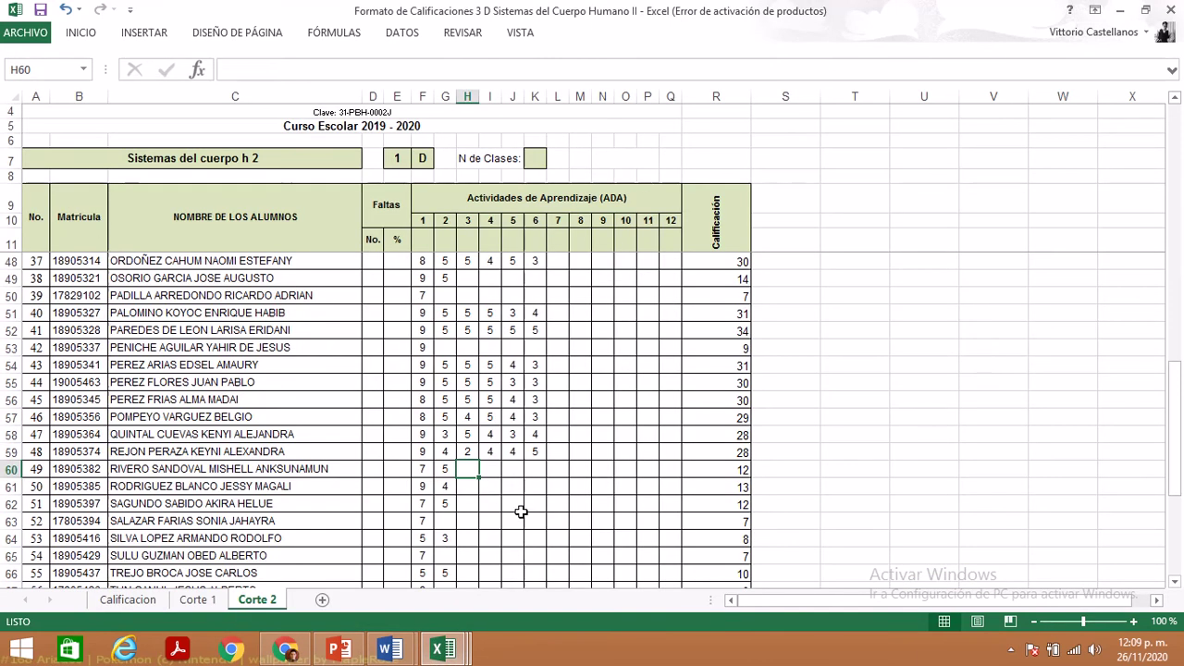
pyautogui.write('5')
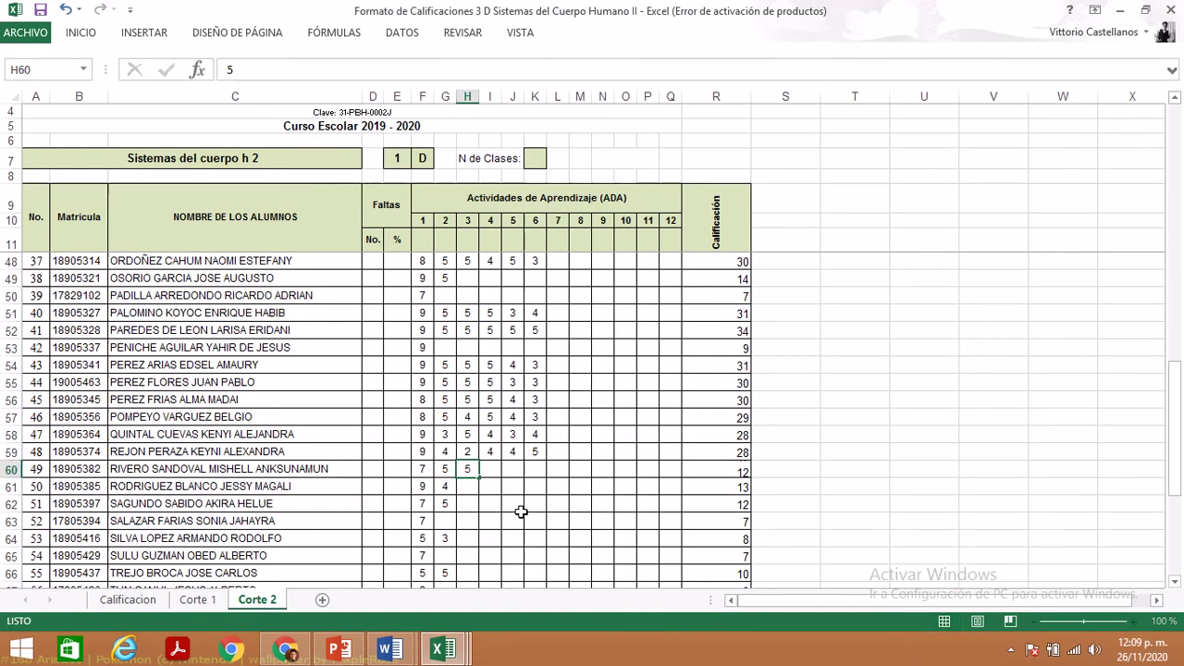
# - Enter student No. 49's scores for activities 4, 5 and 6 in row 60 as 5, 4 and 4
pyautogui.press('Tab')
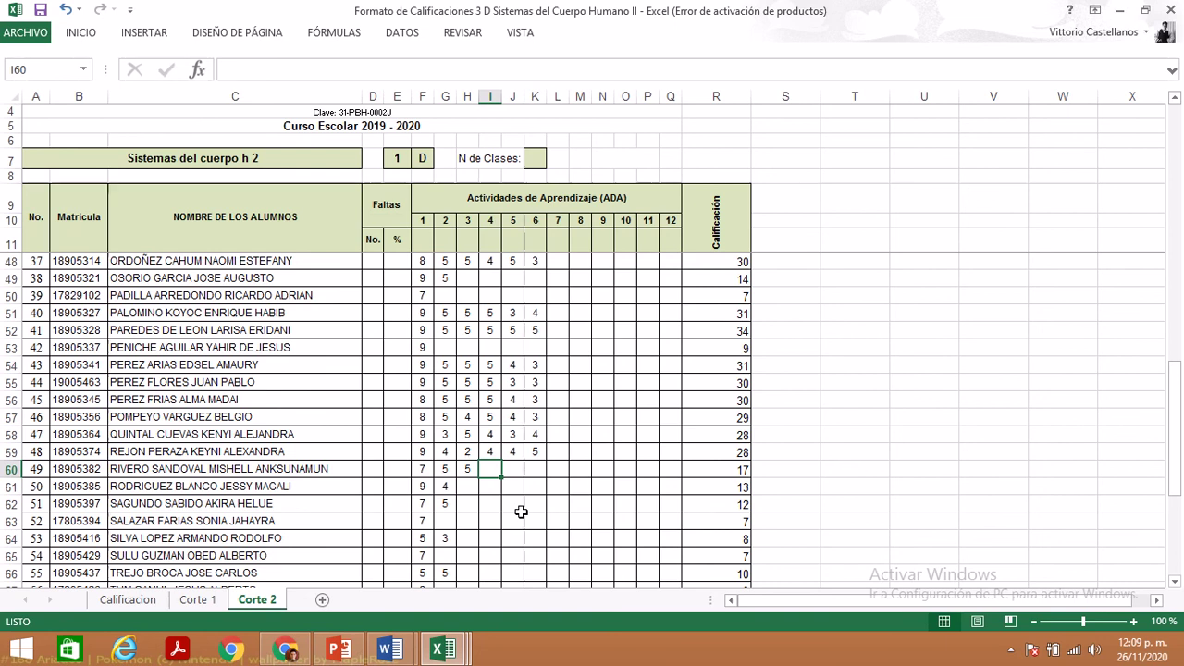
pyautogui.write('5')
pyautogui.press('Tab')
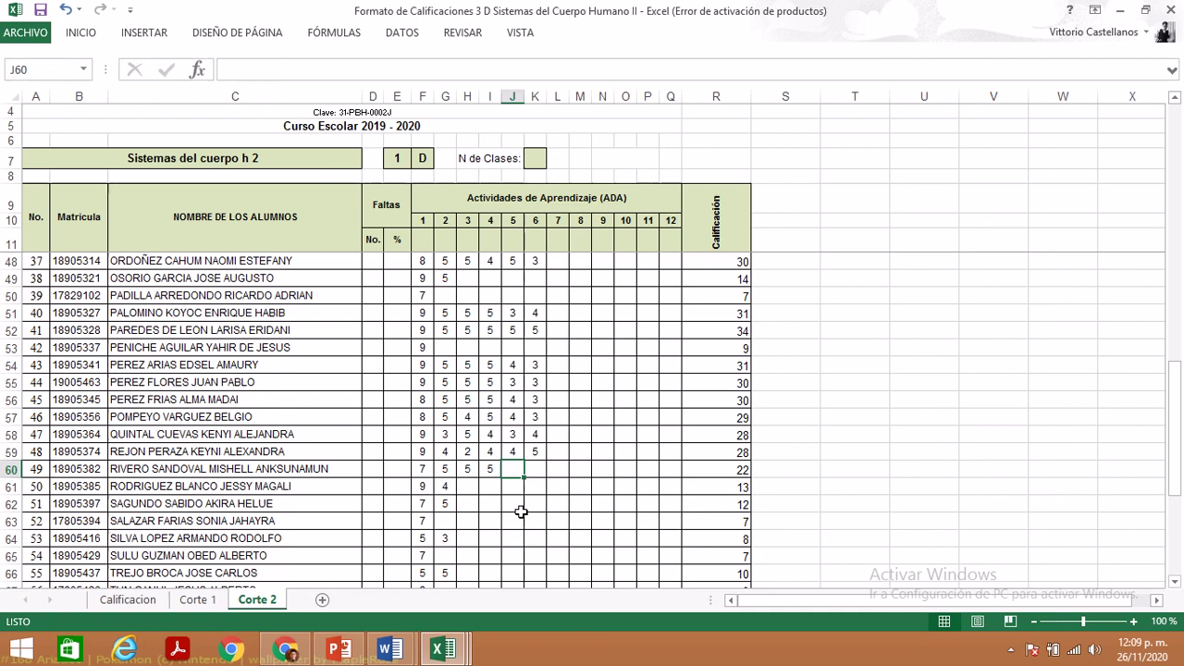
pyautogui.write('4')
pyautogui.press('Tab')
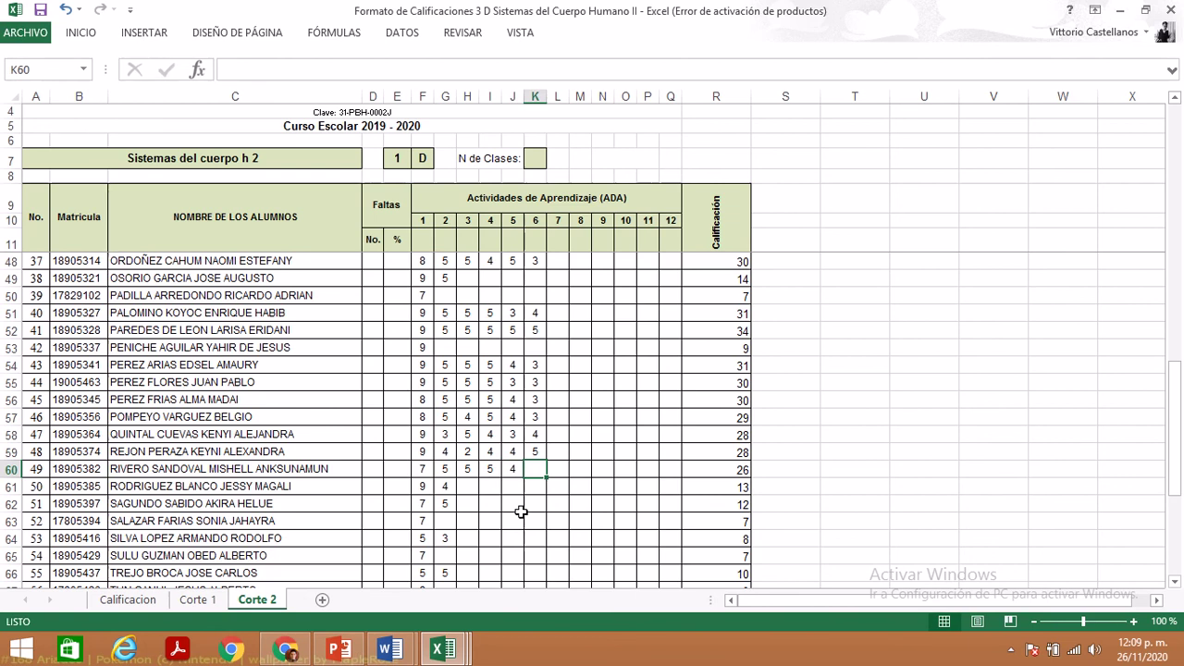
pyautogui.write('4')
pyautogui.press('Return')
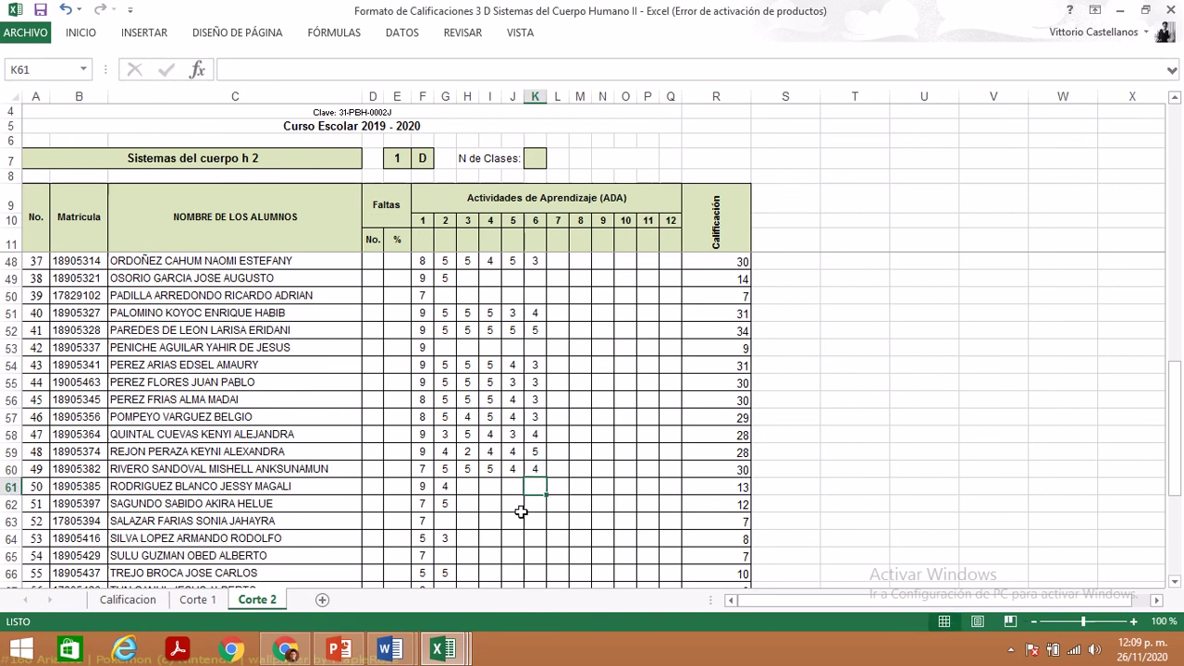
# - Check student No. 50's test score in G45 of the sist. del cuerpo humano 2 workbook and enter 5 as the gradebook's activity 3 score in H61
pyautogui.press('Left')
pyautogui.press('Left')
pyautogui.press('Left')
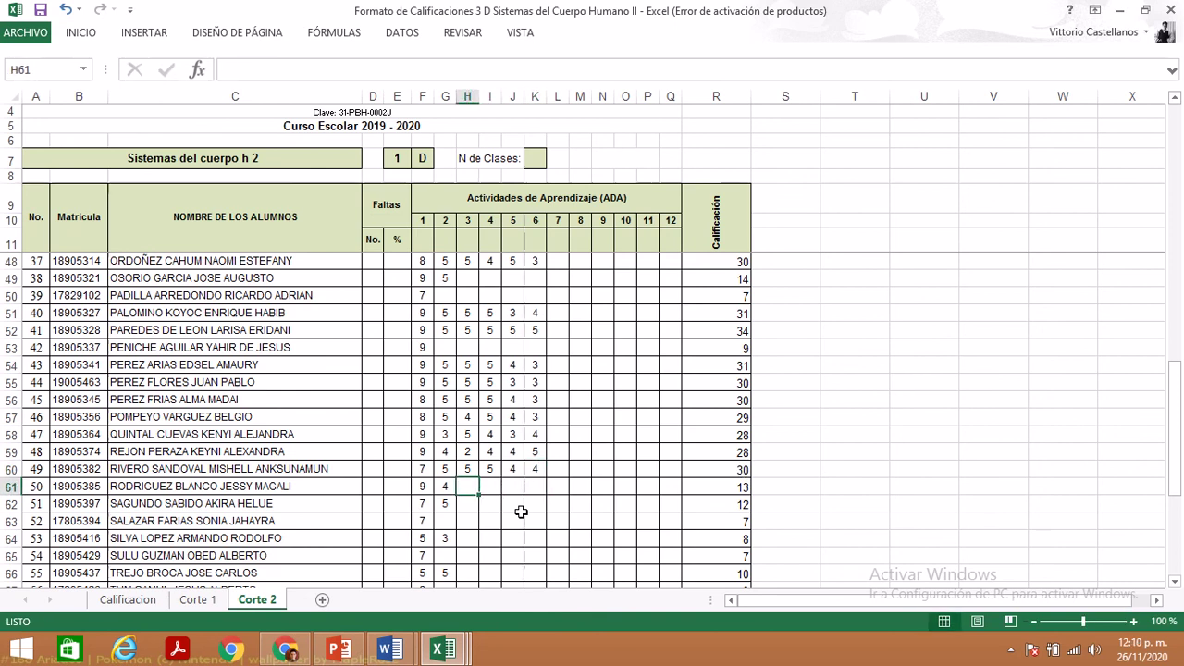
pyautogui.moveTo(442, 649)
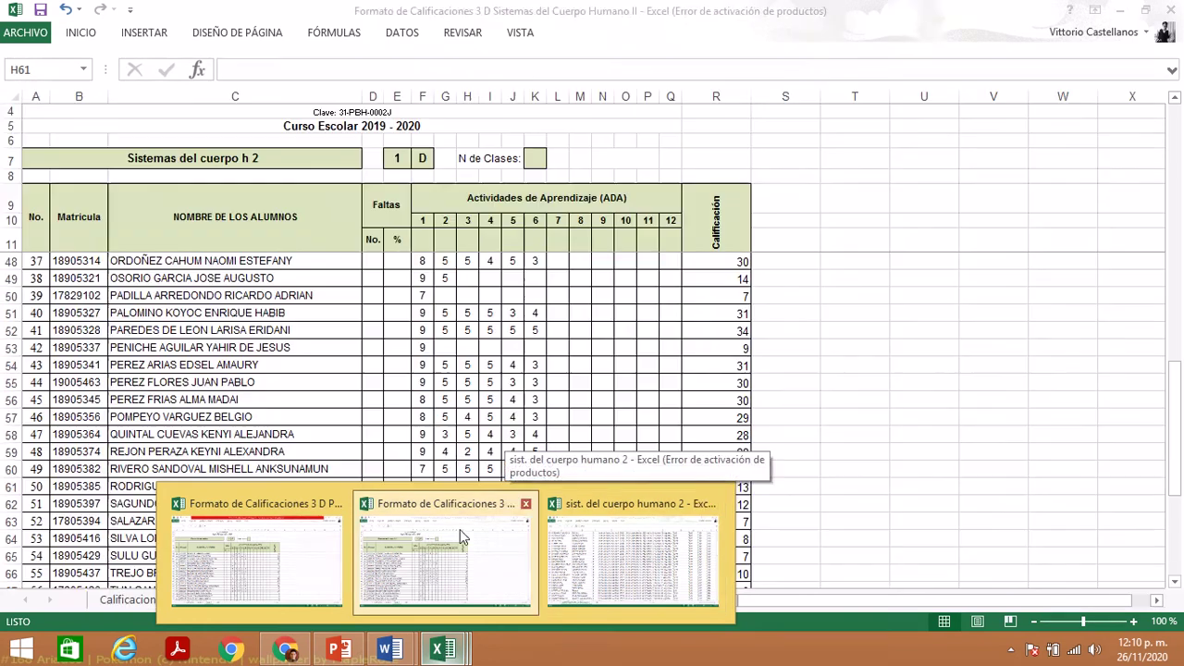
pyautogui.click(460, 529)
pyautogui.moveTo(442, 649)
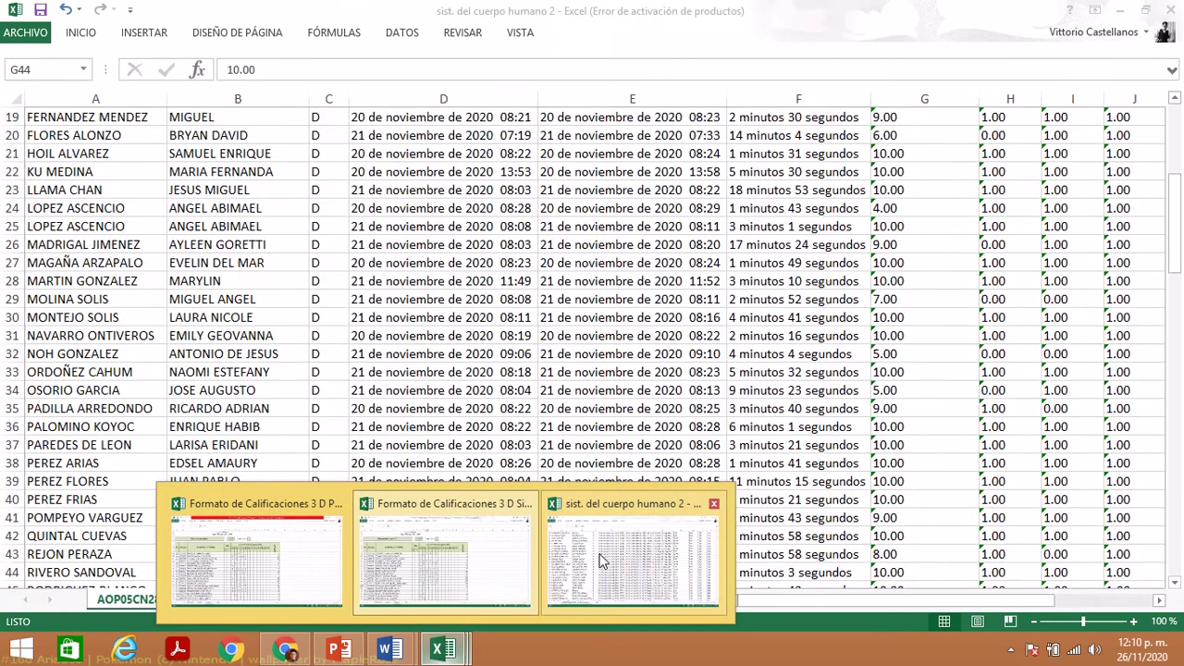
pyautogui.click(600, 553)
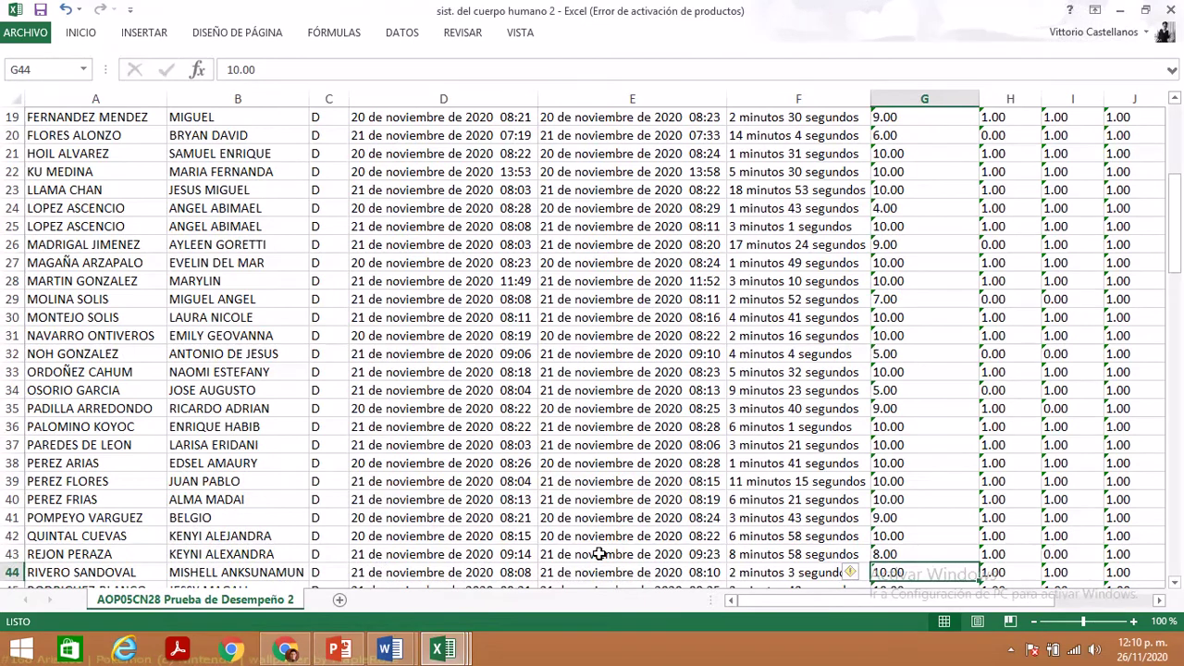
pyautogui.press('Down')
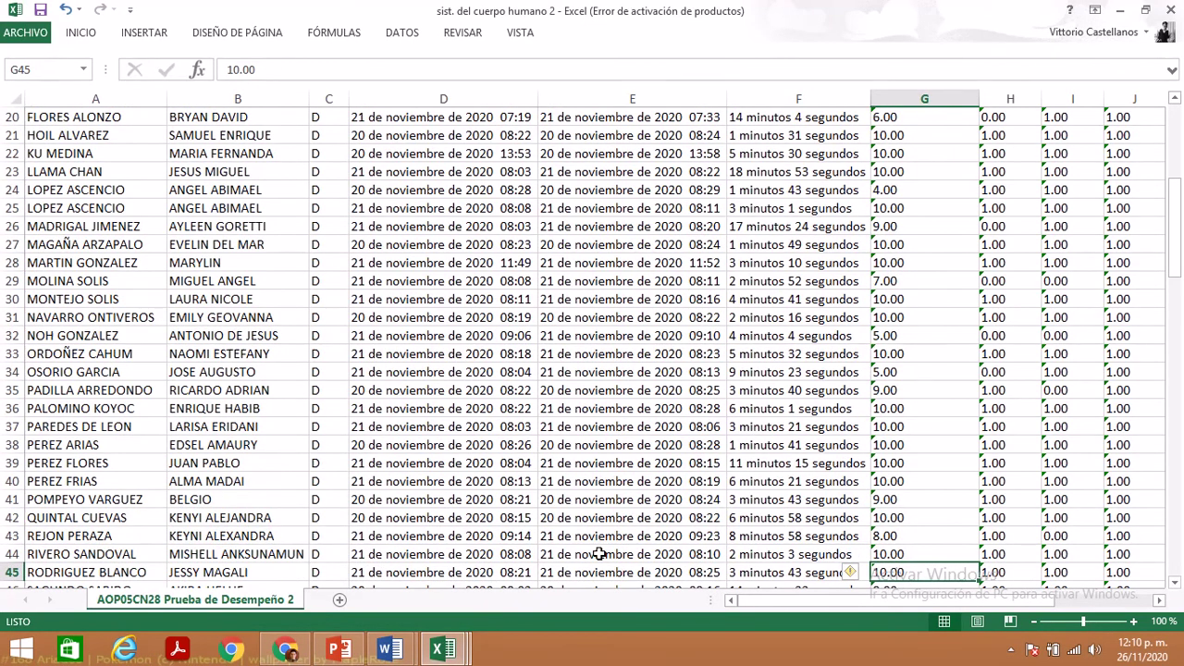
pyautogui.moveTo(448, 651)
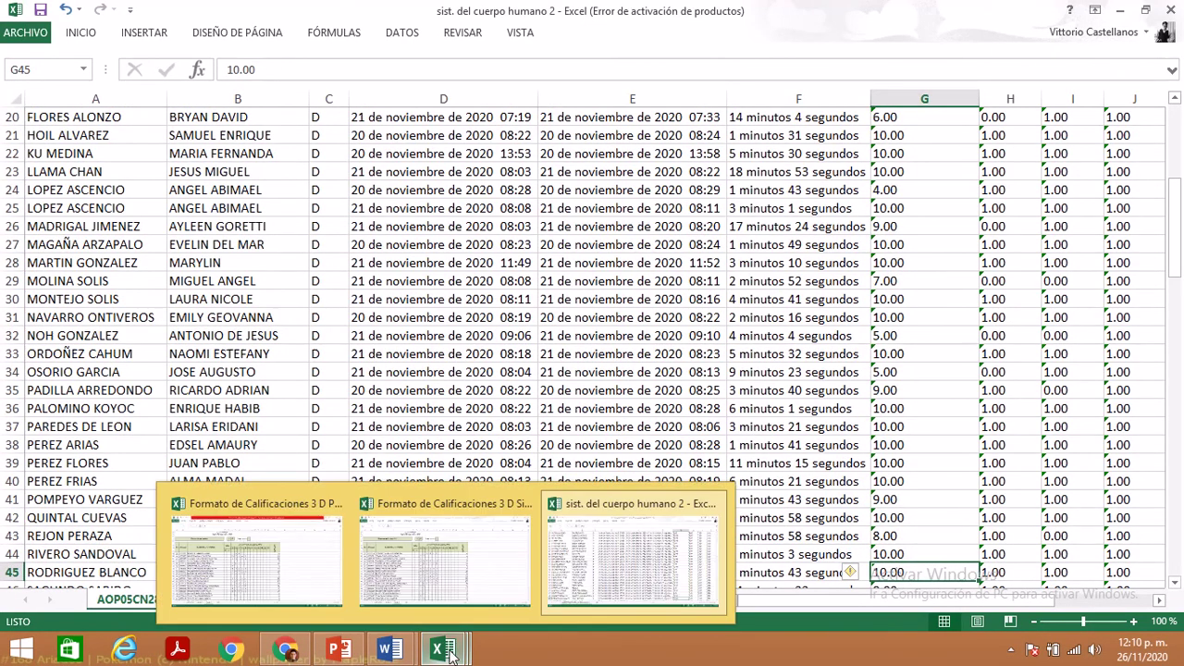
pyautogui.click(459, 564)
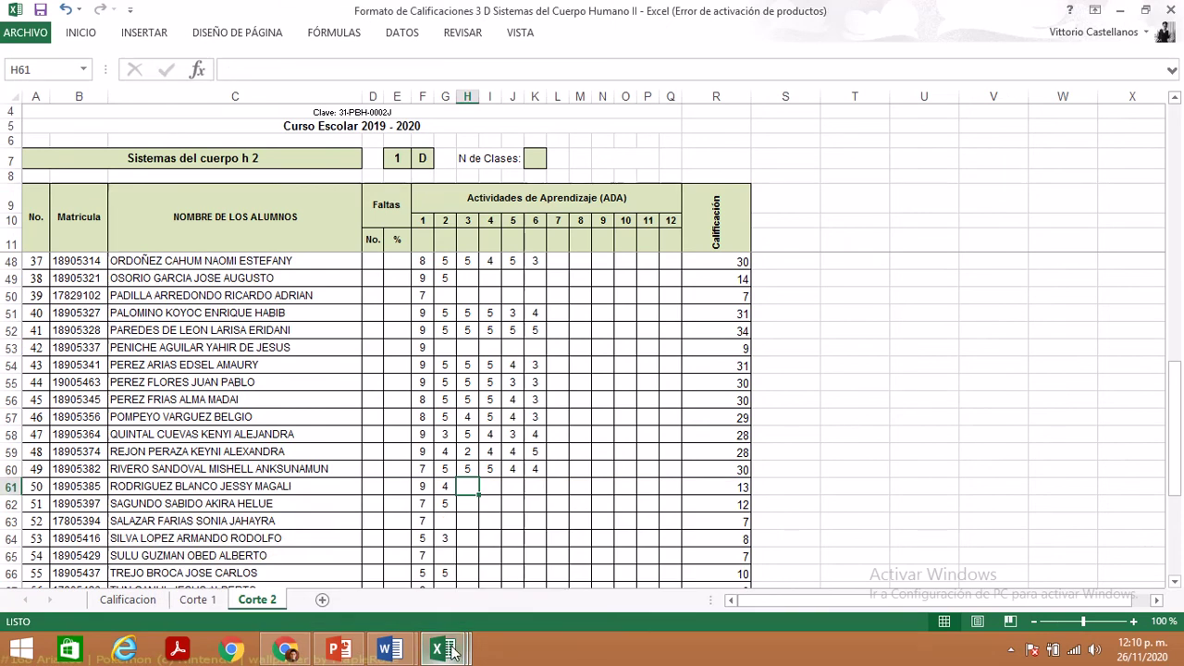
pyautogui.moveTo(448, 653)
pyautogui.click(566, 598)
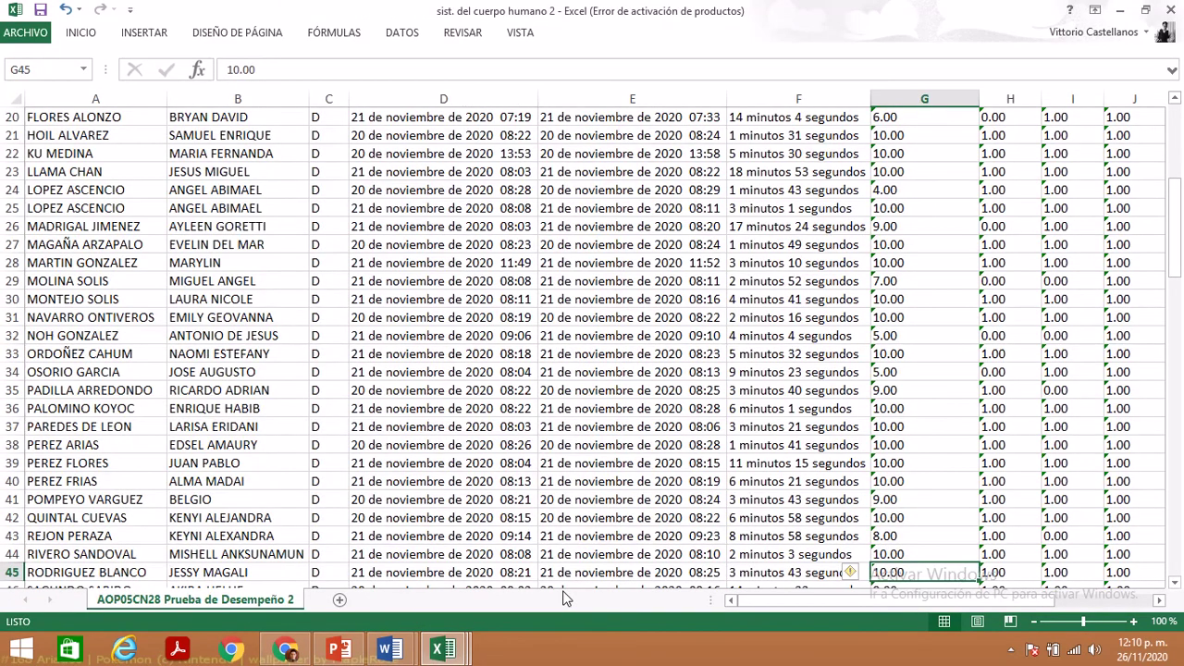
pyautogui.moveTo(442, 650)
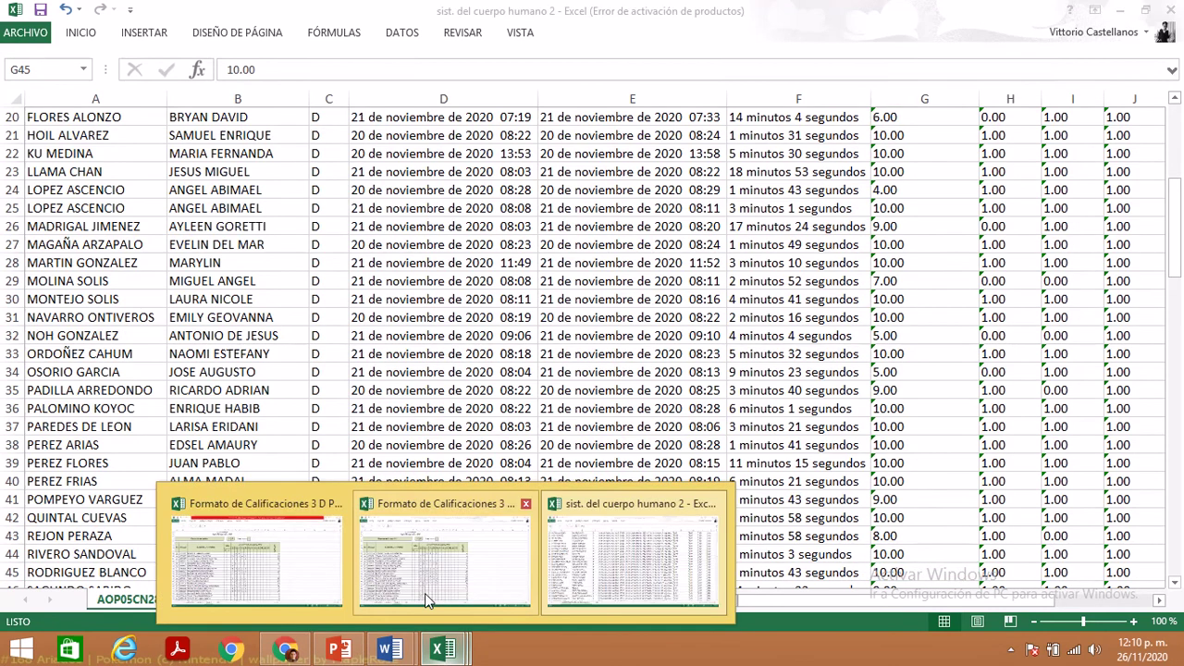
pyautogui.click(424, 593)
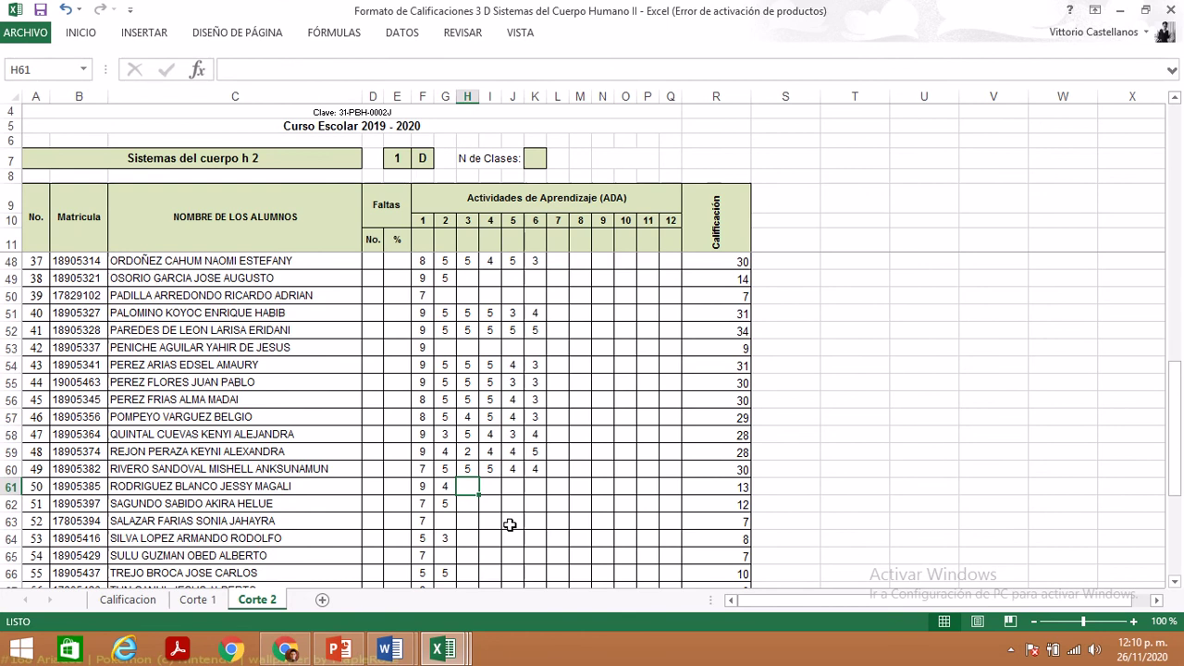
pyautogui.write('5')
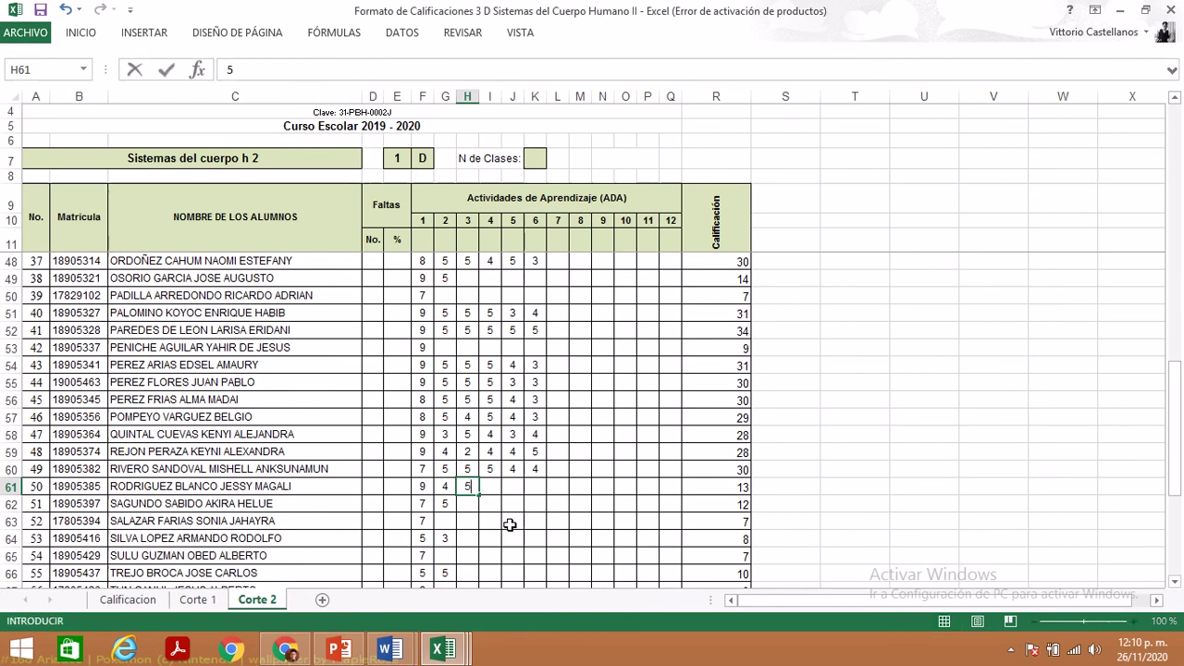
pyautogui.press('Tab')
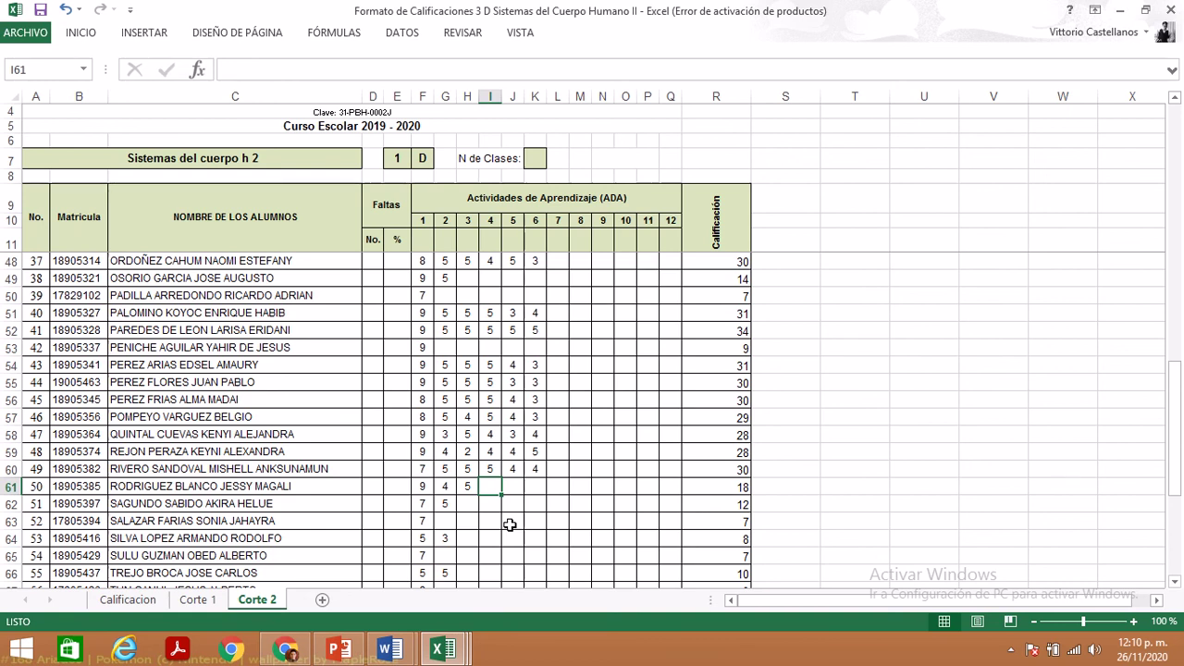
# - Enter student No. 50's scores for activities 4, 5 and 6 in row 61 as 4, 5 and 3
pyautogui.write('4')
pyautogui.press('Tab')
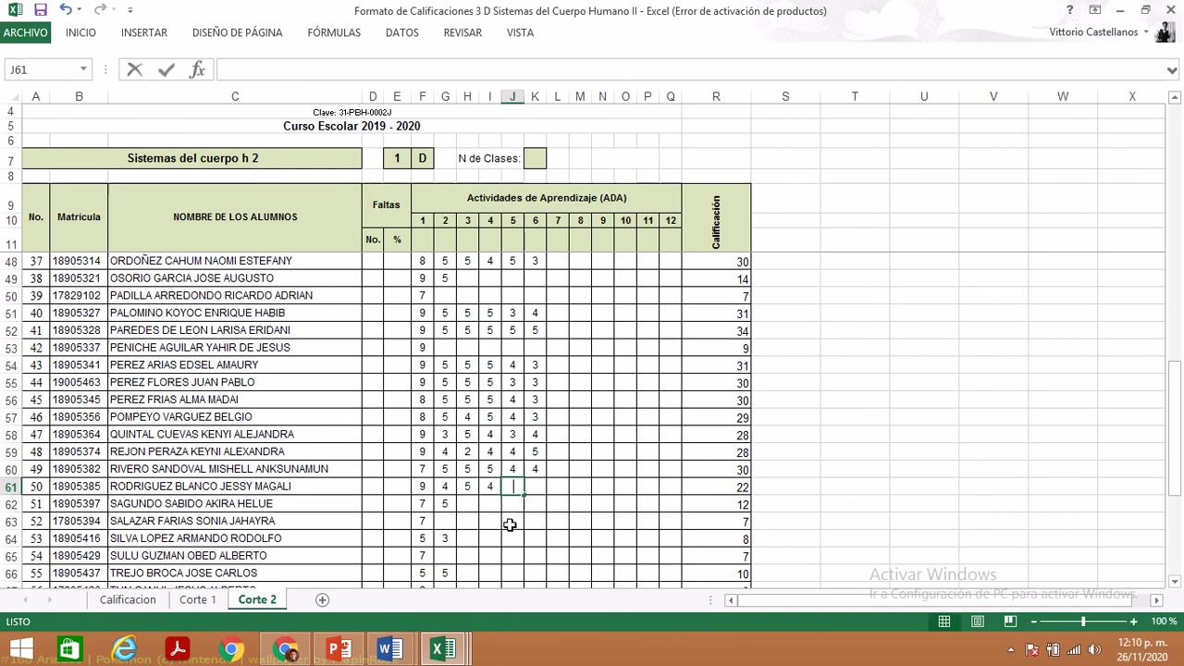
pyautogui.write('5')
pyautogui.press('Tab')
pyautogui.write('3')
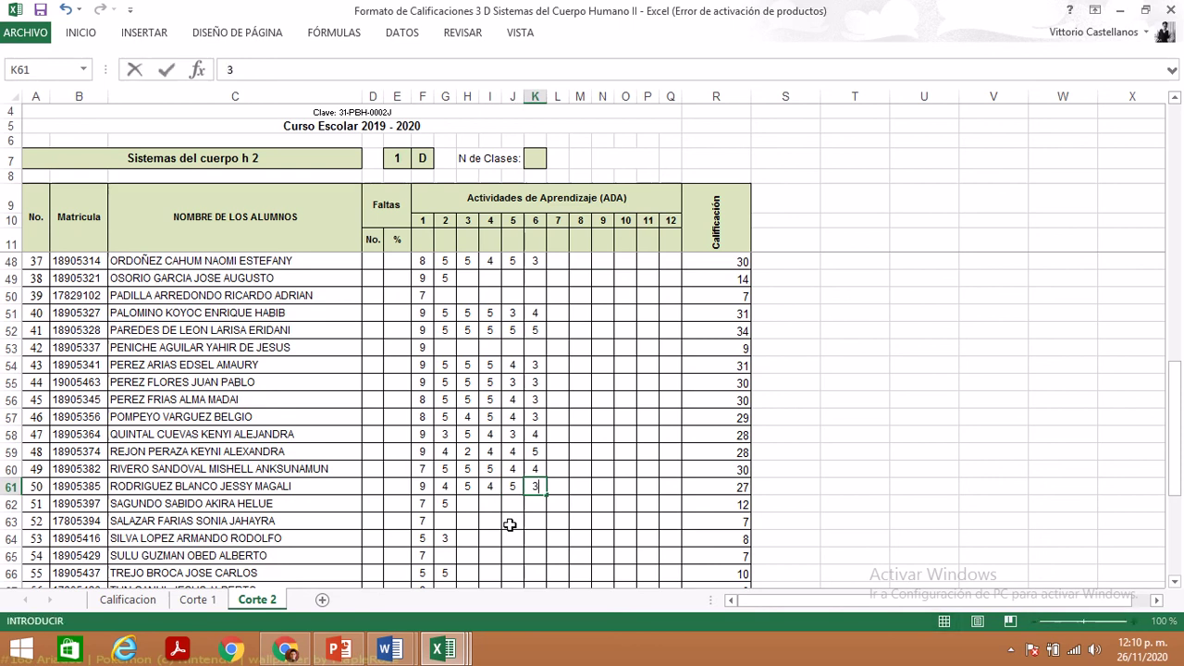
pyautogui.press('Return')
pyautogui.press('Down')
# - Check student No. 51's test score in G46 of the sist. del cuerpo humano 2 workbook and return to H62 in the gradebook
pyautogui.press('Left')
pyautogui.press('Left')
pyautogui.press('Left')
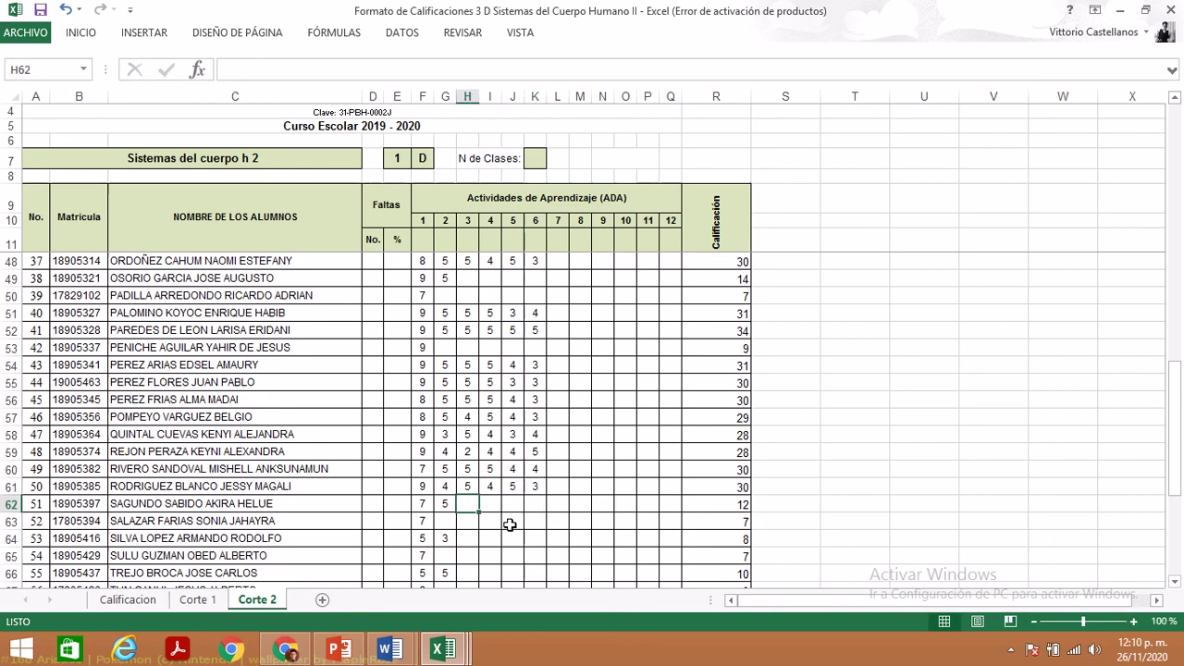
pyautogui.moveTo(443, 650)
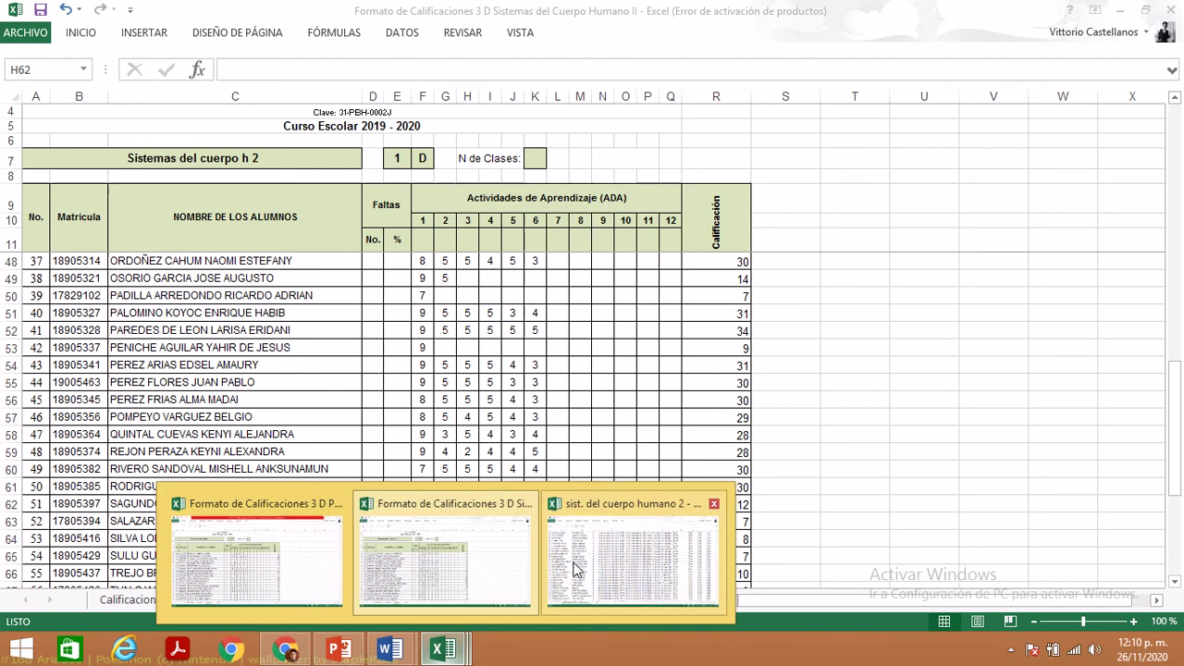
pyautogui.click(576, 564)
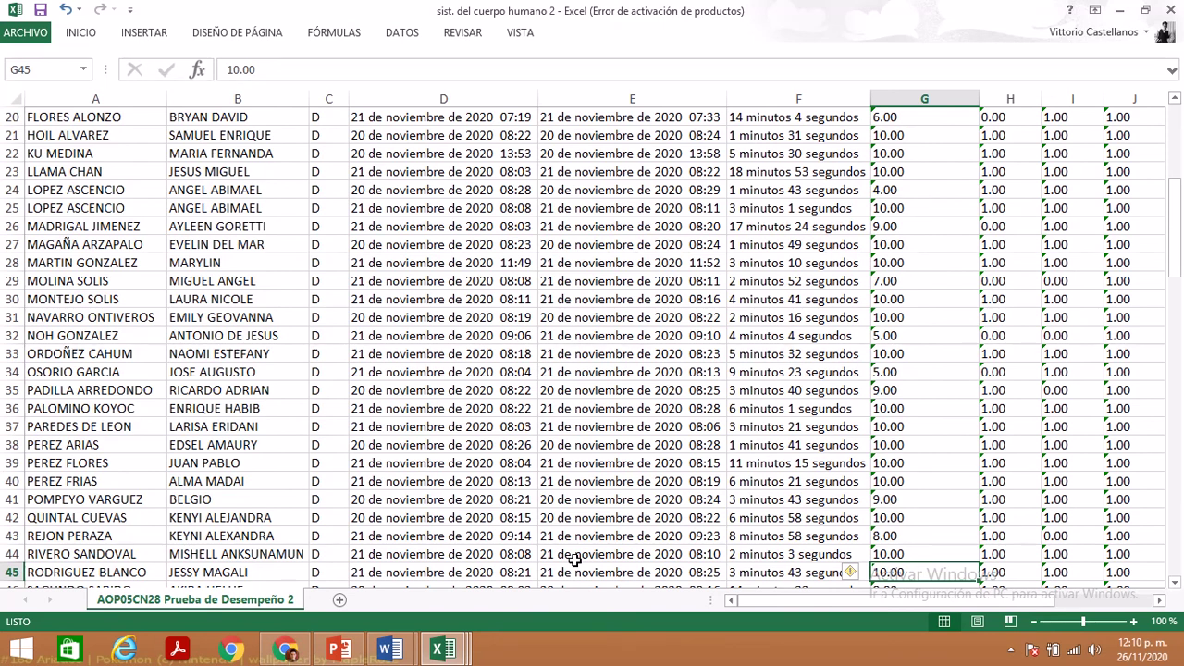
pyautogui.press('Down')
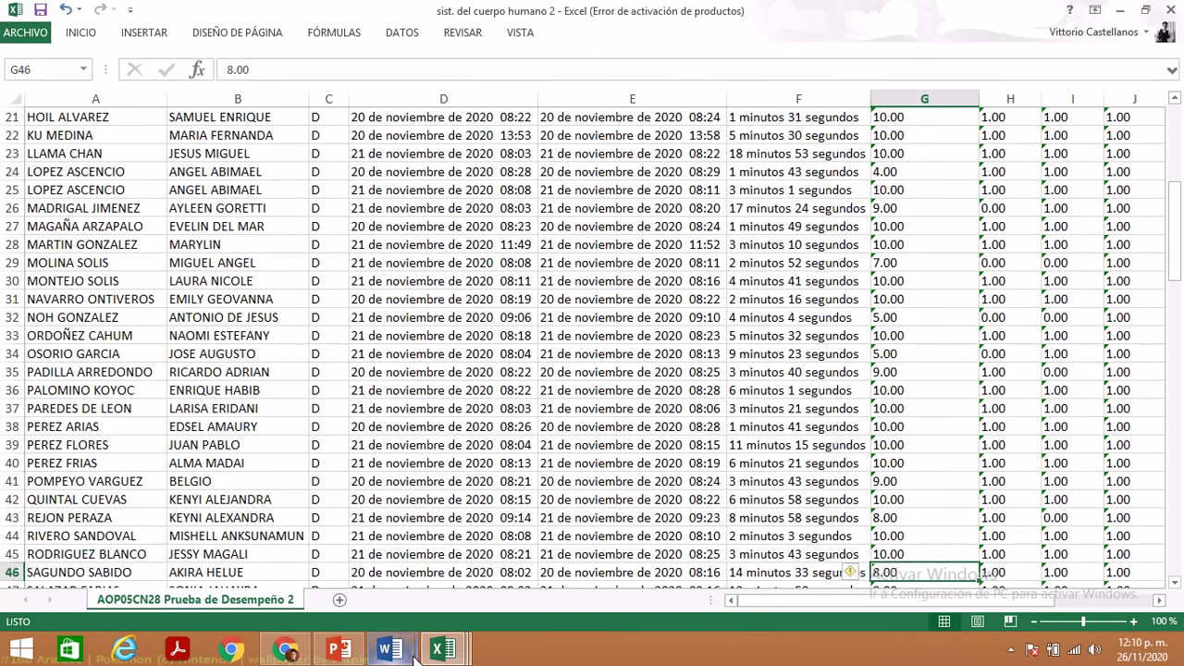
pyautogui.moveTo(443, 649)
pyautogui.click(439, 542)
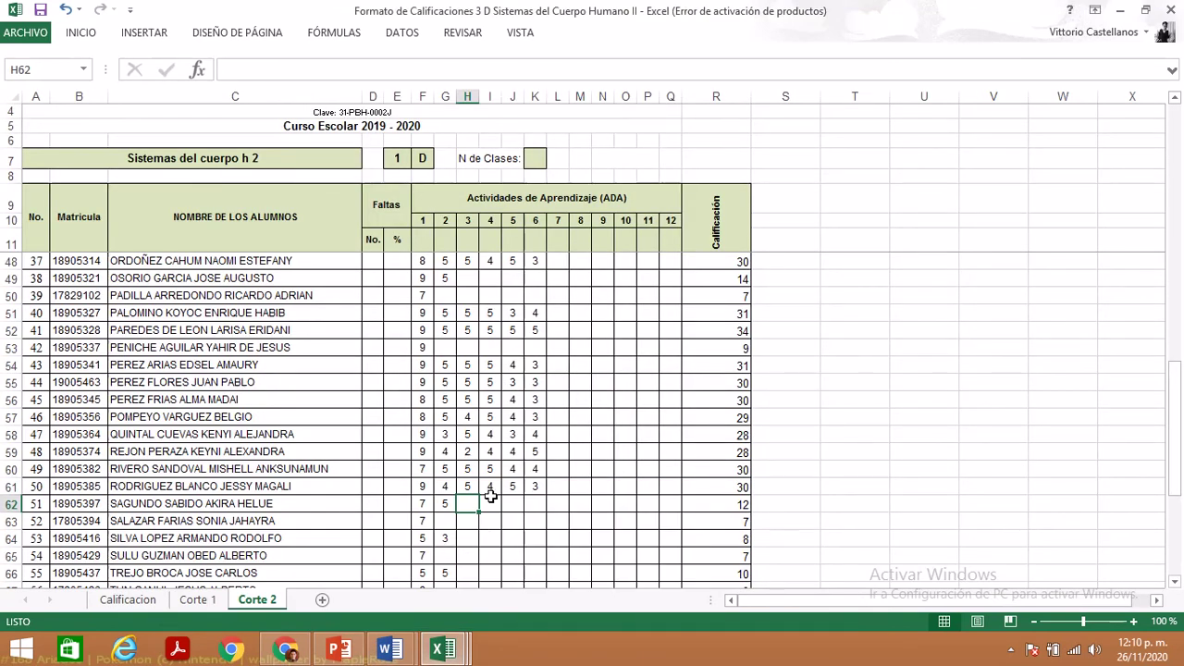
# - Enter 3, 5, 4 and 4 as the scores for activities 3 to 6 of student No. 51 in row 62
pyautogui.write('3')
pyautogui.click(490, 498)
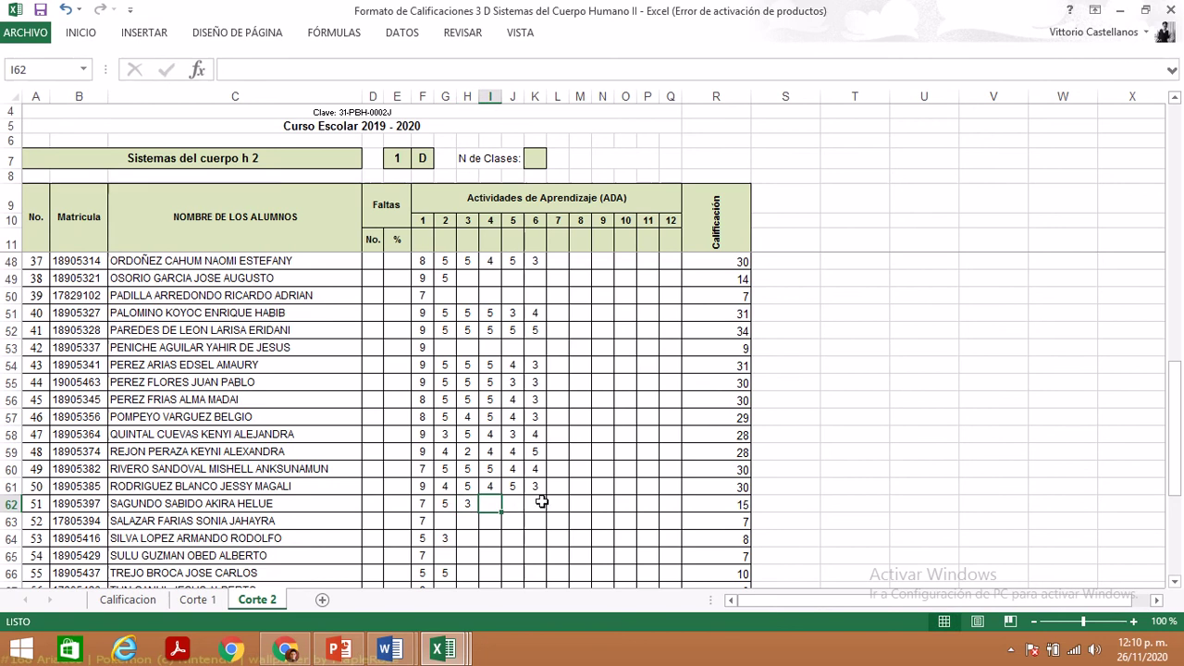
pyautogui.write('5')
pyautogui.press('Tab')
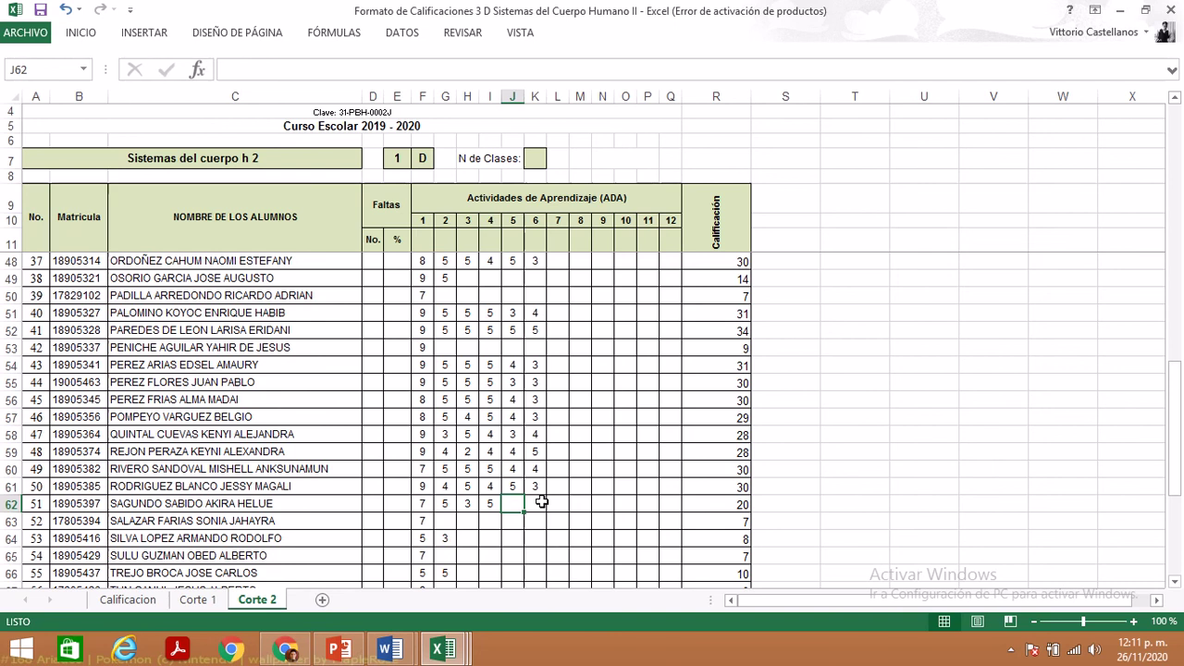
pyautogui.write('4')
pyautogui.press('Tab')
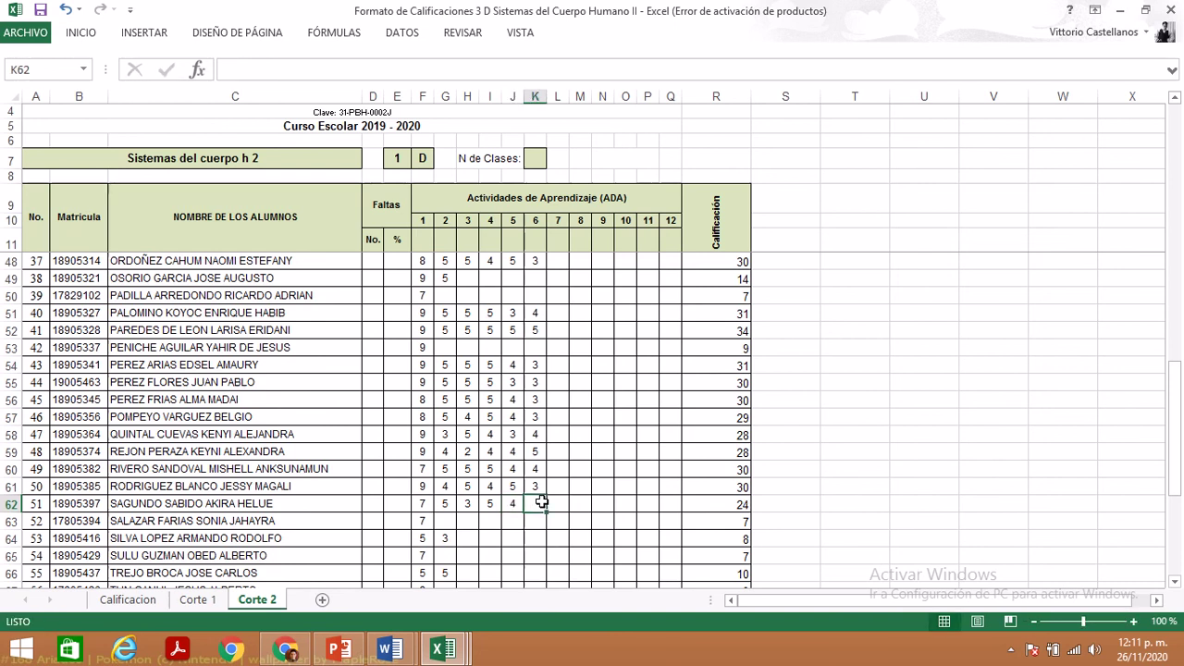
pyautogui.write('4')
pyautogui.press('Return')
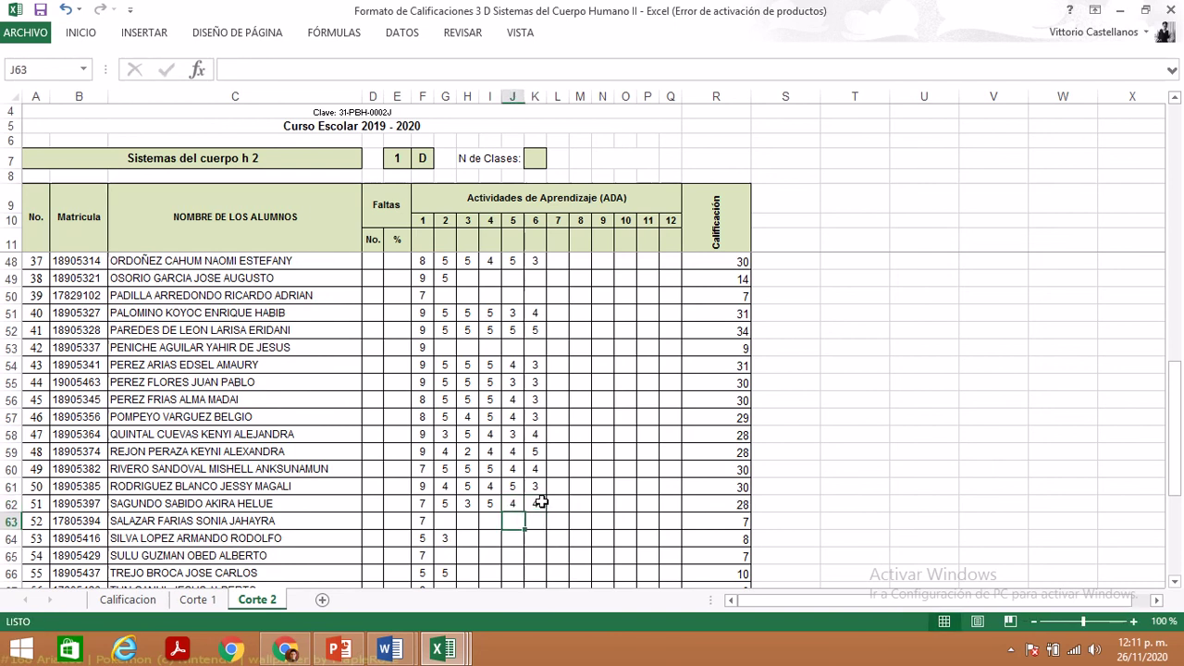
pyautogui.press('Left')
pyautogui.press('Left')
pyautogui.press('Left')
pyautogui.press('Right')
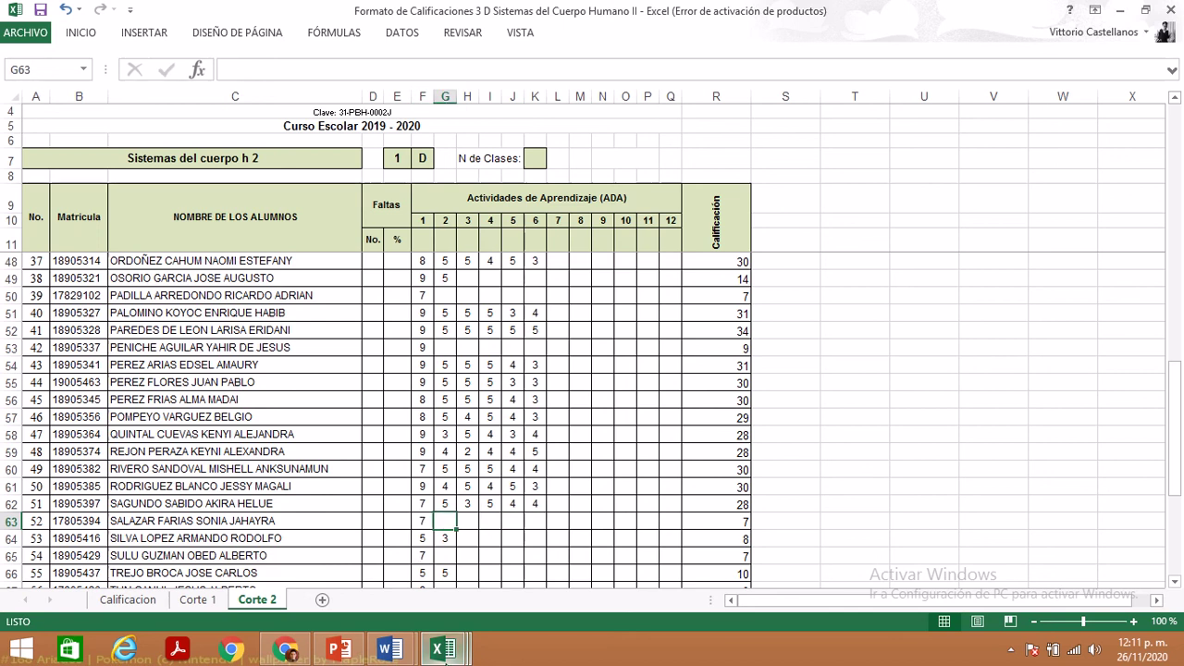
pyautogui.click(445, 652)
pyautogui.click(444, 555)
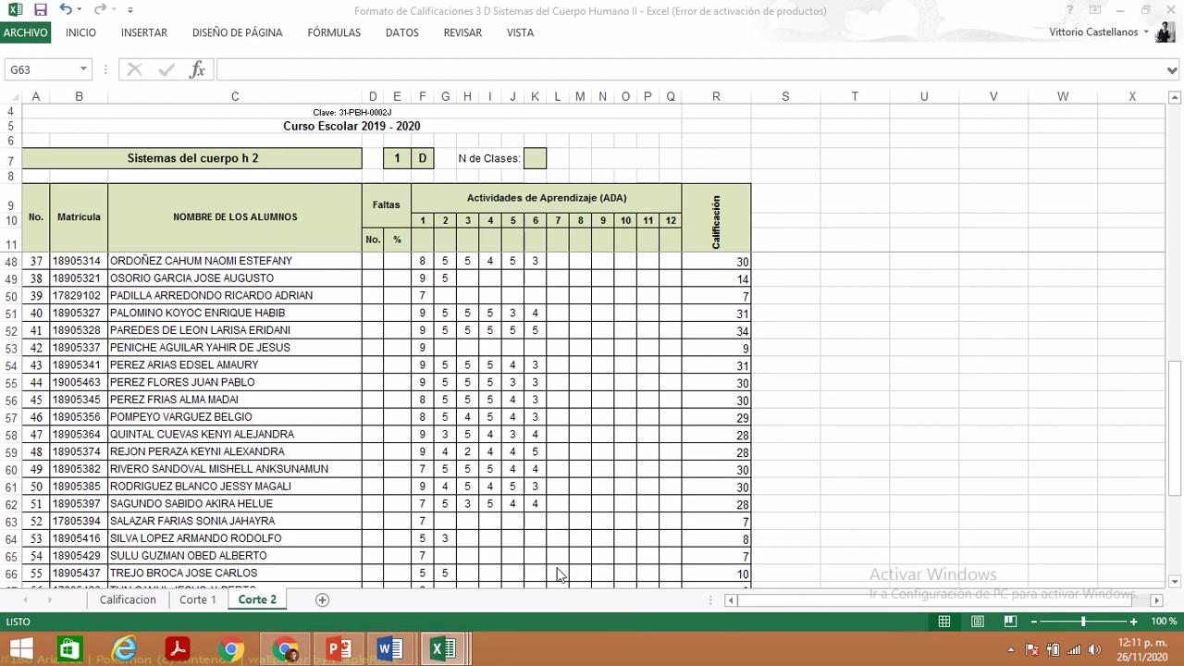
pyautogui.click(448, 518)
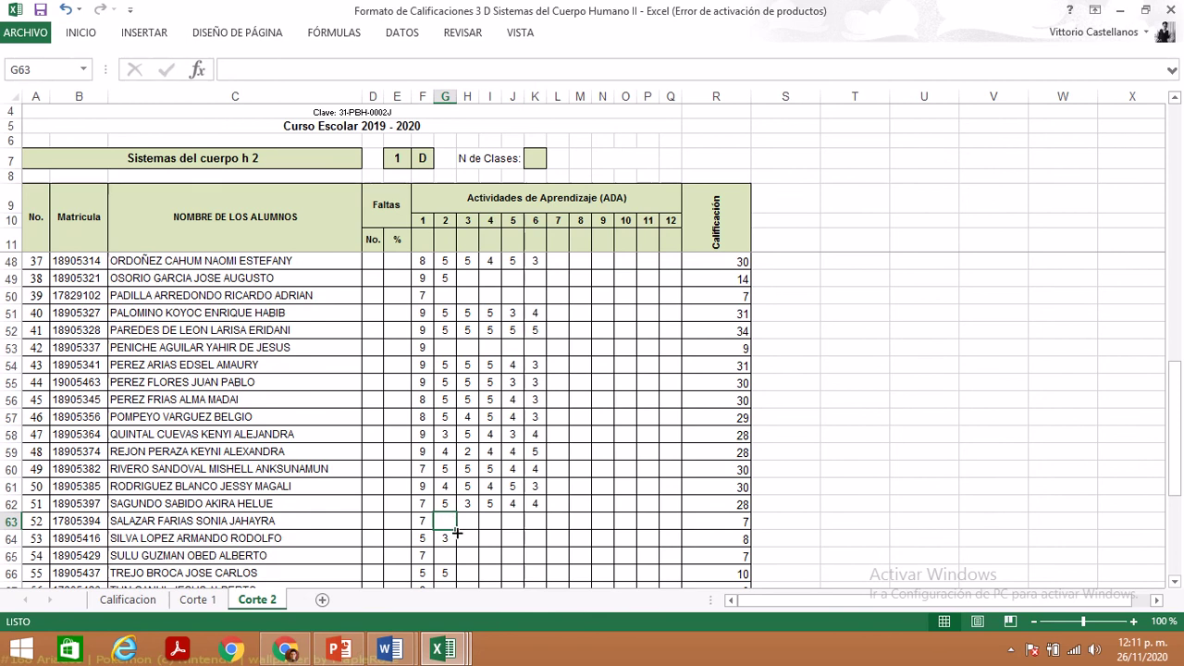
# - Look up the test score of student No. 53 in the workbook sist. del cuerpo humano 2, row 48
pyautogui.click(469, 540)
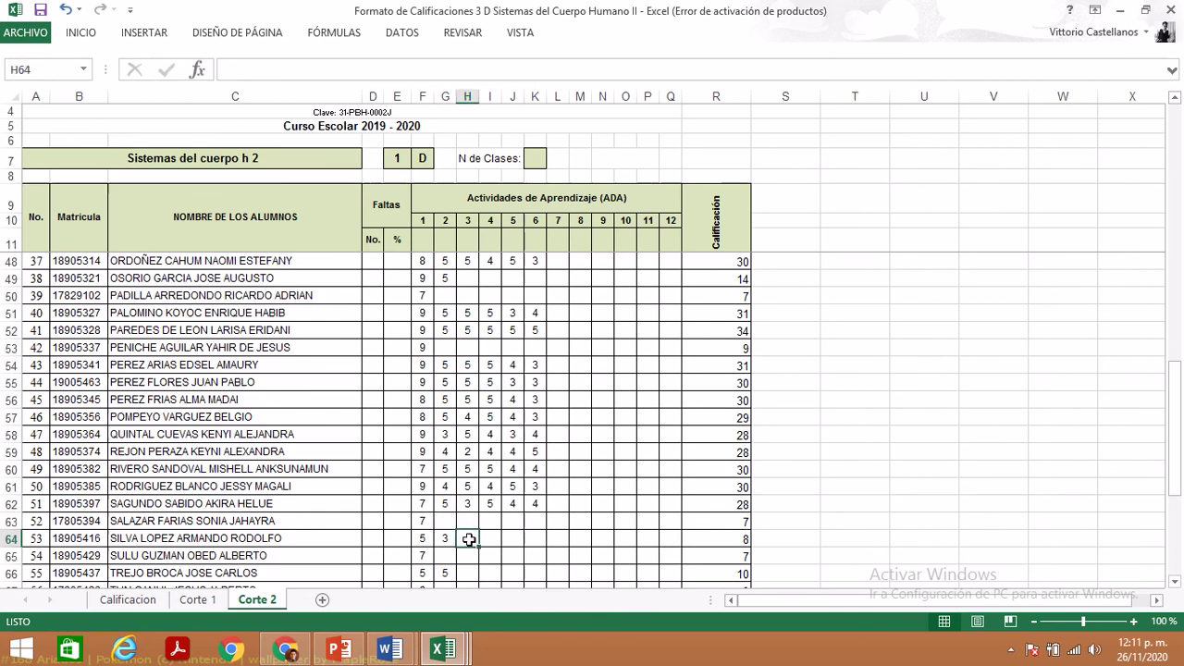
pyautogui.click(453, 650)
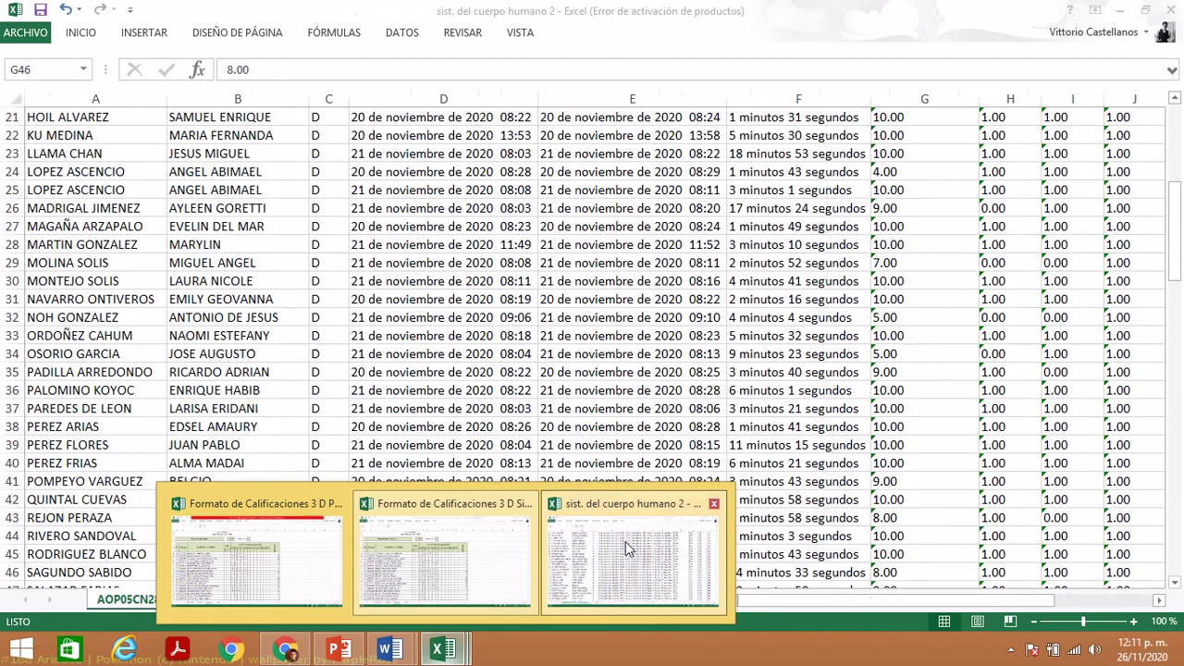
pyautogui.click(626, 541)
pyautogui.press('Down')
pyautogui.press('Down')
pyautogui.press('Down')
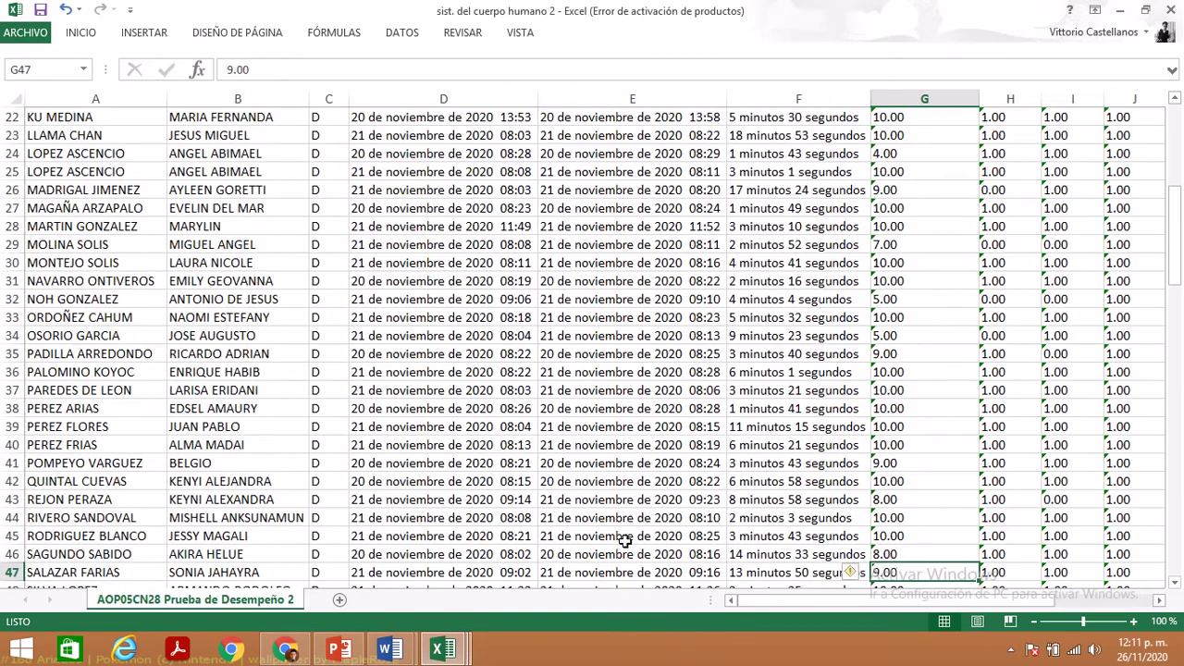
pyautogui.press('Up')
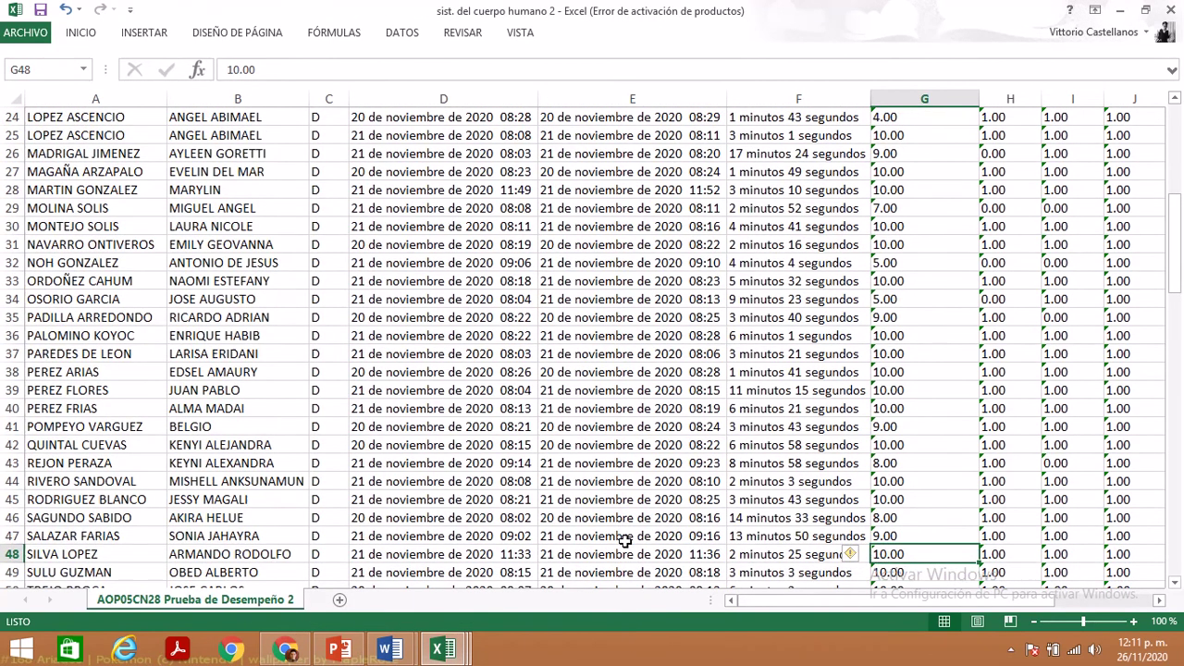
# - Return to the Sistemas del Cuerpo Humano II gradebook and enter 5, 4, 4 and 3 for activities 3 to 6 in row 64
pyautogui.click(444, 650)
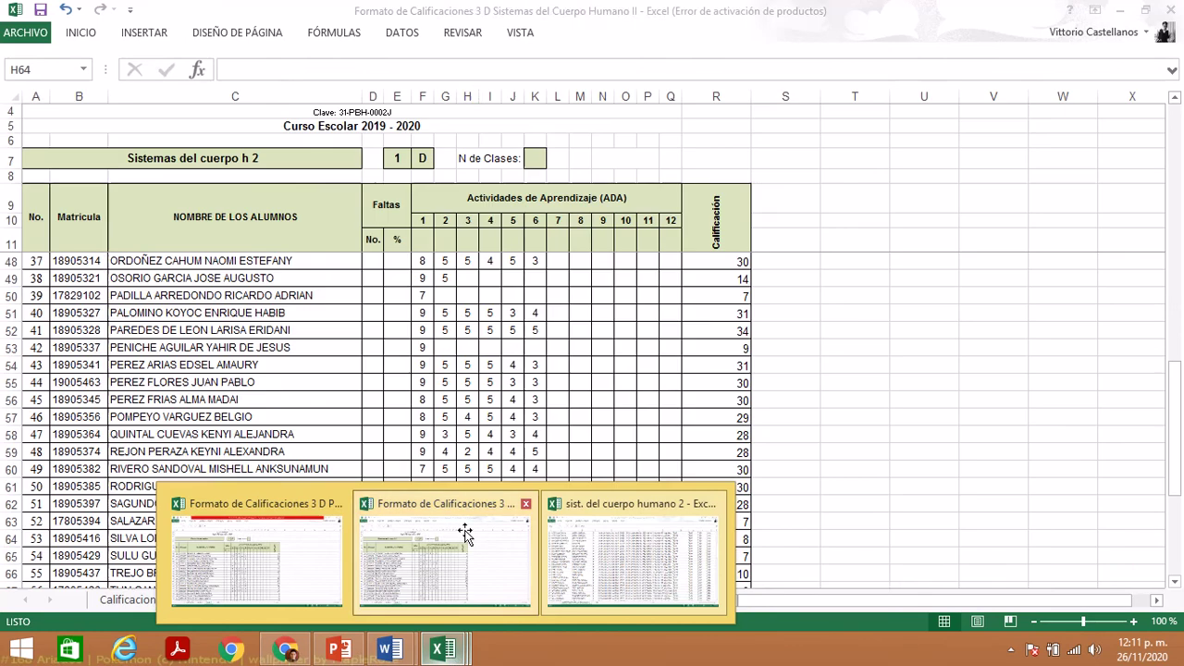
pyautogui.click(505, 529)
pyautogui.write('5')
pyautogui.press('Right')
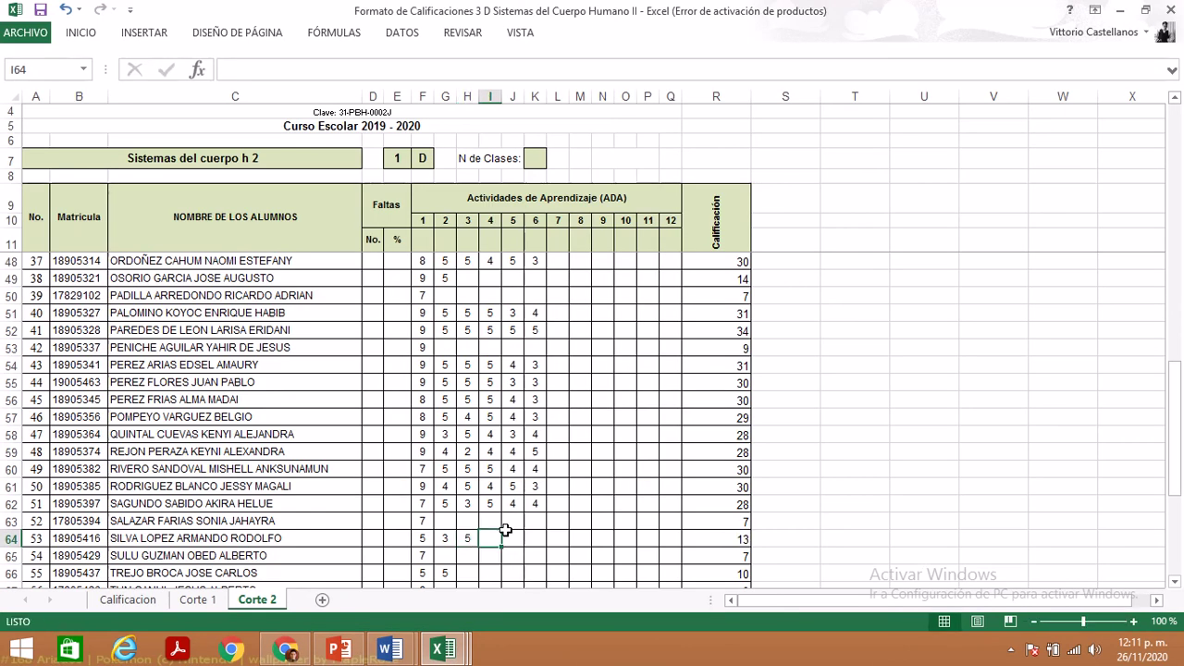
pyautogui.write('4')
pyautogui.press('Right')
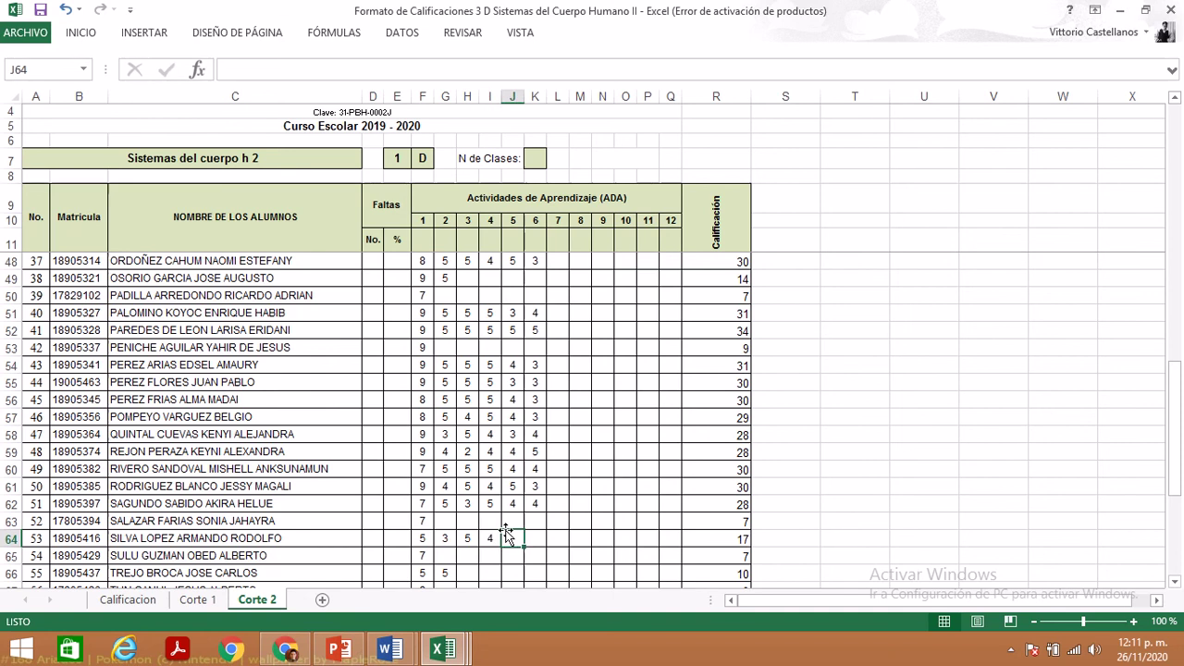
pyautogui.write('4')
pyautogui.press('Right')
pyautogui.write('3')
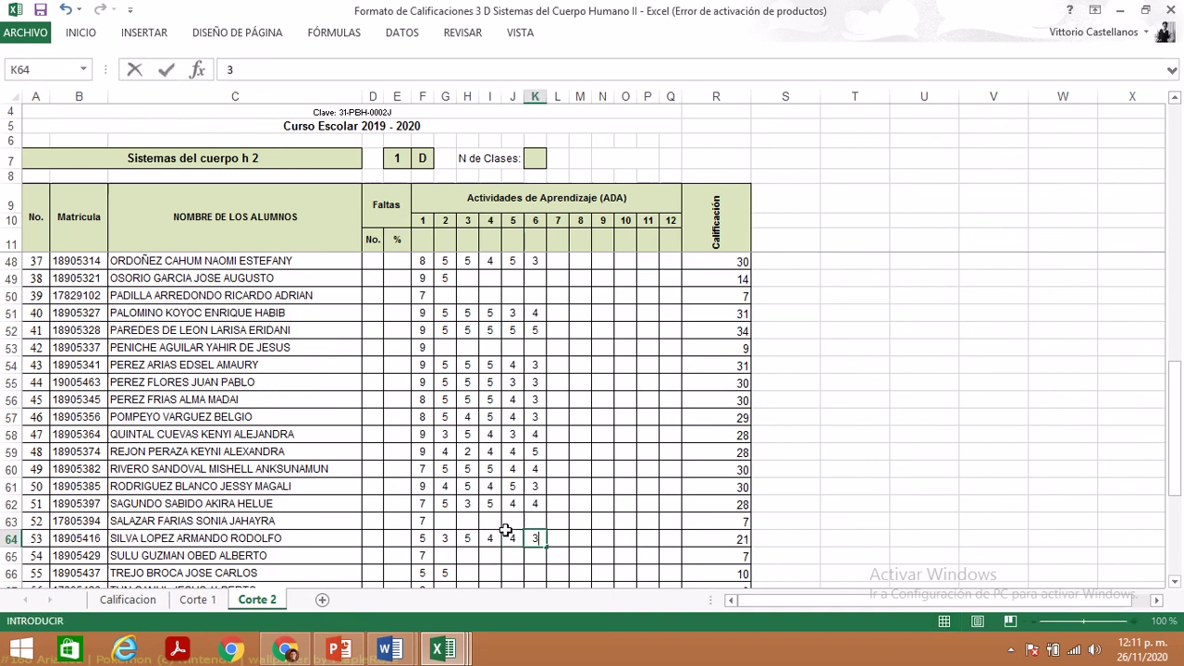
pyautogui.press('Return')
pyautogui.press('Up')
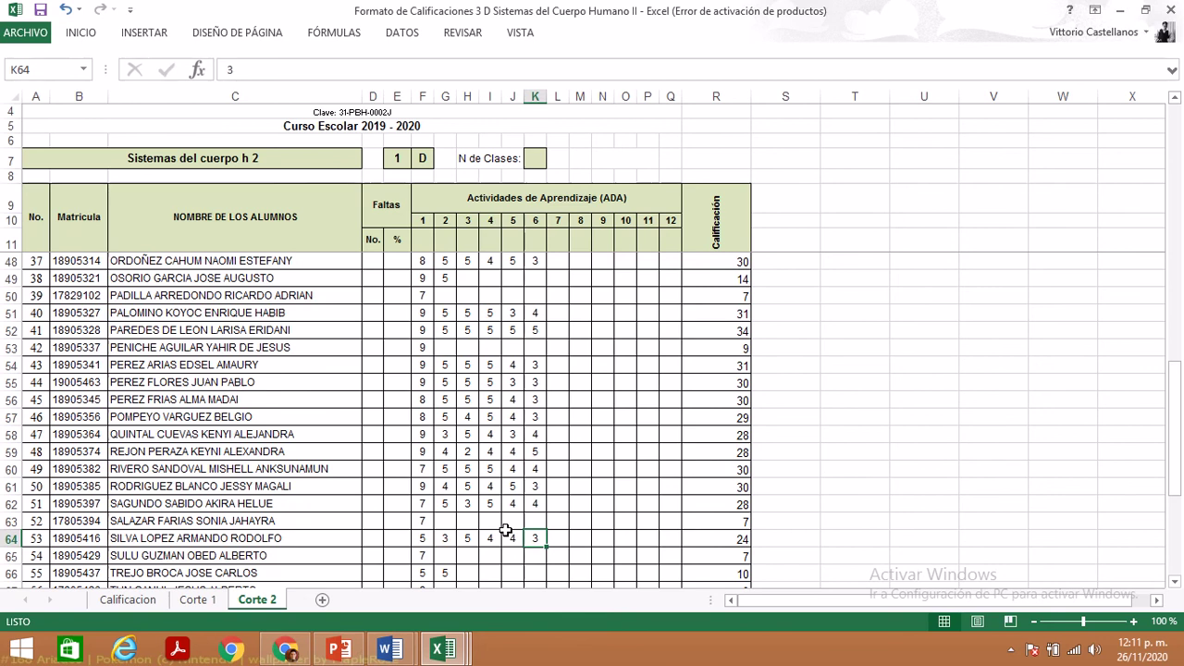
pyautogui.write('5')
pyautogui.press('Return')
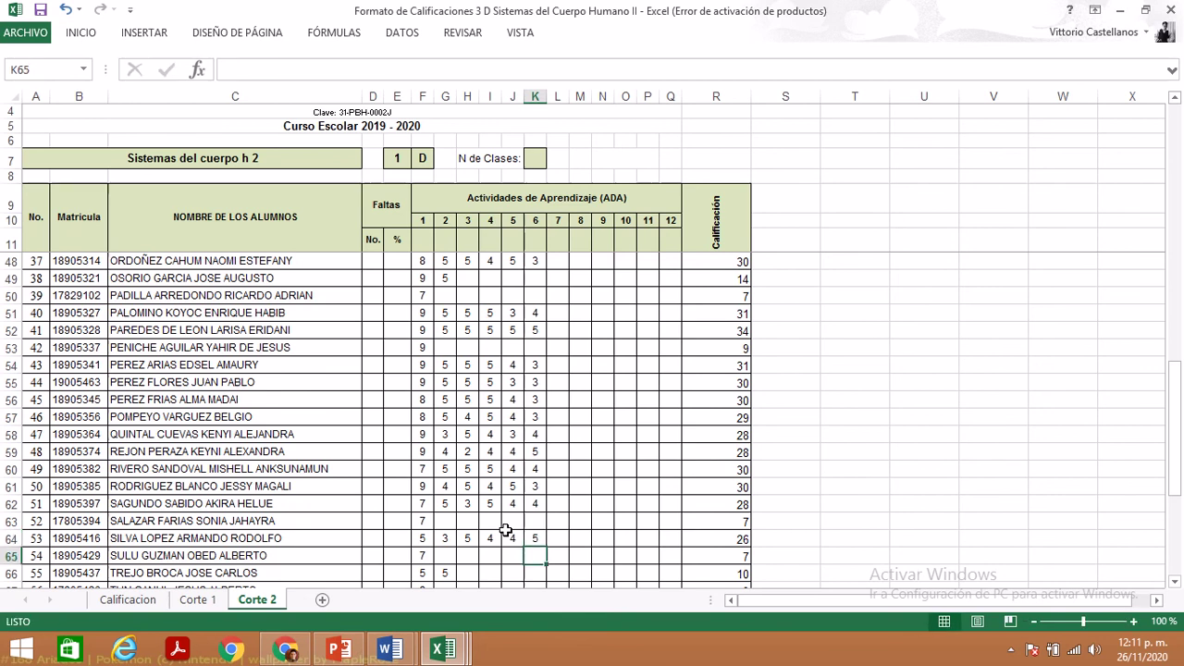
# - Set the activity 6 score of student No. 53 in row 64 to 4
pyautogui.press('Up')
pyautogui.write('4')
pyautogui.press('Return')
# - Look up the test score of student No. 55 in the workbook sist. del cuerpo humano 2, row 50
pyautogui.press('Left')
pyautogui.press('Left')
pyautogui.press('Left')
pyautogui.press('Left')
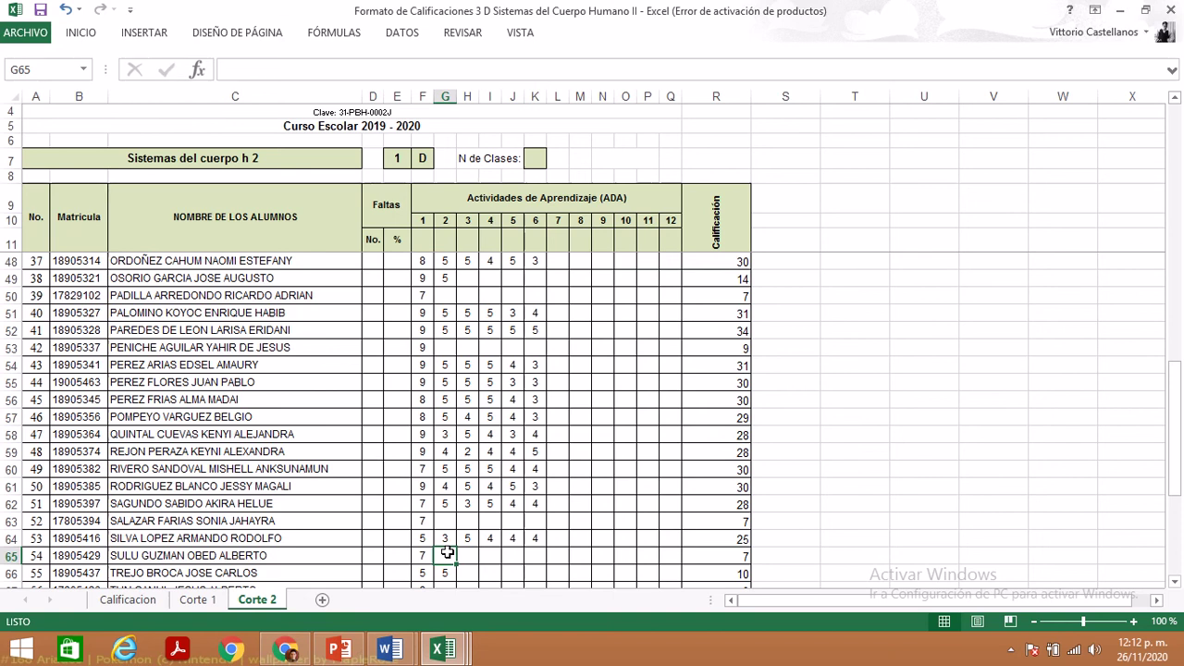
pyautogui.press('Down')
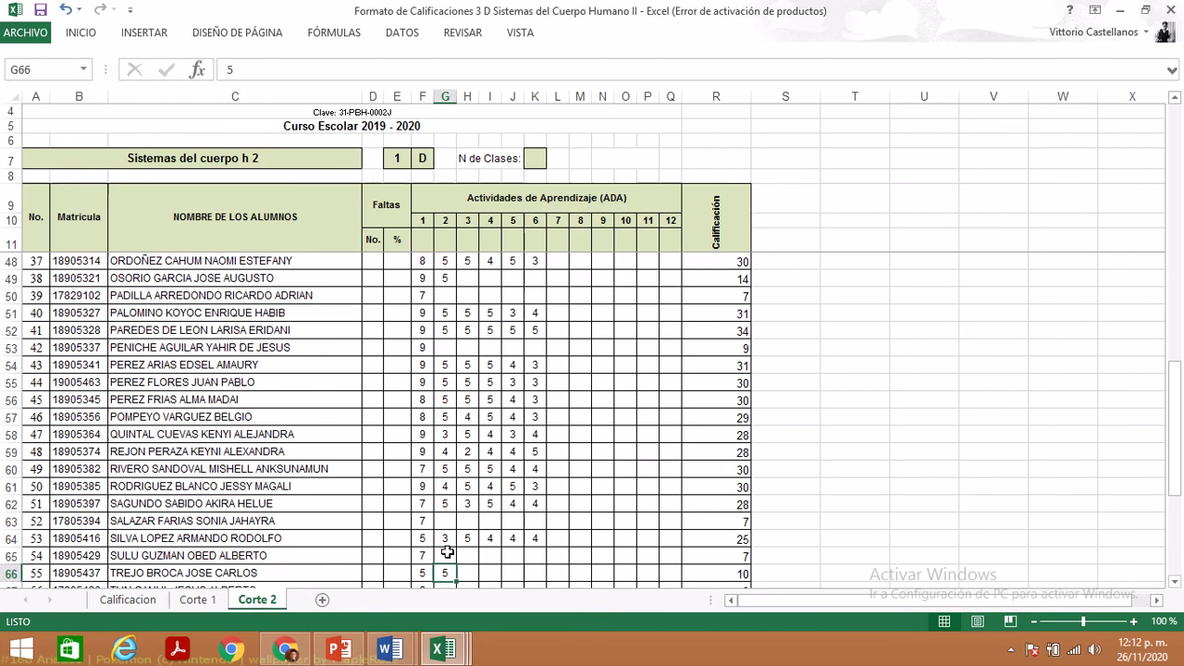
pyautogui.press('Right')
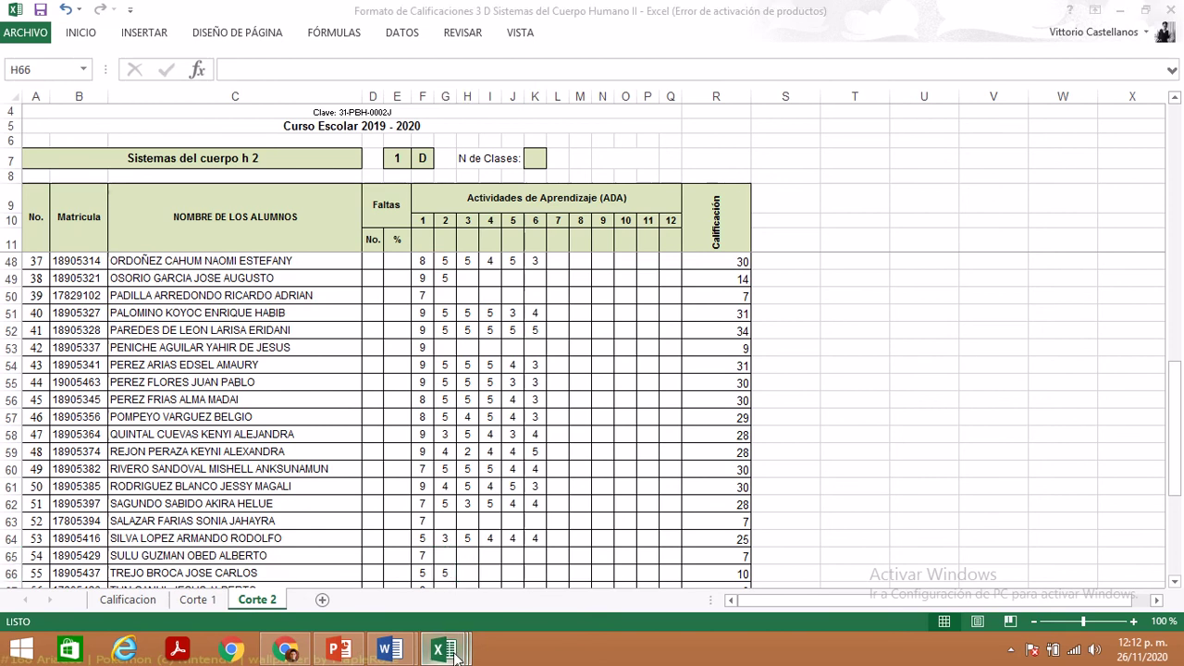
pyautogui.moveTo(452, 649)
pyautogui.click(688, 538)
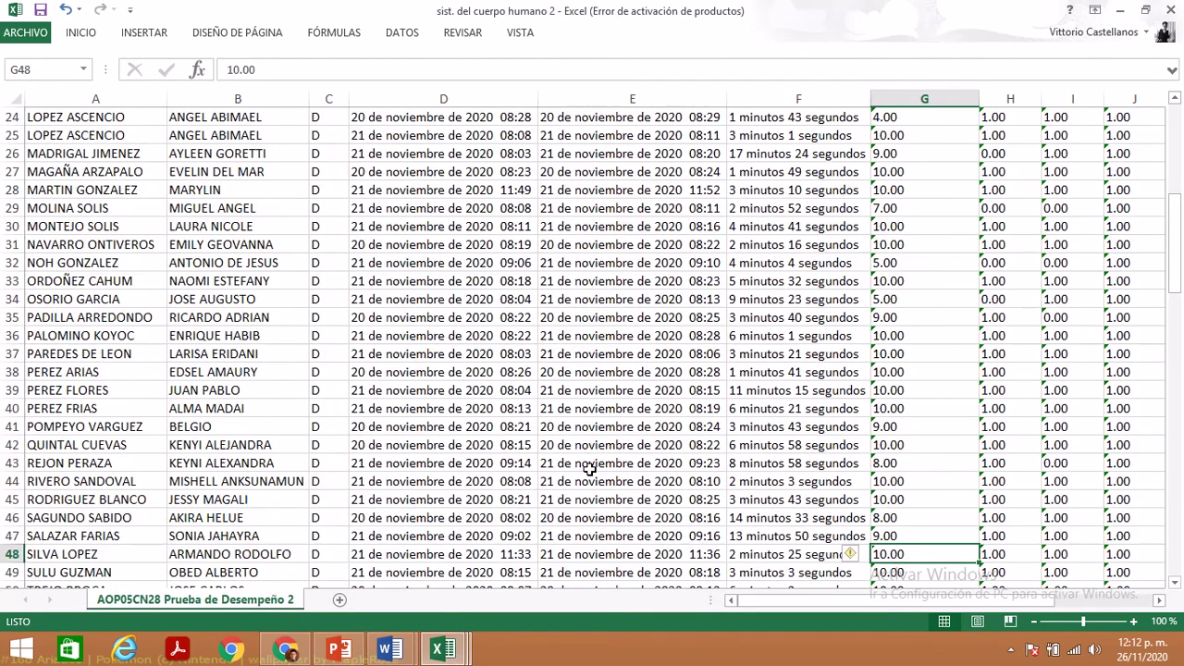
pyautogui.press('Down')
pyautogui.press('Down')
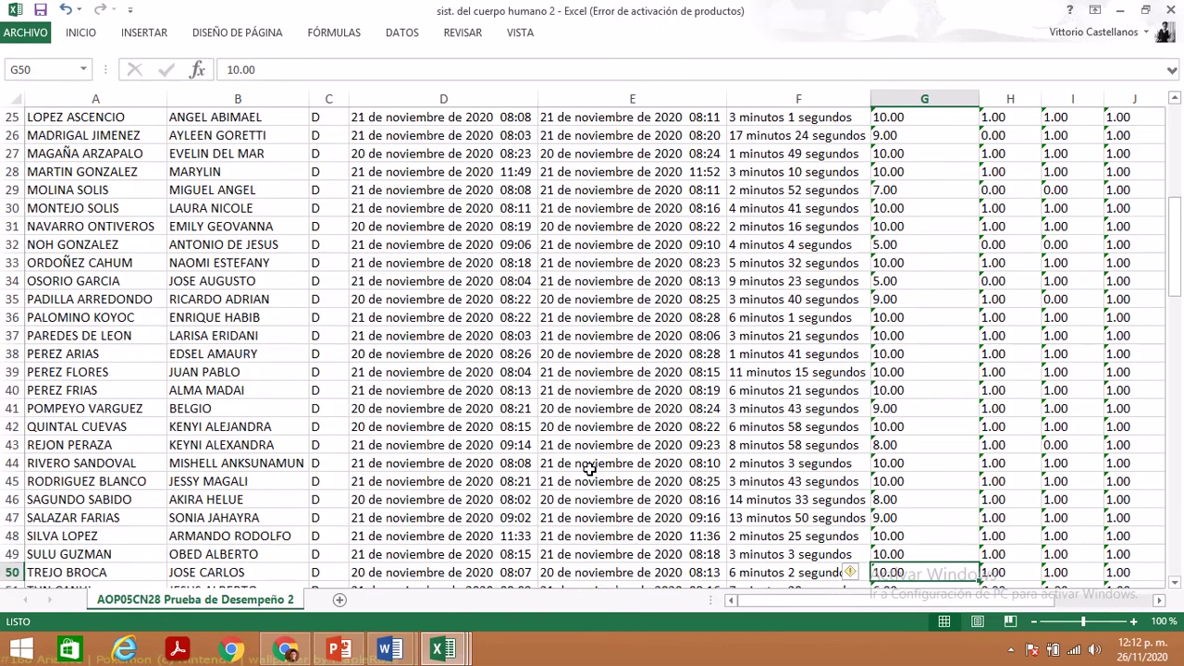
# - Return to the Sistemas del Cuerpo Humano II gradebook and enter 5, 5, 4 and 4 for activities 3 to 6 in row 66
pyautogui.moveTo(444, 648)
pyautogui.click(453, 515)
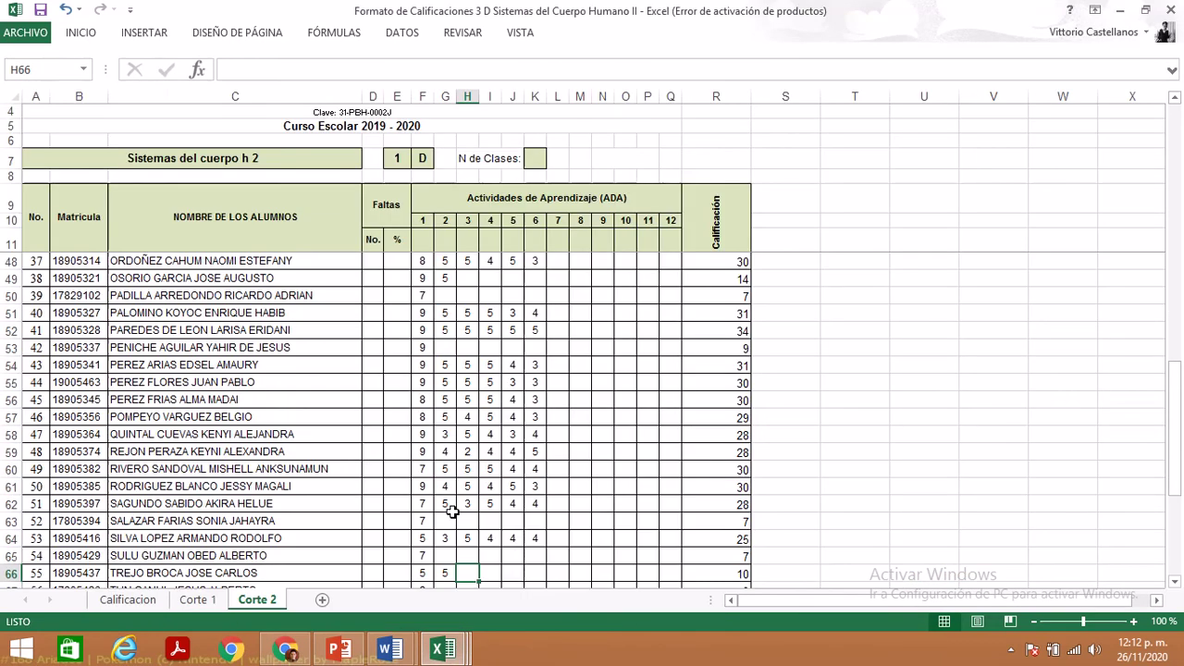
pyautogui.write('5')
pyautogui.press('Tab')
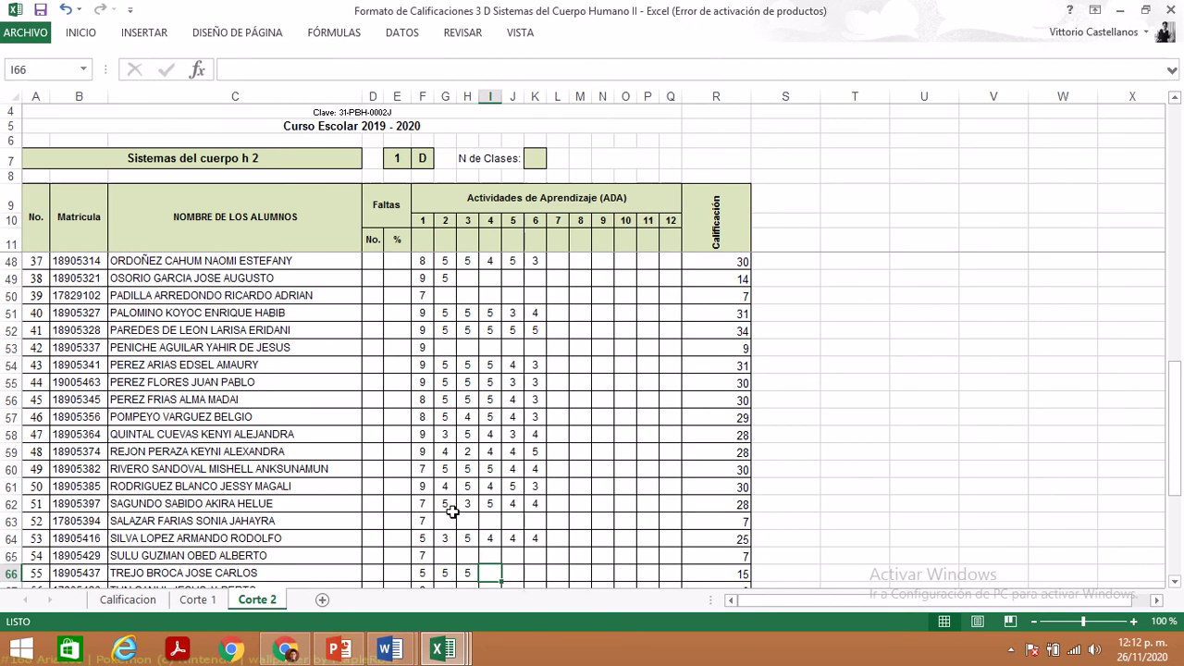
pyautogui.write('5')
pyautogui.press('Tab')
pyautogui.write('4')
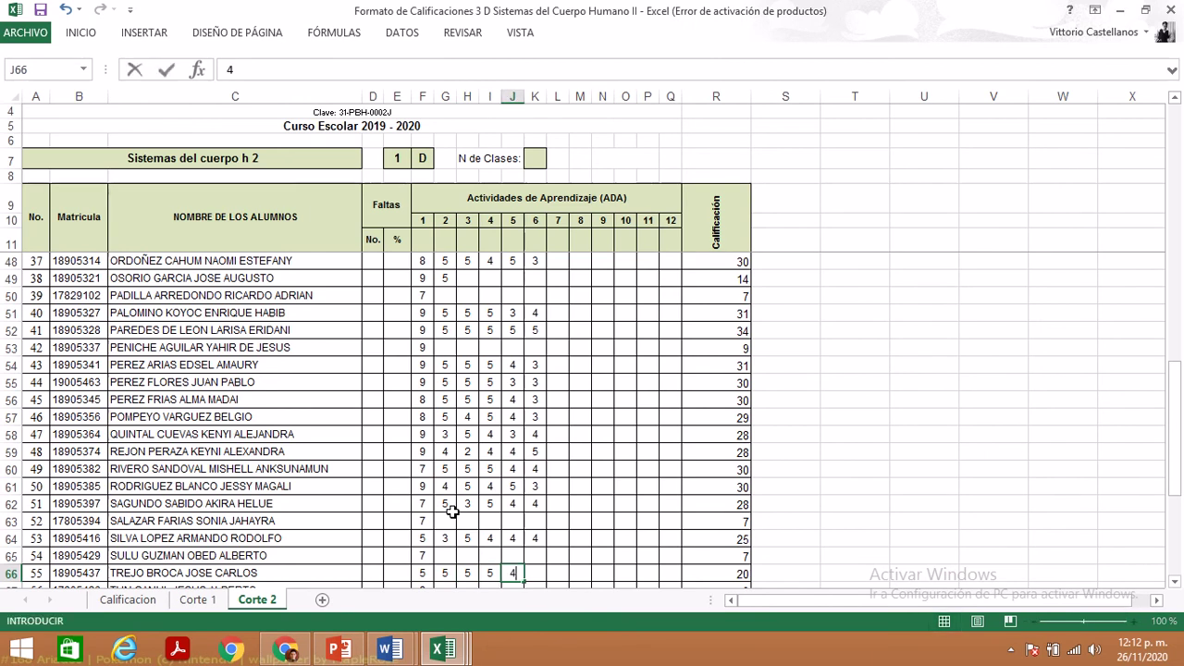
pyautogui.press('Down')
pyautogui.press('Up')
pyautogui.press('Right')
pyautogui.write('4')
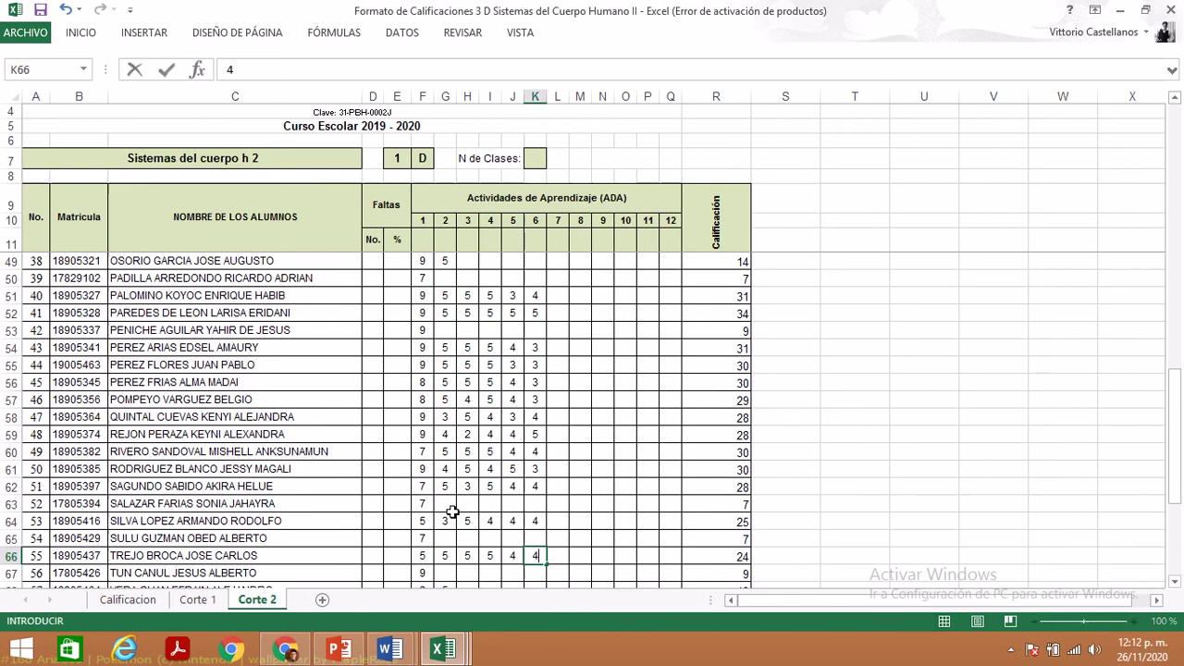
pyautogui.press('Down')
# - Set the activity 5 score of student No. 55 in row 66 to 5
pyautogui.press('Up')
pyautogui.press('Left')
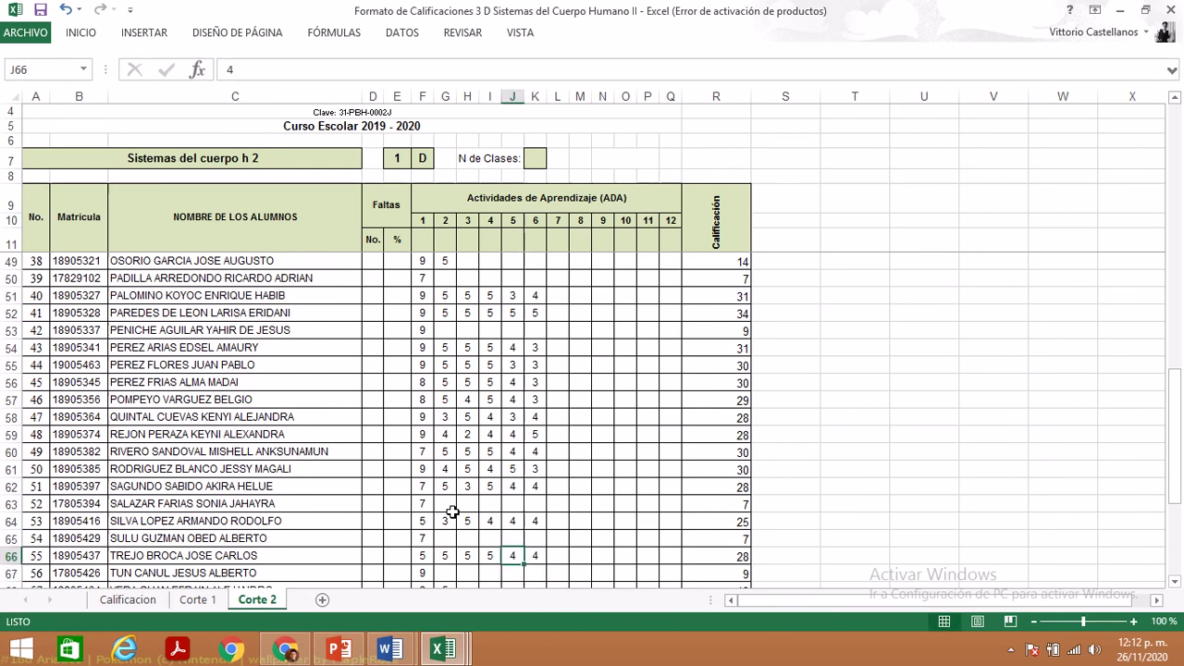
pyautogui.write('5')
pyautogui.press('Down')
pyautogui.press('Left')
pyautogui.press('Left')
pyautogui.press('Left')
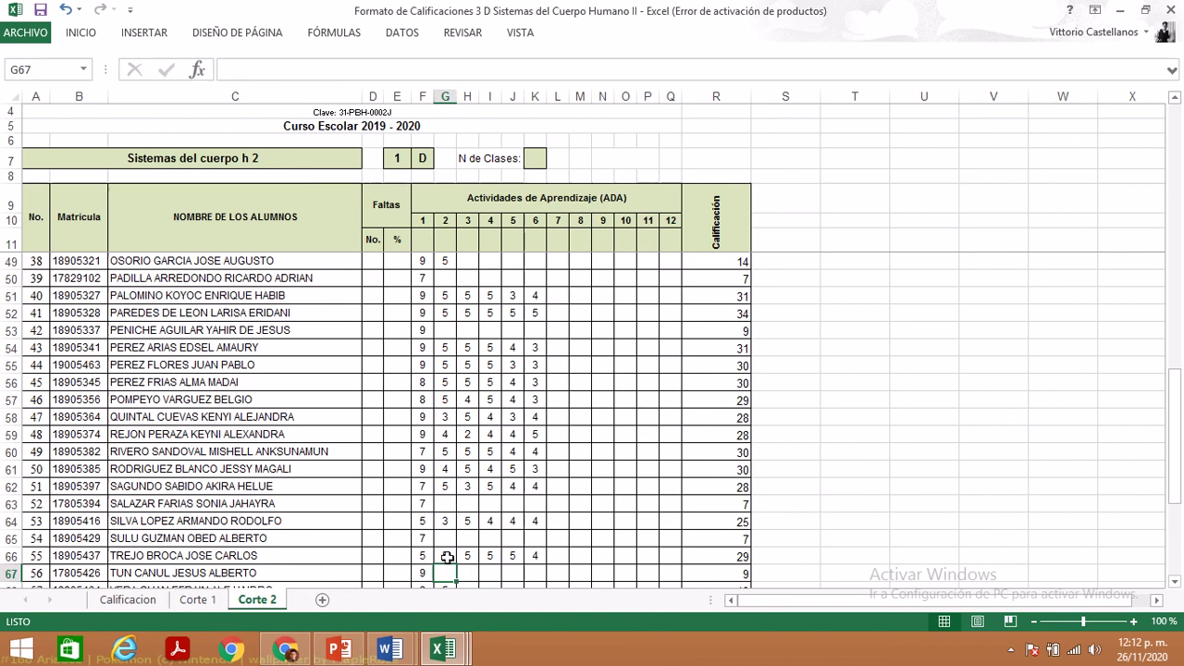
pyautogui.click(439, 648)
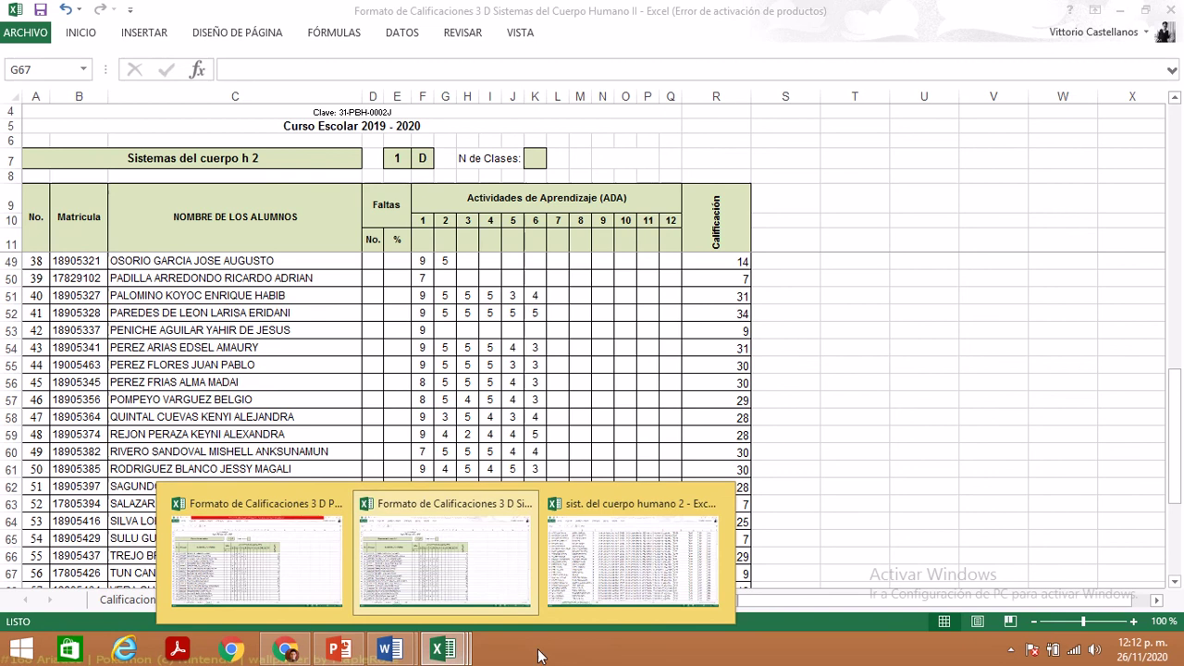
pyautogui.click(890, 367)
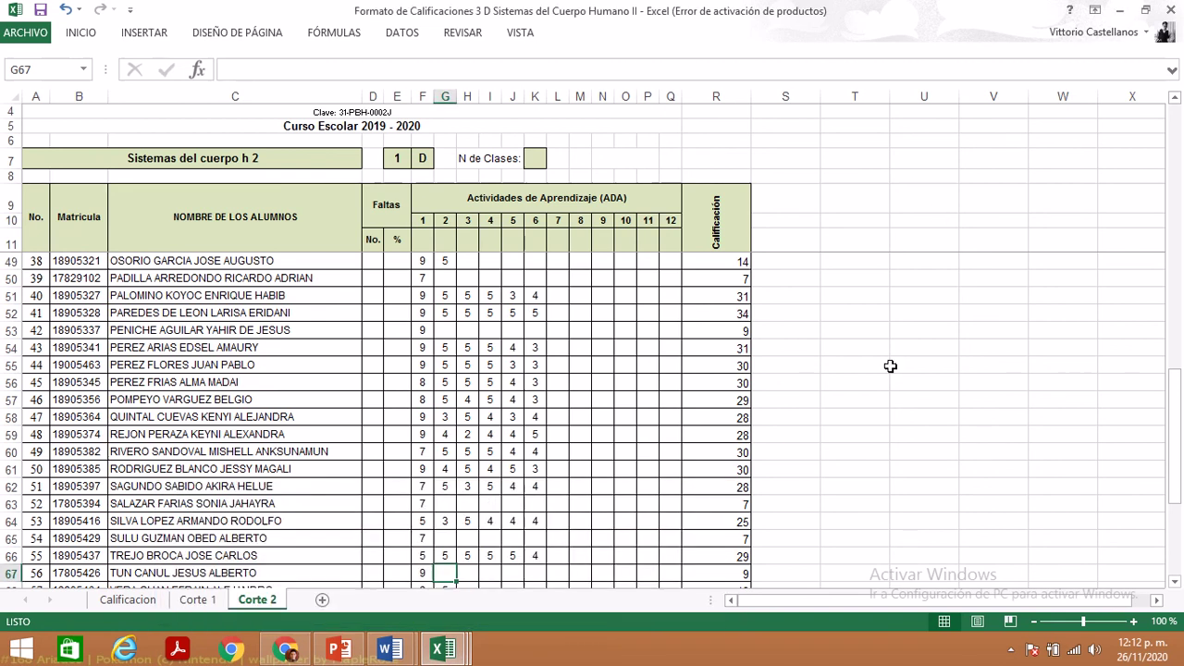
# - Examine the first-period scores on the Corte 1 sheet down to student No. 56 in row 67
pyautogui.click(198, 599)
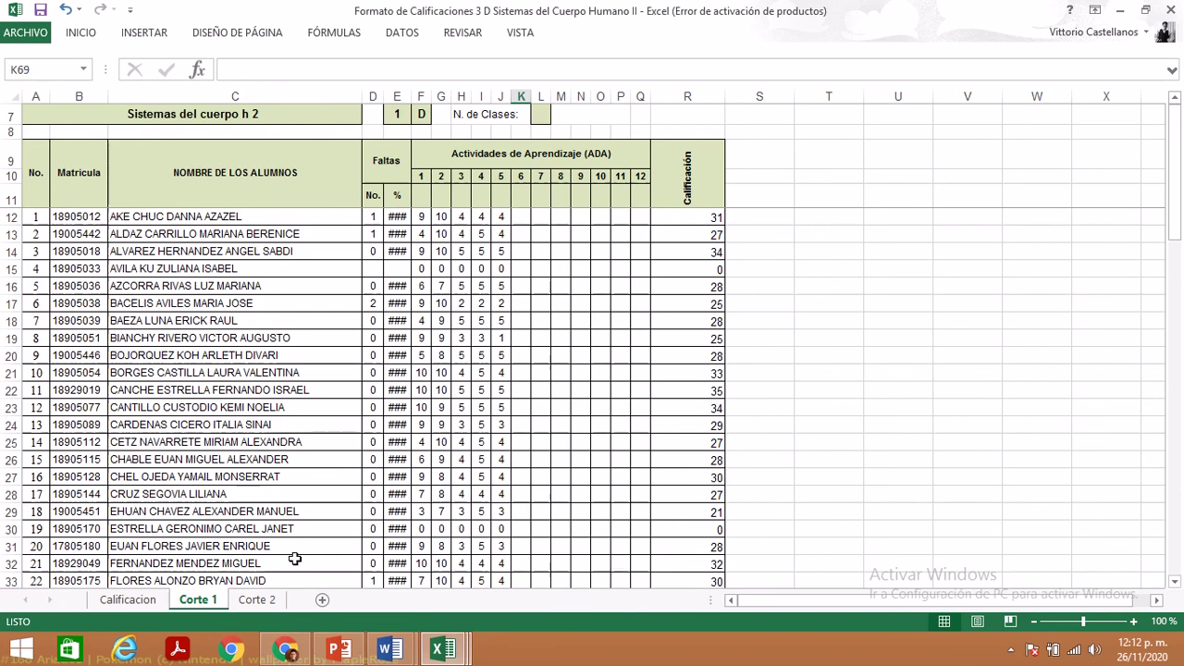
pyautogui.scroll(-4, 421, 558)
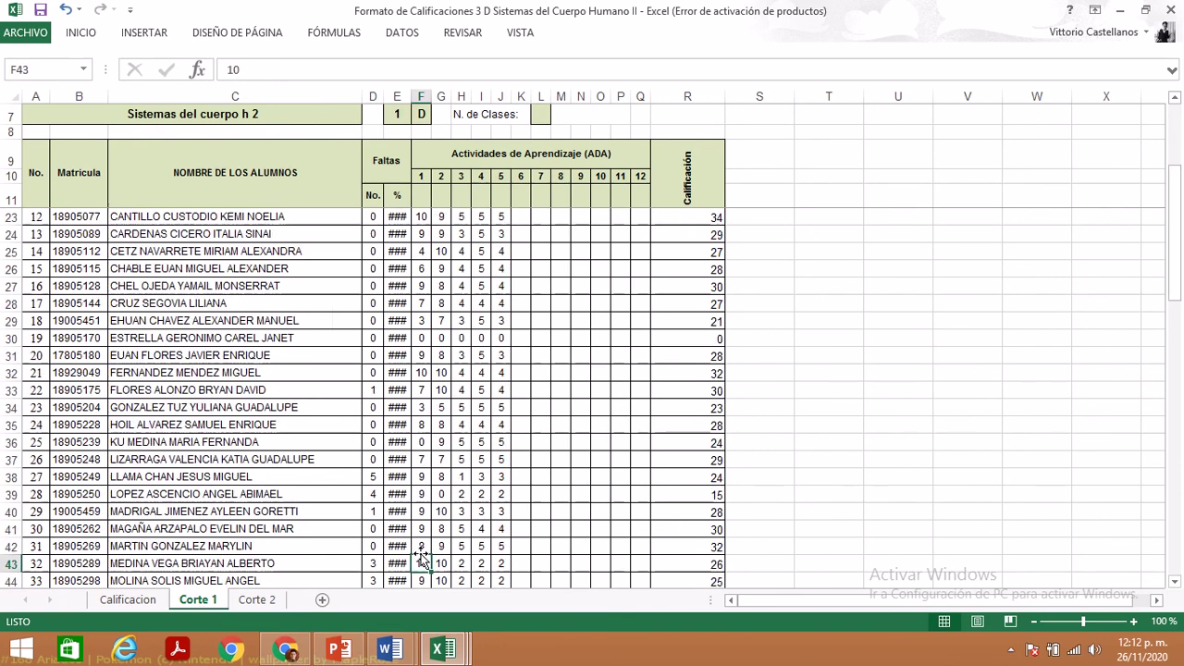
pyautogui.click(421, 558)
pyautogui.press('Down')
pyautogui.press('Down')
pyautogui.press('Down')
pyautogui.press('Down')
pyautogui.press('Down')
pyautogui.press('Down')
pyautogui.press('Down')
pyautogui.press('Down')
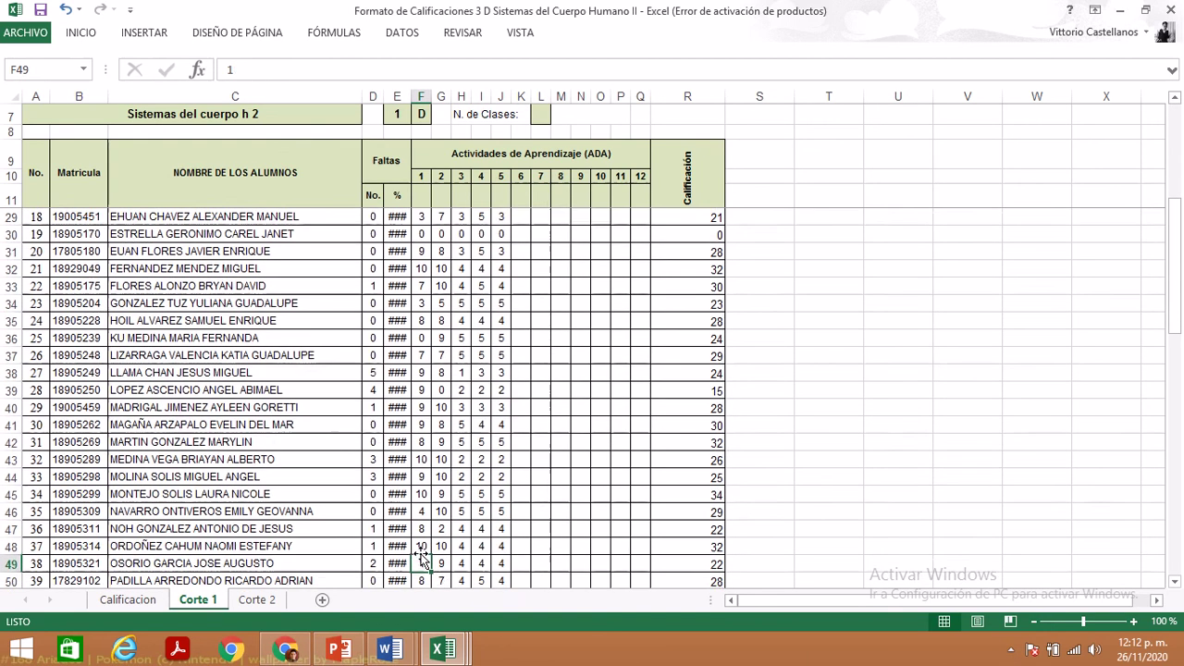
pyautogui.press('Down')
pyautogui.press('Down')
pyautogui.press('Down')
pyautogui.press('Down')
pyautogui.press('Down')
pyautogui.press('Down')
pyautogui.press('Down')
pyautogui.press('Down')
pyautogui.press('Down')
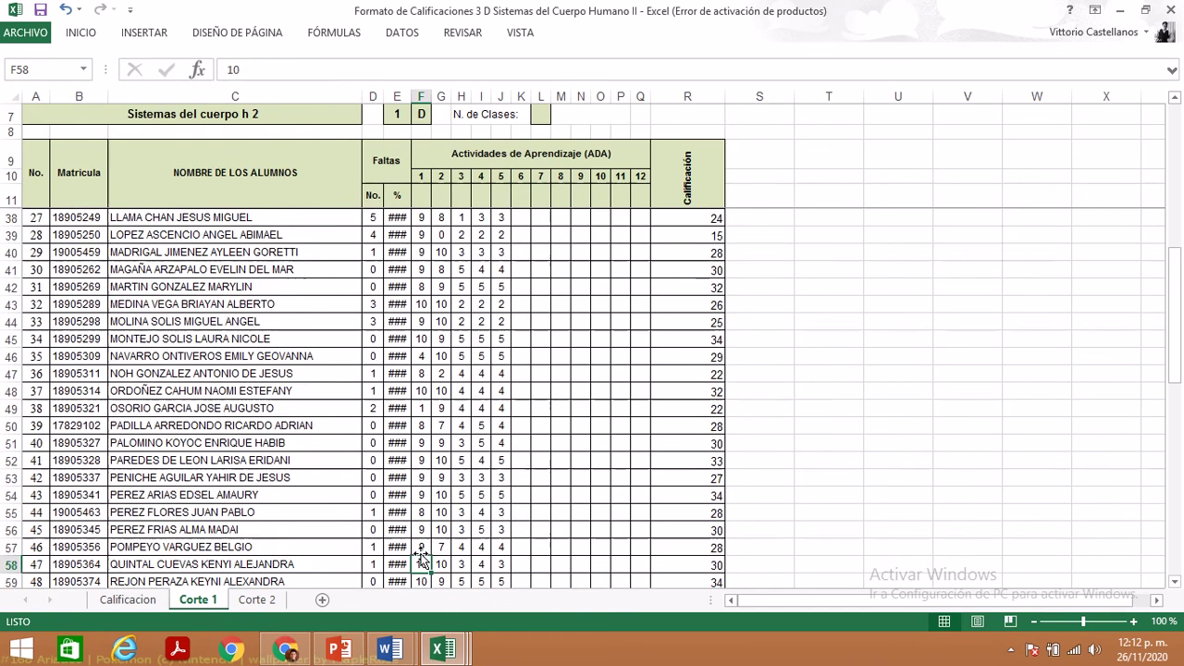
pyautogui.press('Down')
pyautogui.press('Down')
pyautogui.press('Down')
pyautogui.press('Down')
pyautogui.press('Down')
pyautogui.press('Down')
pyautogui.press('Down')
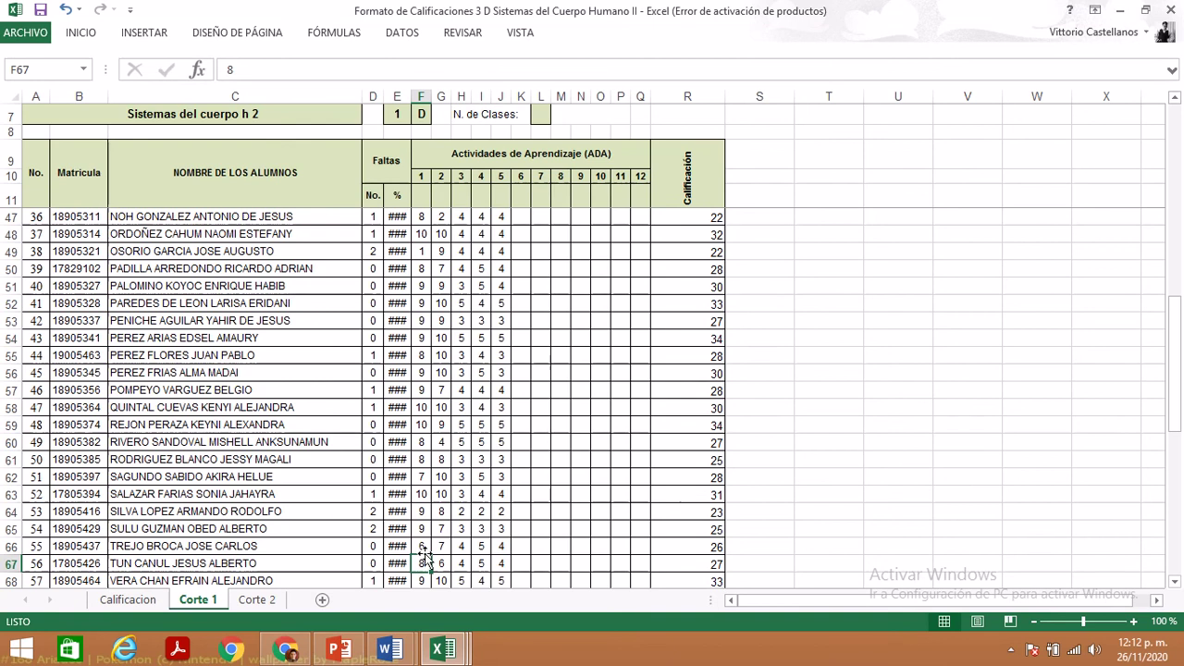
# - Go back to the Corte 2 sheet, look up student No. 56's test score in sist. del cuerpo humano 2, row 51, and return to the gradebook
pyautogui.click(258, 599)
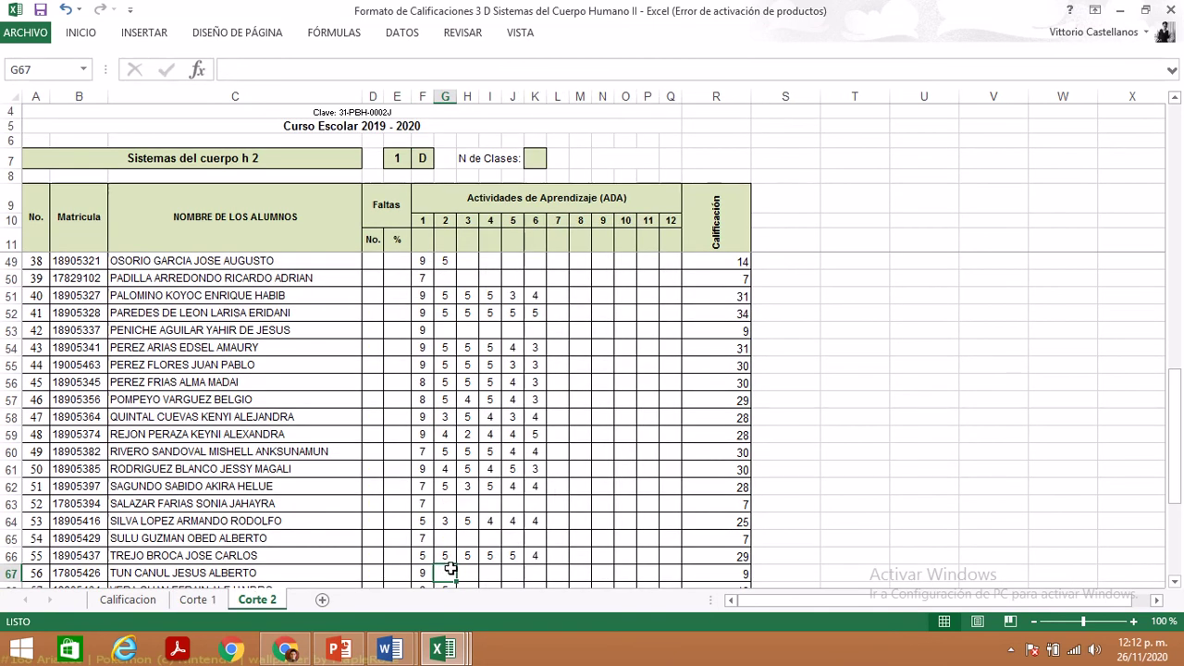
pyautogui.moveTo(443, 649)
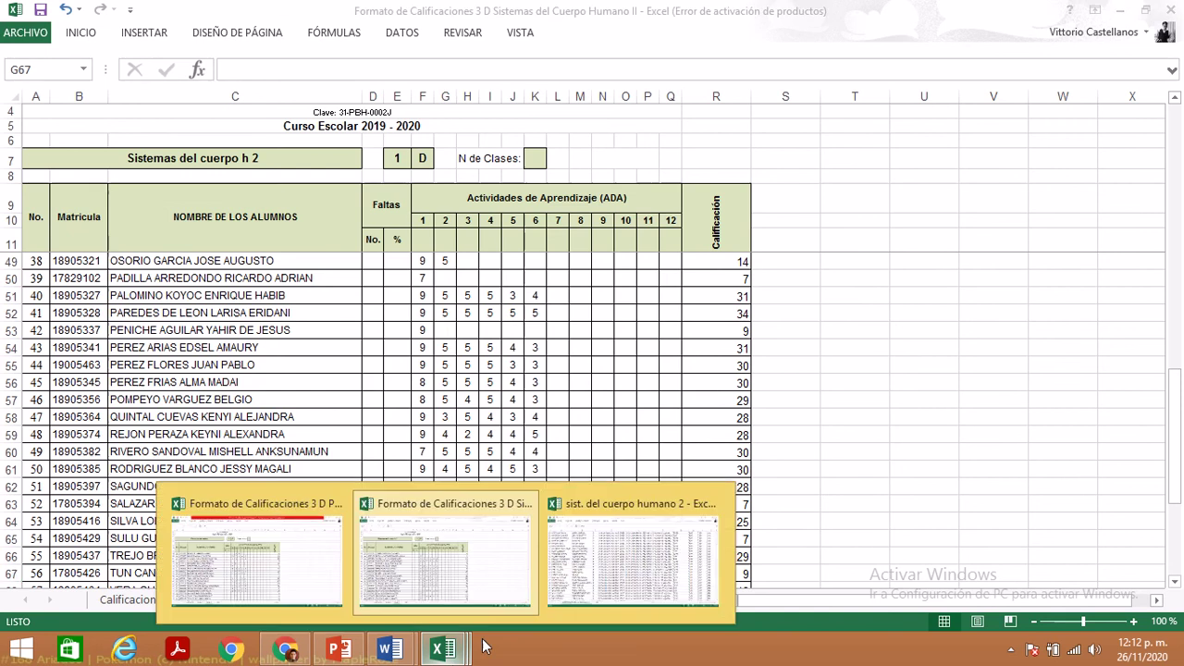
pyautogui.click(698, 548)
pyautogui.press('Down')
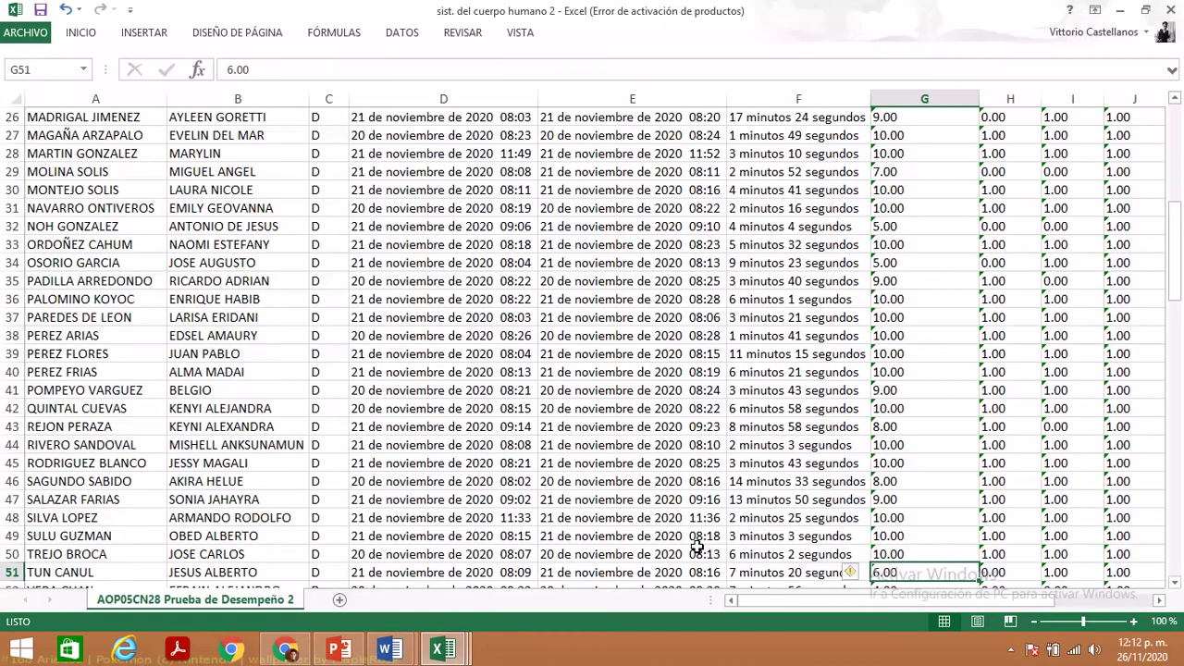
pyautogui.moveTo(462, 645)
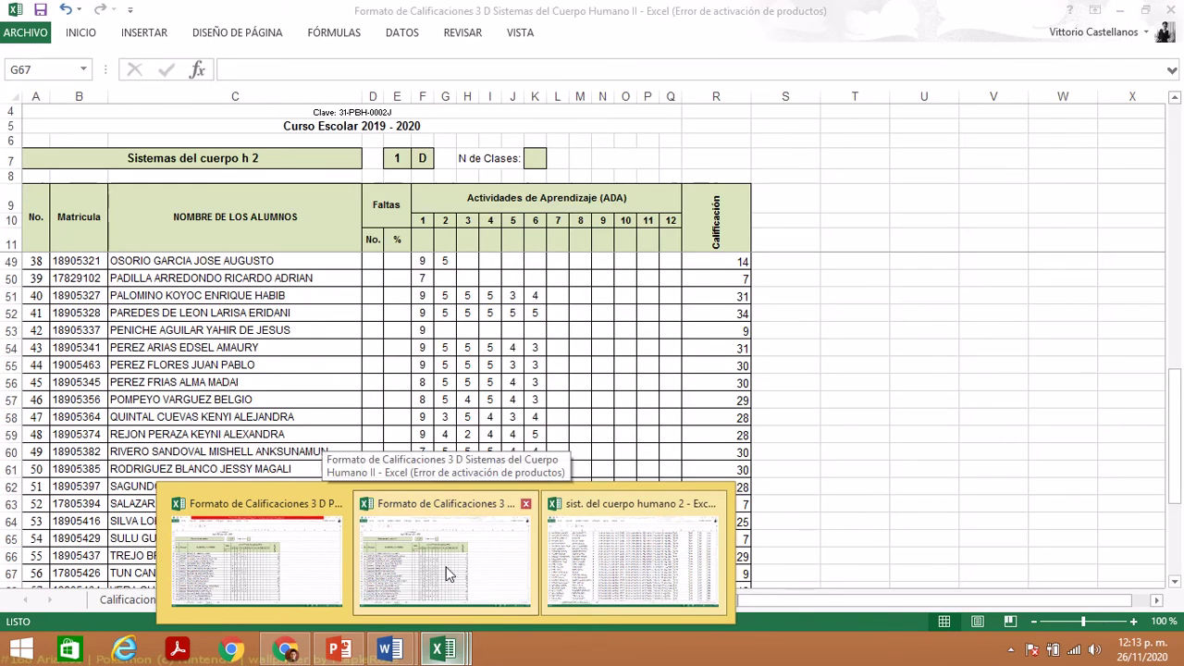
pyautogui.click(446, 574)
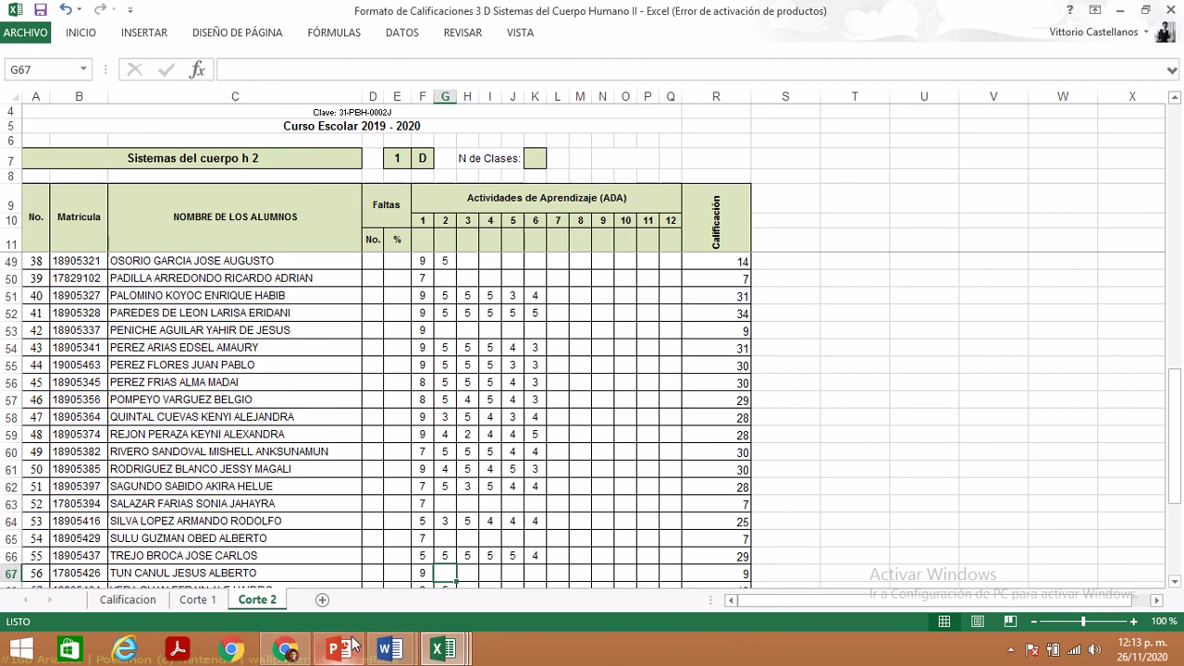
# - Switch to Google Classroom in Chrome and open ada 5 glosario.docx, the late ADA 5 submission of student No. 56
pyautogui.click(287, 650)
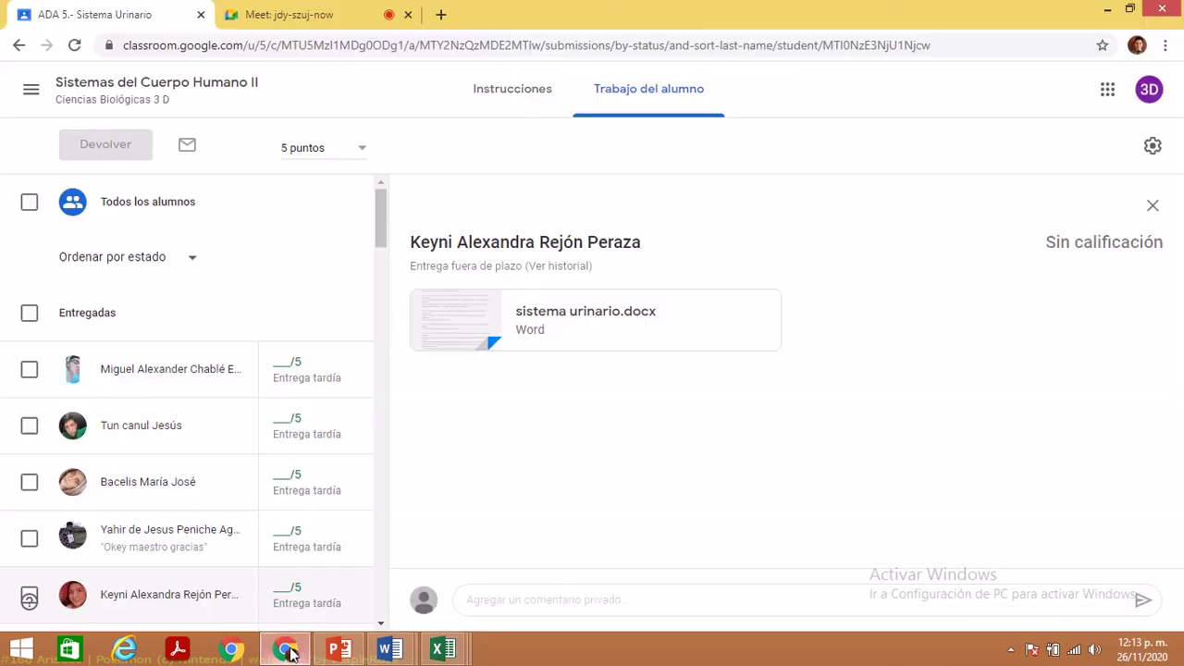
pyautogui.click(162, 430)
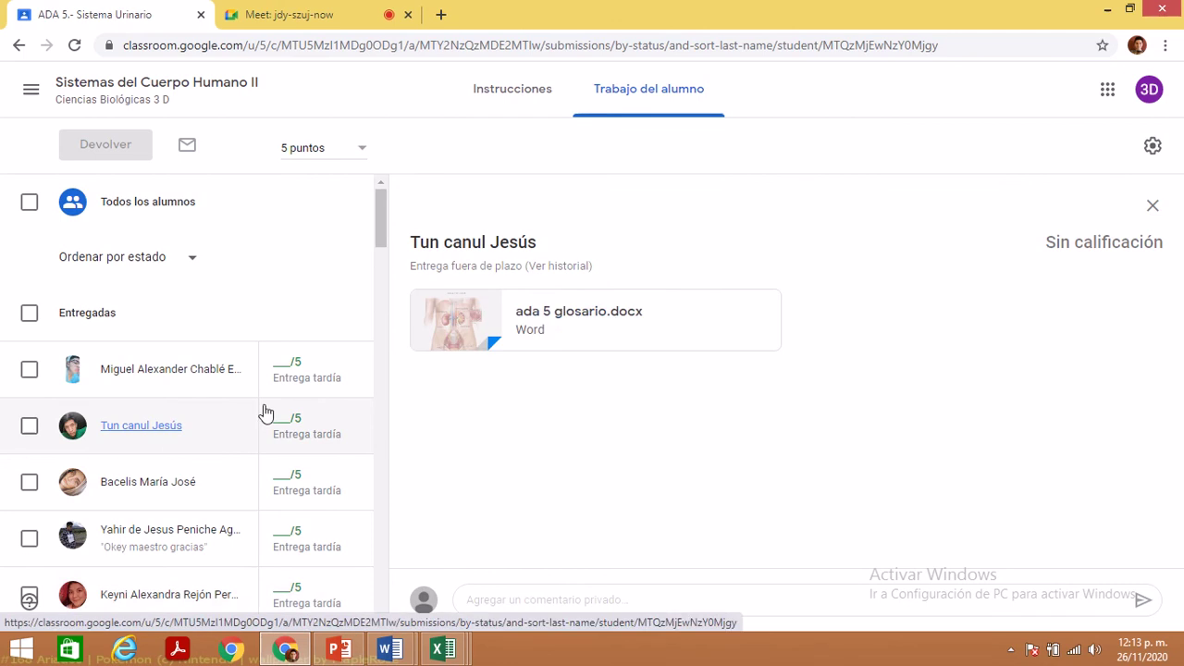
pyautogui.click(475, 347)
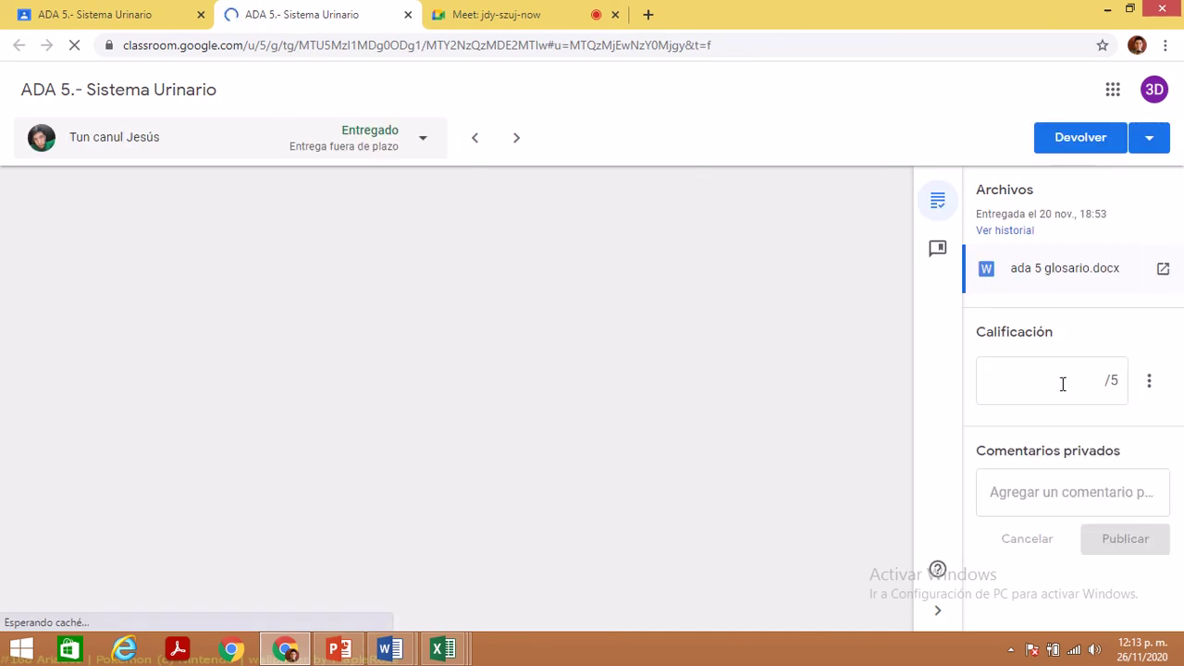
# - Grade the ADA 5 submission 4 out of 5, return it to the student and close the submission page
pyautogui.click(1063, 384)
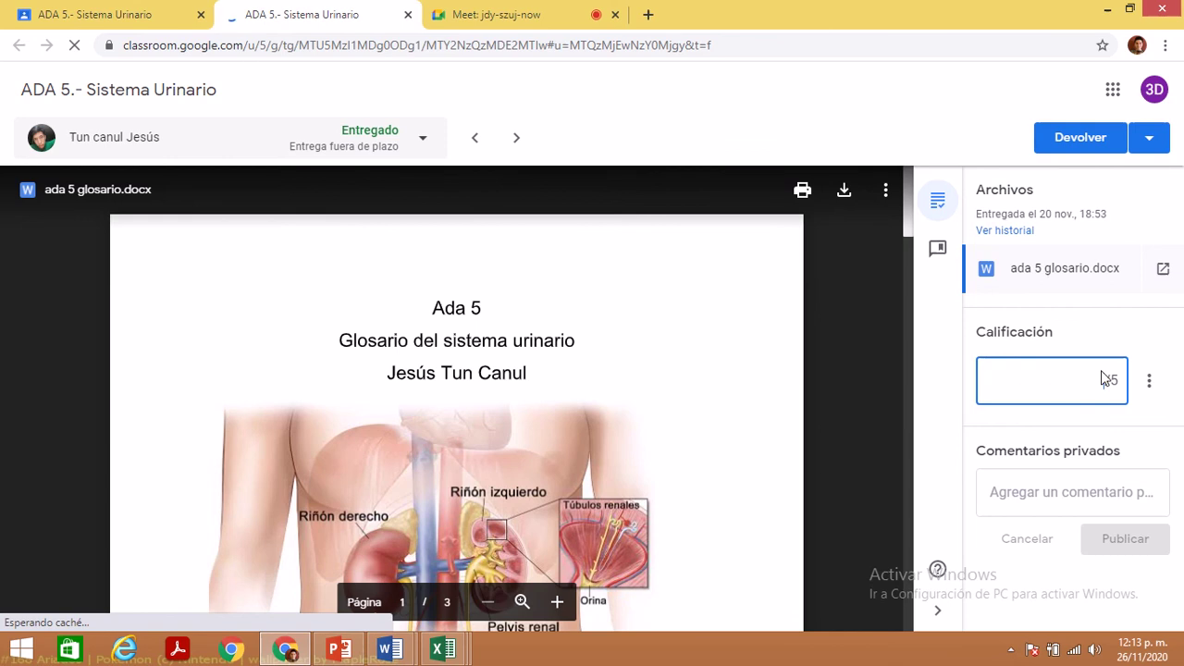
pyautogui.write('4')
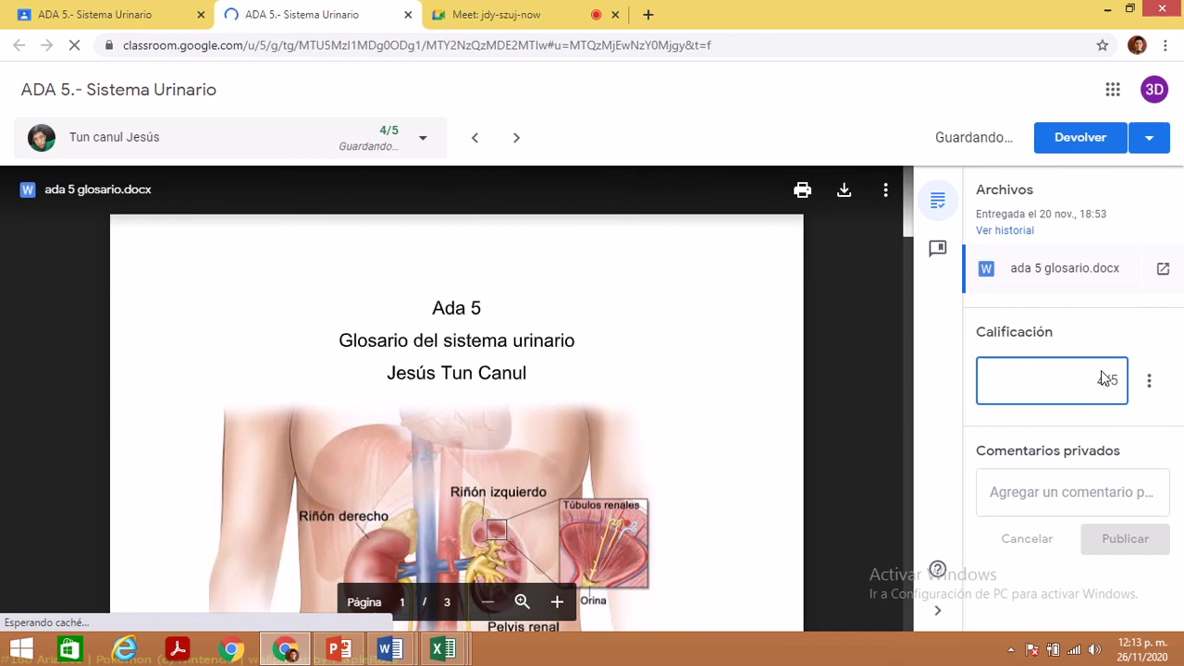
pyautogui.click(1082, 139)
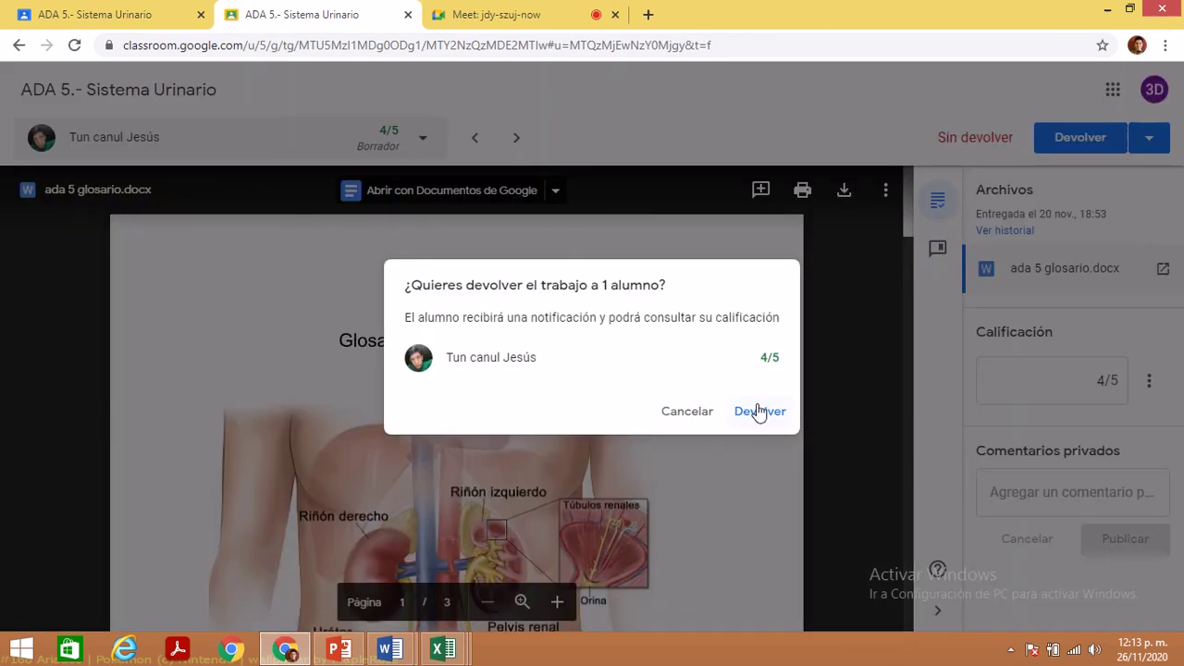
pyautogui.click(758, 410)
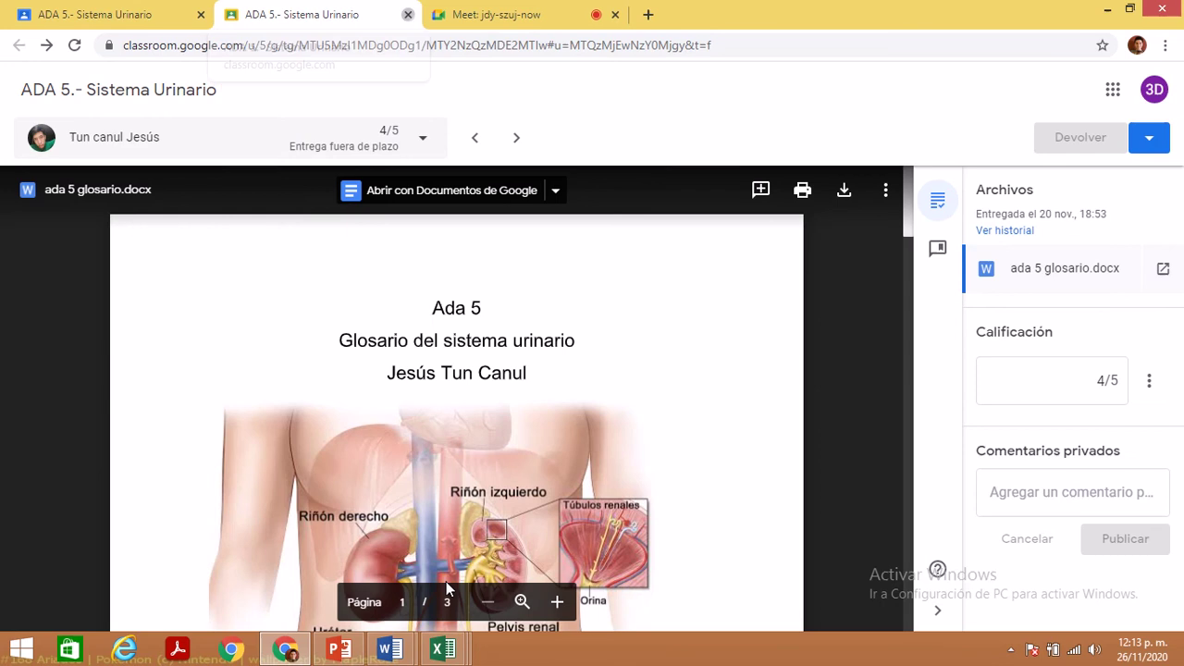
pyautogui.hotkey('ctrl', 'w')
# - Switch to the Sistemas del Cuerpo Humano II gradebook in Excel and enter 4 for activity 2 of student No. 56 in row 67
pyautogui.moveTo(443, 650)
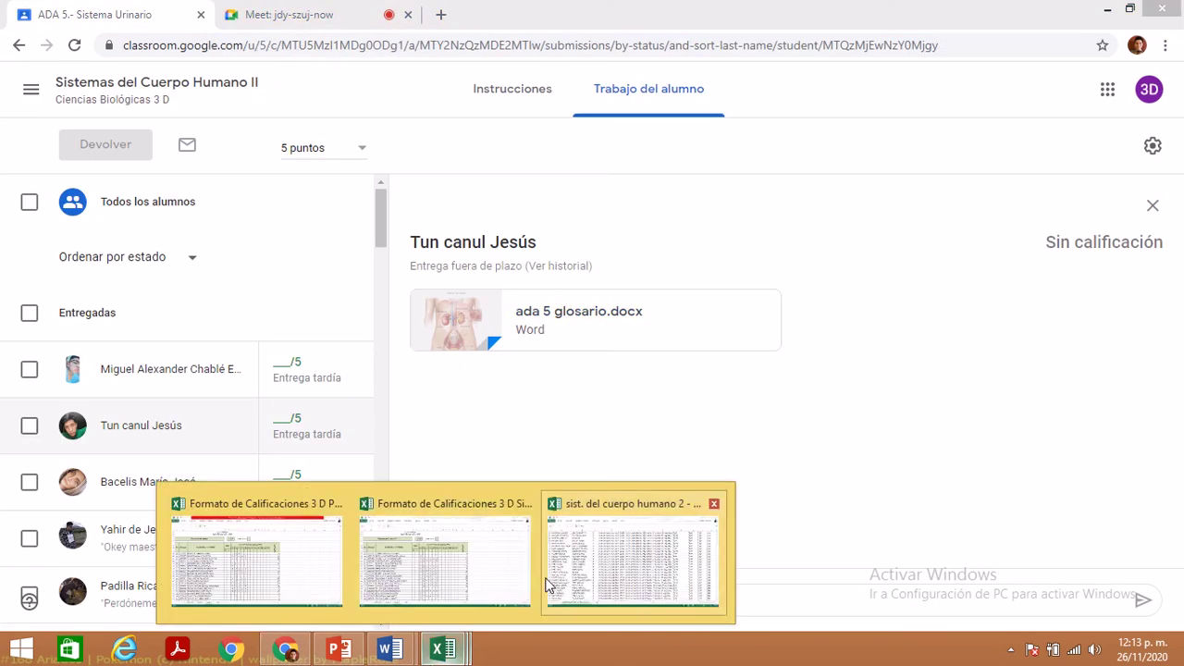
pyautogui.click(506, 552)
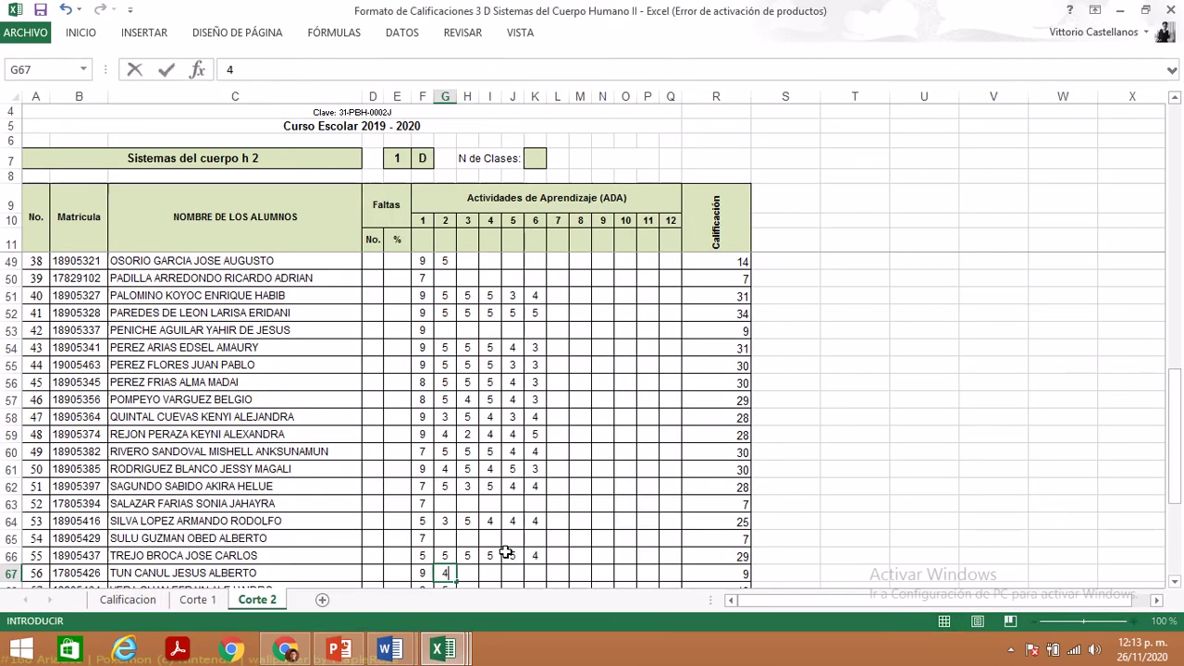
pyautogui.press('Tab')
# - Recheck student No. 56's test score in row 51 of sist. del cuerpo humano 2 and return to the gradebook
pyautogui.moveTo(441, 649)
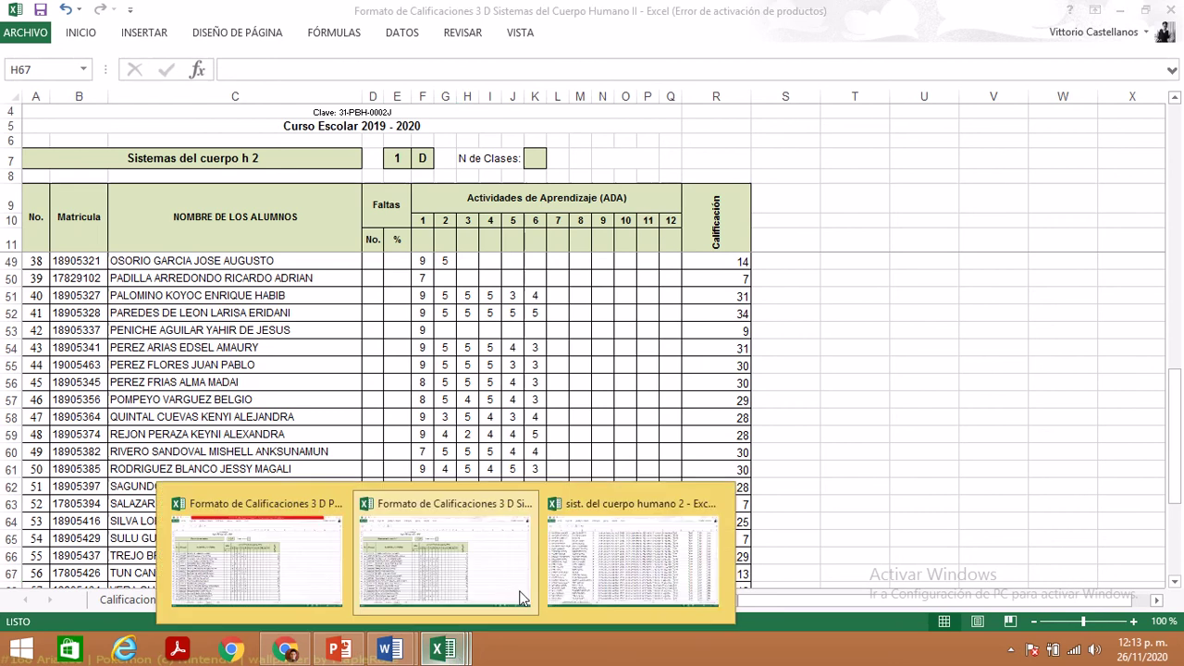
pyautogui.click(592, 555)
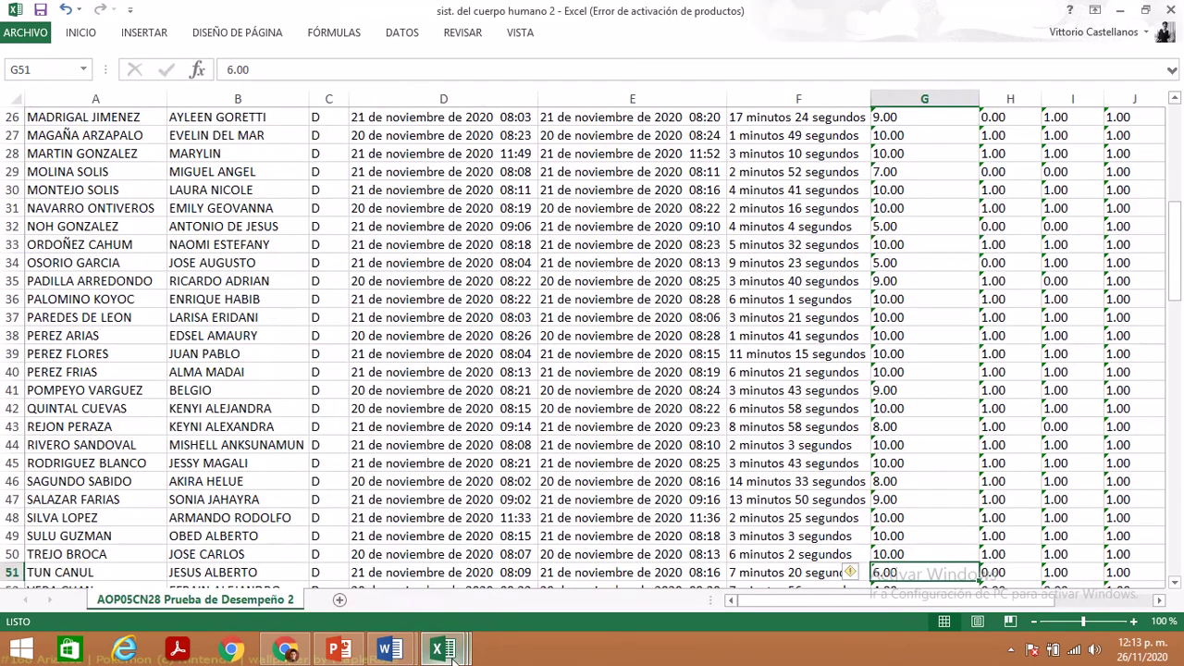
pyautogui.click(442, 564)
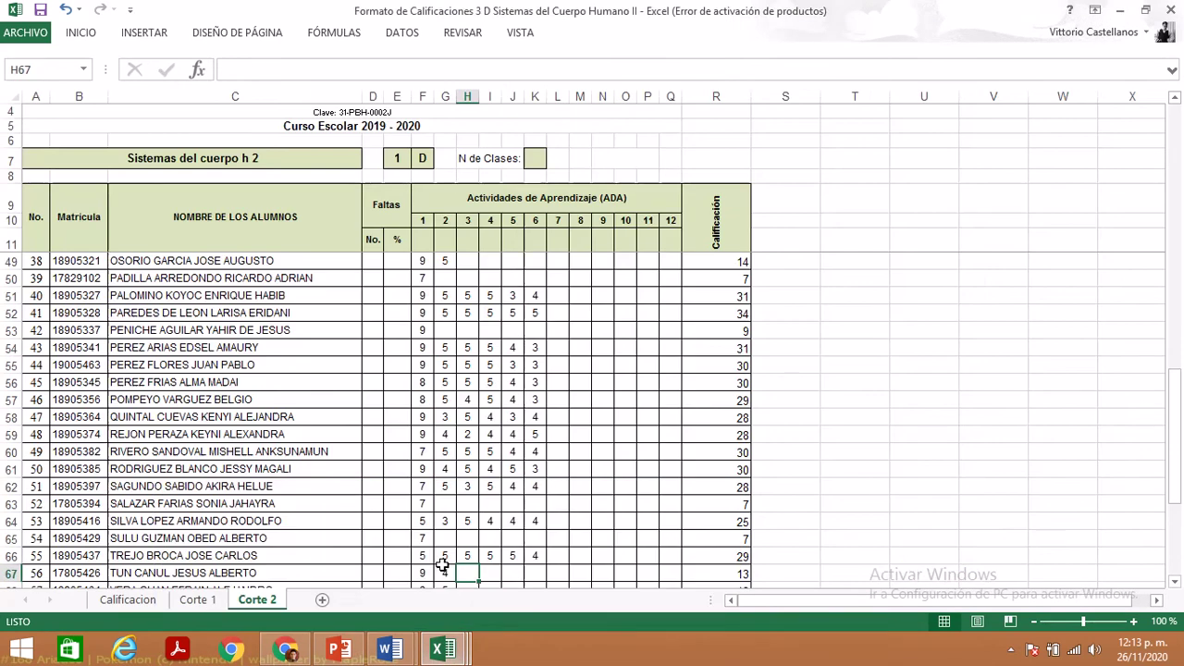
# - Enter 2, 5, 4 and 3 for activities 3 to 6 of student No. 56 in row 67
pyautogui.write('2')
pyautogui.press('Tab')
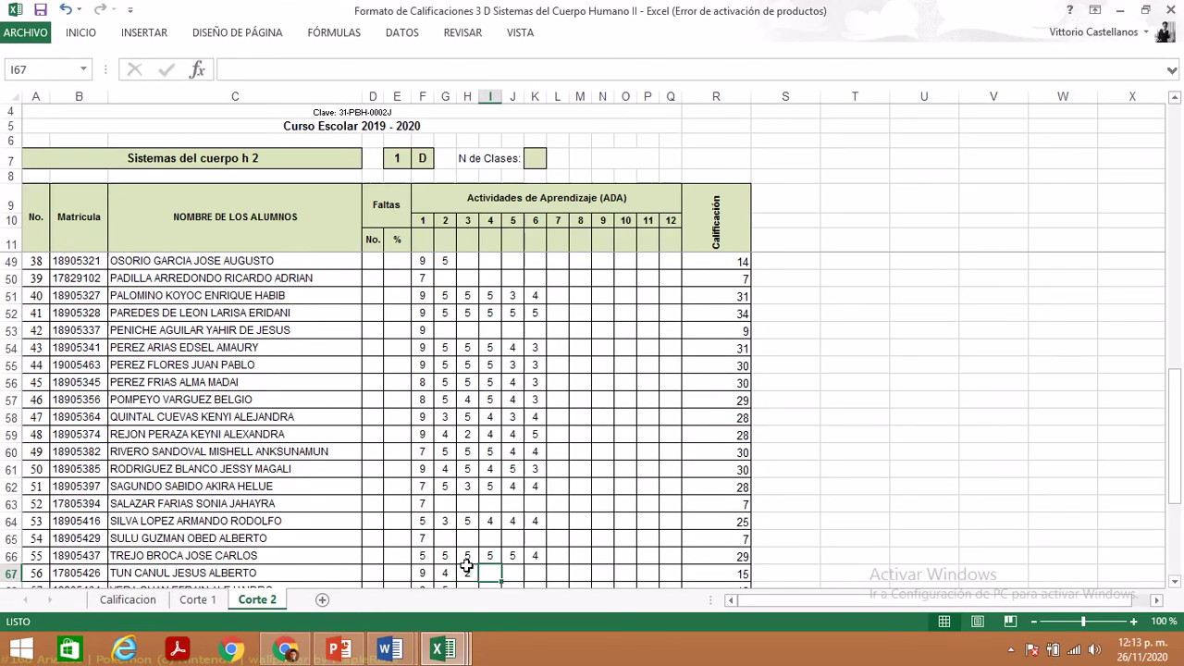
pyautogui.write('5')
pyautogui.press('Tab')
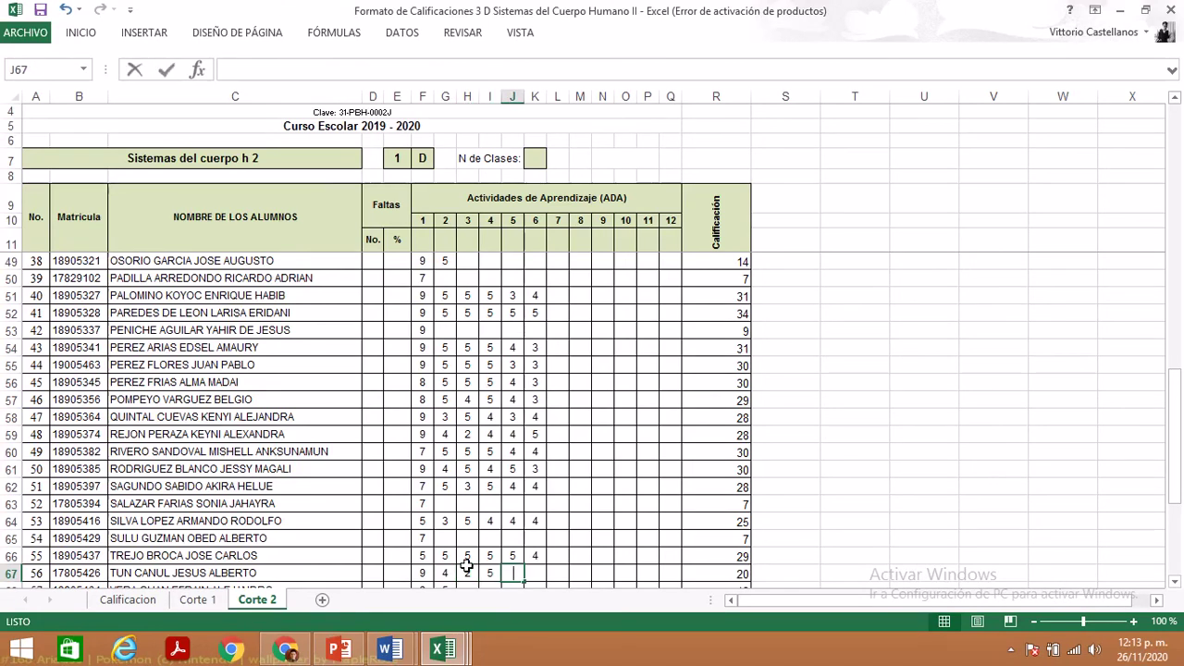
pyautogui.write('4')
pyautogui.press('Tab')
pyautogui.write('3')
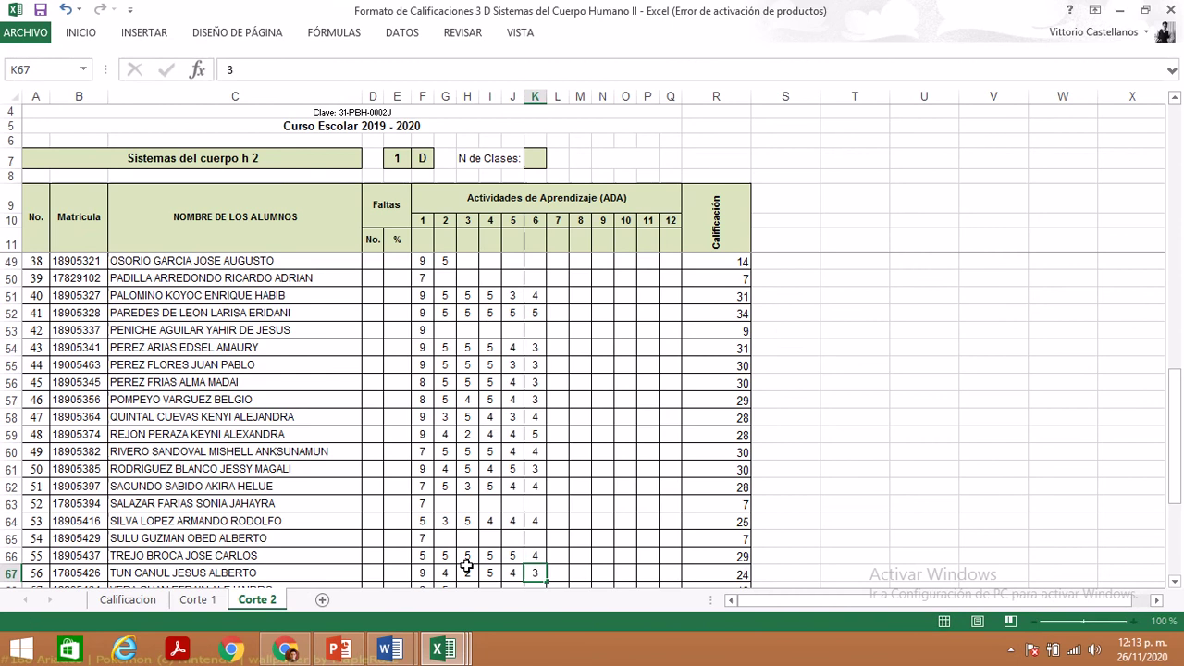
pyautogui.press('Return')
# - Select activity 3 of student No. 57 in row 68 and look up that student's test score in sist. del cuerpo humano 2, row 52
pyautogui.press('Left')
pyautogui.press('Left')
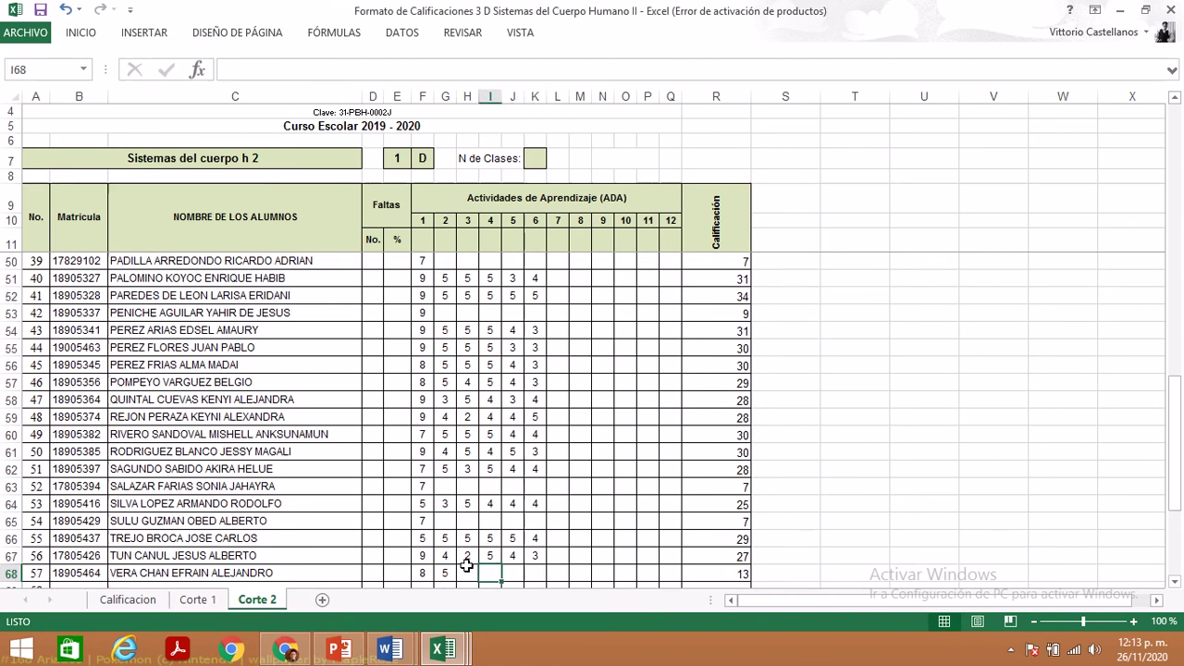
pyautogui.click(467, 569)
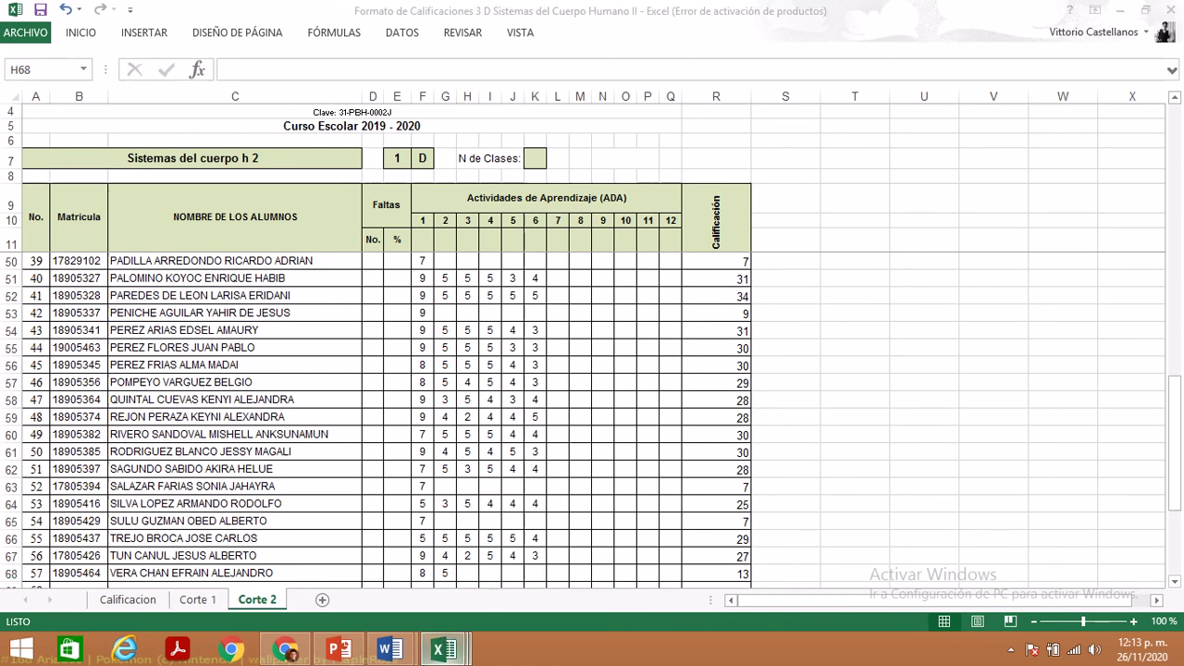
pyautogui.moveTo(444, 649)
pyautogui.click(578, 543)
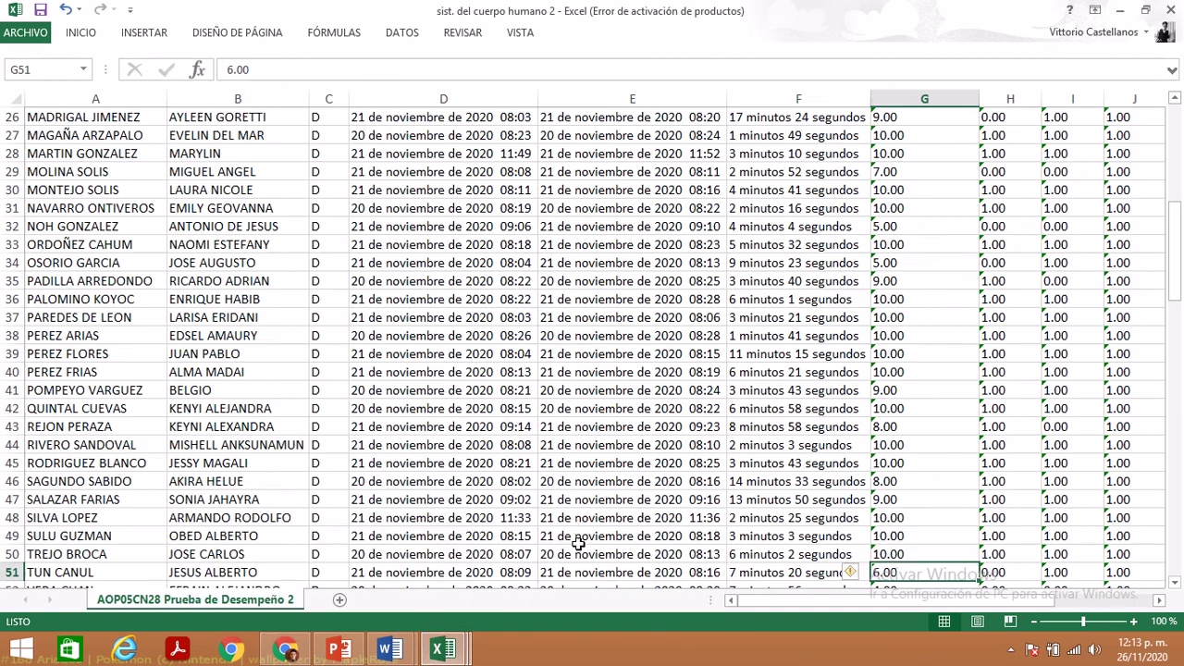
pyautogui.press('Down')
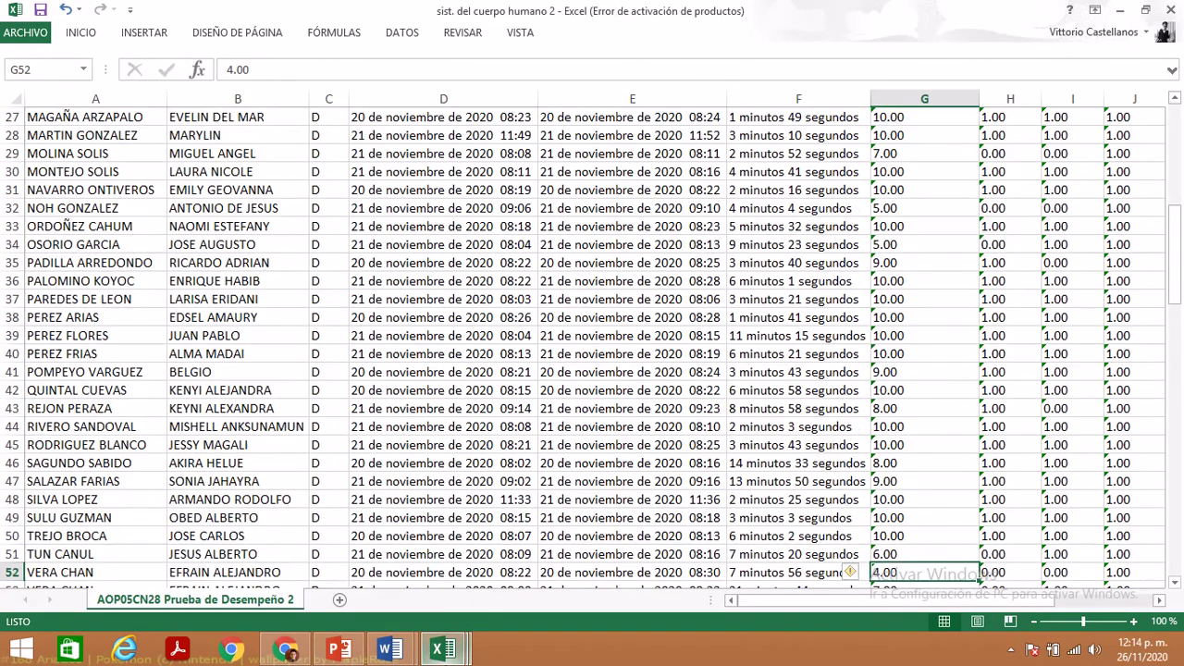
# - Open the Promoción gradebook and check the Calificación cell in row 60 among the last students on its Corte 2 sheet
pyautogui.moveTo(443, 649)
pyautogui.click(321, 570)
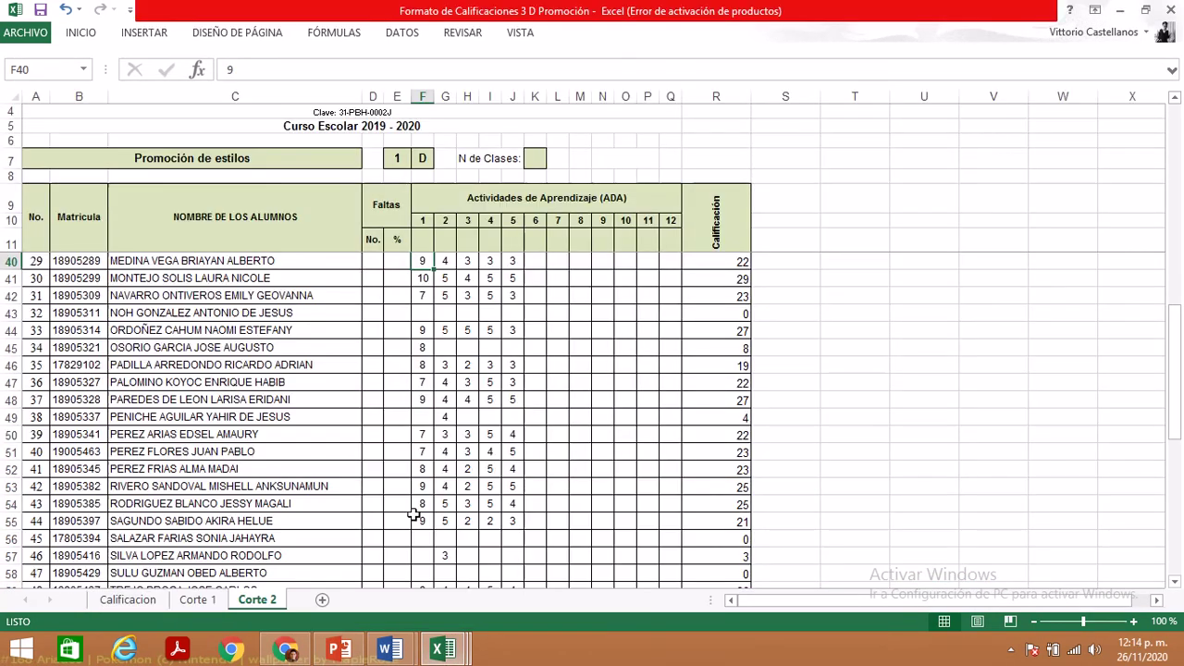
pyautogui.click(1178, 567)
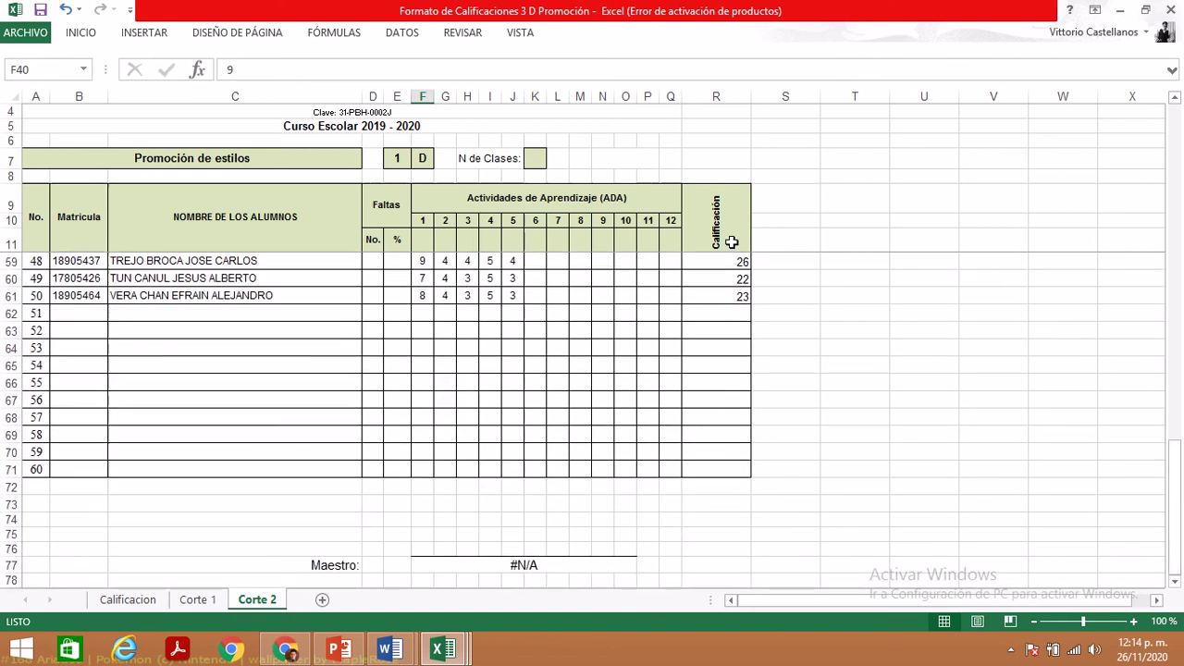
pyautogui.click(734, 277)
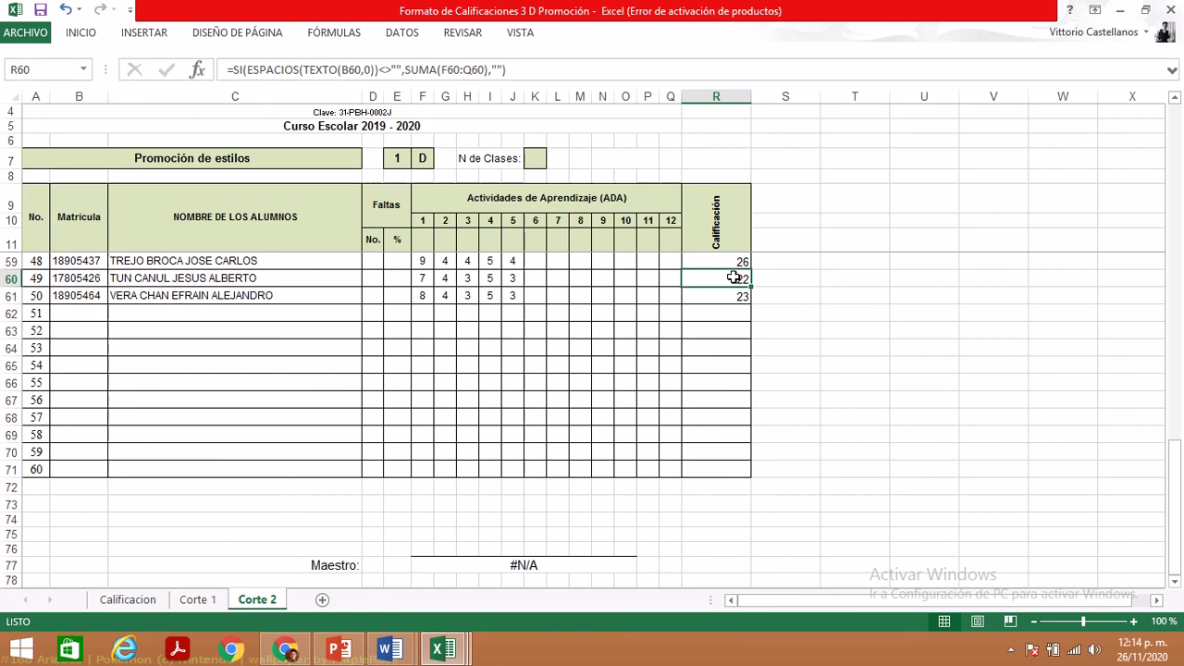
# - Check student No. 57's test scores in rows 52 and 53 of sist. del cuerpo humano 2 against row 68 of the Sistemas del Cuerpo Humano II gradebook
pyautogui.moveTo(454, 653)
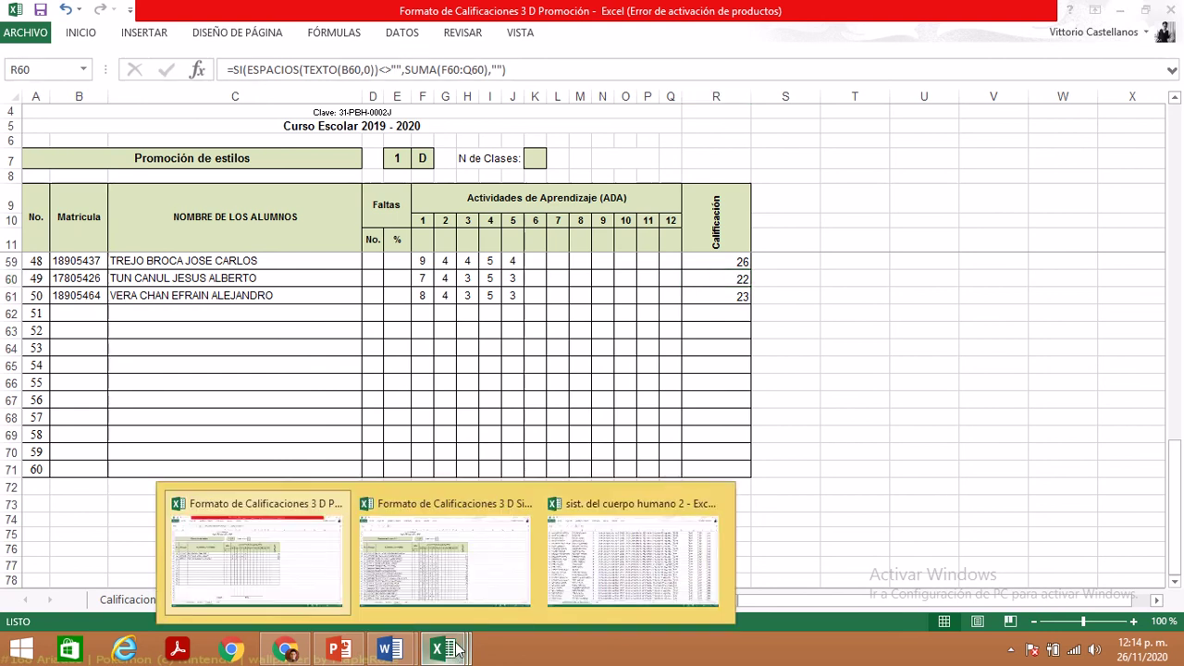
pyautogui.click(571, 542)
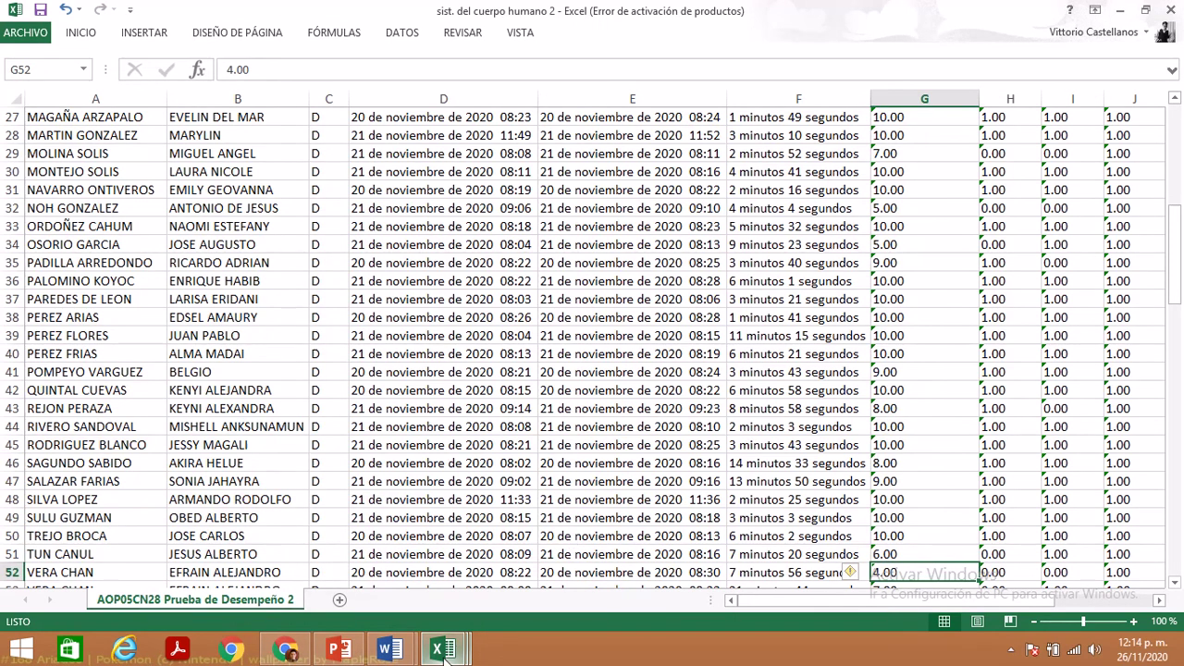
pyautogui.moveTo(443, 649)
pyautogui.click(411, 560)
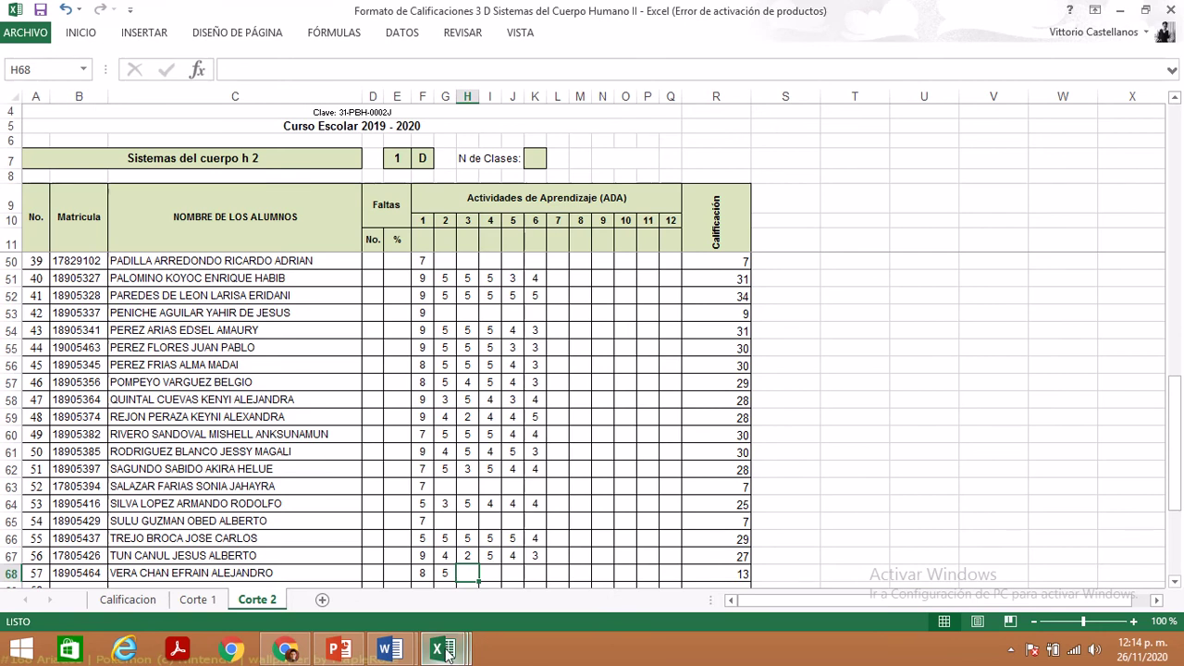
pyautogui.moveTo(444, 650)
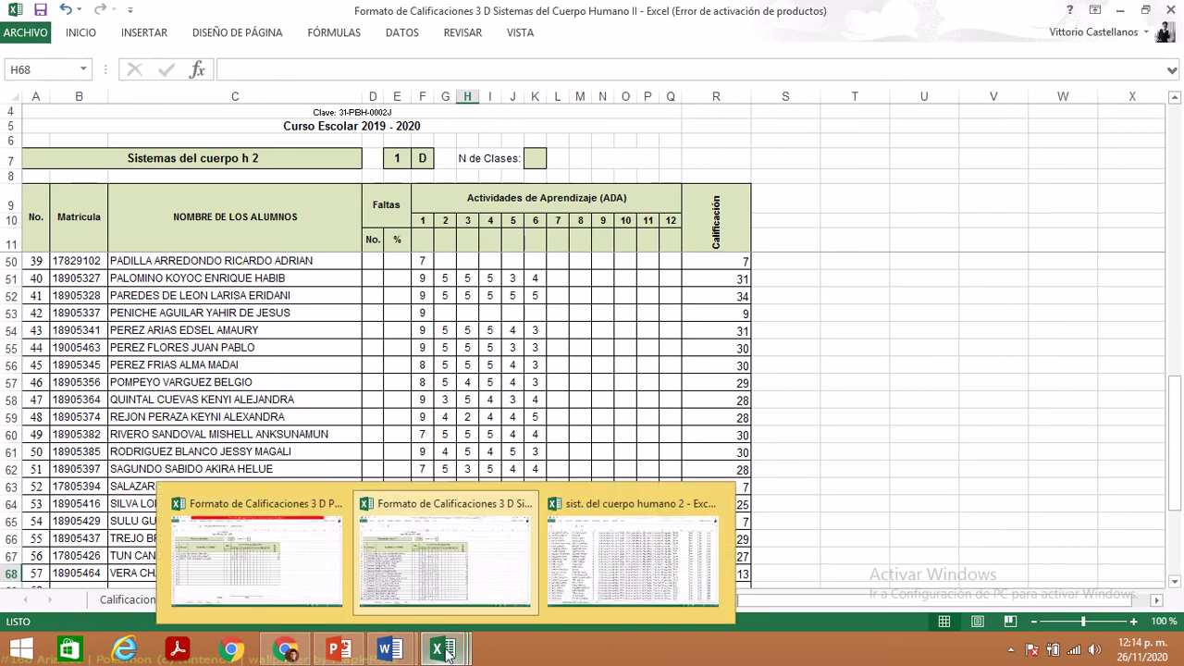
pyautogui.click(516, 559)
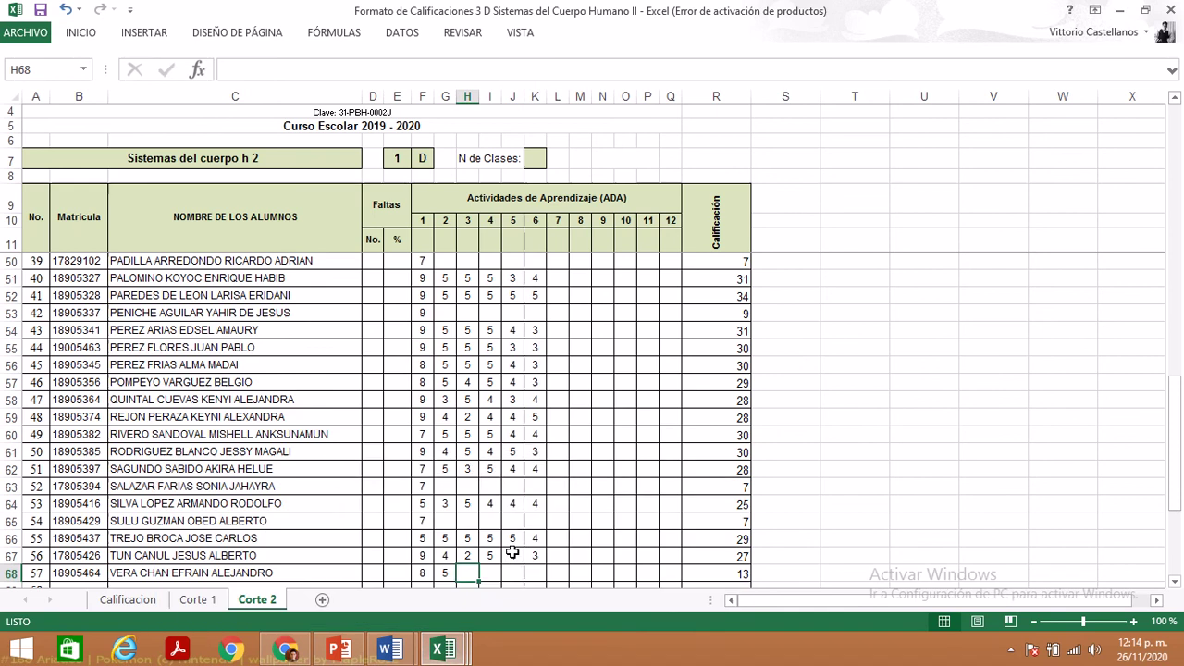
pyautogui.moveTo(444, 651)
pyautogui.click(607, 519)
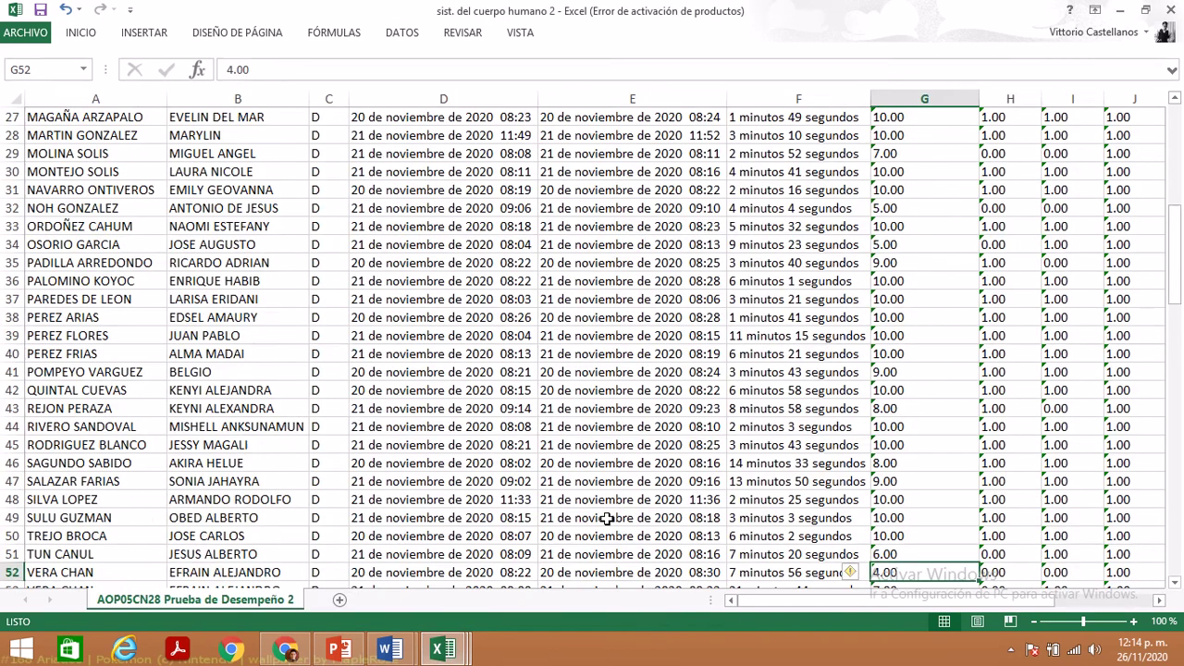
pyautogui.press('Down')
pyautogui.press('Up')
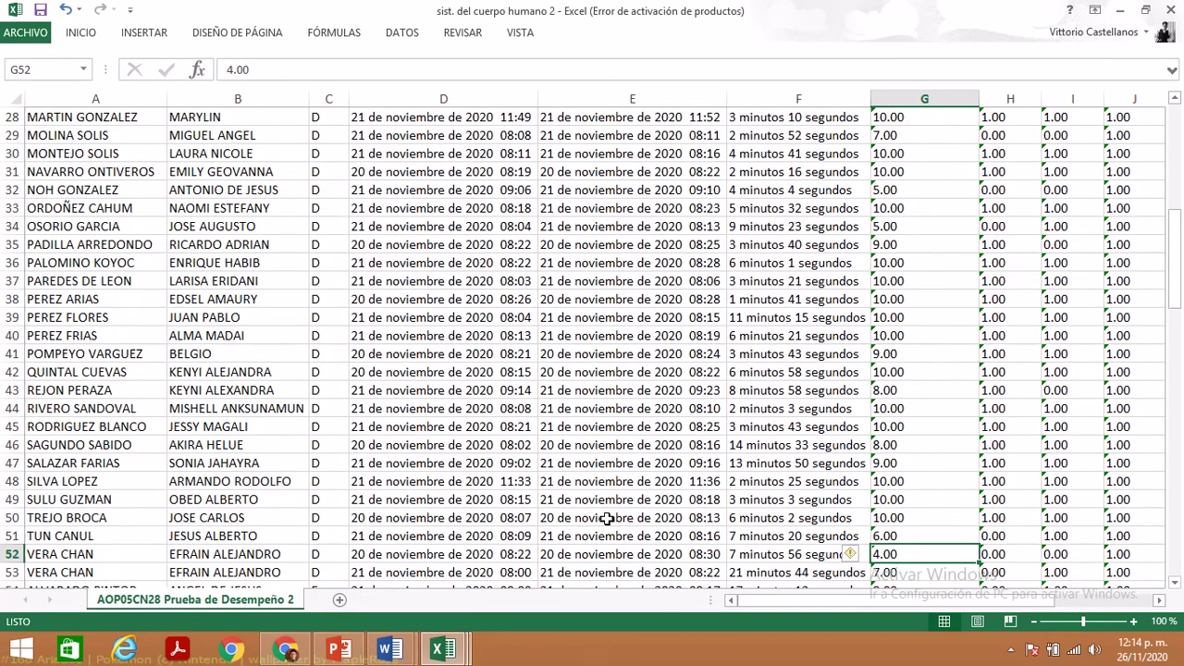
pyautogui.moveTo(461, 649)
pyautogui.click(441, 579)
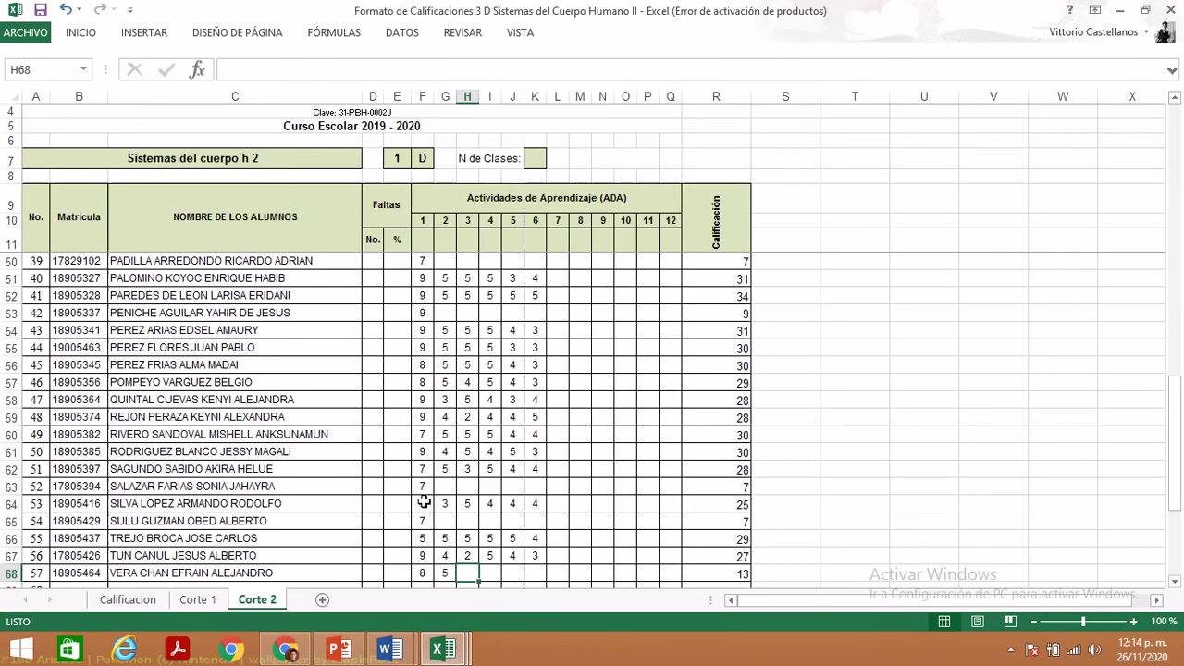
# - Enter 2, 5, 3 and 4 for activities 3 to 6 of student No. 57 in row 68
pyautogui.write('2')
pyautogui.press('Tab')
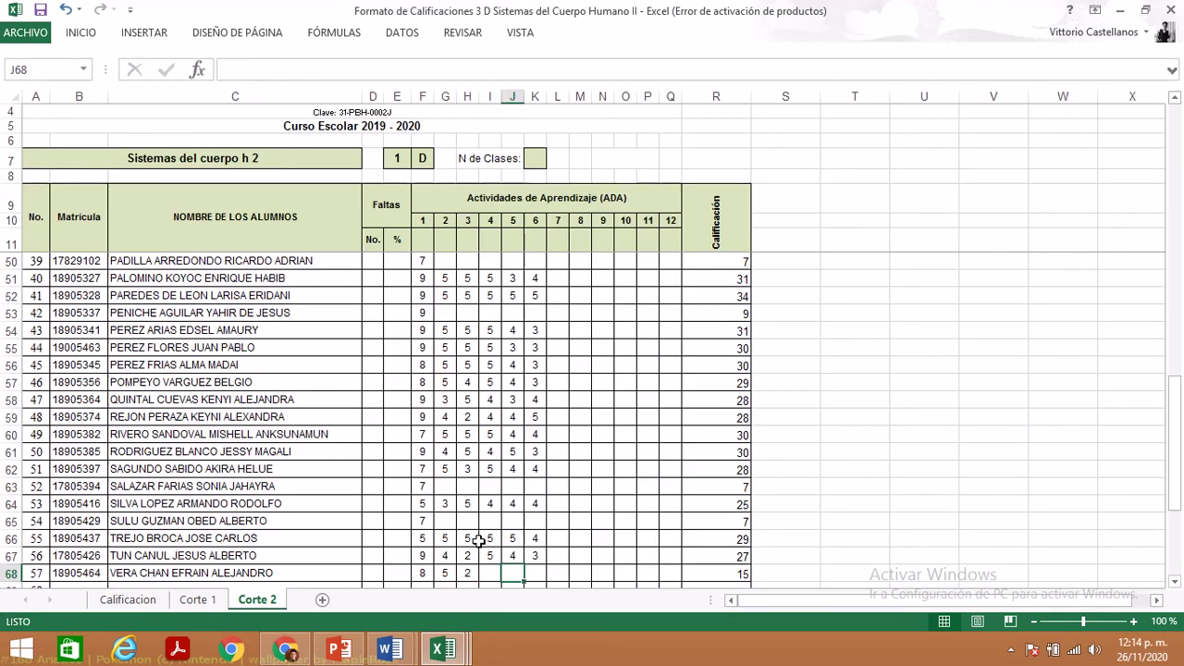
pyautogui.write('5')
pyautogui.press('Tab')
pyautogui.write('3')
pyautogui.press('Tab')
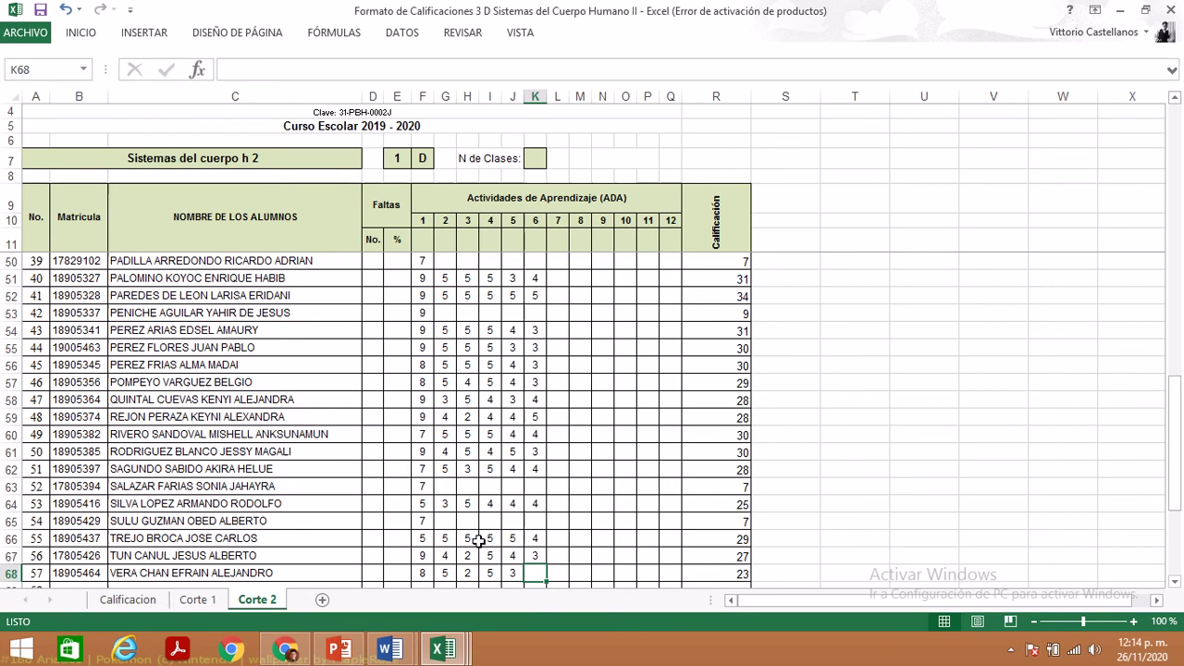
pyautogui.write('4')
pyautogui.press('Return')
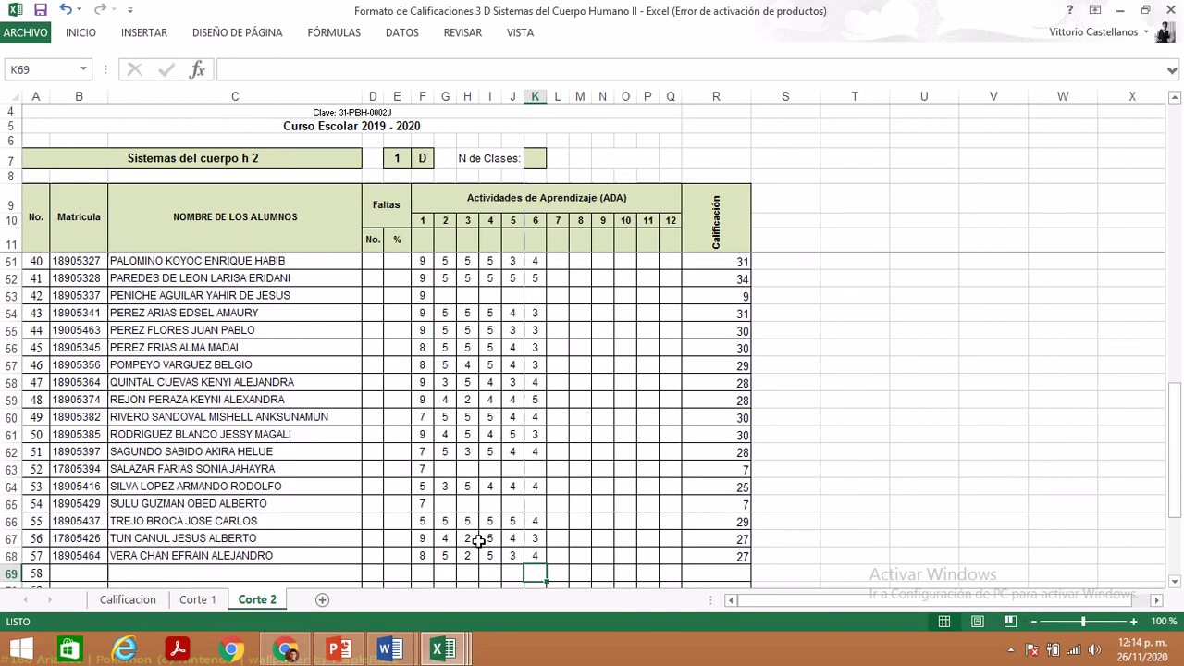
# - Look back up the Corte 2 student list from row 69 for rows with missing activity scores
pyautogui.press('Up')
pyautogui.press('Up')
pyautogui.press('Up')
pyautogui.press('Up')
pyautogui.press('Up')
pyautogui.press('Up')
pyautogui.press('Up')
pyautogui.press('Up')
pyautogui.press('Up')
pyautogui.press('Up')
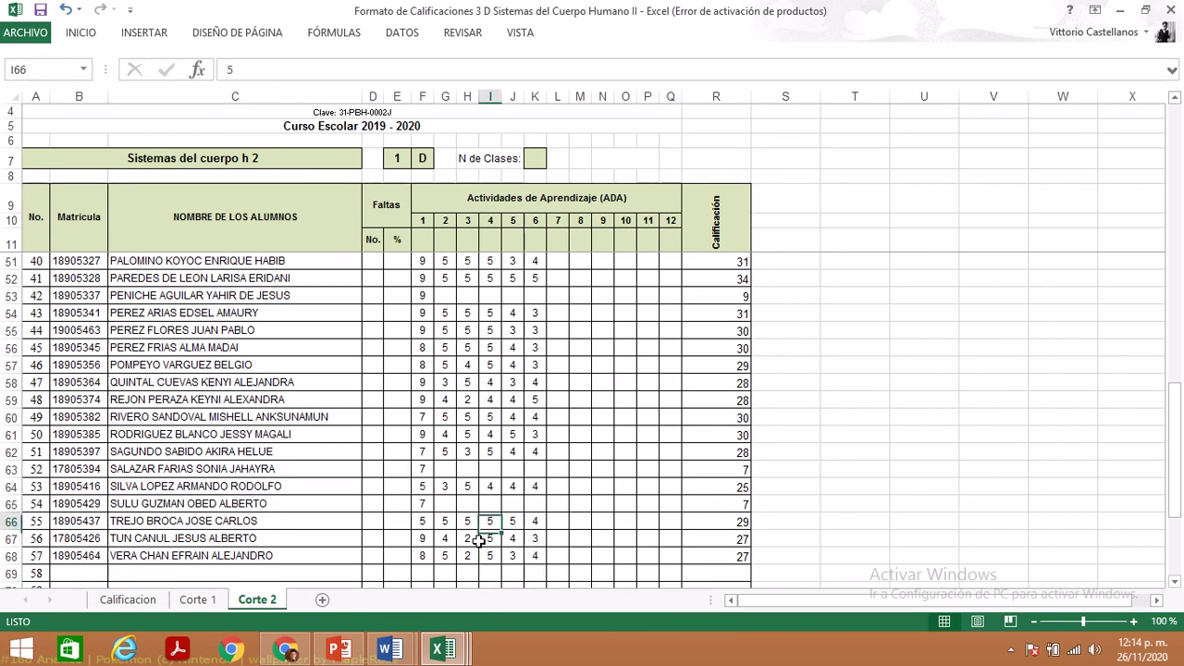
pyautogui.press('Up')
pyautogui.press('Up')
pyautogui.press('Up')
pyautogui.press('Up')
pyautogui.press('Up')
pyautogui.press('Up')
pyautogui.press('Up')
pyautogui.press('Up')
pyautogui.press('Up')
pyautogui.press('Up')
pyautogui.press('Up')
pyautogui.press('Up')
pyautogui.press('Up')
pyautogui.press('Up')
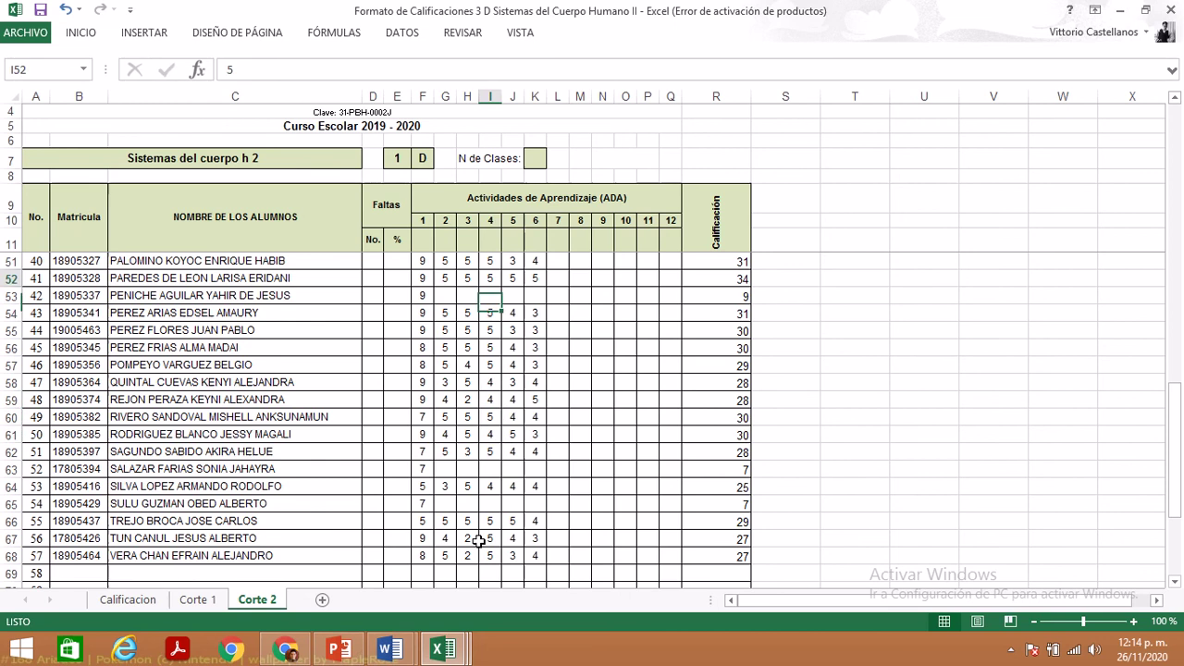
pyautogui.press('Up')
pyautogui.press('Up')
pyautogui.press('Up')
pyautogui.press('Up')
pyautogui.press('Up')
pyautogui.press('Up')
pyautogui.press('Up')
pyautogui.press('Up')
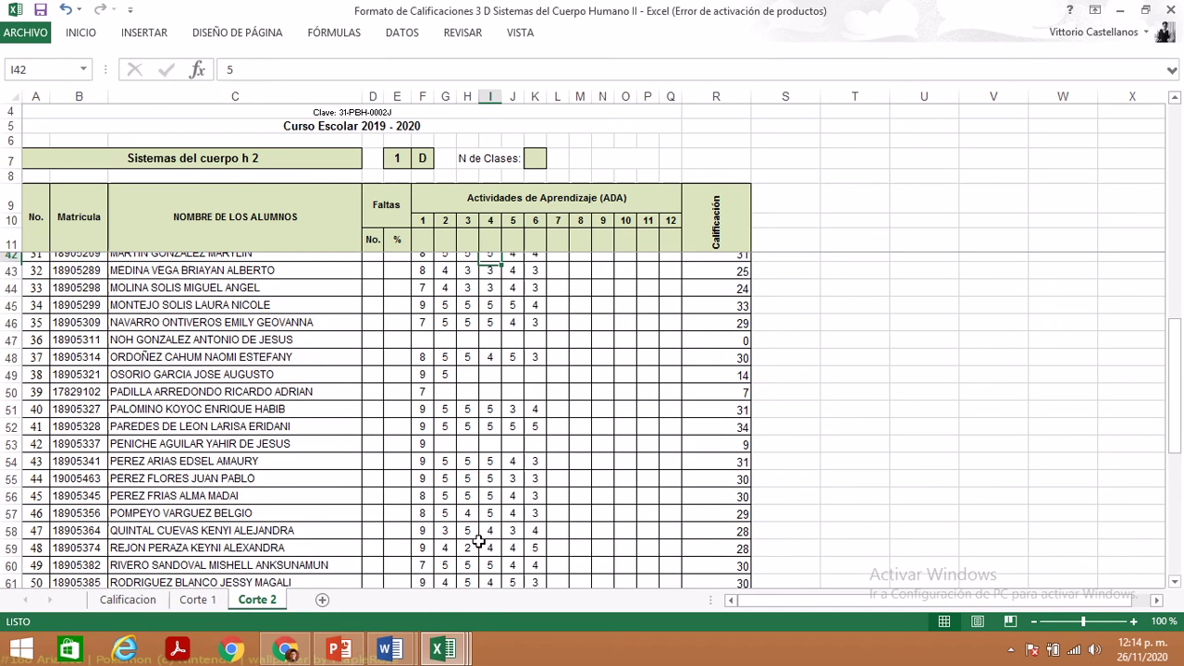
pyautogui.press('Up')
pyautogui.press('Up')
pyautogui.press('Up')
pyautogui.press('Up')
pyautogui.press('Up')
pyautogui.press('Up')
pyautogui.press('Up')
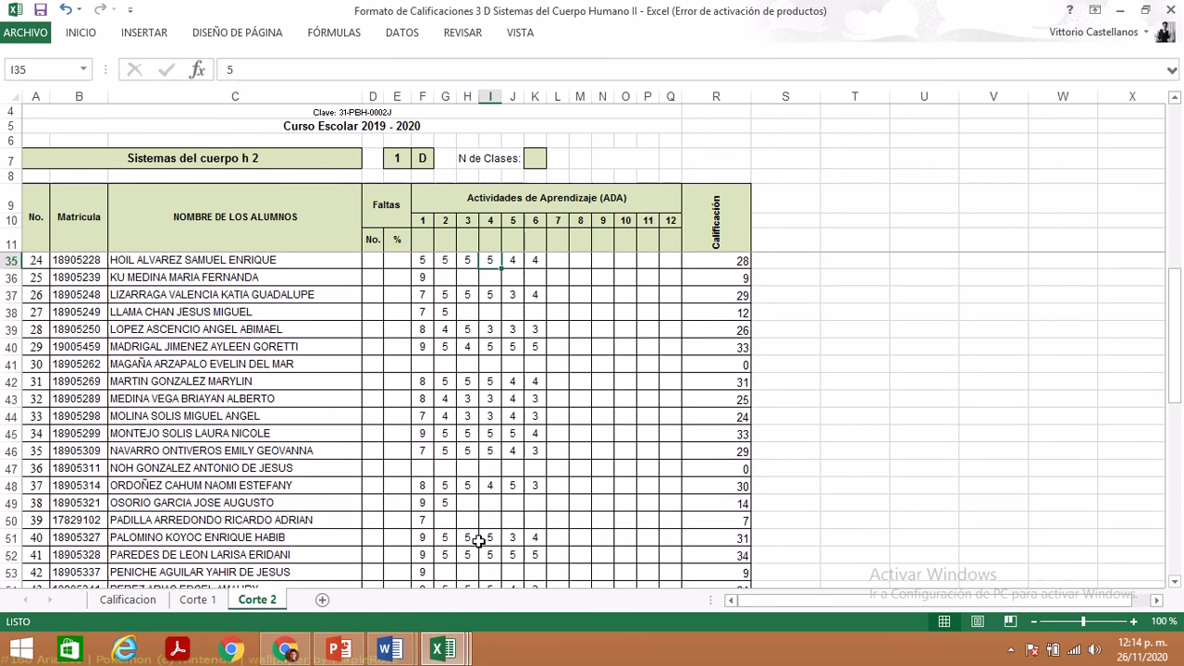
pyautogui.press('Up')
pyautogui.press('Up')
pyautogui.press('Up')
pyautogui.press('Up')
pyautogui.press('Up')
pyautogui.press('Up')
pyautogui.press('Up')
pyautogui.press('Up')
pyautogui.press('Up')
pyautogui.press('Up')
pyautogui.press('Up')
pyautogui.press('Up')
pyautogui.press('Up')
pyautogui.press('Up')
pyautogui.press('Up')
pyautogui.press('Up')
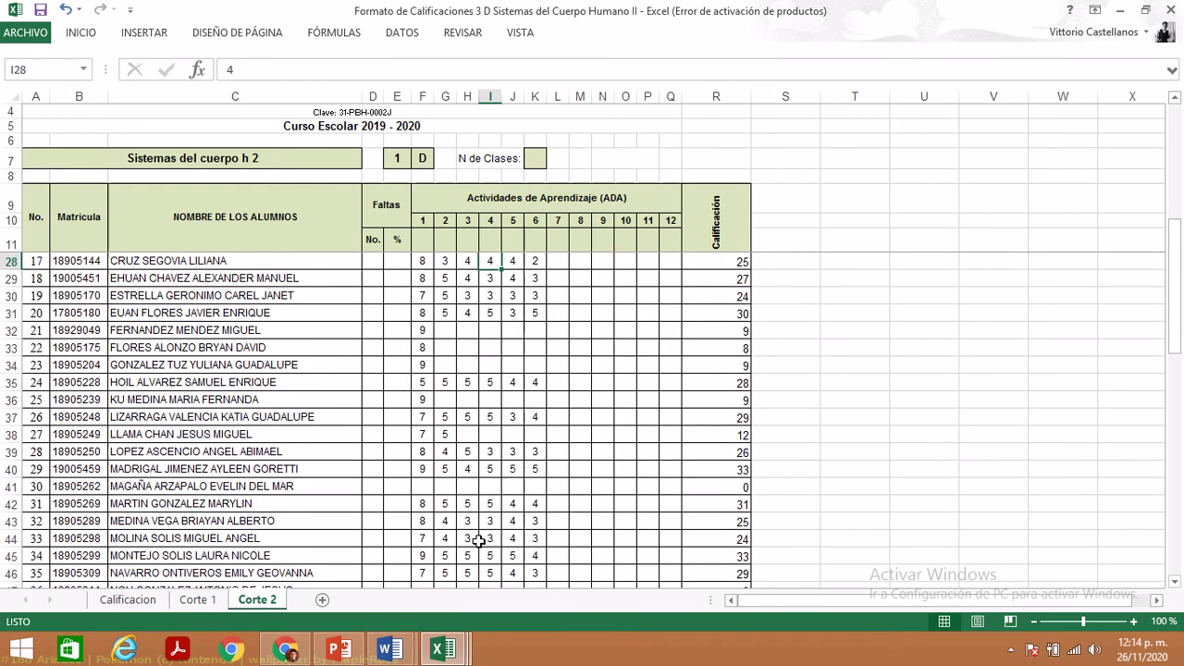
# - Return to the start of the Corte 2 sheet and select activity 2 of student No. 6 in row 17
pyautogui.hotkey('ctrl', 'Home')
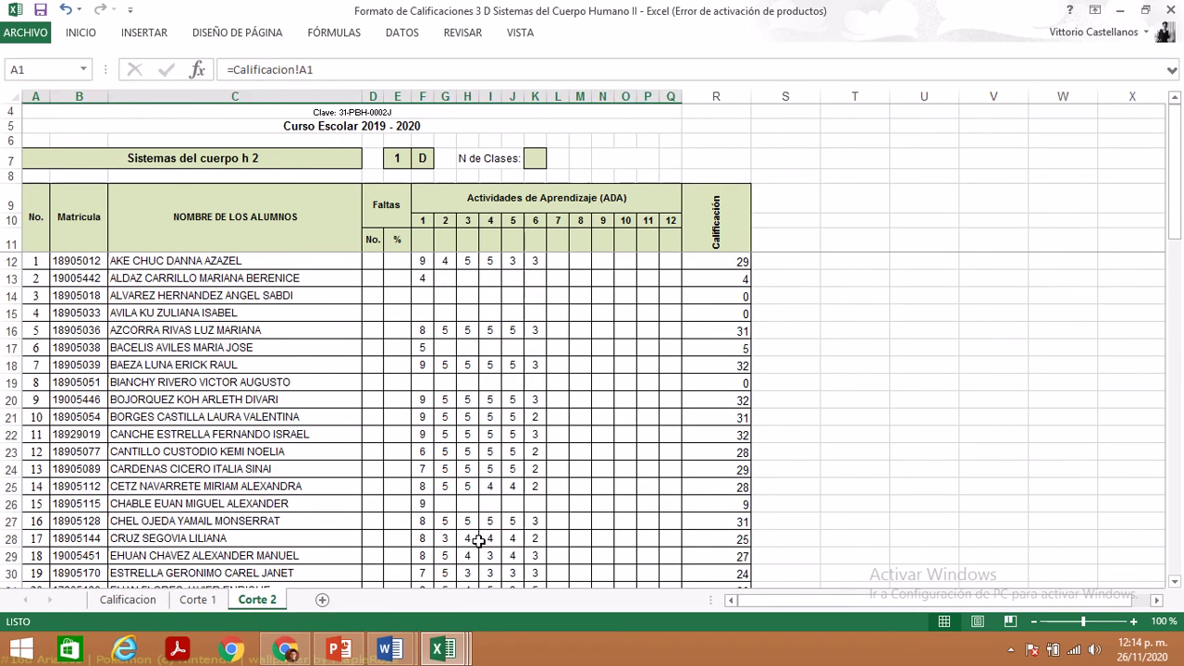
pyautogui.press('Down')
pyautogui.press('Down')
pyautogui.press('Down')
pyautogui.press('Down')
pyautogui.press('Down')
pyautogui.press('Down')
pyautogui.press('Down')
pyautogui.press('Down')
pyautogui.press('Down')
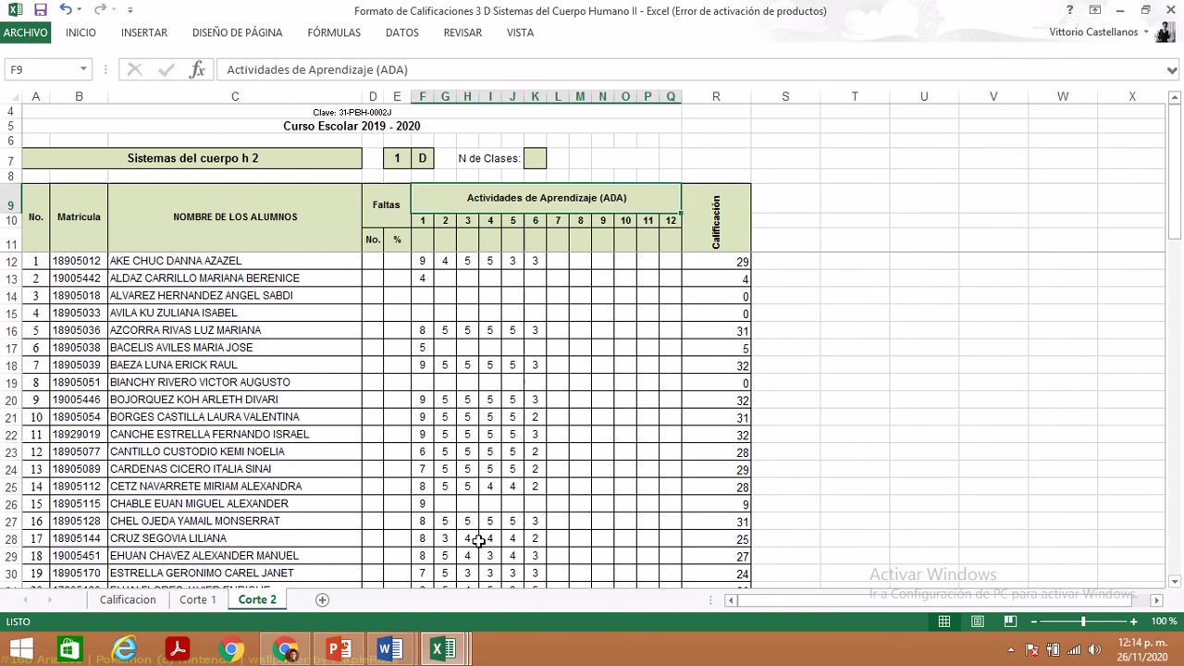
pyautogui.press('Down')
pyautogui.press('Down')
pyautogui.press('Down')
pyautogui.press('Down')
pyautogui.press('Down')
pyautogui.press('Down')
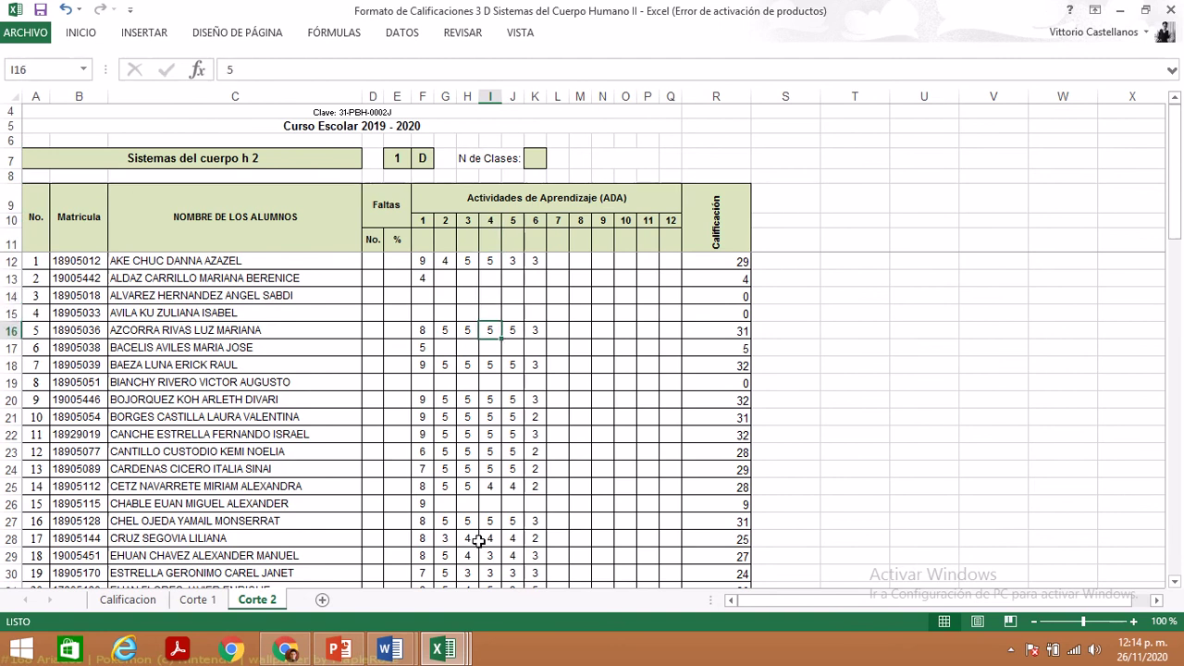
pyautogui.press('Left')
pyautogui.press('Left')
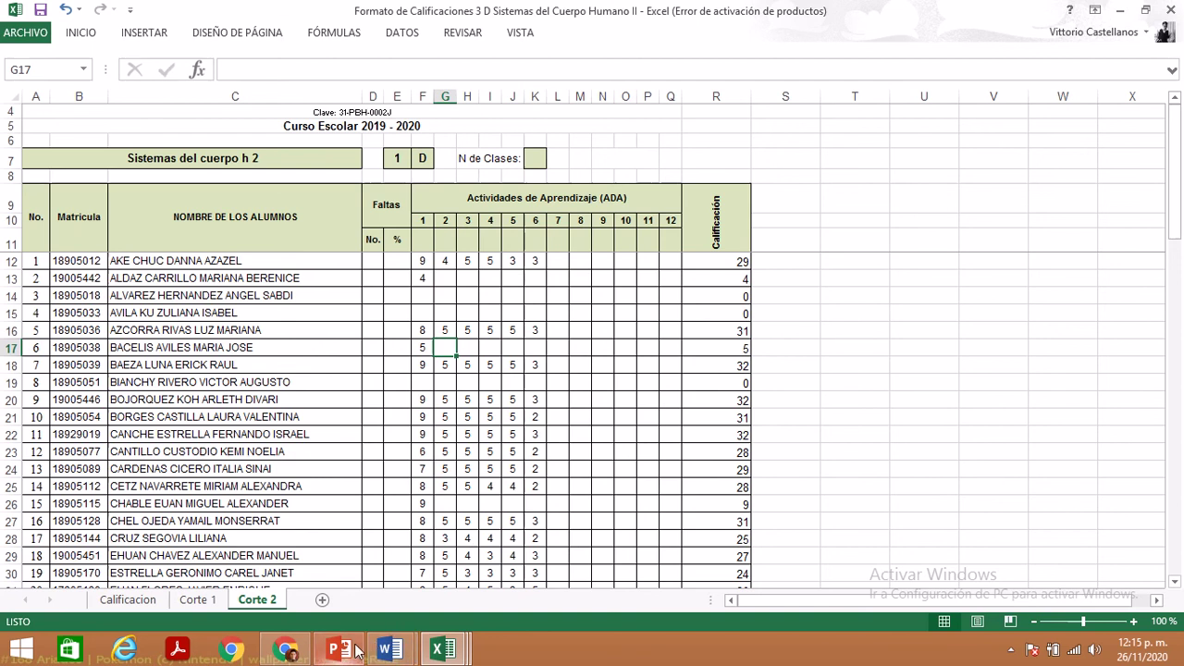
# - Switch to Google Classroom and open student No. 6's late sistema urinario.docx submission for ADA 5.- Sistema Urinario
pyautogui.moveTo(358, 651)
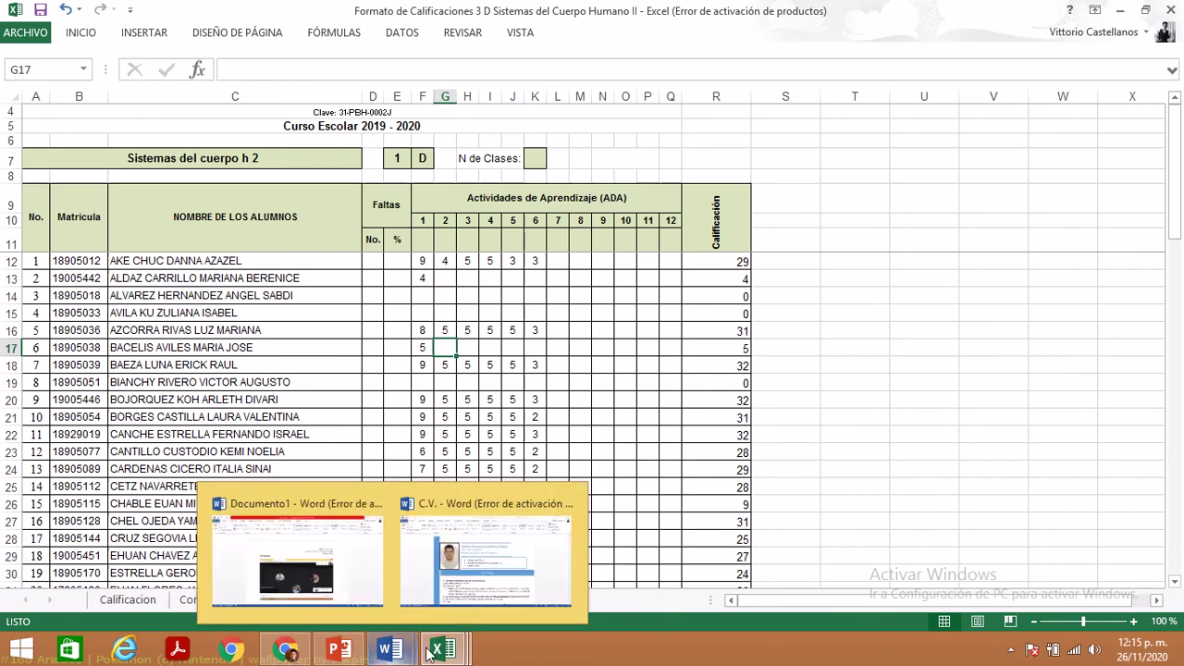
pyautogui.moveTo(458, 655)
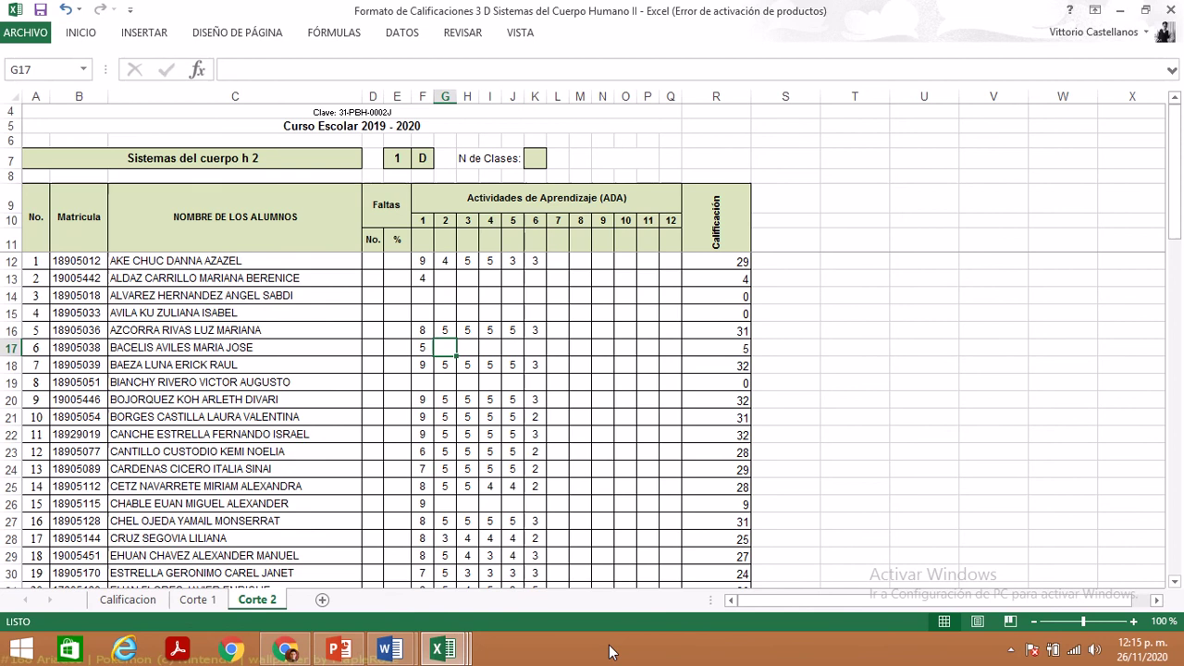
pyautogui.click(300, 657)
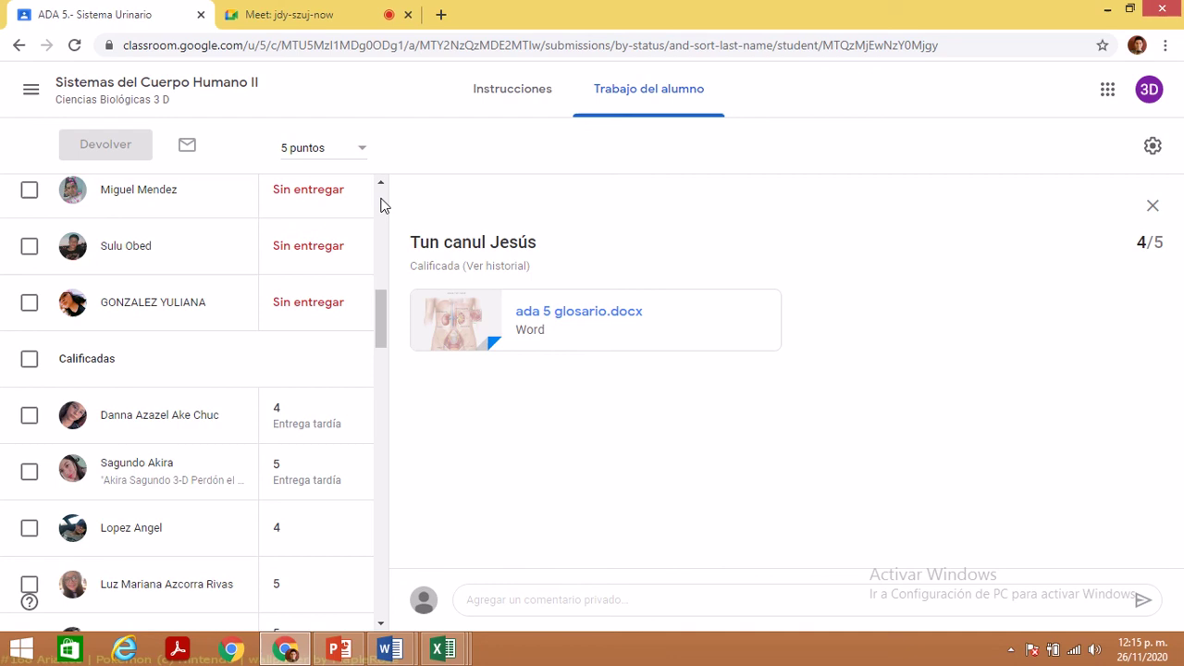
pyautogui.click(381, 199)
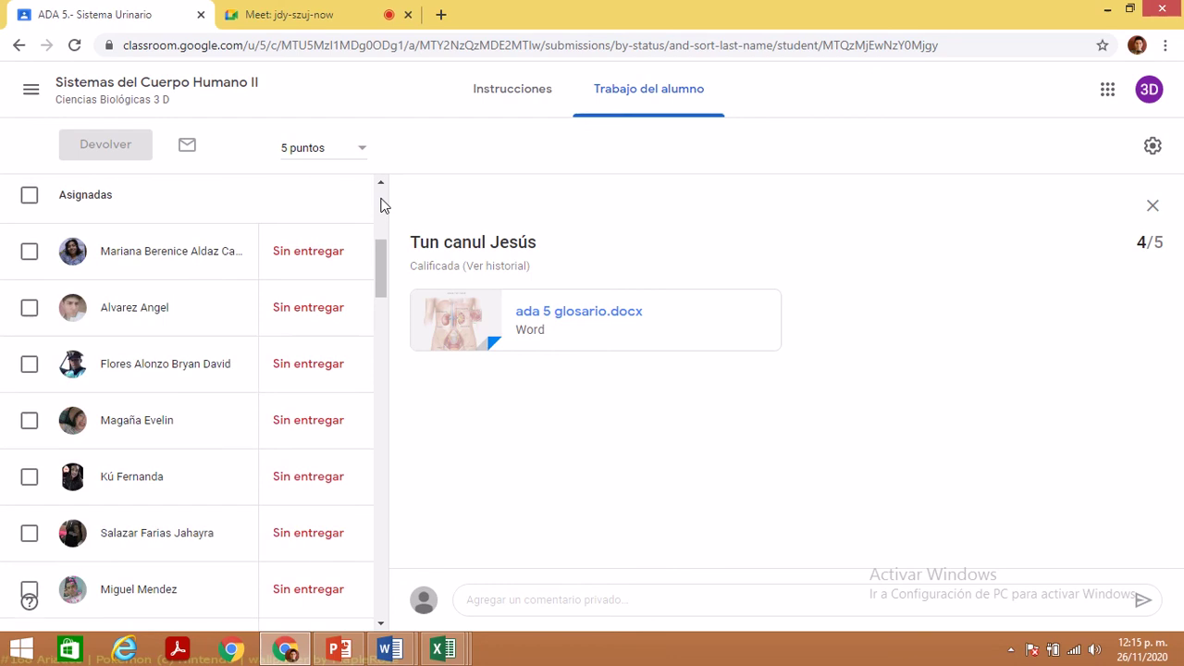
pyautogui.click(383, 200)
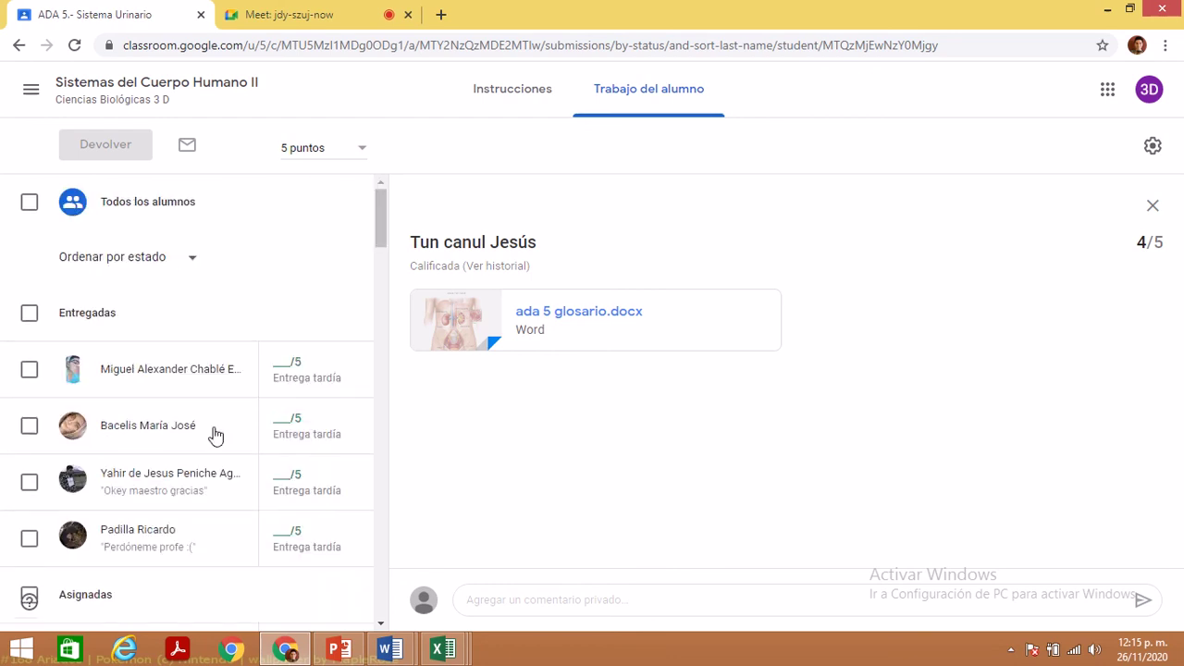
pyautogui.click(173, 435)
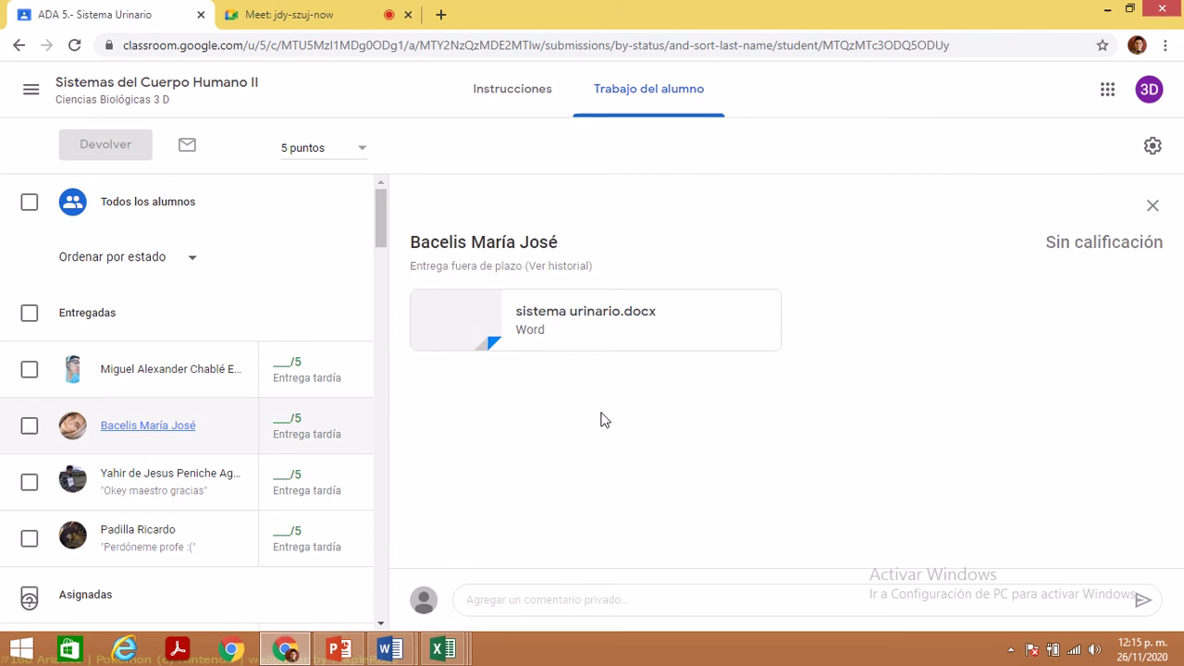
pyautogui.click(563, 343)
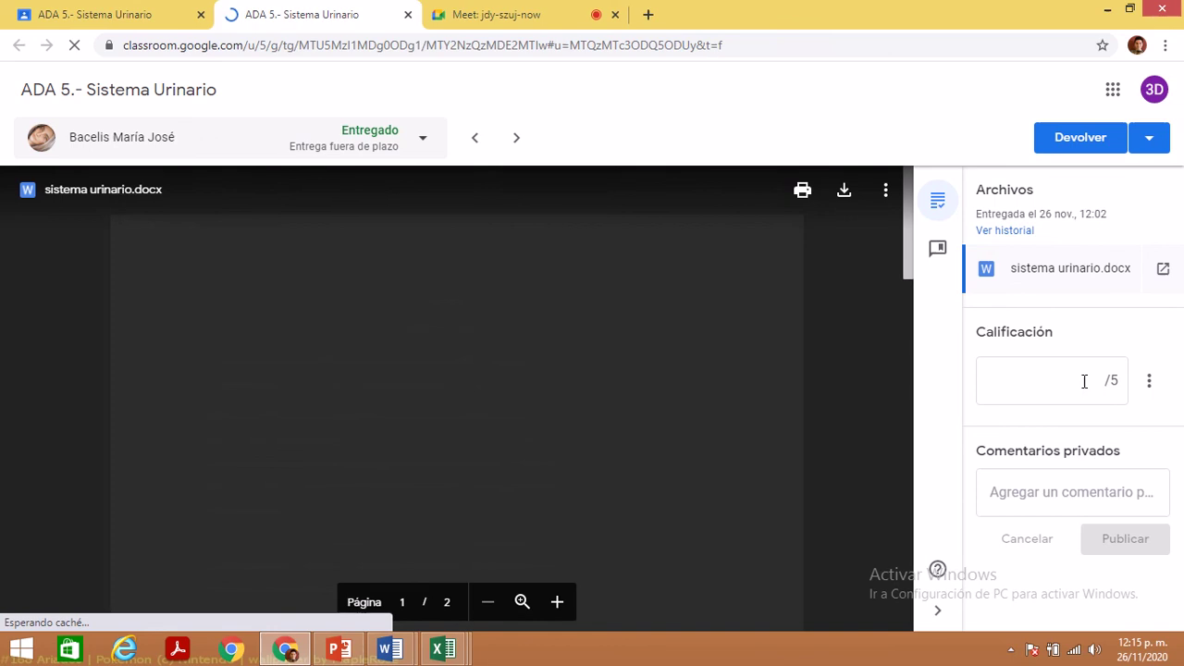
# - Grade the submission 4 out of 5, return it to the student, and switch back to the Sistemas del Cuerpo Humano II gradebook
pyautogui.click(1084, 381)
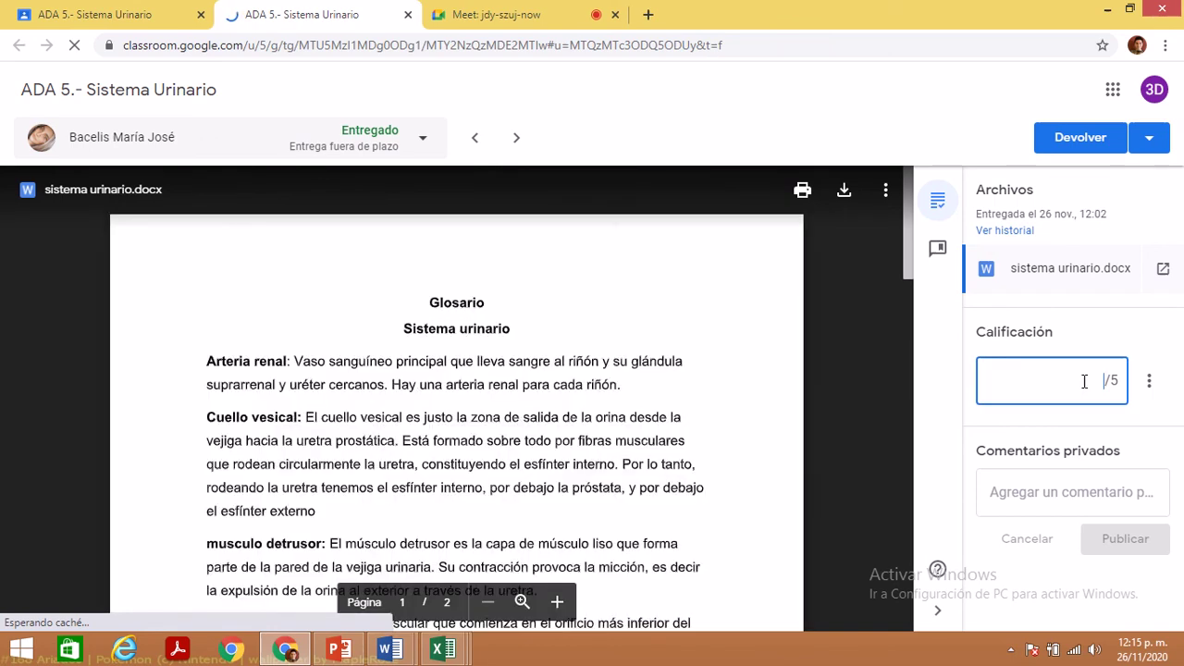
pyautogui.write('4')
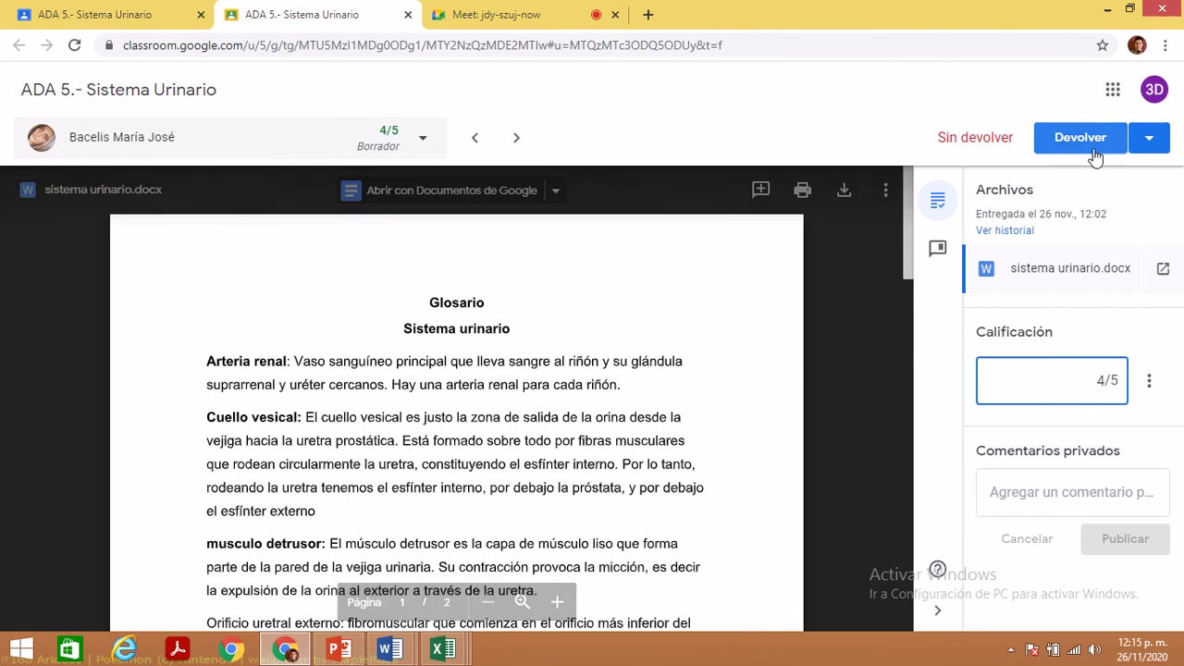
pyautogui.click(1080, 139)
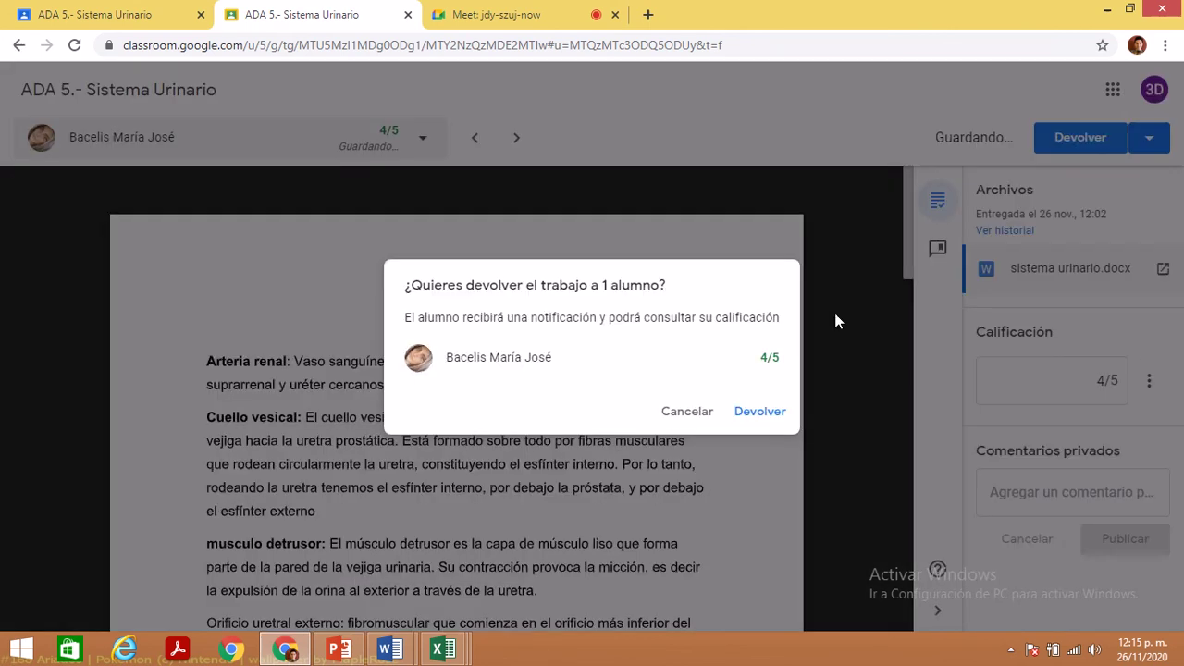
pyautogui.click(762, 415)
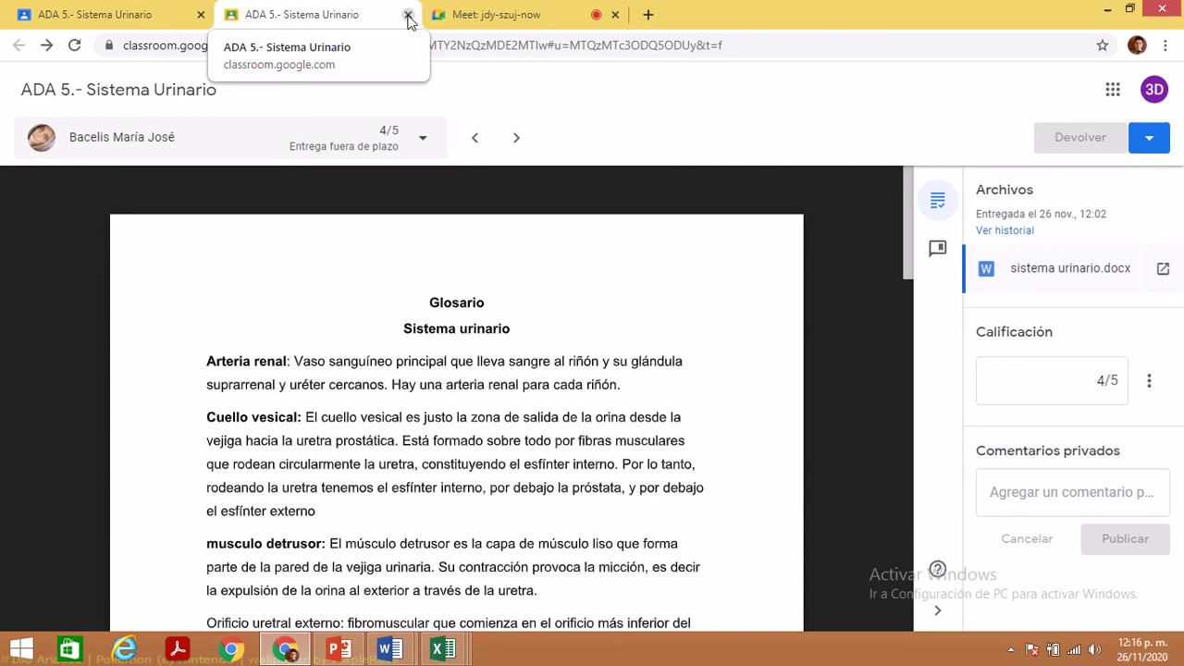
pyautogui.click(408, 17)
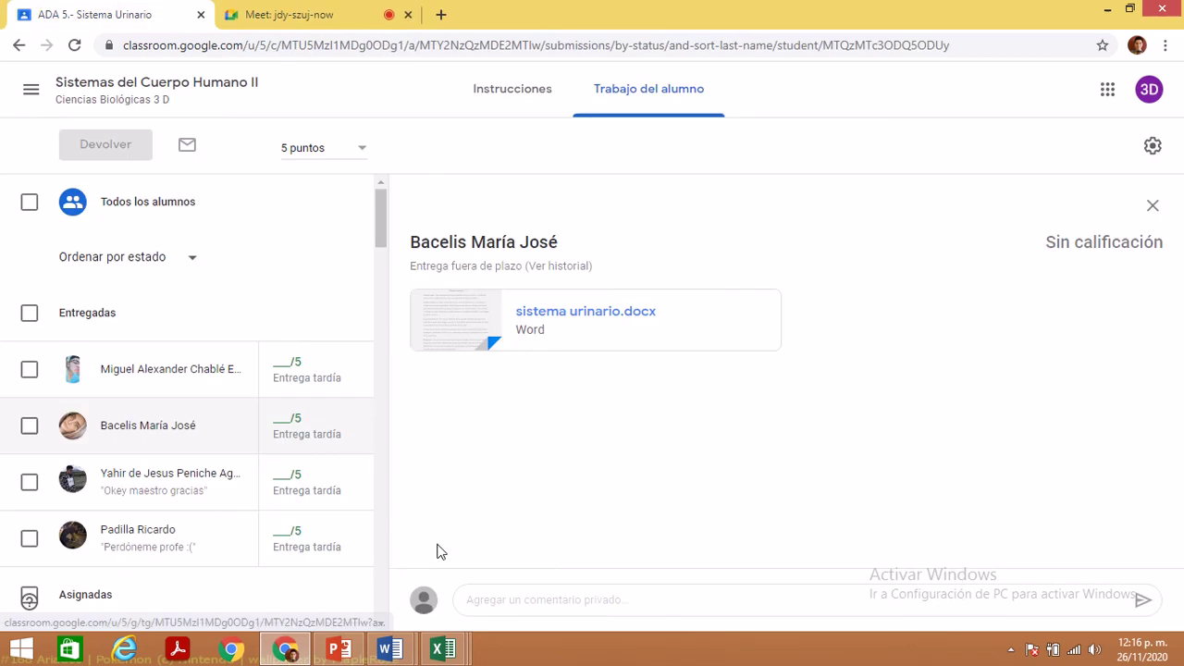
pyautogui.click(442, 646)
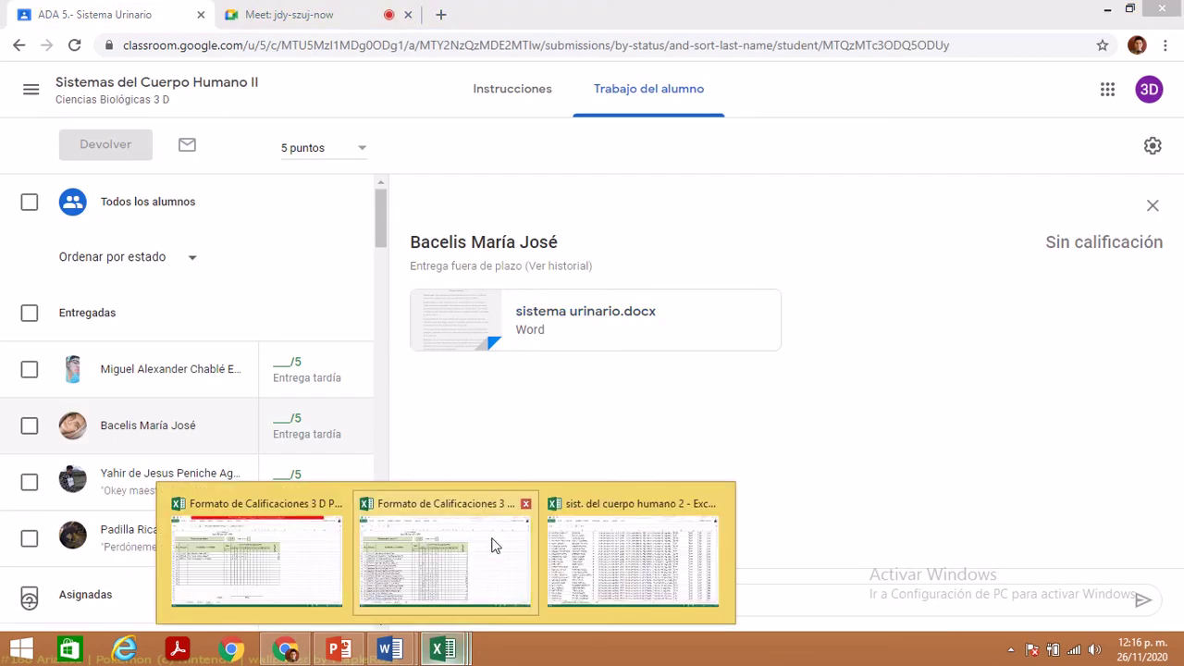
pyautogui.click(489, 533)
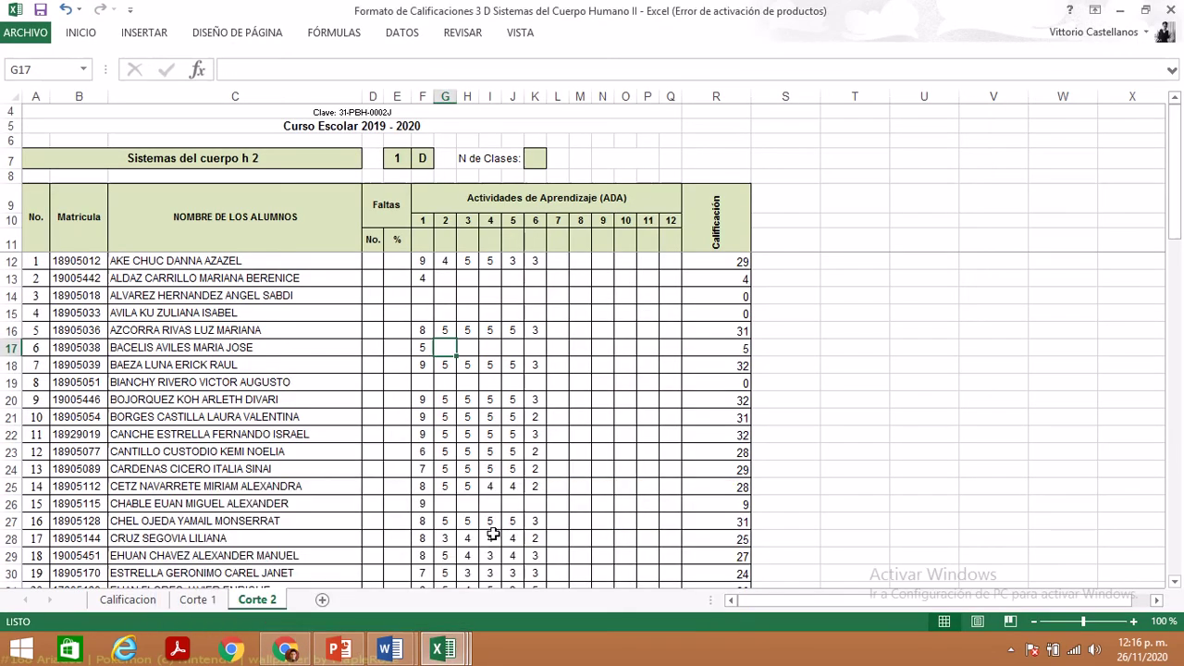
pyautogui.click(462, 358)
pyautogui.write('4')
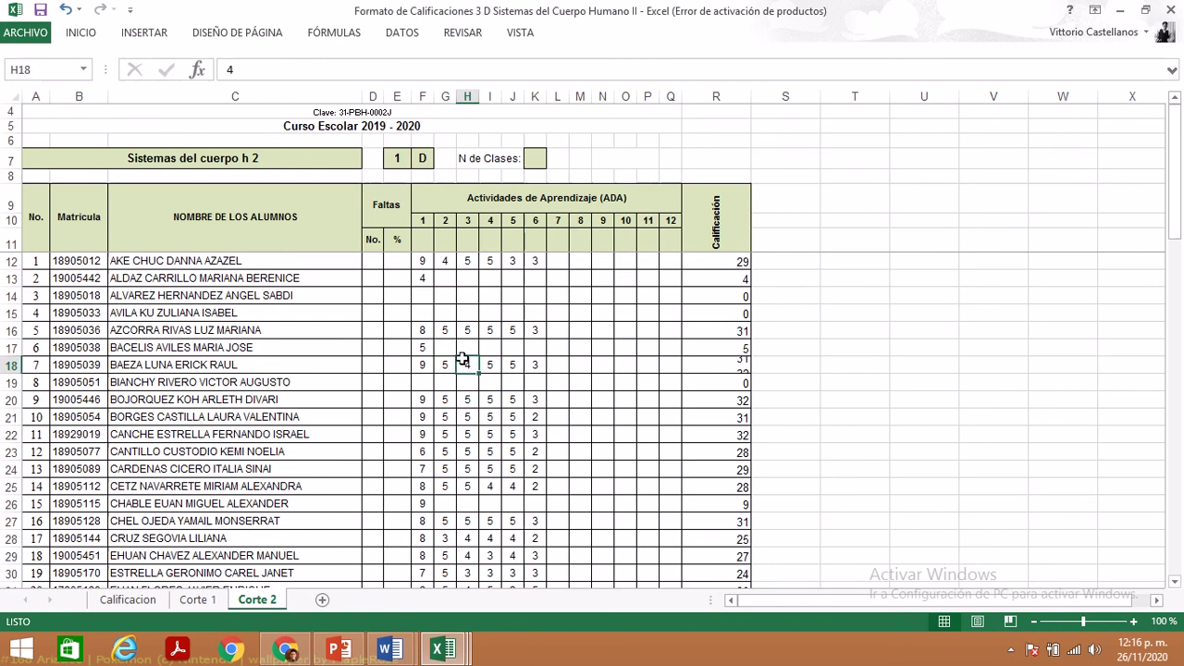
pyautogui.press('Tab')
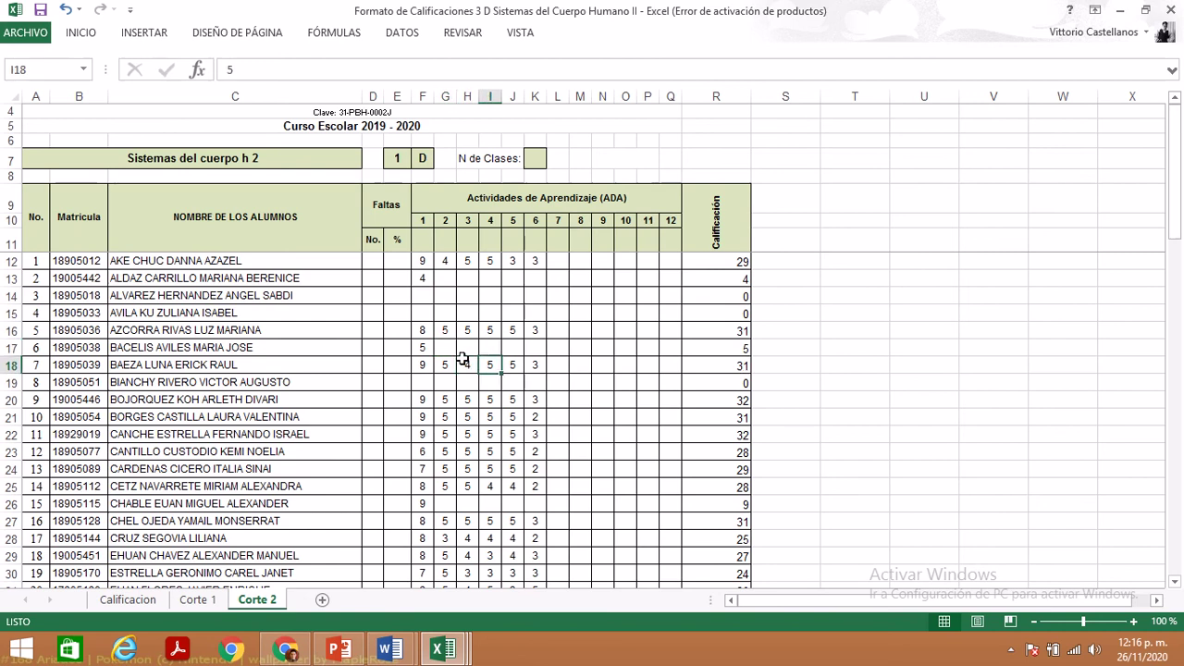
pyautogui.click(65, 9)
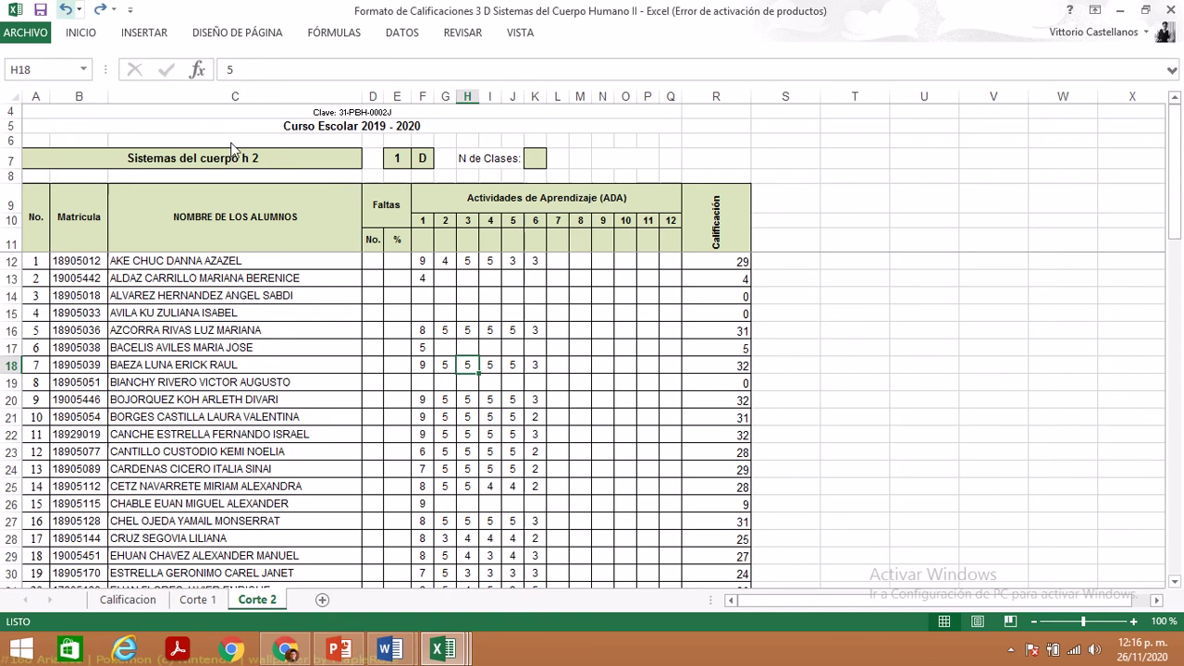
# - Enter 4 for activity 2 of student No. 6 in row 17
pyautogui.click(448, 345)
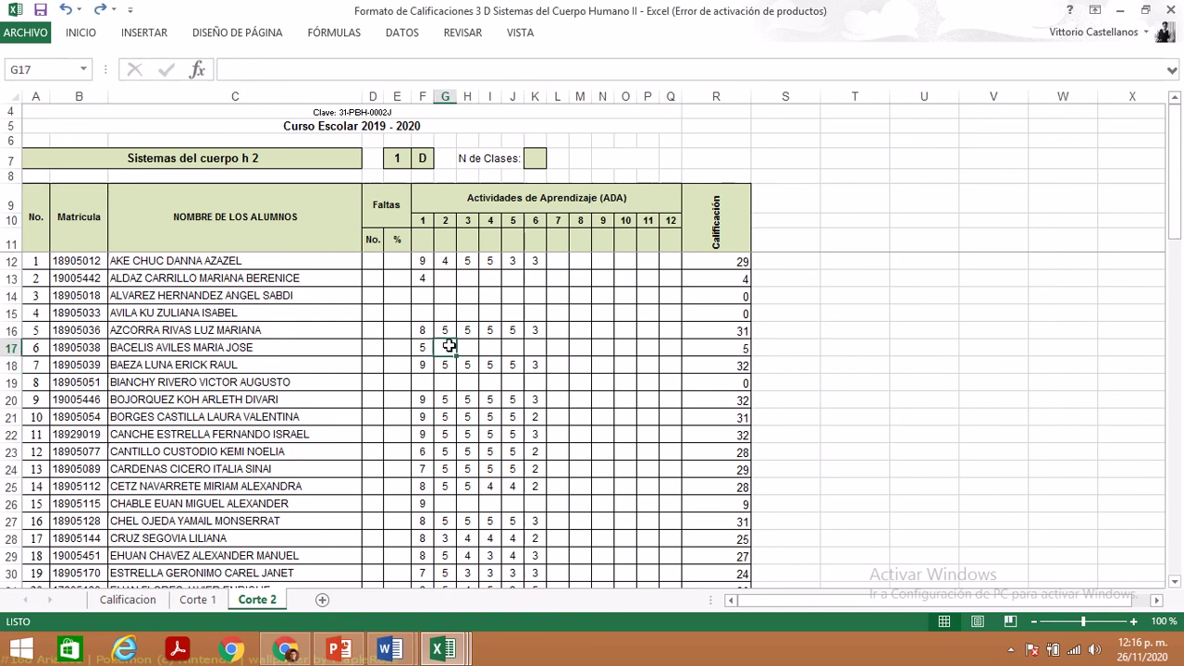
pyautogui.write('4')
pyautogui.press('Tab')
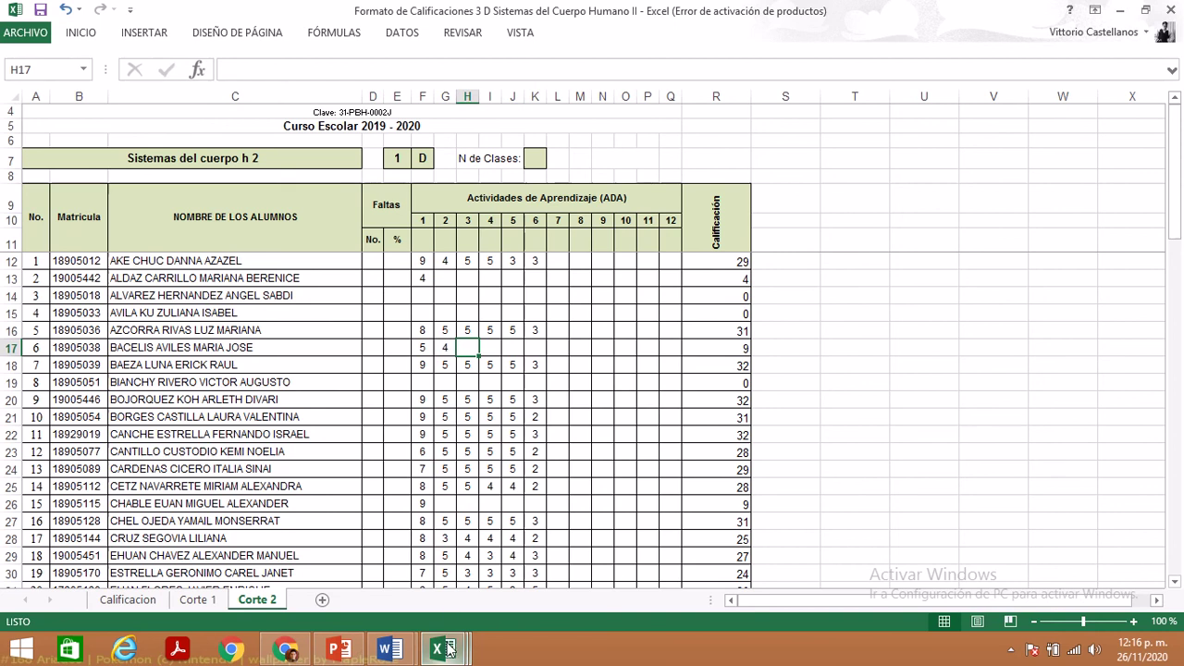
# - Switch to the Formato de Calificaciones 3 D Promoción gradebook and check student No. 33's activity scores in row 44 of Corte 2
pyautogui.moveTo(442, 649)
pyautogui.moveTo(603, 547)
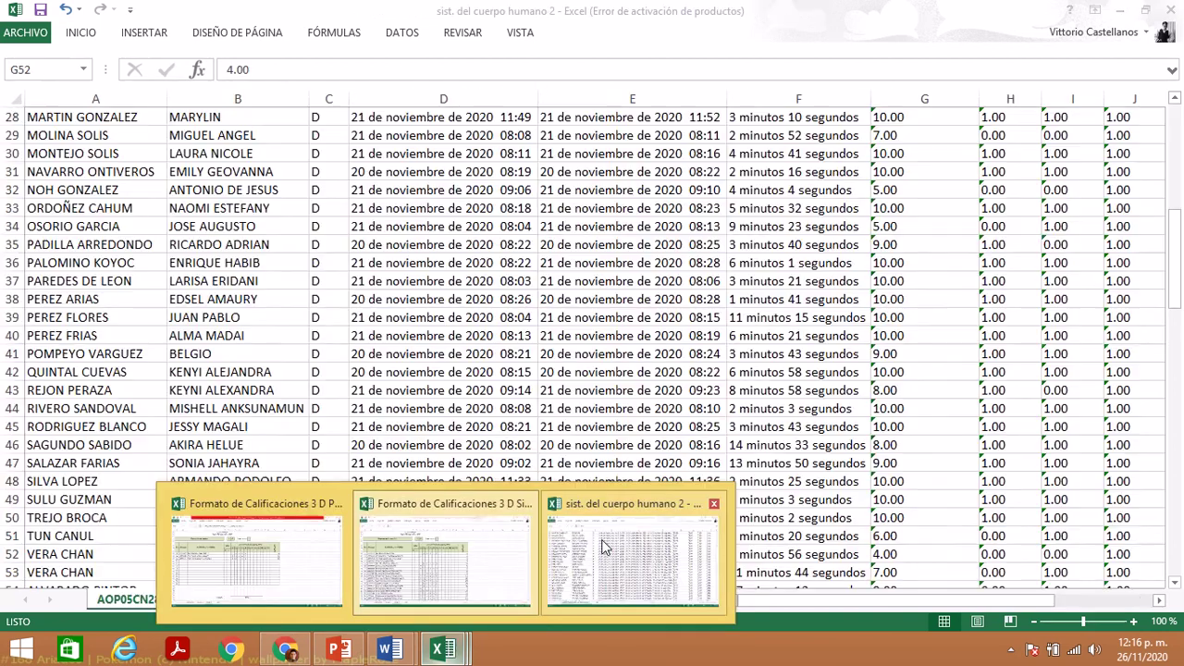
pyautogui.moveTo(443, 549)
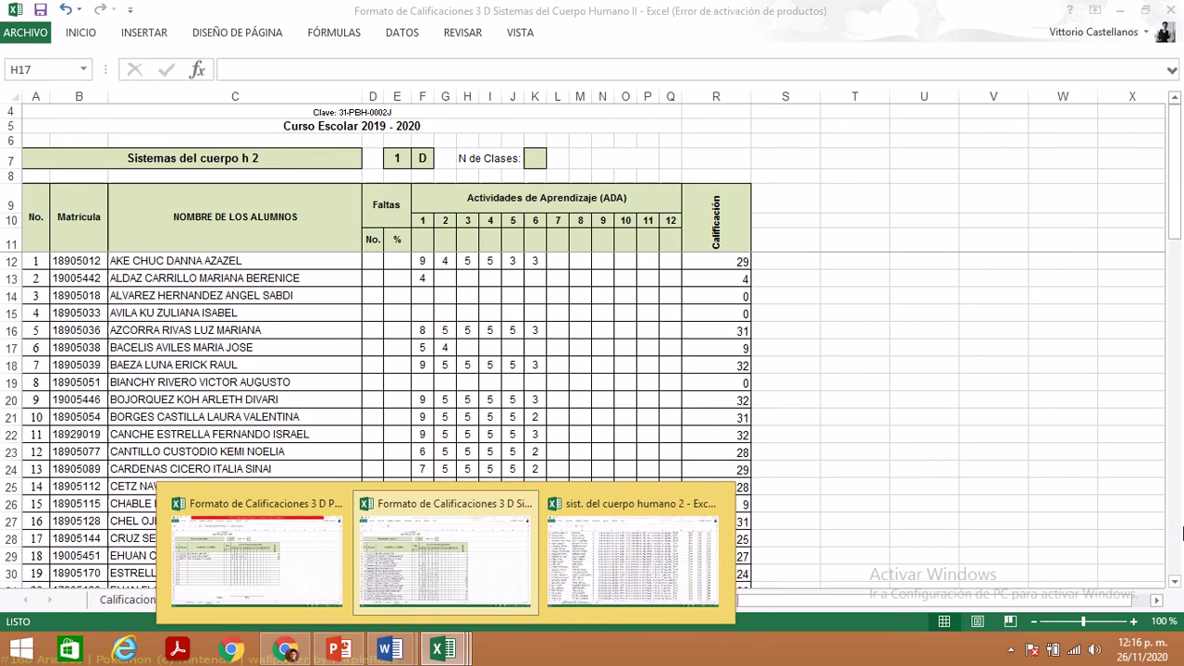
pyautogui.scroll(-13, 1181, 538)
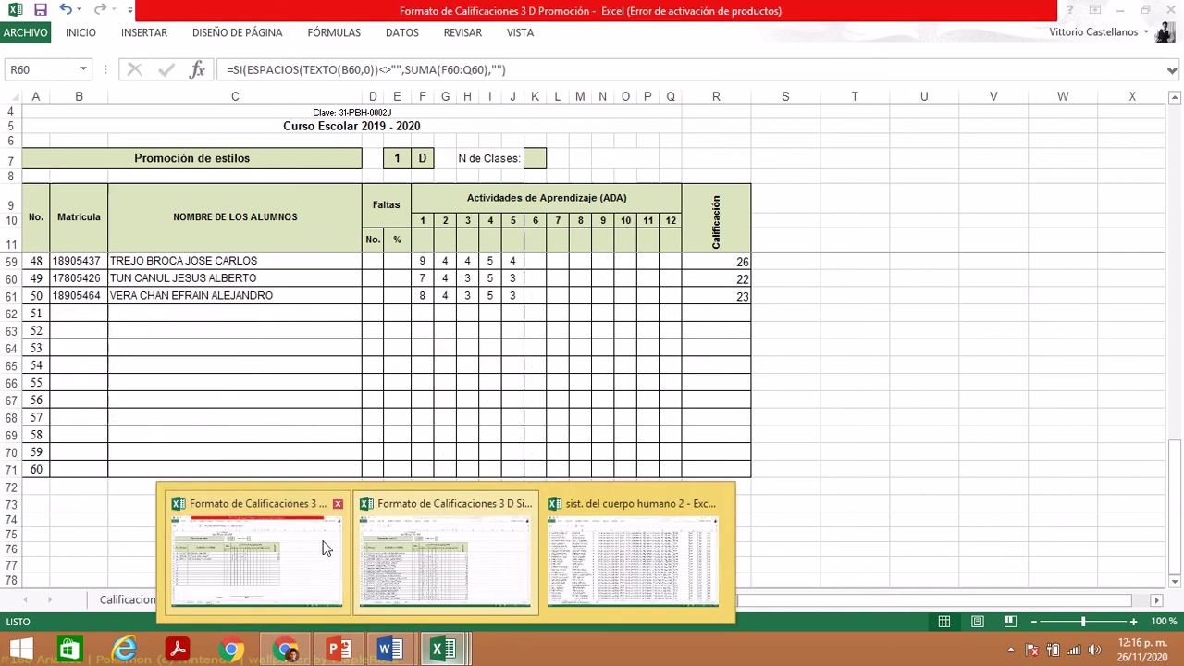
pyautogui.click(323, 544)
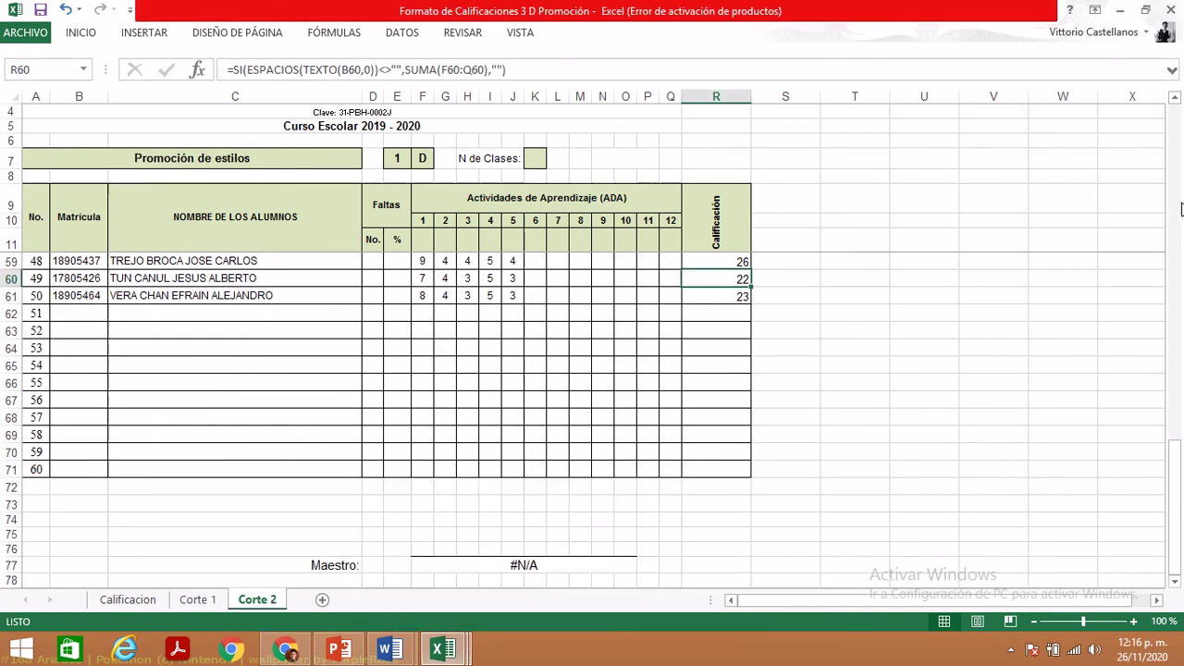
pyautogui.click(1179, 209)
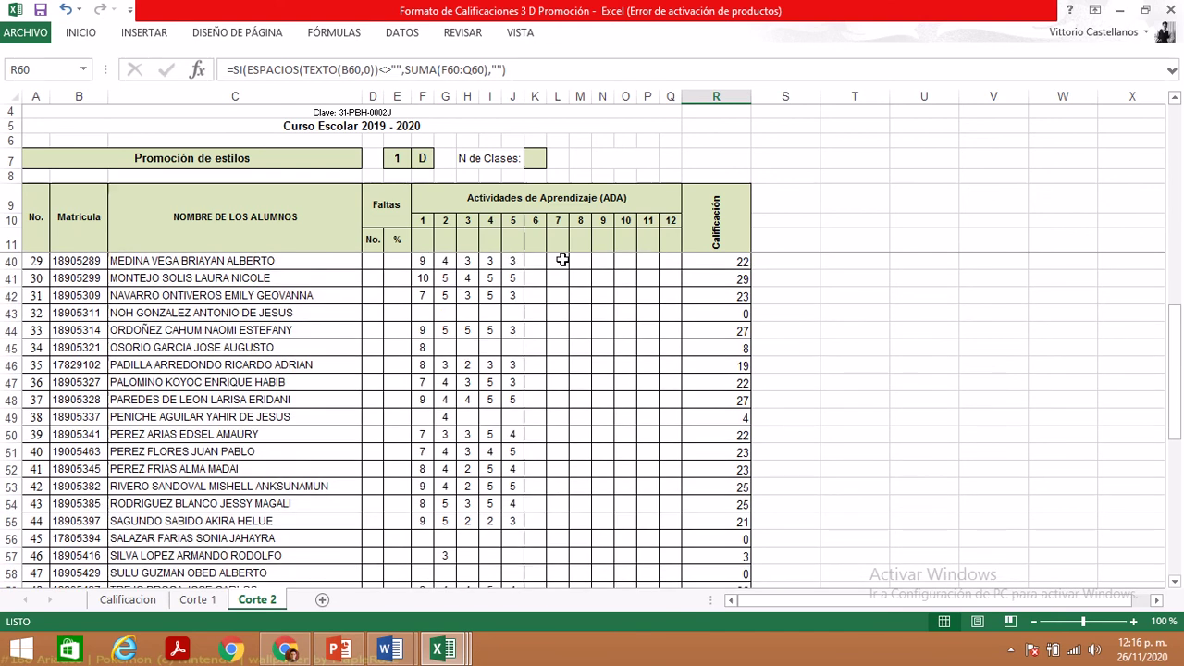
pyautogui.click(509, 329)
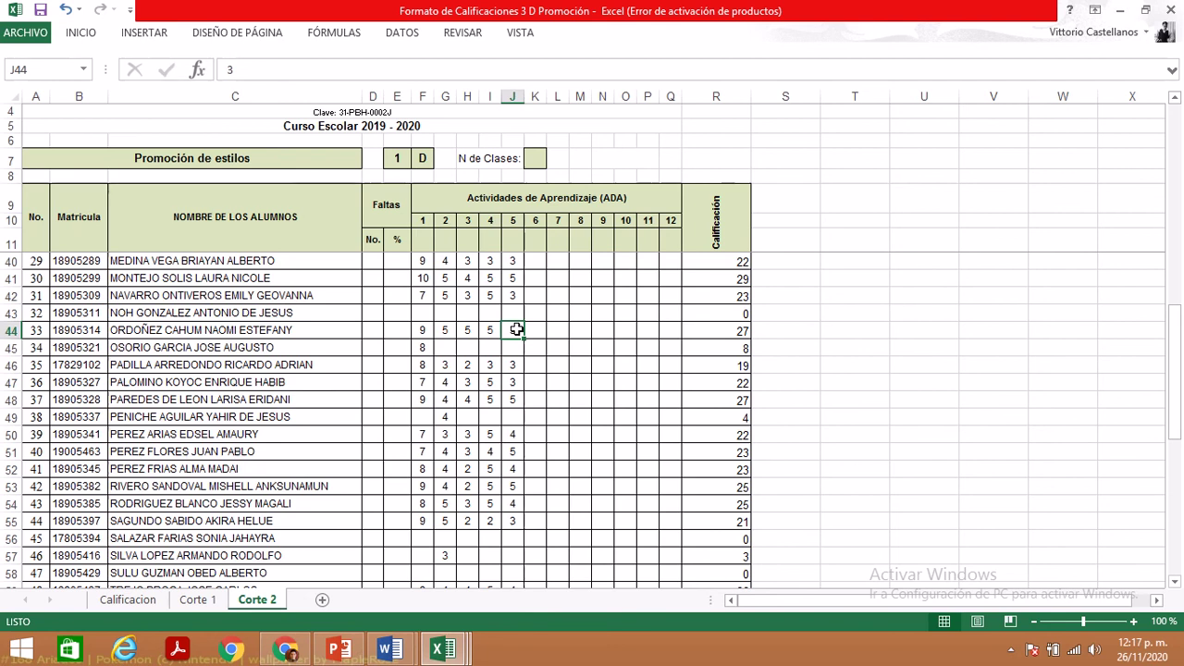
pyautogui.click(451, 328)
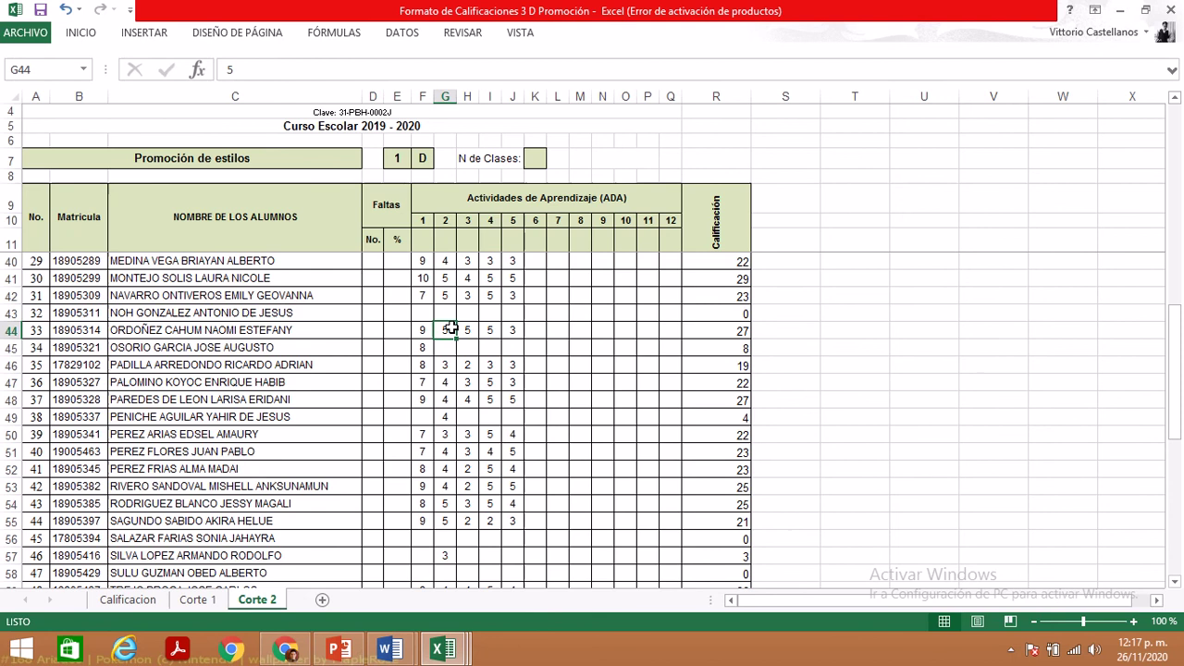
pyautogui.click(514, 328)
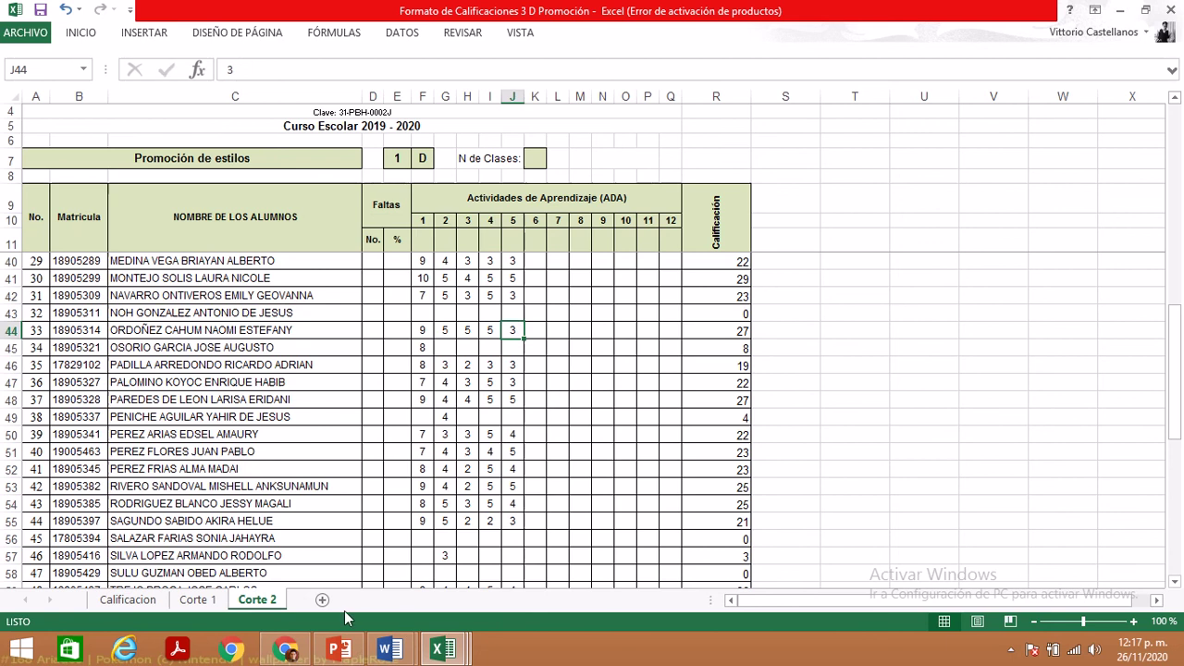
# - Switch back to the Sistemas del Cuerpo Humano II gradebook and set activity 6 of student No. 37 in row 48 to 4
pyautogui.moveTo(442, 647)
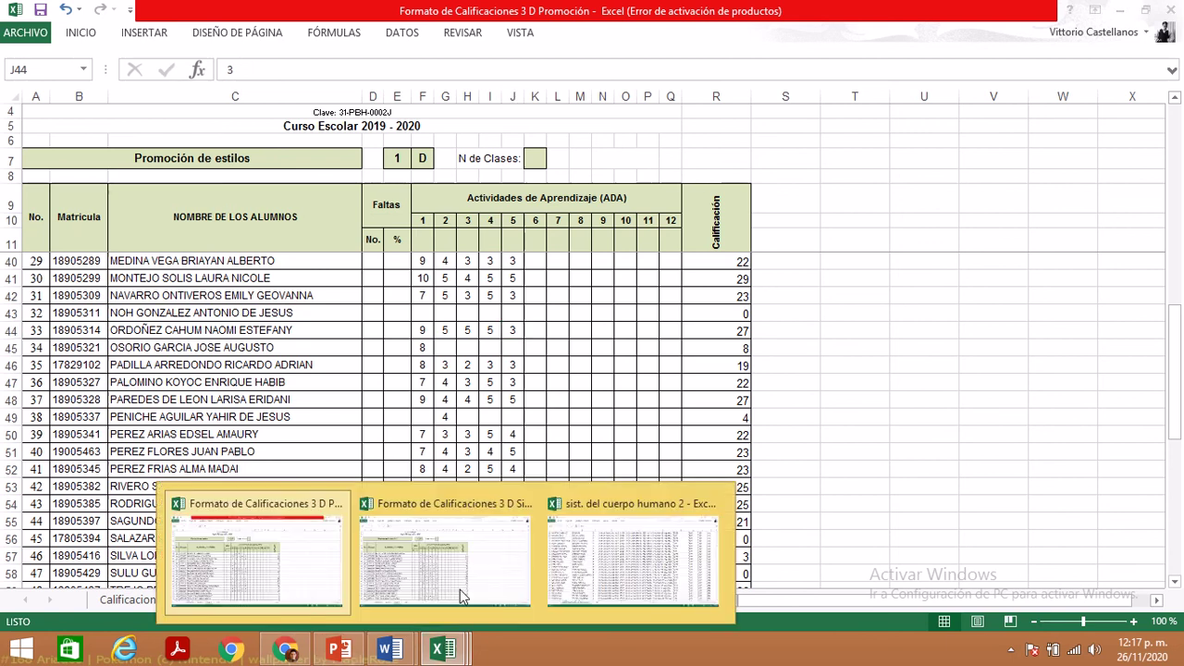
pyautogui.moveTo(469, 568)
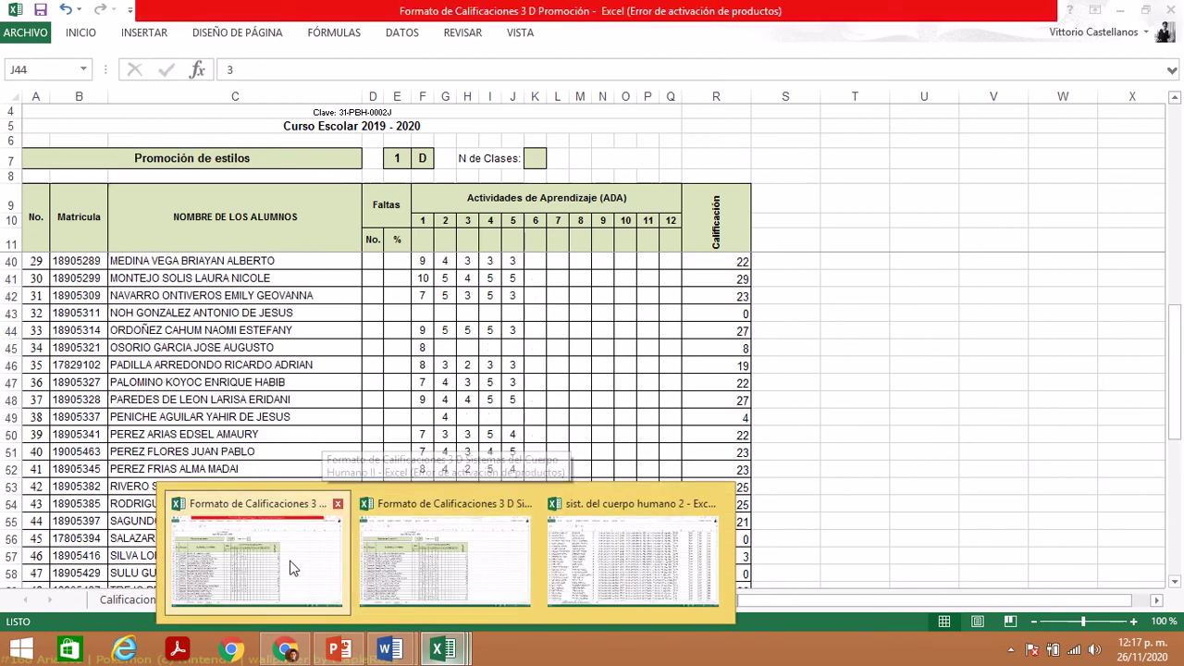
pyautogui.click(437, 572)
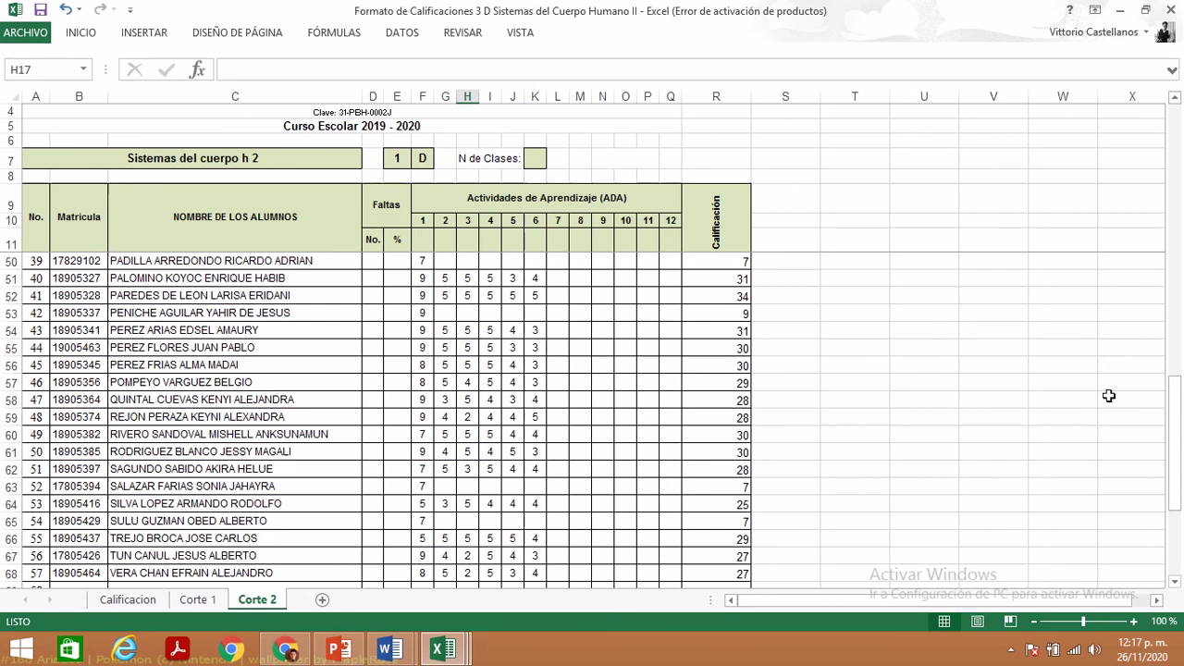
pyautogui.click(1178, 219)
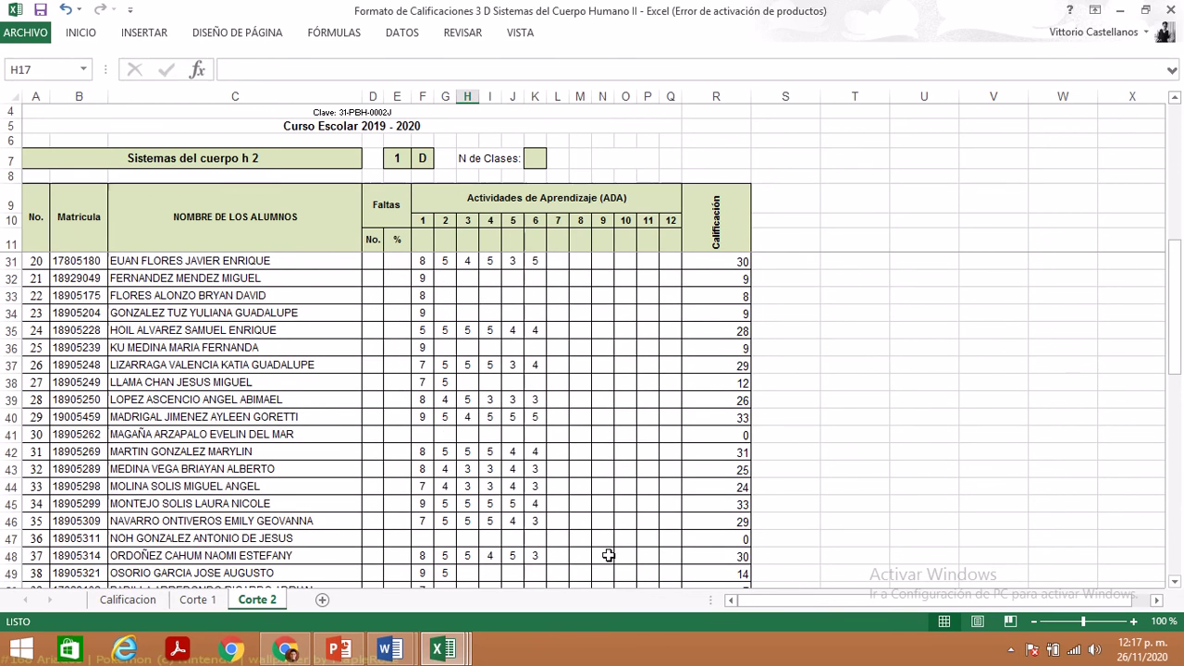
pyautogui.click(539, 554)
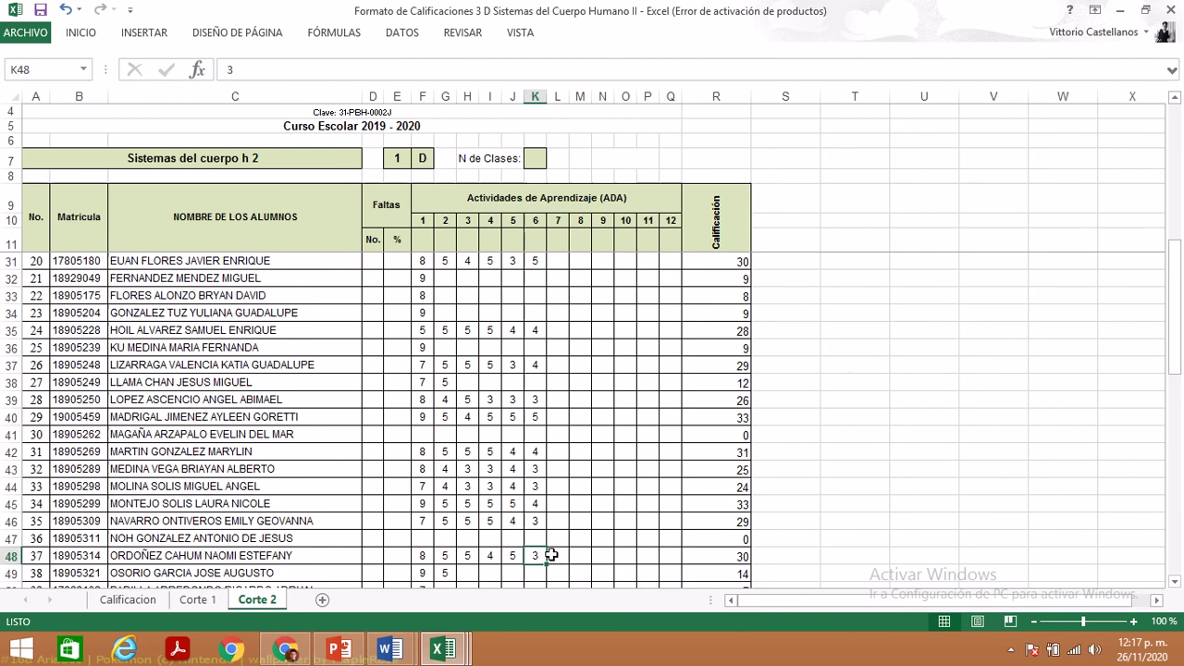
pyautogui.write('3')
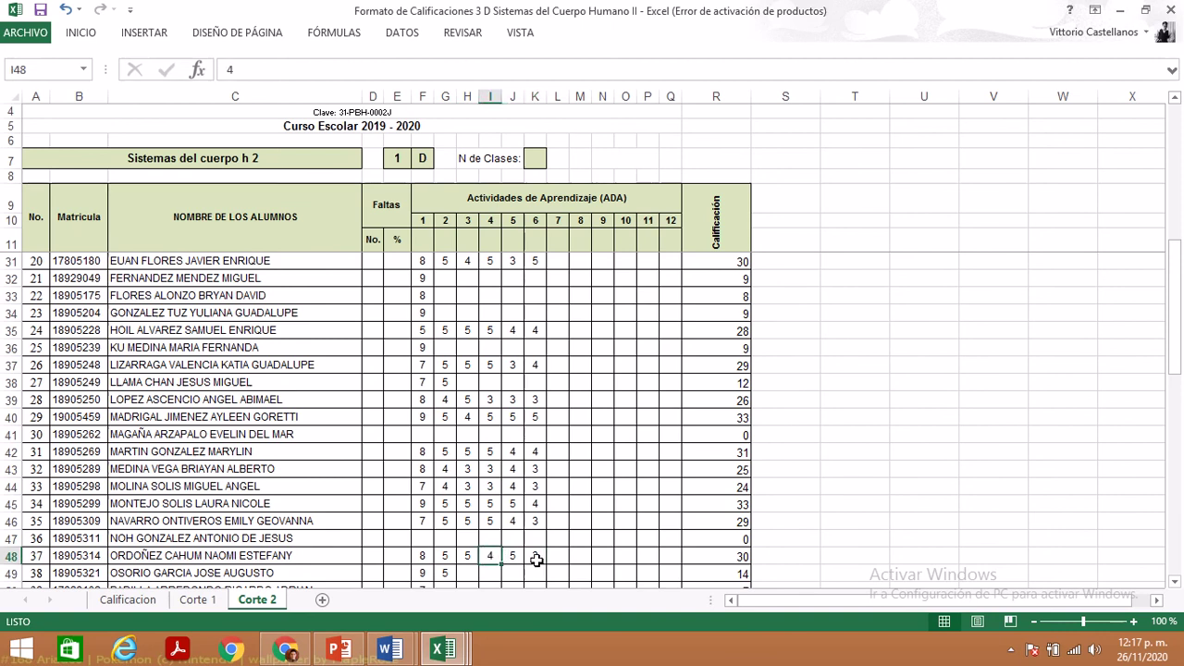
pyautogui.write('4')
pyautogui.press('Return')
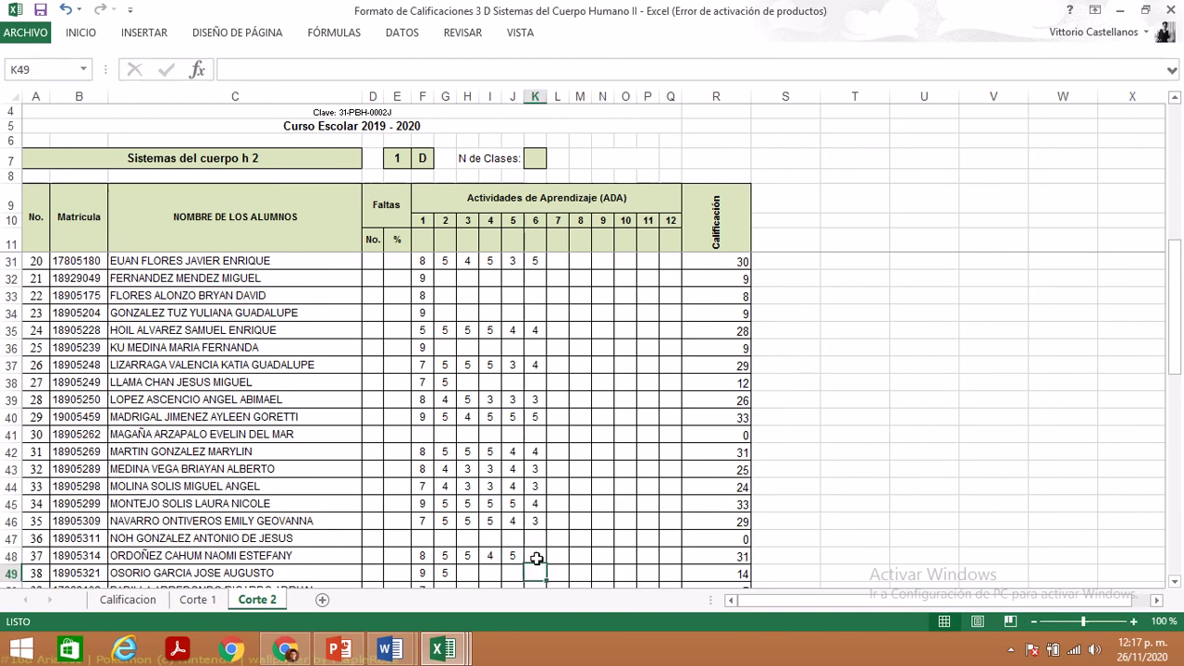
# - Set activity 1 of student No. 37 in row 48 to 9
pyautogui.press('Left')
pyautogui.press('Up')
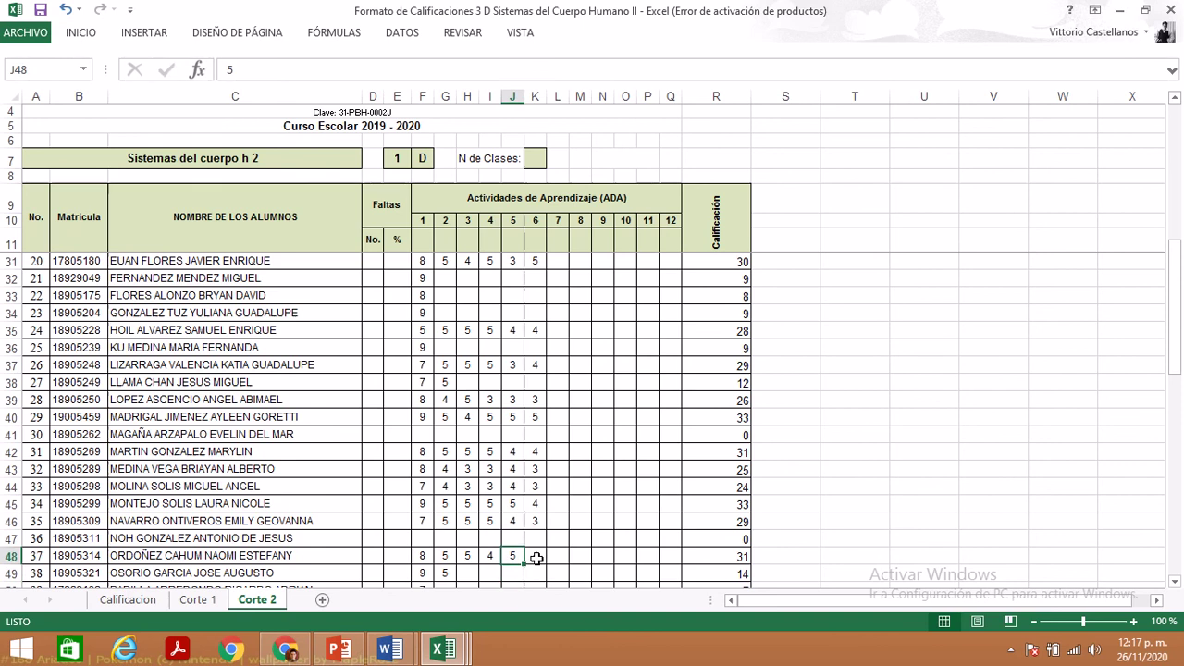
pyautogui.press('Left')
pyautogui.press('Left')
pyautogui.press('Left')
pyautogui.press('Left')
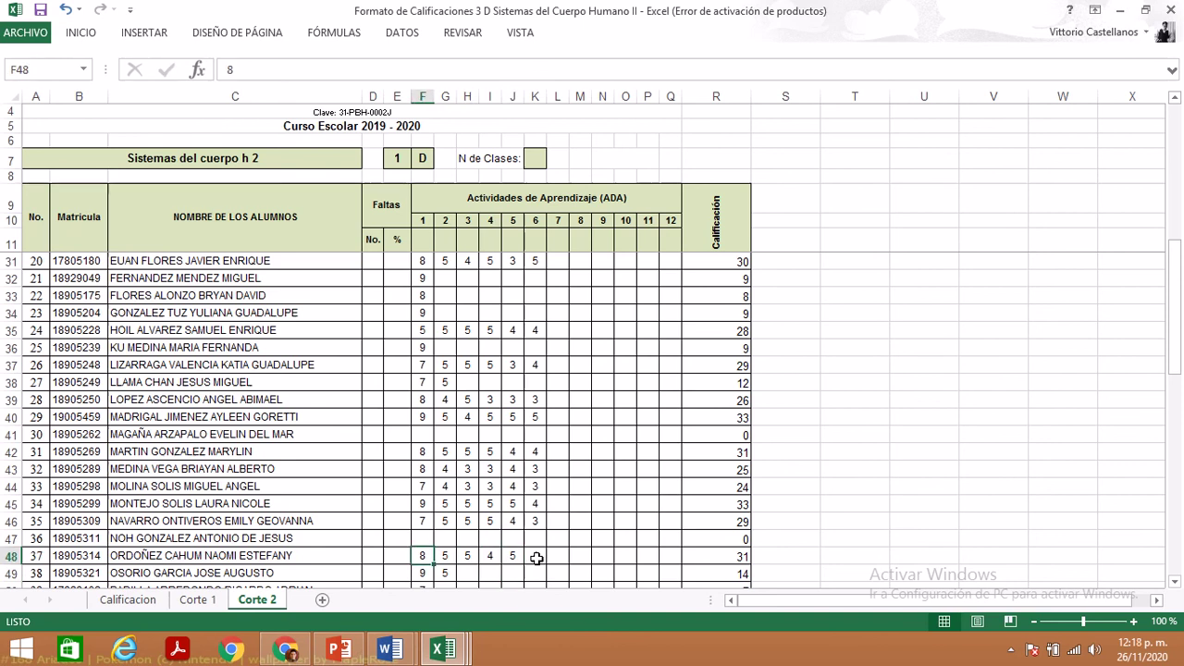
pyautogui.press('Right')
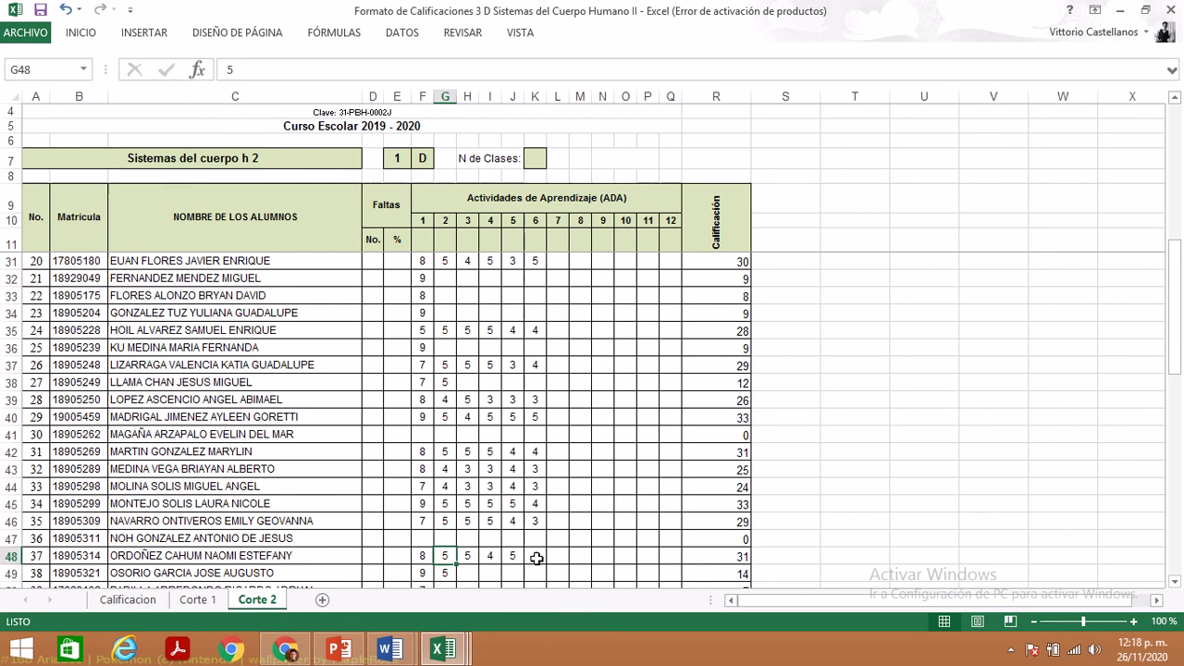
pyautogui.press('Left')
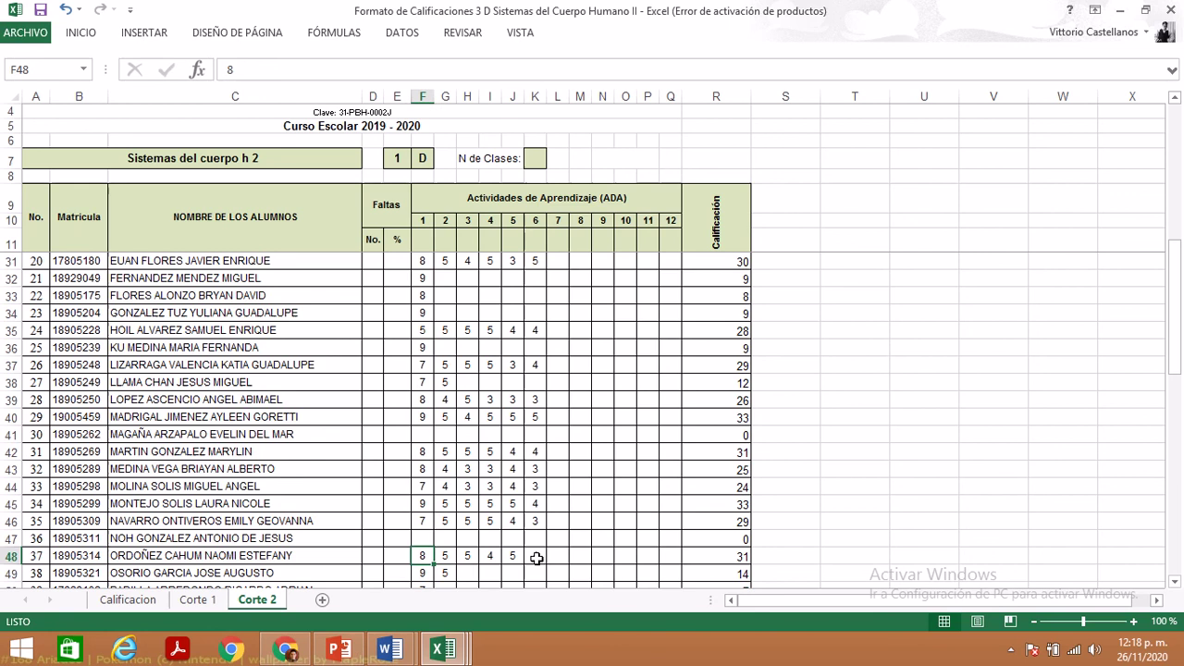
pyautogui.press('Left')
pyautogui.press('Right')
pyautogui.write('9')
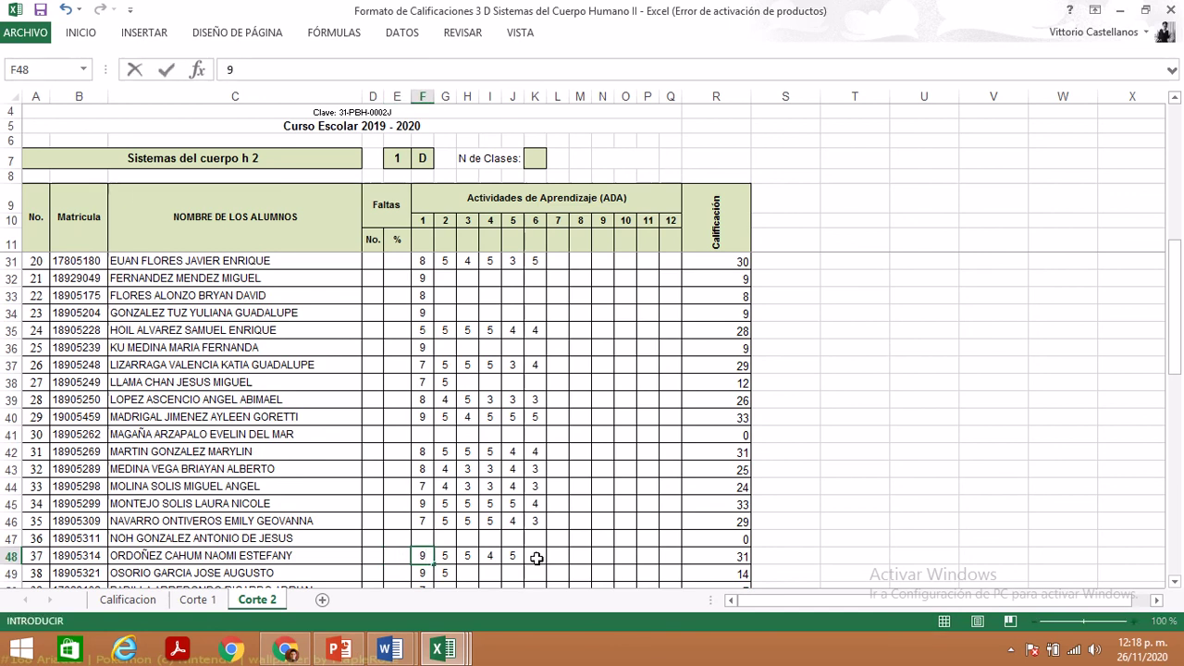
pyautogui.press('Right')
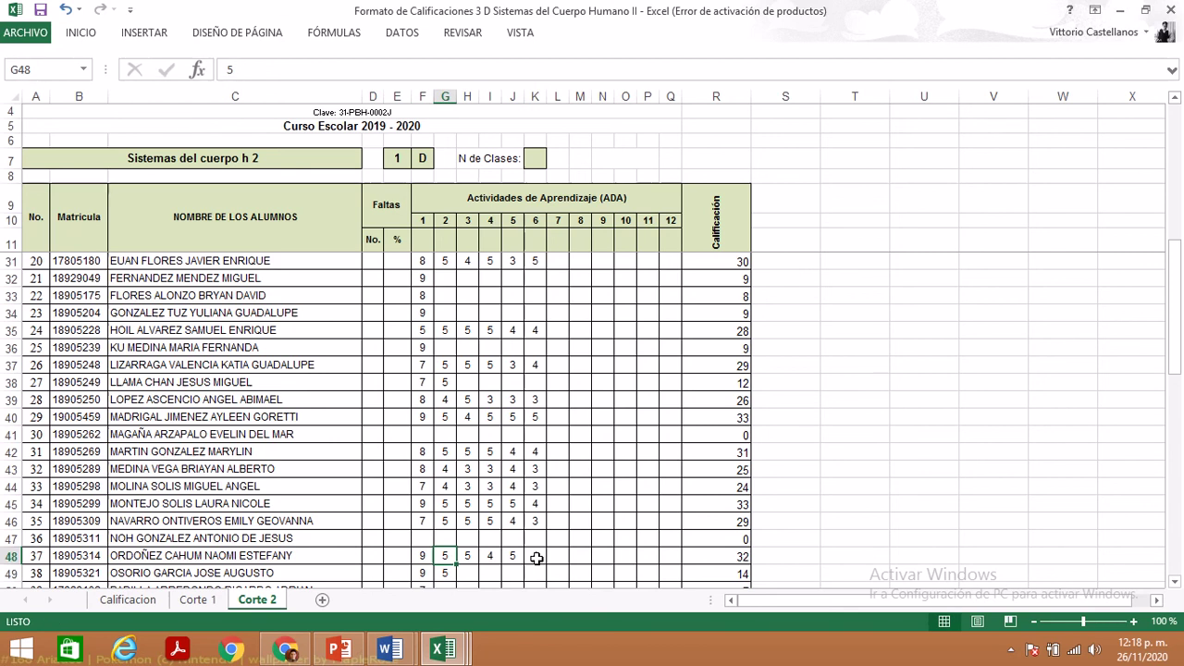
# - Set activity 4 of student No. 37 in row 48 to 5
pyautogui.press('Right')
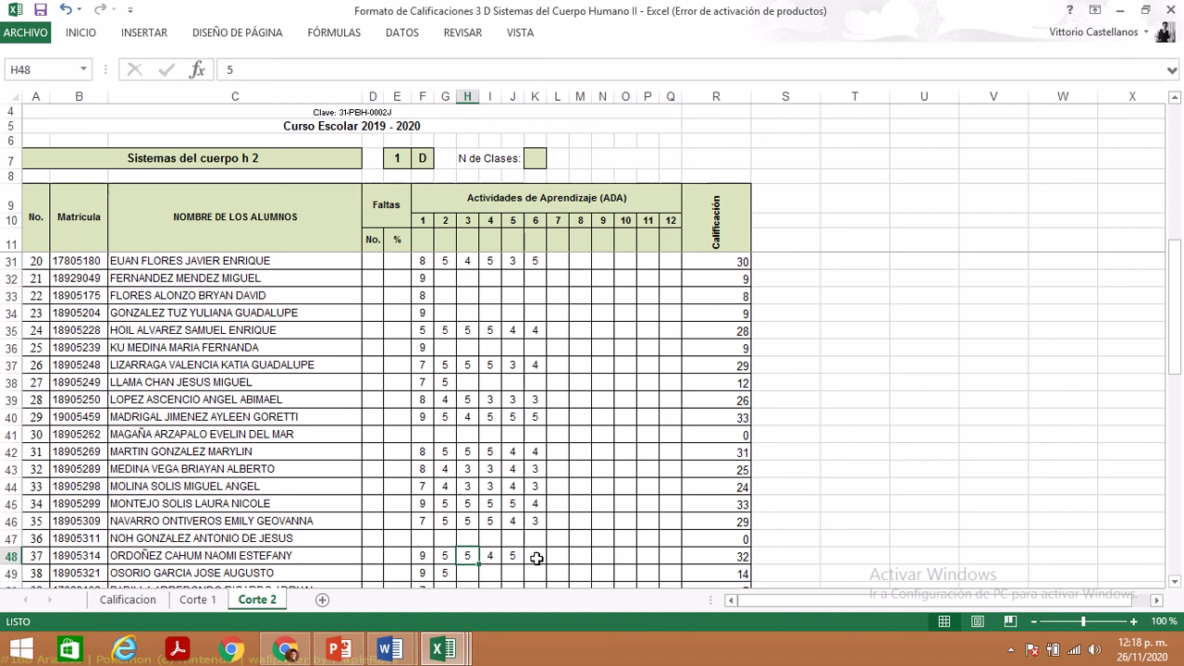
pyautogui.press('Right')
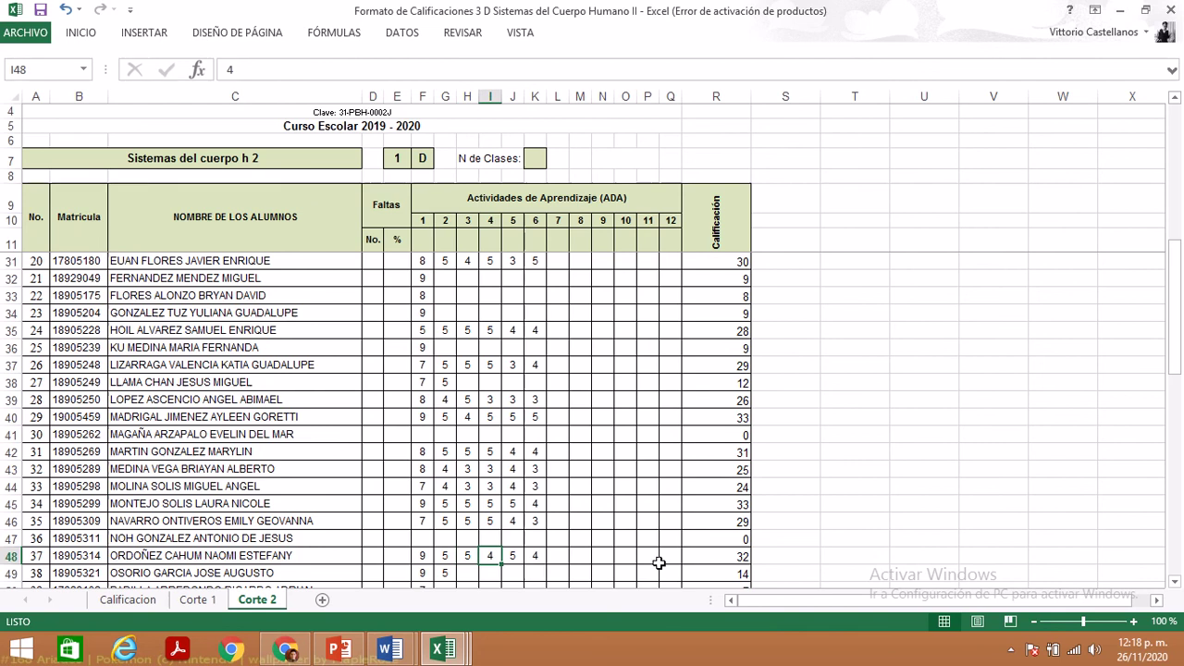
pyautogui.write('5')
pyautogui.press('Right')
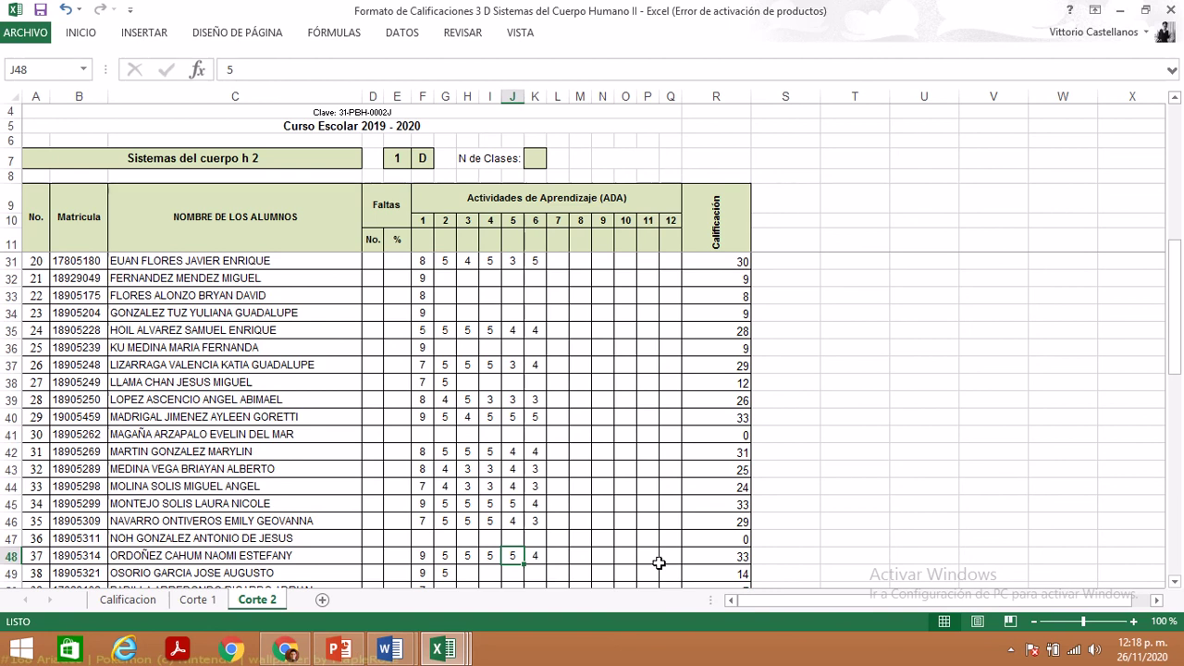
# - Check student No. 37's scores for activities 1 to 6 across row 48
pyautogui.press('Right')
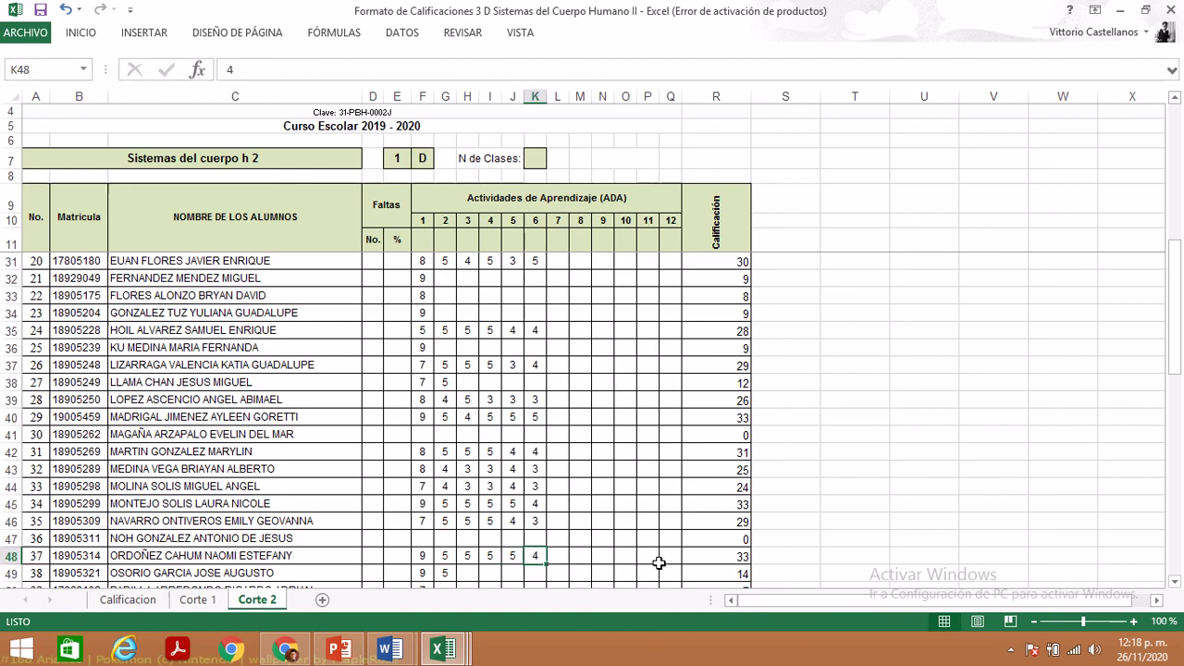
pyautogui.press('Left')
pyautogui.press('Left')
pyautogui.press('Left')
pyautogui.press('Left')
pyautogui.press('Right')
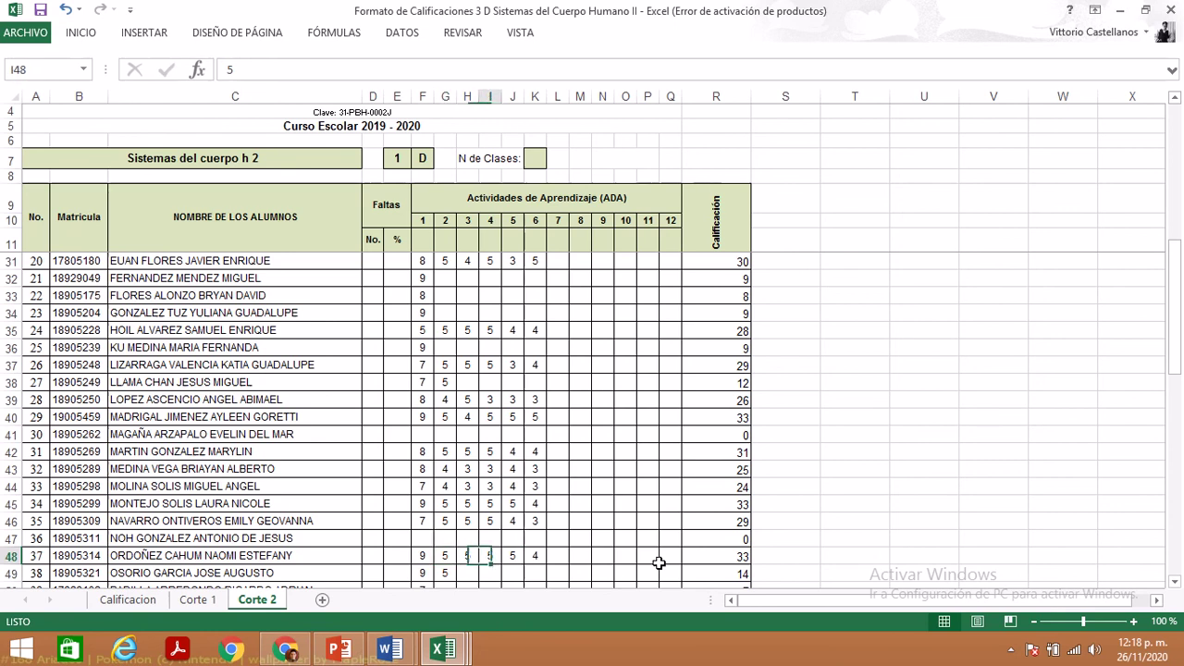
pyautogui.press('Right')
pyautogui.press('Right')
pyautogui.press('Right')
pyautogui.press('Left')
pyautogui.press('Left')
pyautogui.press('Left')
pyautogui.press('Left')
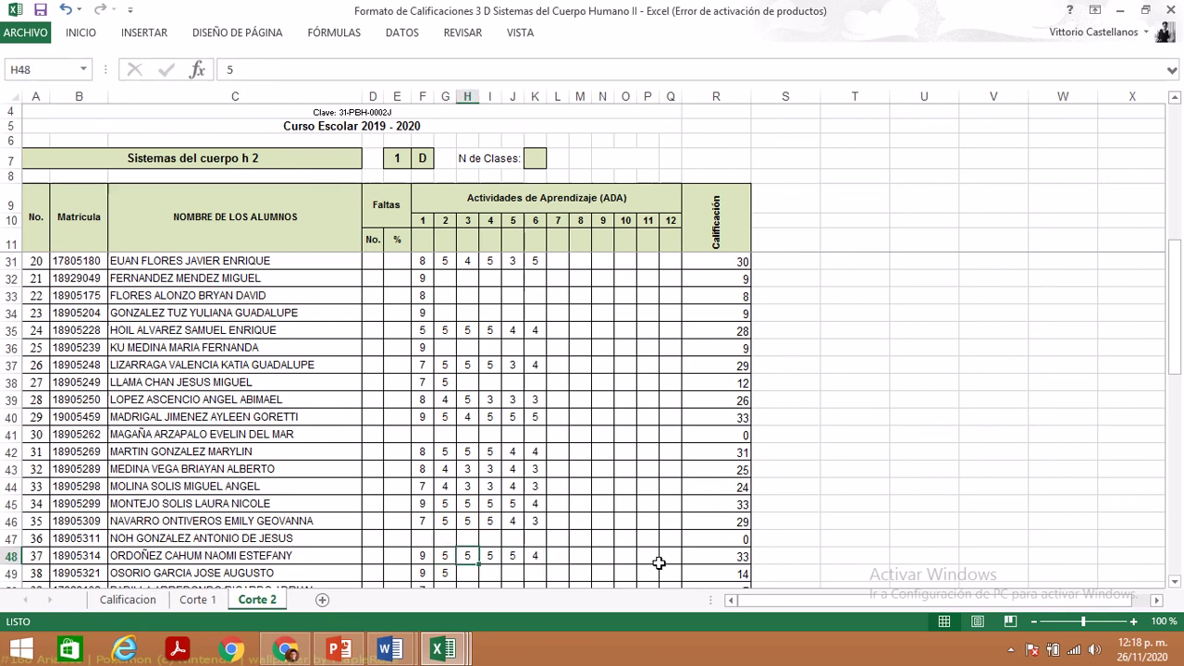
pyautogui.press('Down')
pyautogui.press('Up')
pyautogui.press('Left')
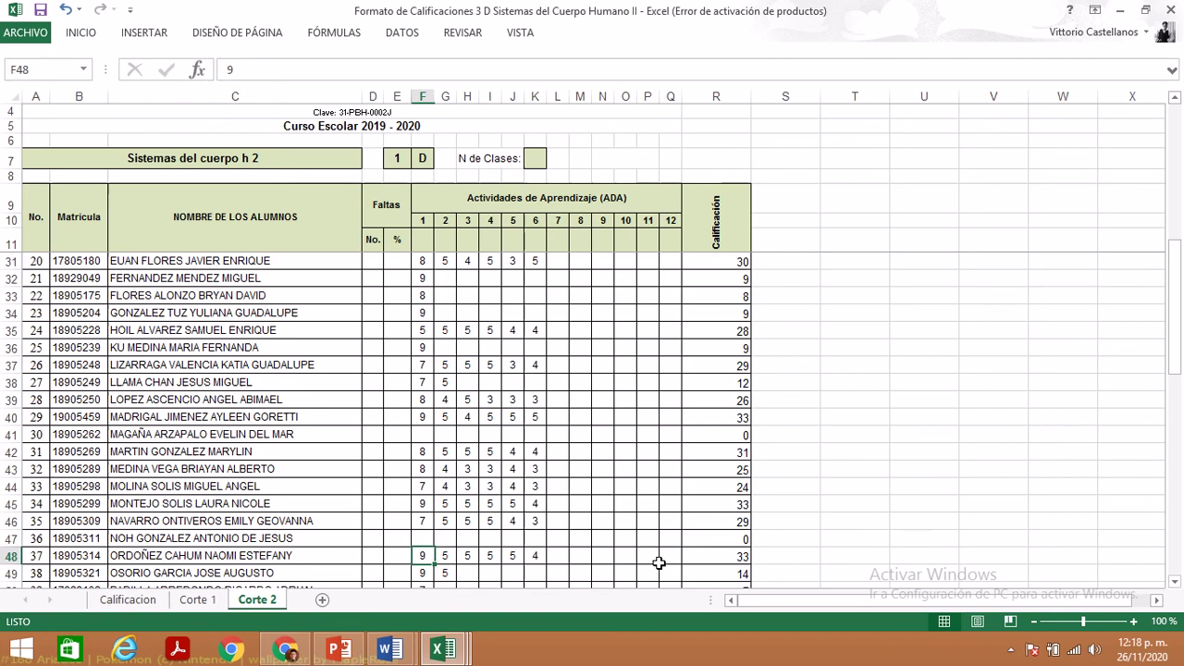
# - Return to the start of the Corte 2 sheet and select activity 3 of student No. 6 in row 17
pyautogui.press('Down')
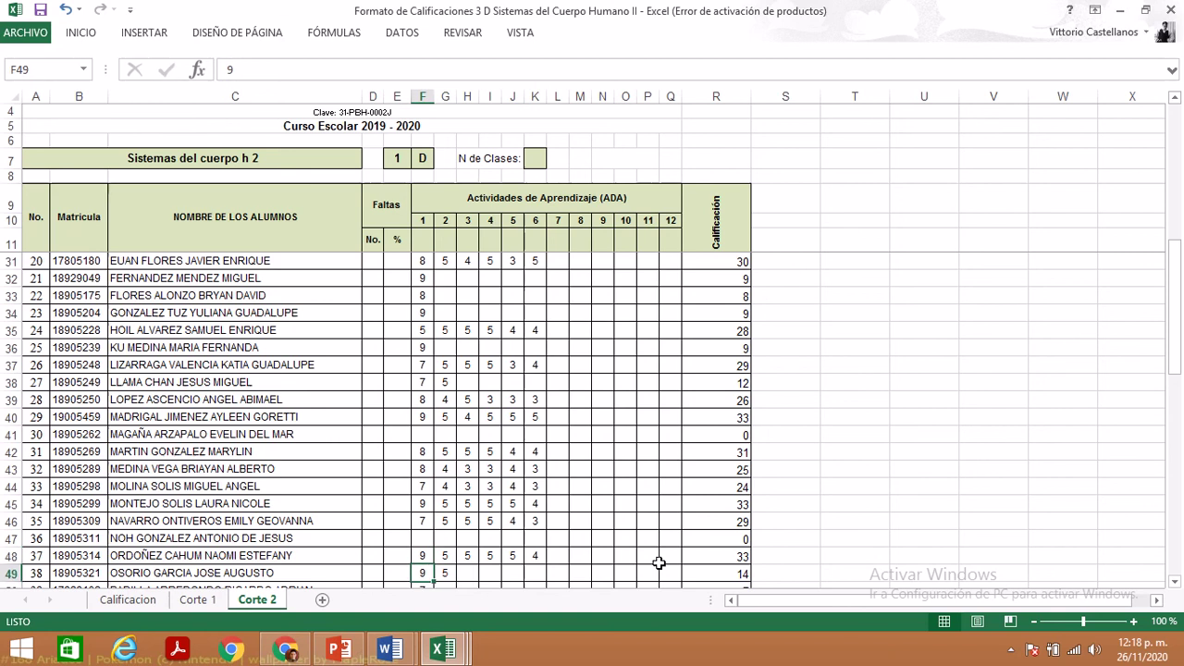
pyautogui.press('Up')
pyautogui.press('Up')
pyautogui.press('Up')
pyautogui.press('Up')
pyautogui.press('Up')
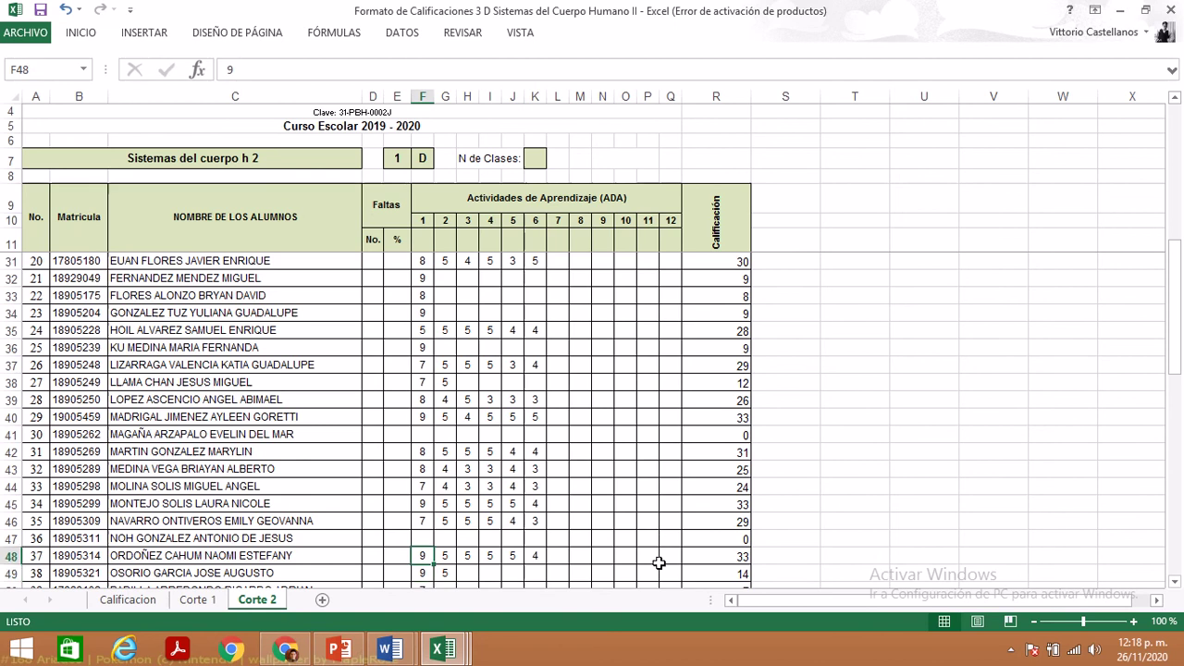
pyautogui.press('Up')
pyautogui.press('Up')
pyautogui.press('Up')
pyautogui.press('Up')
pyautogui.press('Up')
pyautogui.press('Up')
pyautogui.press('Up')
pyautogui.press('Up')
pyautogui.press('Up')
pyautogui.press('Up')
pyautogui.press('Up')
pyautogui.press('Up')
pyautogui.press('Up')
pyautogui.press('Up')
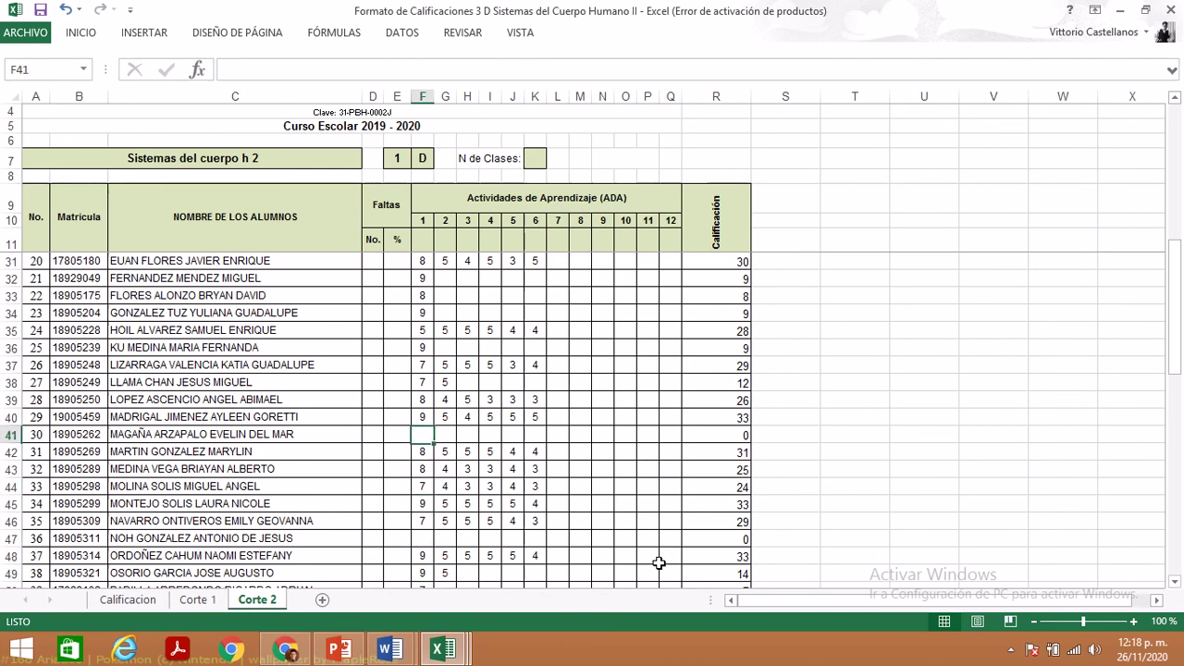
pyautogui.press('Up')
pyautogui.press('Up')
pyautogui.press('Up')
pyautogui.press('Up')
pyautogui.press('Up')
pyautogui.press('Up')
pyautogui.press('Up')
pyautogui.press('Up')
pyautogui.press('Up')
pyautogui.press('Up')
pyautogui.press('Up')
pyautogui.press('Up')
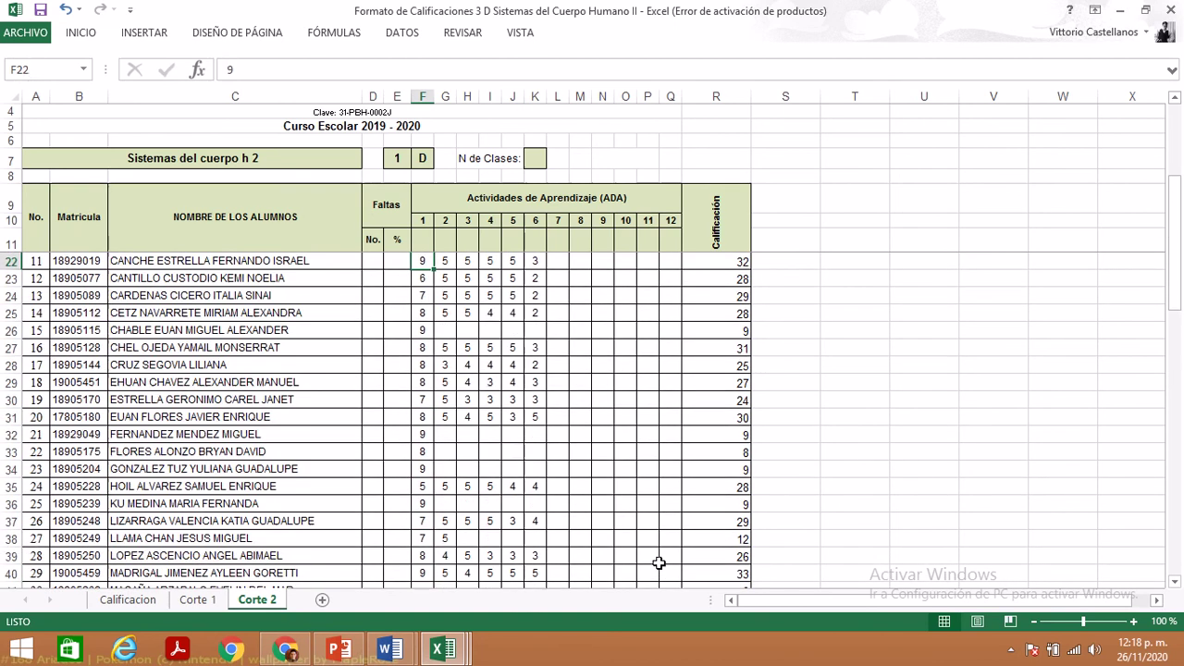
pyautogui.press('Up')
pyautogui.press('Up')
pyautogui.press('Up')
pyautogui.press('Up')
pyautogui.press('Up')
pyautogui.press('Up')
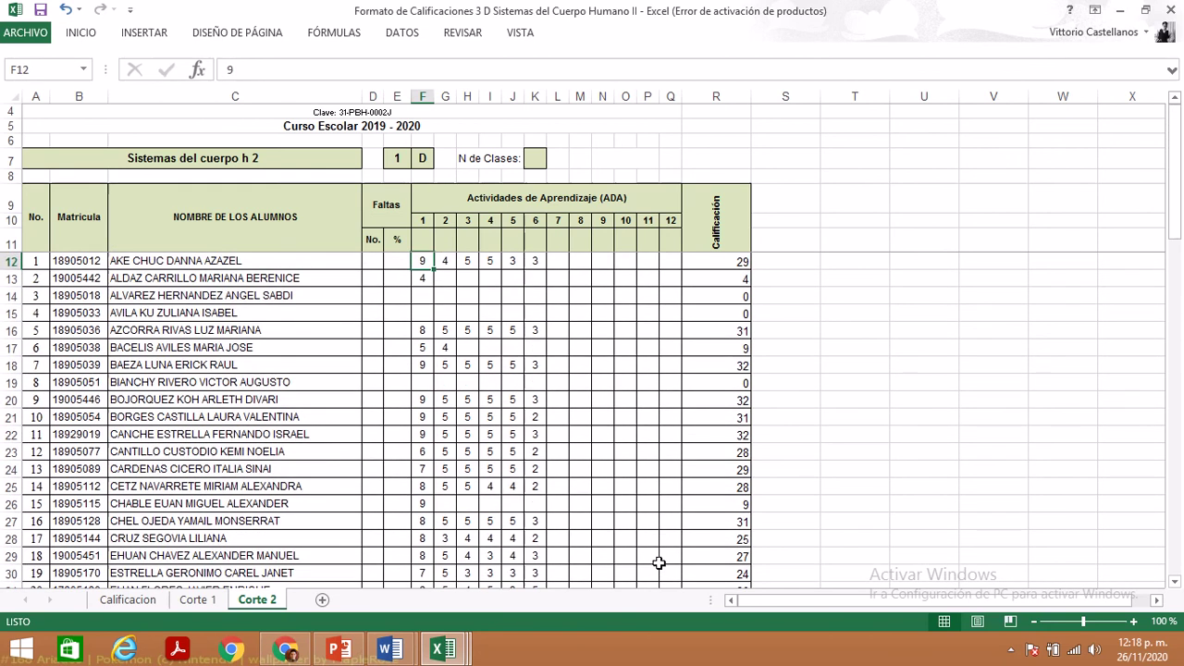
pyautogui.press('Down')
pyautogui.press('Down')
pyautogui.press('Down')
pyautogui.press('Down')
pyautogui.press('Down')
pyautogui.press('Right')
pyautogui.press('Right')
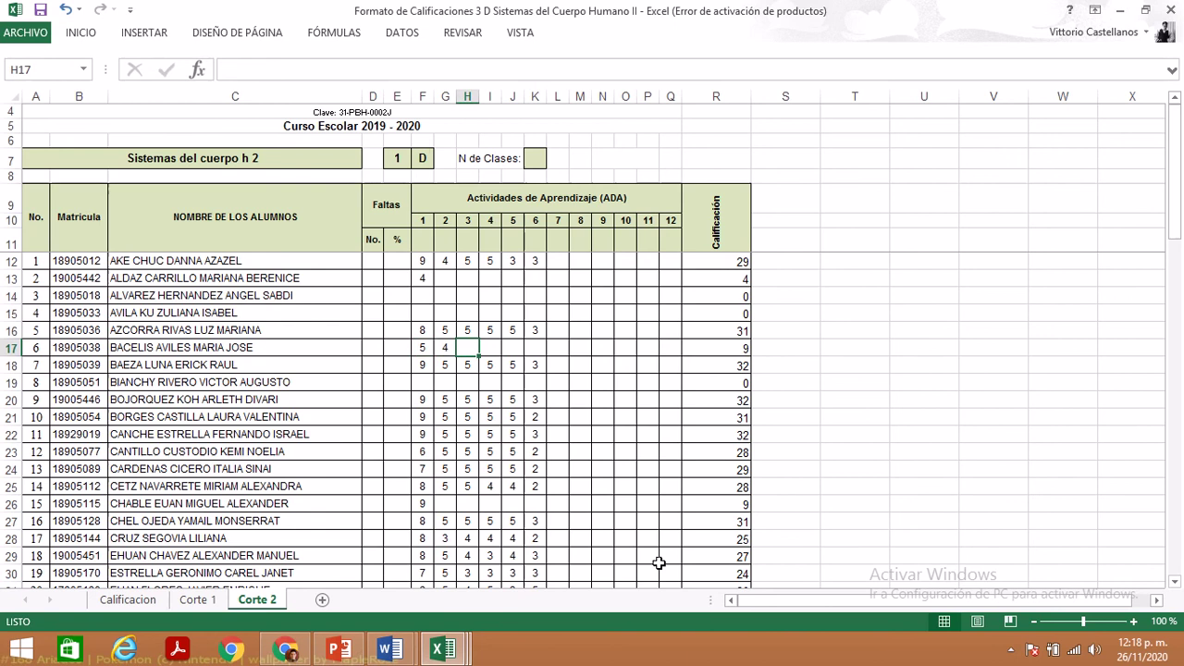
pyautogui.moveTo(443, 647)
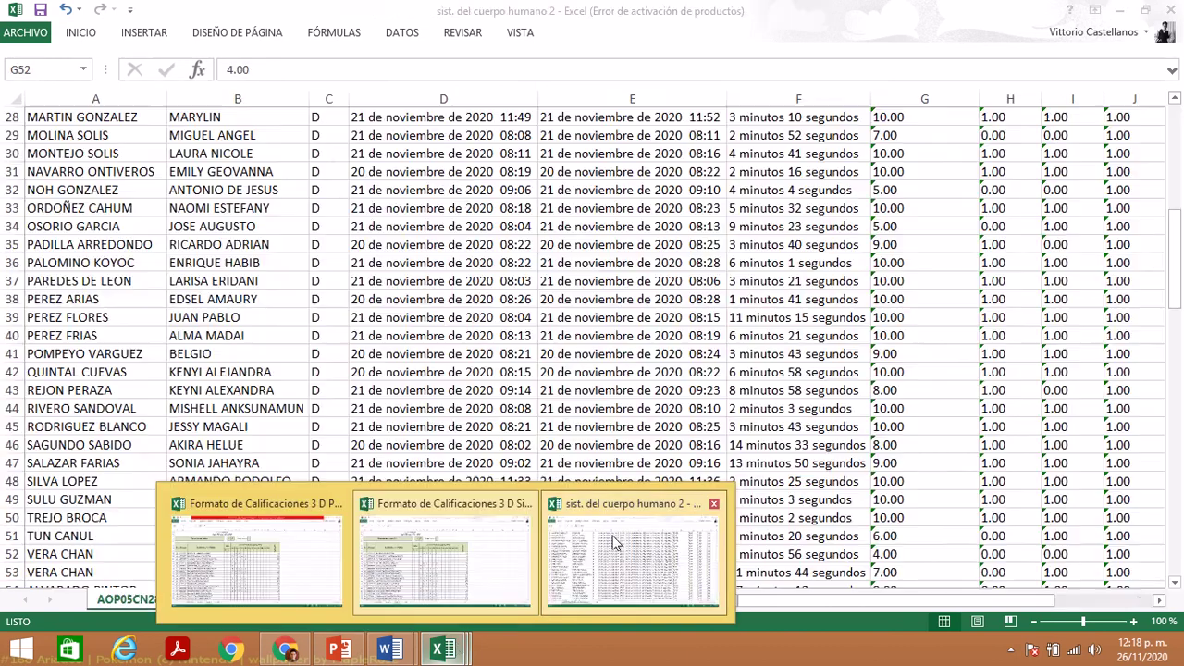
# - Switch to the sist. del cuerpo humano 2 results workbook and look up student No. 6's test score in row 4
pyautogui.click(613, 543)
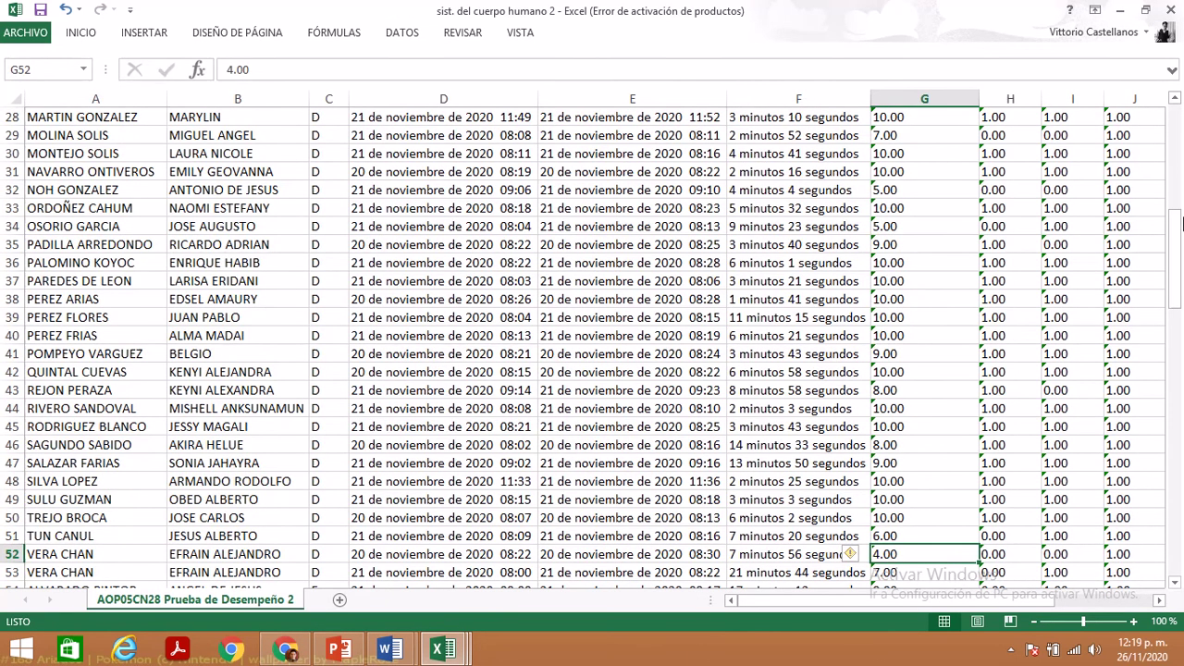
pyautogui.click(1178, 144)
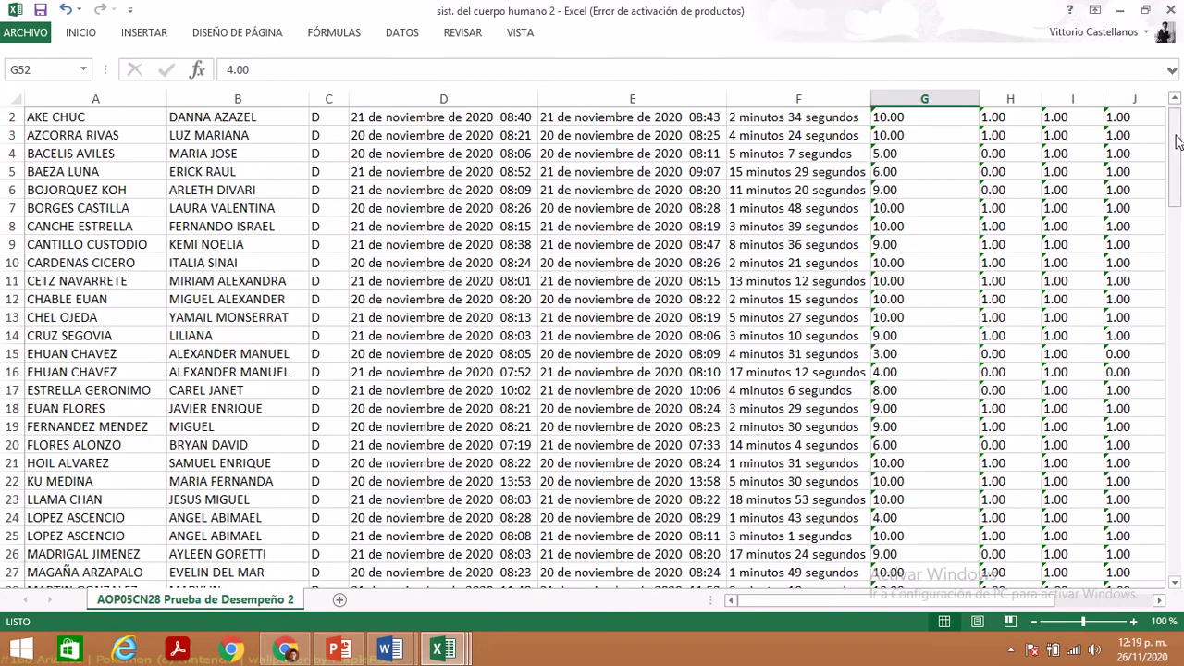
pyautogui.click(893, 139)
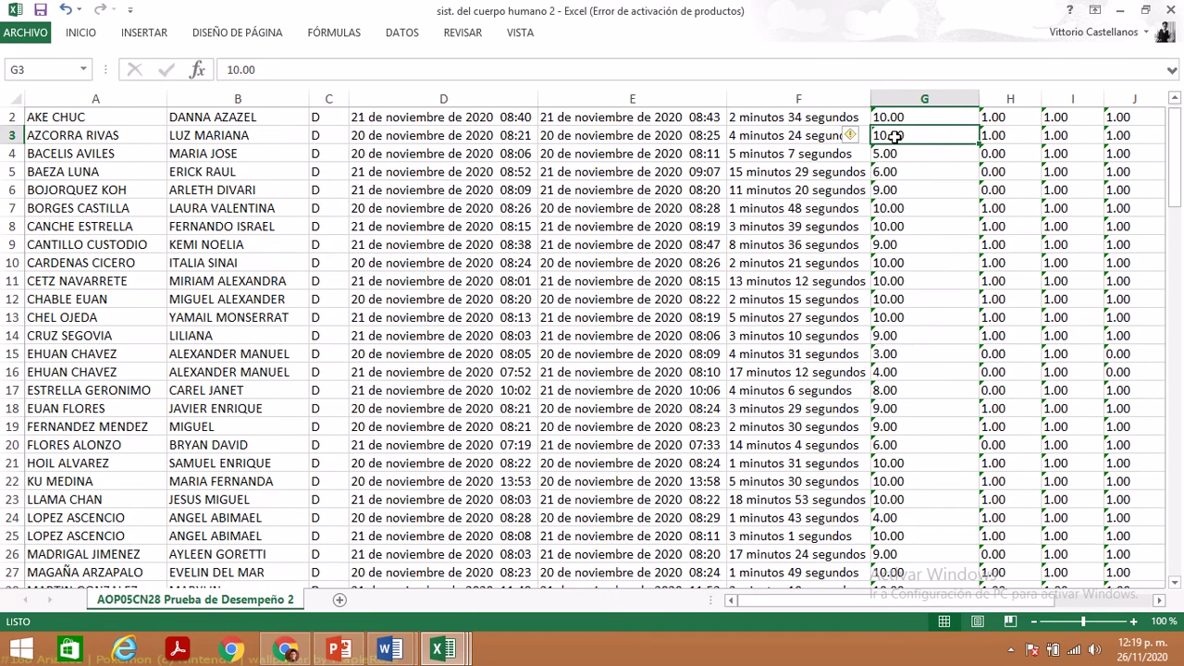
pyautogui.press('Down')
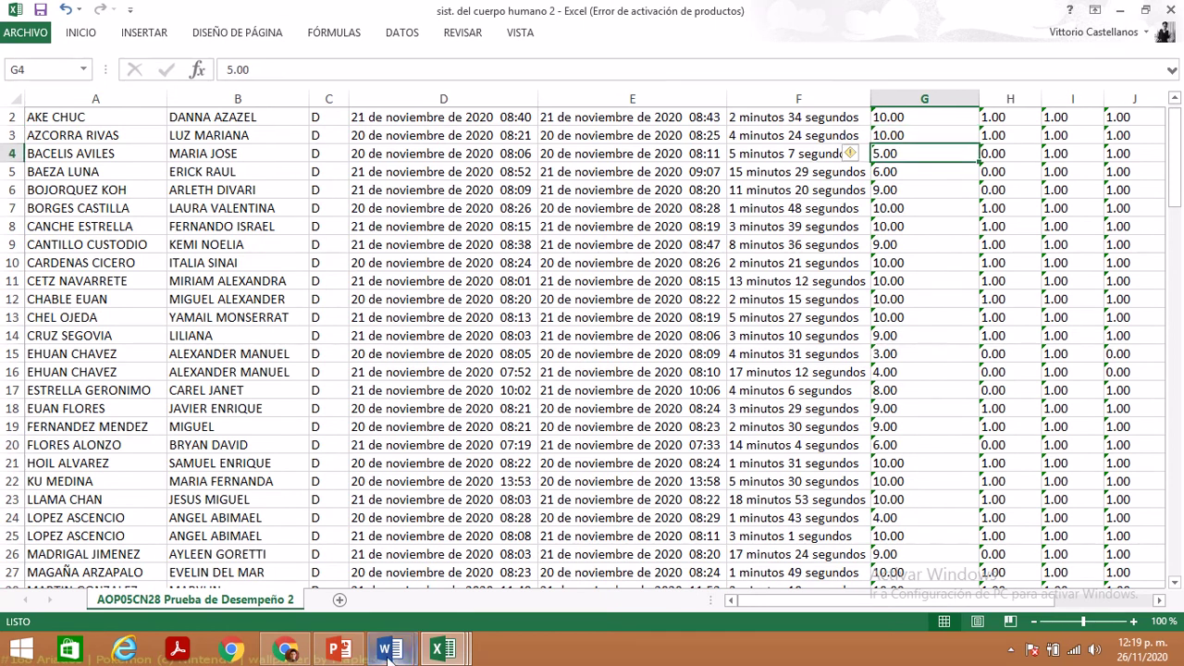
# - Return to the Sistemas del Cuerpo Humano II gradebook and set student No. 6's activity 3 to 2 and activity 4 to 5 in row 17
pyautogui.moveTo(435, 653)
pyautogui.click(435, 546)
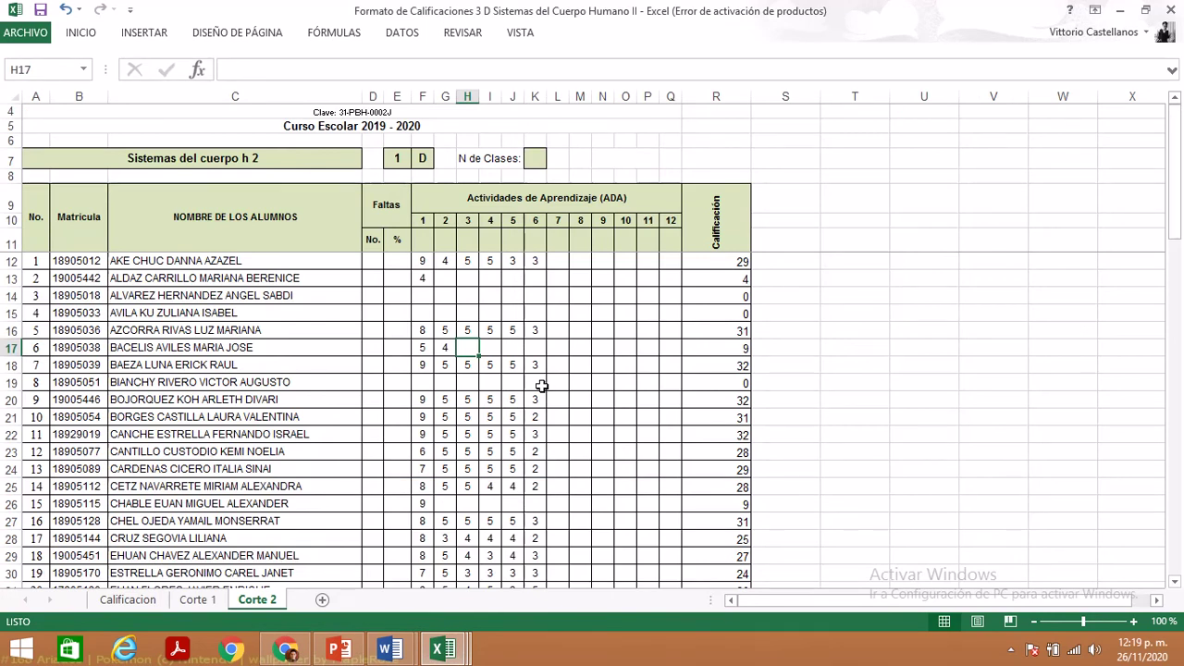
pyautogui.write('2')
pyautogui.press('Tab')
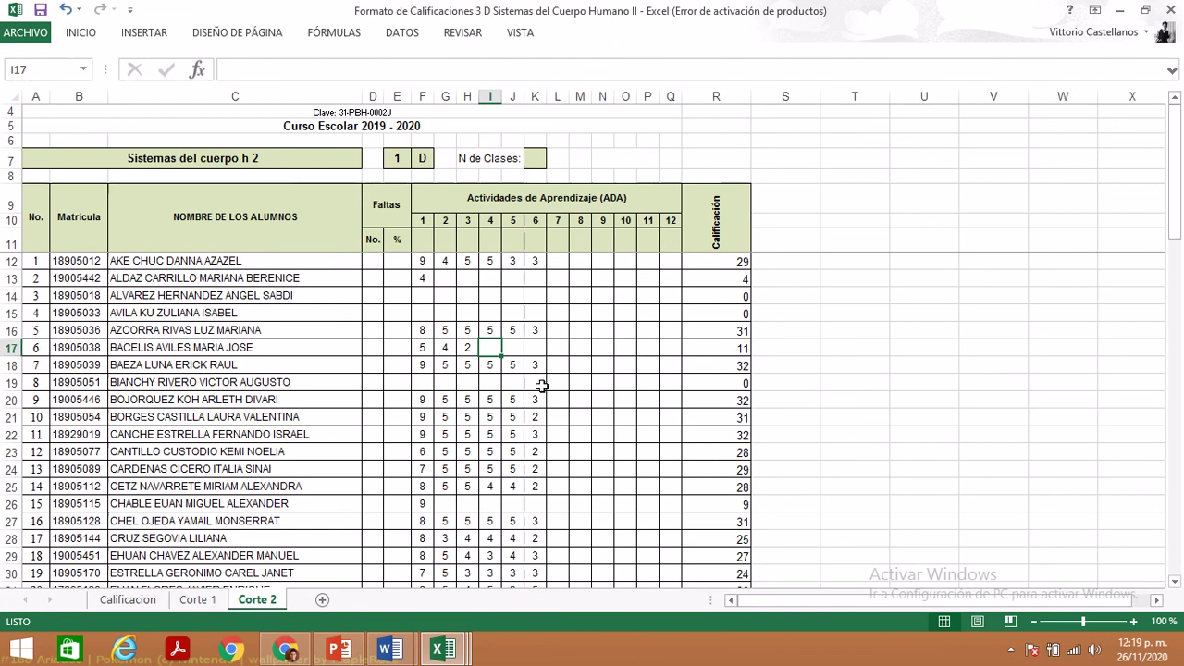
pyautogui.write('5')
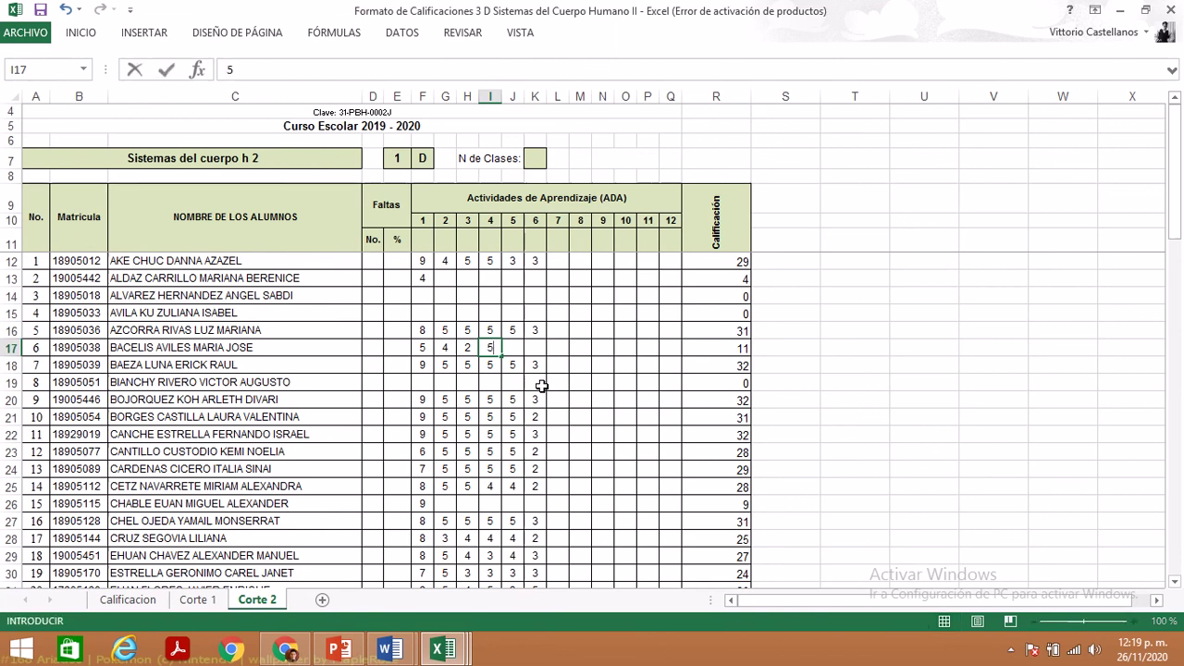
pyautogui.press('Tab')
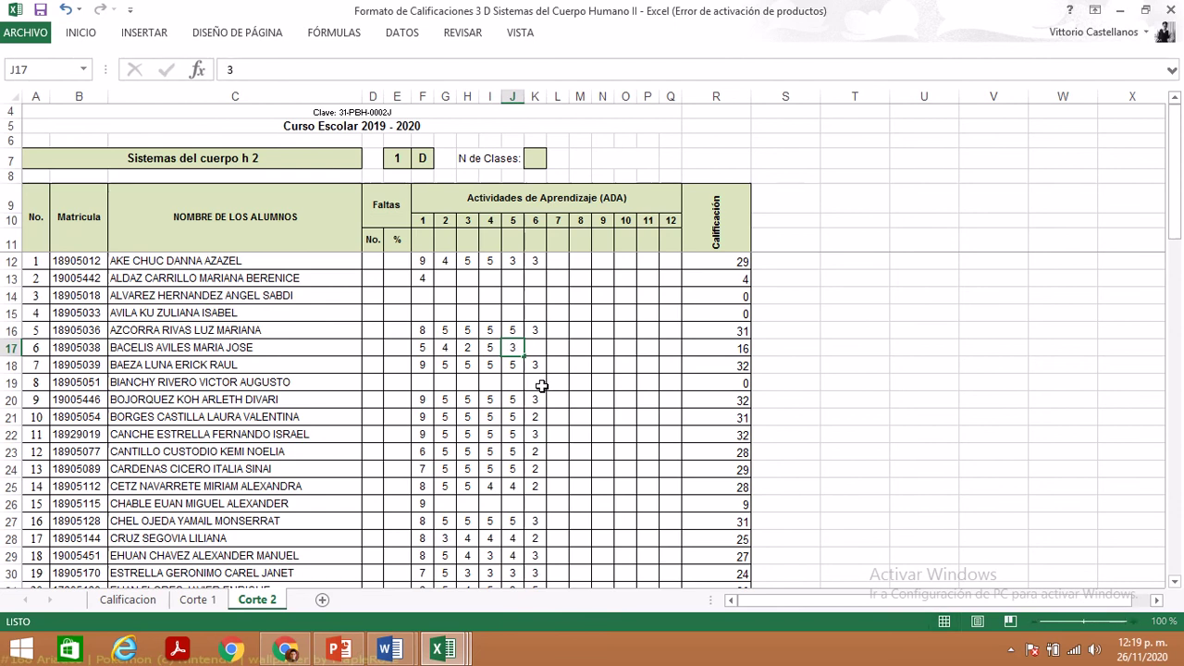
# - Set student No. 6's activity 5 to 3 and activity 6 to 4 in row 17
pyautogui.write('3')
pyautogui.press('Tab')
pyautogui.write('3')
pyautogui.press('Return')
pyautogui.press('Up')
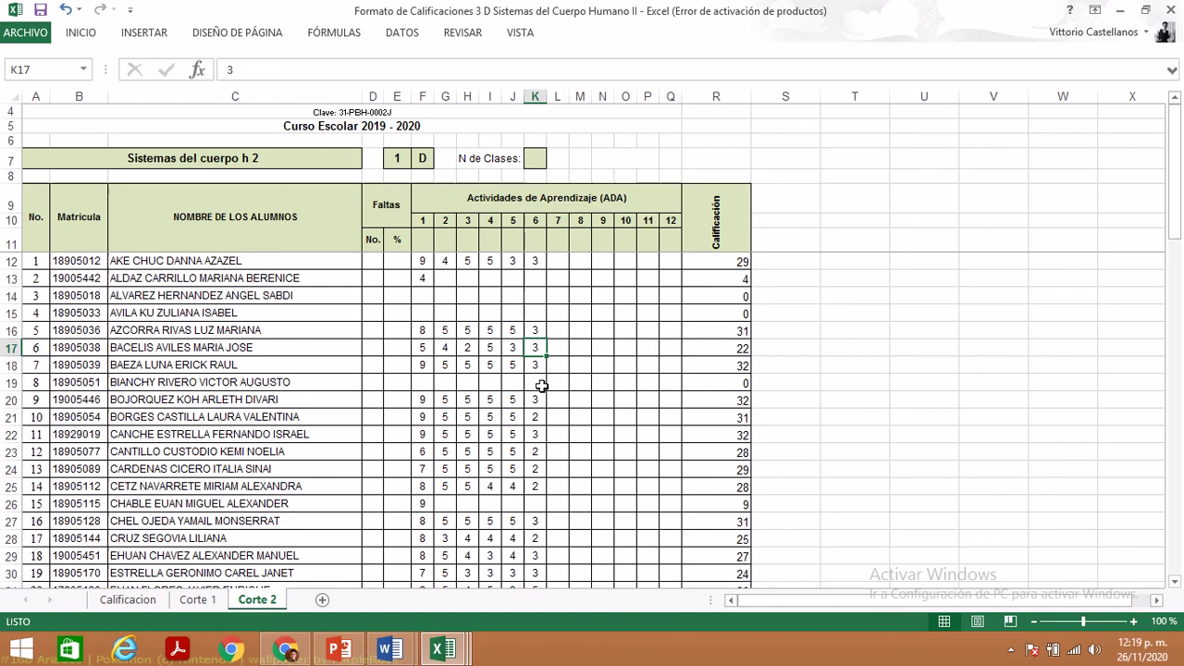
pyautogui.write('4')
pyautogui.press('Return')
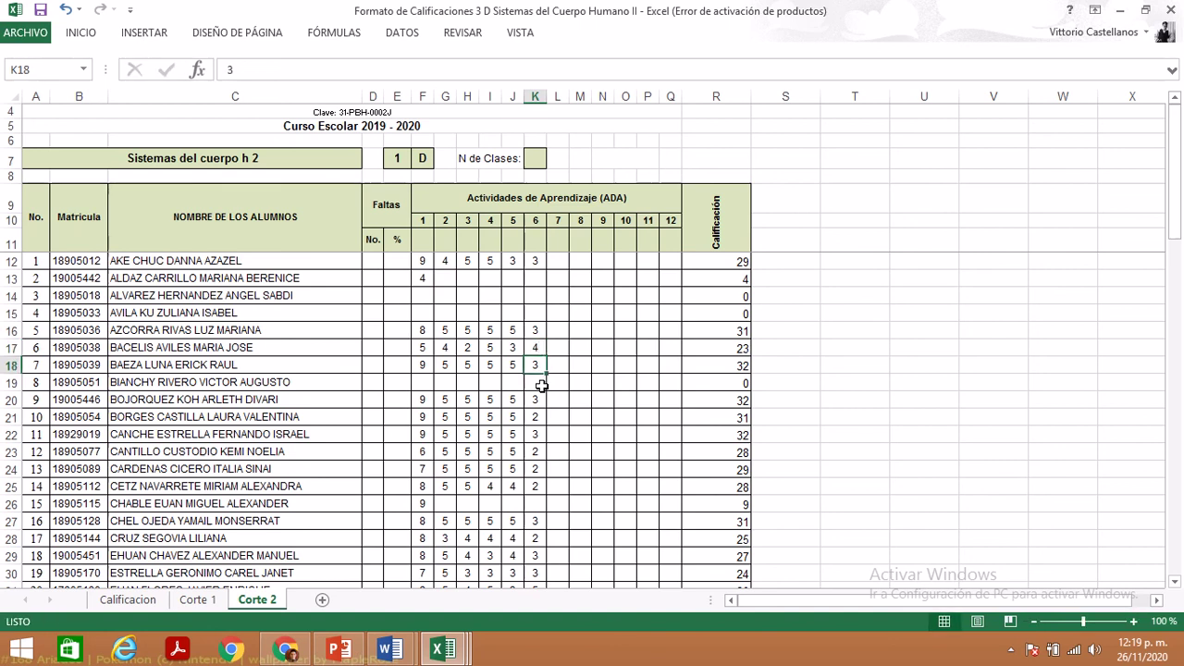
# - Go through the students' scores below row 17 and select activity 2 of student No. 15 in row 26
pyautogui.press('Left')
pyautogui.press('Left')
pyautogui.press('Up')
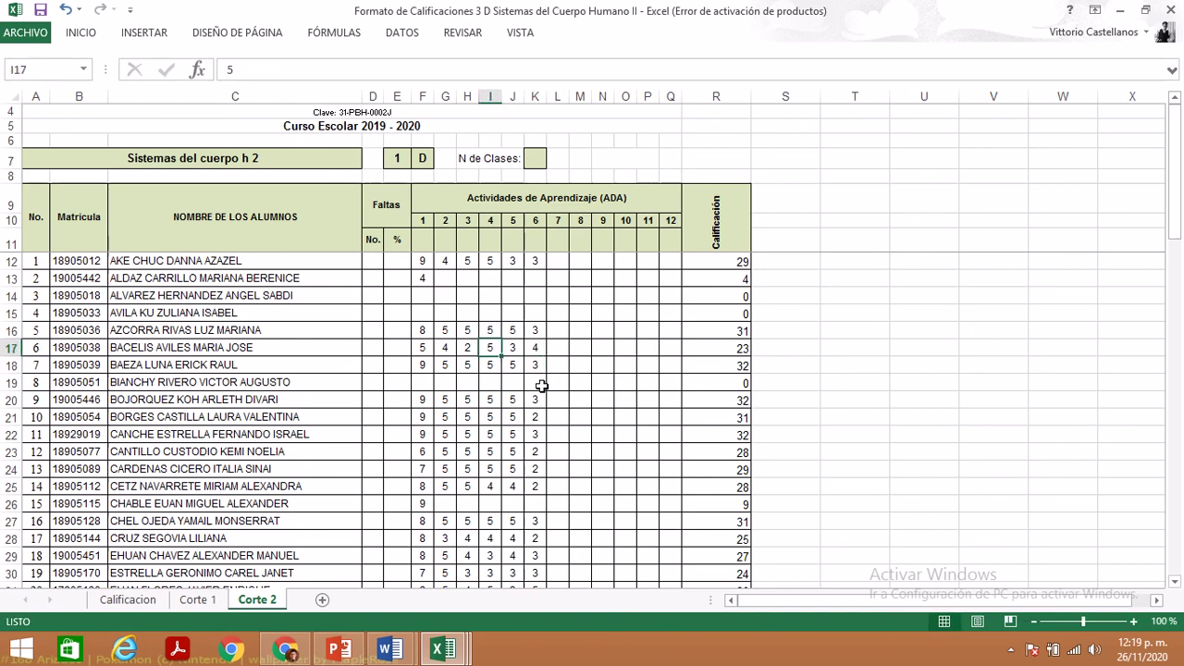
pyautogui.press('Down')
pyautogui.press('Left')
pyautogui.press('Left')
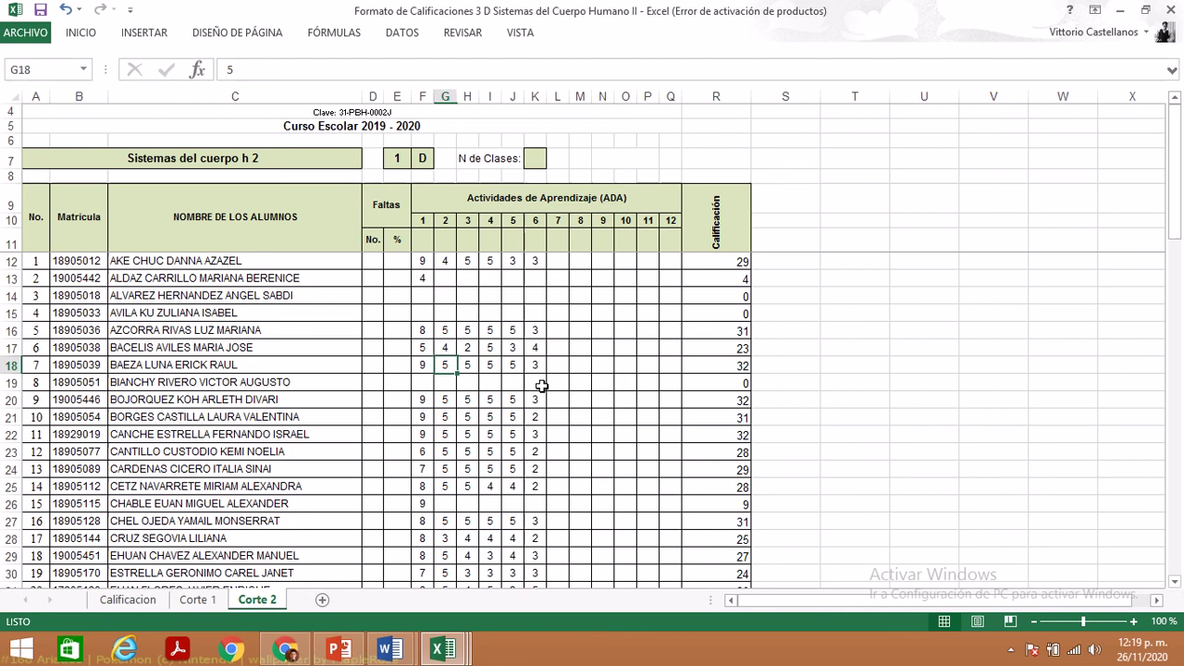
pyautogui.press('Down')
pyautogui.press('Left')
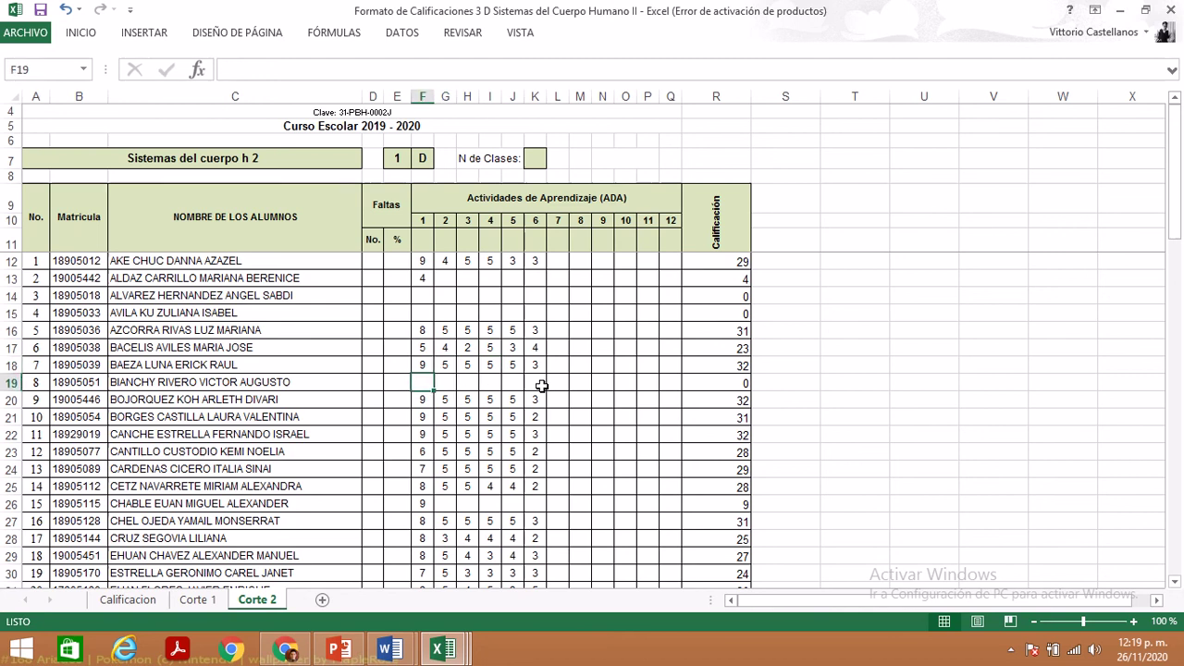
pyautogui.press('Down')
pyautogui.press('Down')
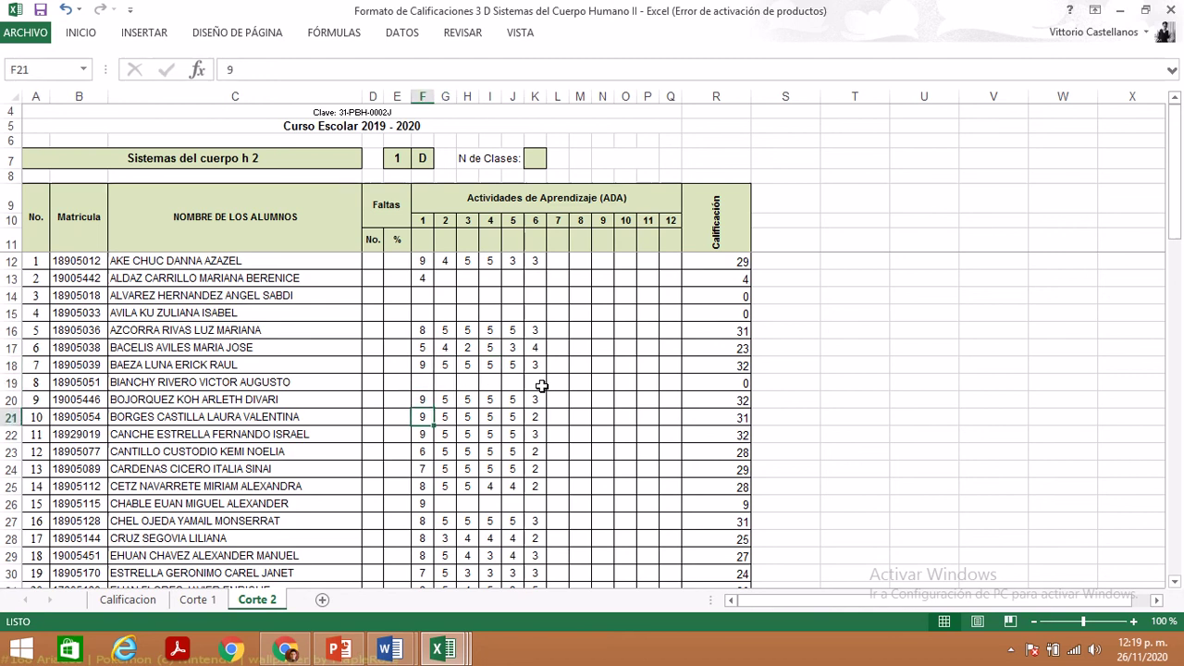
pyautogui.press('Down')
pyautogui.press('Down')
pyautogui.press('Down')
pyautogui.press('Down')
pyautogui.press('Down')
pyautogui.press('Down')
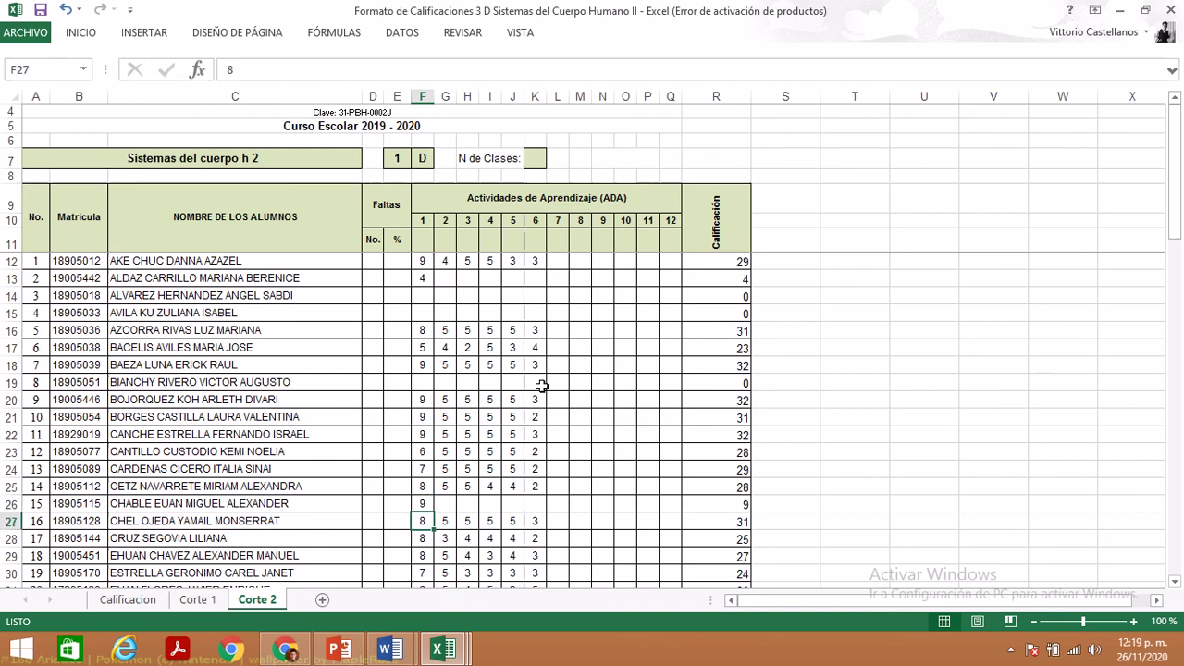
pyautogui.press('Up')
pyautogui.press('Right')
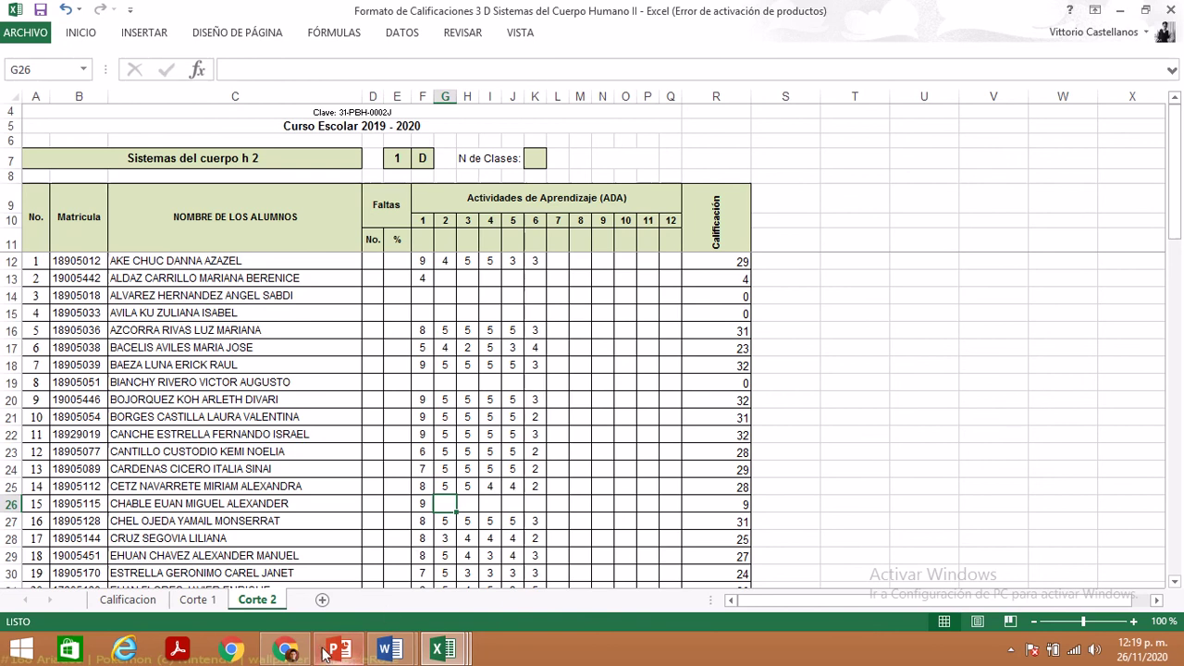
# - Switch to Google Classroom, open student No. 15's late ADA 5.- Sistema Urinario submission and read through the document
pyautogui.click(286, 651)
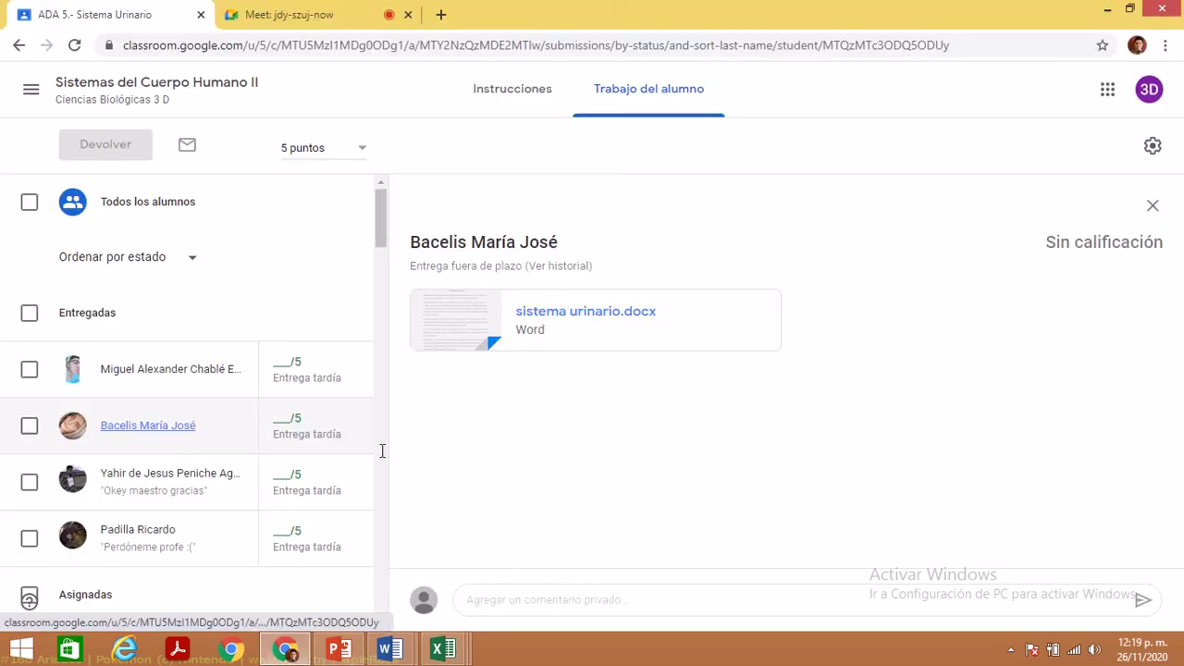
pyautogui.click(227, 369)
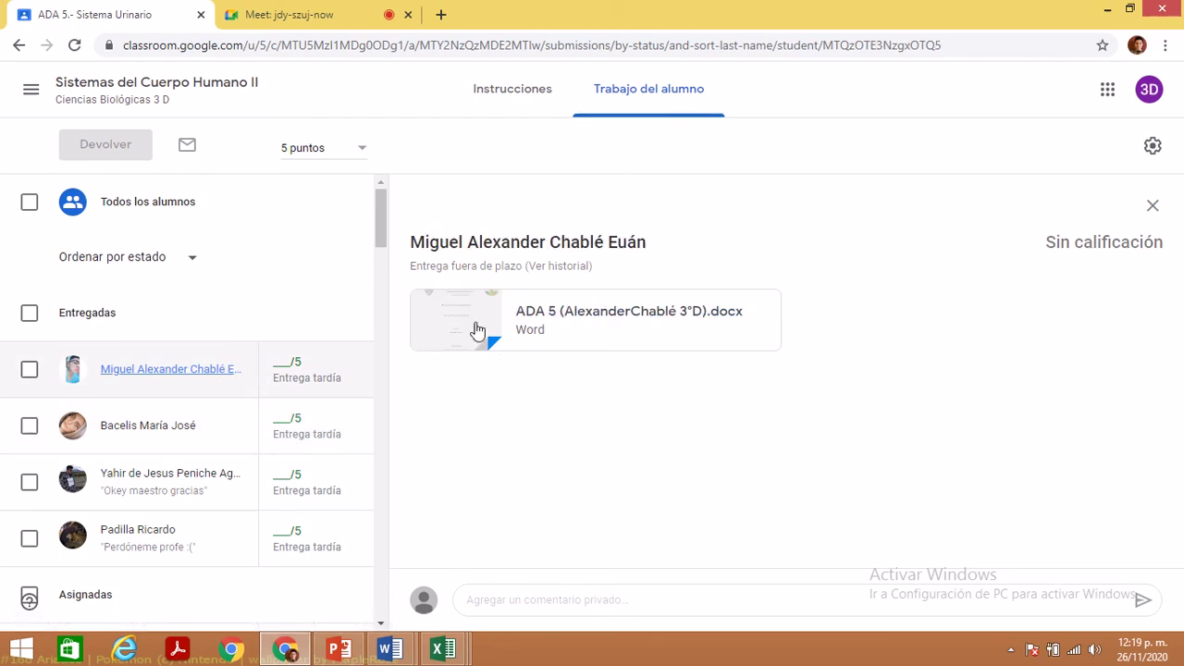
pyautogui.click(477, 331)
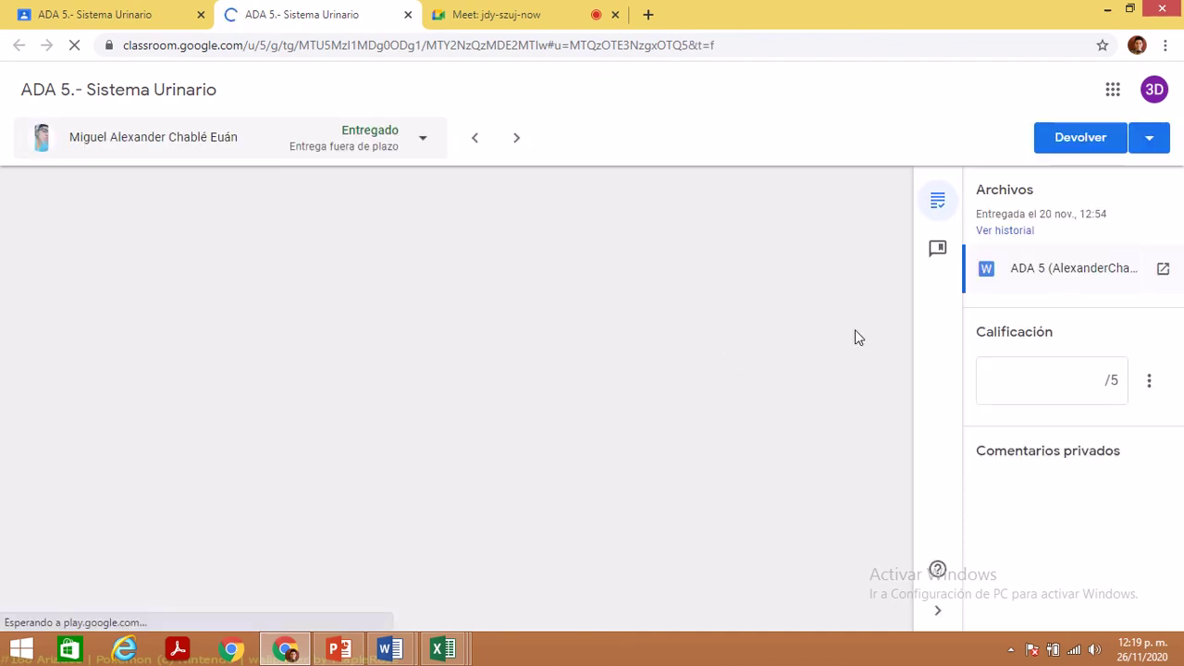
pyautogui.click(1046, 385)
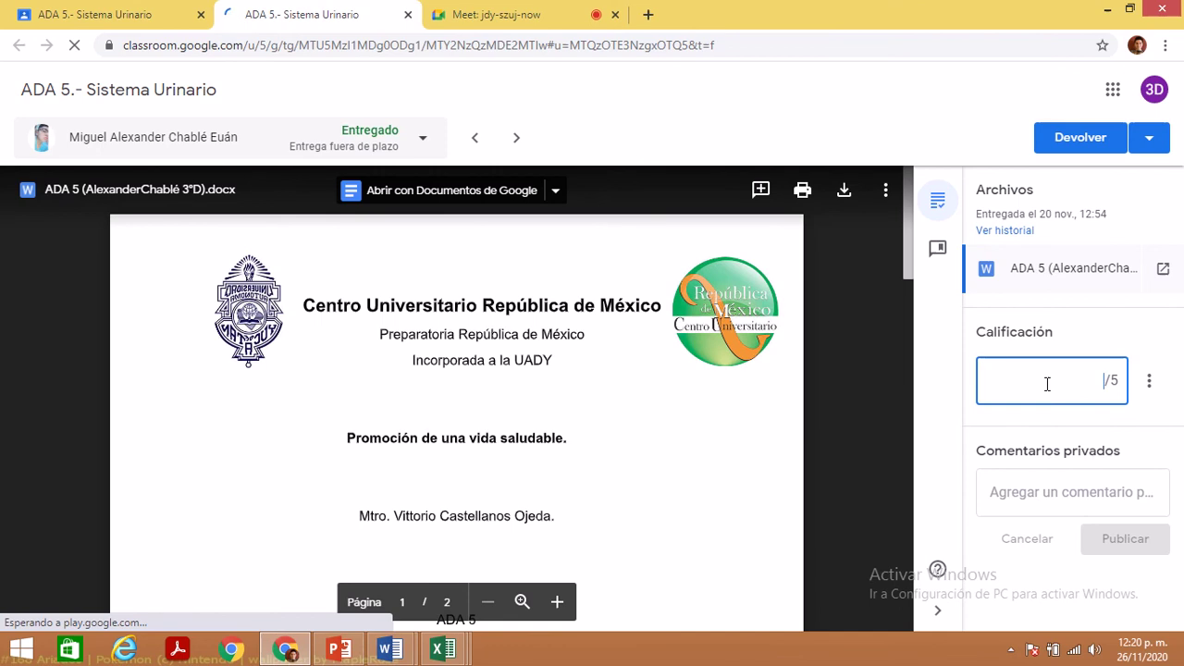
pyautogui.click(911, 467)
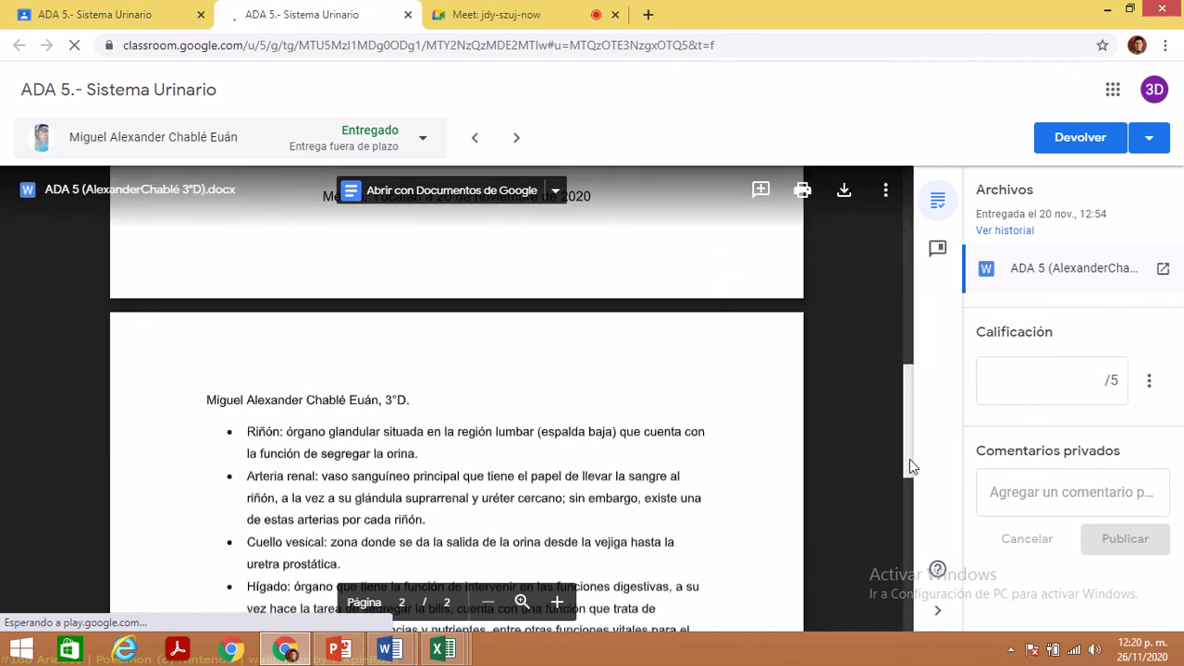
pyautogui.click(1081, 376)
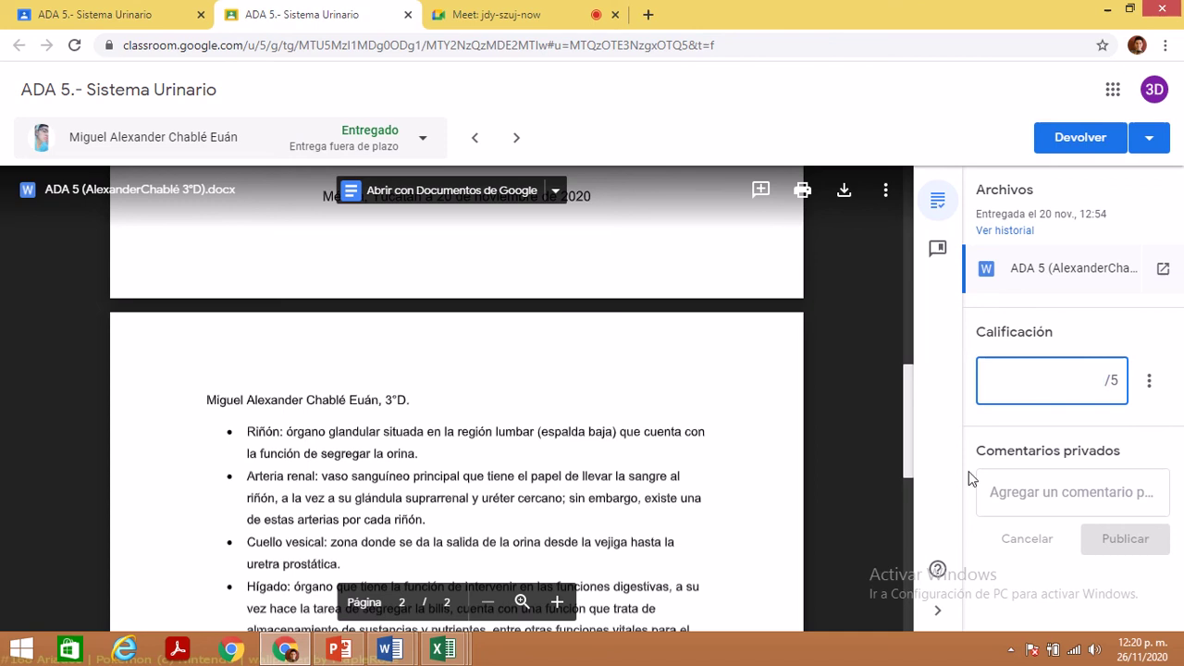
pyautogui.click(906, 578)
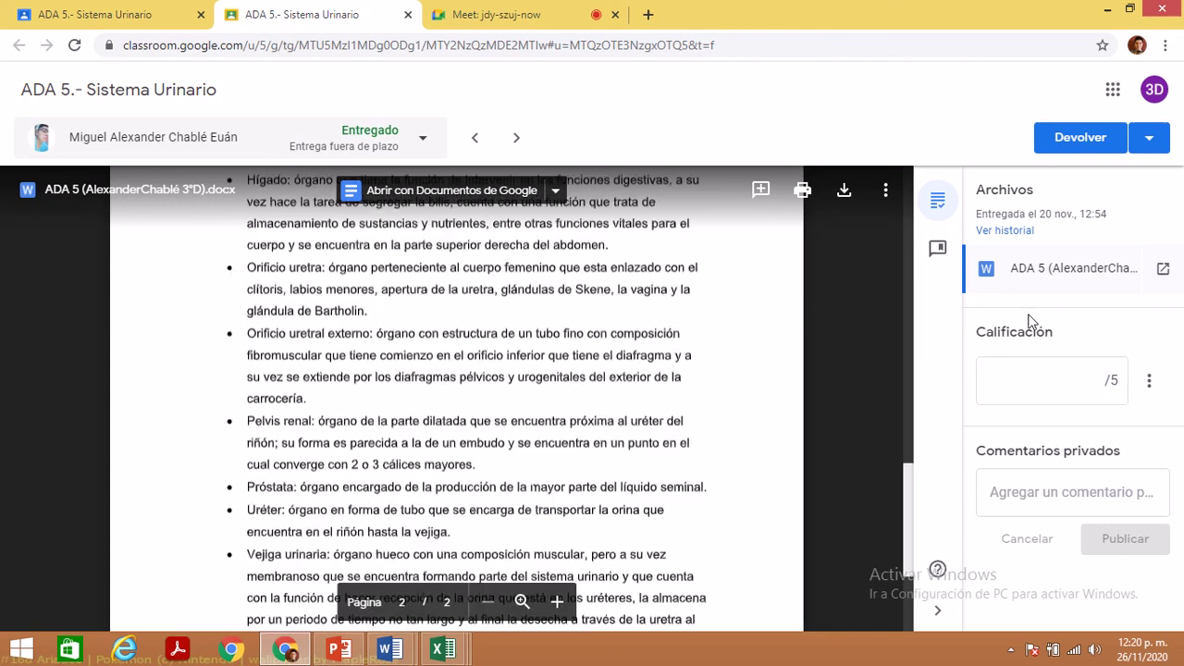
# - Grade the open ADA 5 submission 4 out of 5, return it to the student and close the submission
pyautogui.click(1094, 385)
pyautogui.write('4')
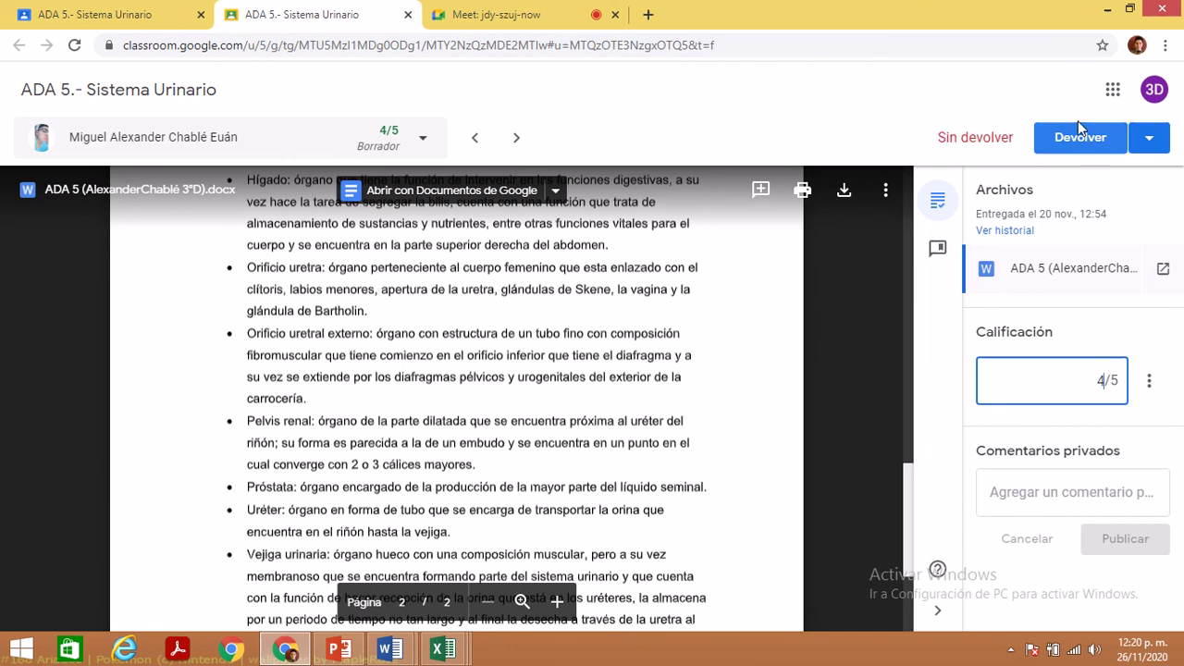
pyautogui.click(1088, 143)
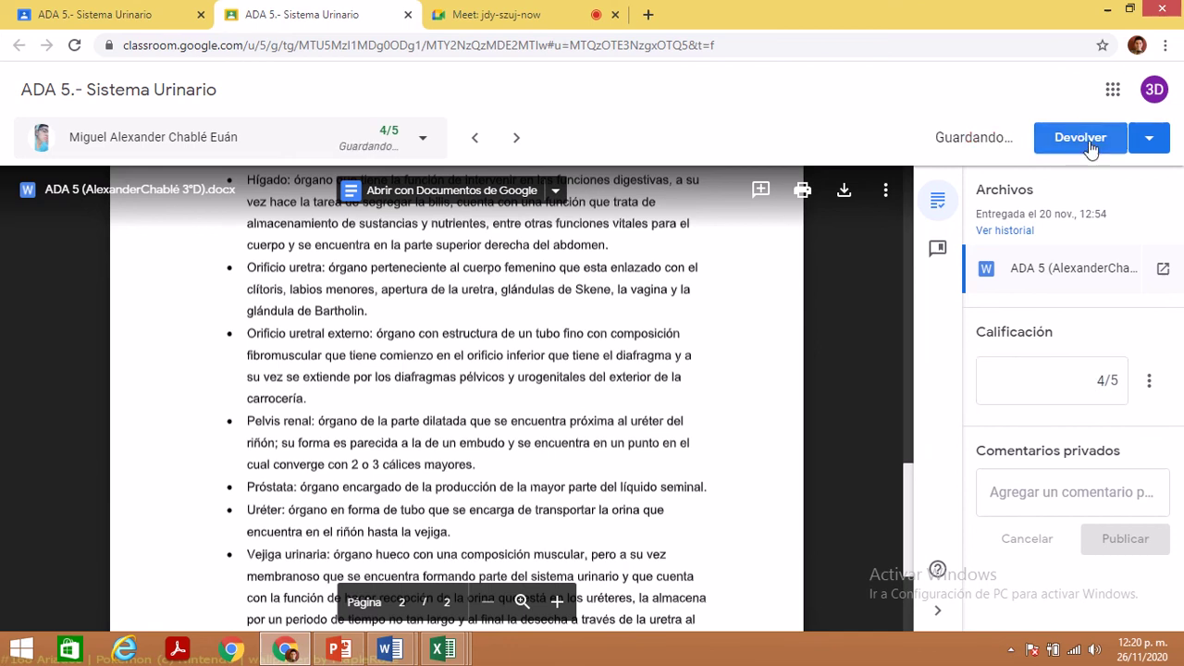
pyautogui.click(1091, 148)
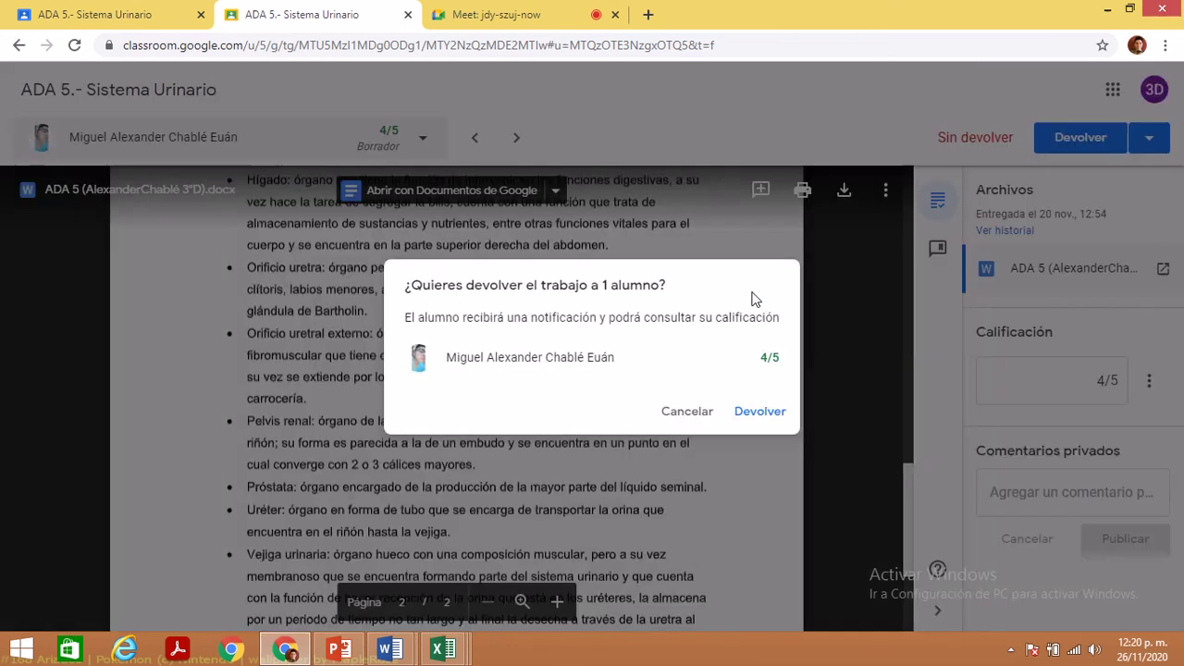
pyautogui.click(758, 413)
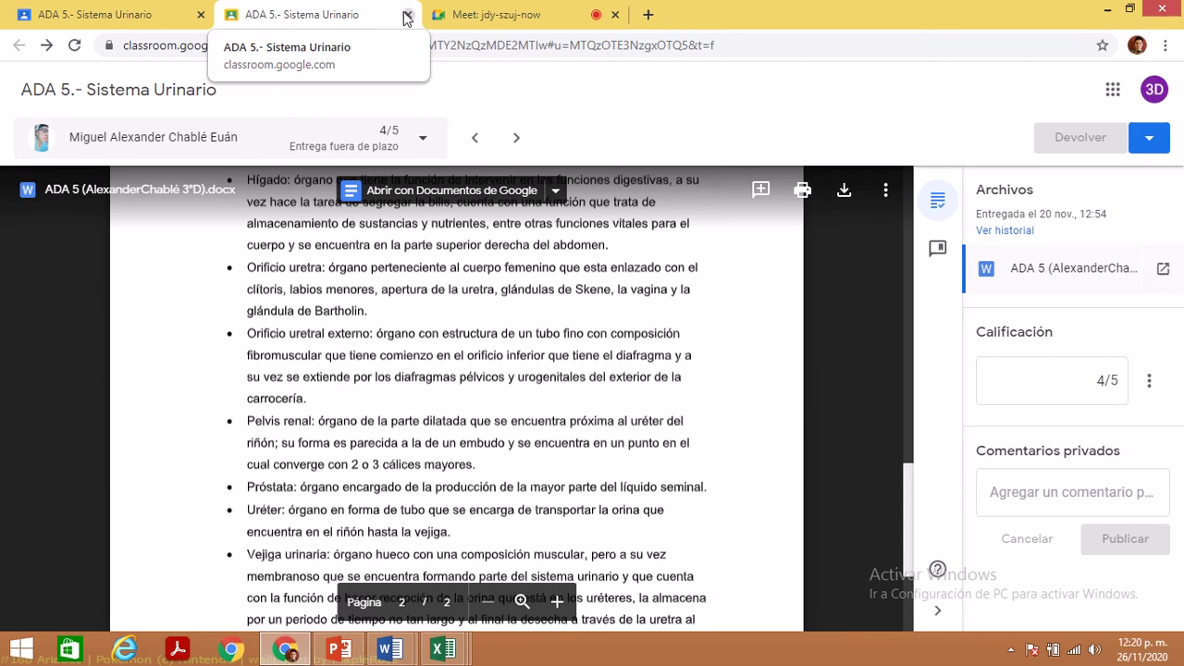
pyautogui.click(408, 15)
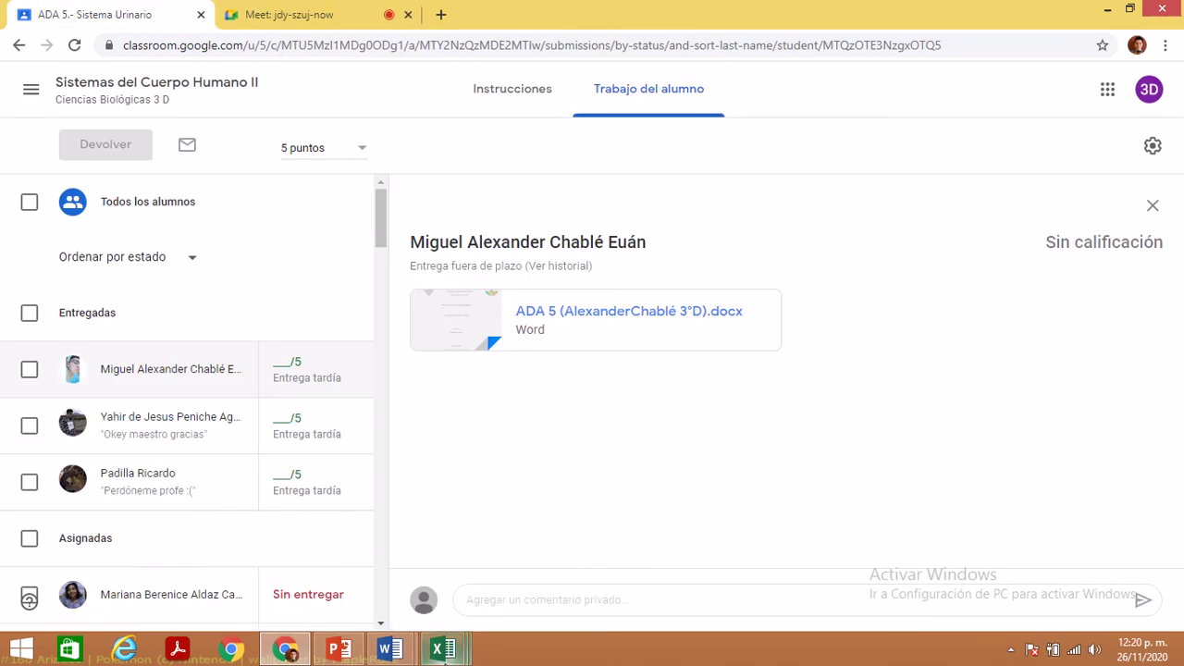
# - Return to the Sistemas del Cuerpo Humano II gradebook and set student No. 15's activity 2 to 4 and activity 3 to 5 in row 26
pyautogui.moveTo(444, 649)
pyautogui.click(546, 597)
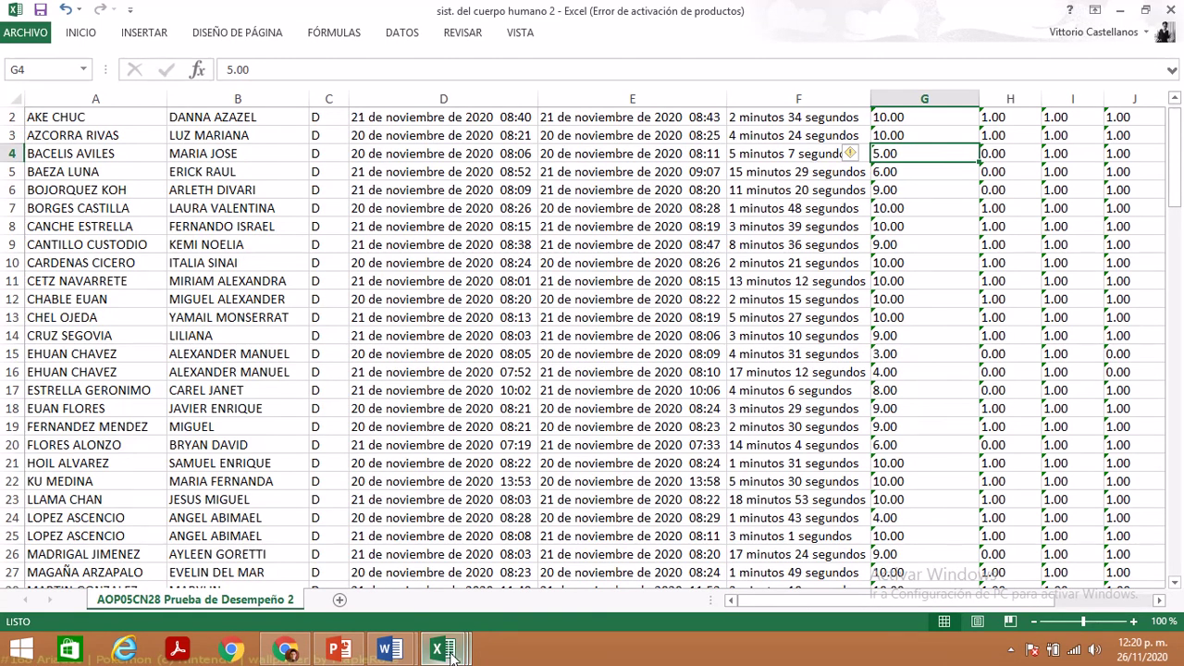
pyautogui.moveTo(443, 650)
pyautogui.click(428, 574)
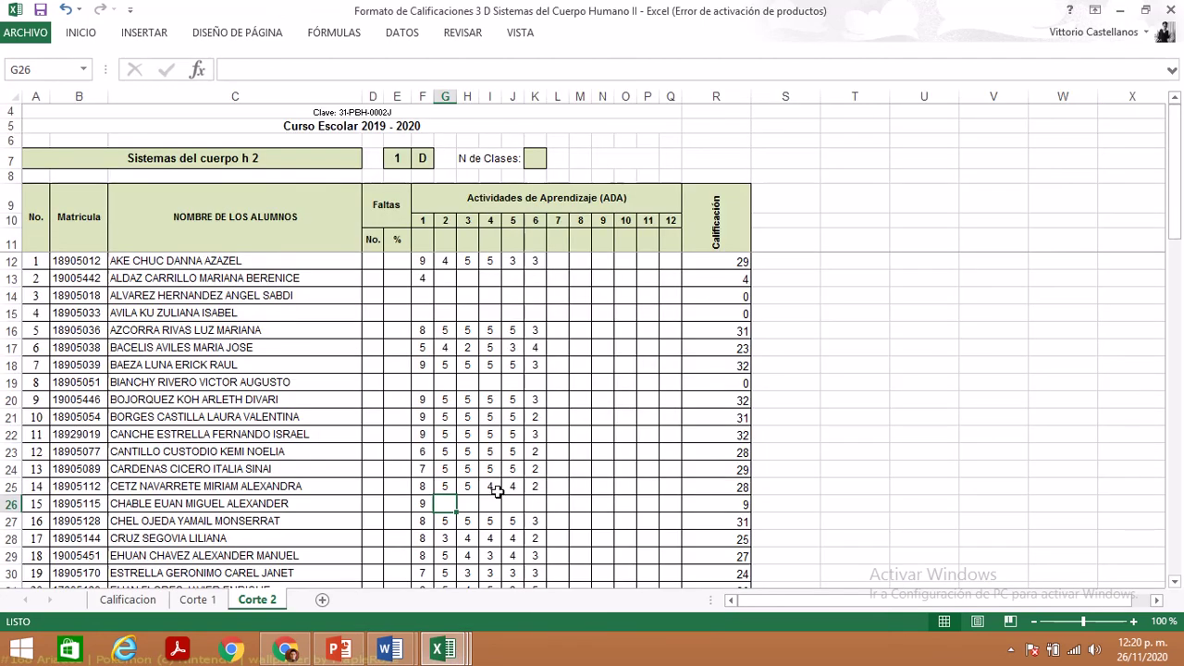
pyautogui.write('4')
pyautogui.press('Tab')
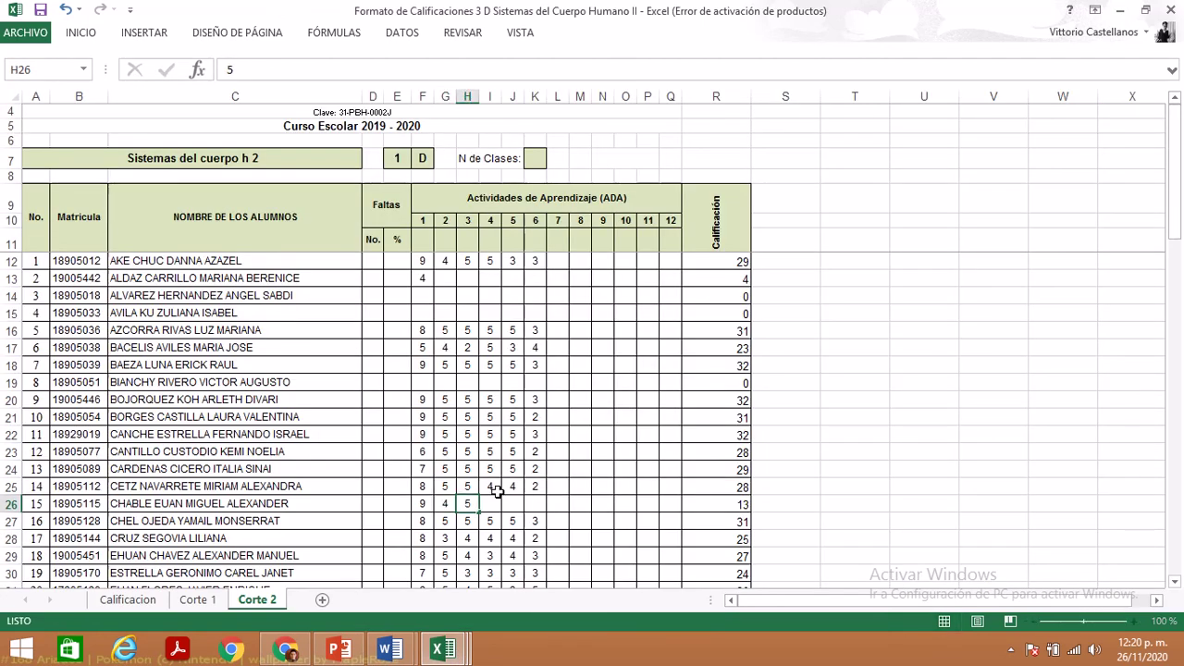
pyautogui.write('5')
pyautogui.press('Tab')
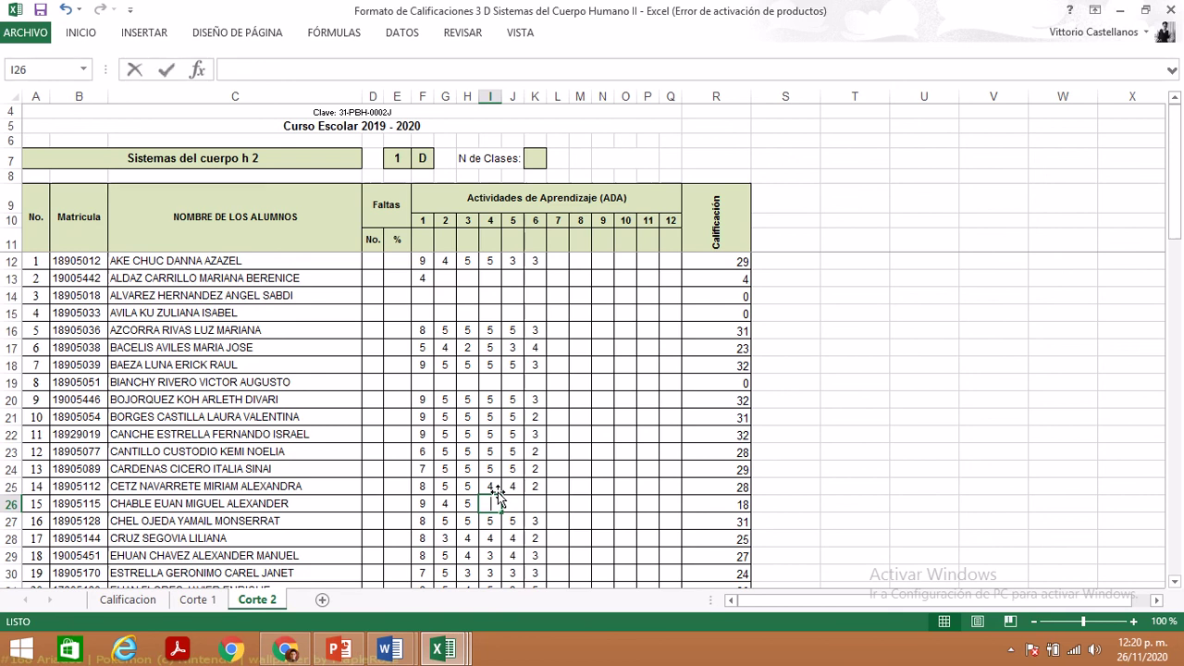
# - Set student No. 15's activity 4 to 5, activity 5 to 3 and activity 6 to 4 in row 26
pyautogui.write('5')
pyautogui.press('Tab')
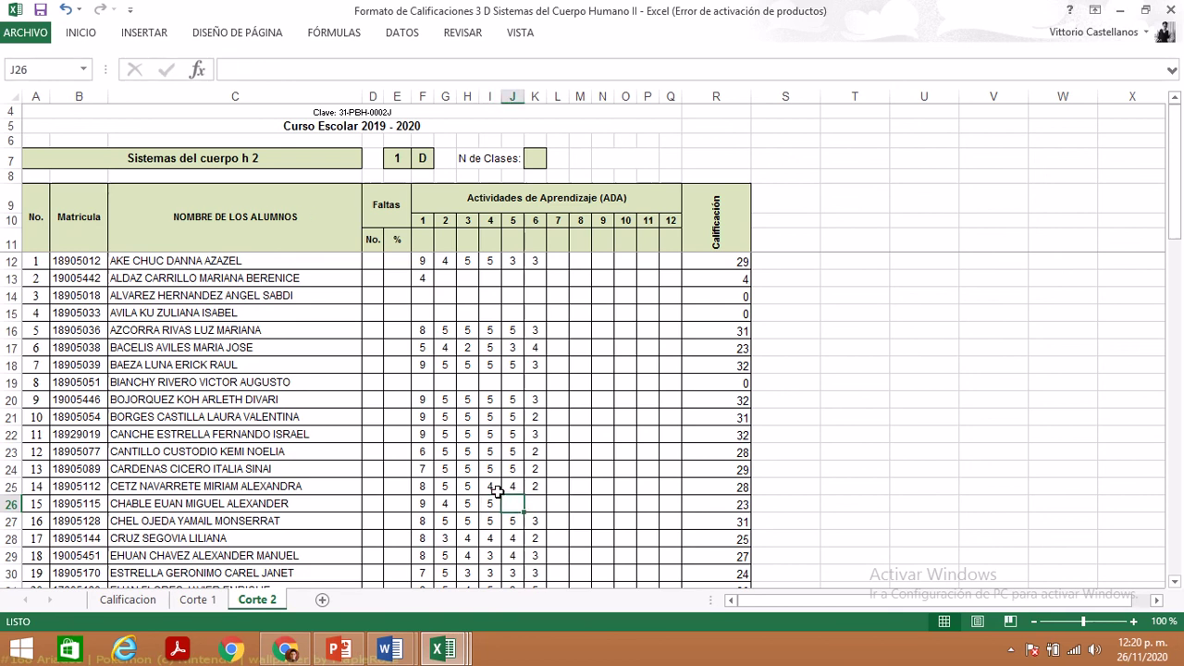
pyautogui.write('3')
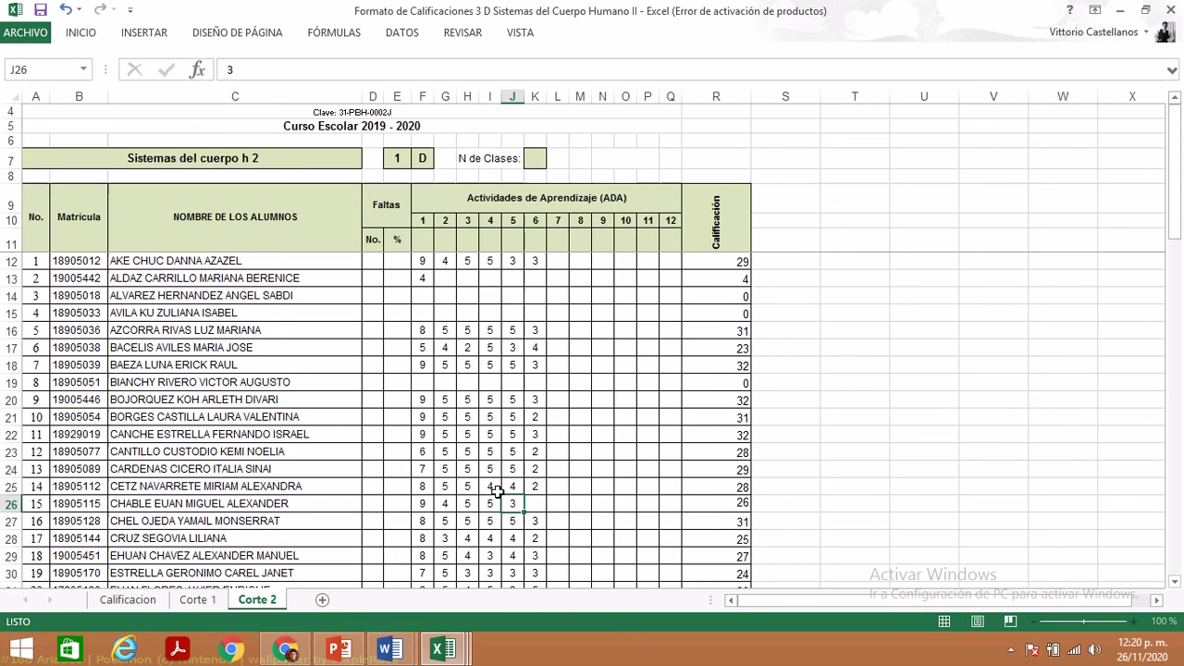
pyautogui.press('Tab')
pyautogui.write('4')
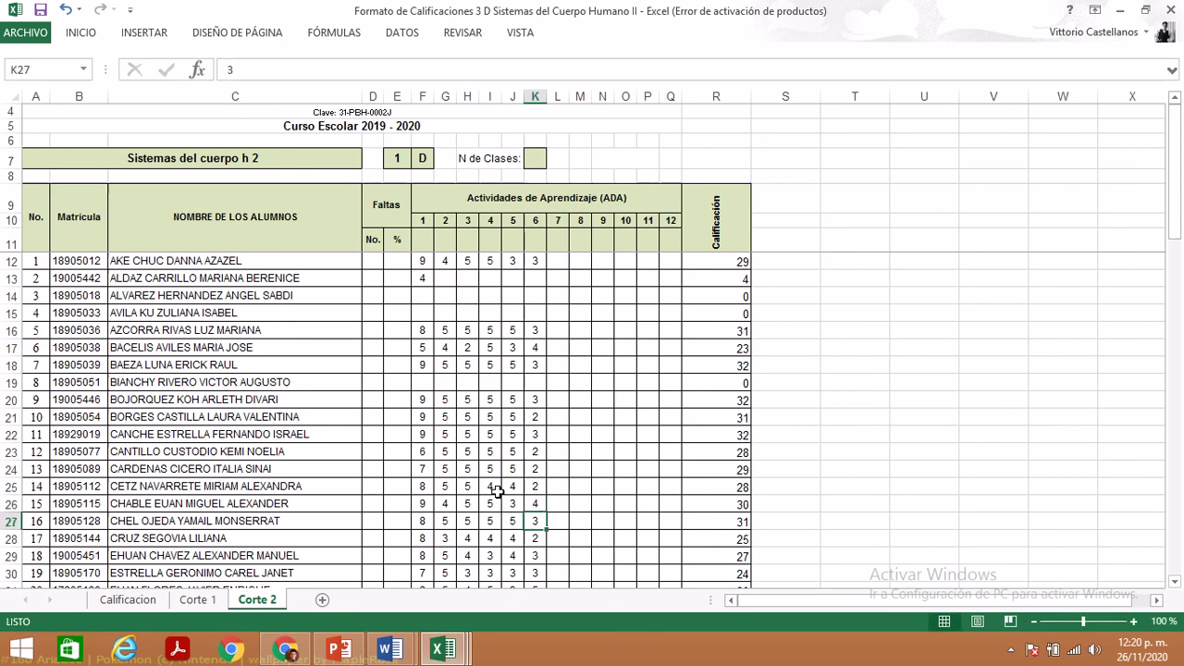
# - Review the Corte 2 scores from student No. 16 down to student No. 22, also checking the ADA 5 submissions in Google Classroom
pyautogui.press('Left')
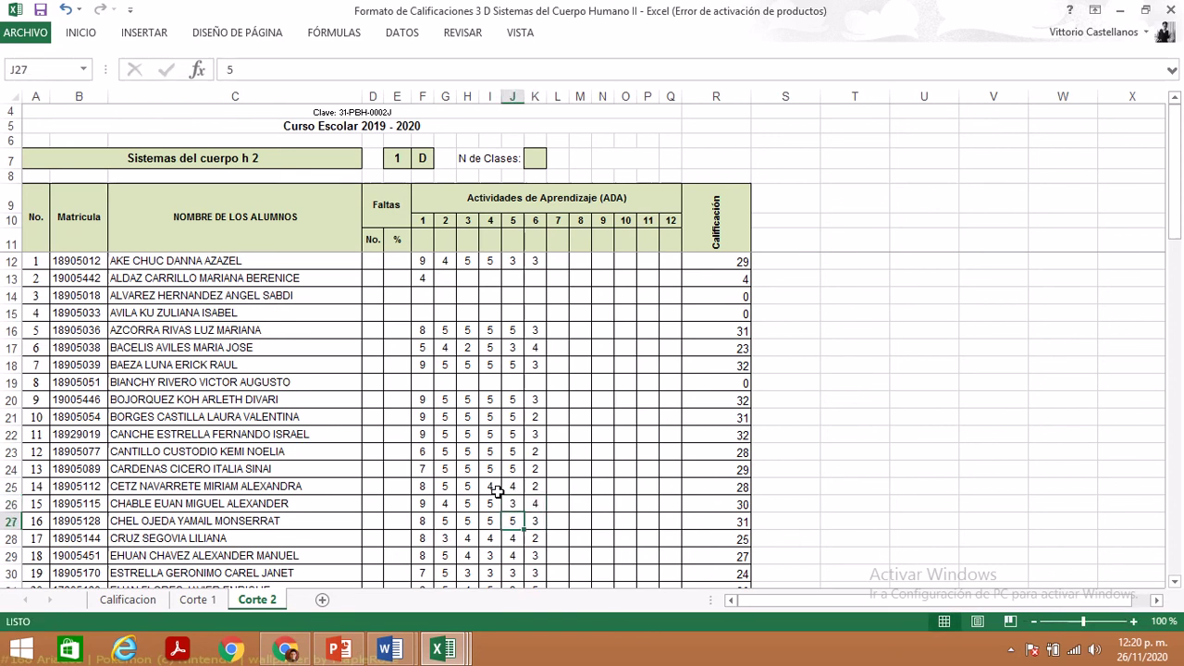
pyautogui.press('Down')
pyautogui.press('Down')
pyautogui.press('Down')
pyautogui.press('Down')
pyautogui.scroll(-1, 498, 493)
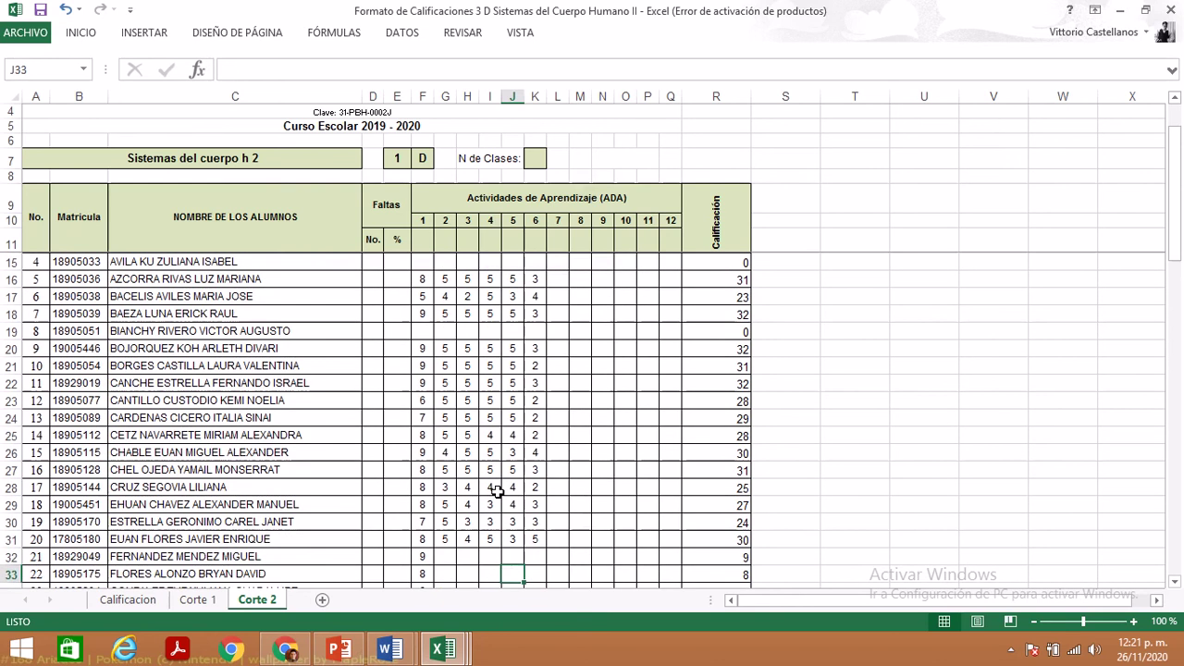
pyautogui.press('Down')
pyautogui.press('Left')
pyautogui.press('Left')
pyautogui.press('Left')
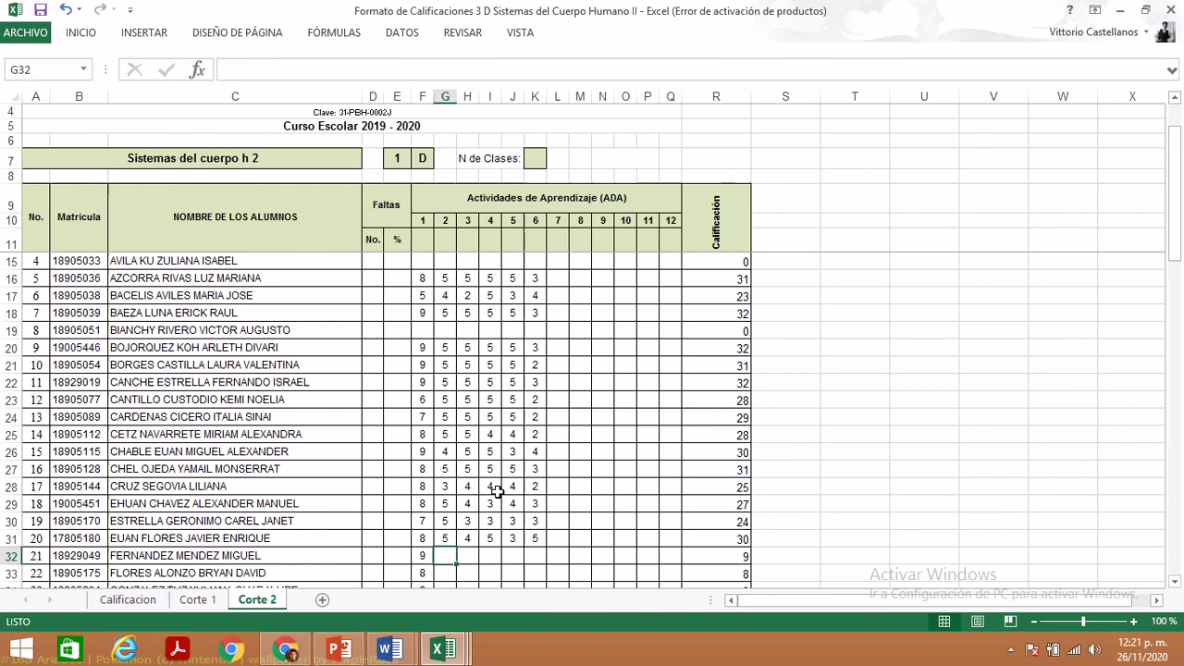
pyautogui.press('Down')
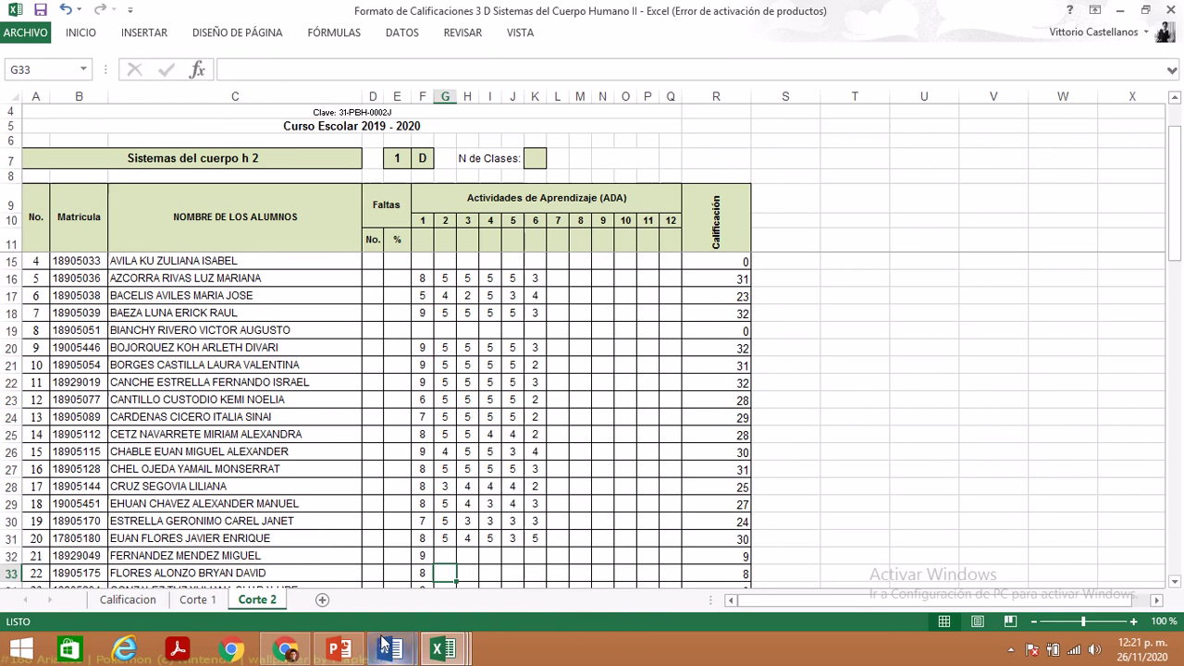
pyautogui.click(285, 649)
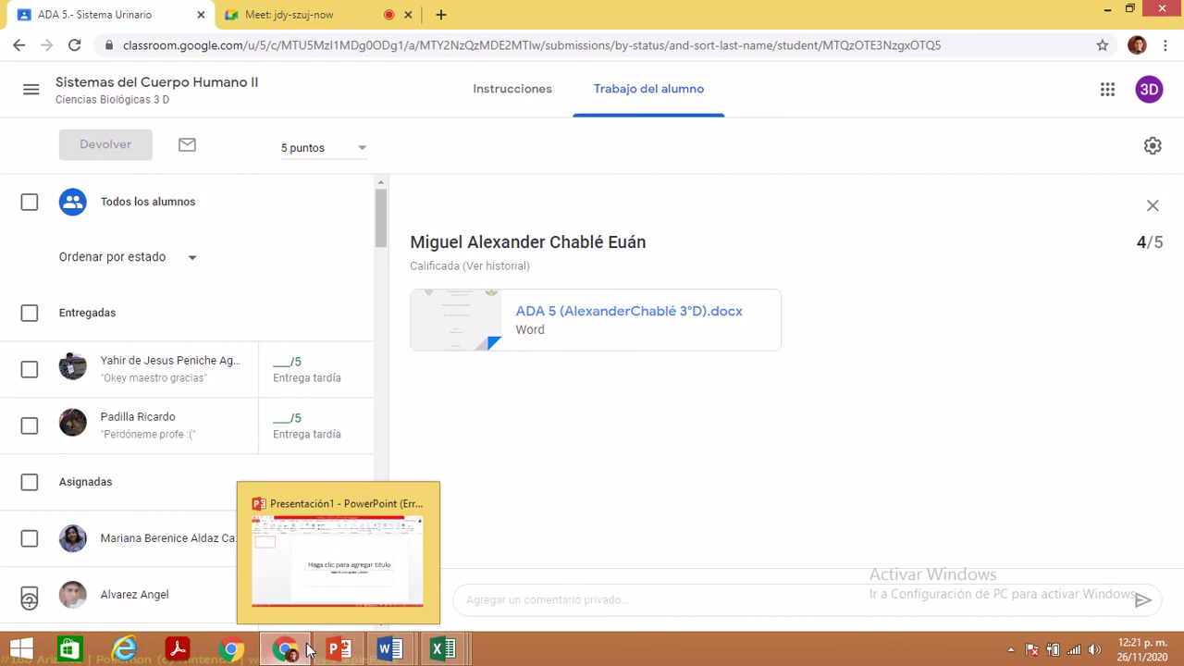
pyautogui.click(443, 649)
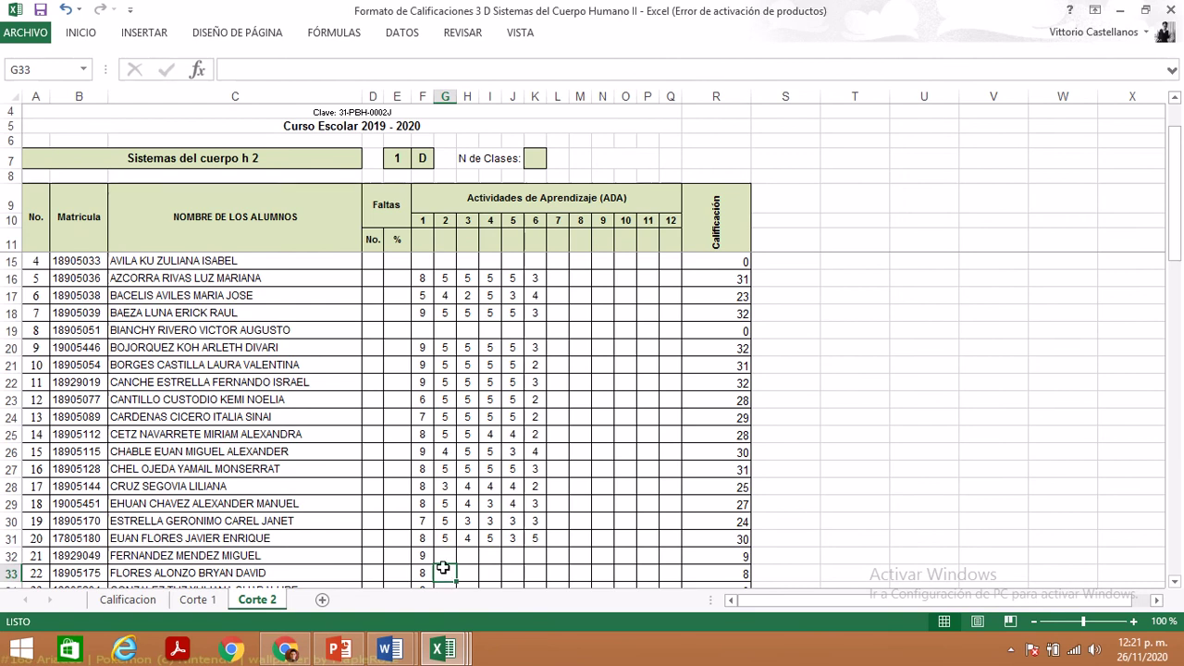
pyautogui.click(468, 570)
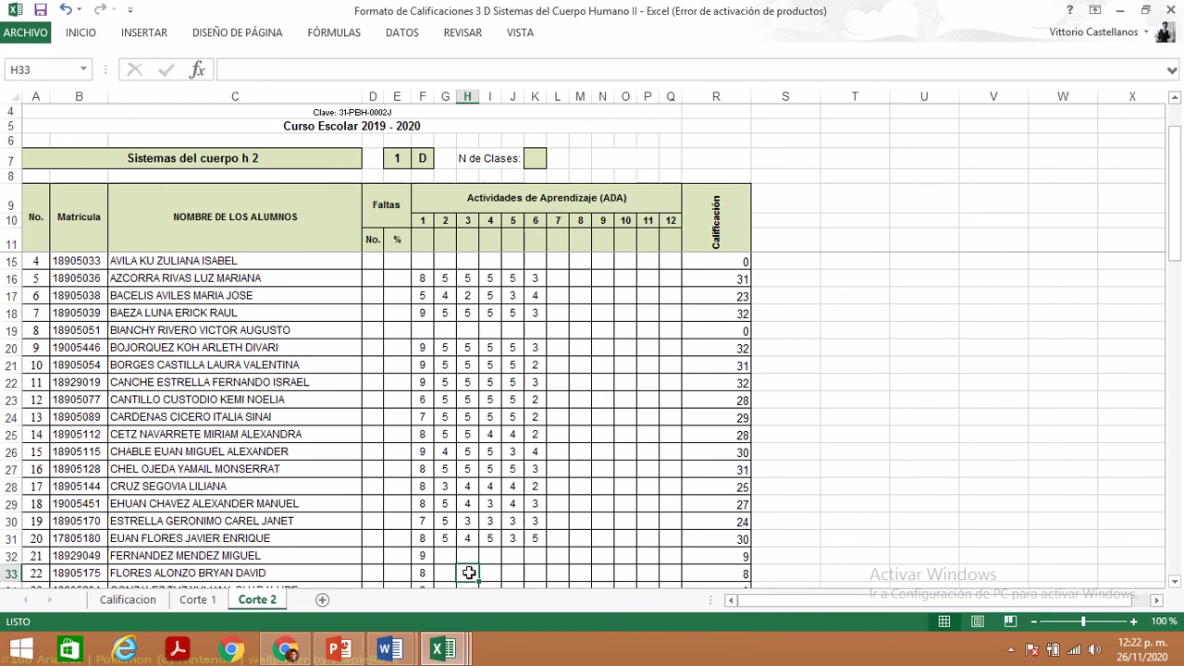
# - Look up student No. 22's test score in the sist. del cuerpo humano 2 workbook and return to the gradebook
pyautogui.moveTo(427, 648)
pyautogui.click(635, 541)
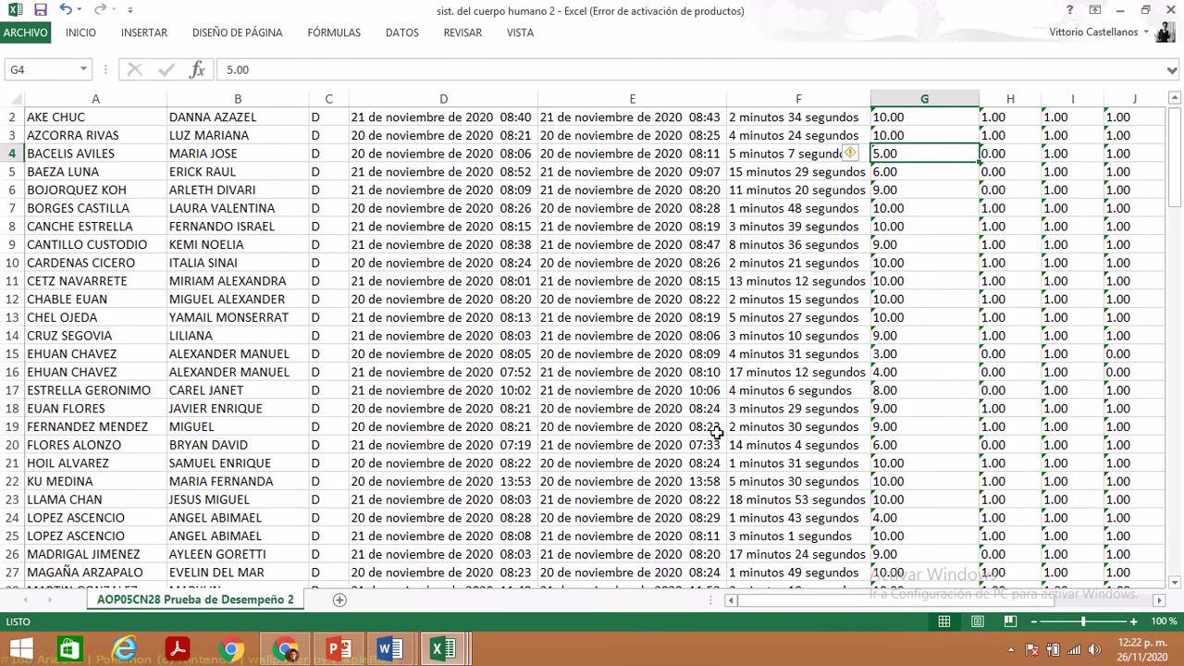
pyautogui.click(897, 444)
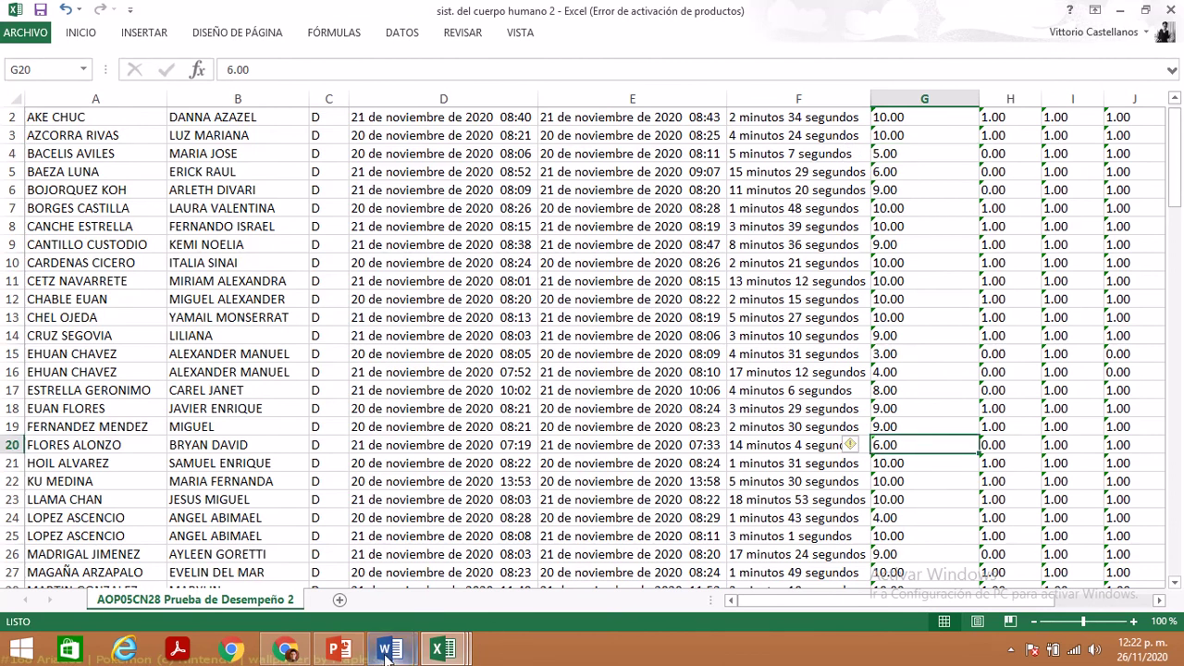
pyautogui.moveTo(390, 649)
pyautogui.moveTo(429, 539)
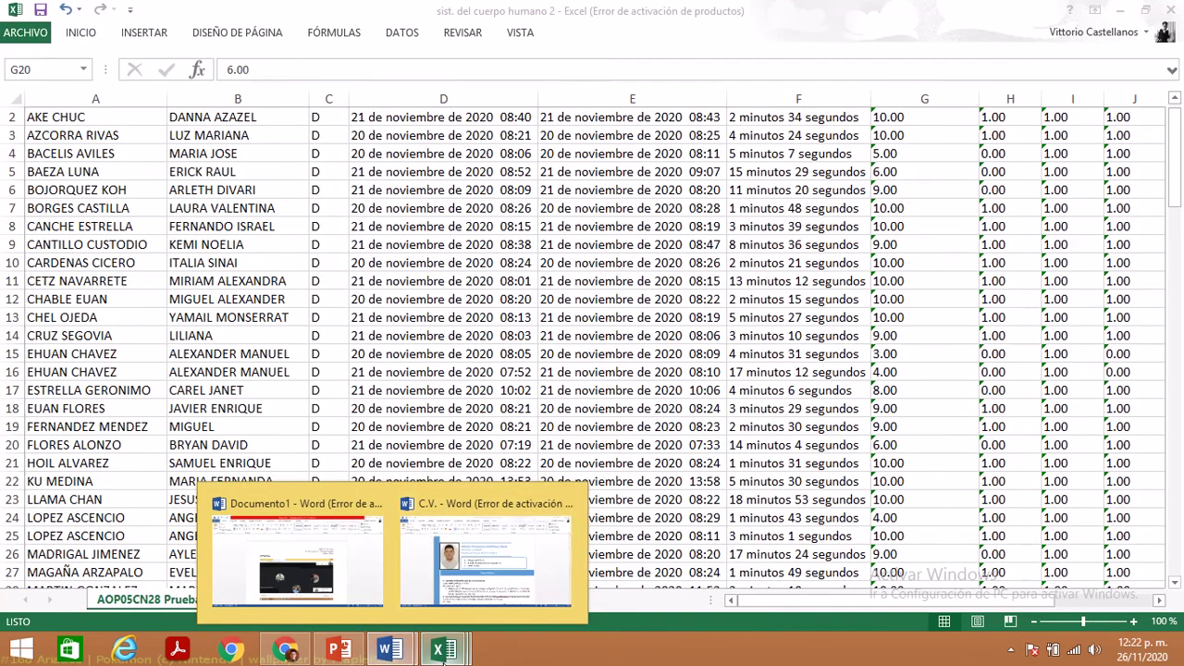
pyautogui.moveTo(442, 649)
pyautogui.click(421, 570)
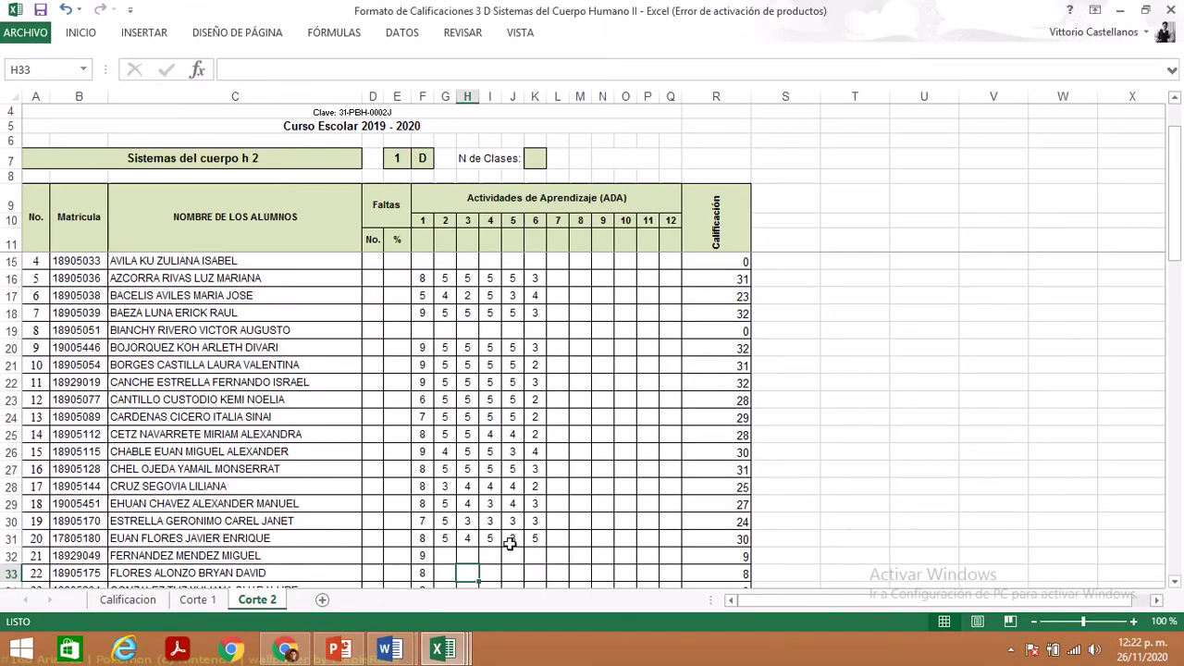
# - Enter student No. 22's scores in row 33: 2 for activity 3, 4 for activity 4, and 3 for activities 5 and 6
pyautogui.write('2')
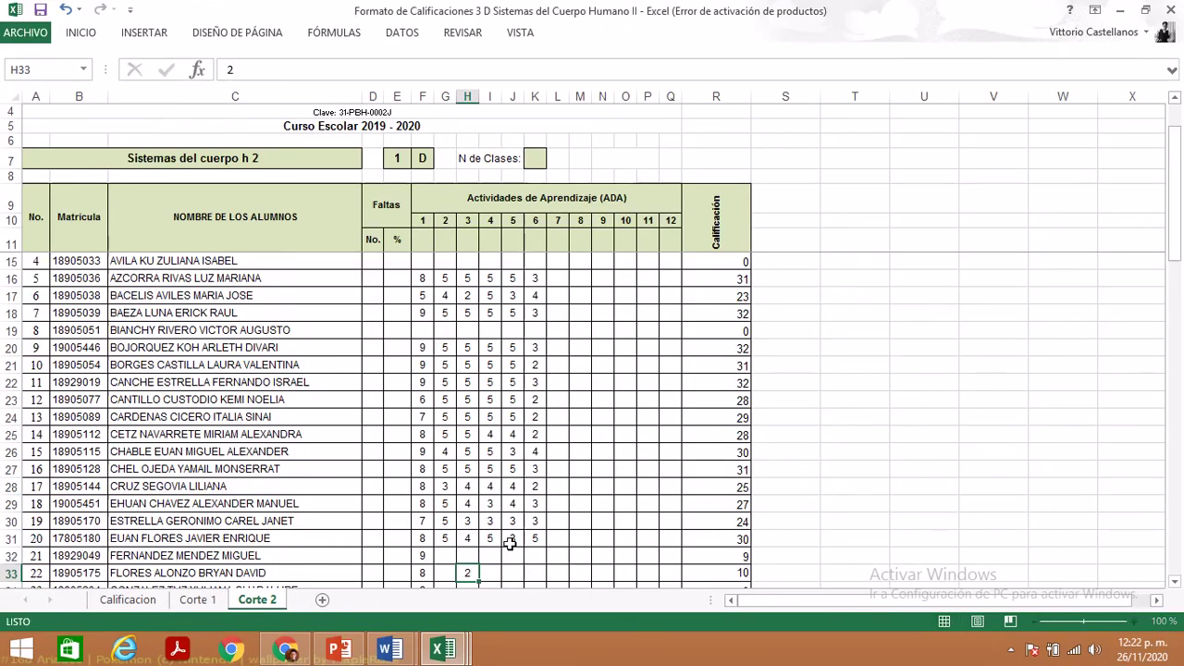
pyautogui.press('Tab')
pyautogui.write('4')
pyautogui.press('Tab')
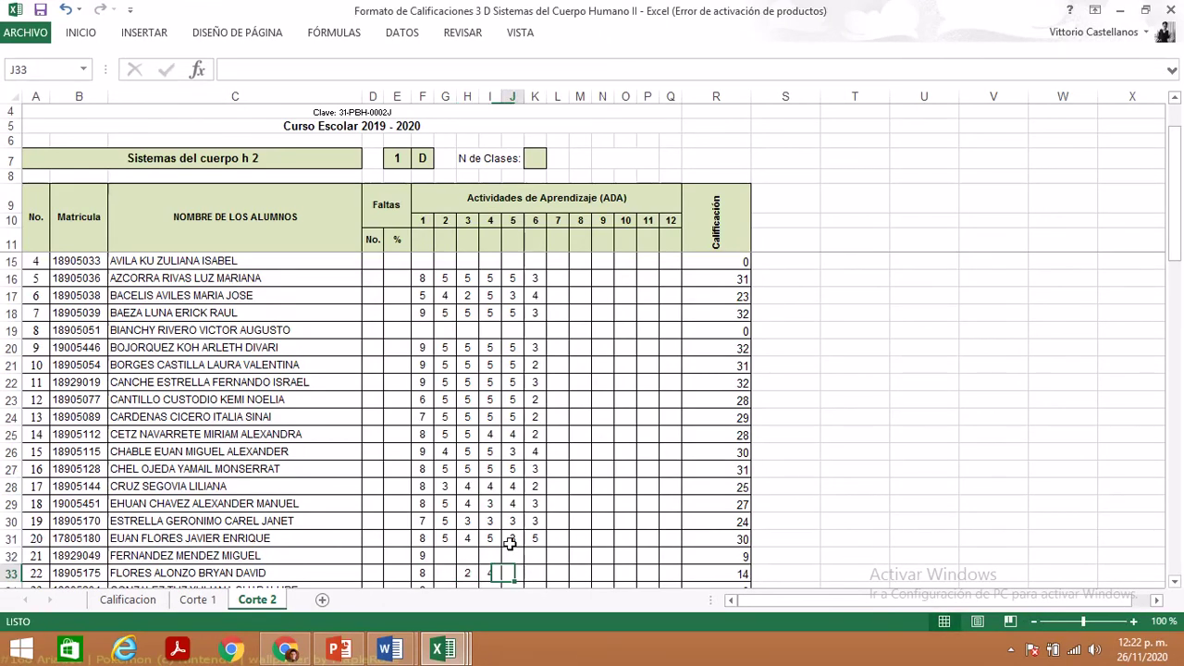
pyautogui.write('3')
pyautogui.press('Tab')
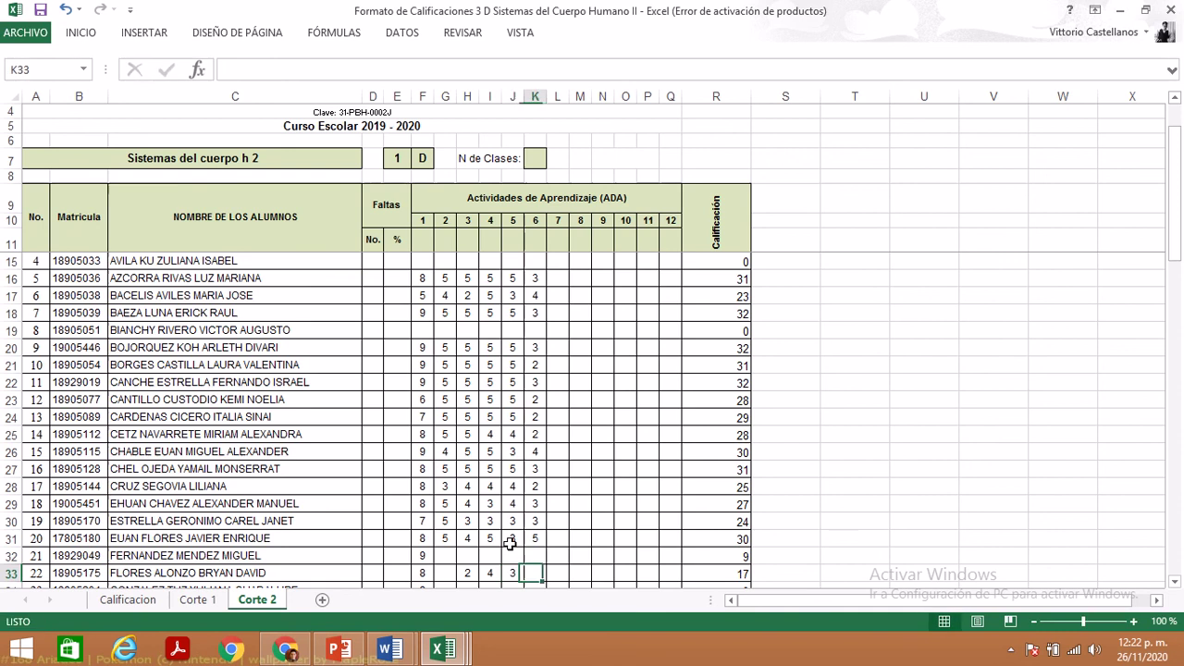
pyautogui.write('3')
# - Set student No. 22's activity 4 score to 5 in row 33
pyautogui.press('Down')
pyautogui.press('Up')
pyautogui.press('Left')
pyautogui.press('Left')
pyautogui.press('Left')
pyautogui.press('Left')
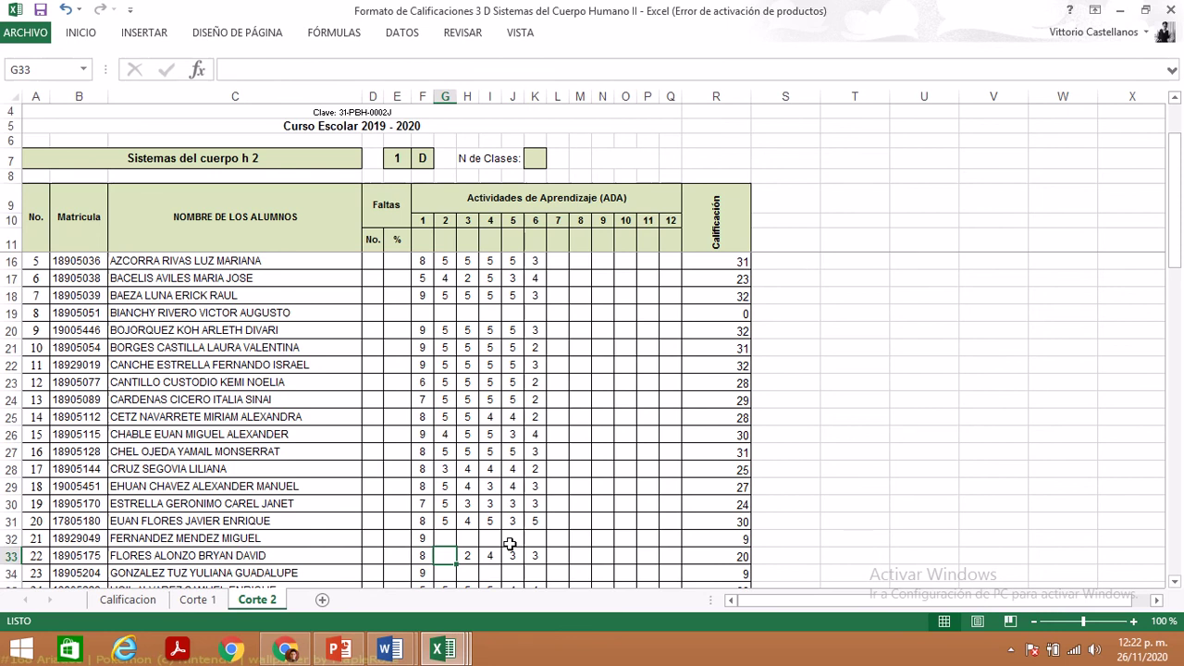
pyautogui.press('Right')
pyautogui.press('Right')
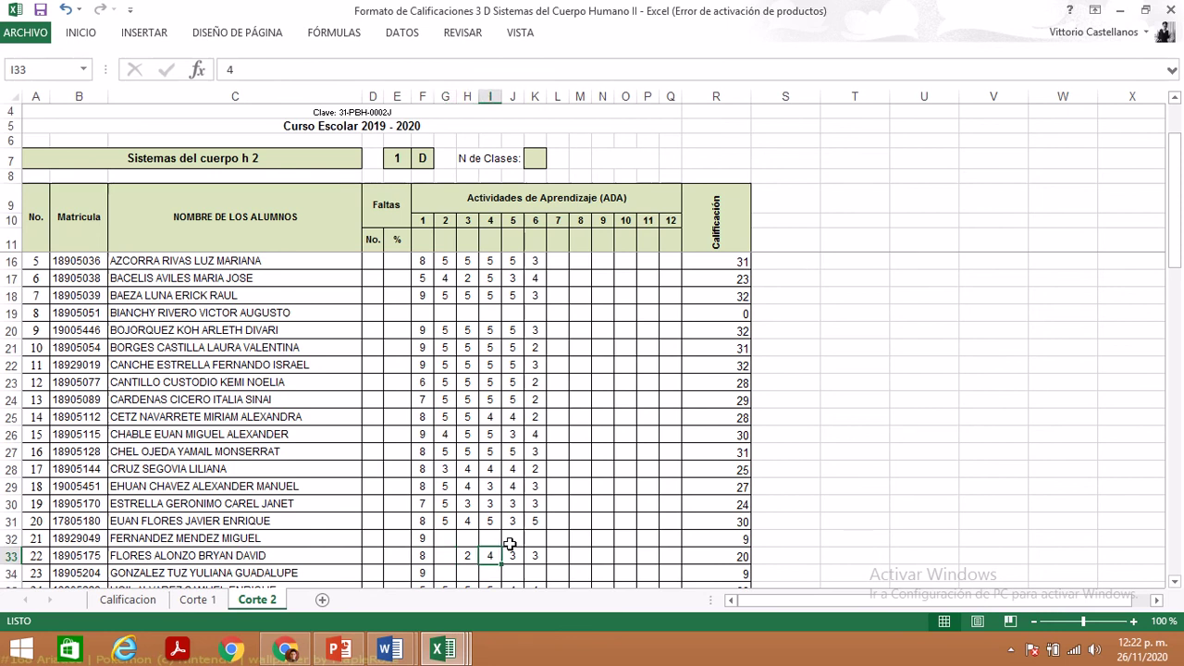
pyautogui.write('5')
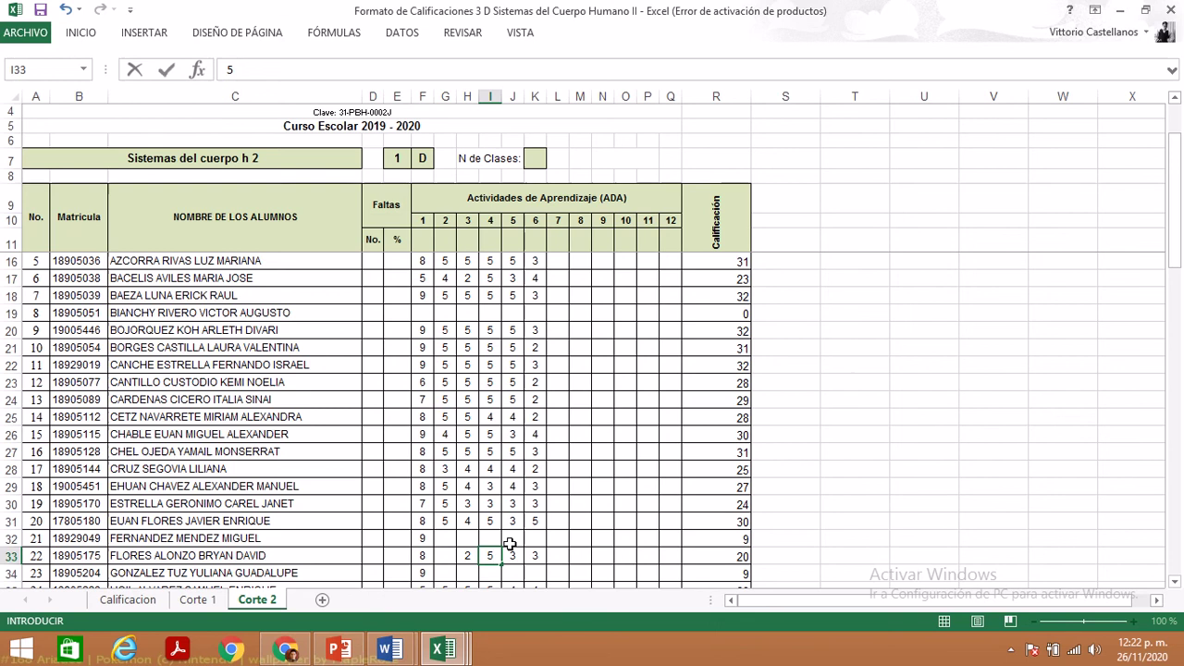
pyautogui.press('Right')
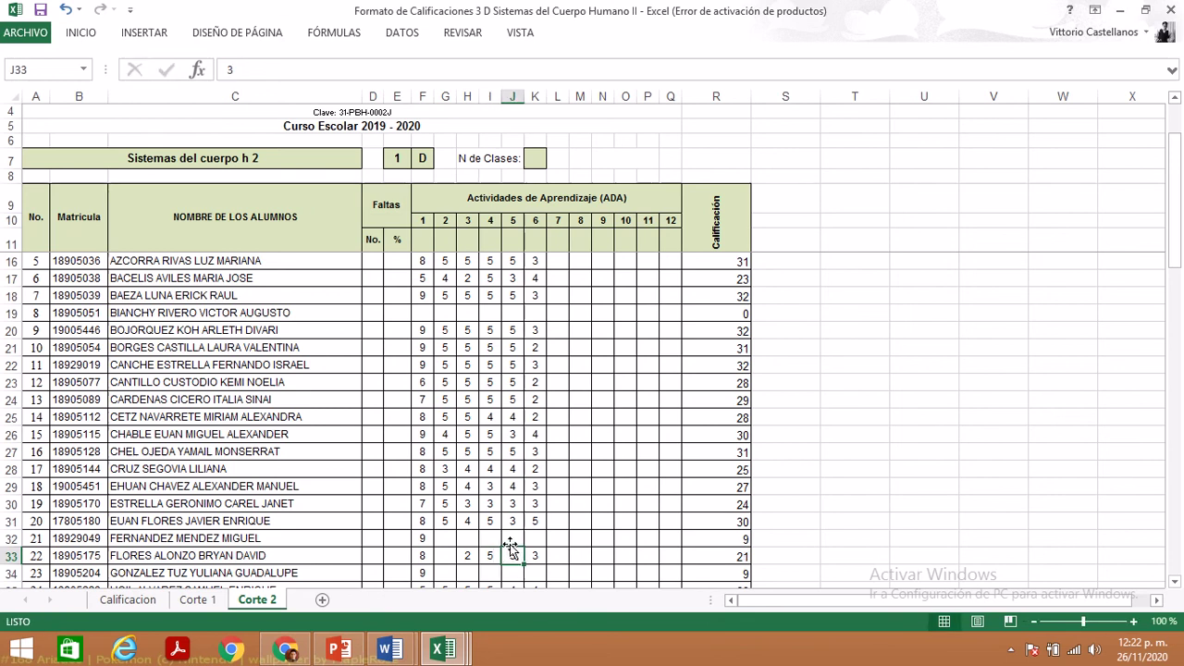
# - Check student No. 22's scores on the Corte 1 sheet and set activity 2 to 0 in row 33 of Corte 2
pyautogui.press('Left')
pyautogui.press('Left')
pyautogui.press('Left')
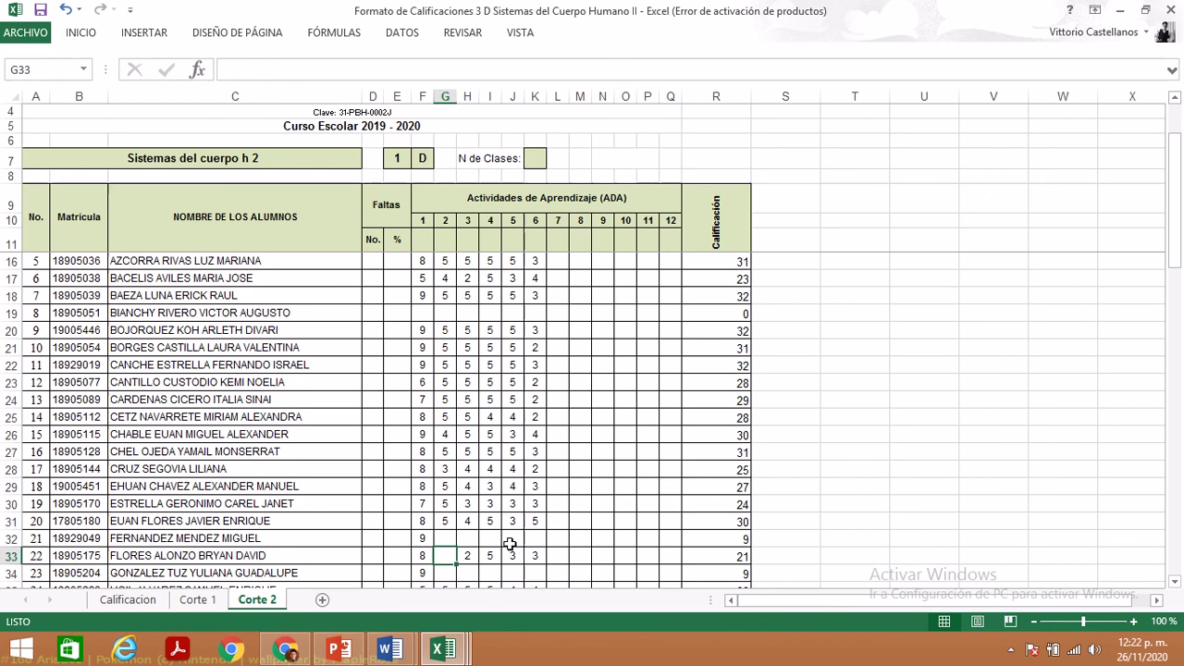
pyautogui.click(197, 600)
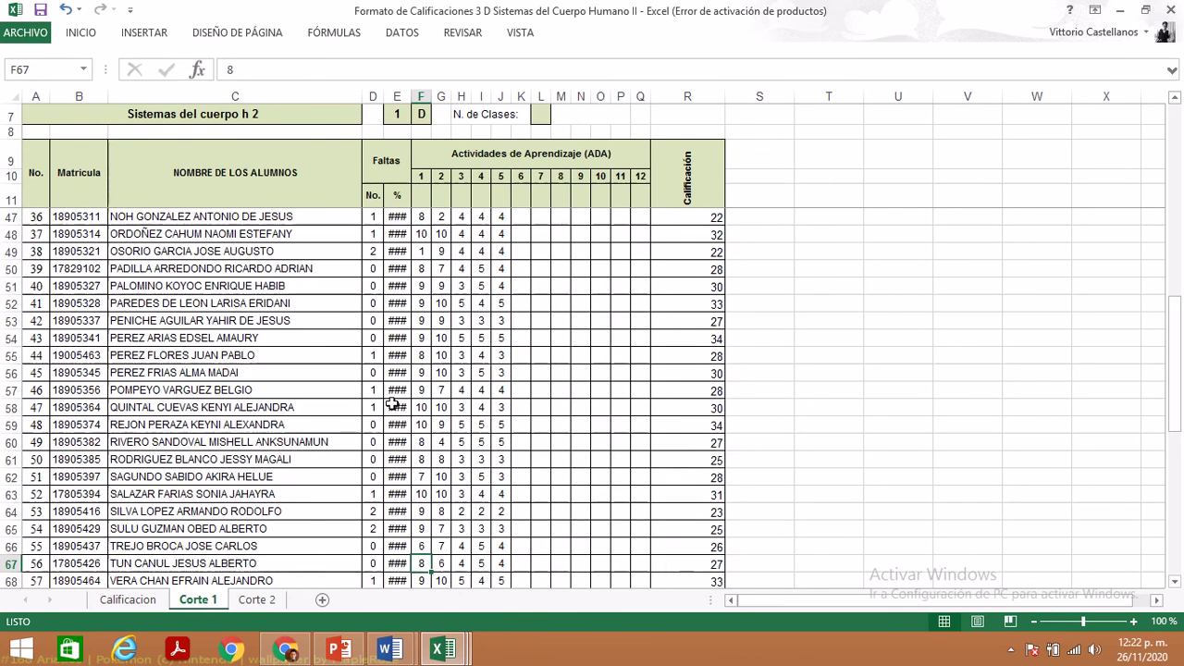
pyautogui.click(1179, 155)
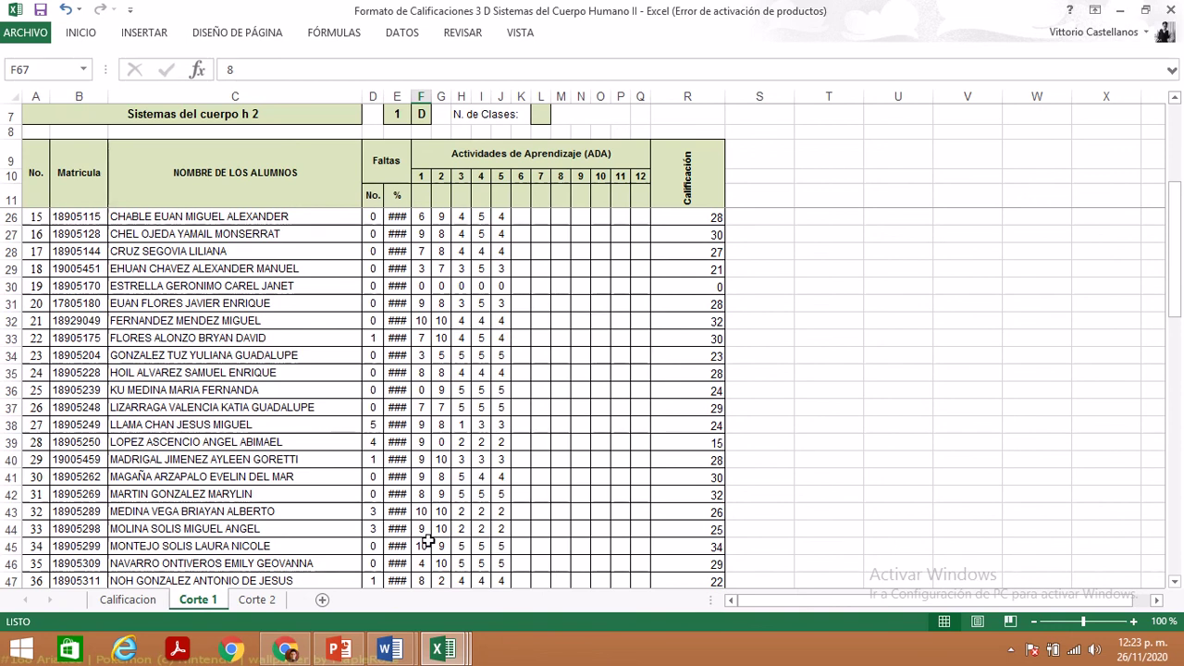
pyautogui.click(257, 599)
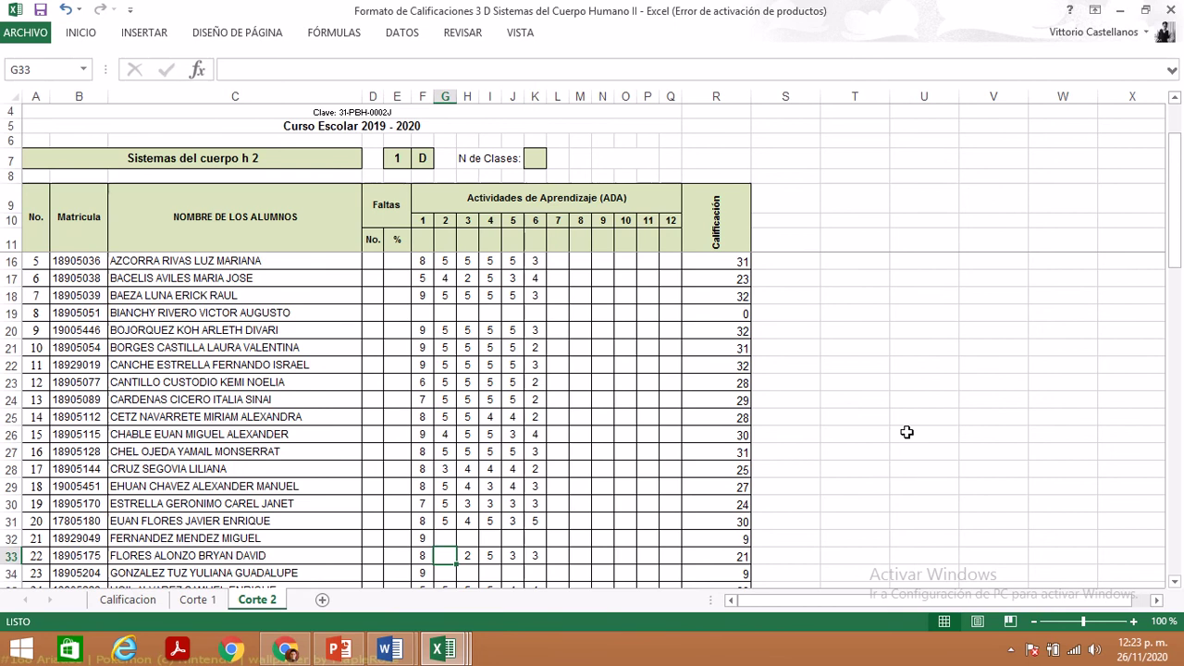
pyautogui.write('0')
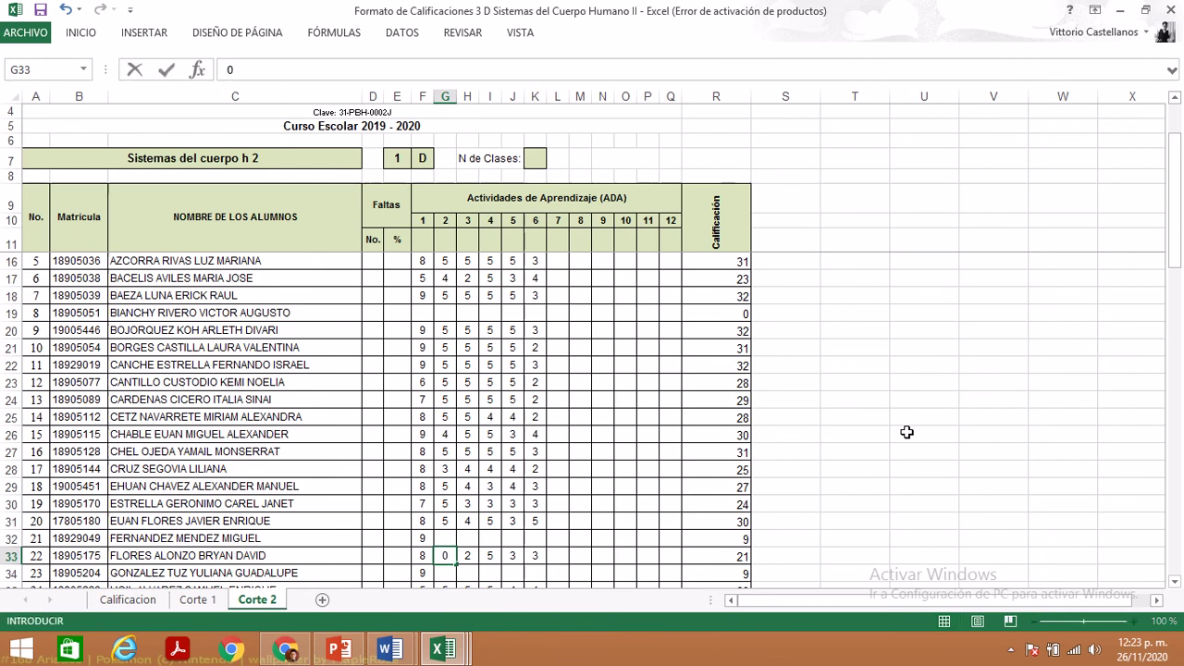
pyautogui.press('Return')
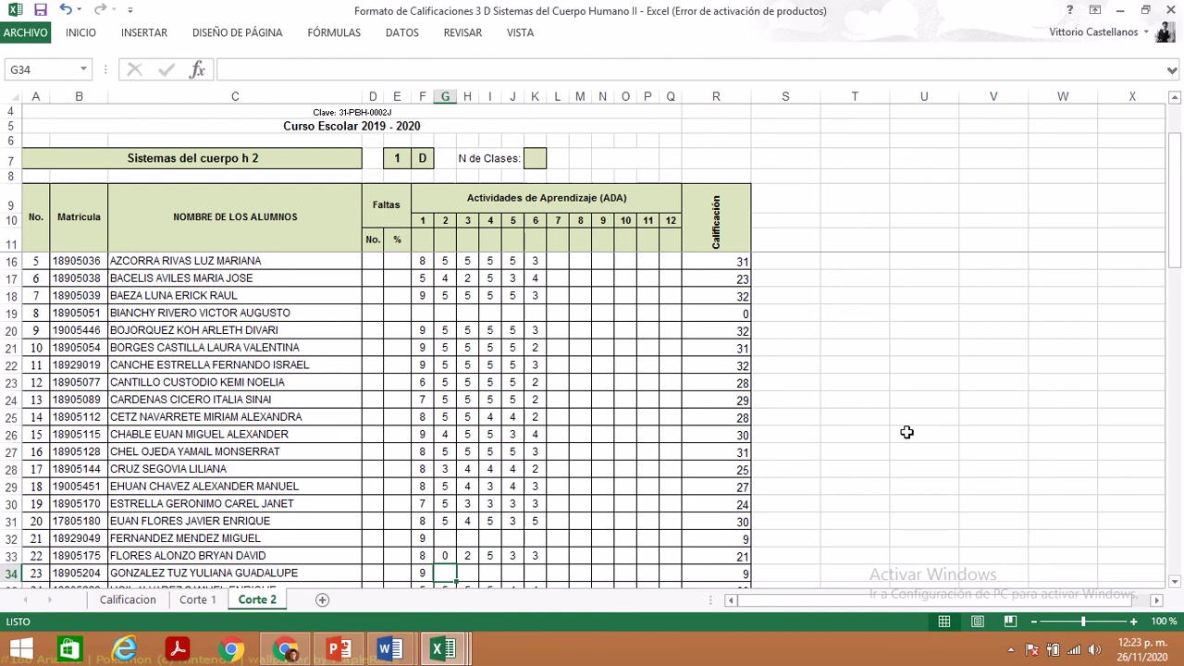
# - Review the activity 2 scores of students No. 23 to 27 in rows 34 to 38 for missing entries
pyautogui.press('Return')
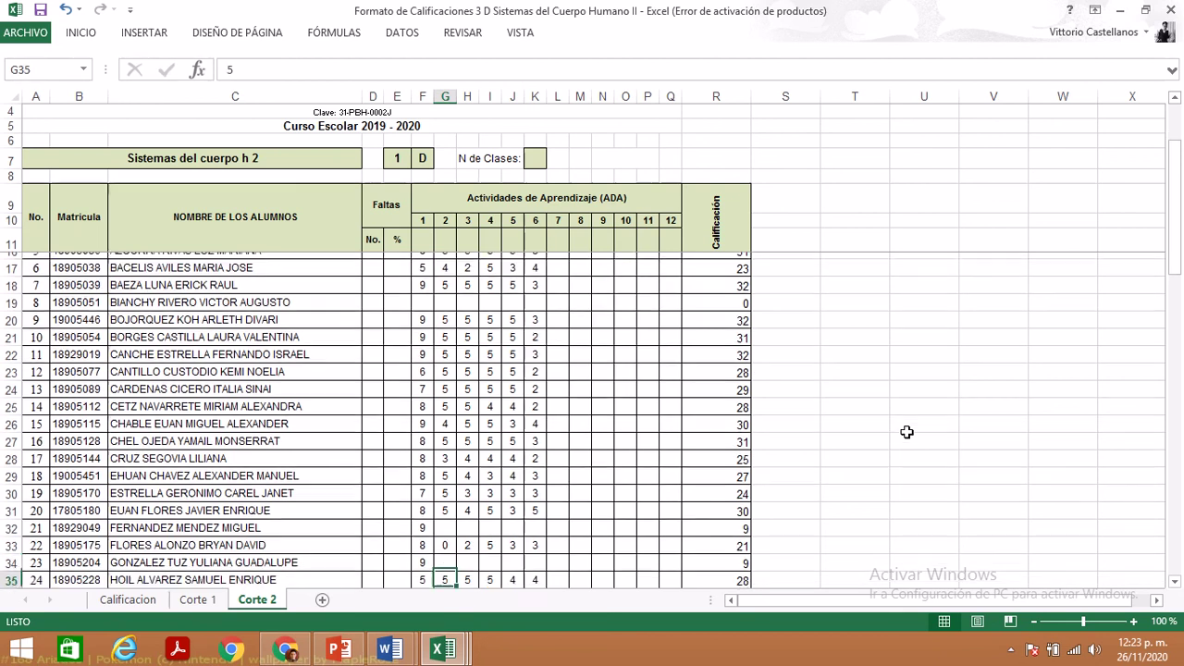
pyautogui.press('Up')
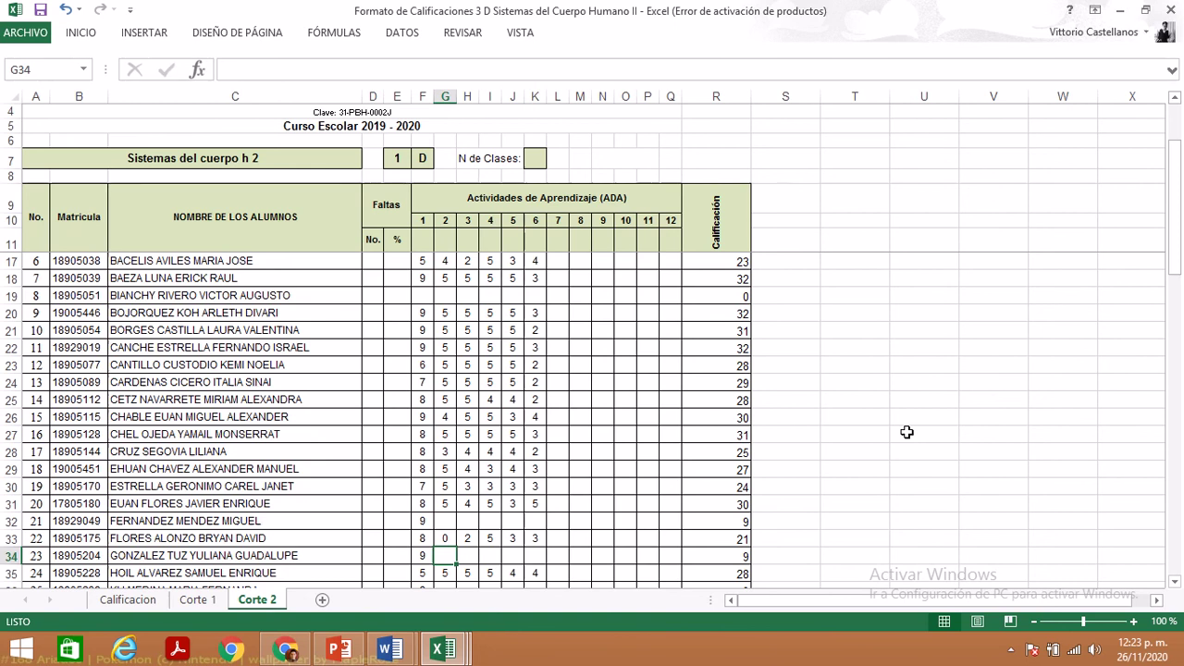
pyautogui.press('Down')
pyautogui.press('Down')
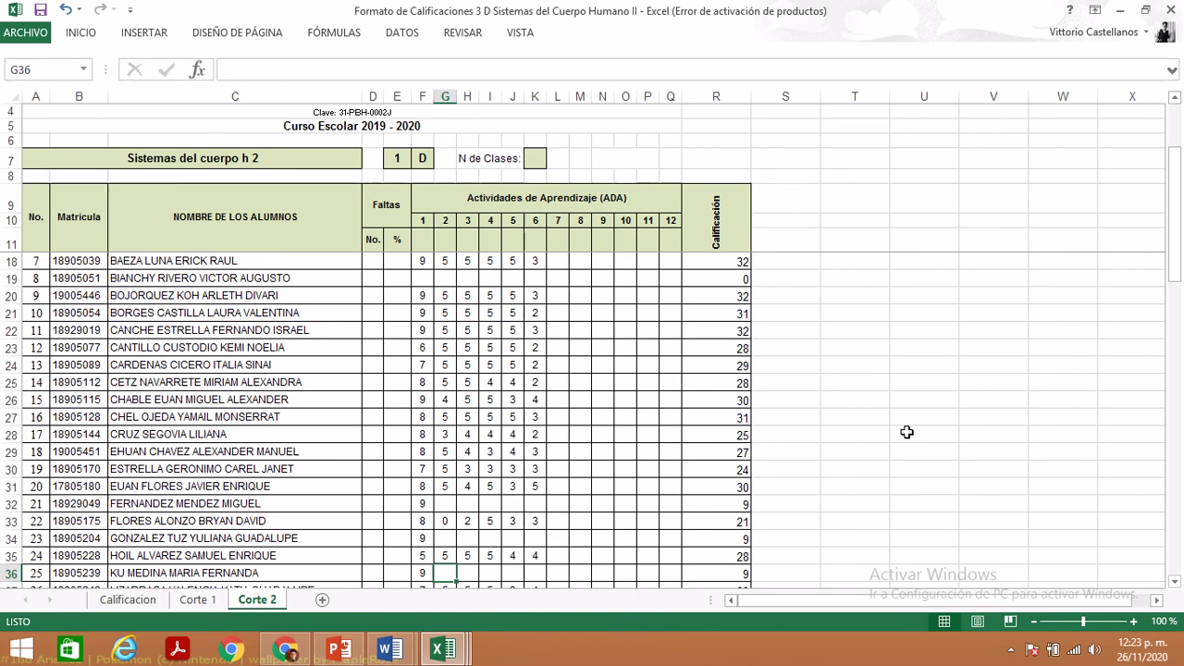
pyautogui.press('Down')
pyautogui.press('Down')
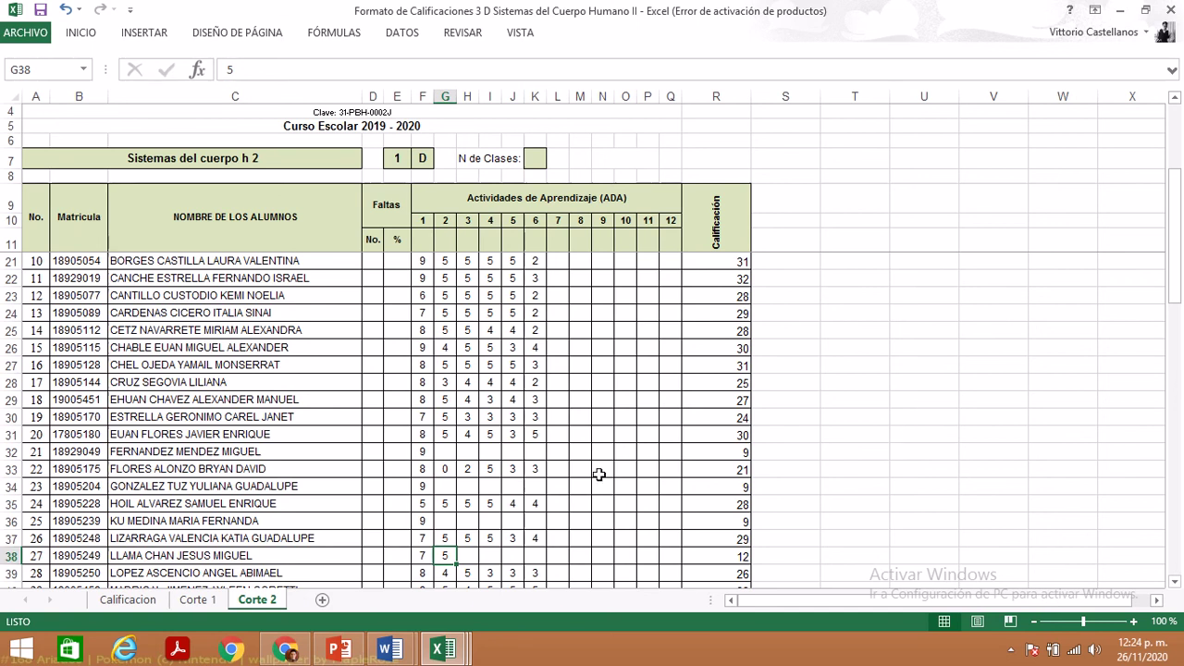
# - Switch to the browser, check the participants in the Google Meet call and return to the gradebook
pyautogui.click(285, 649)
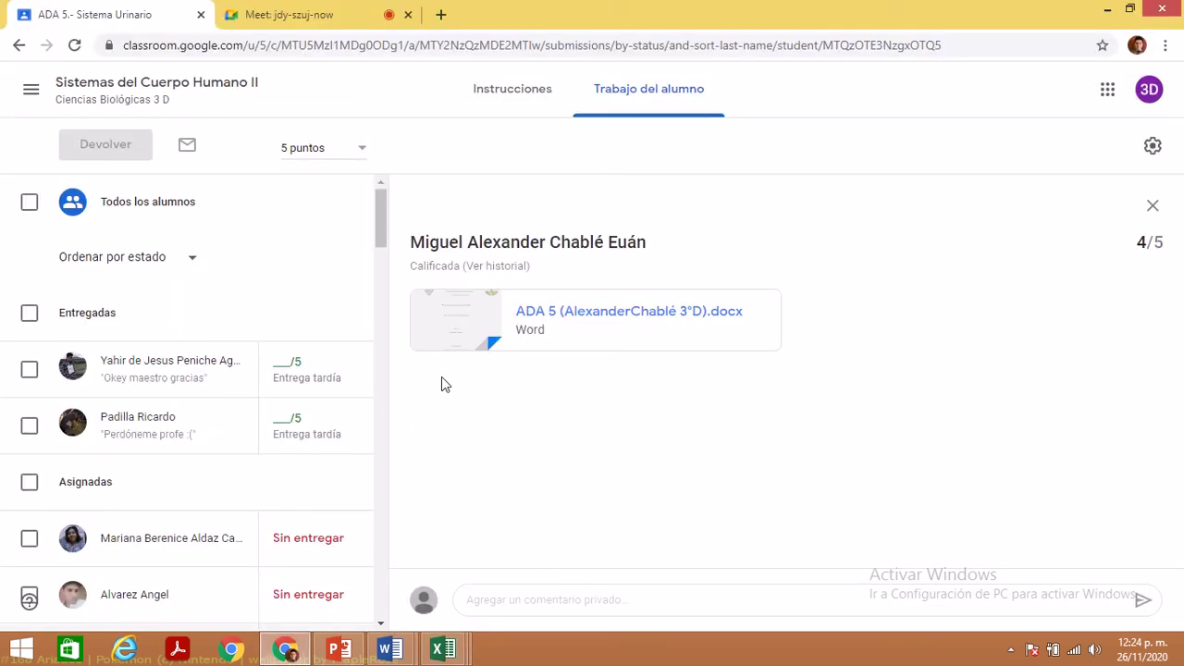
pyautogui.click(283, 13)
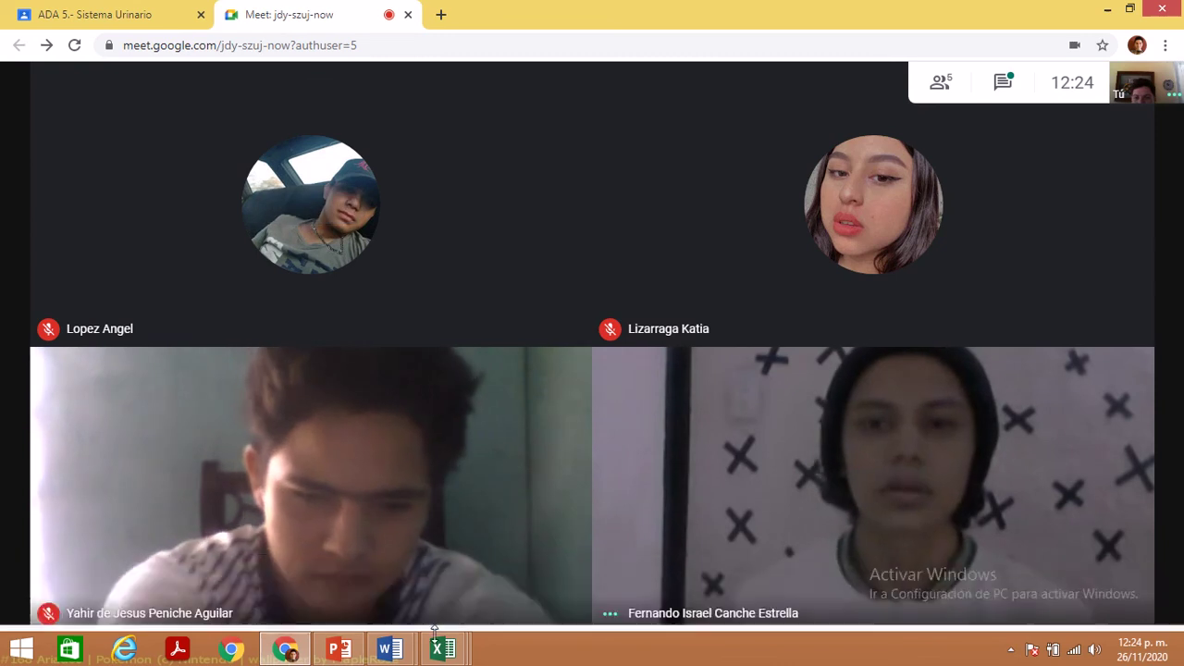
pyautogui.moveTo(340, 655)
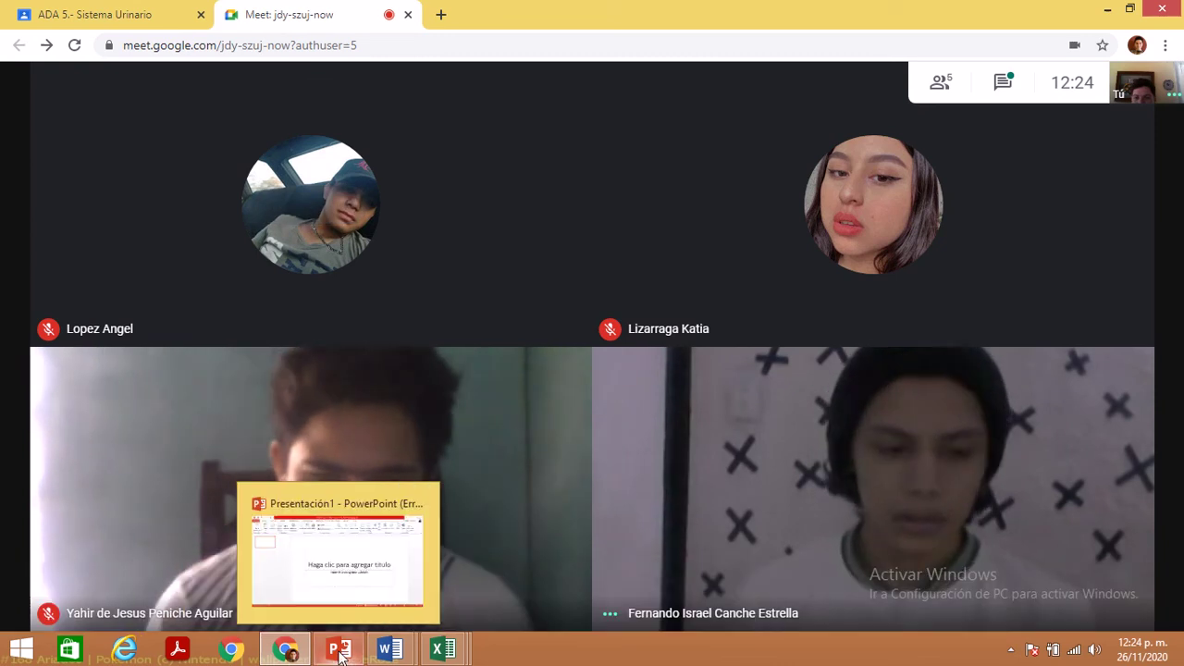
pyautogui.click(306, 649)
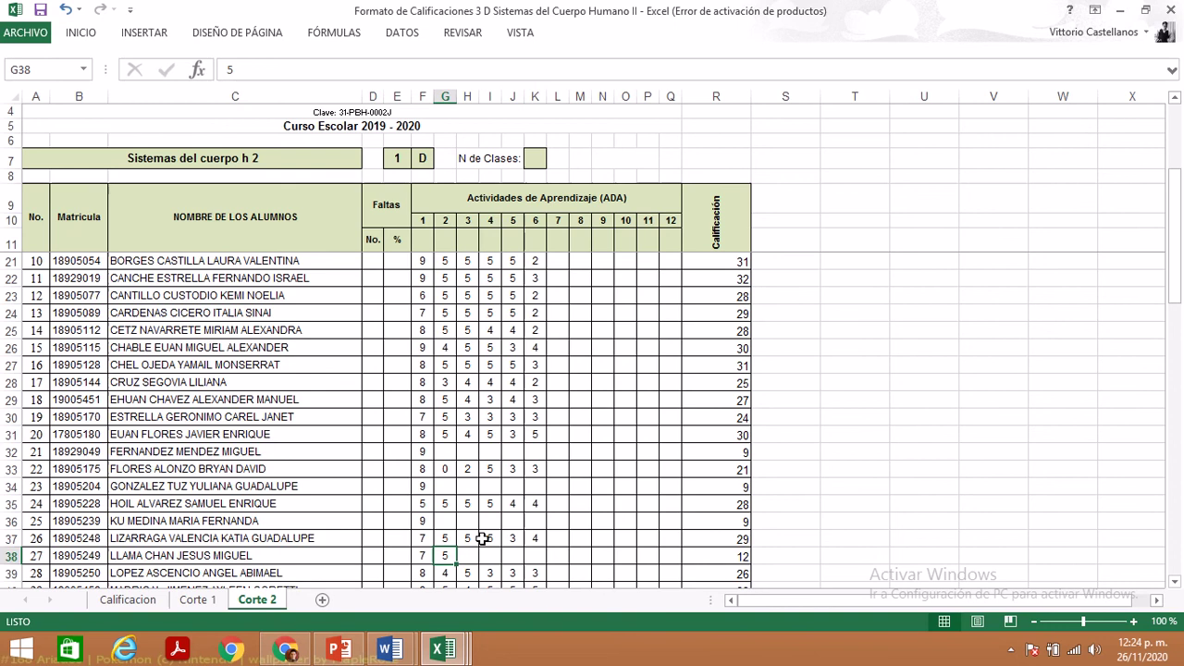
# - Review the scores of students No. 28 to 38 in rows 39 to 49 of Corte 2 for incomplete records
pyautogui.press('Down')
pyautogui.press('Down')
pyautogui.press('Down')
pyautogui.press('Down')
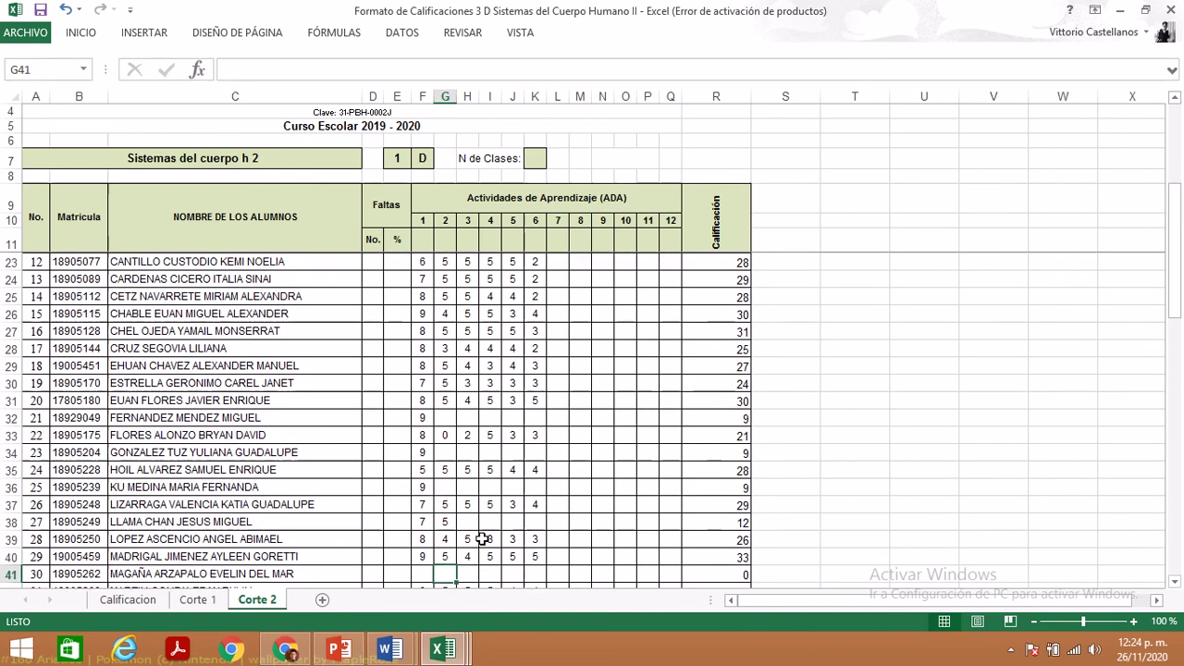
pyautogui.press('Down')
pyautogui.press('Down')
pyautogui.press('Down')
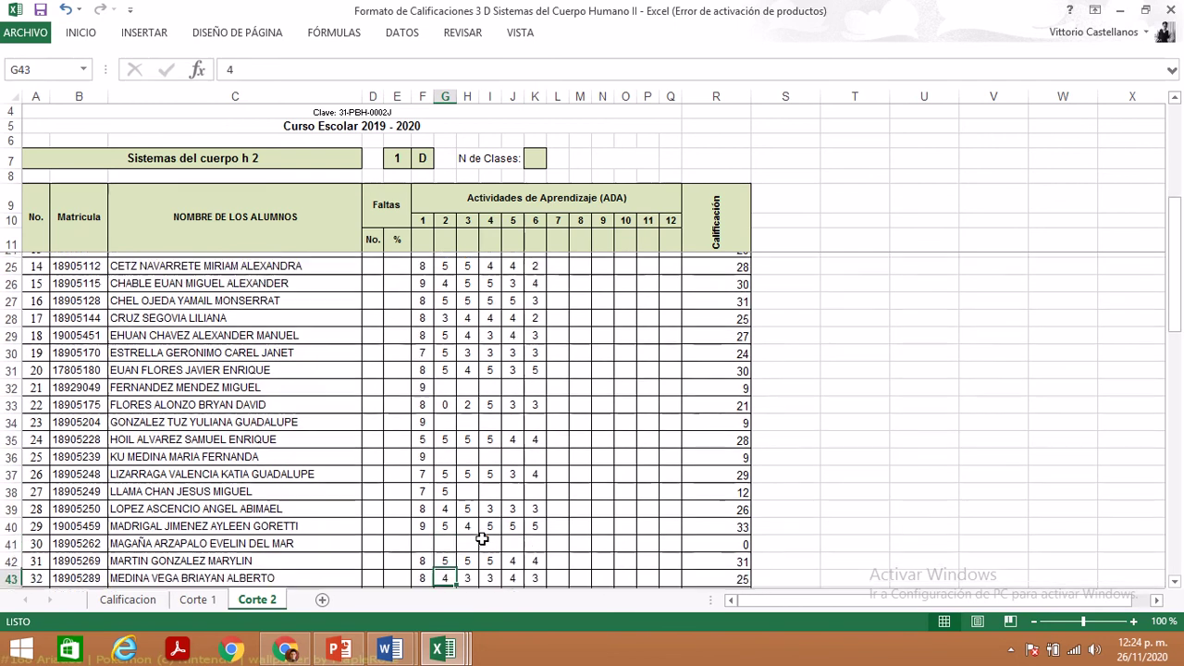
pyautogui.press('Down')
pyautogui.press('Down')
pyautogui.press('Down')
pyautogui.press('Down')
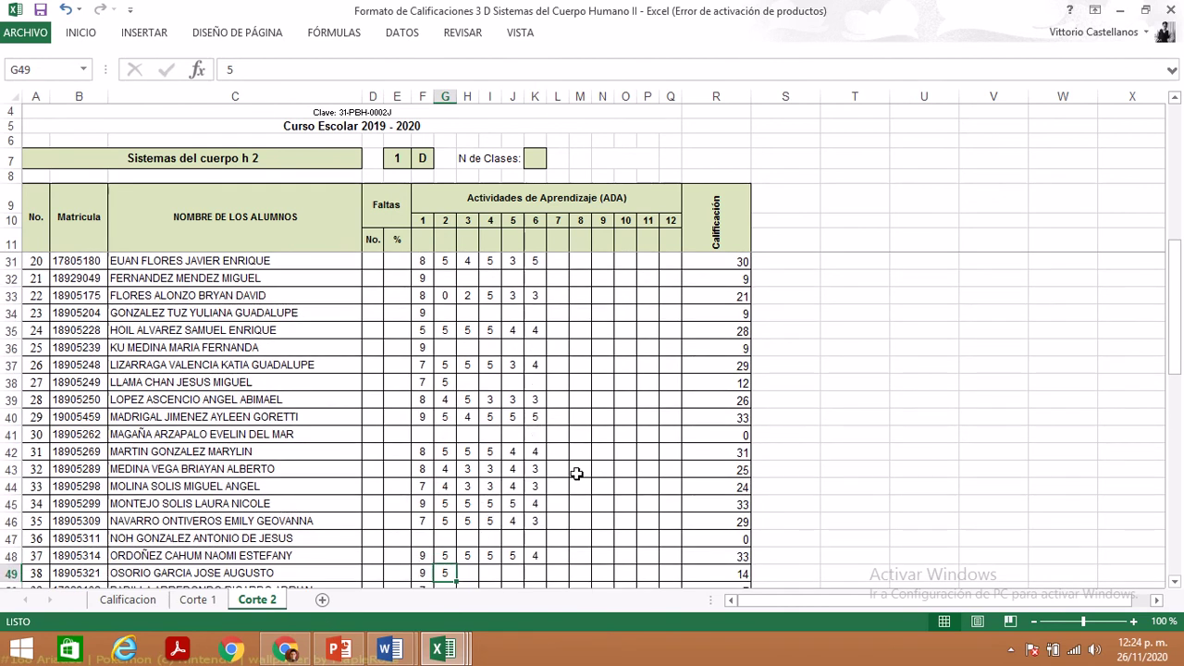
# - Review the activity scores of students No. 38 back up to No. 11 on Corte 2 for missing entries
pyautogui.press('Up')
pyautogui.press('Up')
pyautogui.press('Up')
pyautogui.press('Up')
pyautogui.press('Up')
pyautogui.press('Up')
pyautogui.press('Up')
pyautogui.press('Up')
pyautogui.press('Up')
pyautogui.press('Up')
pyautogui.press('Up')
pyautogui.press('Up')
pyautogui.press('Up')
pyautogui.press('Up')
pyautogui.press('Up')
pyautogui.press('Up')
pyautogui.press('Up')
pyautogui.press('Up')
pyautogui.press('Up')
pyautogui.press('Up')
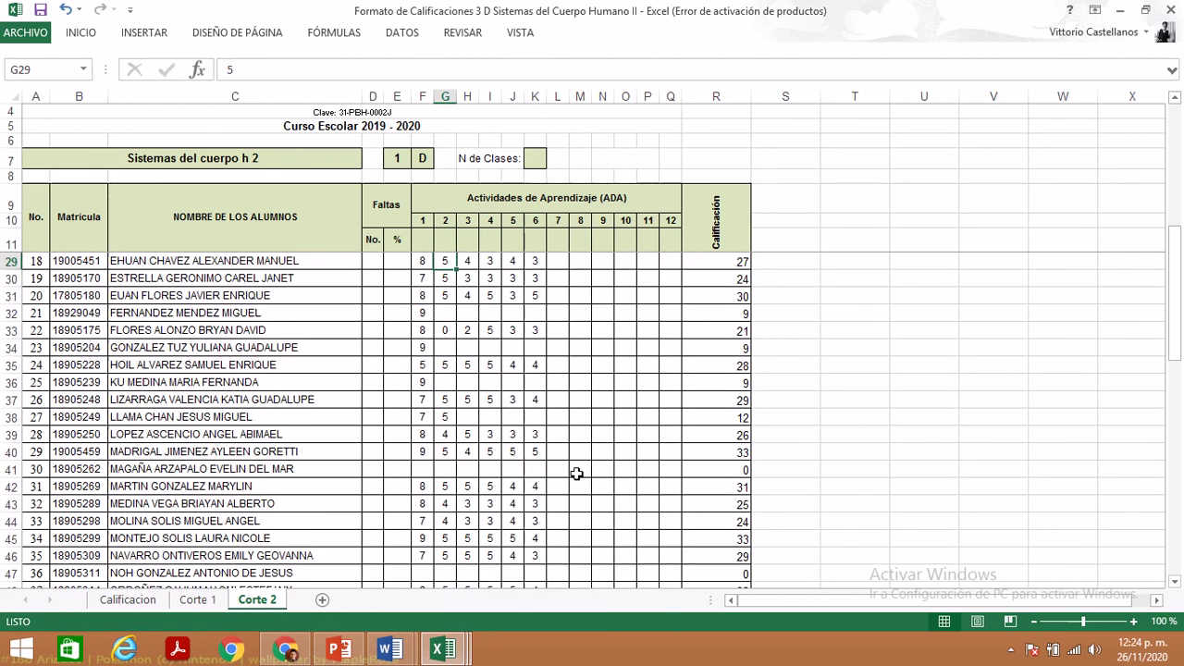
pyautogui.press('Up')
pyautogui.press('Up')
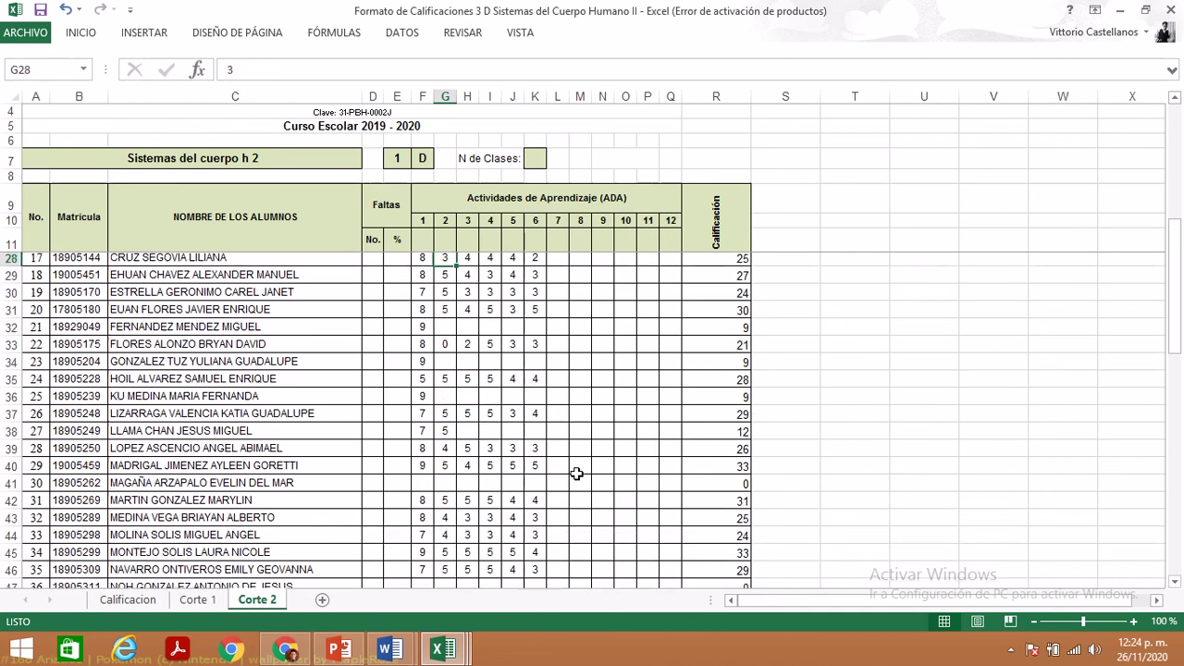
pyautogui.press('Up')
pyautogui.press('Up')
pyautogui.press('Up')
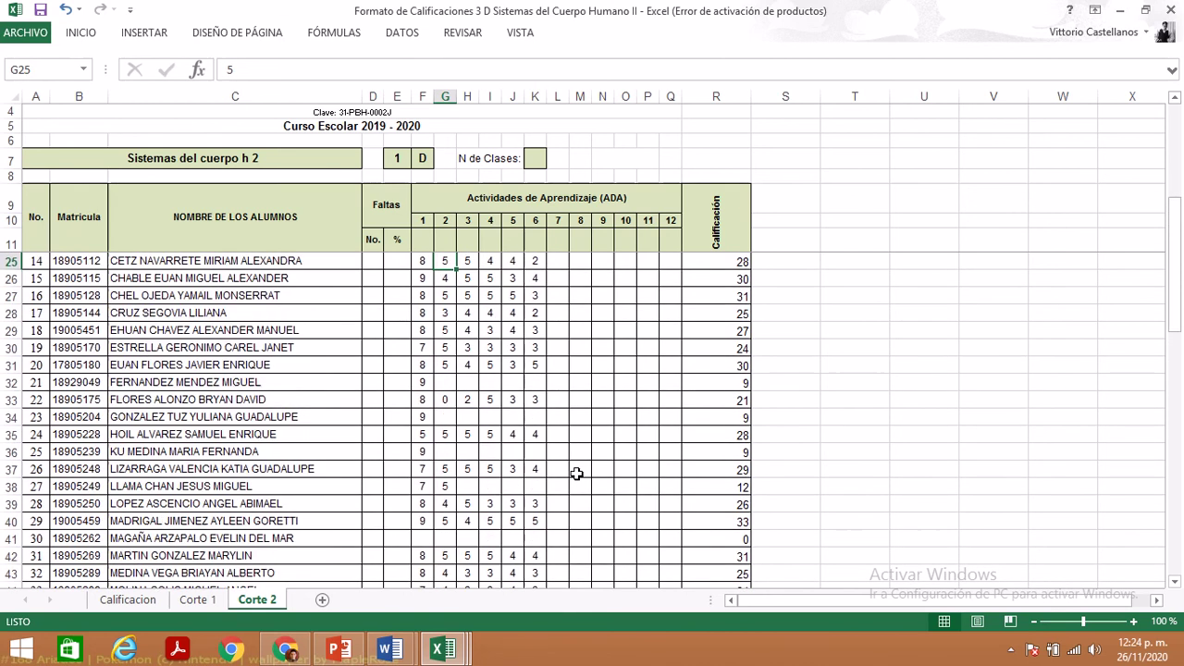
pyautogui.press('Down')
pyautogui.press('Down')
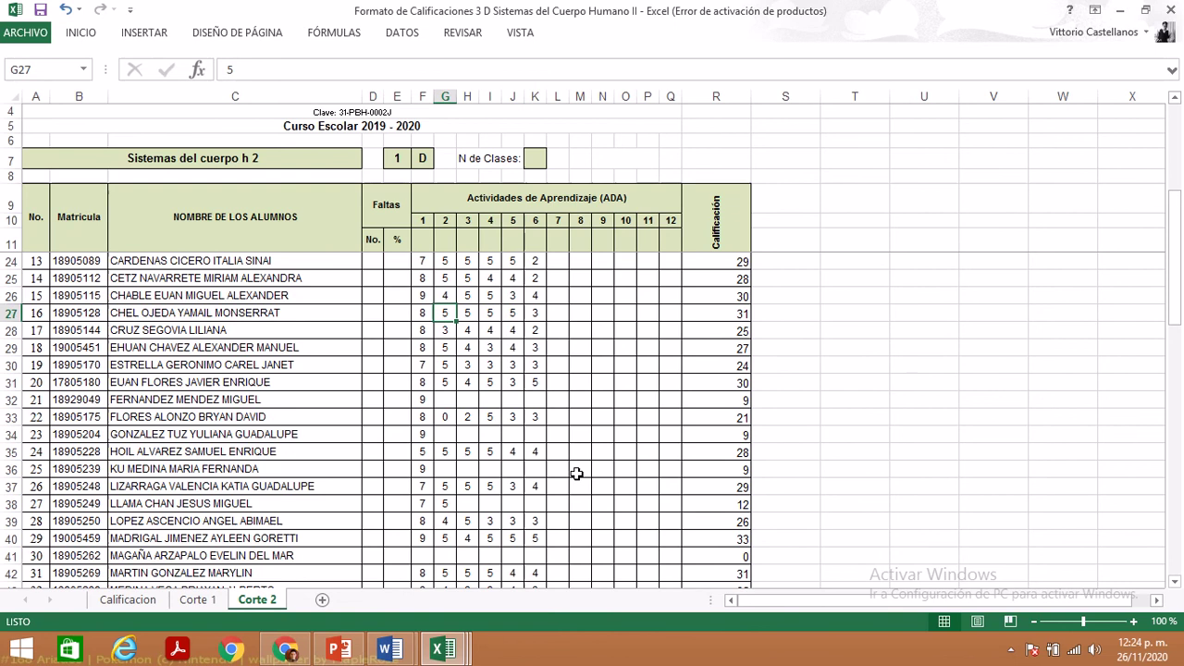
pyautogui.press('Up')
pyautogui.press('Up')
pyautogui.press('Up')
pyautogui.press('Up')
pyautogui.press('Up')
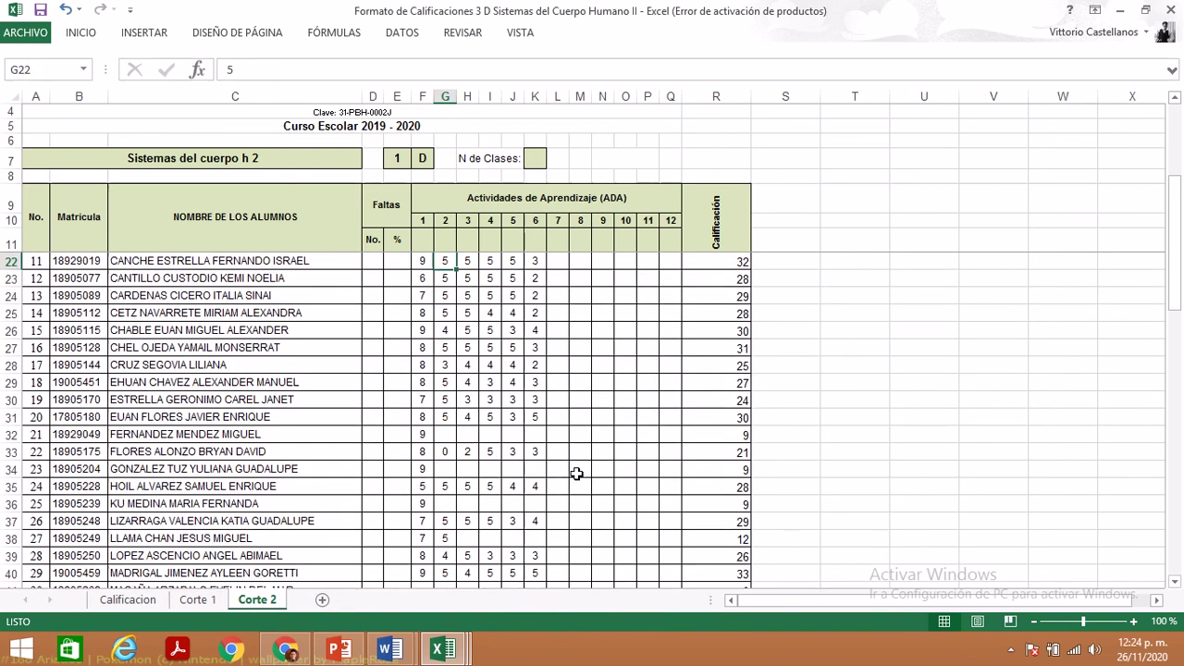
pyautogui.press('Down')
pyautogui.press('Right')
pyautogui.press('Right')
pyautogui.press('Right')
pyautogui.press('Right')
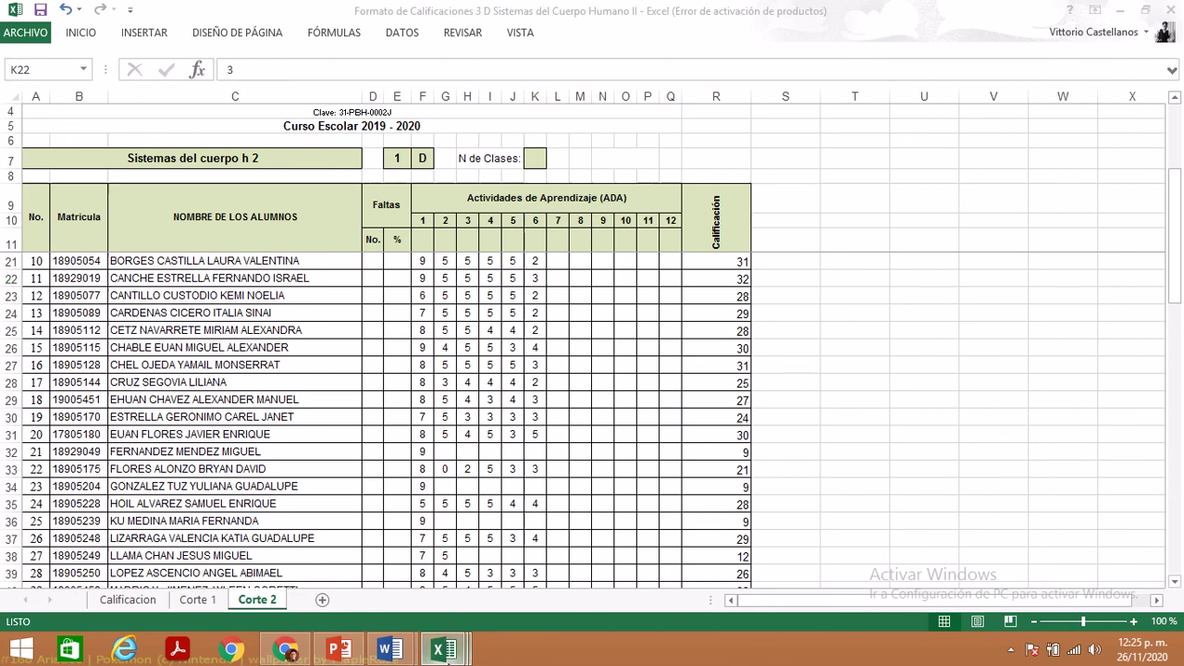
# - Check the Corte 2 scores in the Promoción gradebook, starting from the first students, and return to the Sistemas del Cuerpo Humano II gradebook
pyautogui.moveTo(443, 648)
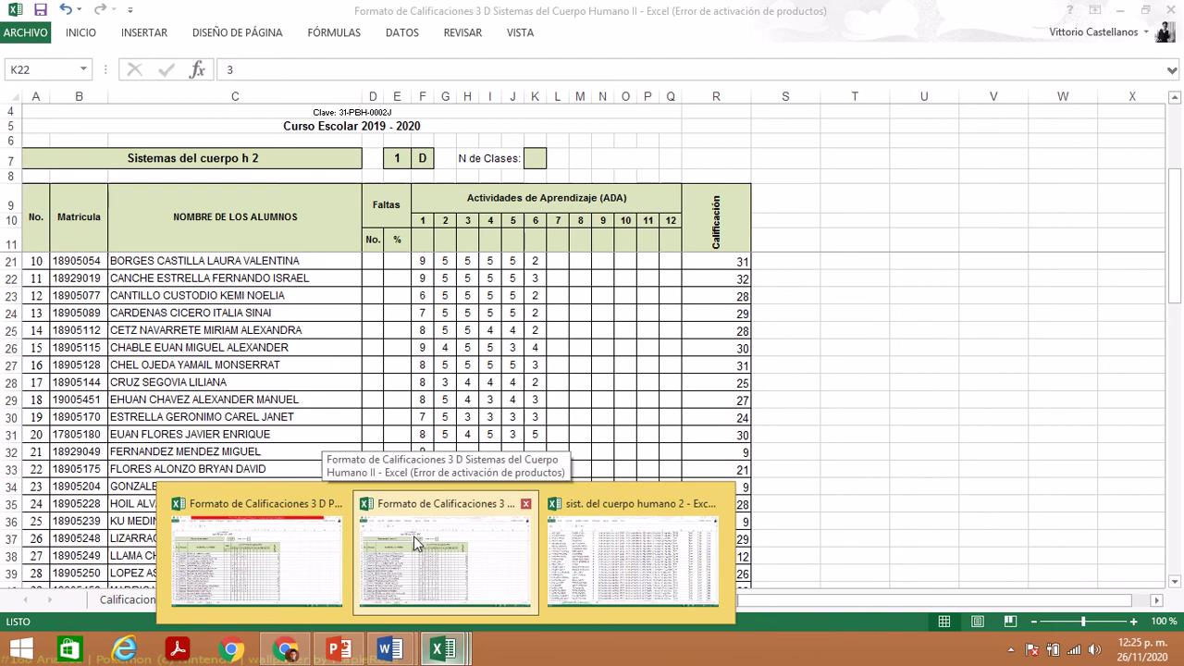
pyautogui.click(303, 533)
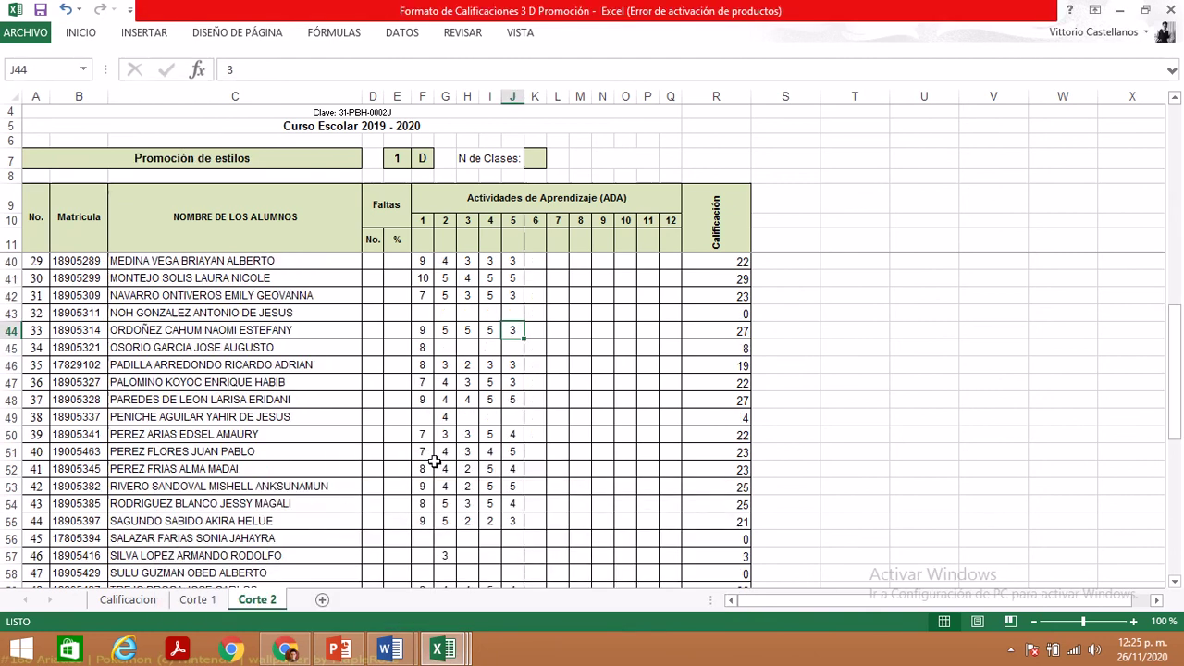
pyautogui.click(1178, 121)
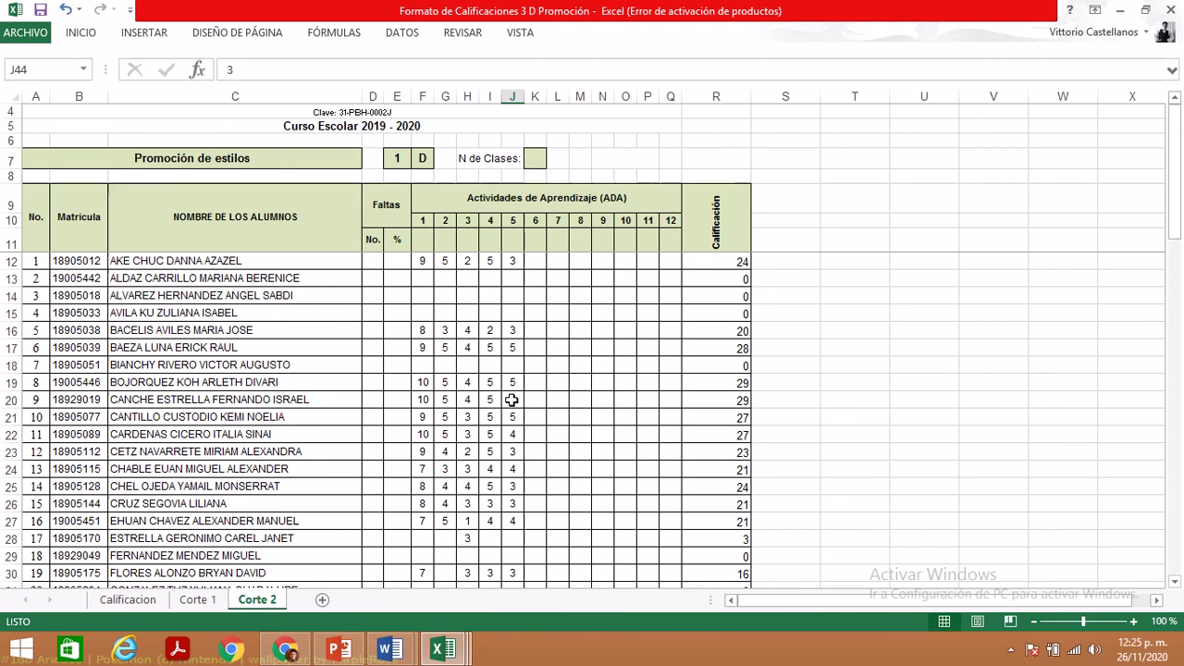
pyautogui.click(444, 650)
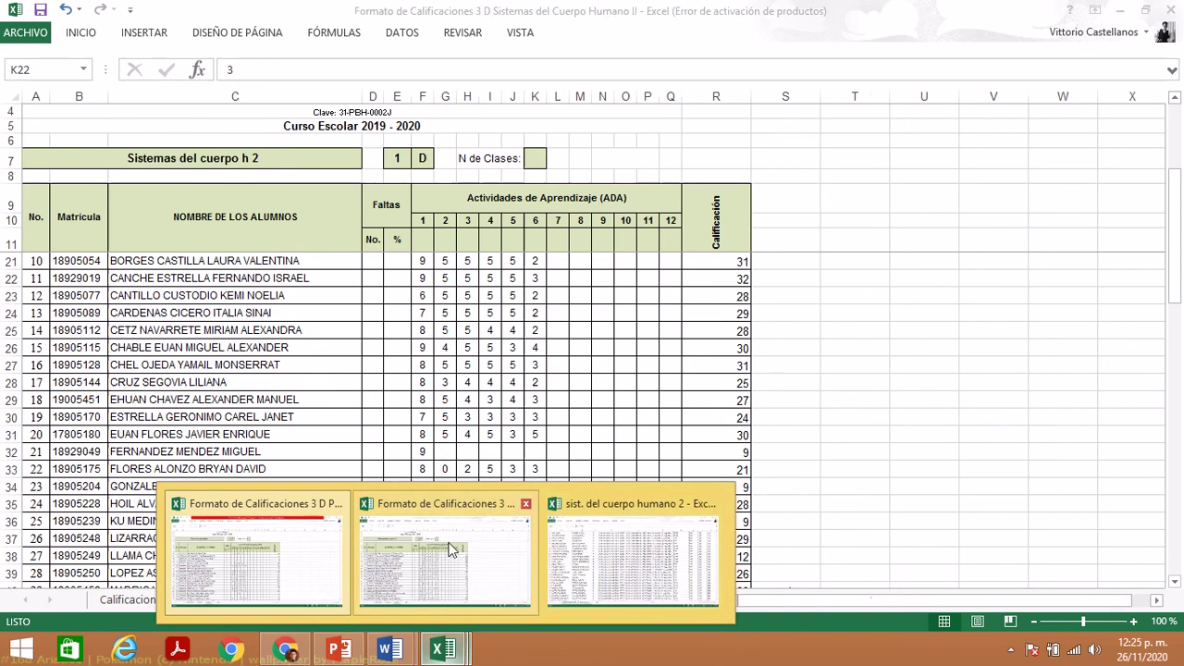
pyautogui.click(448, 549)
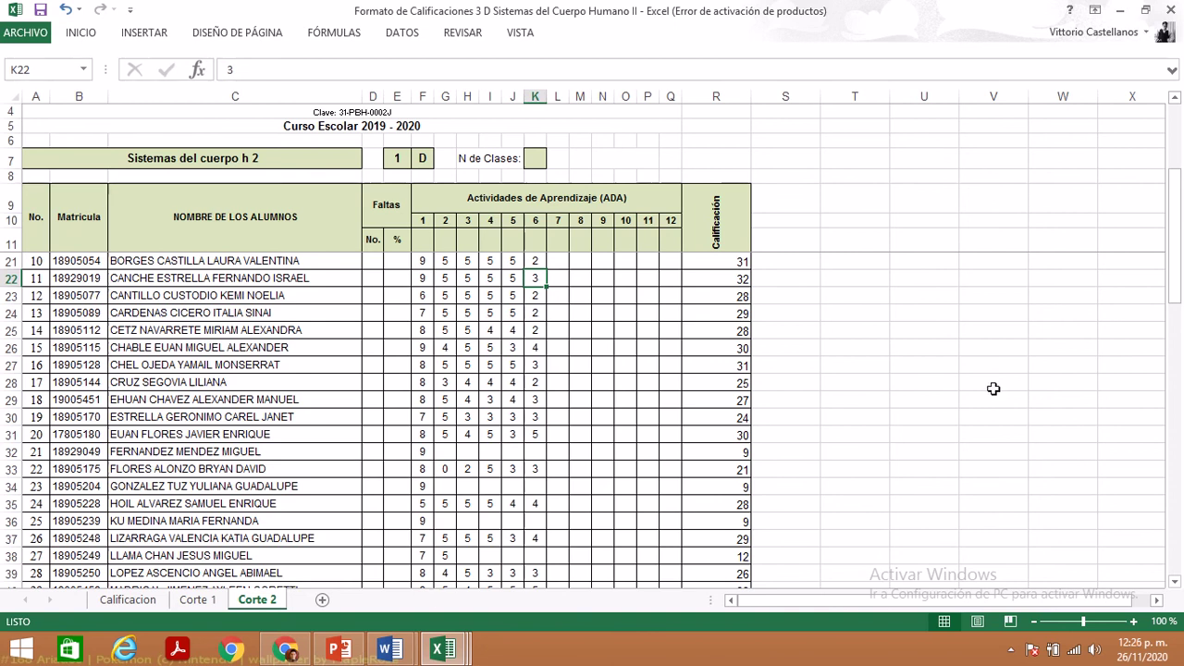
# - Locate student No. 42's activity 2 cell in row 53 and open that student's late ADA 5.- Sistema Urinario submission in Google Classroom
pyautogui.click(1180, 556)
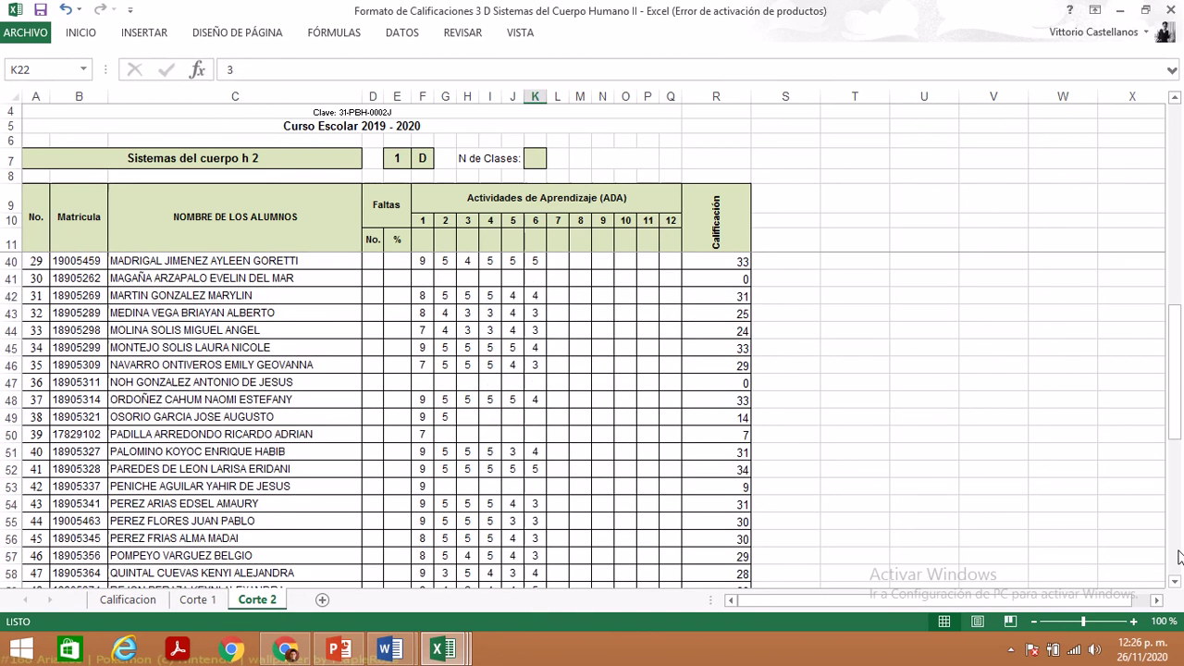
pyautogui.click(444, 485)
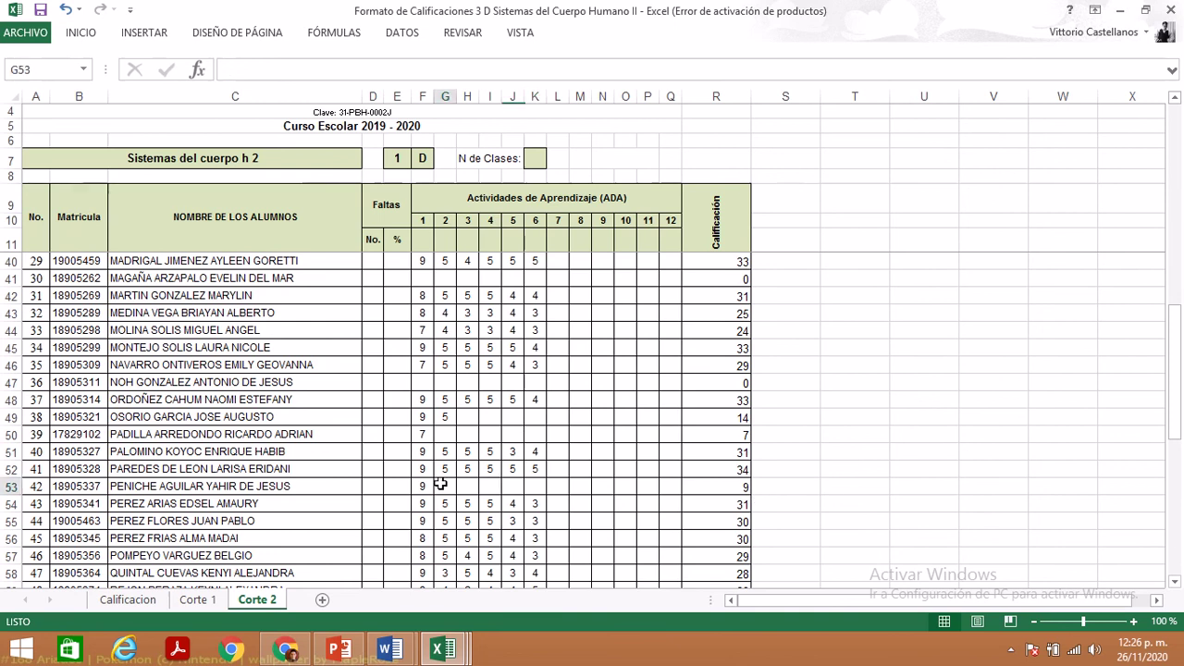
pyautogui.click(285, 651)
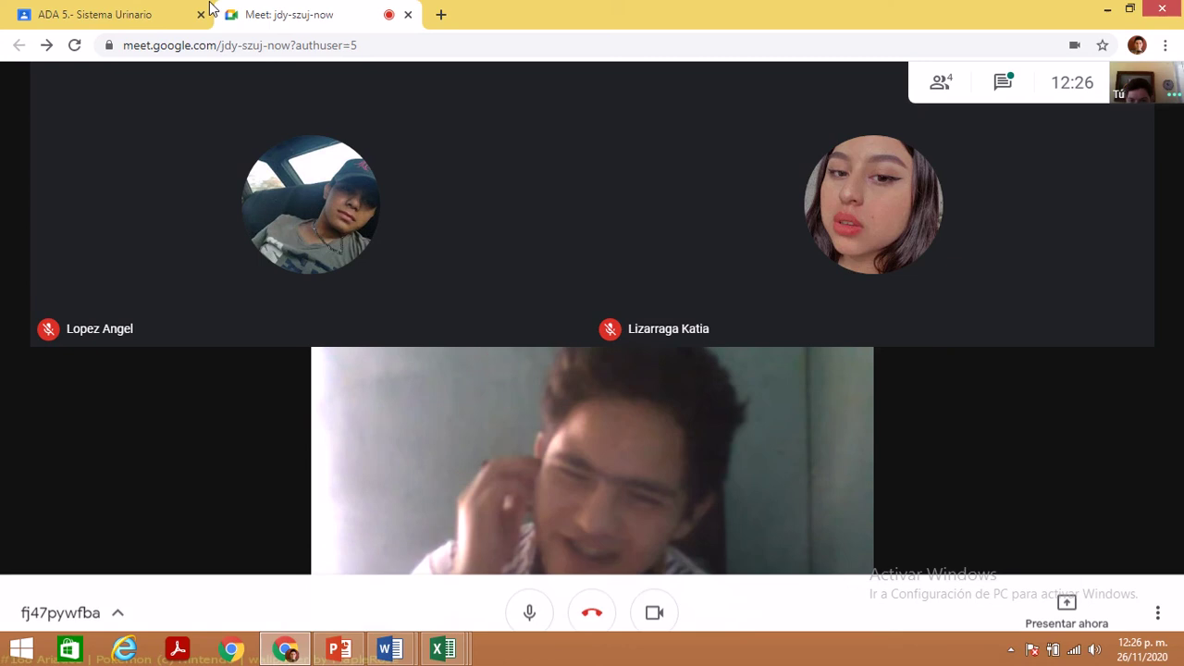
pyautogui.hotkey('ctrl', 'Tab')
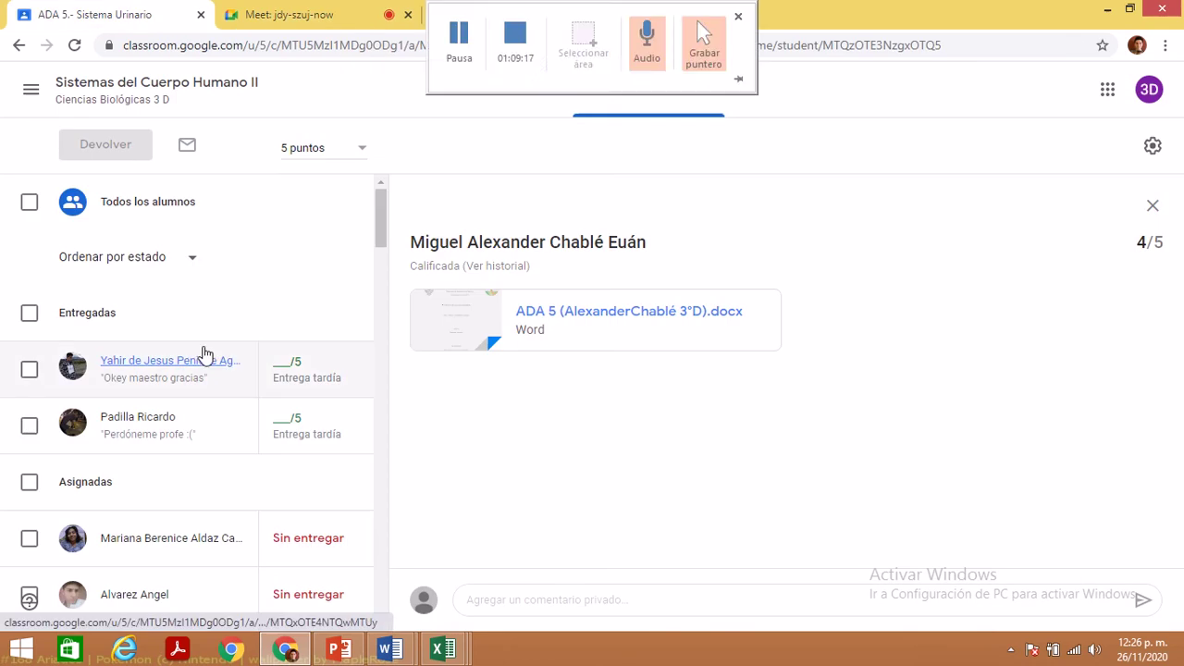
pyautogui.click(204, 363)
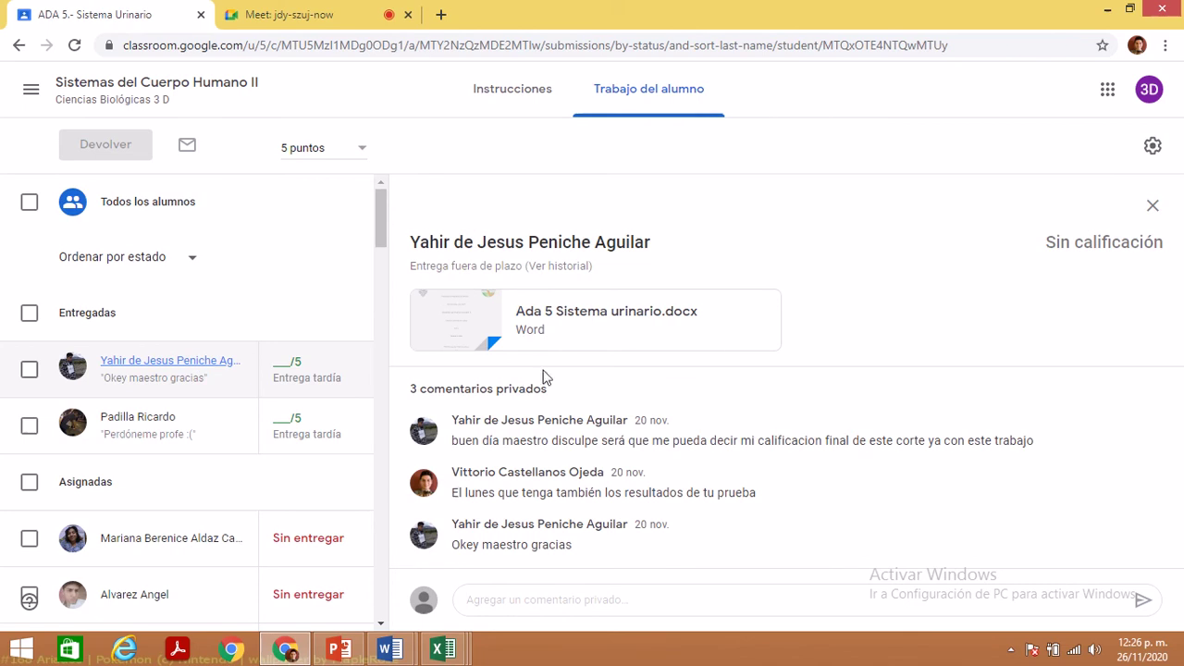
pyautogui.click(595, 335)
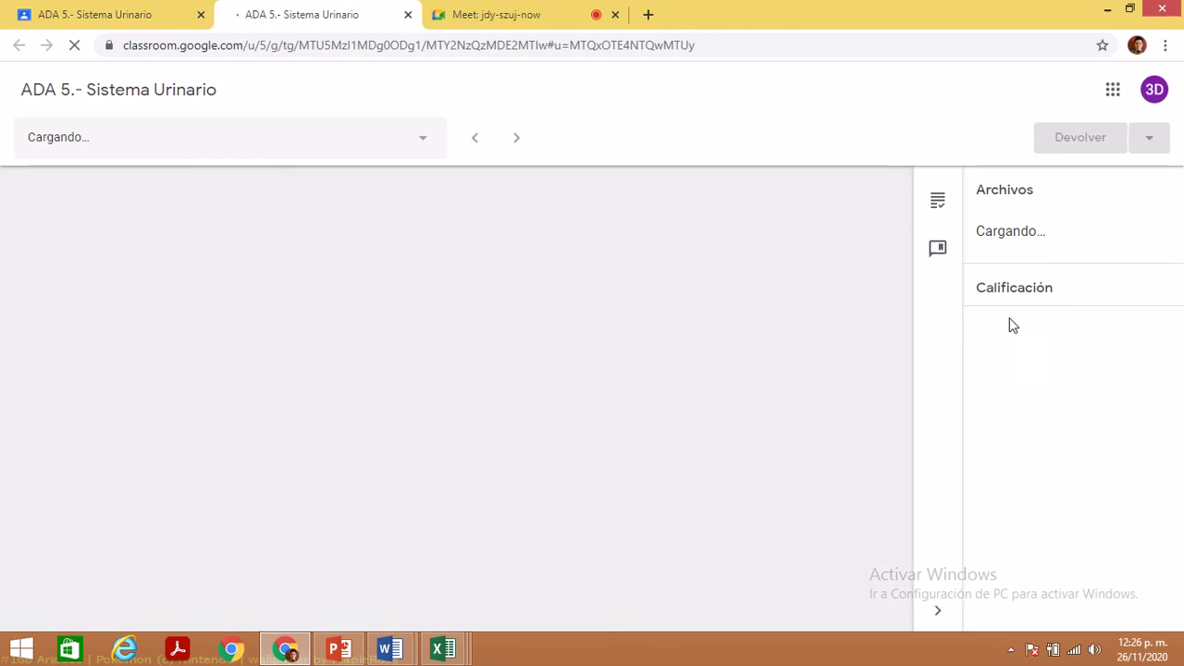
# - Grade the late ADA 5 submission 4 out of 5, return it to the student and close it
pyautogui.click(1056, 379)
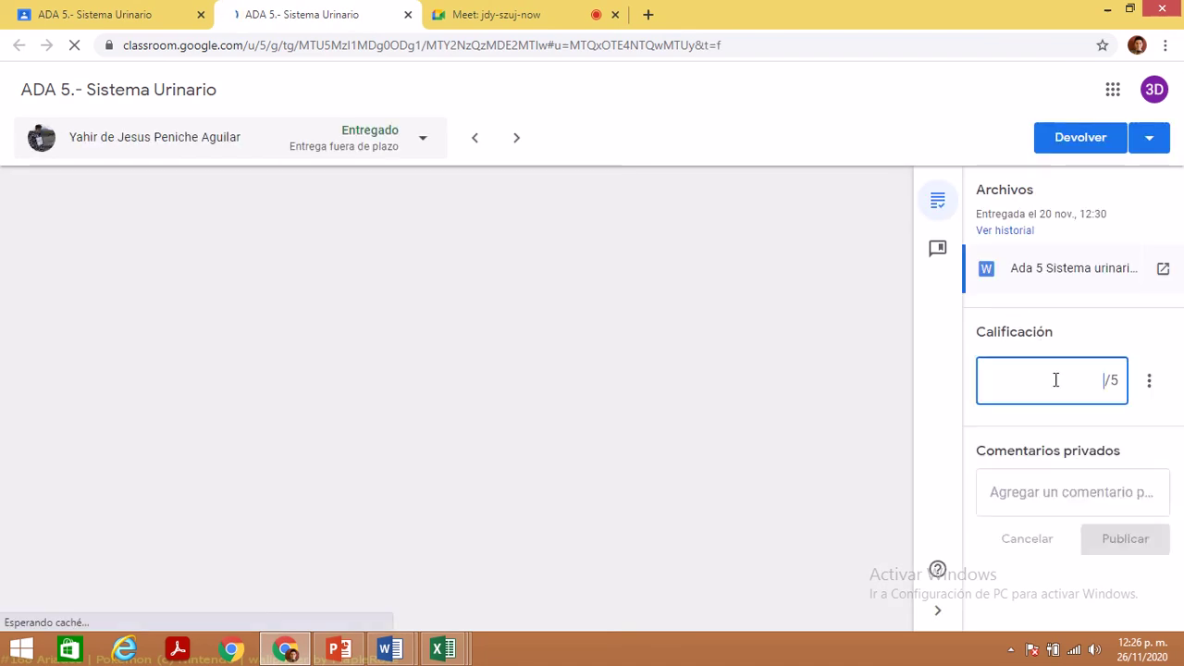
pyautogui.write('4')
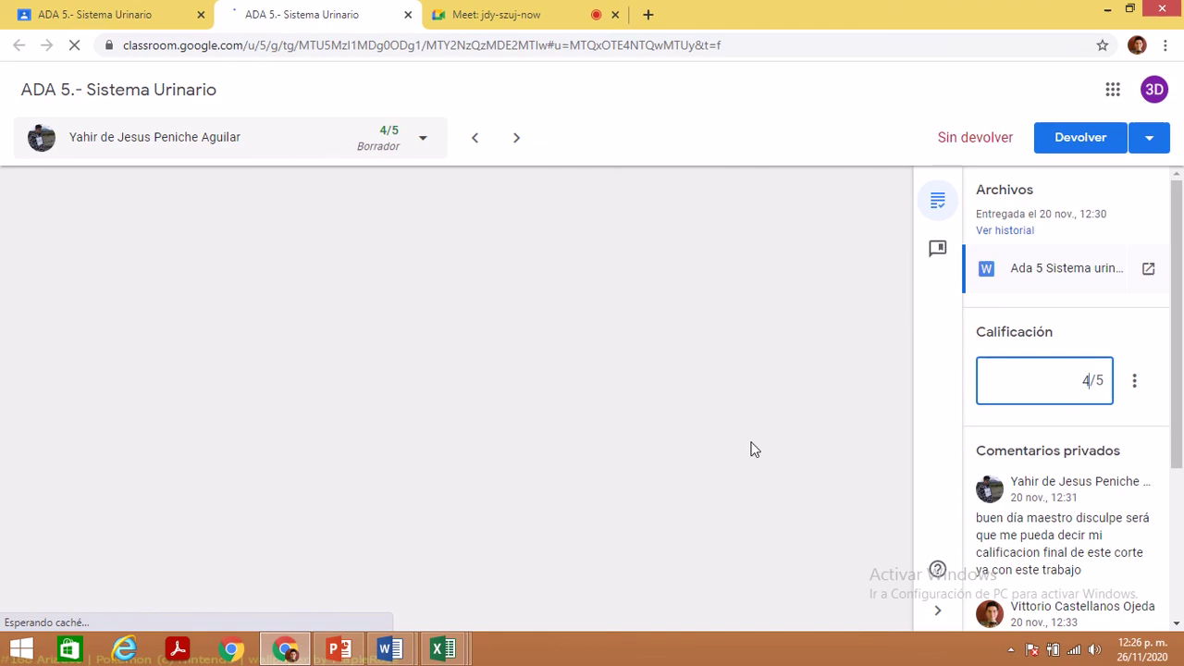
pyautogui.press('Return')
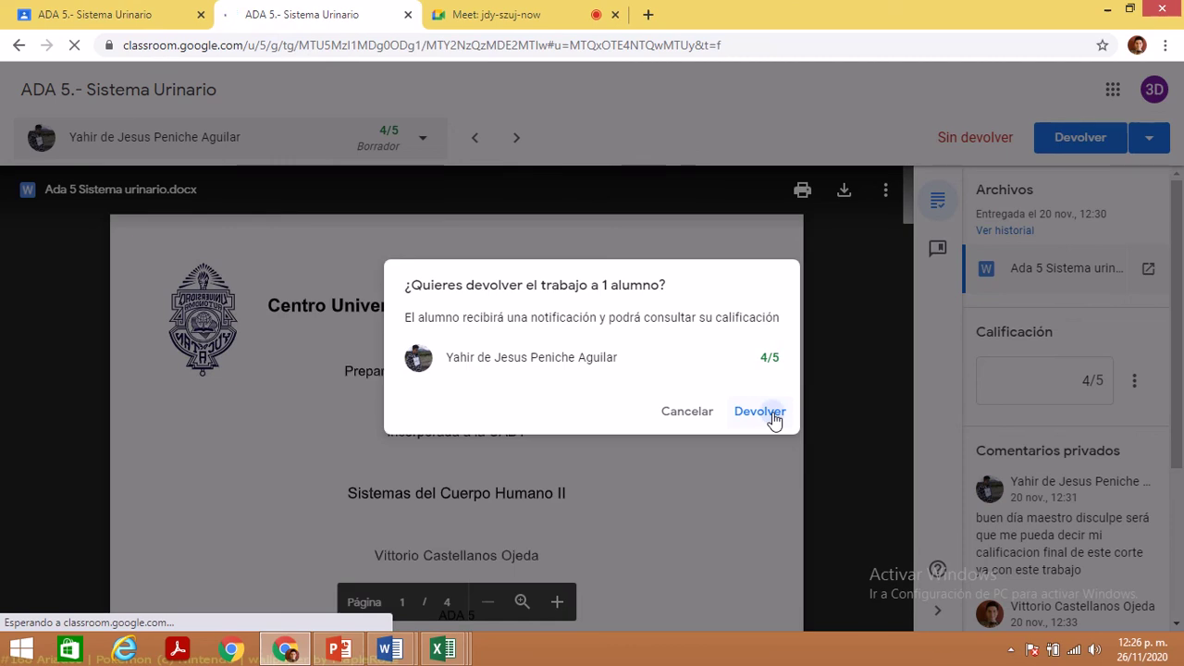
pyautogui.click(761, 411)
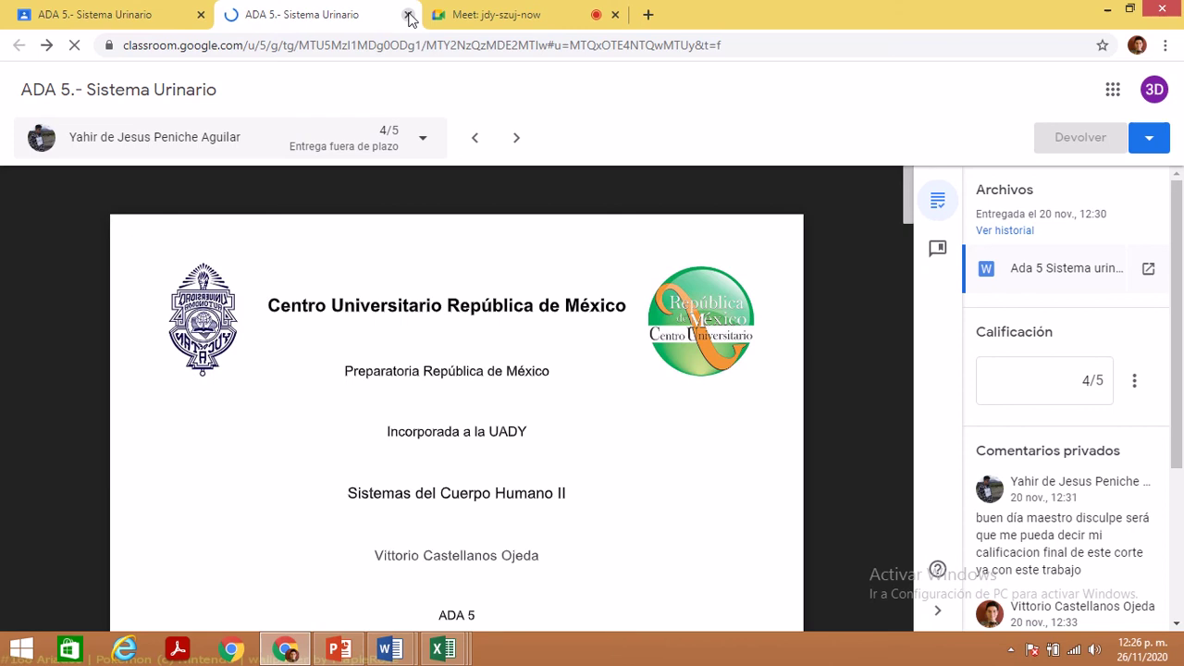
pyautogui.click(408, 15)
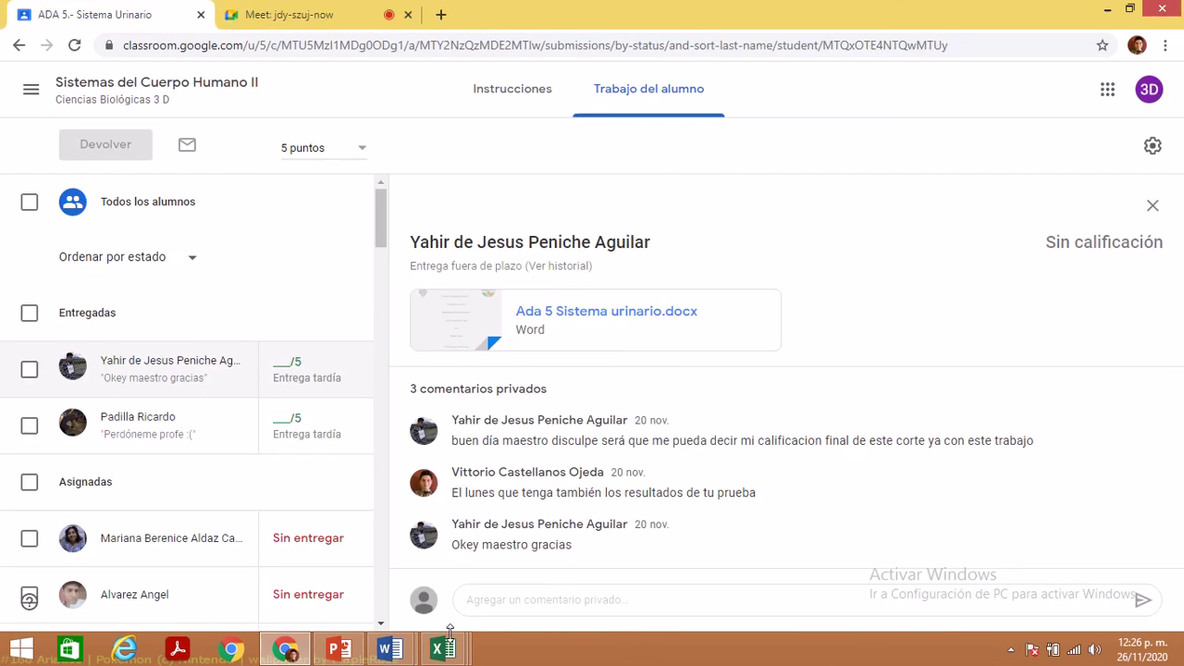
# - Look through the Prueba de Desempeño 2 results in the sist. del cuerpo humano 2 workbook and return to the Corte 2 sheet
pyautogui.moveTo(446, 643)
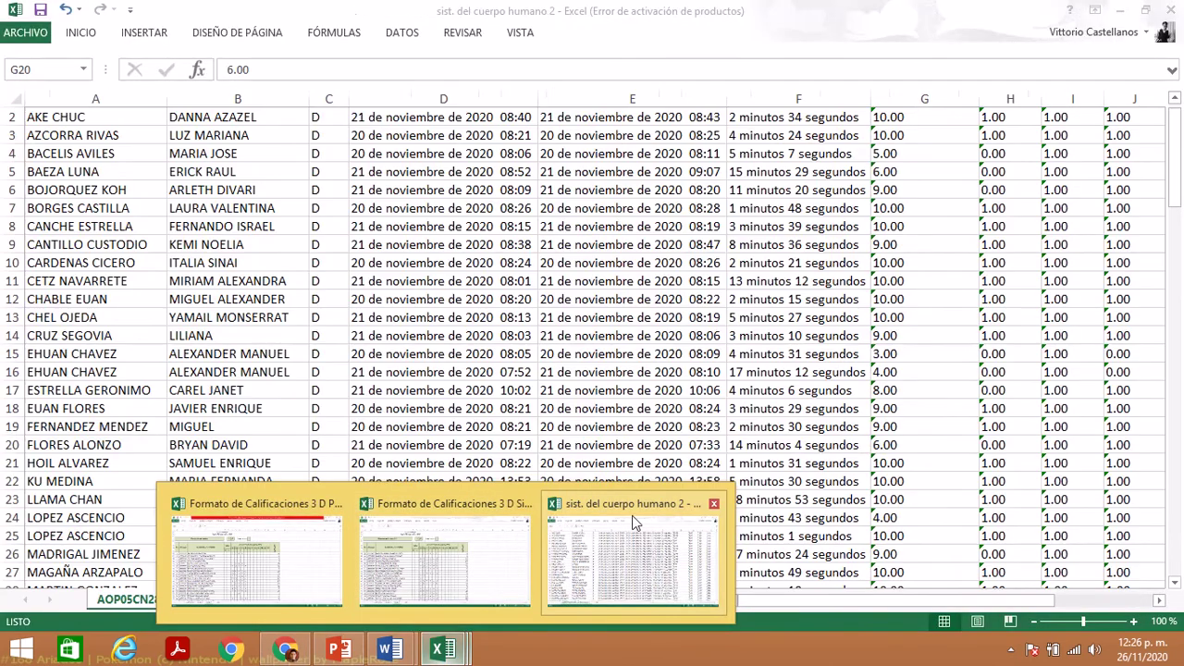
pyautogui.click(633, 524)
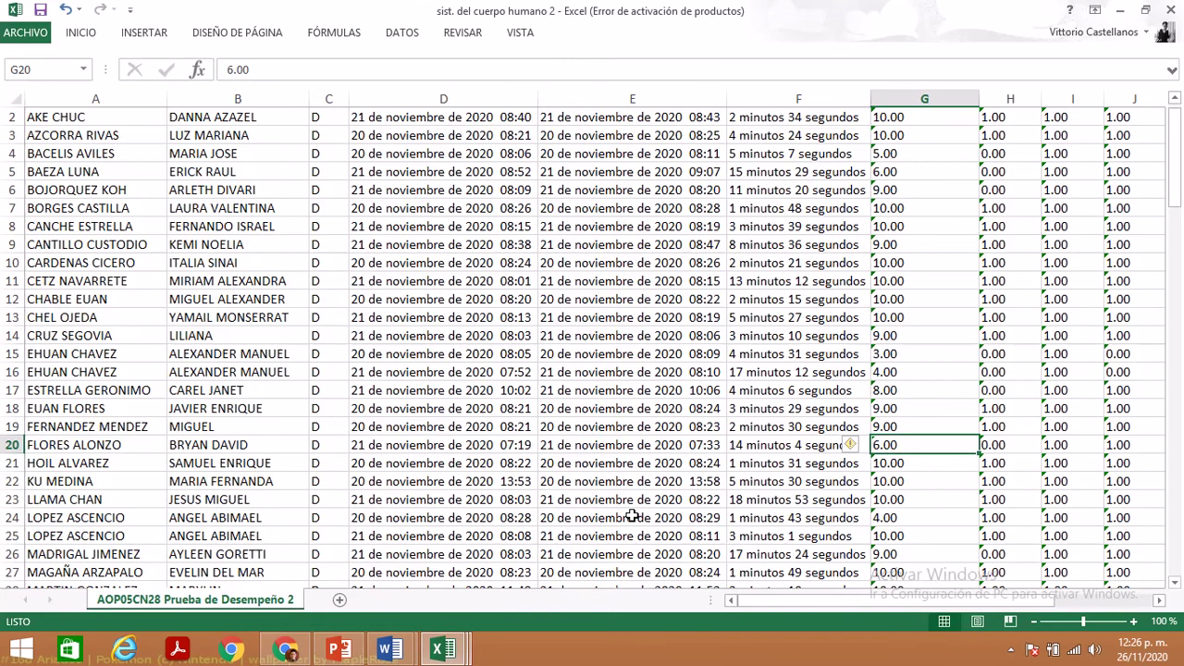
pyautogui.click(1180, 528)
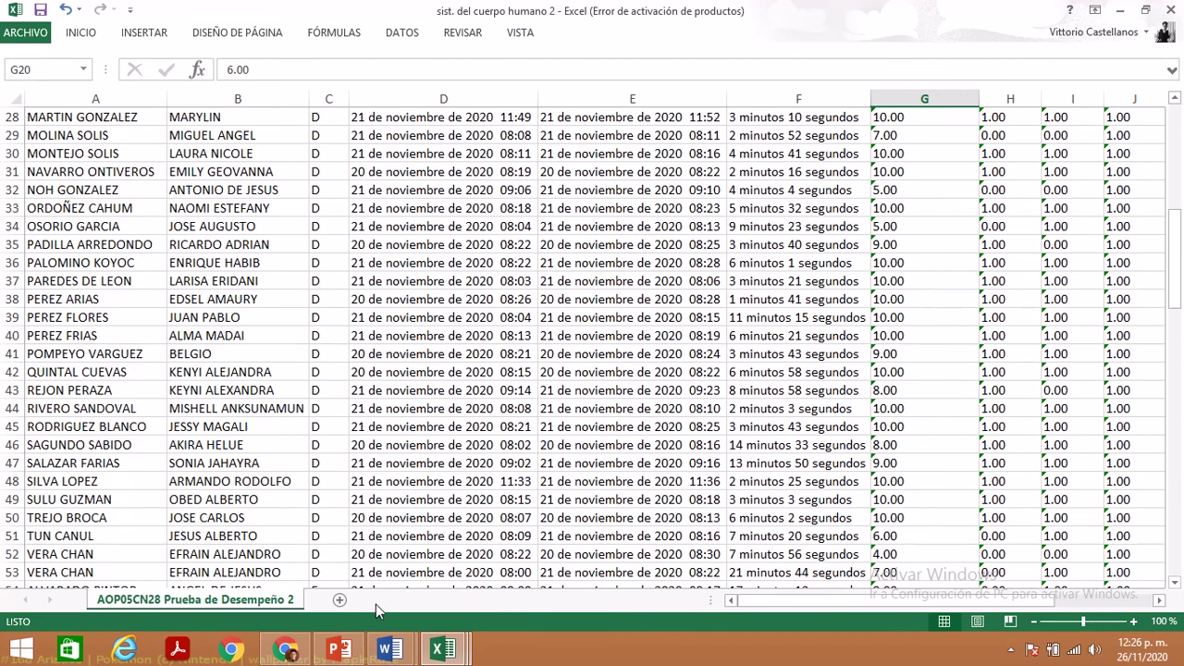
pyautogui.moveTo(444, 650)
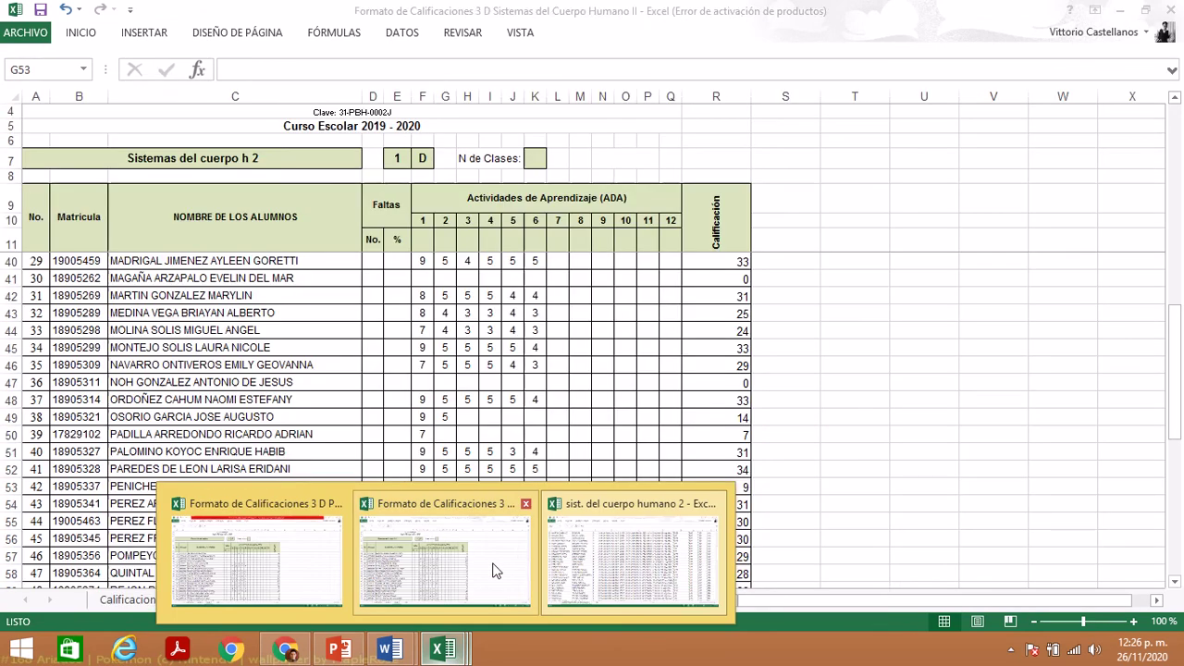
pyautogui.click(493, 570)
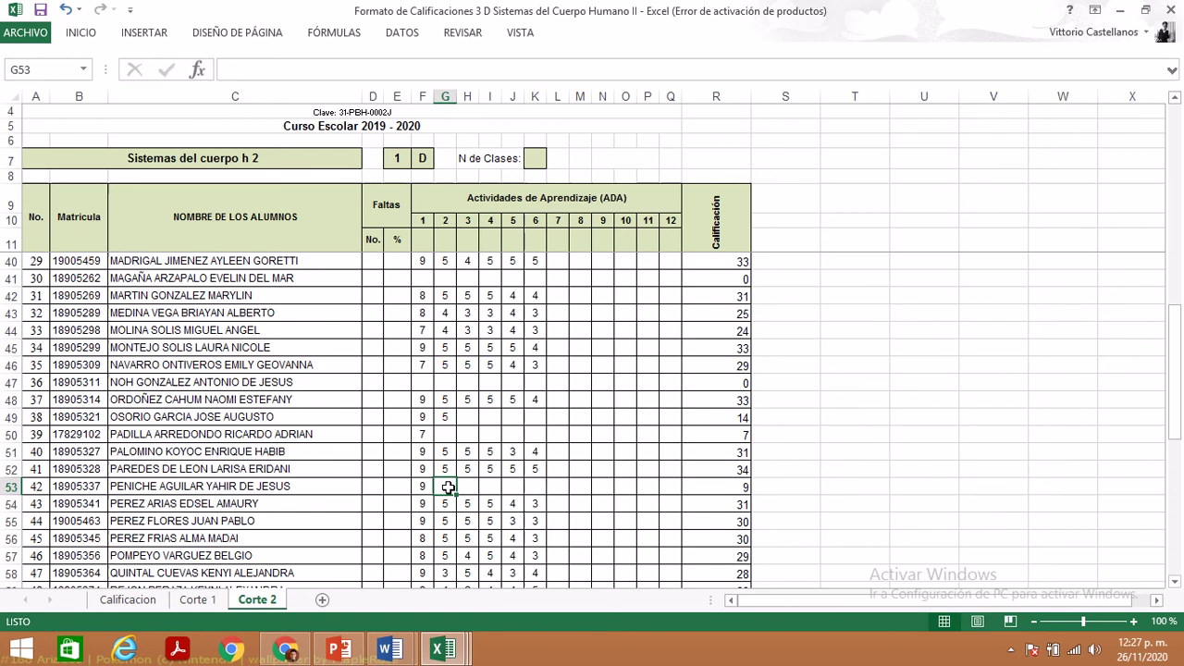
# - Enter student No. 42's scores in row 53: 4 for activity 2, 5 for activity 4, 3 for activity 5 and 4 for activity 6
pyautogui.write('4')
pyautogui.press('Tab')
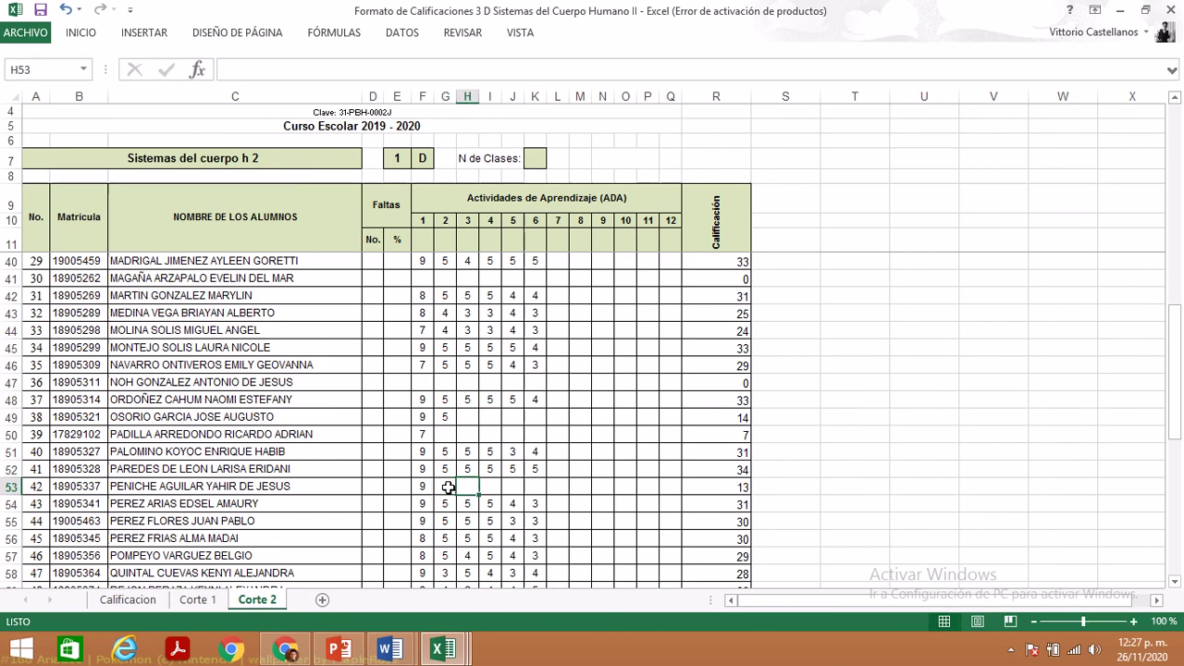
pyautogui.press('Tab')
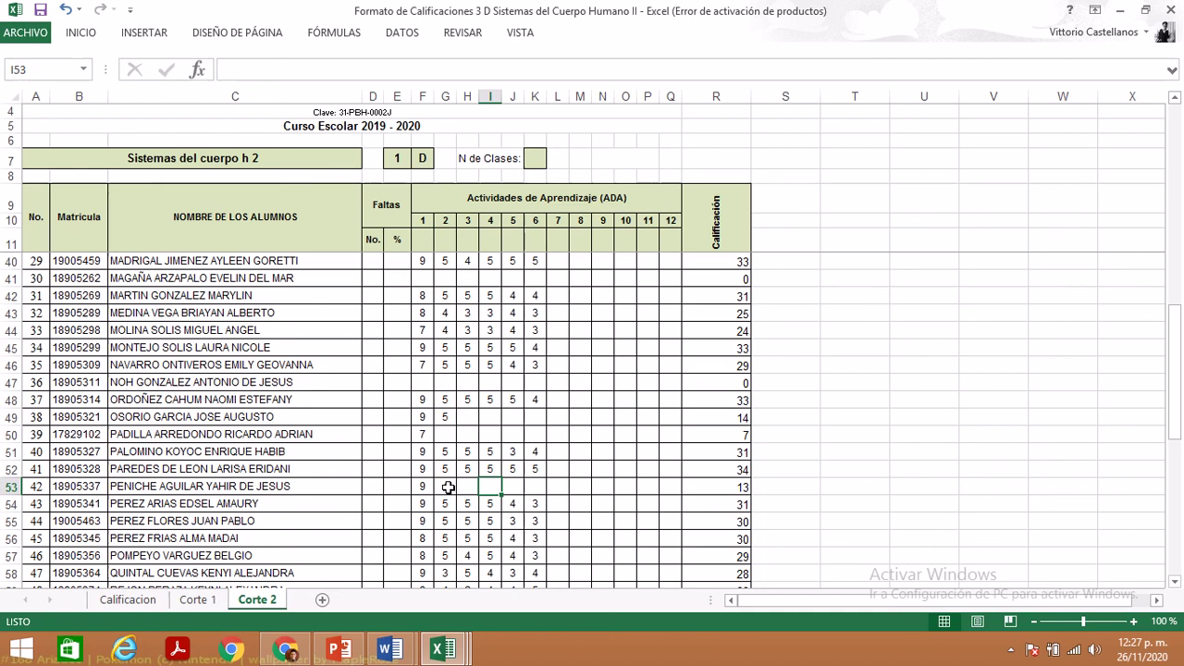
pyautogui.write('5')
pyautogui.press('Tab')
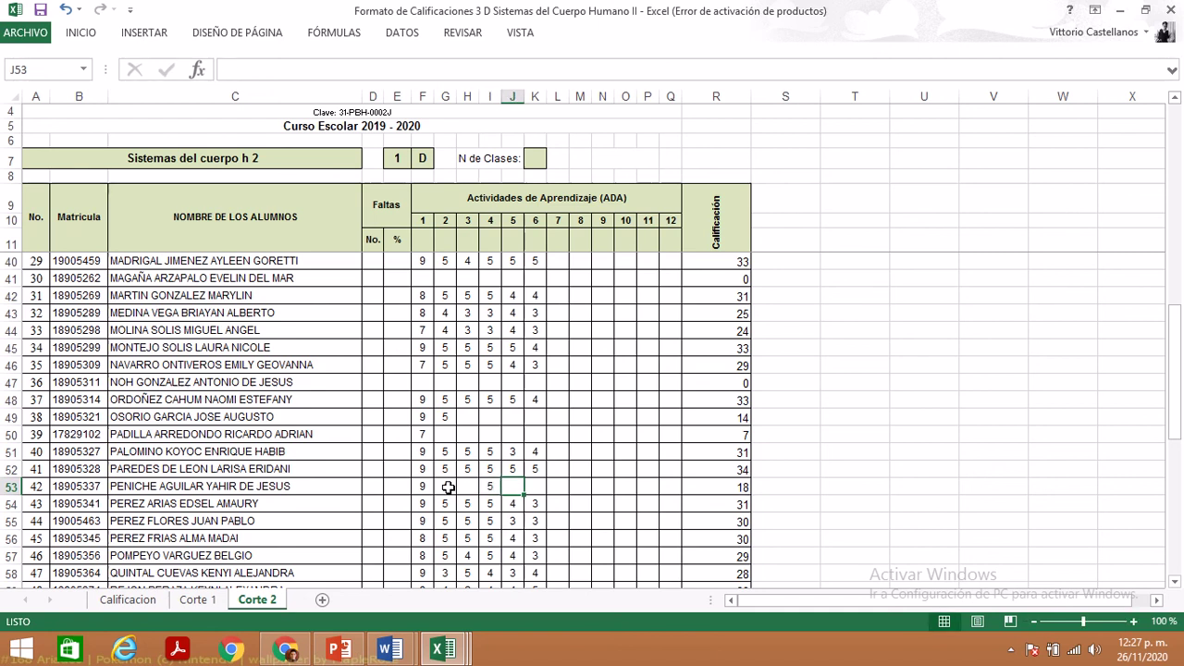
pyautogui.write('3')
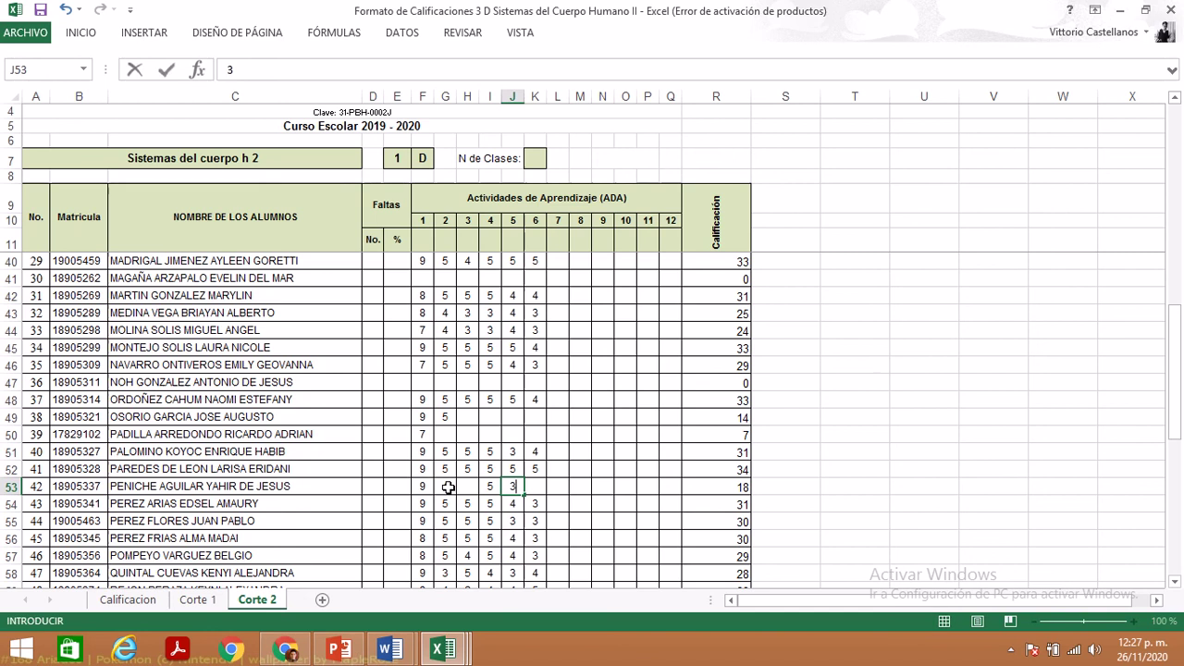
pyautogui.press('Tab')
pyautogui.write('4')
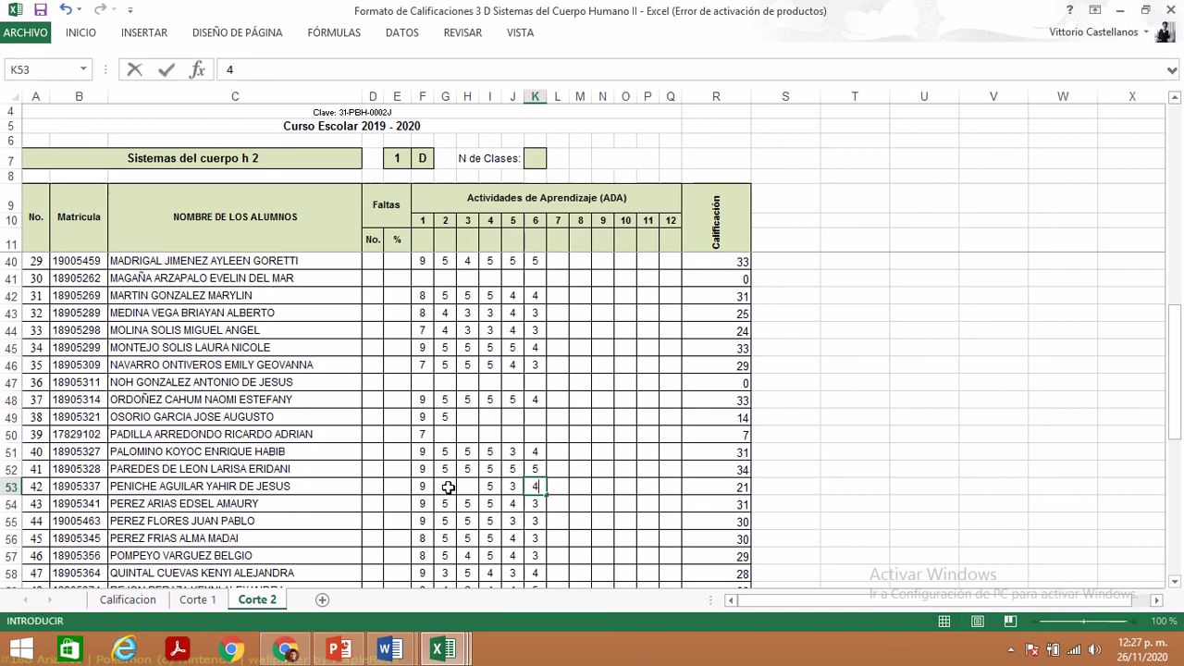
# - Set student No. 42's activity 3 score to 0 in row 53 and move on to student No. 46's row
pyautogui.press('Left')
pyautogui.press('Left')
pyautogui.press('Left')
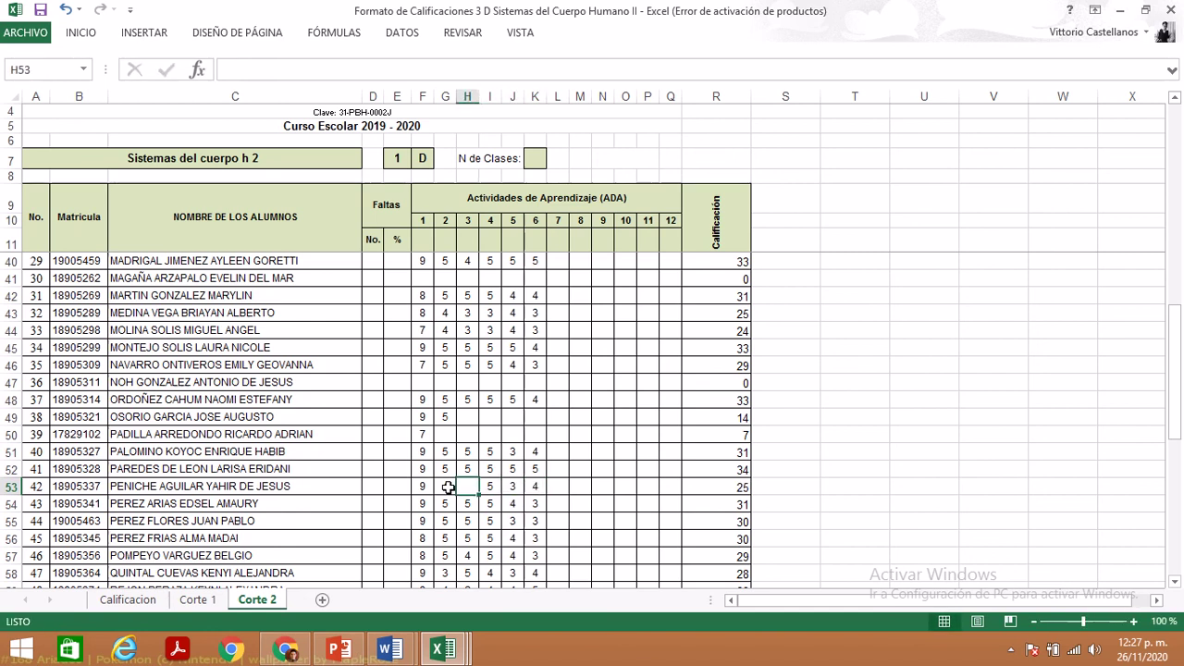
pyautogui.write('0')
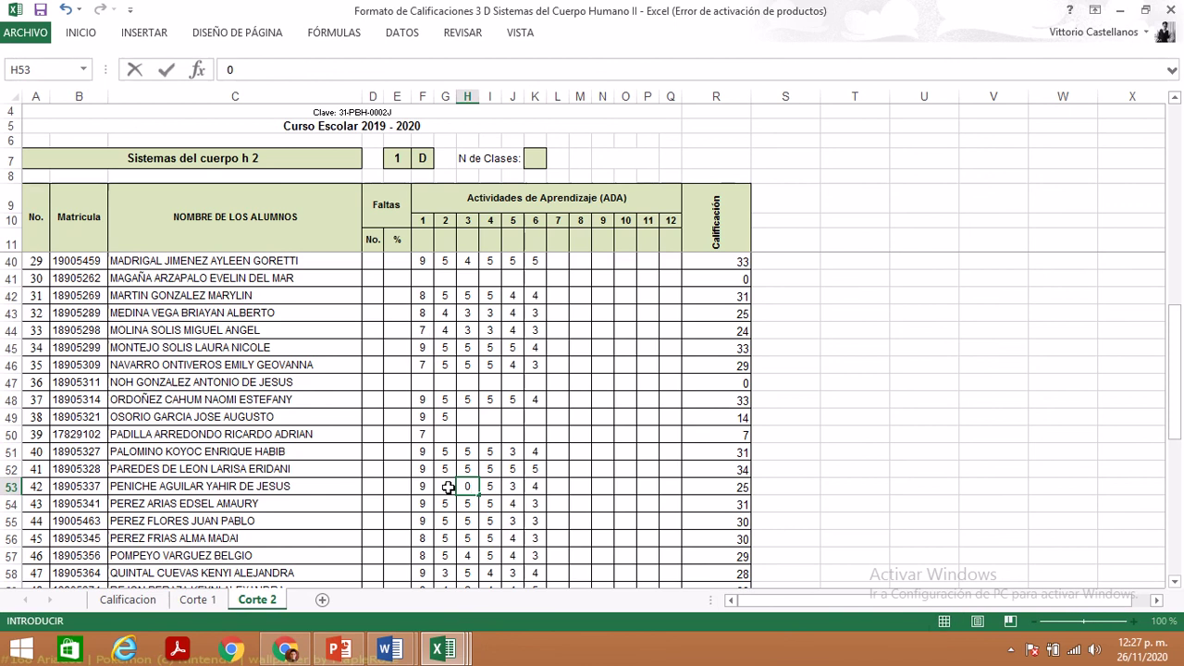
pyautogui.press('Down')
pyautogui.press('Down')
pyautogui.press('Down')
pyautogui.press('Down')
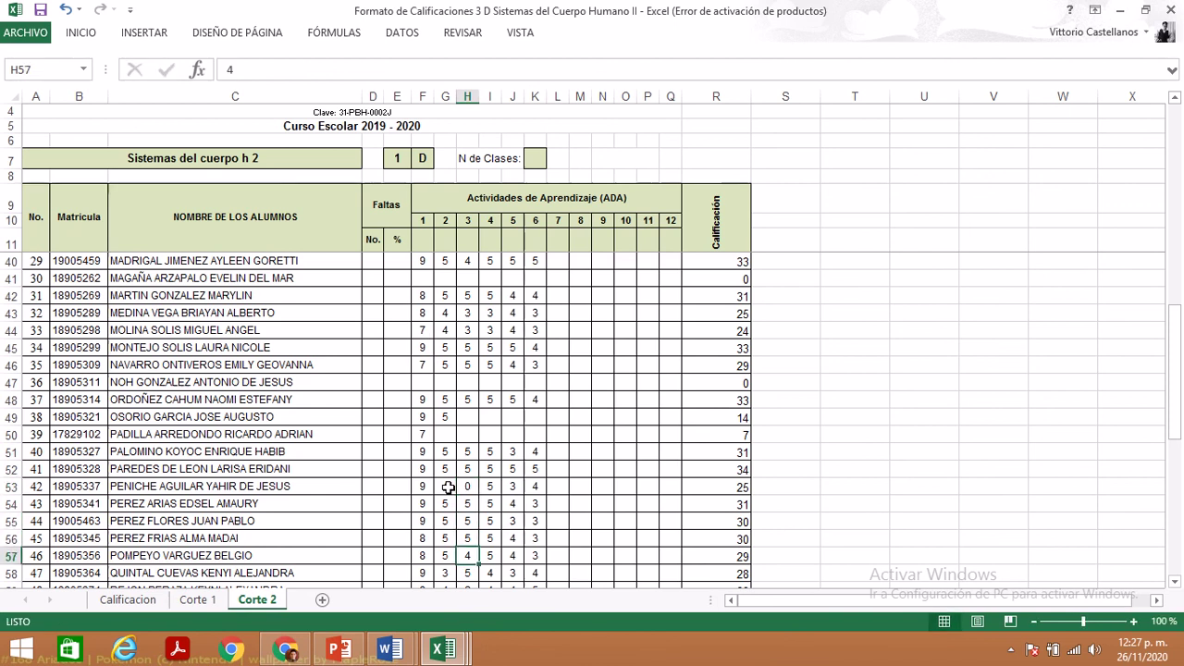
# - Check student No. 42's scores on the Corte 1 sheet and return to the Corte 2 sheet
pyautogui.press('Up')
pyautogui.press('Up')
pyautogui.press('Up')
pyautogui.press('Up')
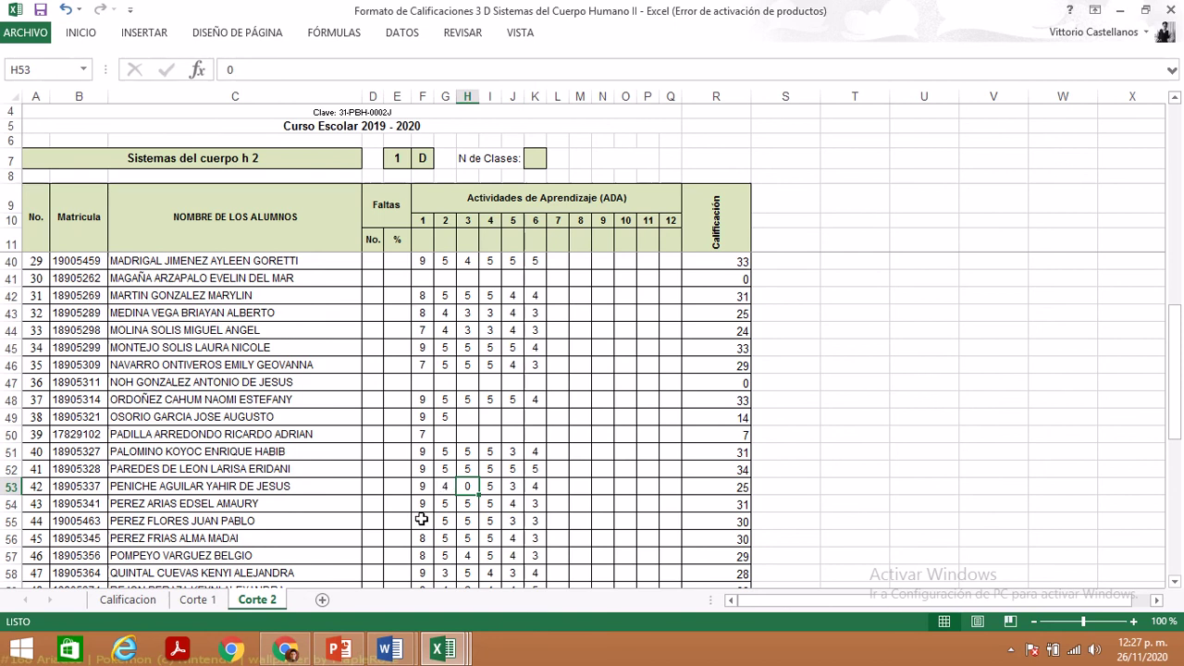
pyautogui.click(202, 599)
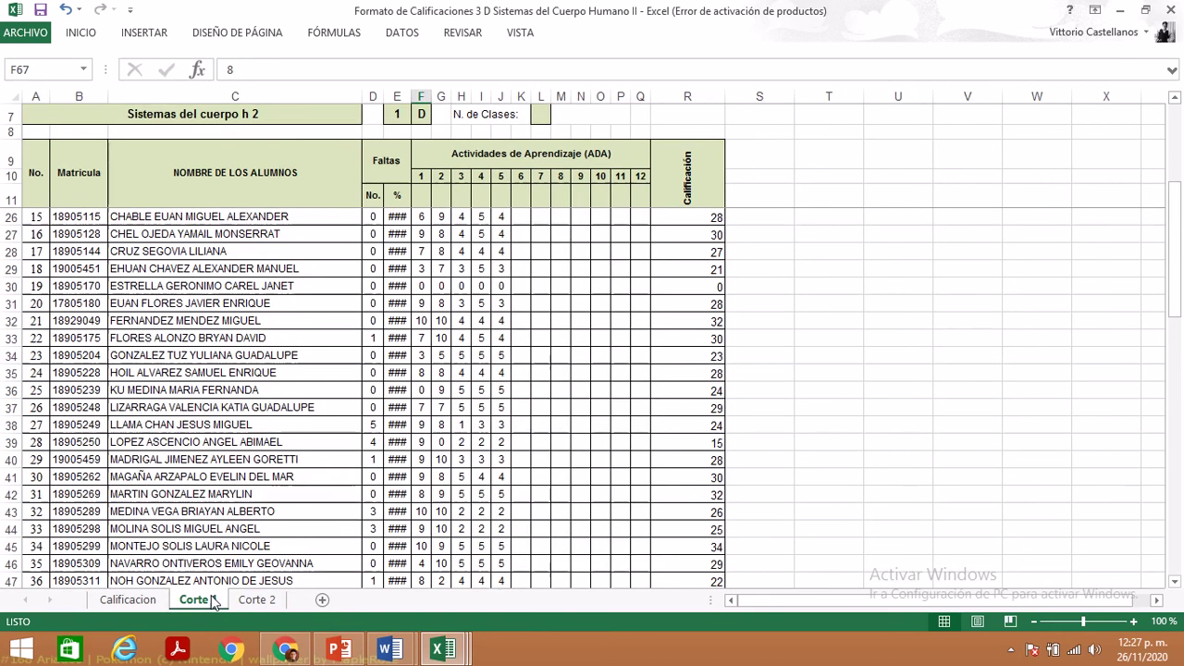
pyautogui.click(1177, 546)
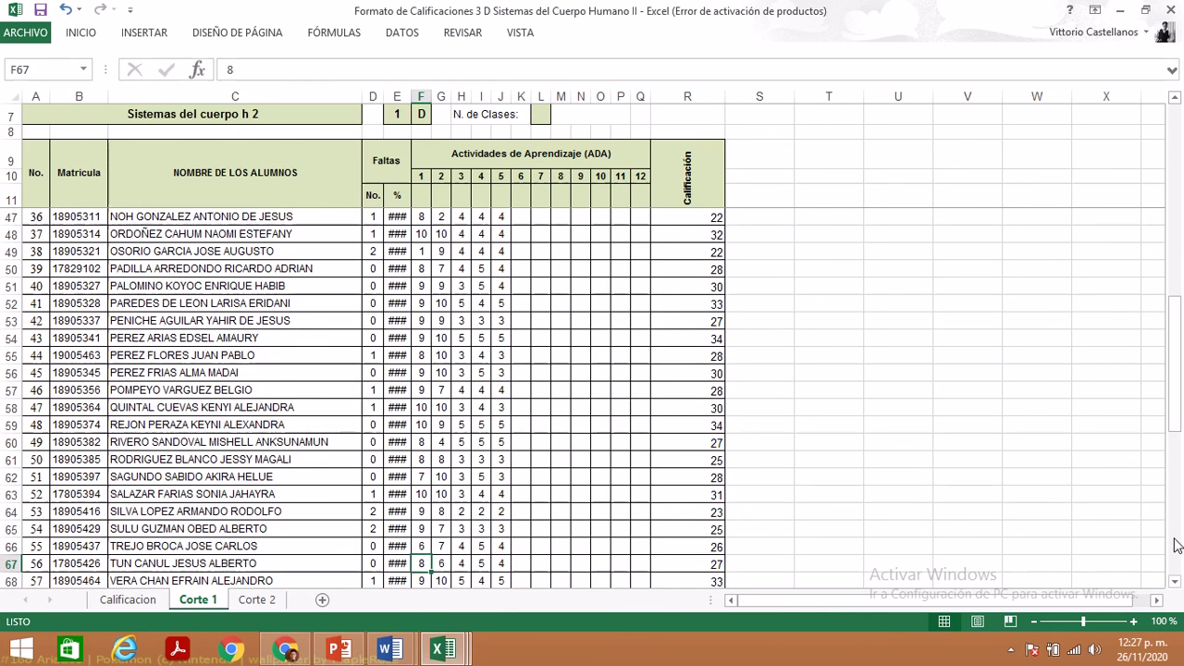
pyautogui.click(262, 599)
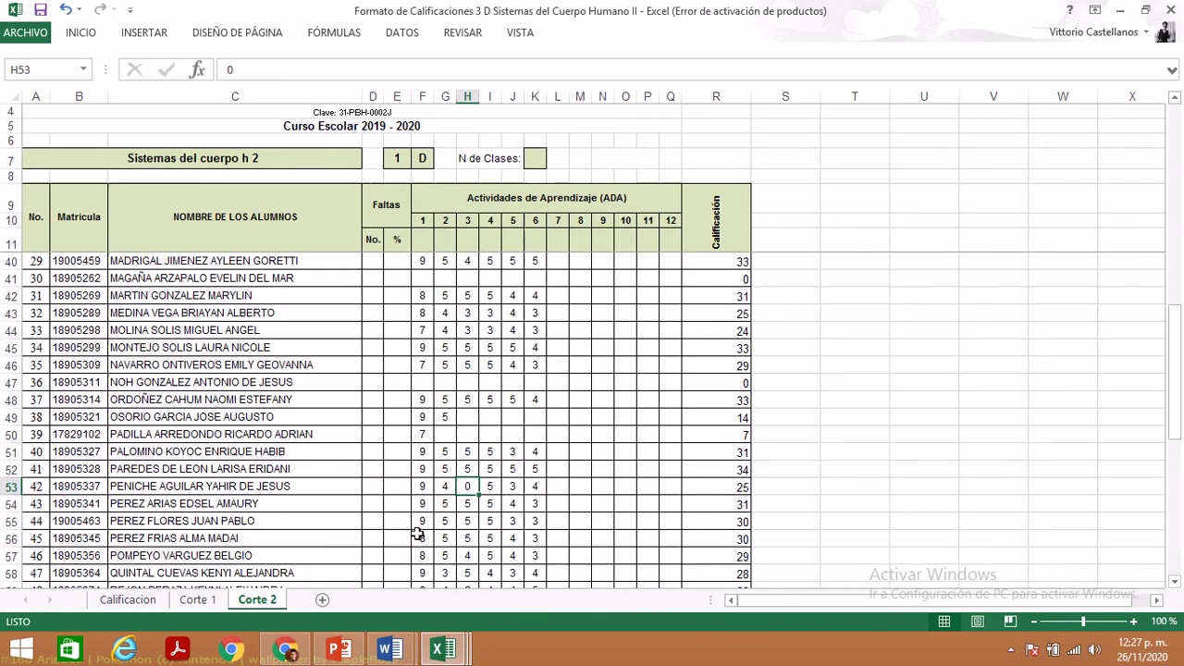
# - Set student No. 42's activity 3 score to 3 in row 53 of Corte 2
pyautogui.click(448, 487)
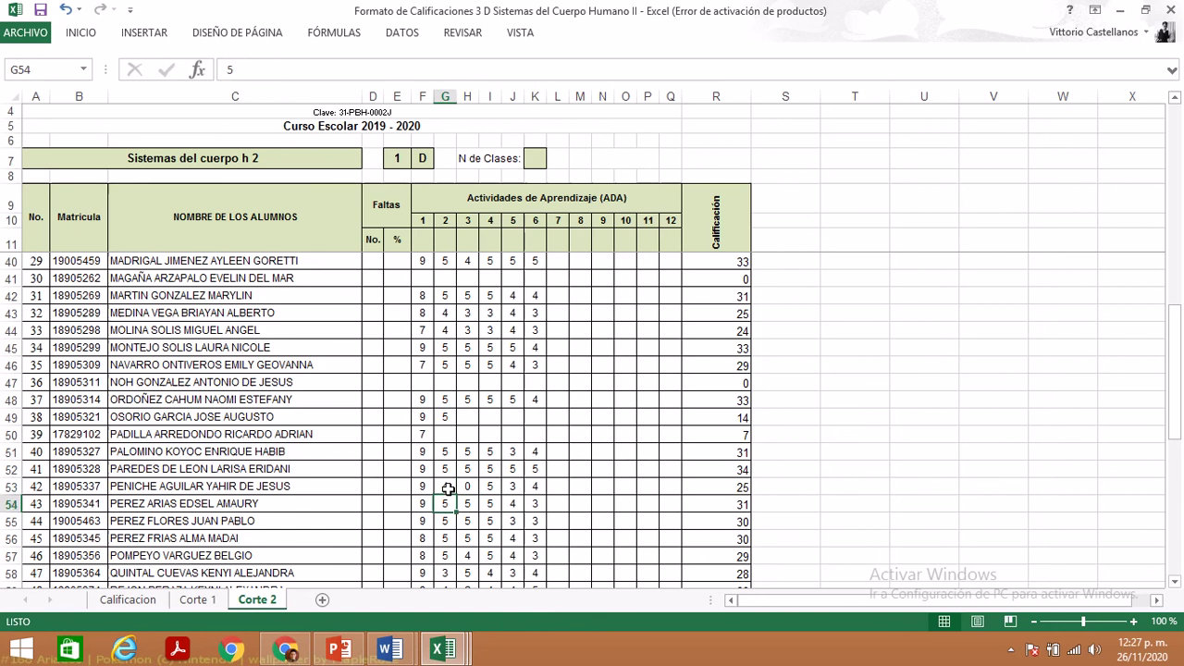
pyautogui.click(467, 489)
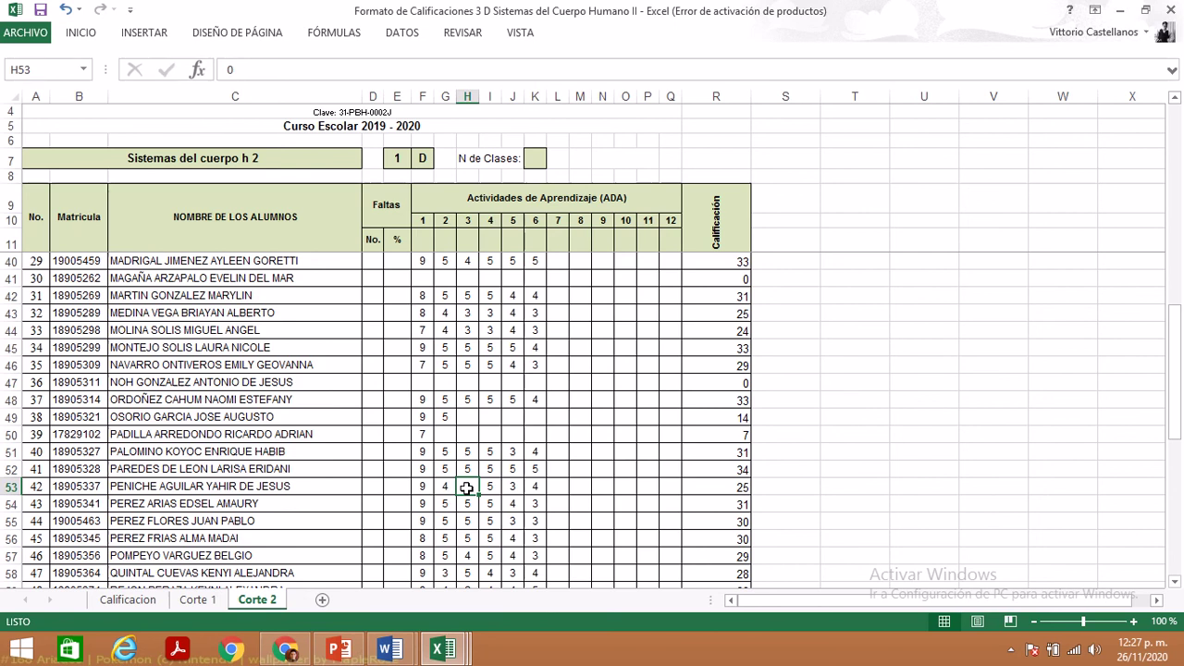
pyautogui.write('3')
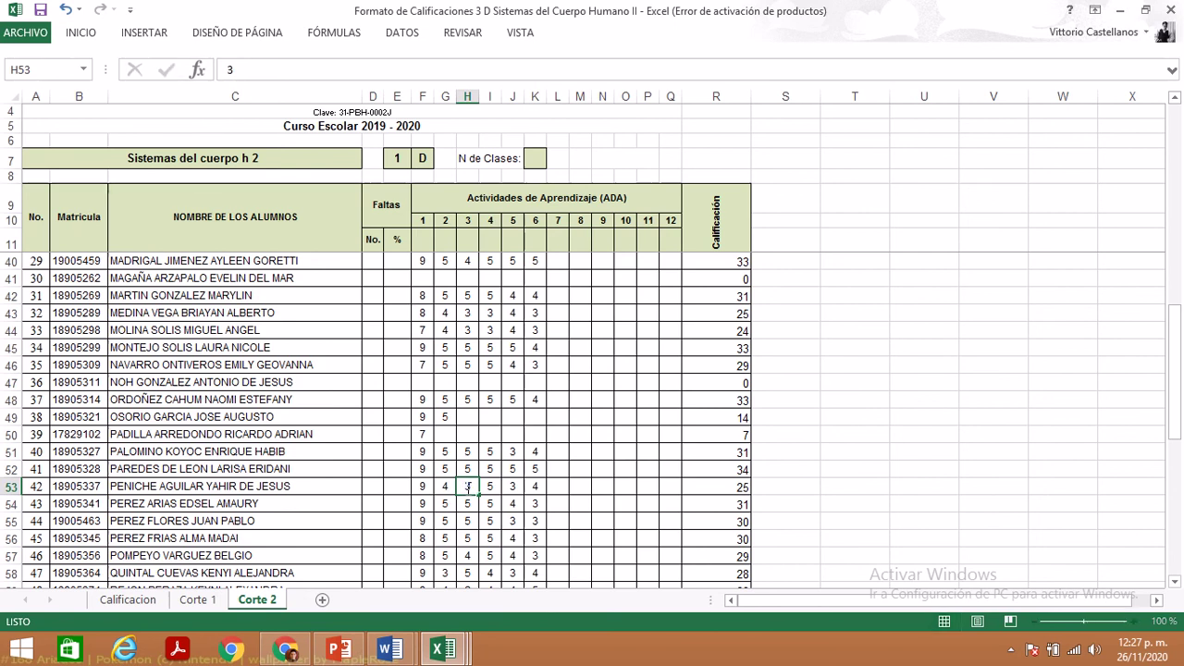
pyautogui.press('Return')
pyautogui.press('Return')
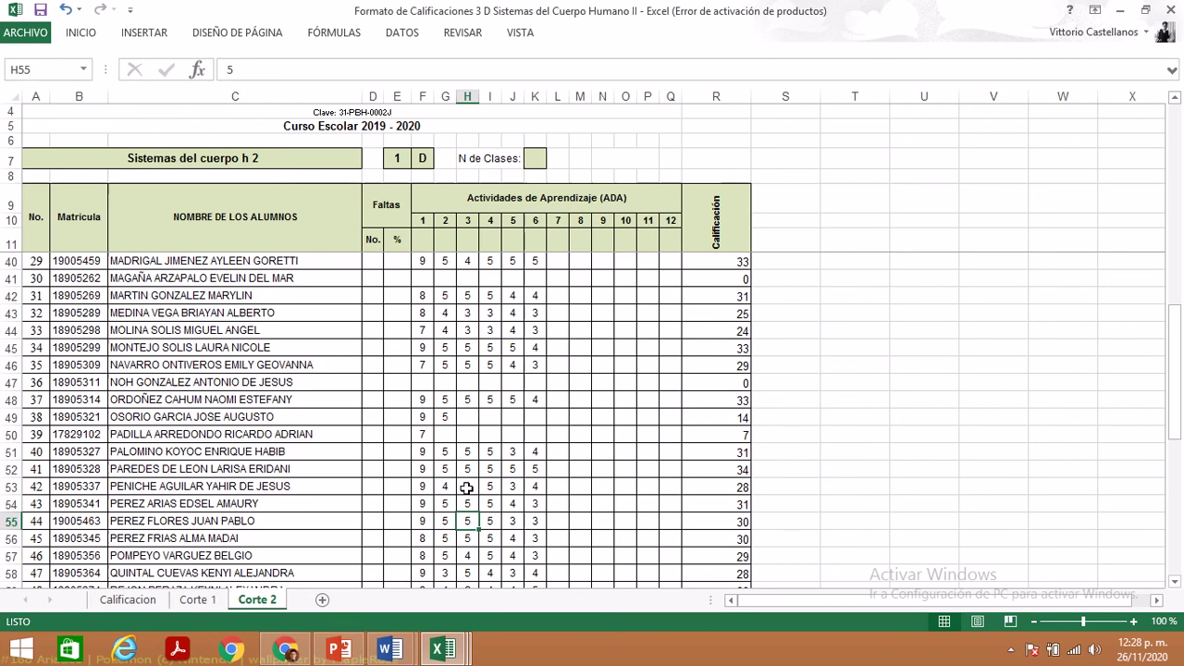
pyautogui.press('Up')
pyautogui.press('Up')
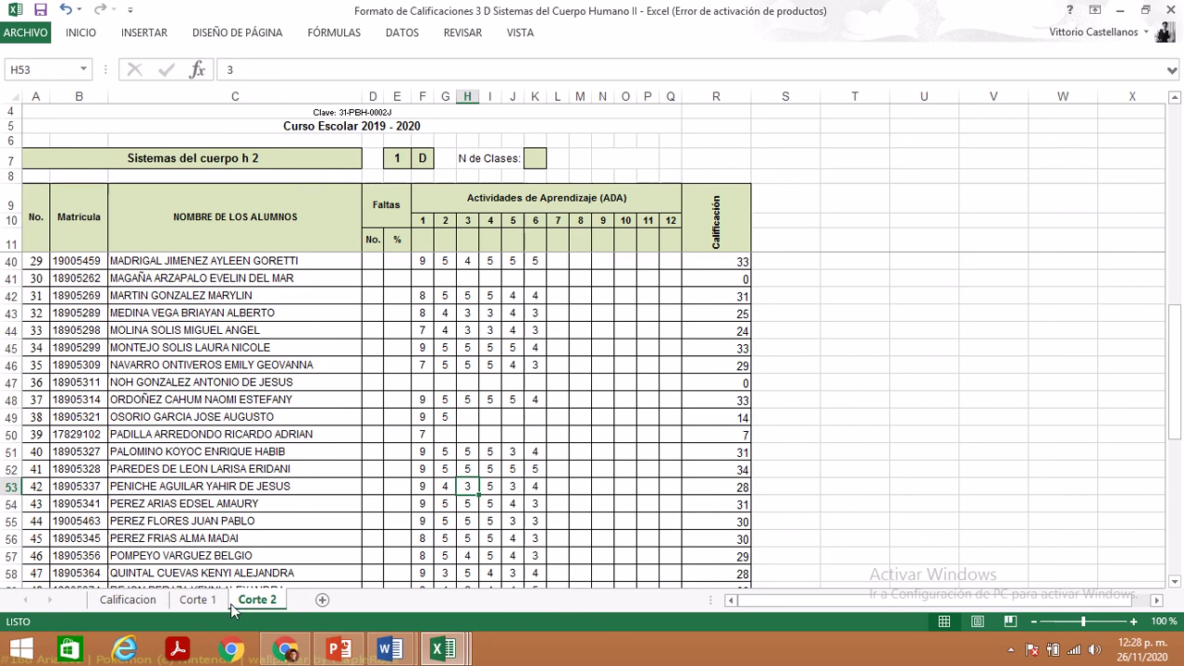
# - Switch to the Formato de Calificaciones 3 D Promoción workbook and select student No. 38's activity 1 score in row 49
pyautogui.click(445, 650)
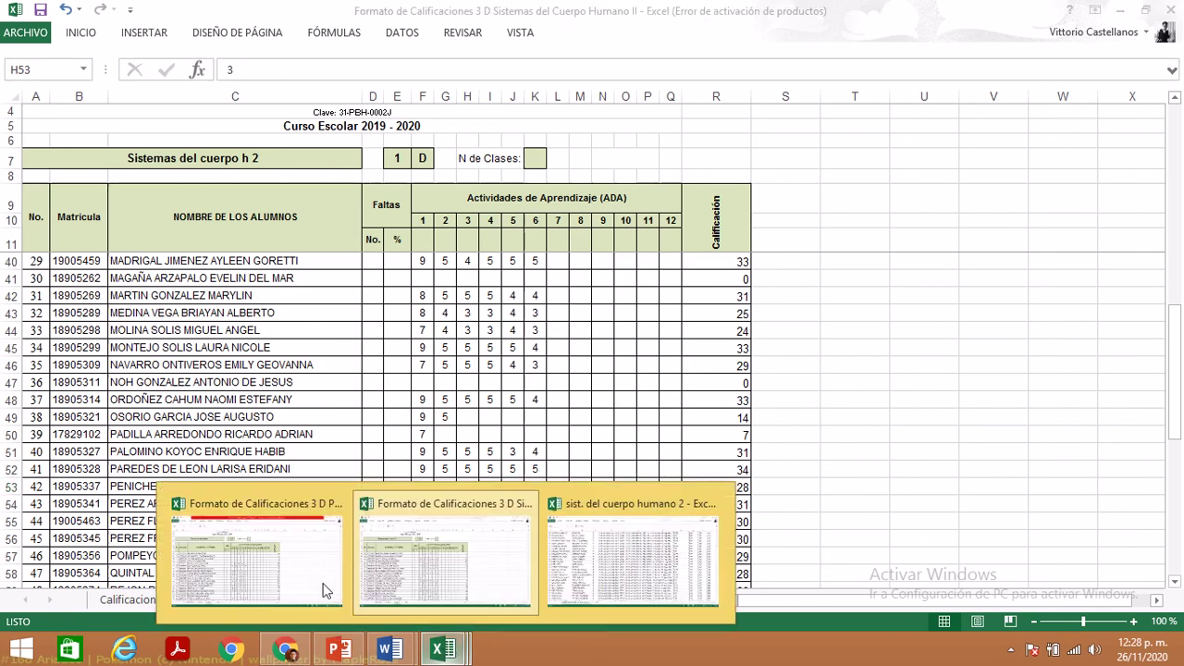
pyautogui.click(252, 548)
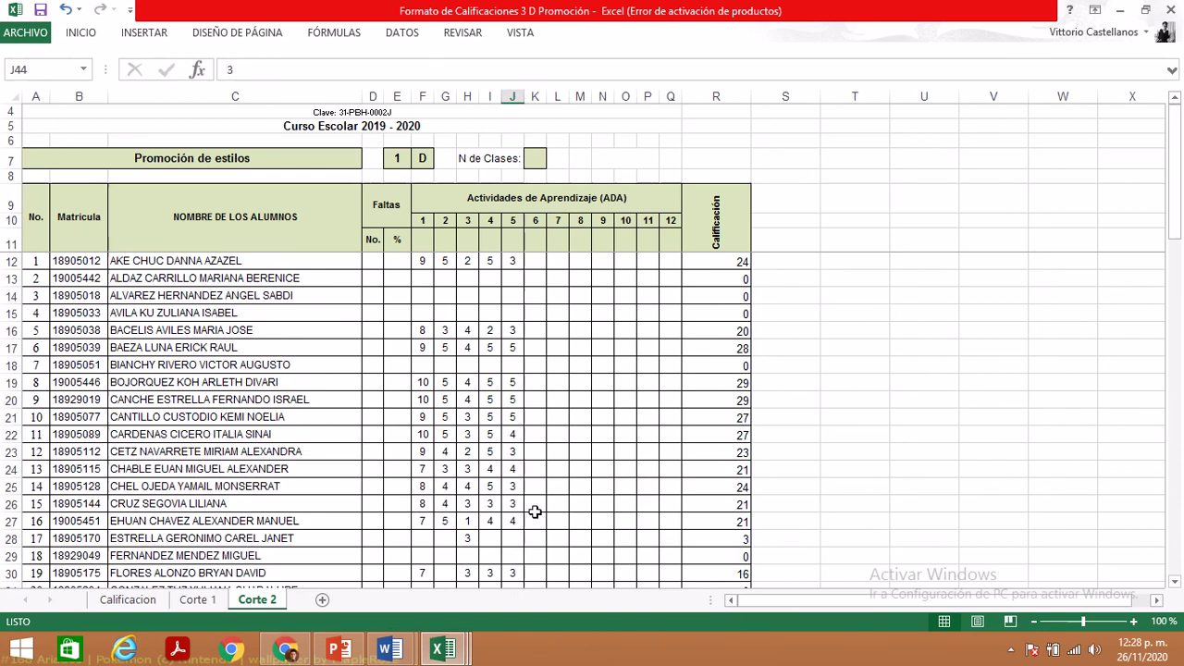
pyautogui.click(1176, 544)
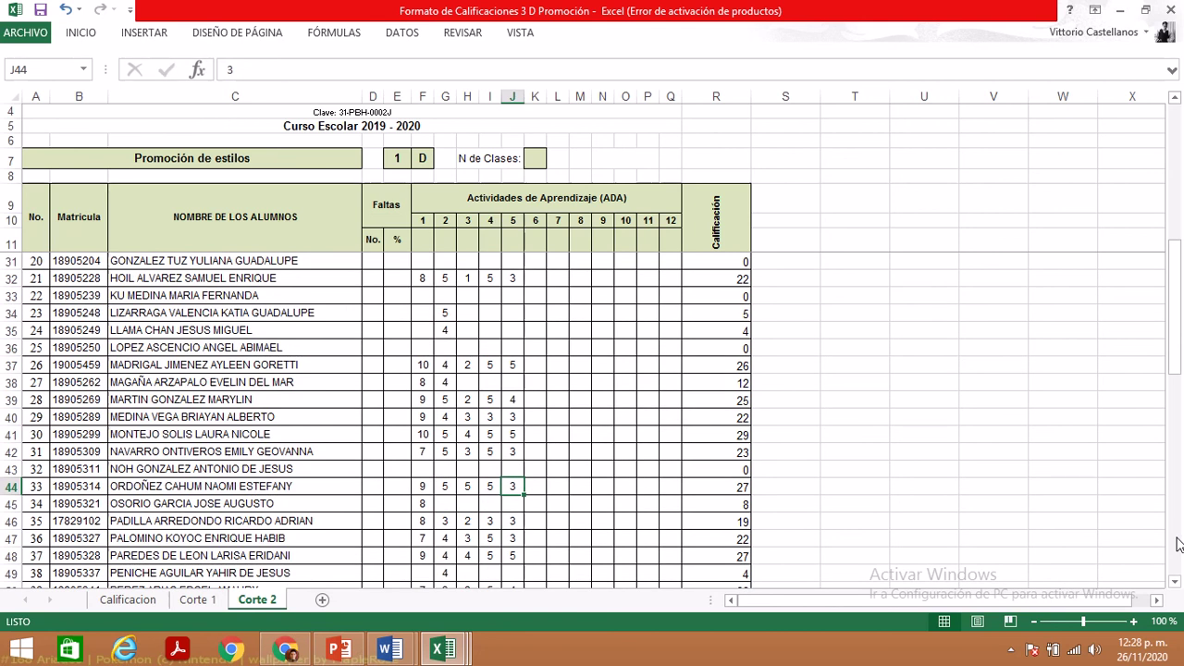
pyautogui.click(423, 576)
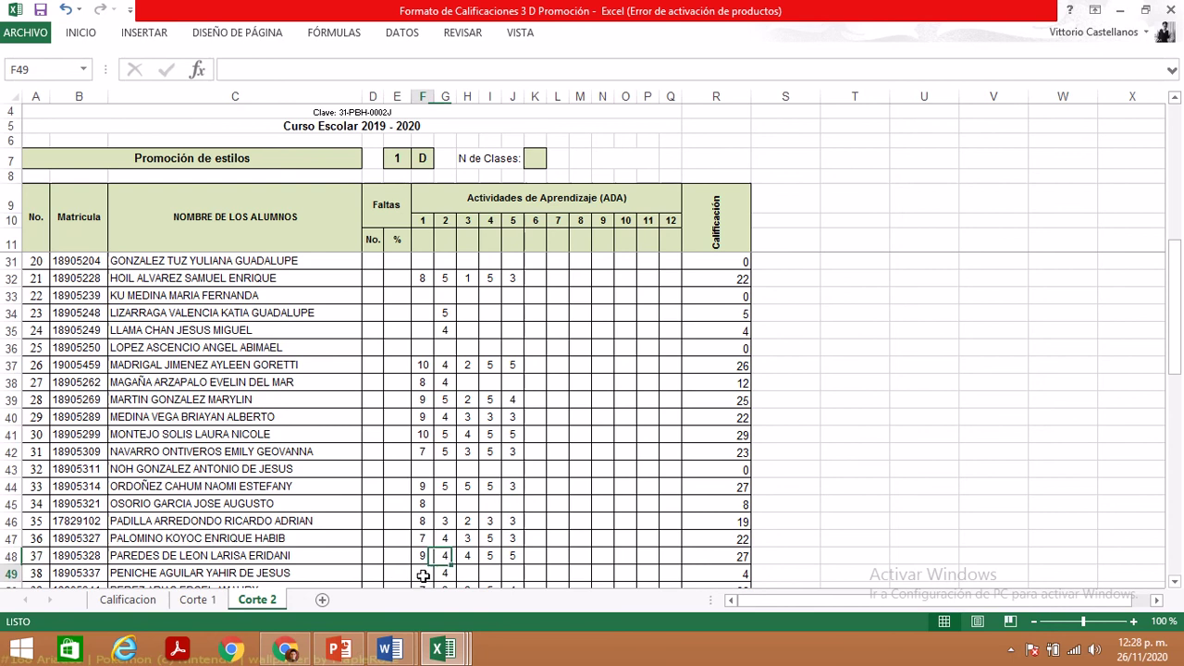
# - In Google Classroom, open the handed-in Métodos de prevención de adicciones submissions of the Promoción de Una Vida Saludable class
pyautogui.click(285, 651)
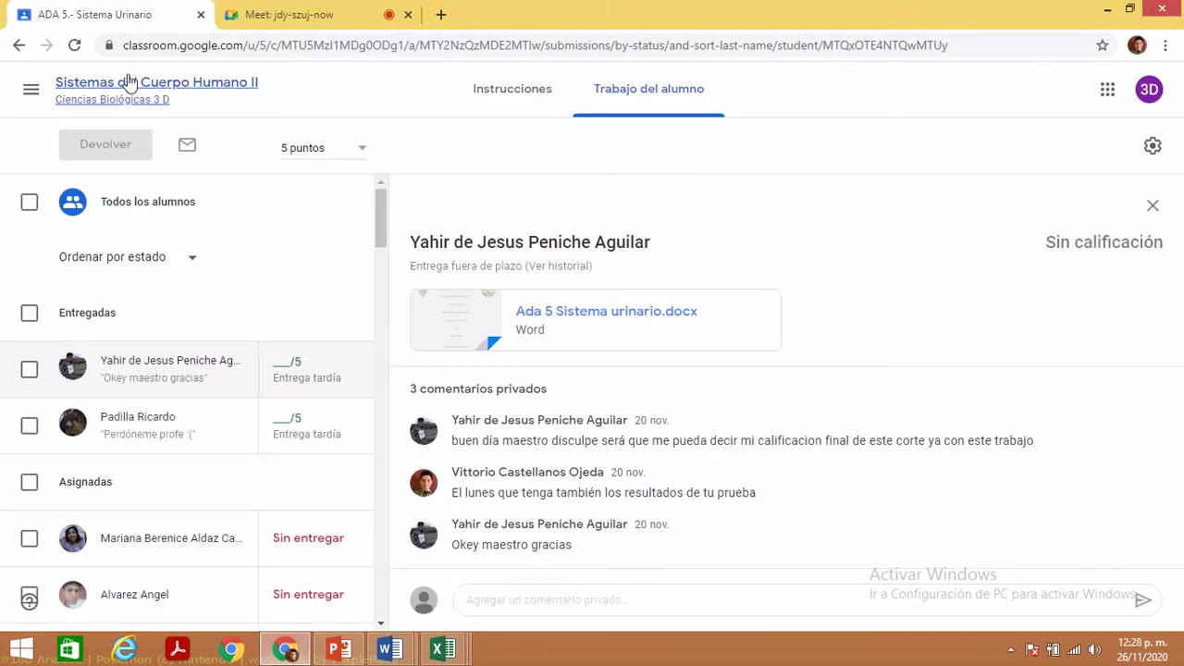
pyautogui.click(19, 46)
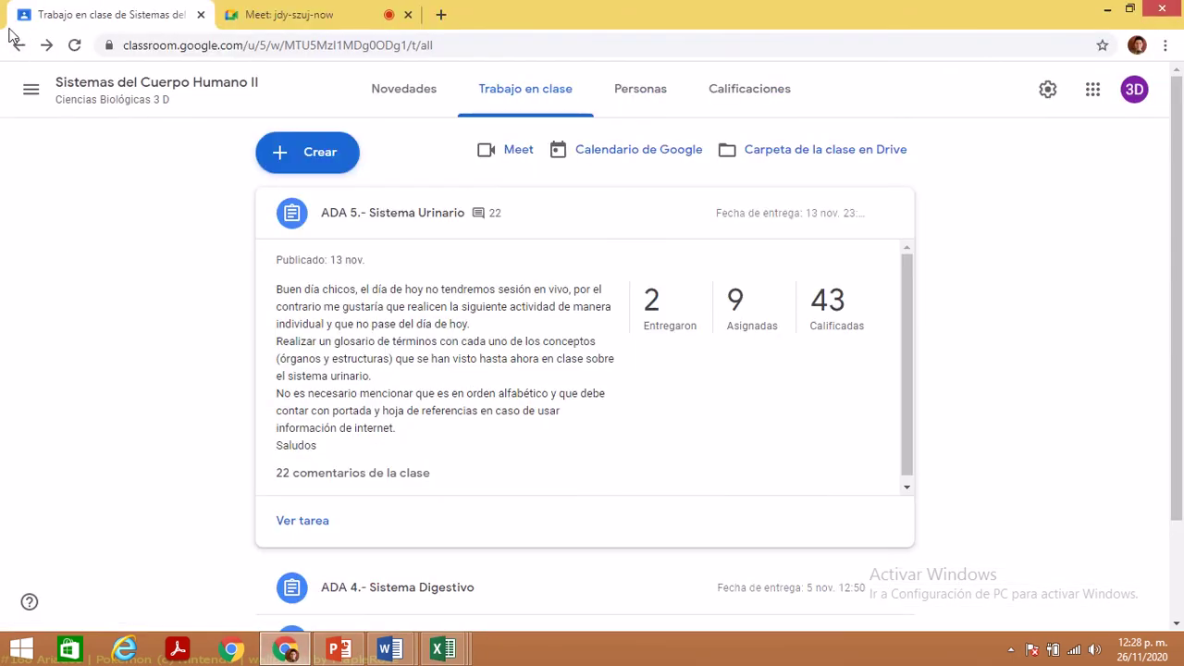
pyautogui.click(31, 86)
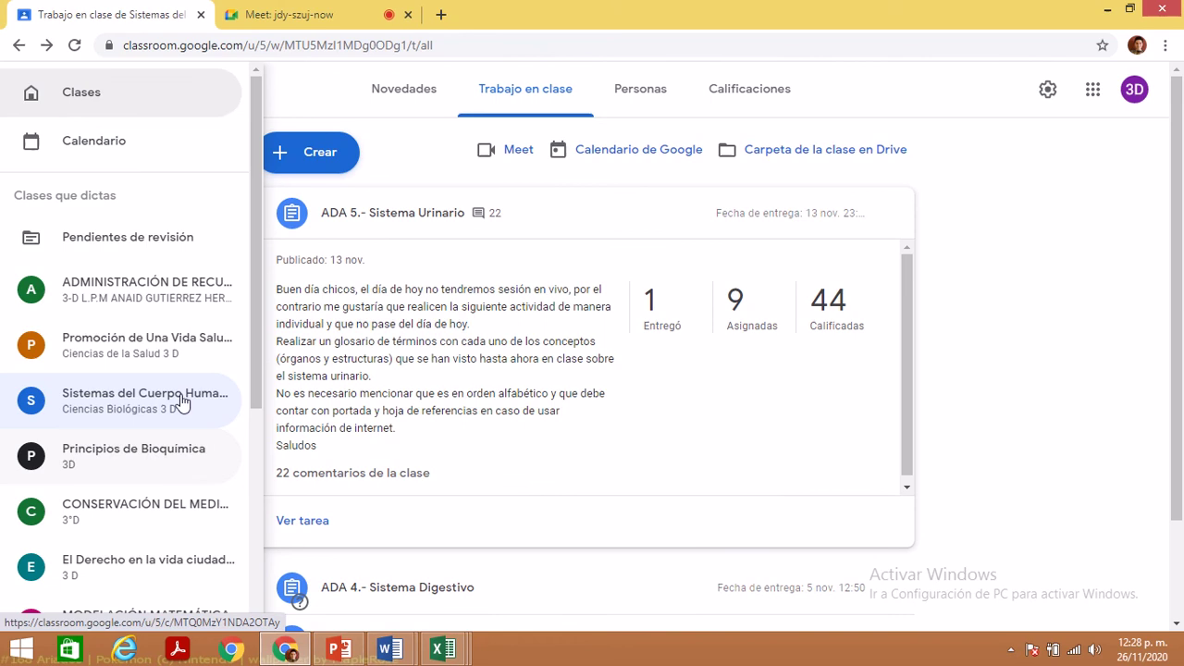
pyautogui.click(171, 356)
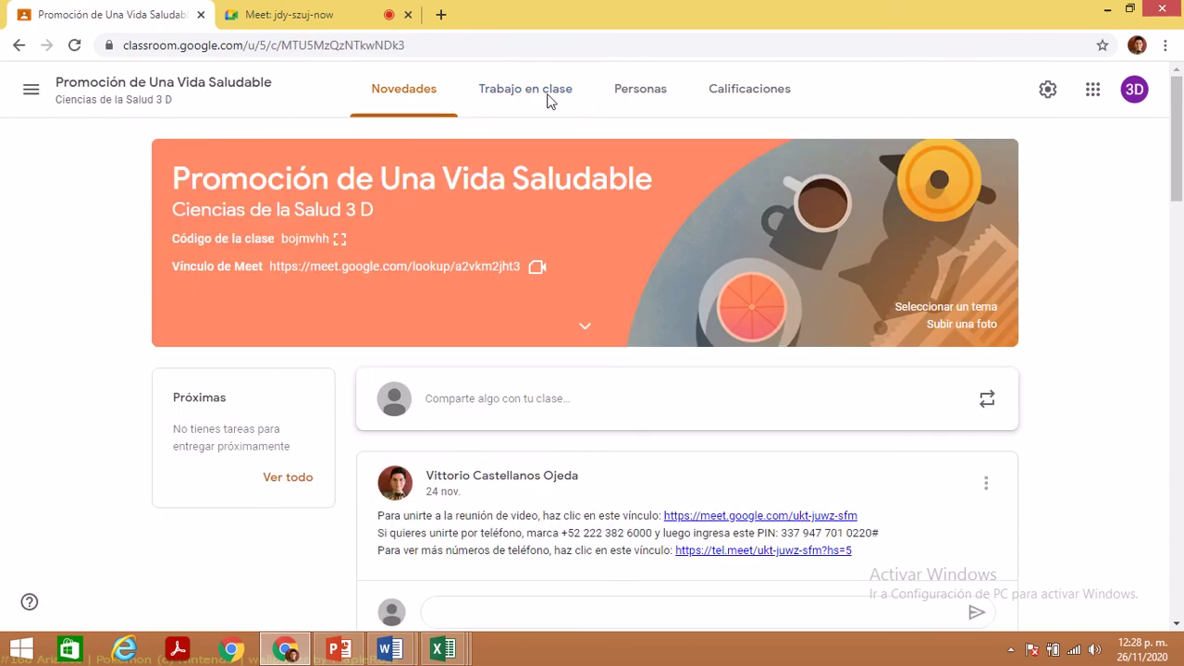
pyautogui.click(523, 98)
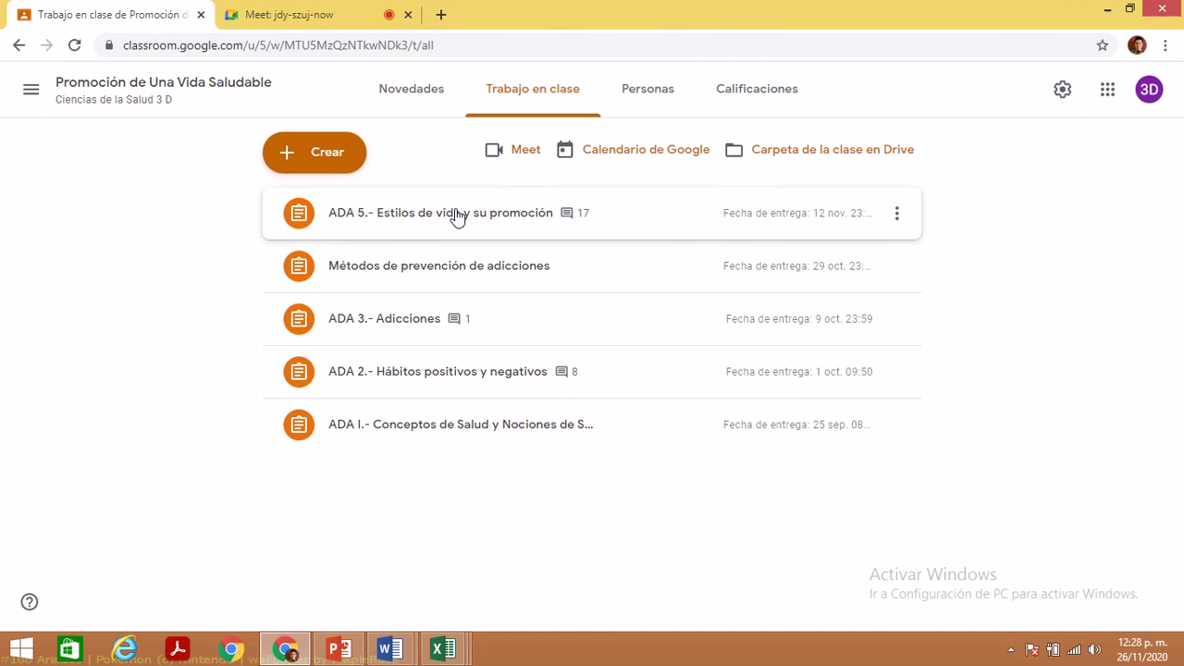
pyautogui.click(467, 265)
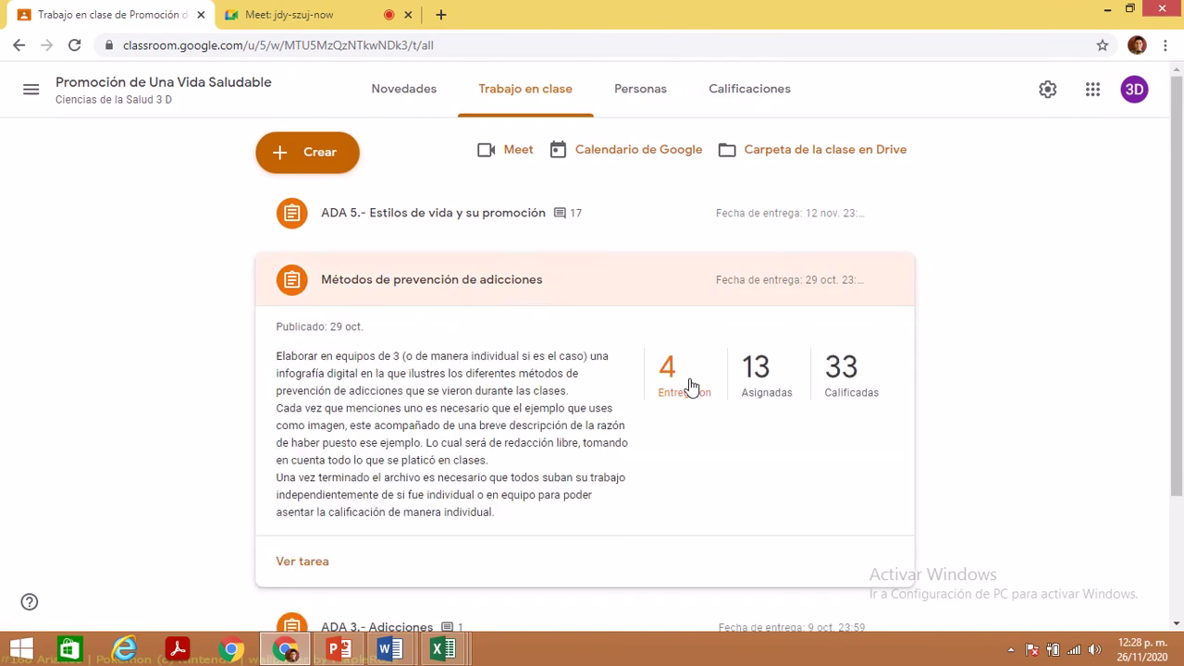
pyautogui.click(689, 385)
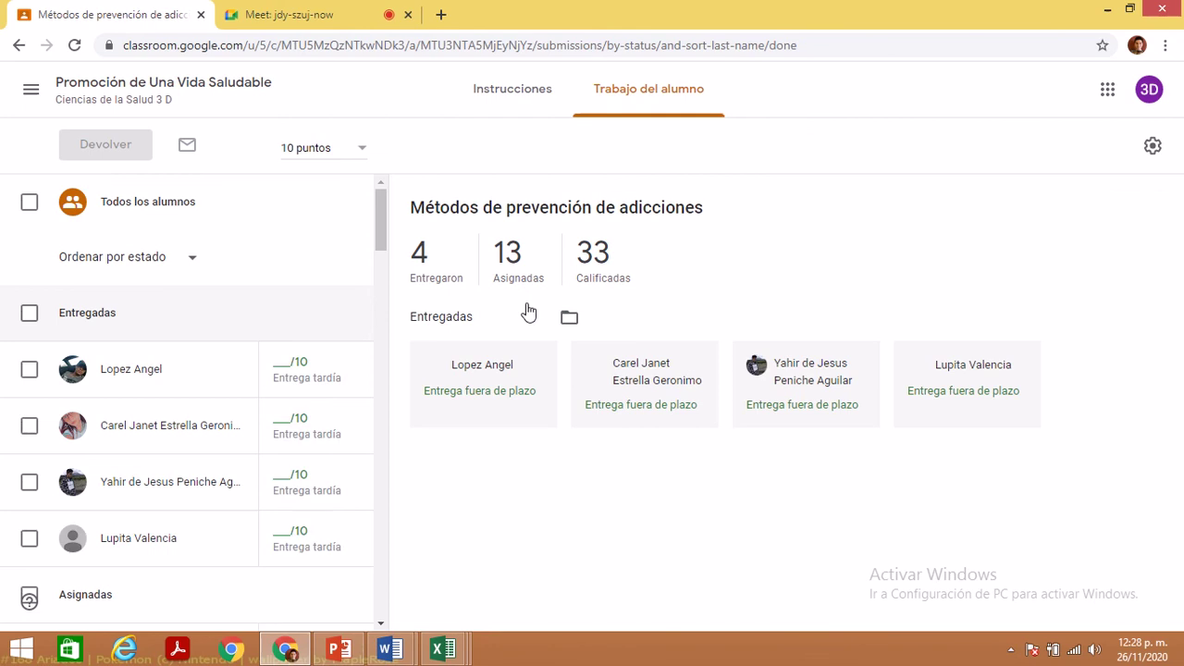
# - Grade student No. 38's late Infografía.pdf submission 7 out of 10, return it to the student and close it
pyautogui.click(798, 437)
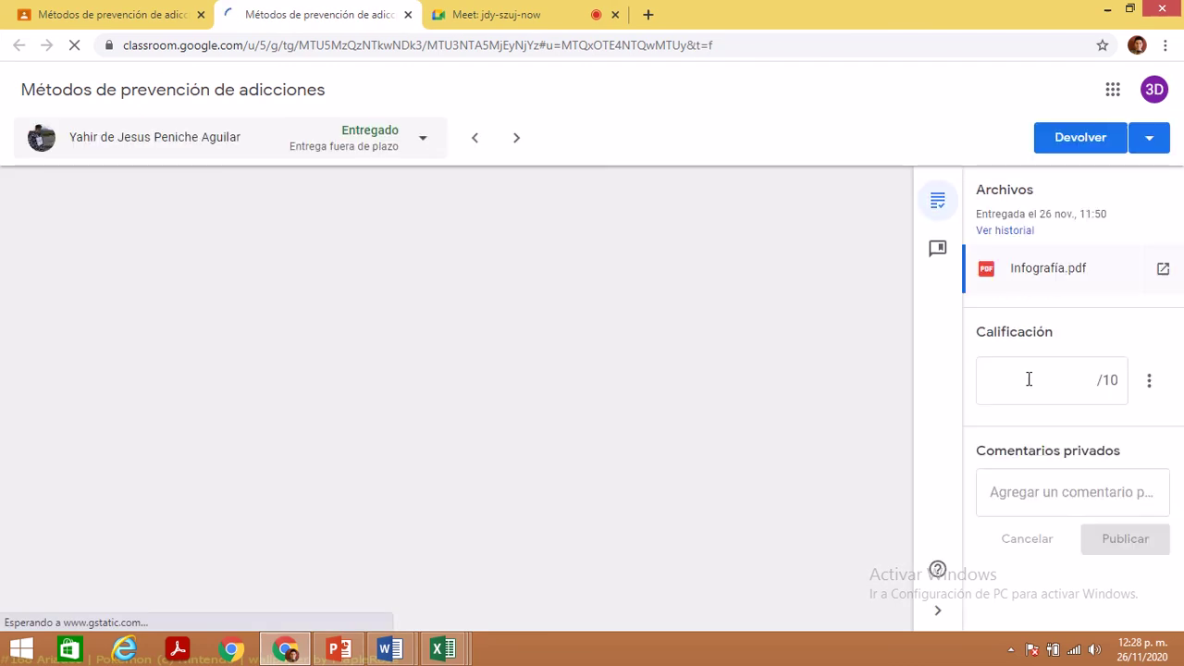
pyautogui.click(1065, 384)
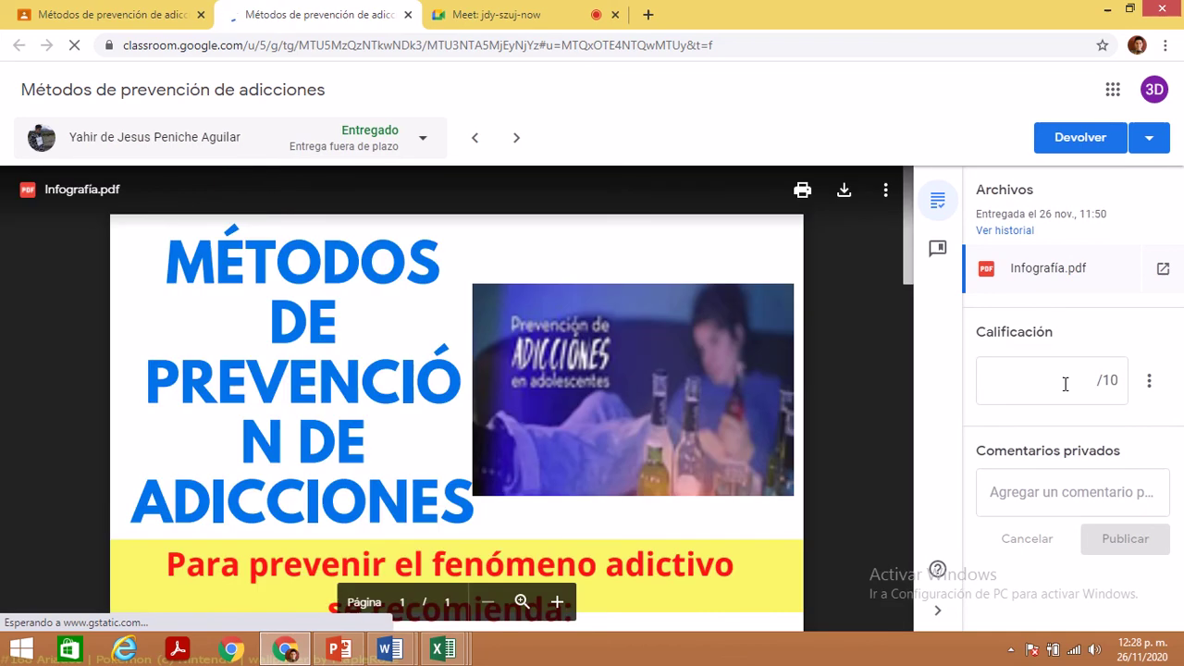
pyautogui.click(1065, 384)
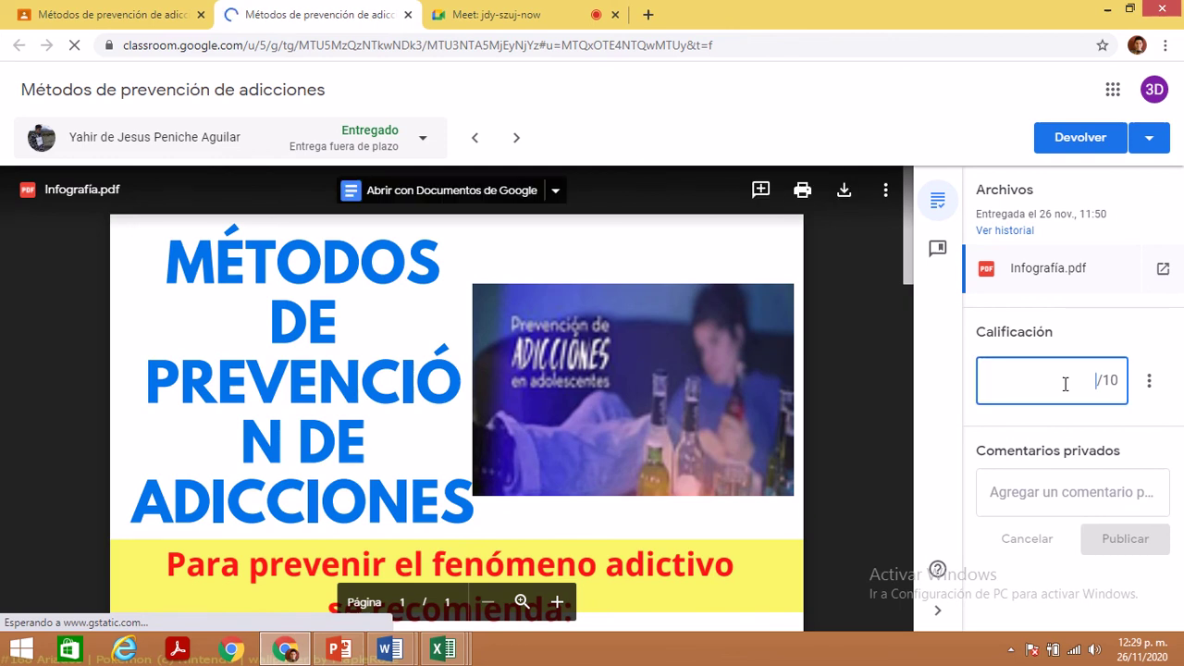
pyautogui.write('7')
pyautogui.click(1073, 138)
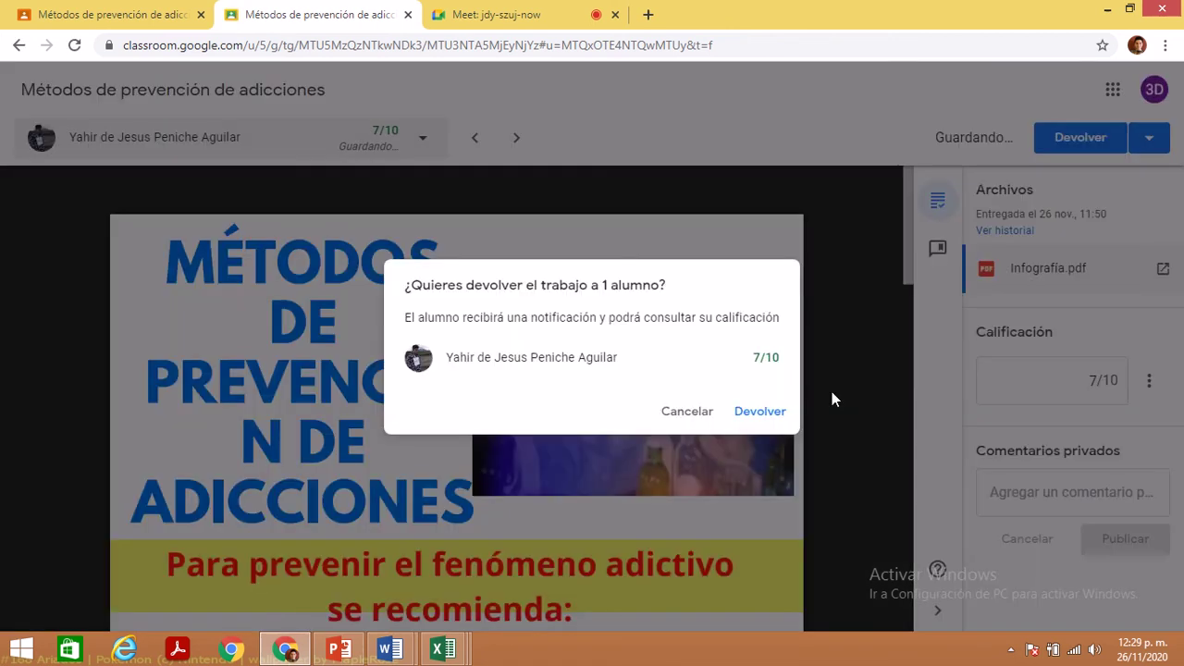
pyautogui.click(777, 413)
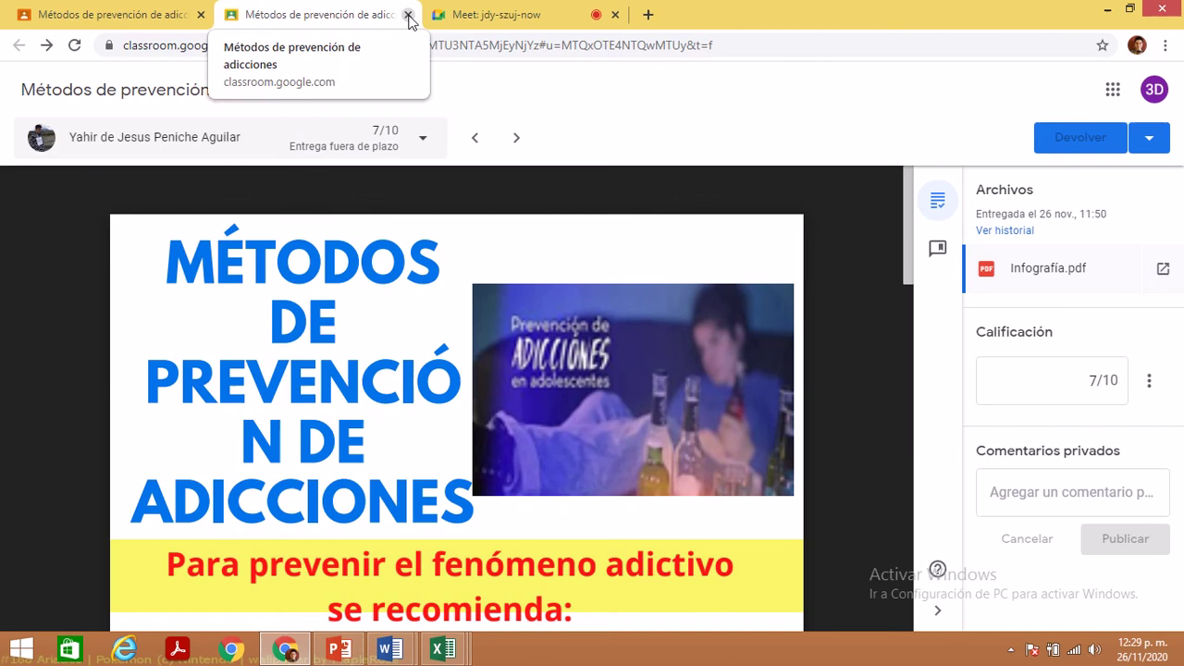
pyautogui.click(408, 15)
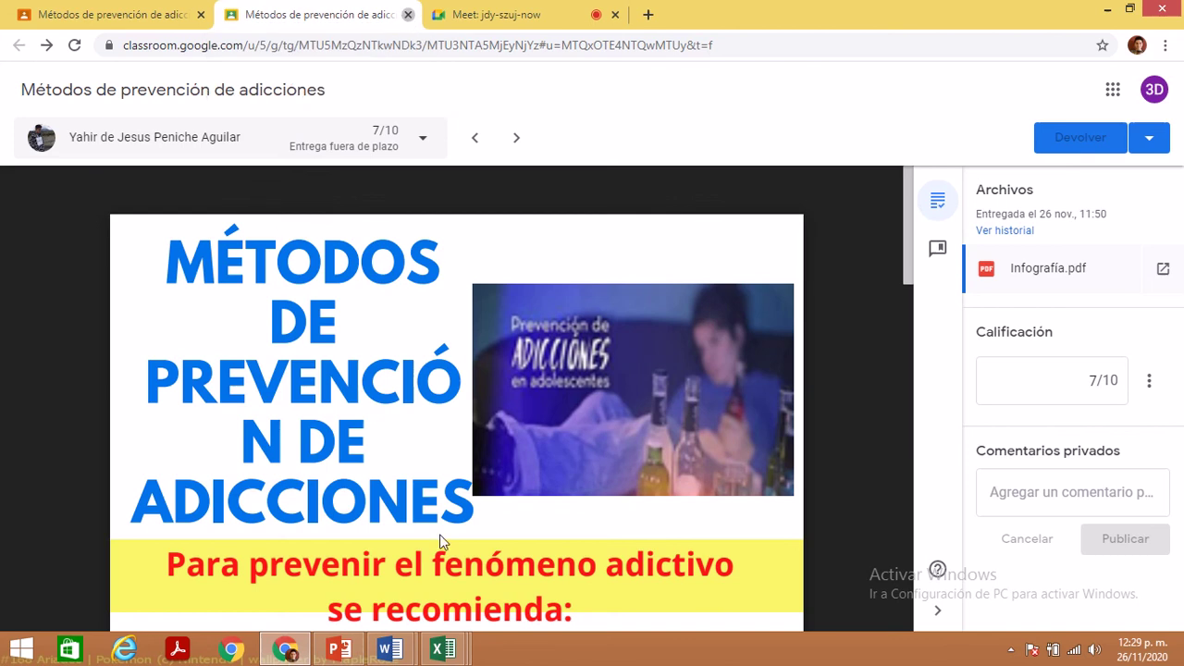
# - Return to the Promoción gradebook and enter student No. 38's scores in row 49: 7 for activity 1 and 4 for activity 2
pyautogui.moveTo(443, 650)
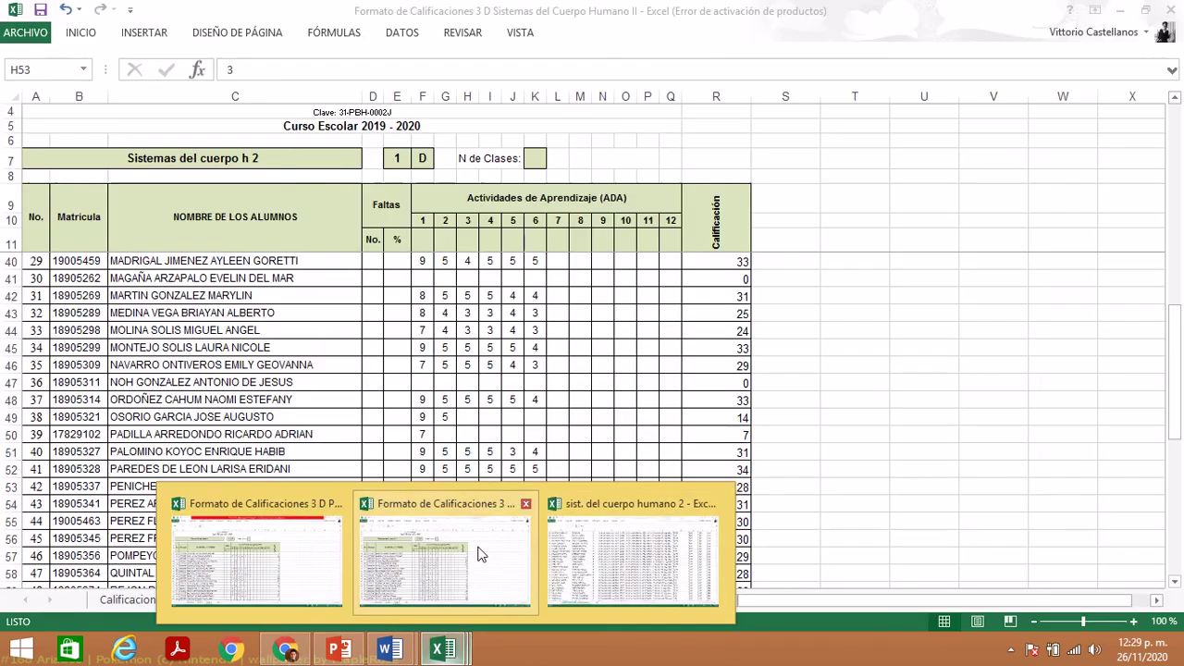
pyautogui.click(476, 551)
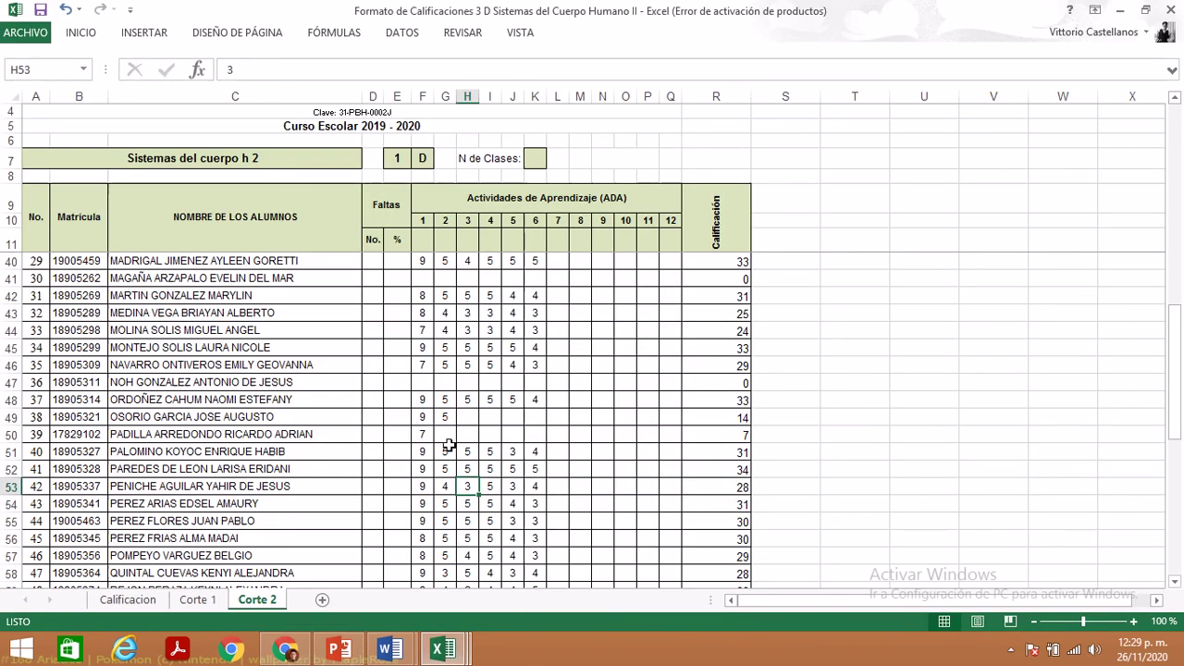
pyautogui.moveTo(436, 653)
pyautogui.click(329, 555)
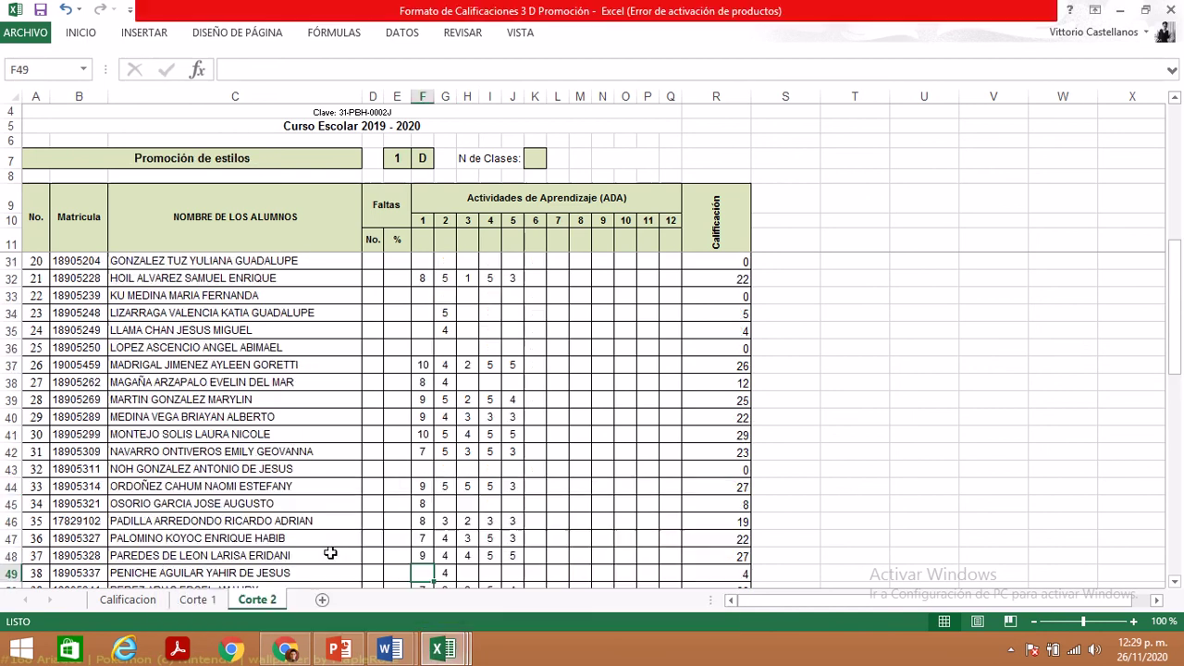
pyautogui.write('7')
pyautogui.click(444, 569)
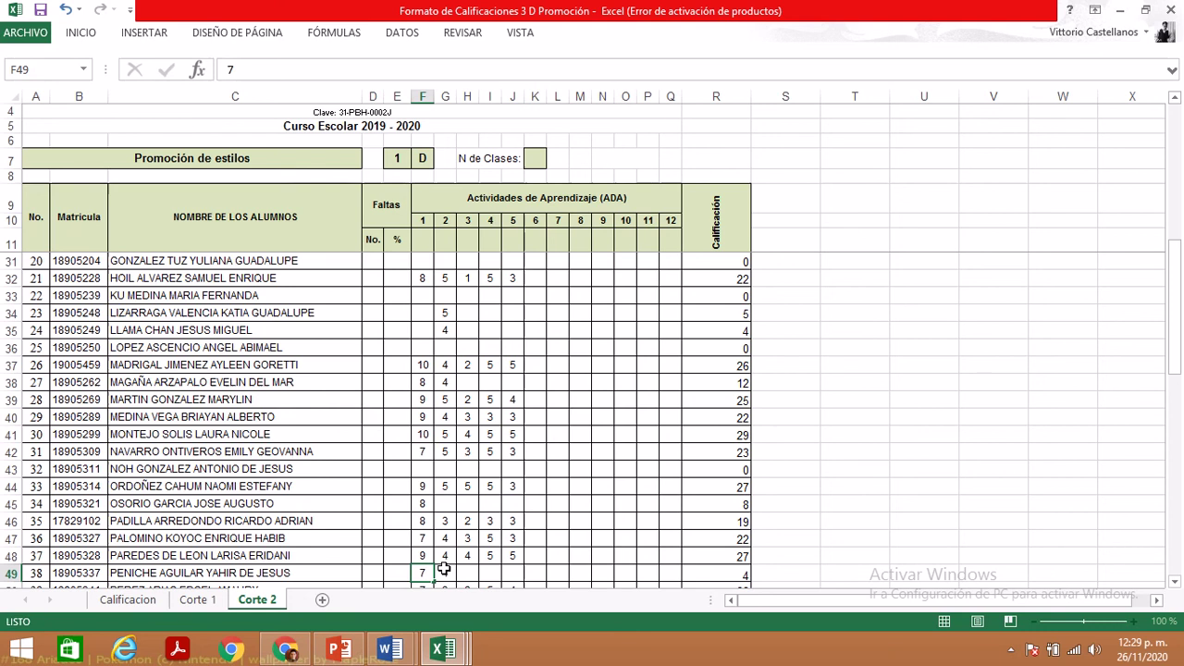
pyautogui.write('4')
pyautogui.press('Return')
pyautogui.press('Right')
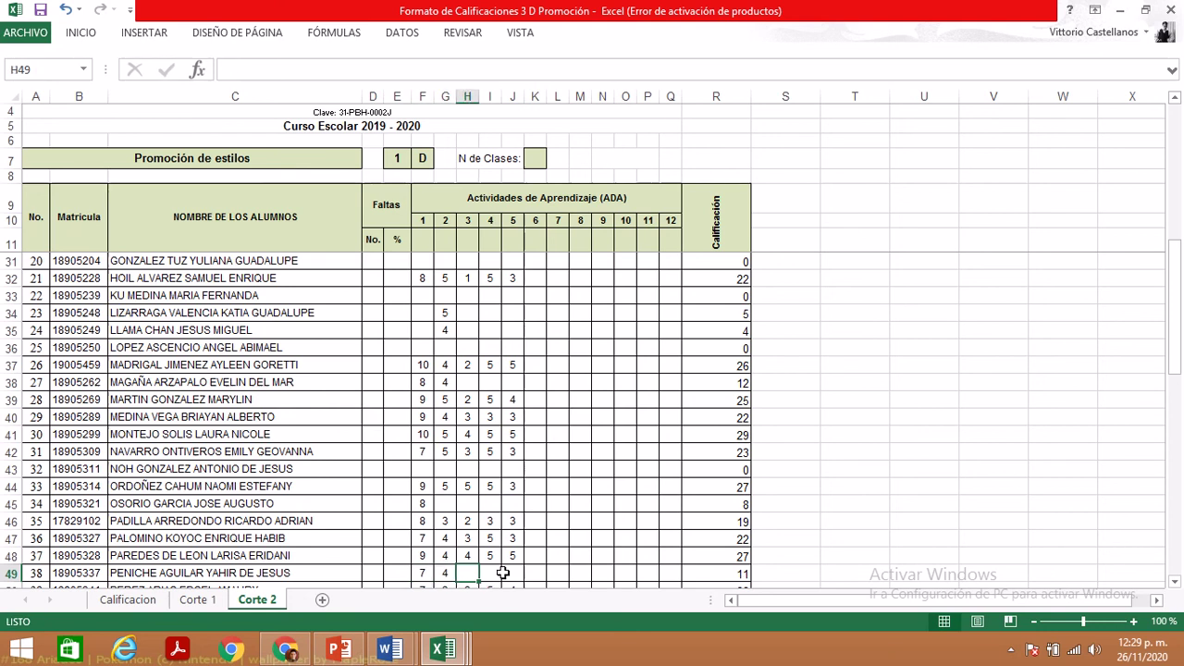
# - Enter 4 for both activity 3 and activity 4 in student No. 38's row 49
pyautogui.write('4')
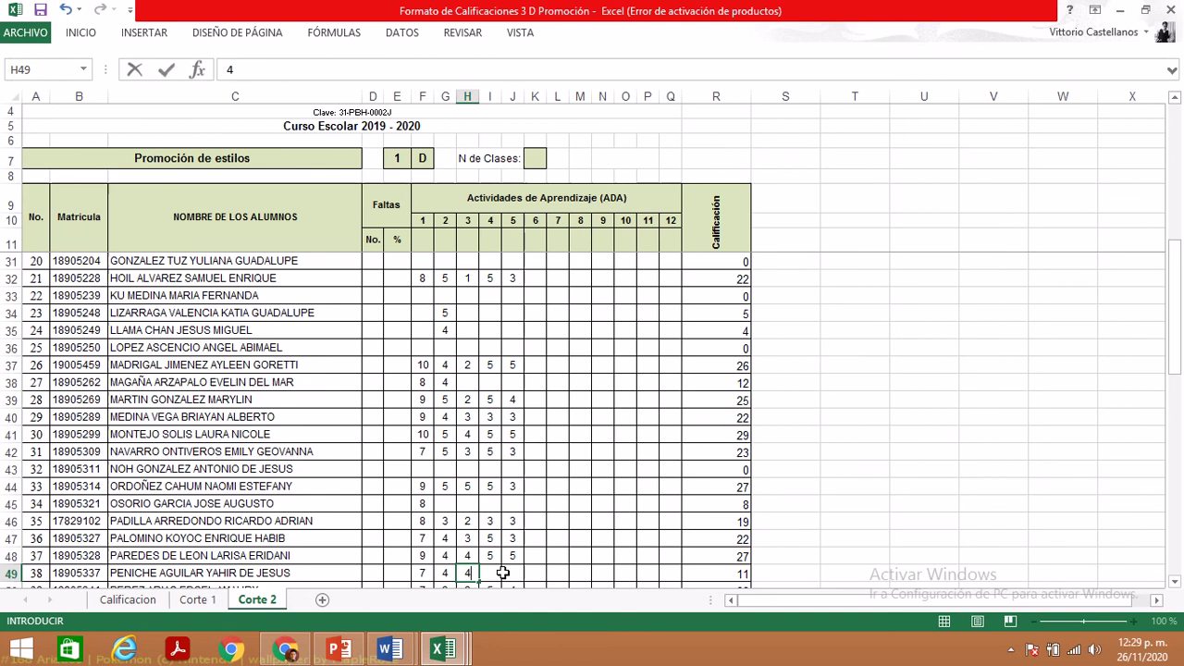
pyautogui.press('Right')
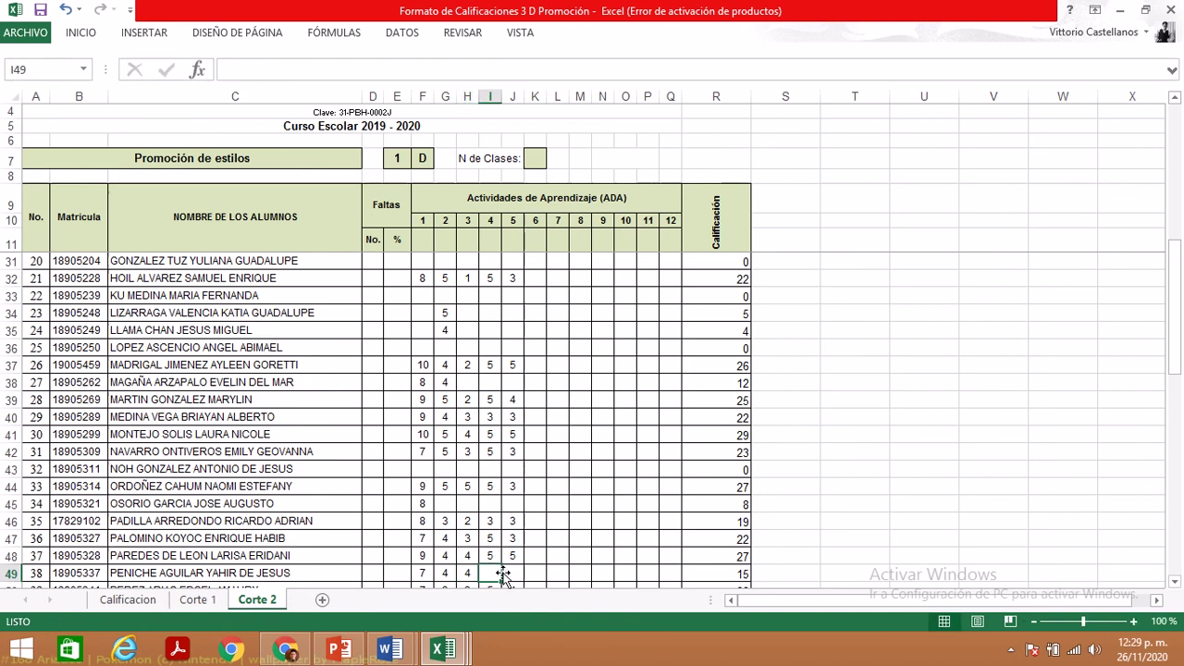
pyautogui.write('4')
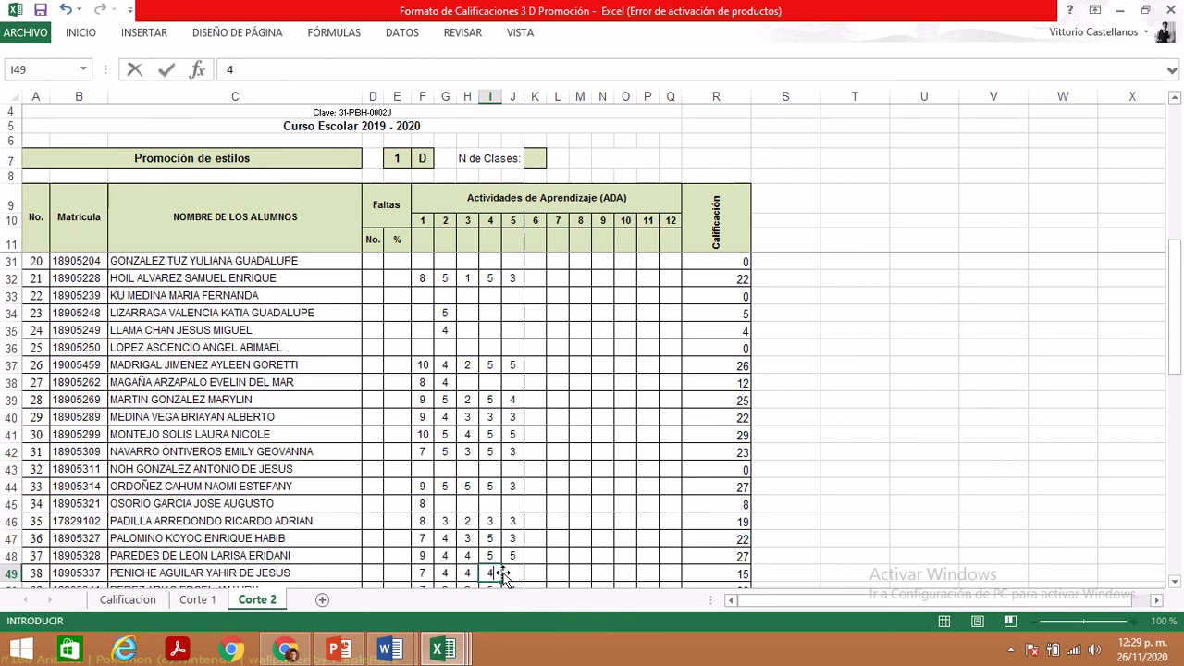
pyautogui.press('Return')
pyautogui.press('Up')
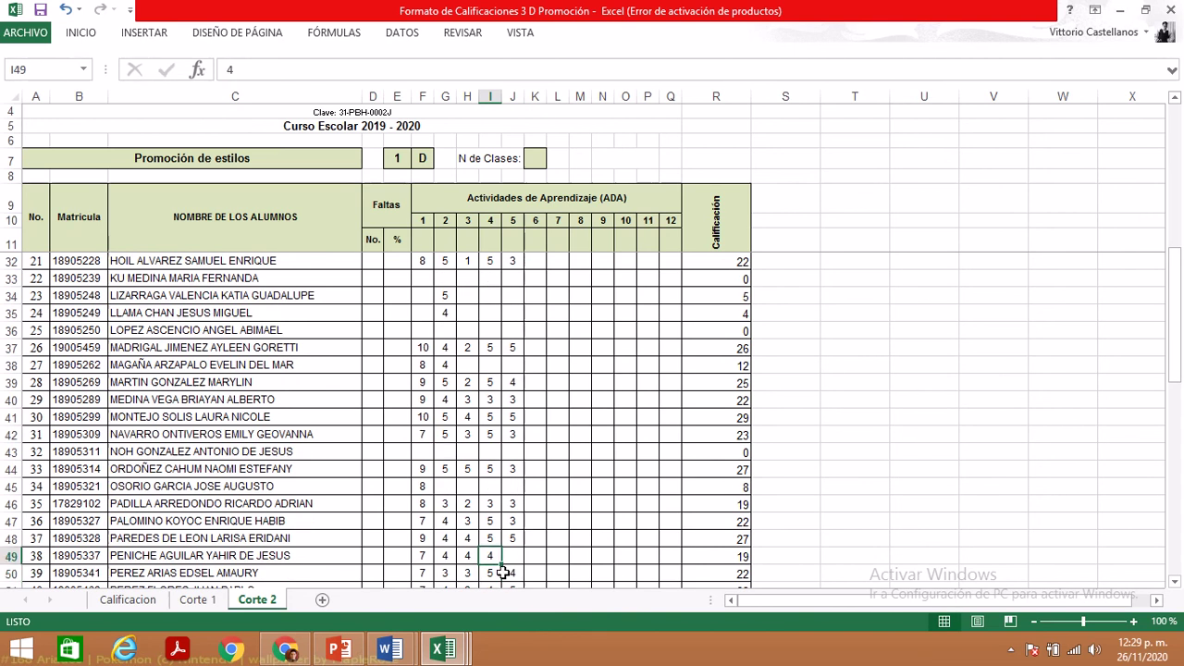
# - Enter 4 for activity 5 in student No. 38's row 49
pyautogui.press('Right')
pyautogui.write('4')
pyautogui.press('Return')
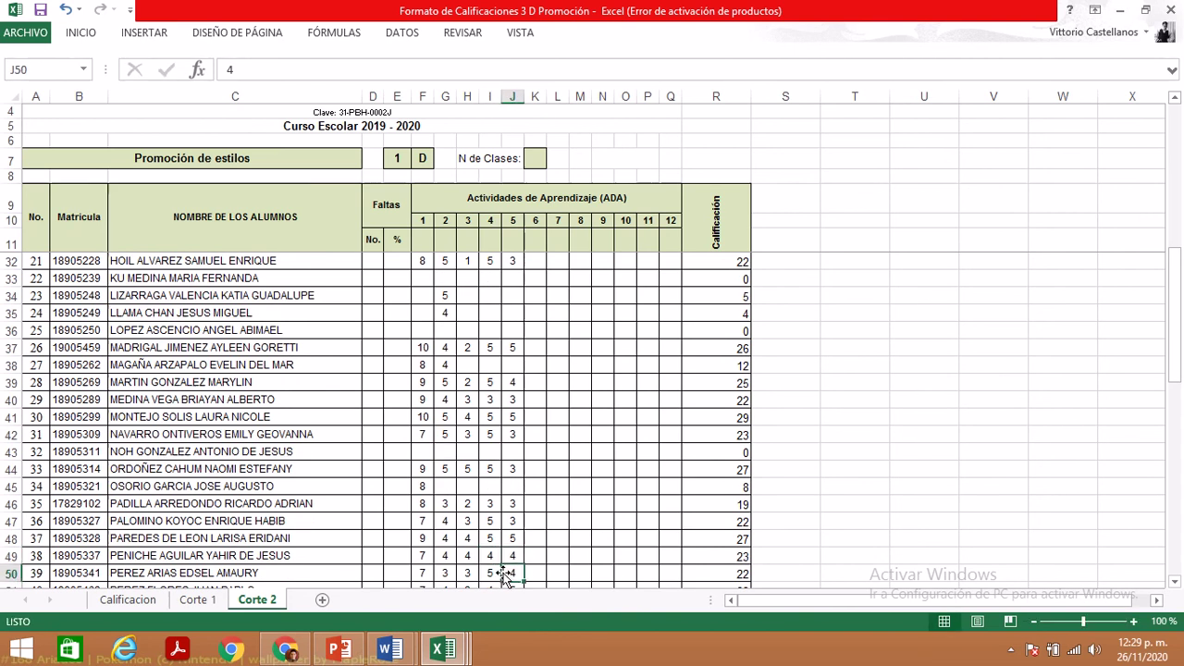
pyautogui.press('Up')
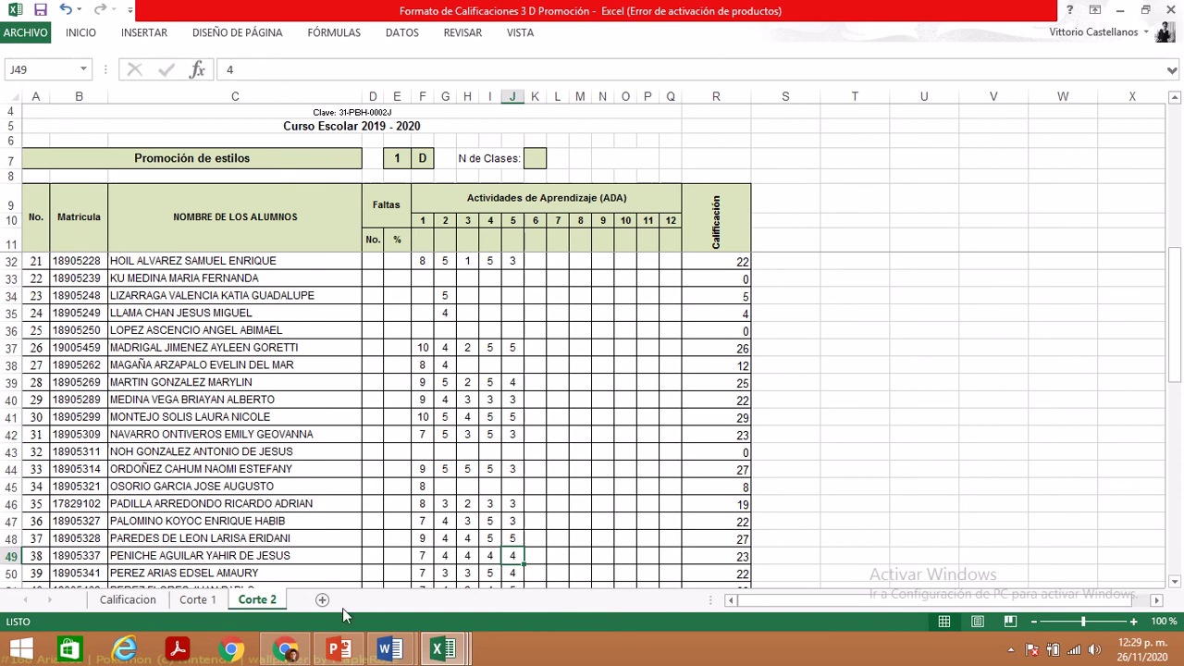
# - Check student No. 38's rows in the Sistemas del Cuerpo Humano II gradebook and the Promoción Corte 1 sheet, and return to Promoción's Corte 2 sheet
pyautogui.moveTo(459, 656)
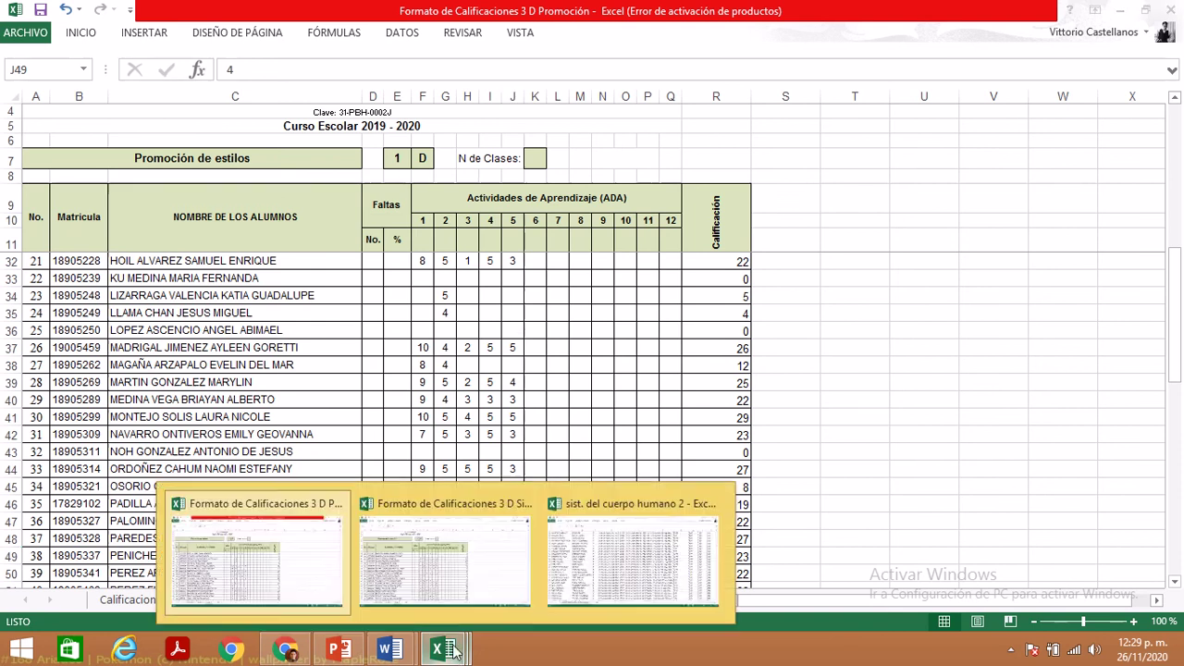
pyautogui.click(406, 534)
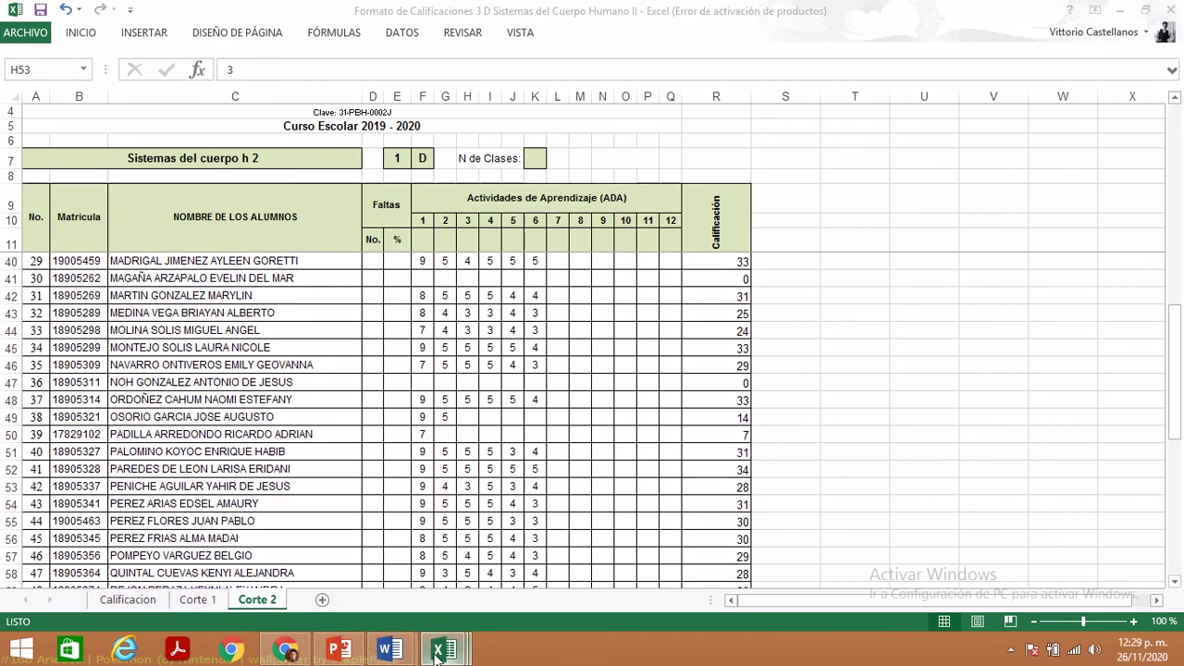
pyautogui.click(330, 540)
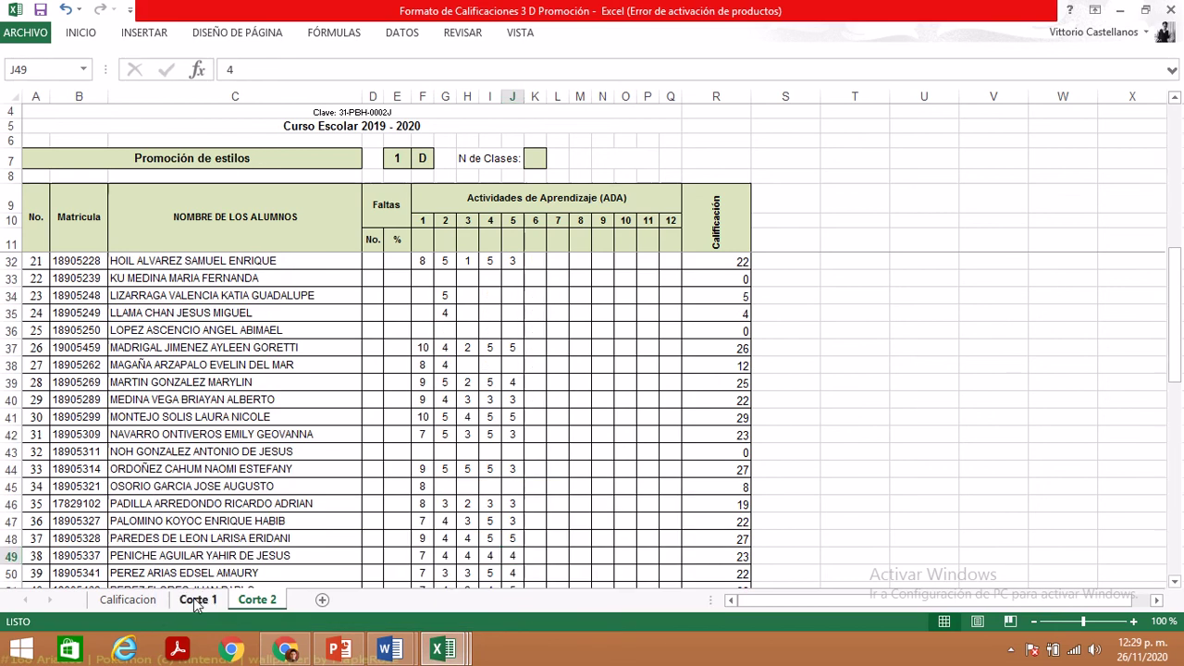
pyautogui.click(194, 598)
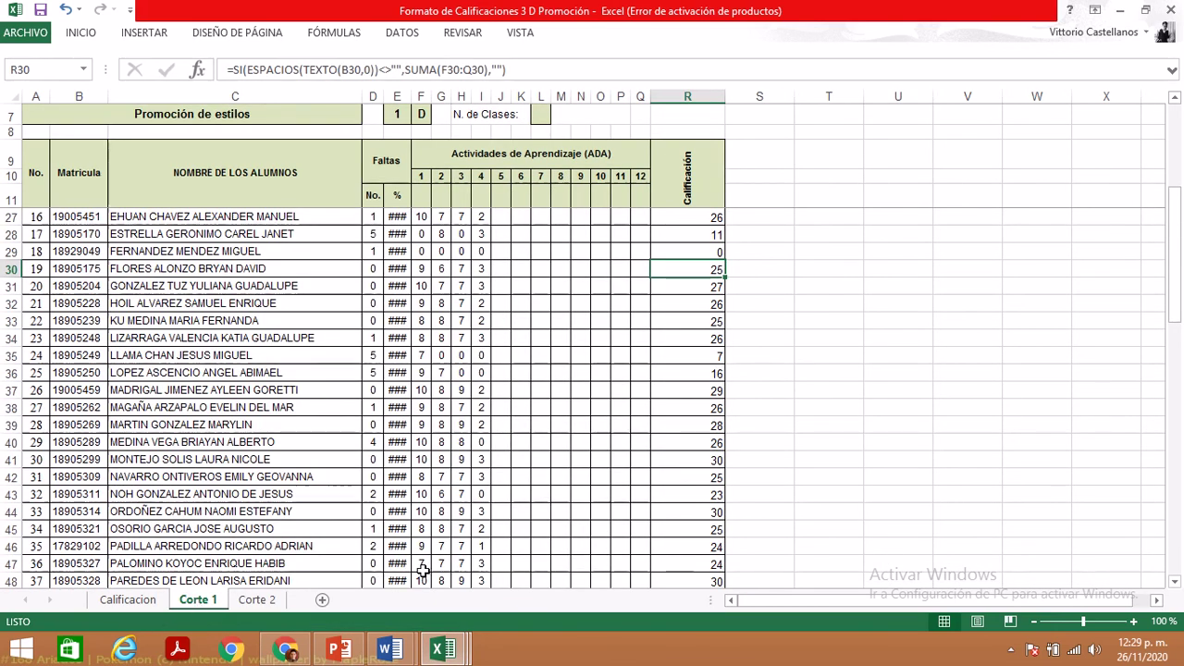
pyautogui.click(1175, 585)
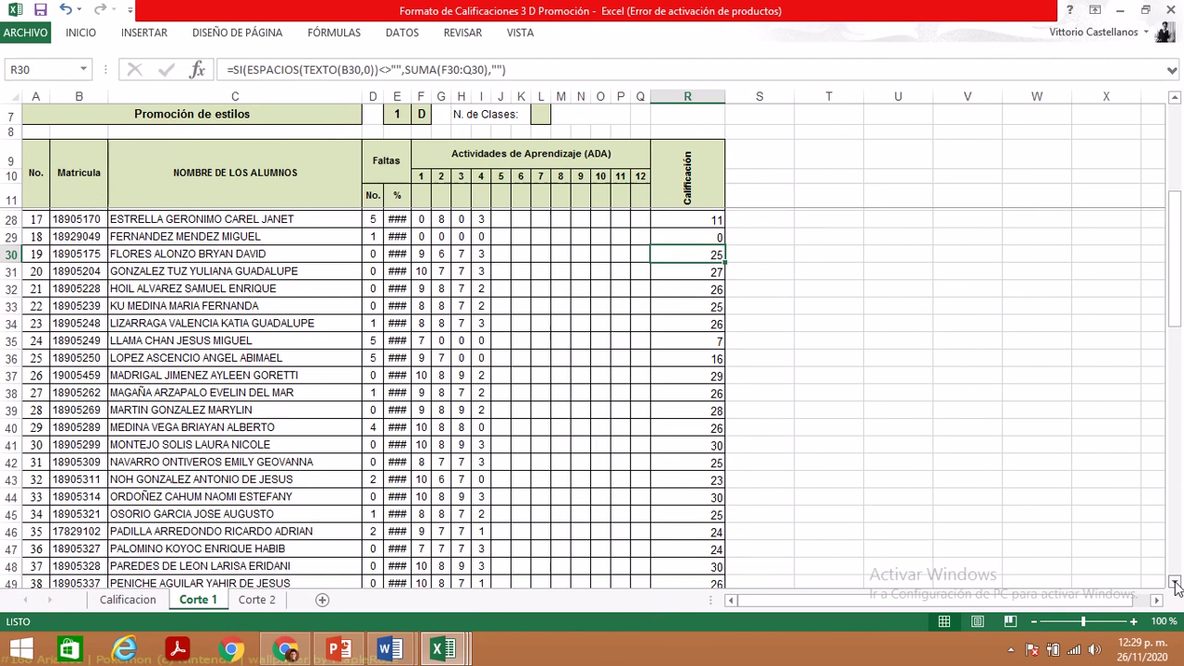
pyautogui.click(1175, 585)
pyautogui.click(1175, 586)
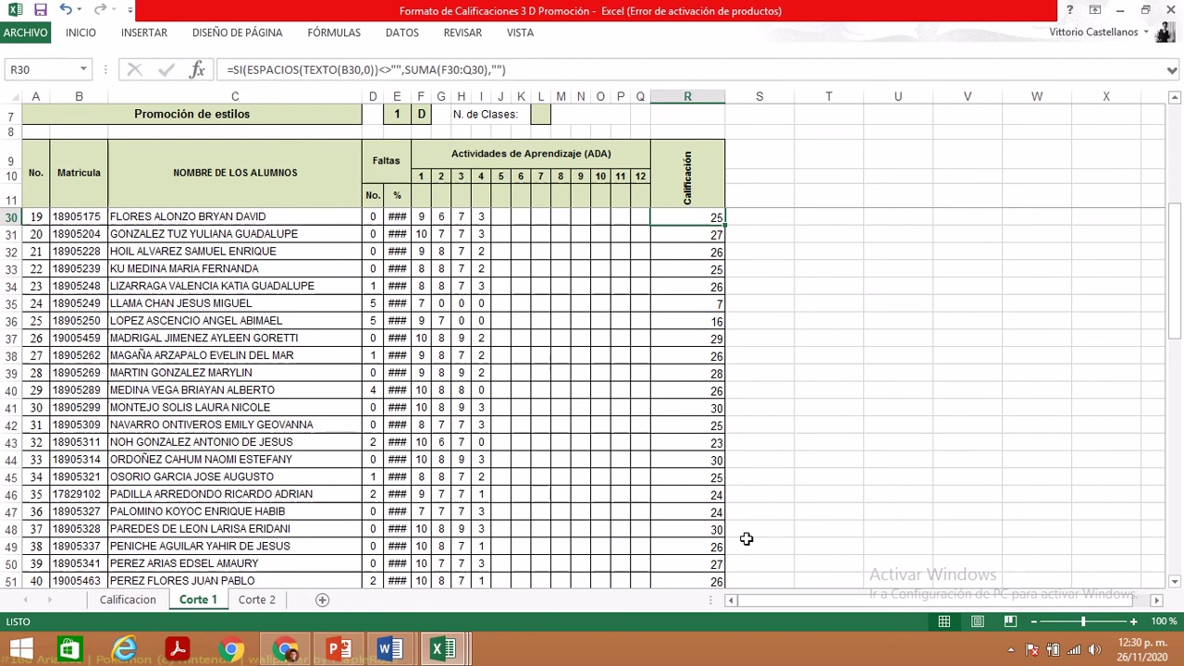
pyautogui.click(267, 602)
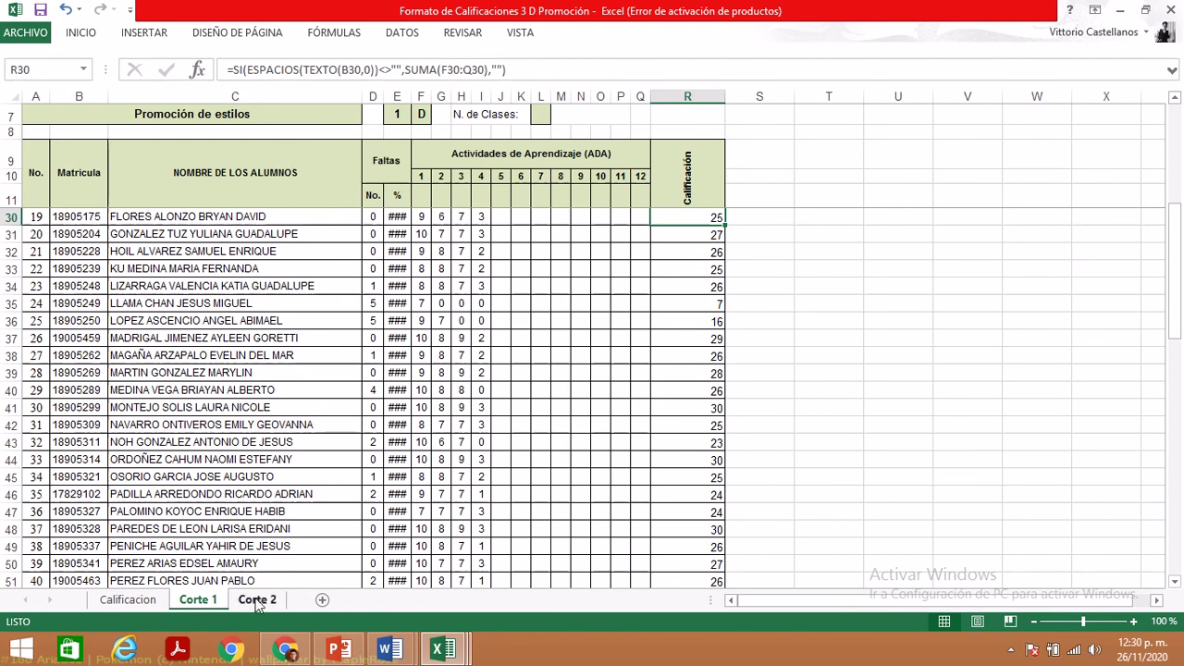
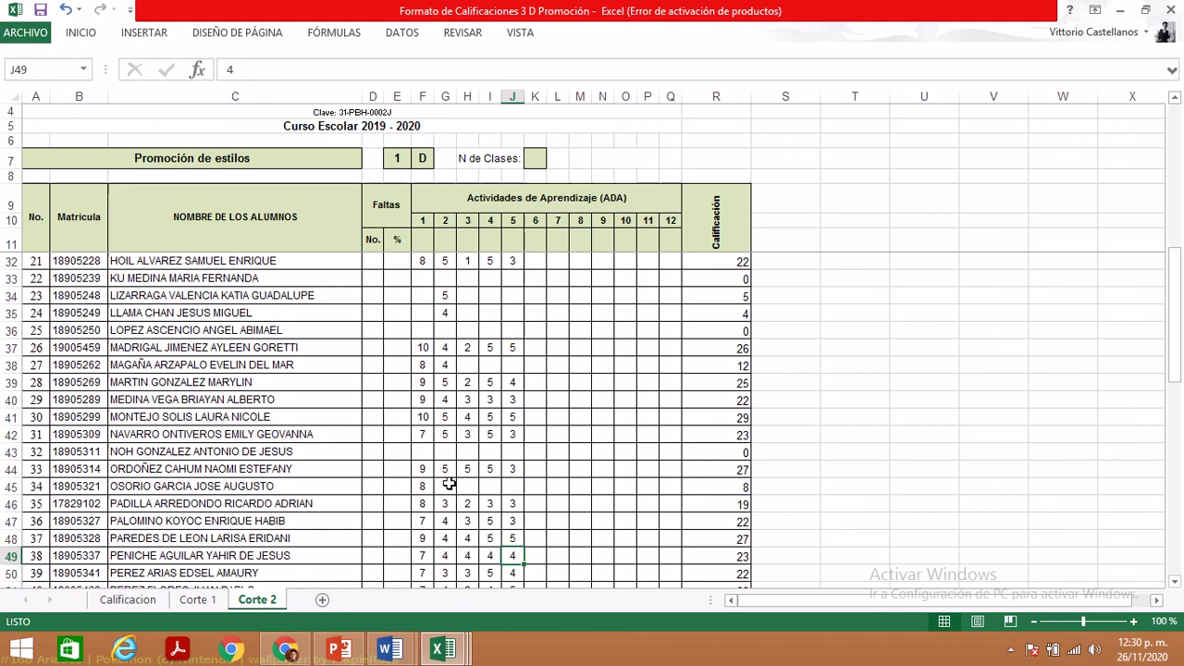
# - Switch to Chrome and look at the participants in the Google Meet call
pyautogui.click(287, 651)
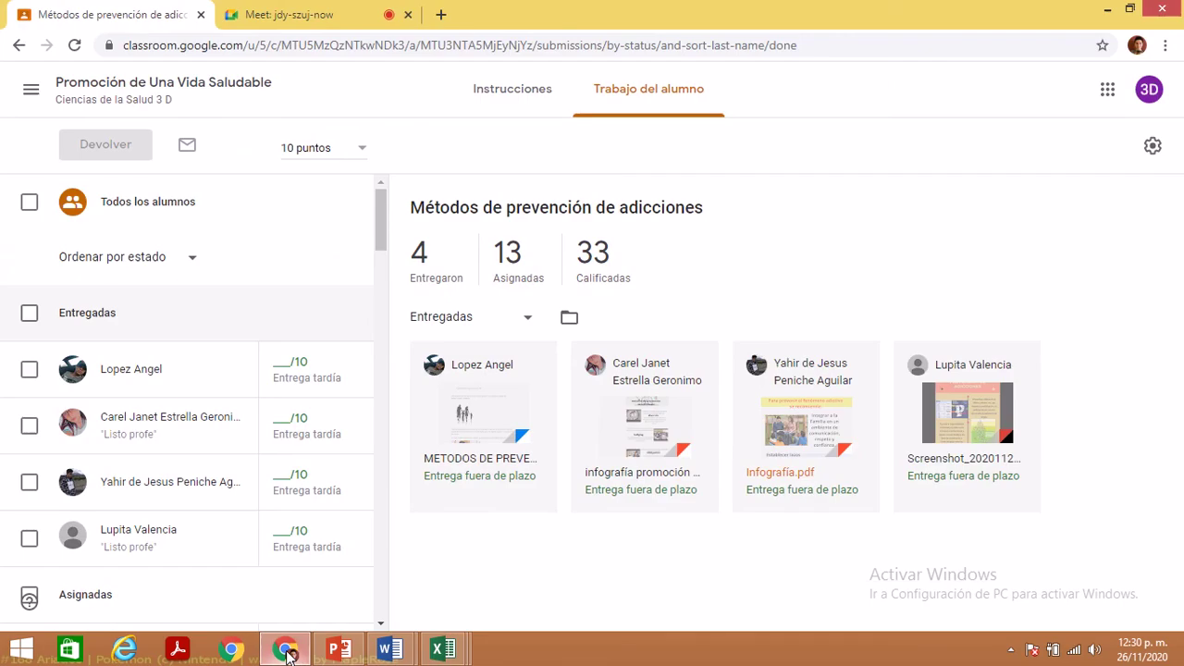
pyautogui.click(331, 11)
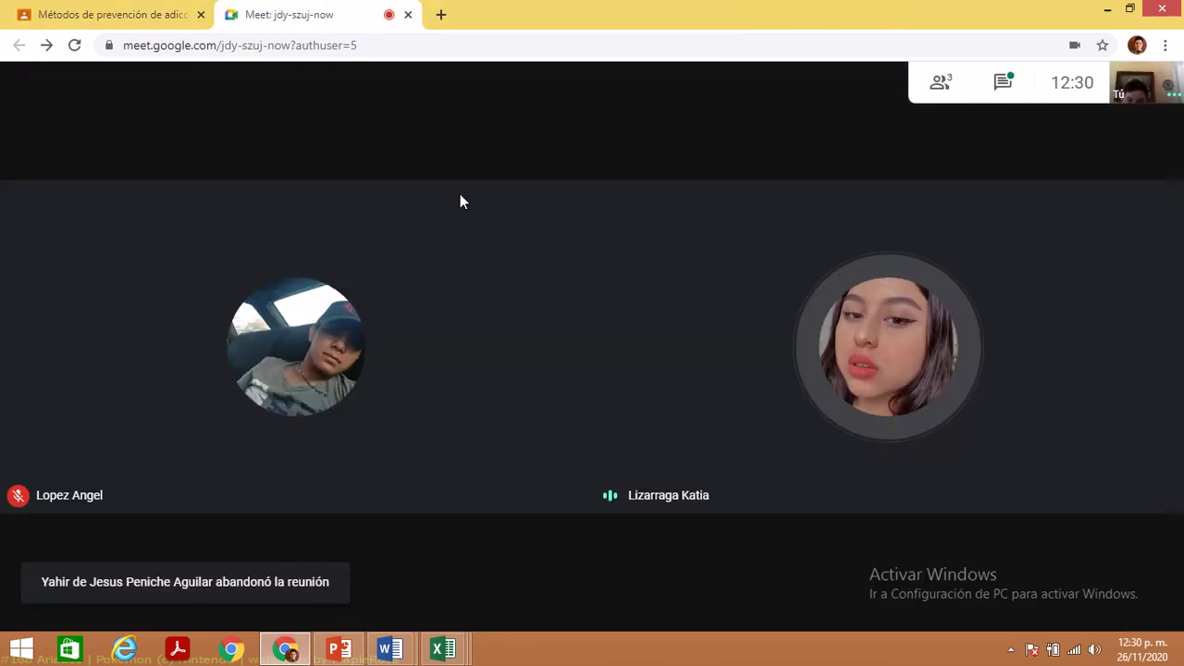
pyautogui.click(287, 651)
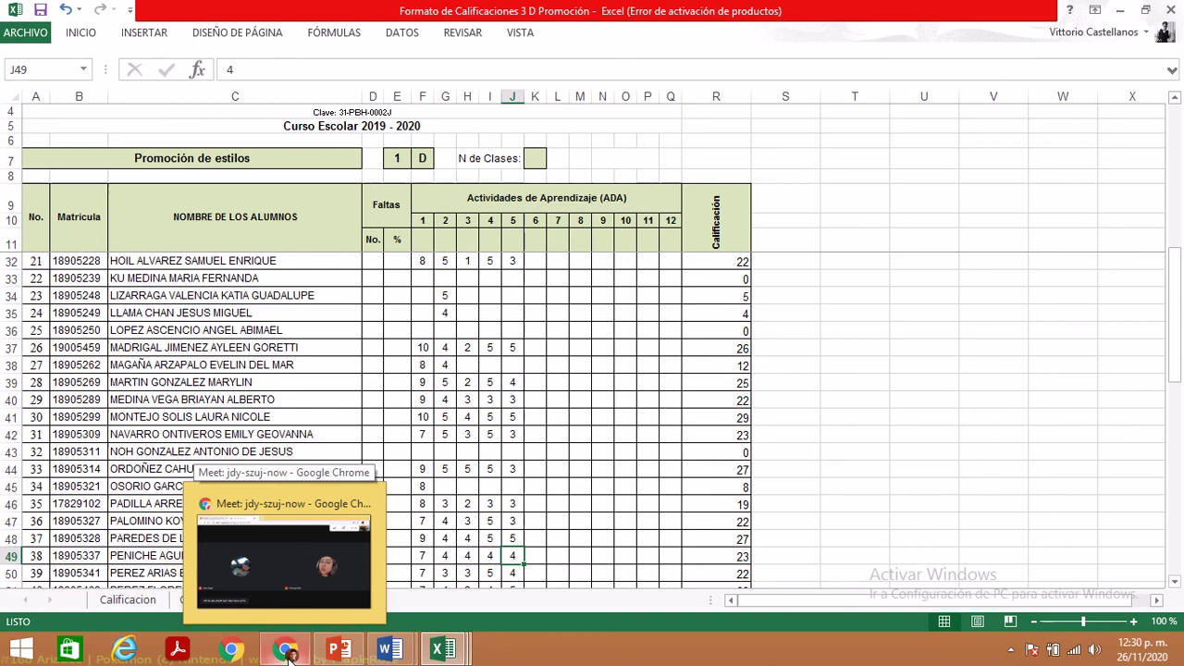
pyautogui.click(245, 527)
# - In the Métodos de prevención de adicciones submissions, grade student No. 23's late screenshot 8 out of 10, return it to the student and close it
pyautogui.click(117, 15)
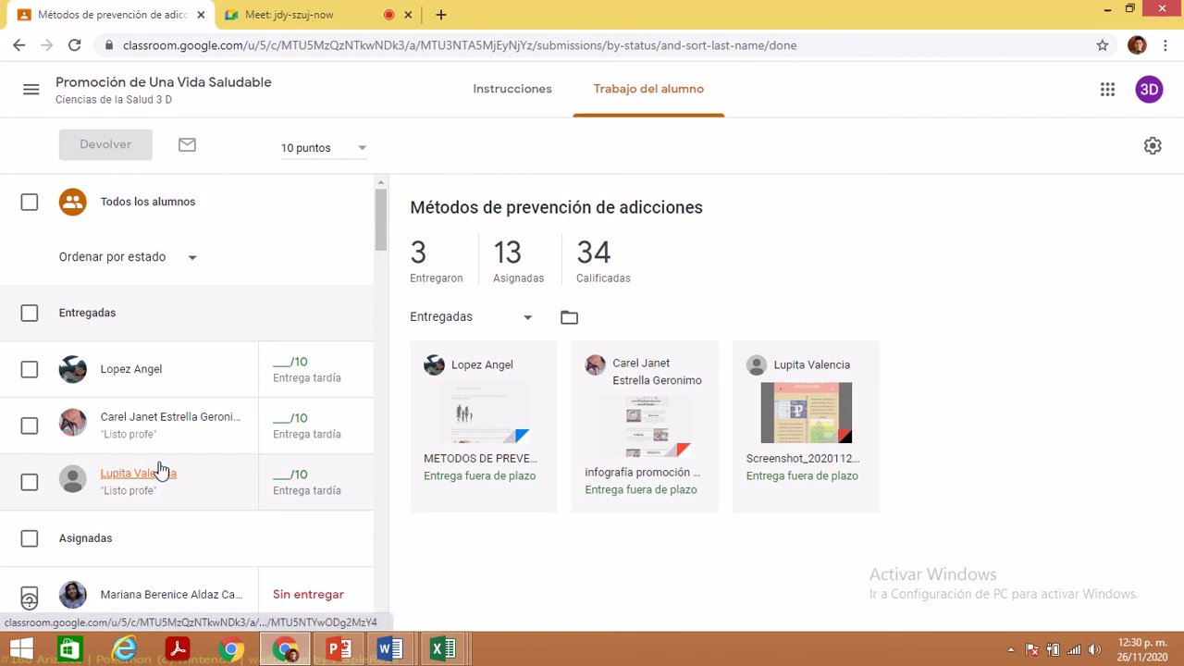
pyautogui.click(805, 426)
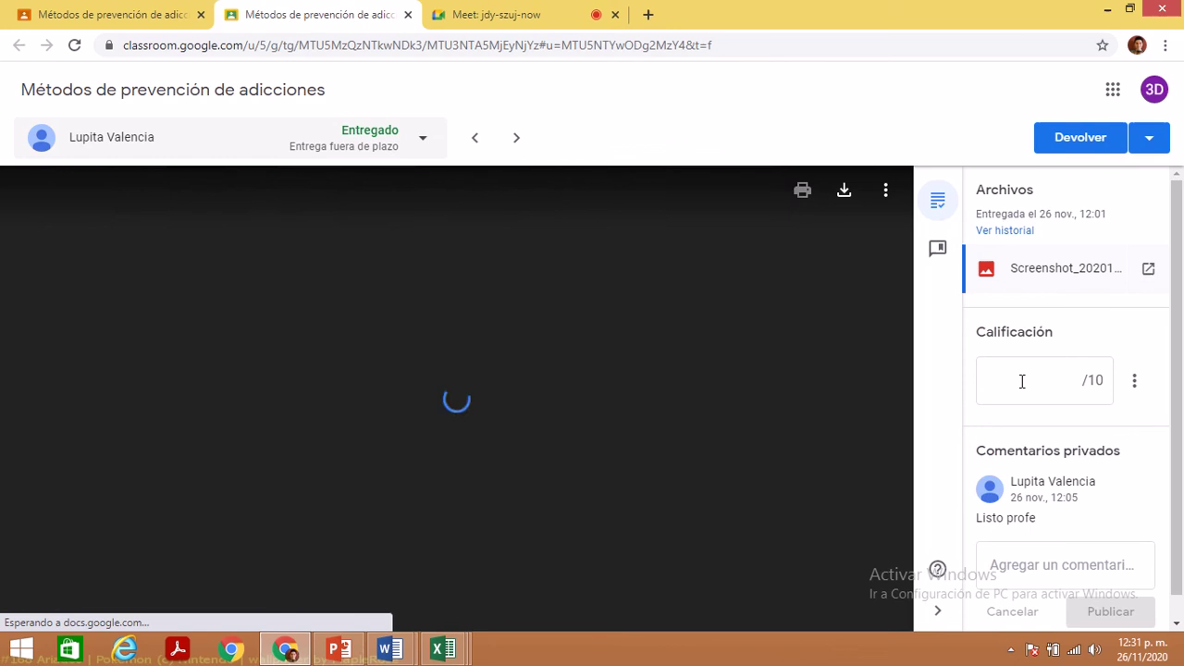
pyautogui.click(1022, 381)
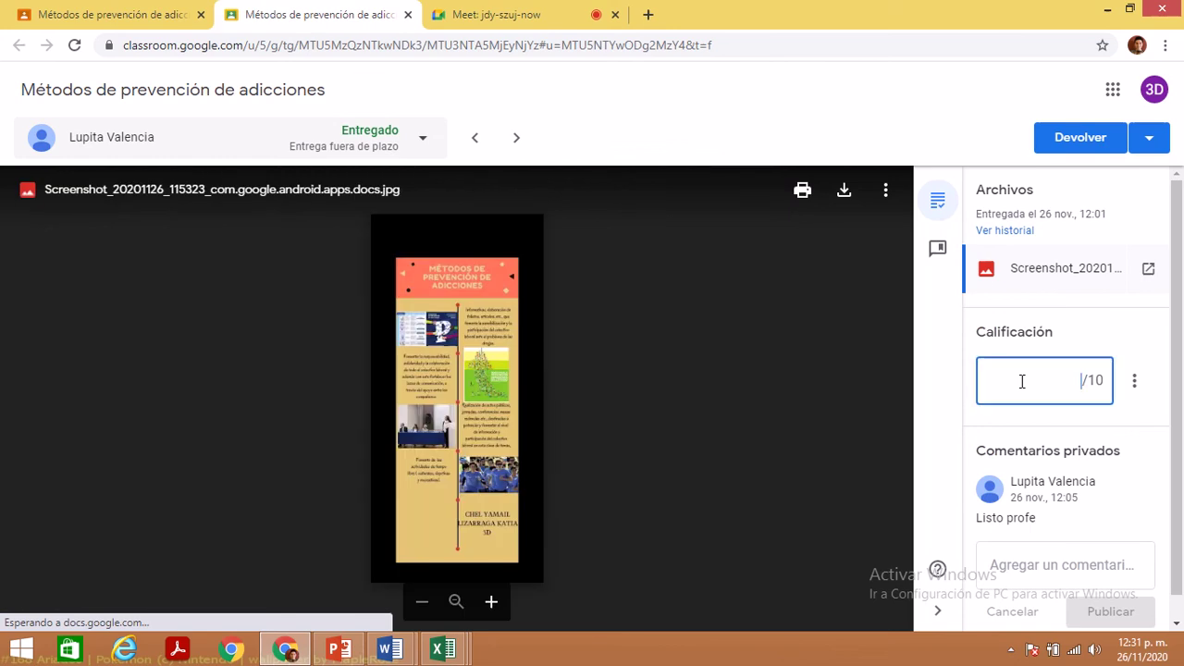
pyautogui.write('8')
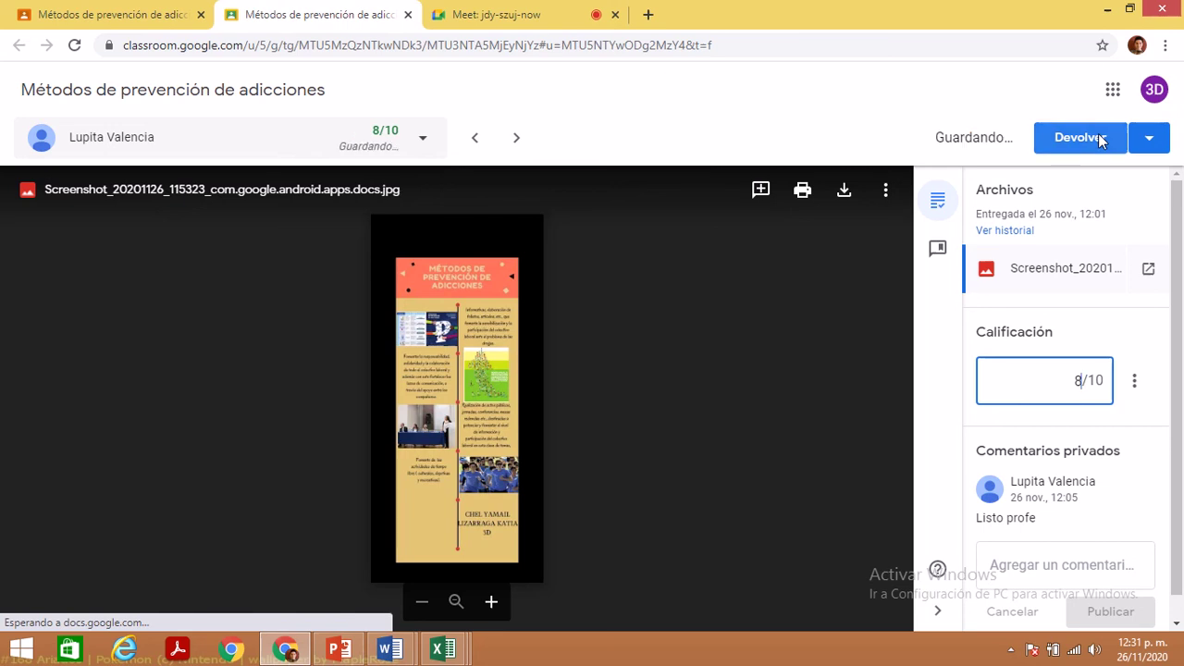
pyautogui.click(1100, 140)
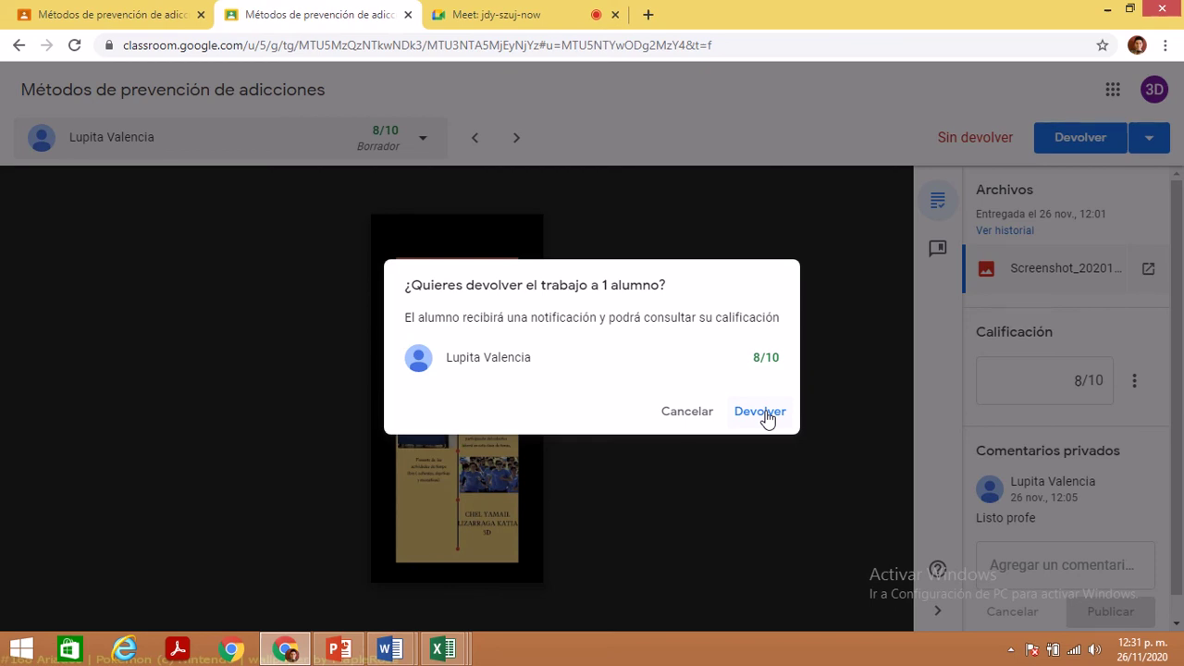
pyautogui.click(766, 418)
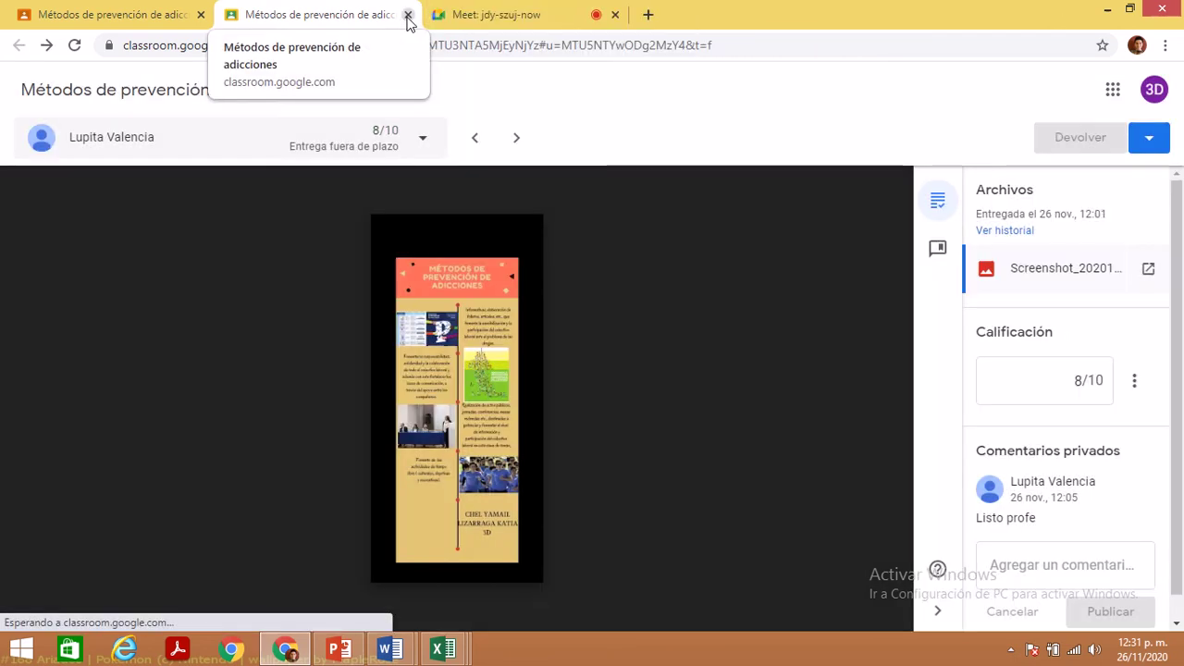
pyautogui.hotkey('ctrl', 'w')
# - Return to the Promoción gradebook in Excel and enter 8 for activity 1 in student No. 23's row 34
pyautogui.moveTo(439, 648)
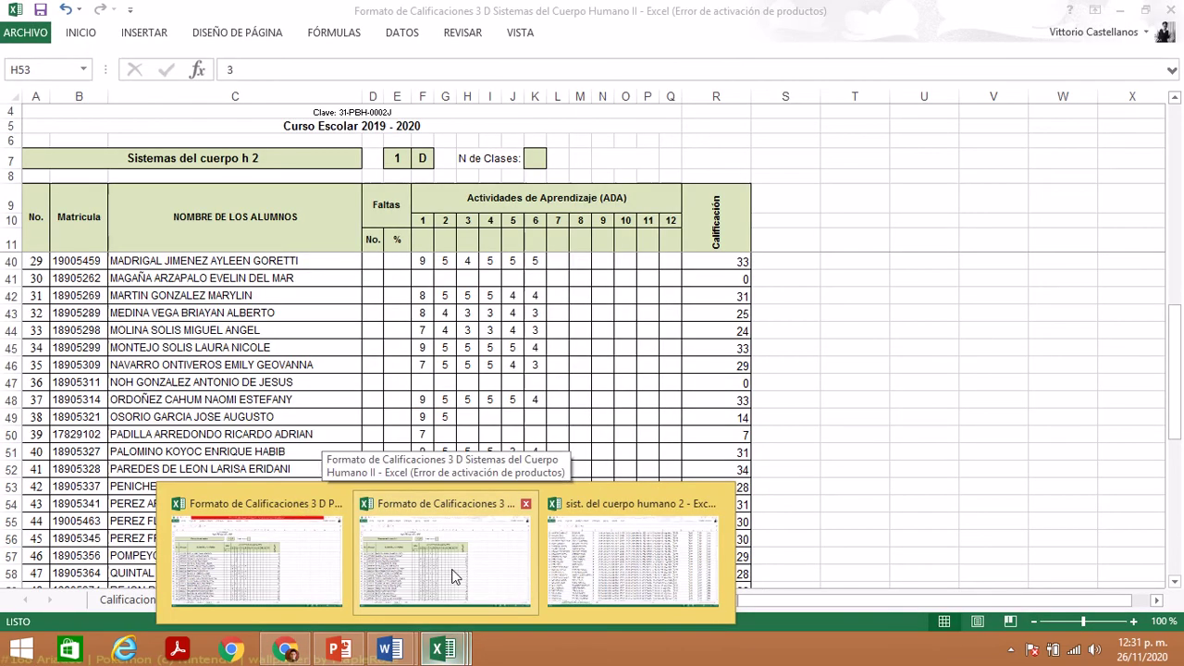
pyautogui.click(273, 546)
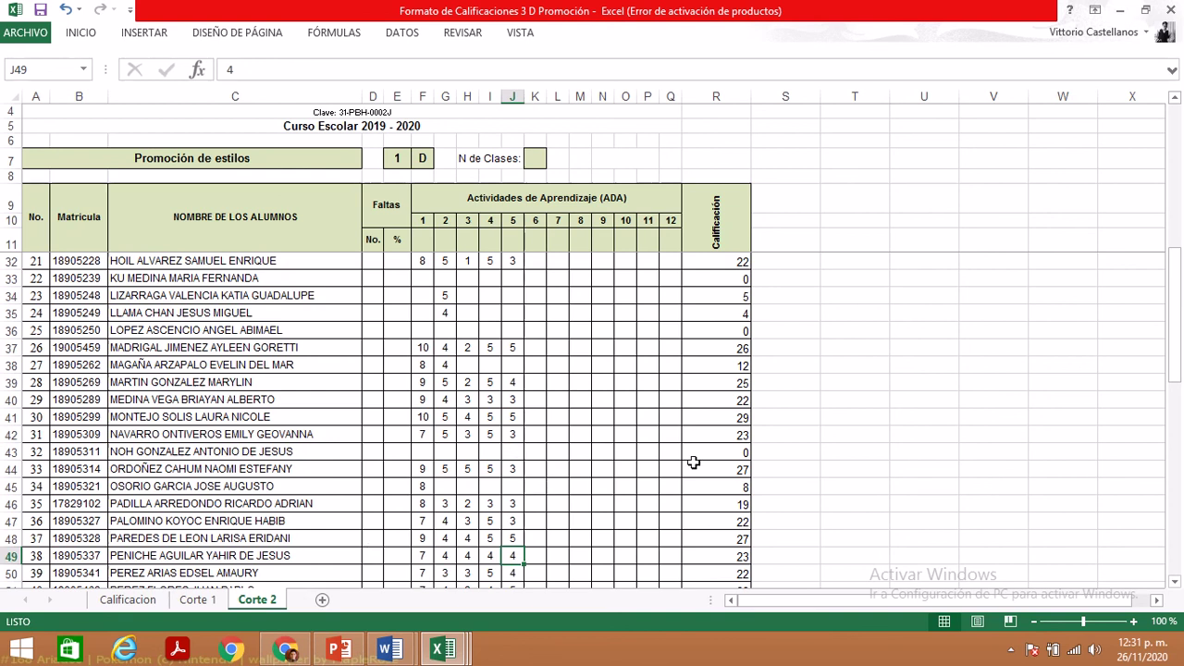
pyautogui.click(423, 295)
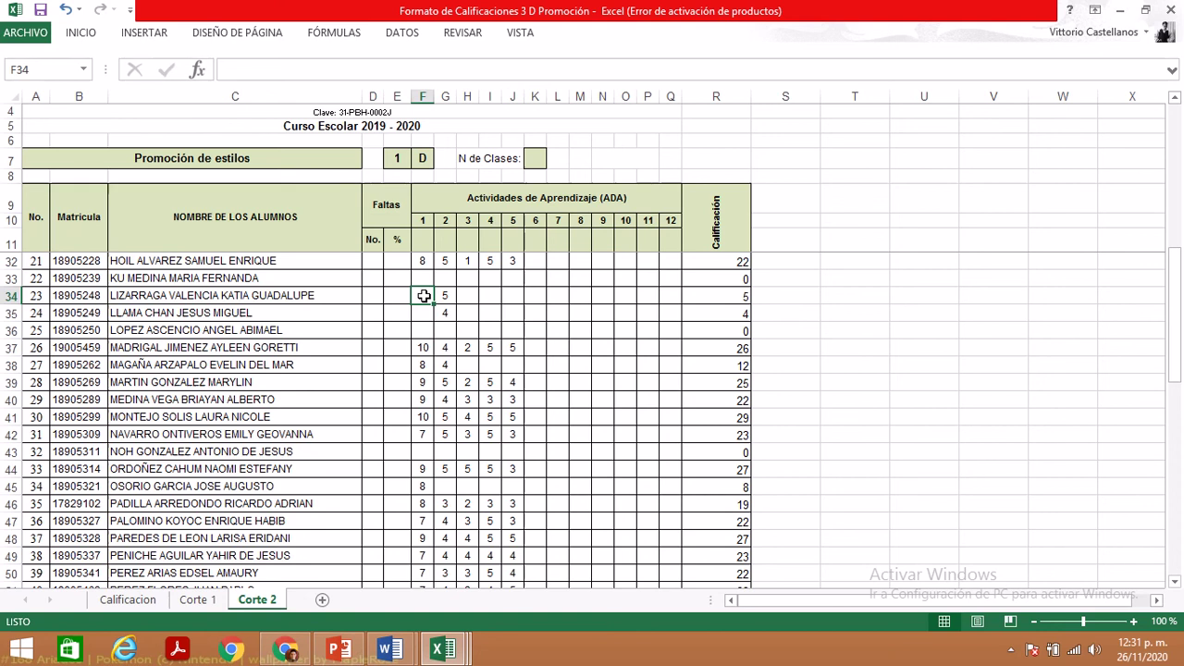
pyautogui.write('8')
pyautogui.press('Tab')
pyautogui.press('Tab')
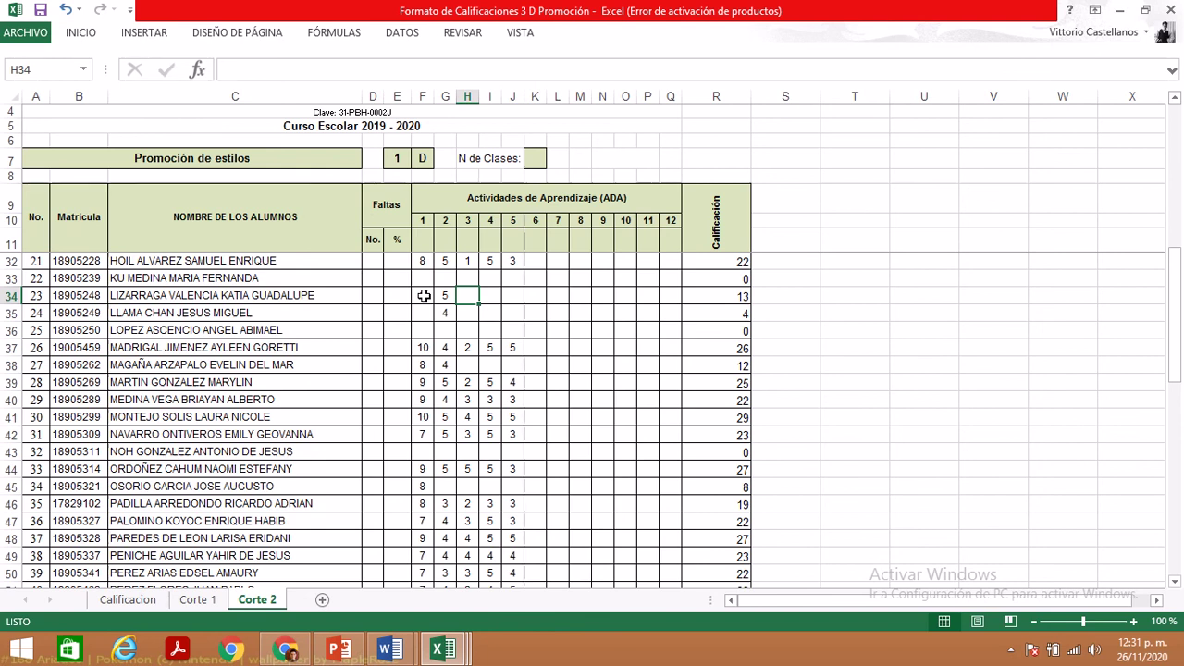
# - Fill in student No. 23's remaining scores in row 34: 5 for activity 3, 4 for activity 4 and 3 for activity 5
pyautogui.press('Right')
pyautogui.press('Left')
pyautogui.write('5')
pyautogui.press('Right')
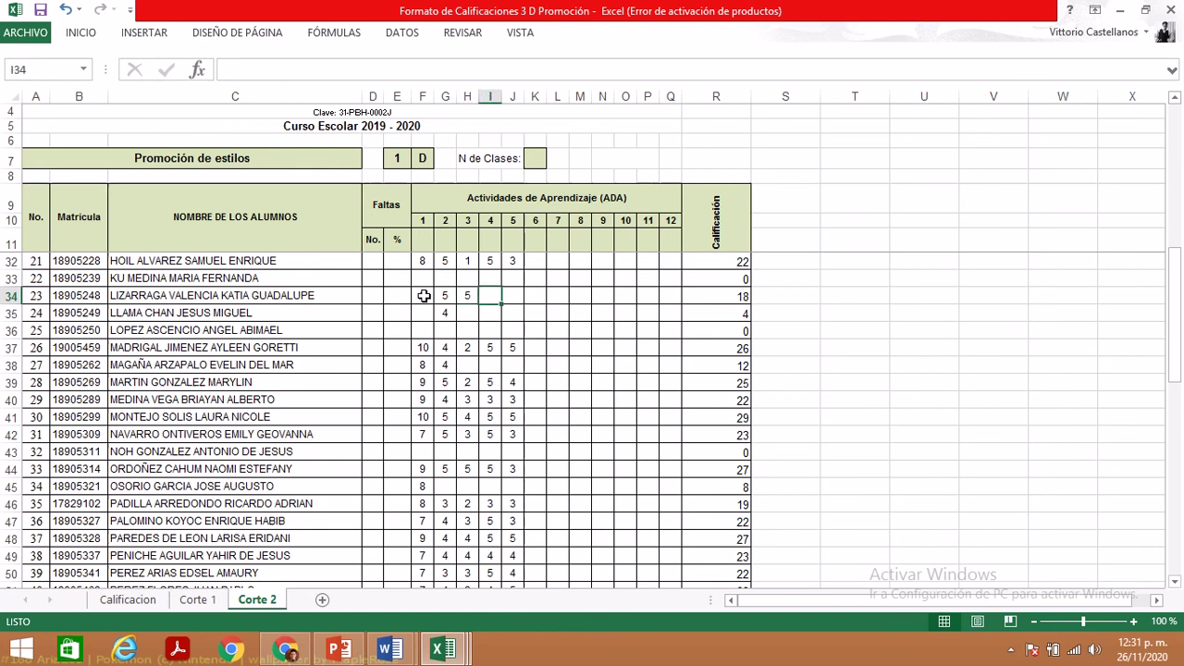
pyautogui.press('F2')
pyautogui.write('4')
pyautogui.press('Right')
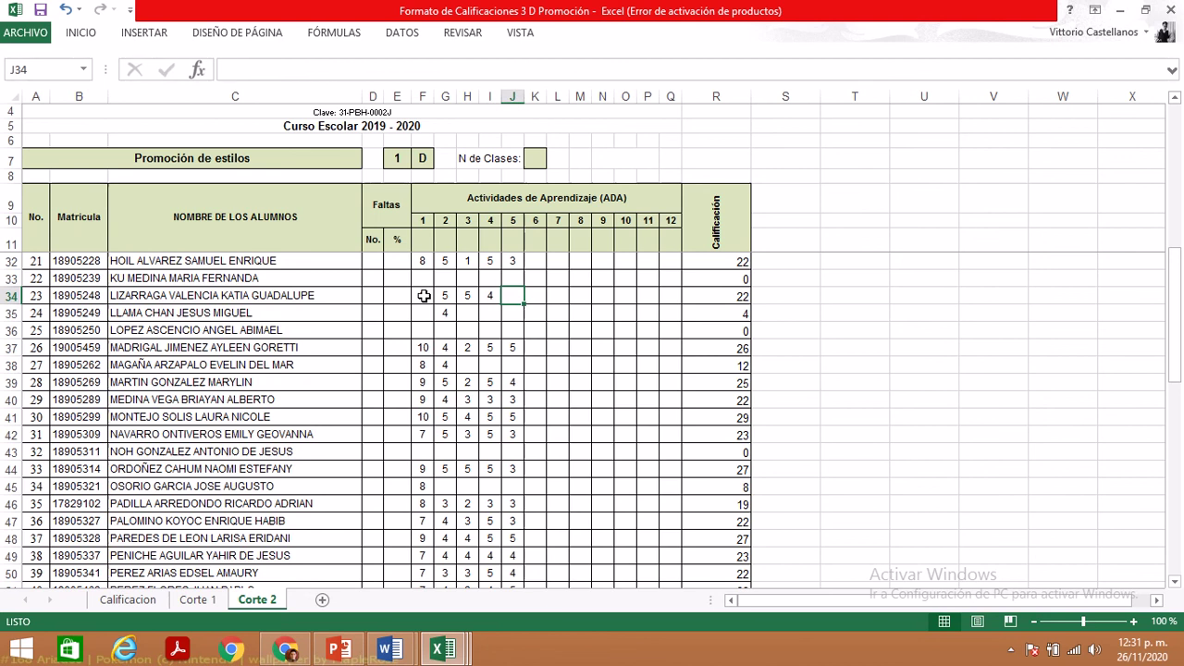
pyautogui.write('3')
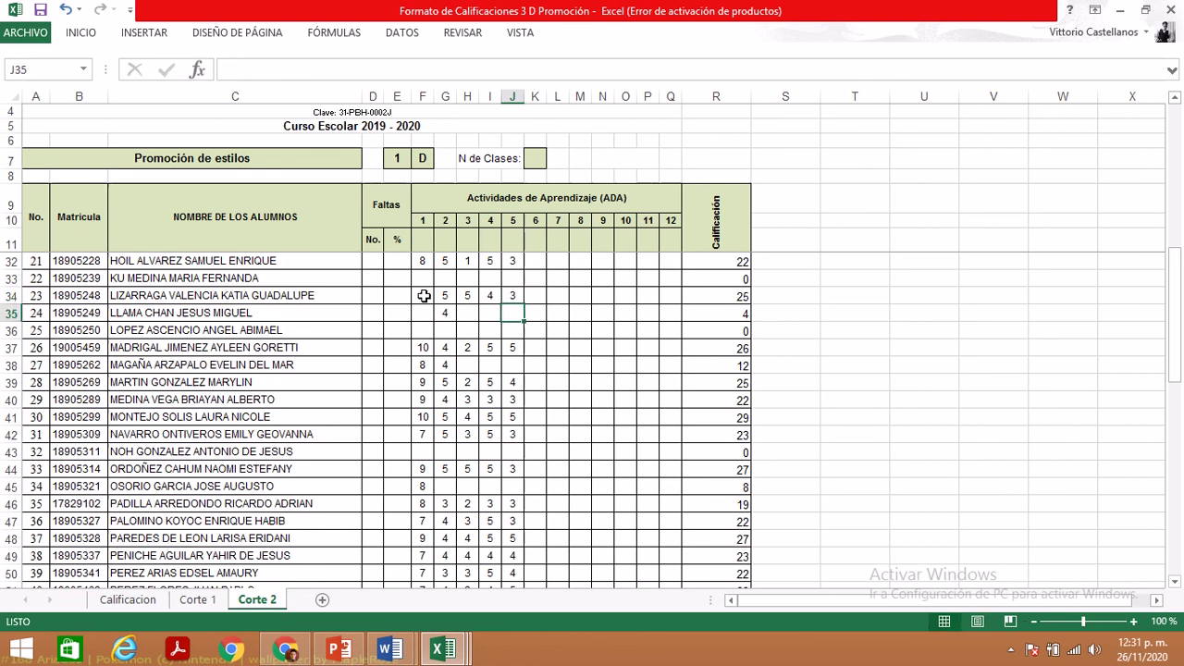
pyautogui.hotkey('ctrl', 'Return')
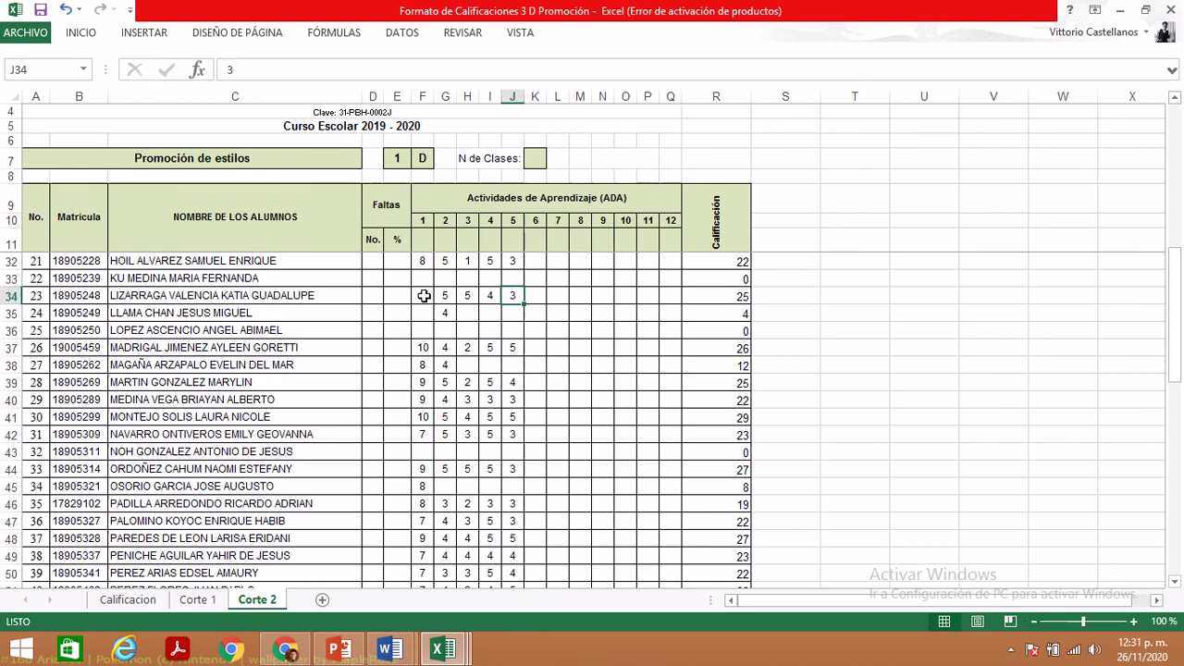
pyautogui.press('Left')
pyautogui.press('Left')
pyautogui.press('Left')
pyautogui.press('Left')
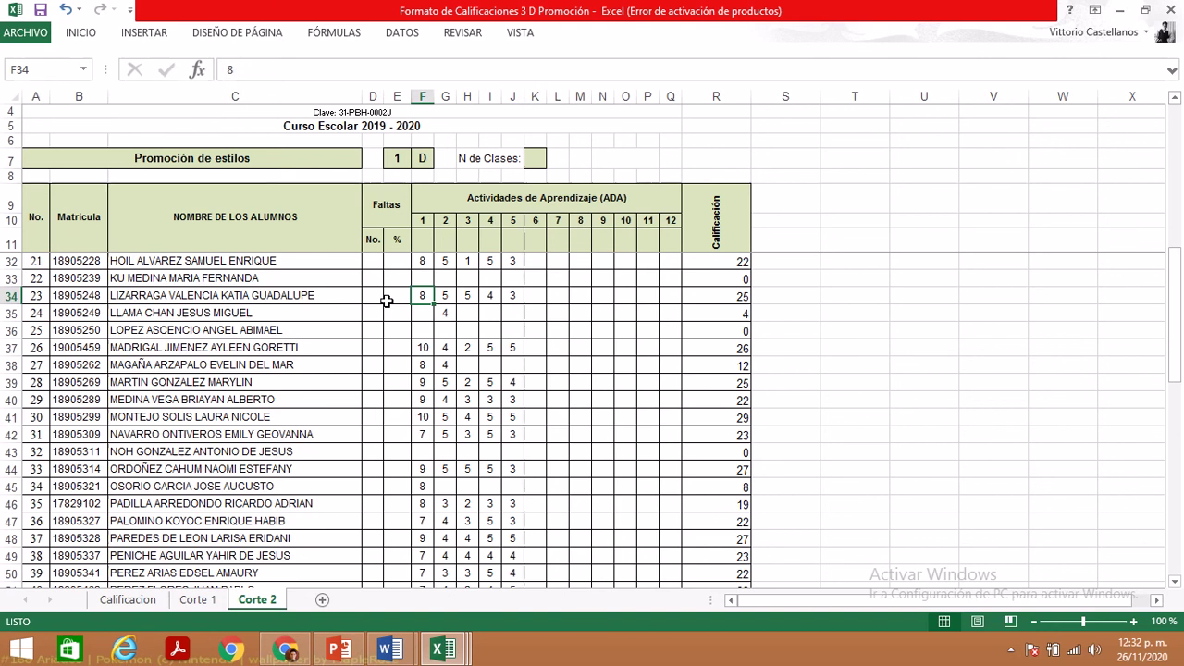
pyautogui.press('Right')
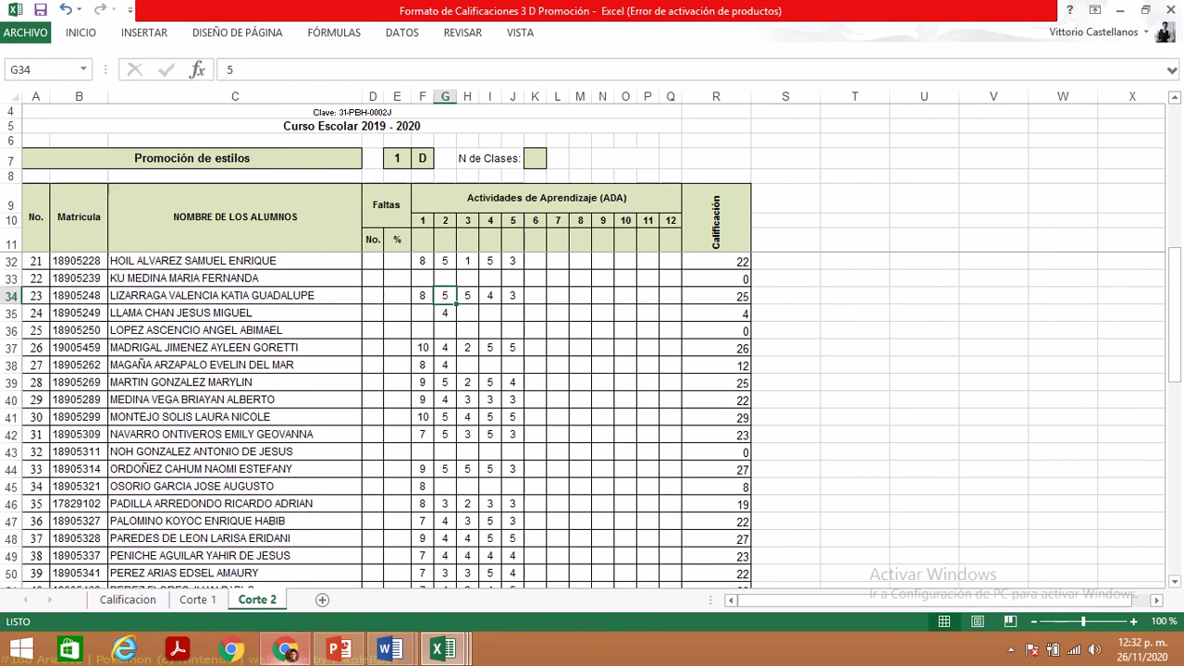
# - Switch to Chrome, grade student No. 25's late Métodos de prevención de adicciones submission 7 out of 10, return it to the student and close it
pyautogui.click(287, 650)
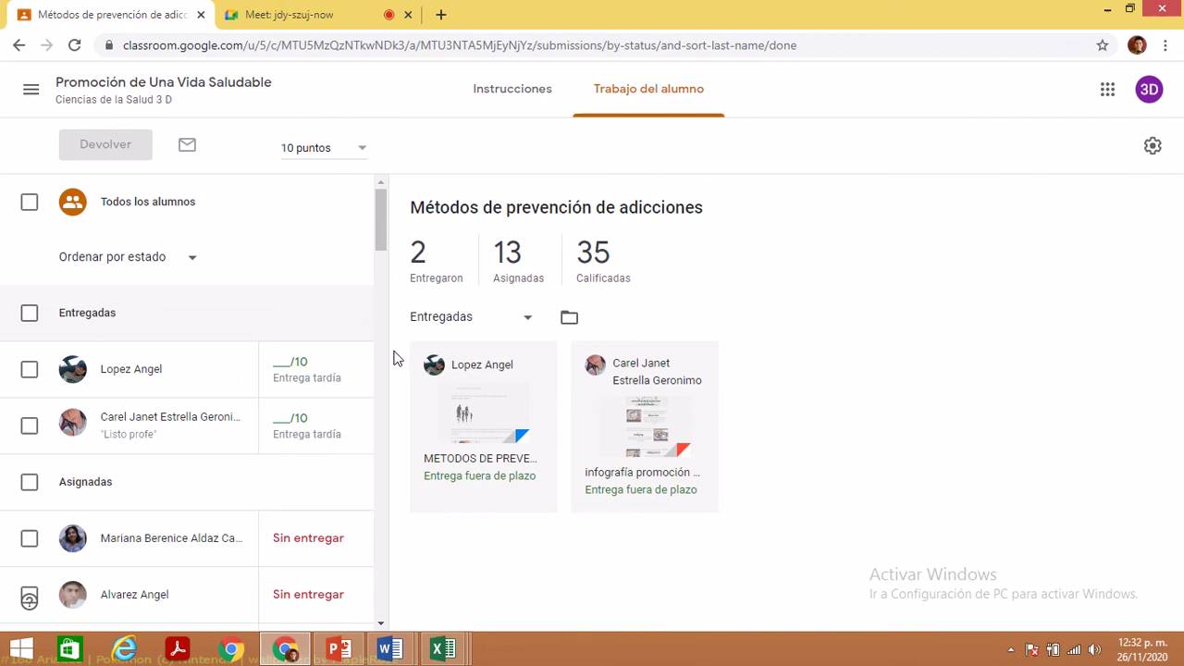
pyautogui.click(493, 429)
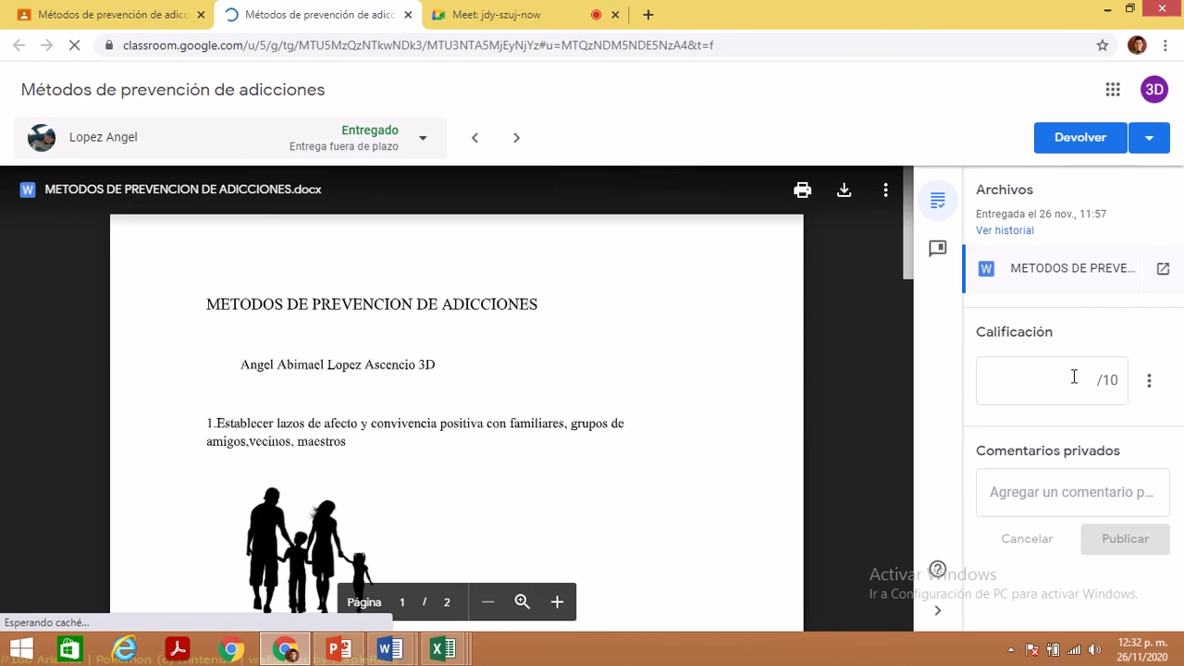
pyautogui.click(1074, 376)
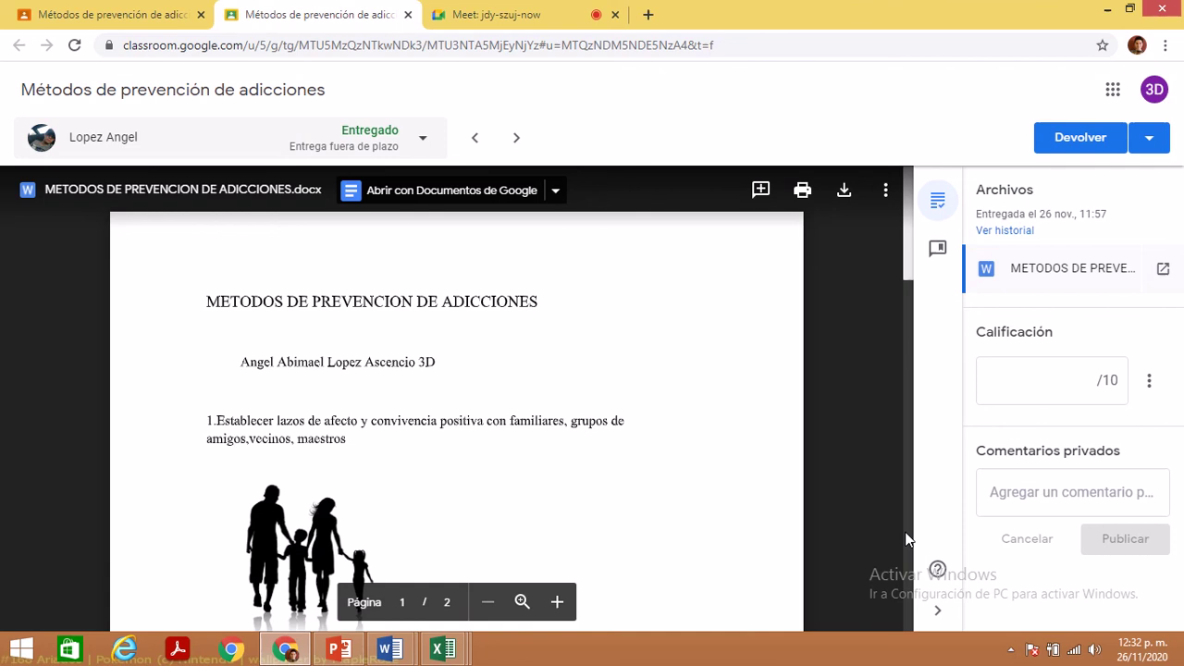
pyautogui.scroll(-5, 909, 542)
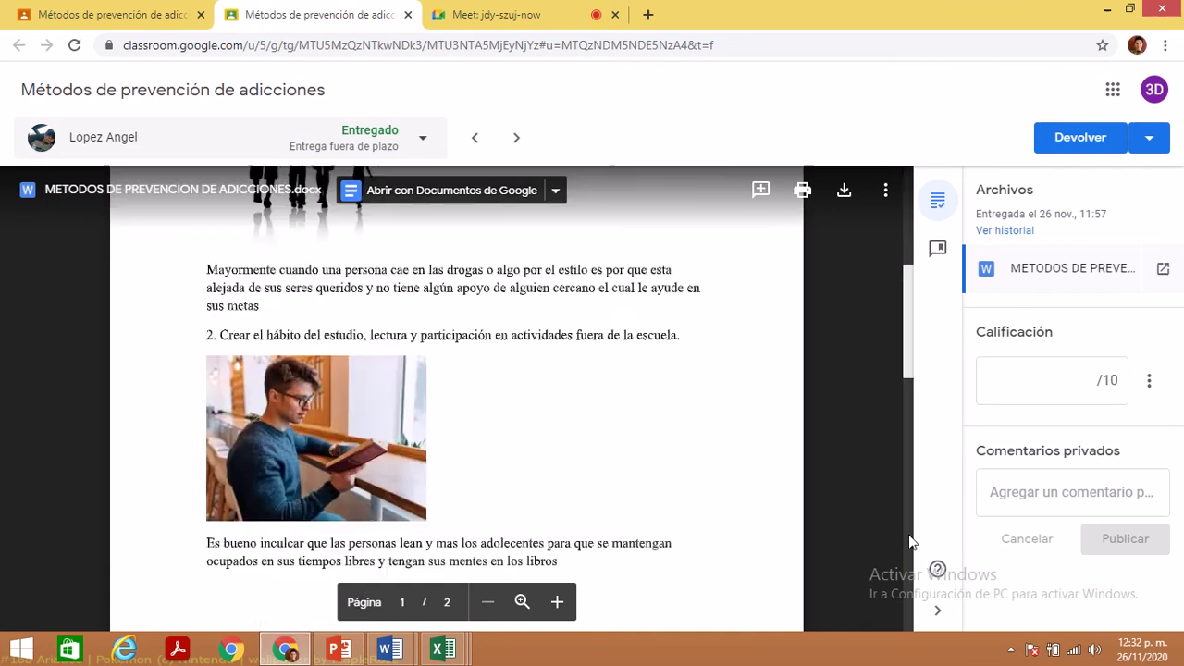
pyautogui.scroll(-5, 909, 543)
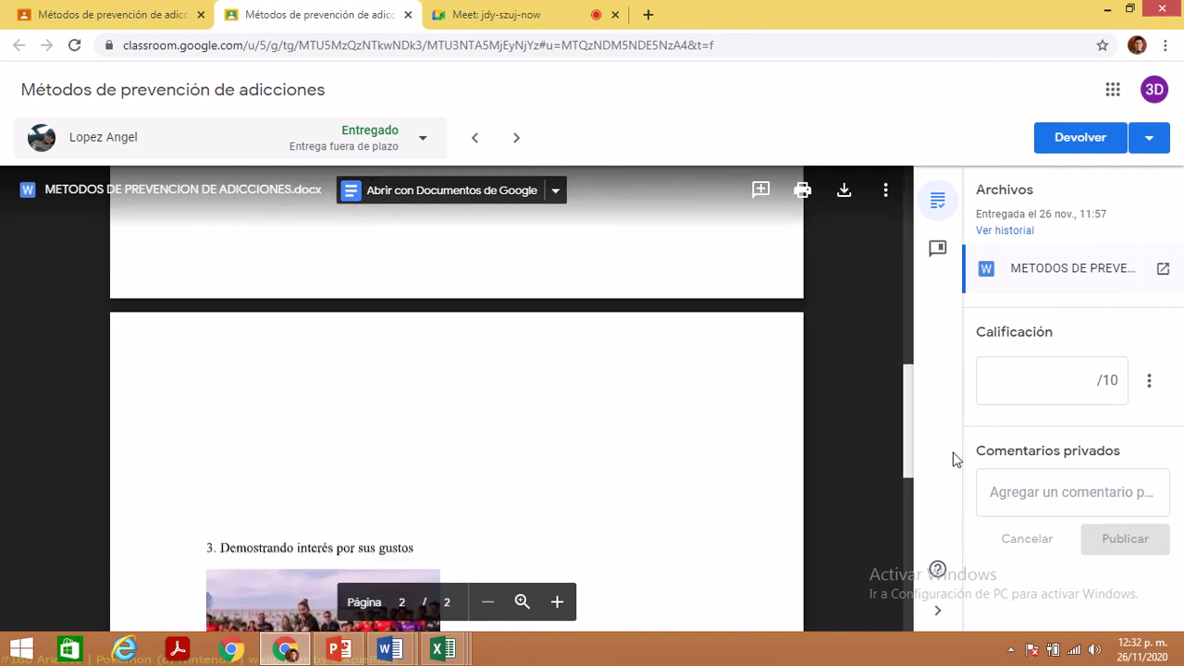
pyautogui.click(1072, 386)
pyautogui.write('7')
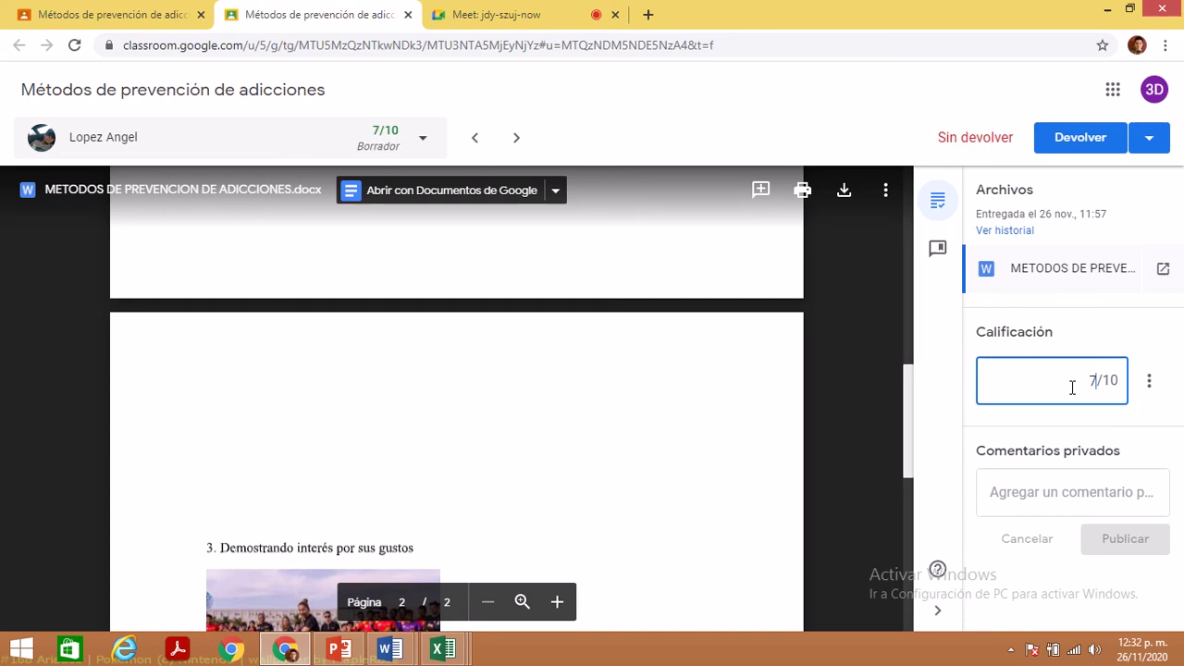
pyautogui.click(1068, 137)
pyautogui.click(757, 416)
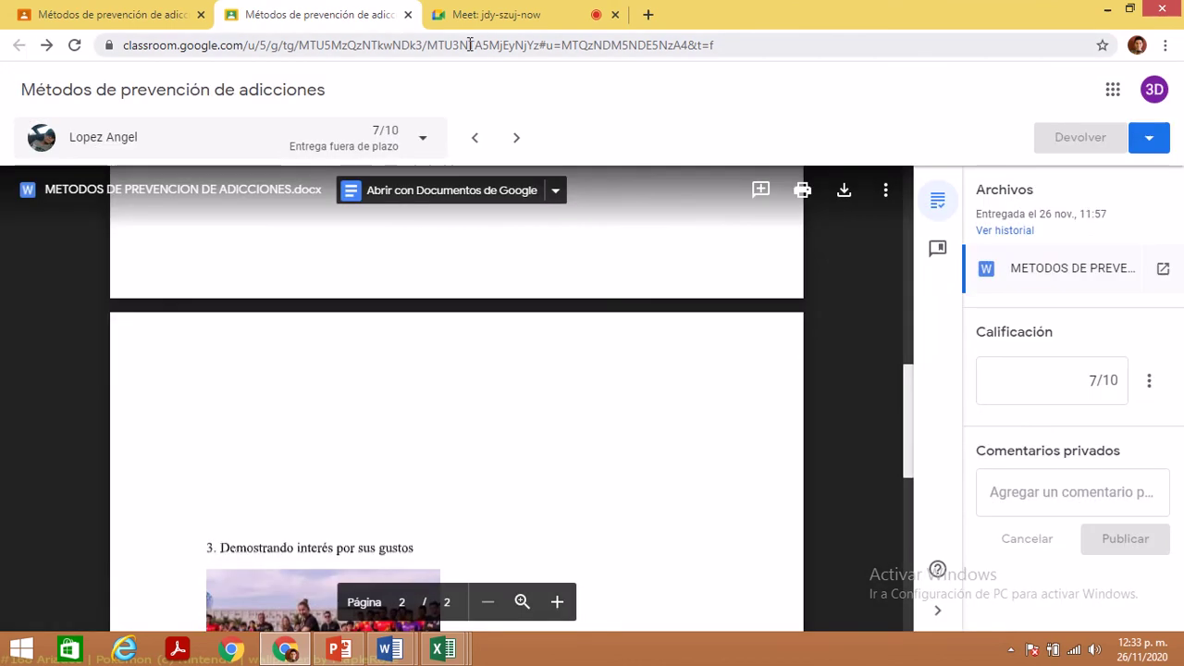
pyautogui.click(408, 15)
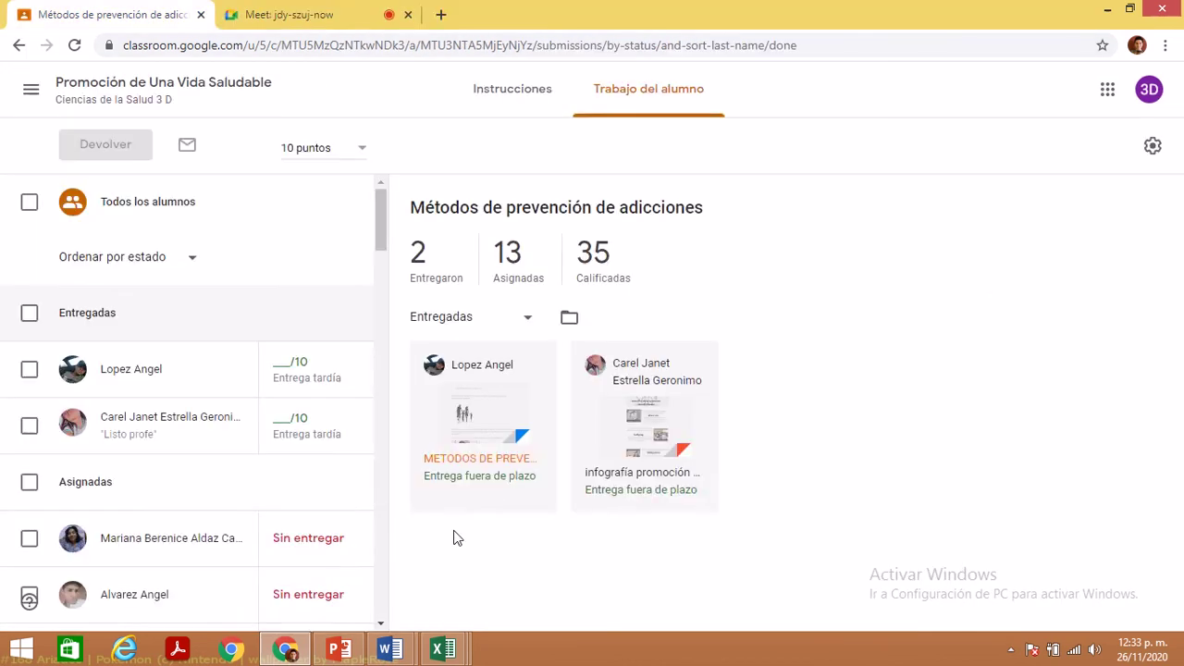
# - Return to the Promoción gradebook in Excel and enter 7 for activity 1 in student No. 25's row 36
pyautogui.moveTo(444, 648)
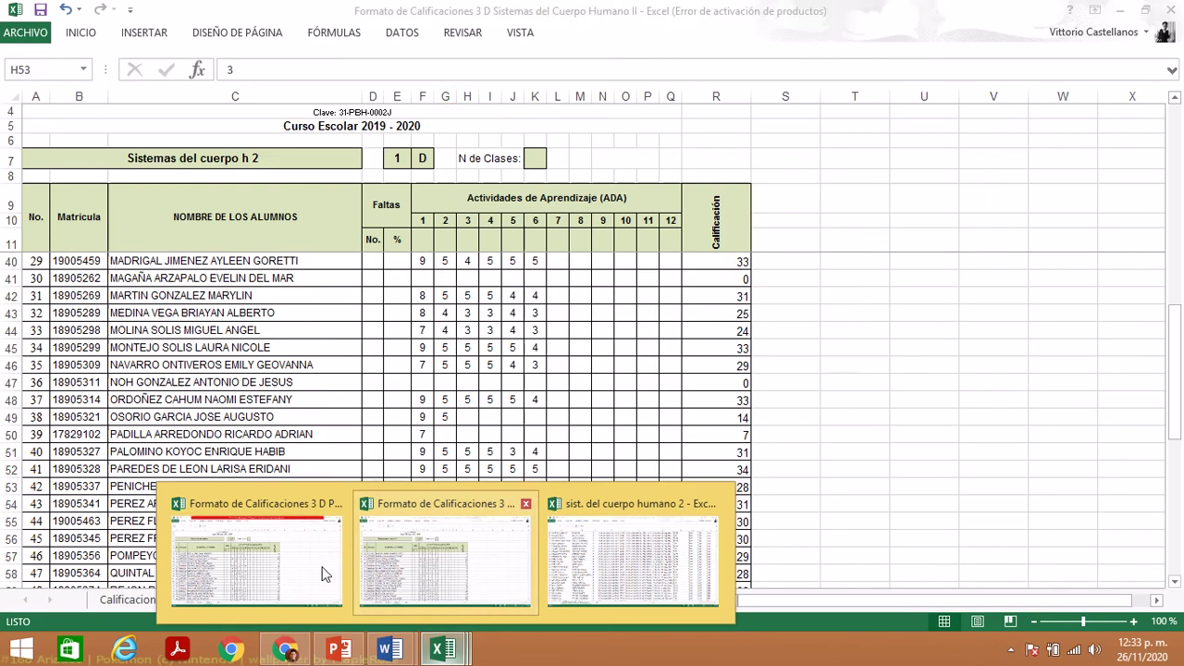
pyautogui.click(316, 566)
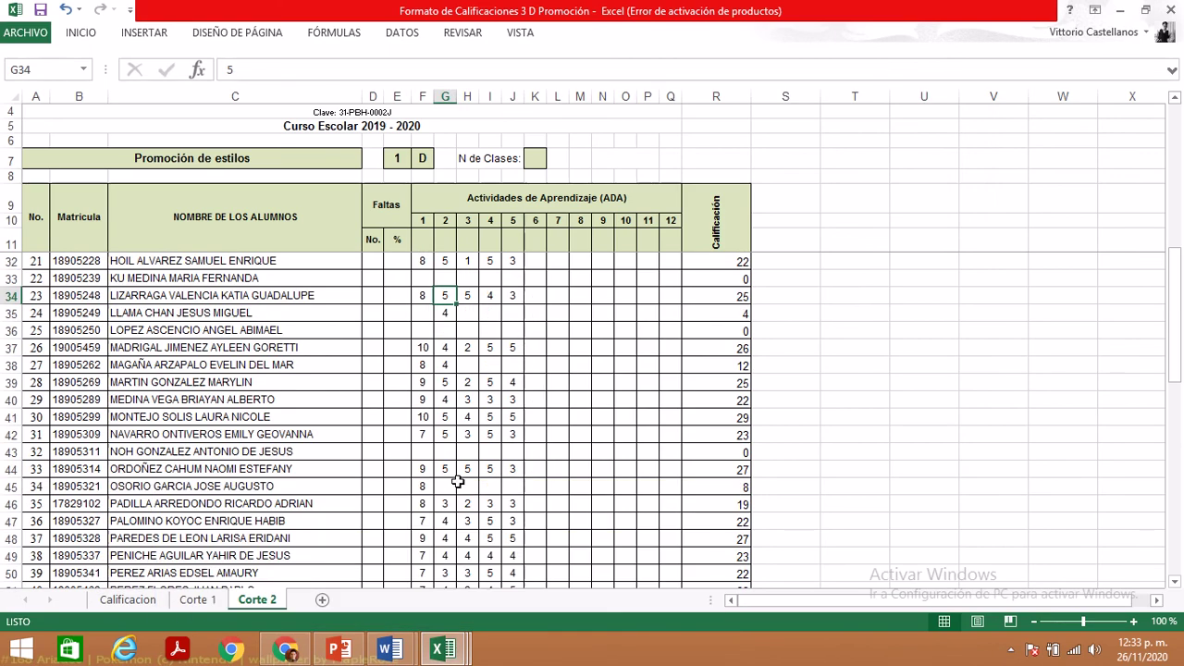
pyautogui.click(425, 331)
pyautogui.write('7')
pyautogui.press('Tab')
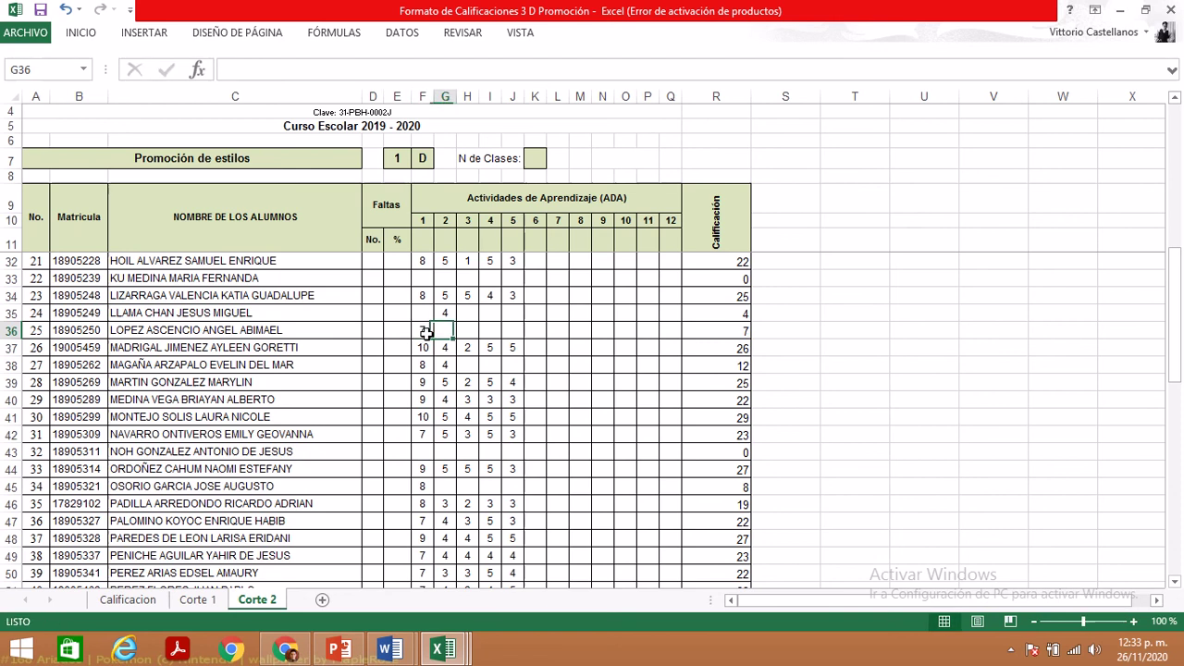
# - Switch back to Chrome and show the turned-in submissions of ADA 5.- Estilos de vida y su promoción
pyautogui.hotkey('alt', 'Tab')
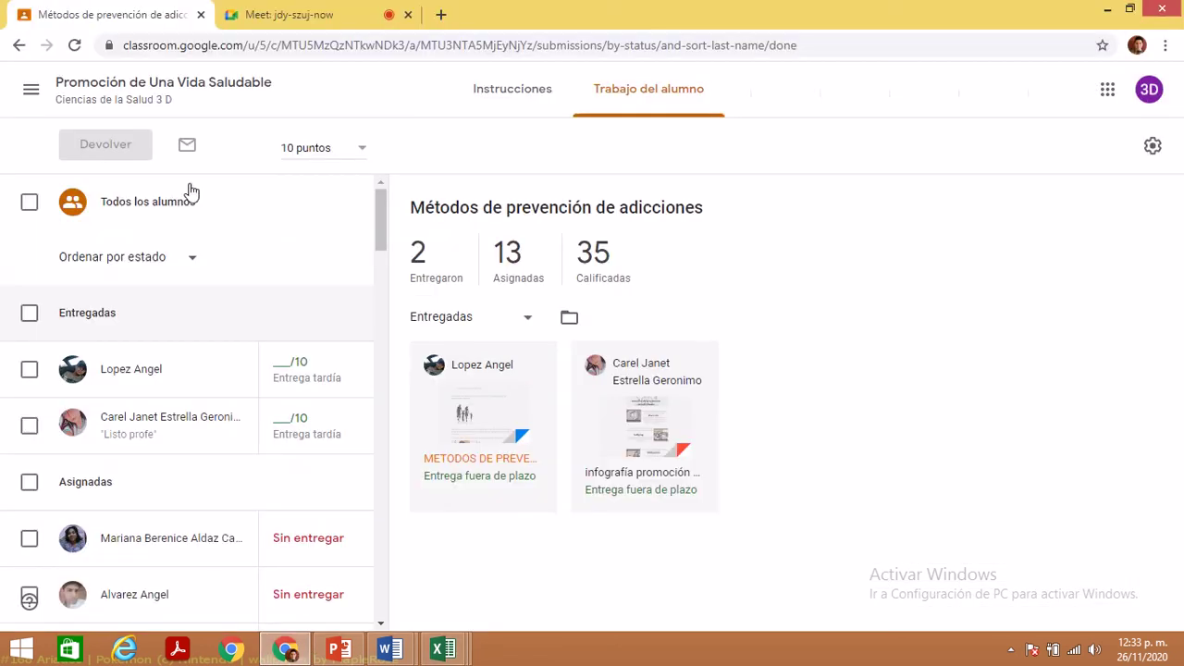
pyautogui.click(18, 45)
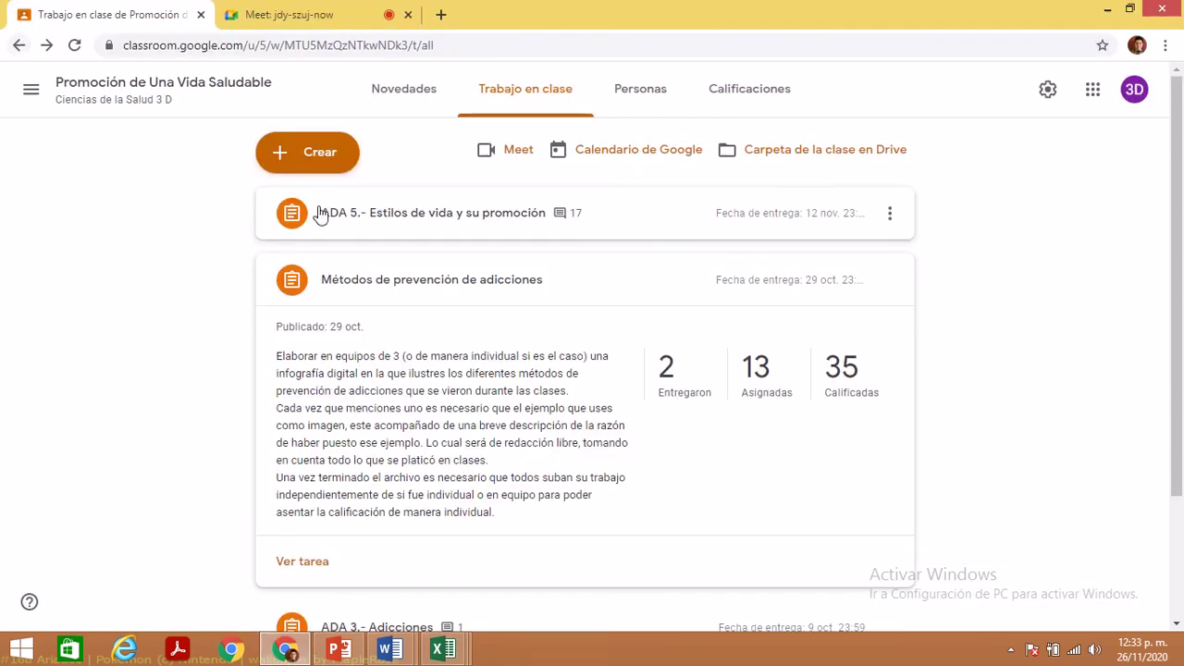
pyautogui.click(449, 216)
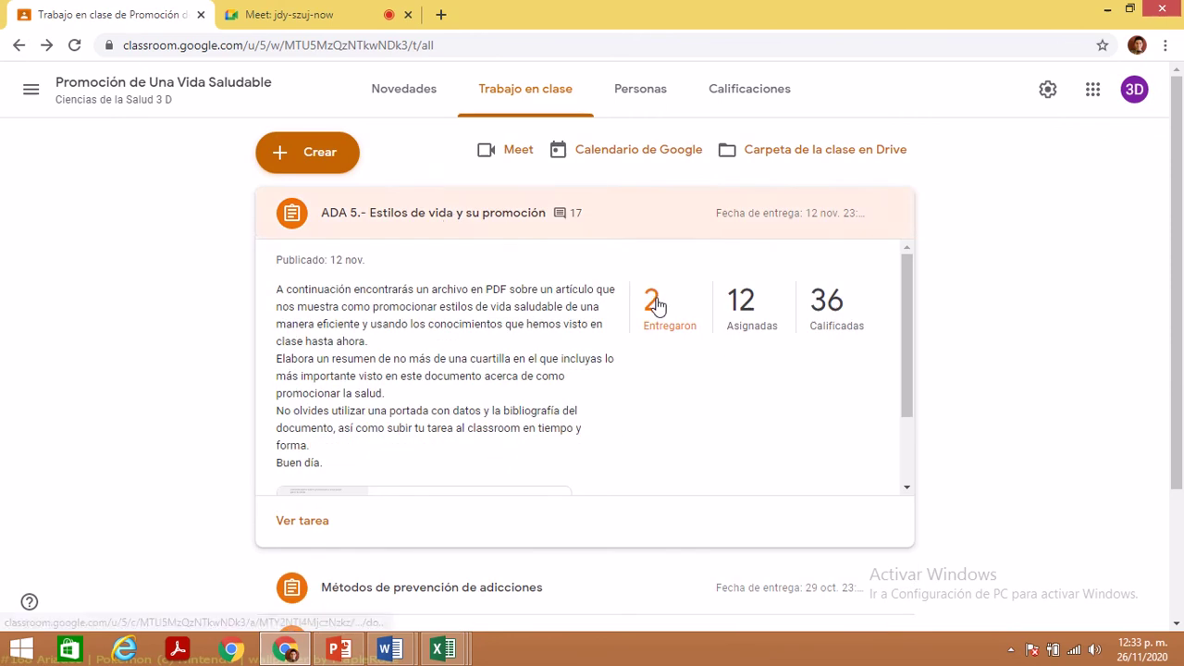
pyautogui.click(654, 303)
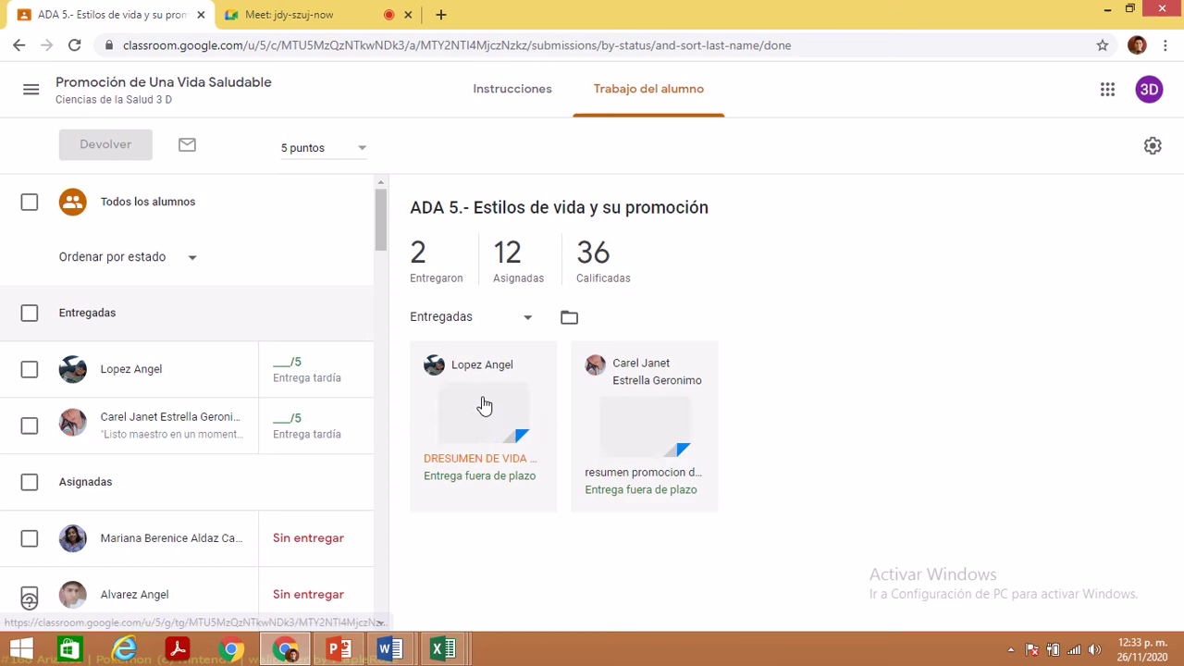
# - Grade student No. 25's late ADA 5 summary 3 out of 5, return it to the student and close it
pyautogui.click(483, 405)
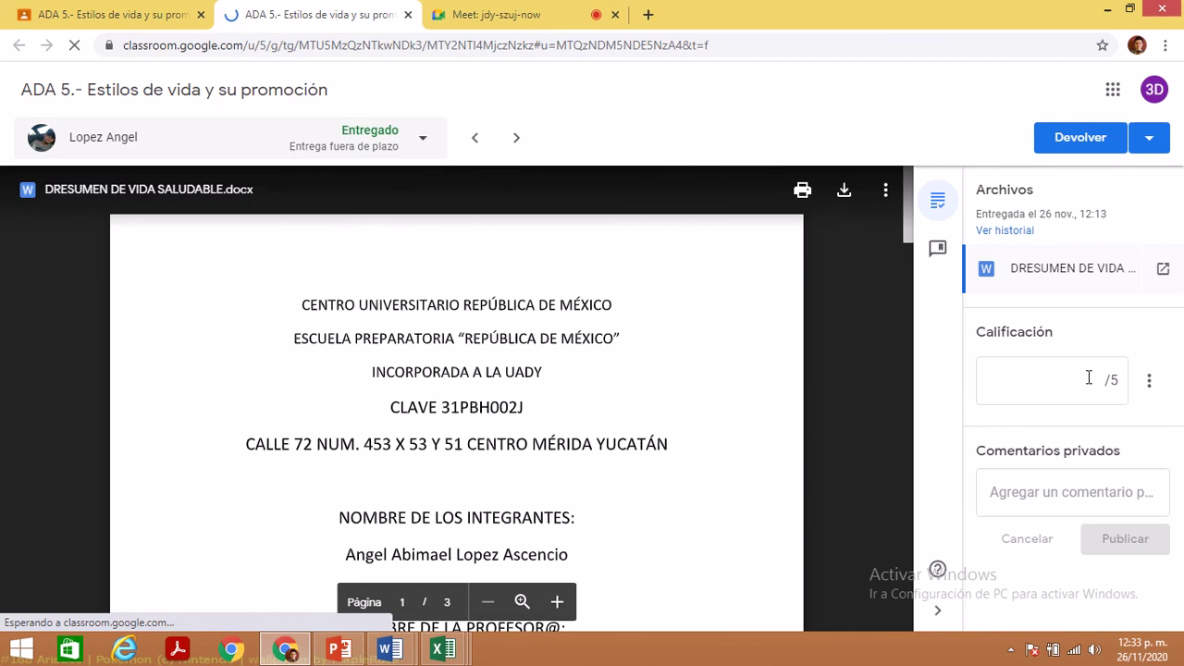
pyautogui.click(1088, 378)
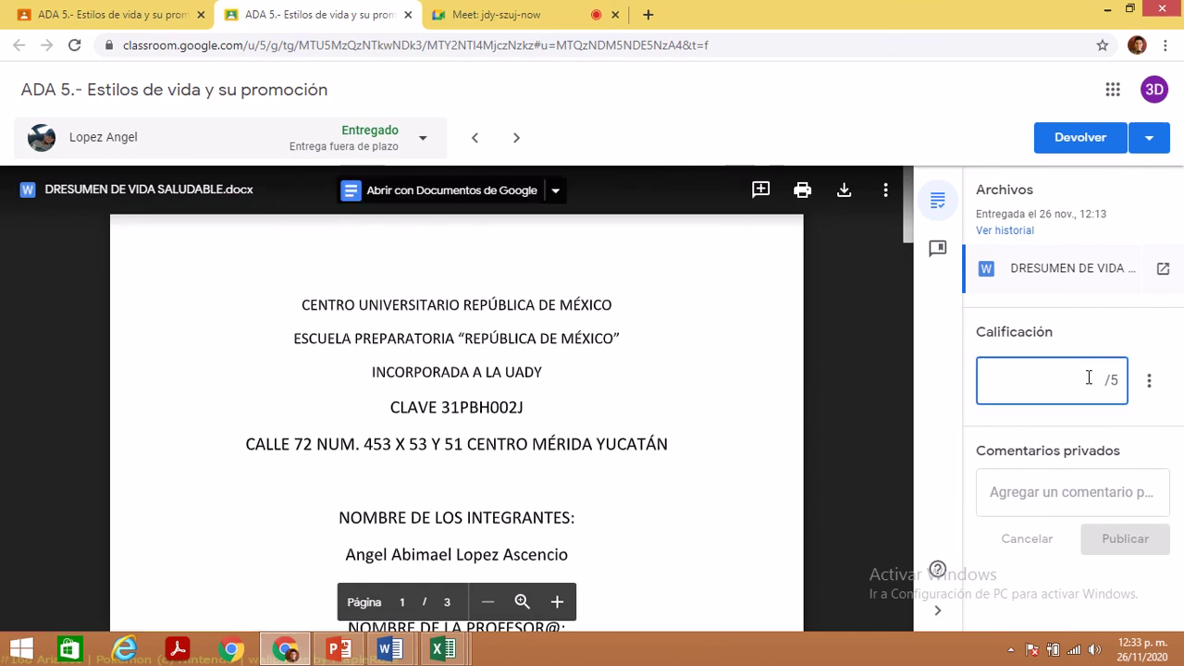
pyautogui.write('3')
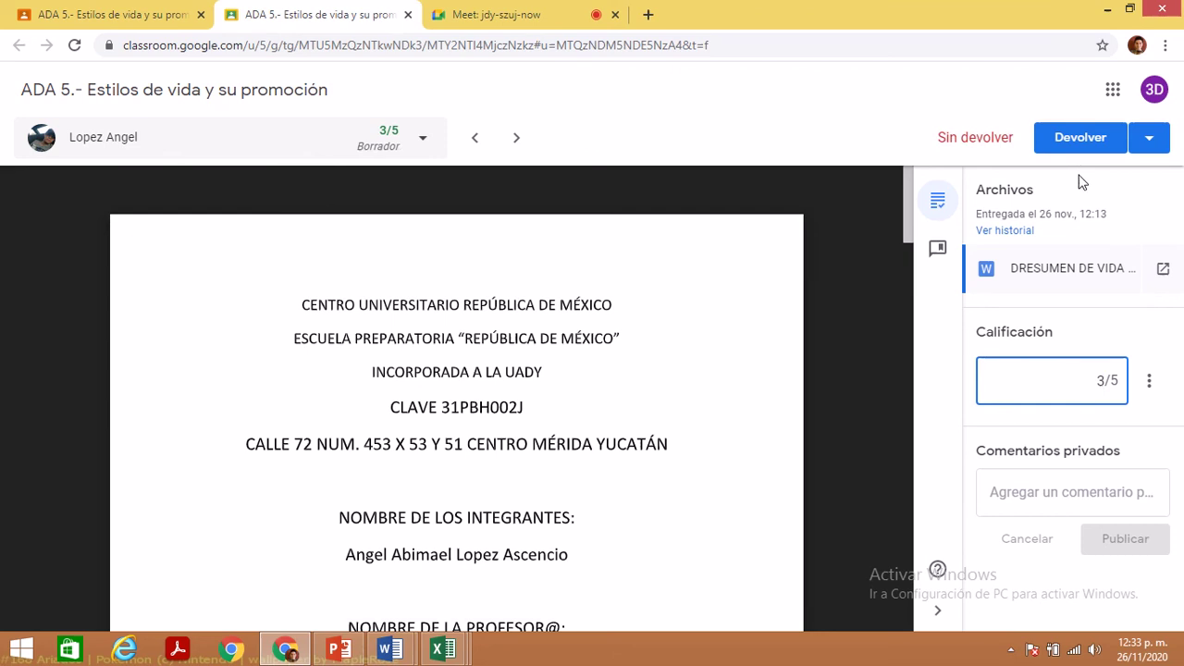
pyautogui.click(1092, 137)
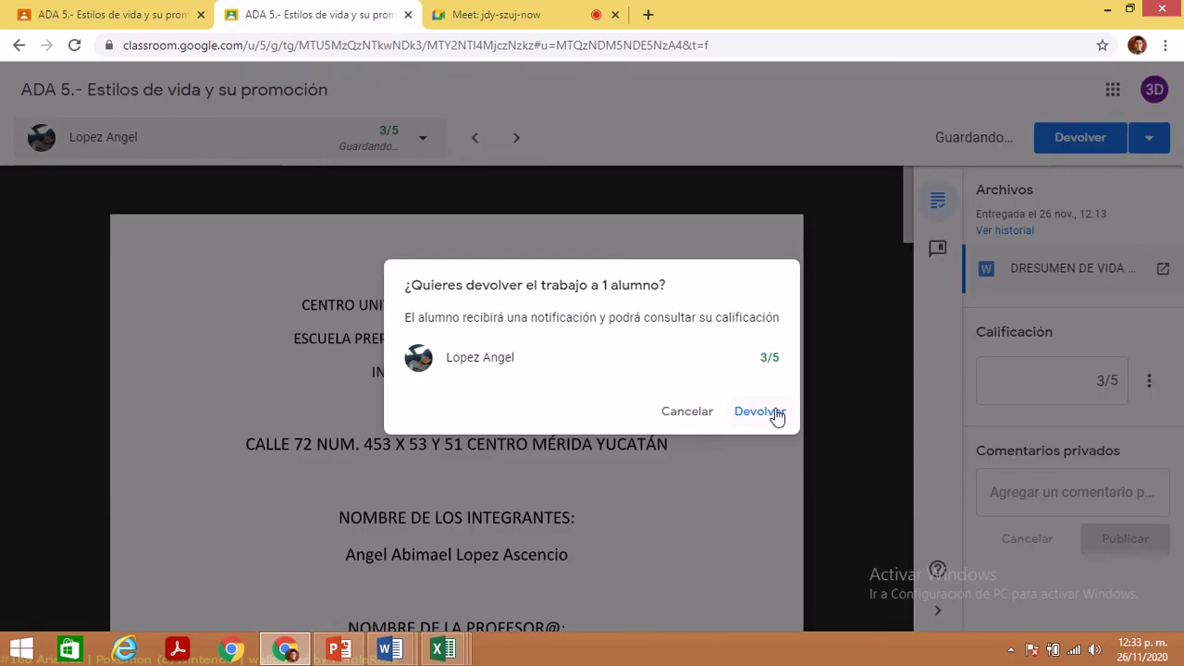
pyautogui.click(775, 412)
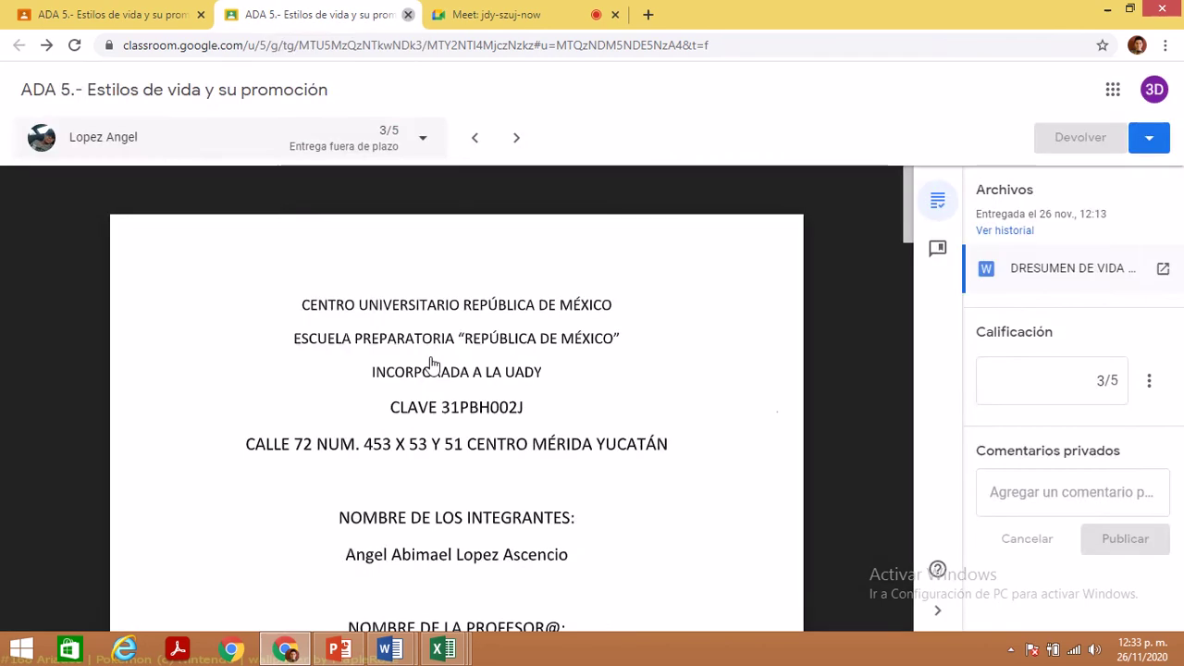
pyautogui.click(407, 15)
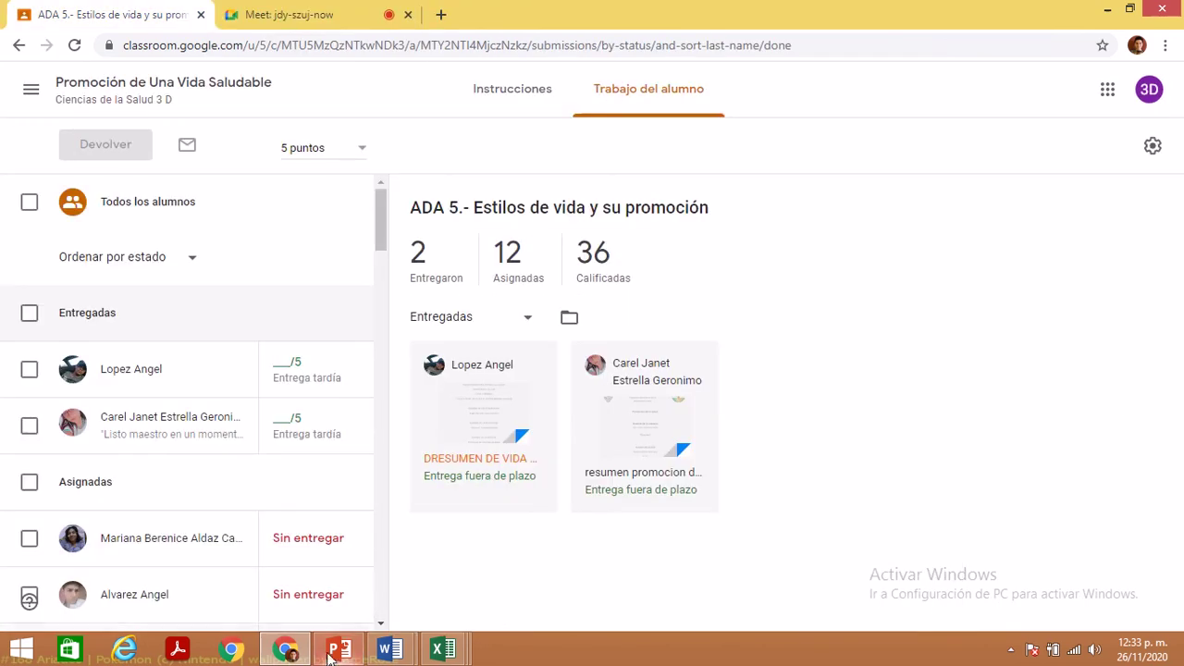
# - Return to the Promoción gradebook in Excel and enter 3 for activity 2 in row 36
pyautogui.moveTo(443, 648)
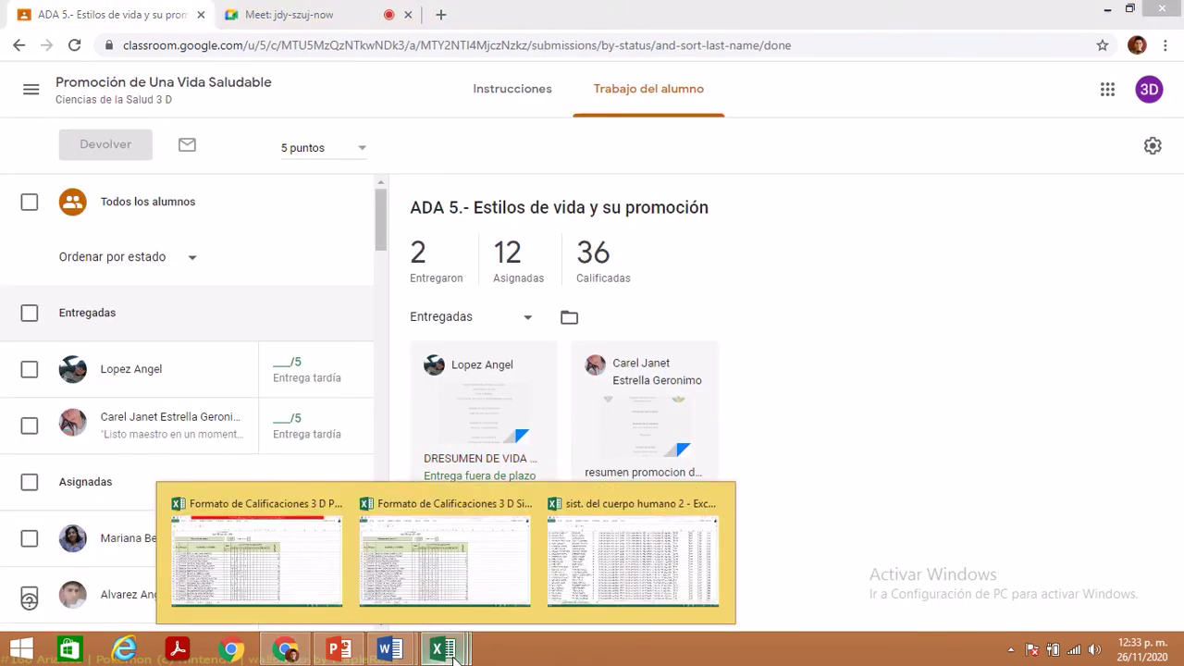
pyautogui.click(308, 521)
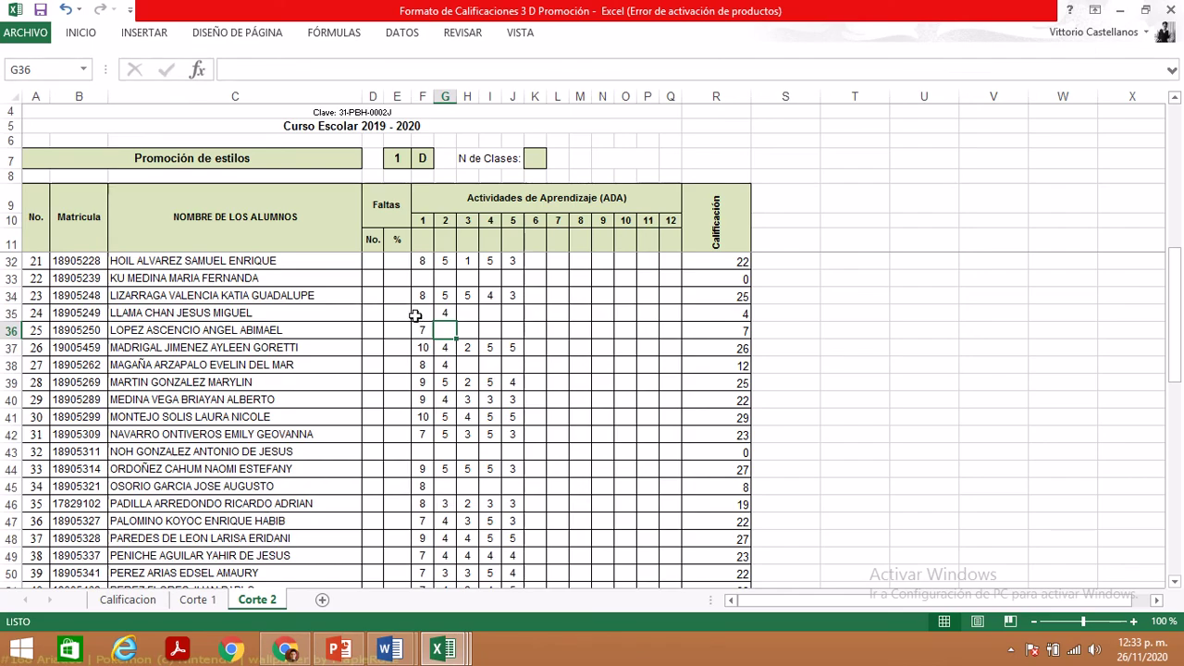
pyautogui.write('3')
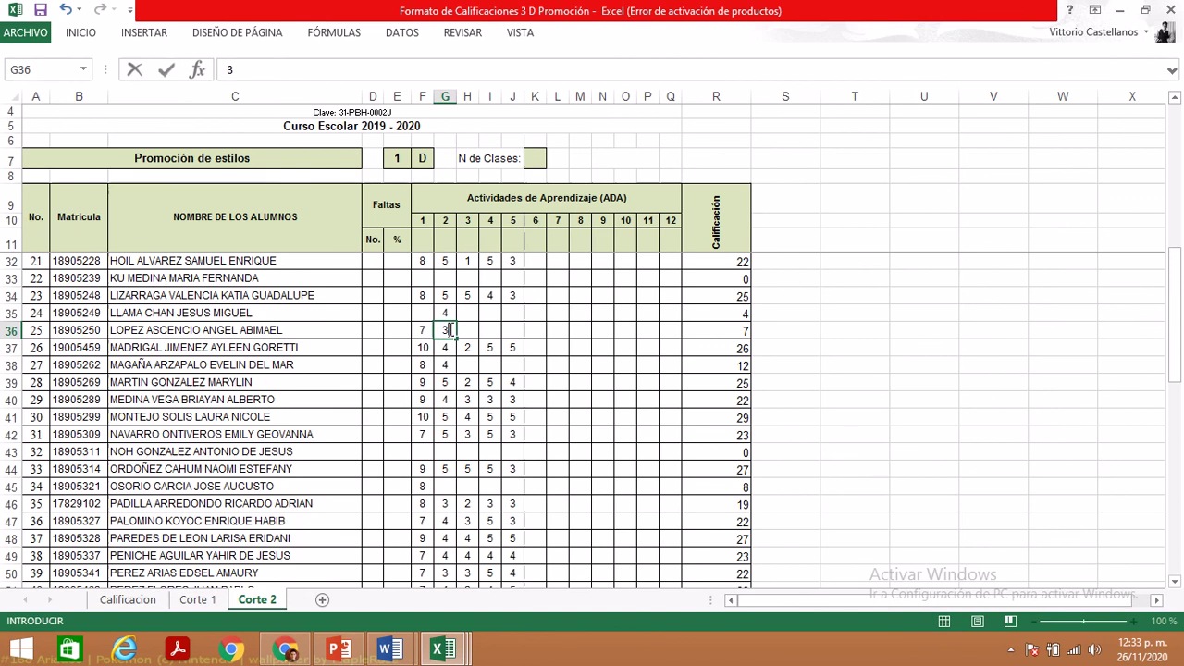
pyautogui.press('Tab')
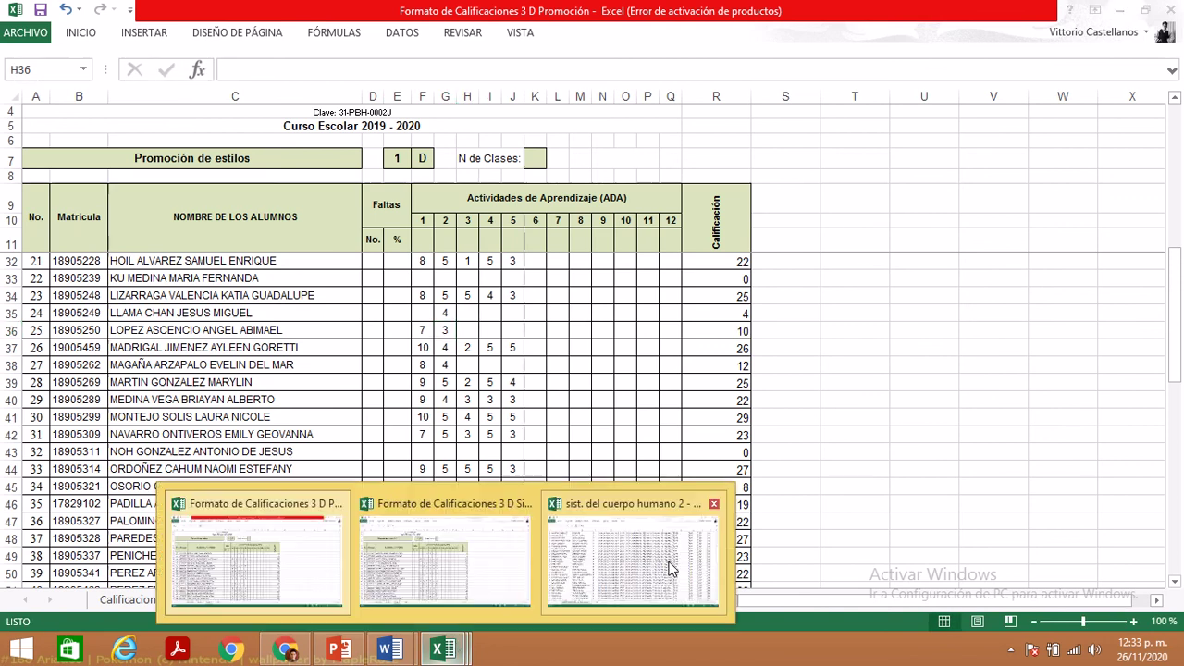
# - Switch to the sist. del cuerpo humano 2 workbook and examine its performance test results from the start of the list
pyautogui.moveTo(444, 647)
pyautogui.click(708, 567)
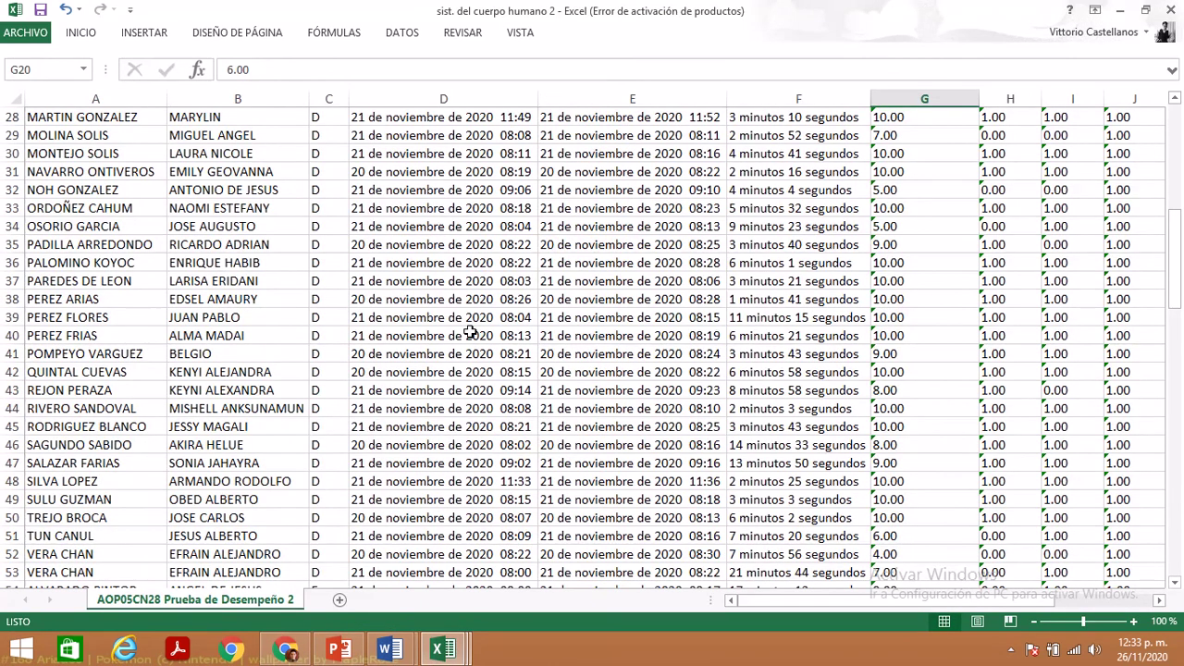
pyautogui.click(1179, 148)
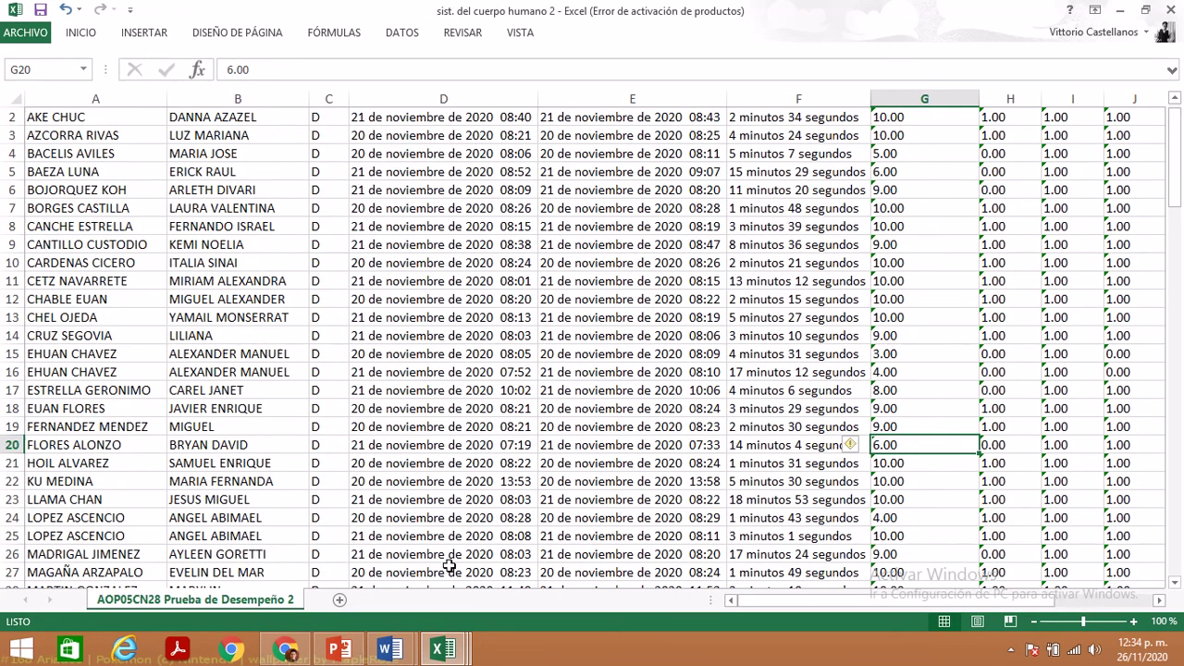
pyautogui.click(442, 649)
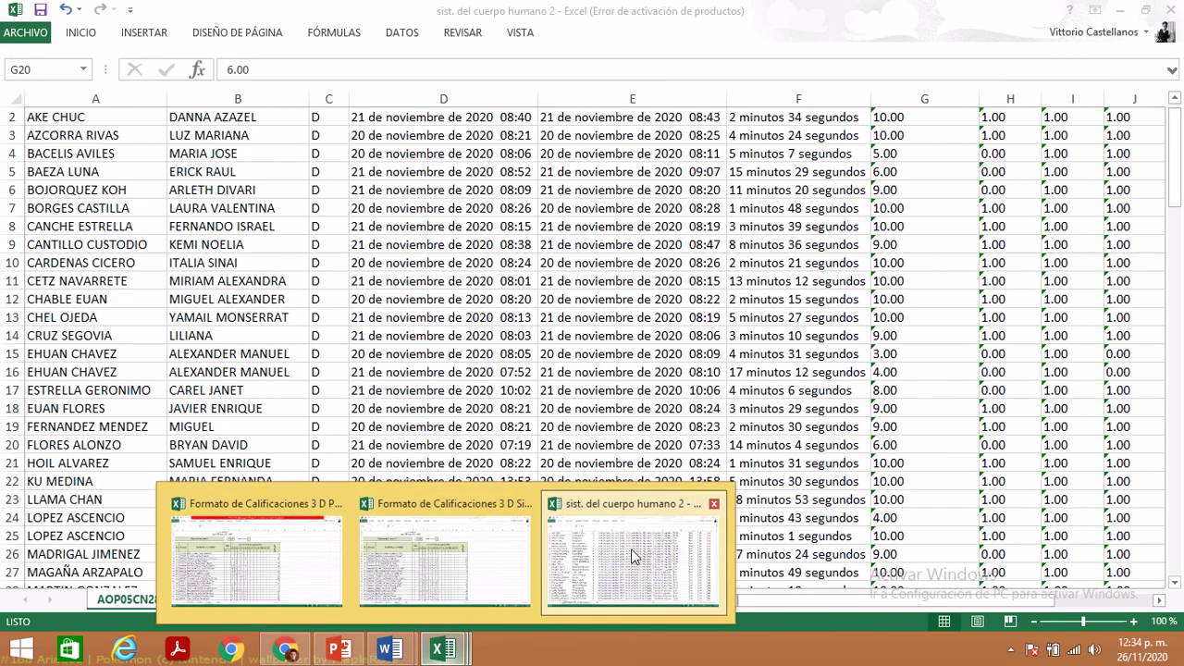
pyautogui.moveTo(536, 579)
pyautogui.moveTo(598, 583)
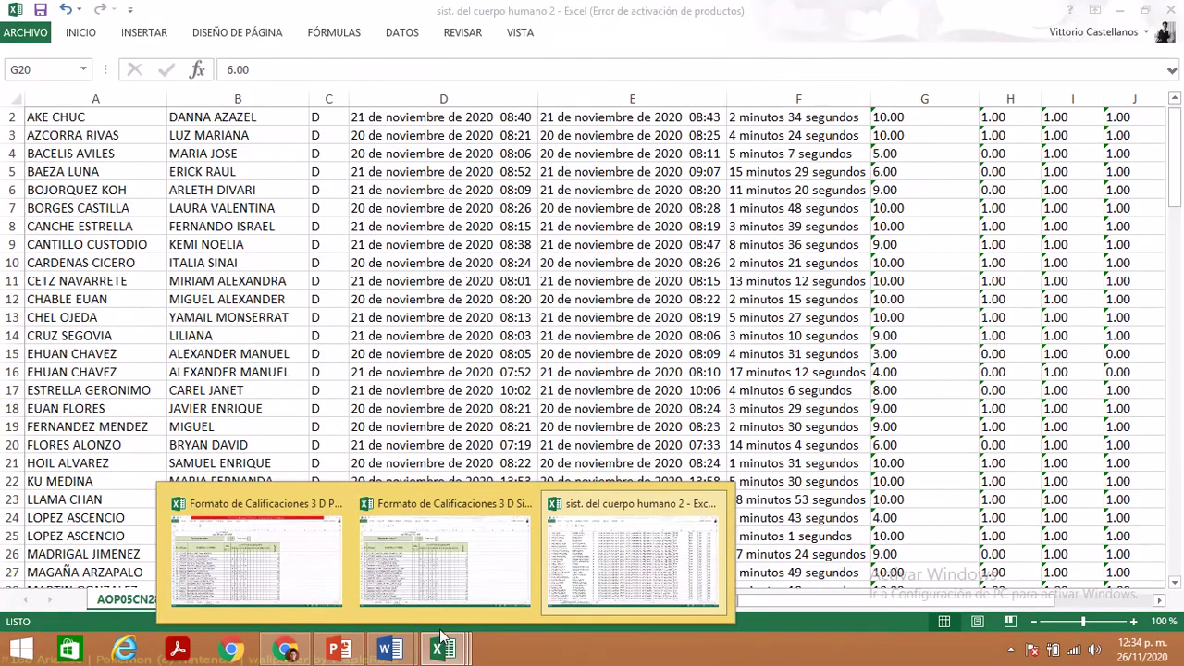
pyautogui.click(633, 555)
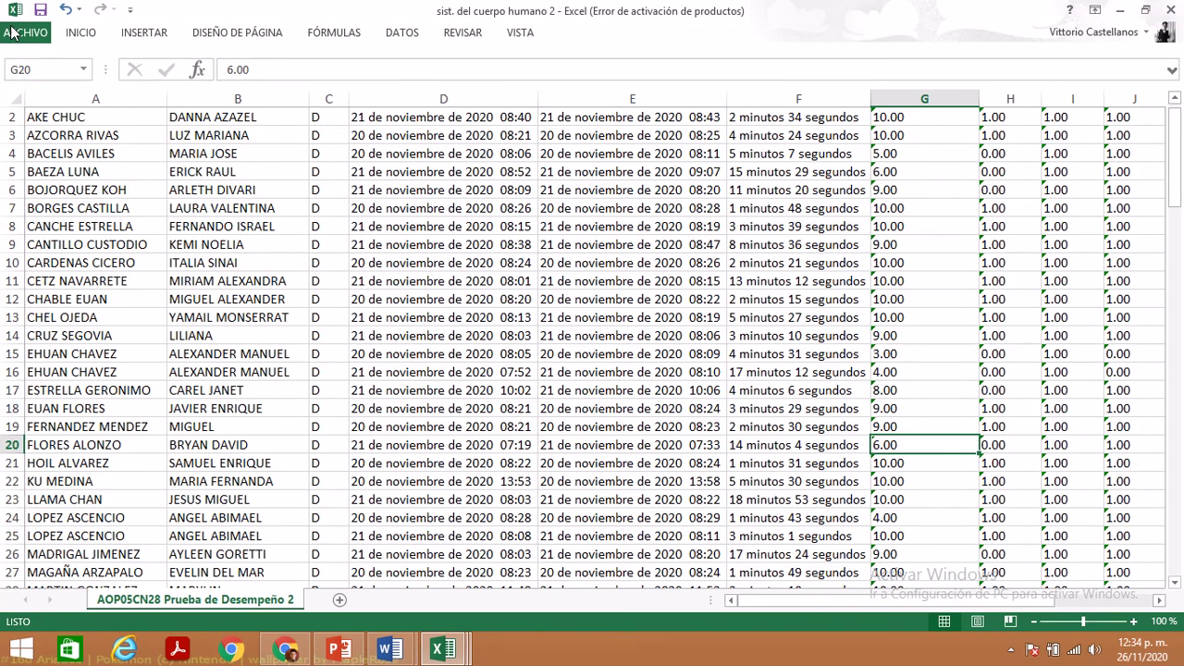
# - Open the recent workbook promo. de vida saludable and examine the group D results in its performance test list
pyautogui.click(13, 32)
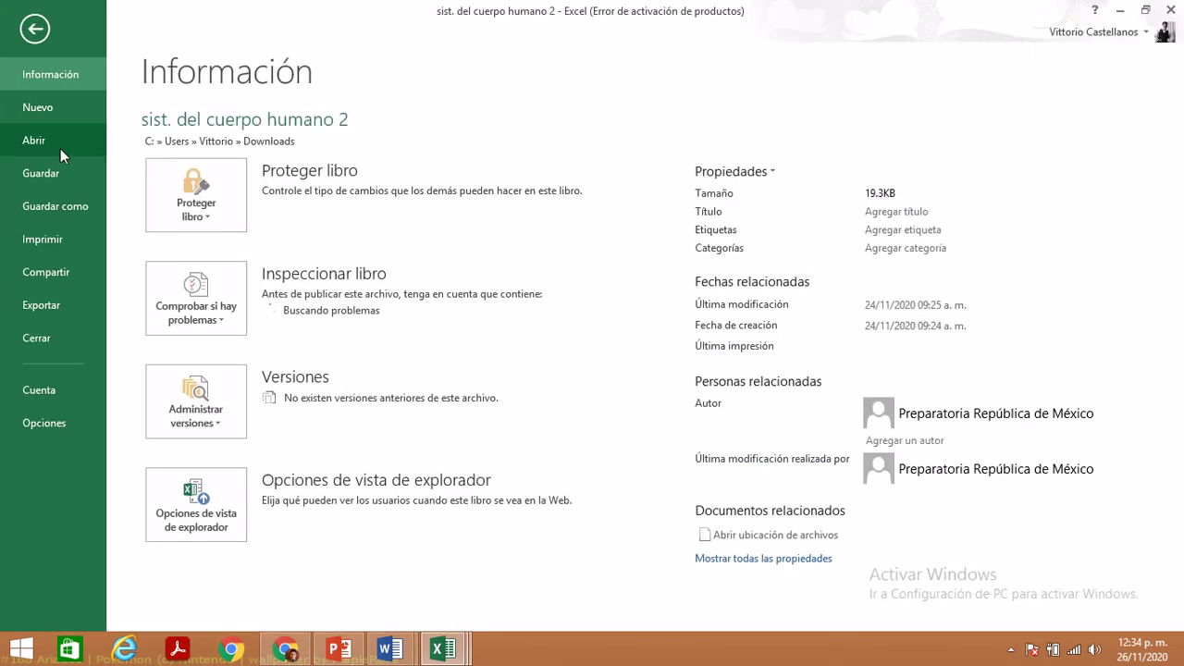
pyautogui.click(60, 149)
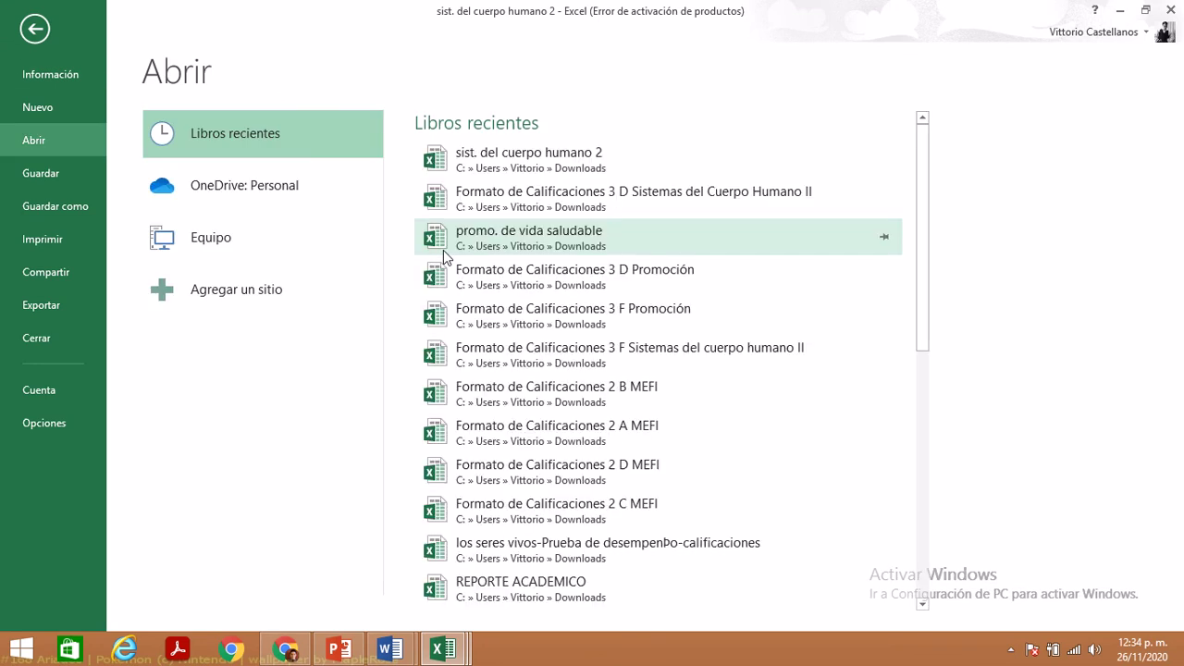
pyautogui.click(553, 235)
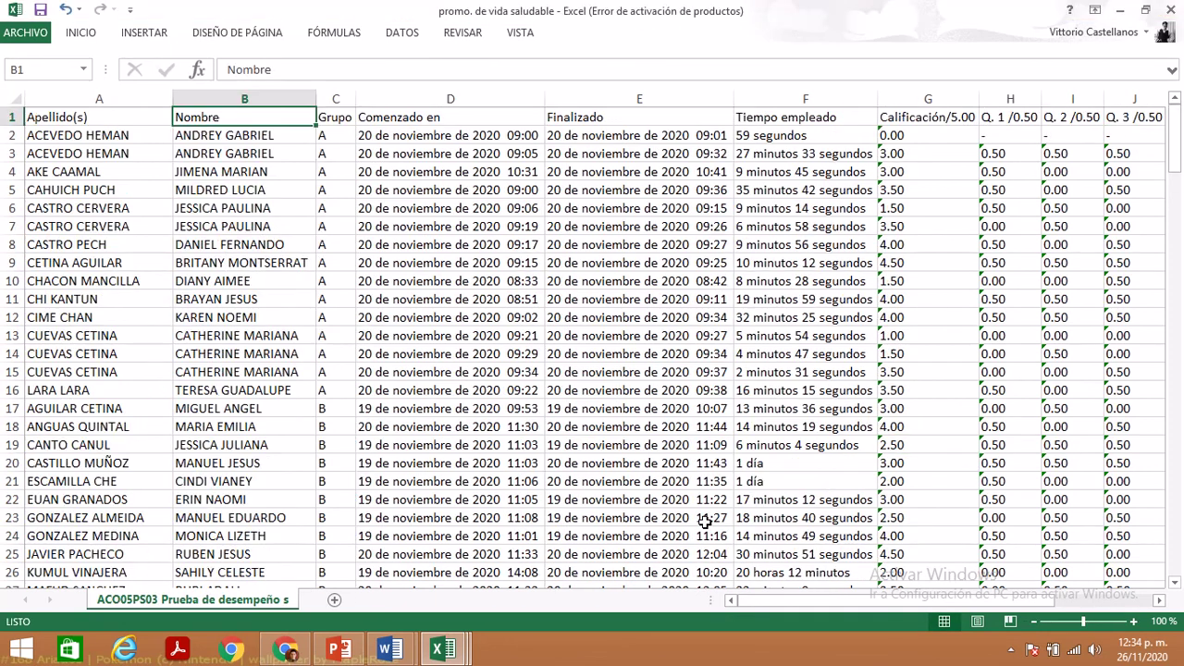
pyautogui.scroll(-20, 1177, 523)
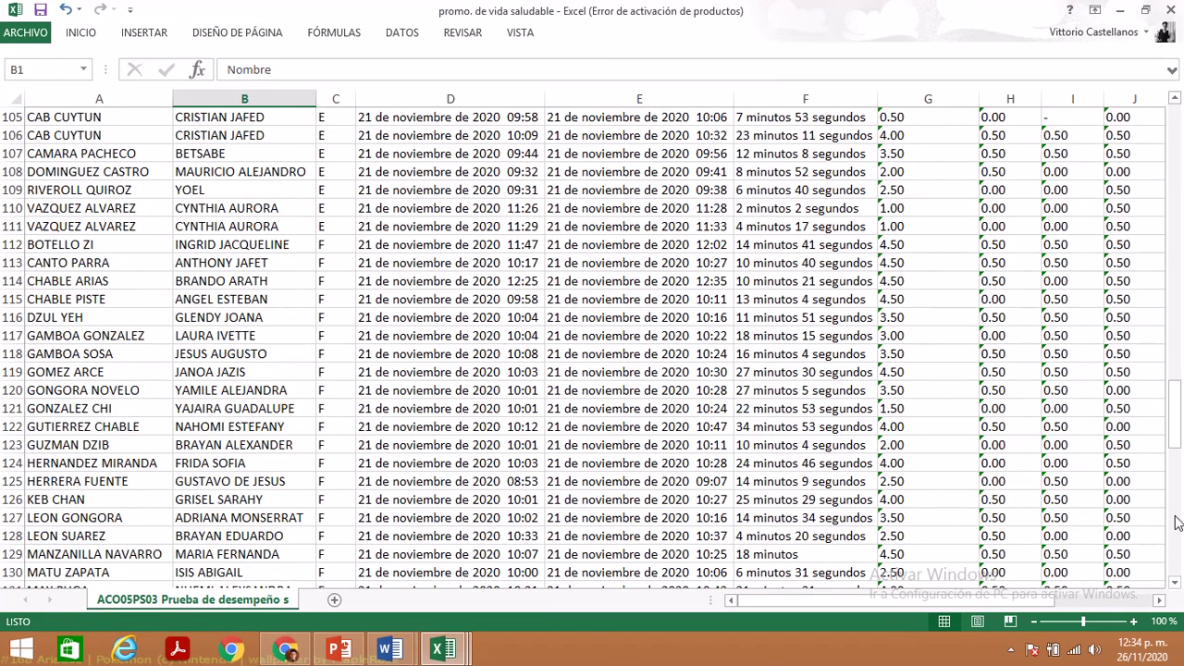
pyautogui.click(1176, 523)
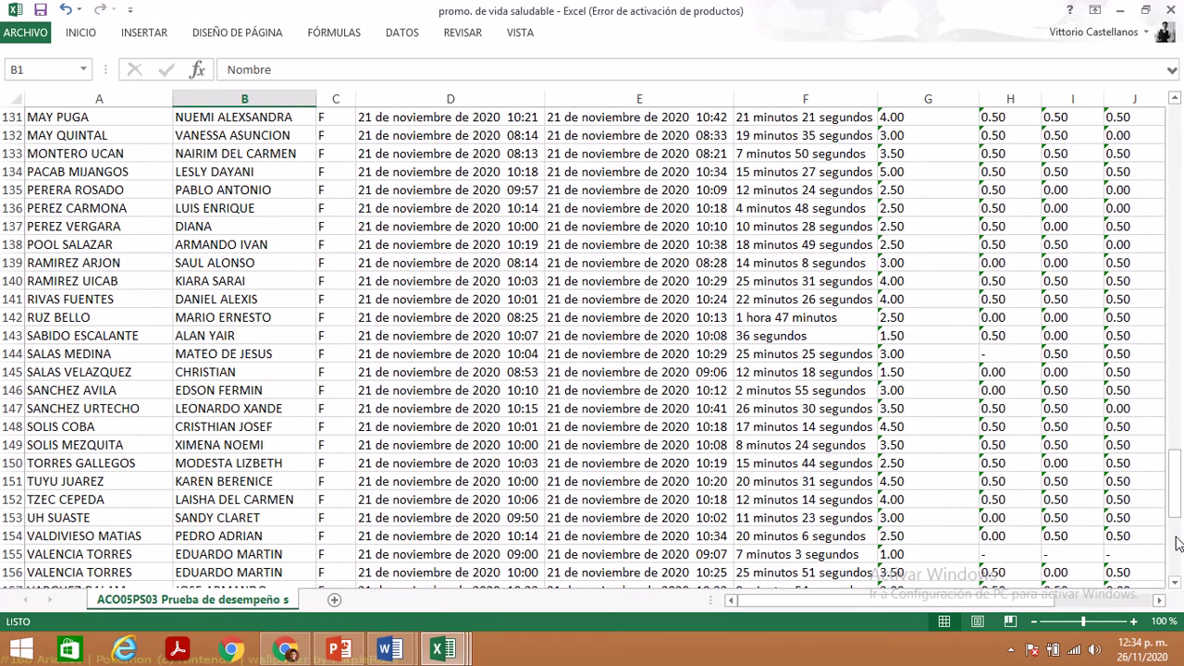
pyautogui.click(1177, 564)
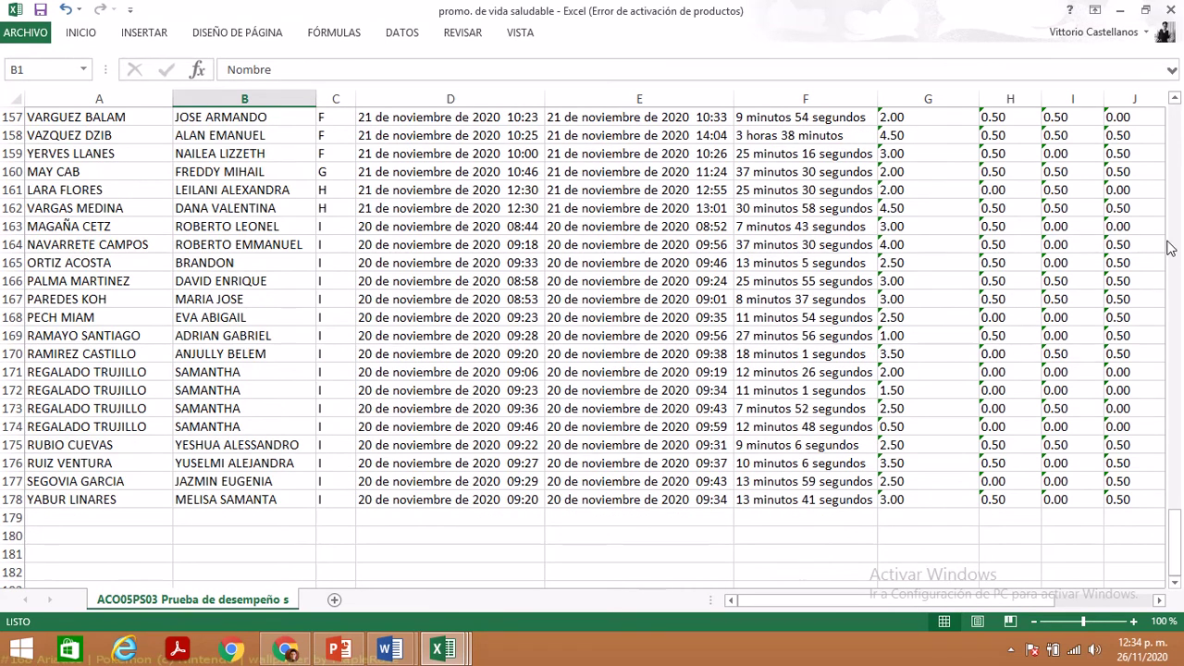
pyautogui.click(1177, 166)
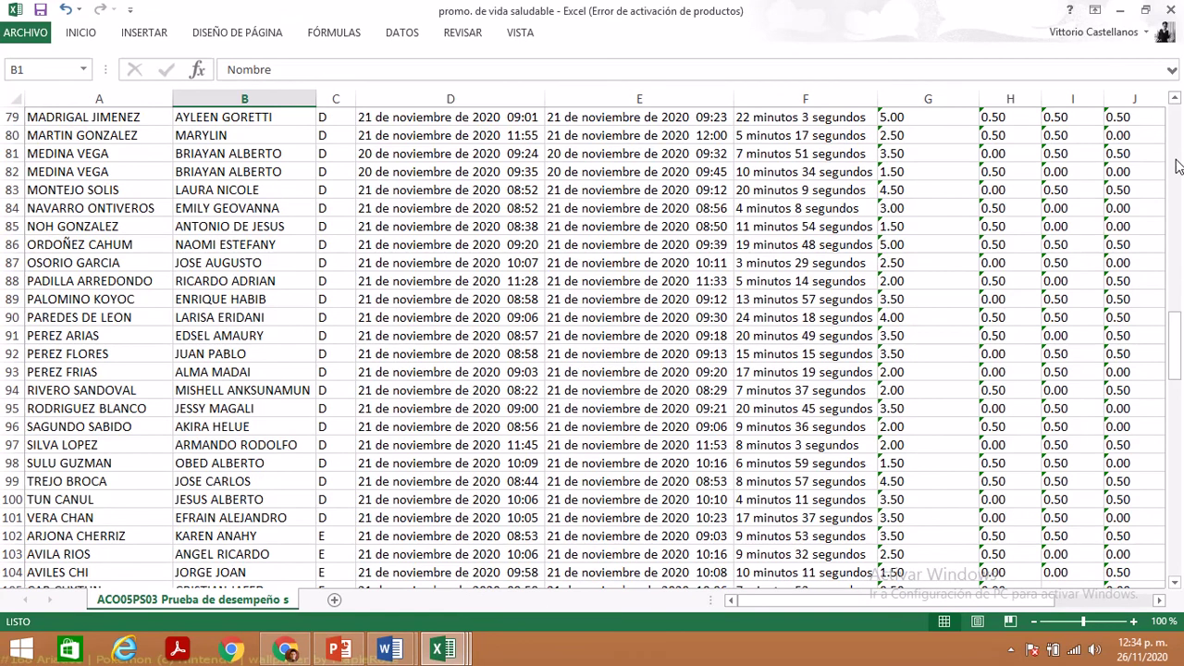
pyautogui.click(1176, 165)
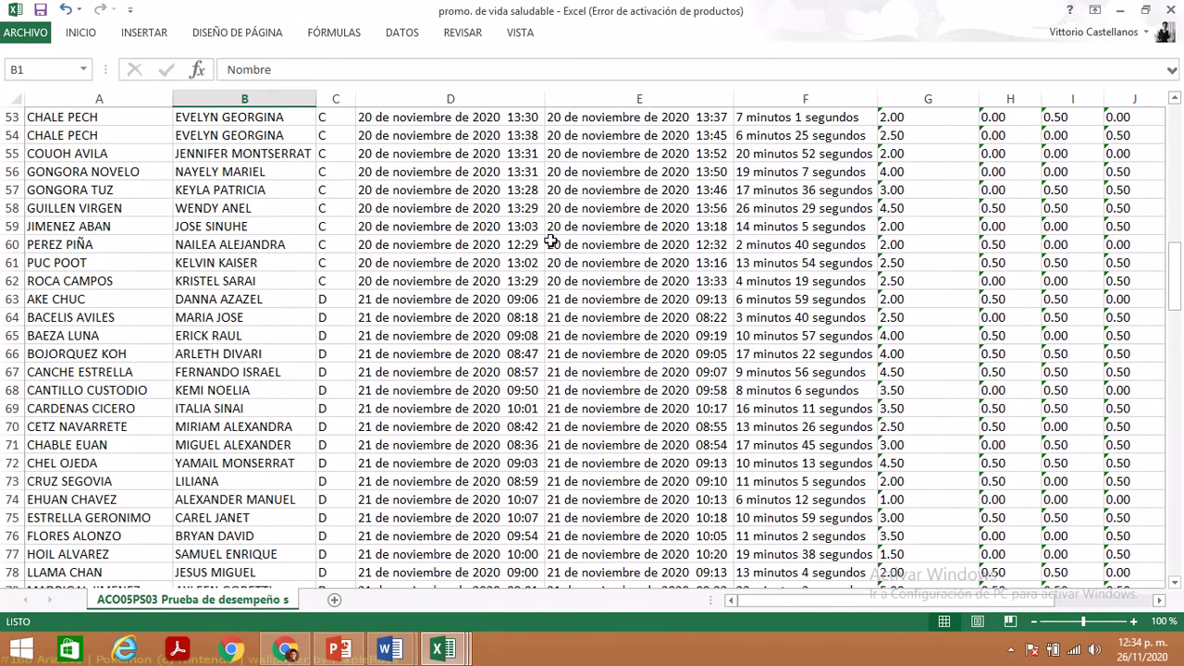
pyautogui.click(1176, 584)
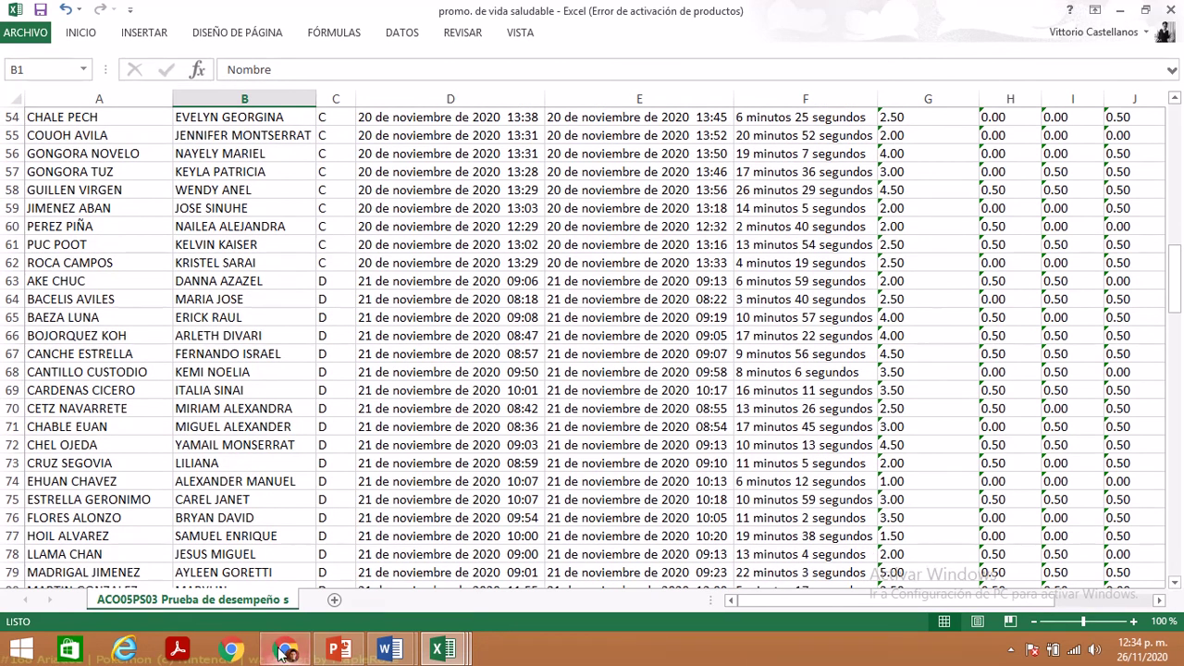
# - Switch to the Promoción gradebook in Excel and enter 3 for activities 3, 4 and 5 in row 36
pyautogui.click(285, 650)
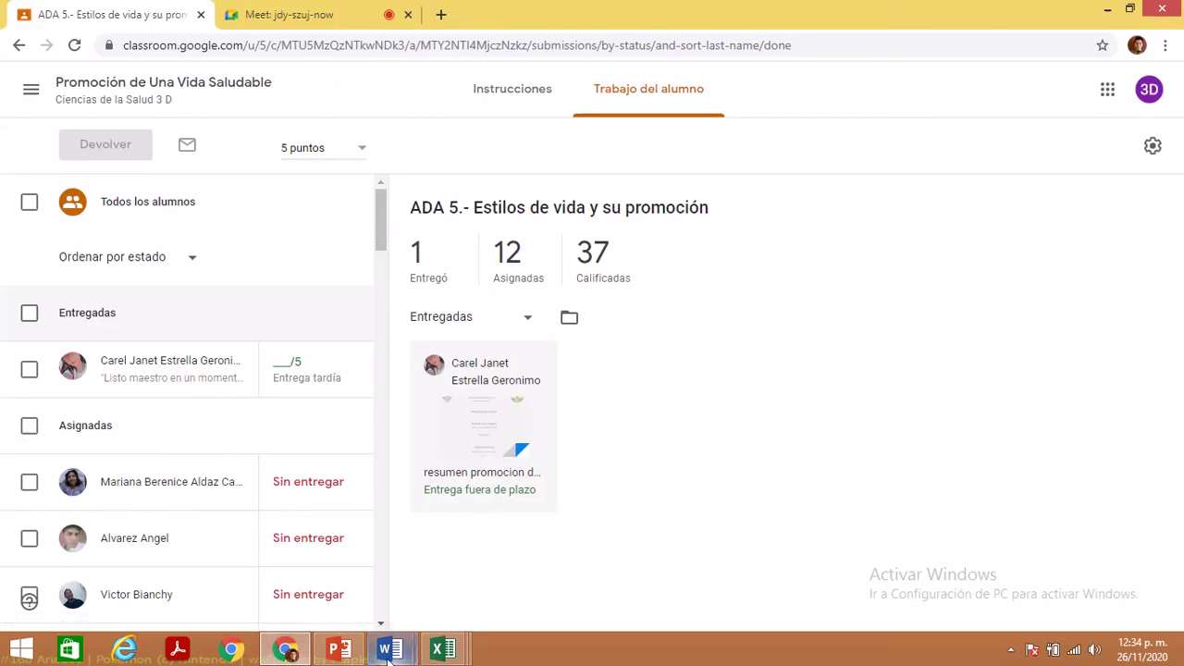
pyautogui.moveTo(435, 647)
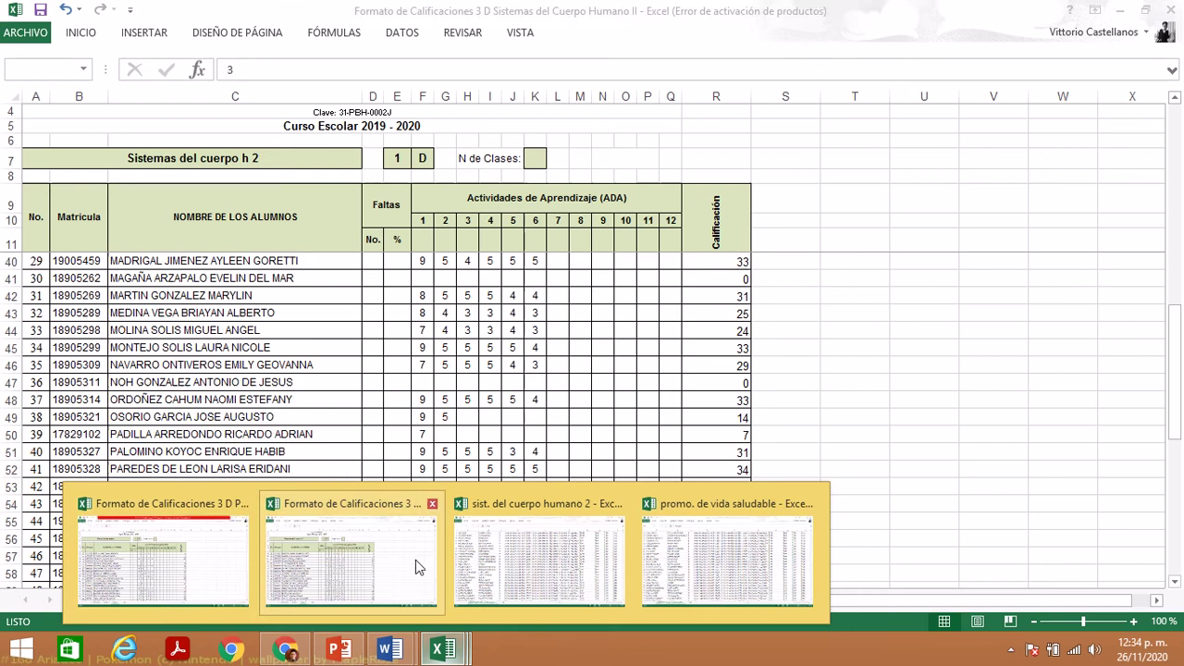
pyautogui.click(182, 570)
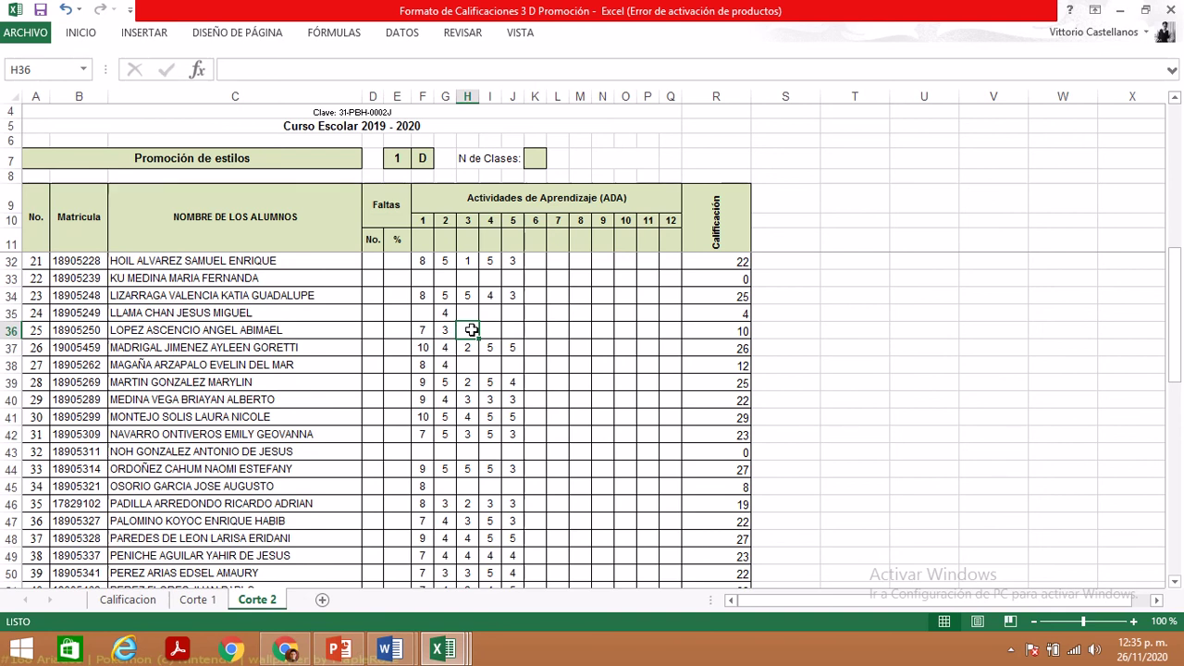
pyautogui.press('Right')
pyautogui.write('3')
pyautogui.press('Right')
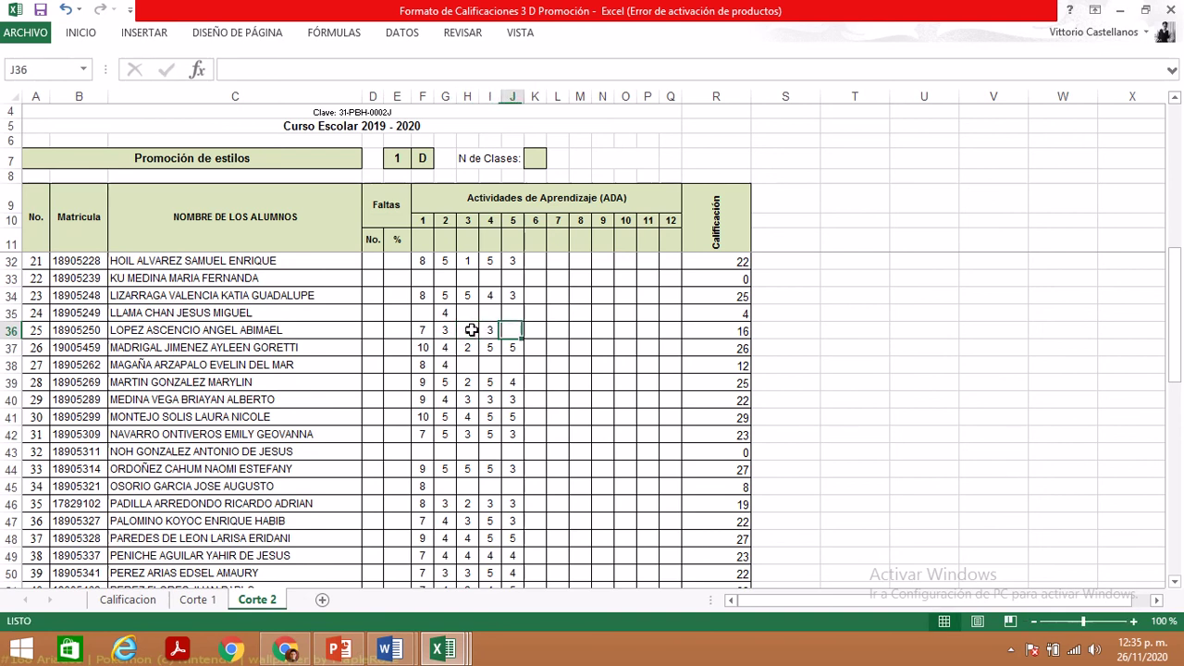
pyautogui.write('3')
pyautogui.press('Left')
pyautogui.press('Left')
pyautogui.write('3')
pyautogui.press('Left')
pyautogui.press('Left')
pyautogui.press('Down')
pyautogui.press('Down')
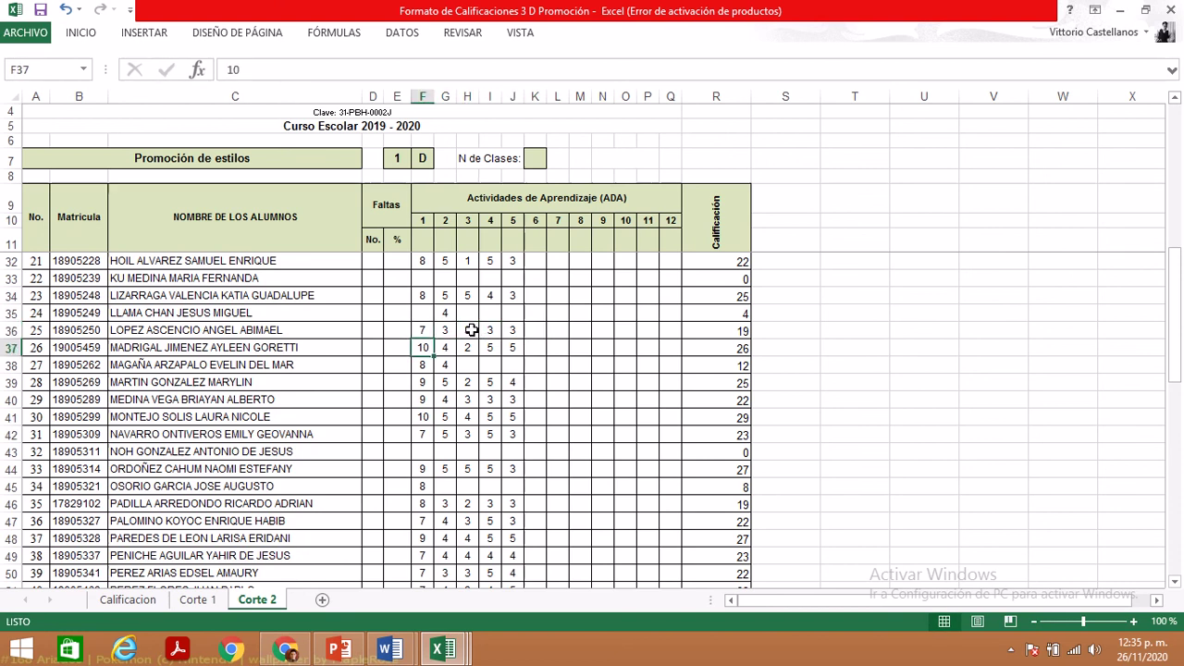
pyautogui.press('Down')
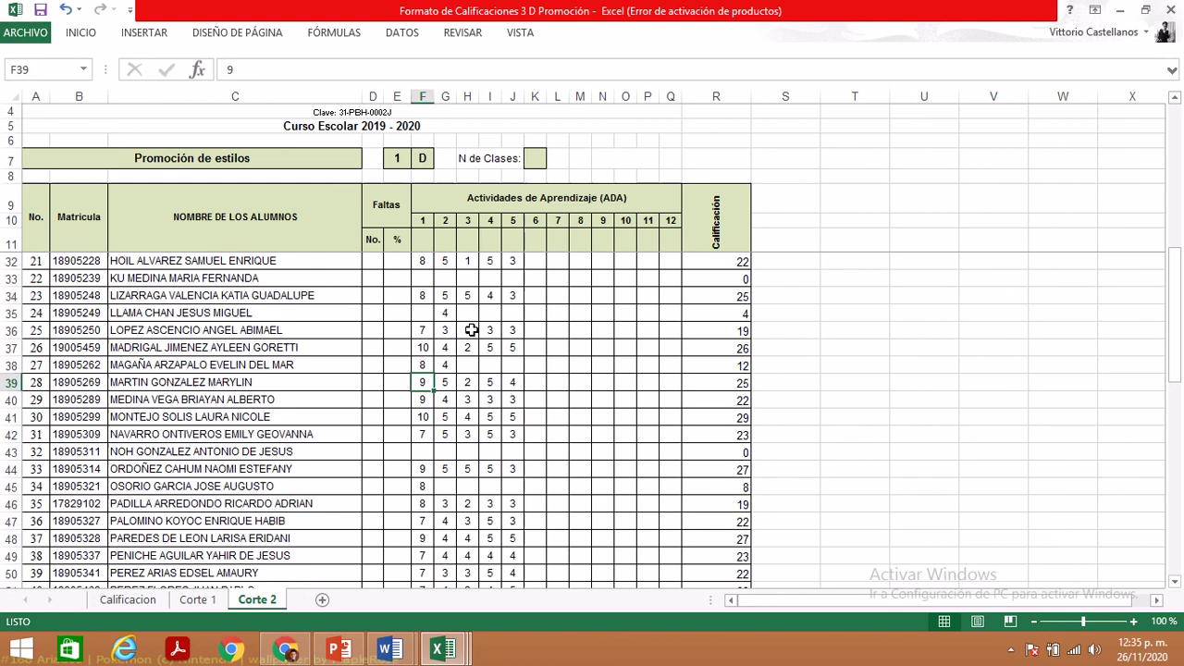
pyautogui.press('Up')
pyautogui.press('Right')
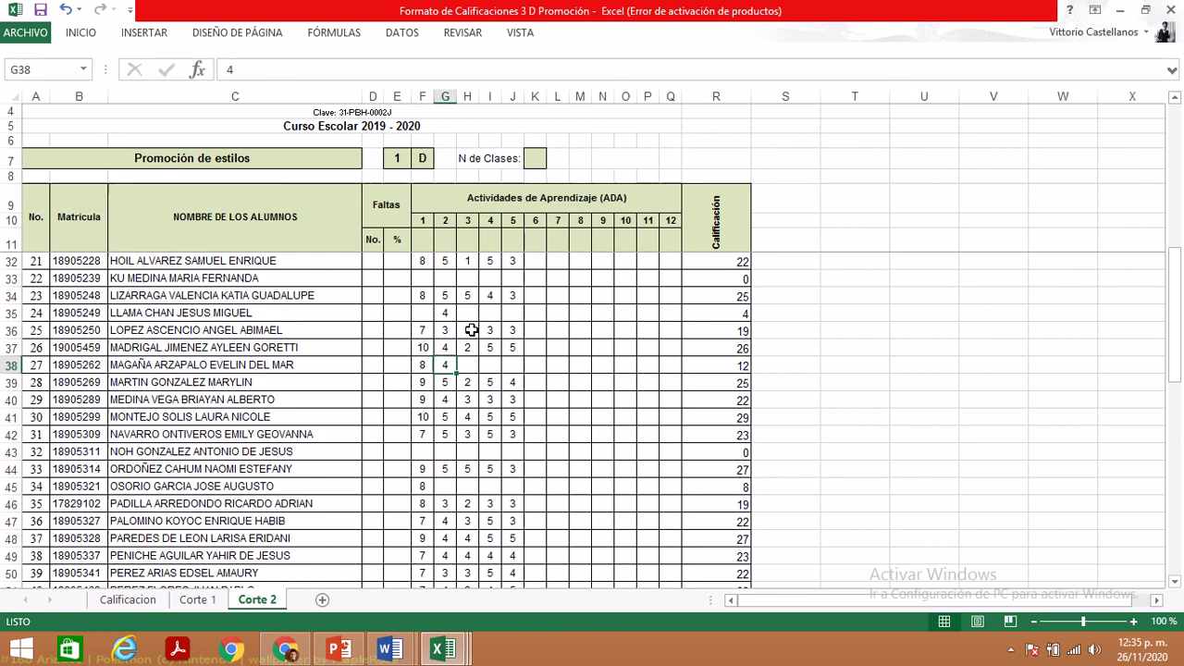
pyautogui.press('Right')
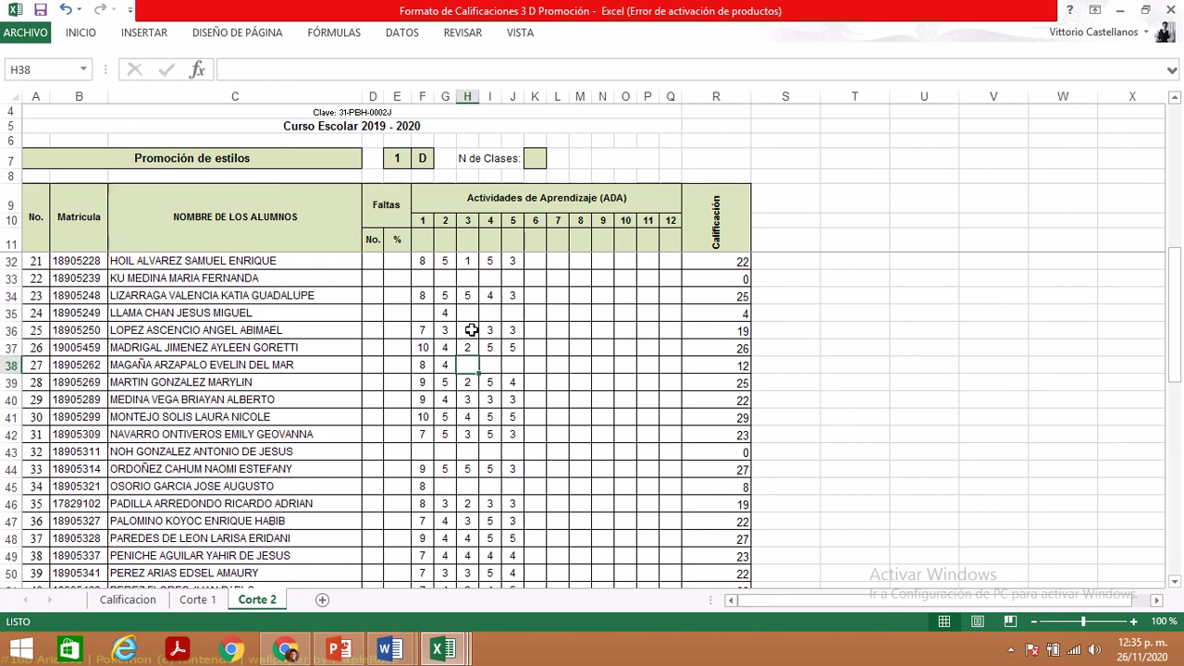
# - Check the Meet call in Chrome and review the Corte 2 scores in the Sistemas del Cuerpo Humano II gradebook
pyautogui.click(285, 649)
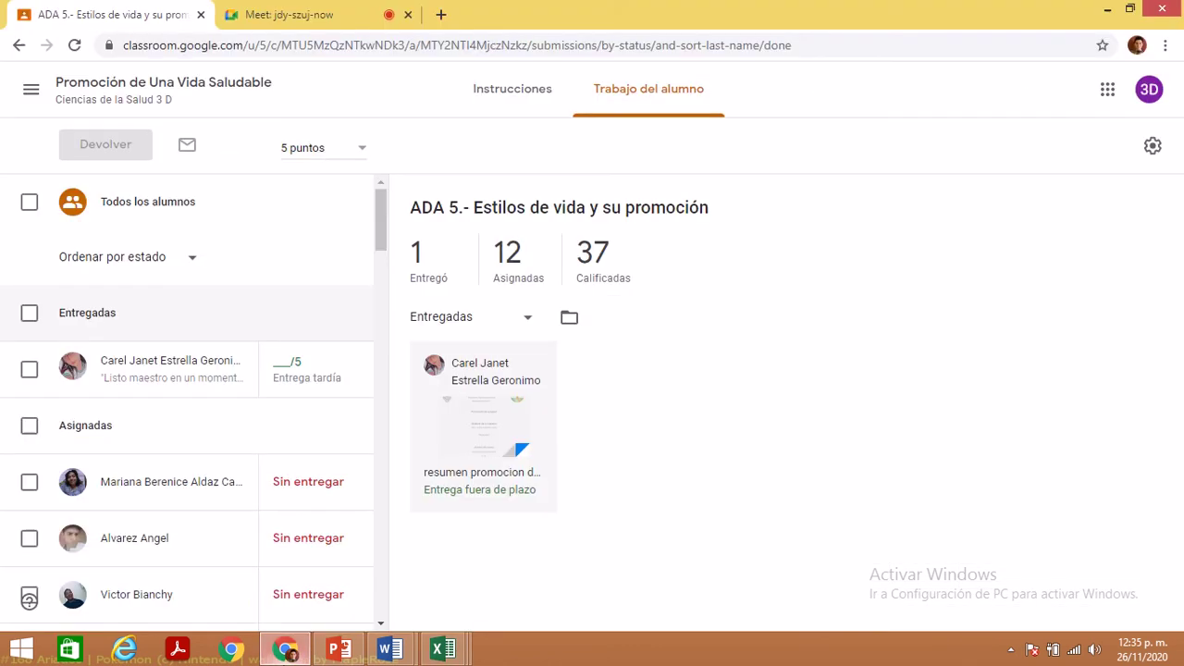
pyautogui.click(294, 14)
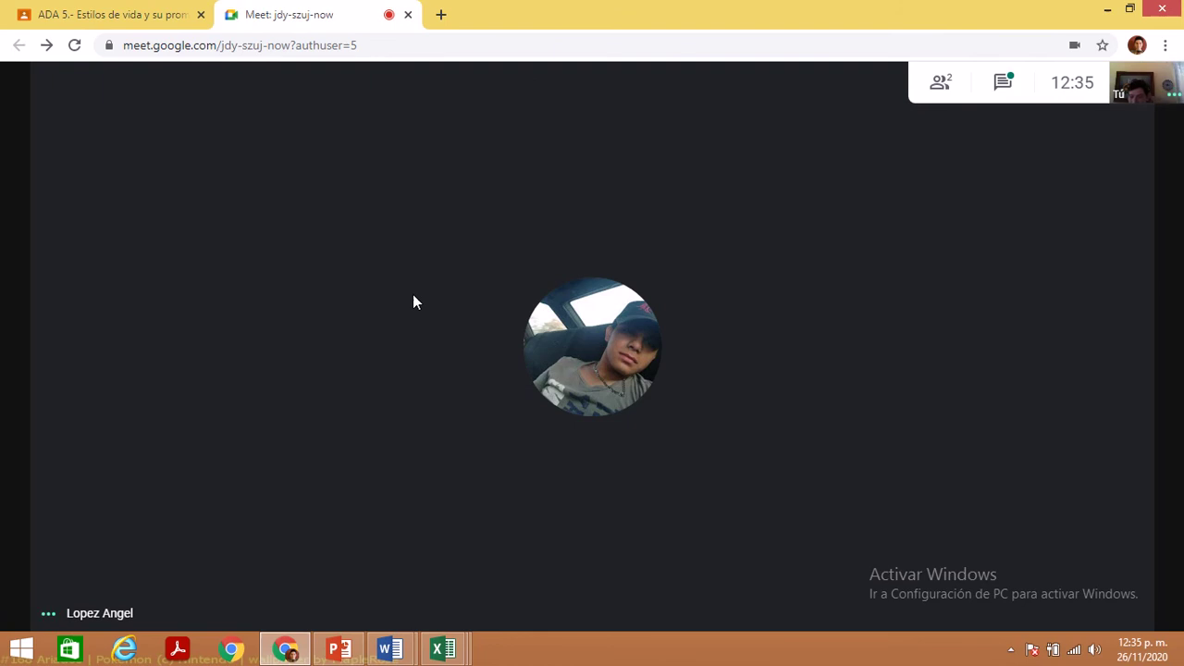
pyautogui.moveTo(443, 649)
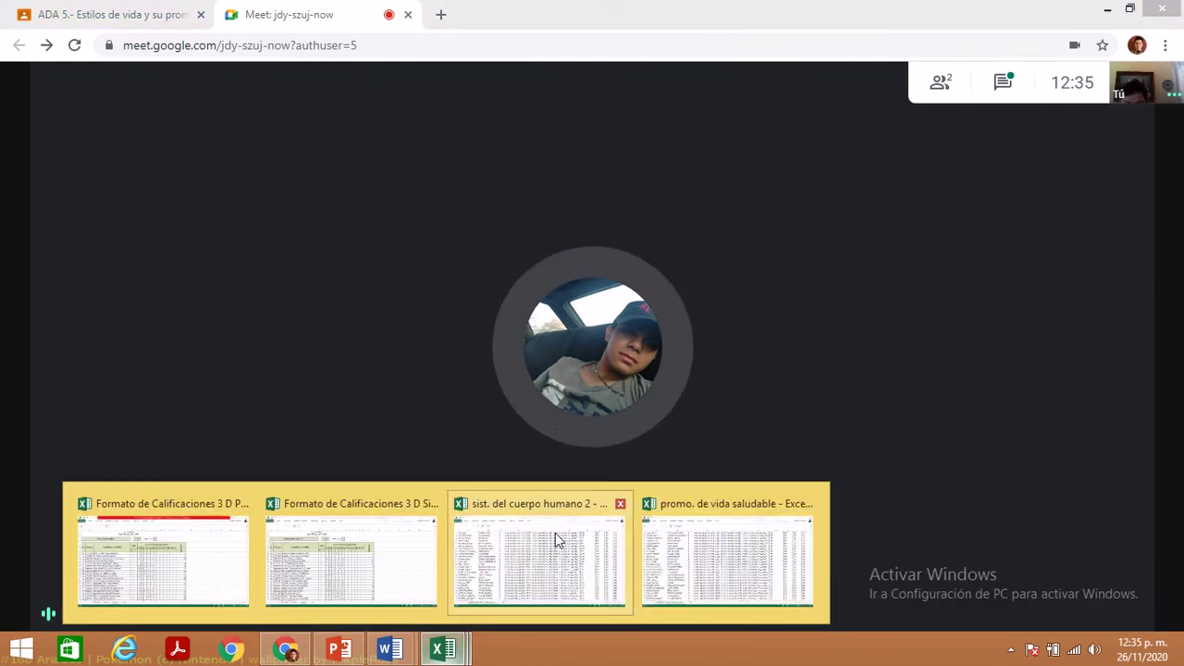
pyautogui.click(556, 533)
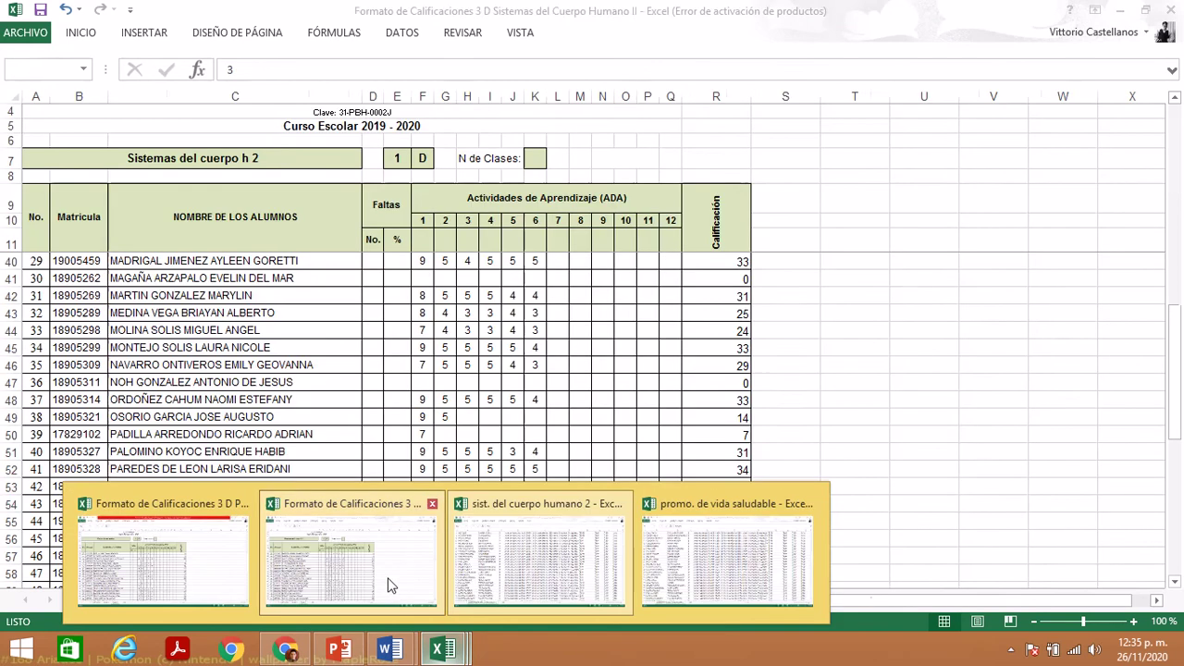
pyautogui.click(389, 583)
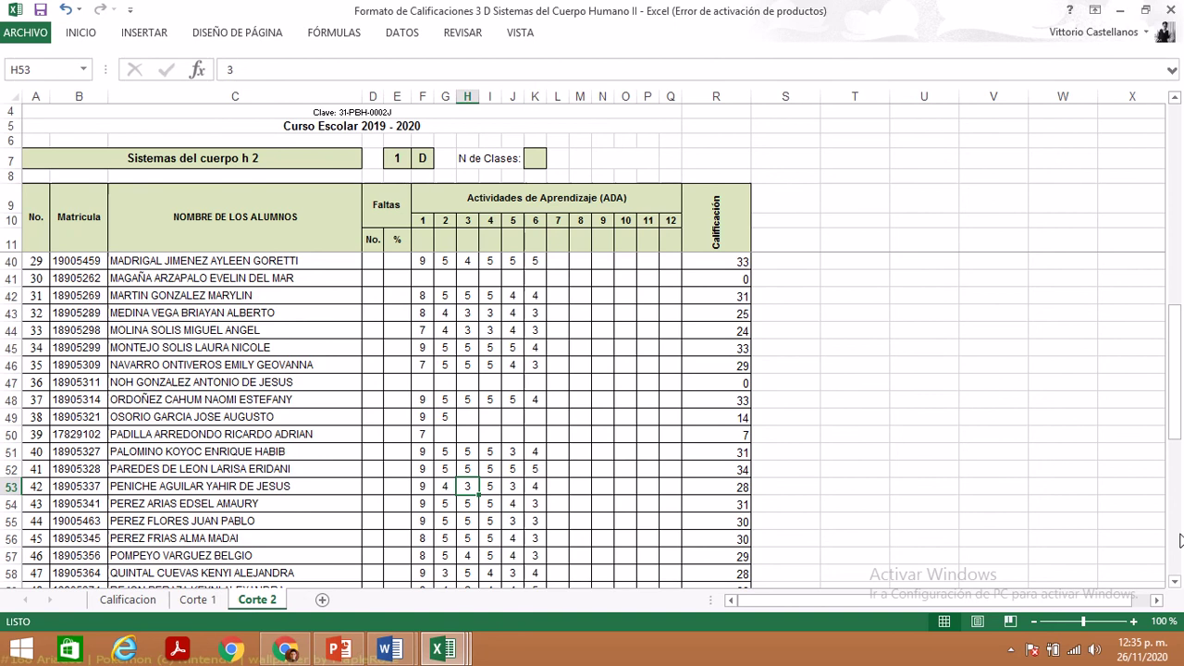
pyautogui.click(1182, 504)
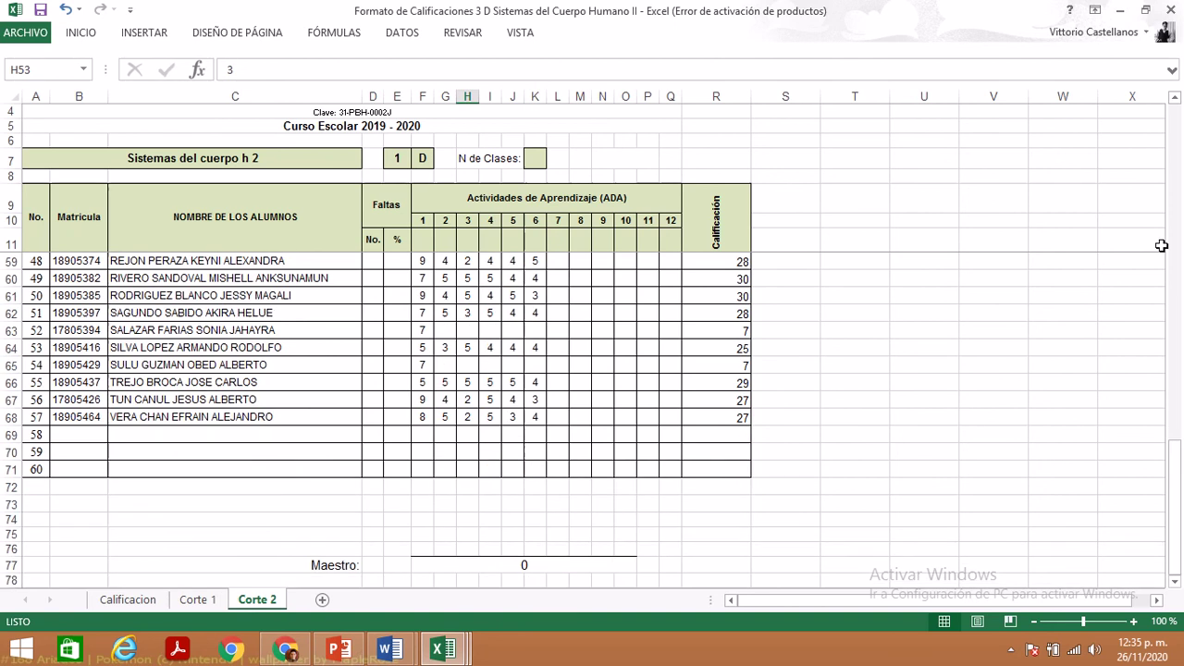
pyautogui.click(1180, 182)
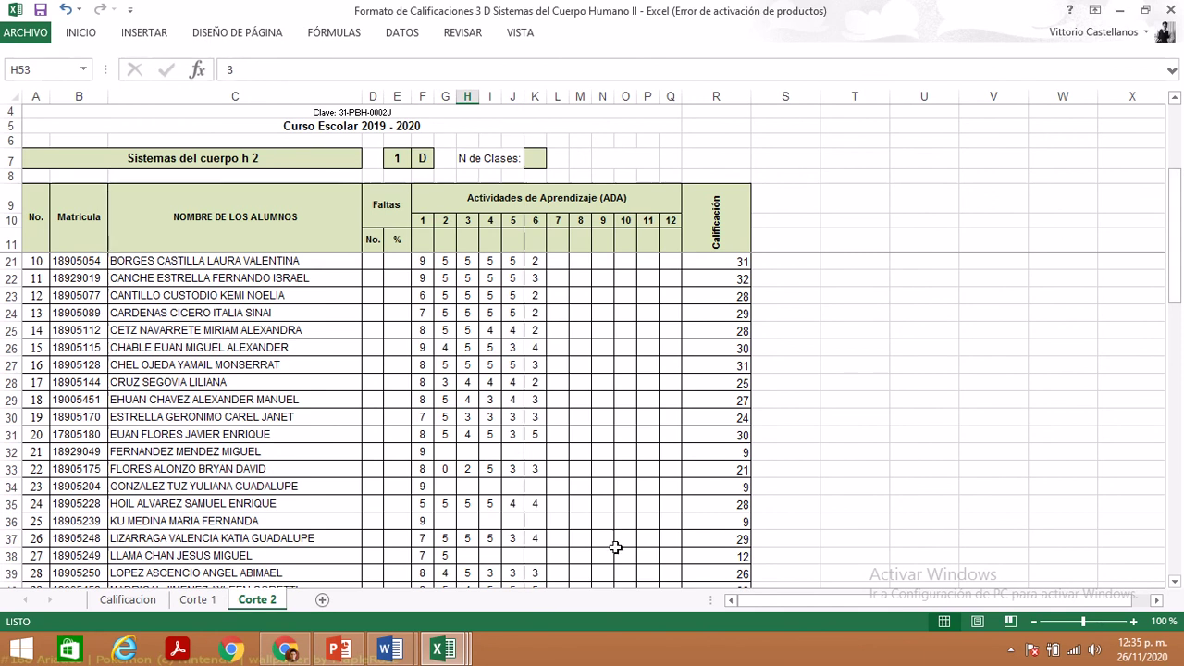
# - Return to the Meet call in Chrome and bring up the Documento1 class evidence document in Word
pyautogui.click(285, 645)
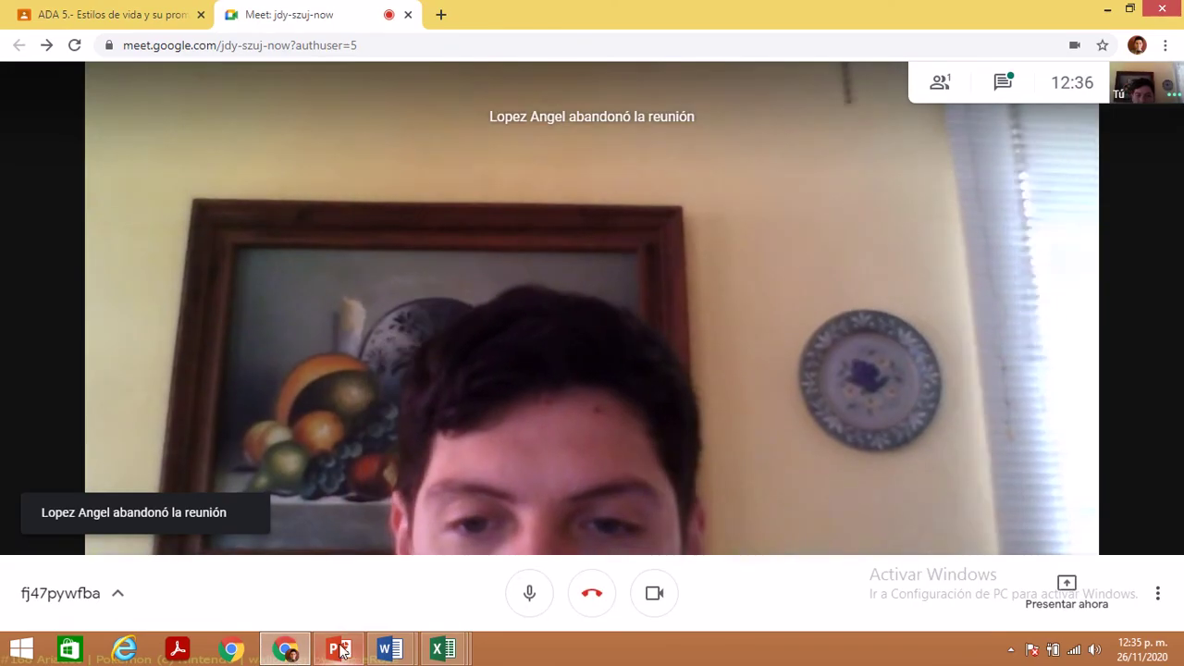
pyautogui.moveTo(343, 651)
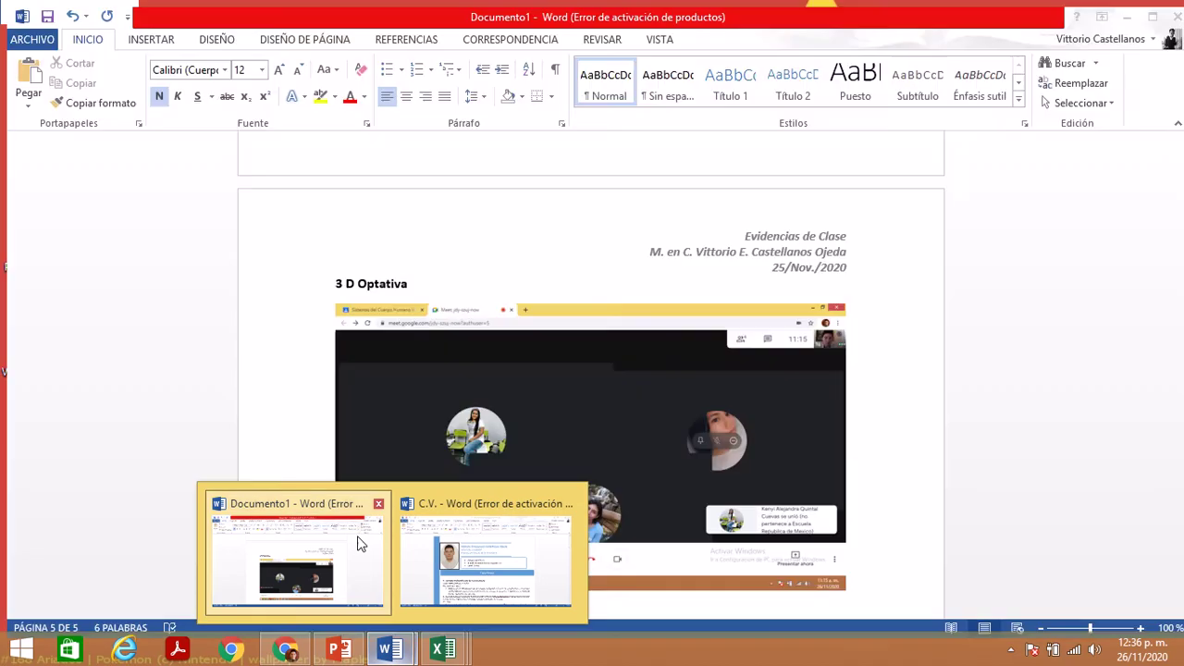